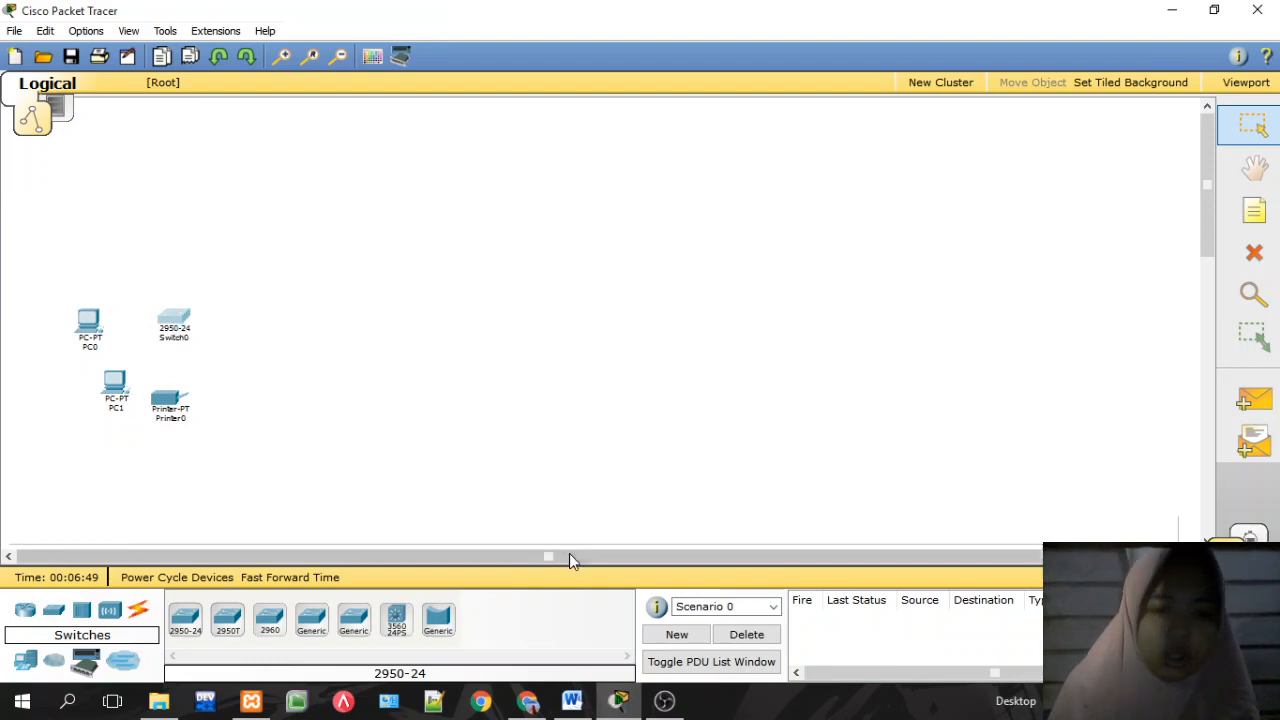
Step: Set the drawing palette's rectangle colour to dark red
left_click(371, 58)
left_click(635, 328)
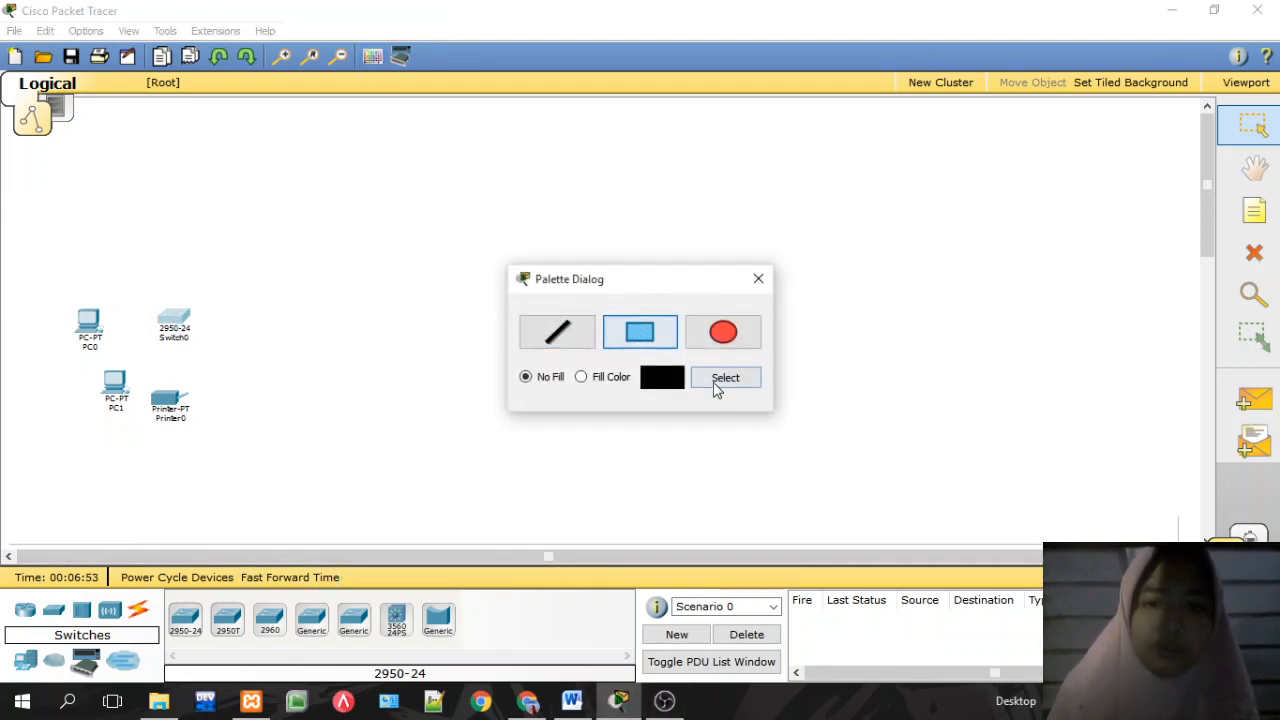
left_click(714, 380)
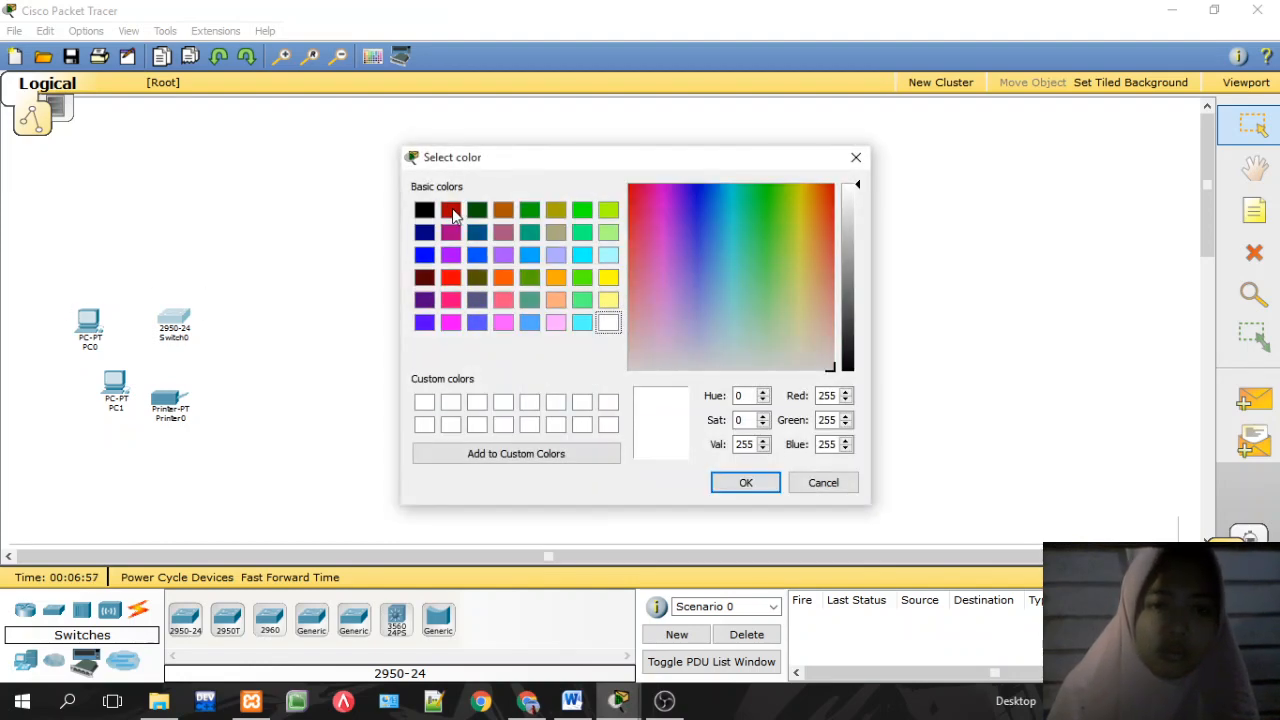
left_click(451, 210)
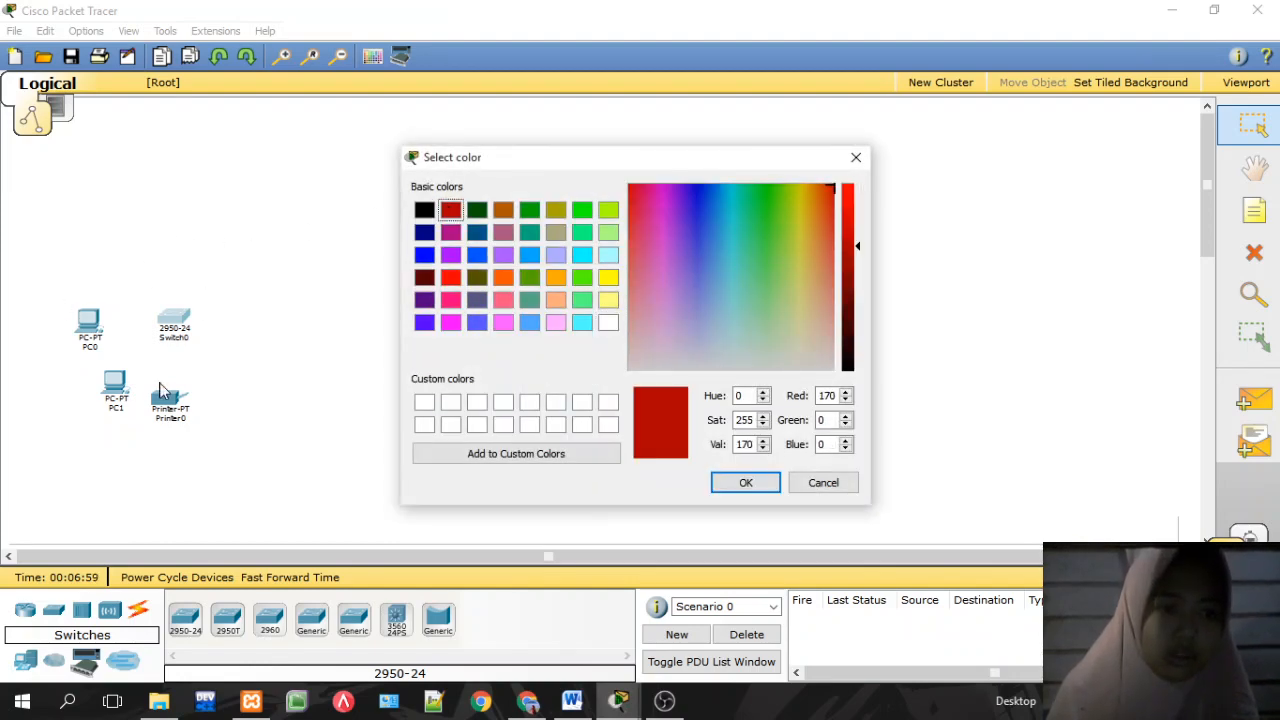
left_click(745, 483)
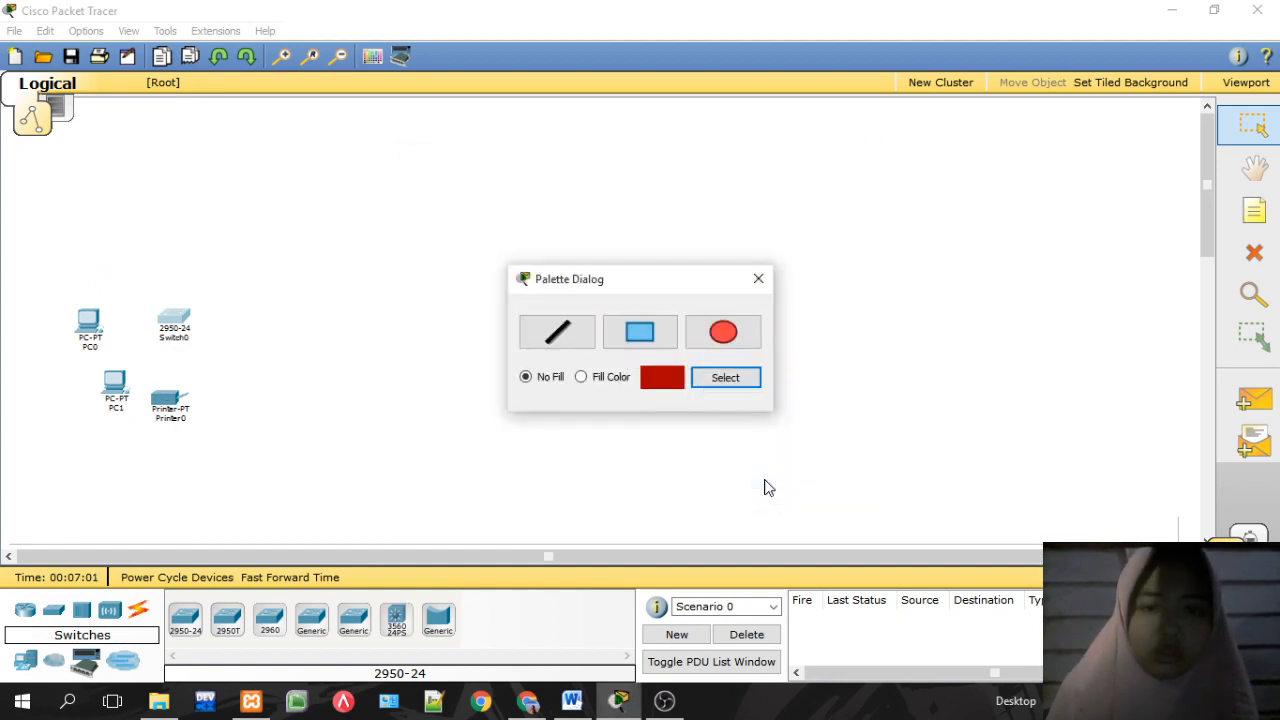
Step: Draw a dark red rectangle around PC0, PC1, Switch0 and Printer0, then compare with the reference PDF
left_click(657, 340)
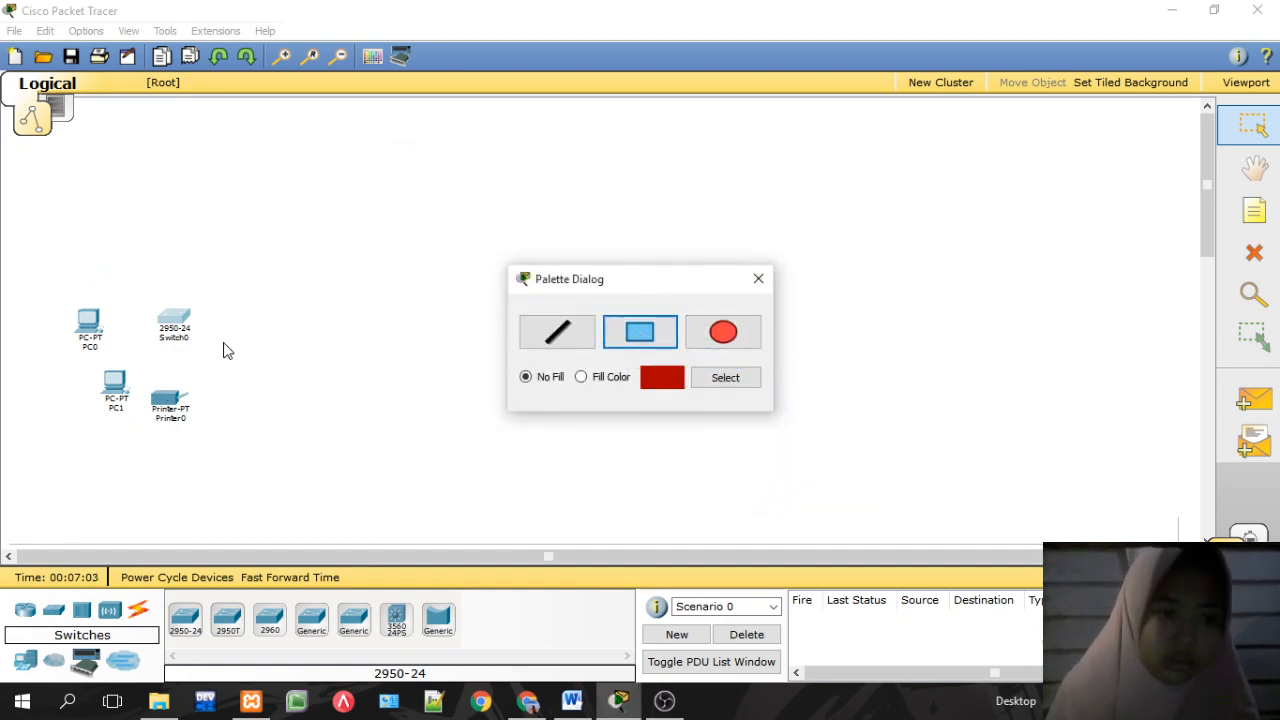
left_click_drag(59, 297, 254, 469)
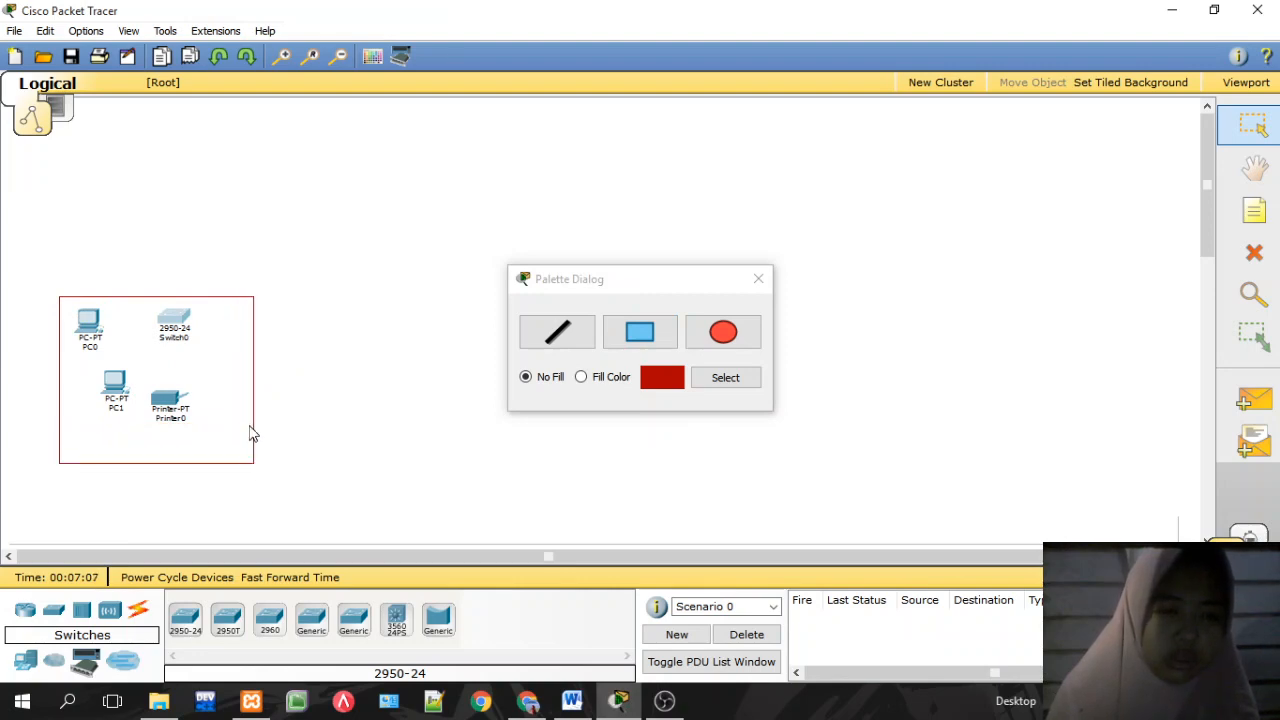
left_click_drag(250, 424, 250, 394)
left_click(703, 343)
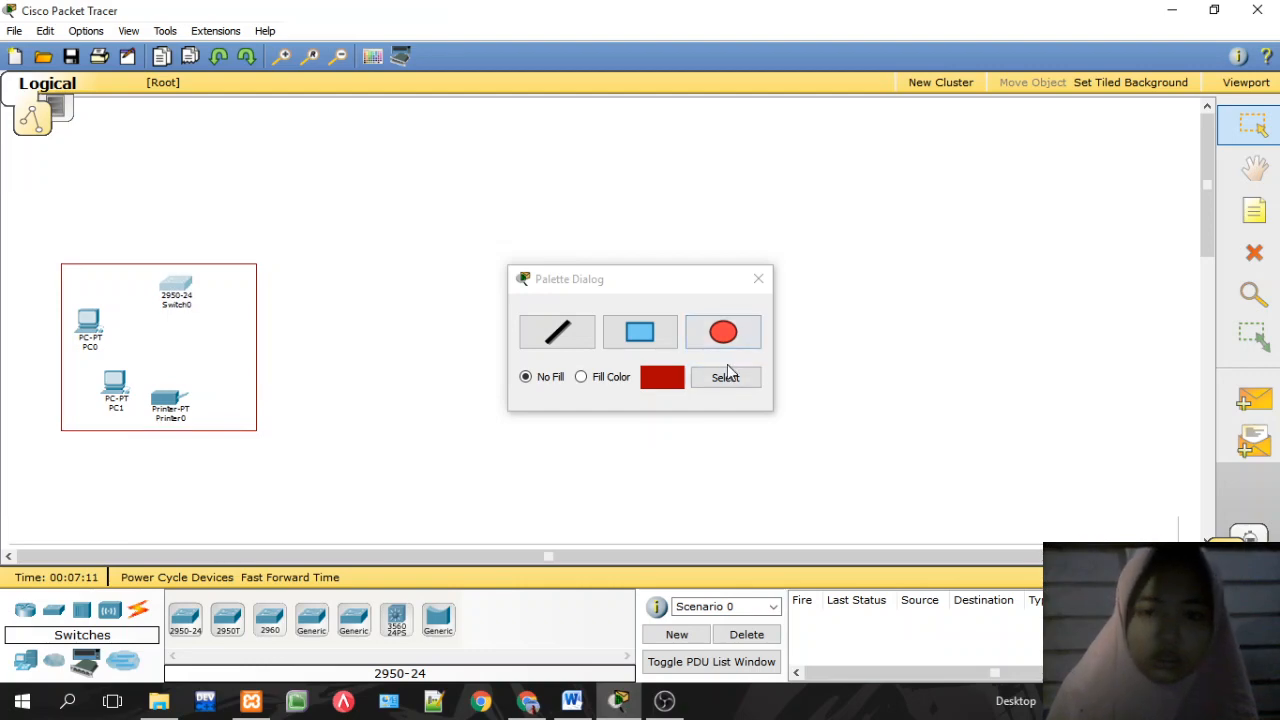
left_click(758, 280)
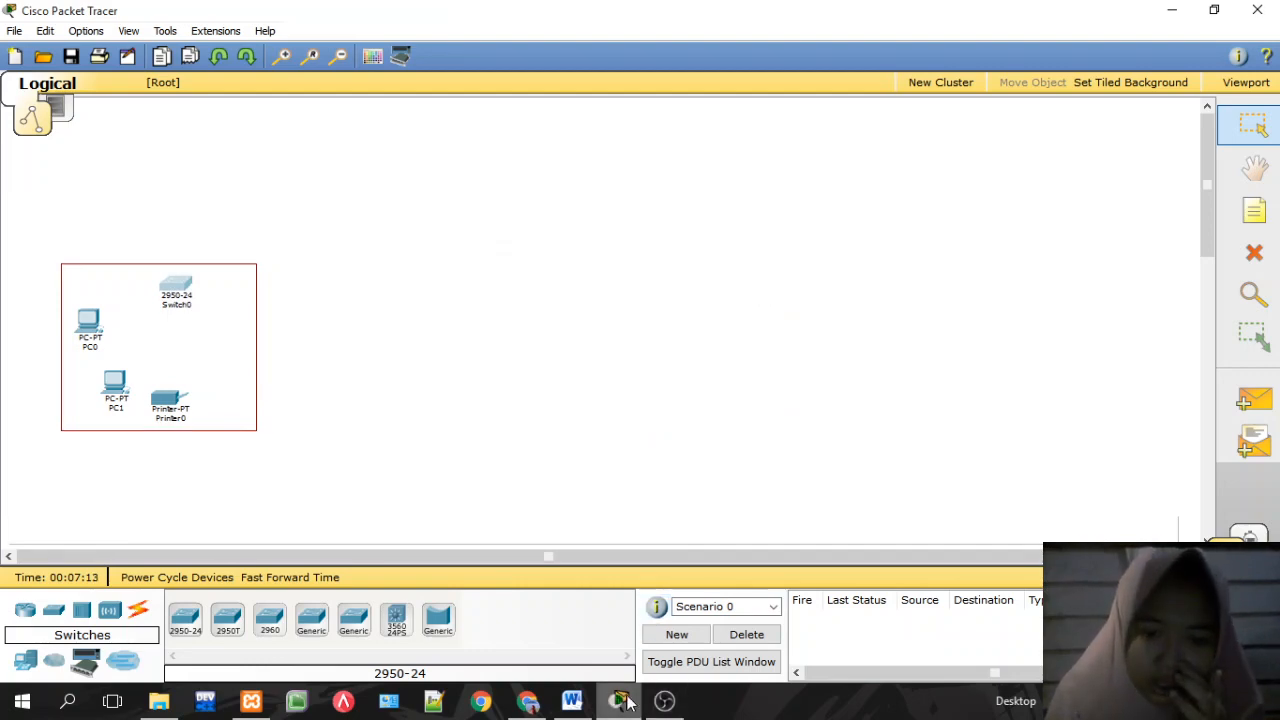
left_click(527, 699)
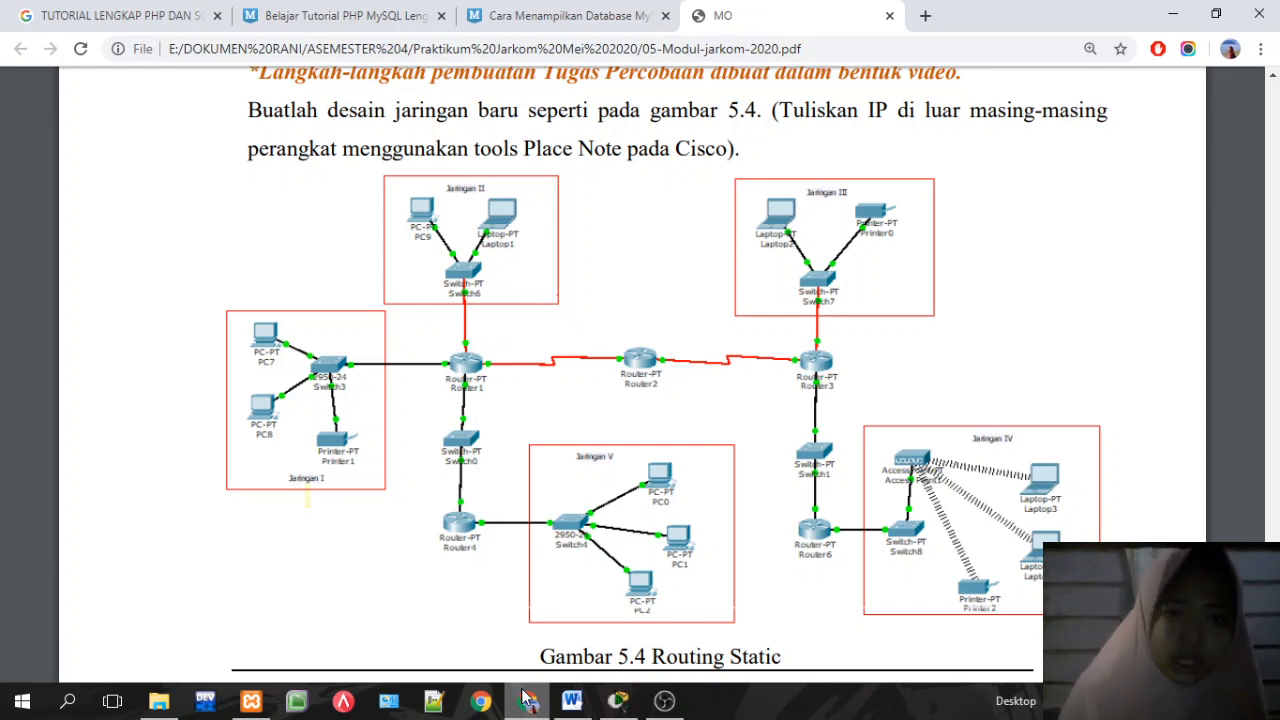
Step: Select the first framed group with its frame and move it lower on the canvas
left_click(617, 701)
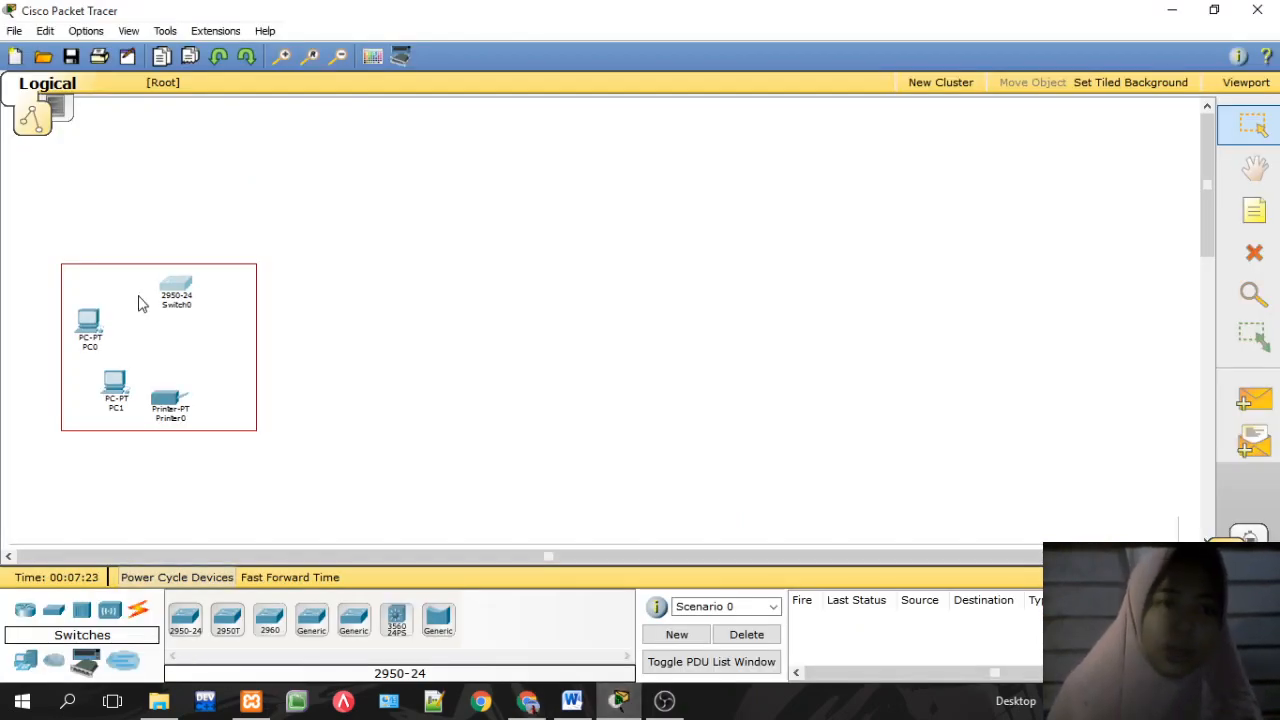
left_click_drag(33, 268, 212, 494)
left_click_drag(14, 223, 430, 514)
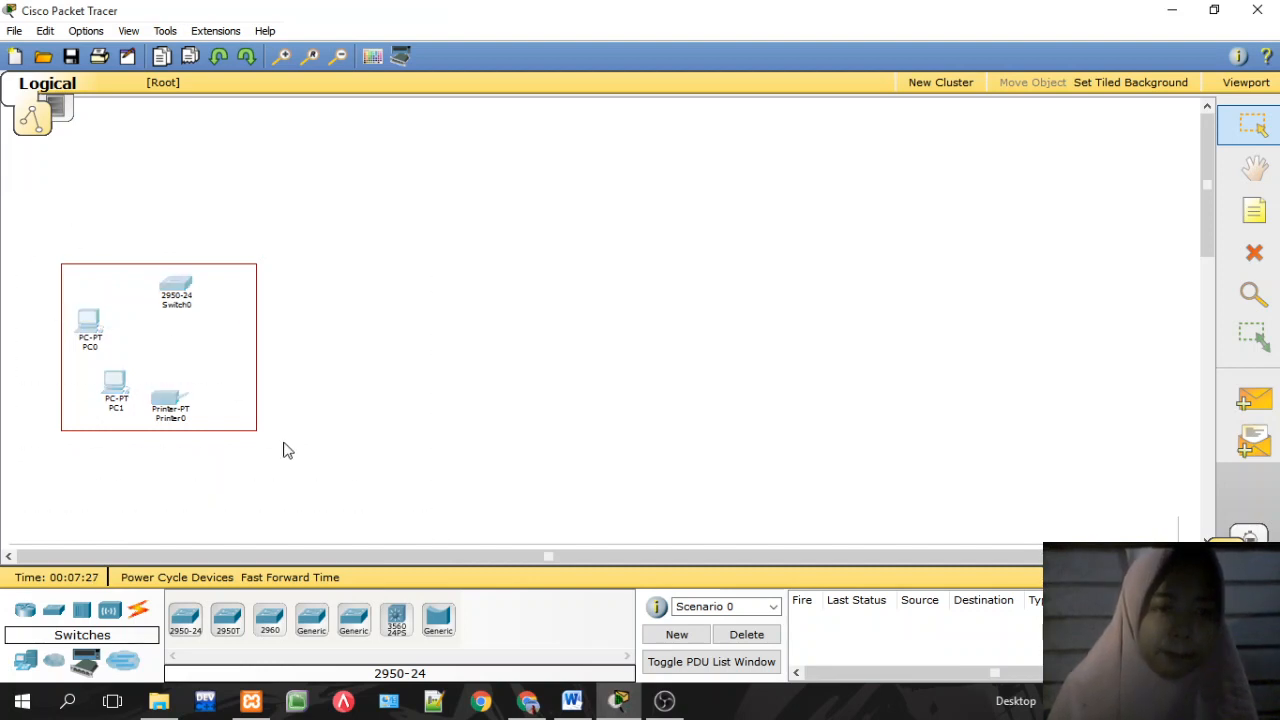
left_click_drag(192, 414, 192, 473)
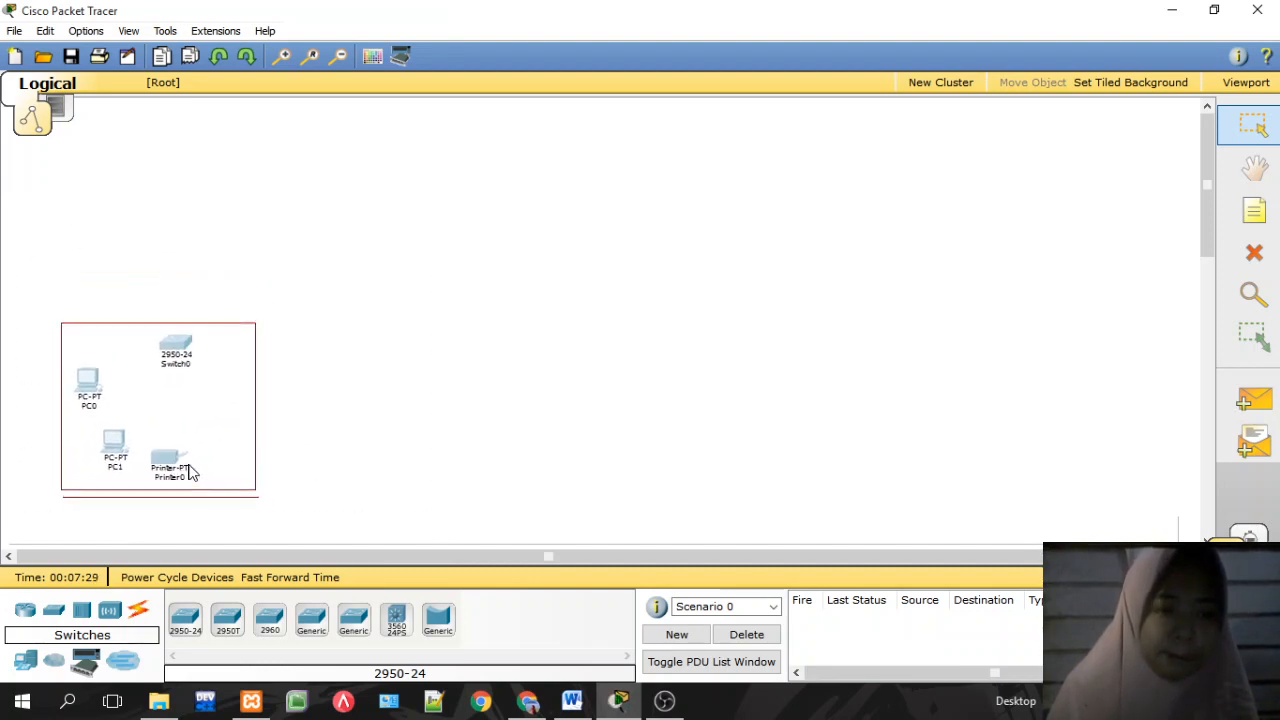
Step: Place PC2, Laptop0 and a Switch-PT (Switch1) above the first group, then reopen the palette
left_click(25, 660)
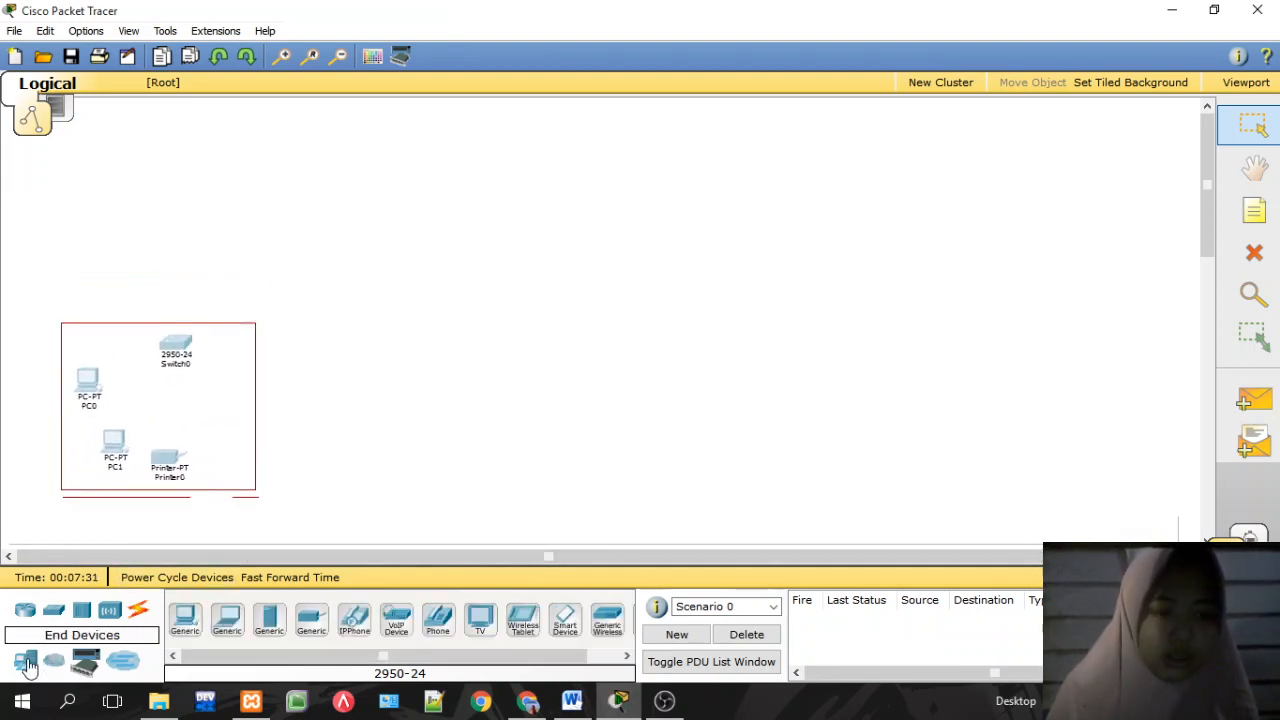
left_click(175, 624)
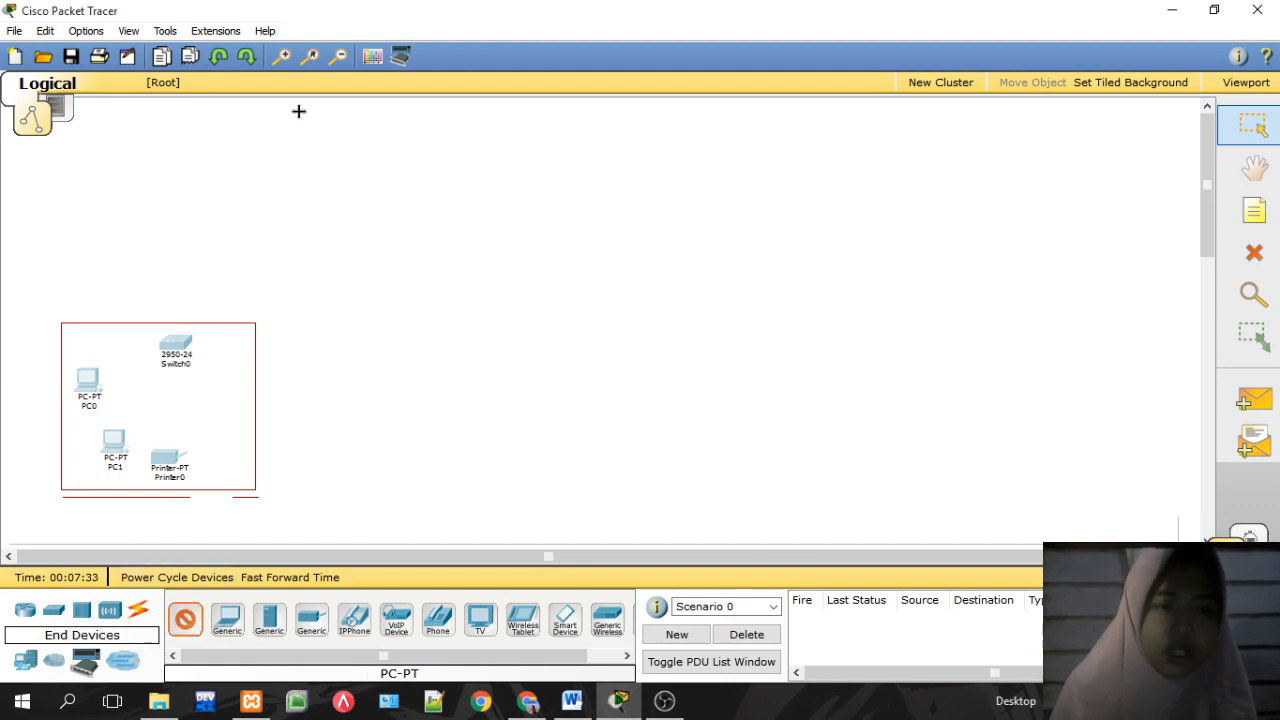
left_click(254, 133)
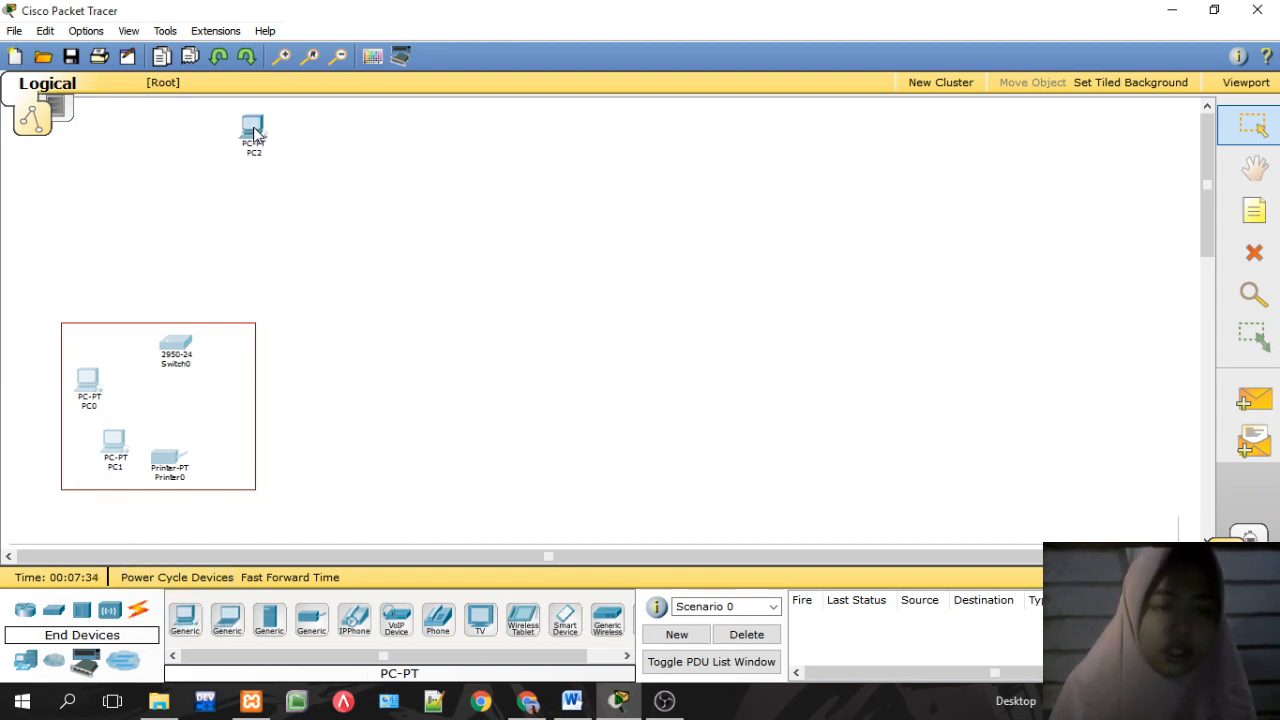
left_click(227, 619)
left_click(337, 123)
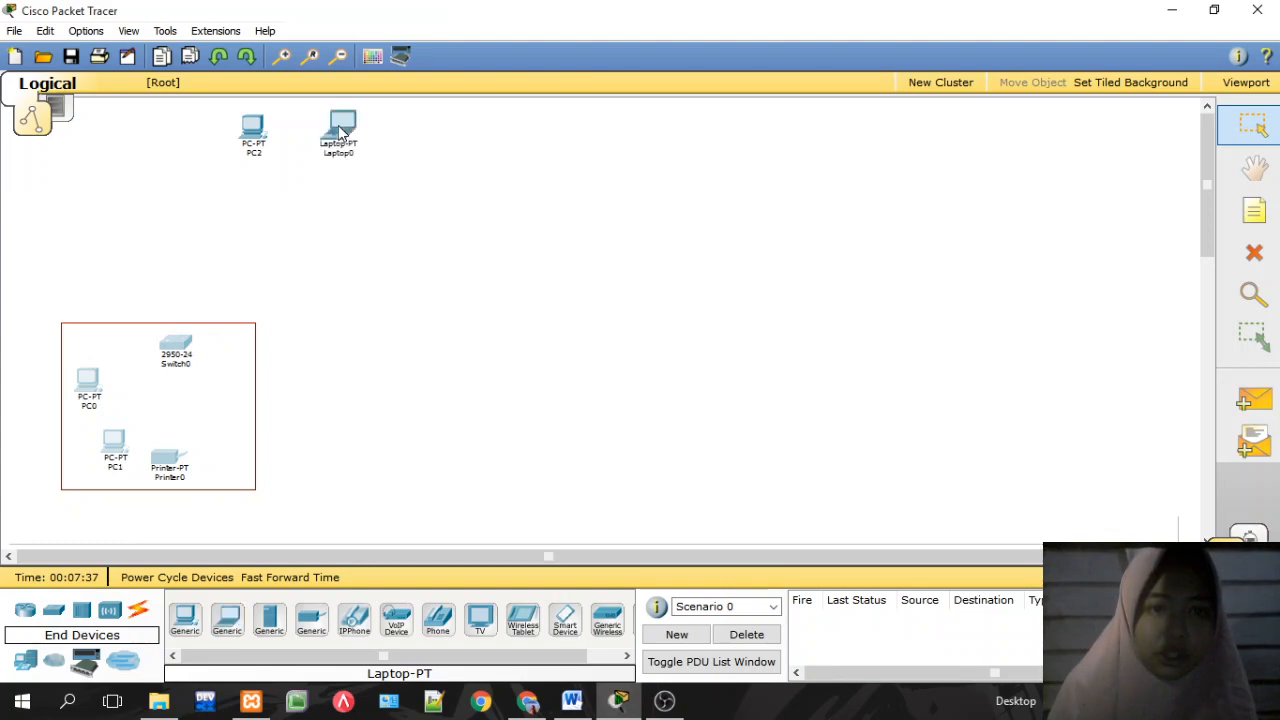
left_click(55, 611)
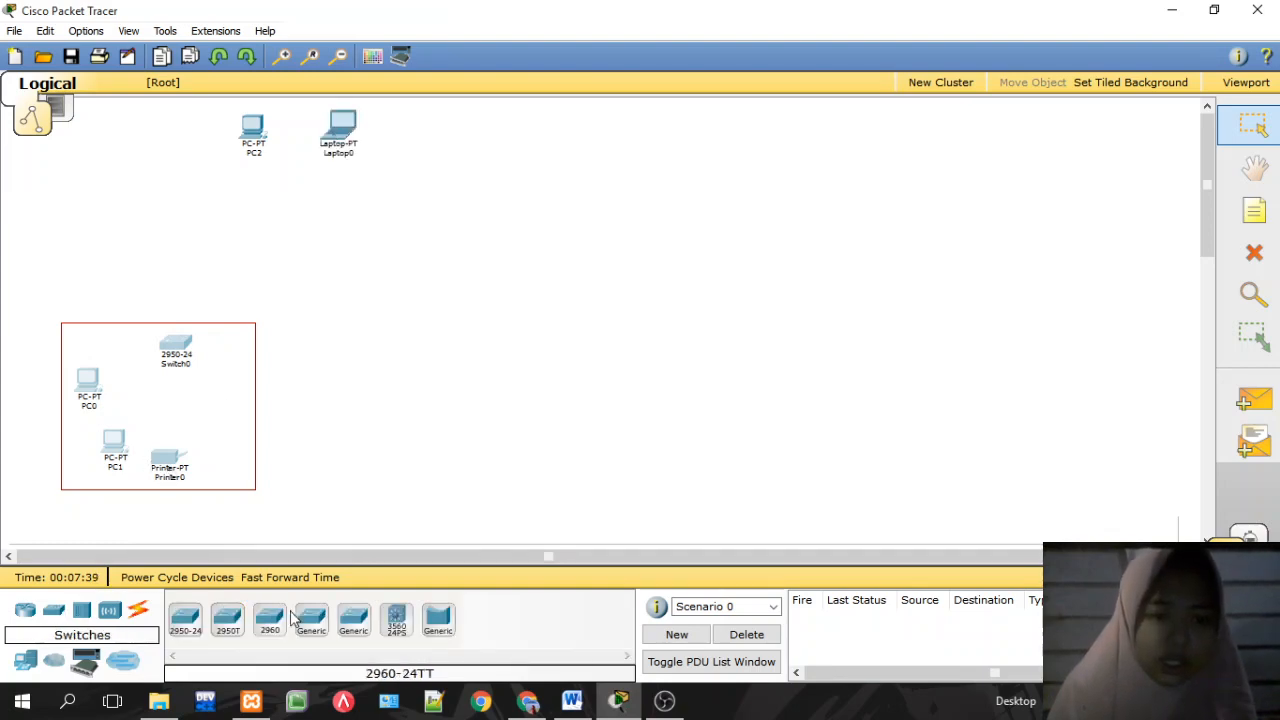
left_click(311, 619)
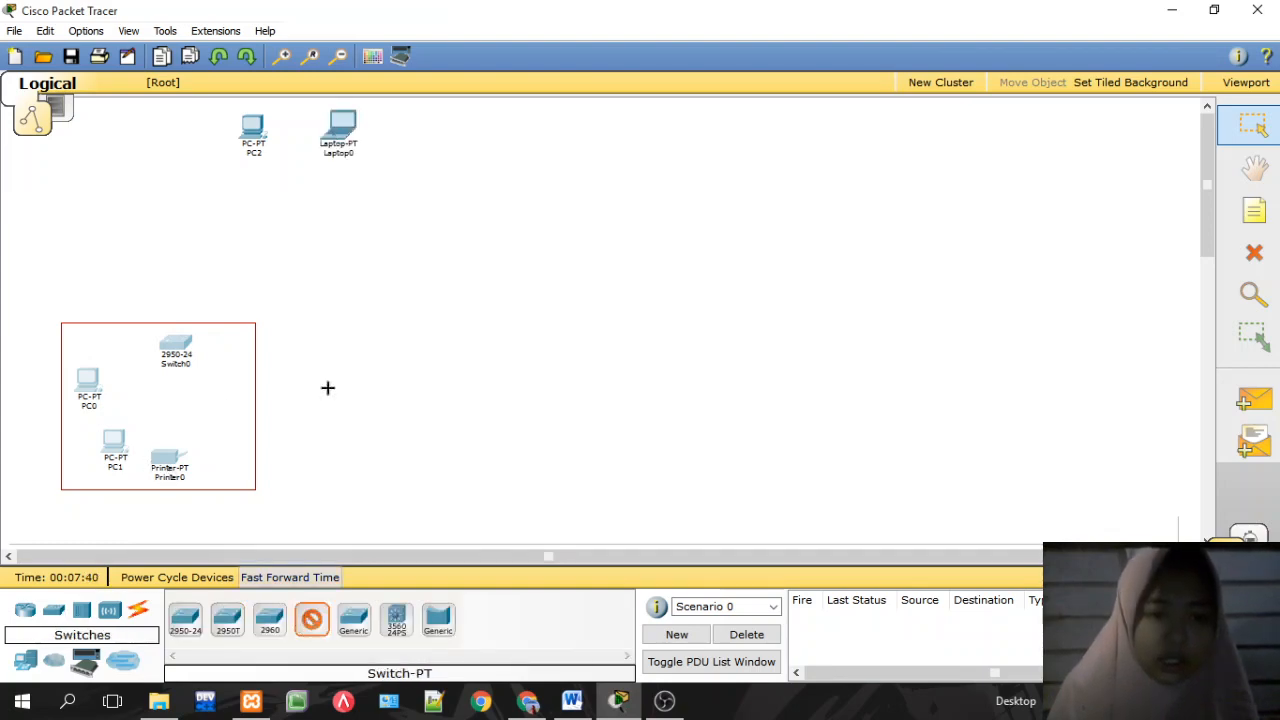
left_click(290, 212)
left_click(372, 56)
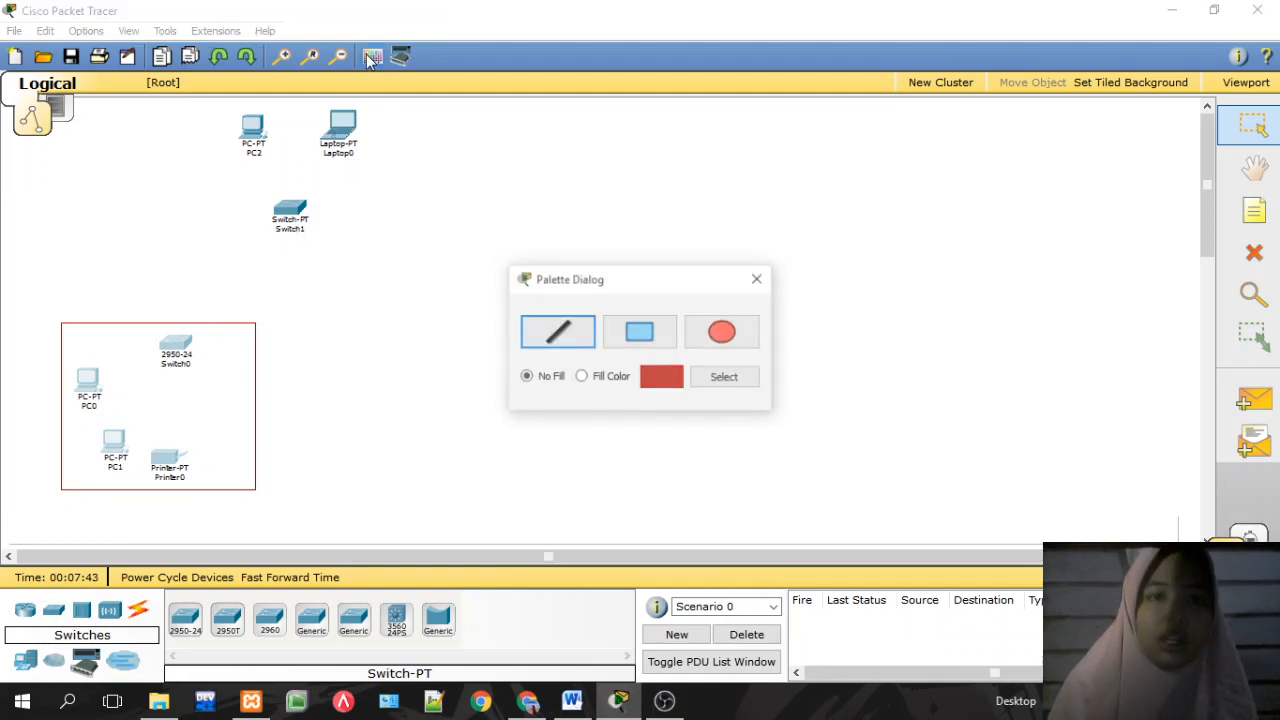
Step: Draw a red rectangle around PC2, Laptop0 and Switch1, checking it against the reference PDF
left_click(639, 322)
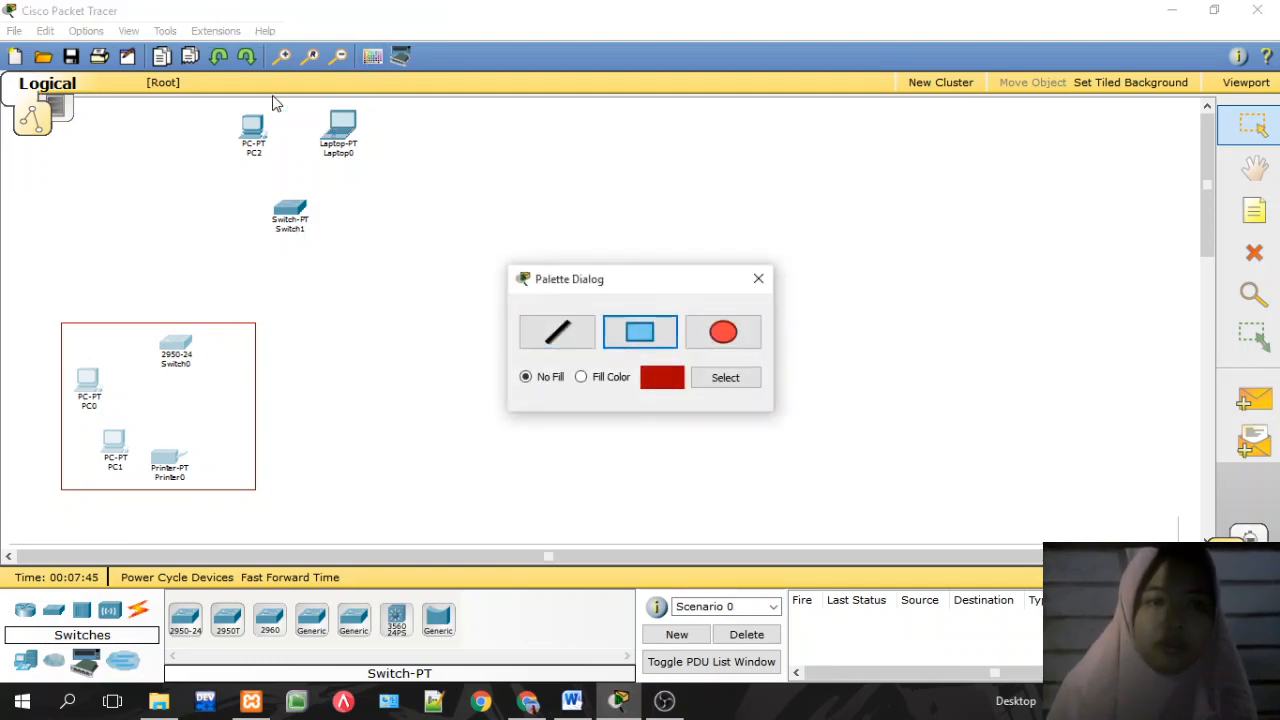
left_click_drag(206, 106, 393, 251)
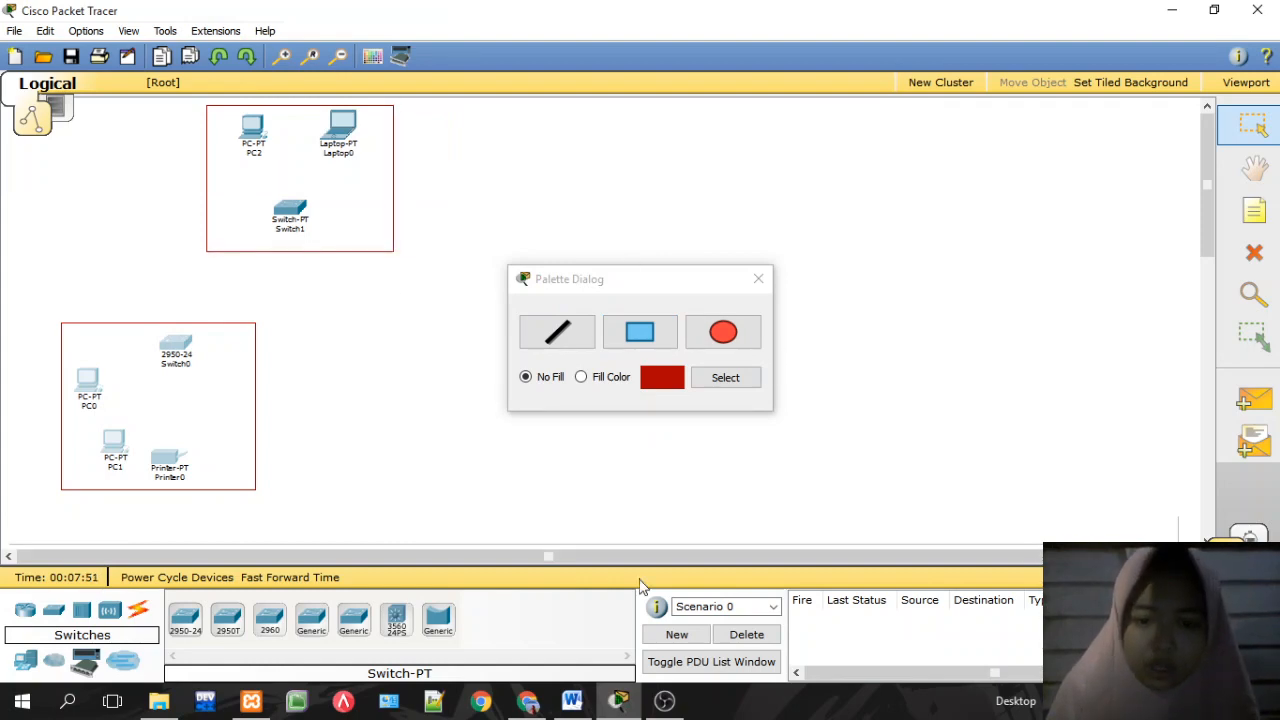
left_click(527, 702)
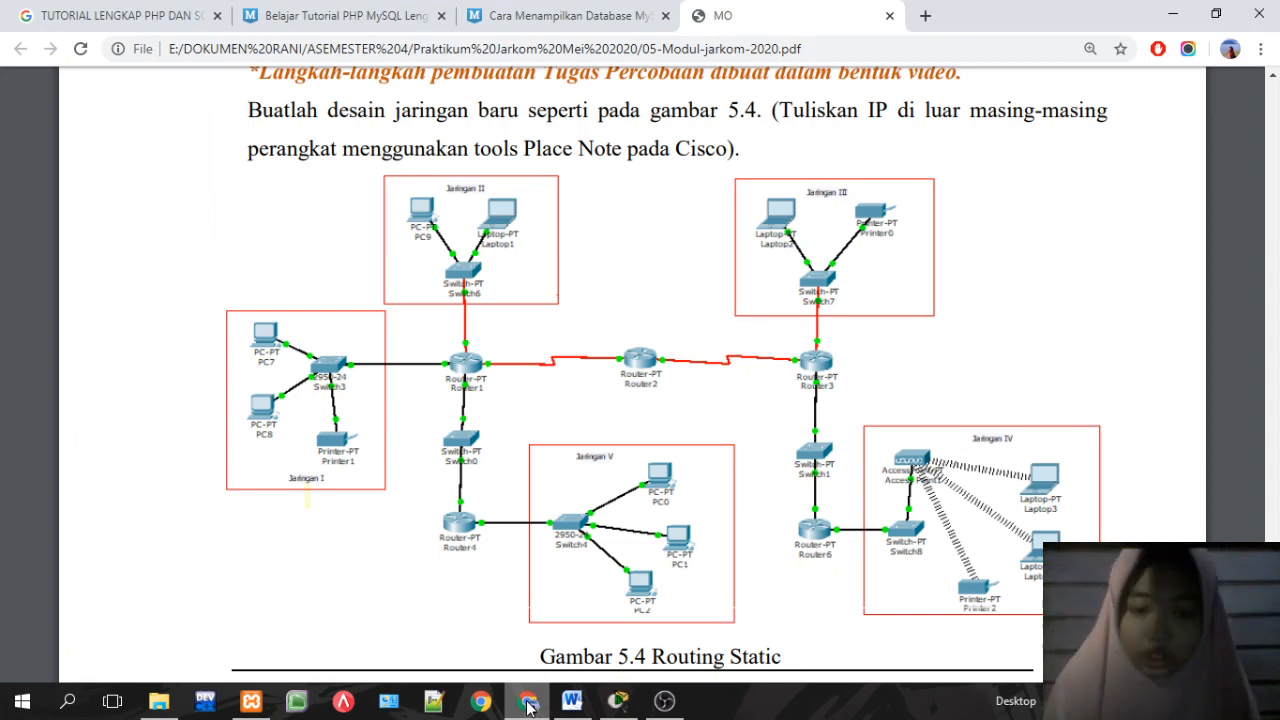
left_click(527, 702)
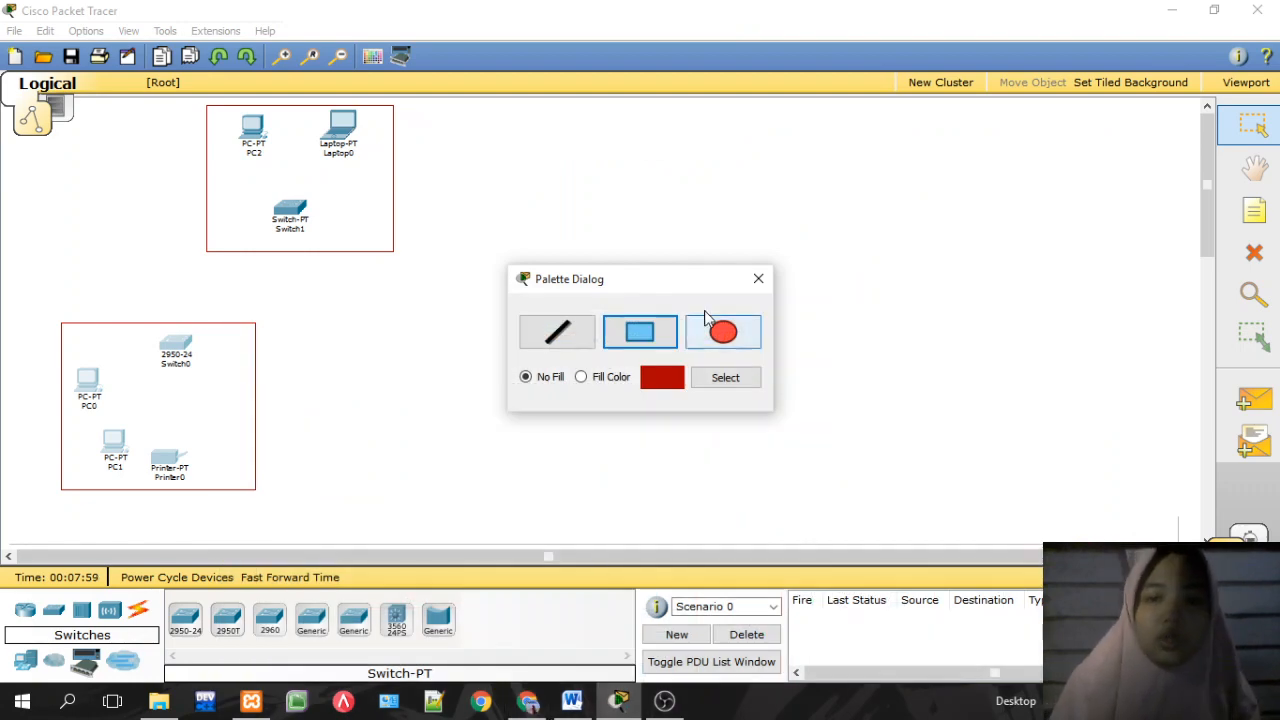
left_click(758, 279)
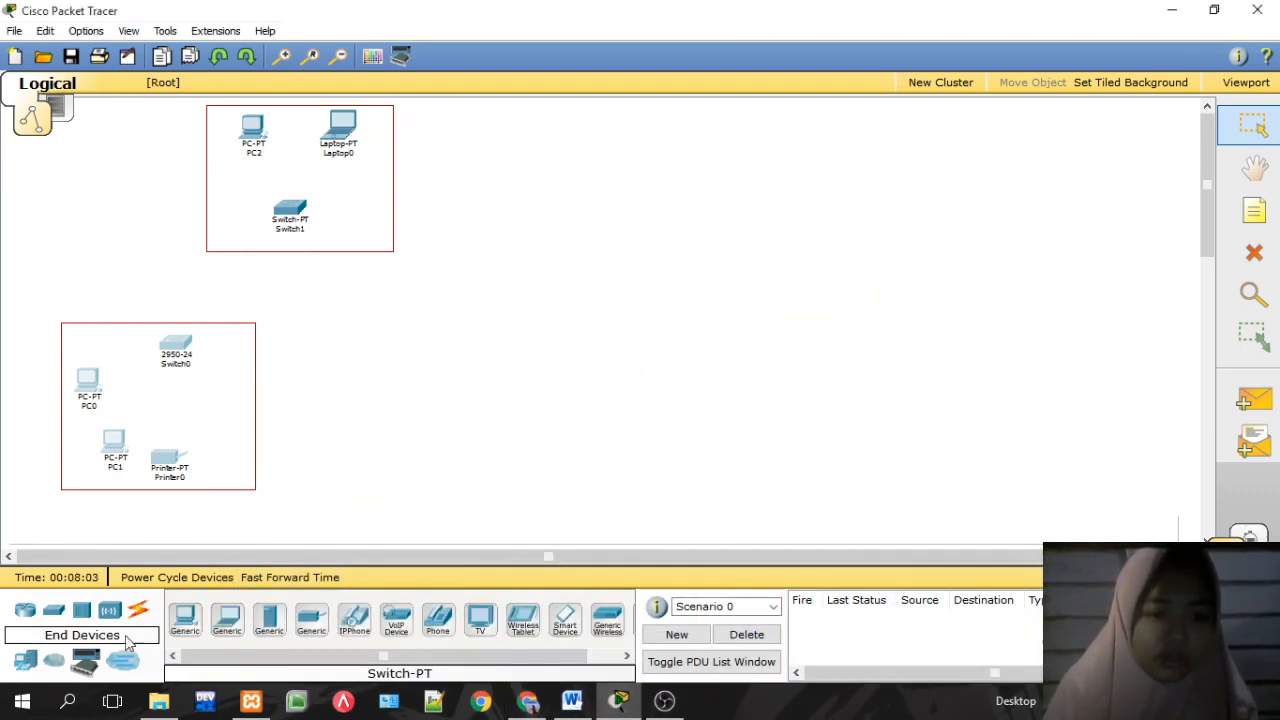
left_click(612, 702)
left_click(610, 705)
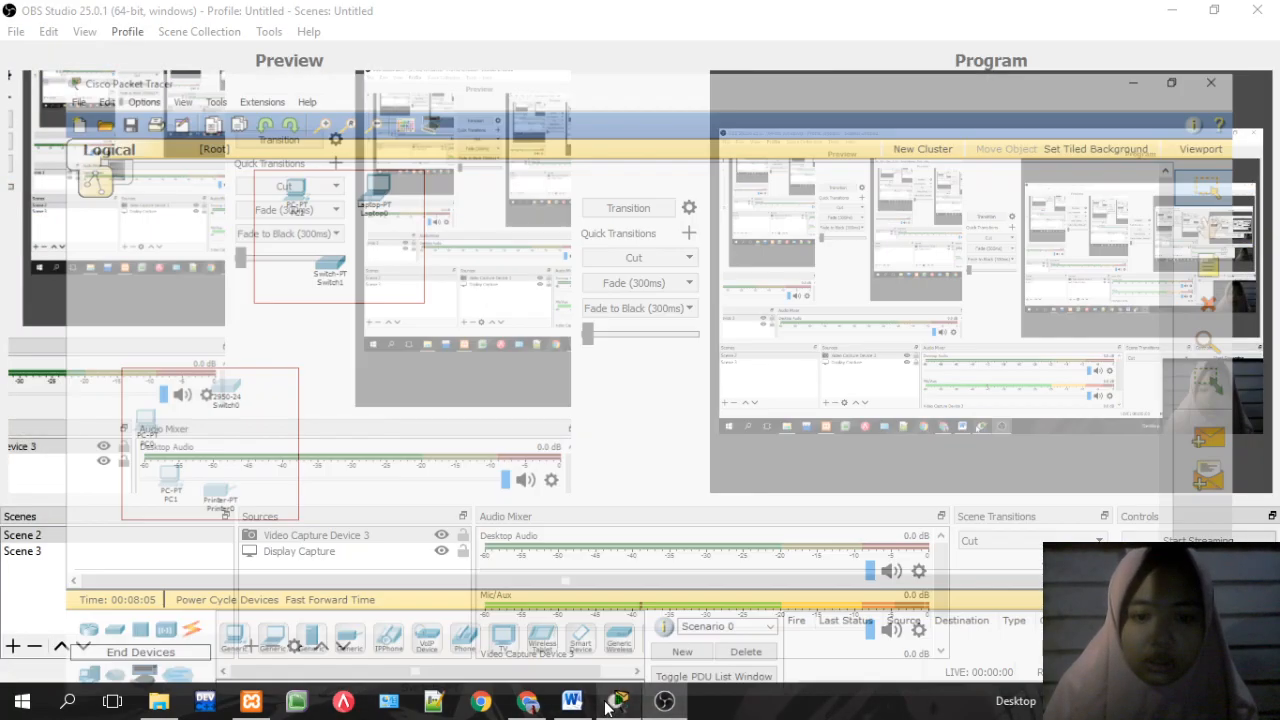
left_click(532, 703)
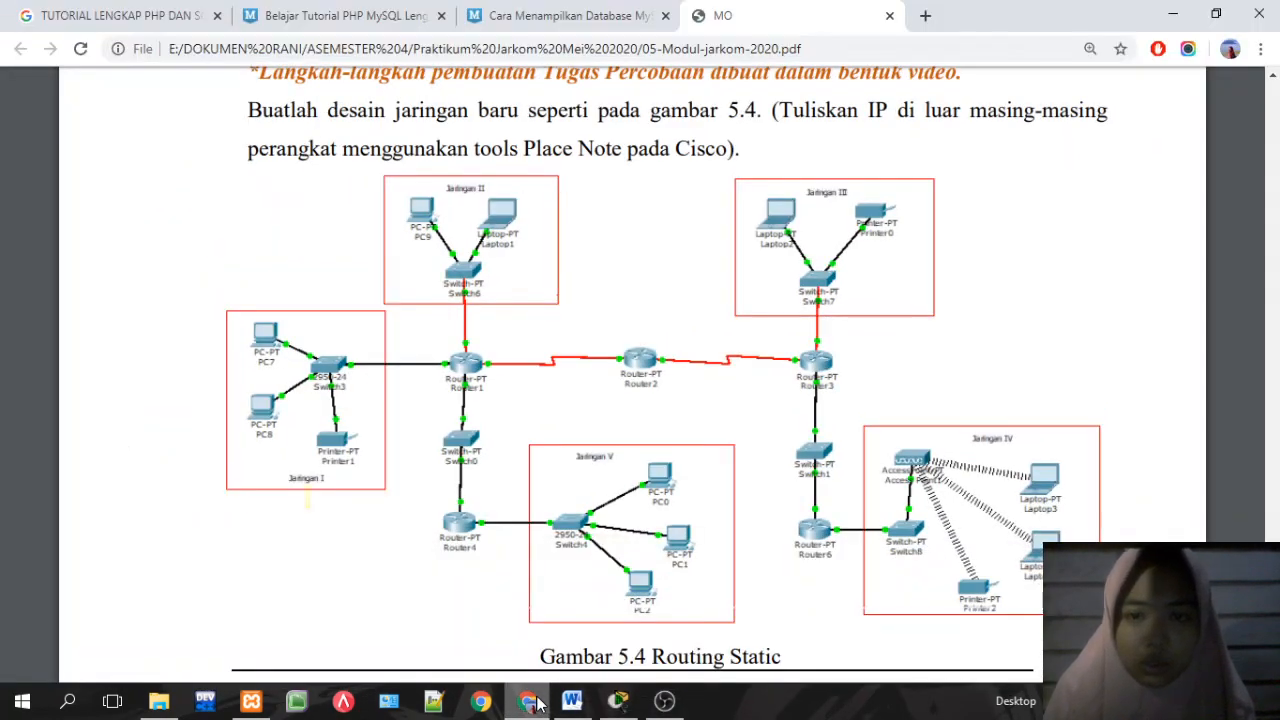
left_click(530, 703)
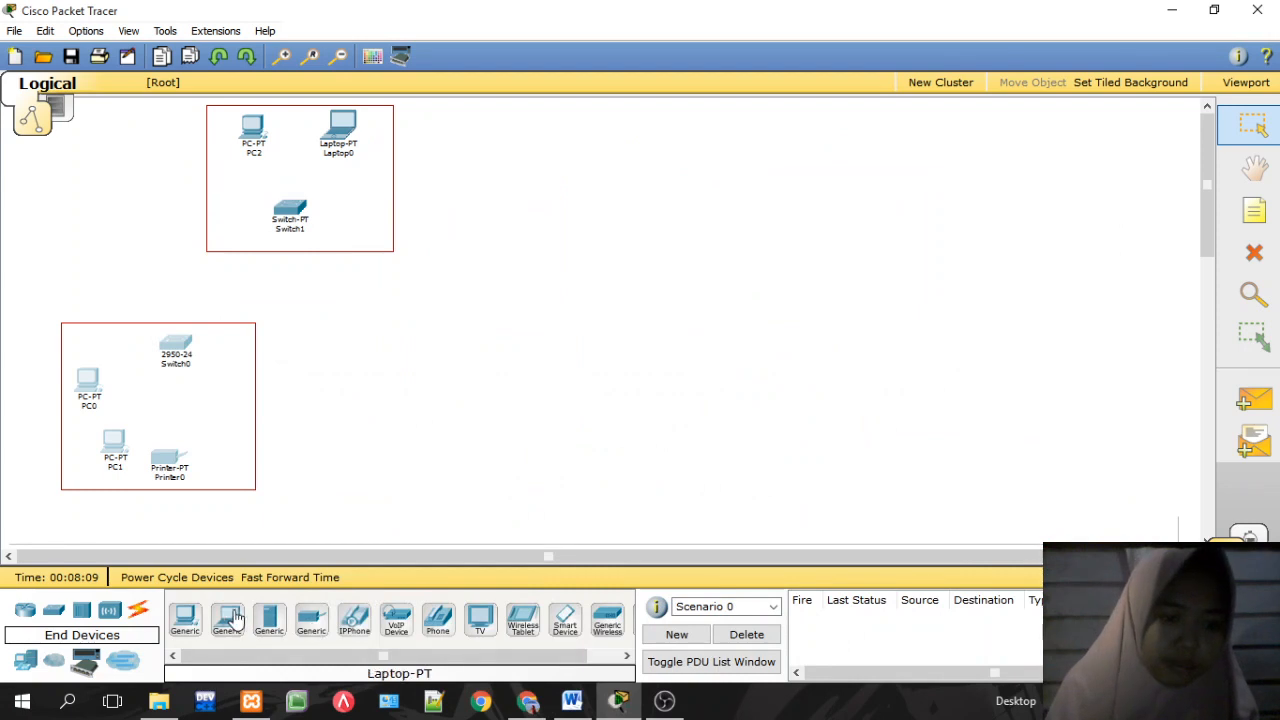
Step: Place Laptop1, a Printer-PT beside it and a Switch-PT (Switch2) below them
left_click(227, 620)
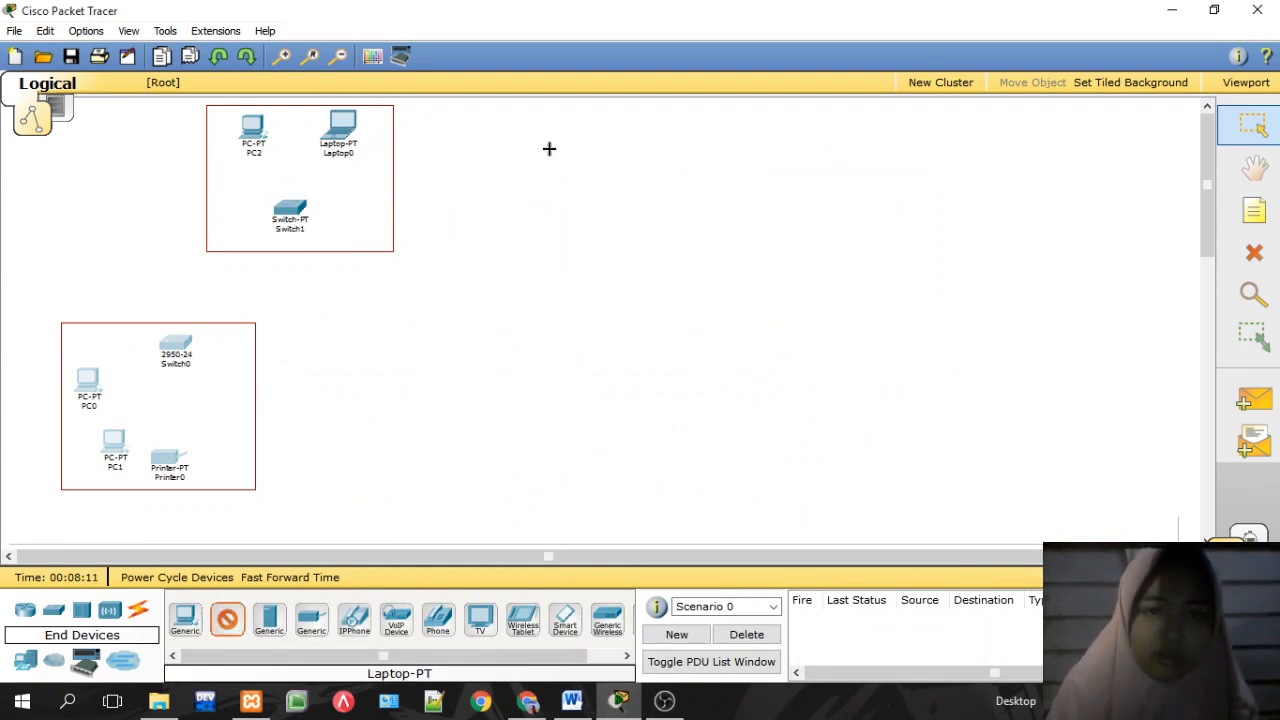
left_click(622, 122)
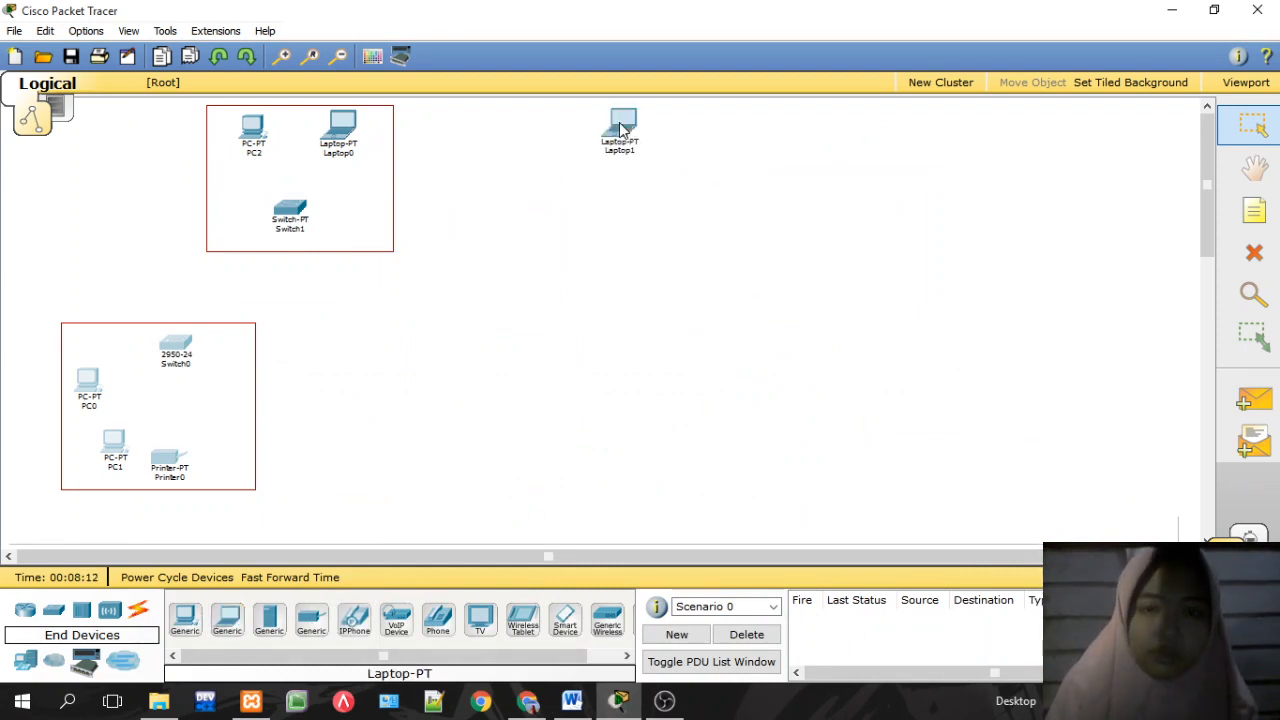
left_click(311, 618)
left_click(718, 122)
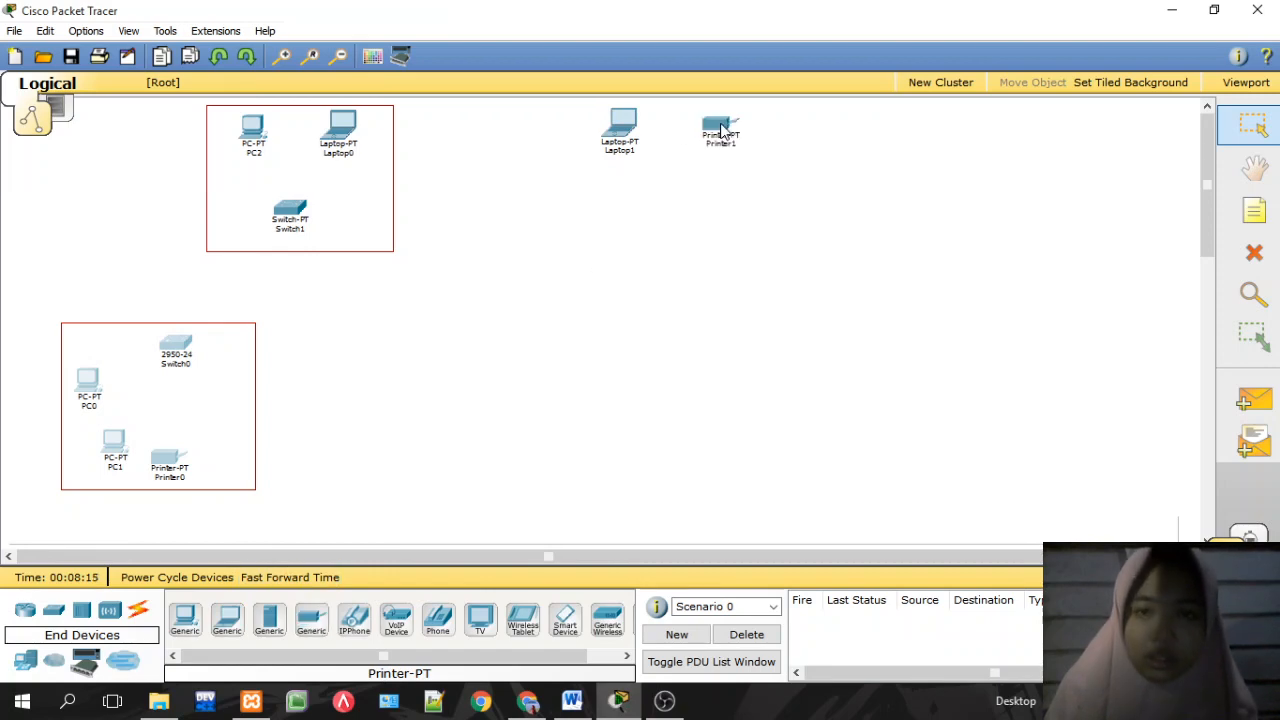
left_click(524, 705)
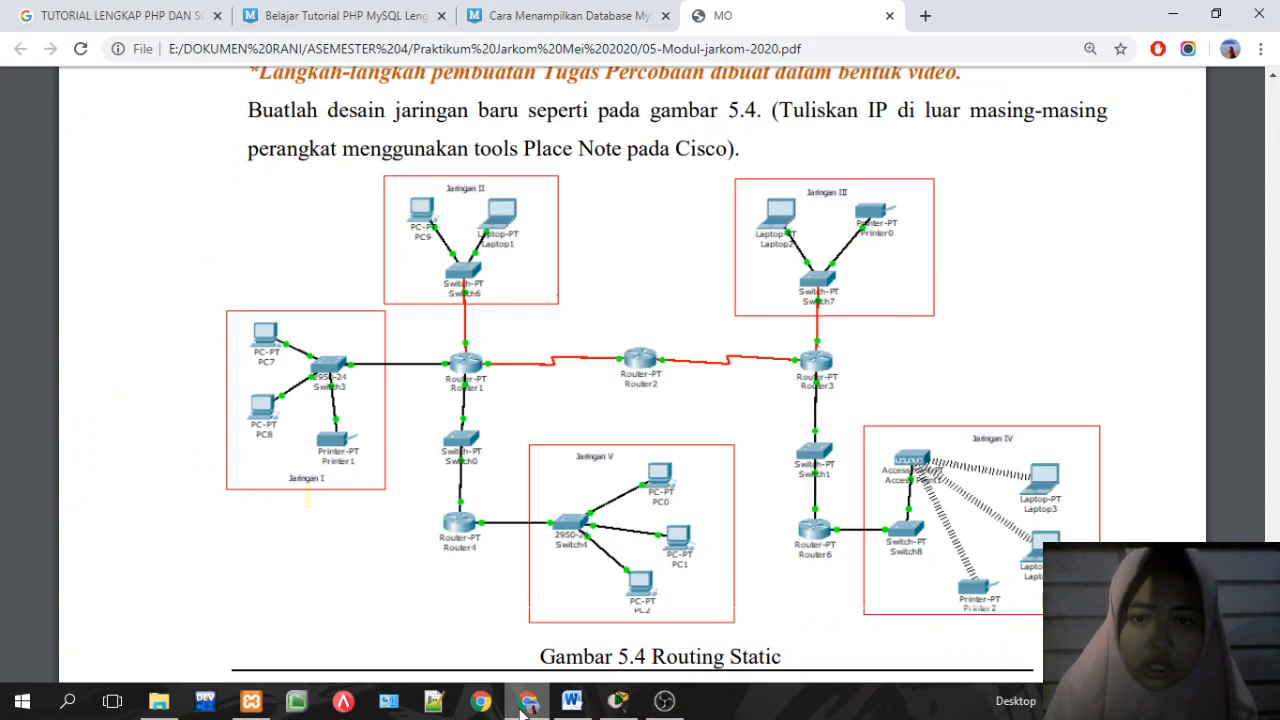
left_click(526, 703)
left_click(54, 610)
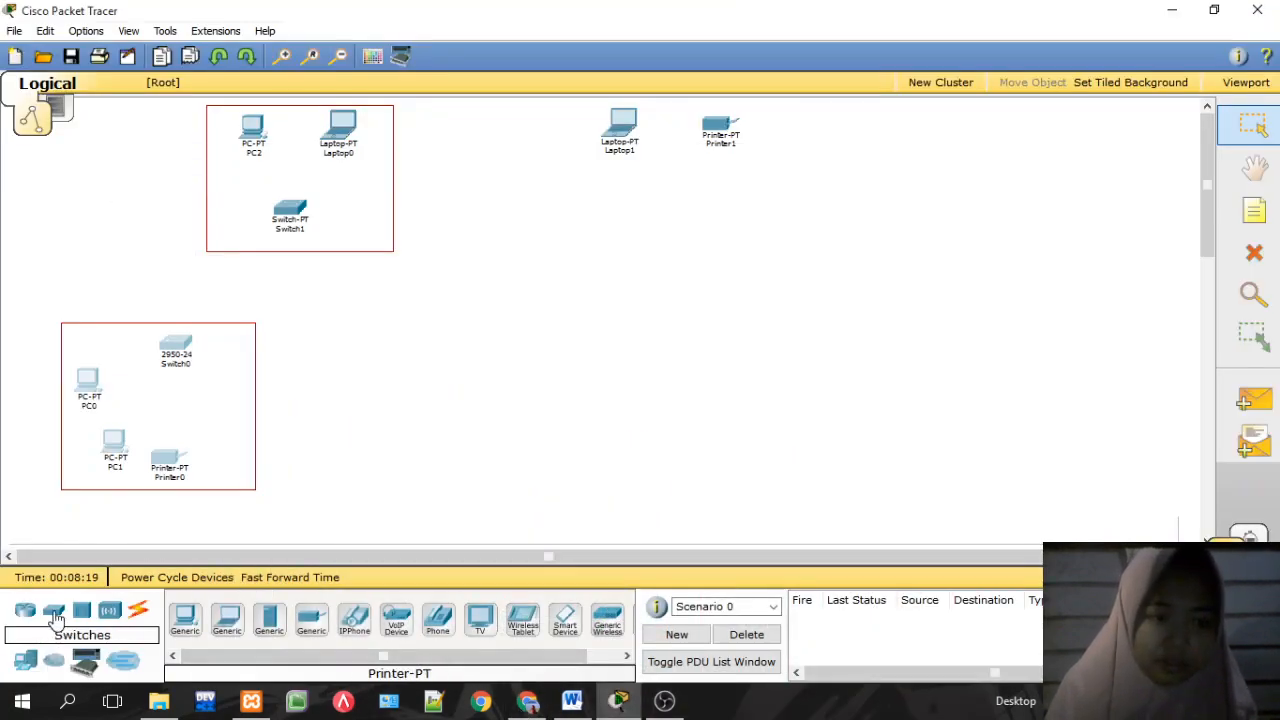
left_click(316, 622)
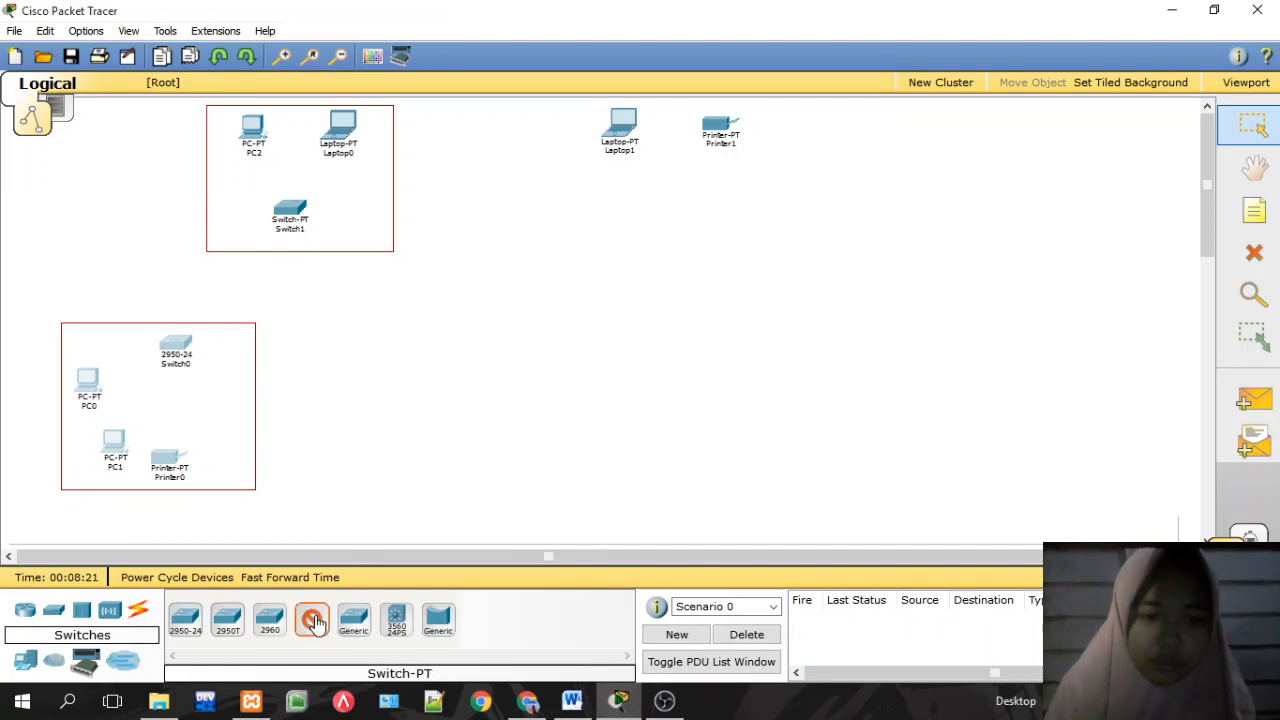
left_click(662, 211)
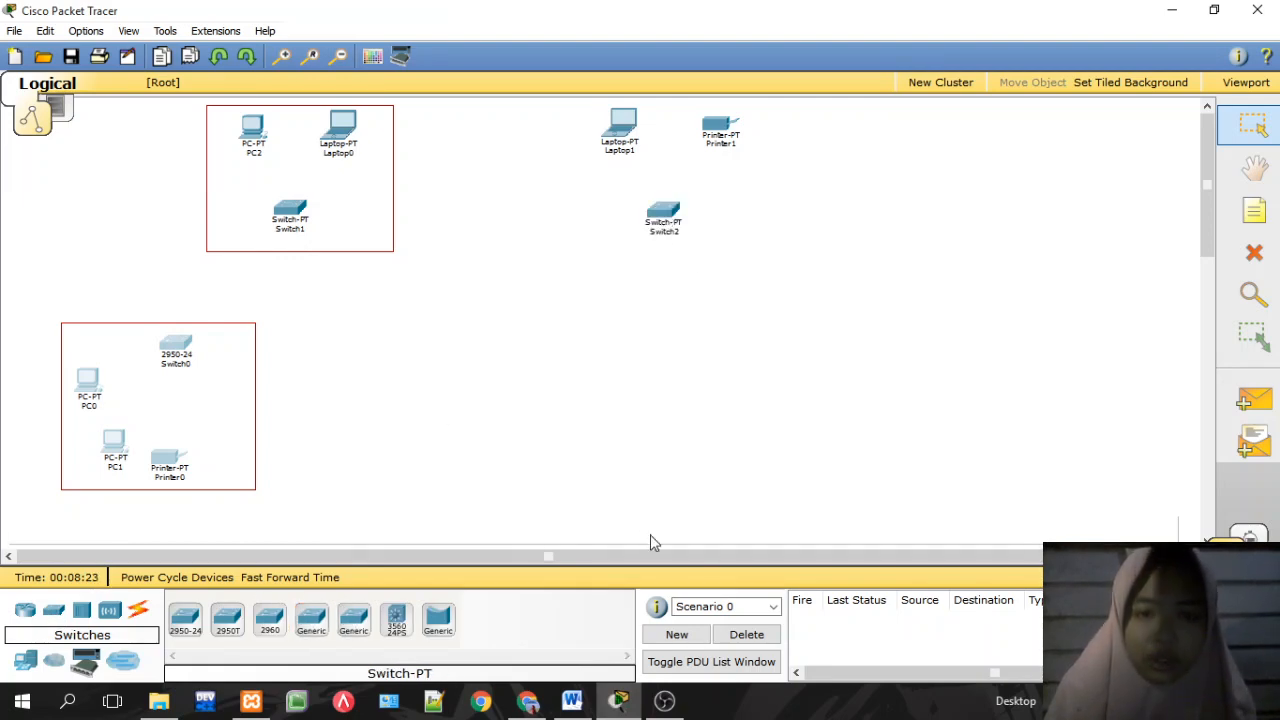
Step: Frame Laptop1, Printer1 and Switch2 with a red rectangle and compare with the reference PDF
left_click(372, 56)
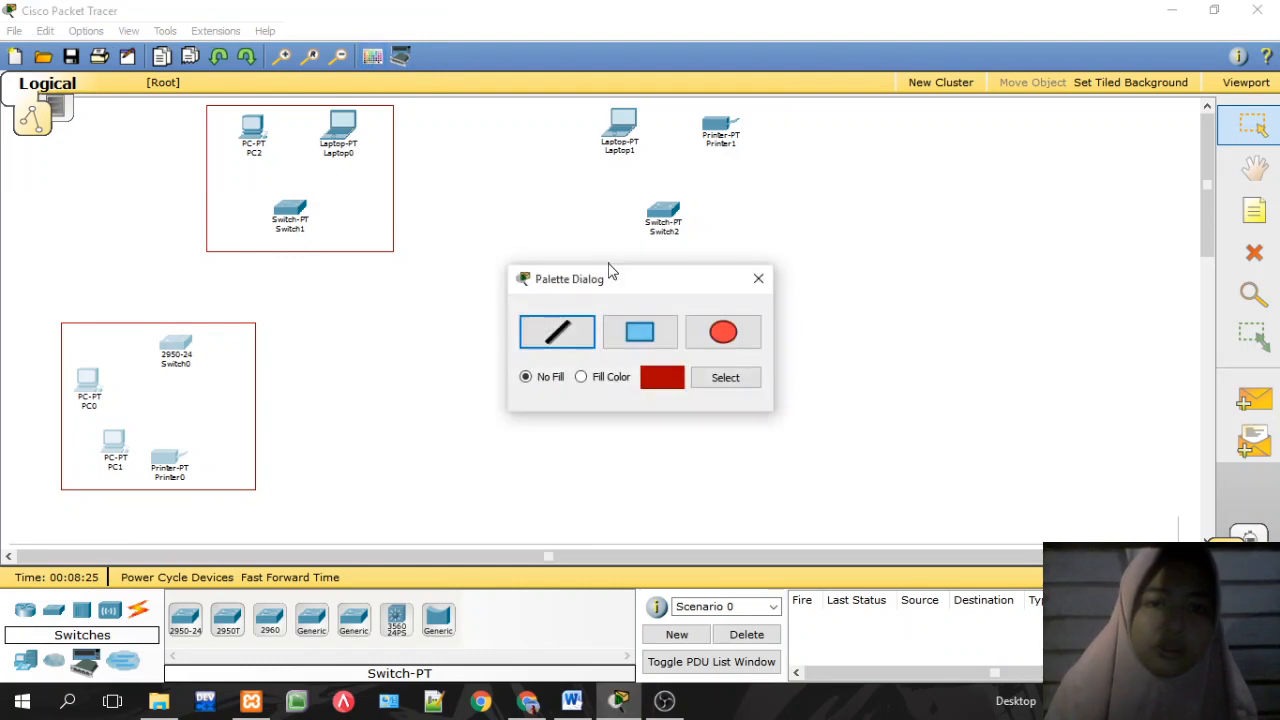
left_click(639, 332)
left_click_drag(581, 101, 769, 258)
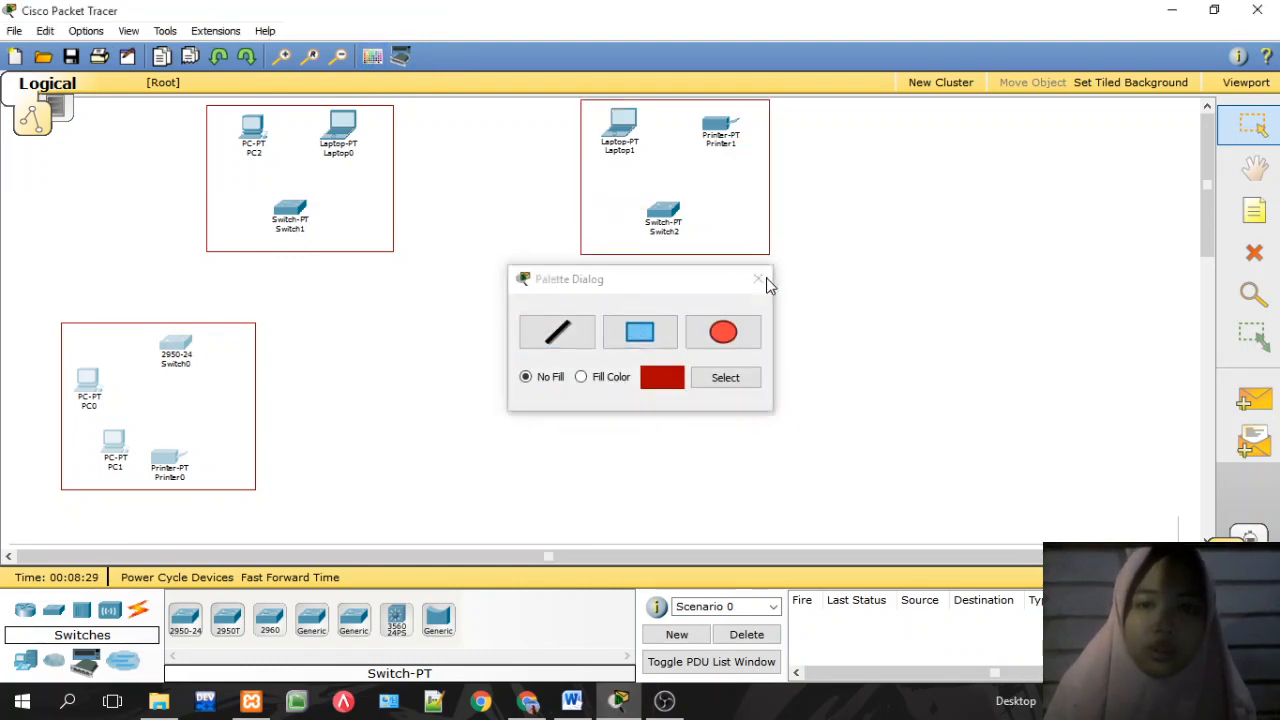
left_click(758, 279)
left_click(516, 706)
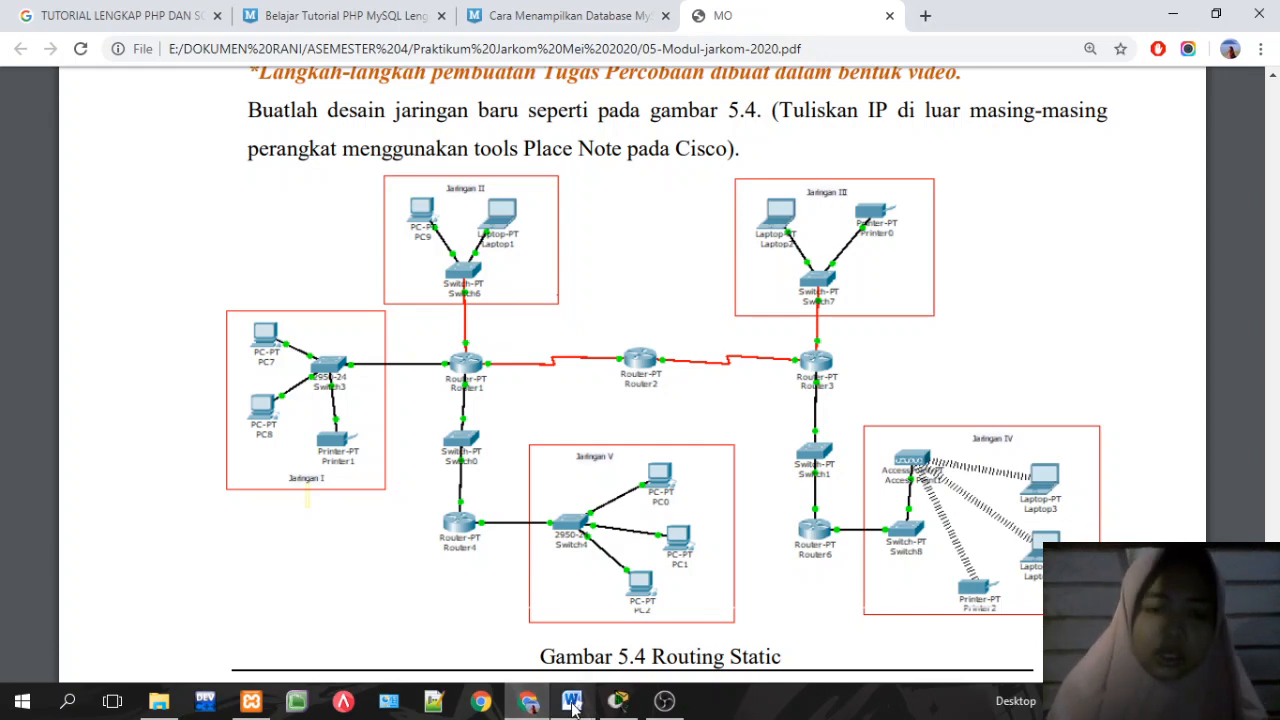
left_click(534, 702)
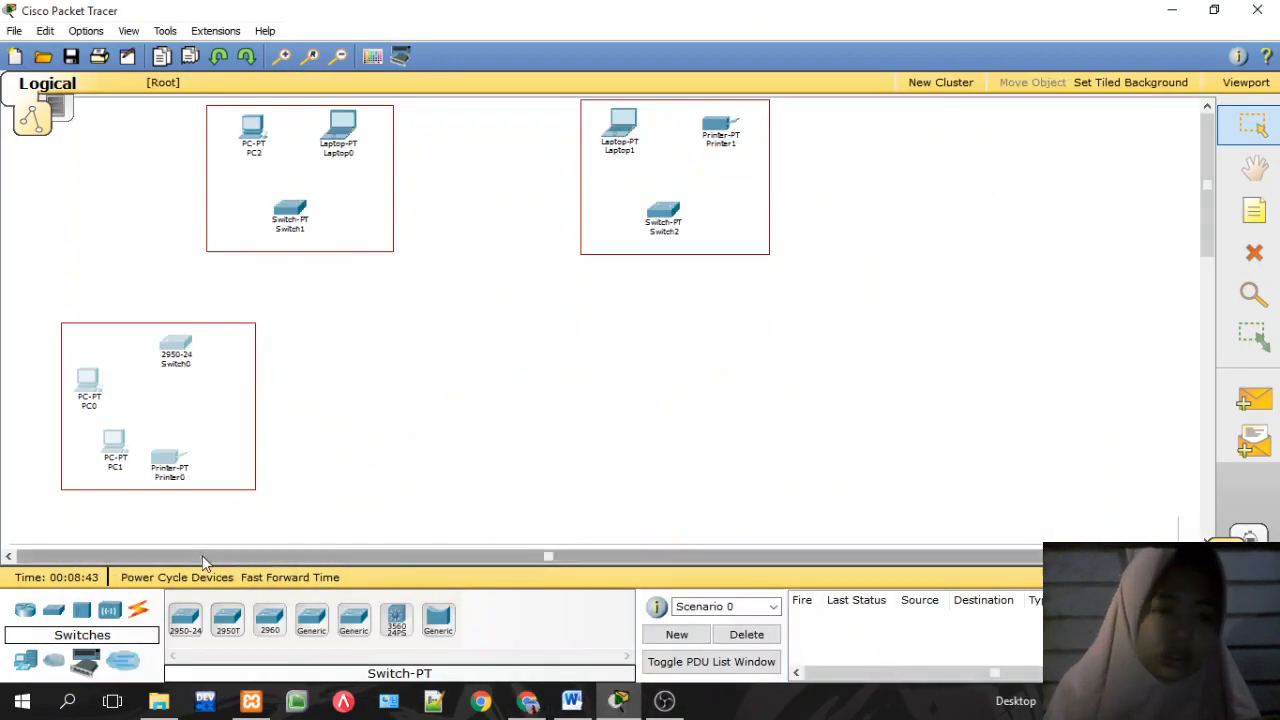
Step: Place Laptop2 on the right side, deleting the extra PC3 placed below it
left_click(25, 660)
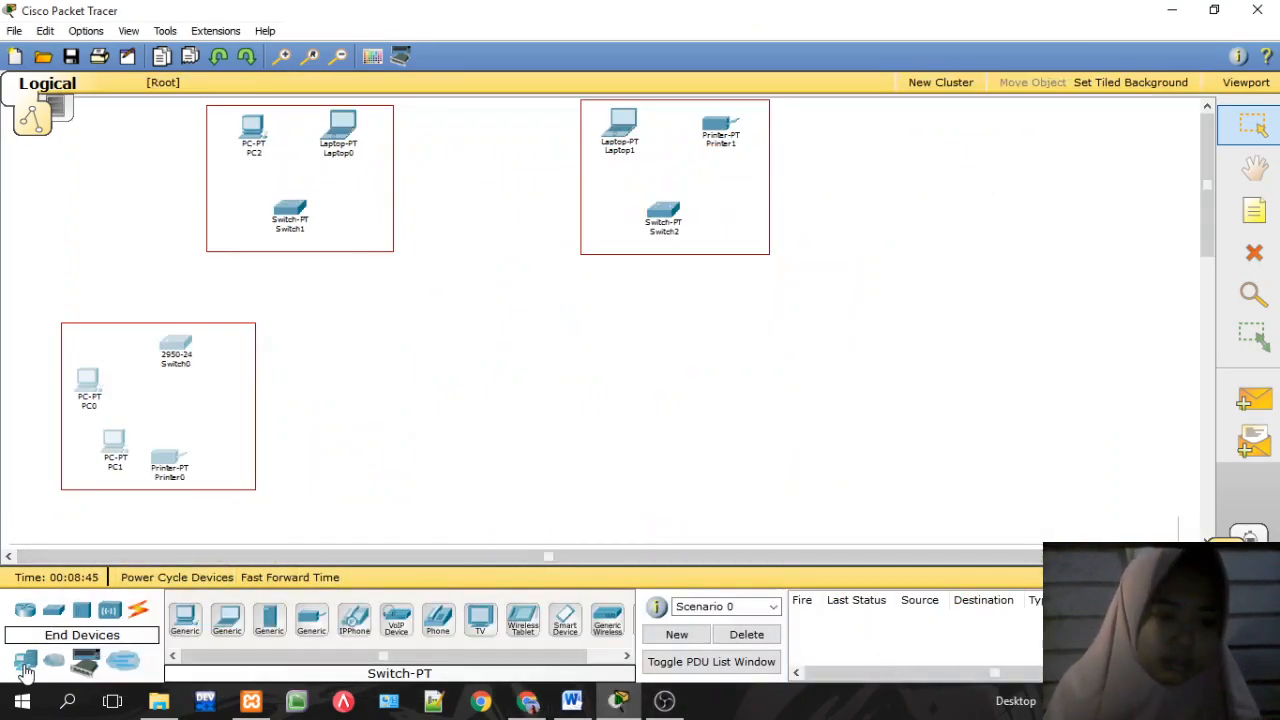
left_click(227, 620)
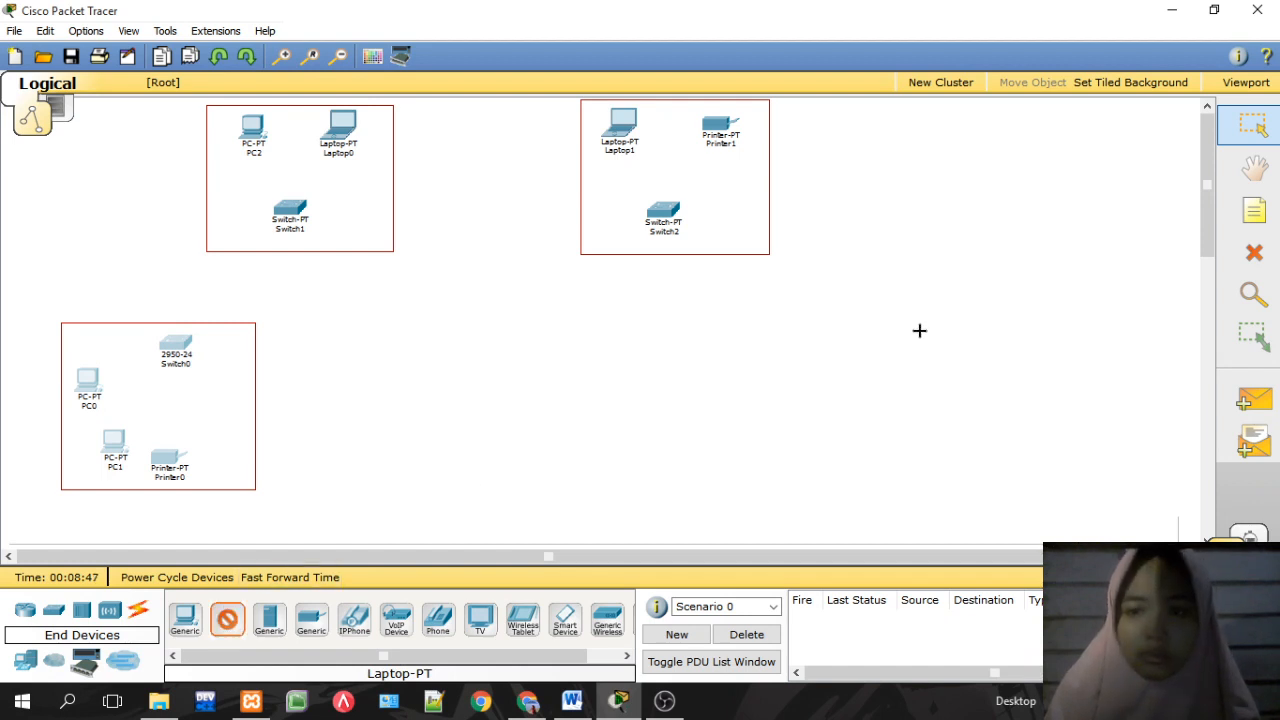
left_click(980, 361)
left_click(185, 618)
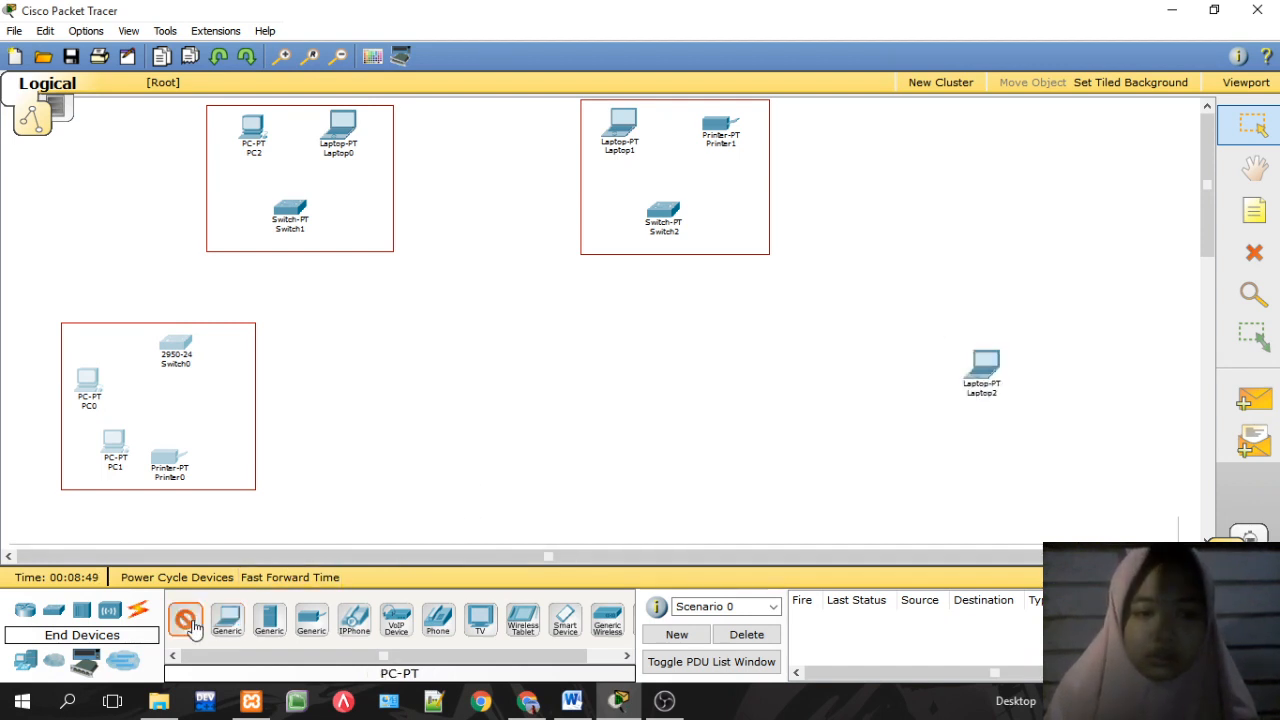
left_click(985, 443)
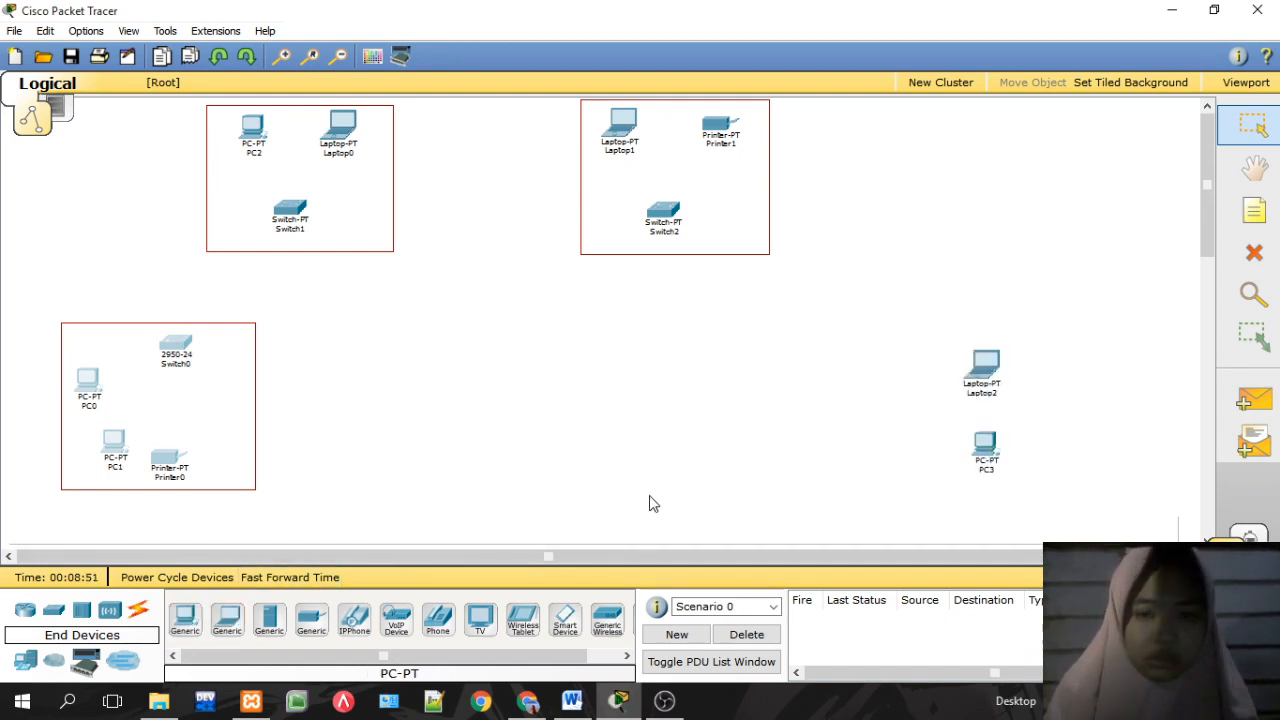
left_click(1254, 252)
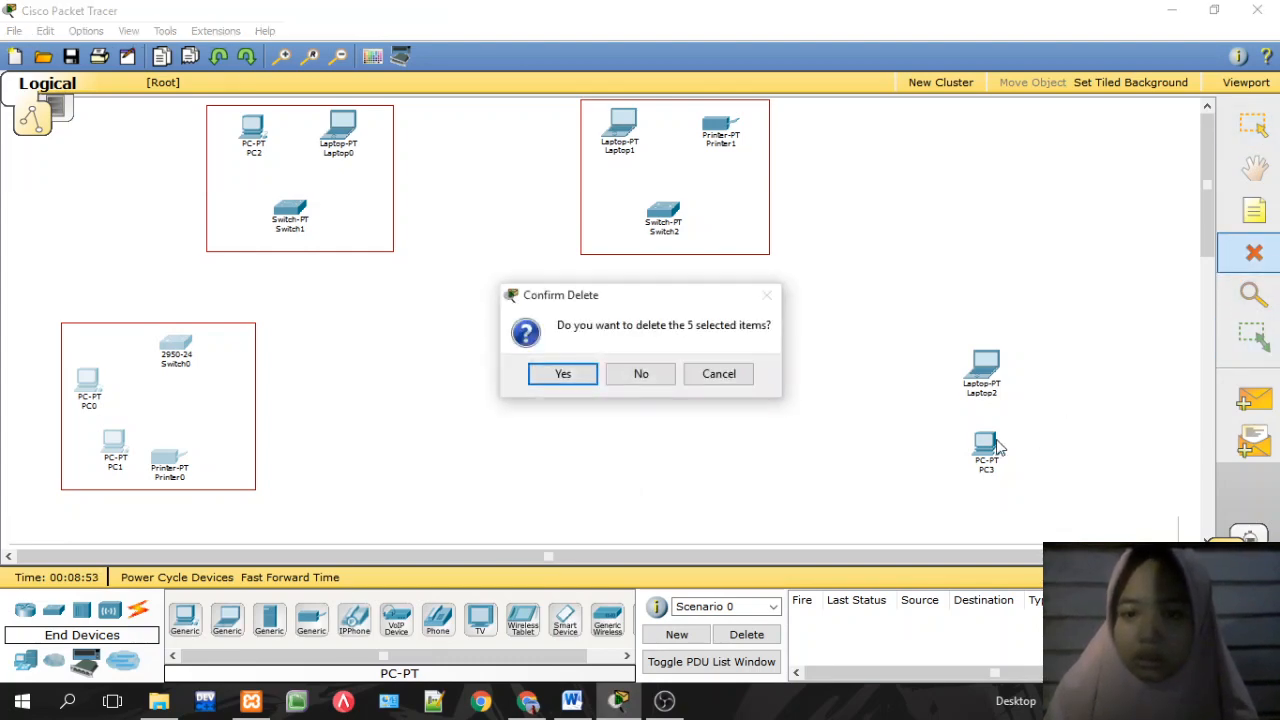
left_click(653, 373)
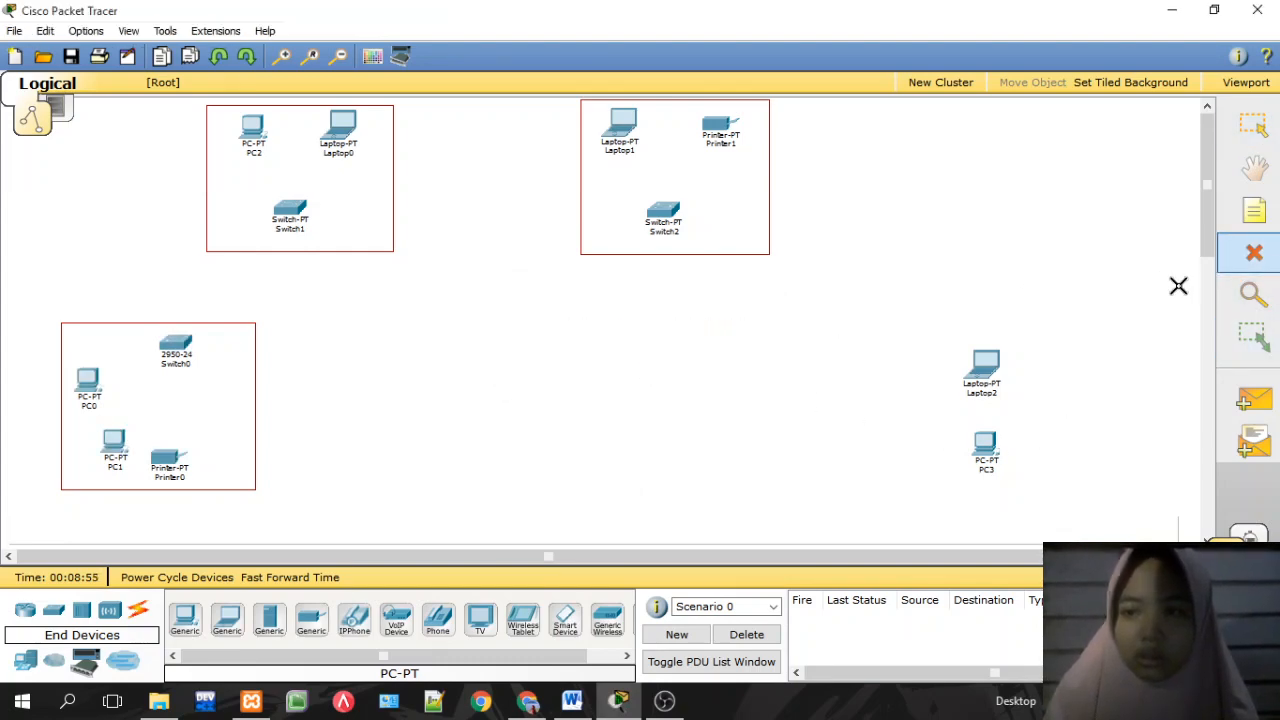
left_click(985, 443)
key("Escape")
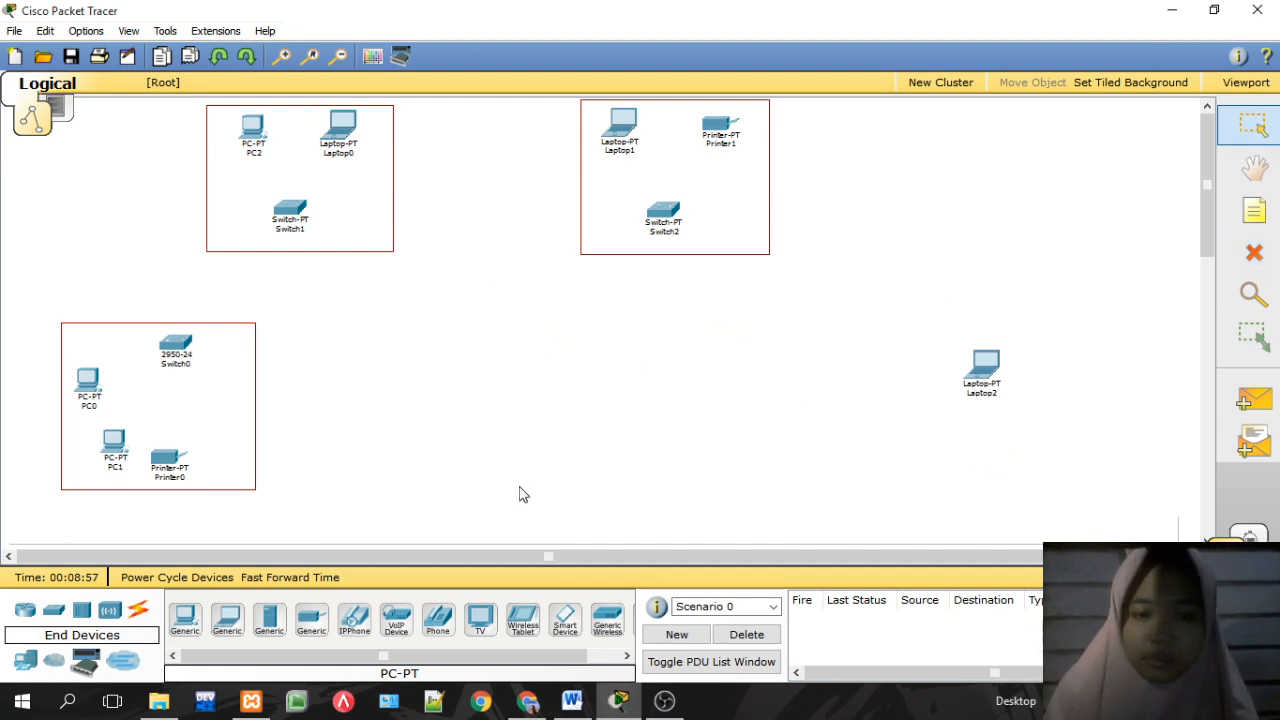
Step: Place Laptop3, Printer2 and an AccessPoint-PT (Access Point0) around Laptop2
left_click(224, 622)
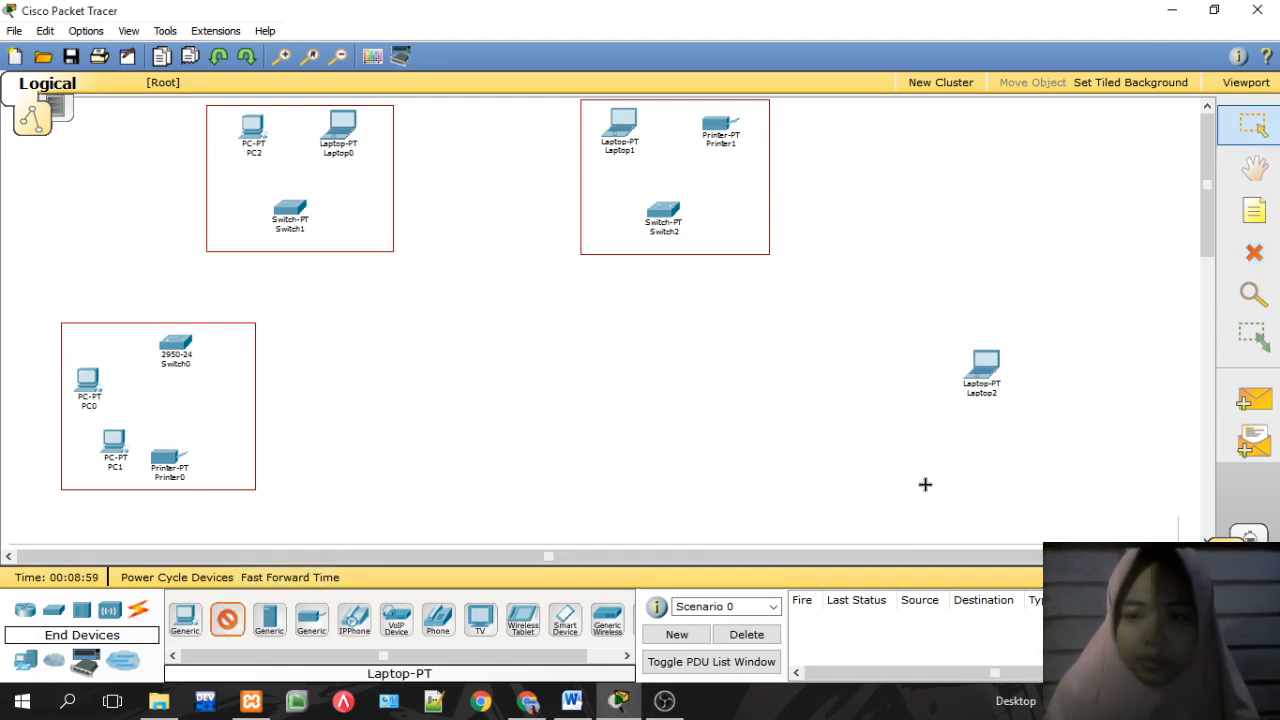
left_click(972, 442)
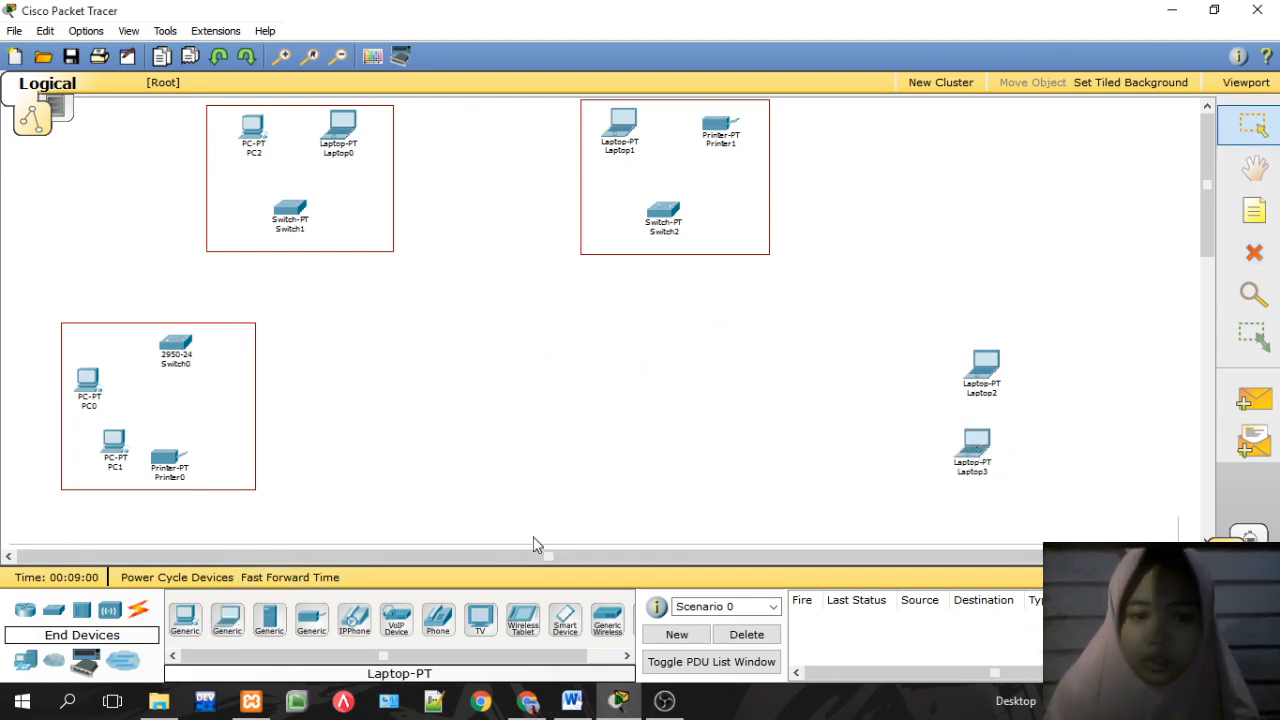
left_click(307, 624)
left_click(910, 480)
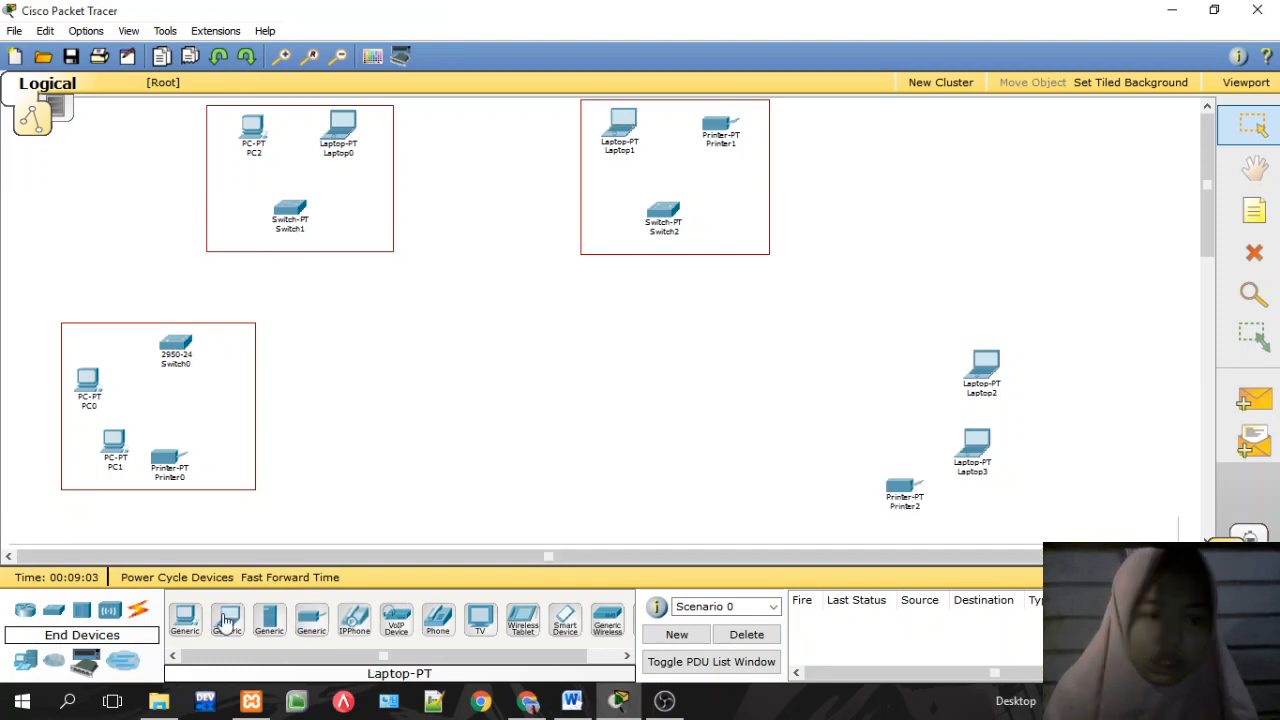
left_click(84, 612)
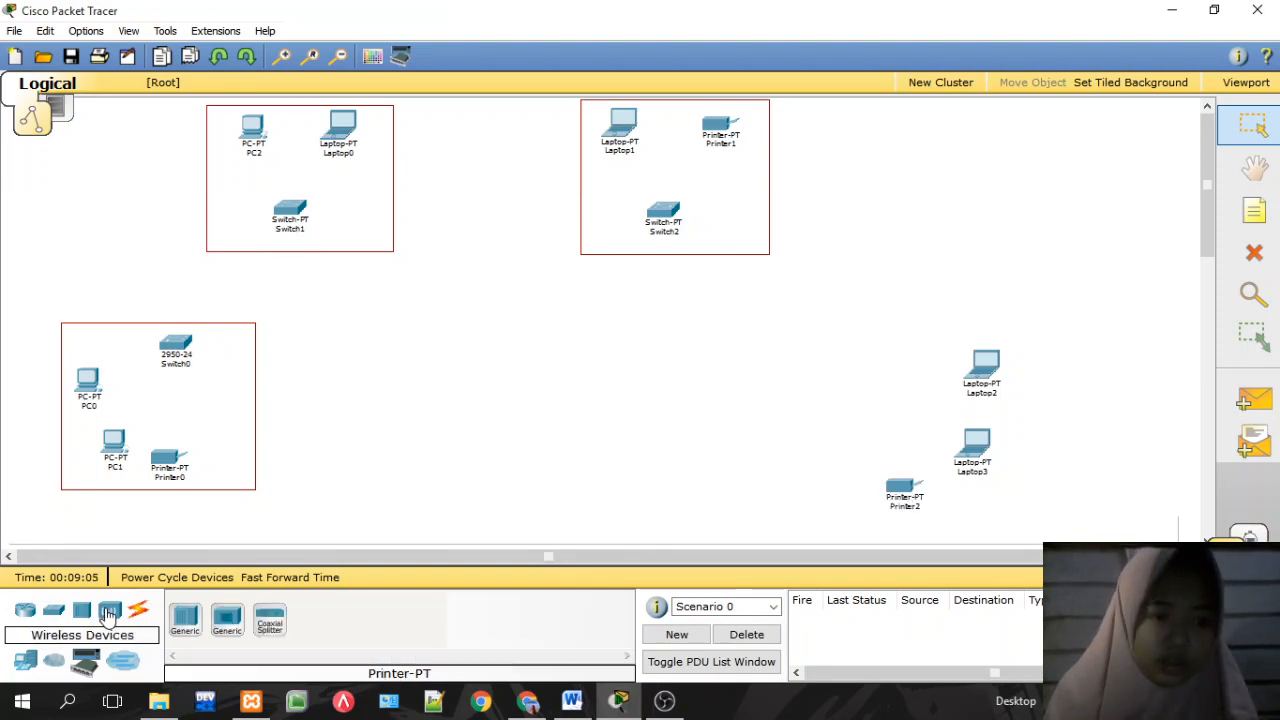
left_click(110, 611)
left_click(185, 622)
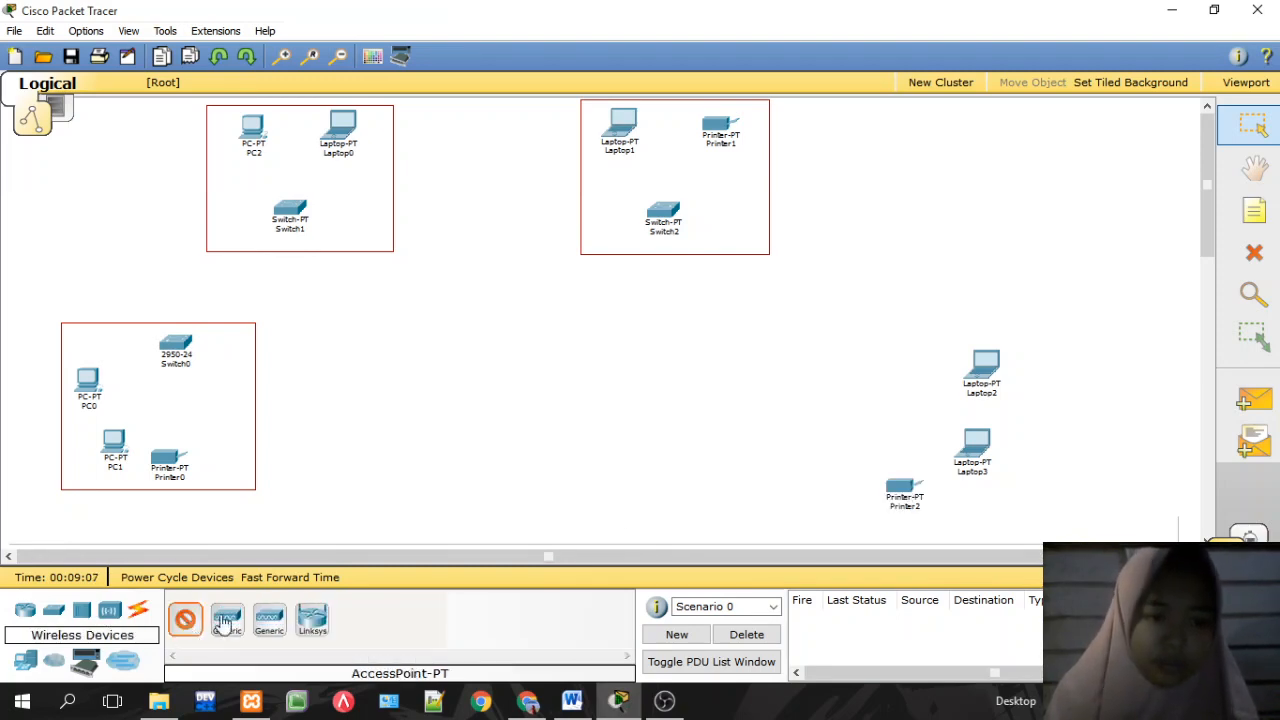
left_click(865, 384)
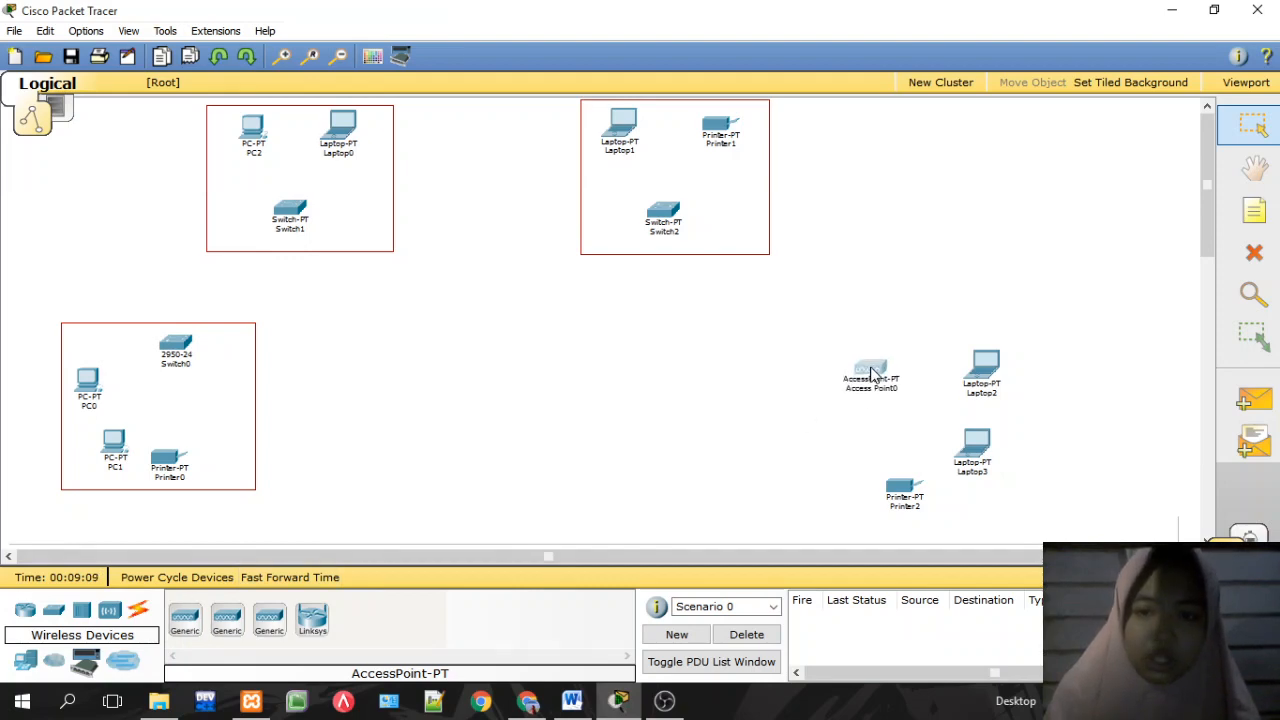
Step: Add Switch3 below Access Point0 and nudge the access point, Laptop3 and Printer2 into position
left_click(55, 612)
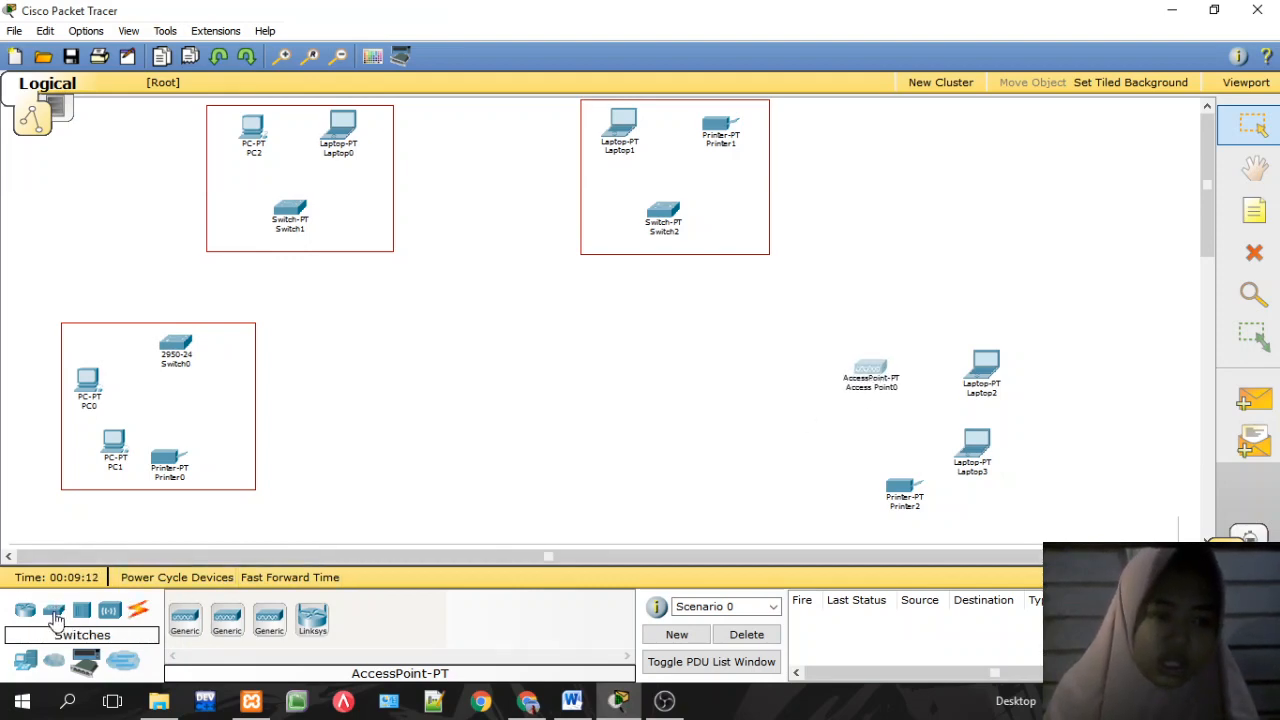
left_click(527, 702)
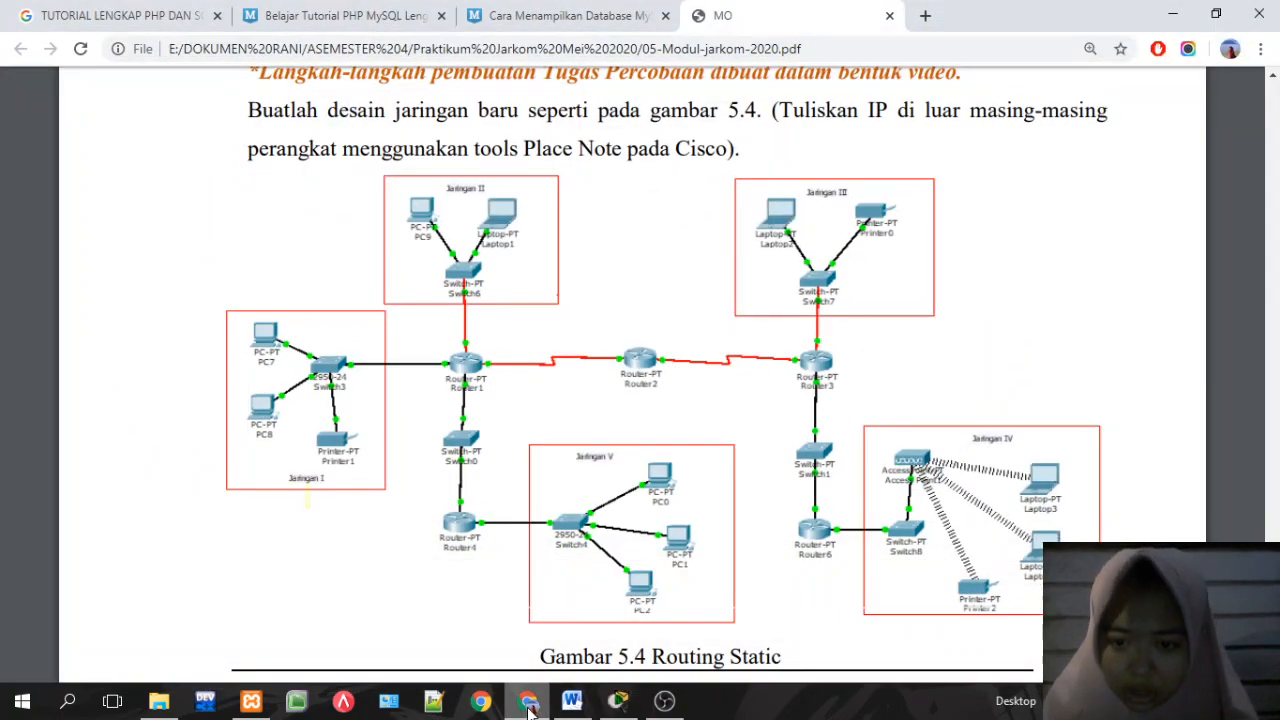
left_click(527, 702)
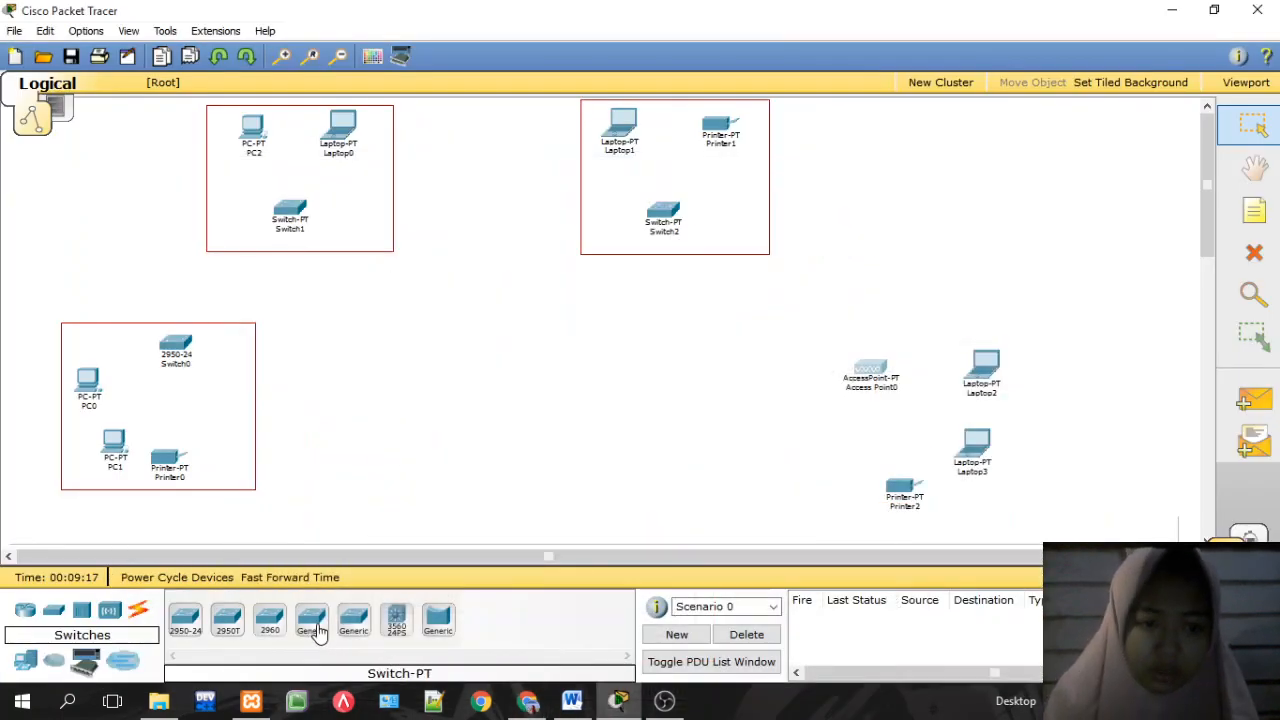
left_click(826, 448)
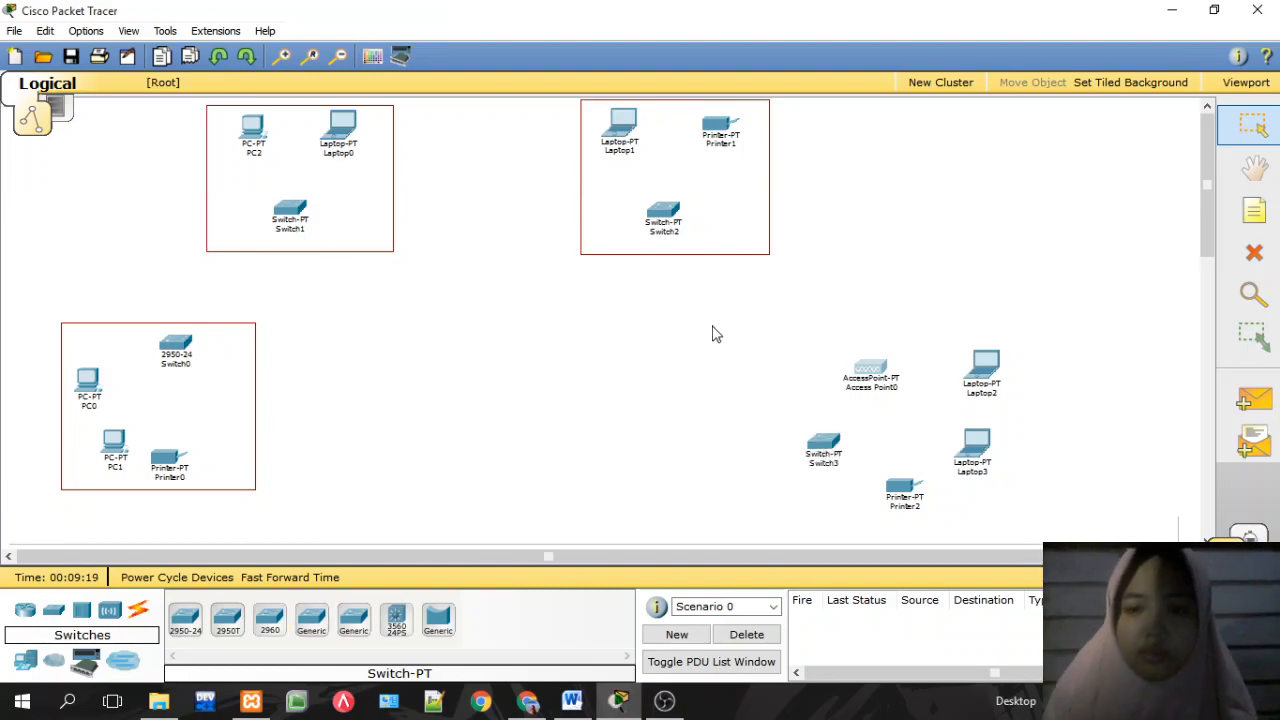
left_click_drag(867, 370, 870, 357)
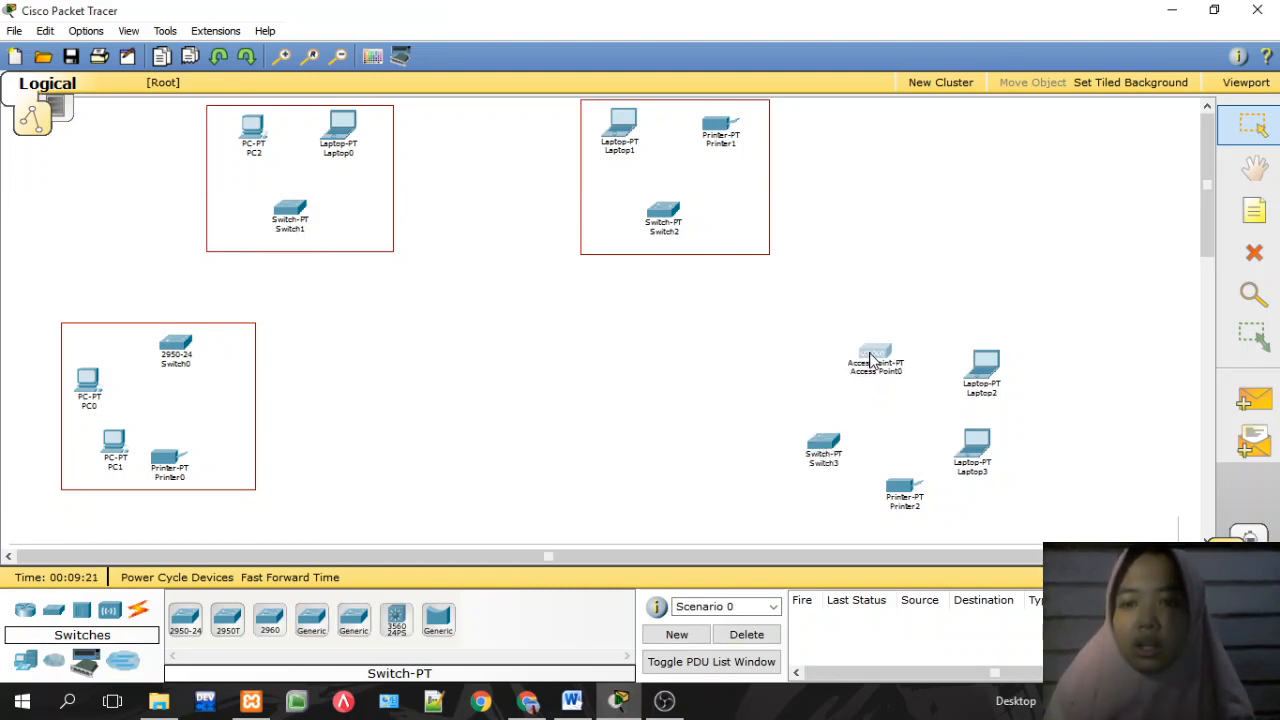
left_click_drag(970, 452, 995, 455)
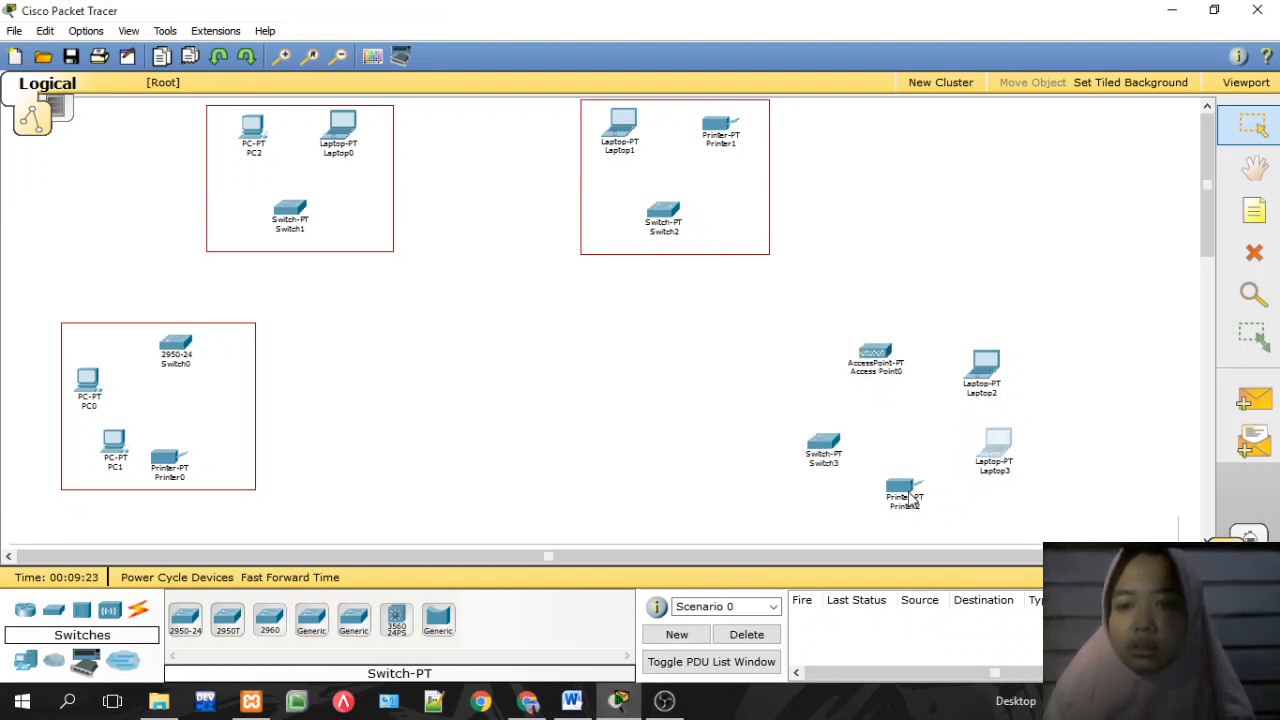
left_click_drag(908, 497, 936, 503)
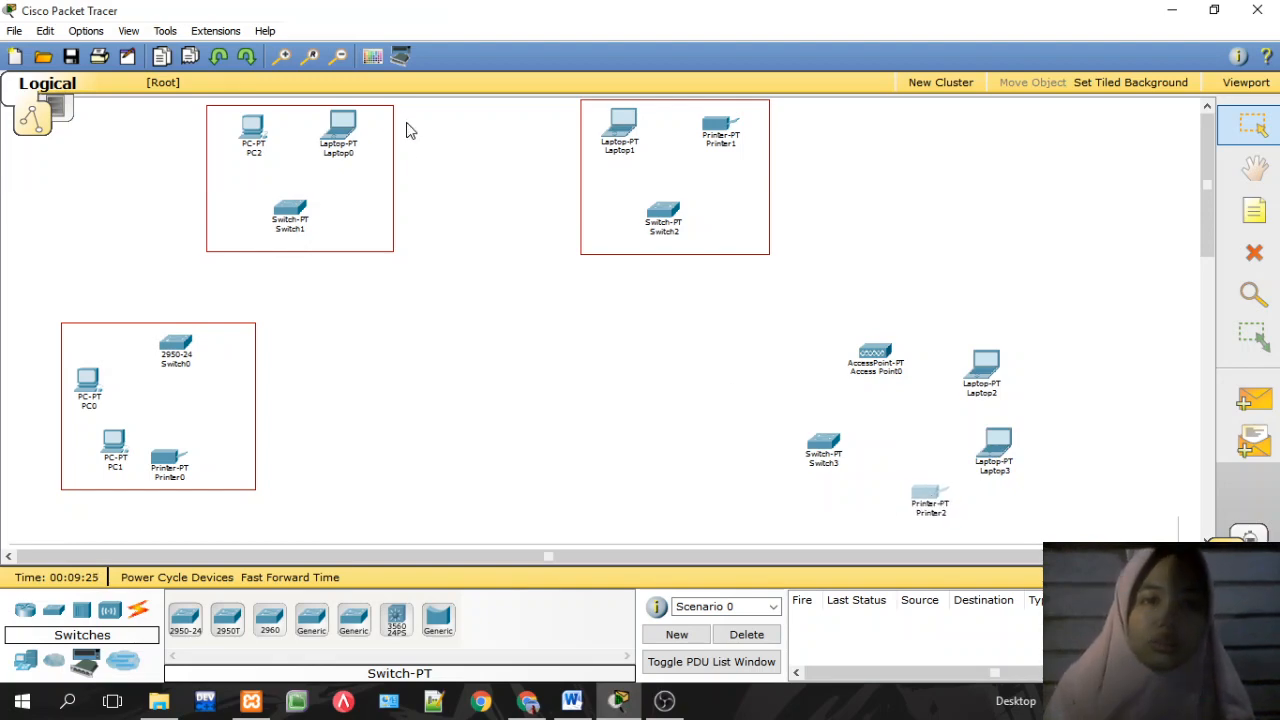
Step: Try several times to draw a rectangle around the access point group, moving the palette aside
left_click(373, 57)
left_click(661, 344)
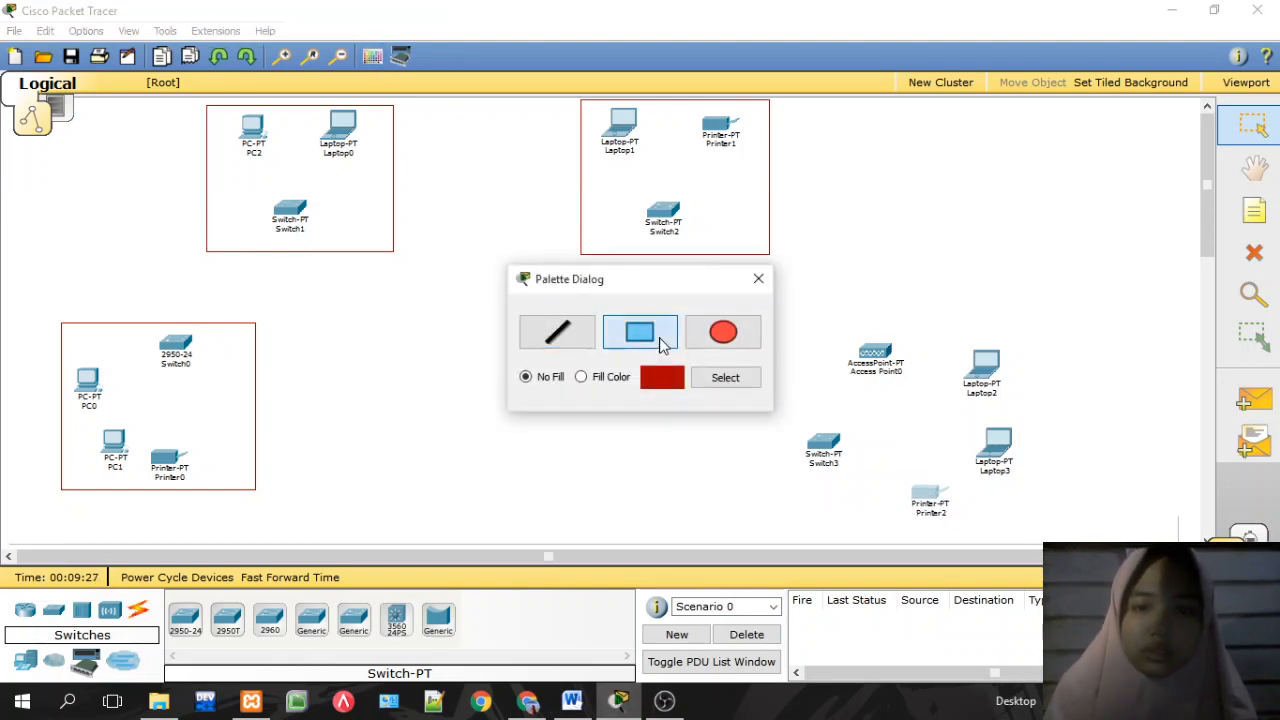
left_click(737, 379)
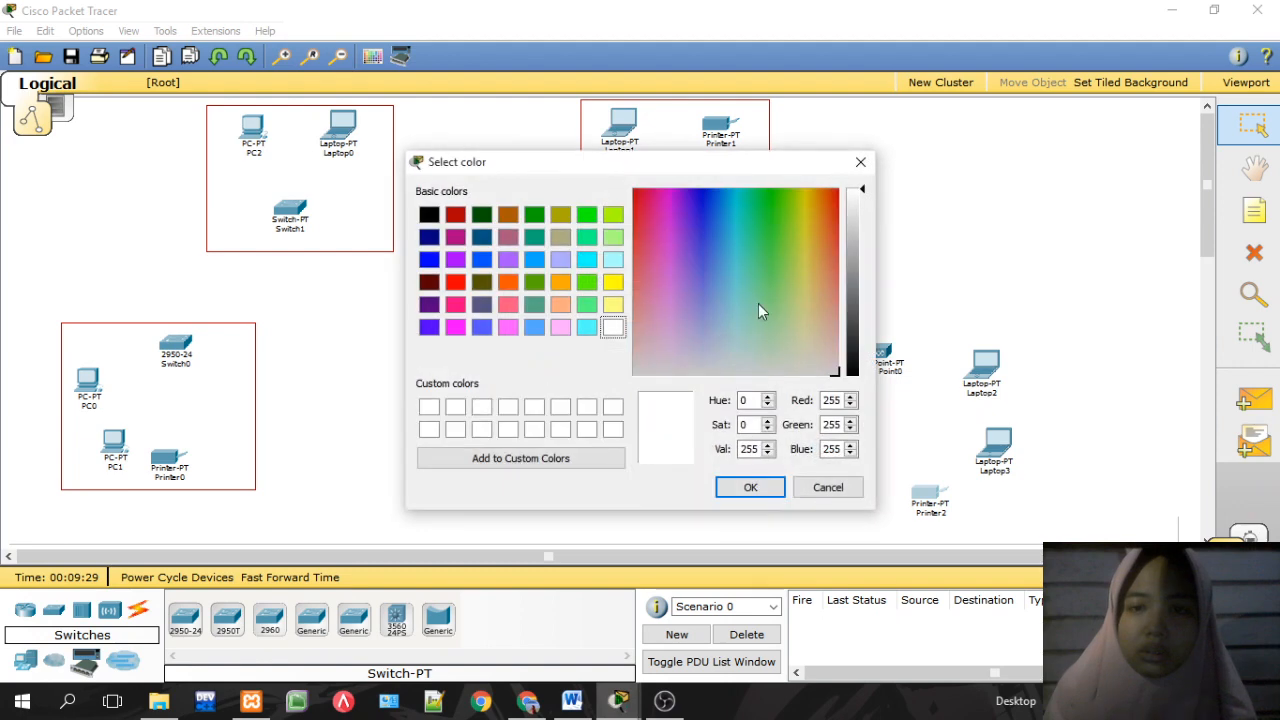
left_click(764, 487)
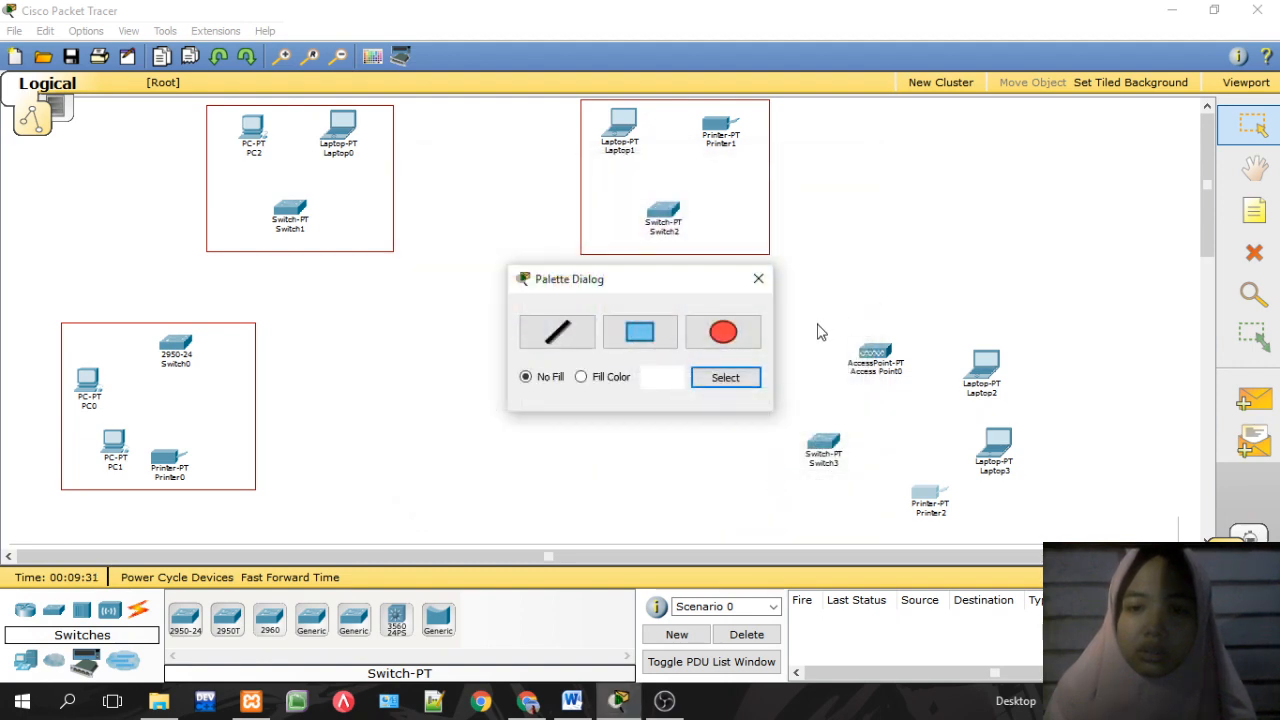
left_click_drag(790, 317, 999, 473)
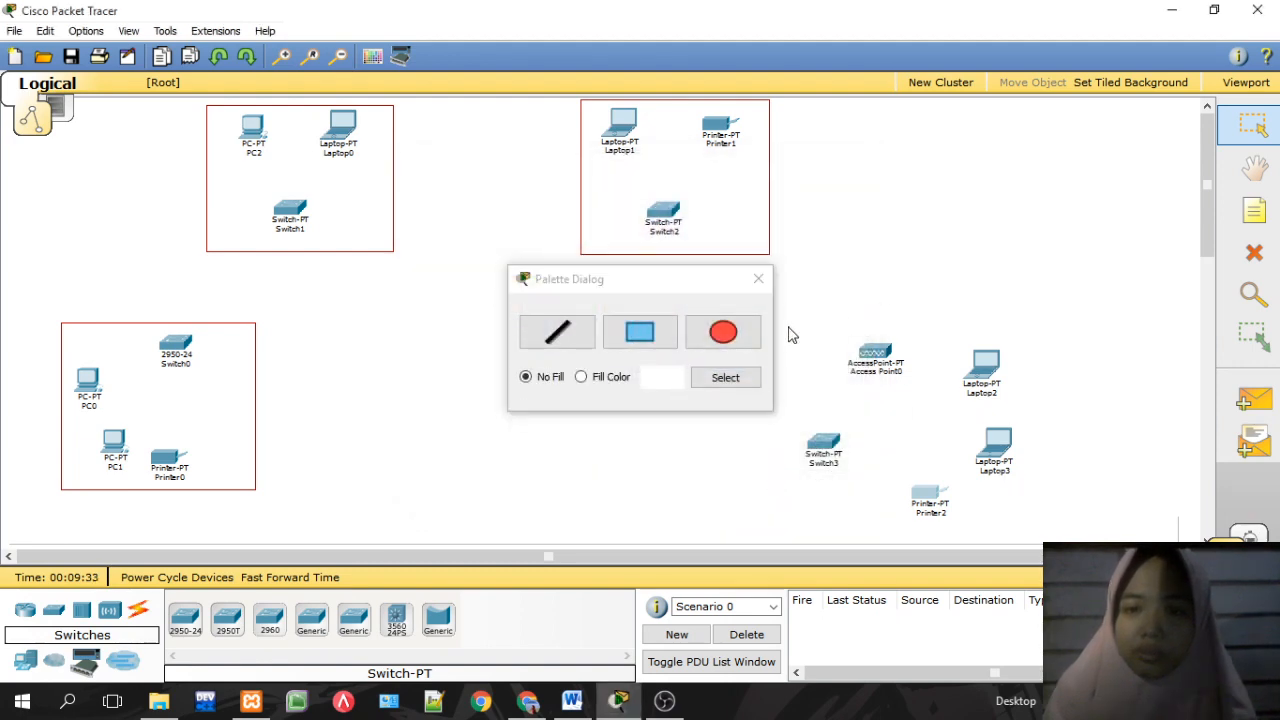
left_click(673, 333)
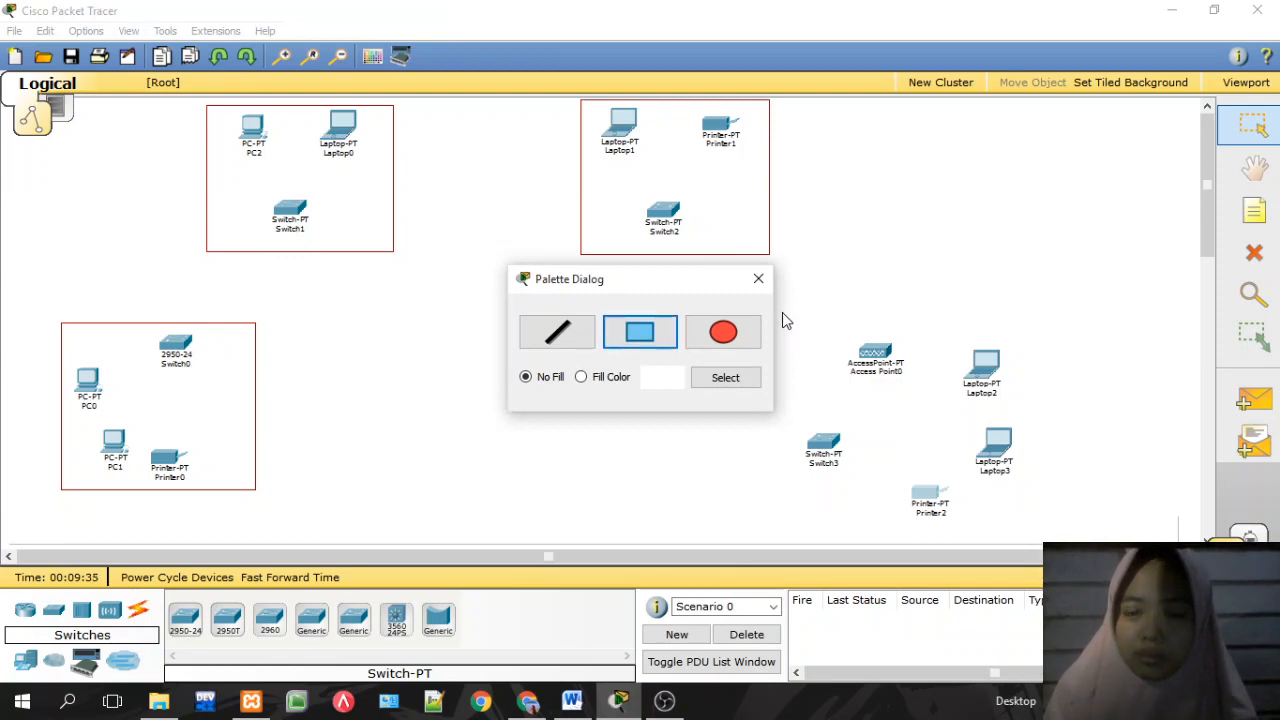
left_click_drag(782, 312, 926, 456)
left_click(652, 334)
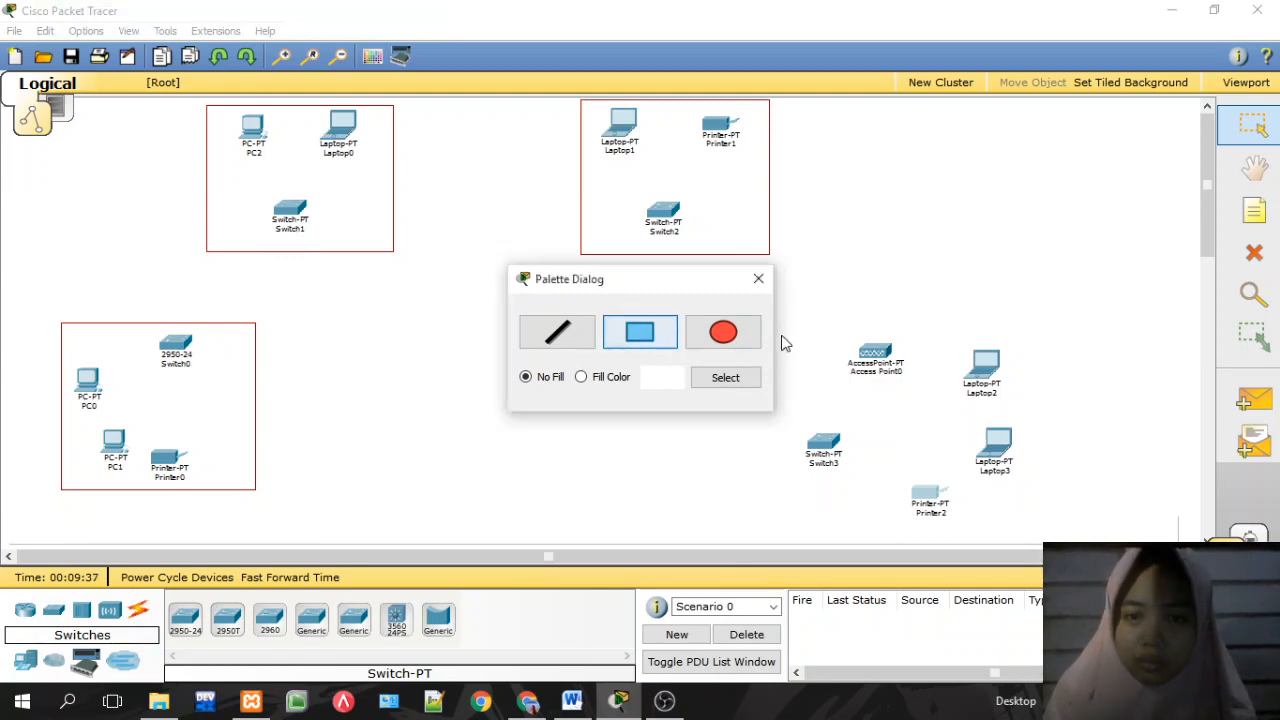
left_click_drag(790, 325, 883, 383)
left_click(665, 325)
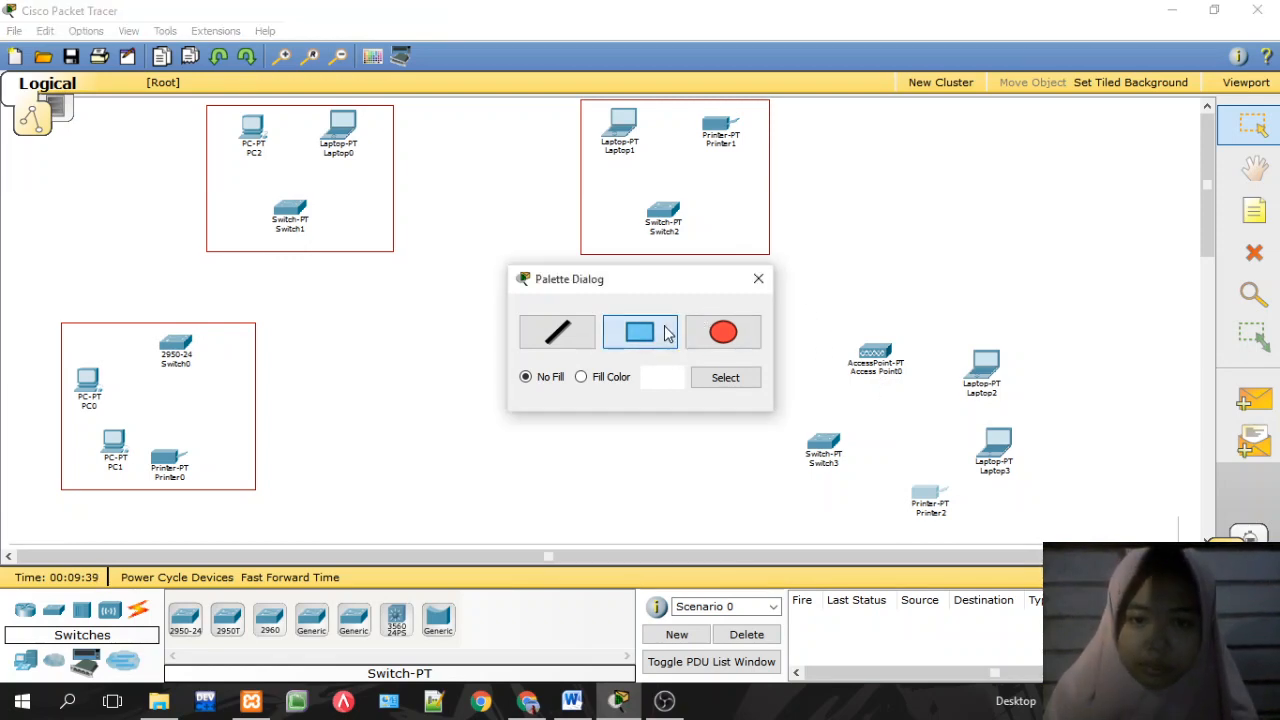
left_click_drag(658, 281, 498, 269)
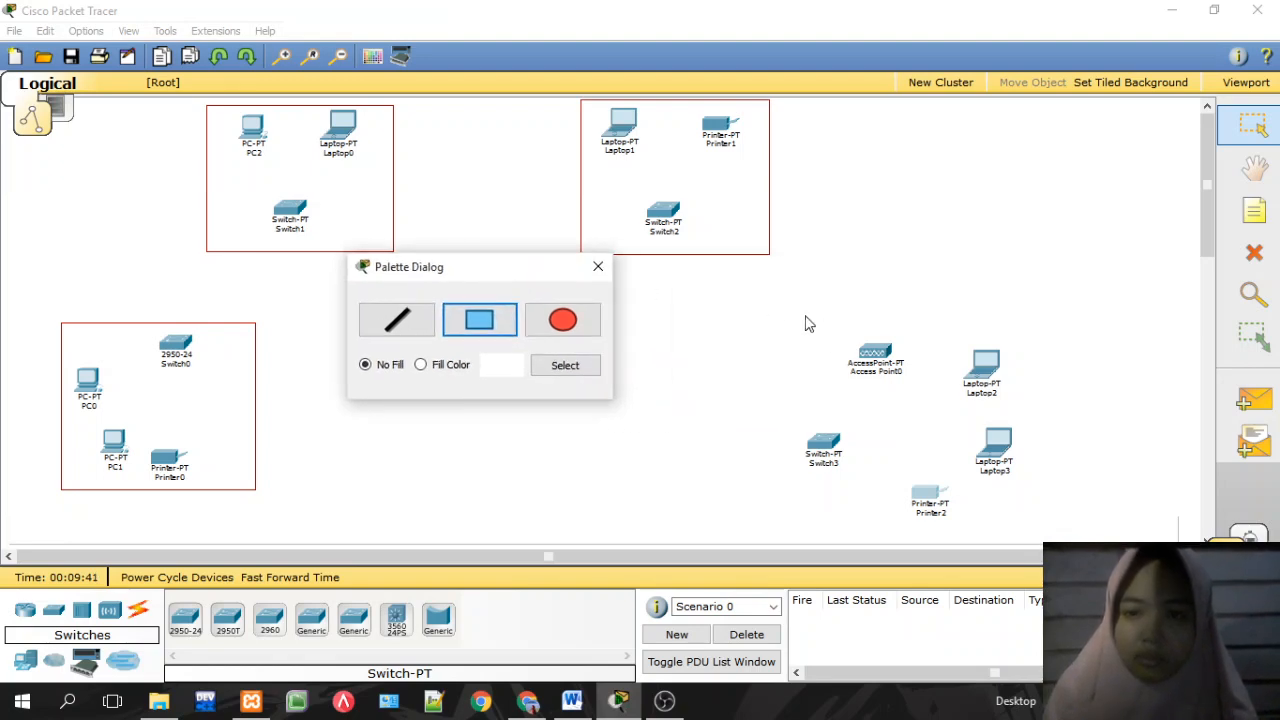
left_click_drag(809, 323, 957, 474)
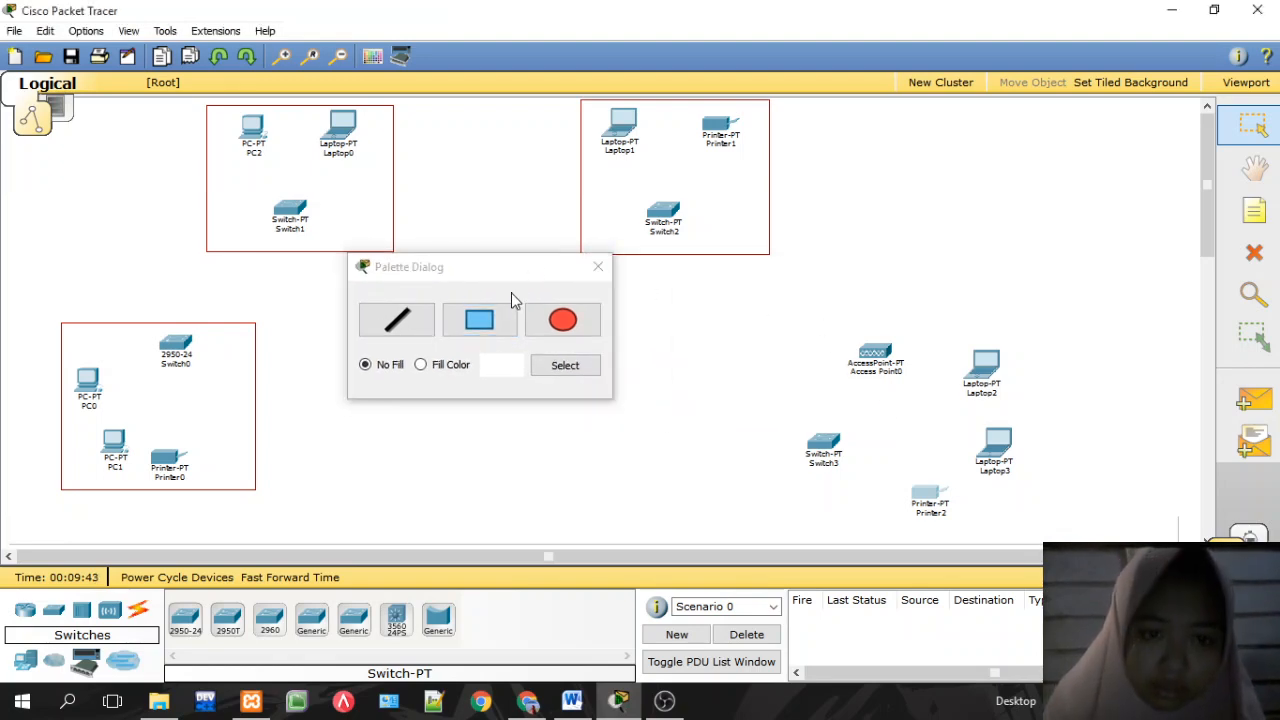
left_click(492, 328)
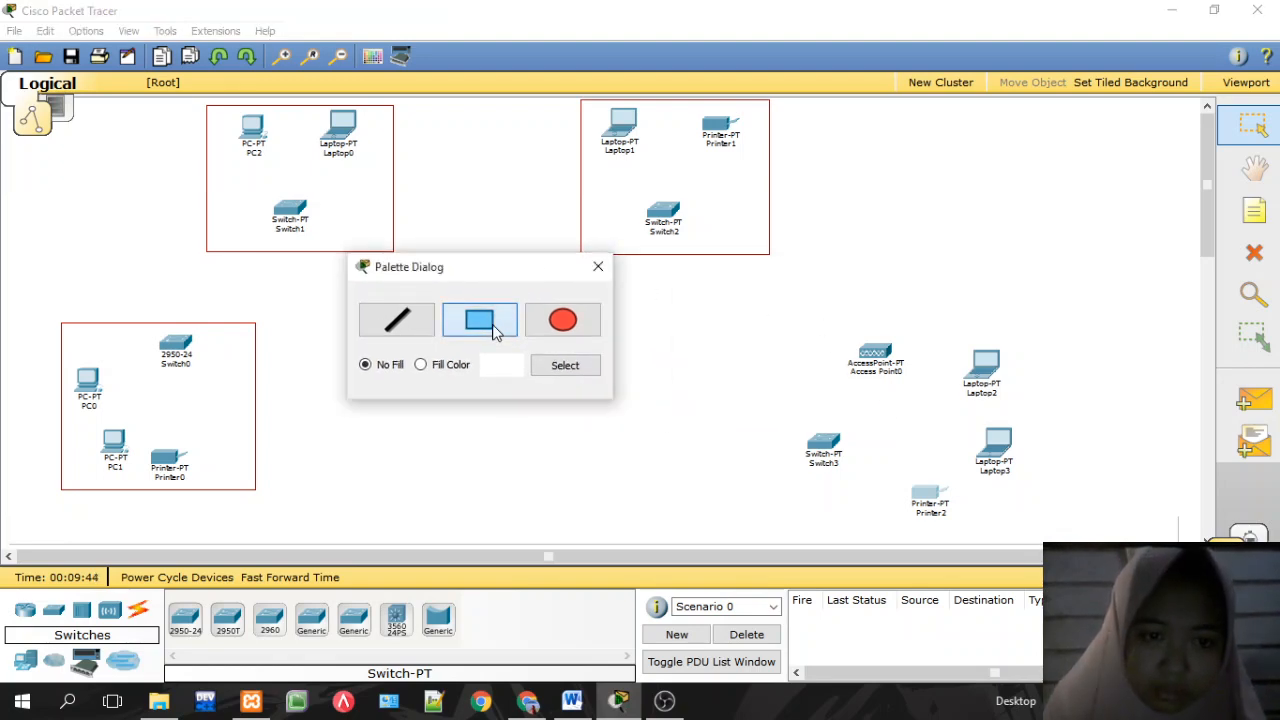
Step: Set the colour to dark red and draw a rectangle around the access point group
left_click(564, 368)
left_click(455, 214)
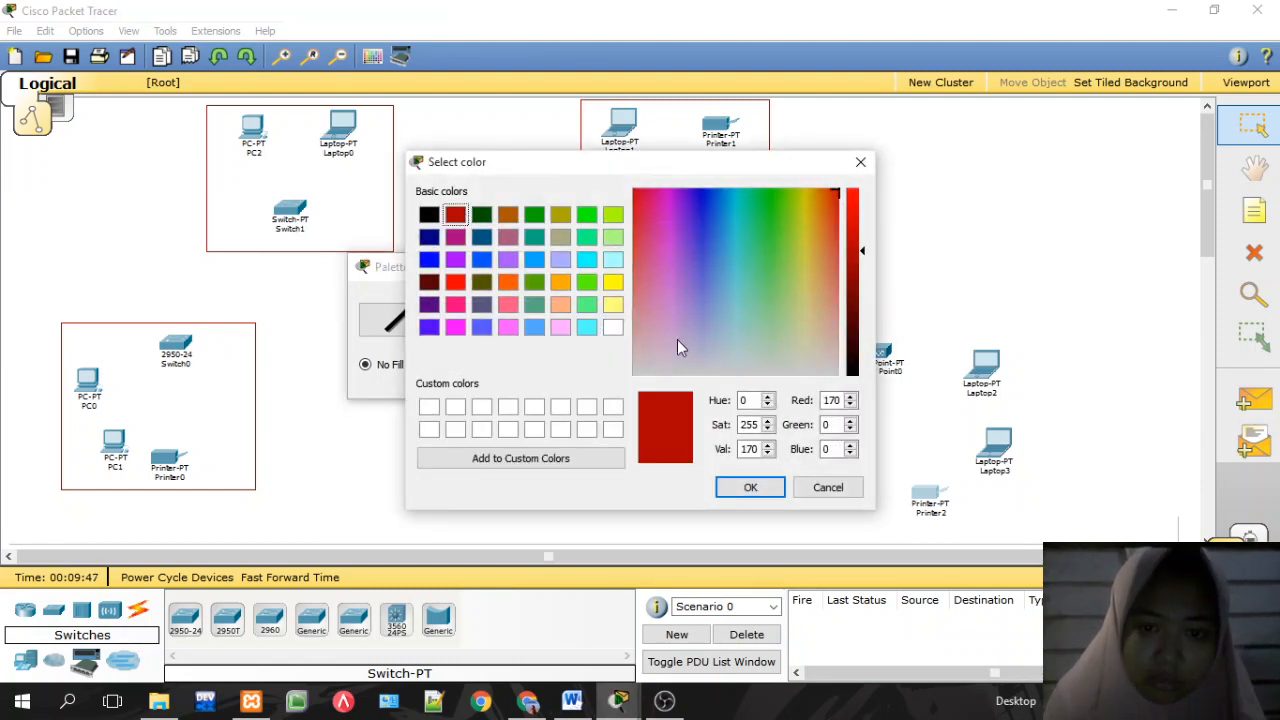
left_click(750, 487)
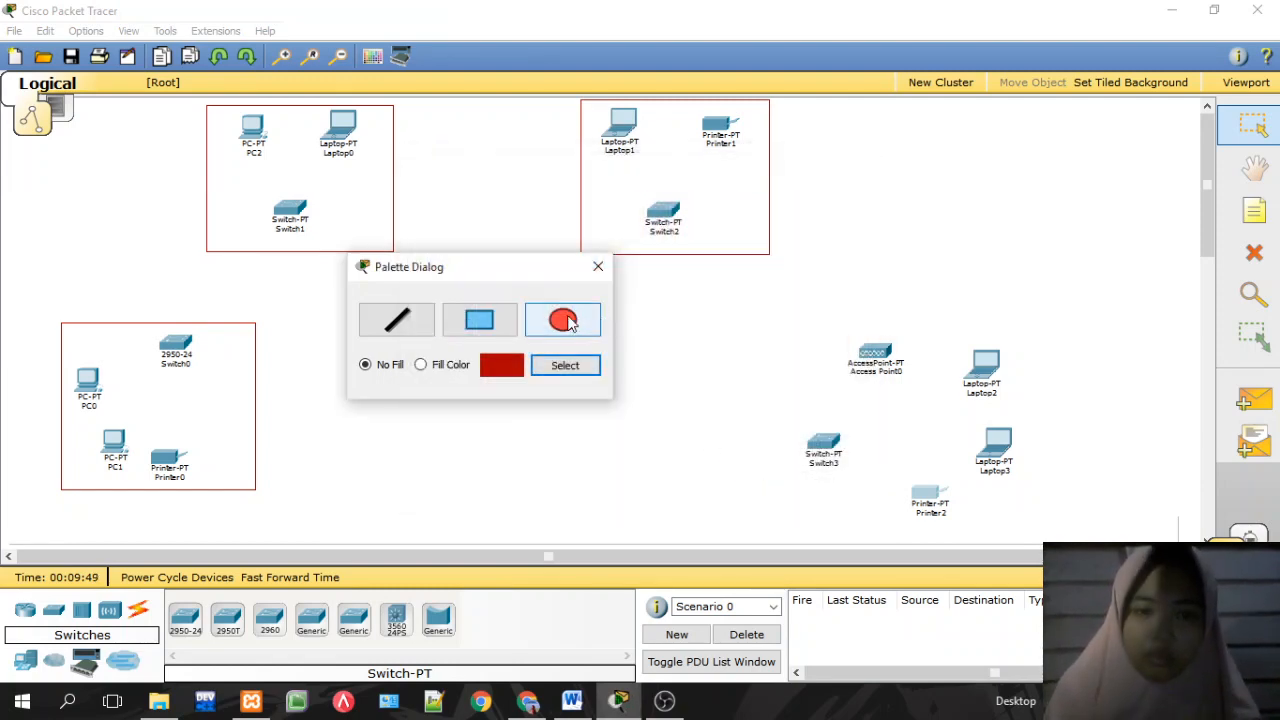
left_click_drag(809, 311, 1048, 538)
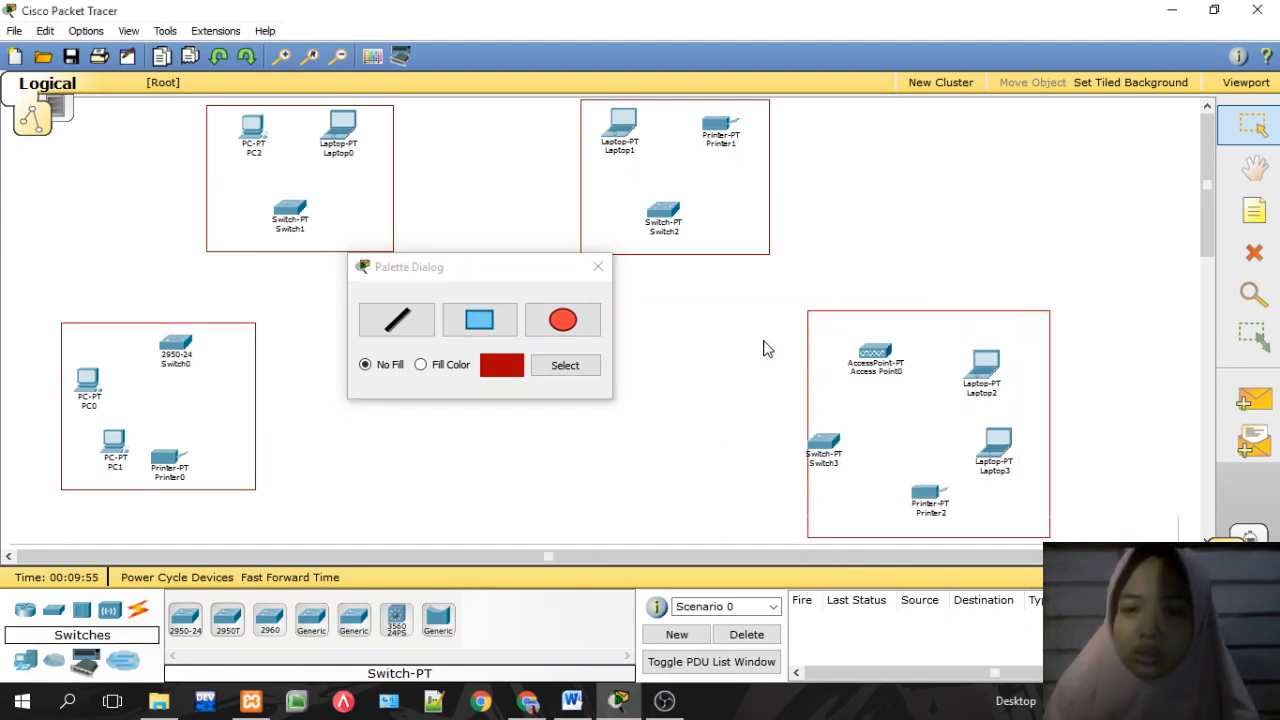
Step: Adjust the frame and devices so it encloses Access Point0, Laptop2, Laptop3, Switch3 and Printer2
left_click_drag(838, 354, 952, 180)
left_click_drag(766, 357, 1014, 550)
left_click_drag(925, 517, 952, 527)
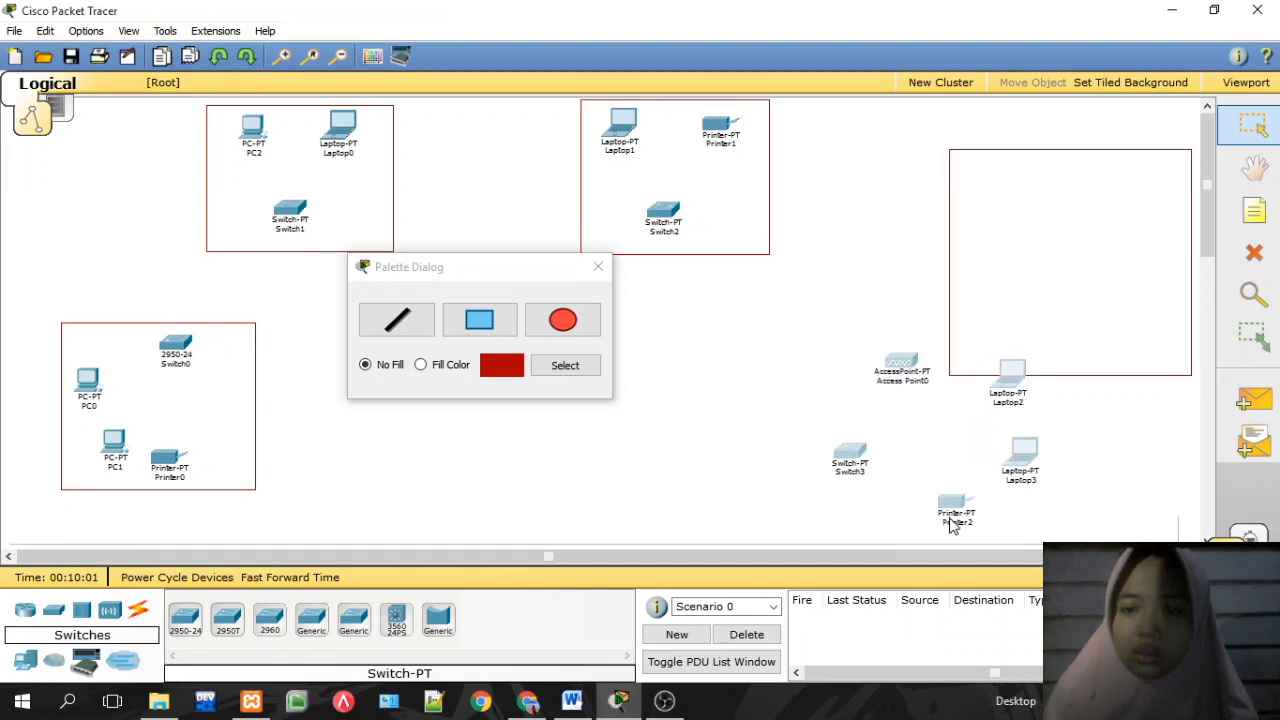
left_click(1066, 263)
left_click_drag(1022, 320, 882, 487)
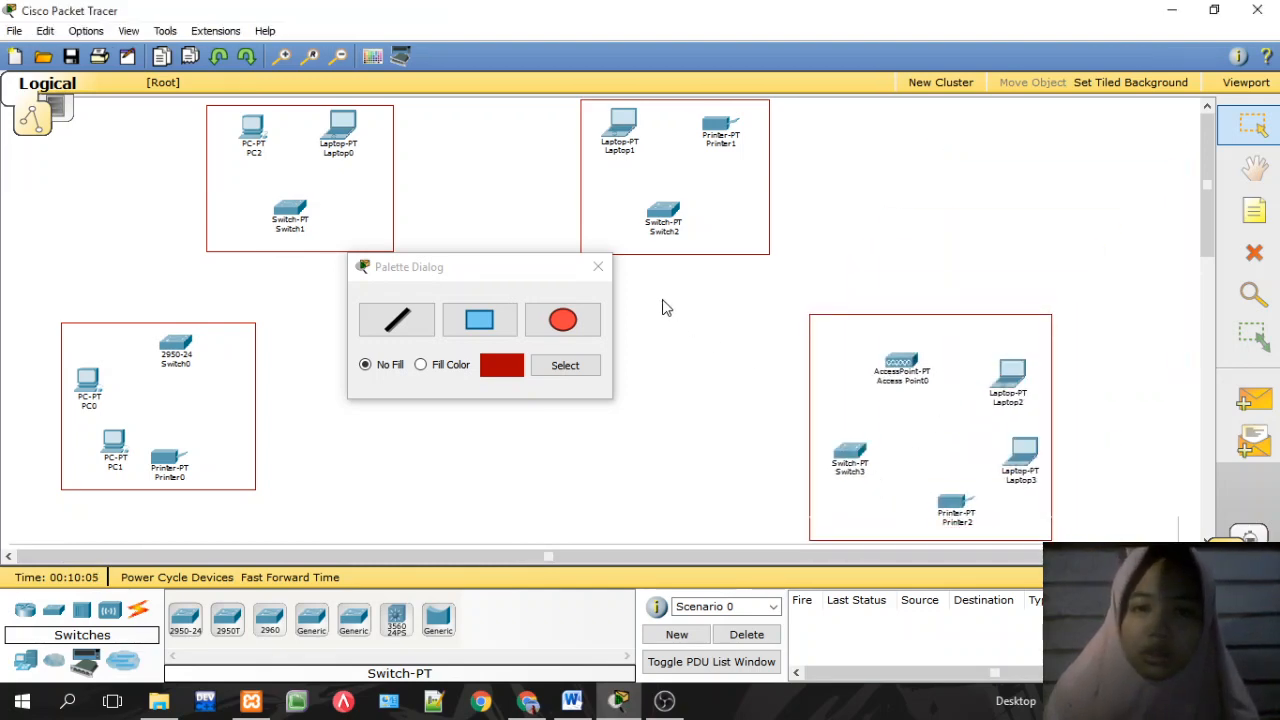
left_click(599, 267)
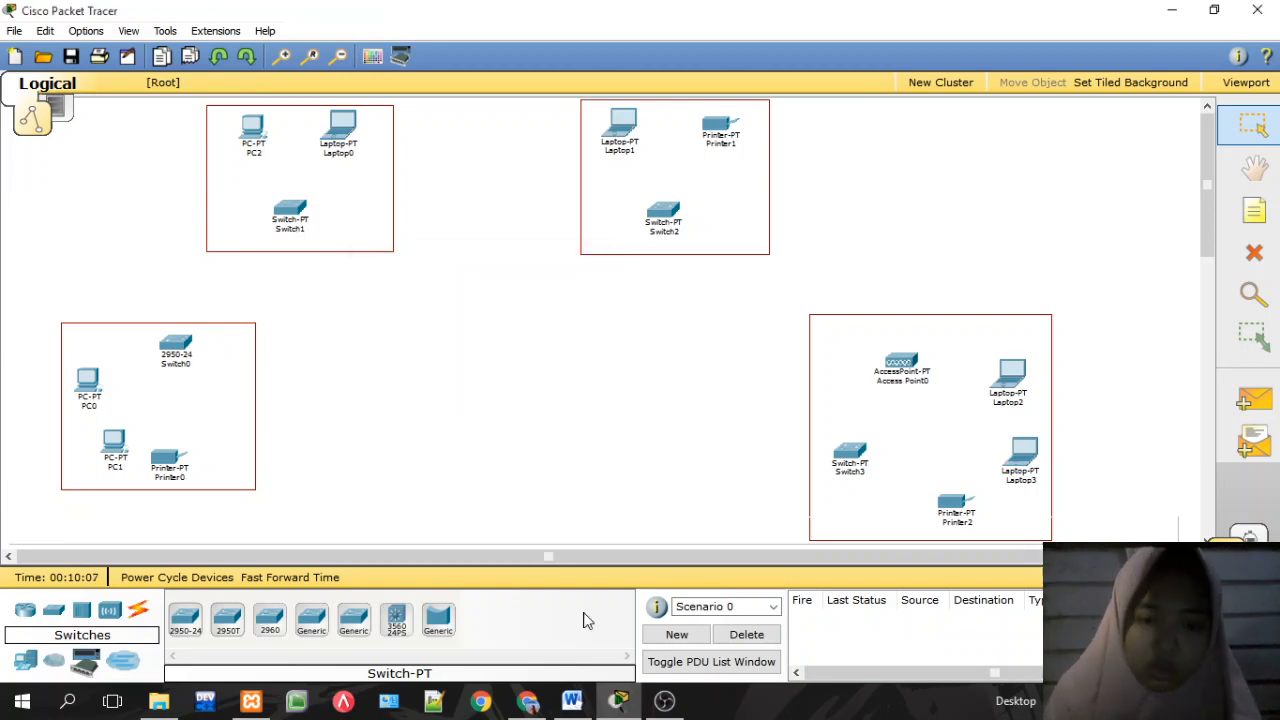
Step: After checking the reference PDF, place a 2950-24 switch (Switch4) mid-canvas
left_click(535, 702)
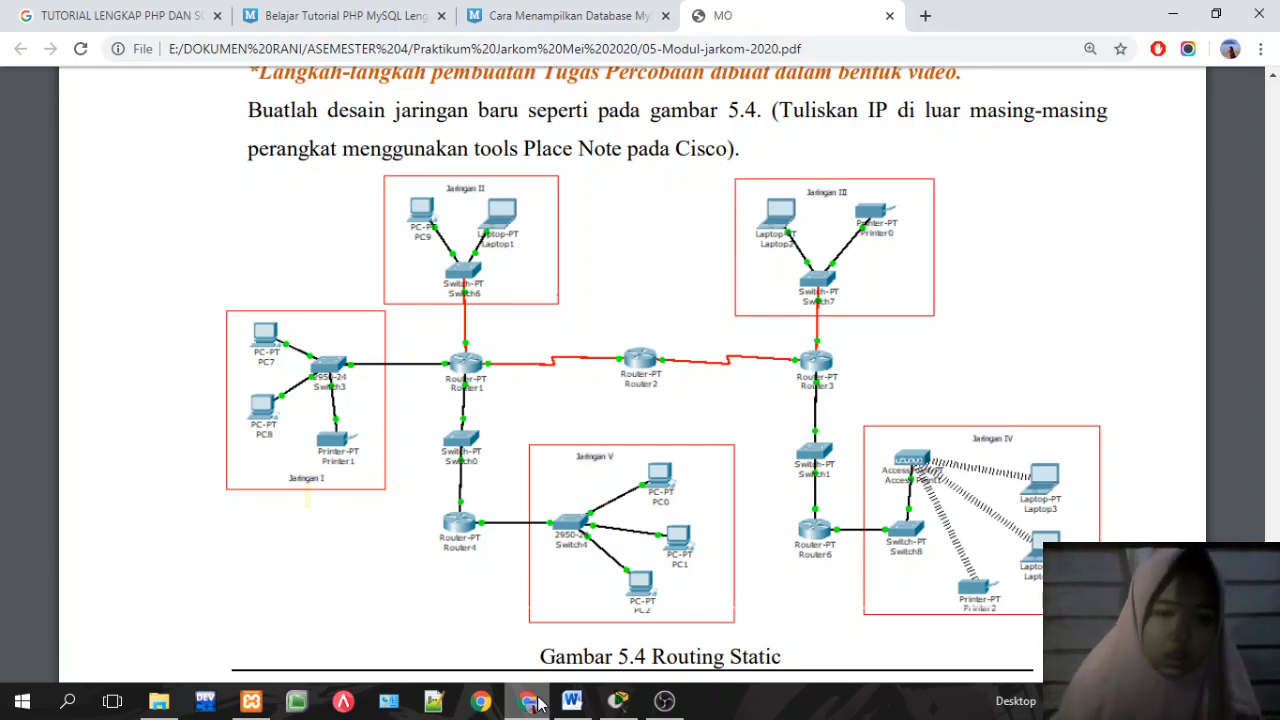
left_click(537, 703)
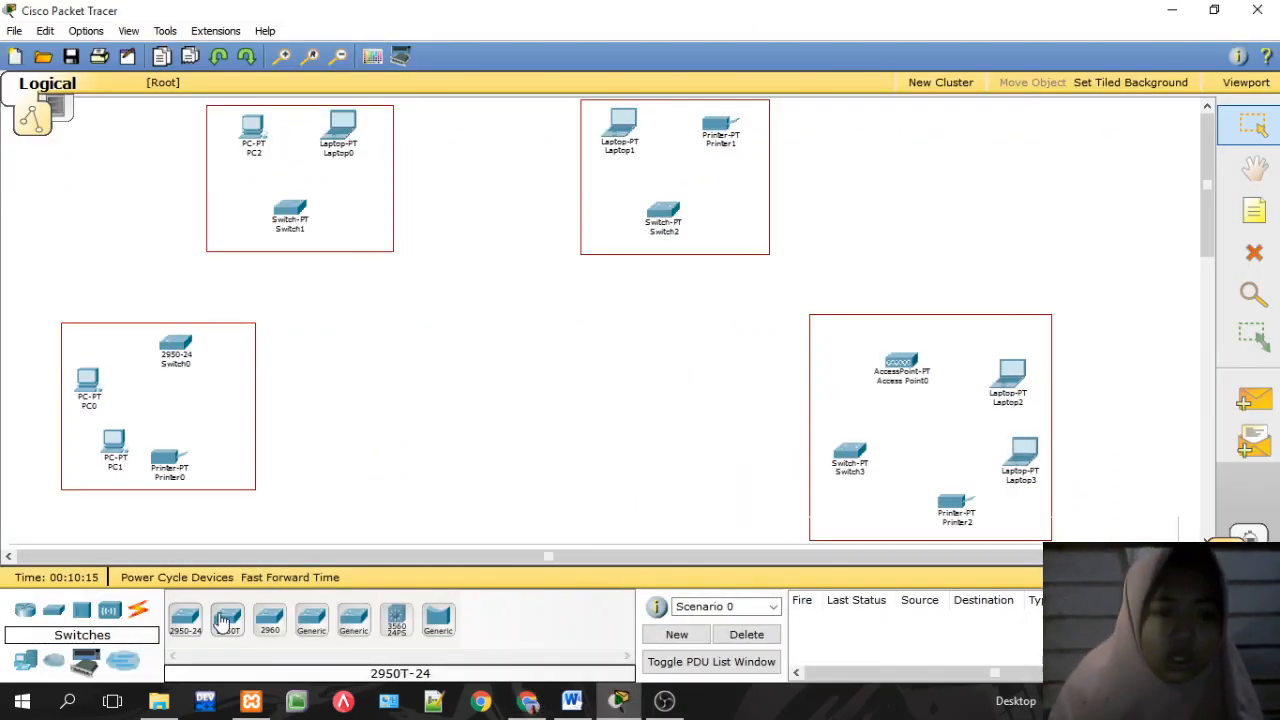
left_click(185, 620)
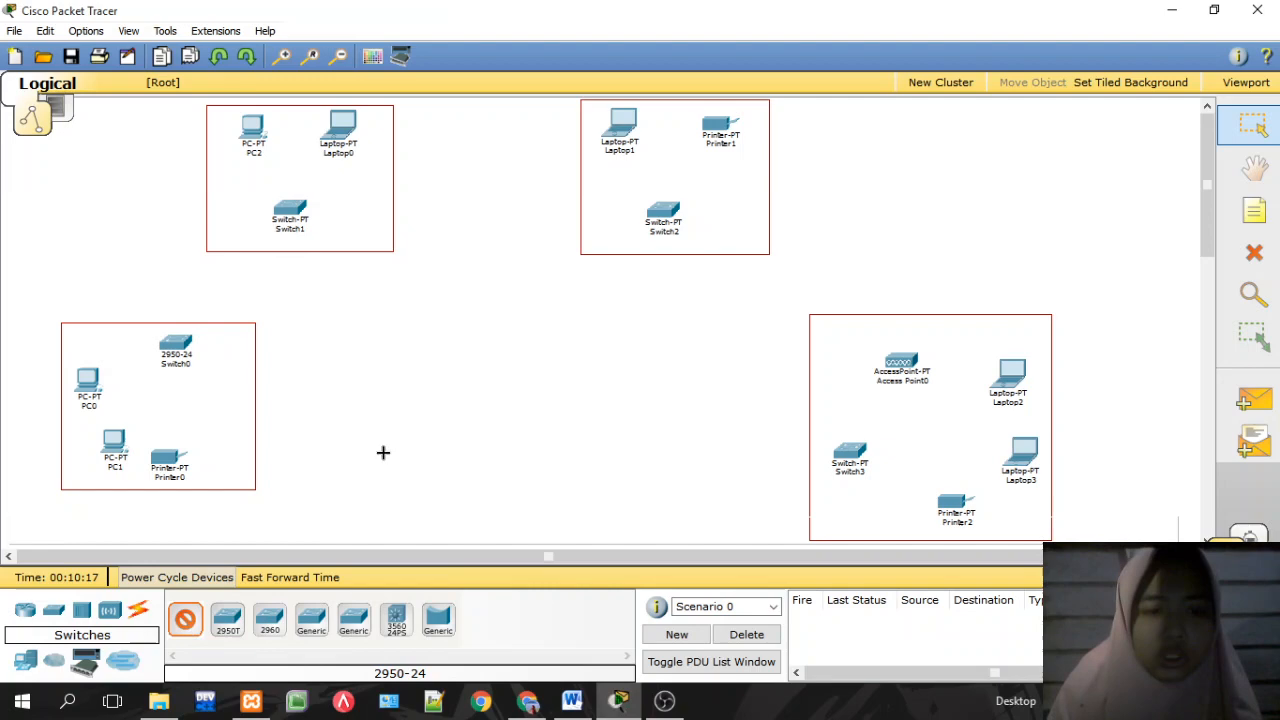
left_click(458, 425)
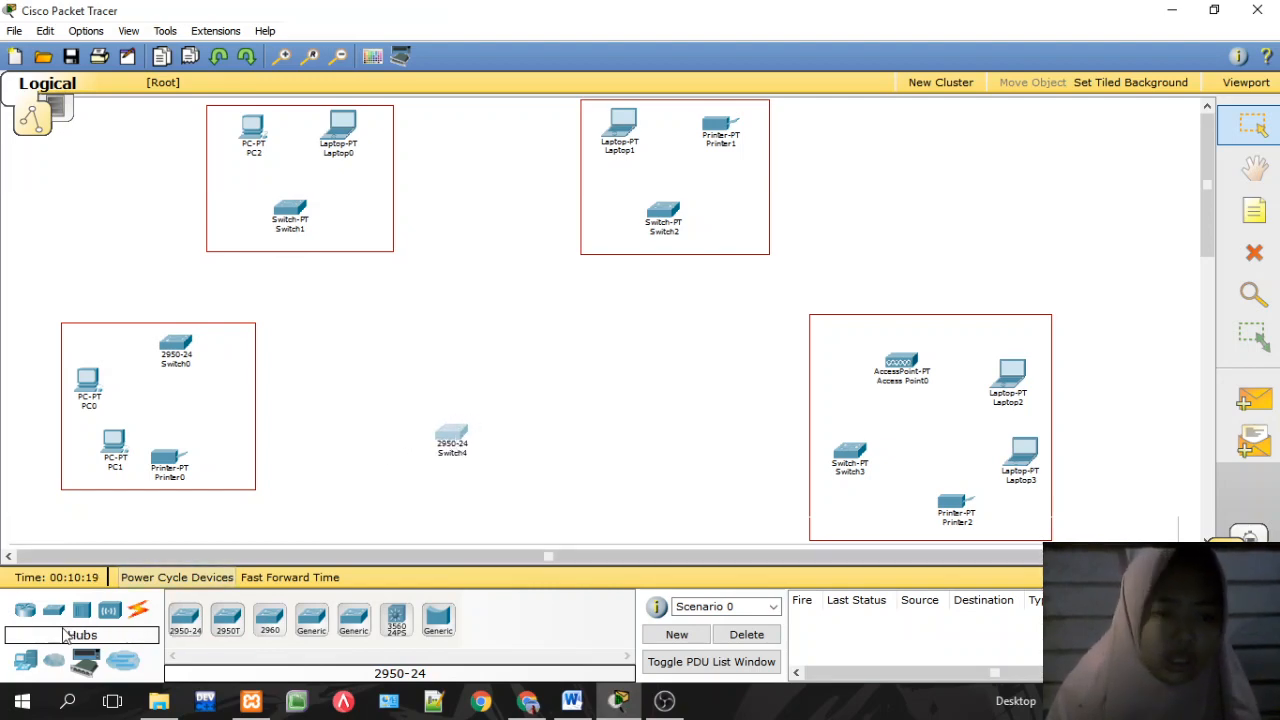
Step: Place three Generic PCs, PC4, PC5 and PC6, beside Switch4
left_click(34, 661)
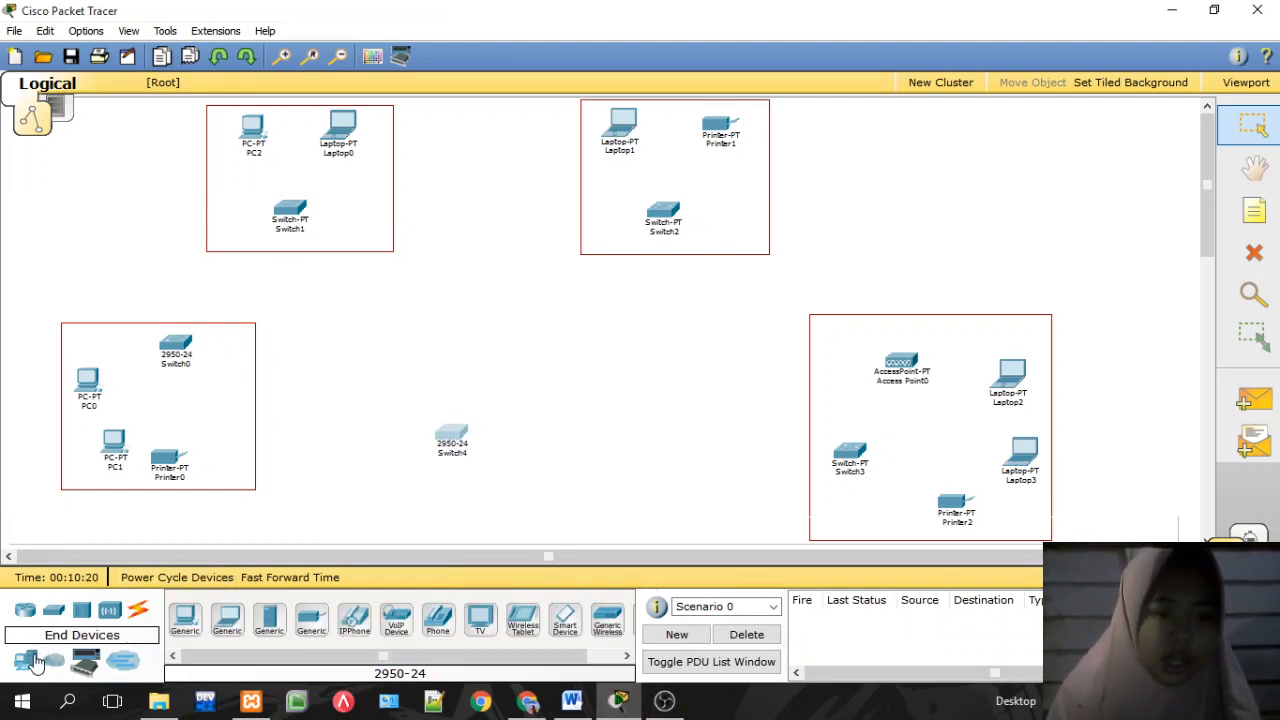
left_click(185, 620)
left_click(542, 395)
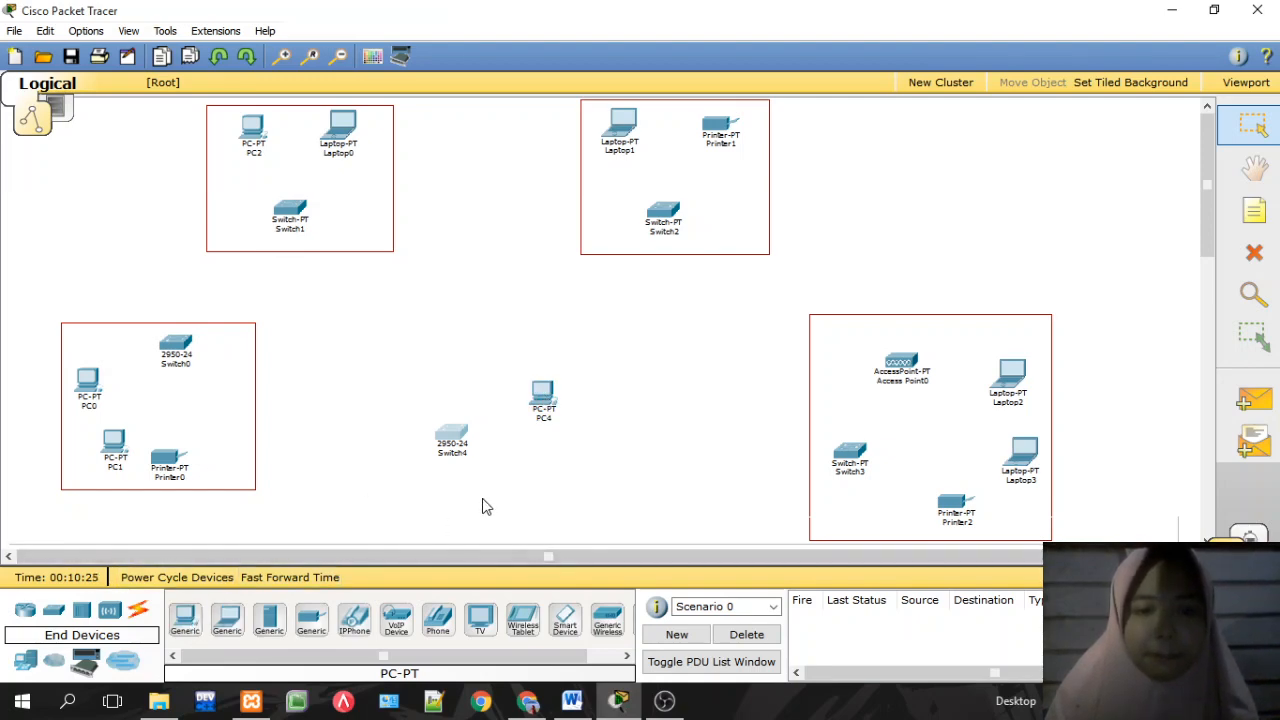
left_click(185, 620)
left_click(537, 455)
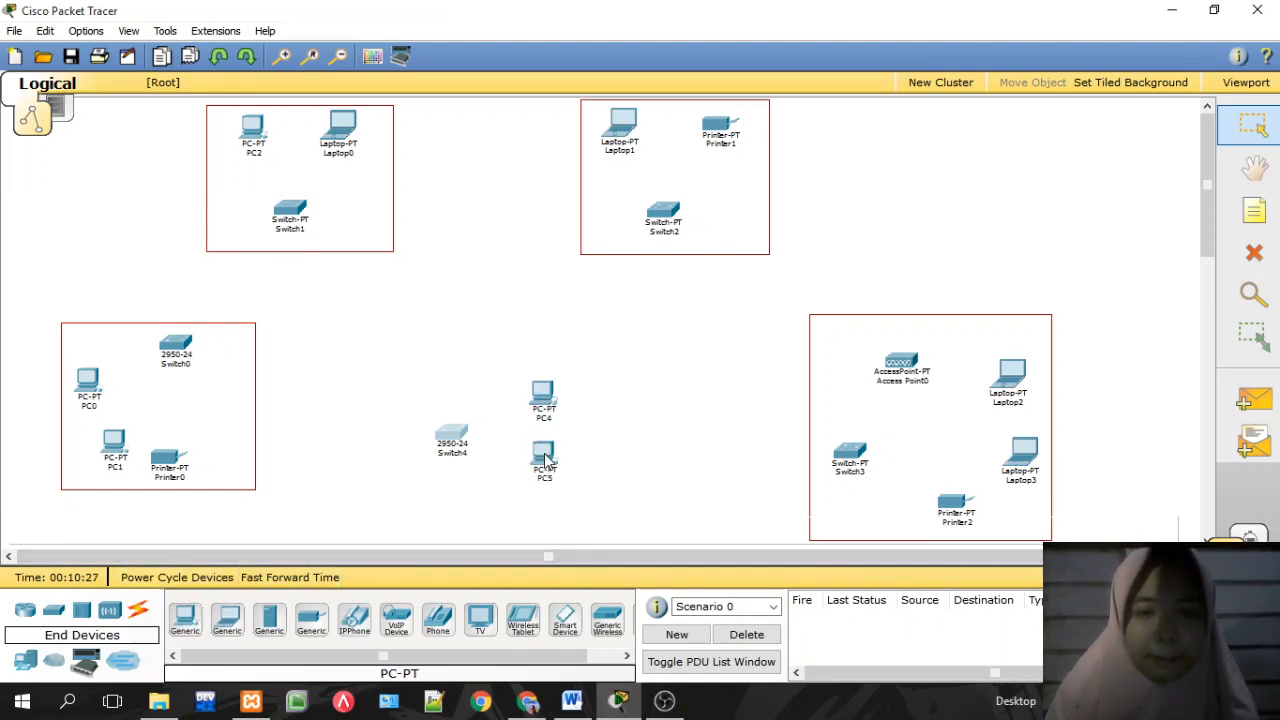
left_click(506, 512)
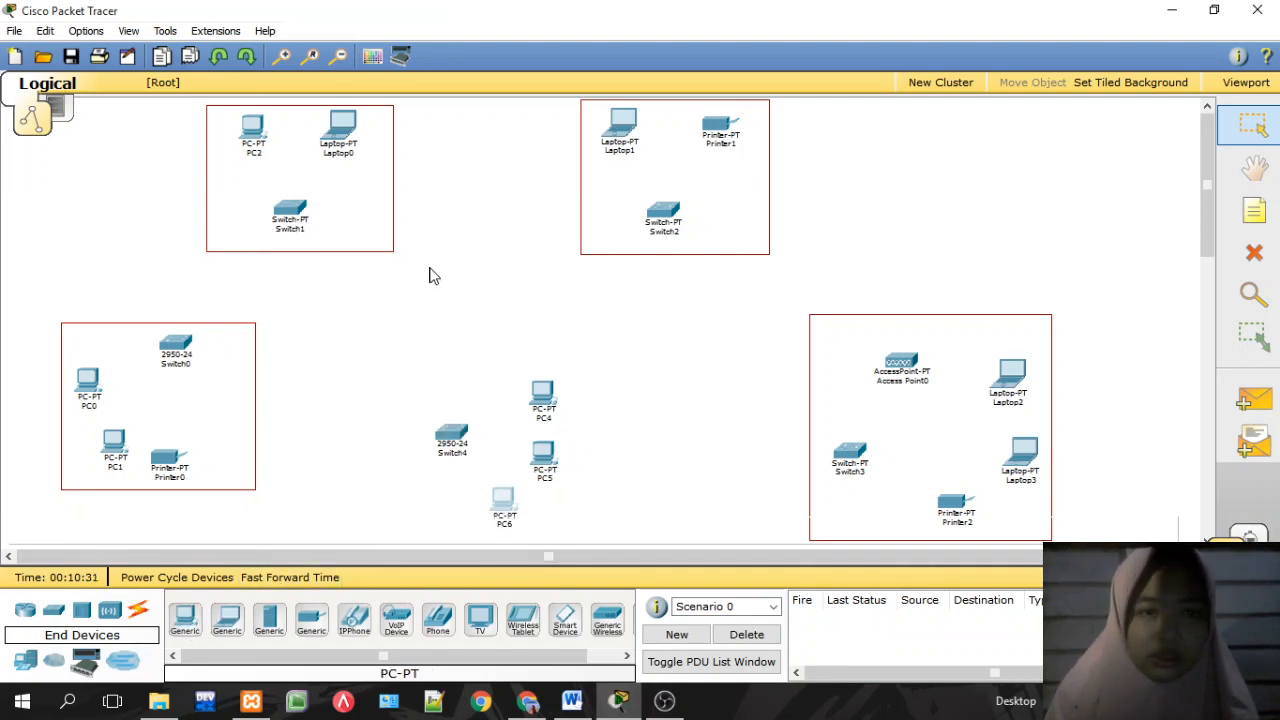
Step: Draw a red rectangle around Switch4, PC4, PC5 and PC6
left_click(373, 57)
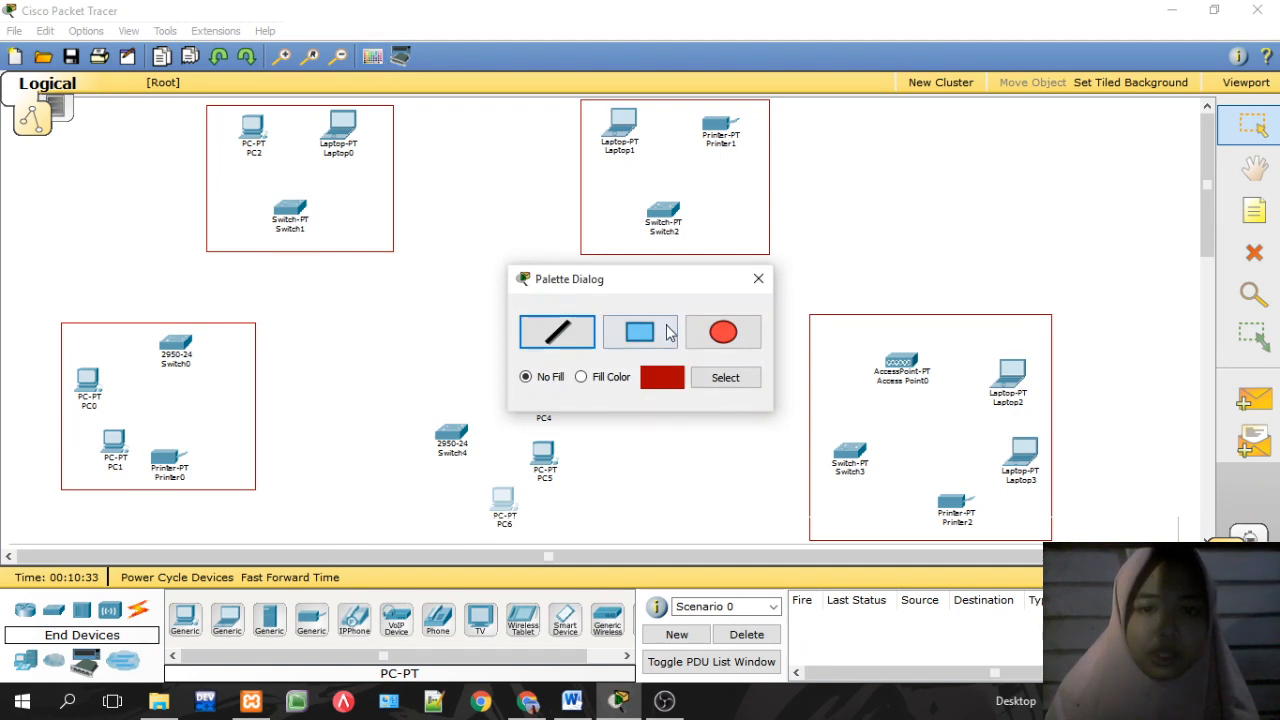
left_click(658, 337)
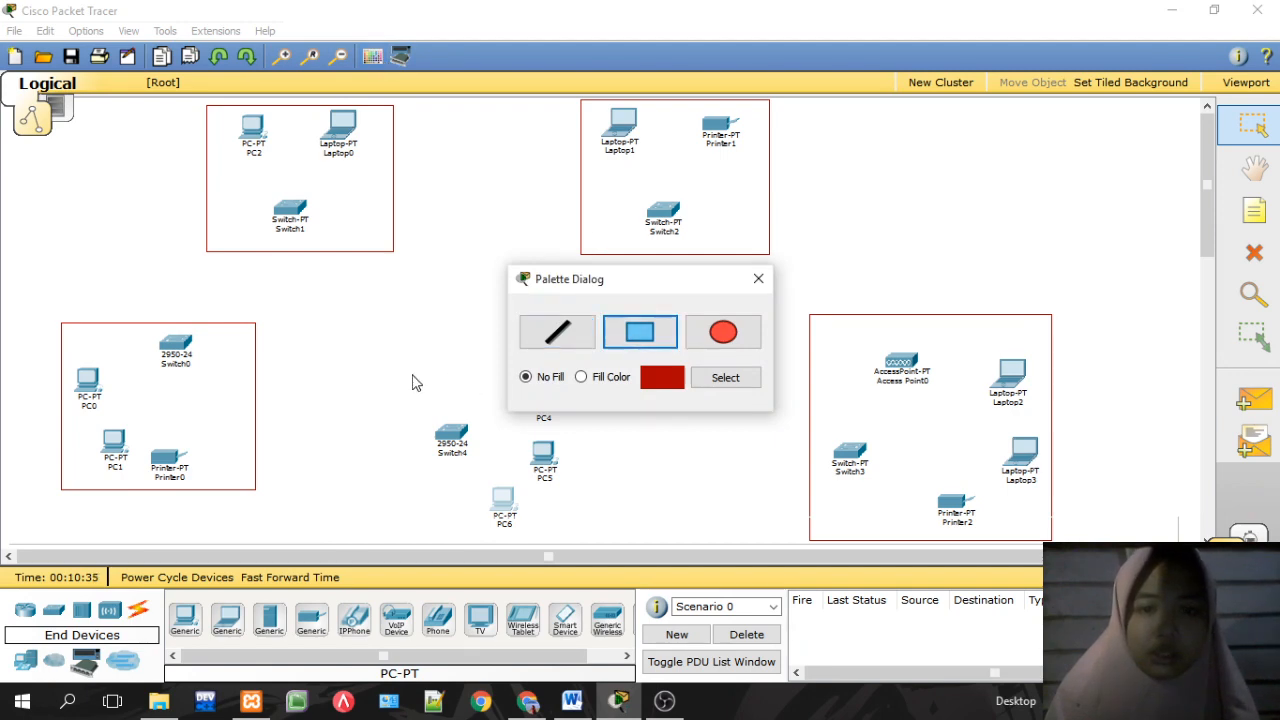
left_click_drag(390, 361, 596, 541)
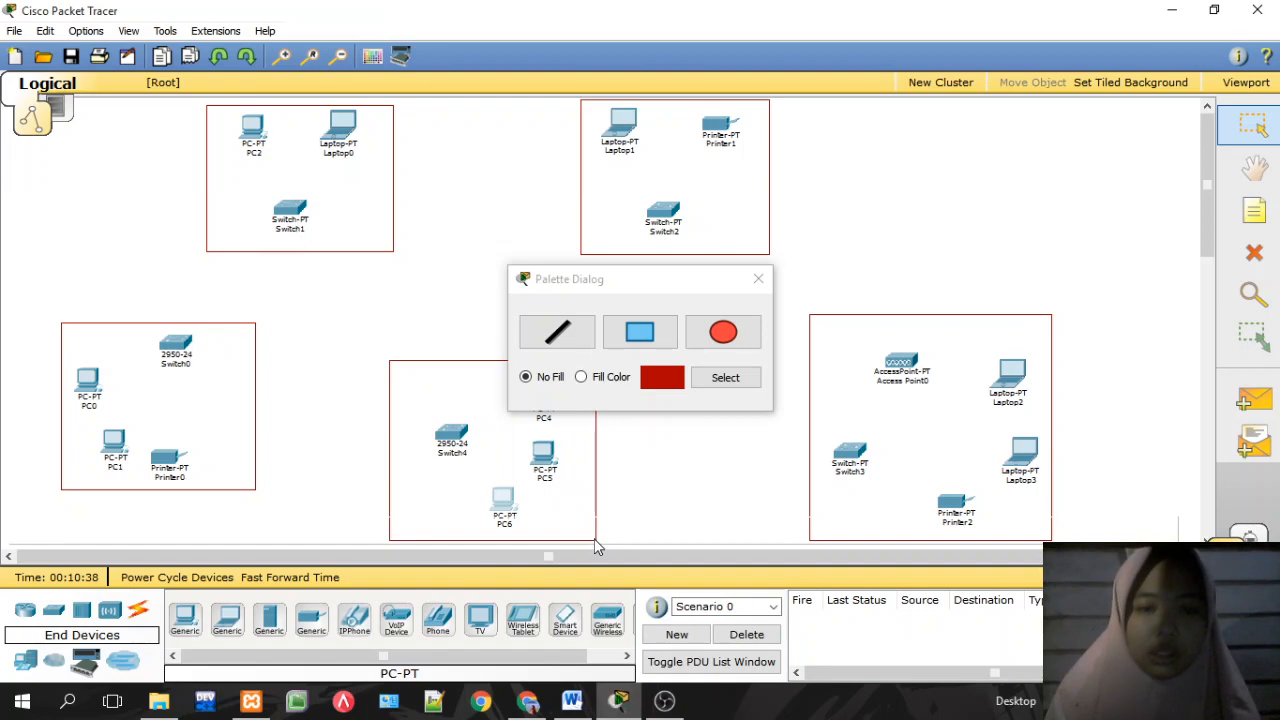
left_click(758, 280)
left_click(1254, 210)
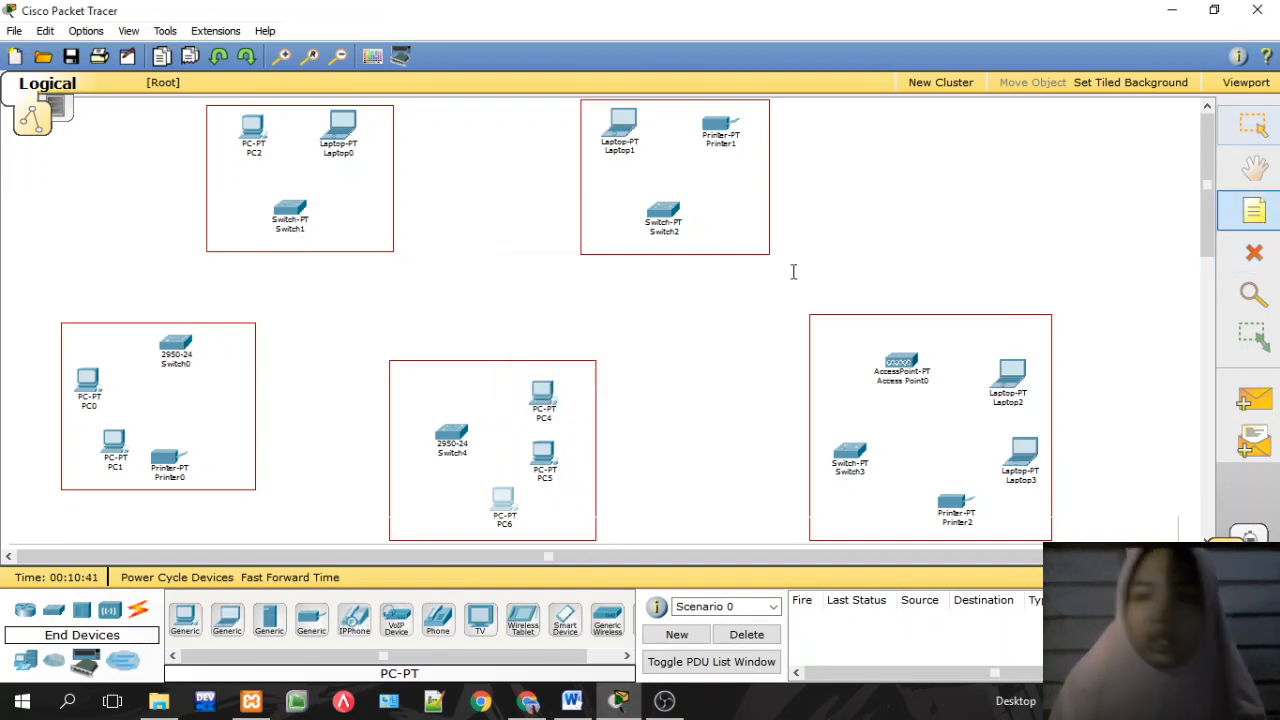
Step: Add the notes JARINGAN 1, JARINGAN 2 and JARINGAN 3 inside the first three groups
left_click(76, 338)
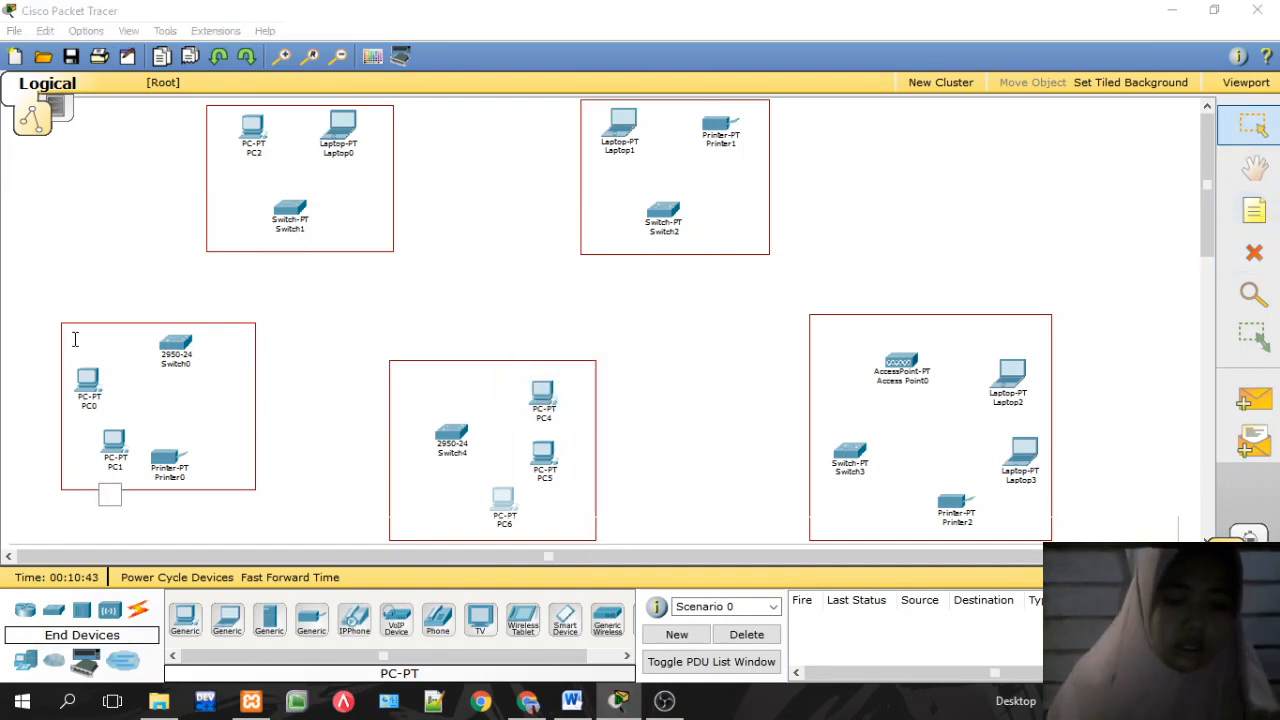
type("JARINGAN 1")
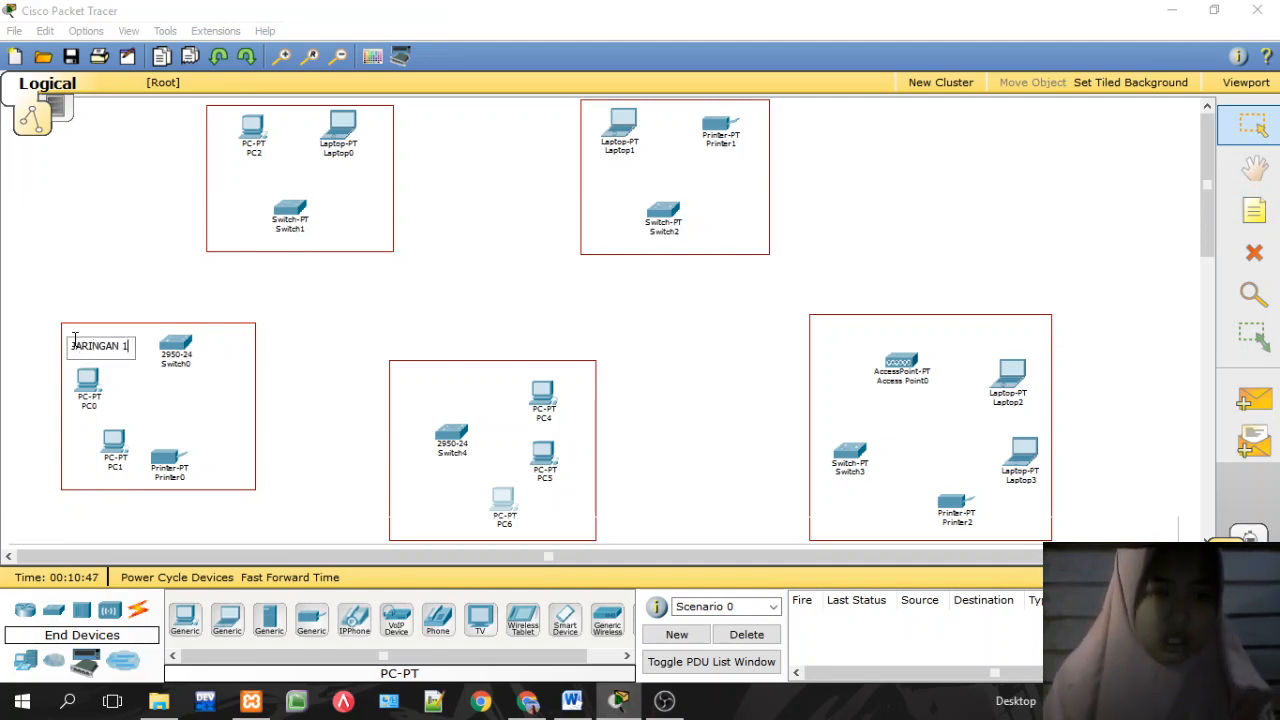
left_click(334, 353)
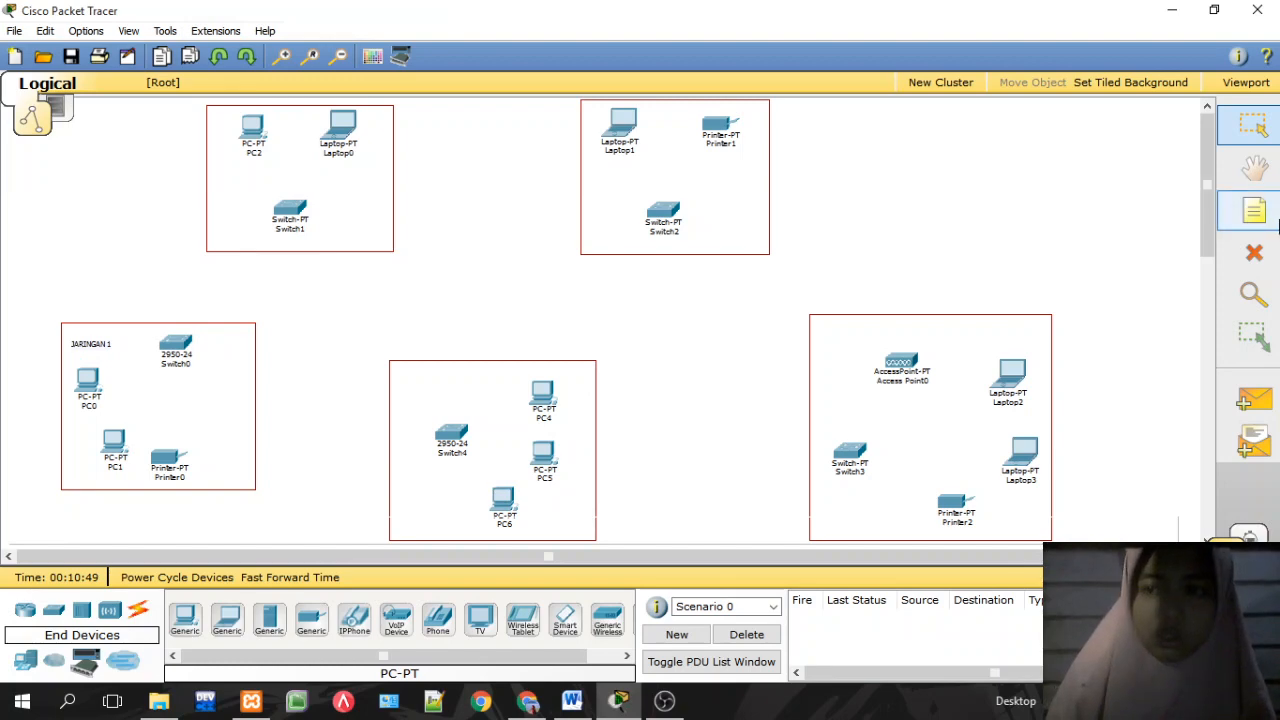
left_click(1254, 210)
left_click(221, 234)
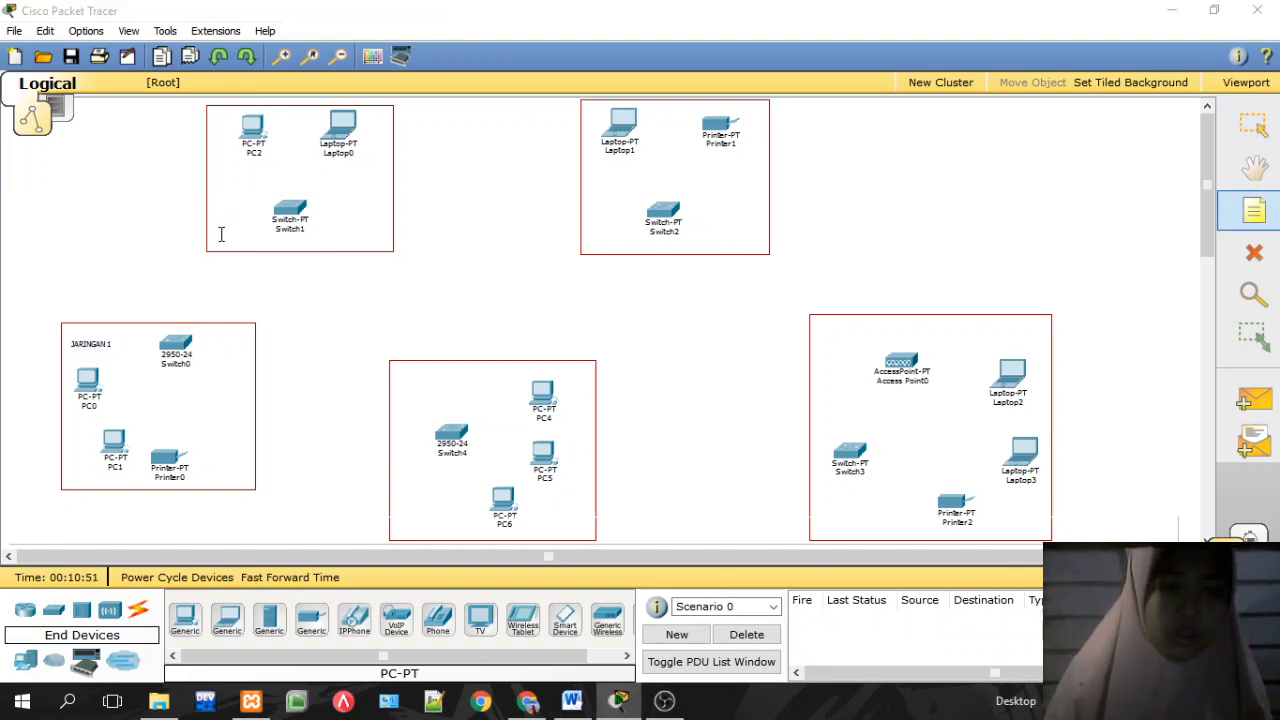
left_click(451, 274)
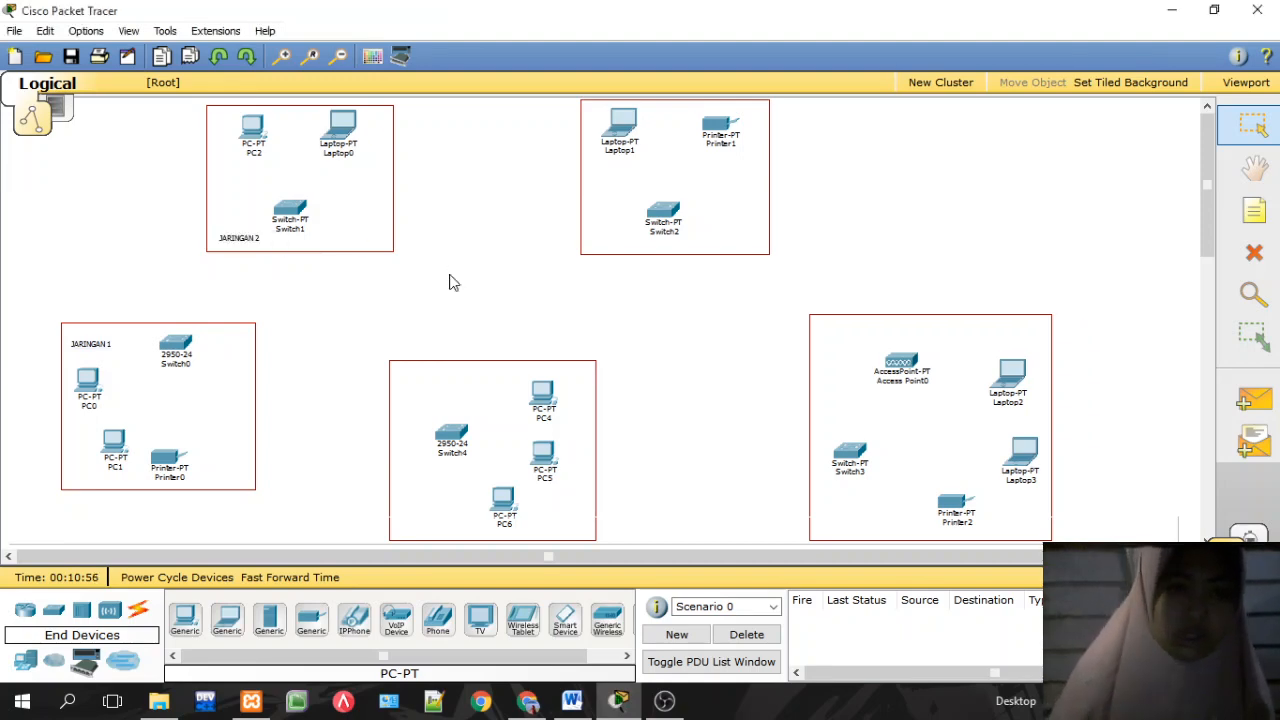
left_click(1254, 210)
left_click(701, 234)
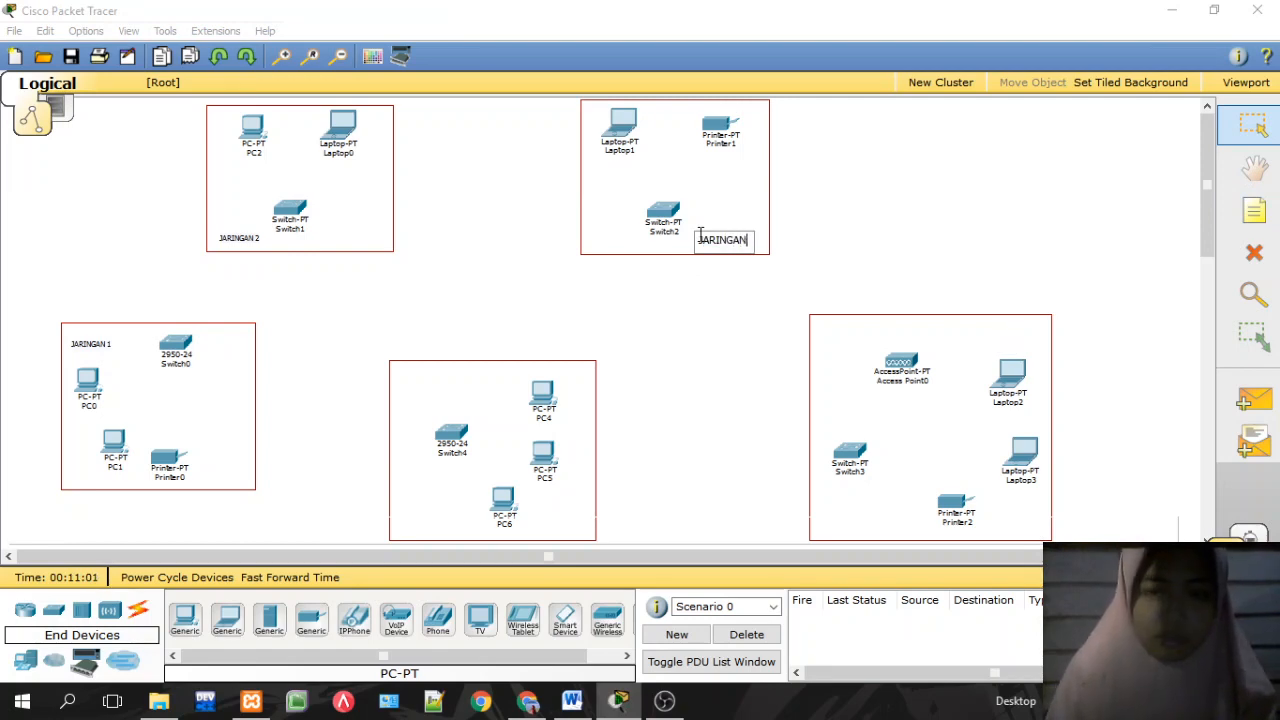
type("JARINGAN 3")
left_click(899, 264)
Step: Label the access point group JARINGAN 4 and the Switch4 group JARINGAN 5, then check the PDF
left_click(1254, 210)
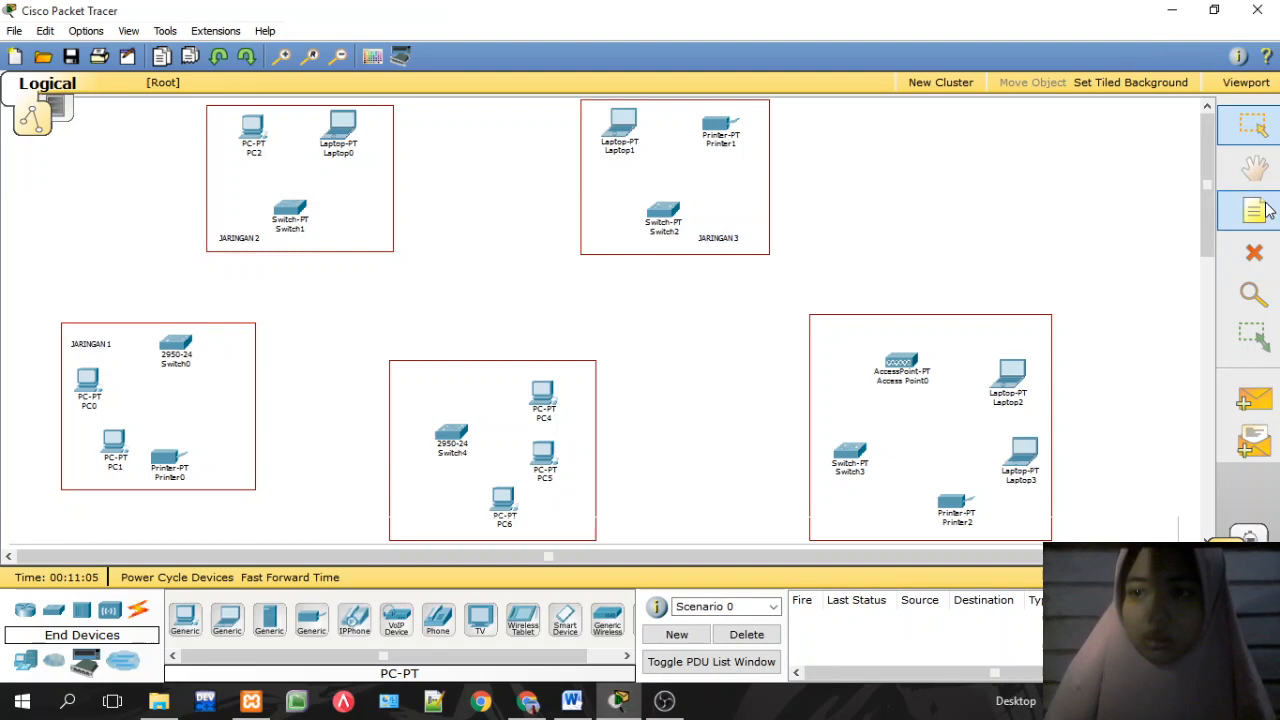
left_click(828, 337)
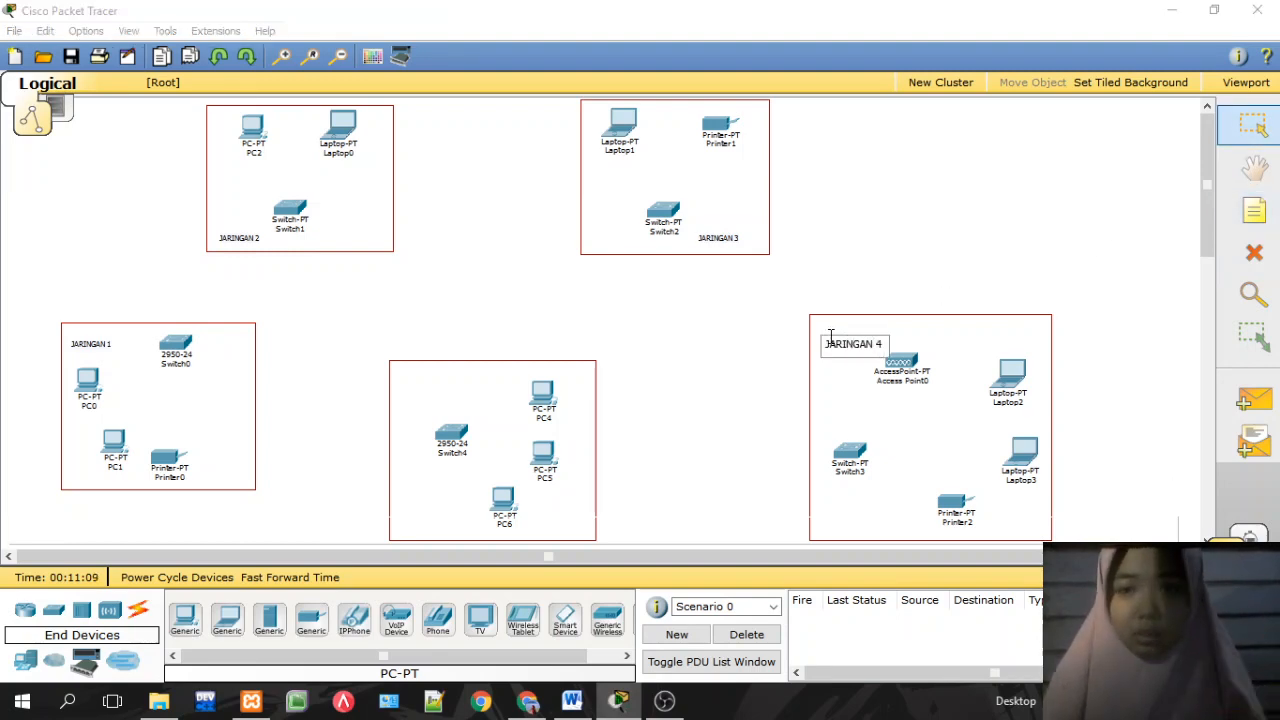
type("JARINGAN 4")
left_click(900, 283)
left_click(1254, 210)
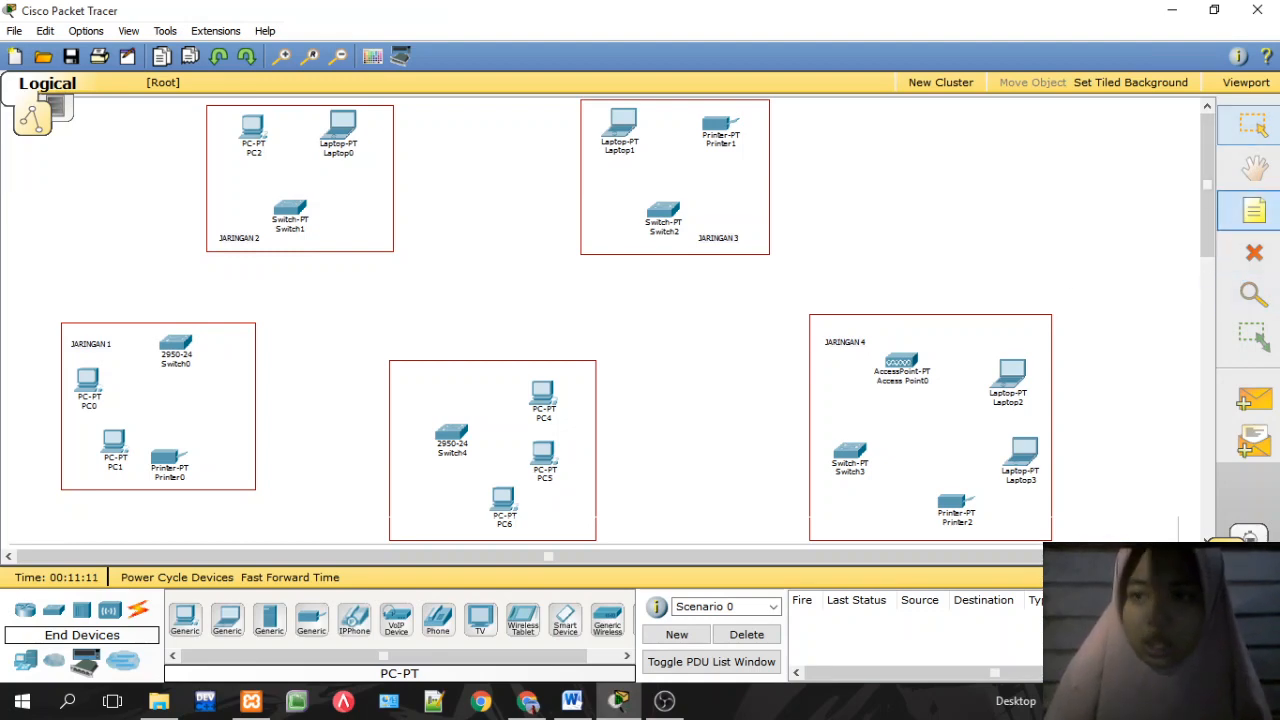
left_click(423, 377)
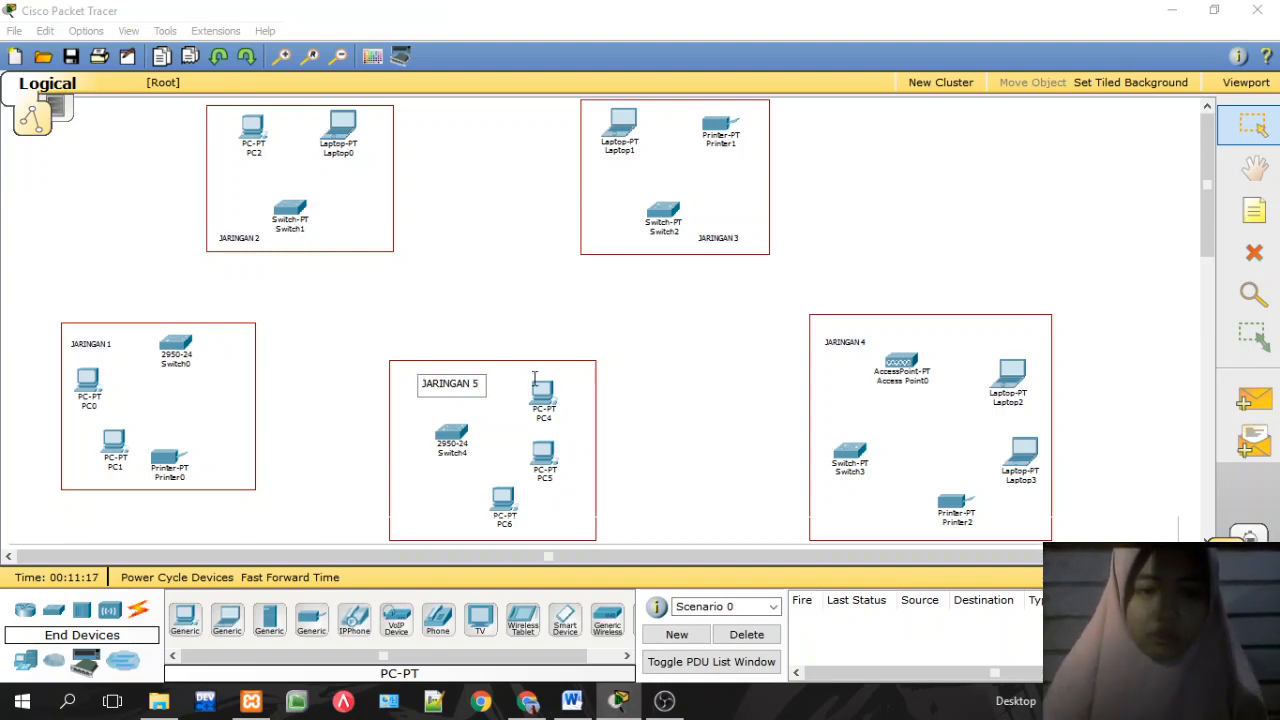
left_click(677, 395)
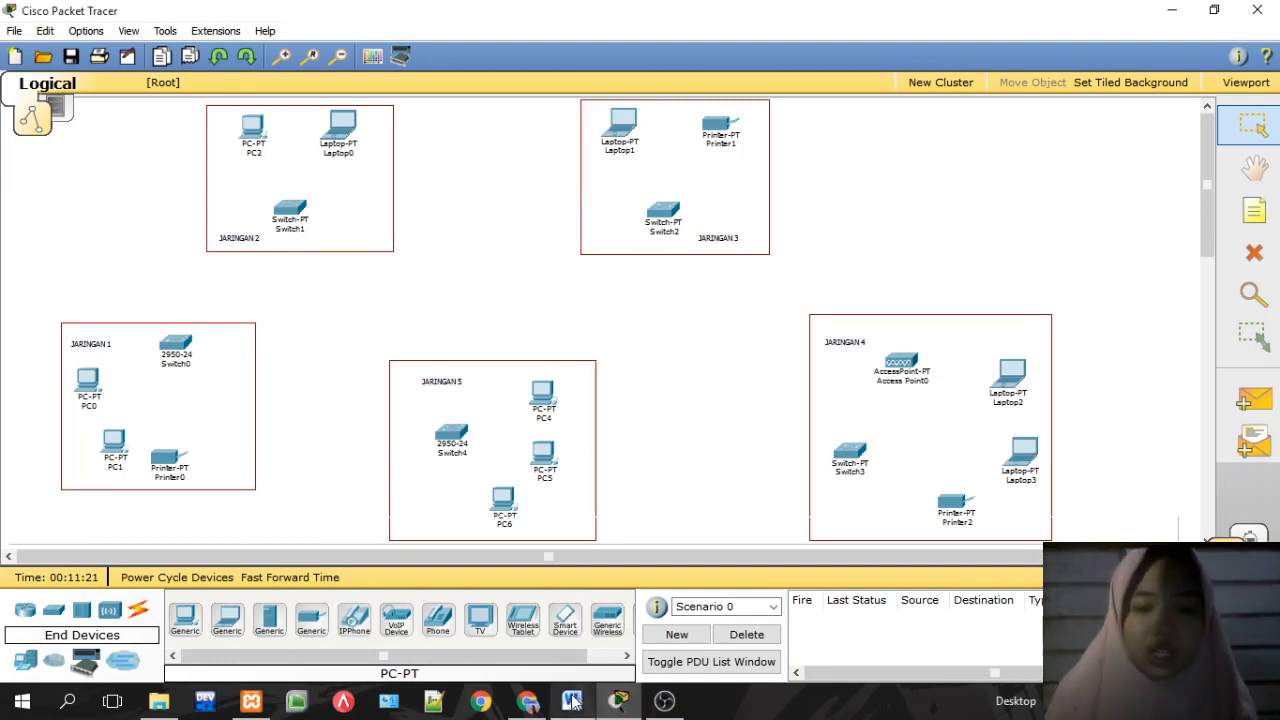
left_click(530, 704)
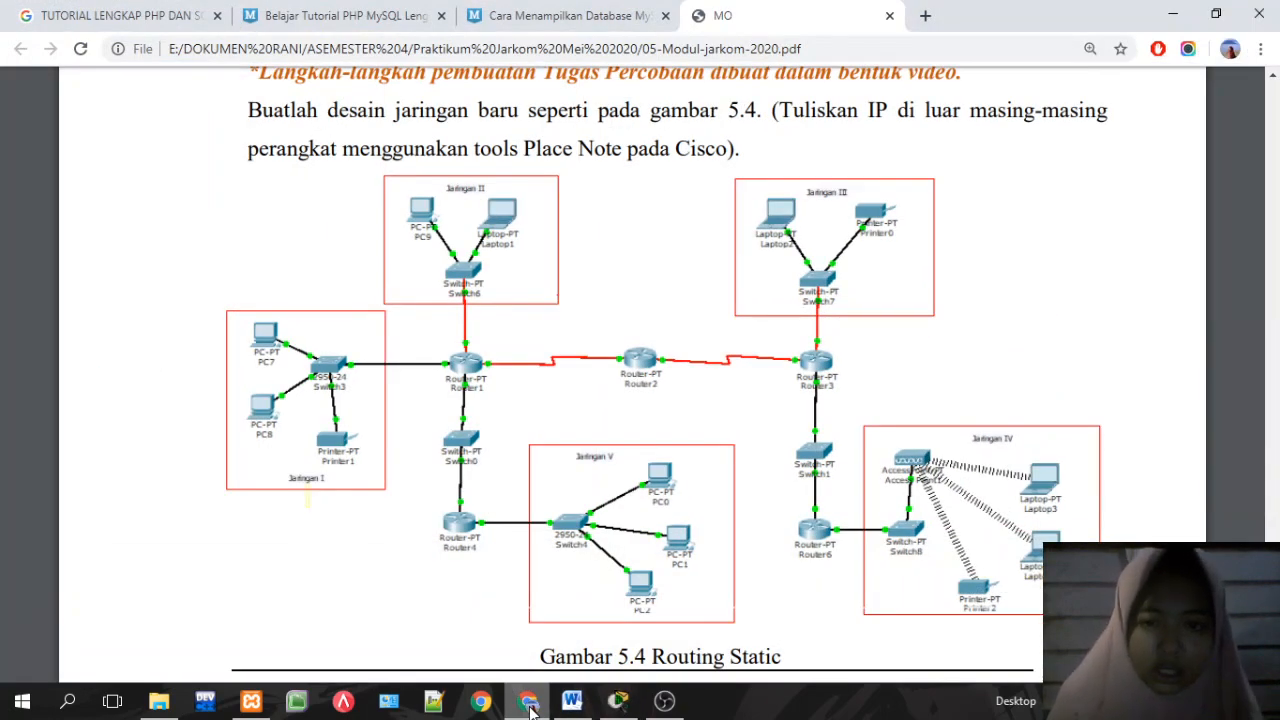
left_click(530, 704)
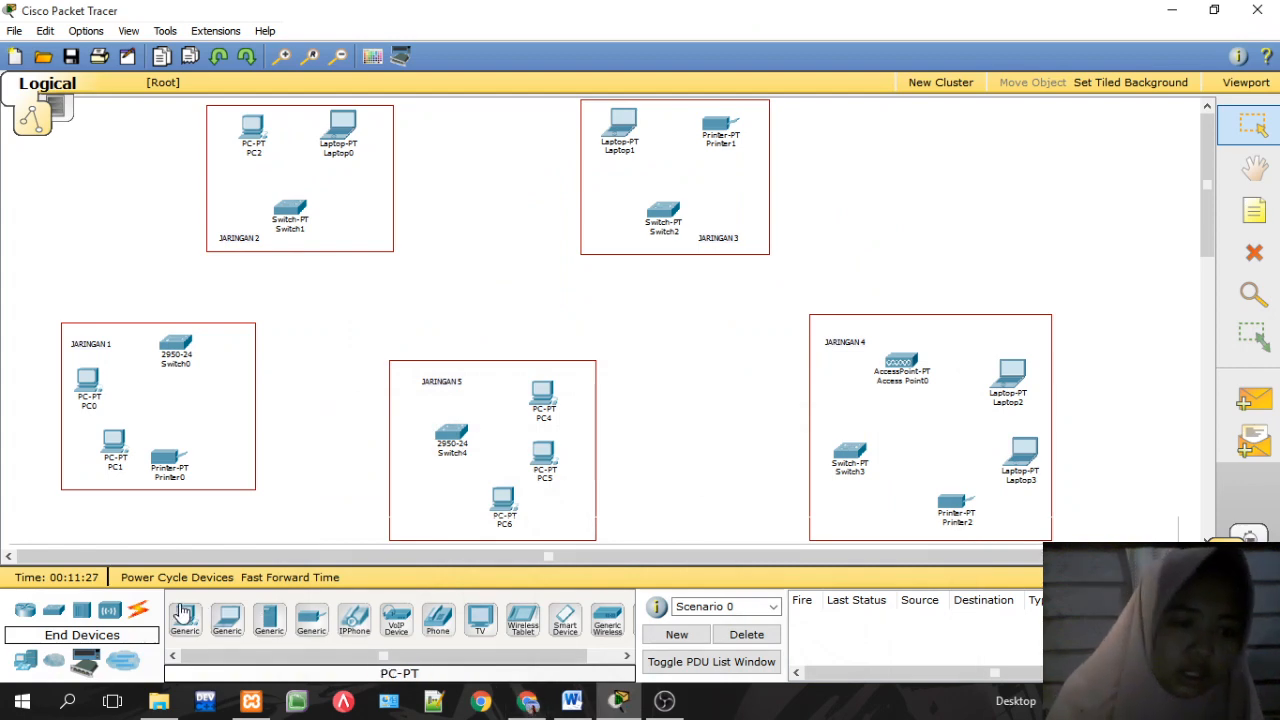
Step: Connect PC0 and PC1 to Switch0 ports FastEthernet0/1 and 0/2 with copper straight-through cables
left_click(138, 611)
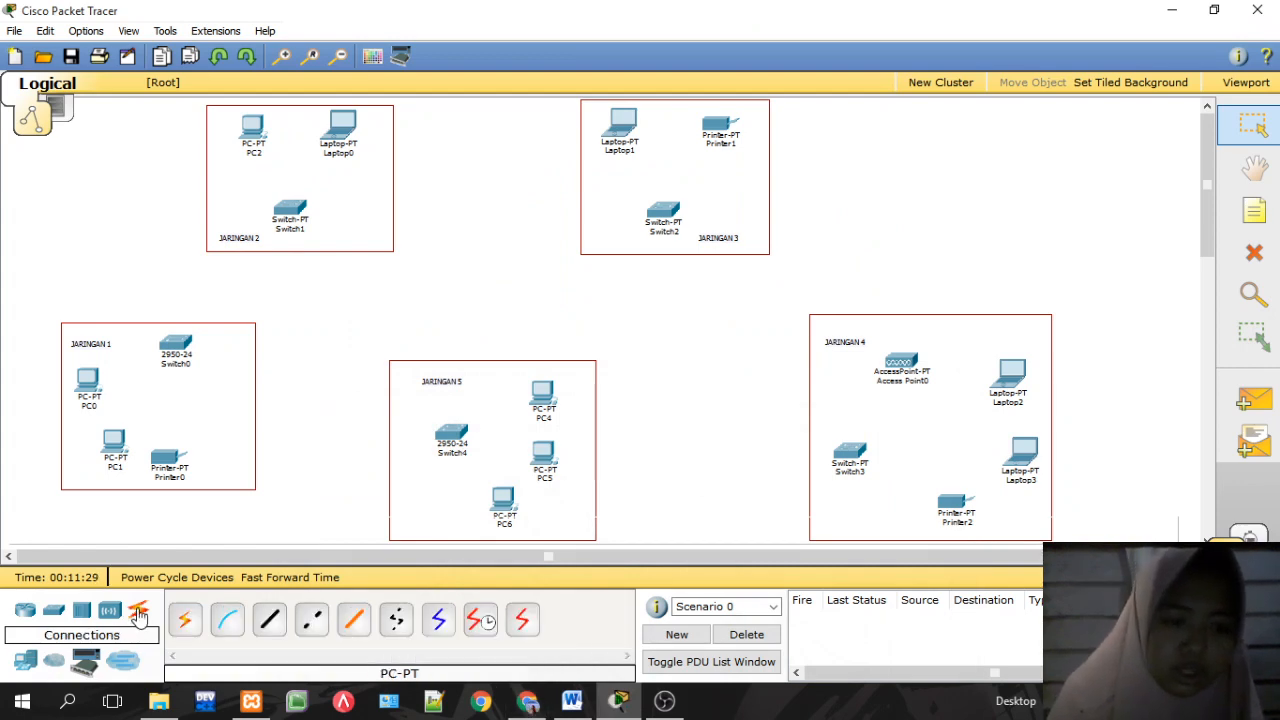
left_click(272, 620)
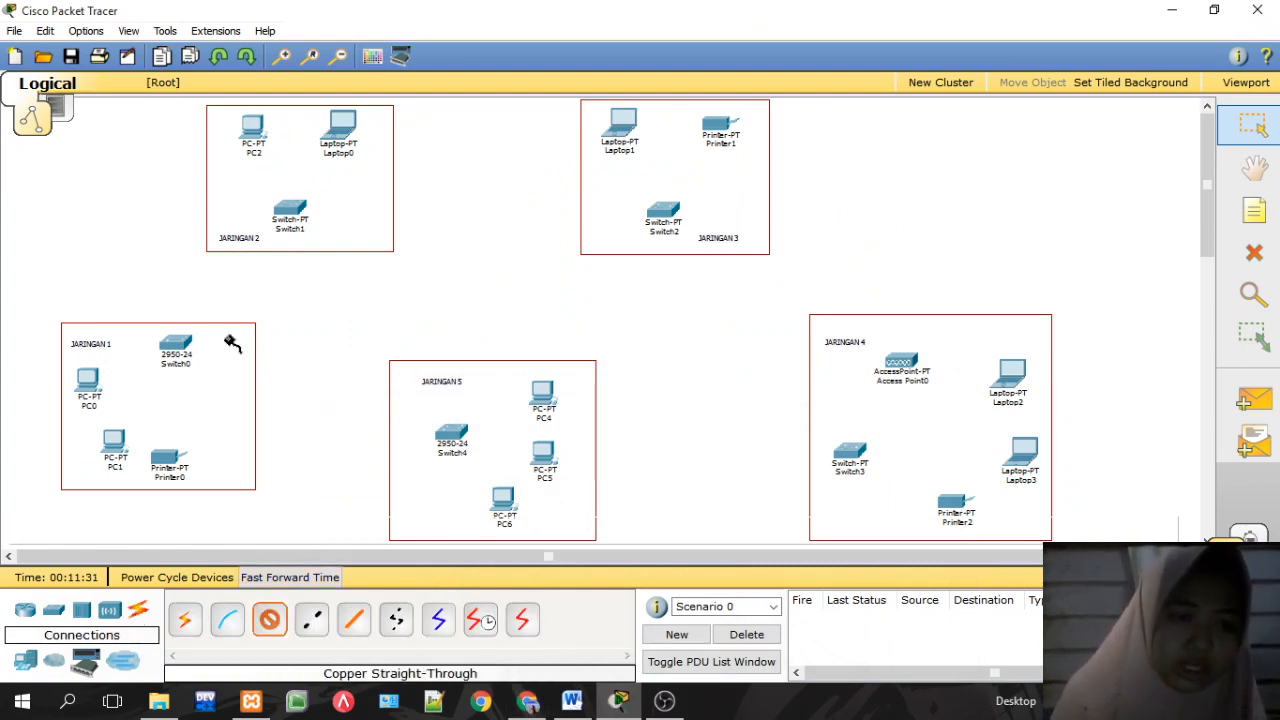
left_click(172, 348)
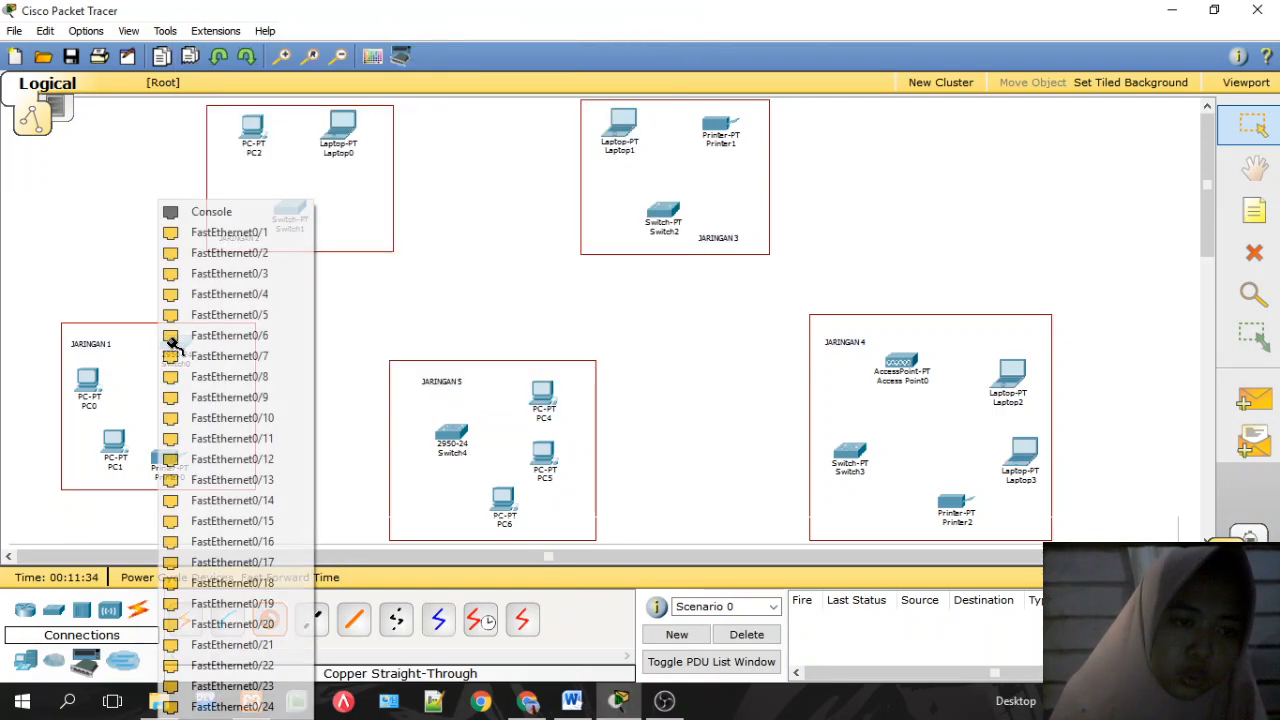
left_click(200, 243)
left_click(88, 378)
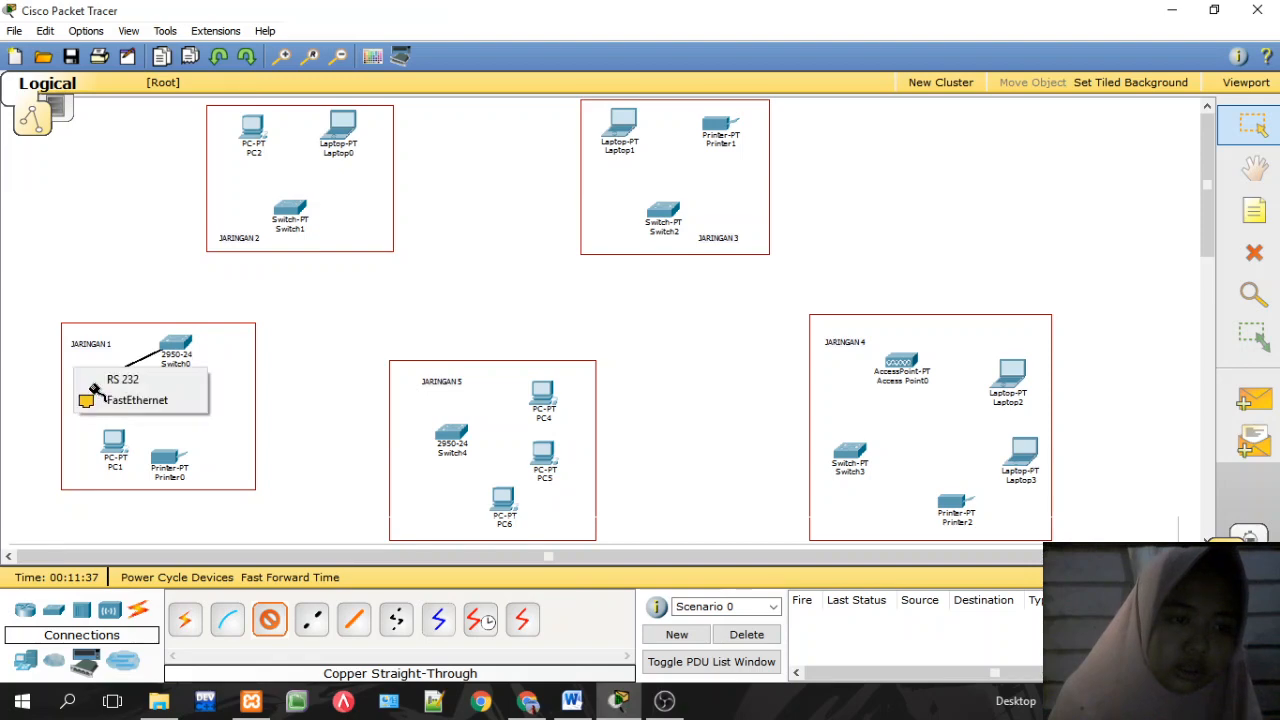
left_click(112, 404)
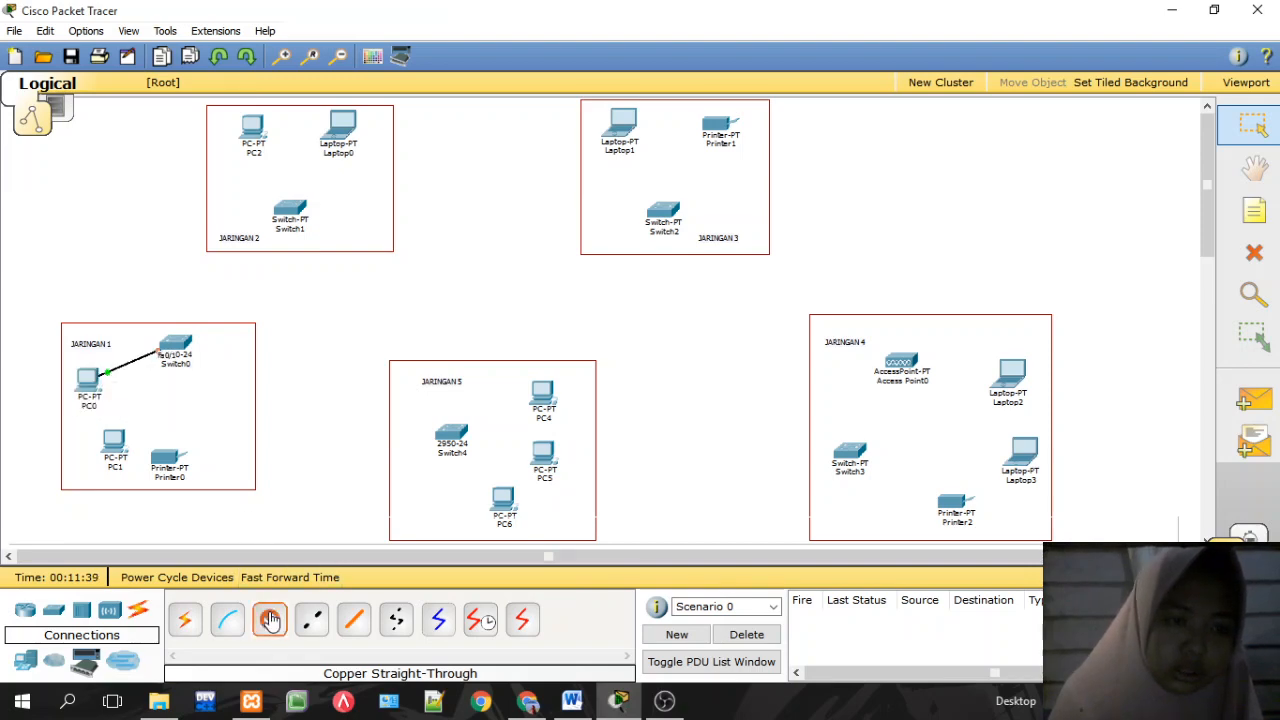
left_click(178, 342)
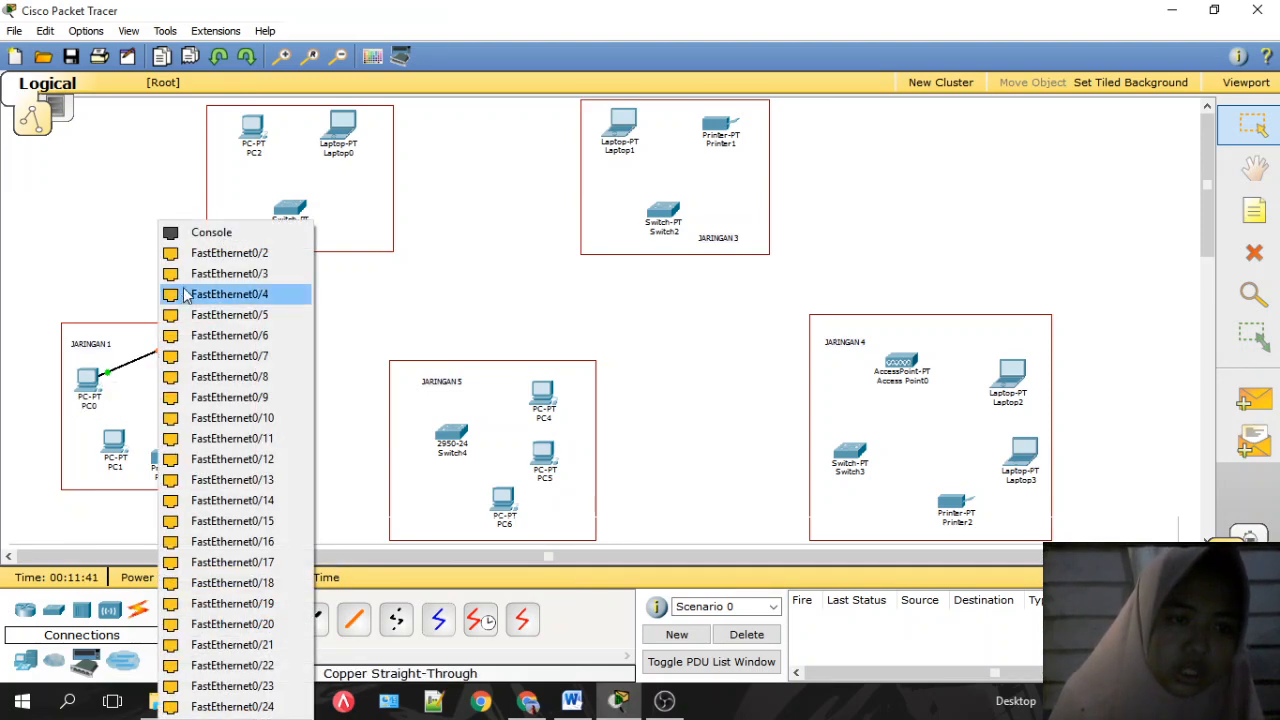
left_click(186, 255)
left_click(114, 438)
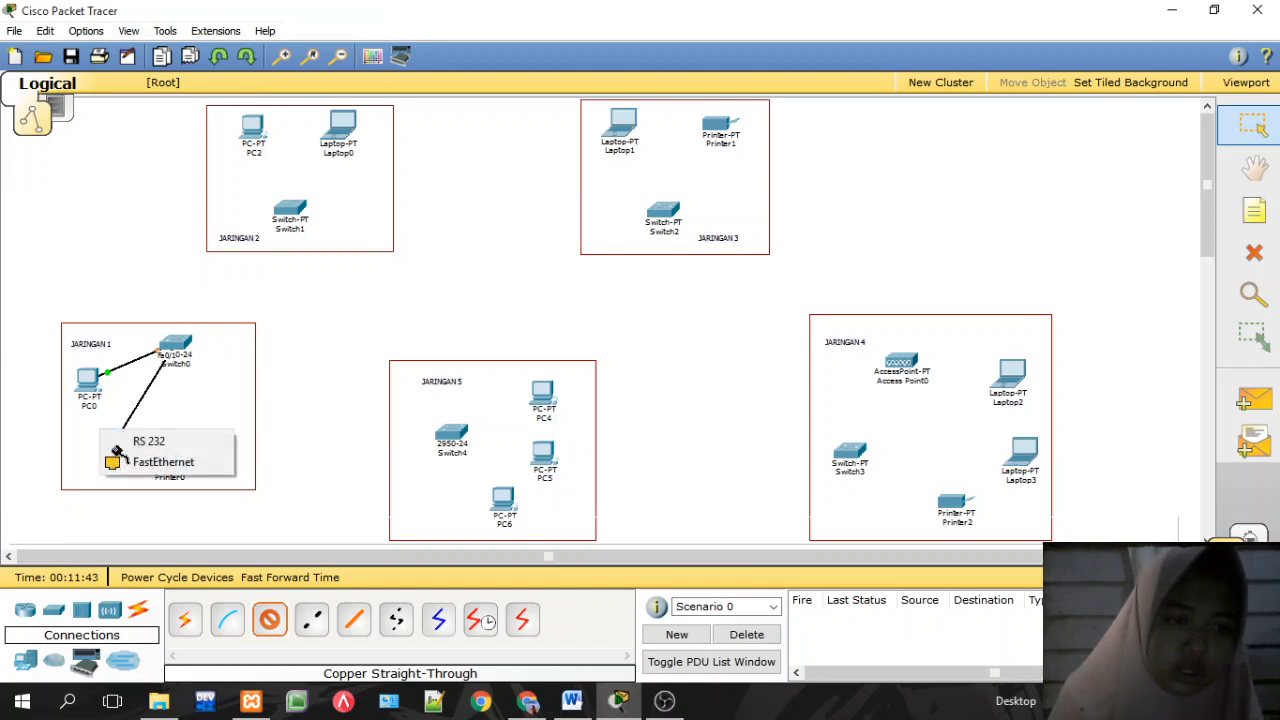
left_click(128, 457)
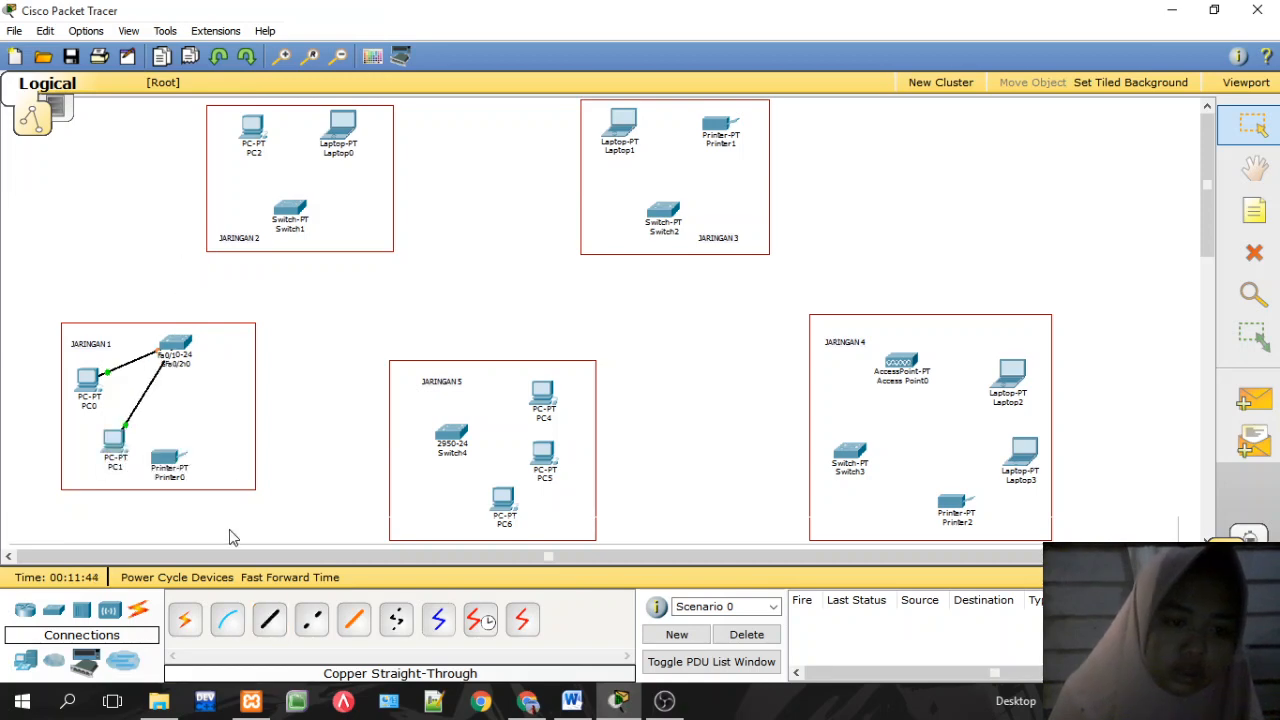
Step: Connect Printer0 to Switch0's FastEthernet0/3 port with a copper straight-through cable
left_click(269, 617)
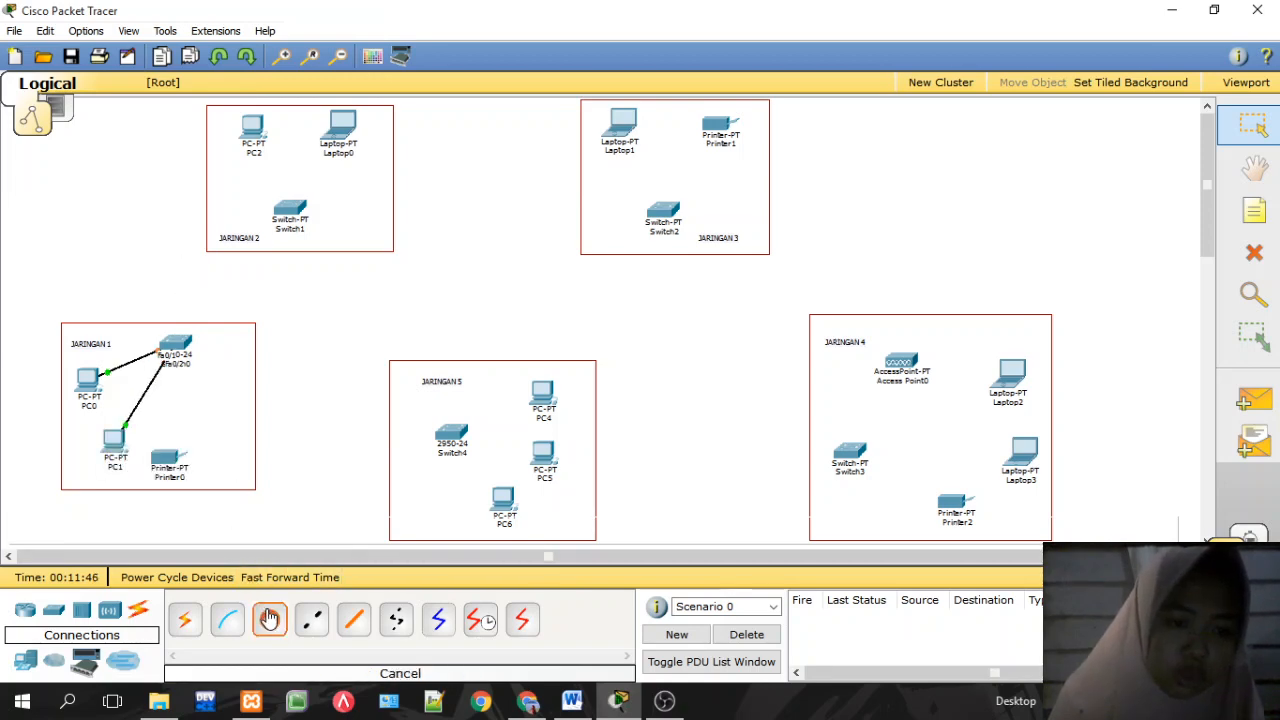
left_click(180, 345)
left_click(180, 274)
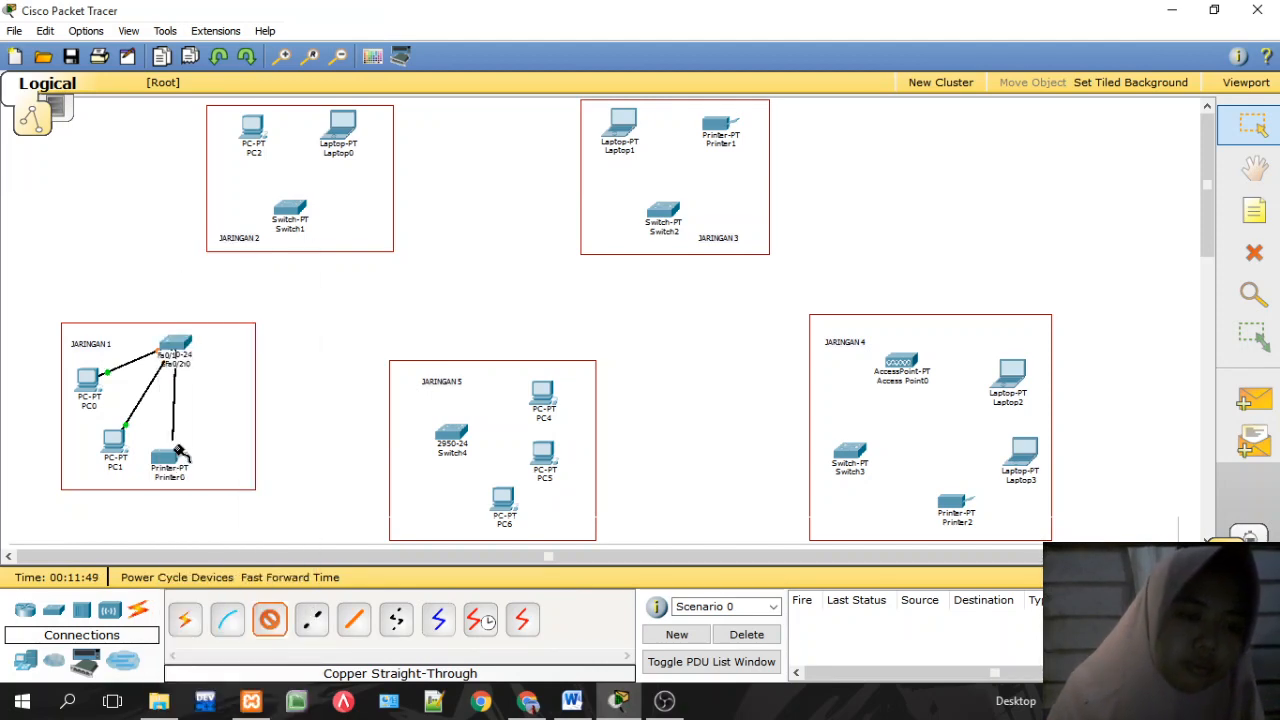
left_click(168, 464)
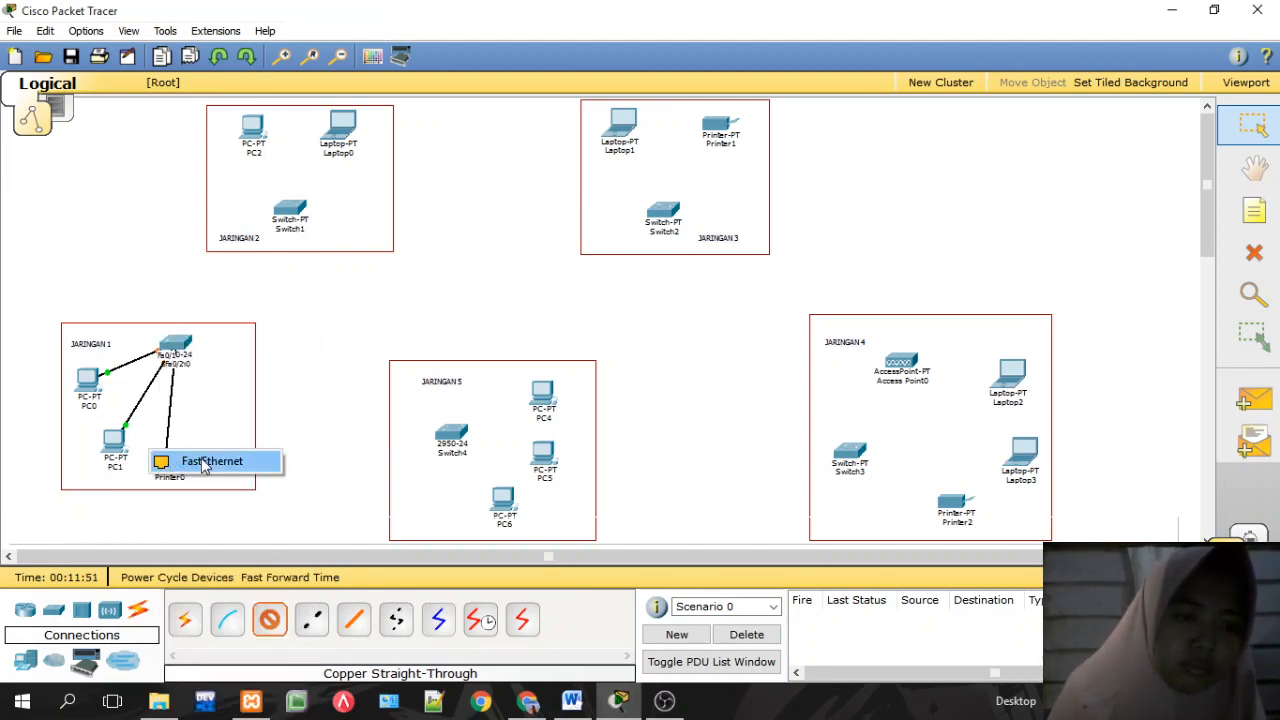
left_click(205, 461)
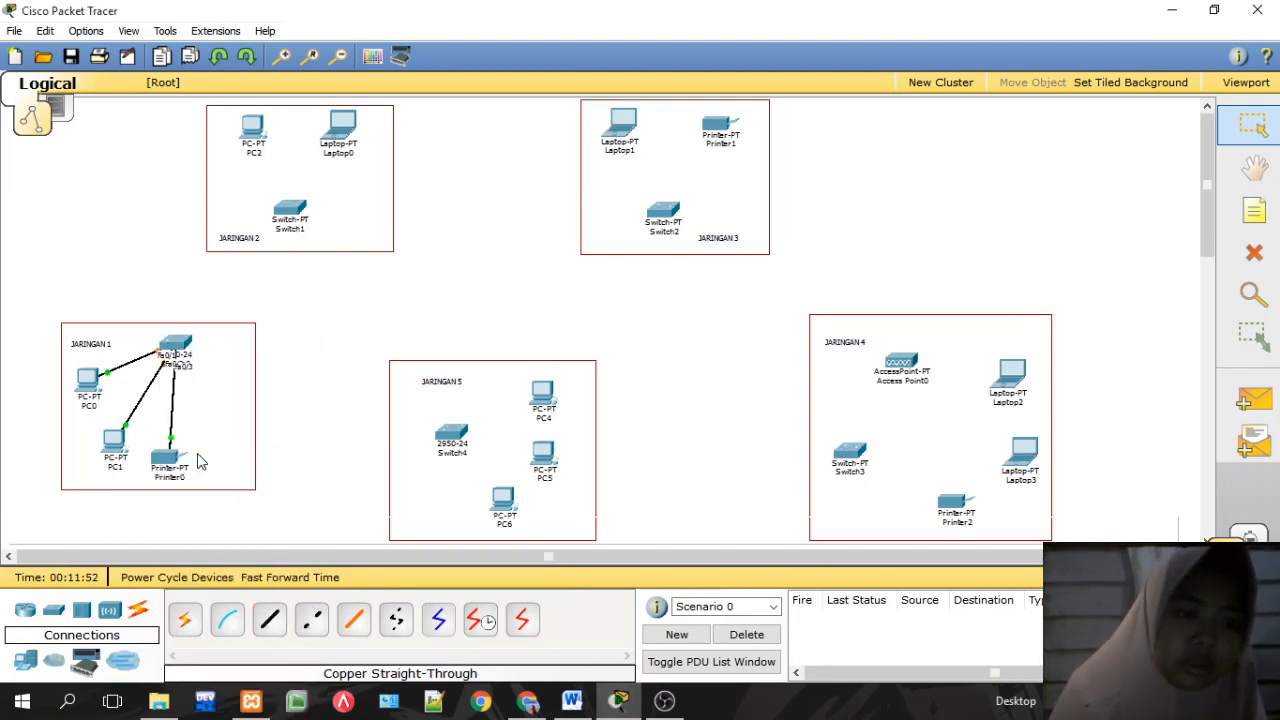
left_click(269, 620)
Step: Cable Laptop0 and PC2 to Switch1, PC2 on FastEthernet1/1, with copper straight-through cables
left_click(302, 212)
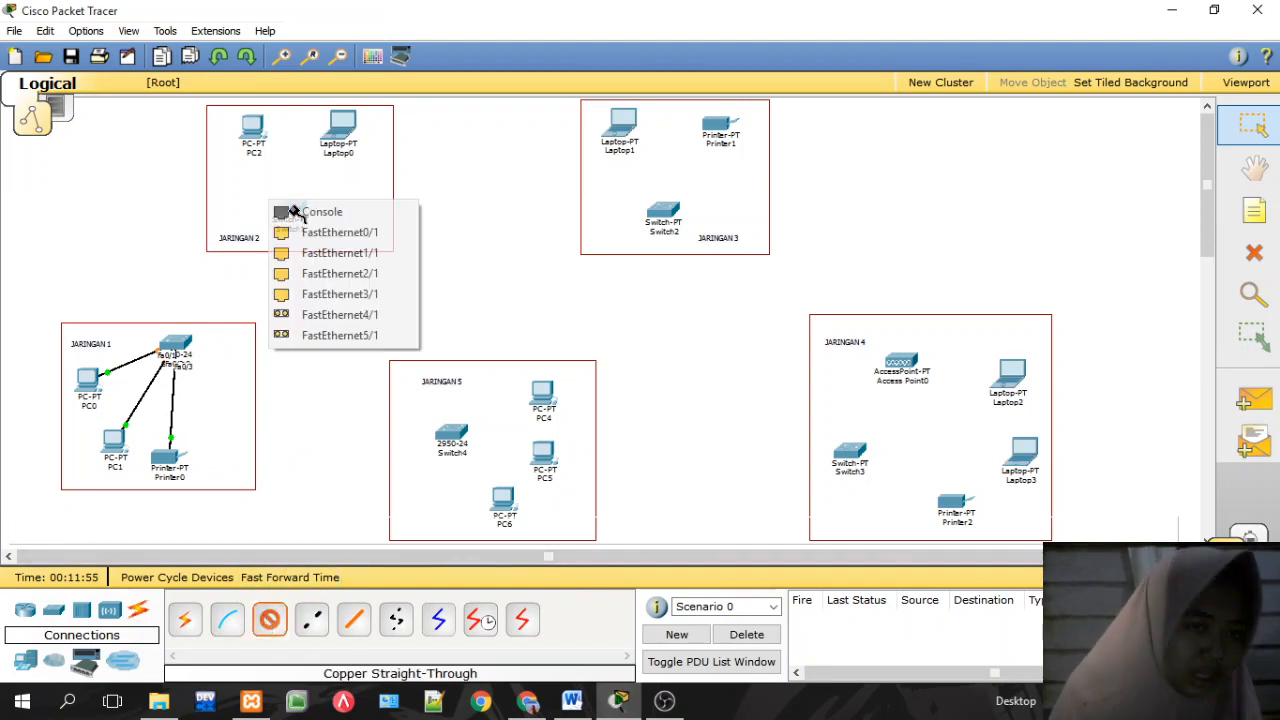
left_click(300, 231)
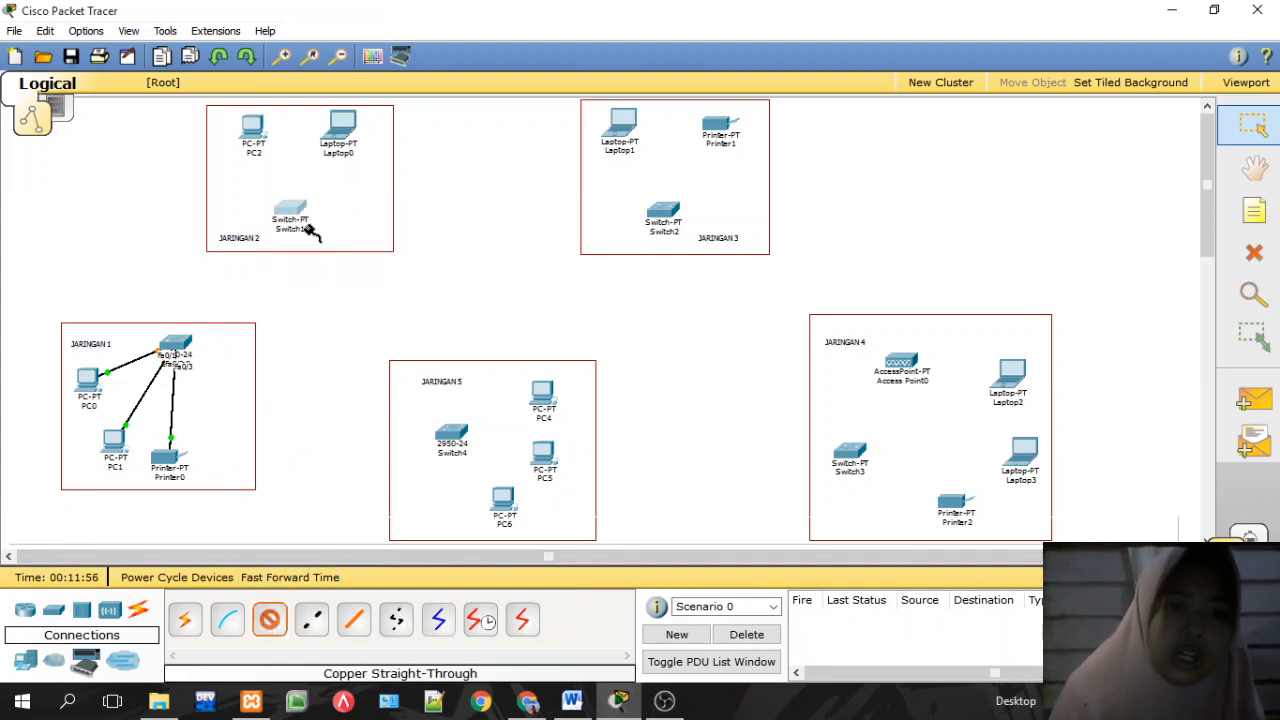
left_click(333, 128)
left_click(357, 143)
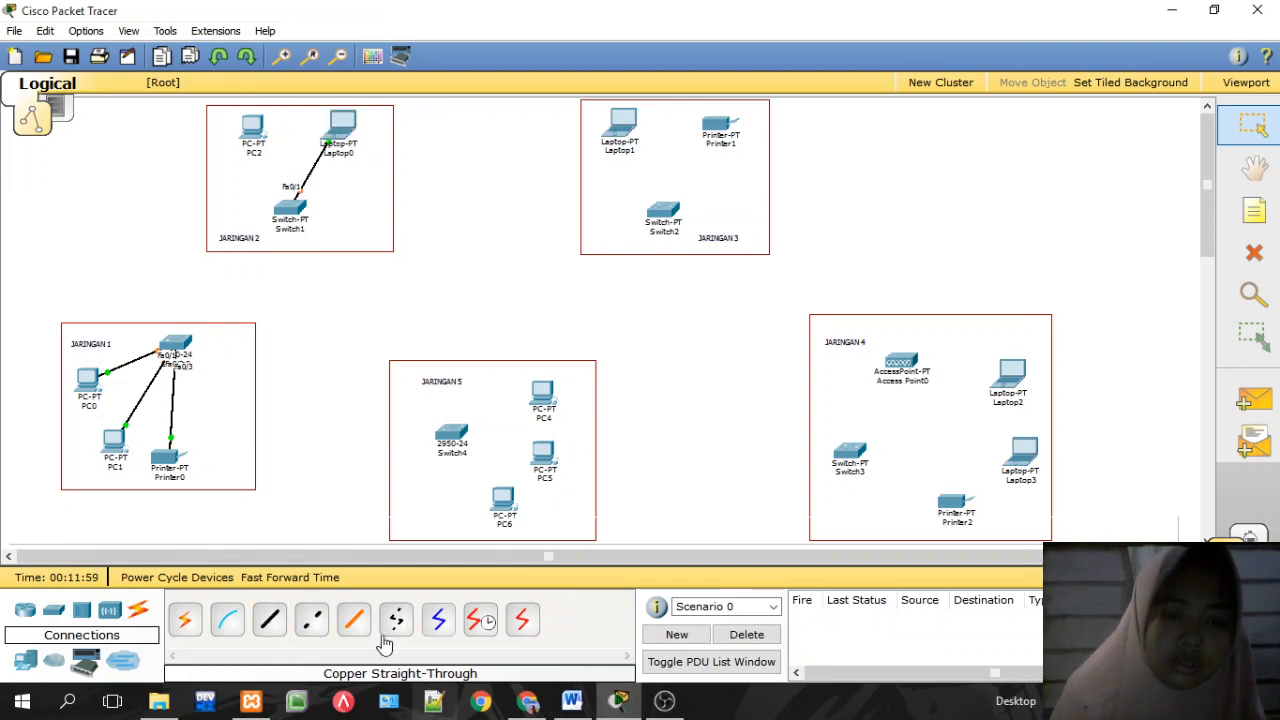
left_click(270, 620)
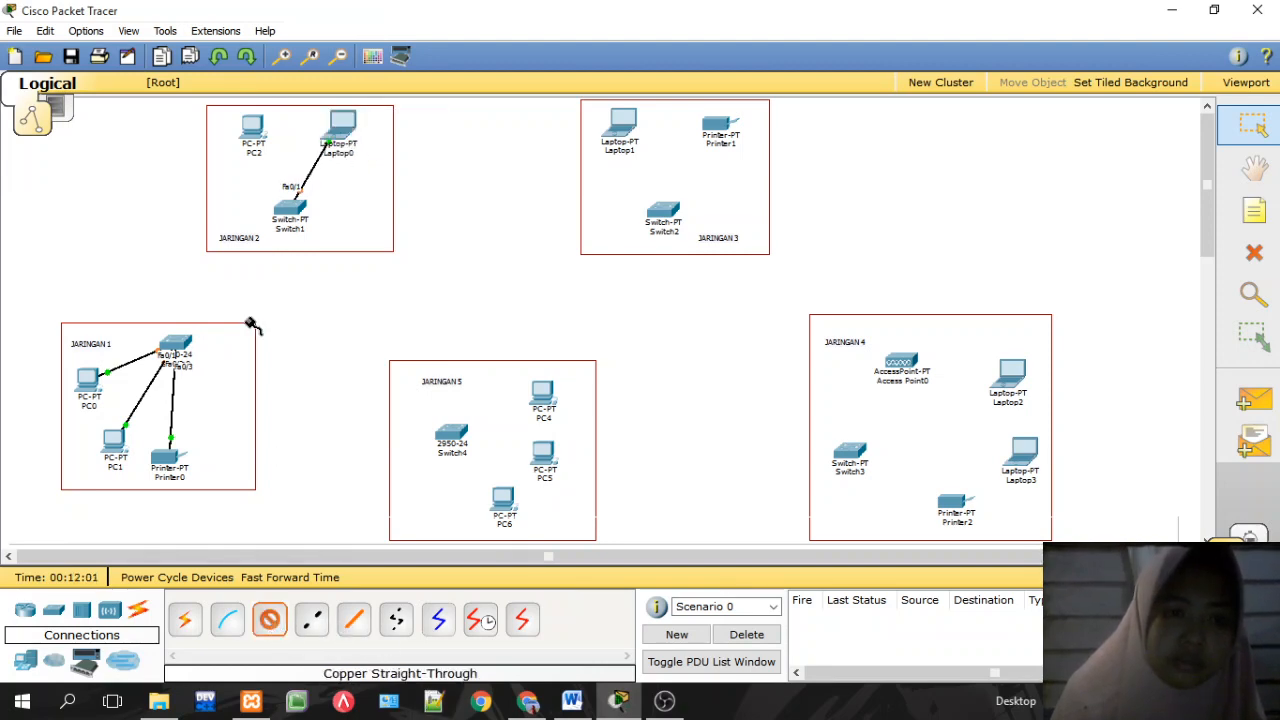
left_click(293, 207)
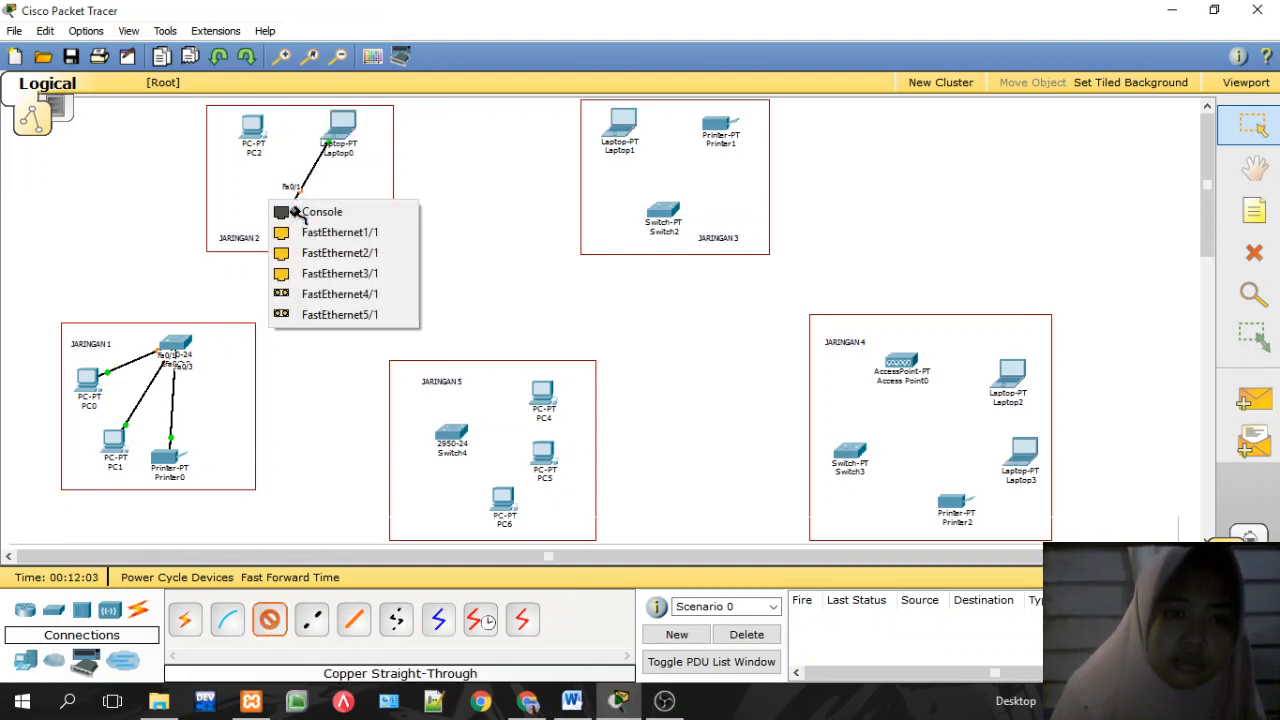
left_click(300, 231)
left_click(255, 128)
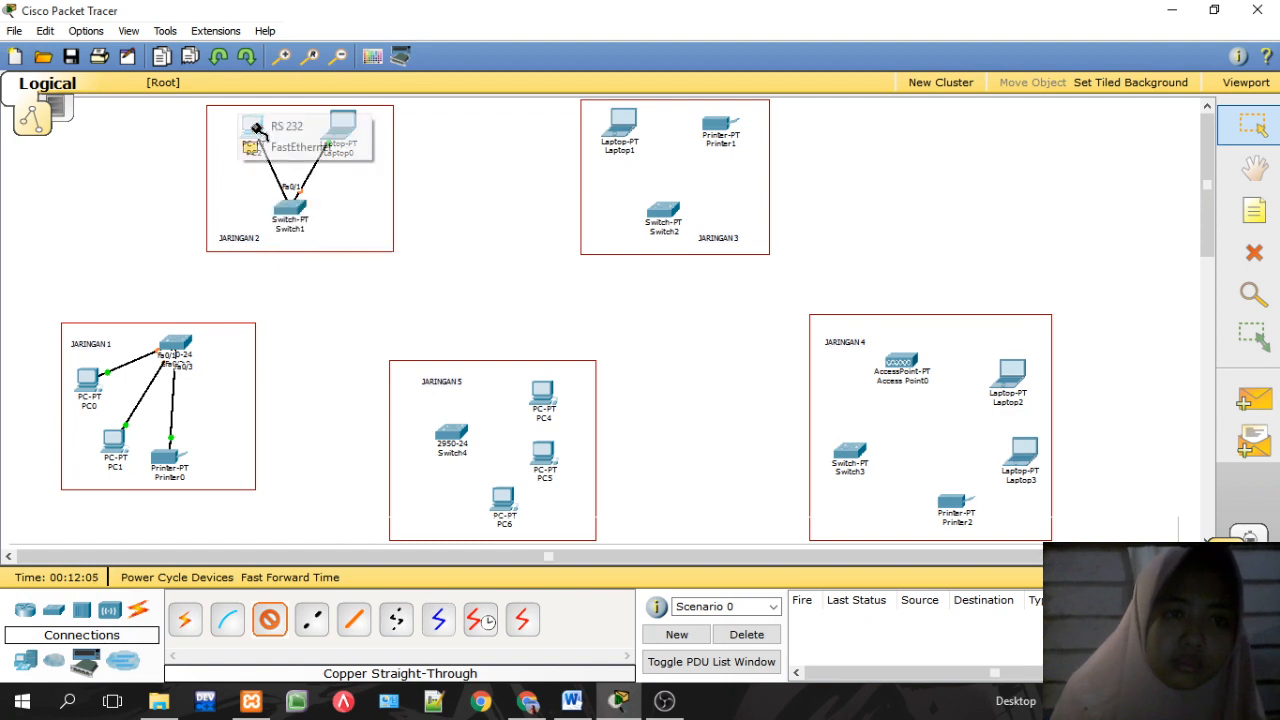
left_click(283, 144)
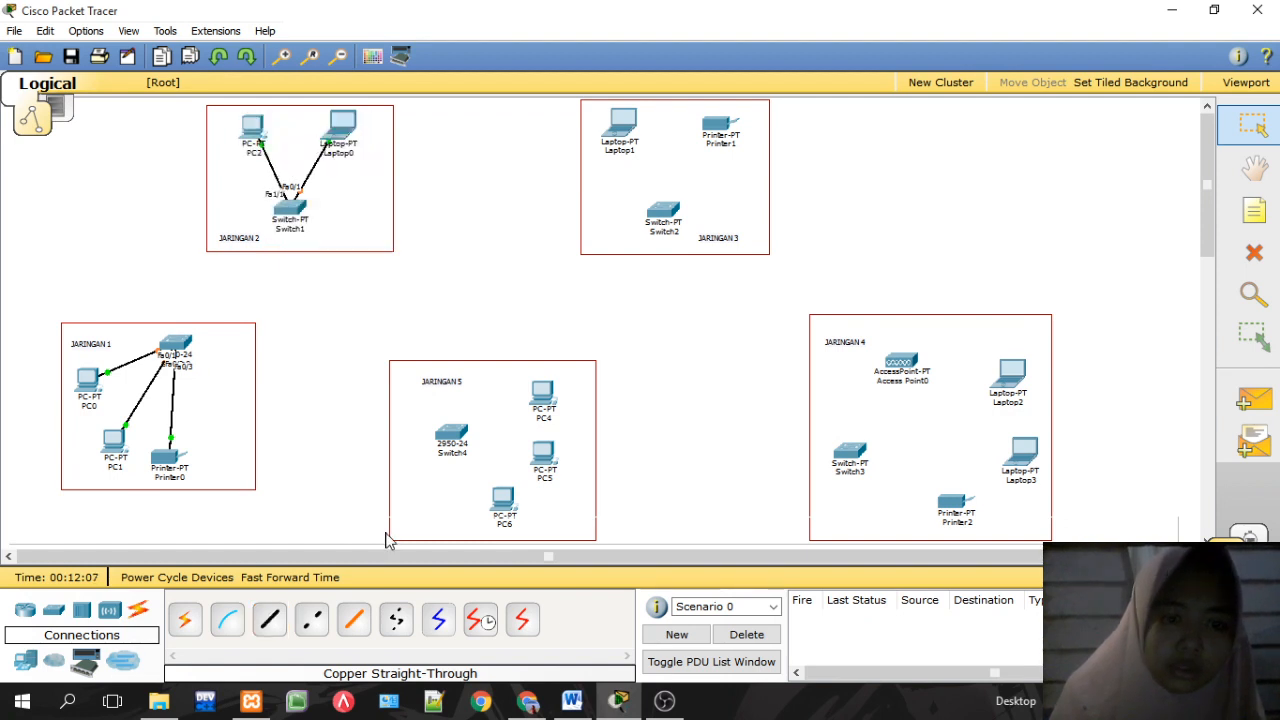
Step: Cable Printer1 to Switch2 FastEthernet0/1 and Laptop1 to Switch2 FastEthernet1/1
left_click(270, 620)
left_click(665, 214)
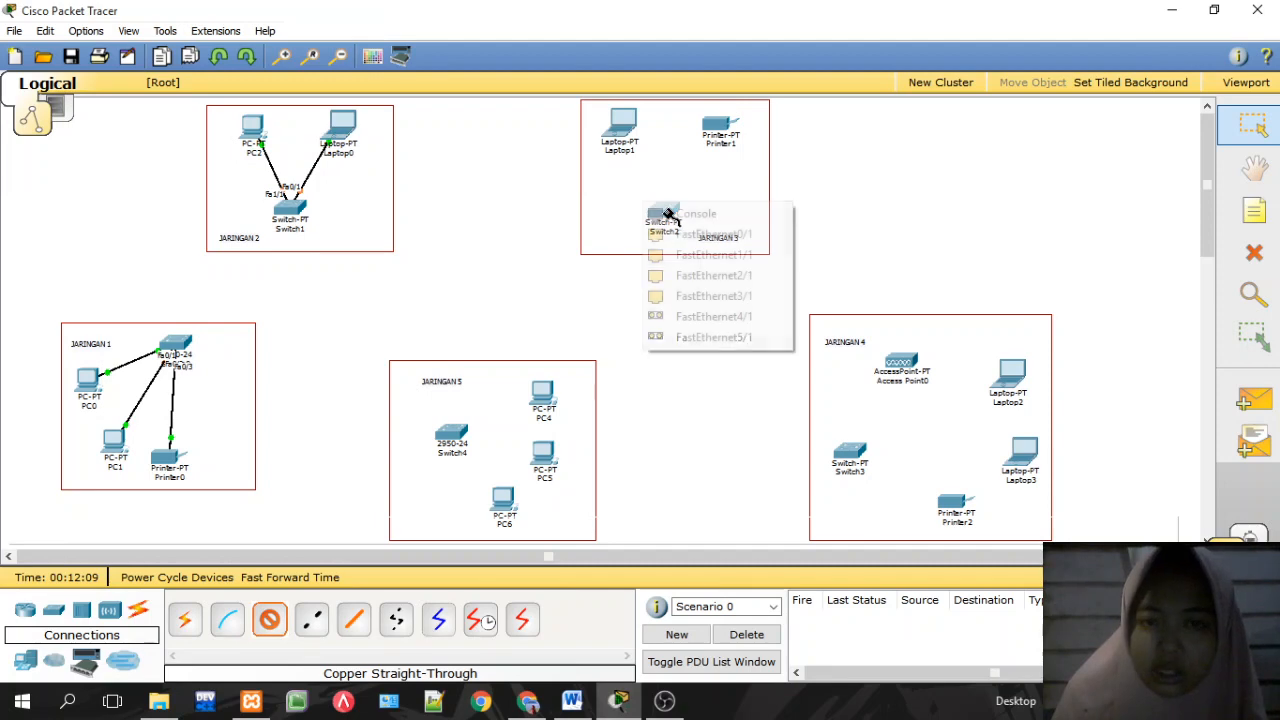
left_click(708, 234)
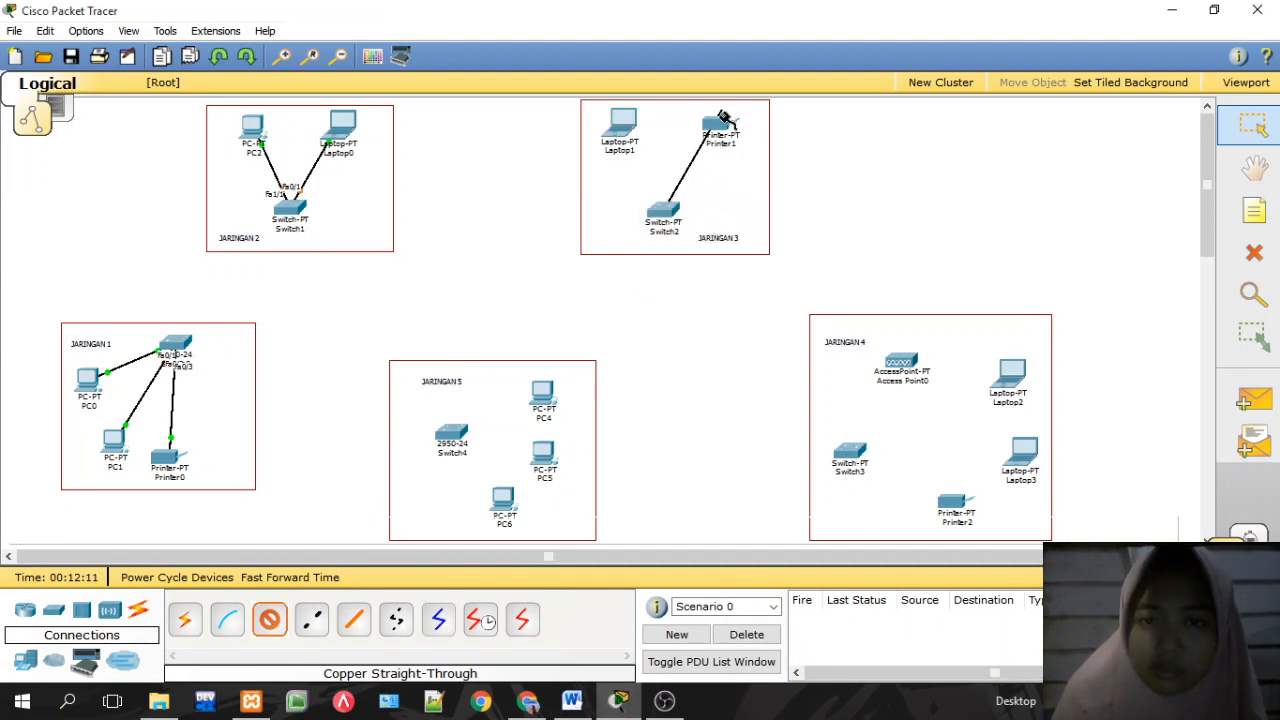
left_click(722, 120)
left_click(740, 130)
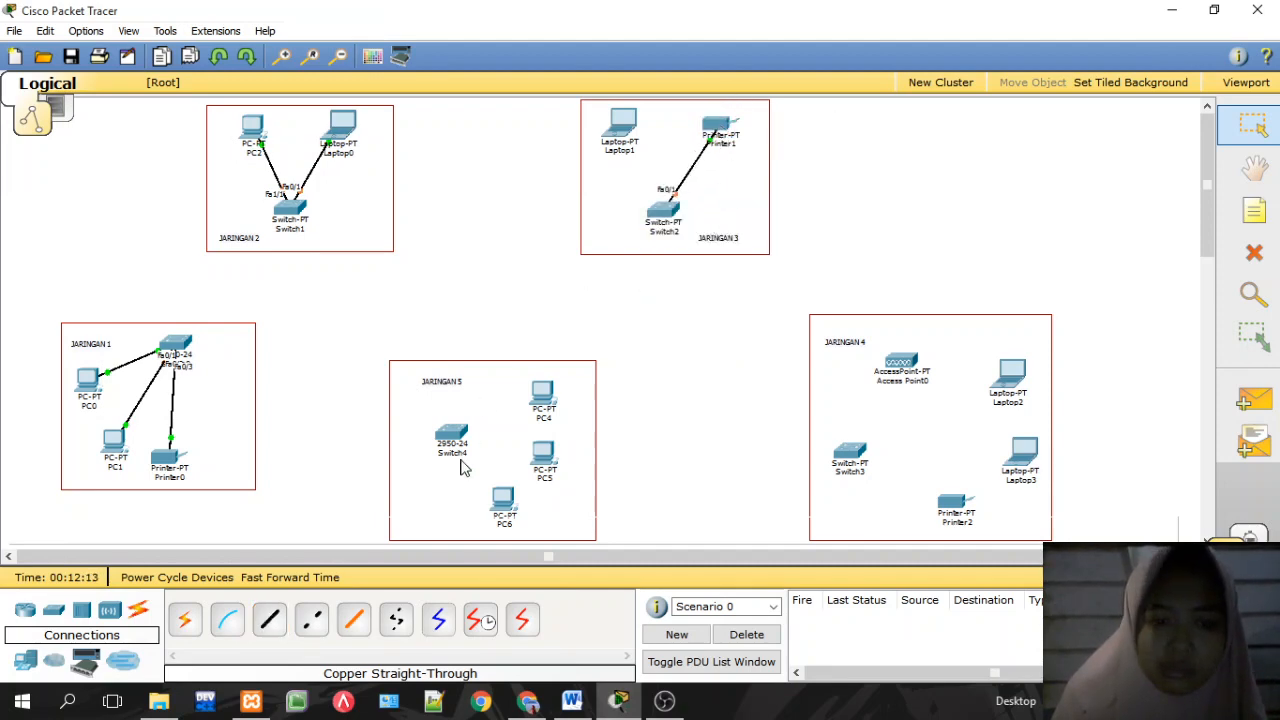
left_click(270, 620)
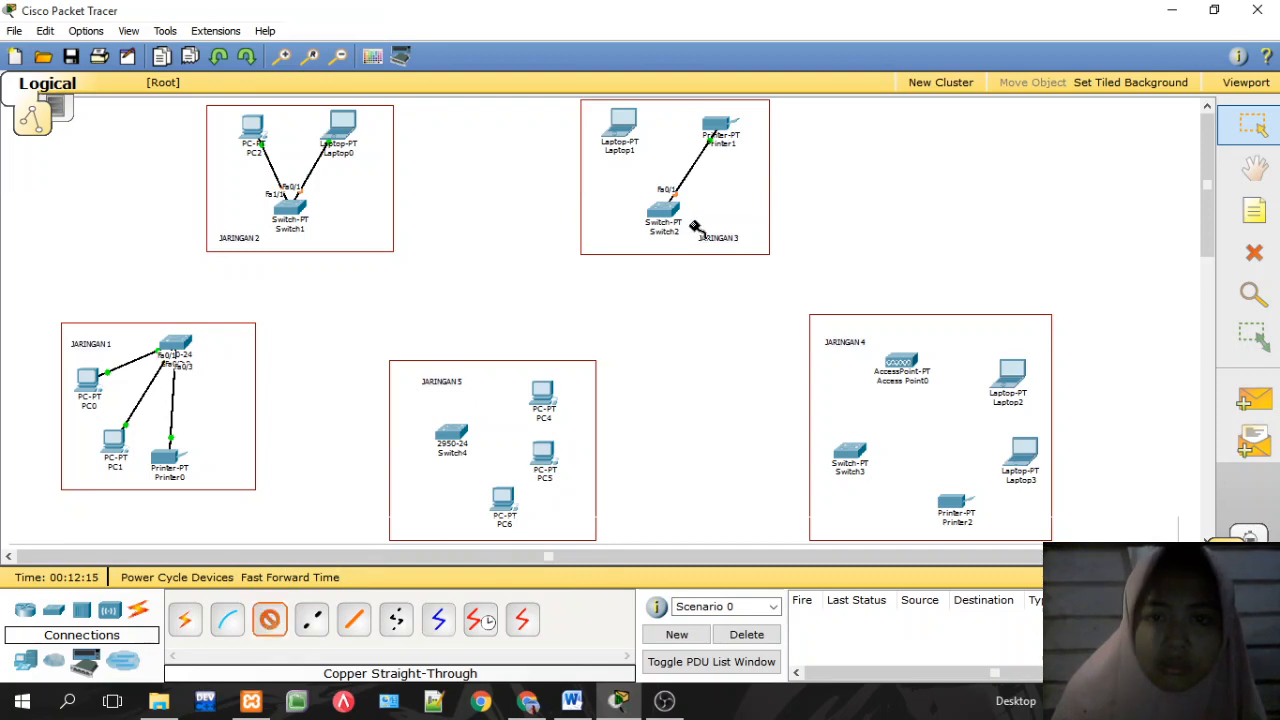
left_click(660, 207)
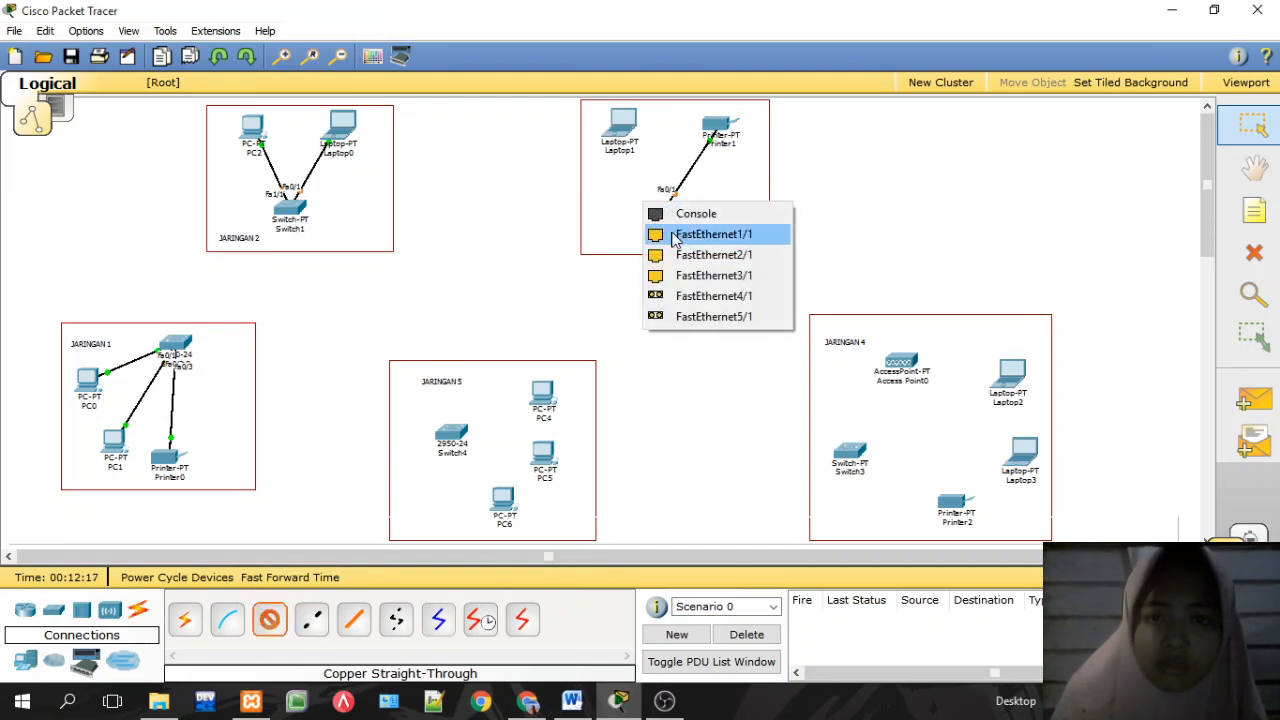
left_click(714, 231)
left_click(625, 133)
left_click(624, 130)
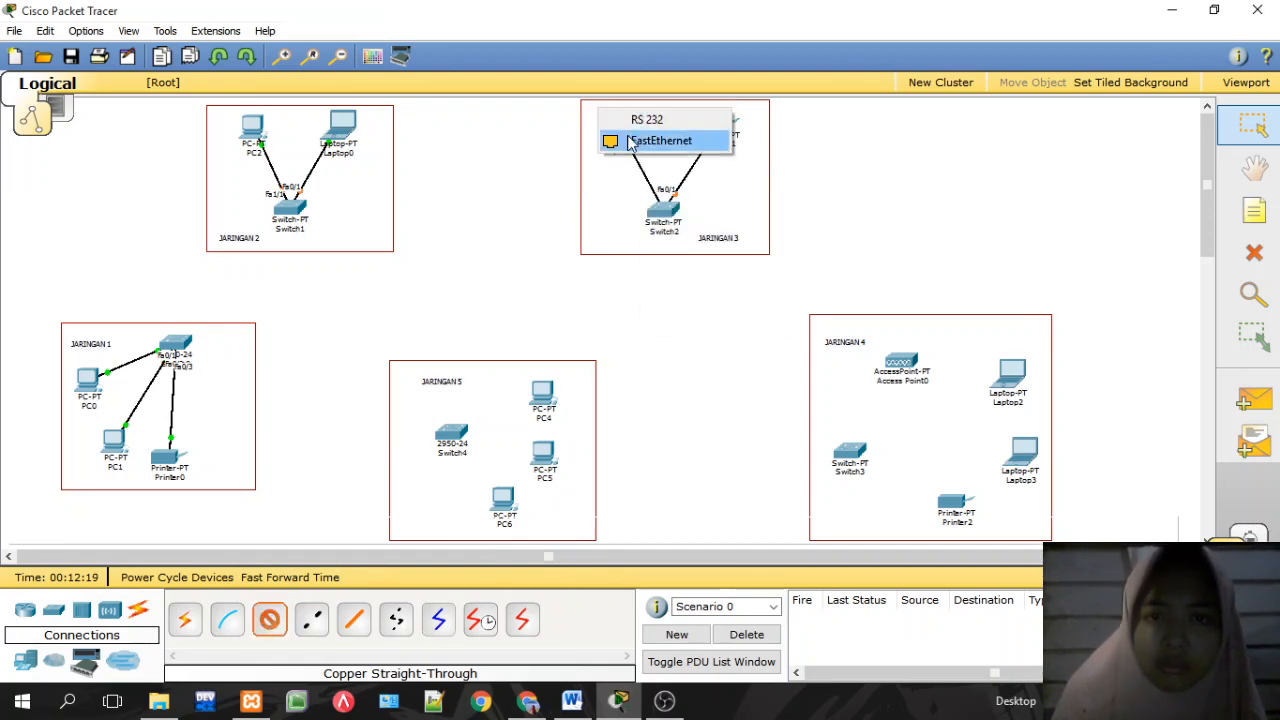
left_click(663, 137)
left_click(270, 620)
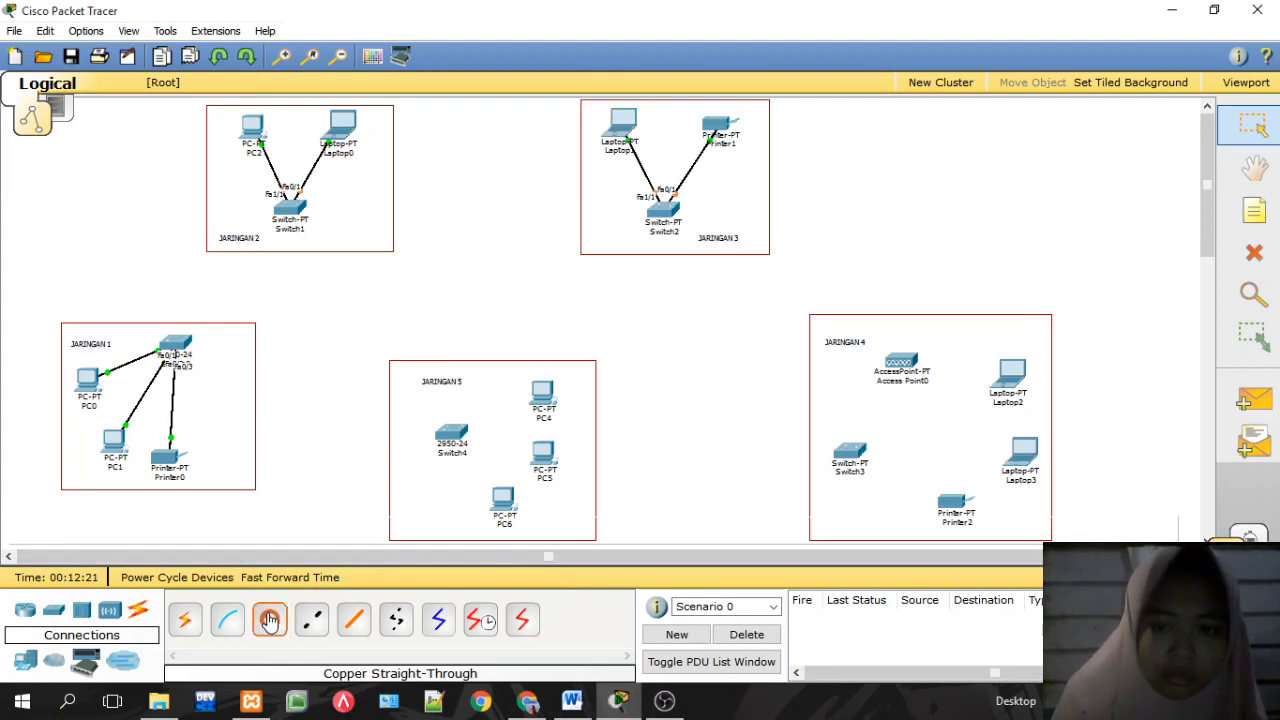
Step: Connect PC4 to Switch4 FastEthernet0/1 and PC5 to FastEthernet0/2 with straight-through cables
left_click(455, 435)
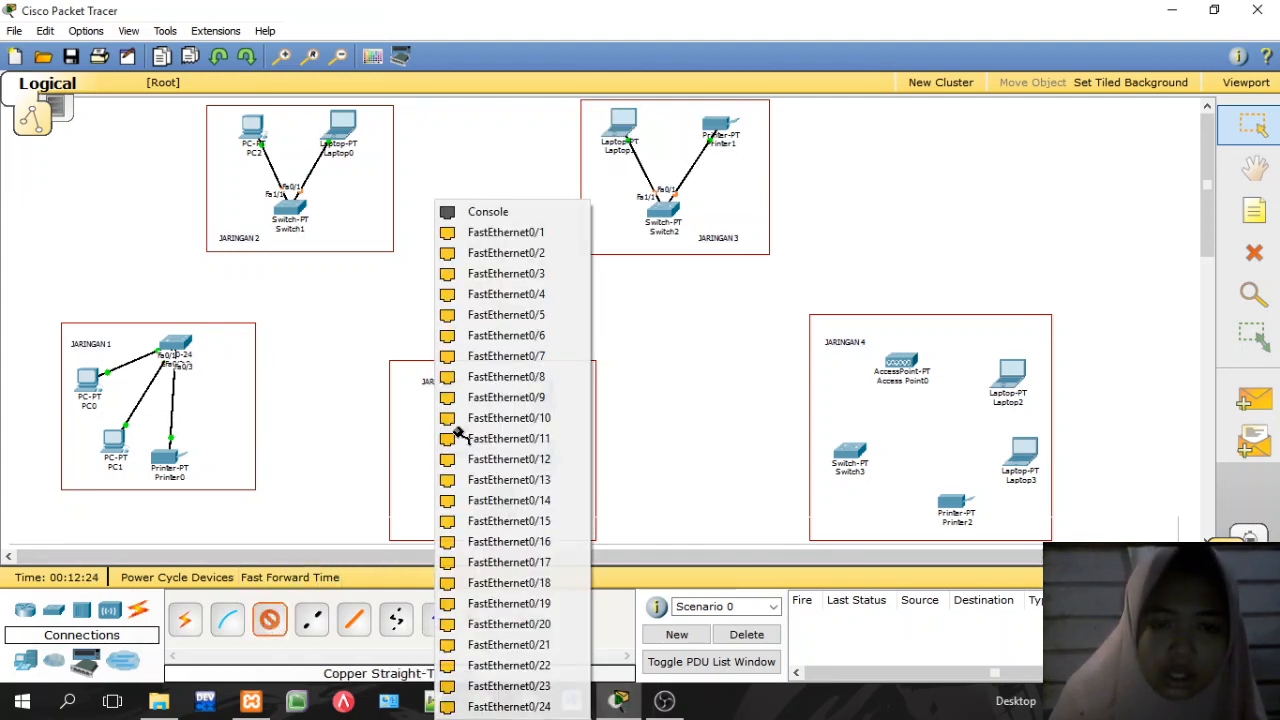
left_click(490, 232)
left_click(539, 392)
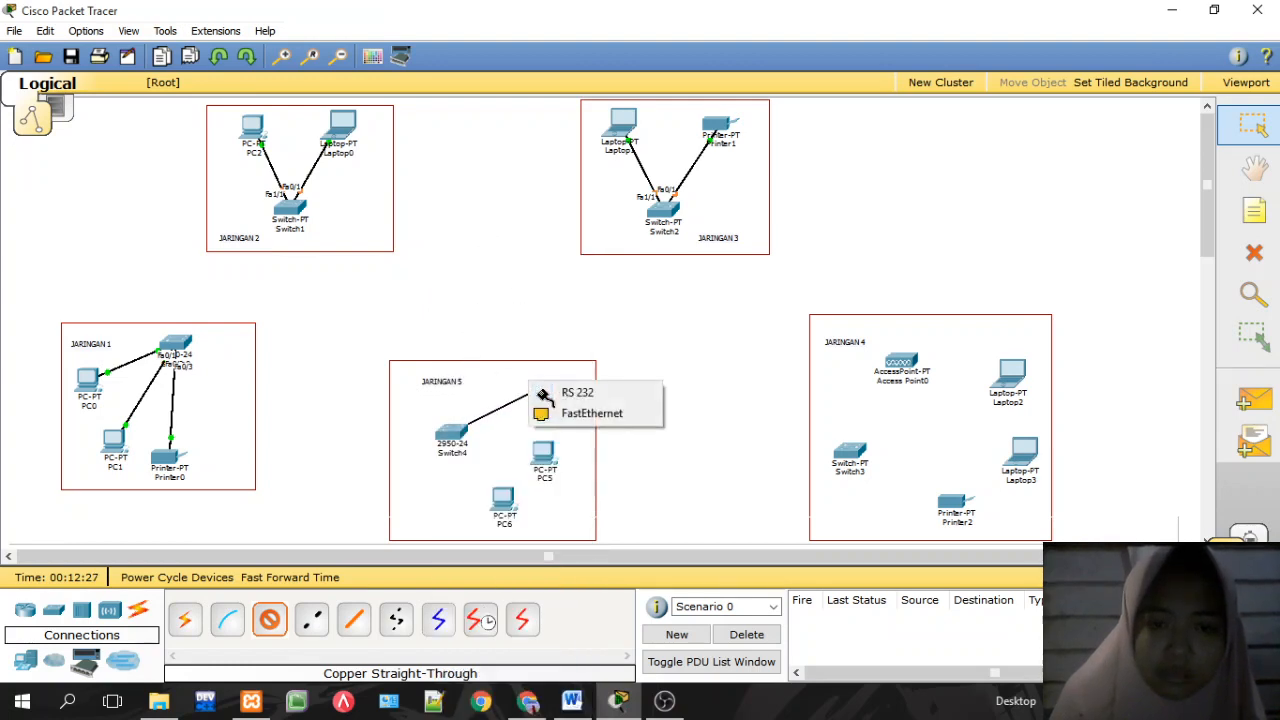
left_click(565, 415)
left_click(269, 619)
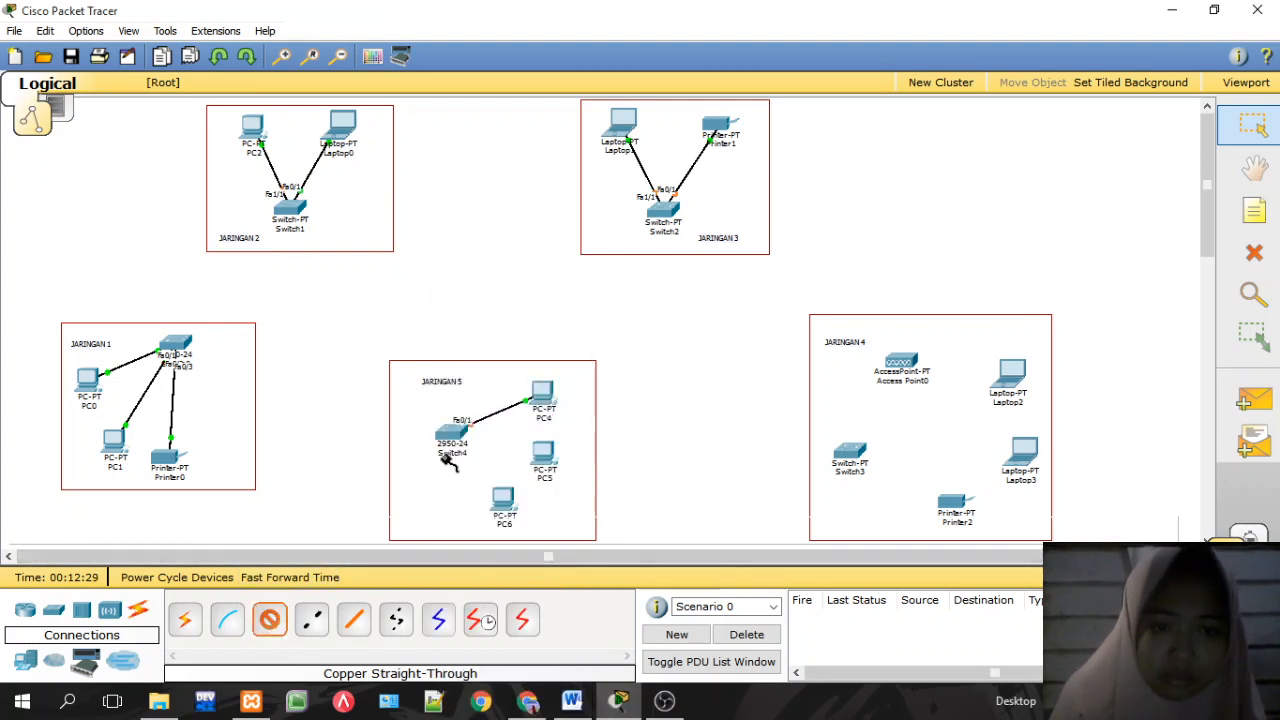
left_click(457, 428)
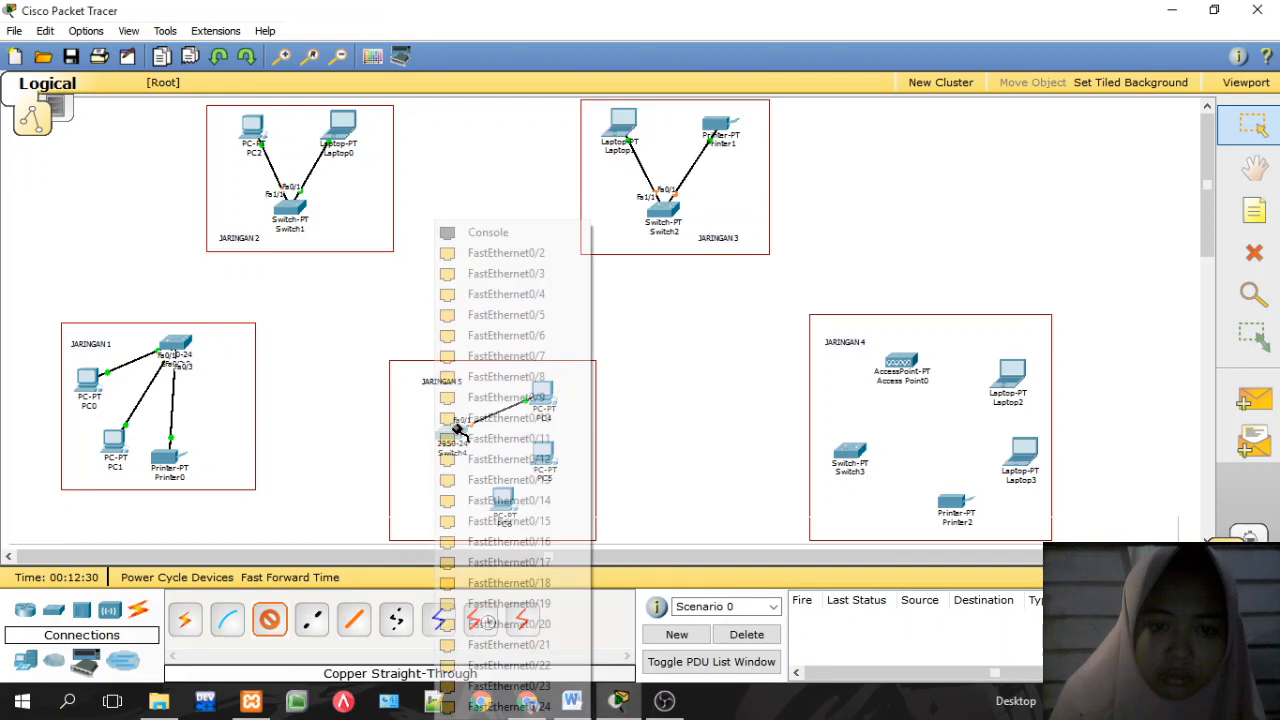
left_click(507, 253)
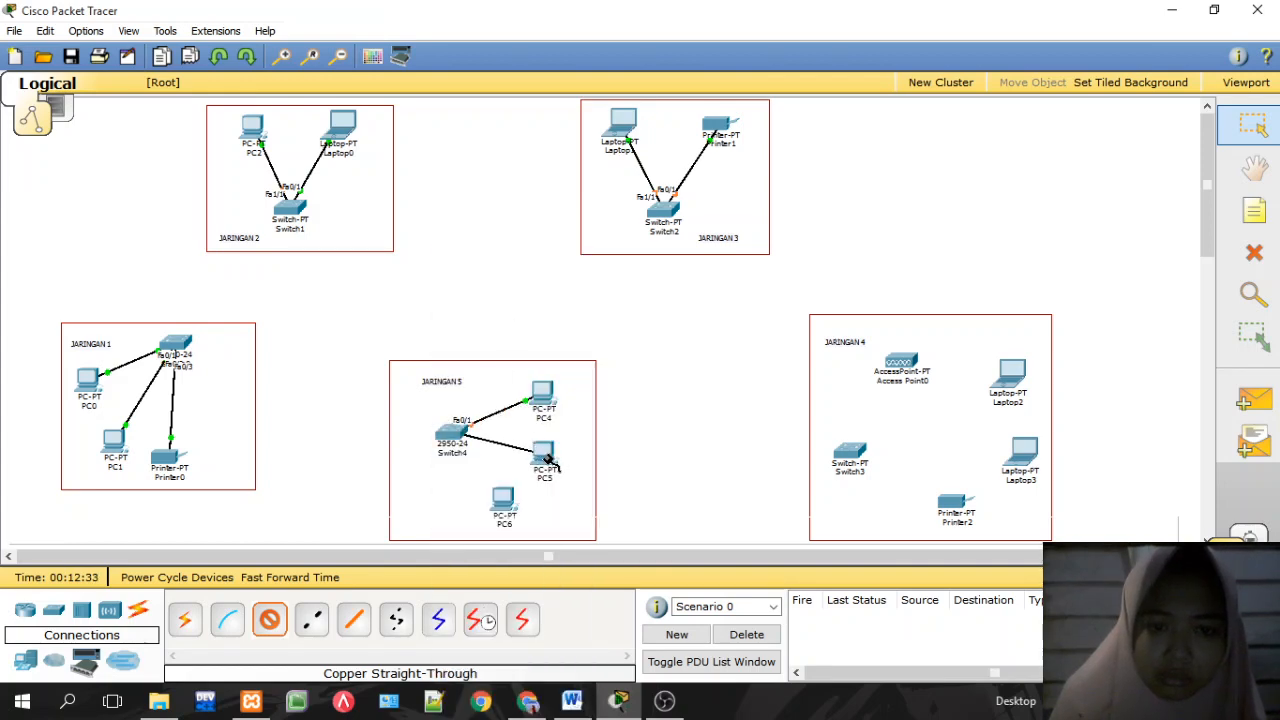
left_click(548, 460)
left_click(590, 473)
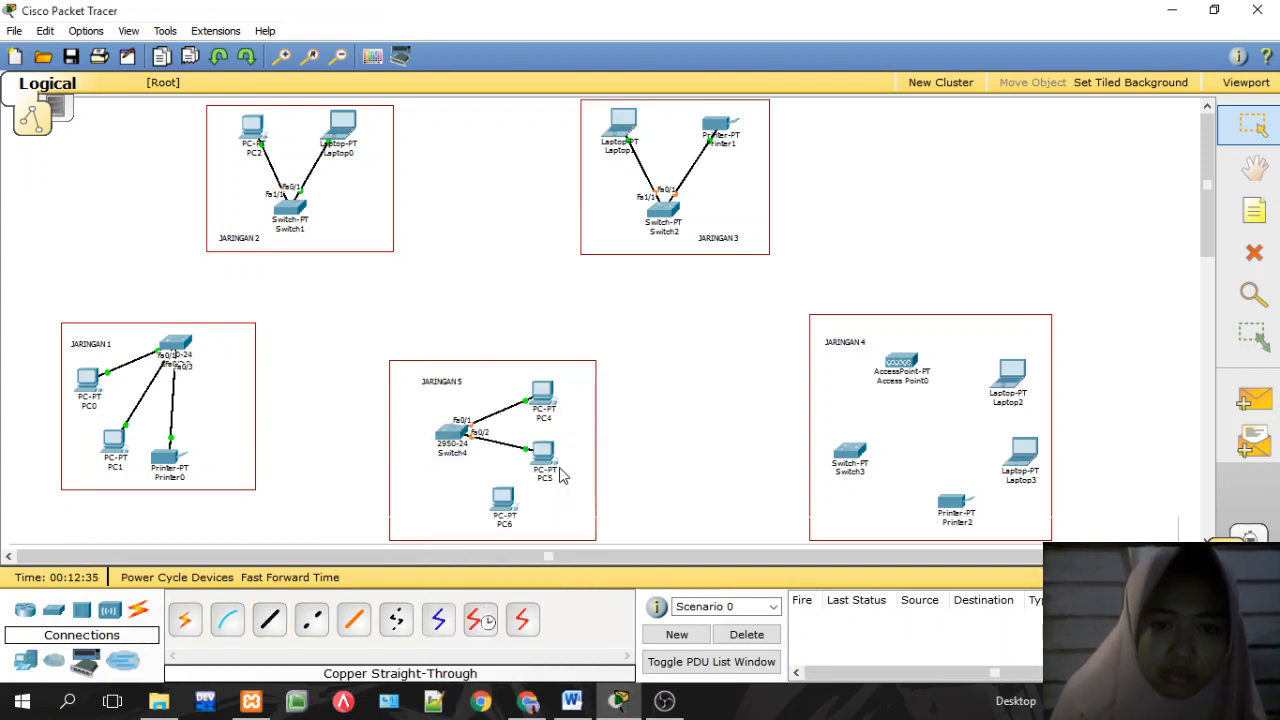
Step: Connect PC6 to Switch4's FastEthernet0/3 port with a straight-through cable
left_click(269, 620)
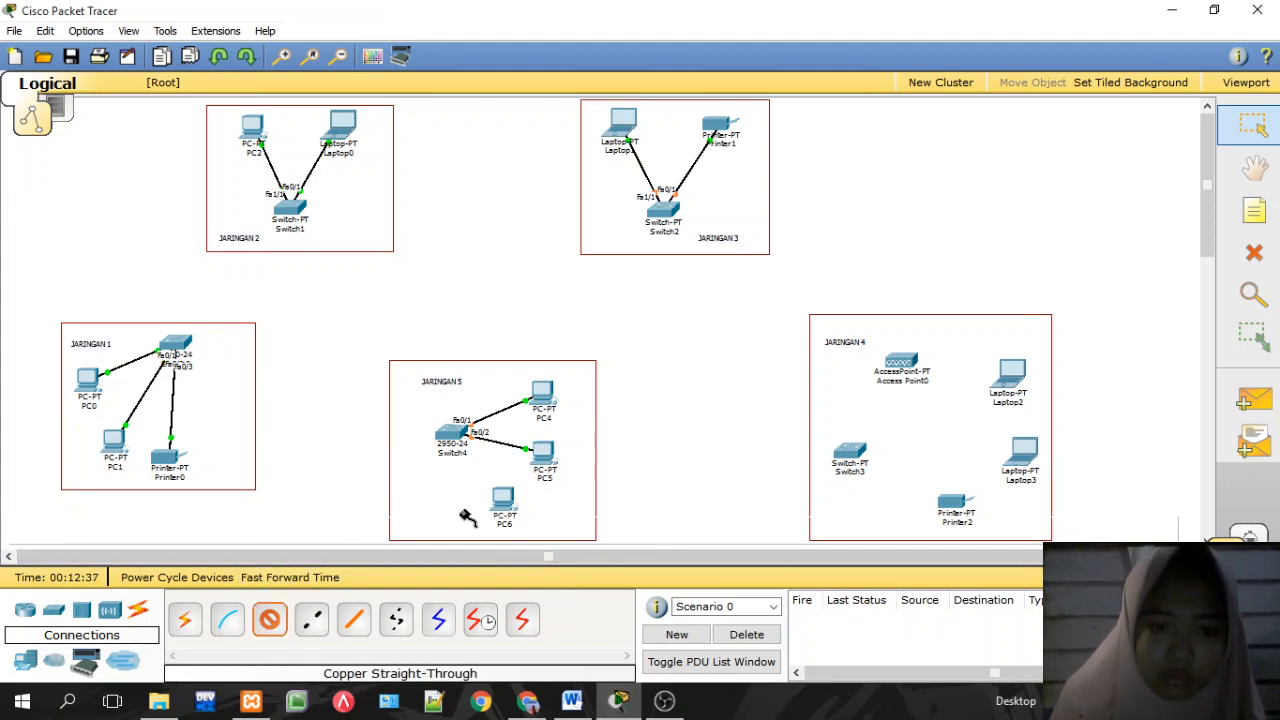
left_click(453, 430)
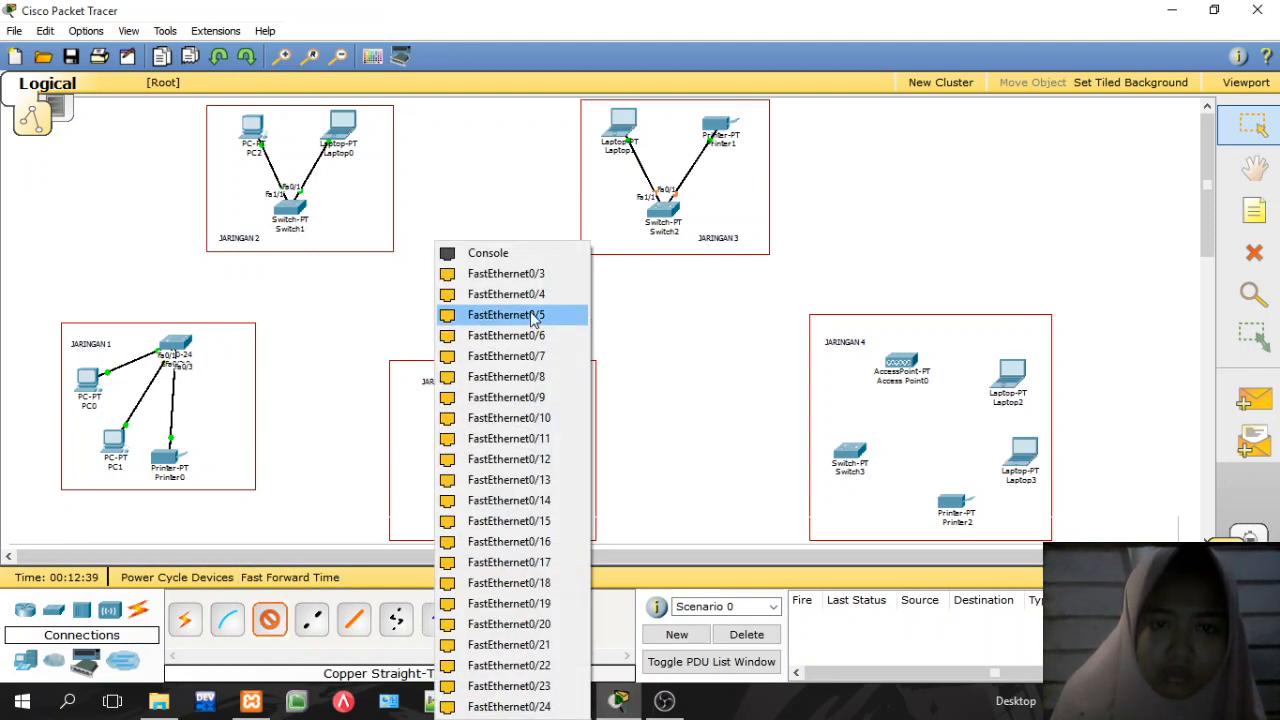
left_click(486, 271)
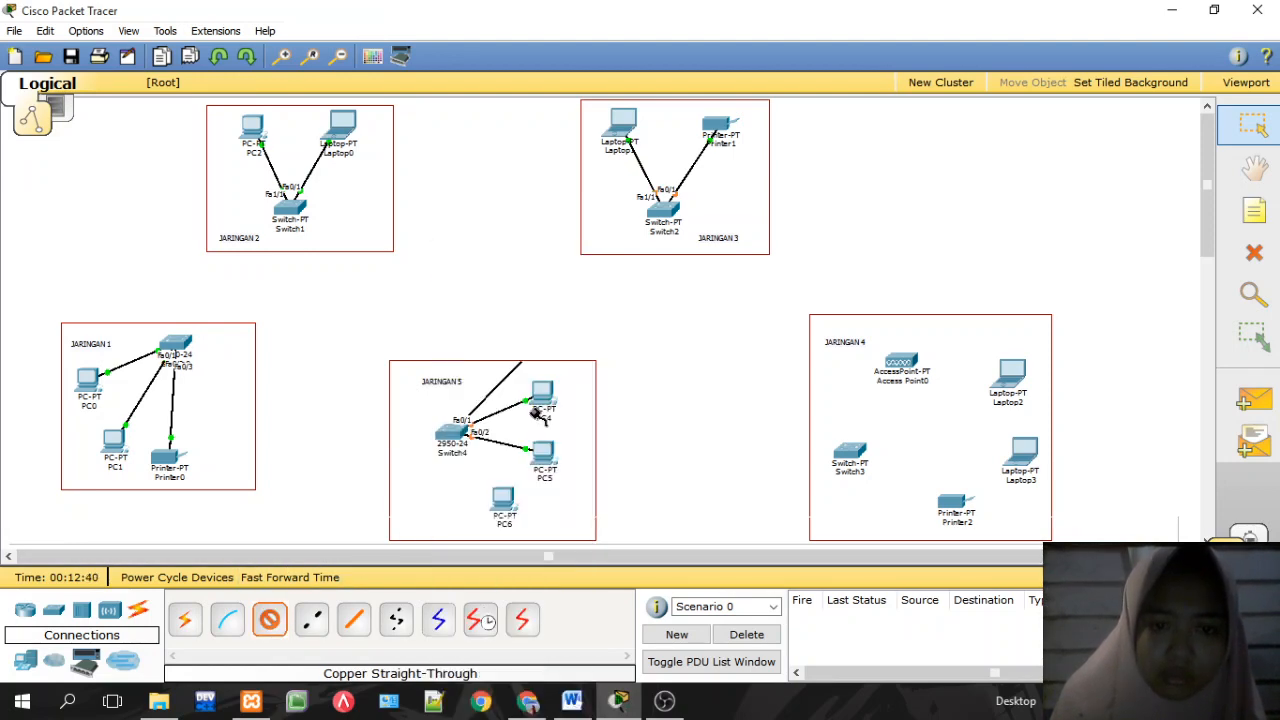
left_click(502, 497)
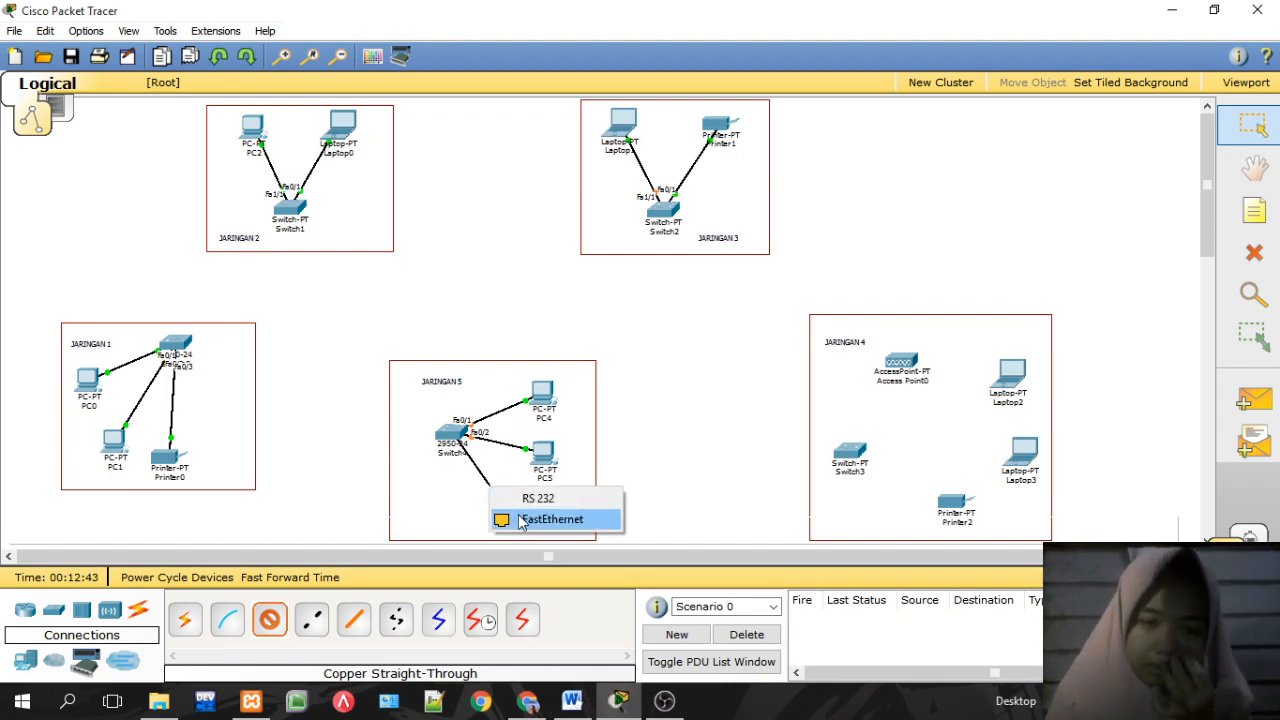
left_click(550, 519)
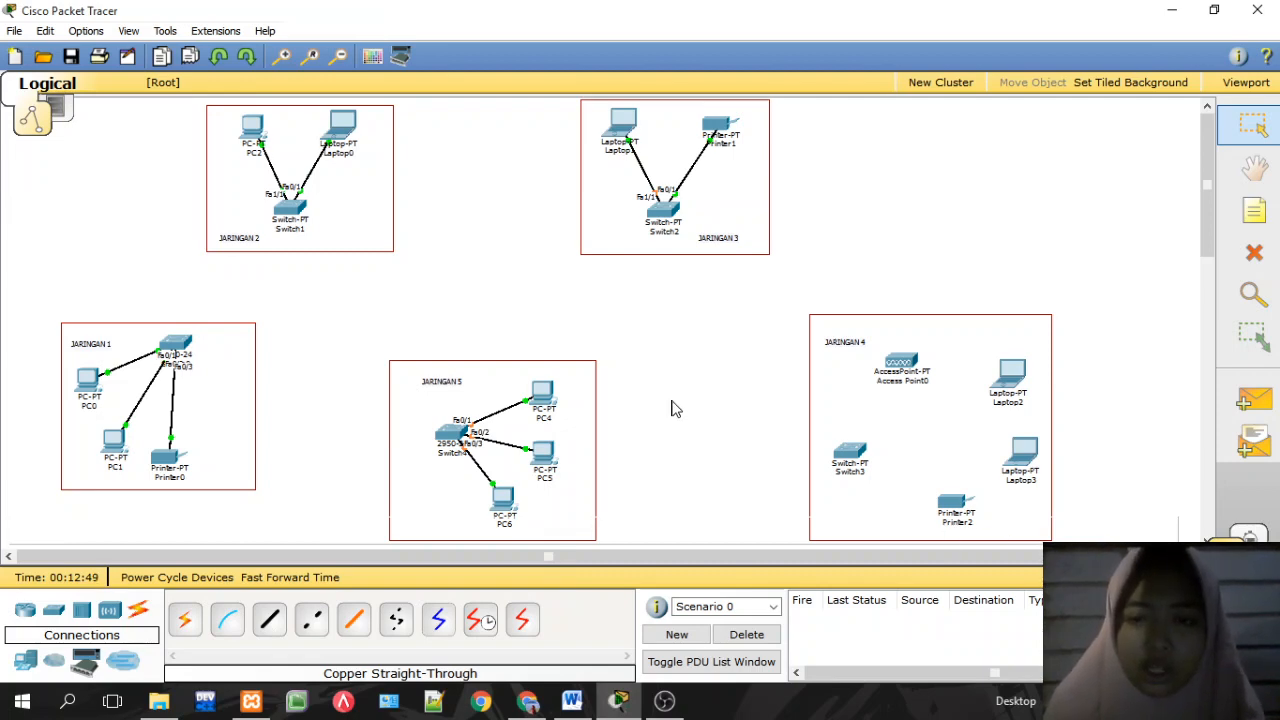
mouse_move(889, 370)
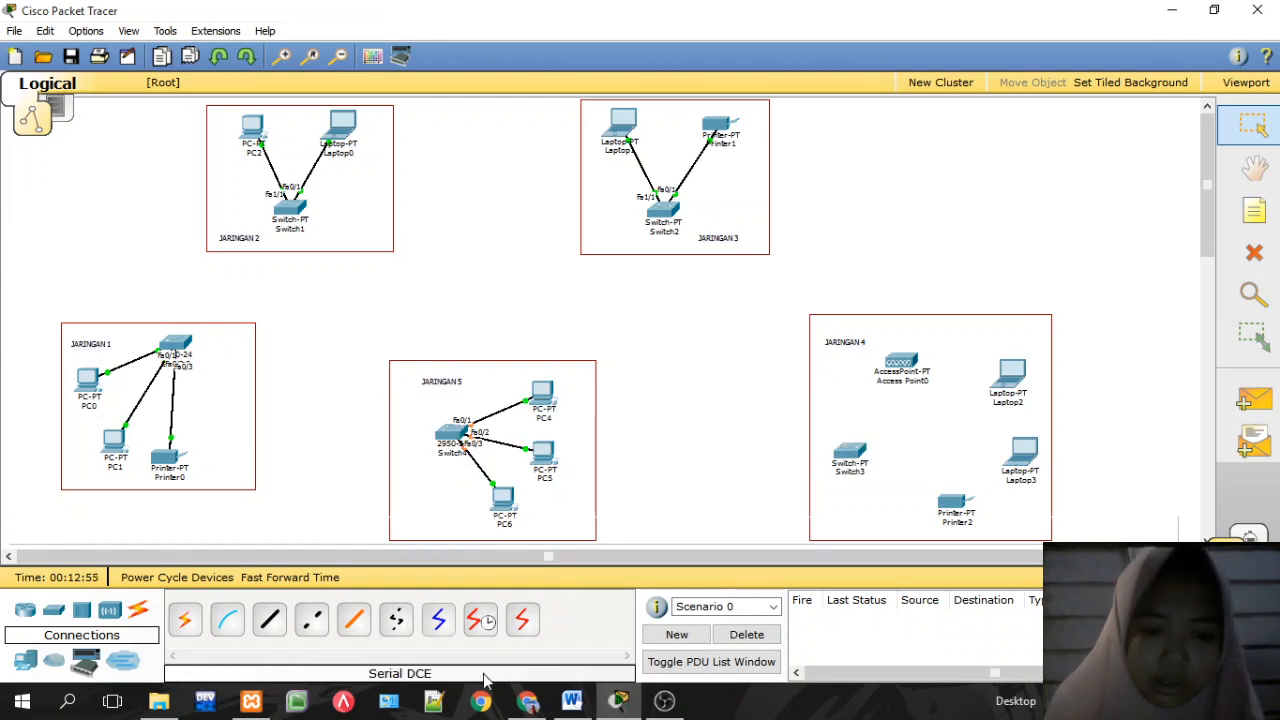
Step: After checking the reference PDF, cable Switch3 FastEthernet0/1 to Access Point0 Port 0, then open PC0
left_click(527, 701)
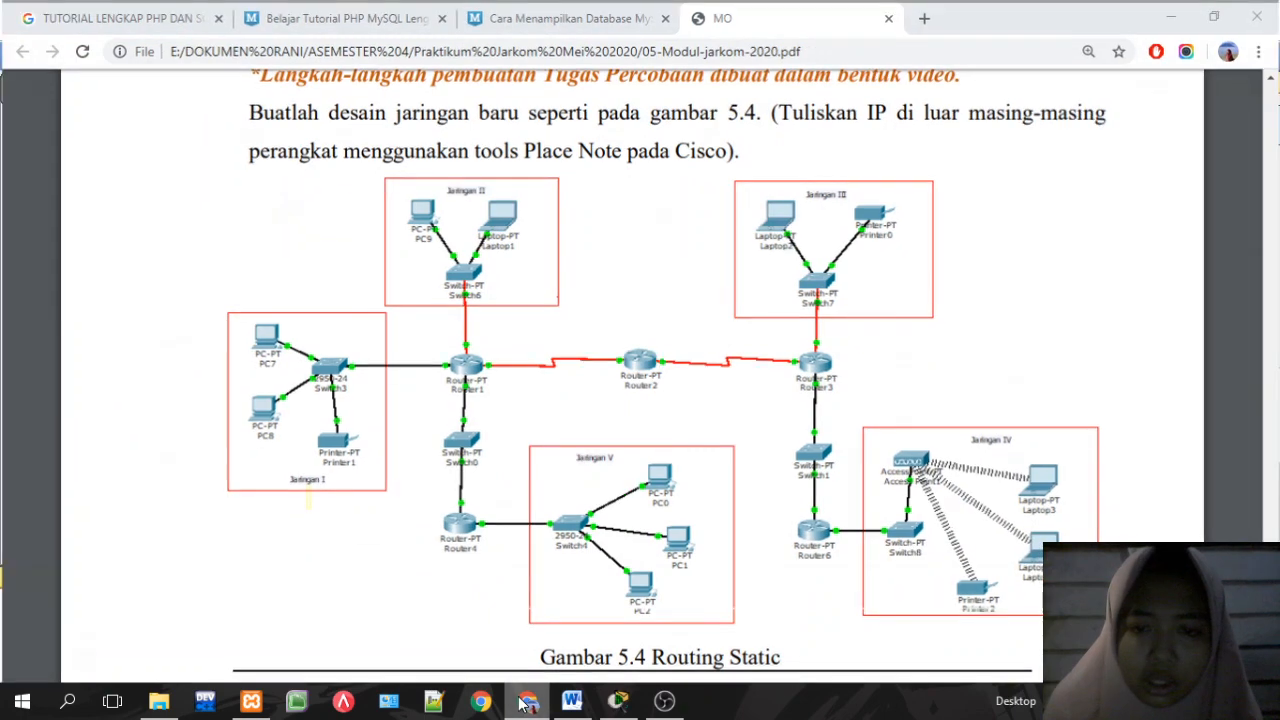
left_click(527, 701)
left_click(269, 620)
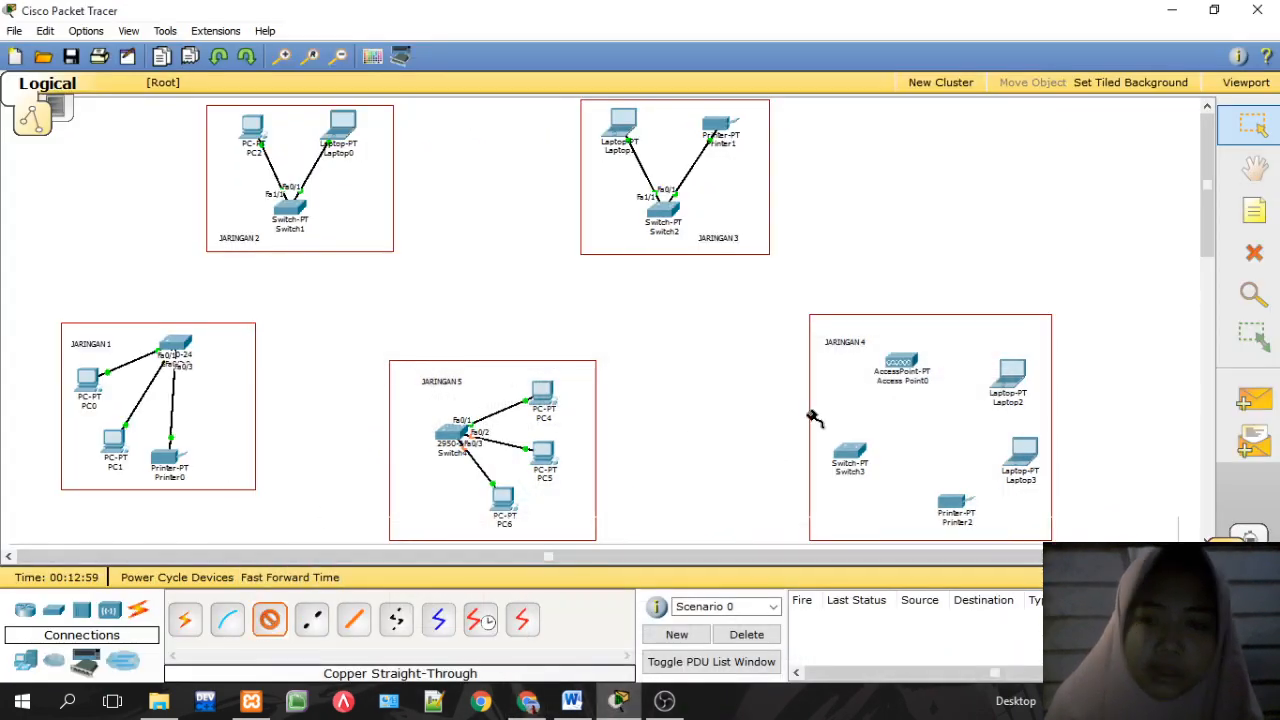
left_click(855, 455)
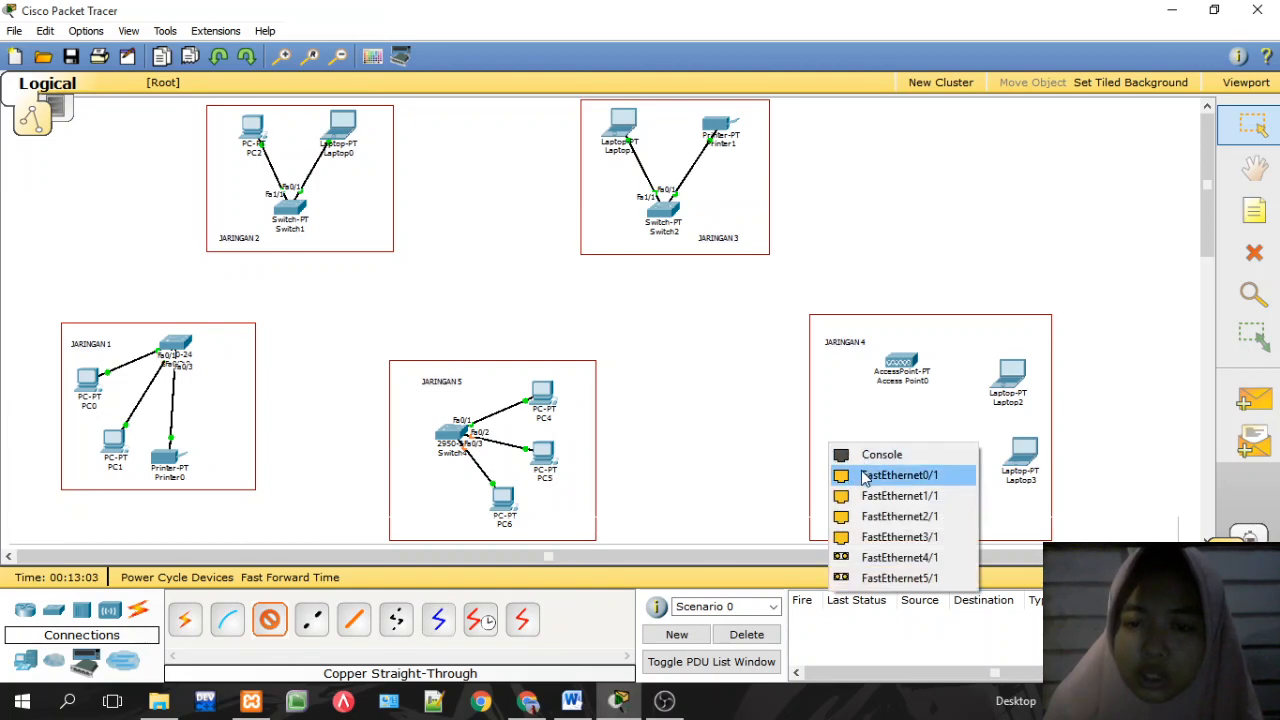
left_click(858, 472)
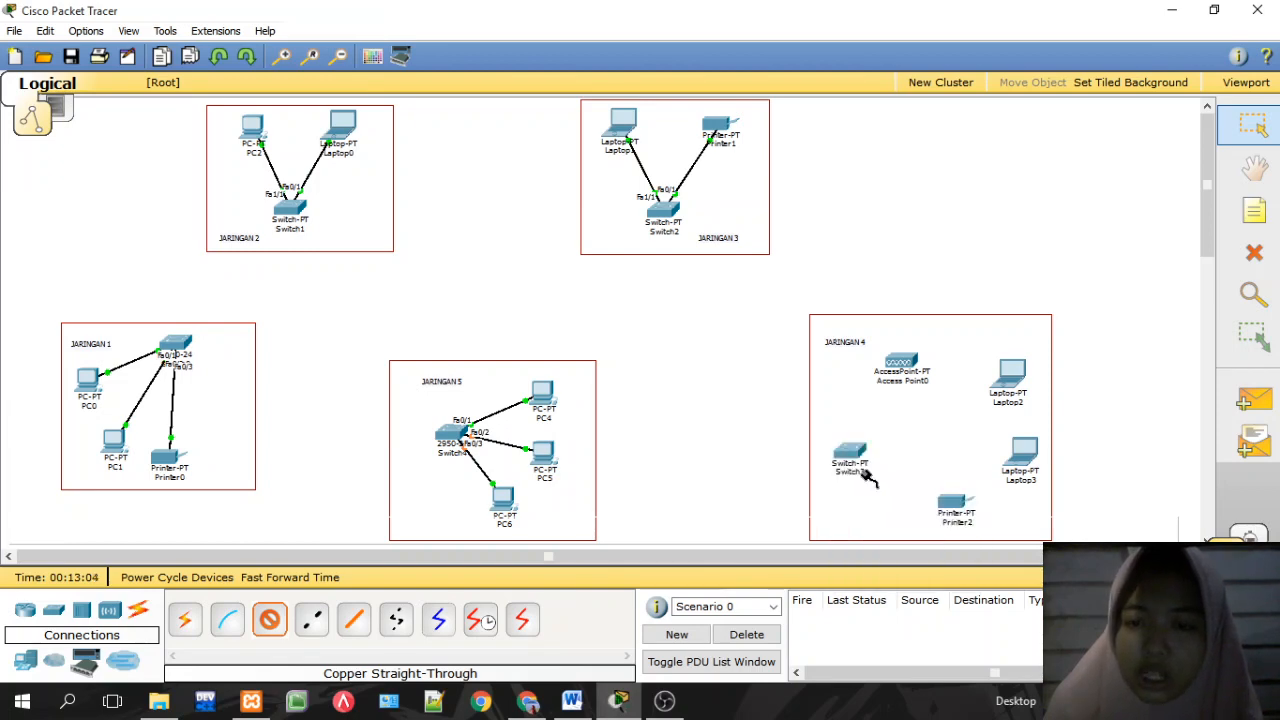
left_click(903, 365)
left_click(912, 365)
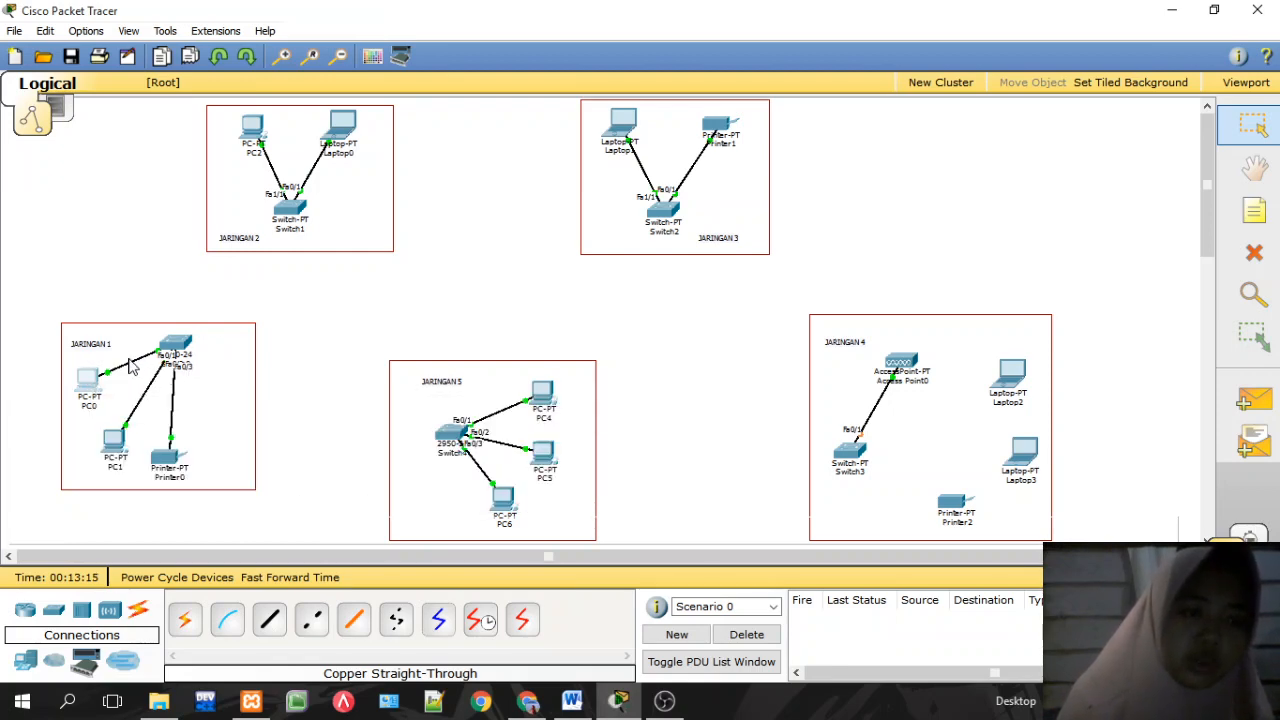
left_click(88, 388)
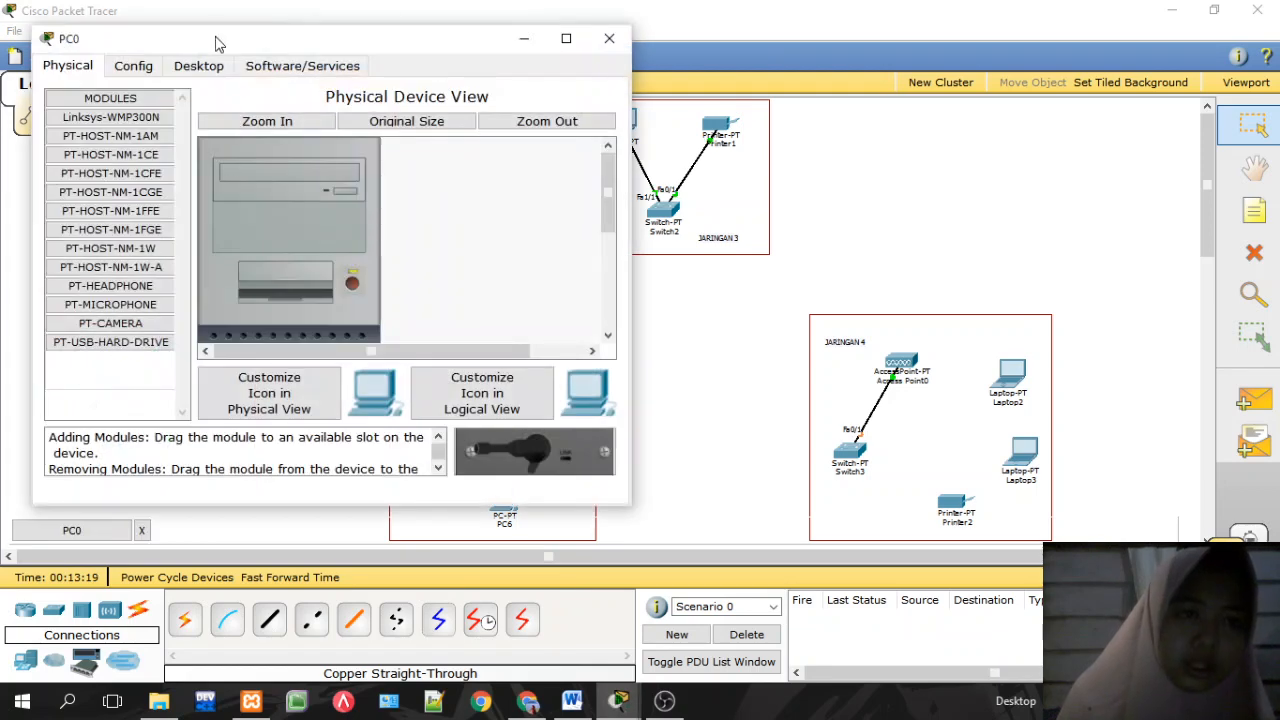
Step: Open PC0's IP Configuration and review the addressing in the reference PDF
left_click(200, 66)
left_click(132, 163)
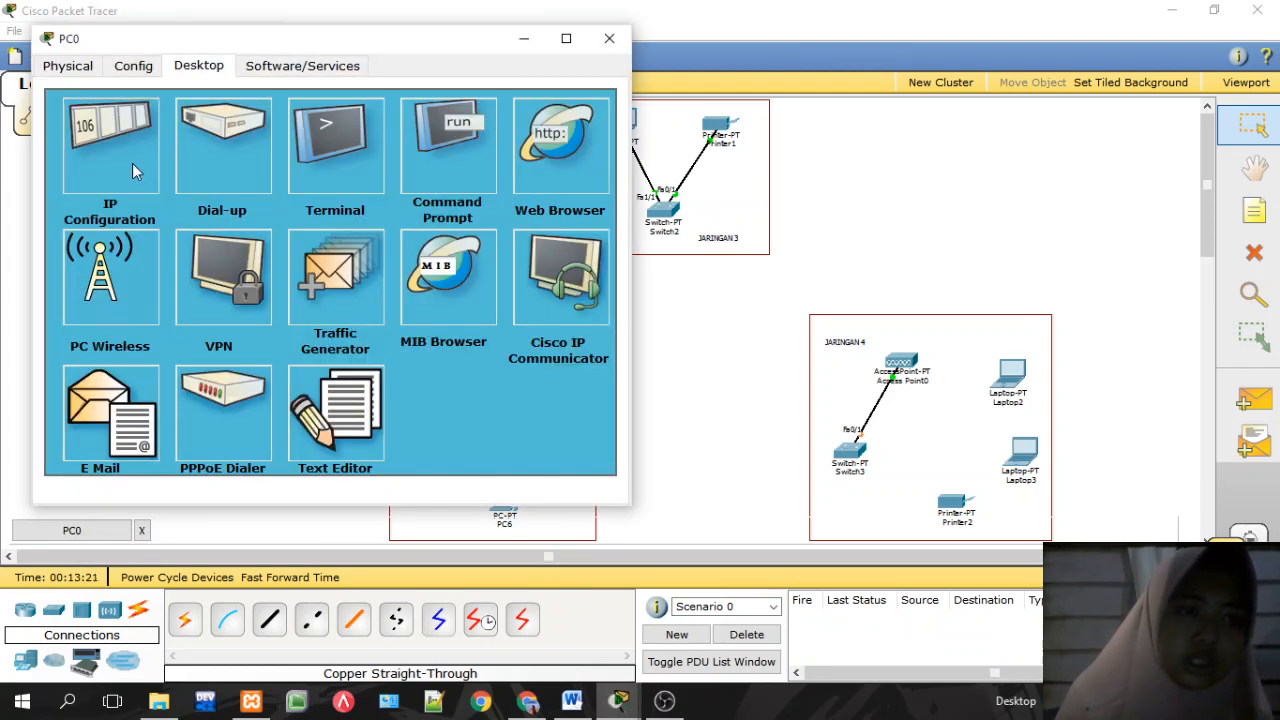
left_click(242, 238)
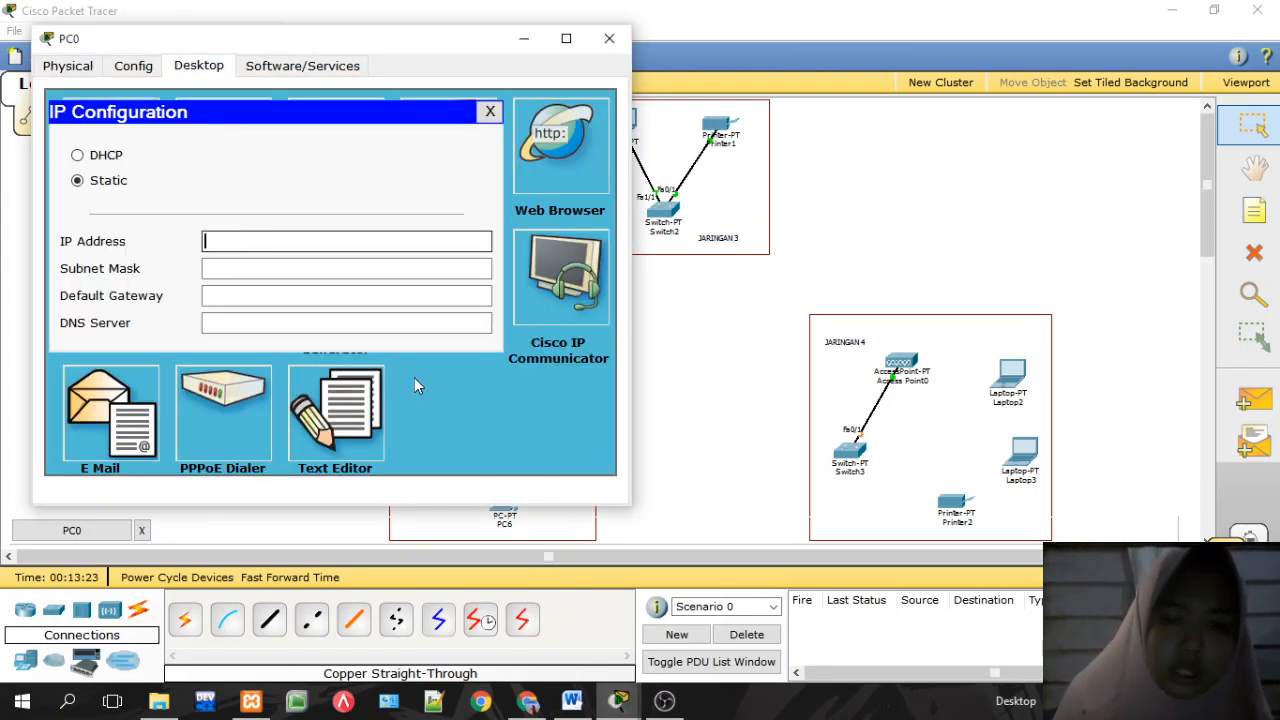
left_click(528, 701)
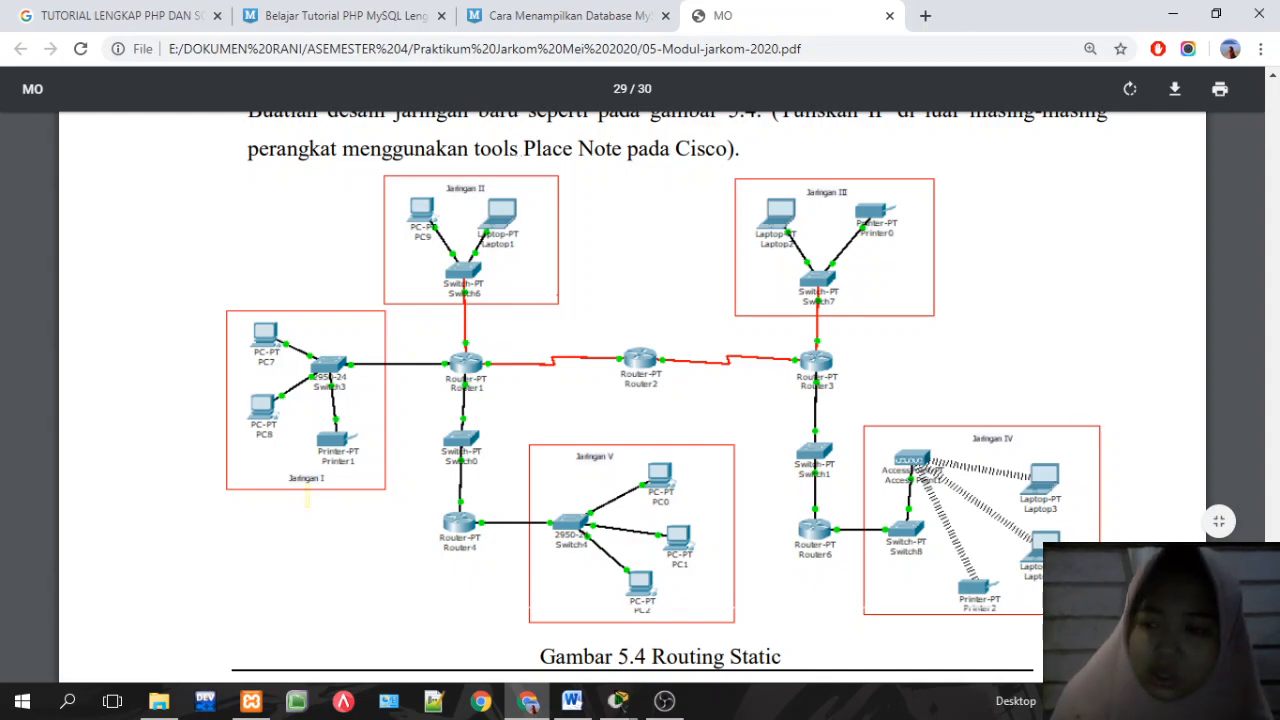
scroll(640, 400, "down", 5)
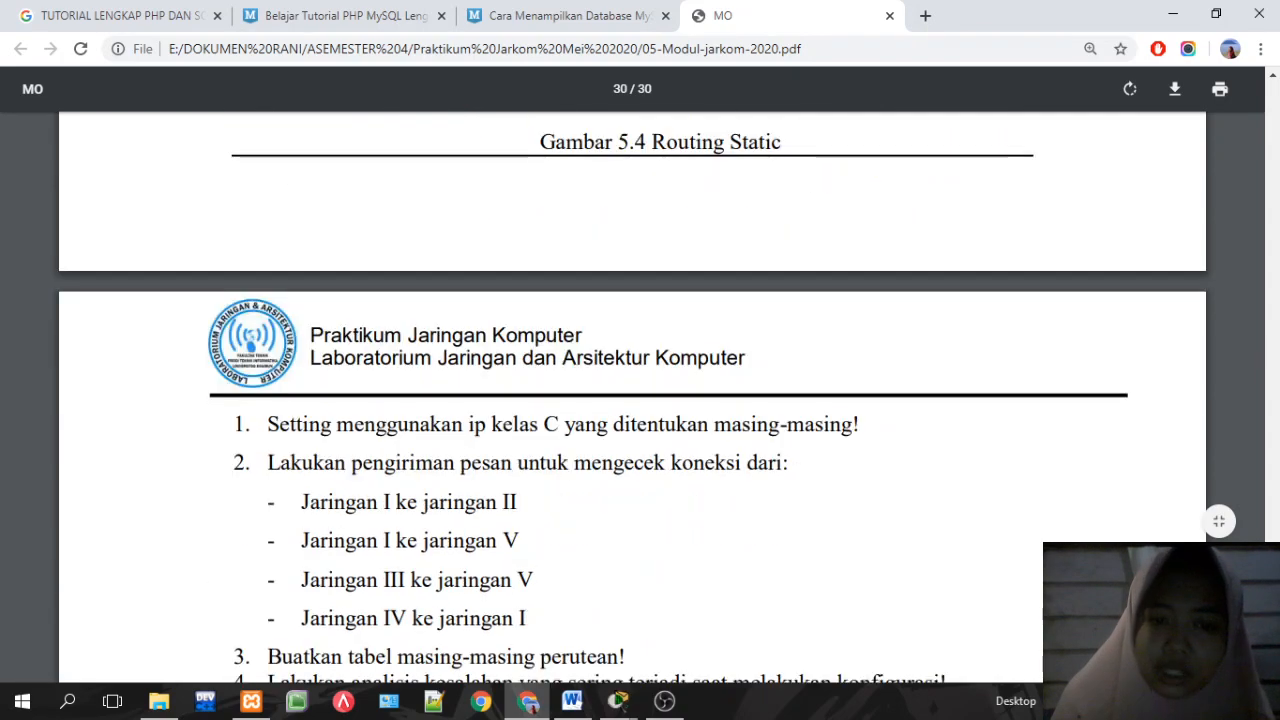
scroll(640, 400, "up", 5)
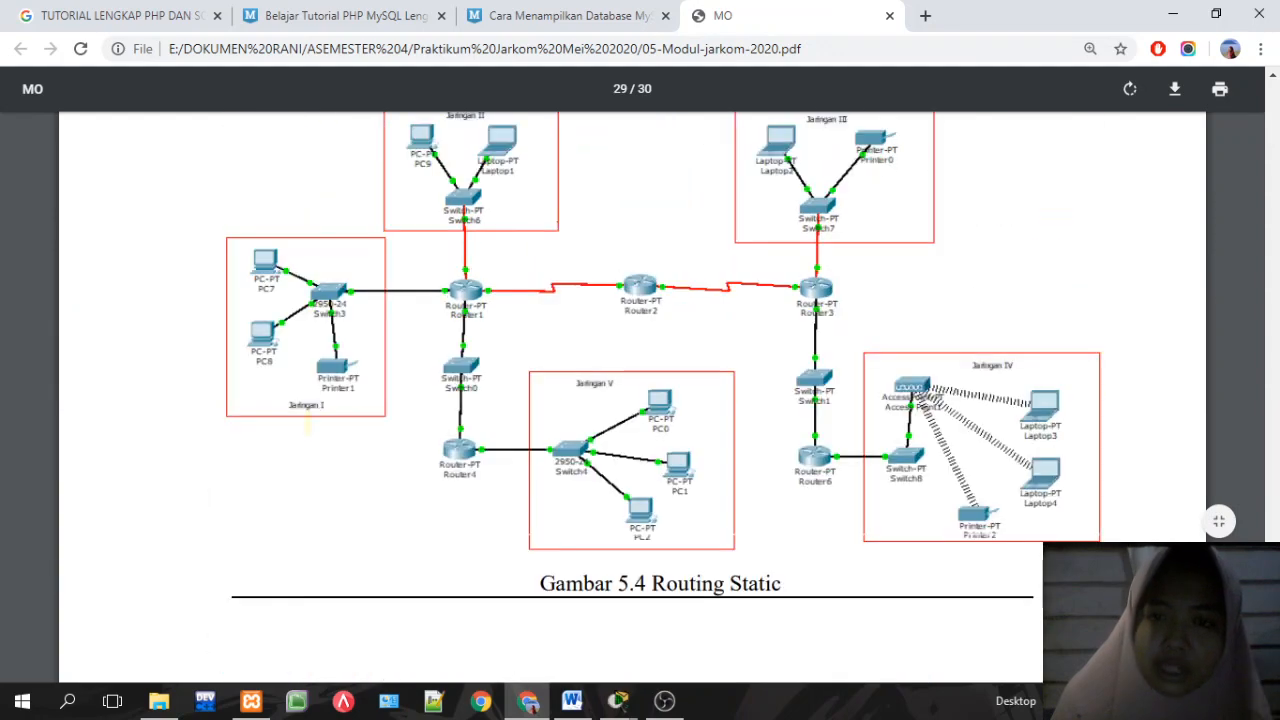
scroll(640, 400, "up", 3)
scroll(640, 400, "down", 2)
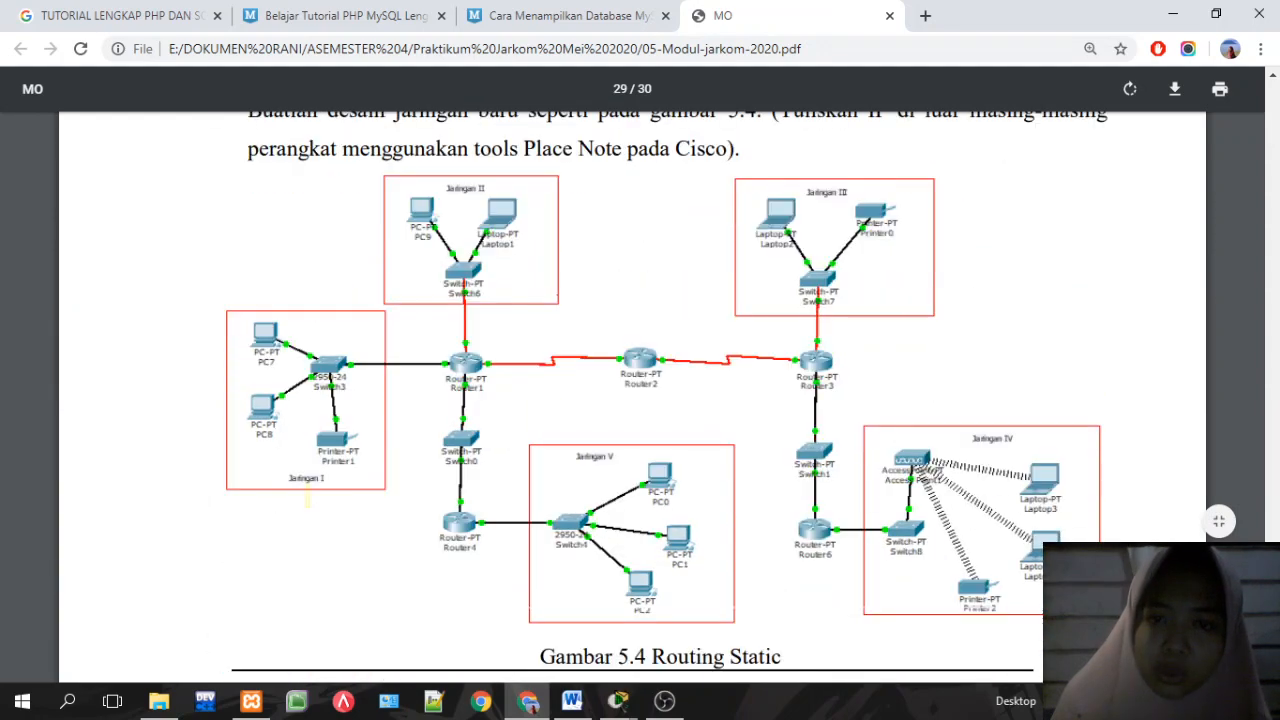
left_click(537, 704)
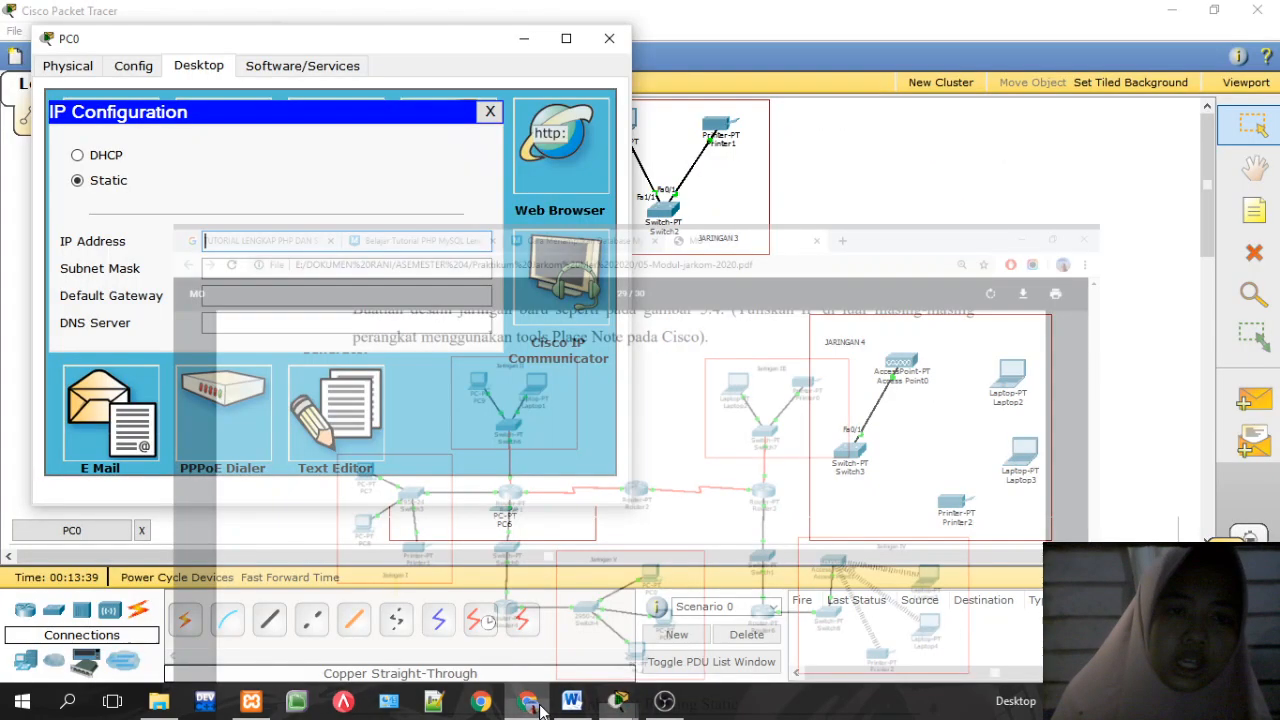
Step: Enter IP 192.168.10.2, mask 255.255.255.0 and gateway 192.168.10.1 on PC0, then close it
type("1")
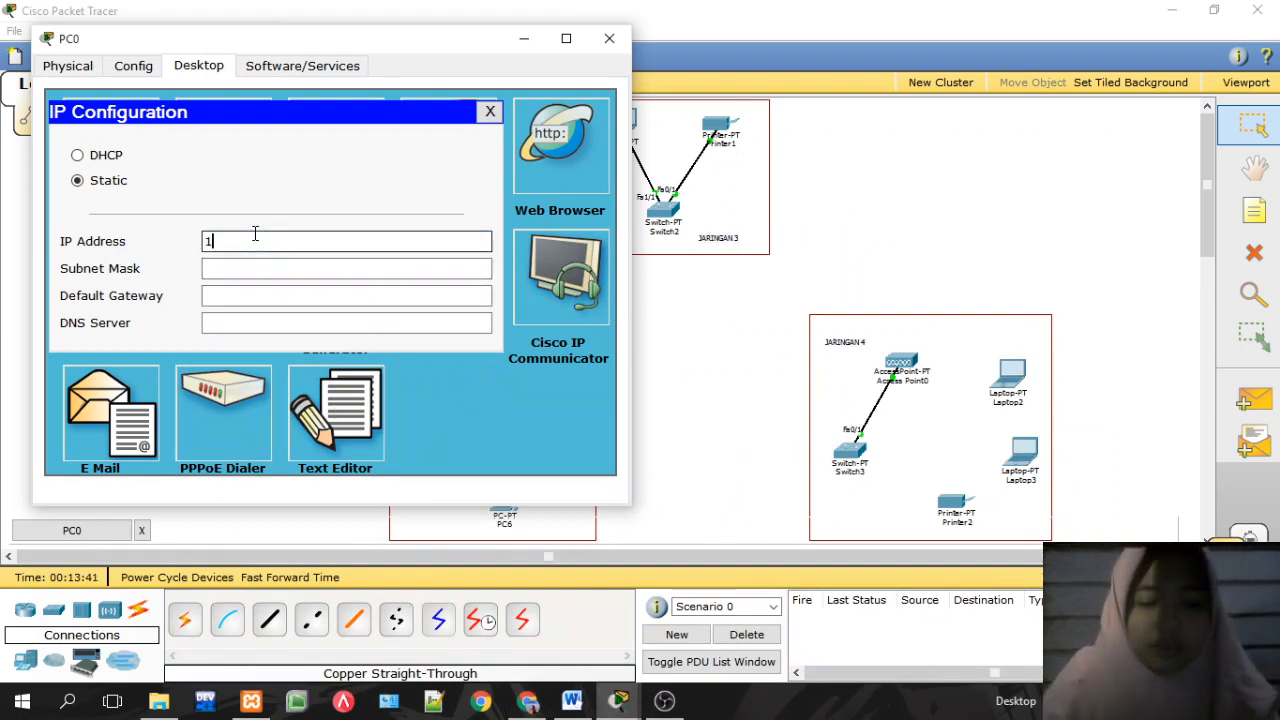
type("92.")
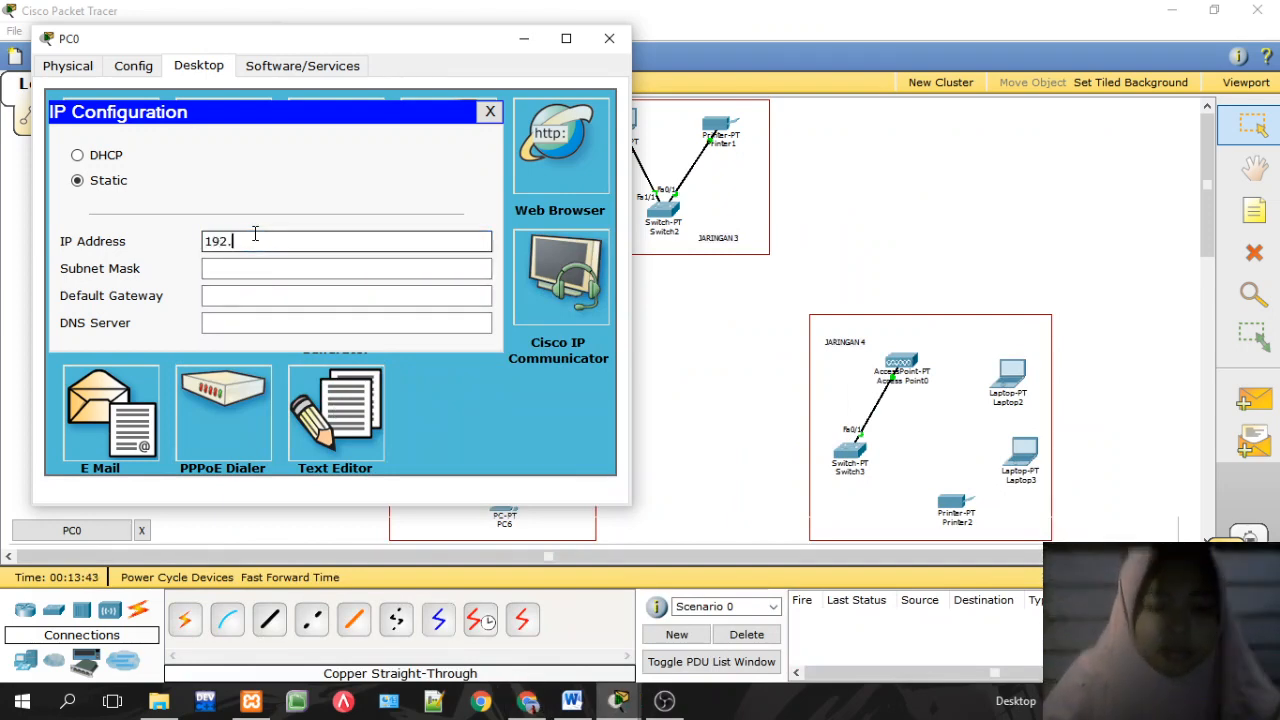
type("168.")
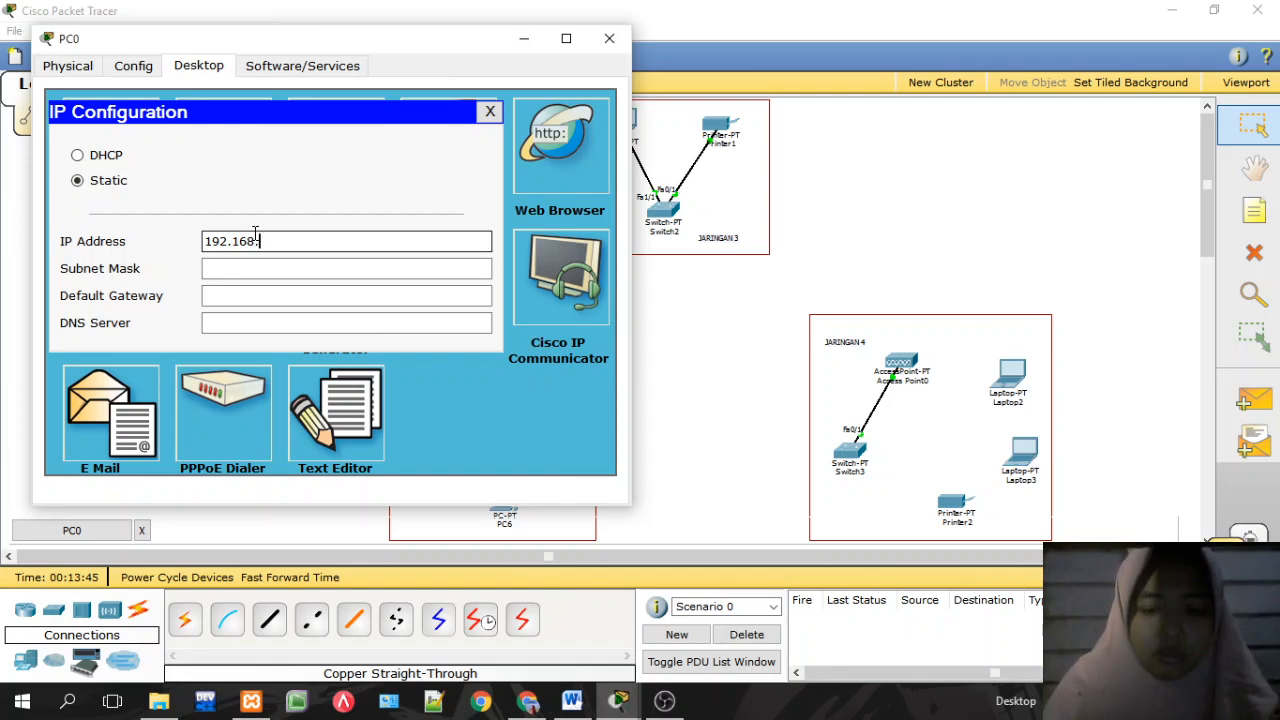
type("10.2")
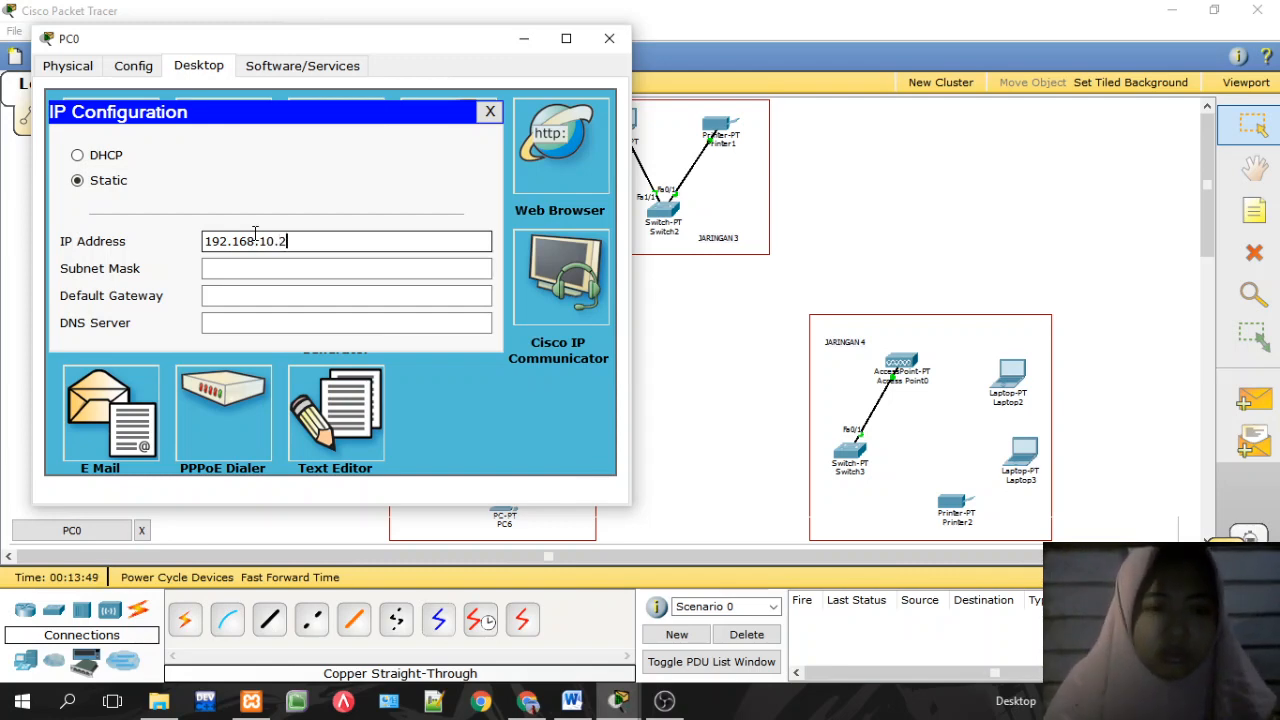
left_click(292, 267)
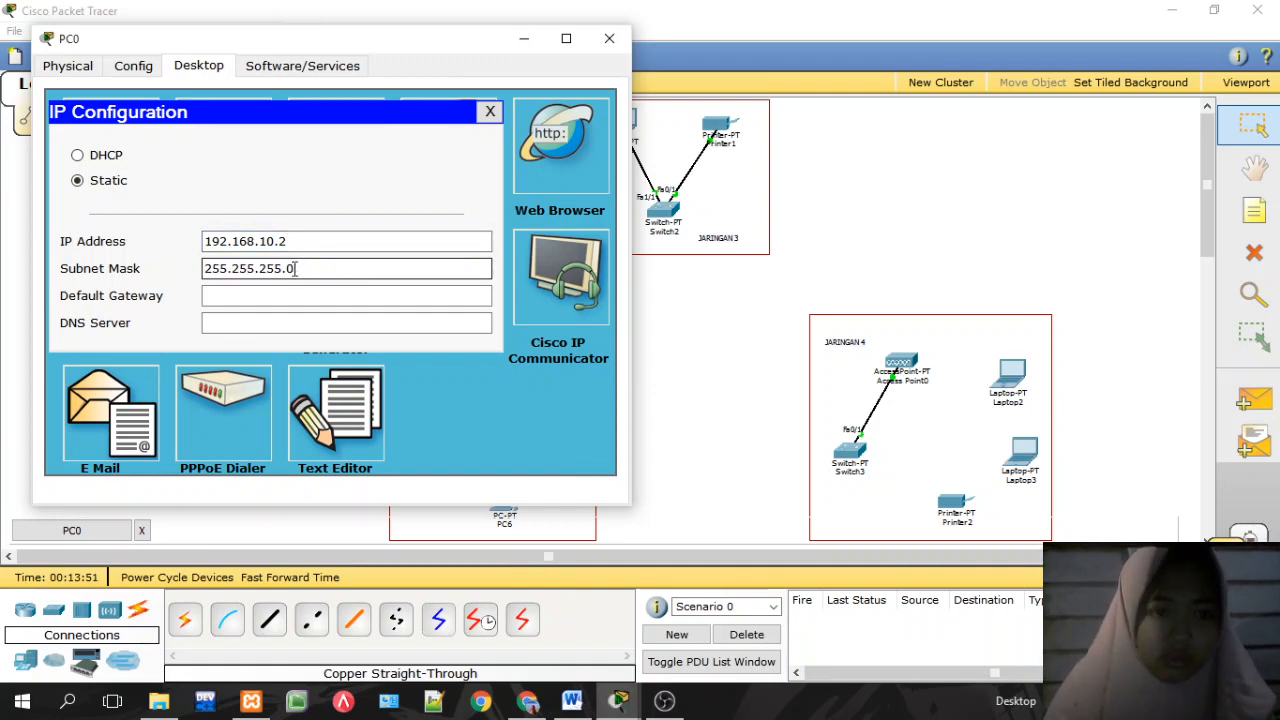
left_click(293, 294)
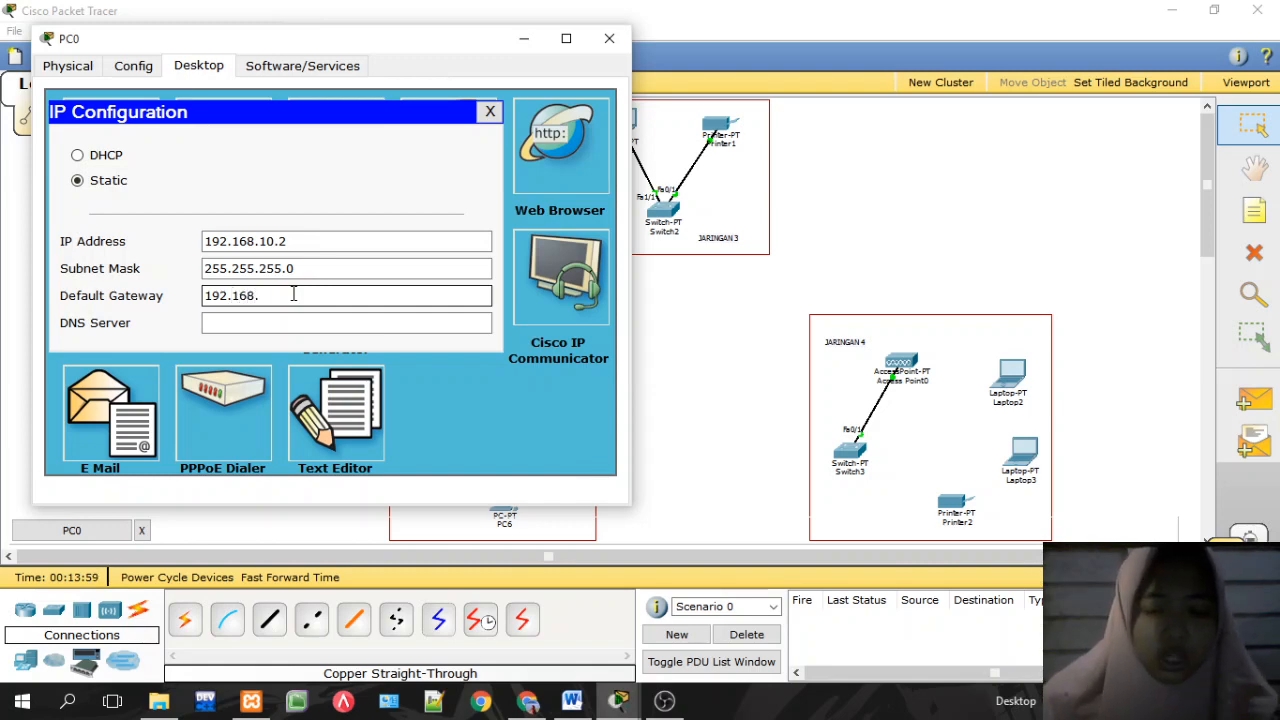
type("192.168.10.1")
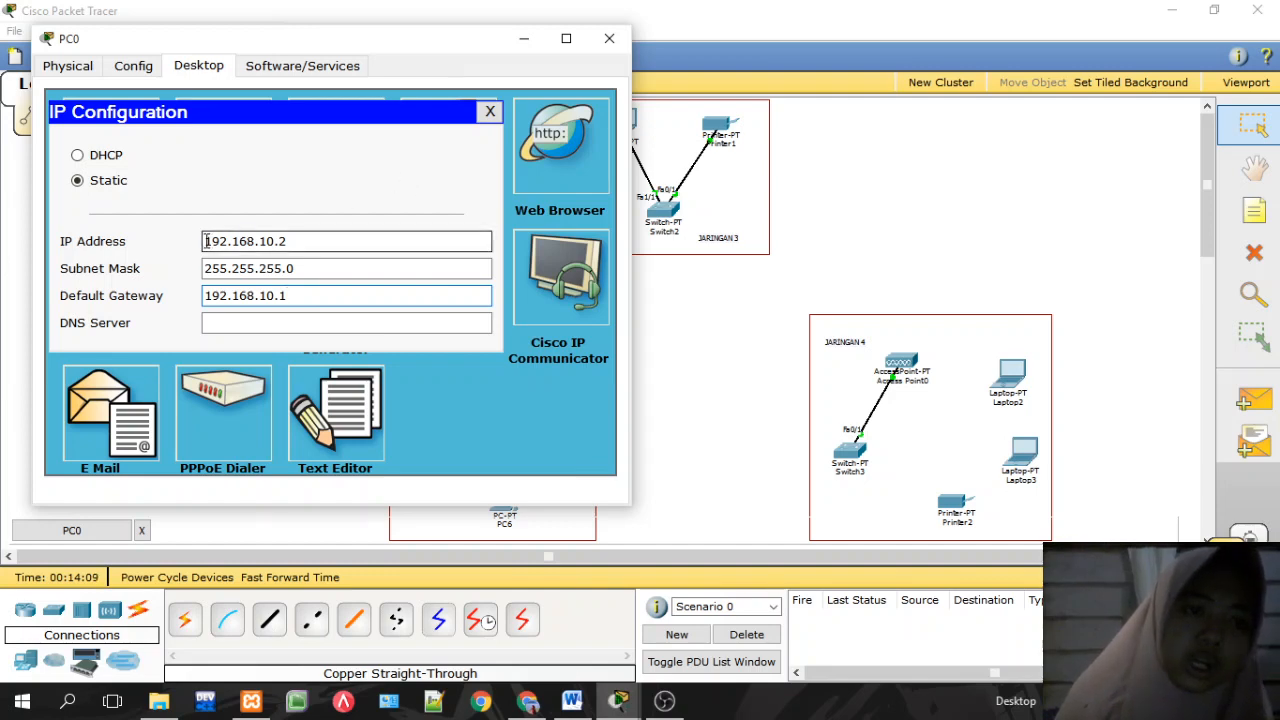
left_click_drag(206, 241, 280, 242)
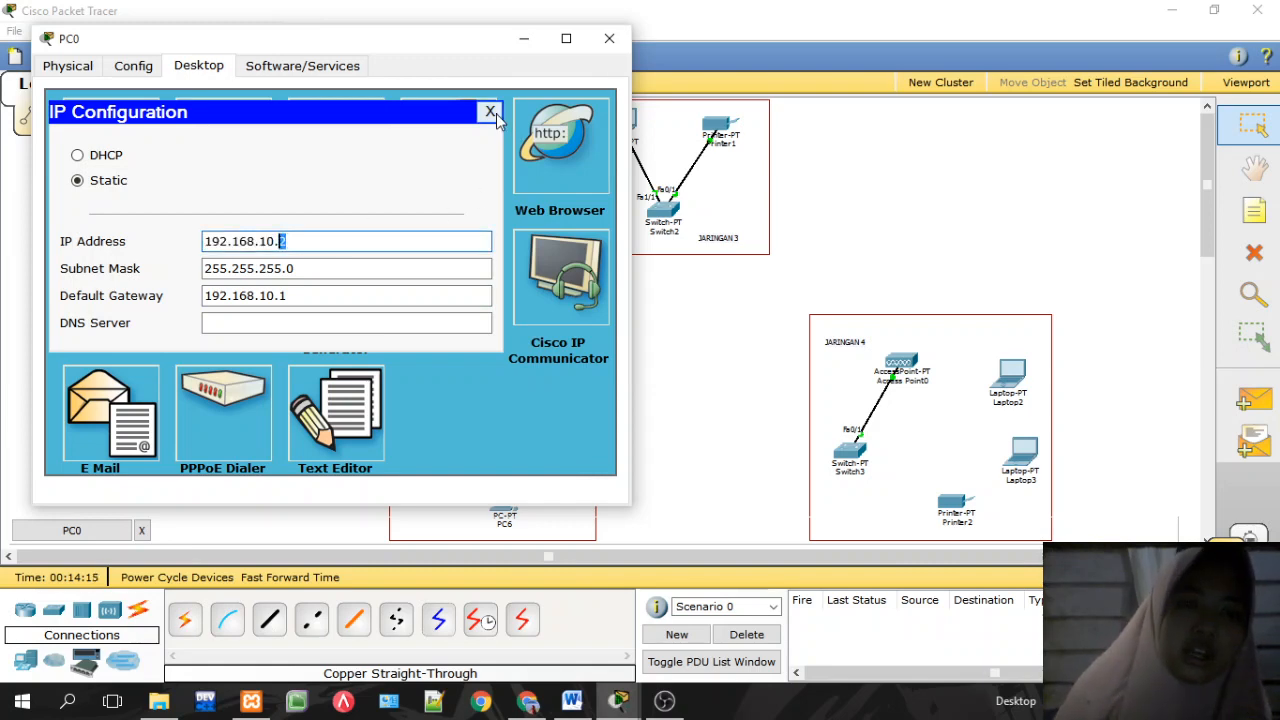
left_click(492, 114)
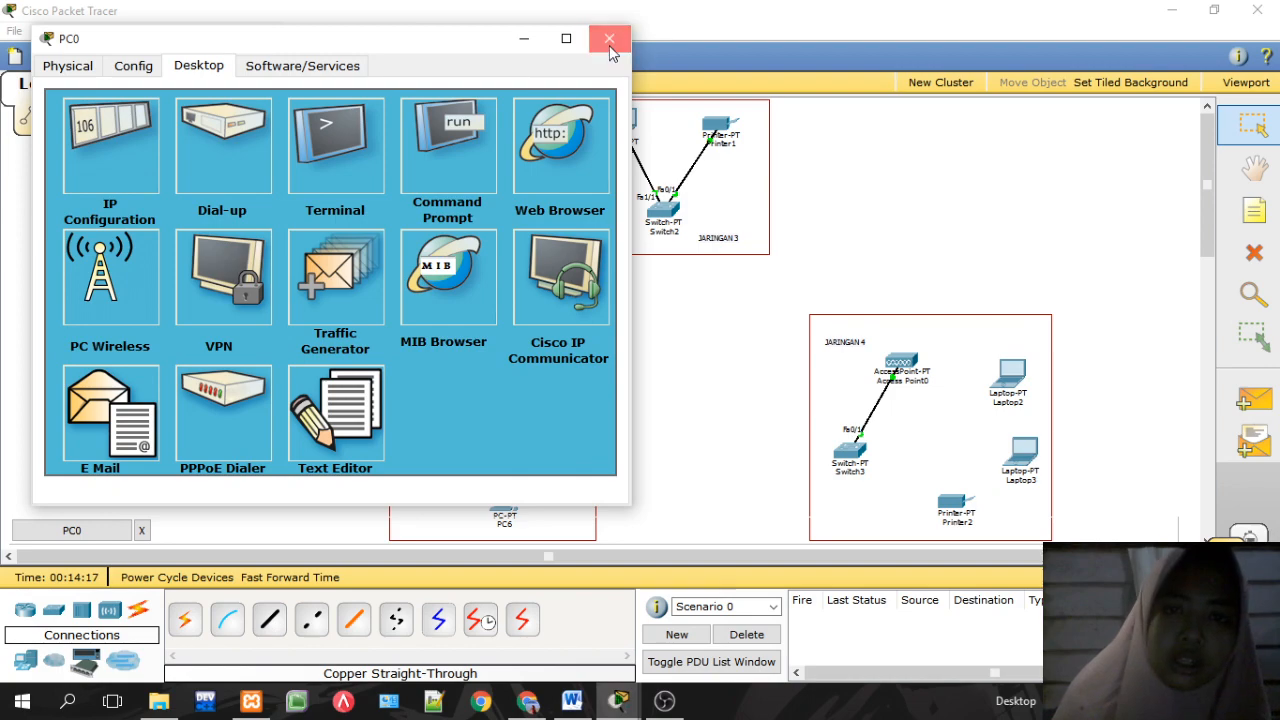
left_click(610, 40)
Step: Give PC1 IP 192.168.10.3, mask 255.255.255.0 and gateway 192.168.10.1, then close it
left_click(88, 373)
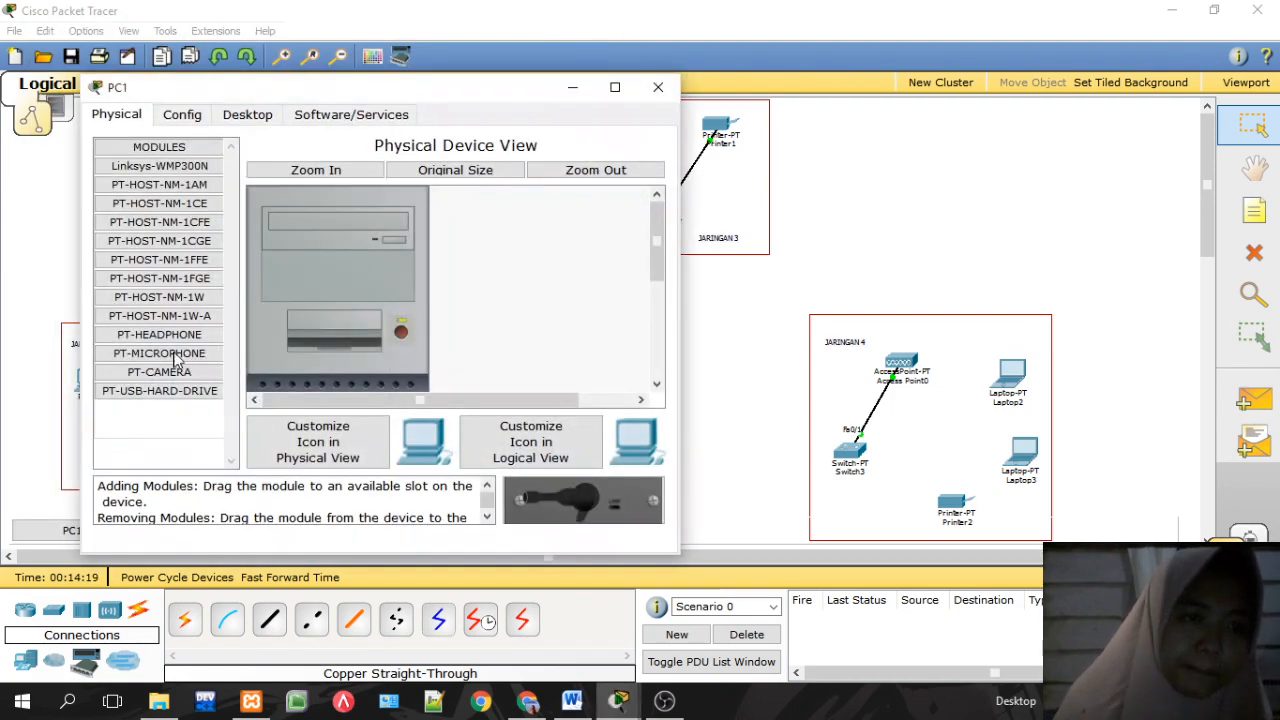
left_click(250, 112)
left_click(193, 183)
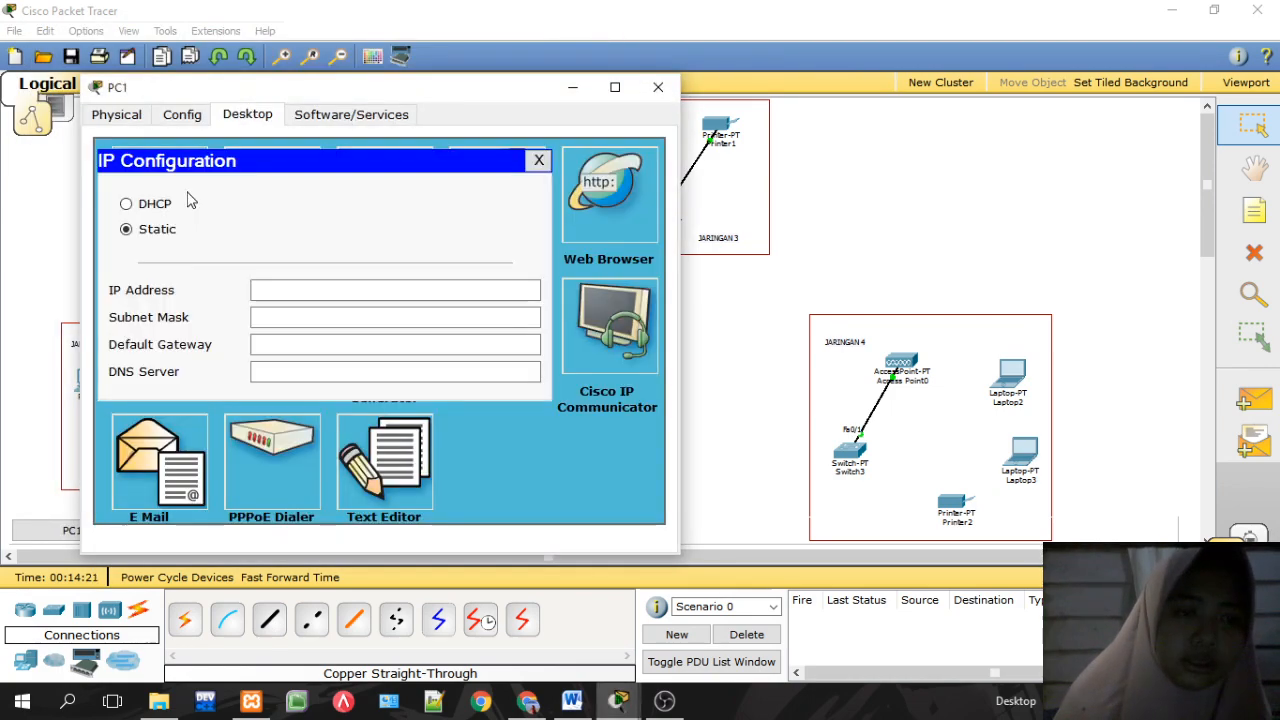
left_click(290, 287)
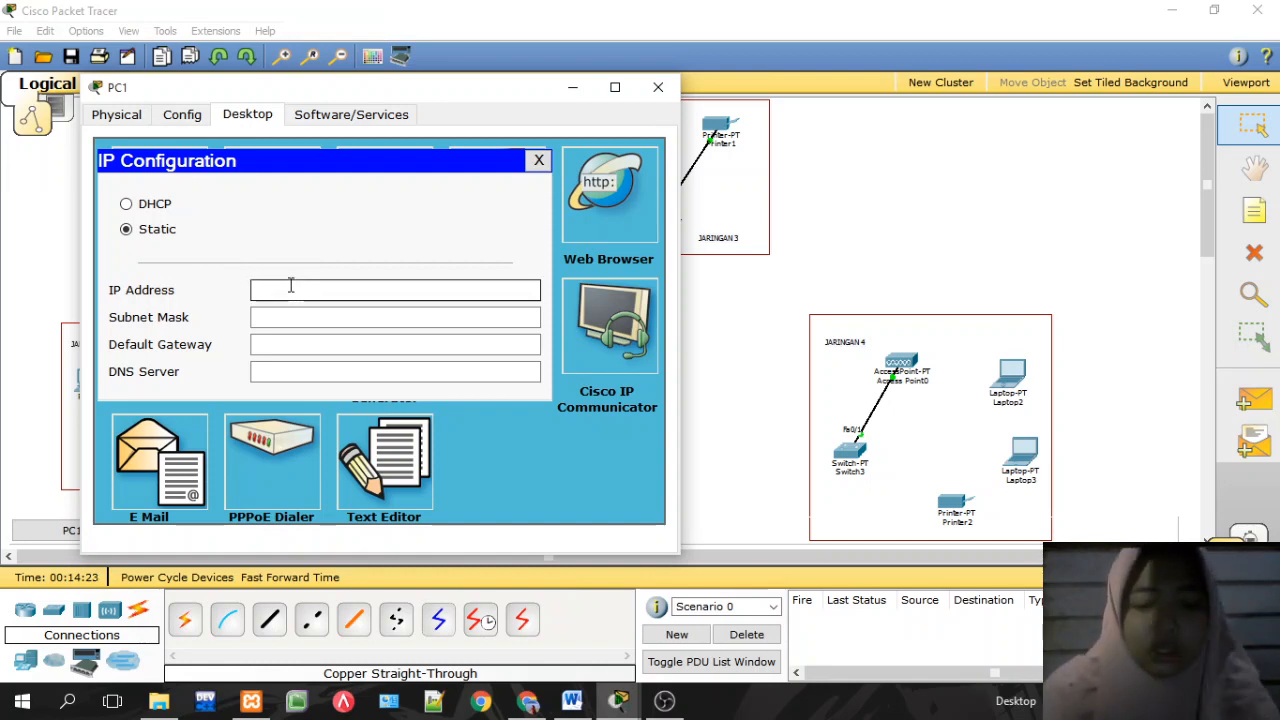
type("192.168")
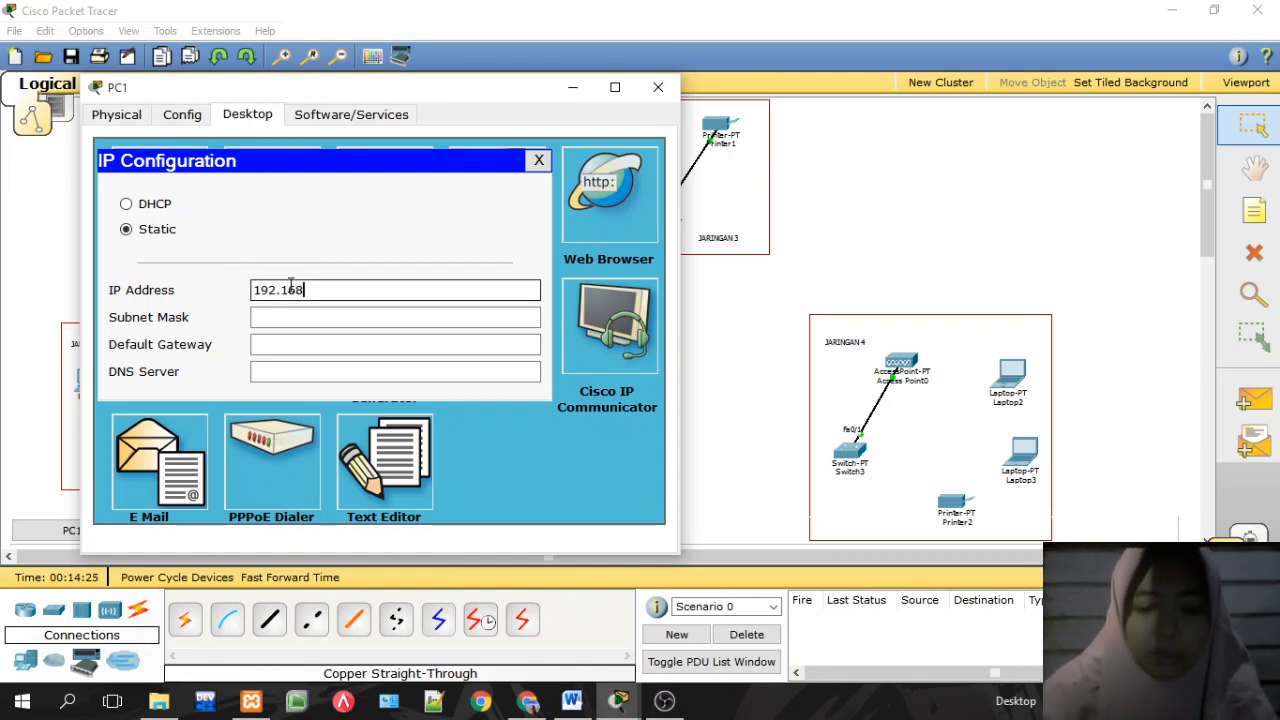
type(".10.3")
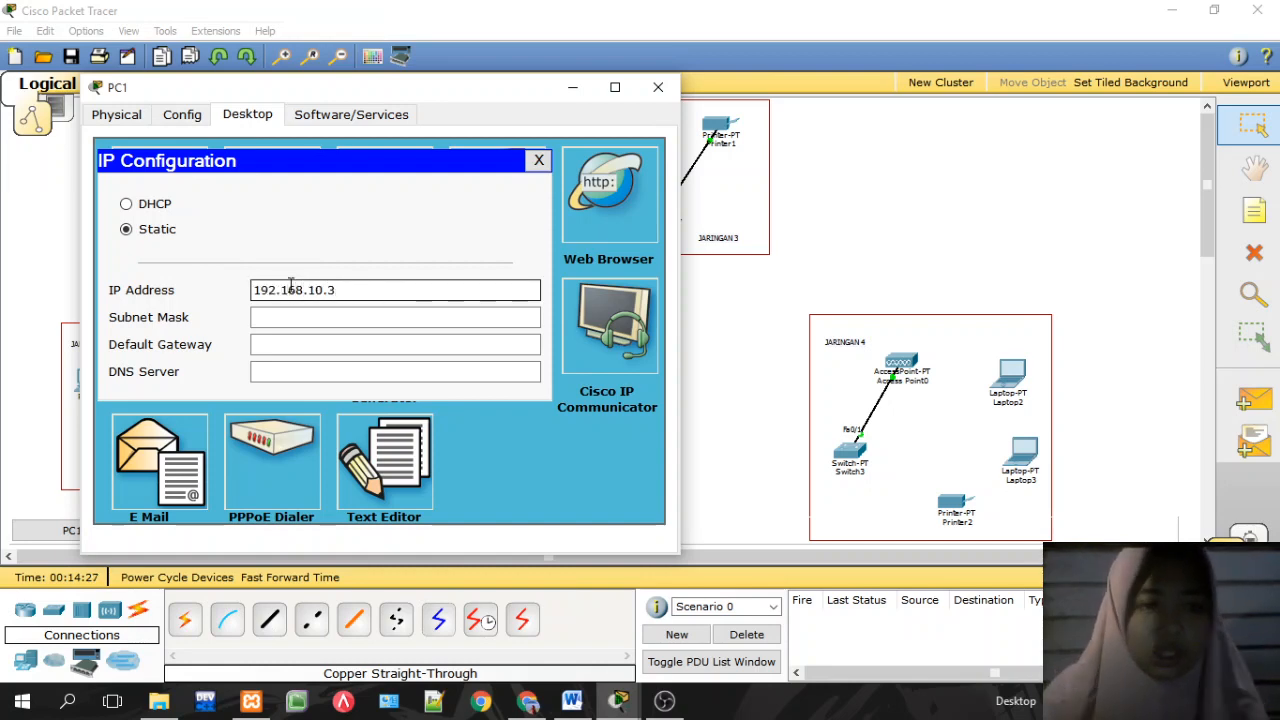
left_click(303, 314)
left_click(310, 342)
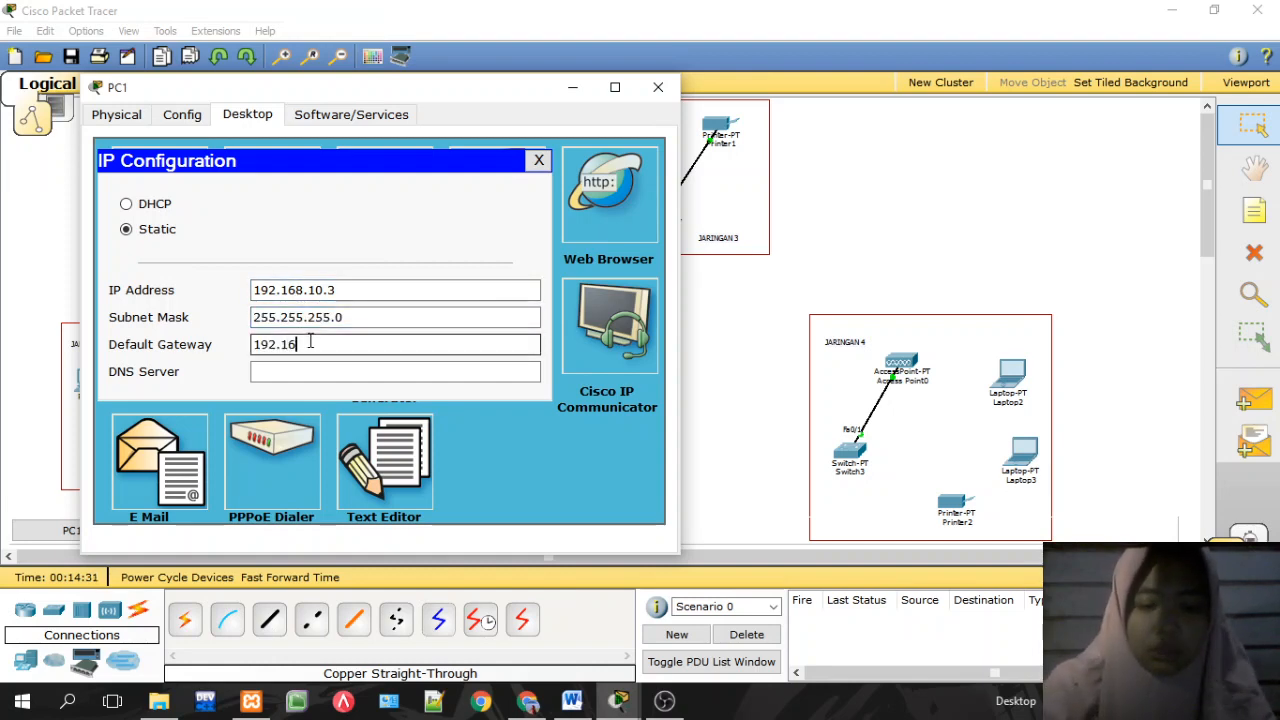
type("192.168.10.1")
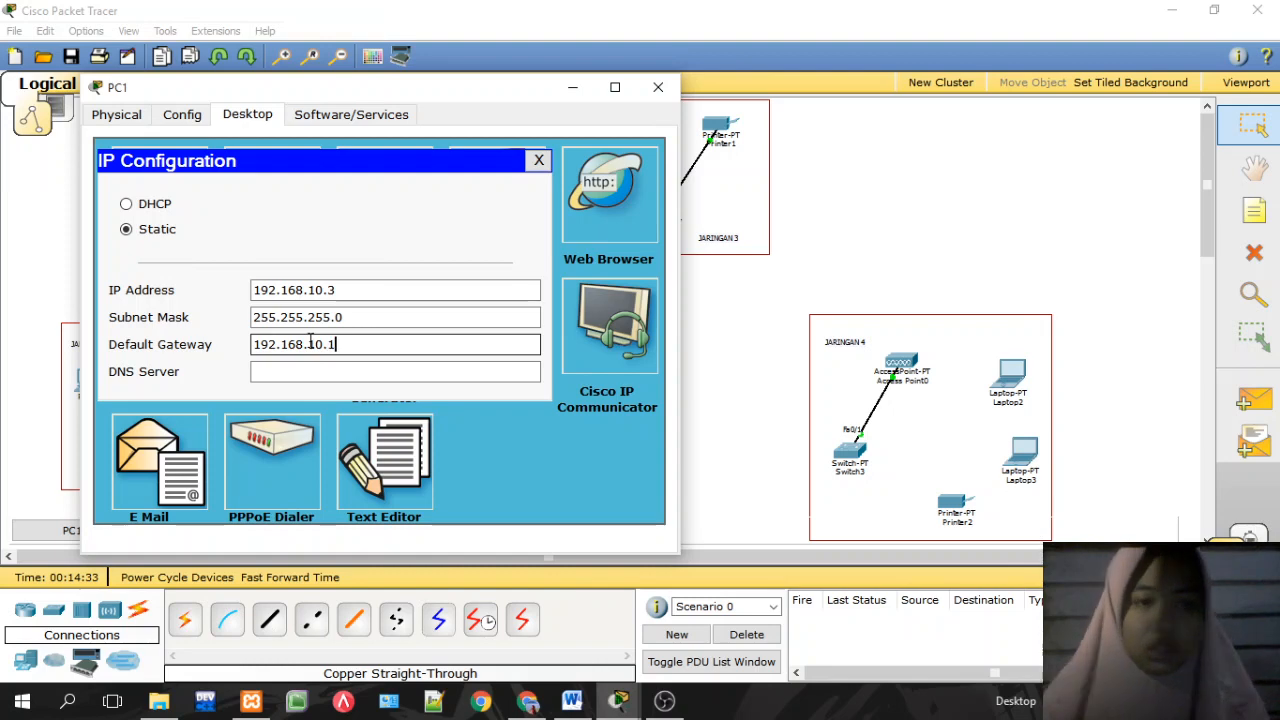
left_click(538, 160)
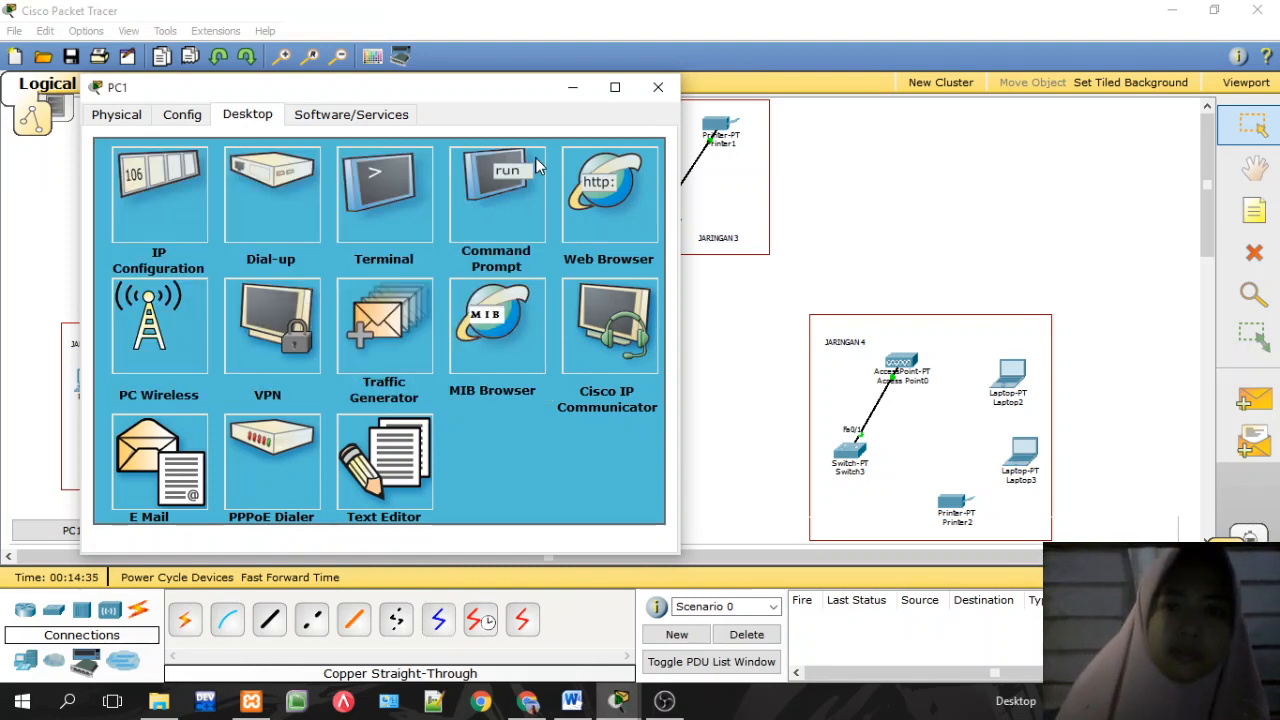
left_click(657, 89)
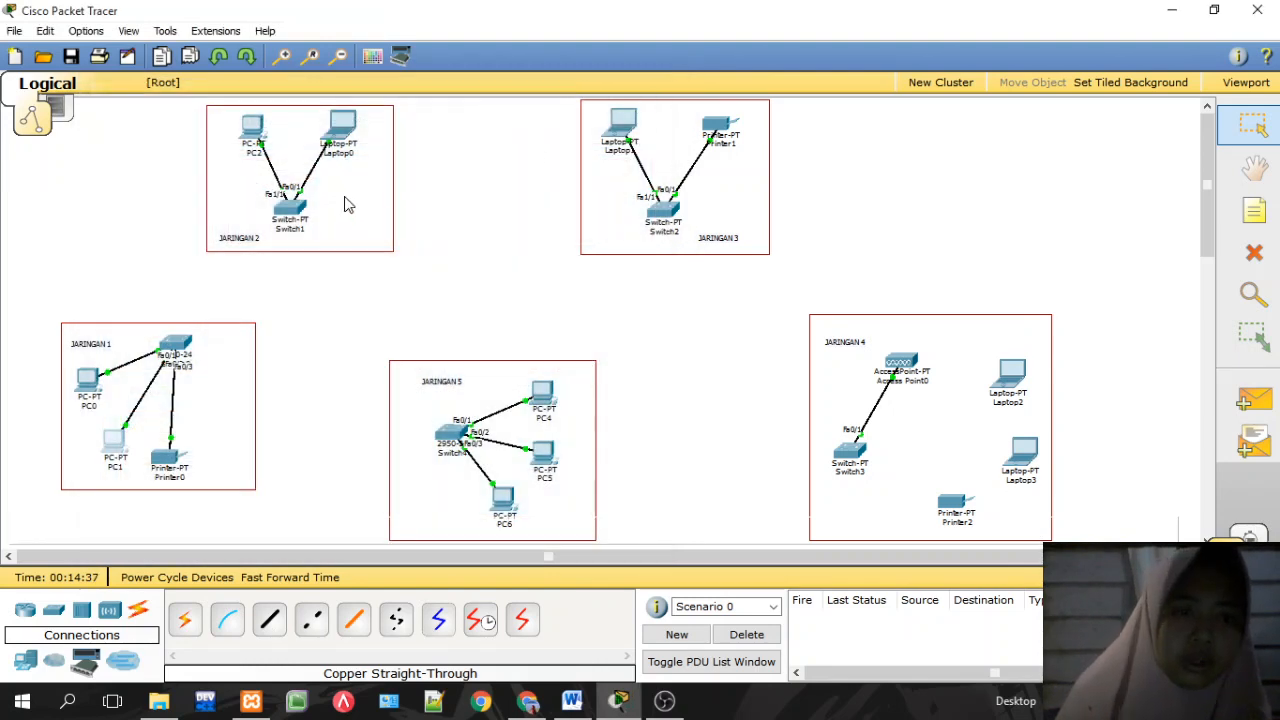
Step: Give PC2 IP 192.168.20.2, mask 255.255.255.0 and gateway 192.168.20.1, then close it
left_click(259, 128)
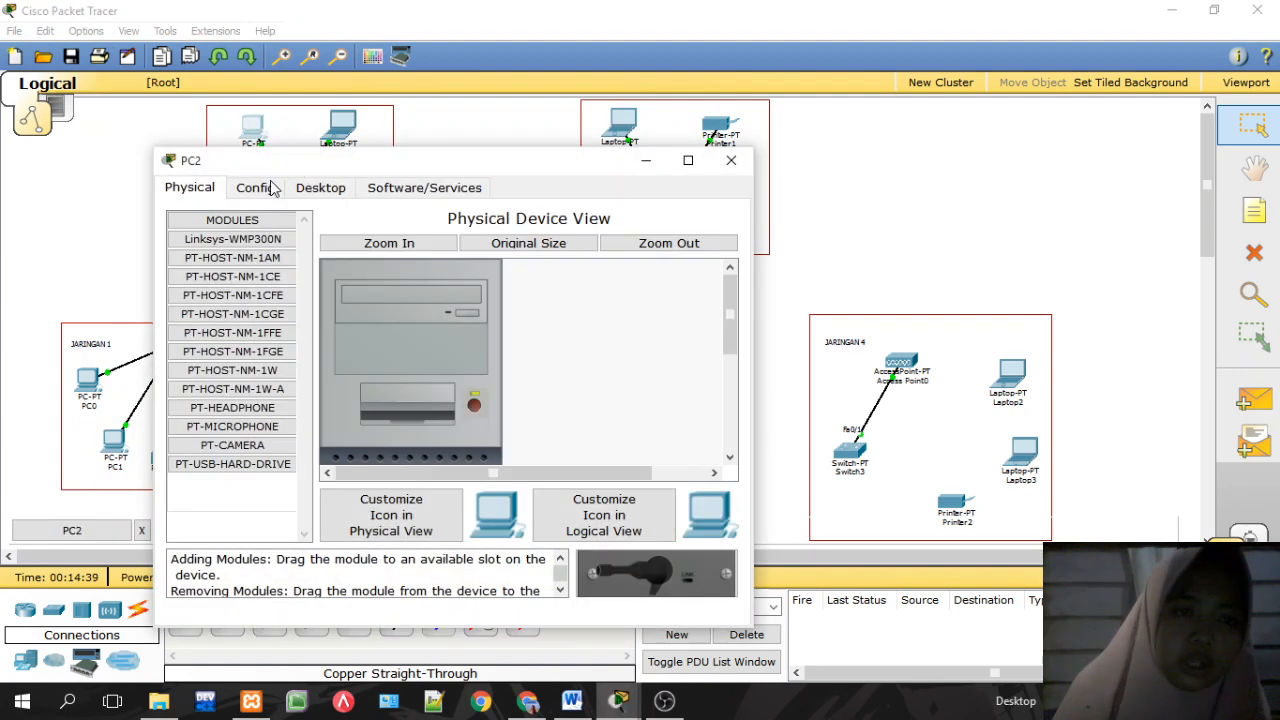
left_click(266, 189)
left_click(321, 188)
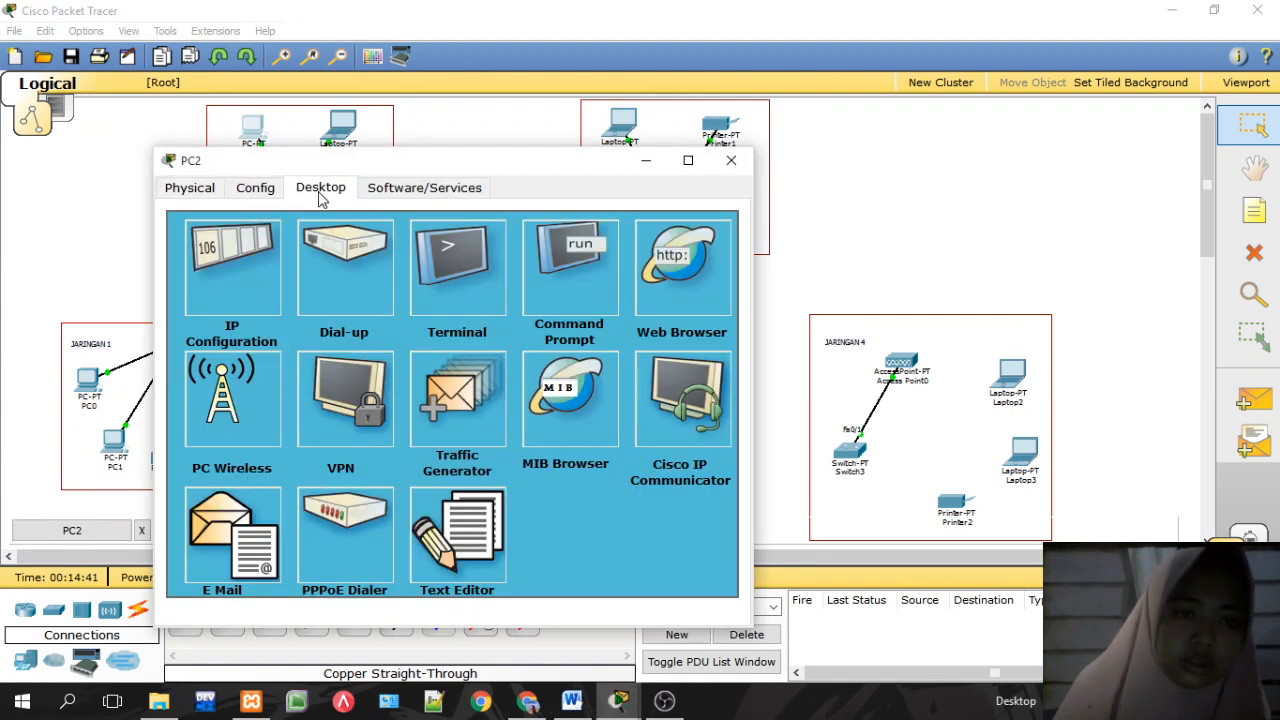
left_click(254, 270)
left_click(351, 364)
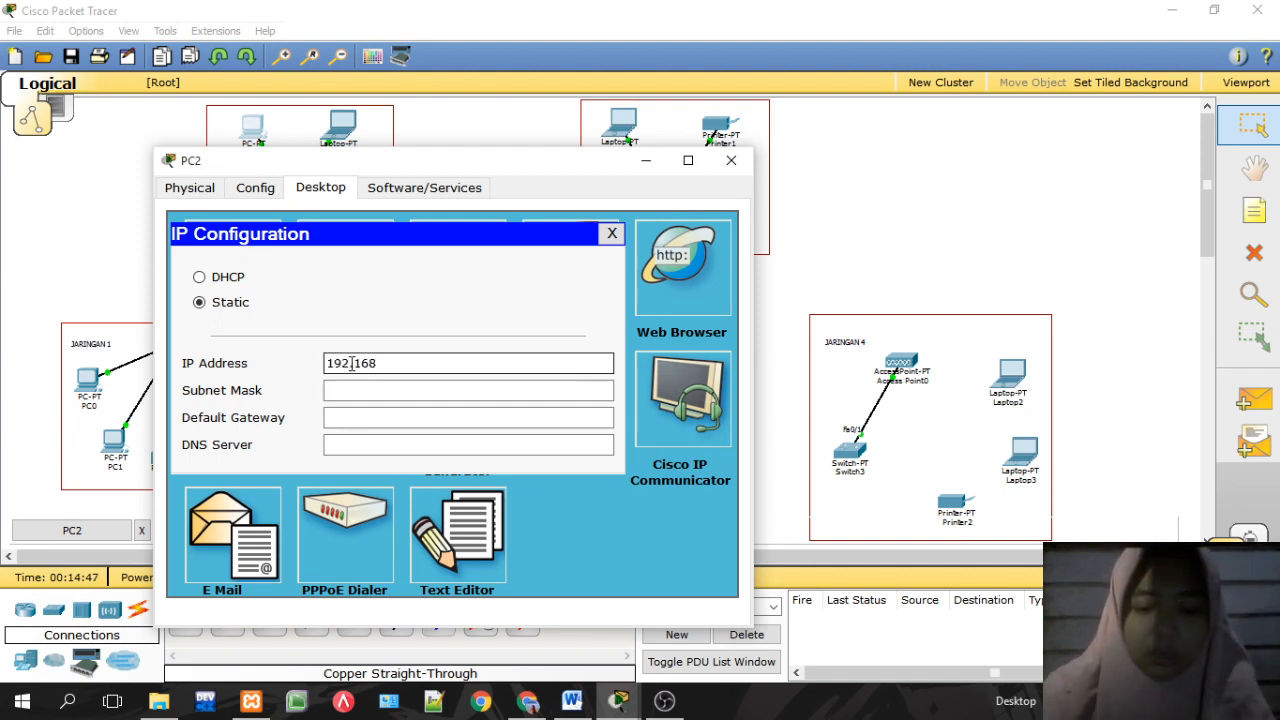
type("192.168.20.2")
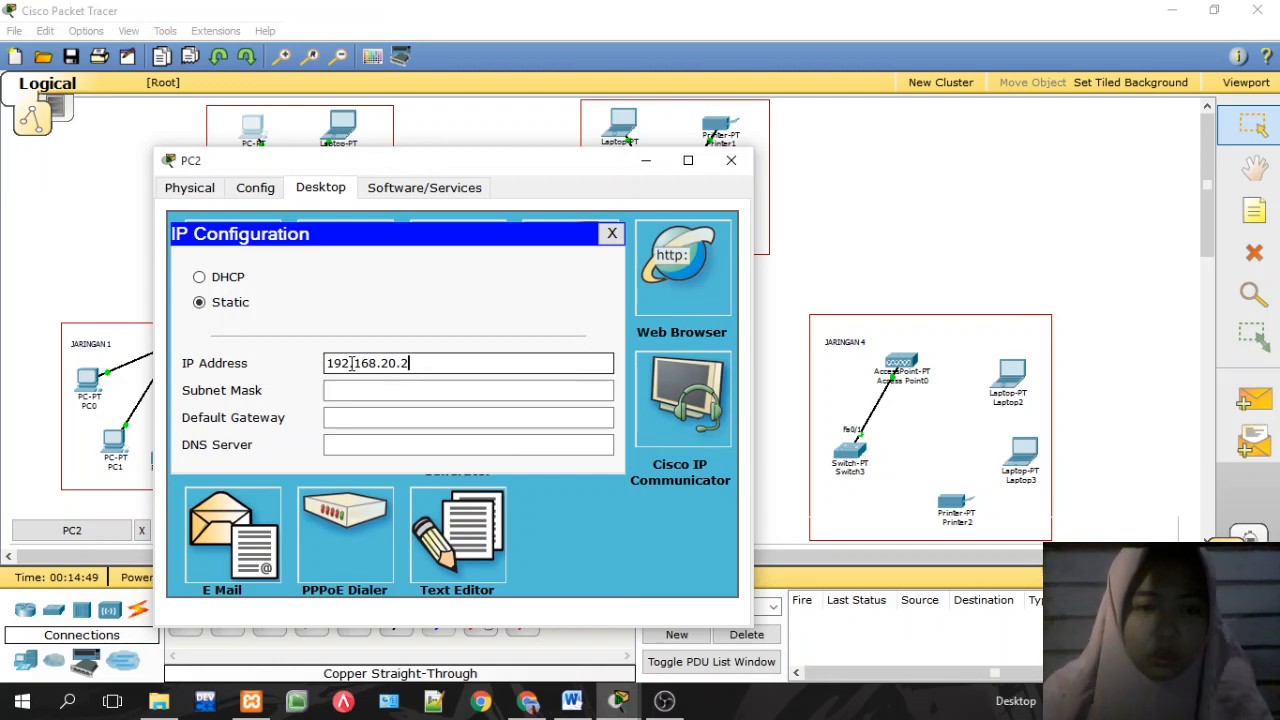
left_click(368, 397)
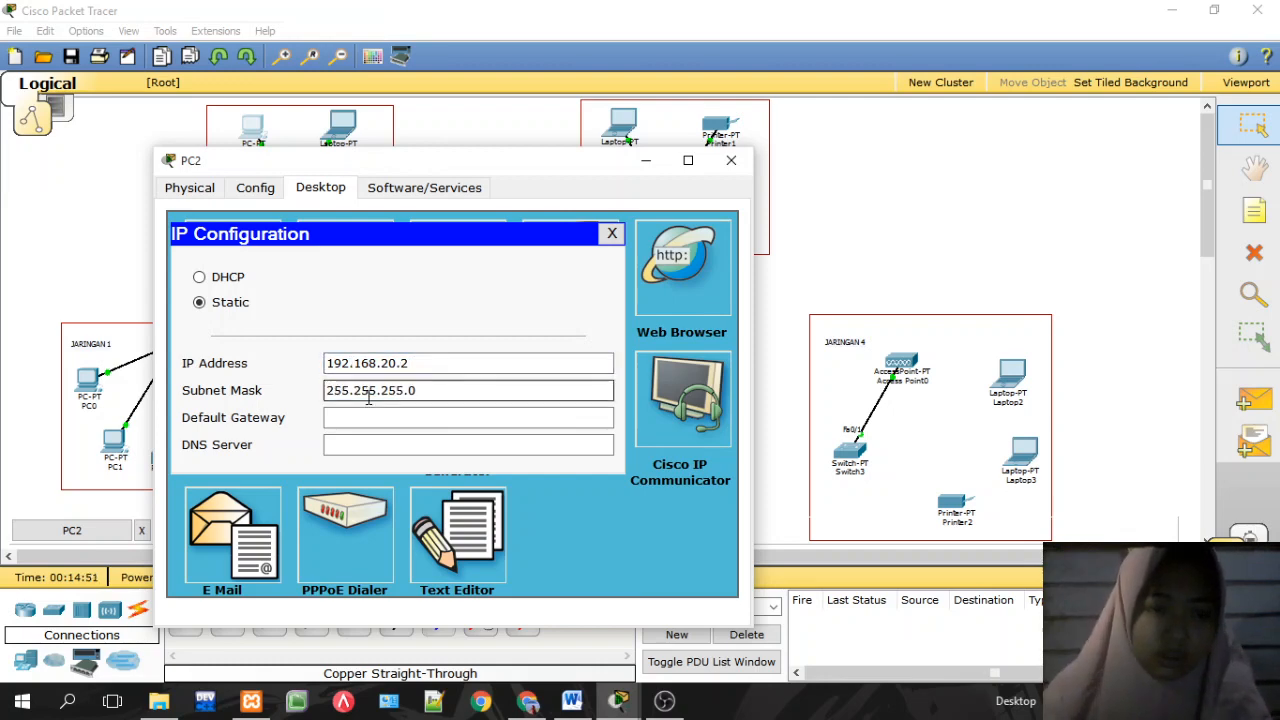
left_click(374, 419)
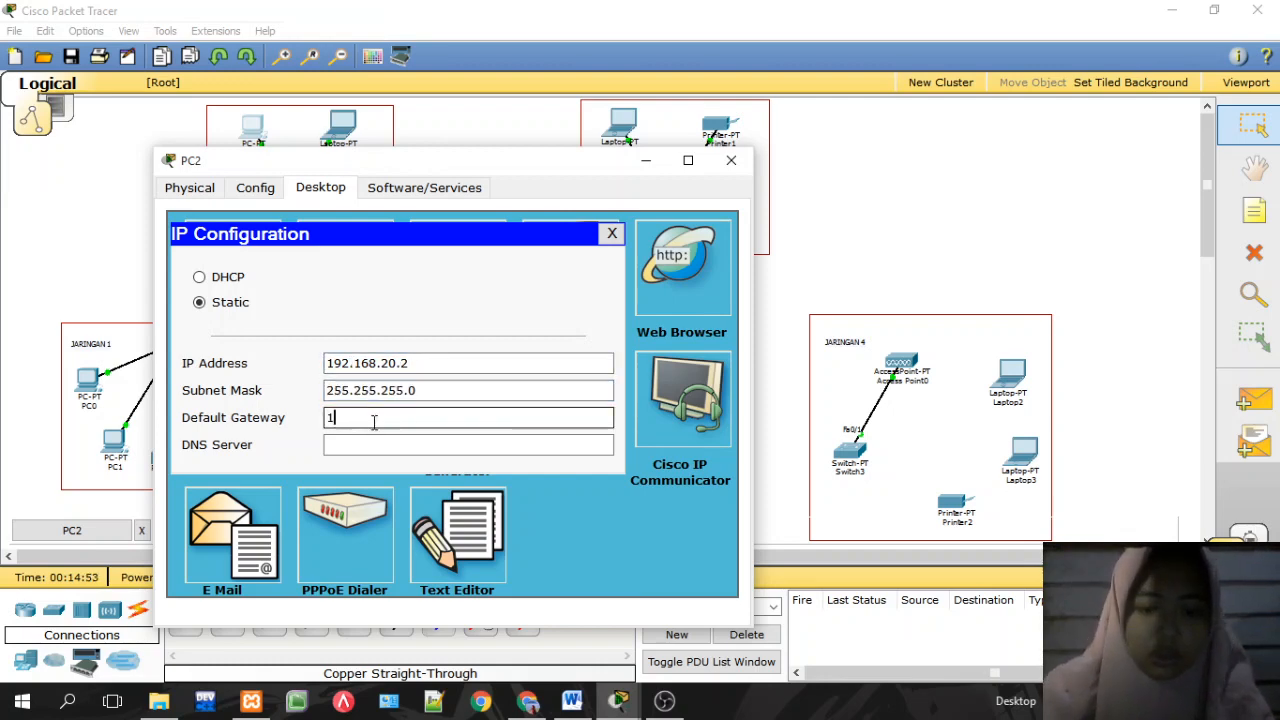
type("192.168")
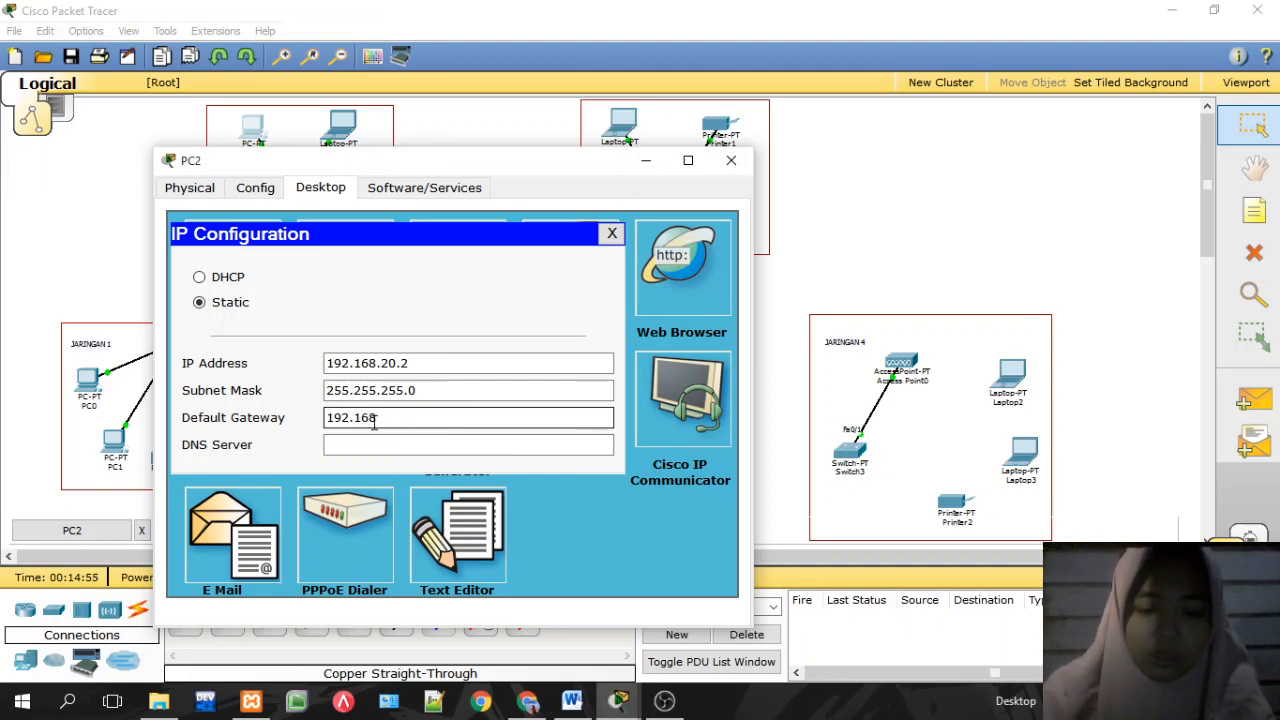
type(".20")
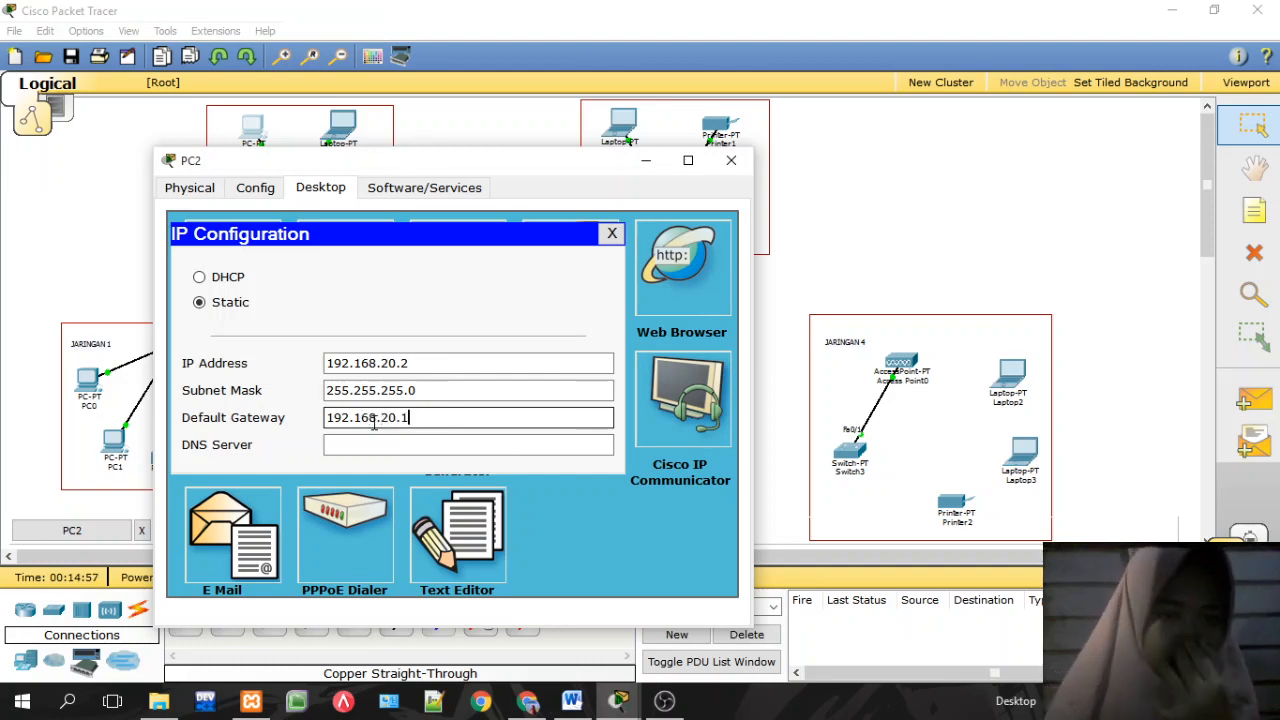
type(".1")
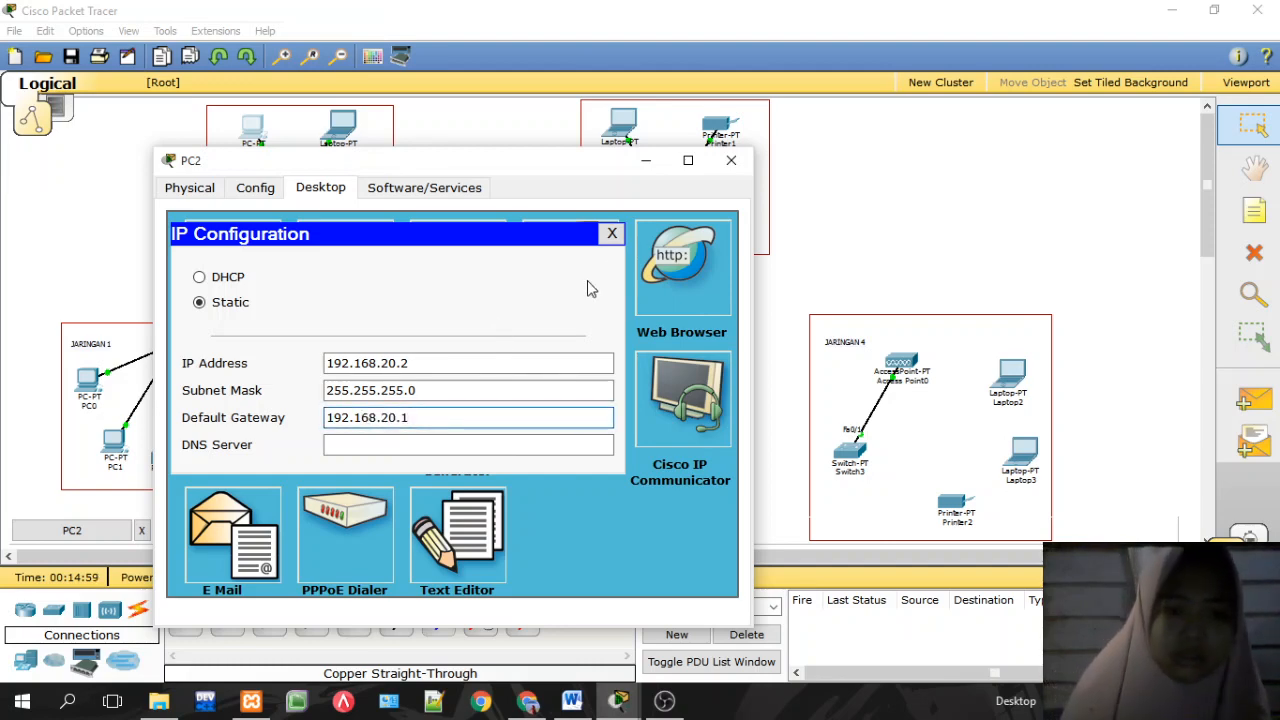
left_click(611, 233)
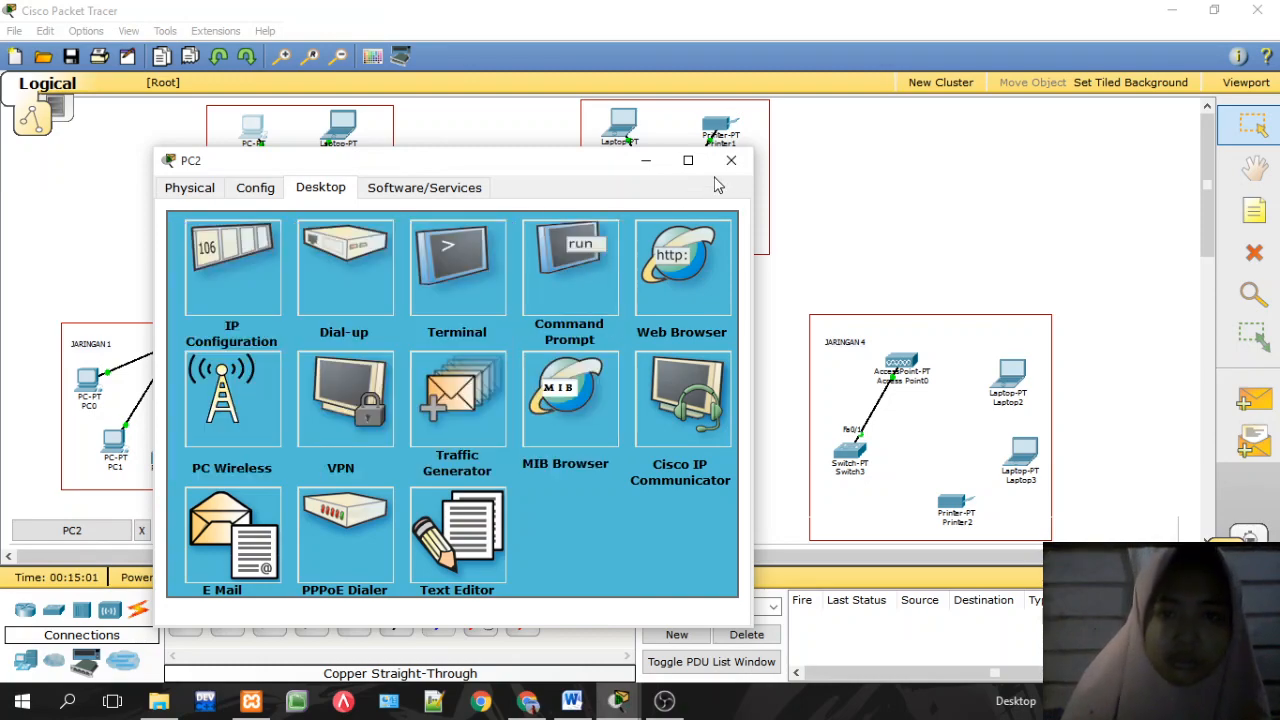
left_click(731, 161)
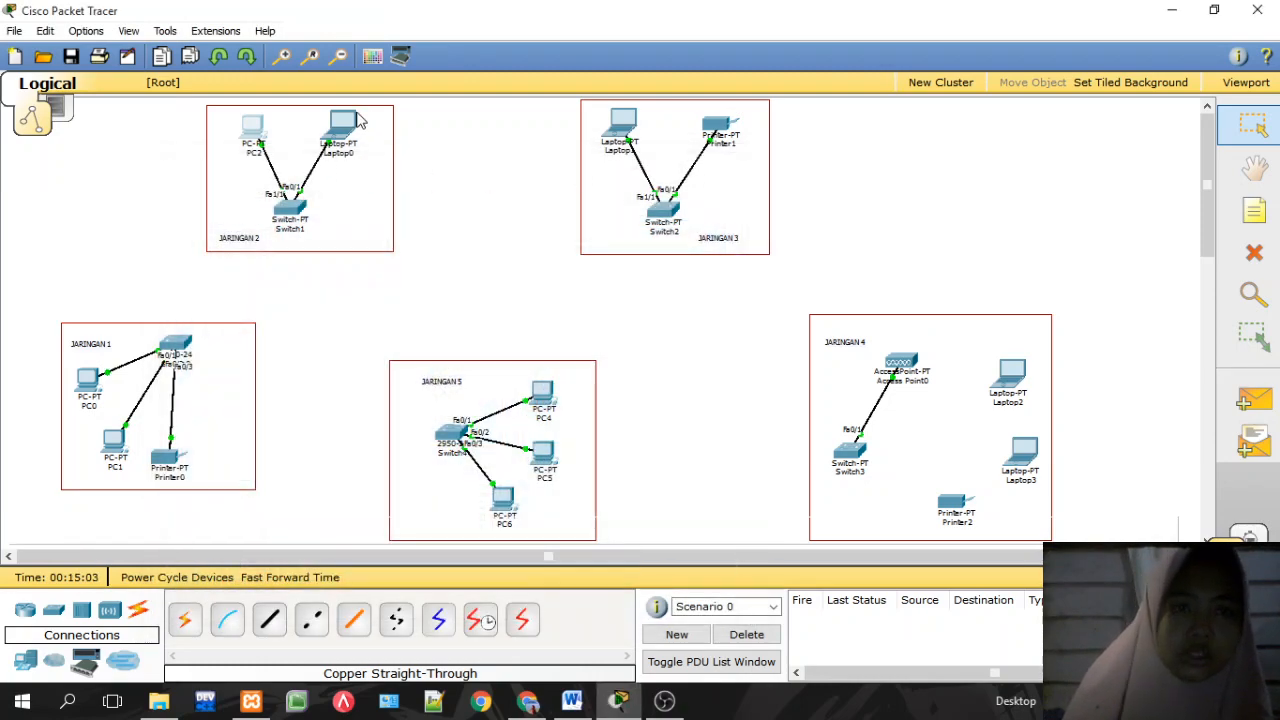
left_click(343, 125)
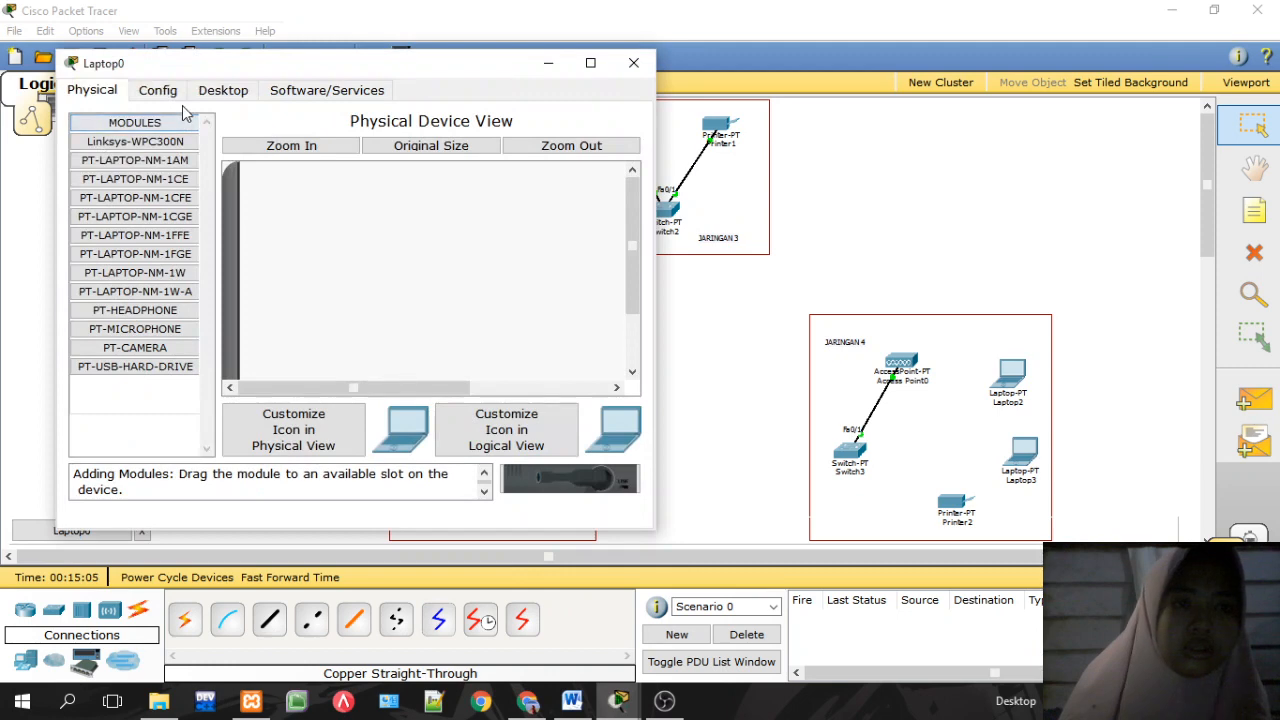
Step: Enter Laptop0's IP 192.168.20.3, mask 255.255.255.0 and gateway 192.168.20.1, then close its windows
left_click(224, 92)
left_click(155, 160)
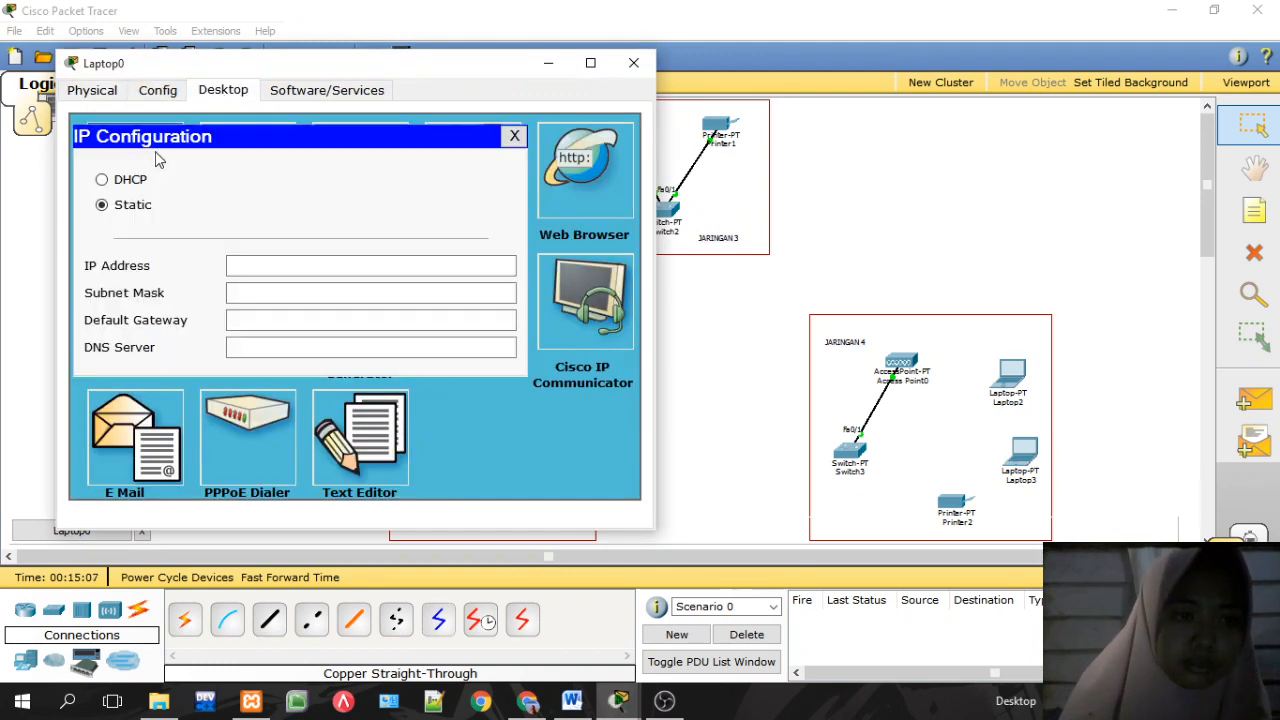
left_click(246, 263)
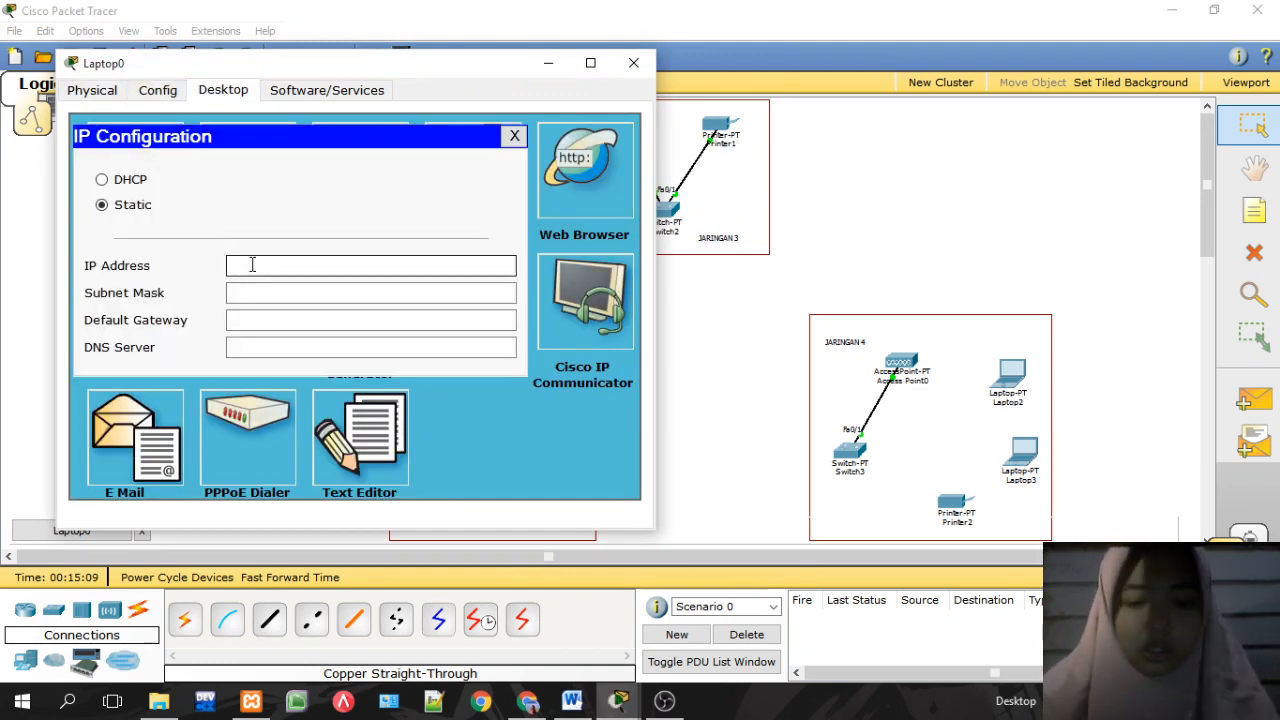
type("192.168.20.3")
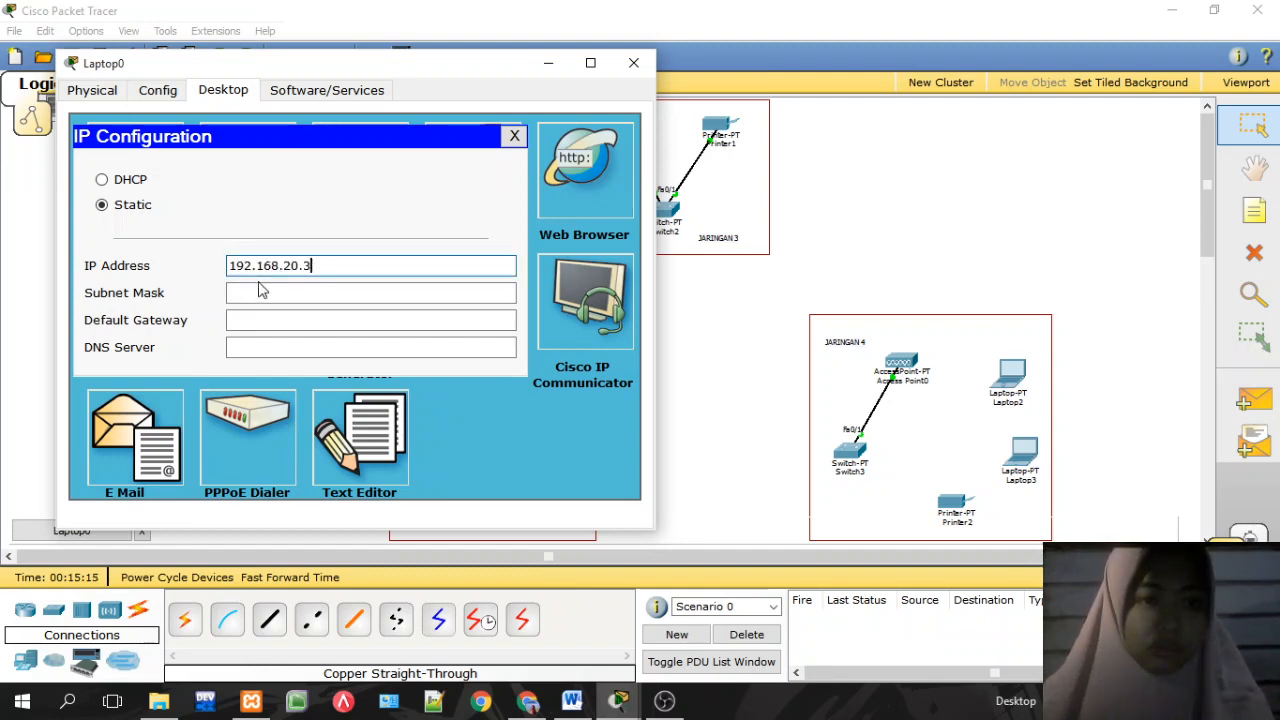
left_click(258, 290)
left_click(276, 317)
type("192.16")
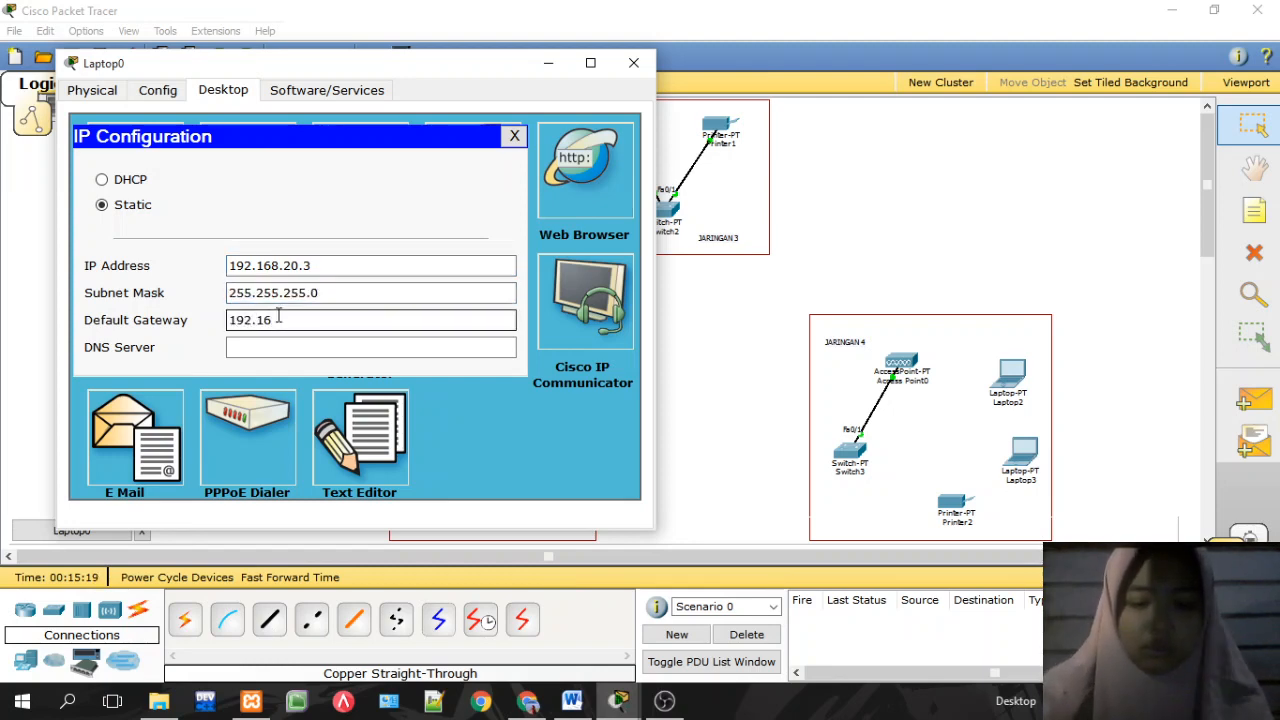
type("8.20.1")
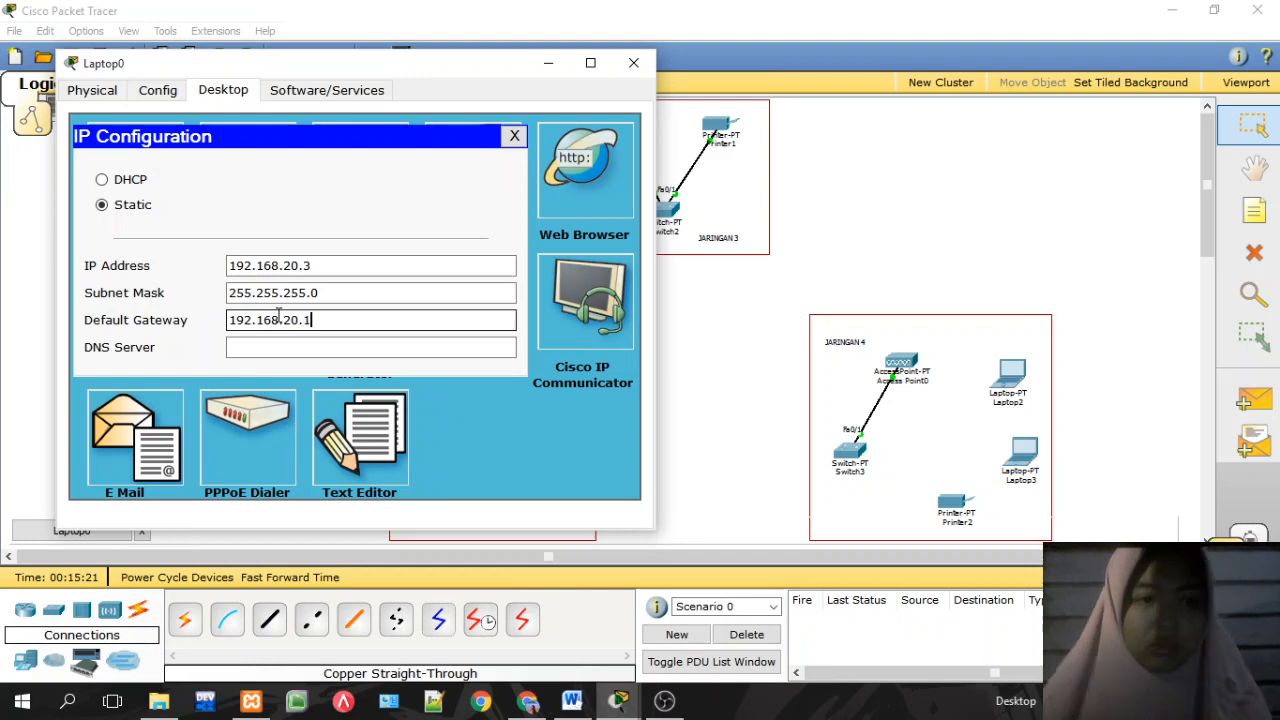
left_click(514, 135)
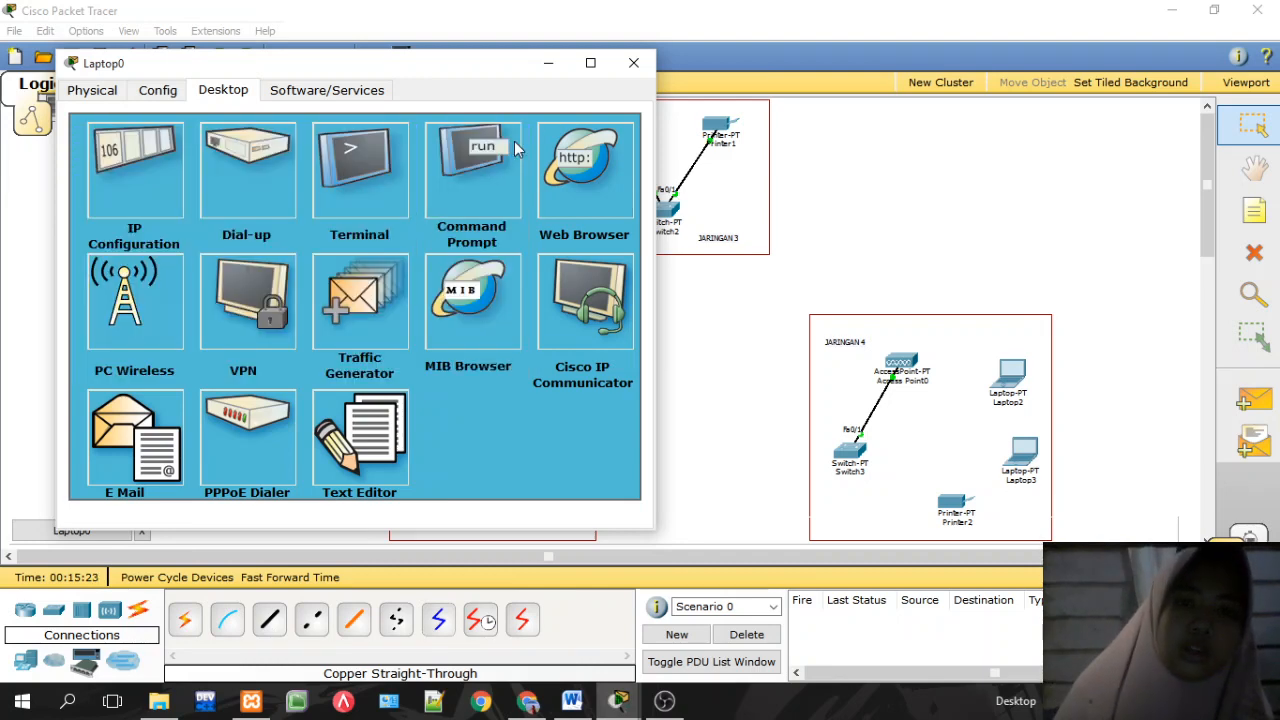
left_click(634, 63)
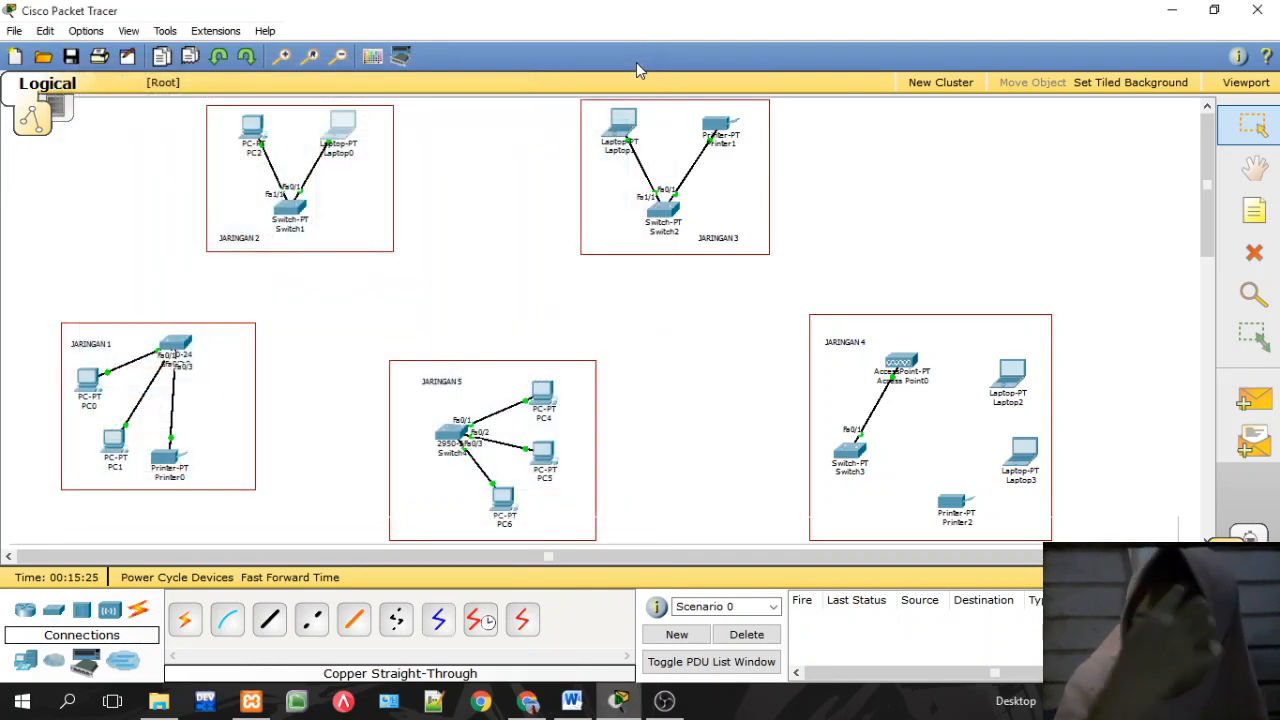
Step: Enter Laptop1's IP address, correcting the mistyped value to 192.168.30.2
left_click(624, 128)
left_click(298, 163)
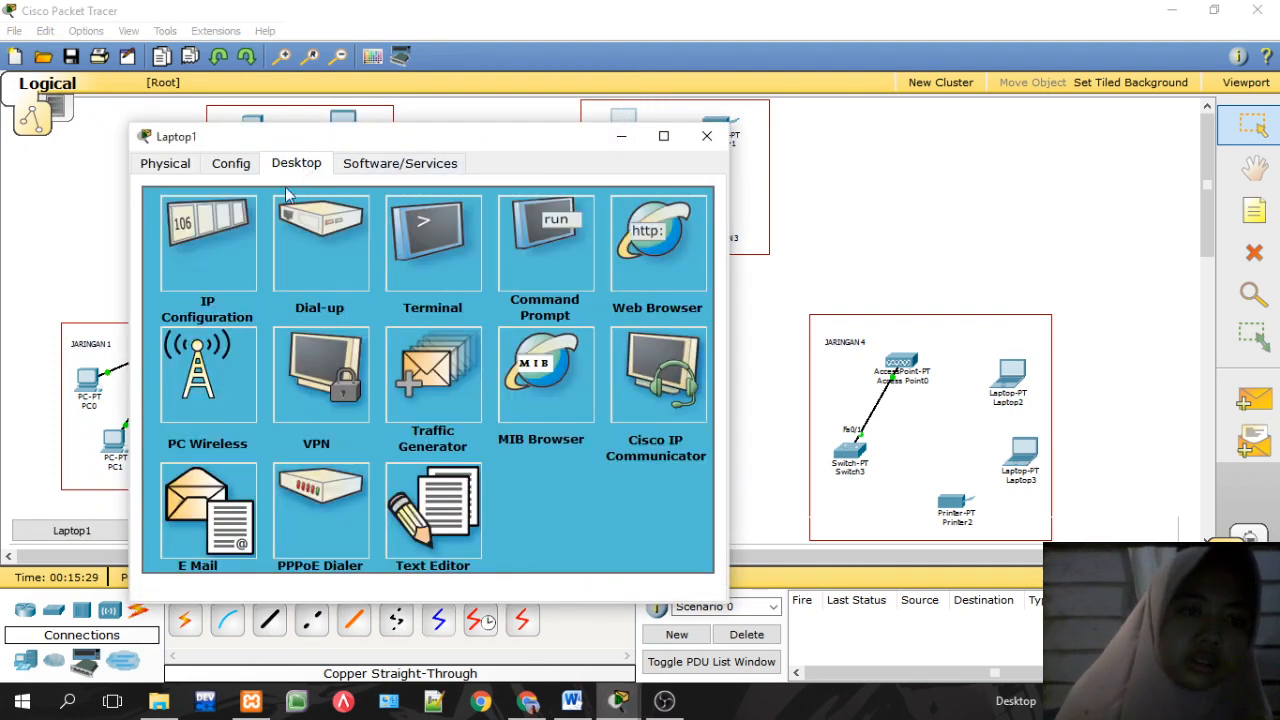
left_click(229, 241)
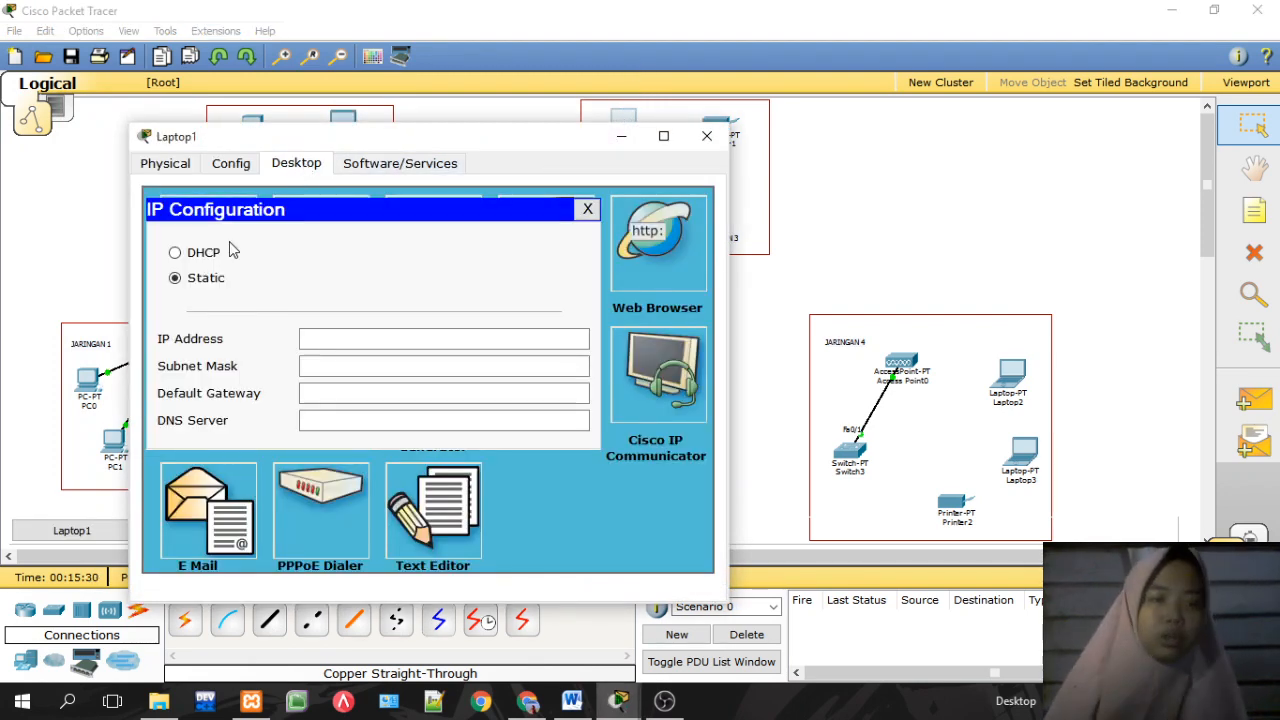
left_click(331, 338)
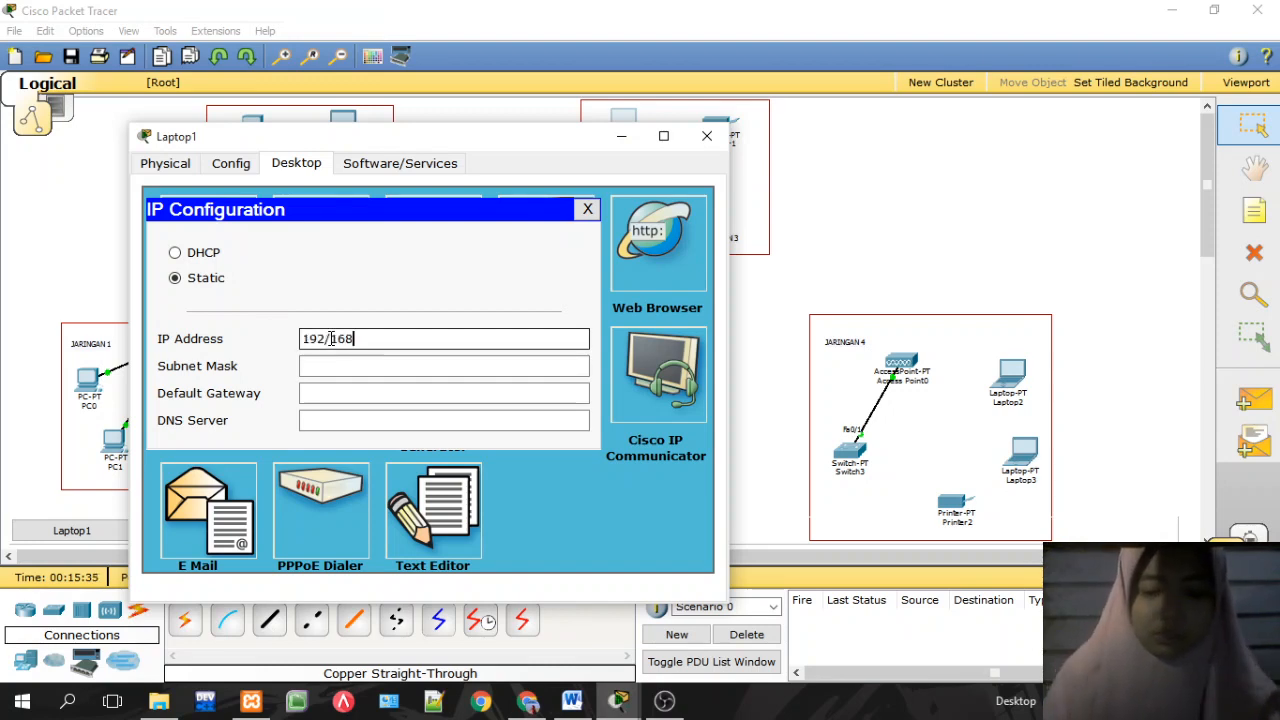
type("192.168.30.2")
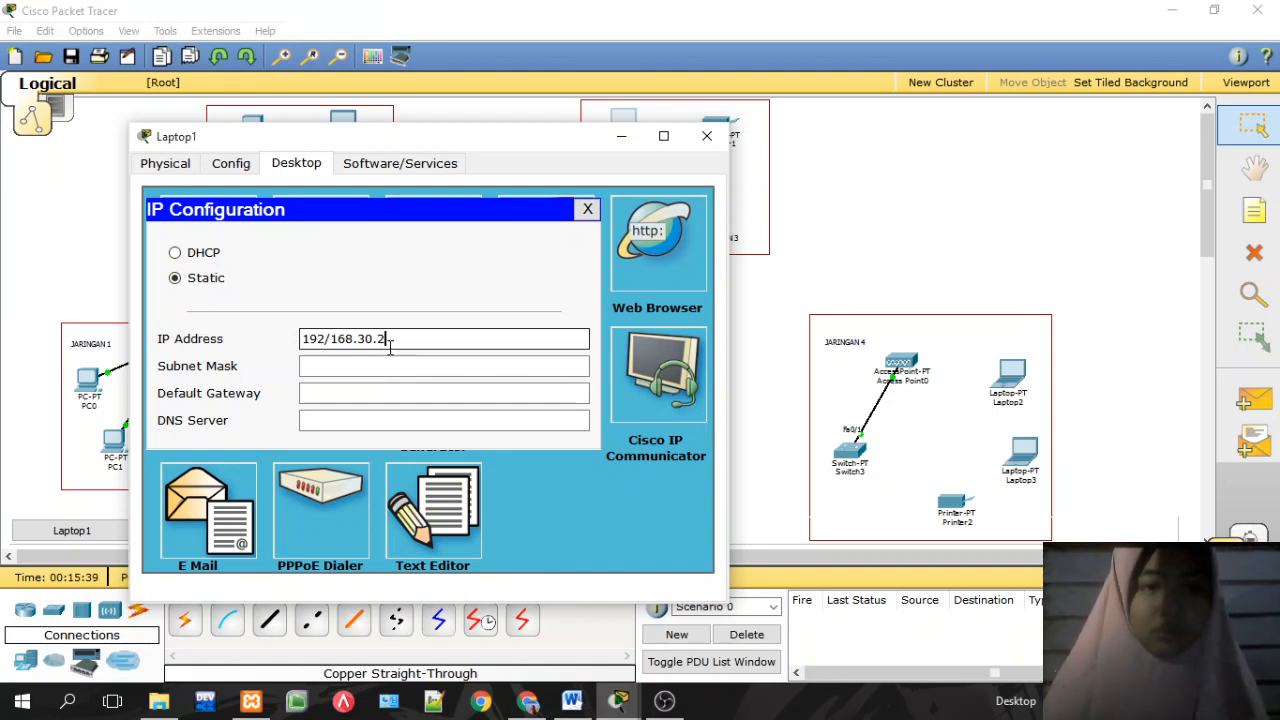
left_click_drag(390, 345, 286, 346)
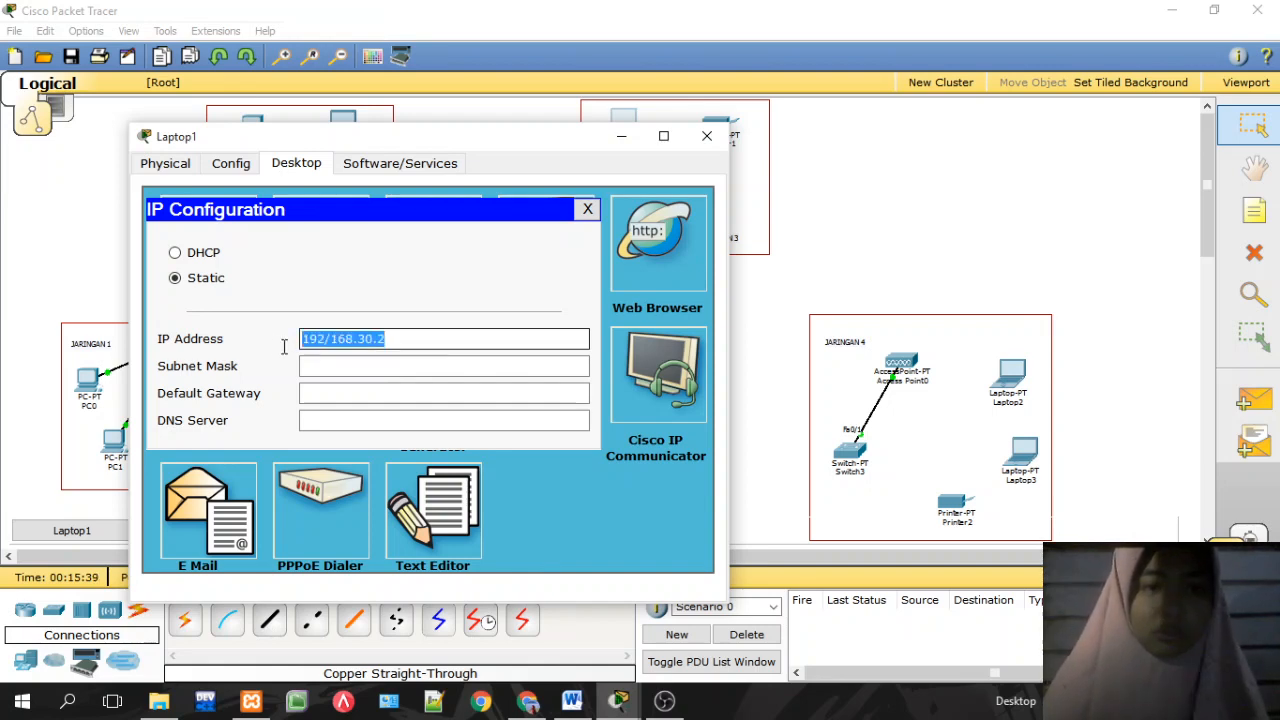
type("192.168.30.2")
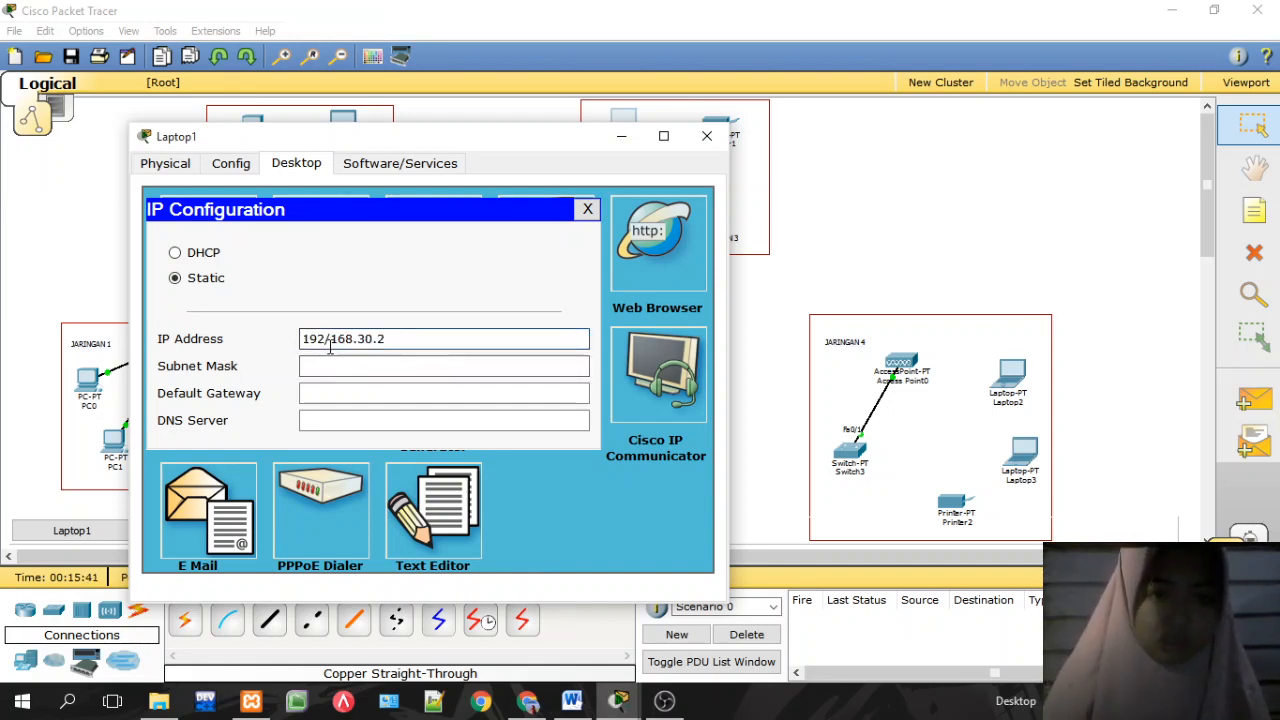
Step: Set Laptop1's mask to 255.255.255.0 and gateway to 192.168.30.1, then close its windows
double_click(330, 346)
key("ctrl+c")
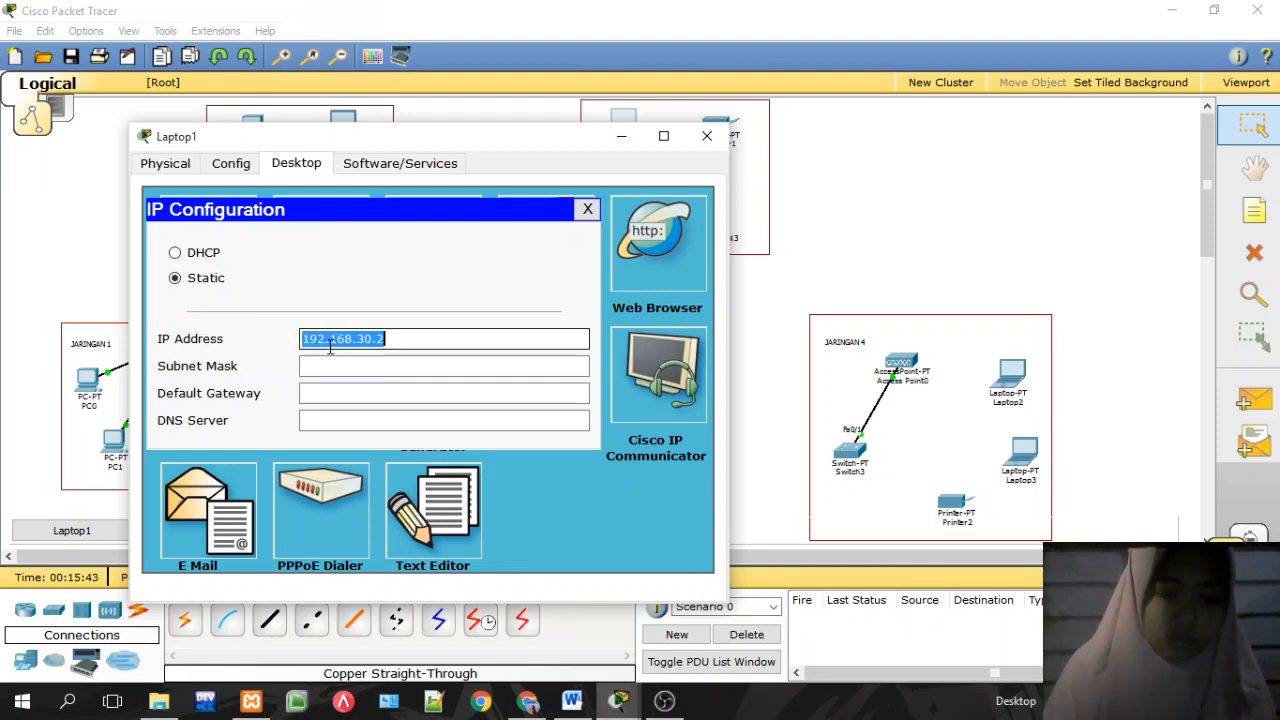
left_click(346, 364)
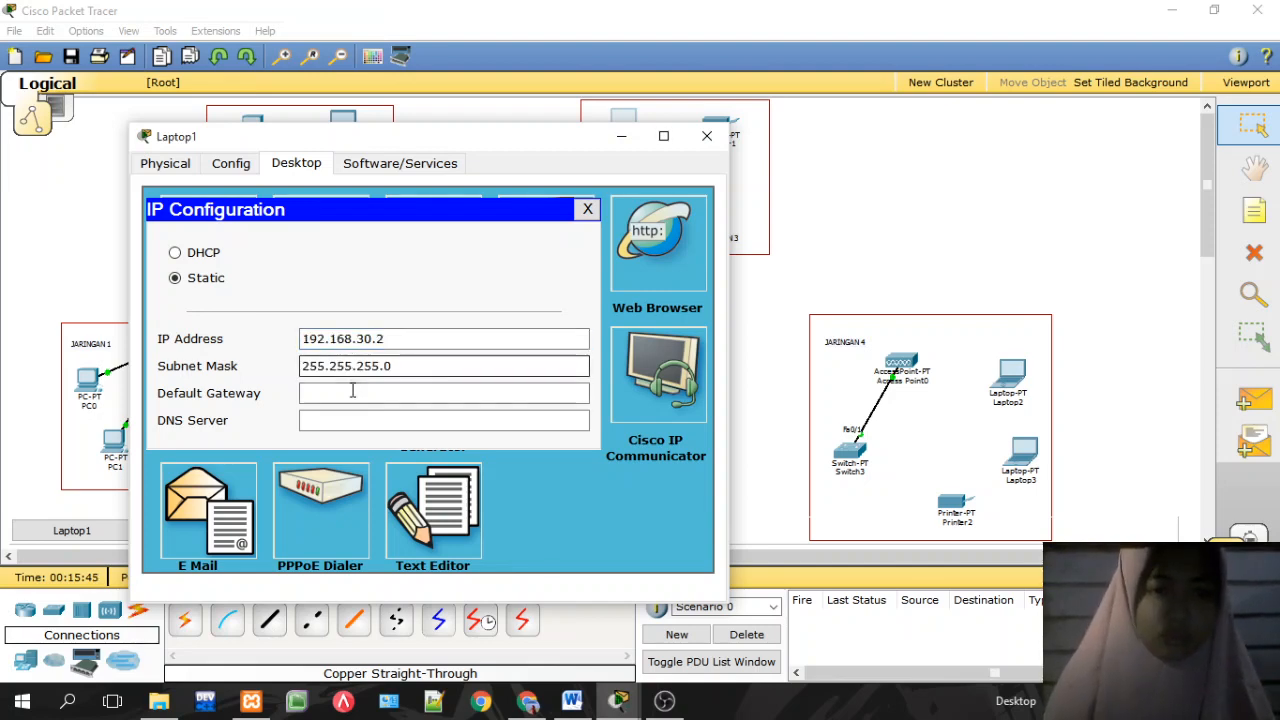
left_click(351, 393)
key("ctrl+v")
key("BackSpace")
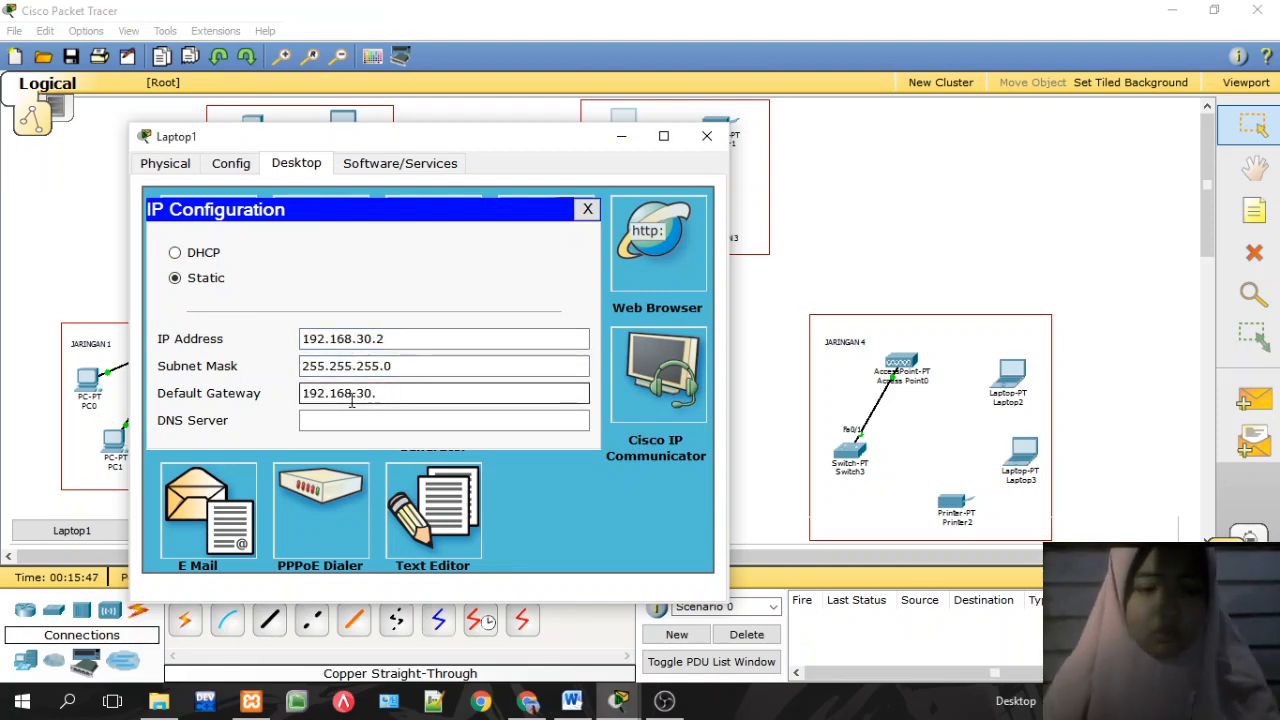
type("1")
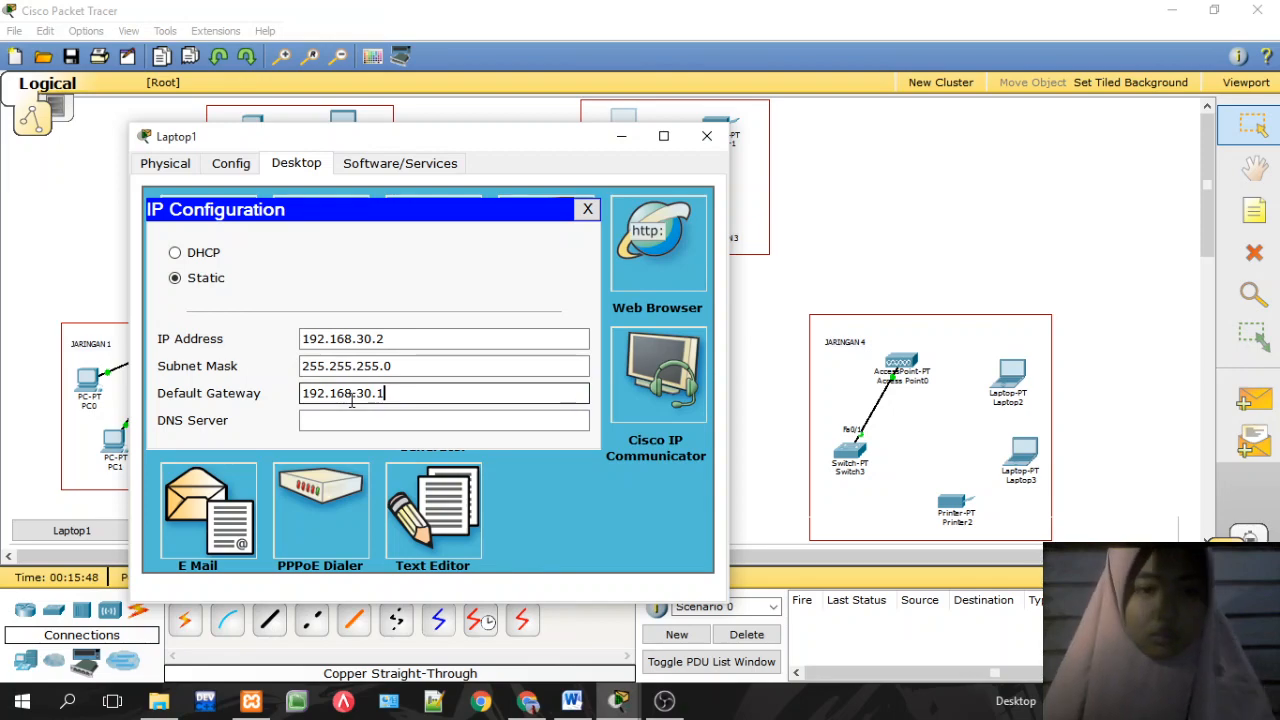
left_click(587, 209)
left_click(707, 135)
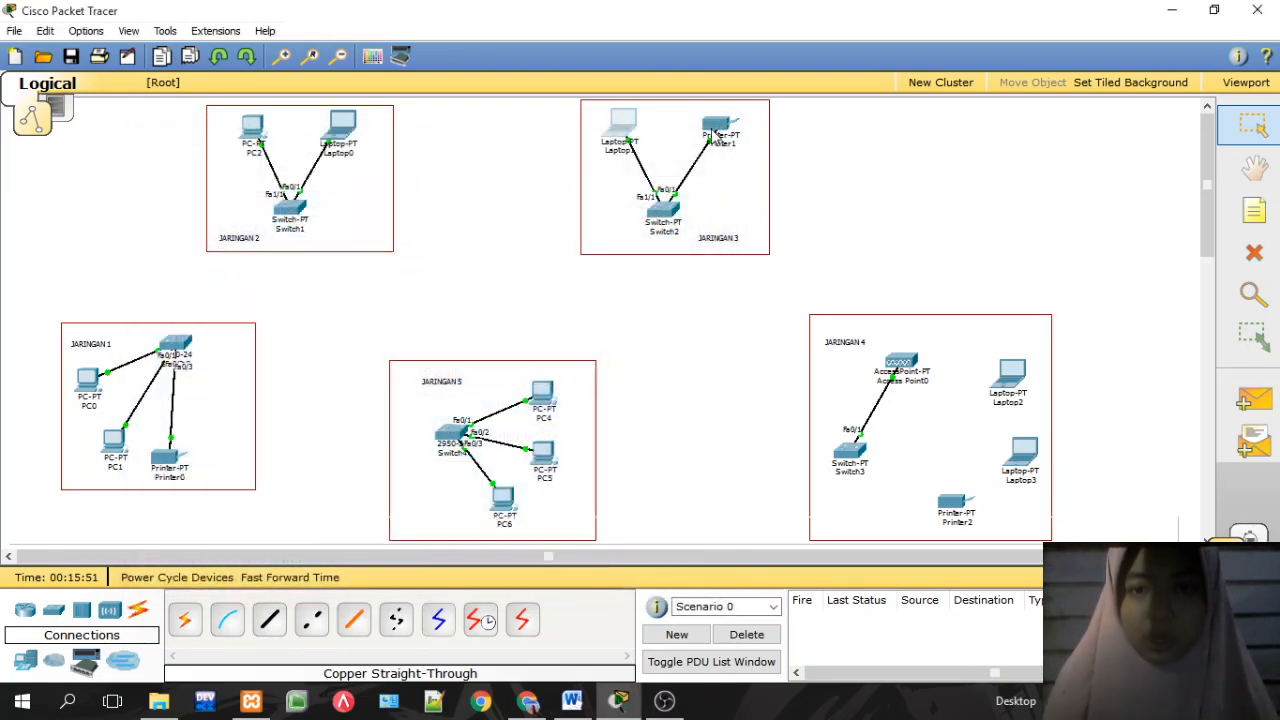
Step: Set Printer1's global gateway to 192.168.30.1
left_click(716, 133)
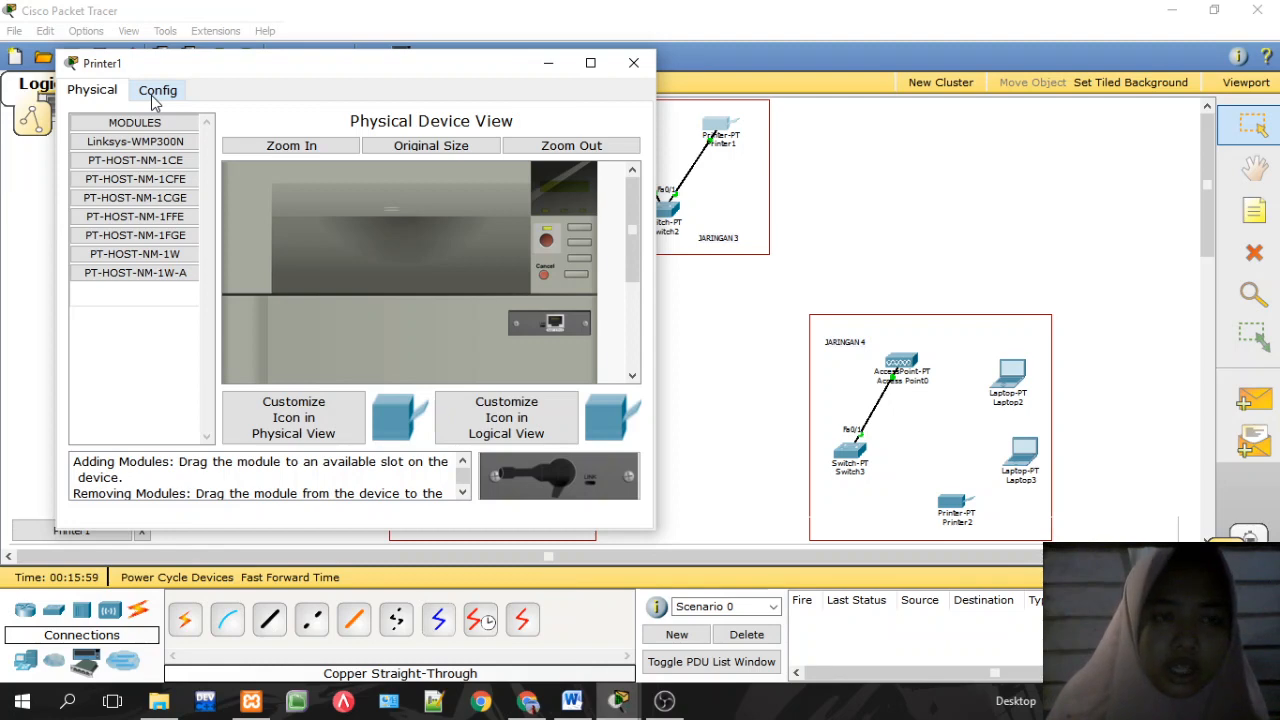
left_click(151, 95)
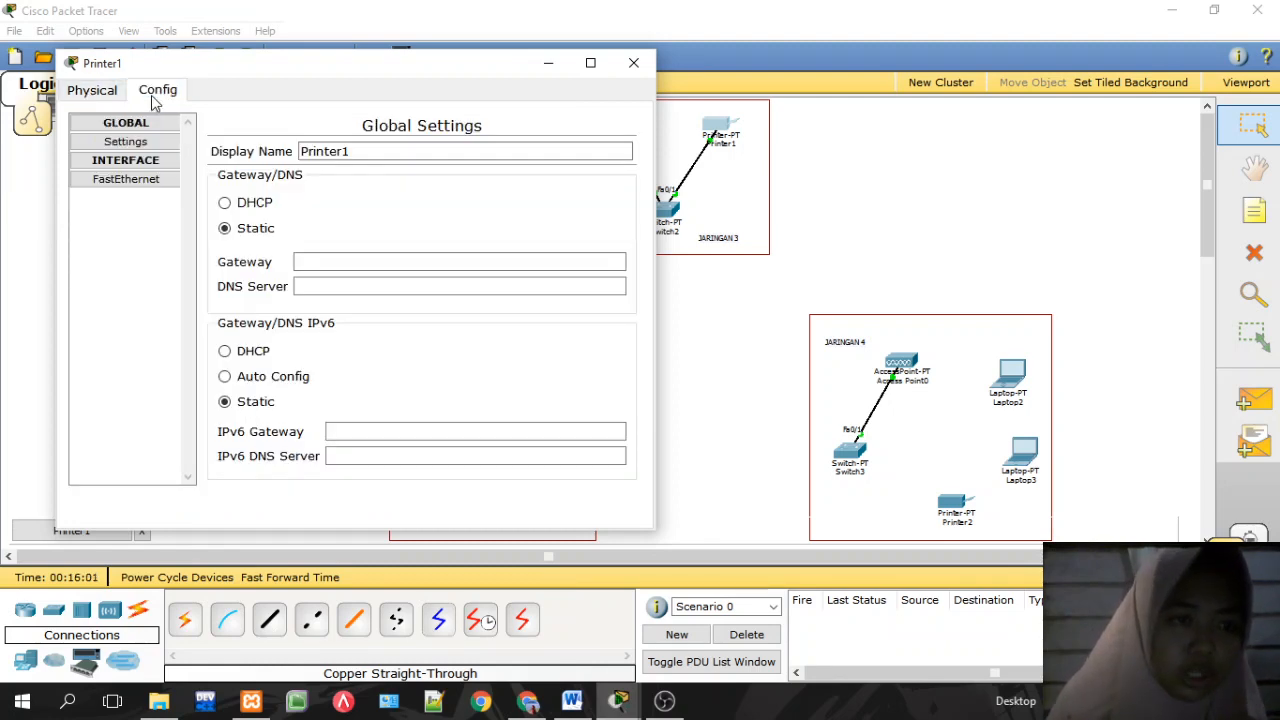
left_click(151, 187)
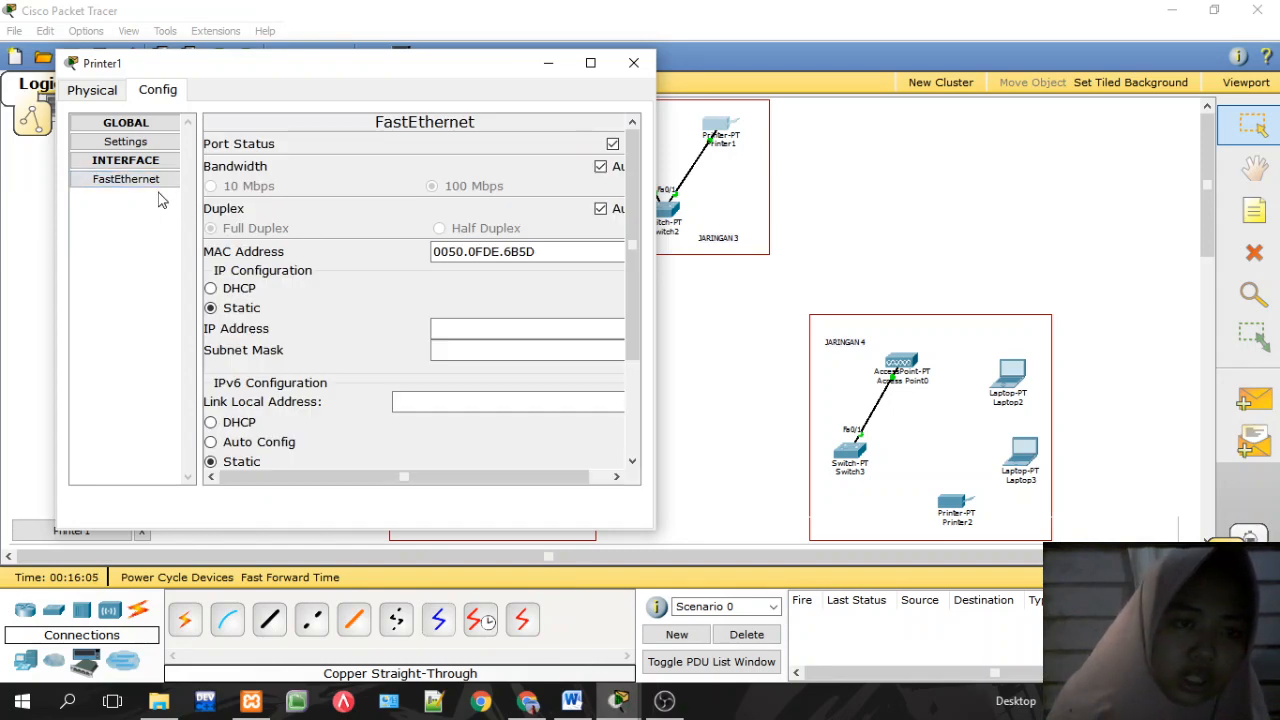
left_click(140, 142)
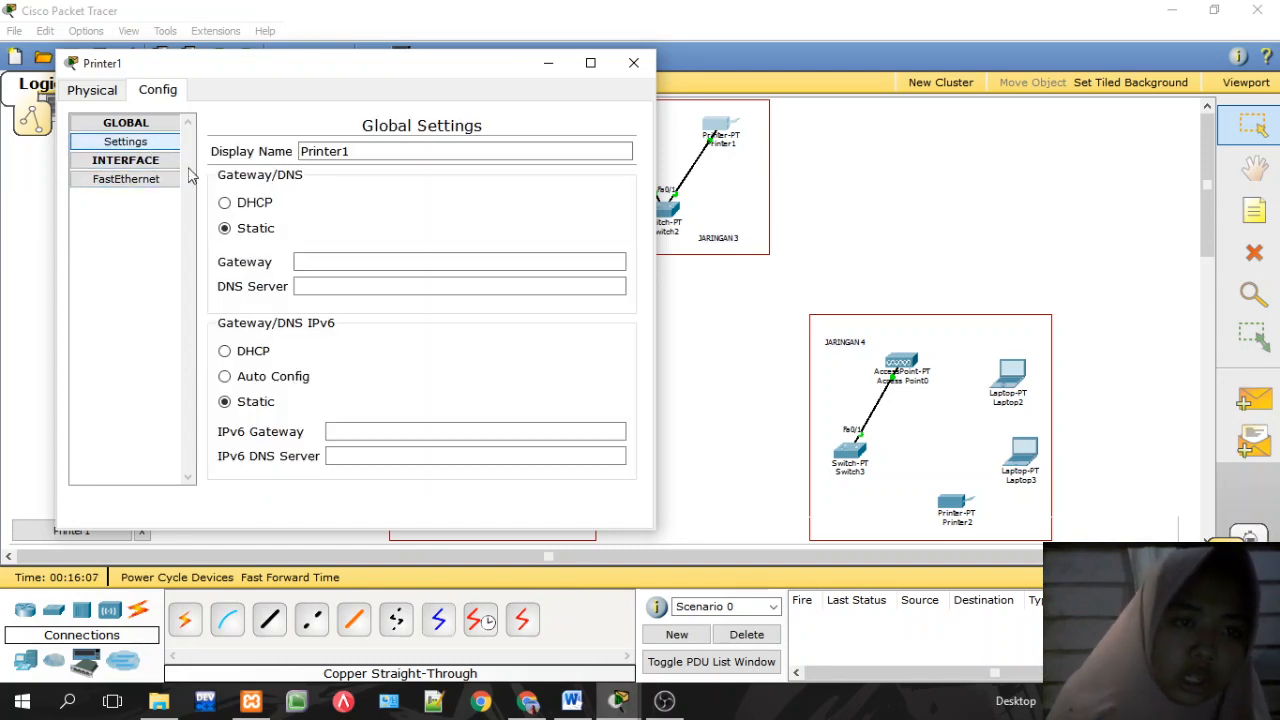
left_click(309, 260)
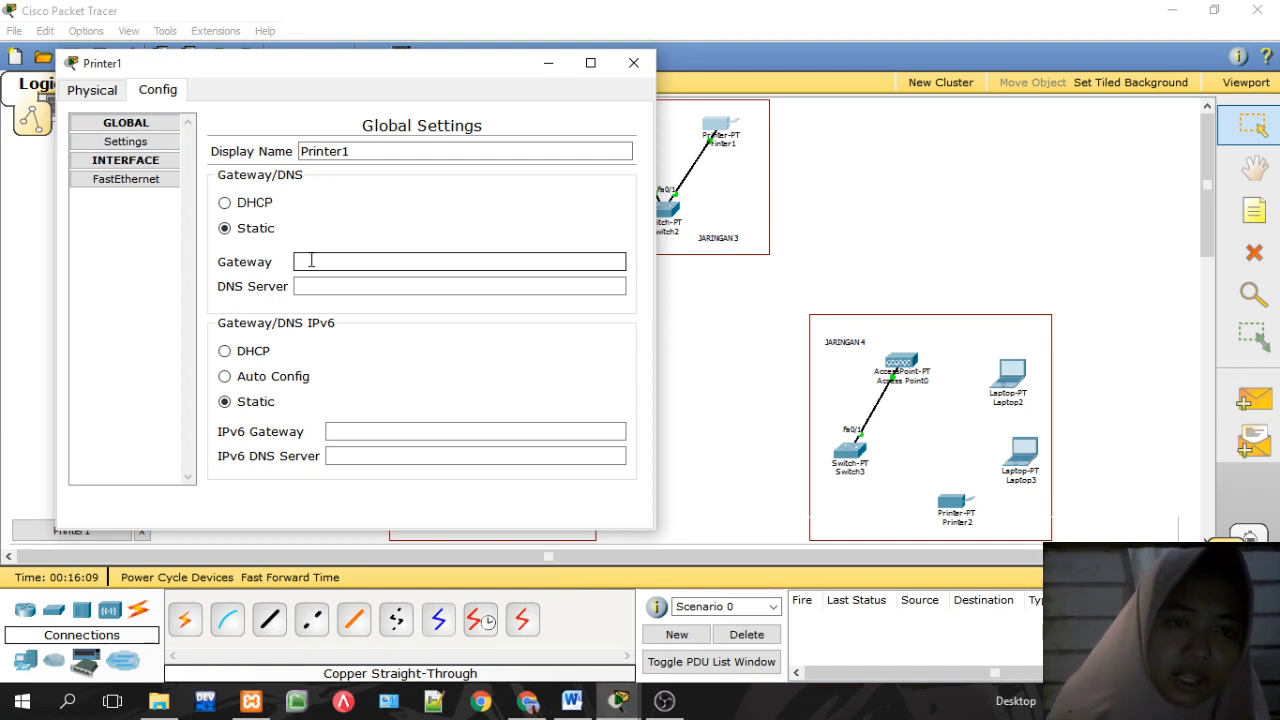
key("ctrl+v")
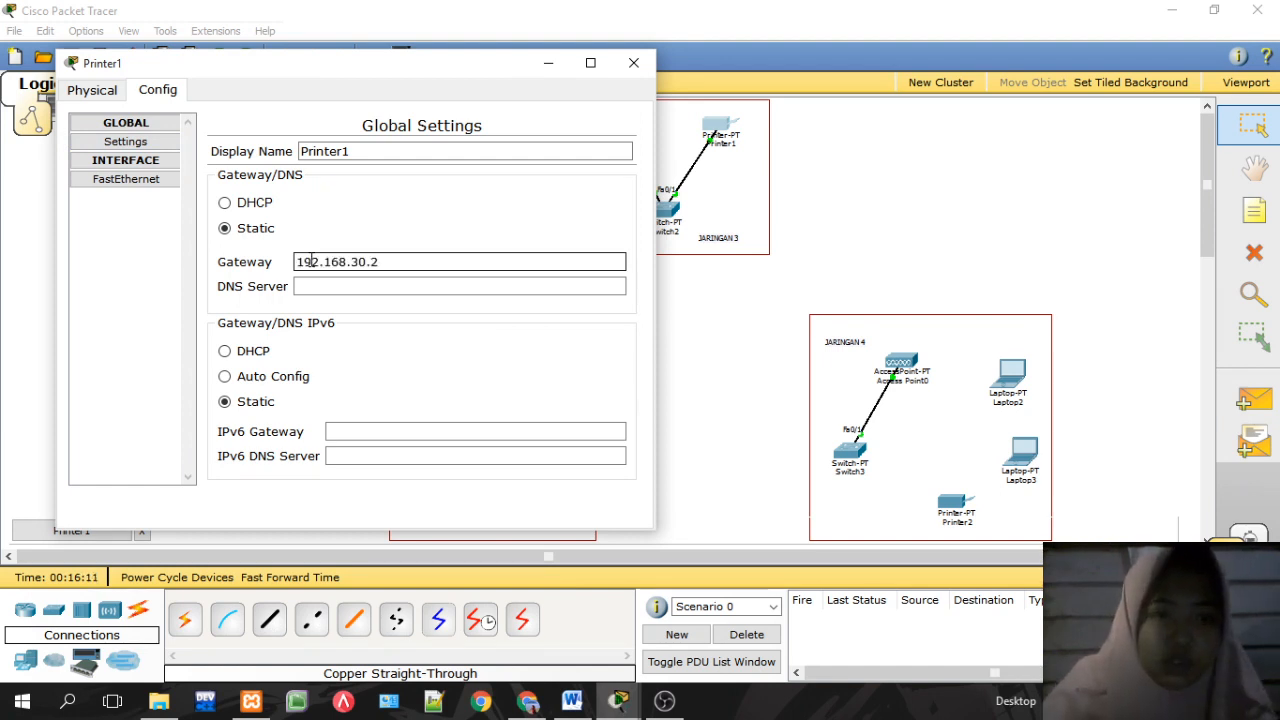
key("BackSpace")
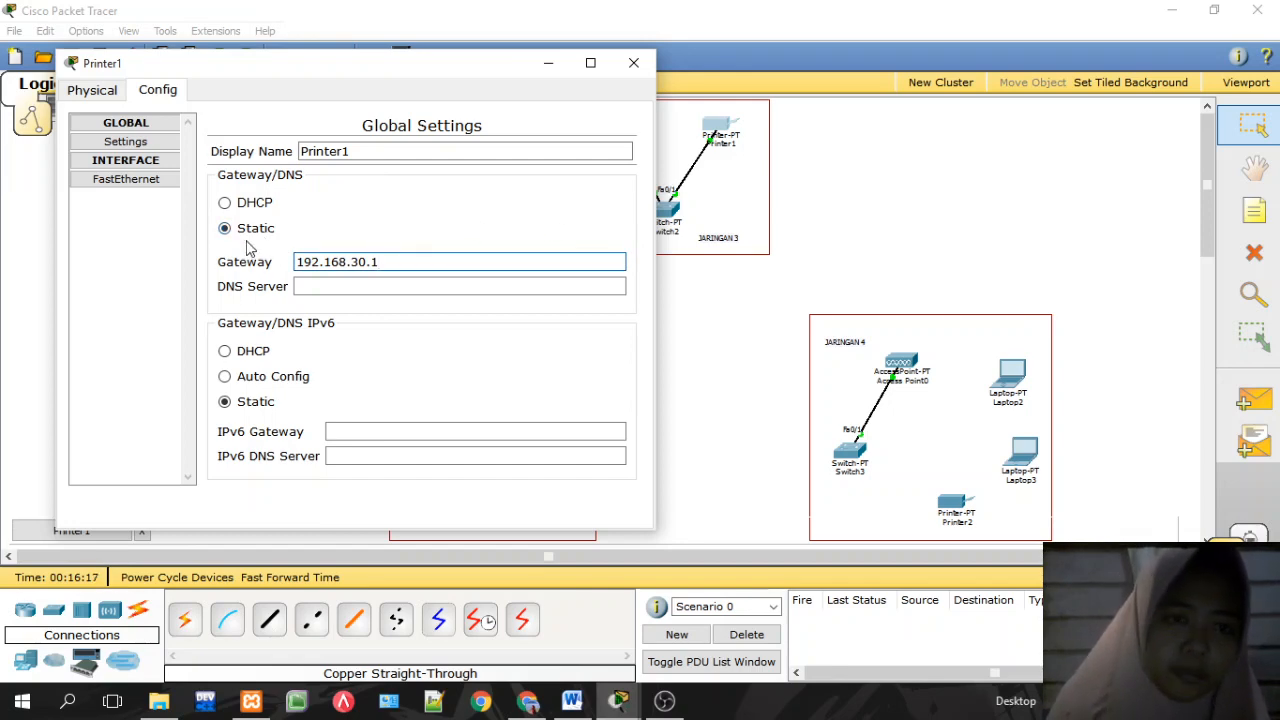
Step: Give Printer1's FastEthernet interface IP 192.168.30.3 with mask 255.255.255.0, then close it
left_click(160, 184)
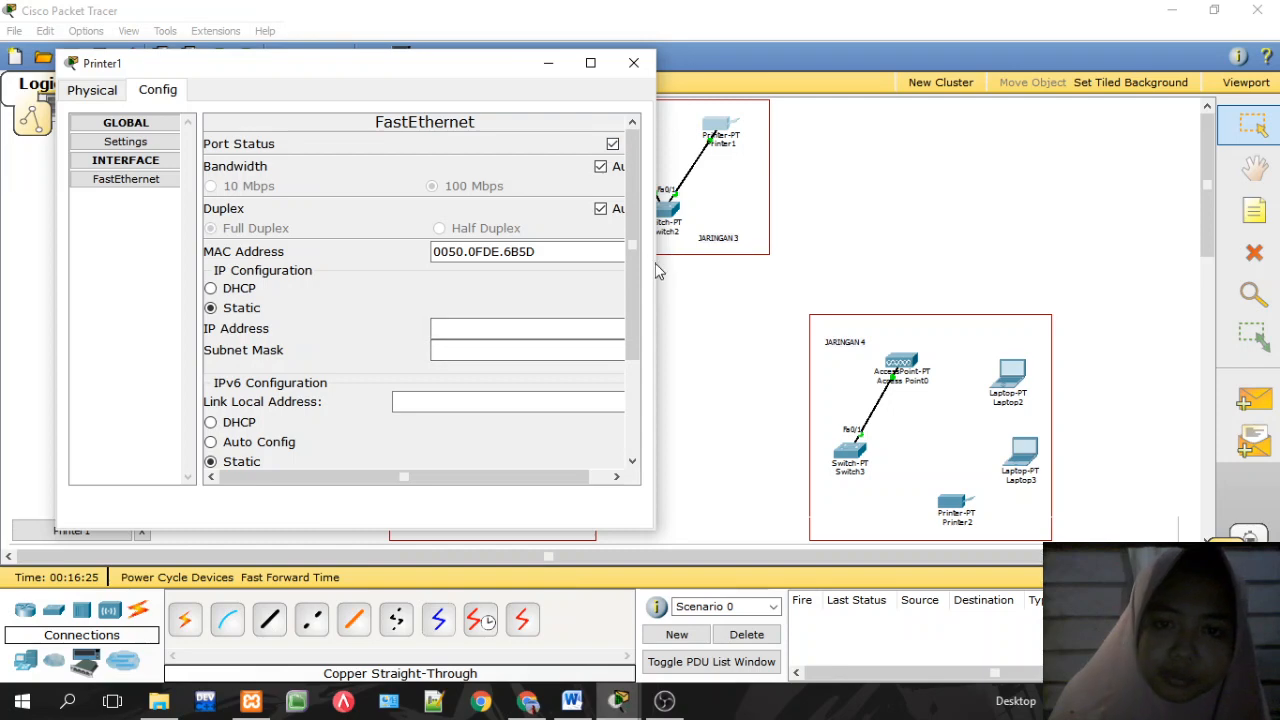
left_click_drag(655, 256, 776, 256)
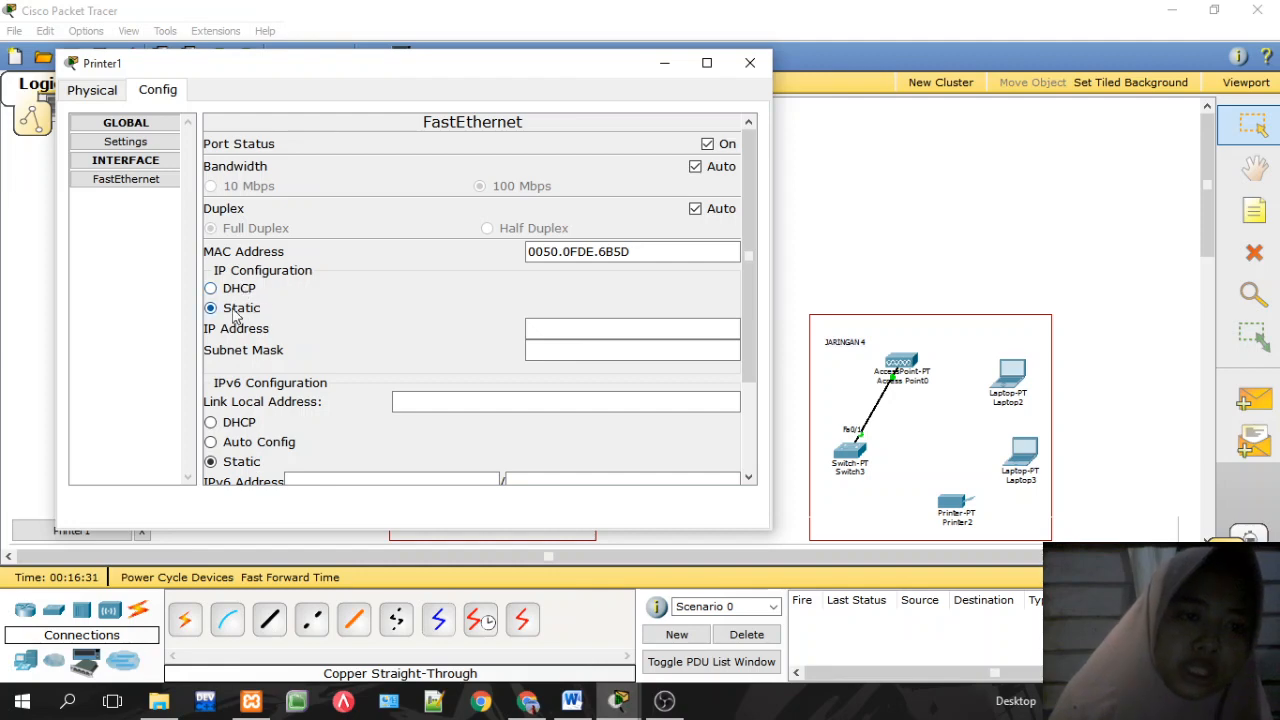
left_click(564, 329)
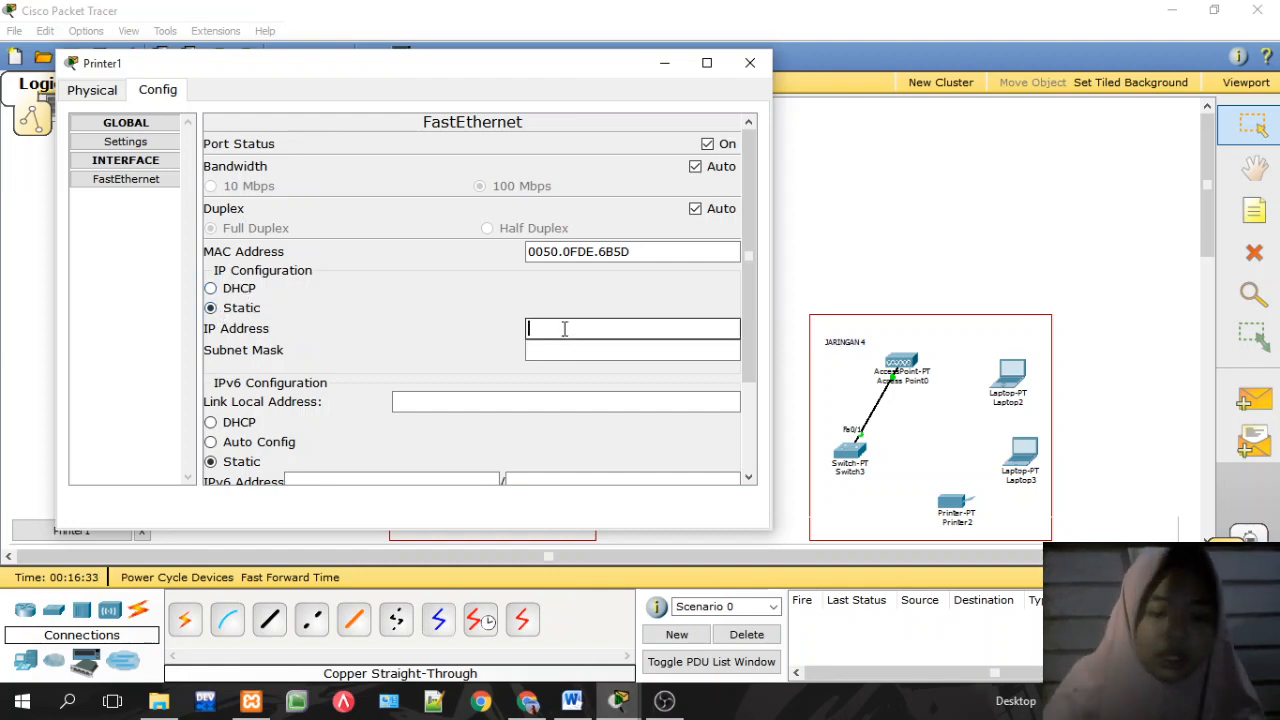
type("192.168.30.2")
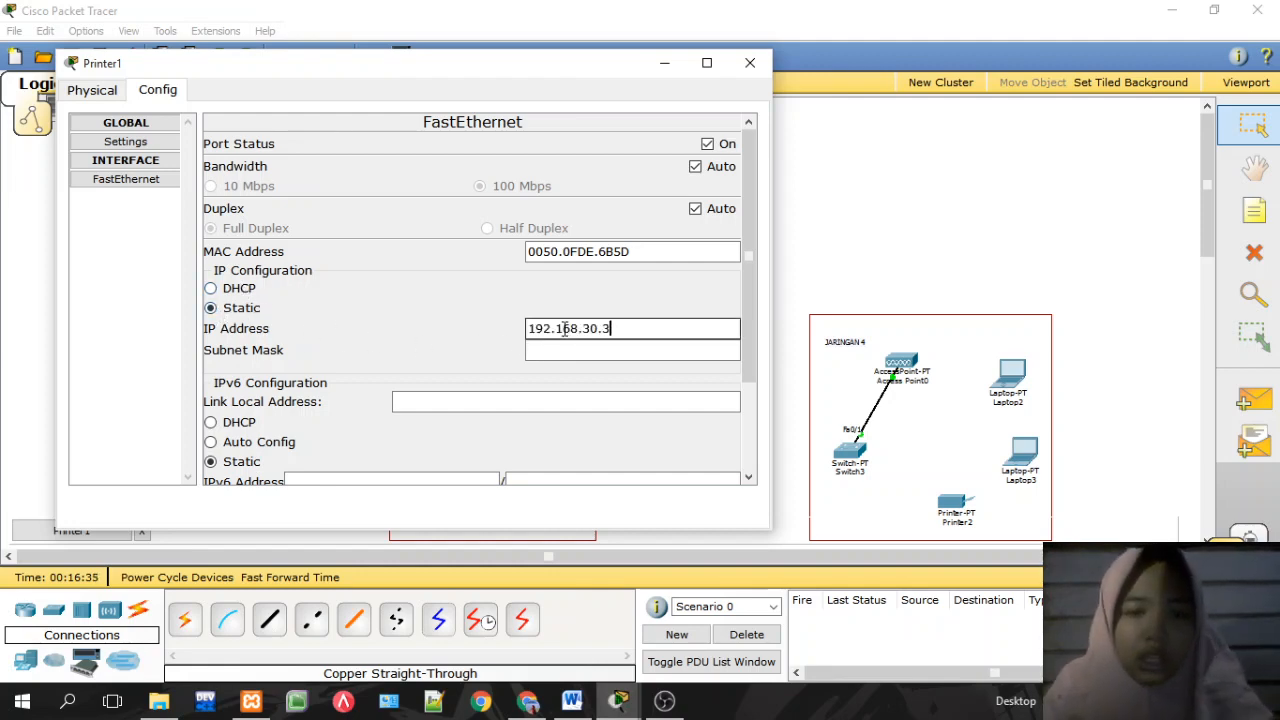
left_click(578, 349)
triple_click(580, 352)
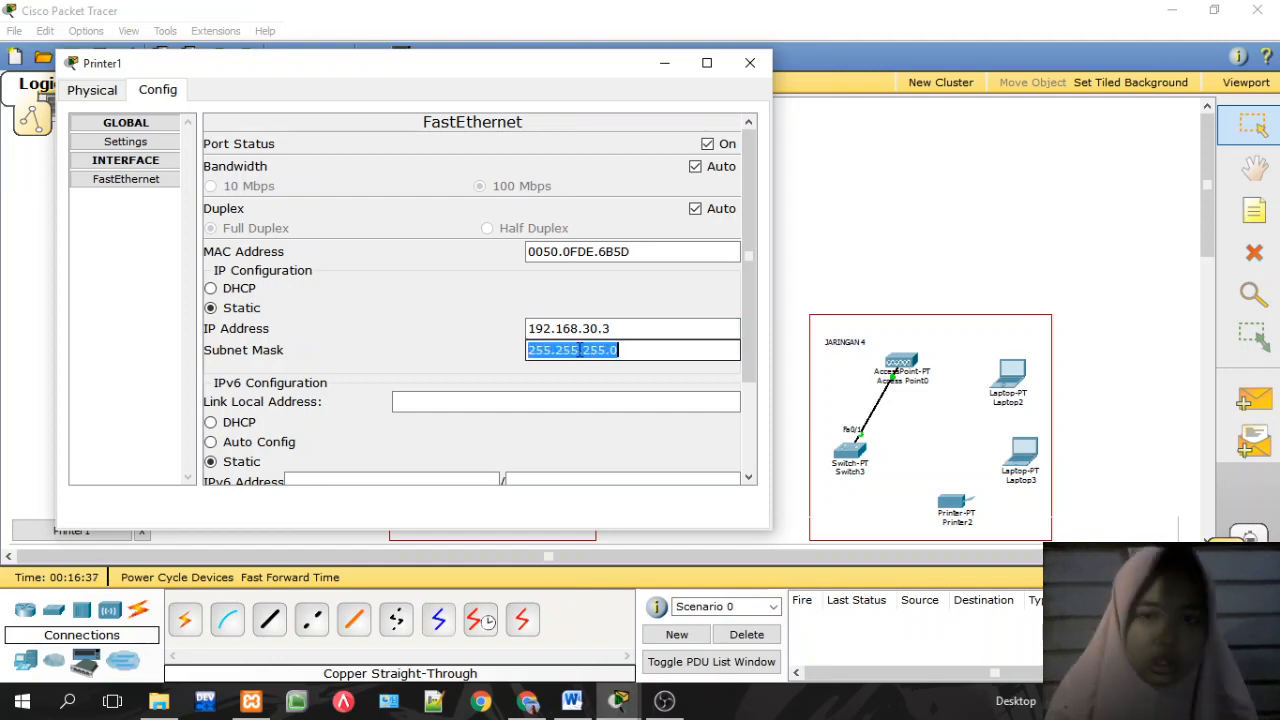
left_click(614, 350)
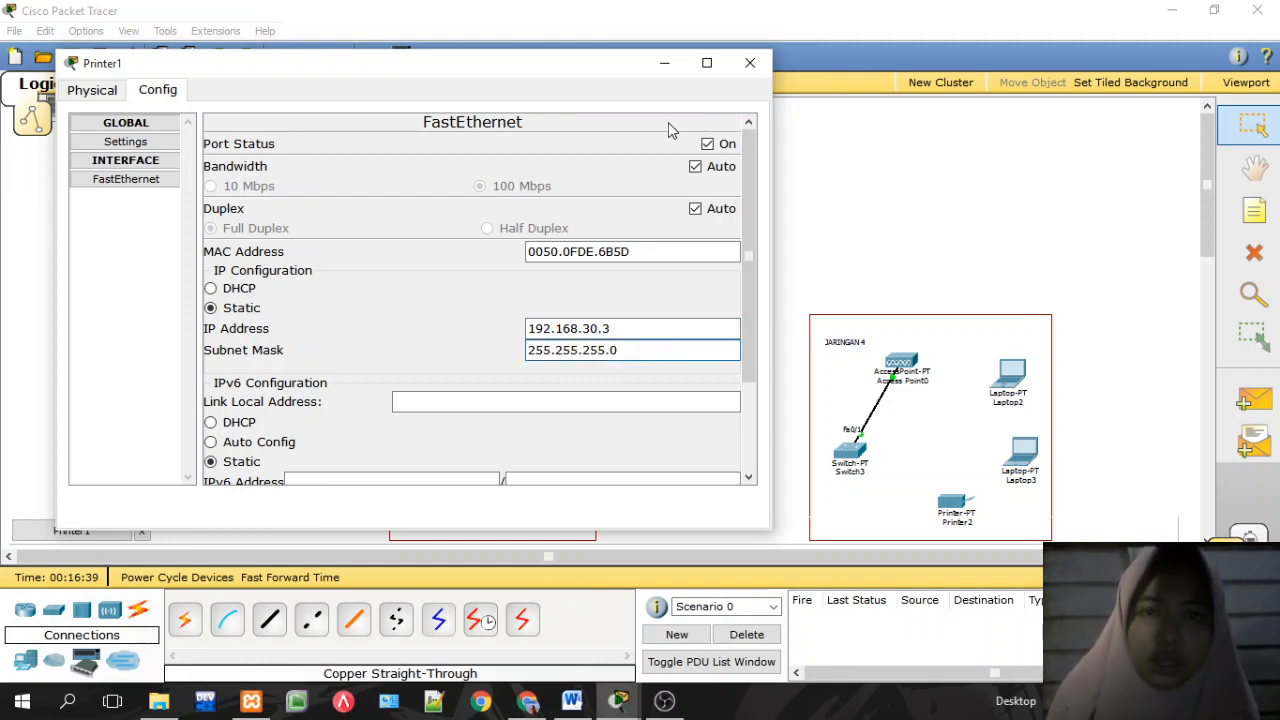
left_click(752, 62)
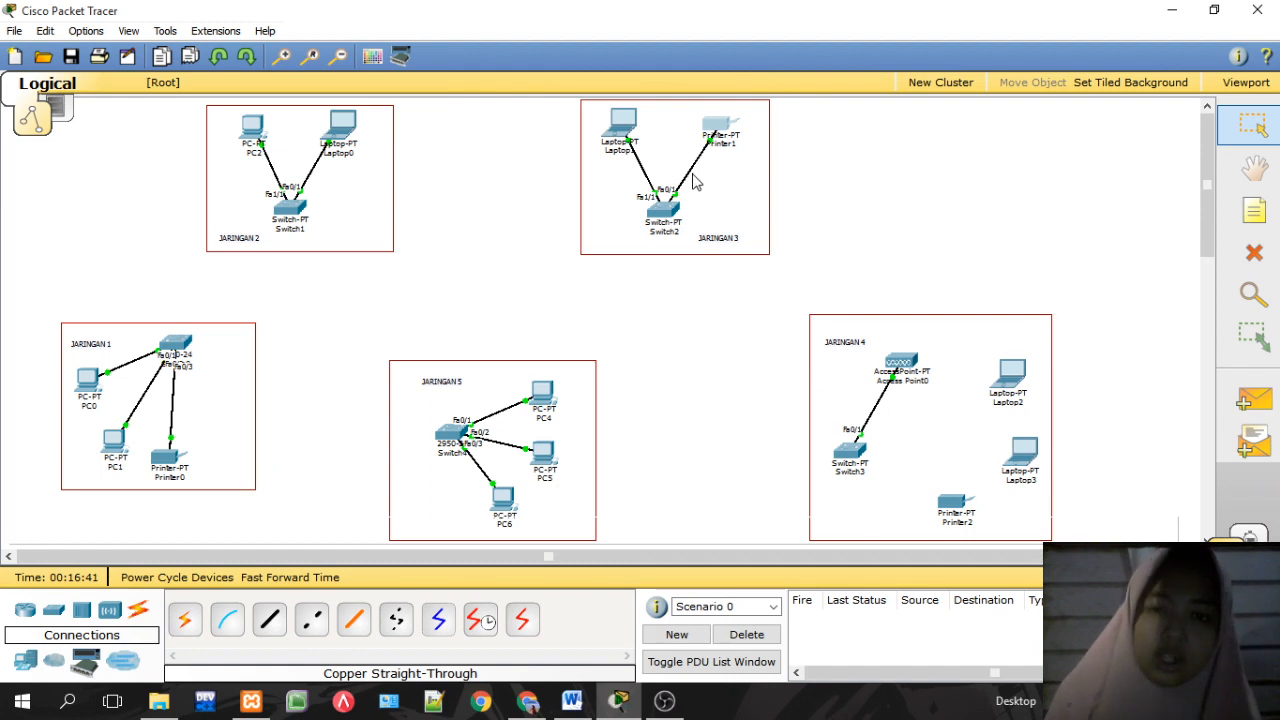
Step: Rename Access Point0's Port 1 wireless network from Default to AKSES
left_click(901, 362)
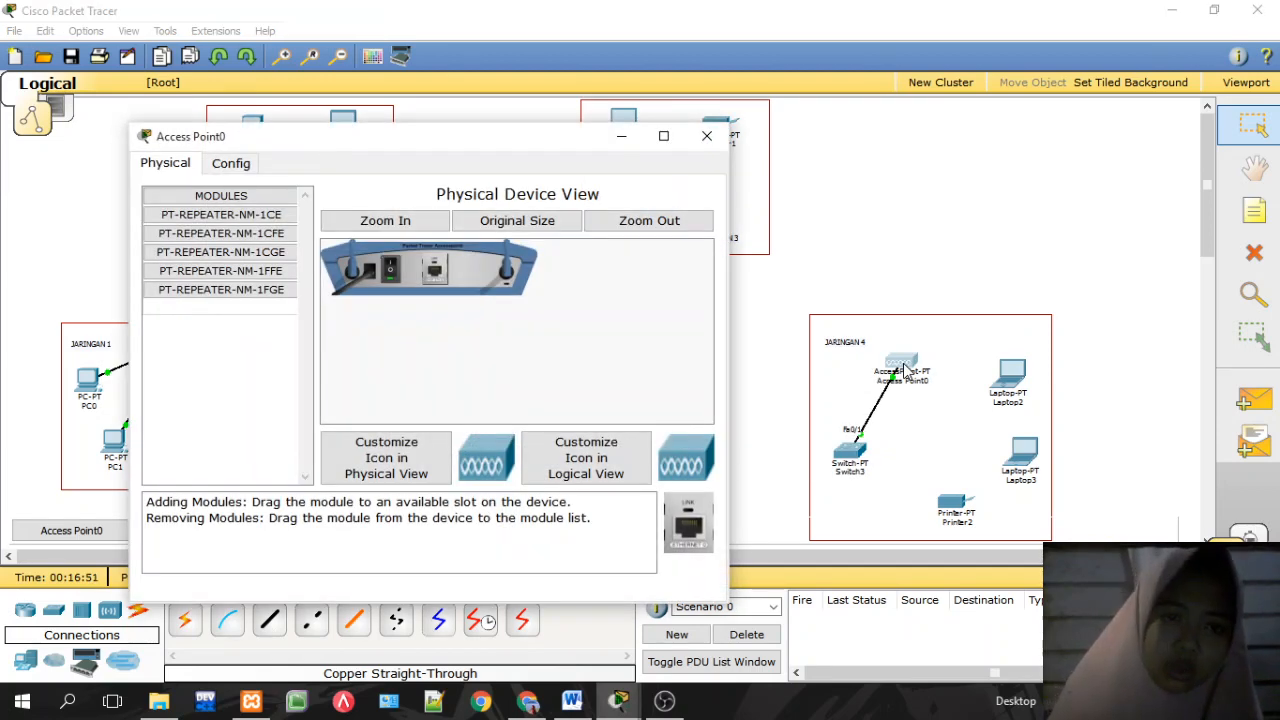
left_click(238, 166)
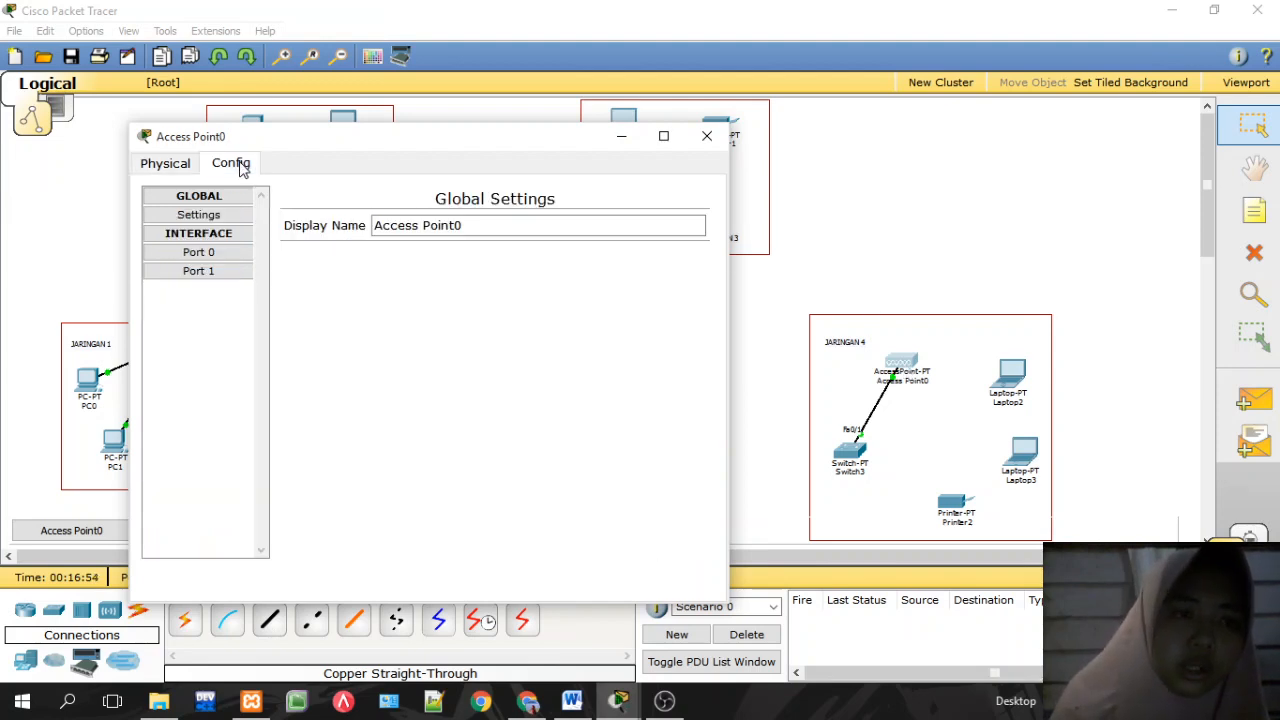
left_click(226, 273)
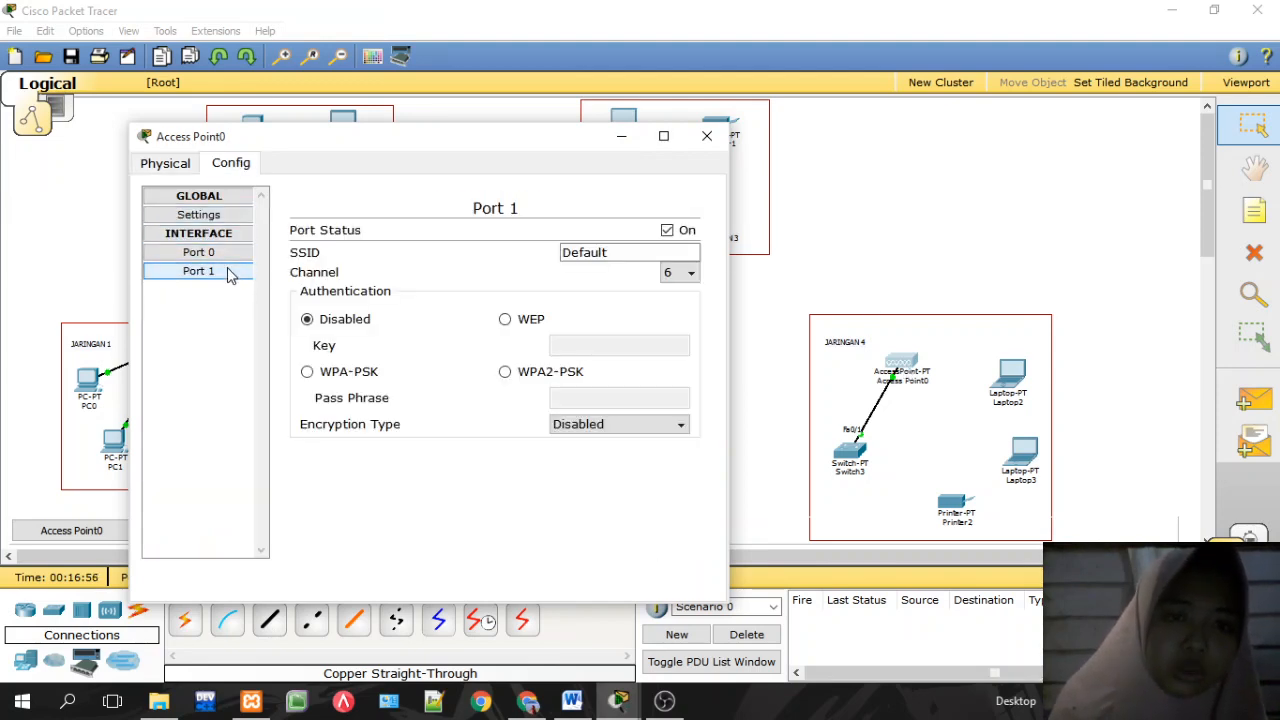
left_click(689, 253)
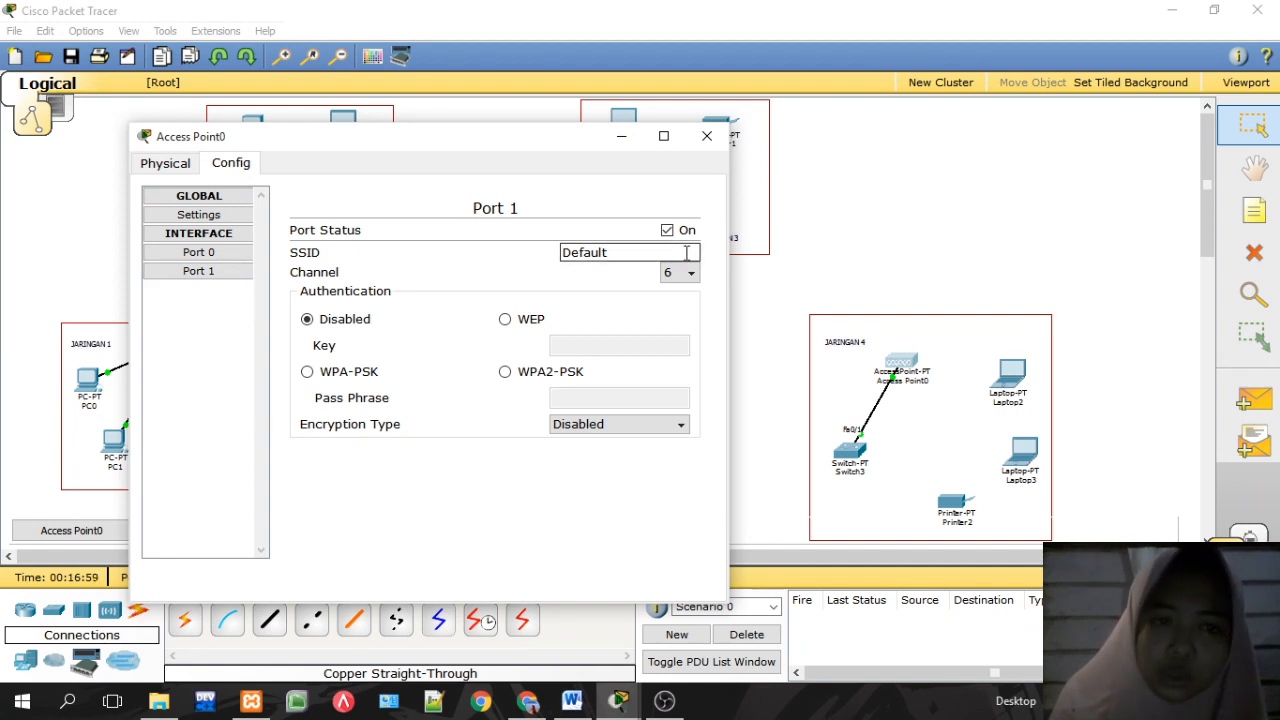
key("BackSpace")
key("BackSpace")
key("BackSpace")
key("BackSpace")
key("BackSpace")
key("BackSpace")
key("BackSpace")
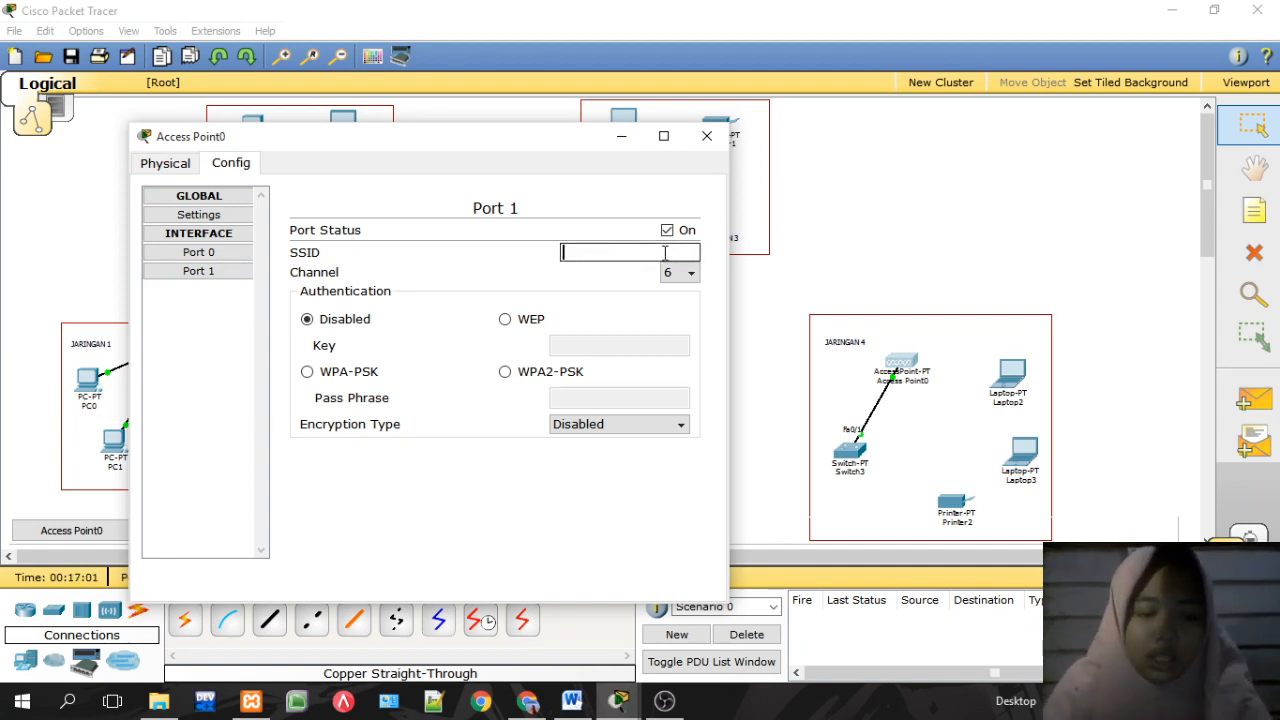
type("AKSES")
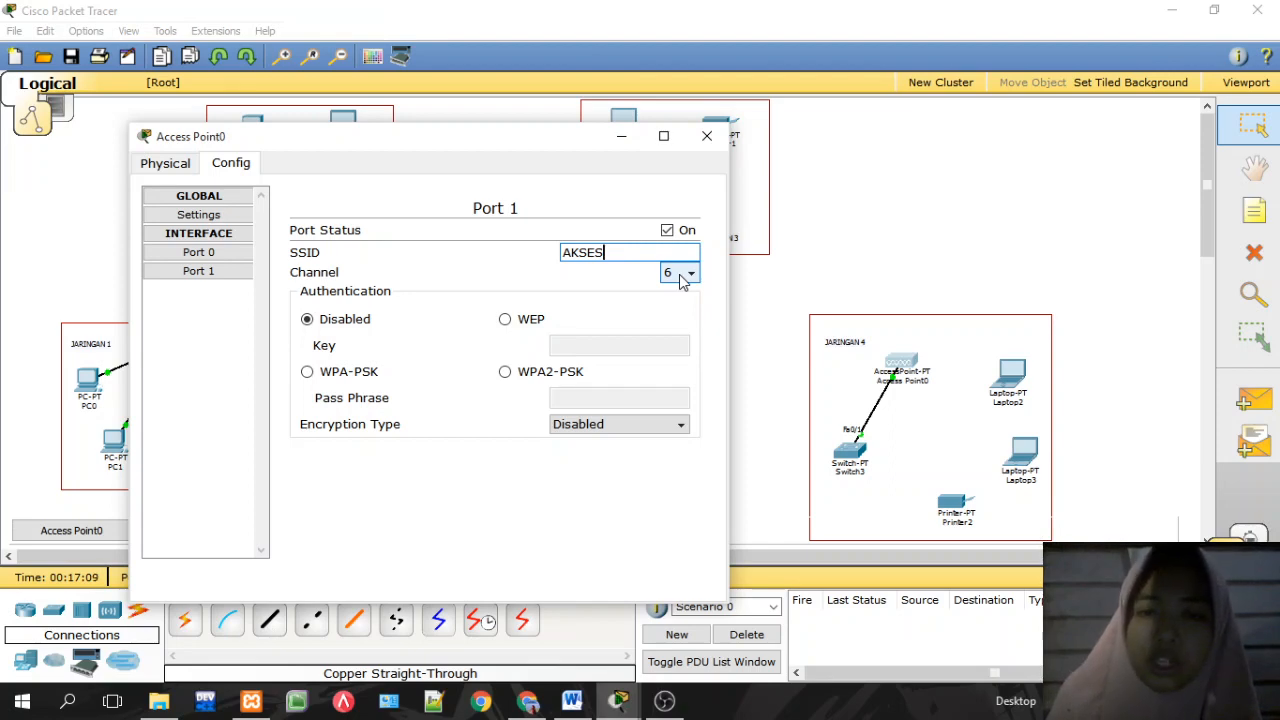
Step: Put the access point on channel 3 with WPA2-PSK and a pass phrase, then close it
left_click(680, 276)
left_click(673, 325)
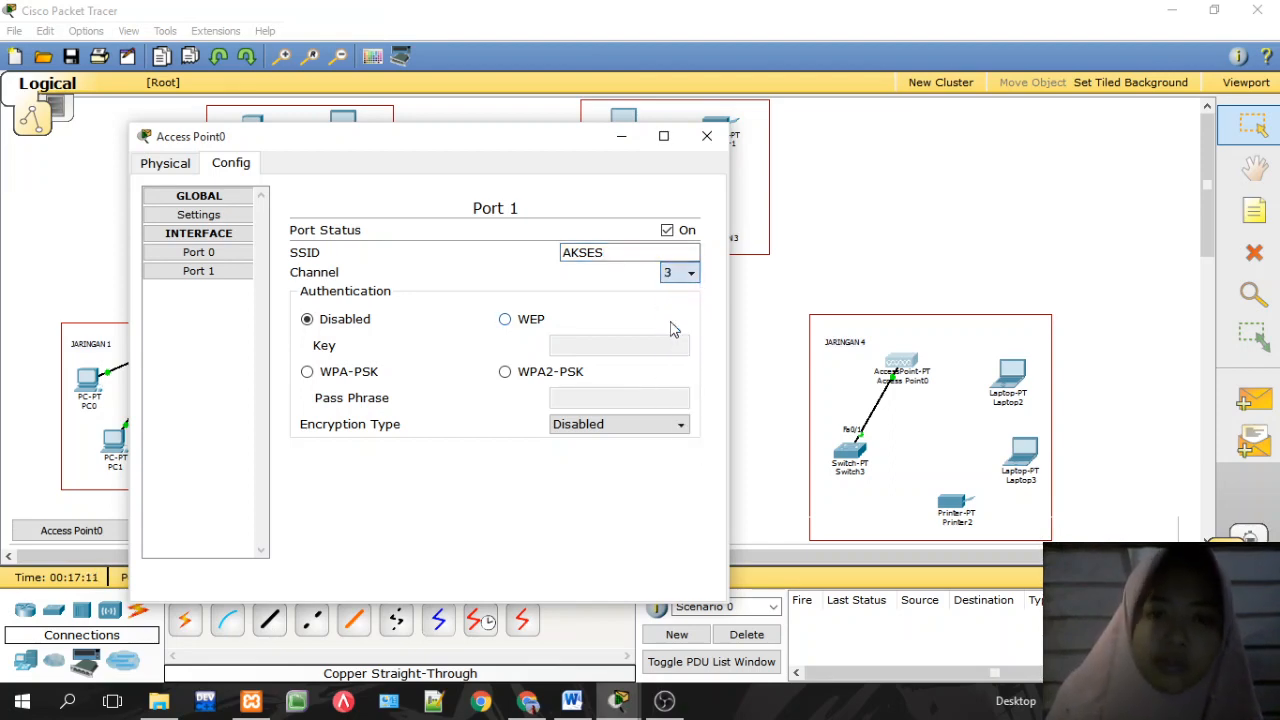
left_click(506, 372)
left_click(601, 391)
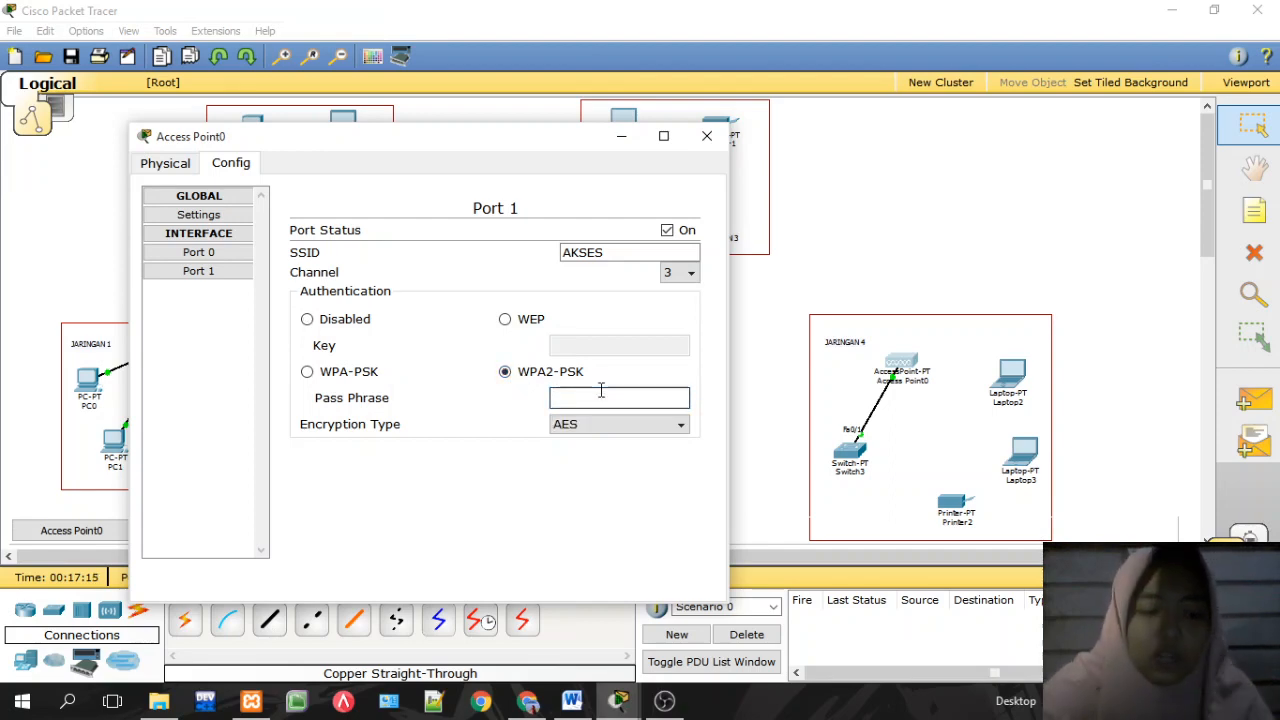
type("12345678")
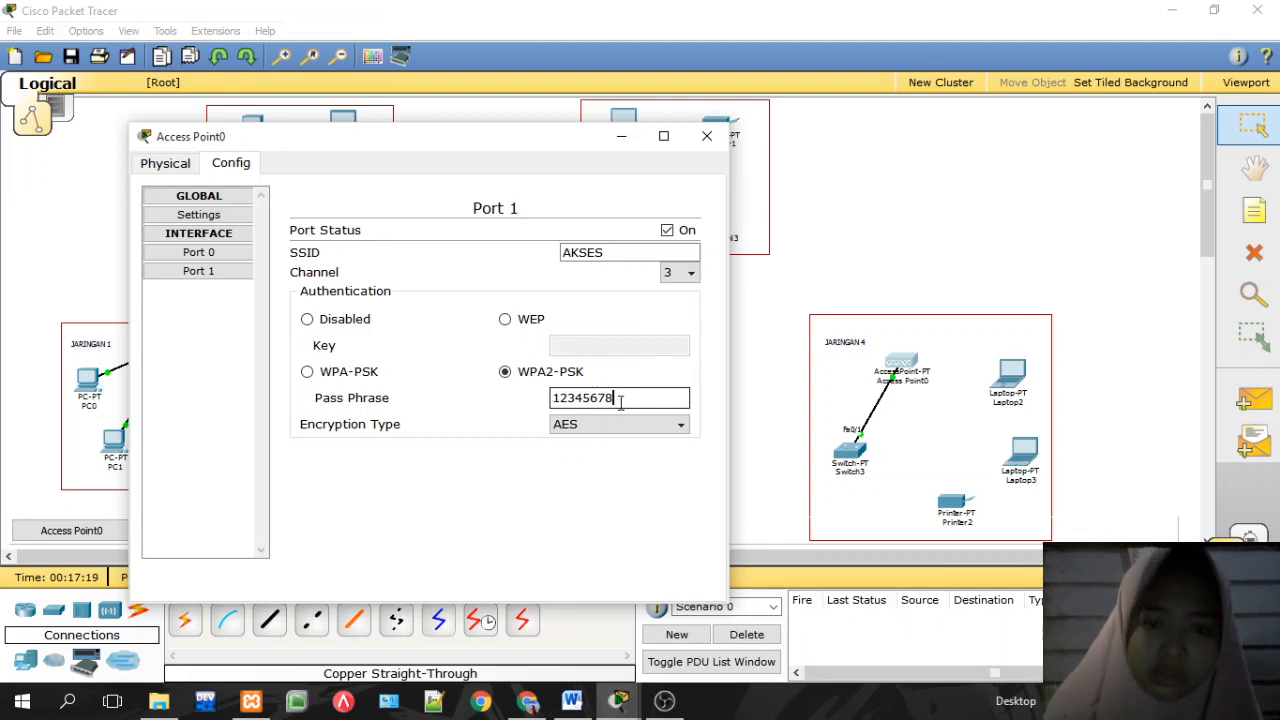
key("Tab")
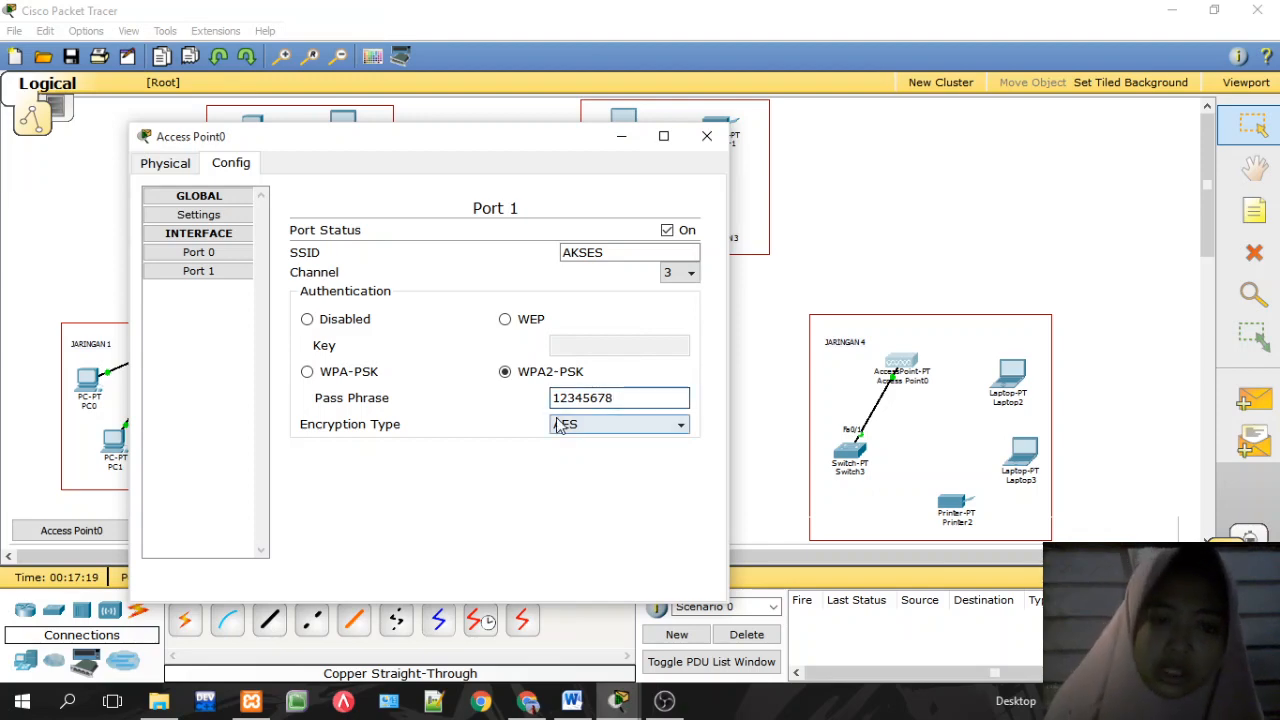
left_click(707, 136)
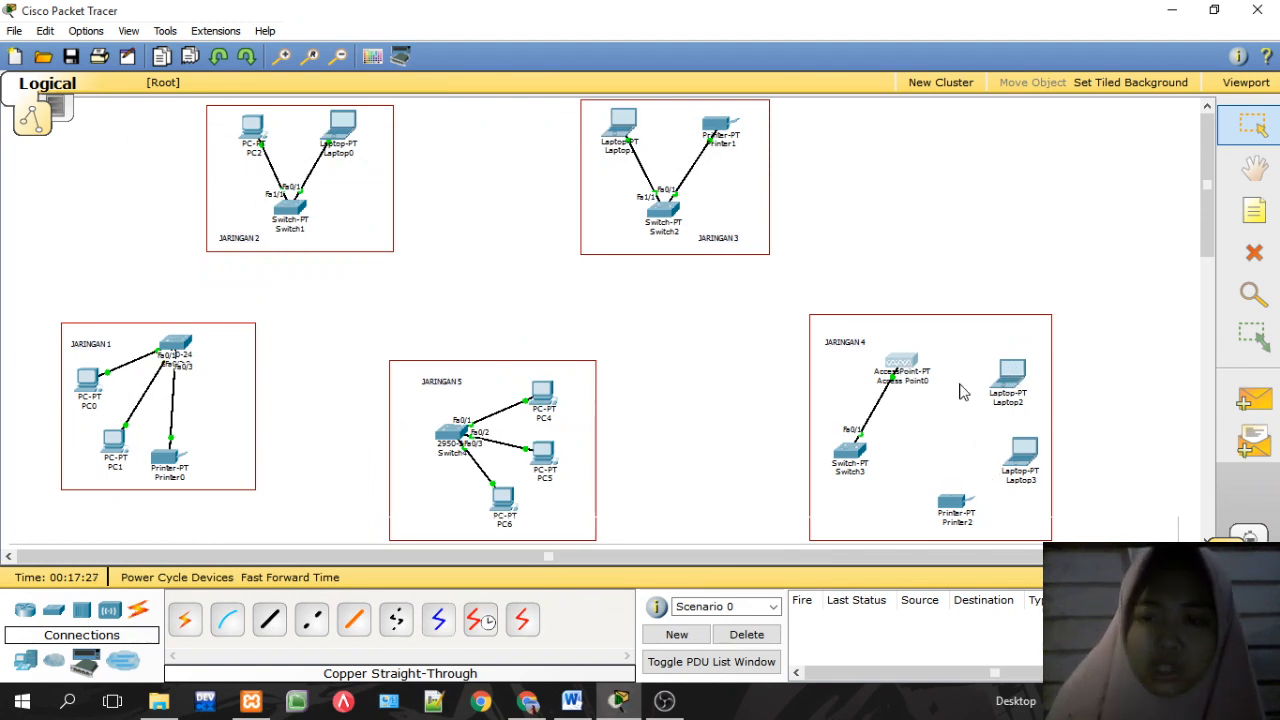
Step: Power off Laptop2 and remove its existing network module to fit the Linksys-WPC300N
left_click(1012, 383)
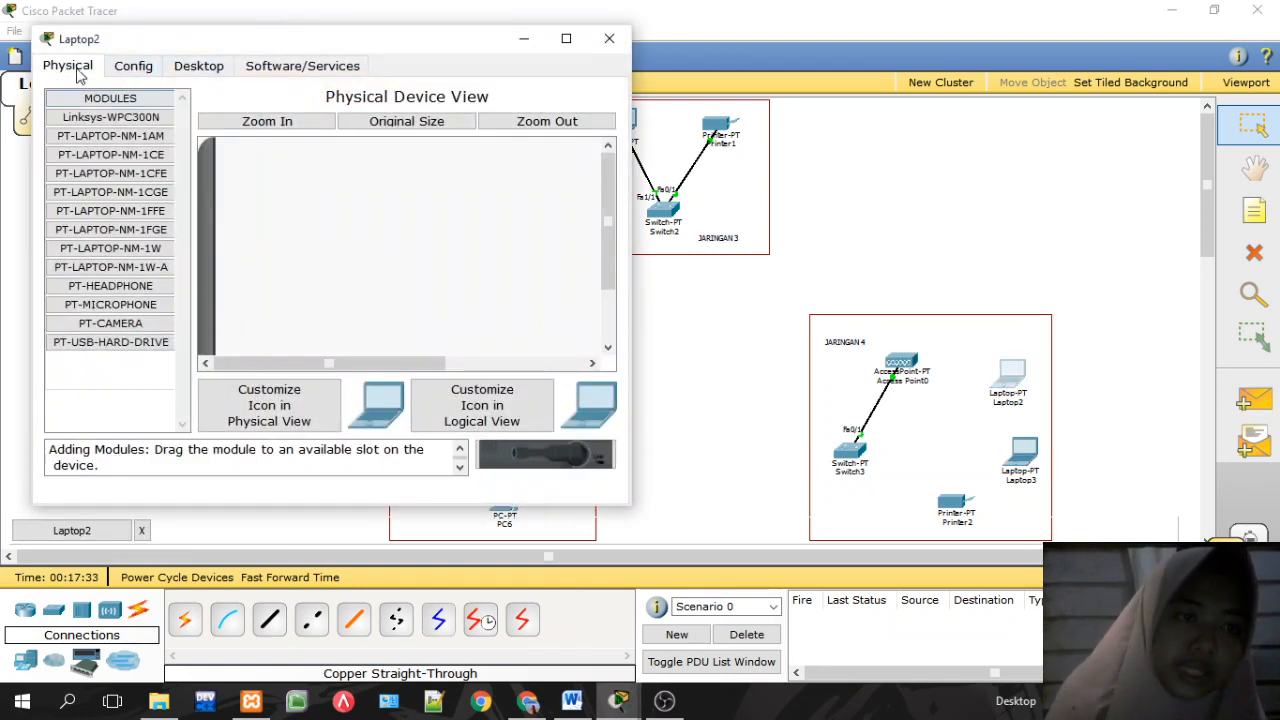
left_click(120, 121)
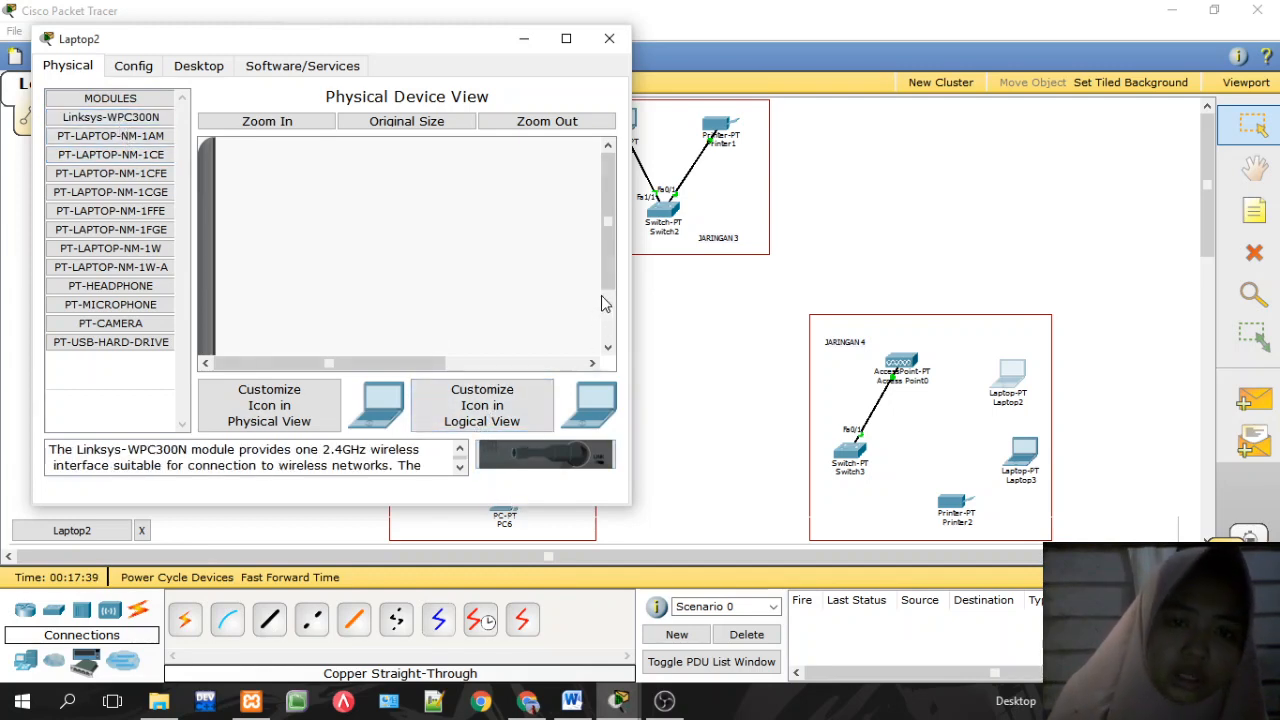
left_click_drag(604, 297, 607, 352)
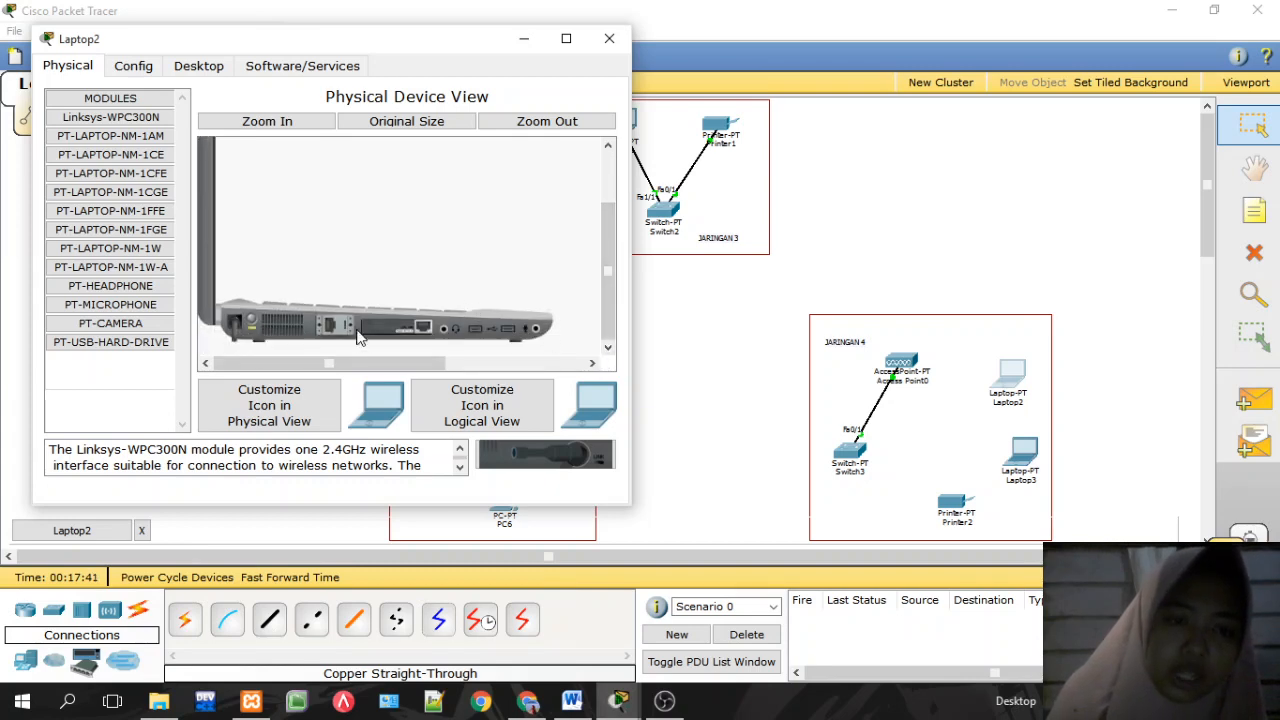
left_click(232, 313)
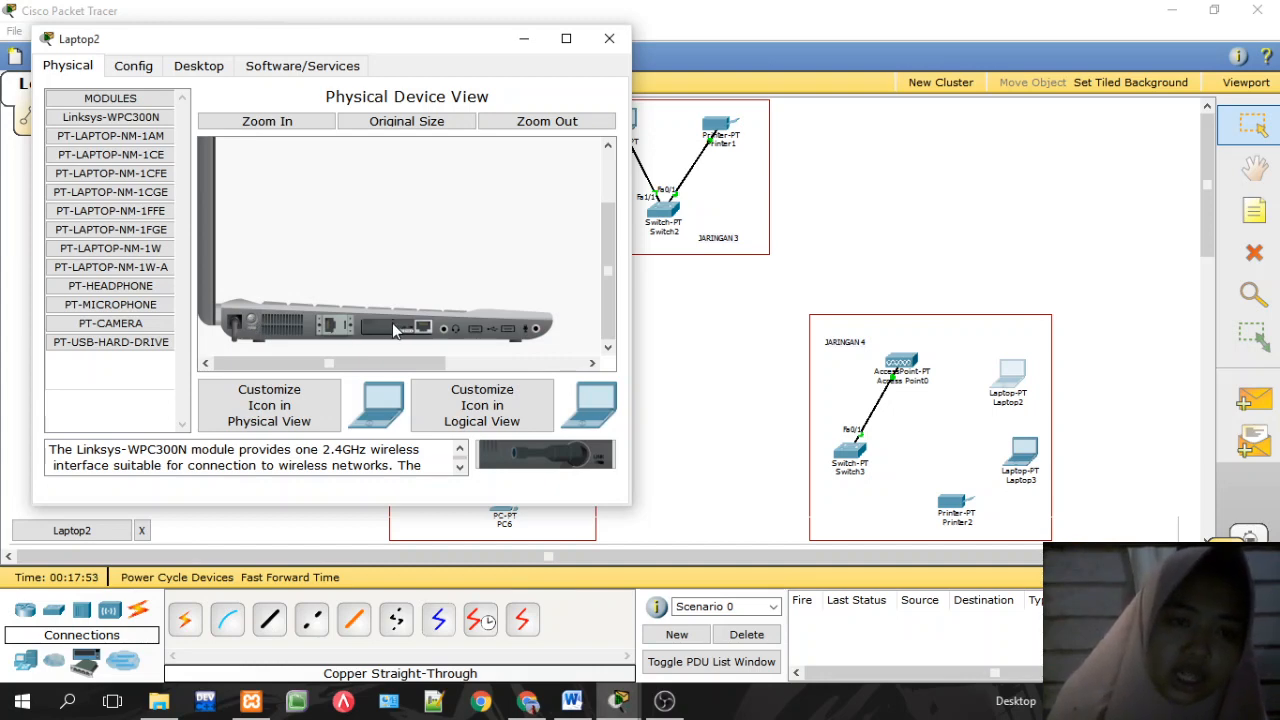
mouse_move(393, 330)
left_mouse_down()
mouse_move(462, 370)
mouse_move(392, 323)
mouse_move(531, 457)
mouse_move(398, 337)
left_mouse_up()
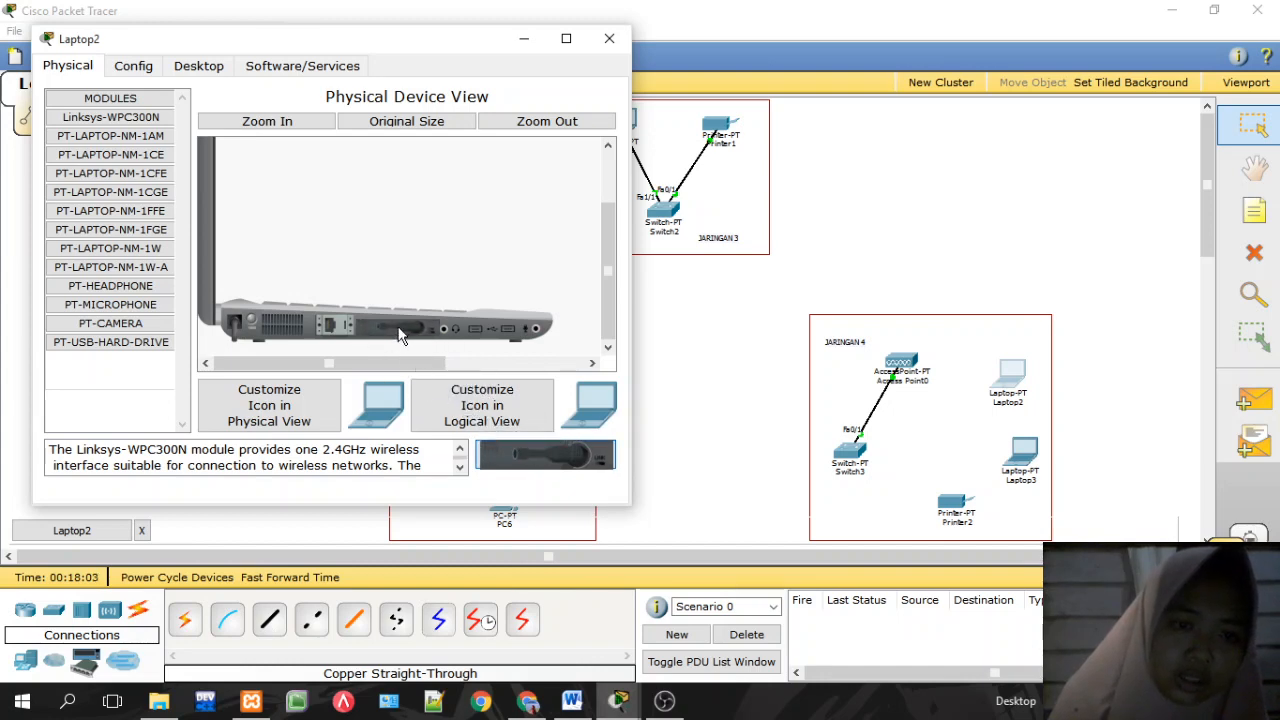
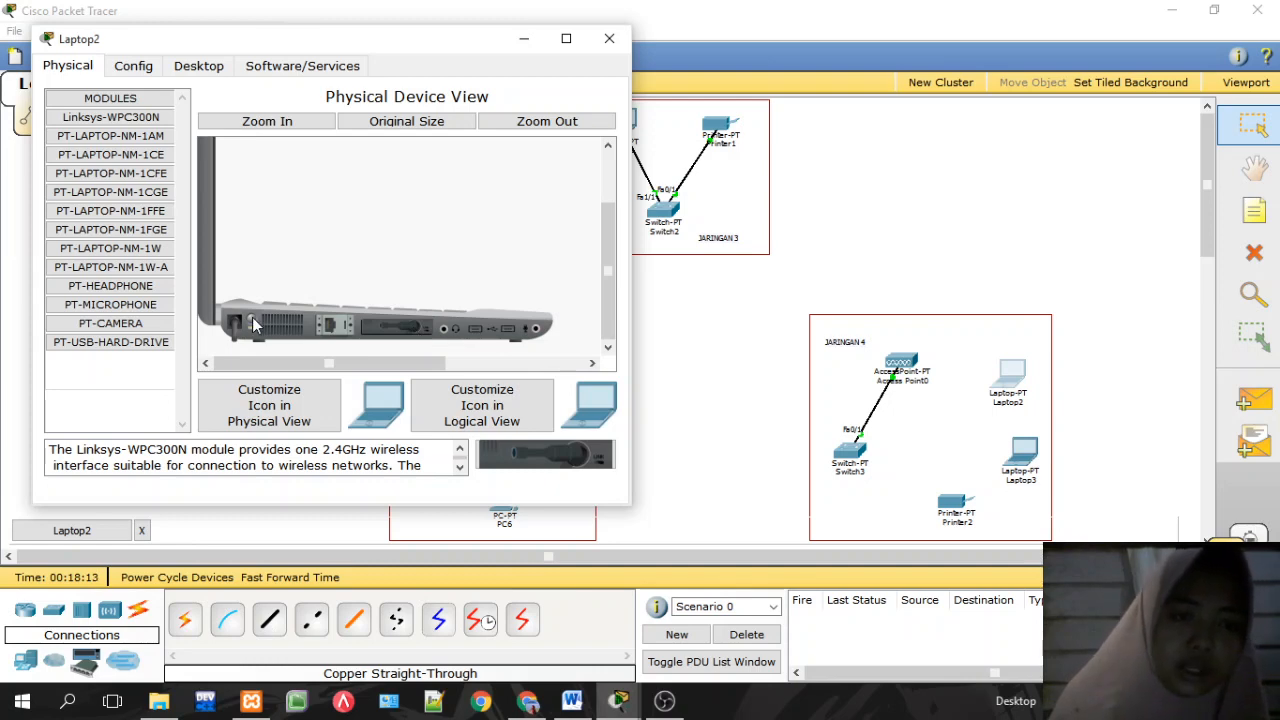
Step: Move Laptop2's window from Config to its Desktop applications page
left_click(143, 68)
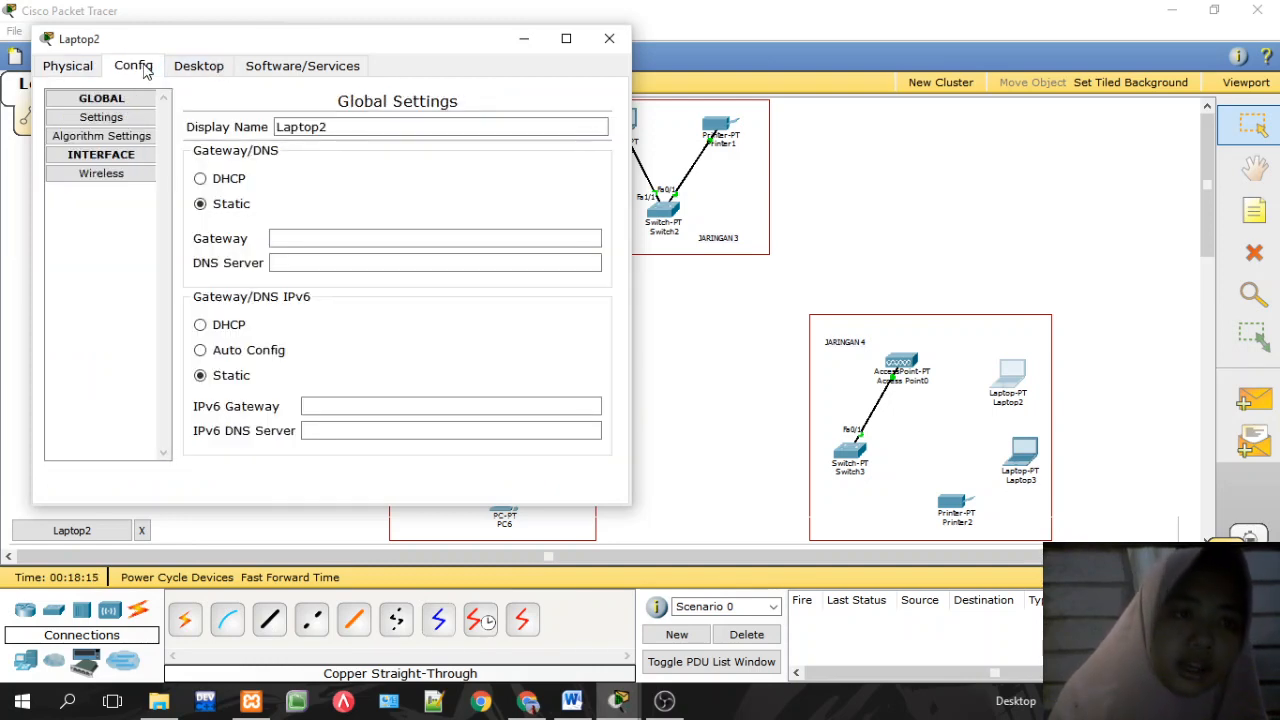
left_click(184, 72)
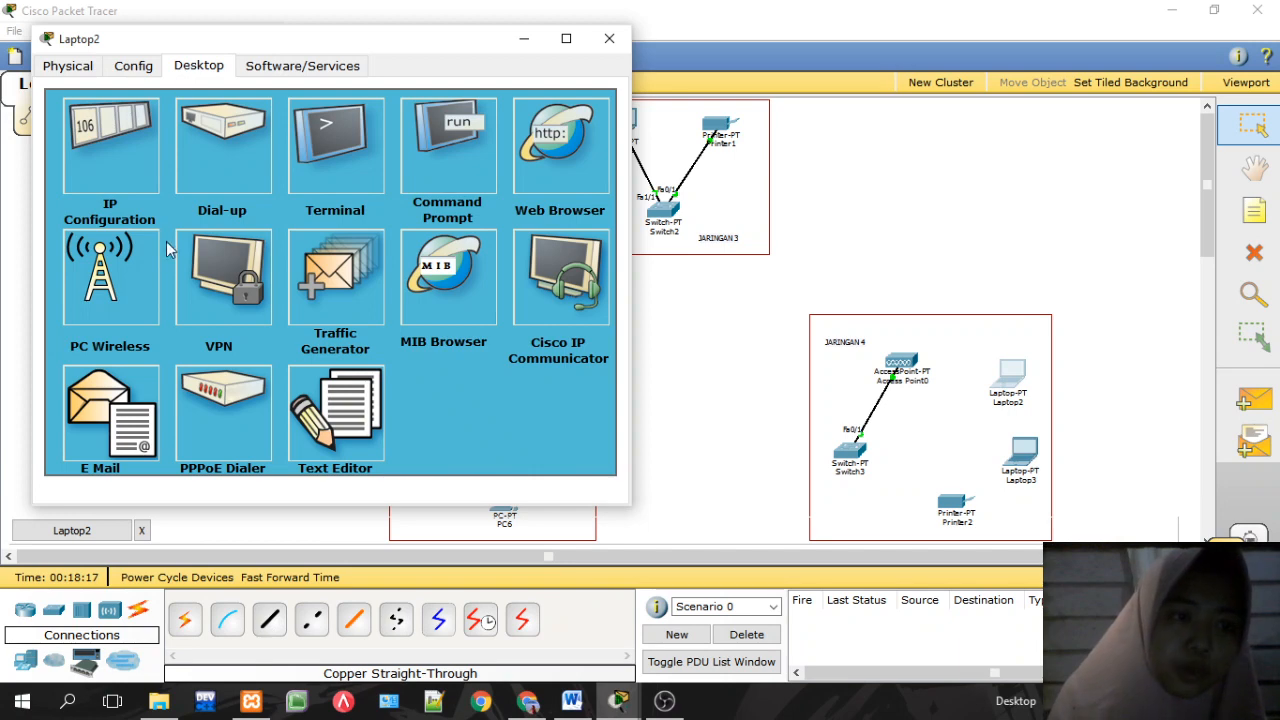
Step: Join Laptop2 to the AKSES wireless network through PC Wireless using its pre-shared key
left_click(114, 296)
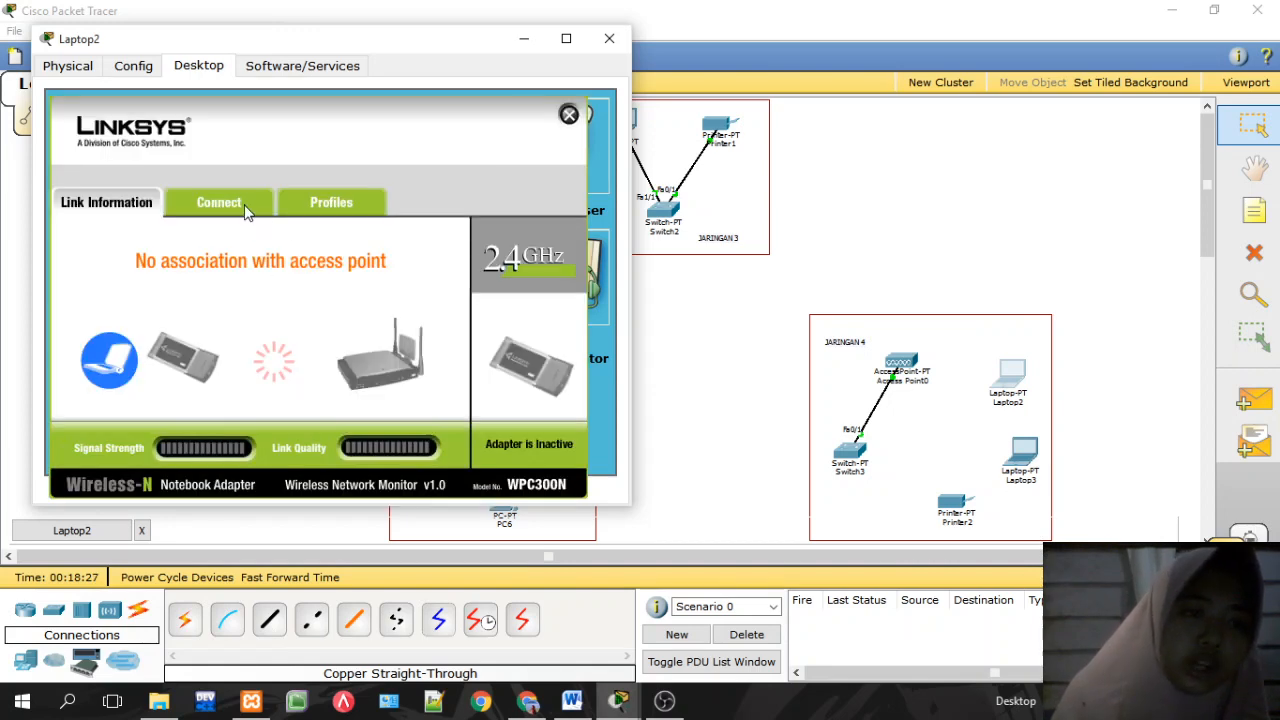
left_click(247, 210)
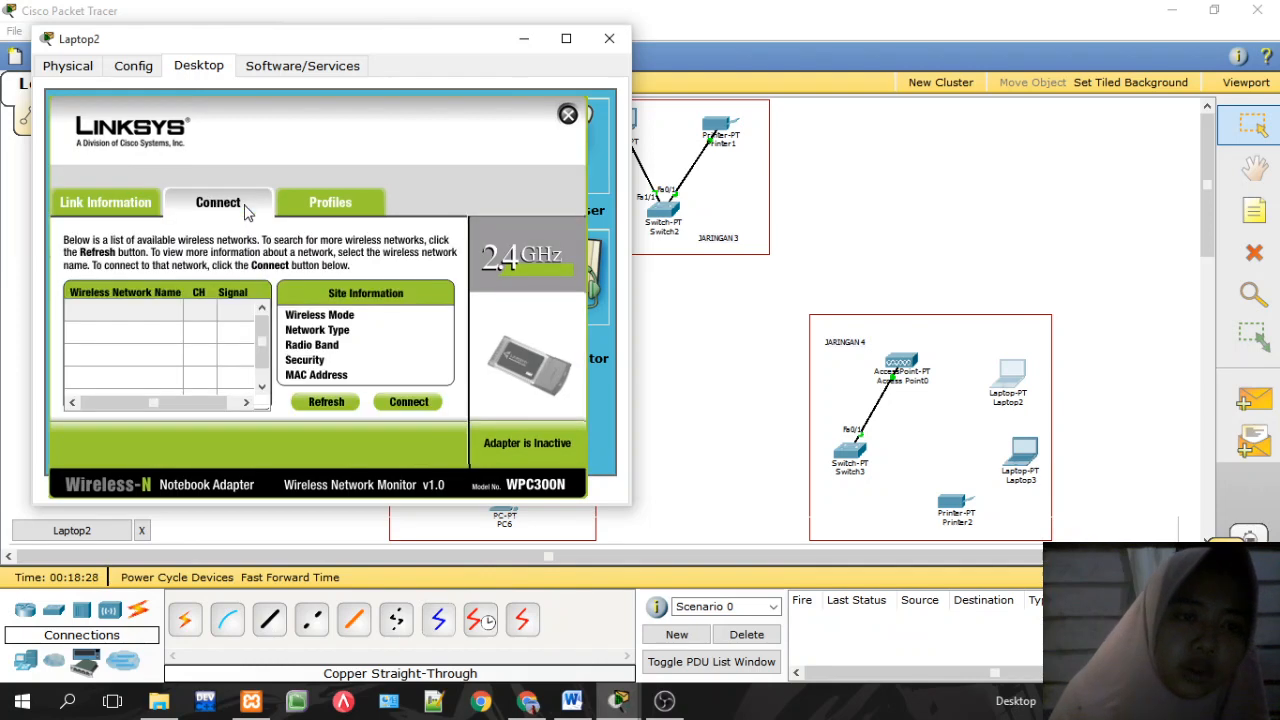
left_click(418, 405)
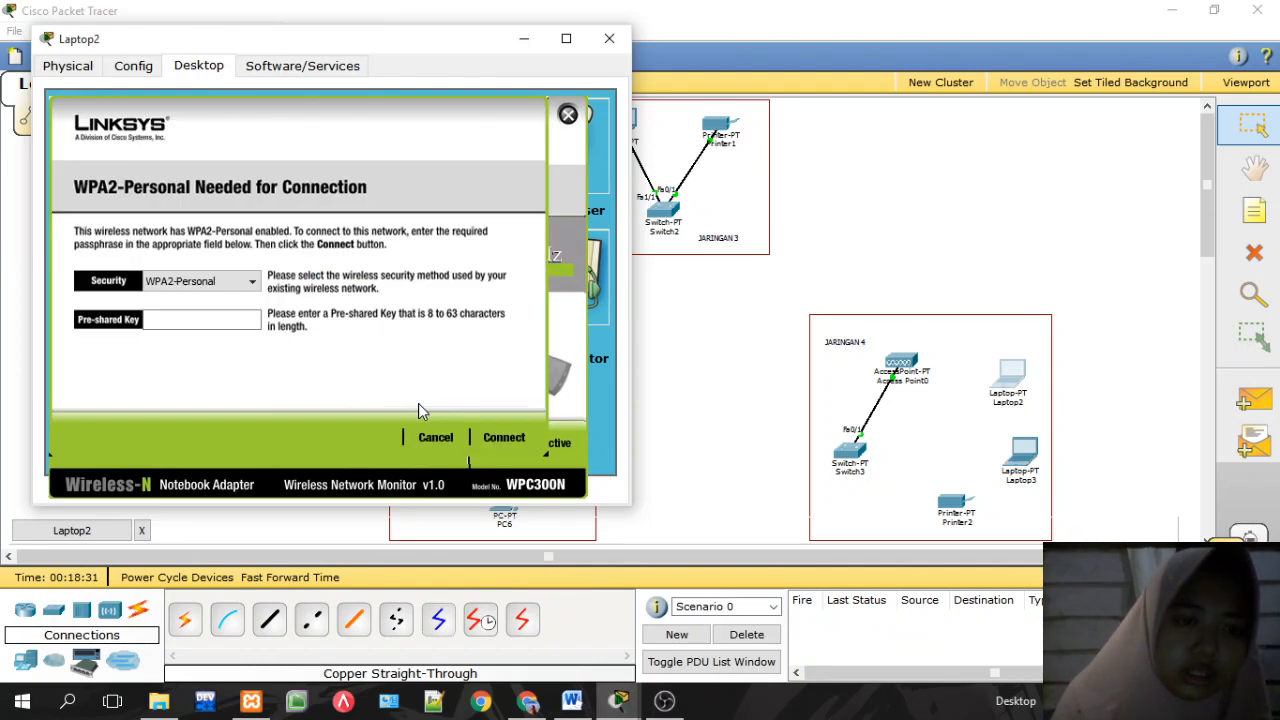
left_click(226, 324)
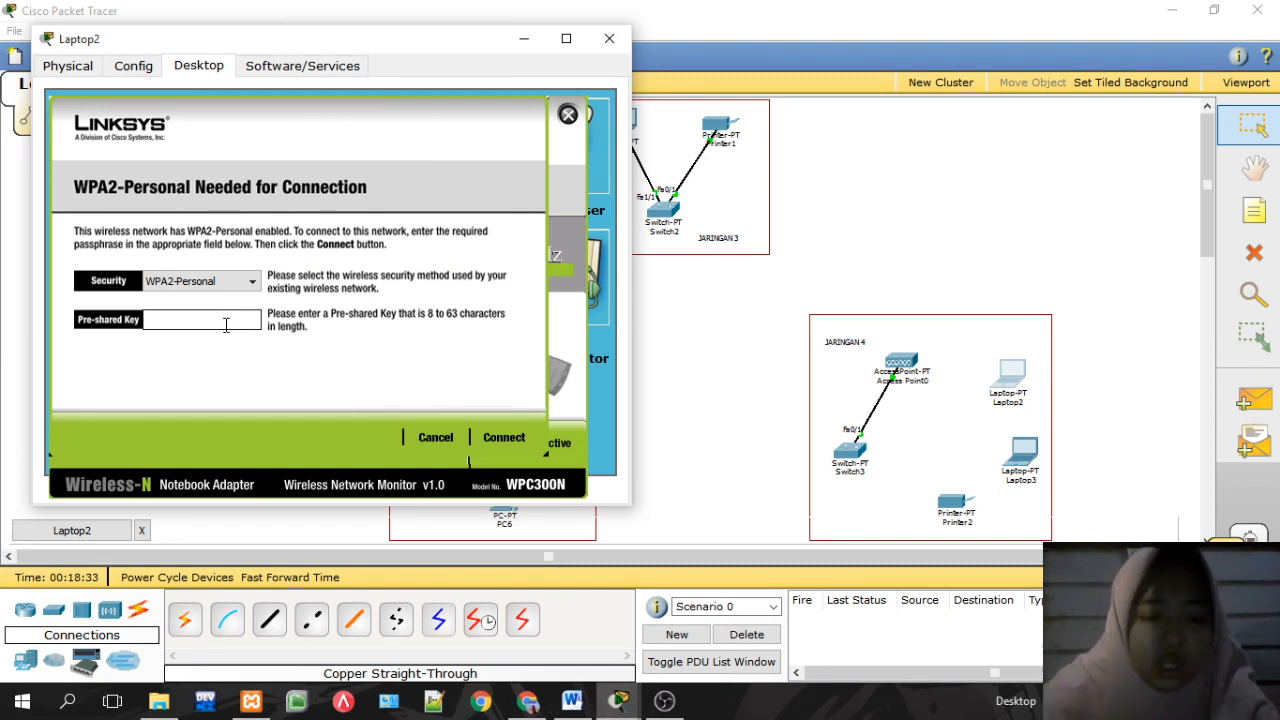
type("12345678")
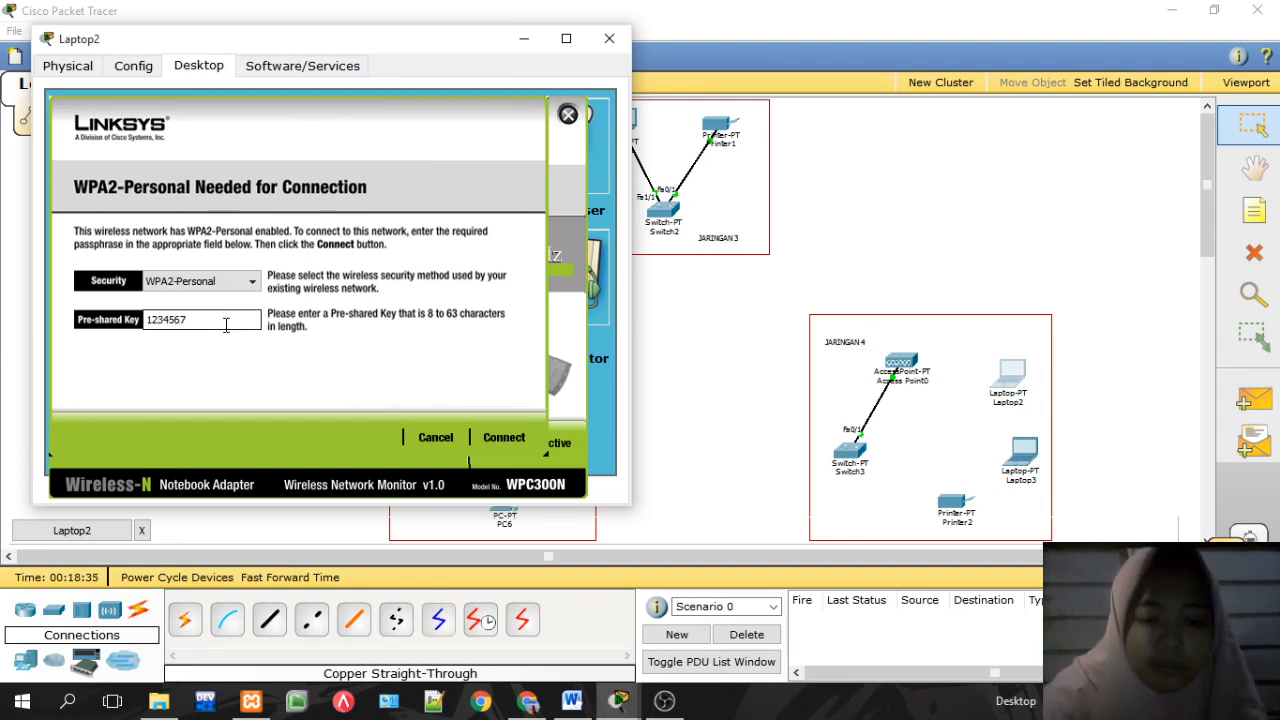
left_click(492, 438)
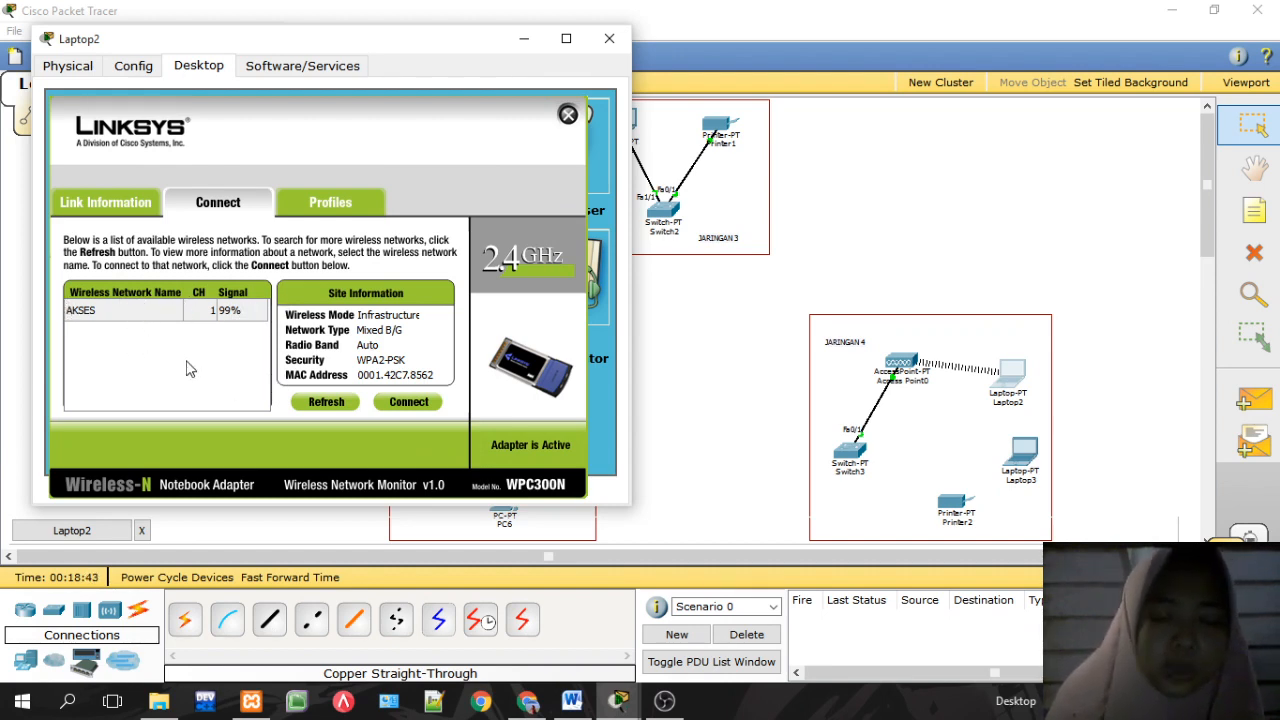
left_click(568, 114)
Step: Set Laptop2 to static IP 192.168.40.2, mask 255.255.255.0, gateway 192.168.40.1
left_click(131, 128)
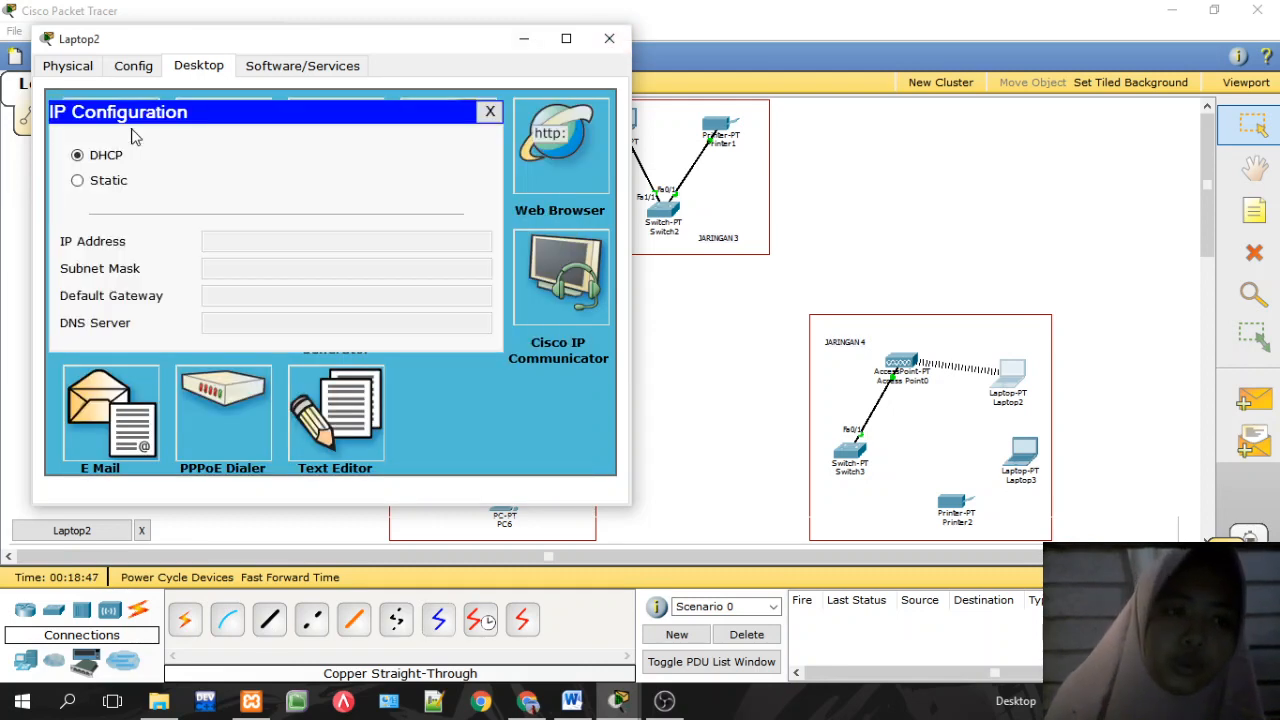
left_click(110, 181)
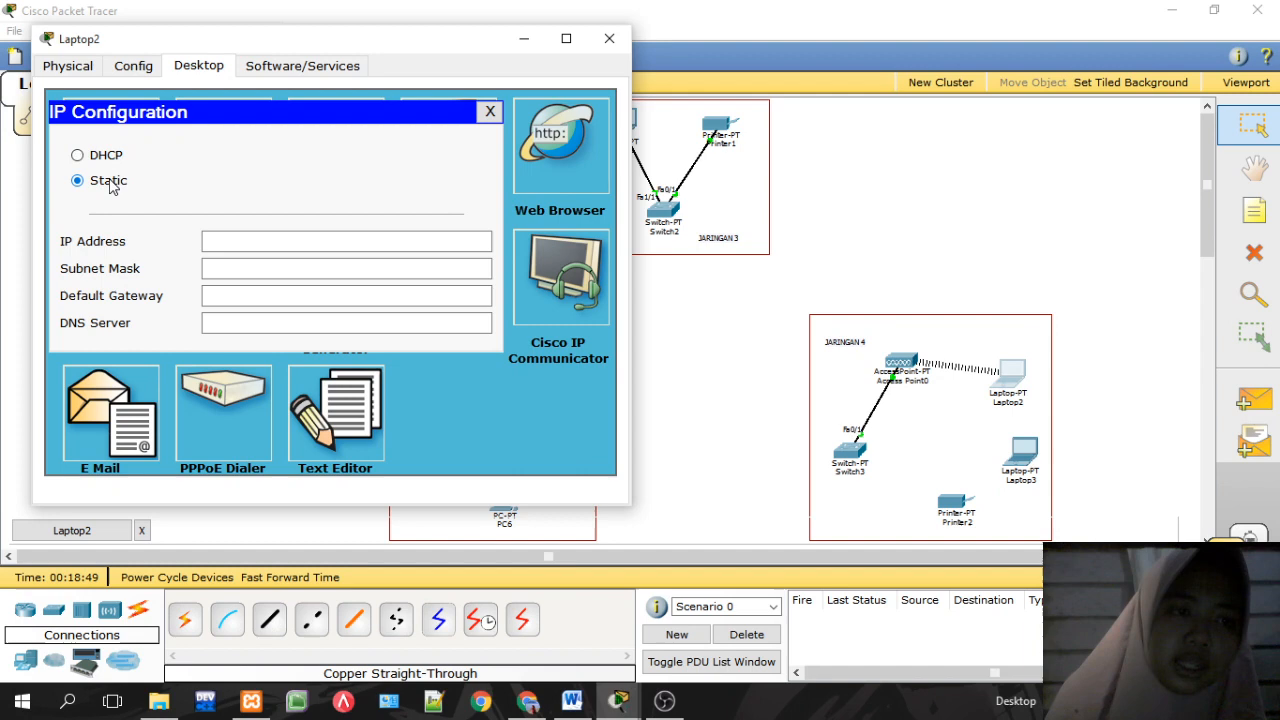
left_click(227, 240)
type("192.168.40.2")
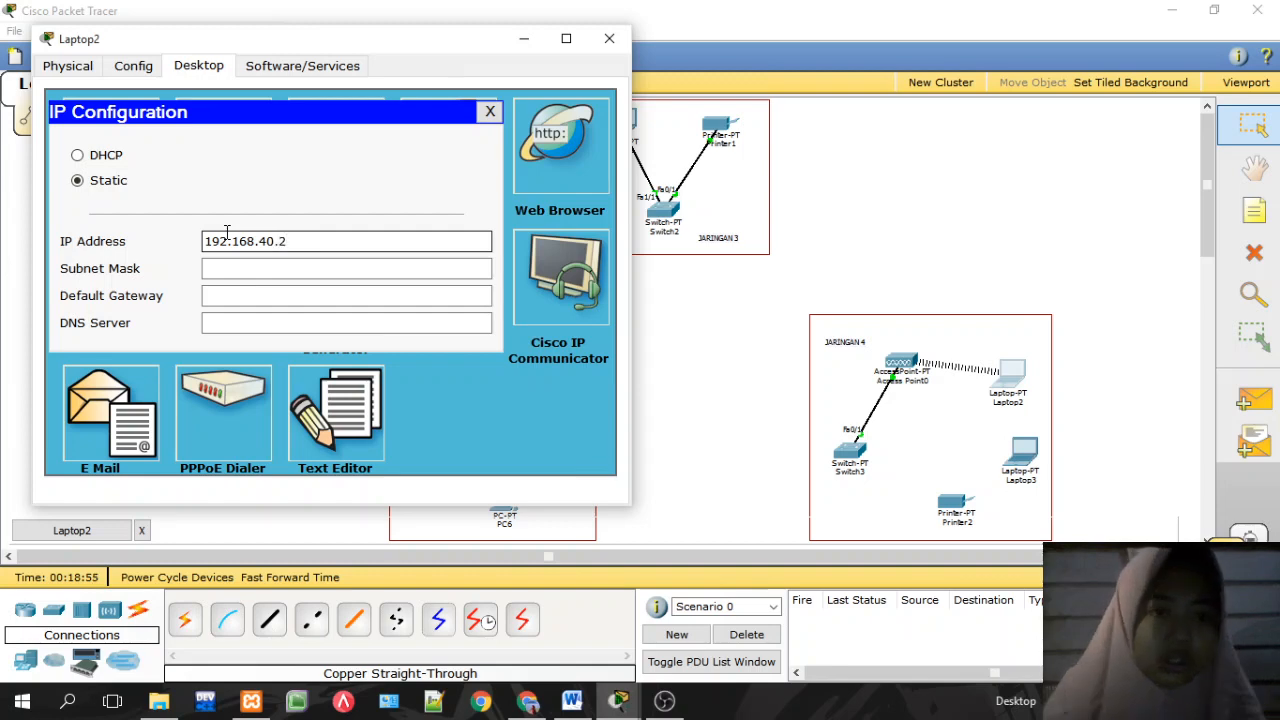
key("ctrl+a")
key("BackSpace")
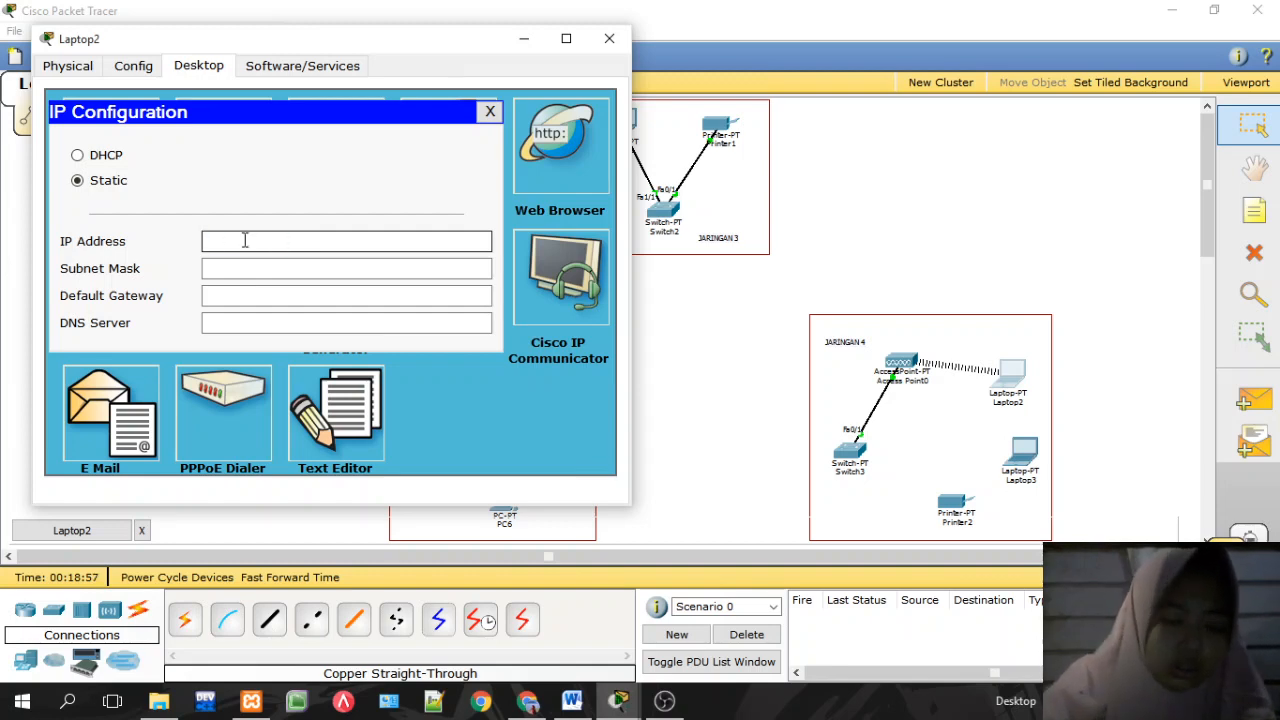
key("ctrl+z")
key("ctrl+c")
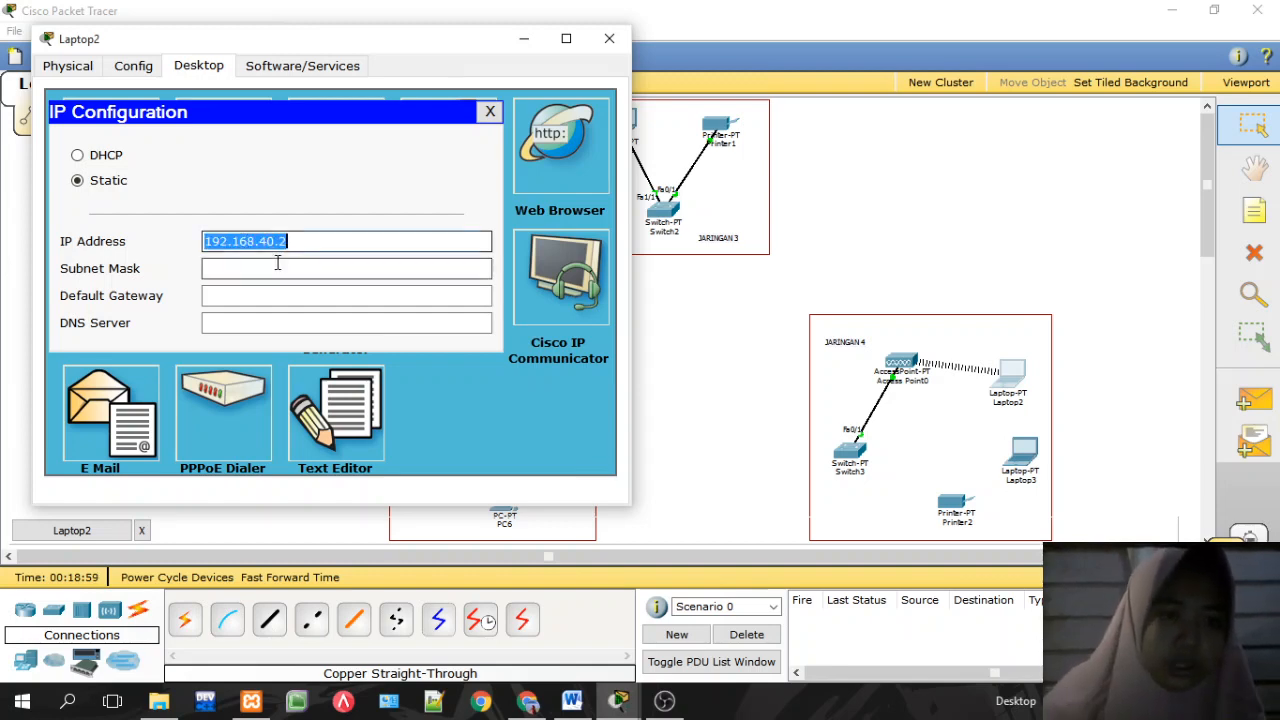
left_click(275, 268)
left_click(280, 295)
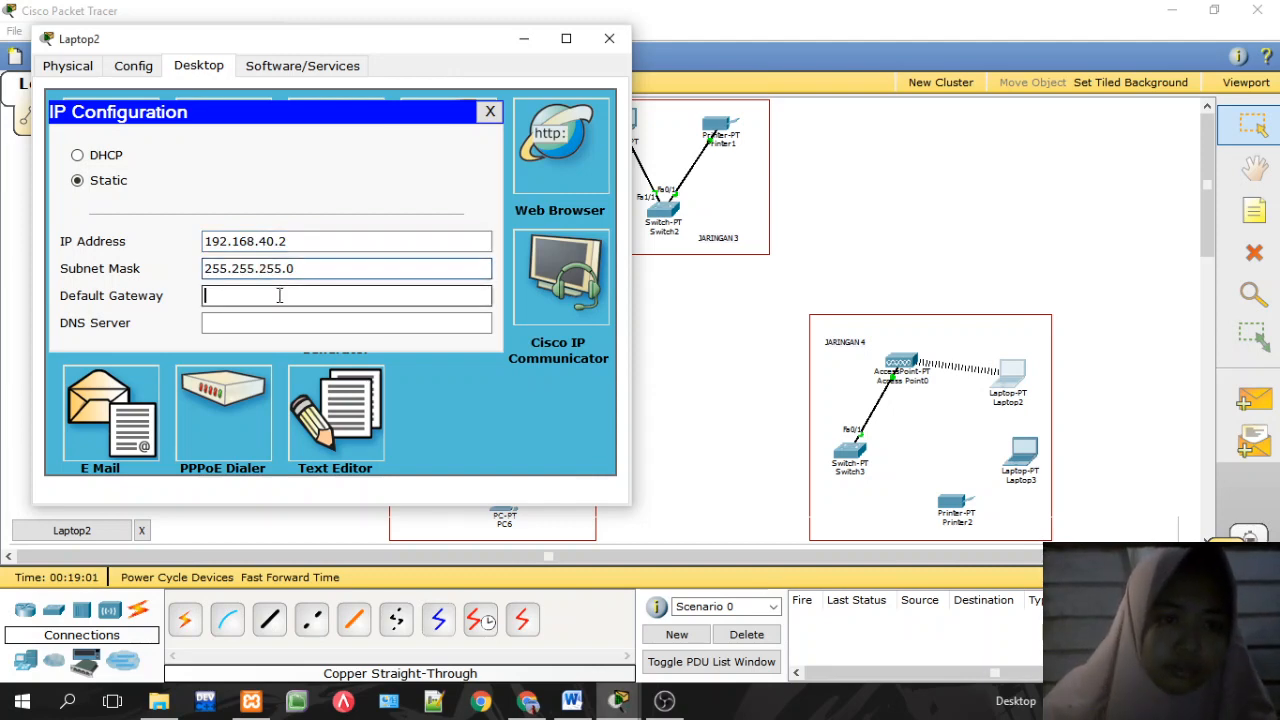
key("ctrl+v")
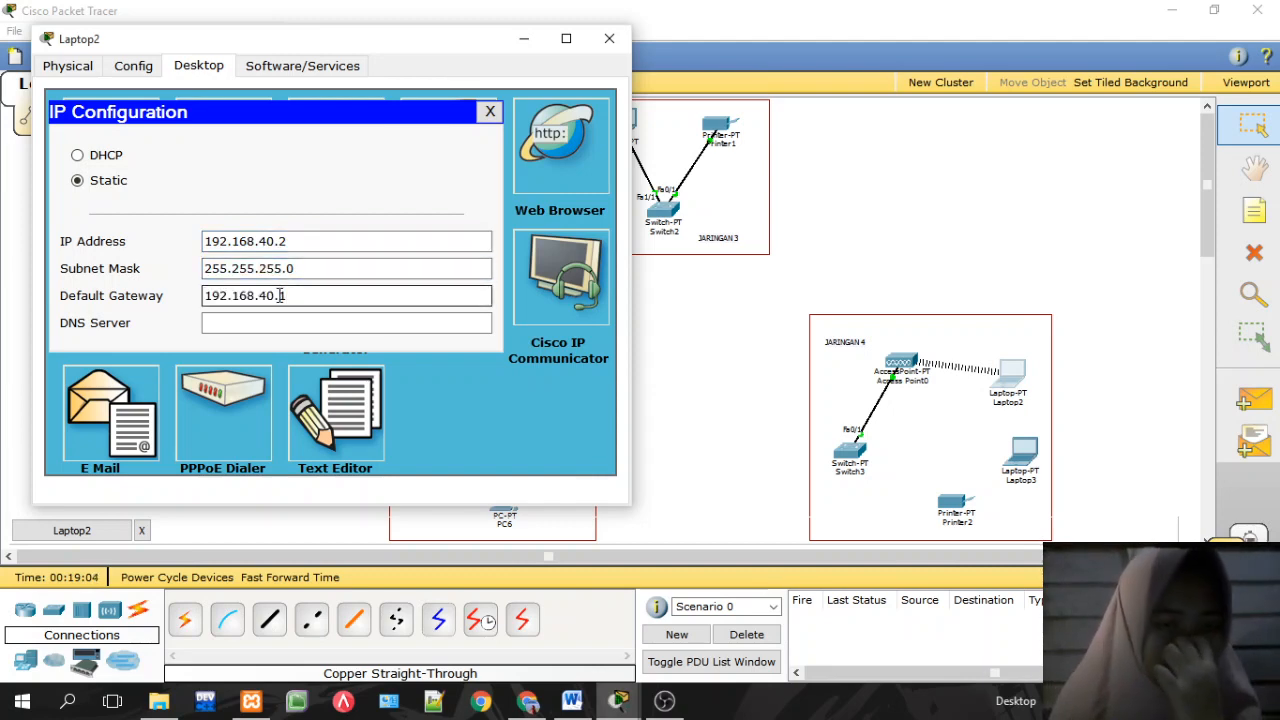
Step: Close the IP Configuration panel and the Laptop2 window to return to the topology
left_click(491, 112)
left_click(586, 40)
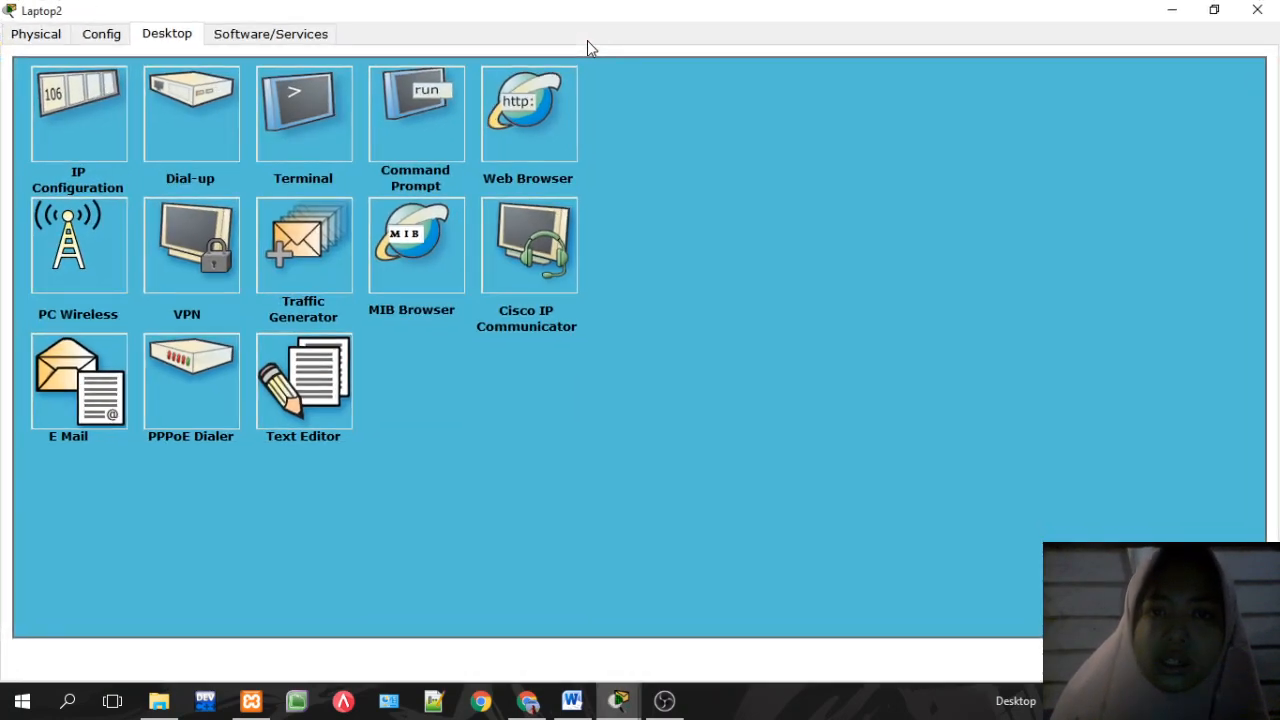
left_click(1215, 11)
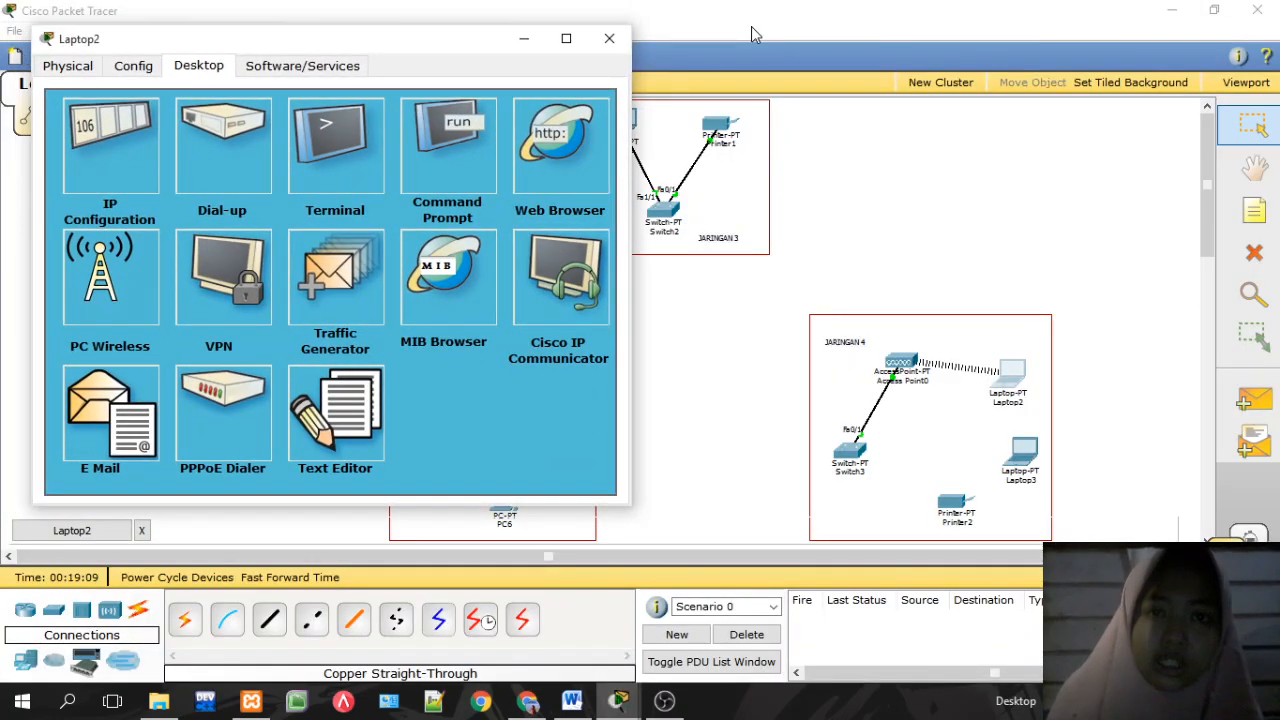
left_click(617, 46)
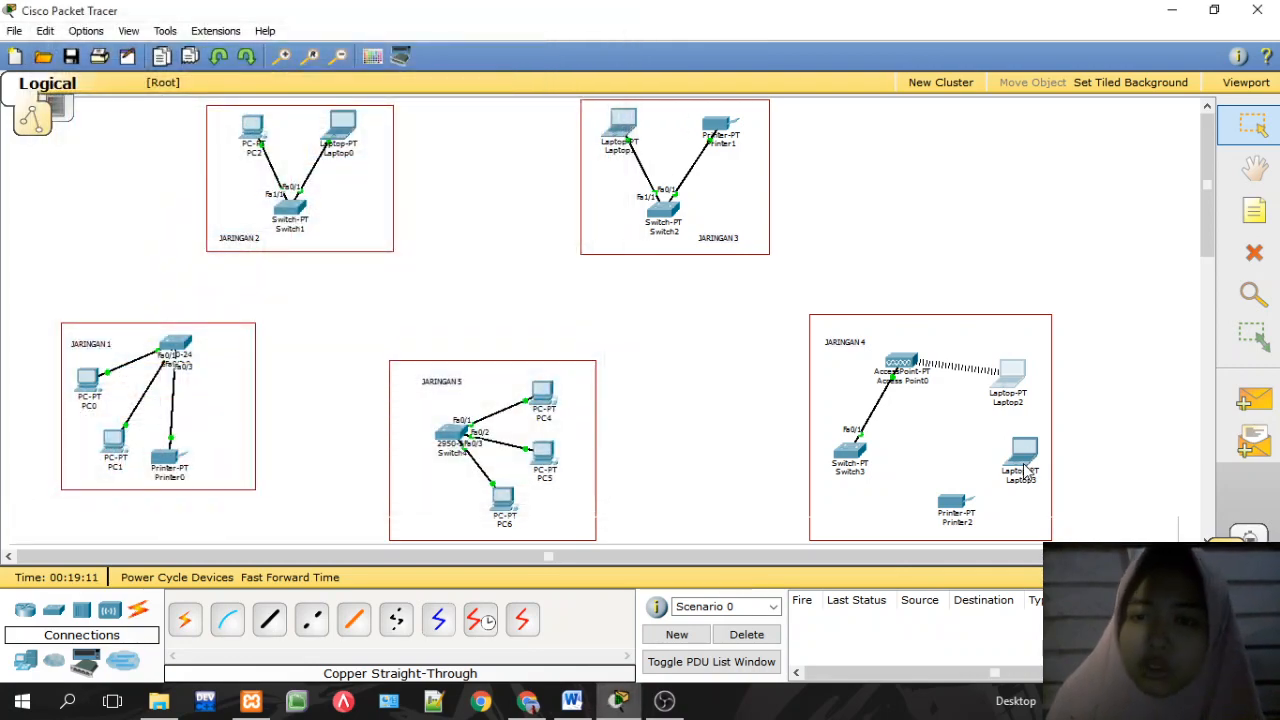
Step: Swap Laptop3's wired card for a Linksys-WPC300N module and show its Desktop page
left_click(1022, 465)
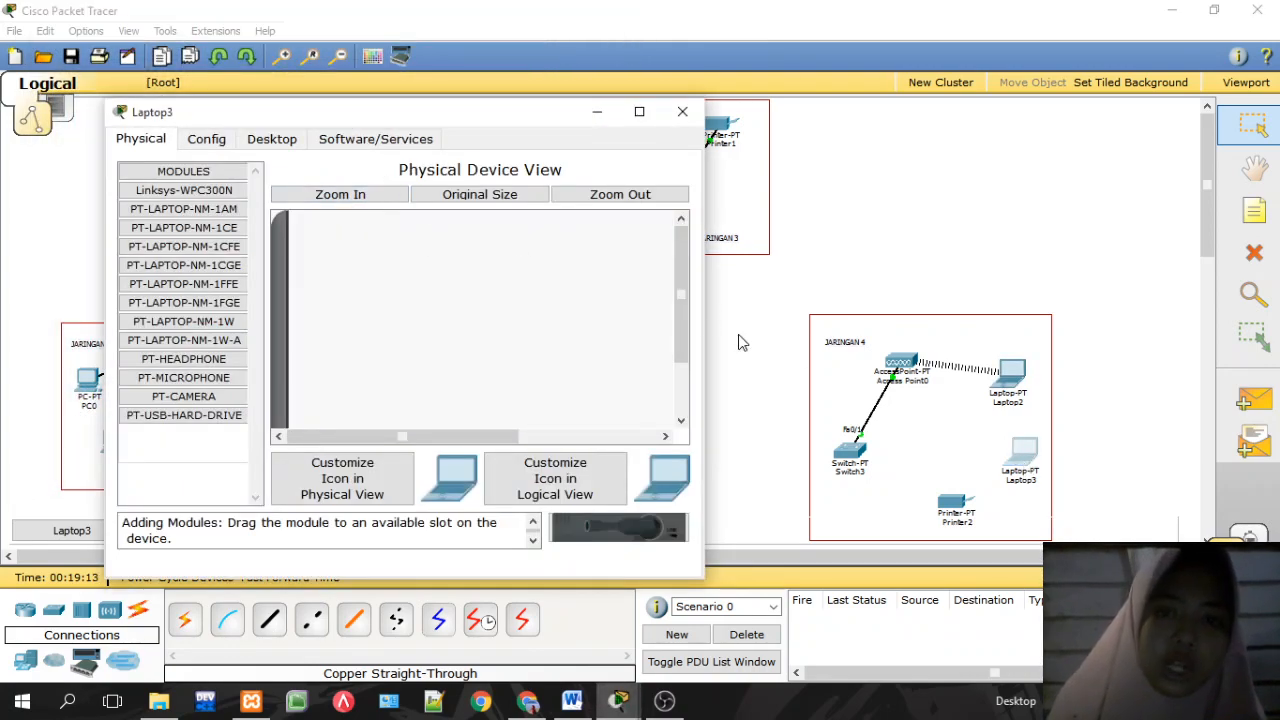
scroll(686, 318, "down", 3)
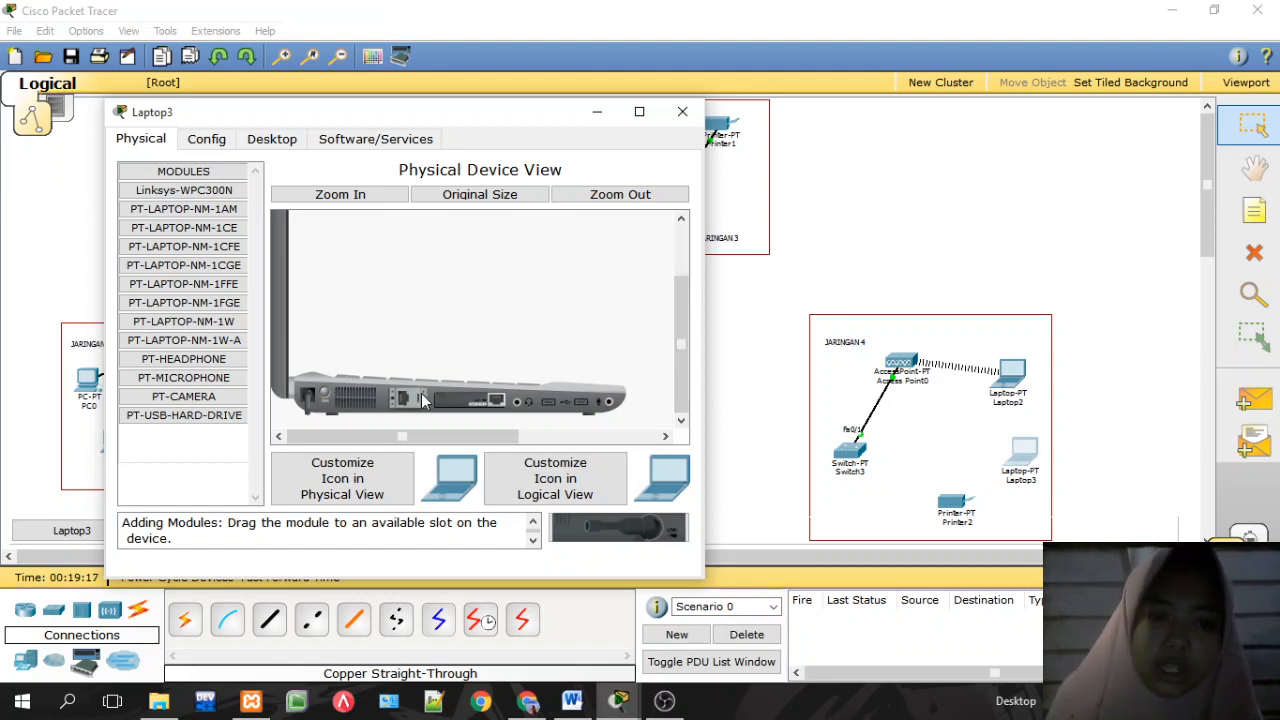
left_click_drag(426, 400, 478, 408)
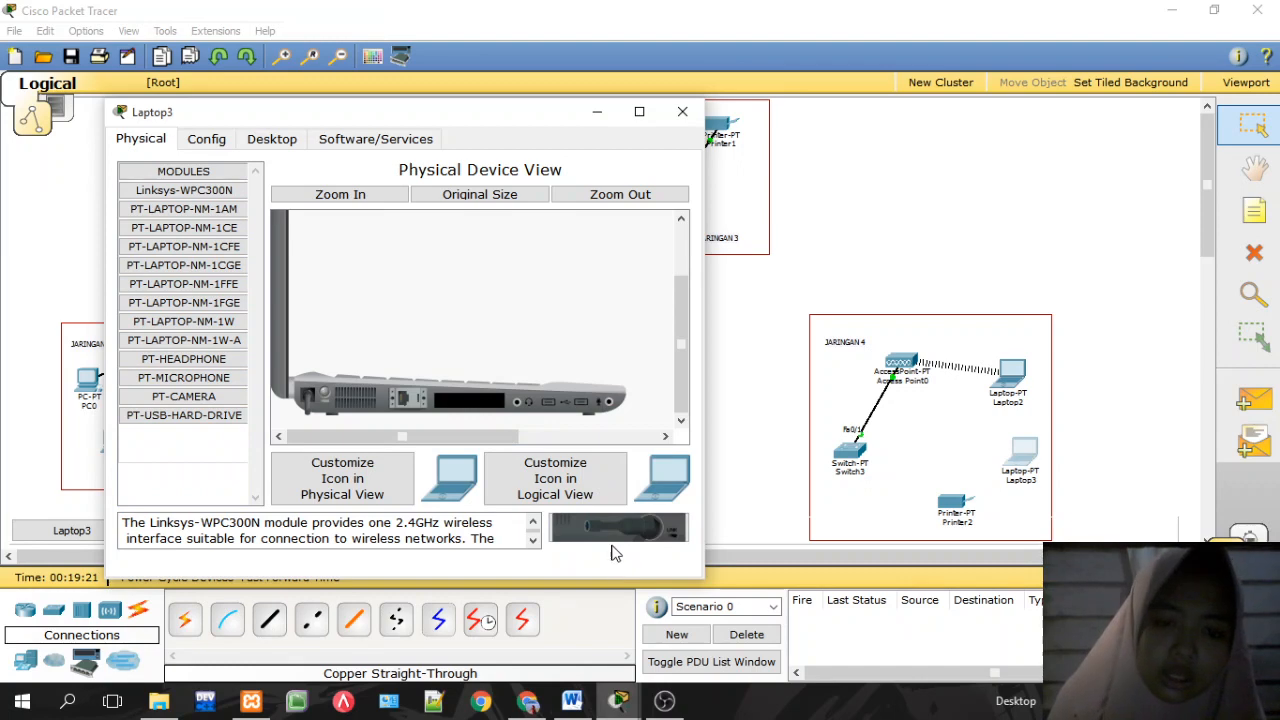
left_click_drag(599, 518, 469, 399)
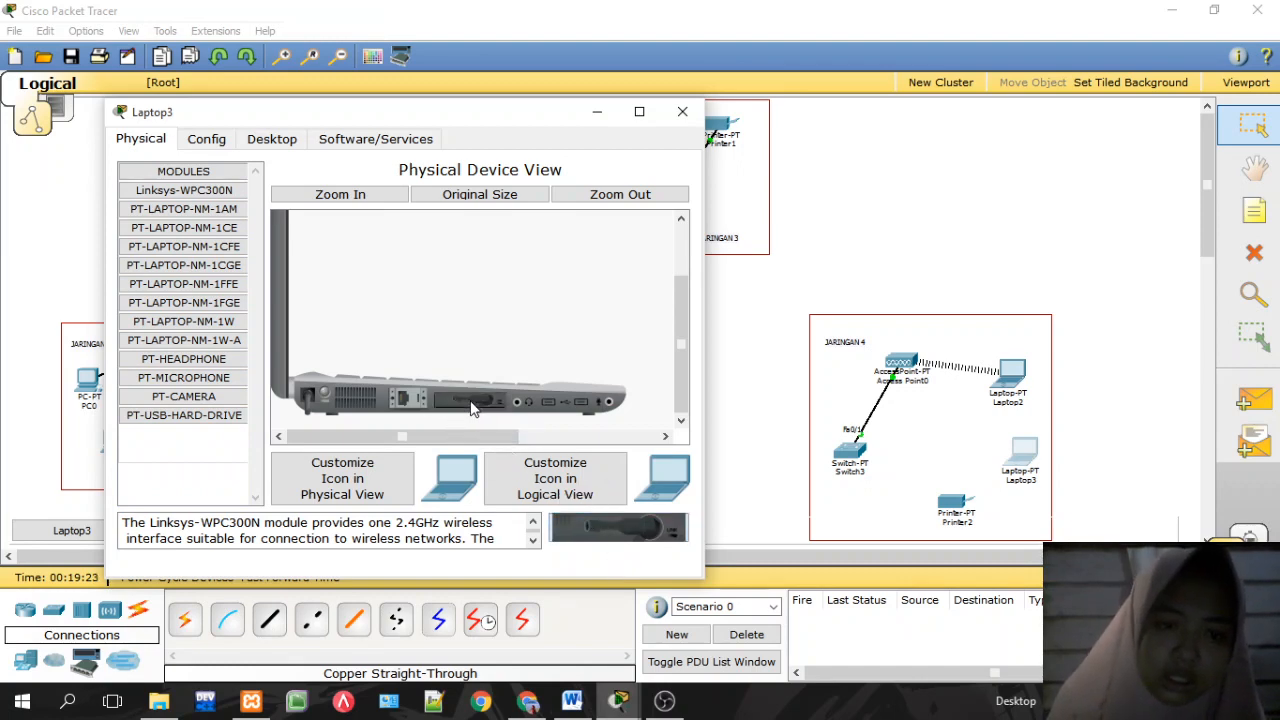
left_click(260, 142)
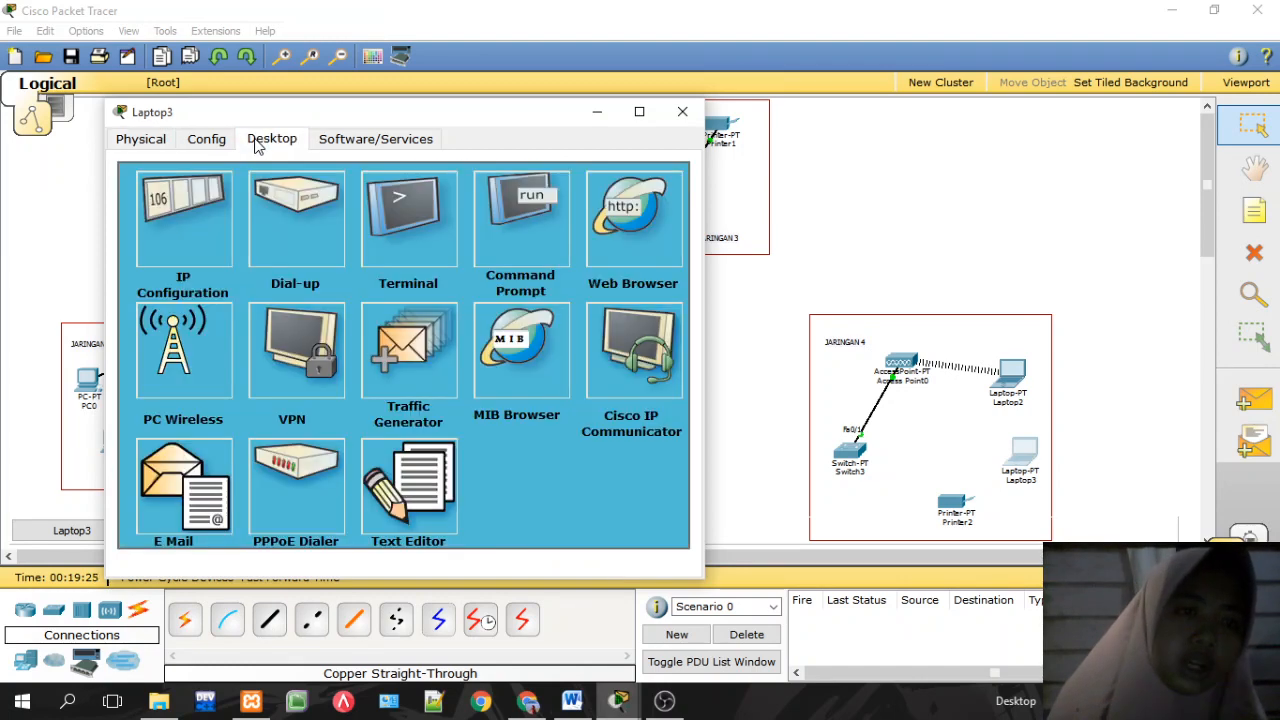
Step: Connect Laptop3 to the AKSES wireless network with its WPA2 pre-shared key
left_click(212, 355)
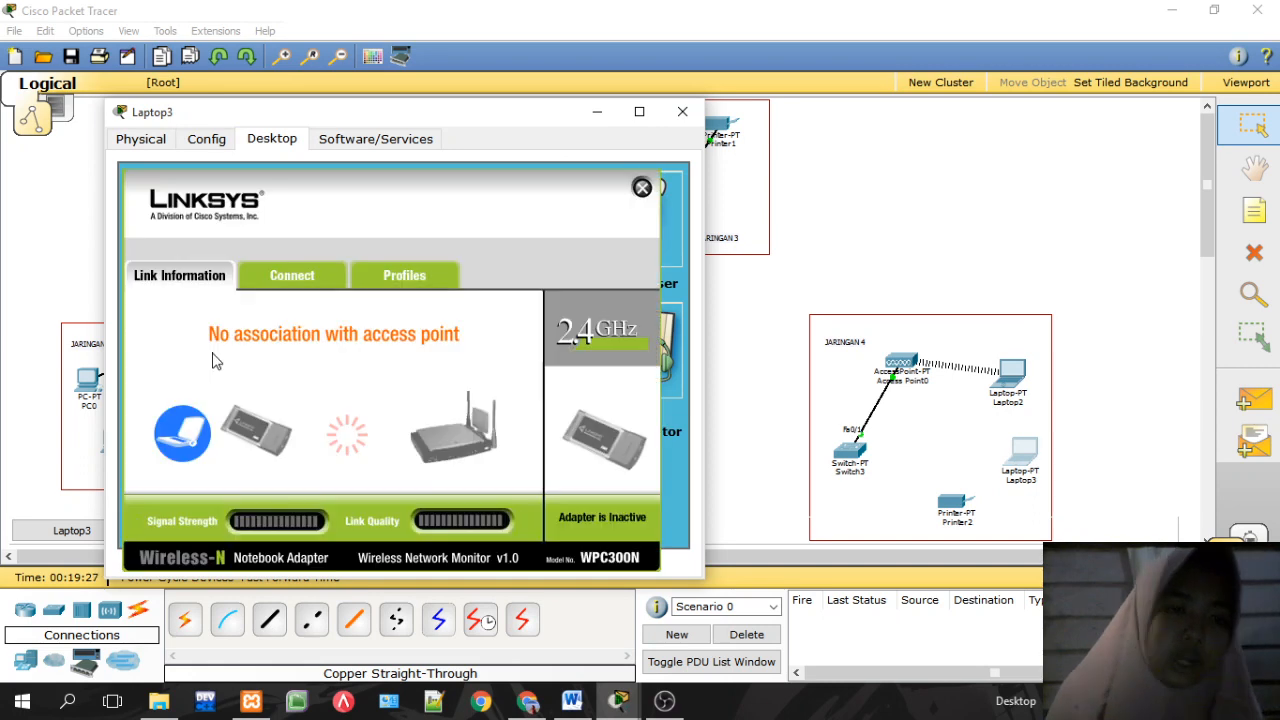
left_click(266, 281)
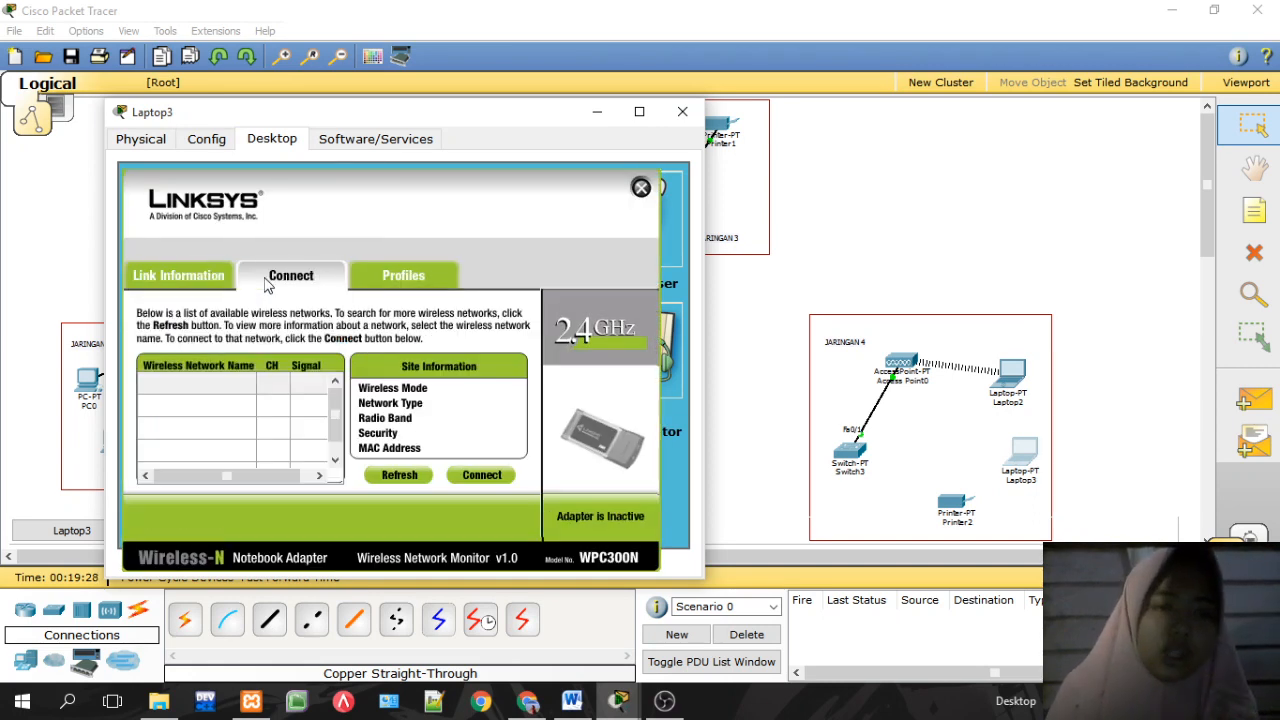
left_click(485, 476)
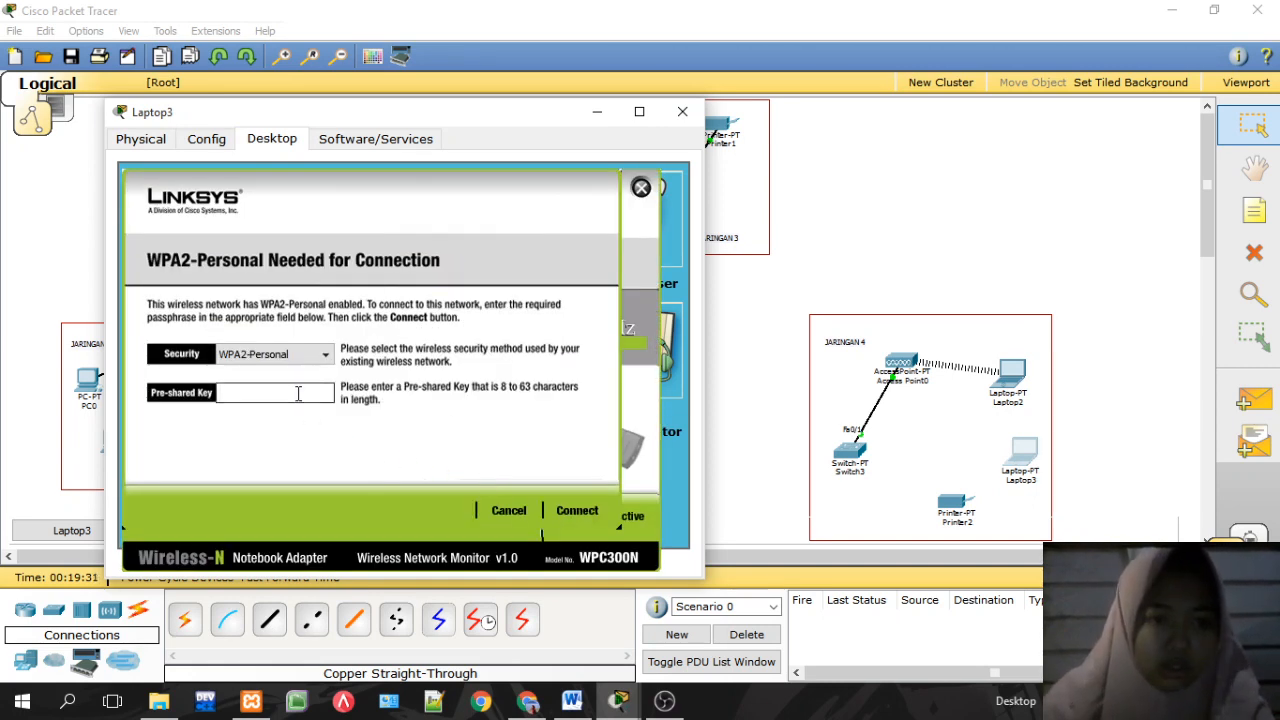
type("1234")
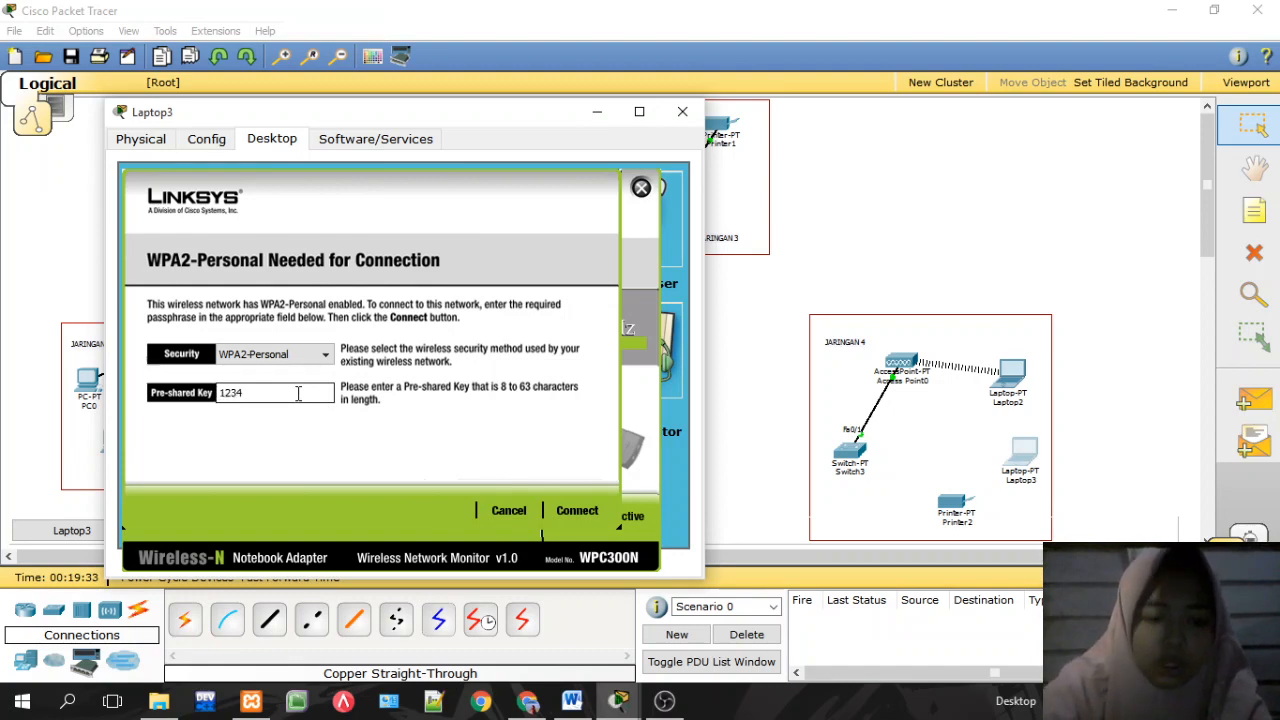
type("5678")
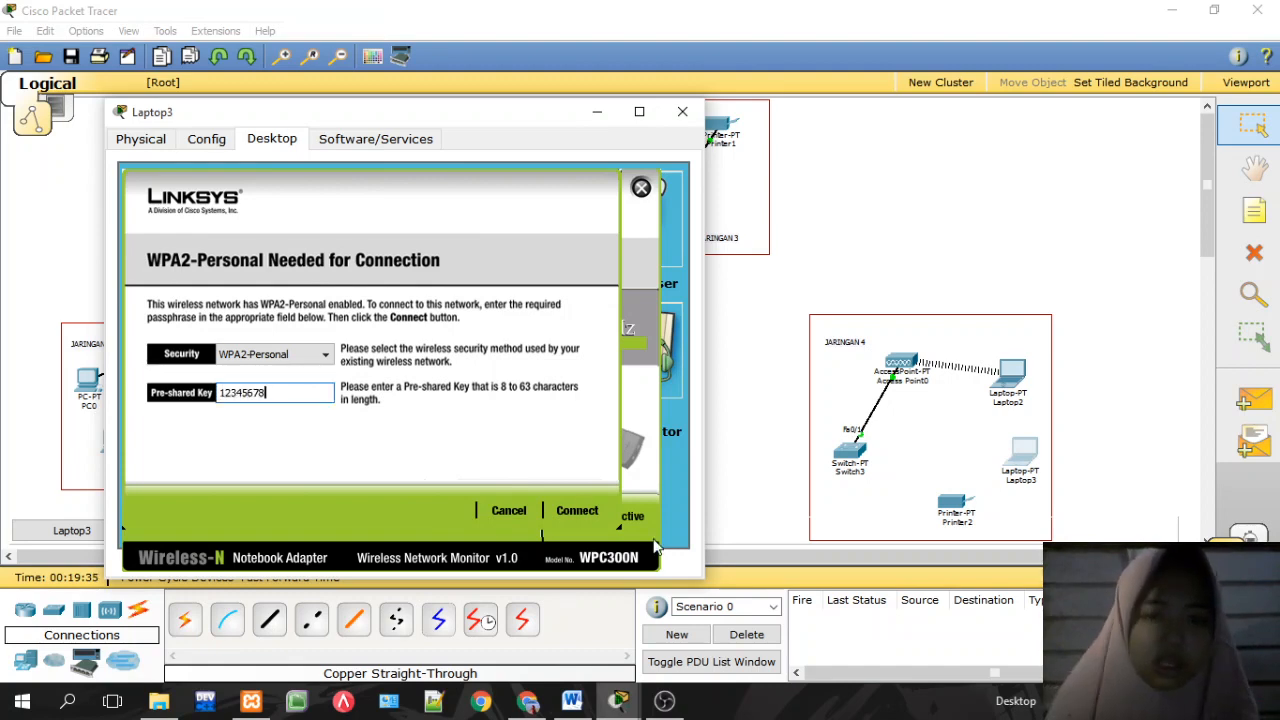
left_click(588, 511)
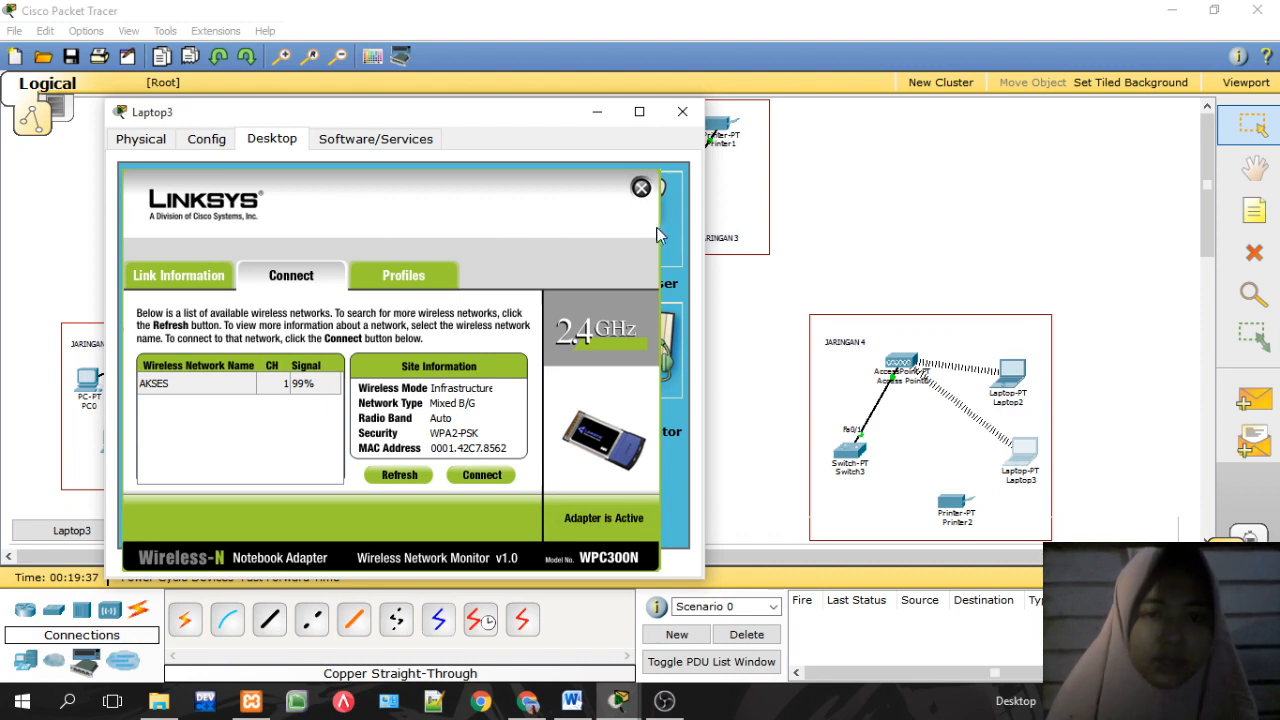
left_click(641, 189)
Step: Switch Laptop3 to static addressing with IP 192.168.40.3
left_click(180, 212)
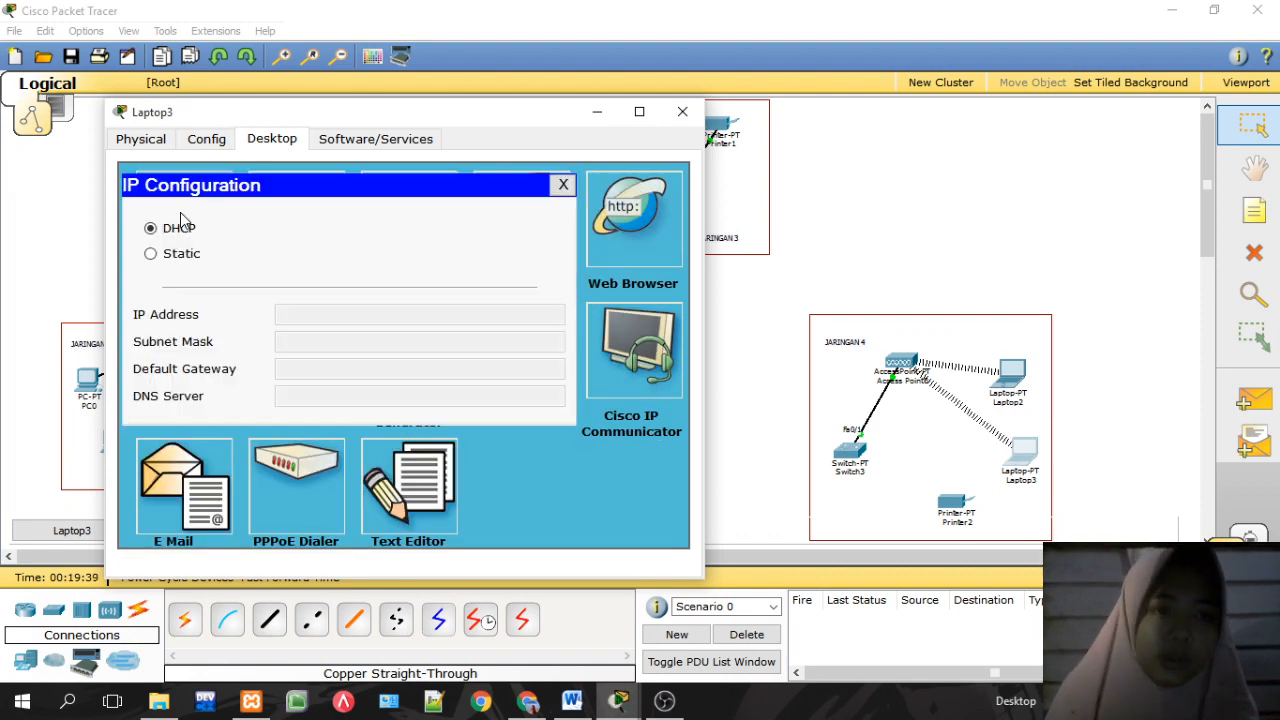
left_click(183, 256)
left_click(292, 312)
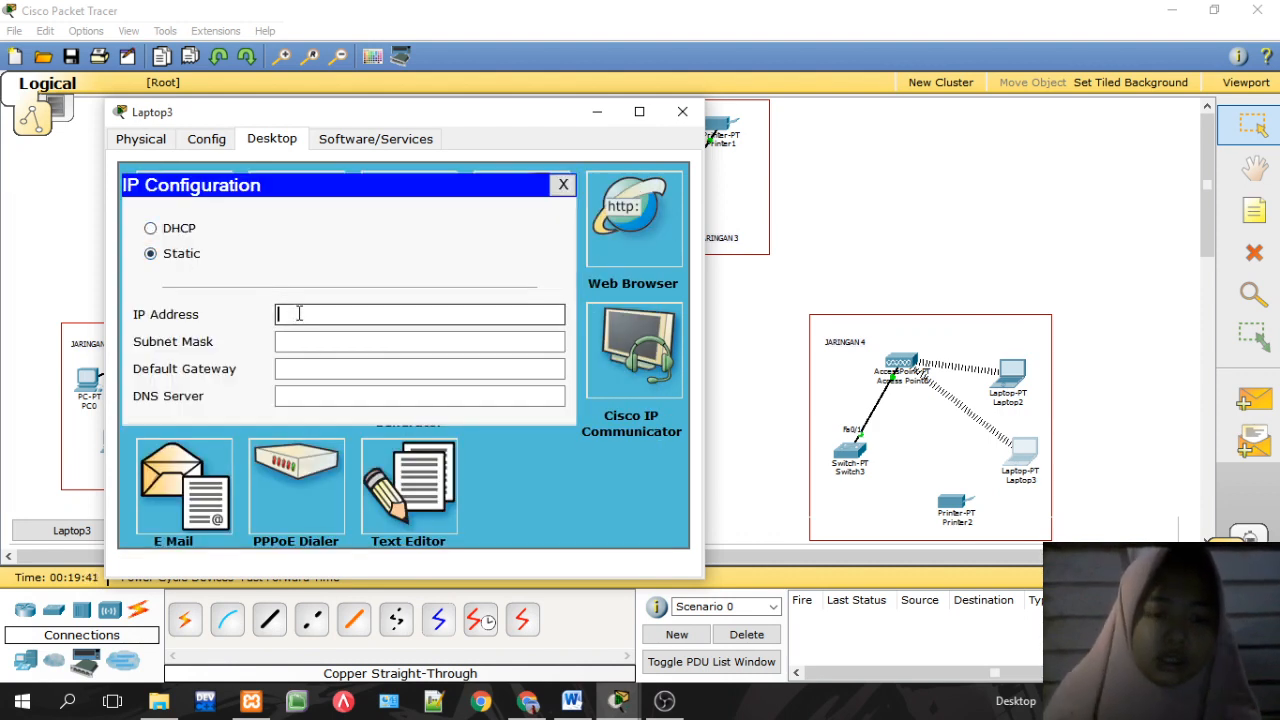
type("192.168.40.2")
key("BackSpace")
type("3")
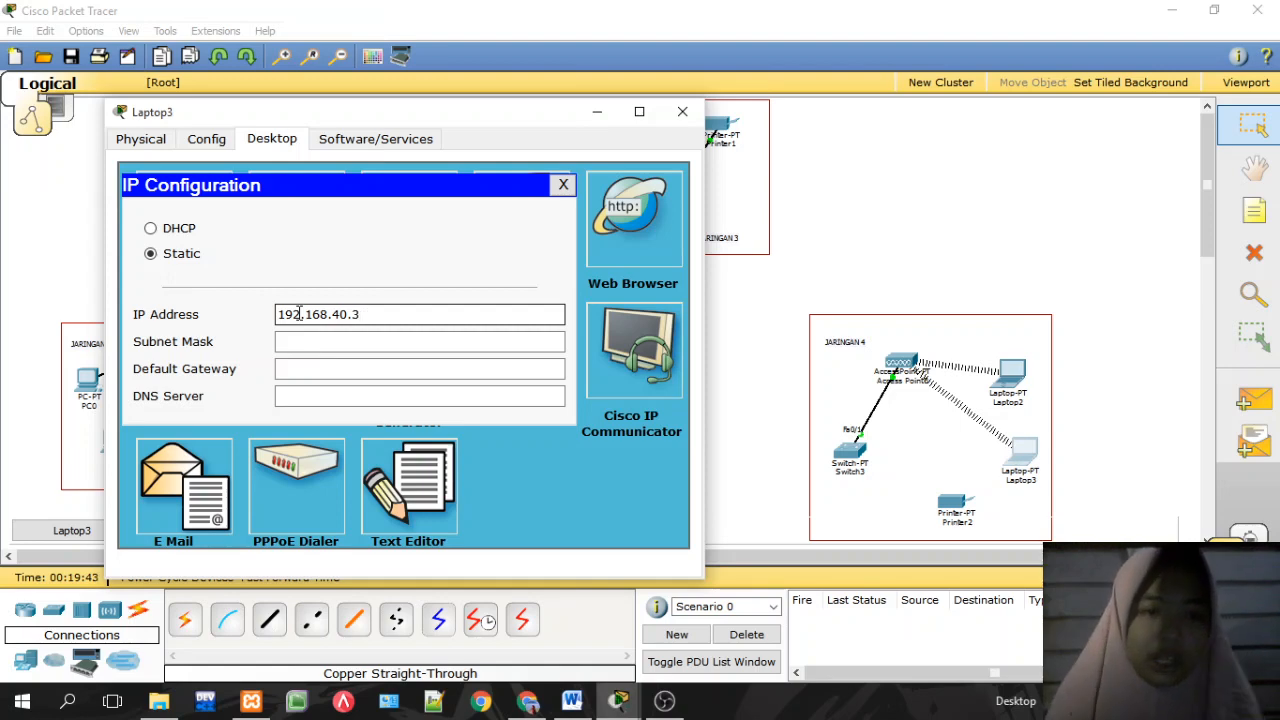
Step: Add mask 255.255.255.0 and gateway 192.168.40.1, then close Laptop3's window
left_click(316, 338)
left_click(320, 366)
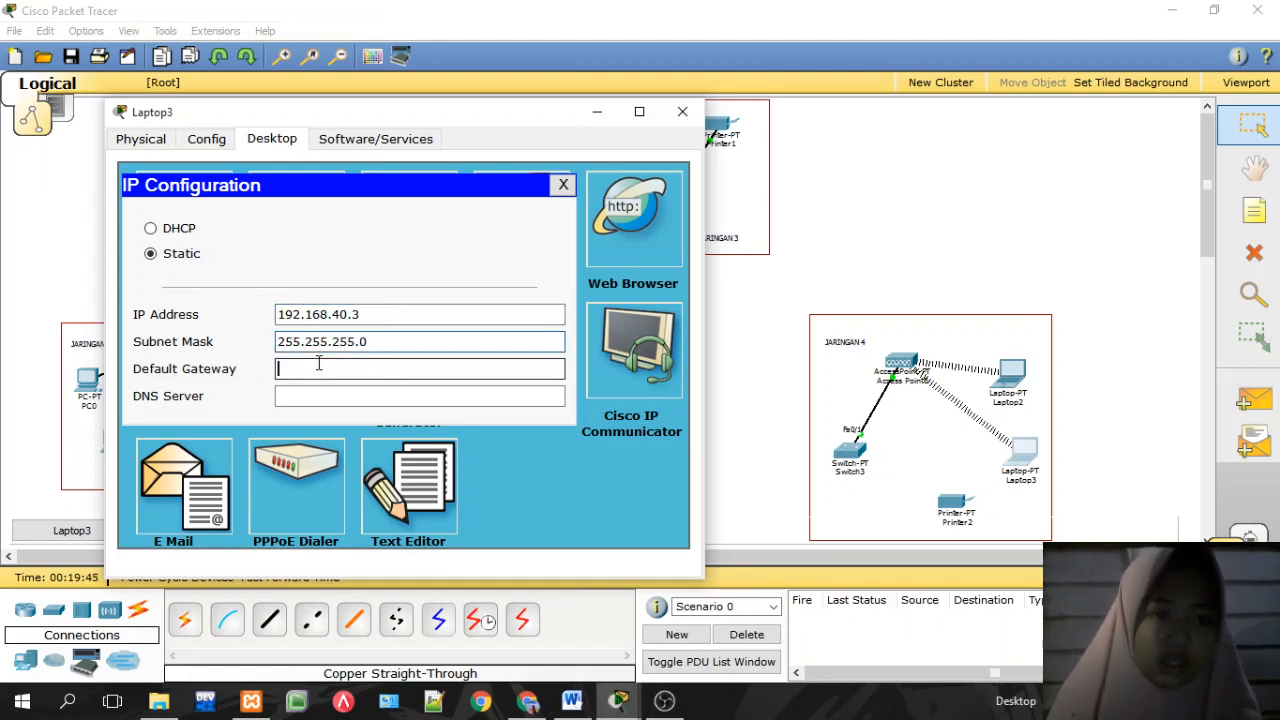
type("192.168.40.2")
key("BackSpace")
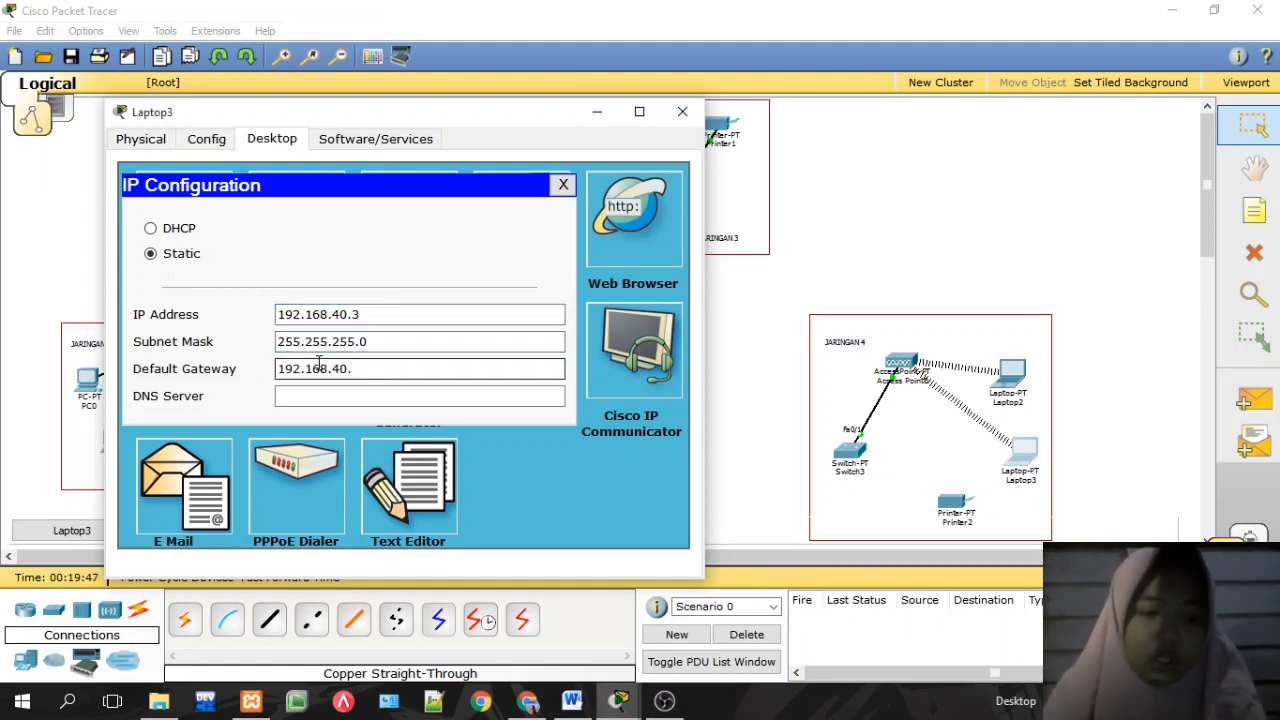
type("1")
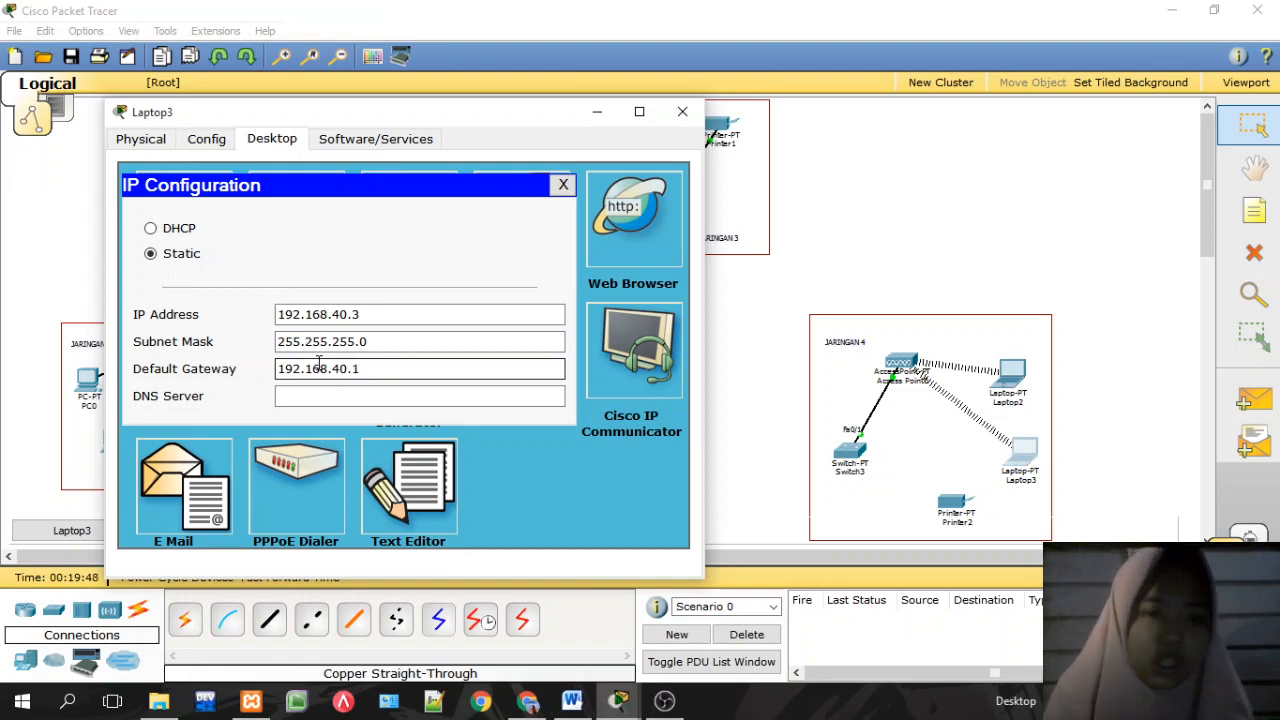
left_click(563, 185)
left_click(682, 111)
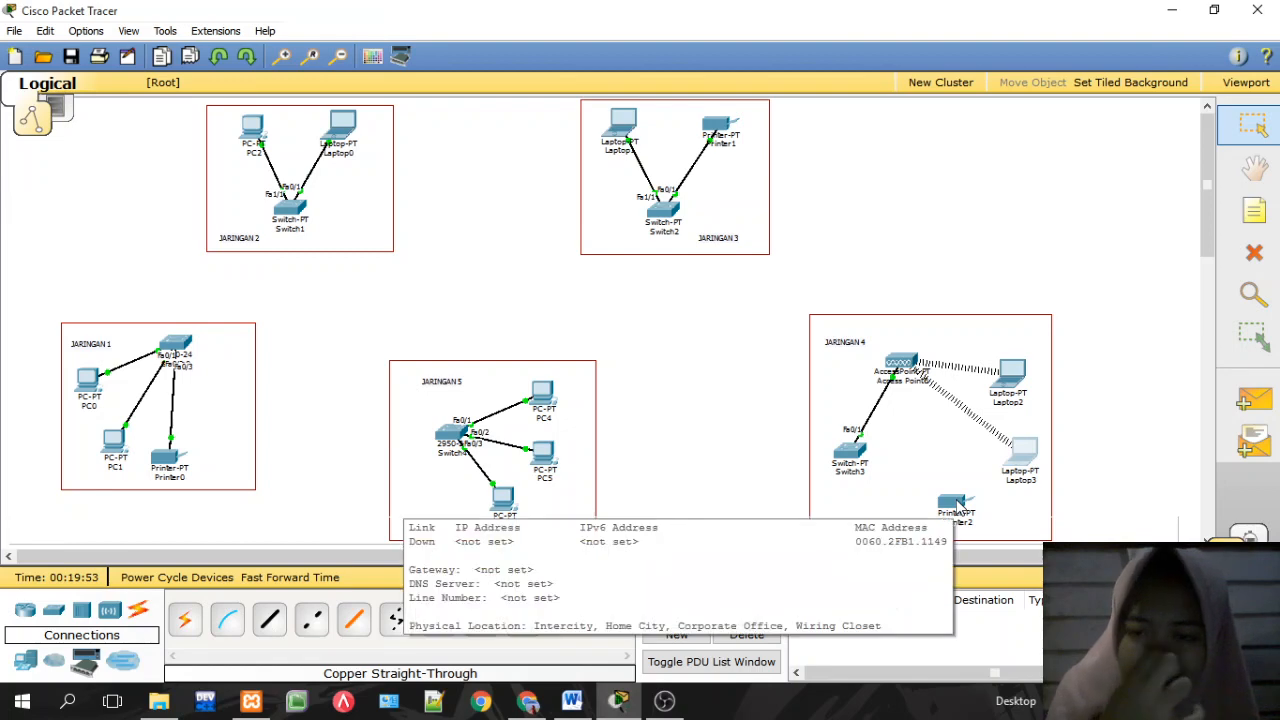
Step: Remove Printer2's PT-HOST-NM-1CFE module and install a Linksys-WMP300N in the empty slot
left_click(957, 505)
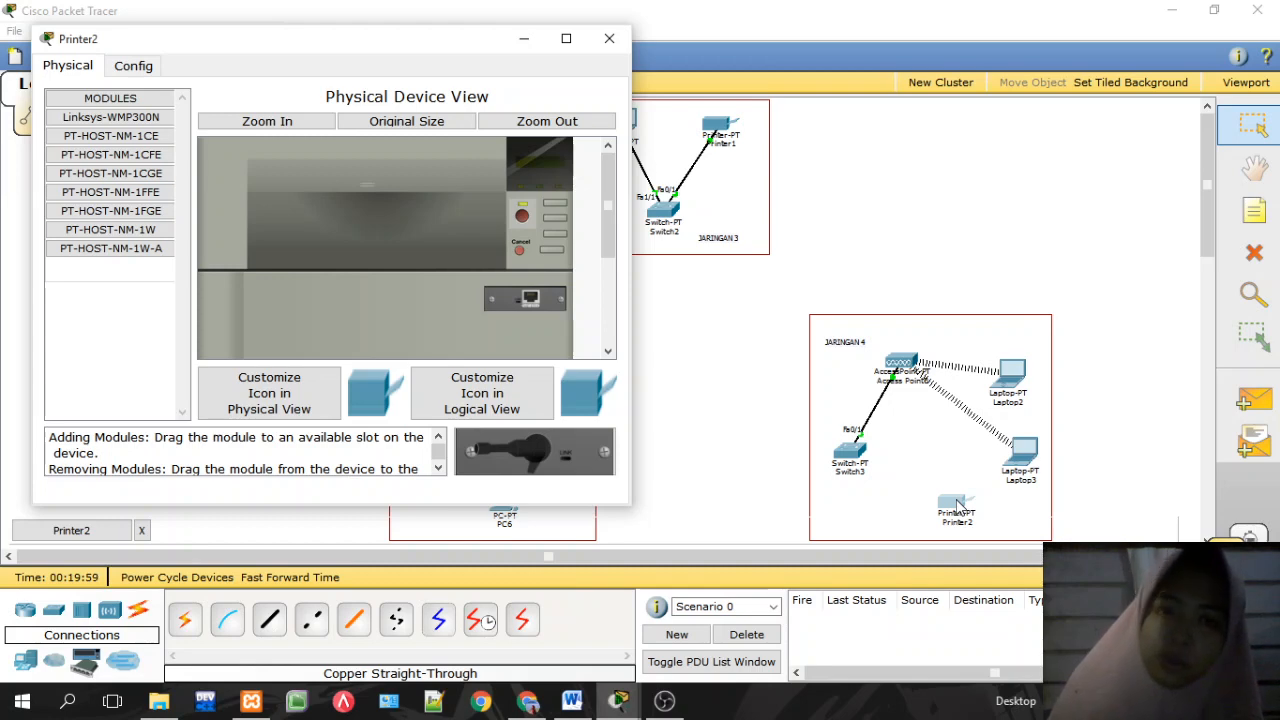
left_click(219, 122)
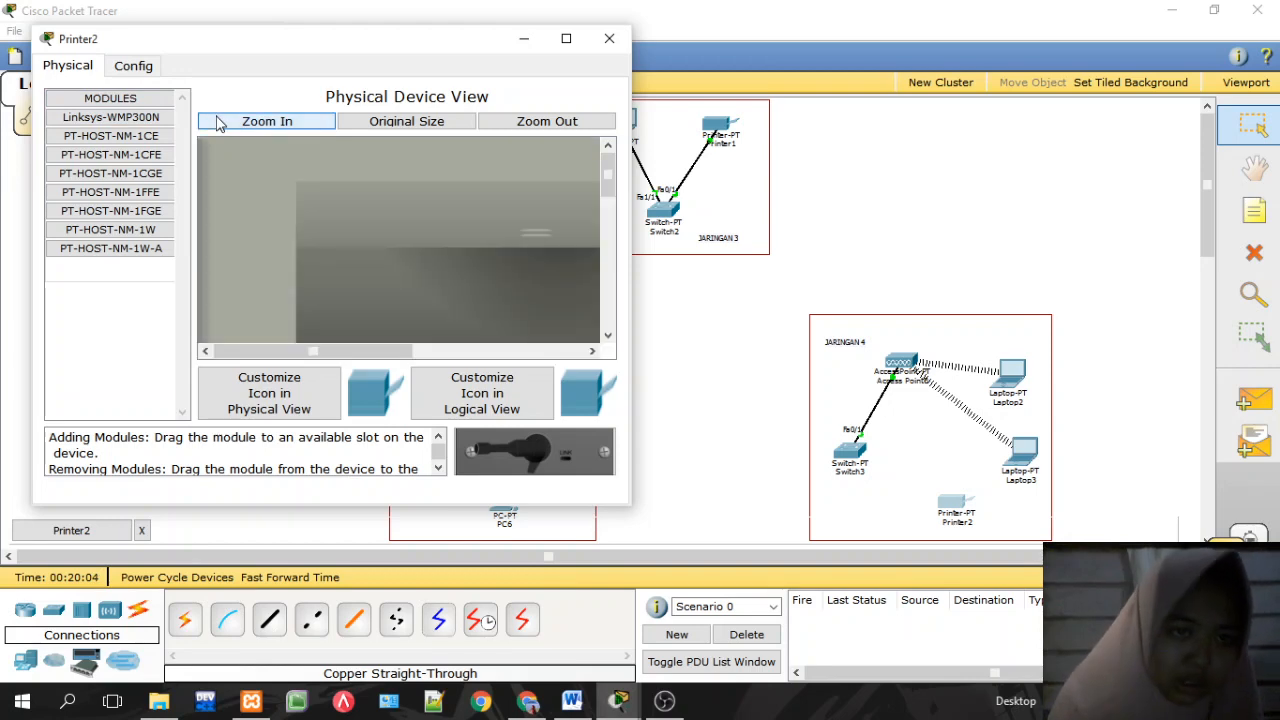
left_click(452, 121)
left_click(528, 121)
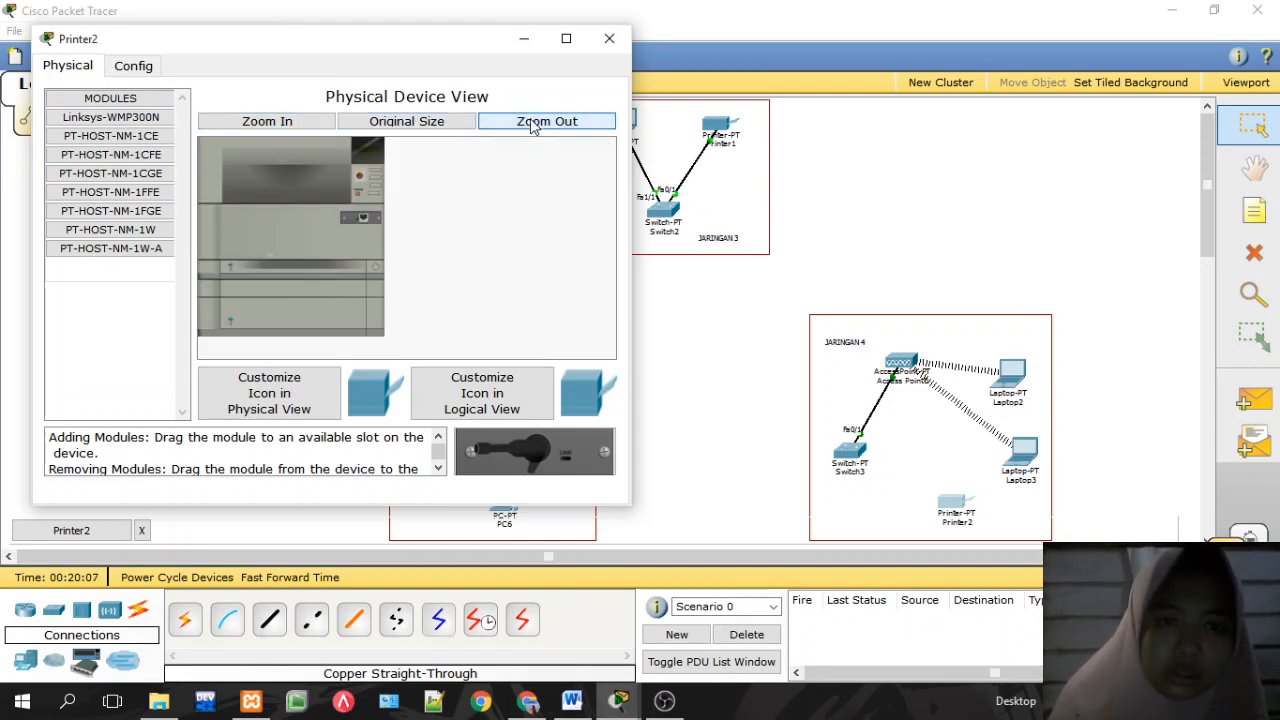
left_click(463, 122)
left_click_drag(609, 174, 598, 148)
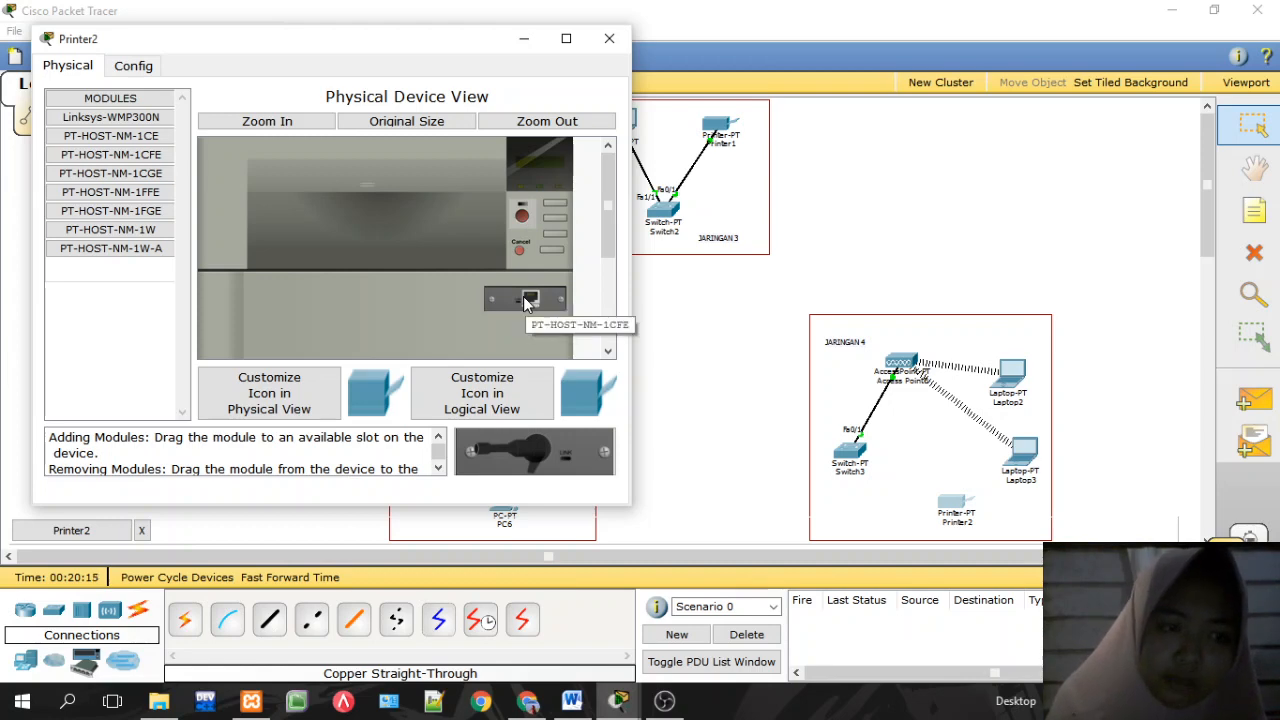
left_click_drag(524, 303, 528, 455)
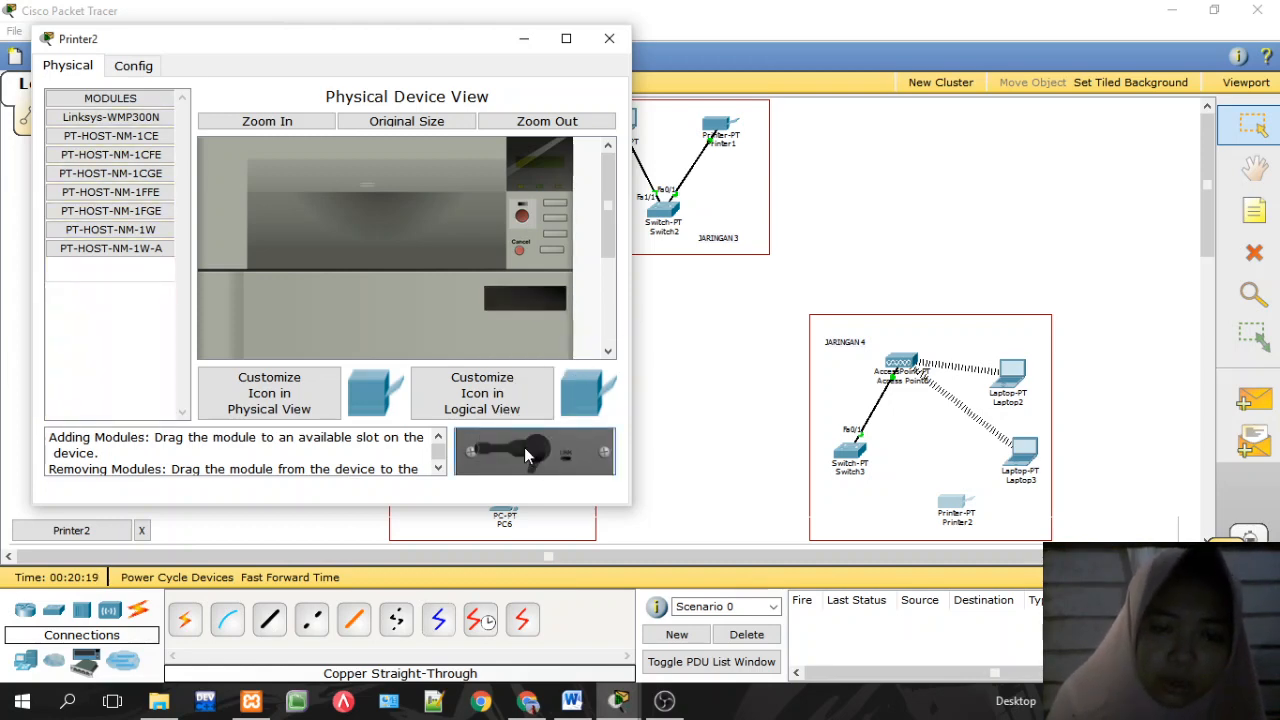
left_click(110, 117)
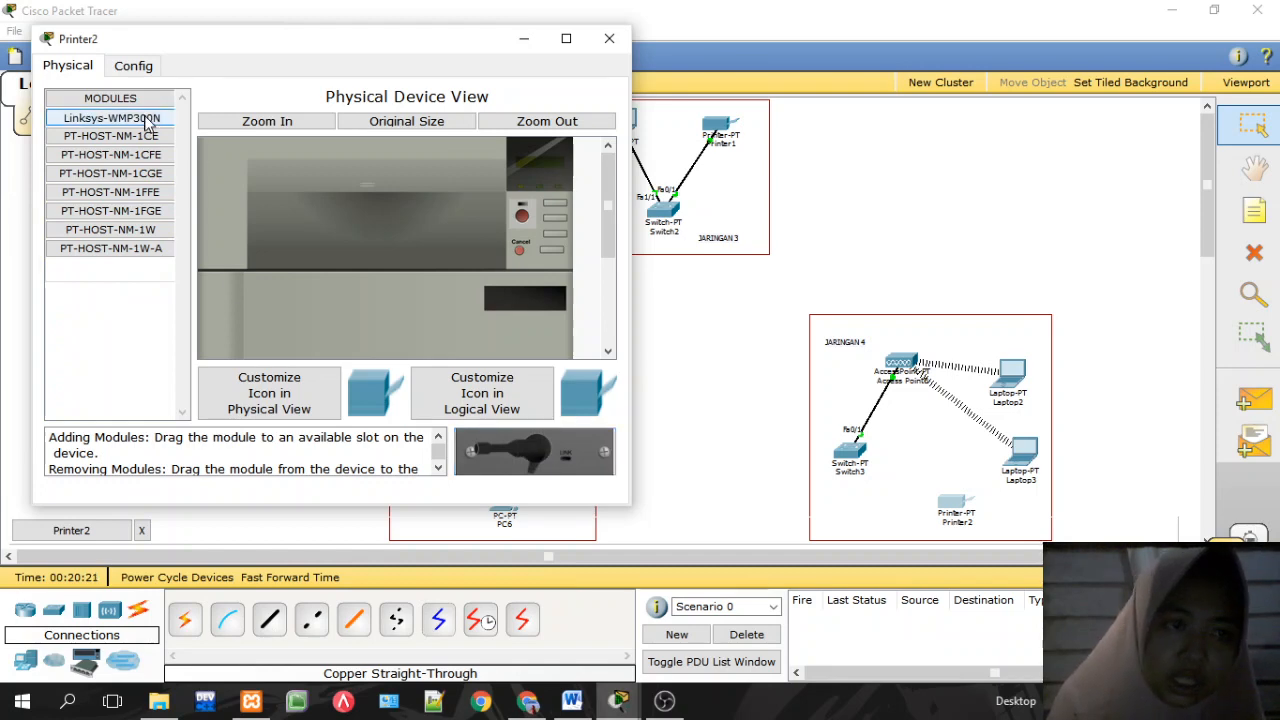
left_click_drag(522, 448, 527, 302)
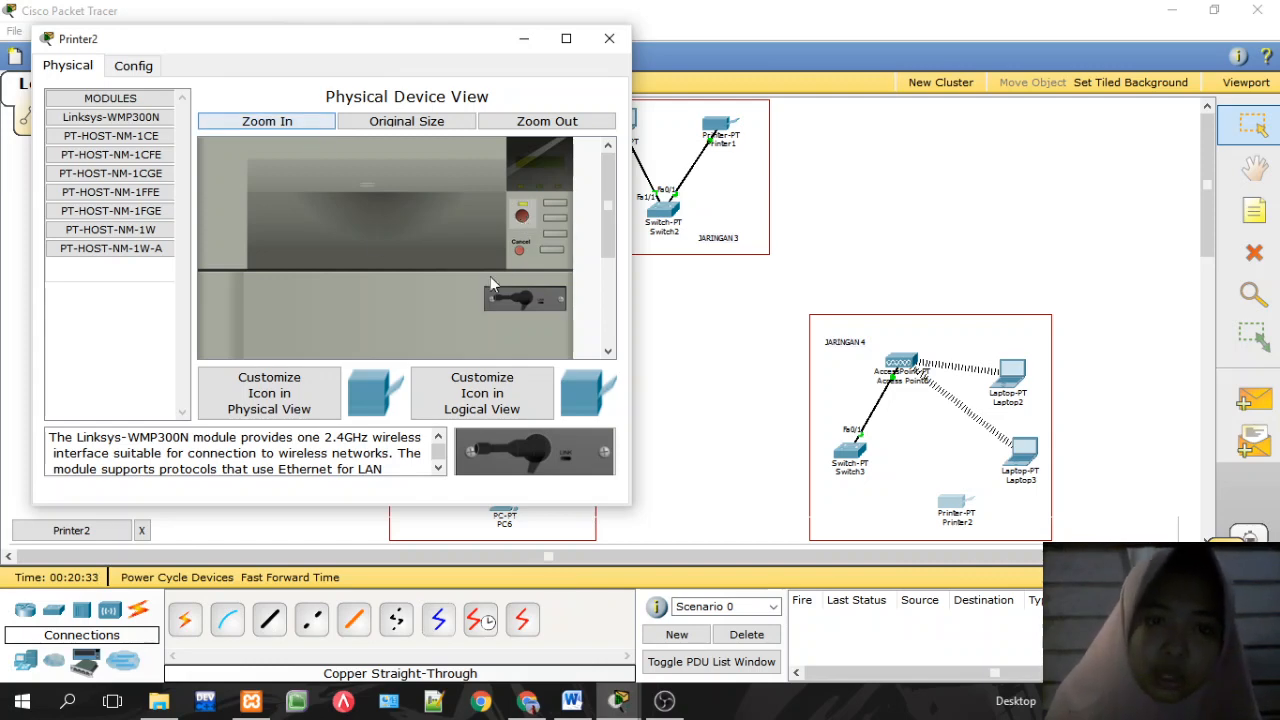
mouse_move(609, 203)
left_mouse_down()
mouse_move(607, 287)
mouse_move(596, 182)
left_mouse_up()
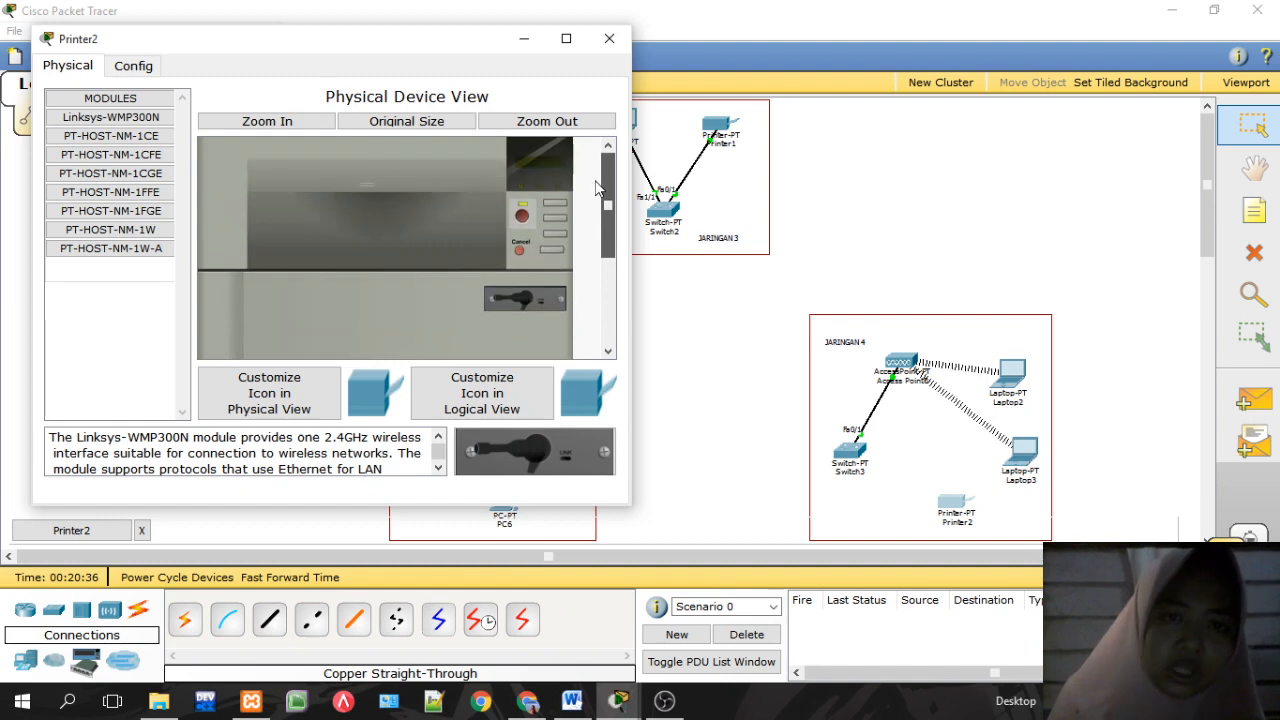
Step: Set Printer2's gateway to 192.168.40.1 in Global Settings
left_click(148, 68)
left_click(280, 237)
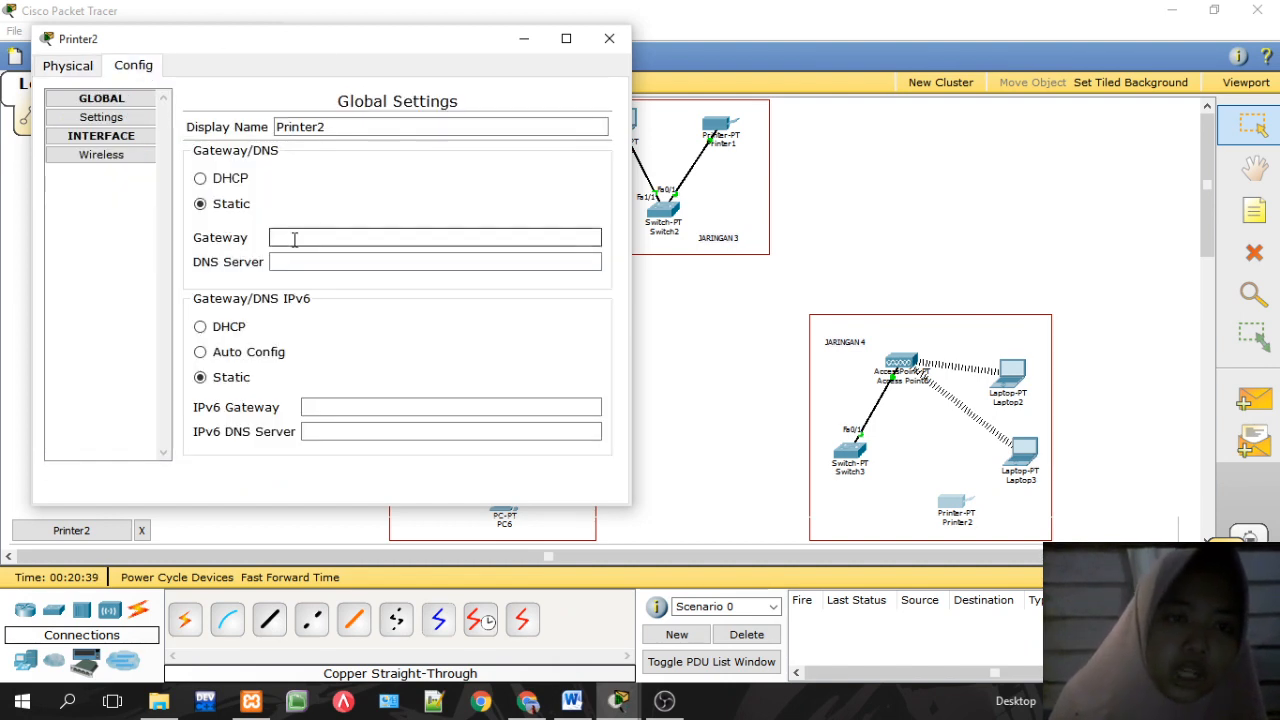
type("192.168.40.2")
key("BackSpace")
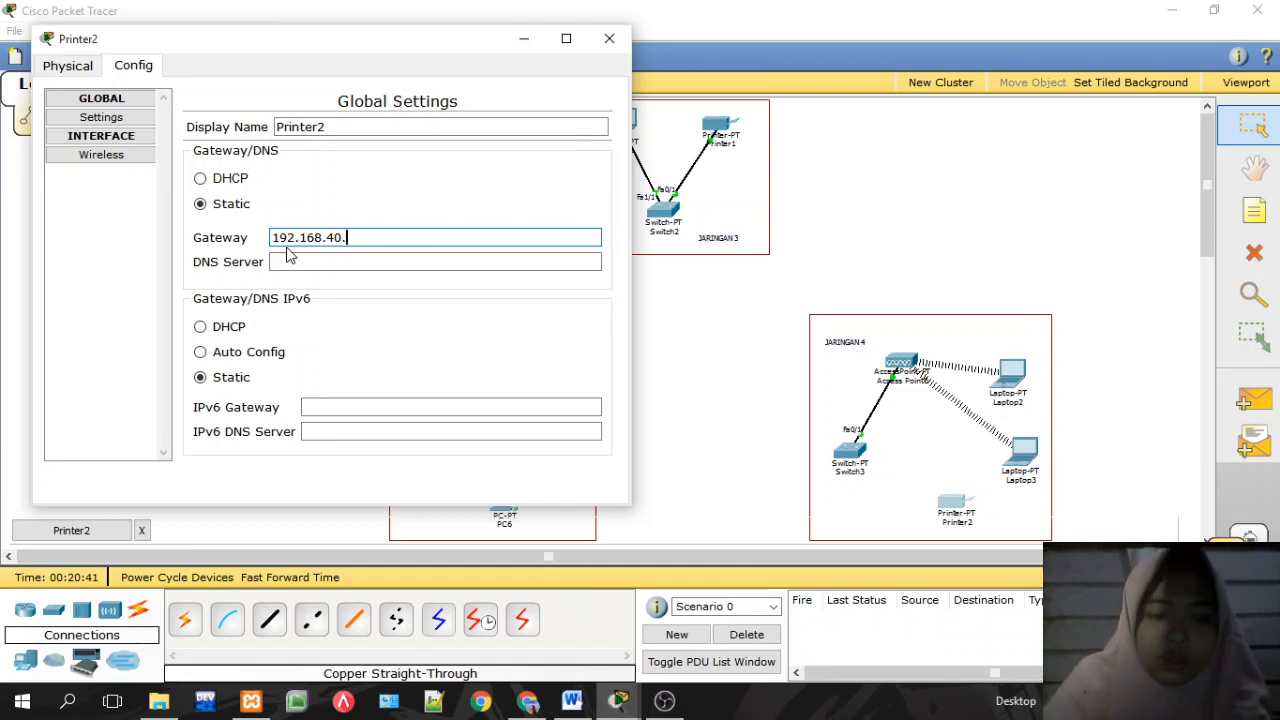
Step: Secure Printer2's wireless interface with WPA2-PSK, the pass phrase and AES encryption
left_click(101, 155)
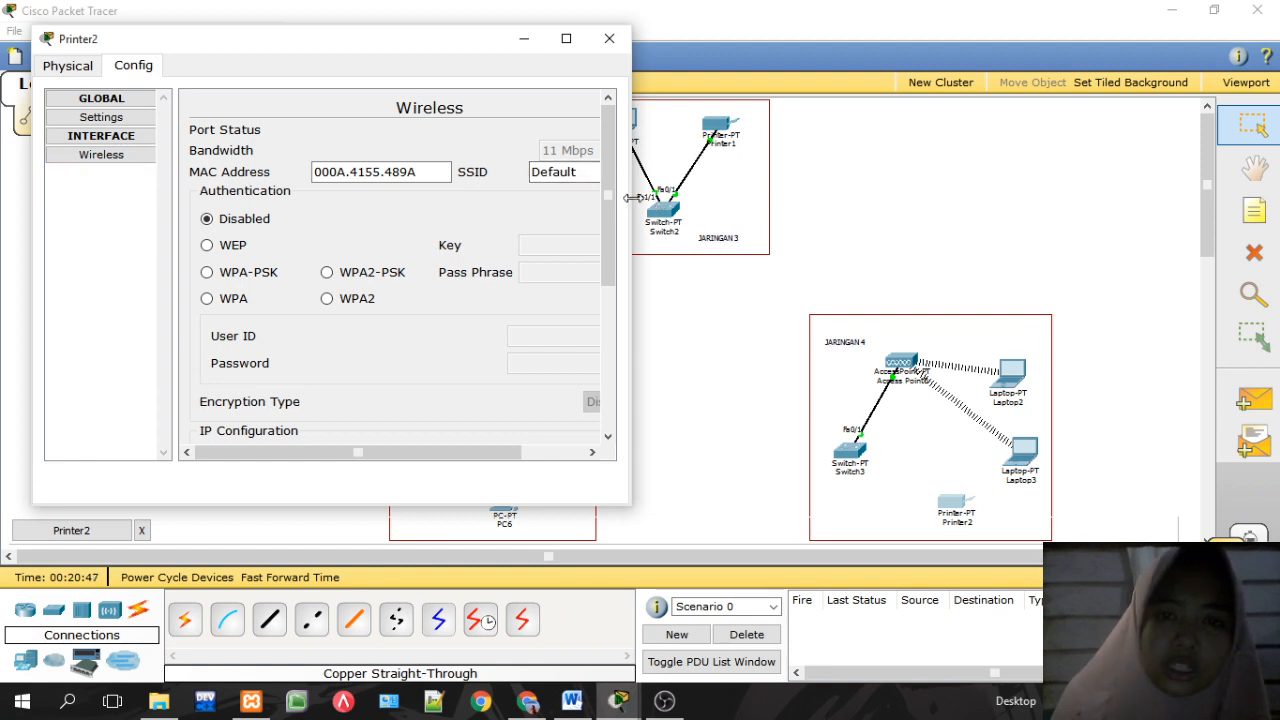
left_click_drag(631, 198, 796, 193)
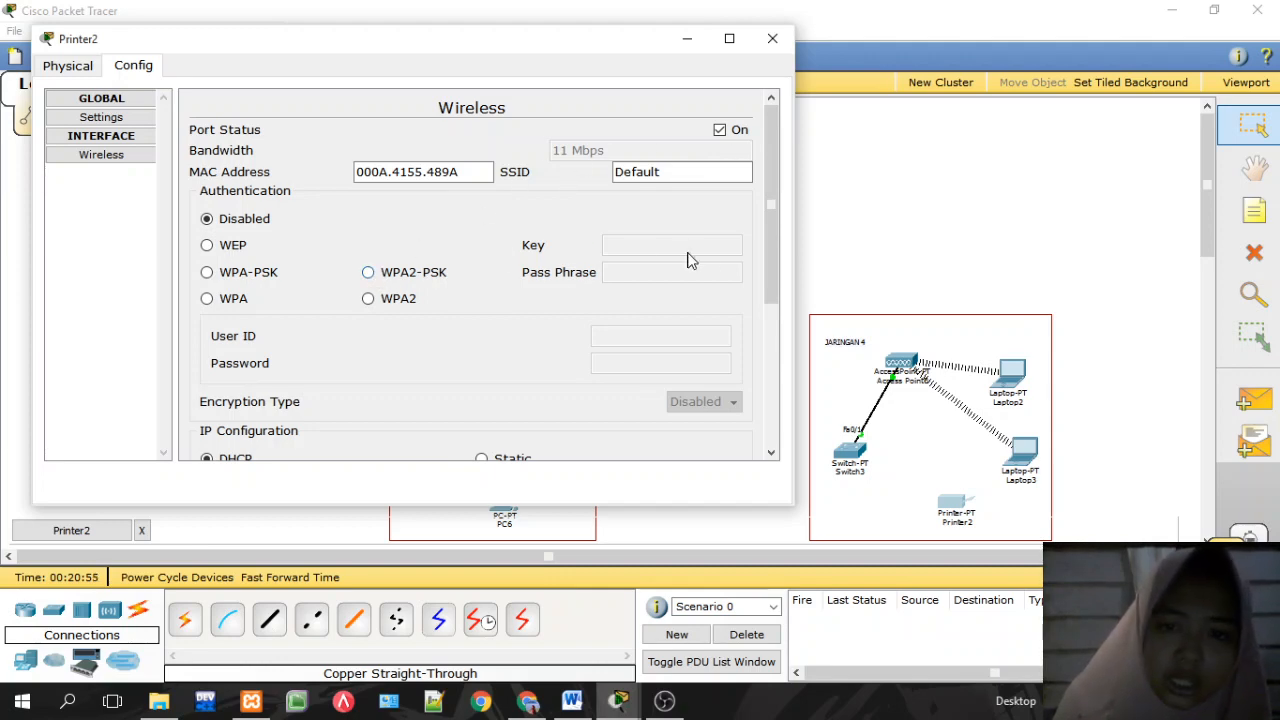
left_click_drag(767, 262, 779, 301)
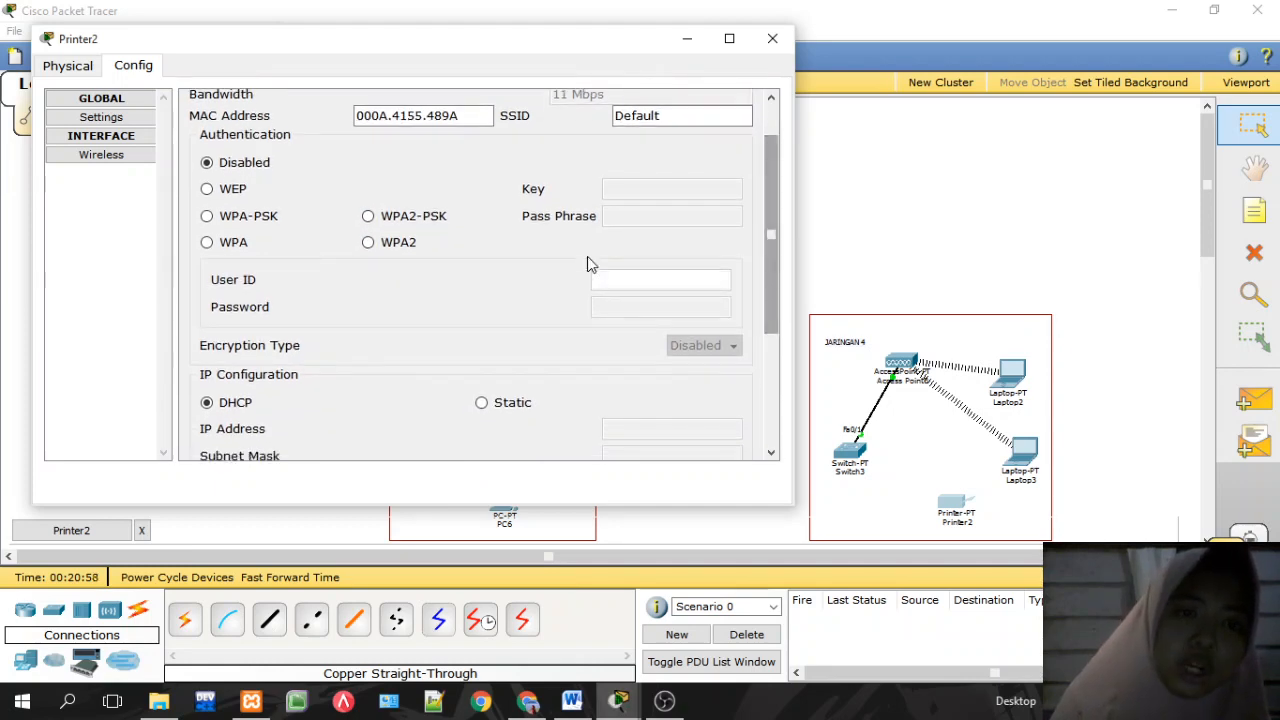
left_click(368, 217)
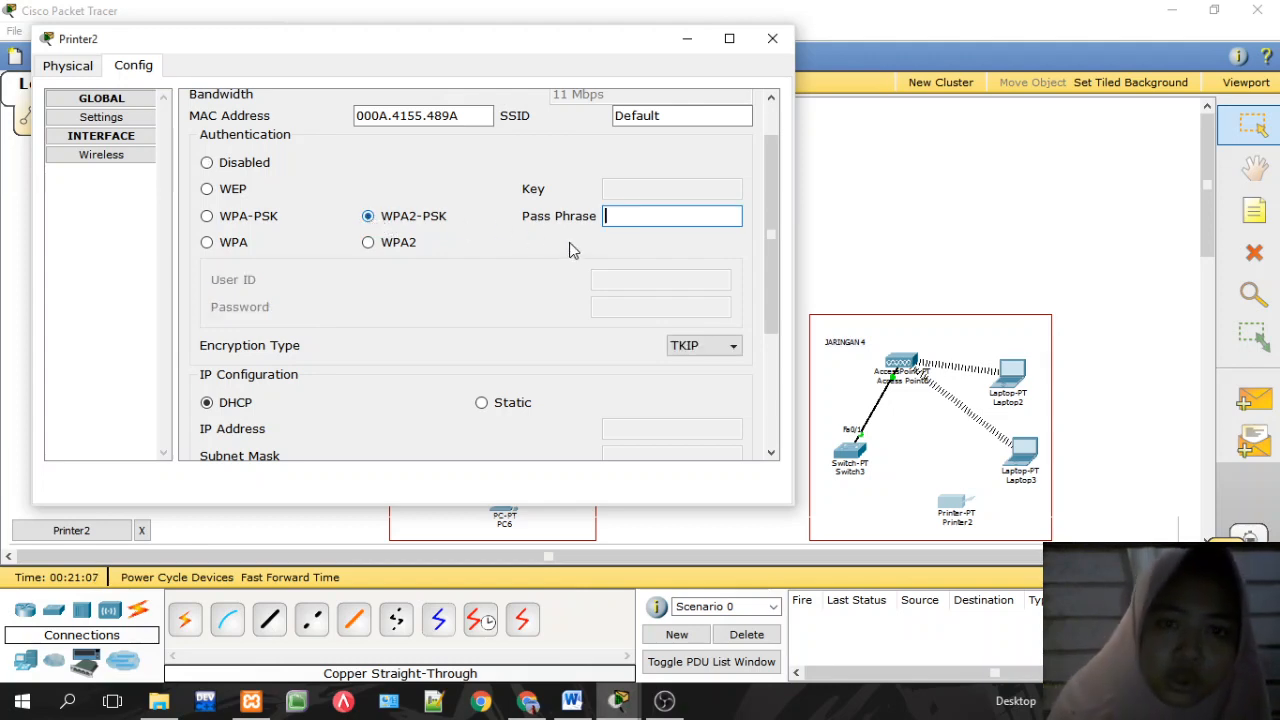
type("1")
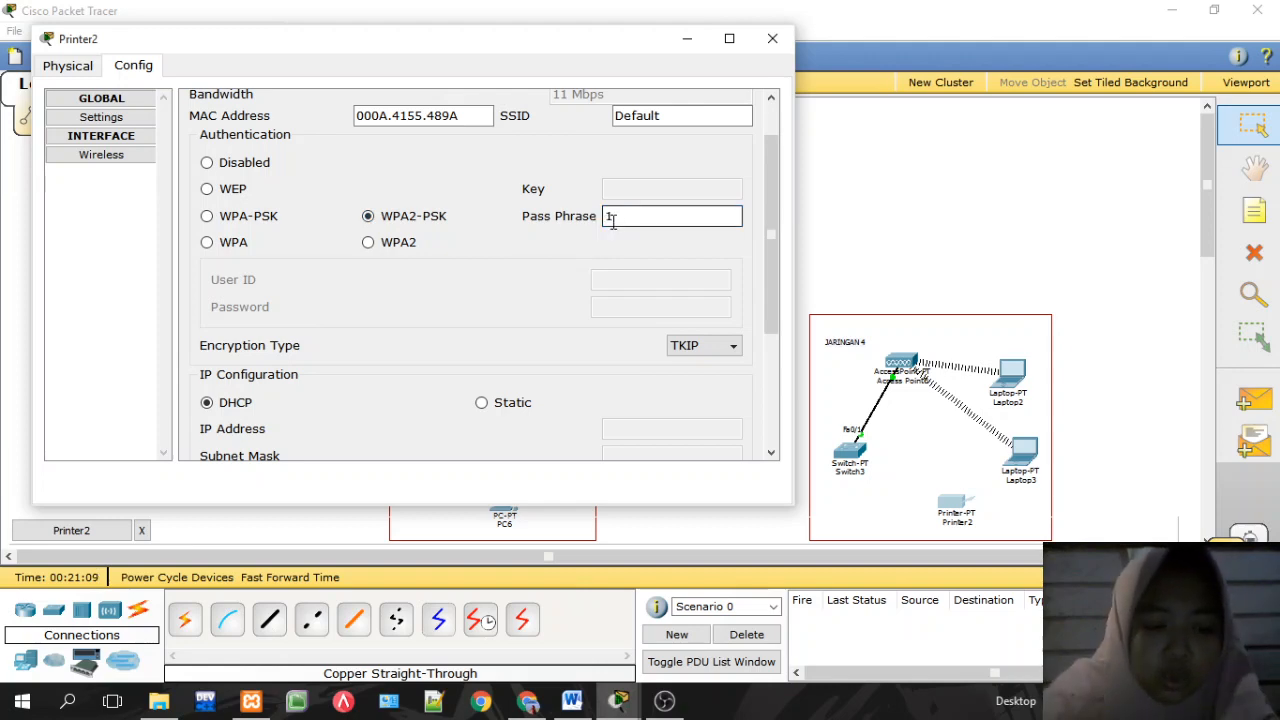
type("234567")
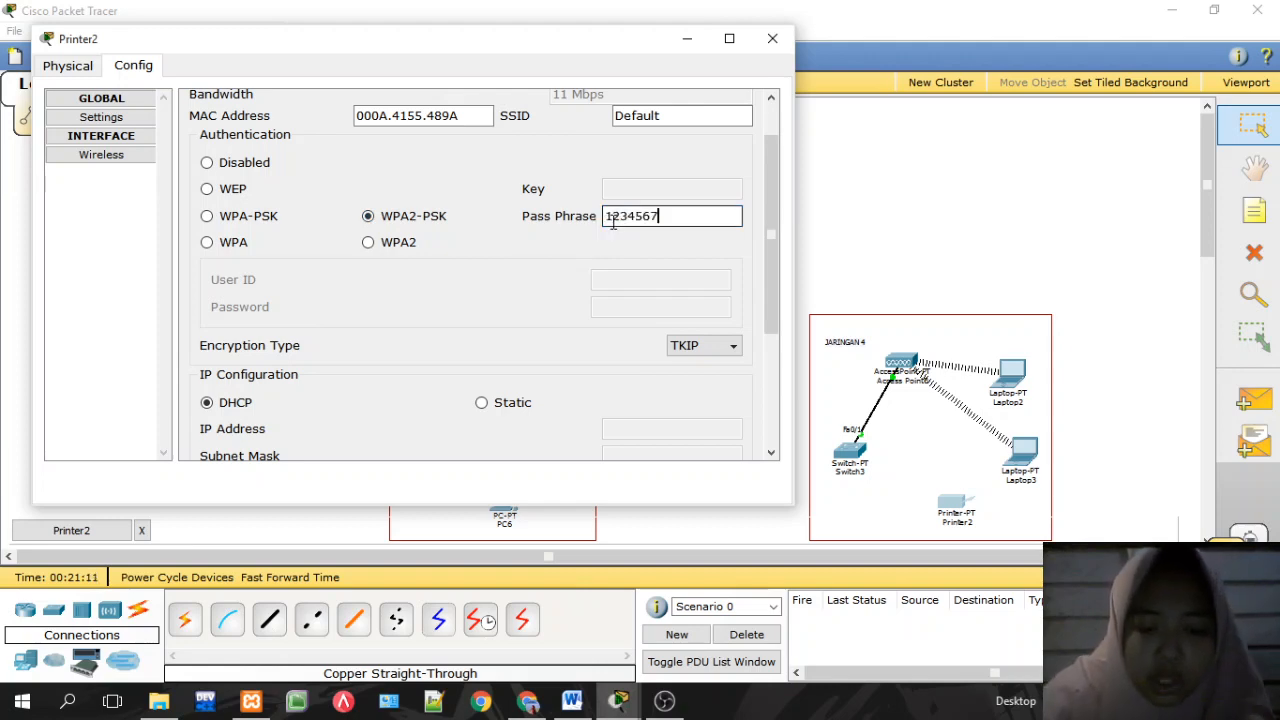
type("8")
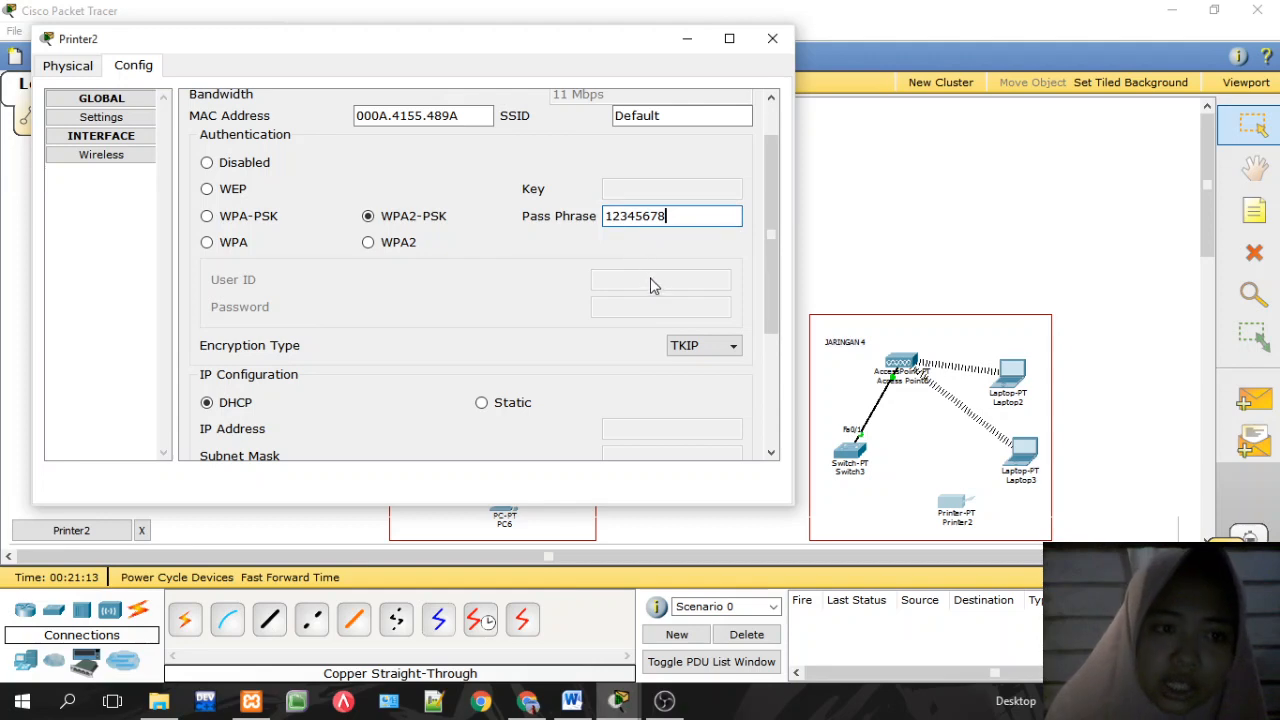
left_click_drag(771, 304, 769, 358)
left_click(697, 250)
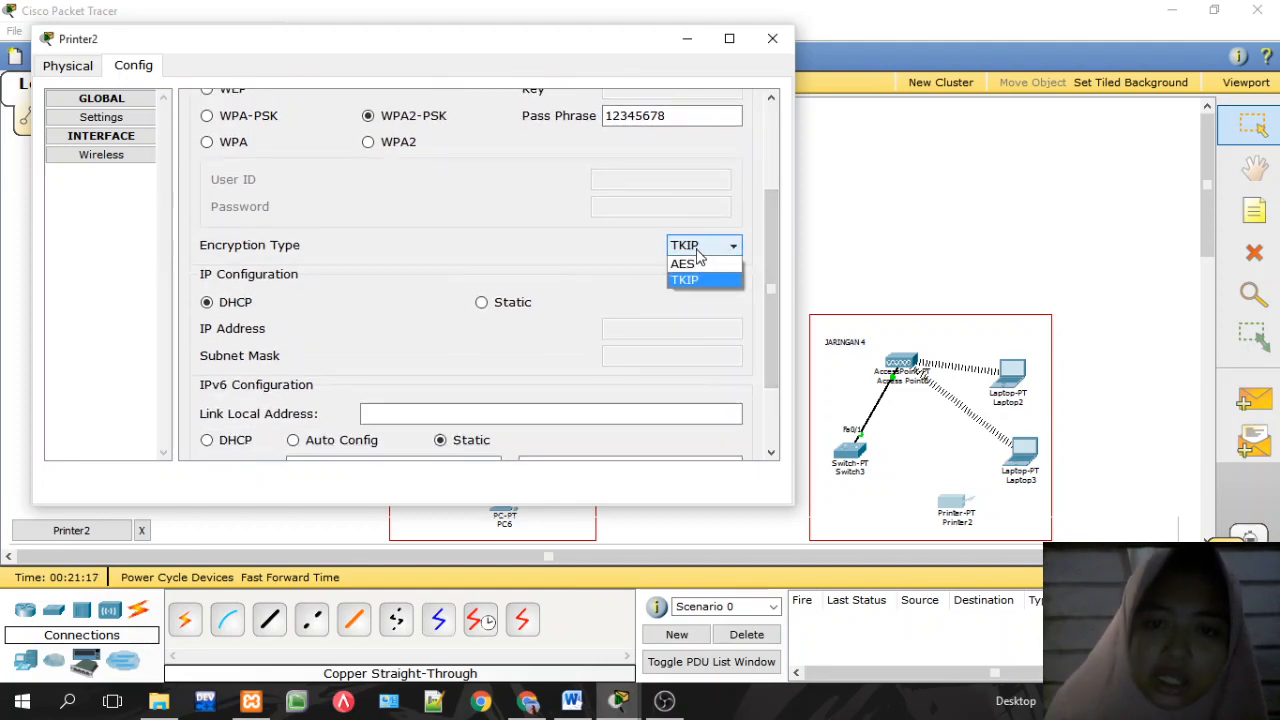
left_click(702, 264)
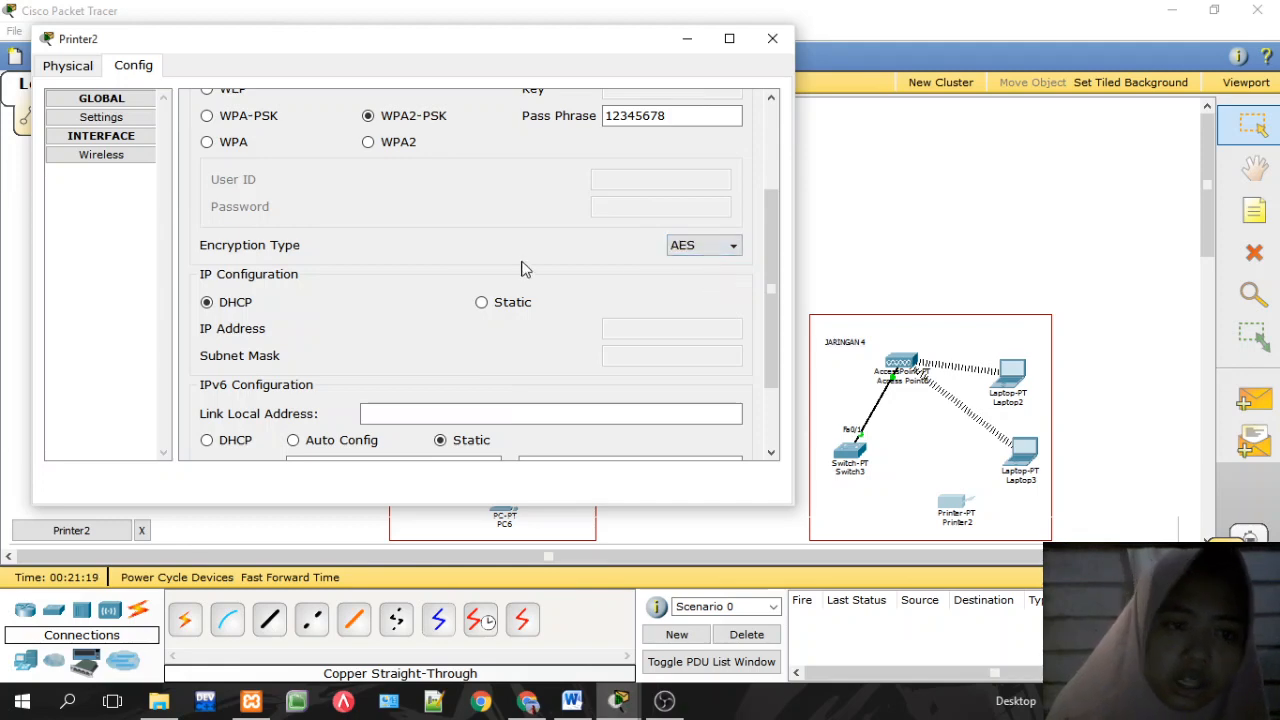
Step: Give Printer2's wireless interface static IP 192.168.40.4, mask 255.255.255.0, and close its window
left_click(482, 304)
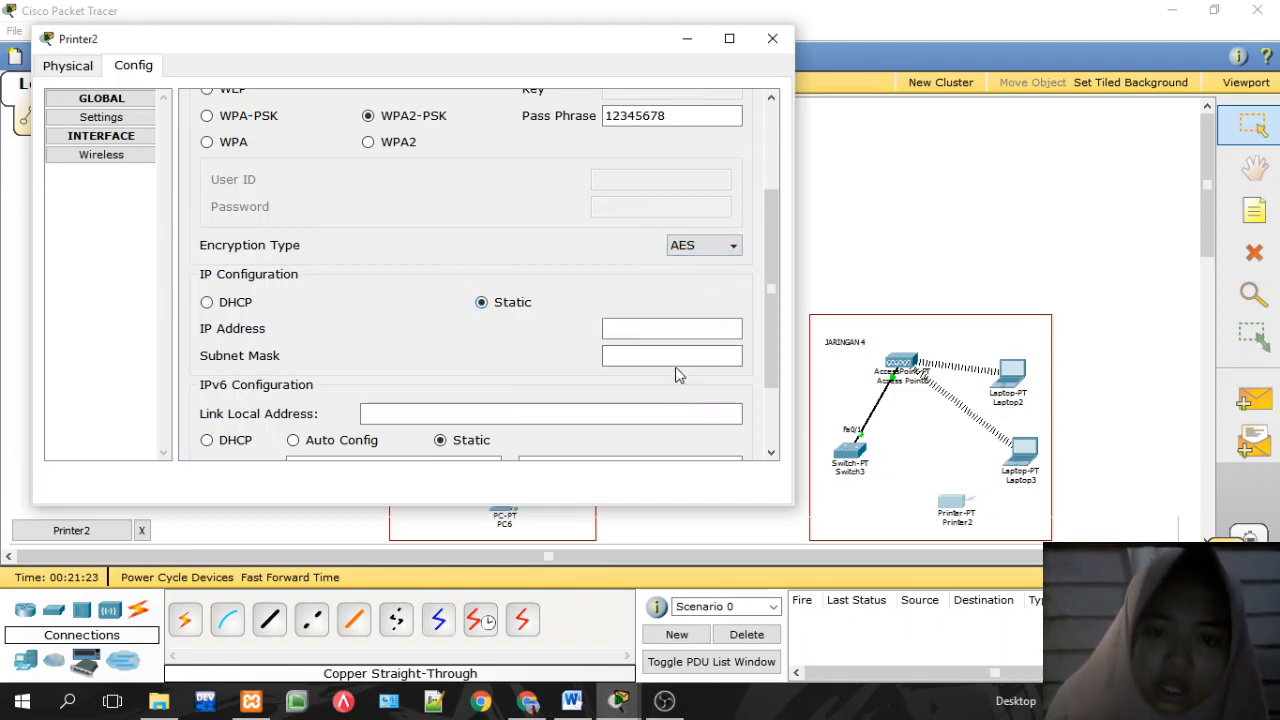
left_click(663, 334)
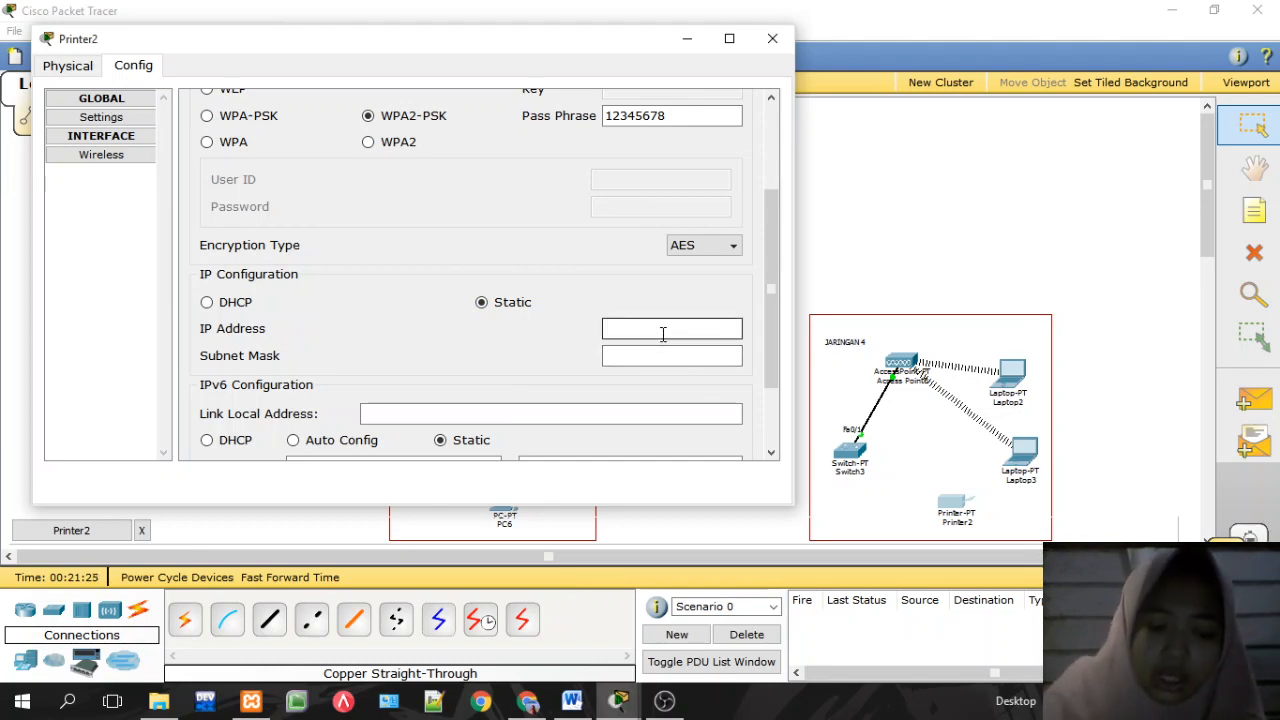
type("192.168.40.")
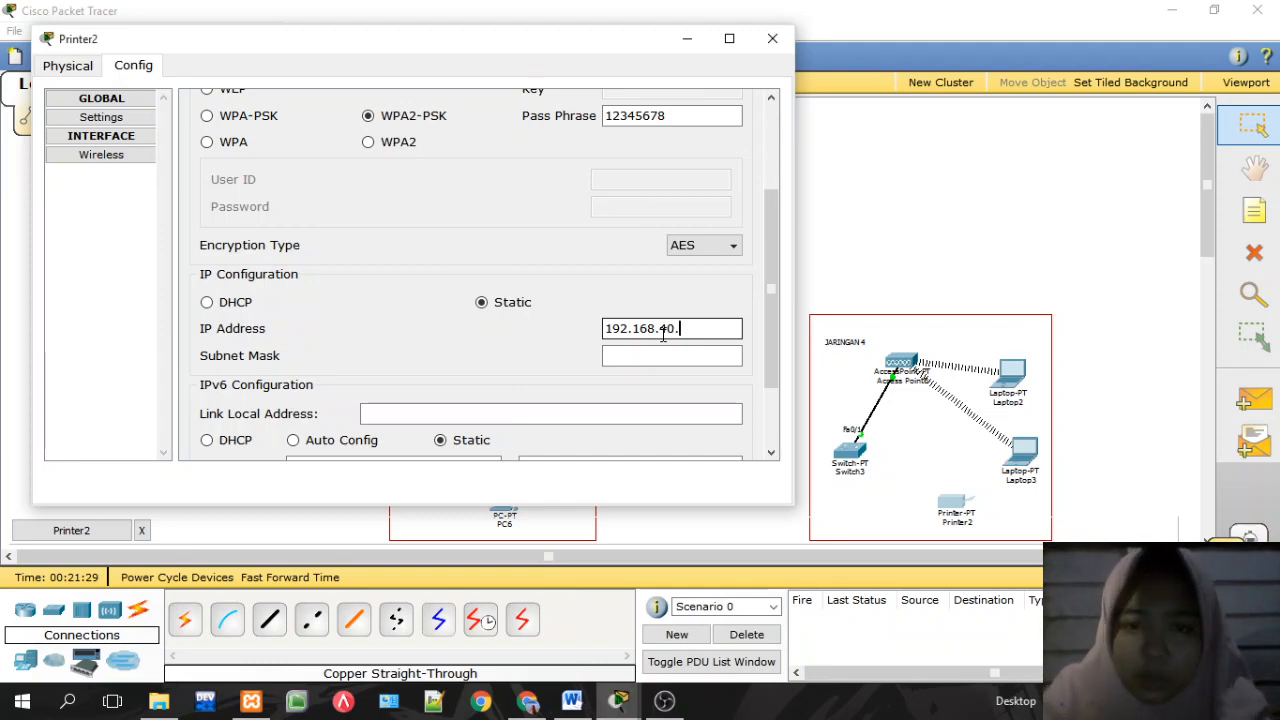
type("24")
left_click(673, 352)
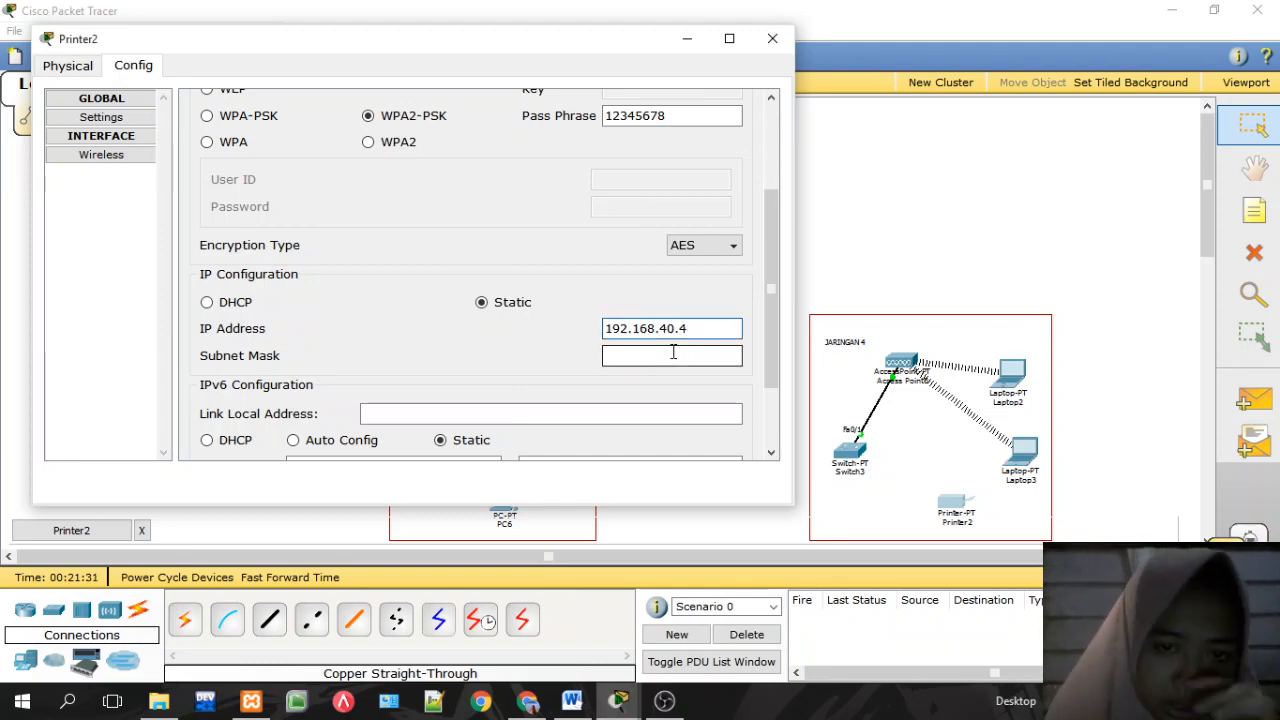
left_click(673, 352)
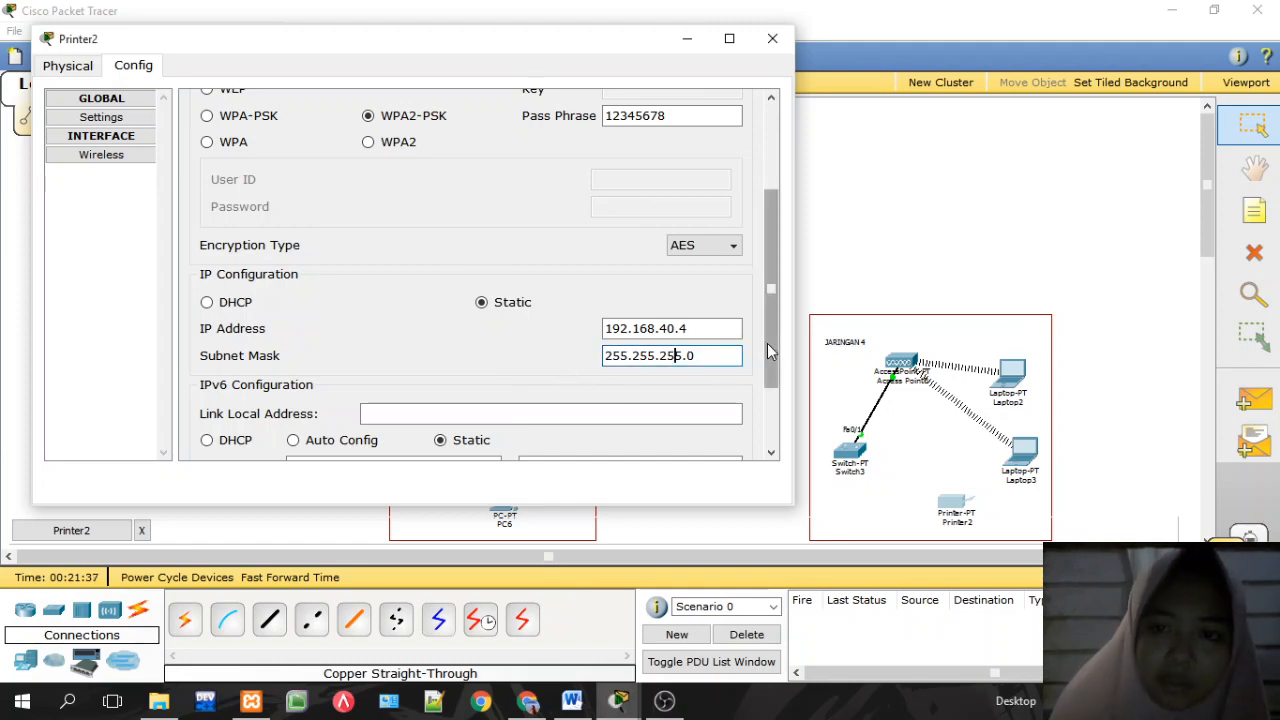
left_click_drag(767, 343, 773, 224)
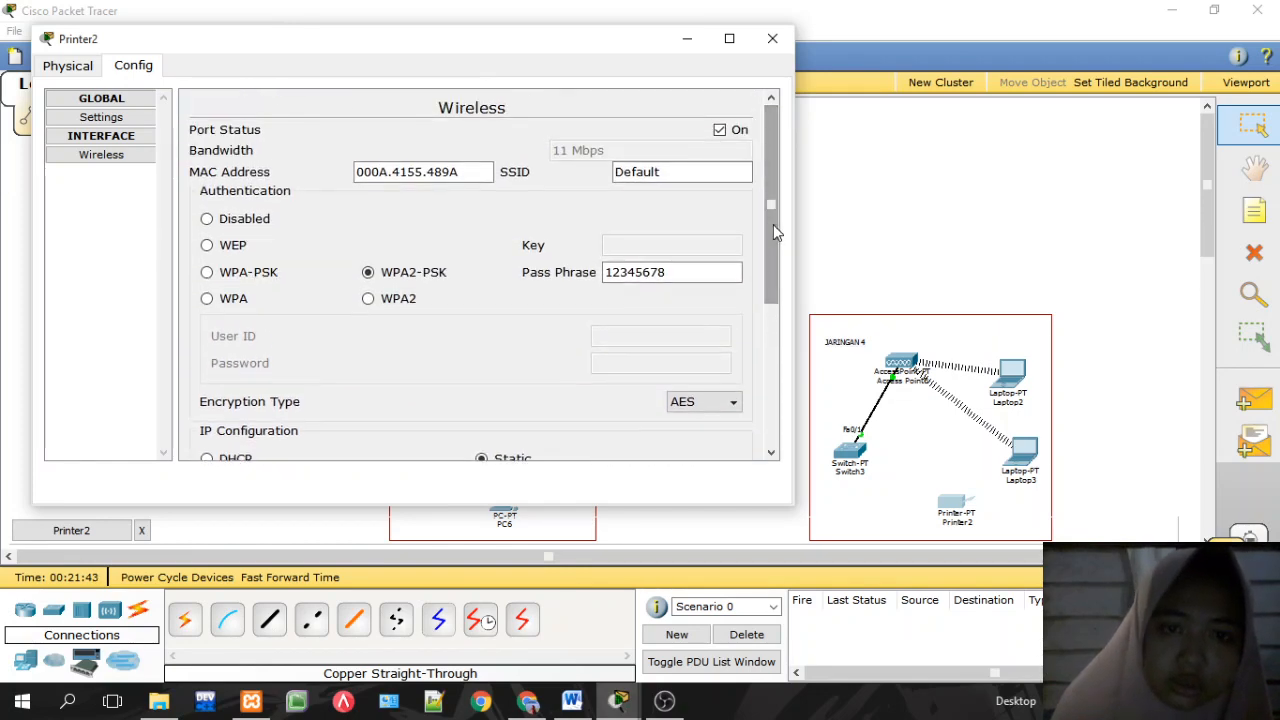
left_click(772, 38)
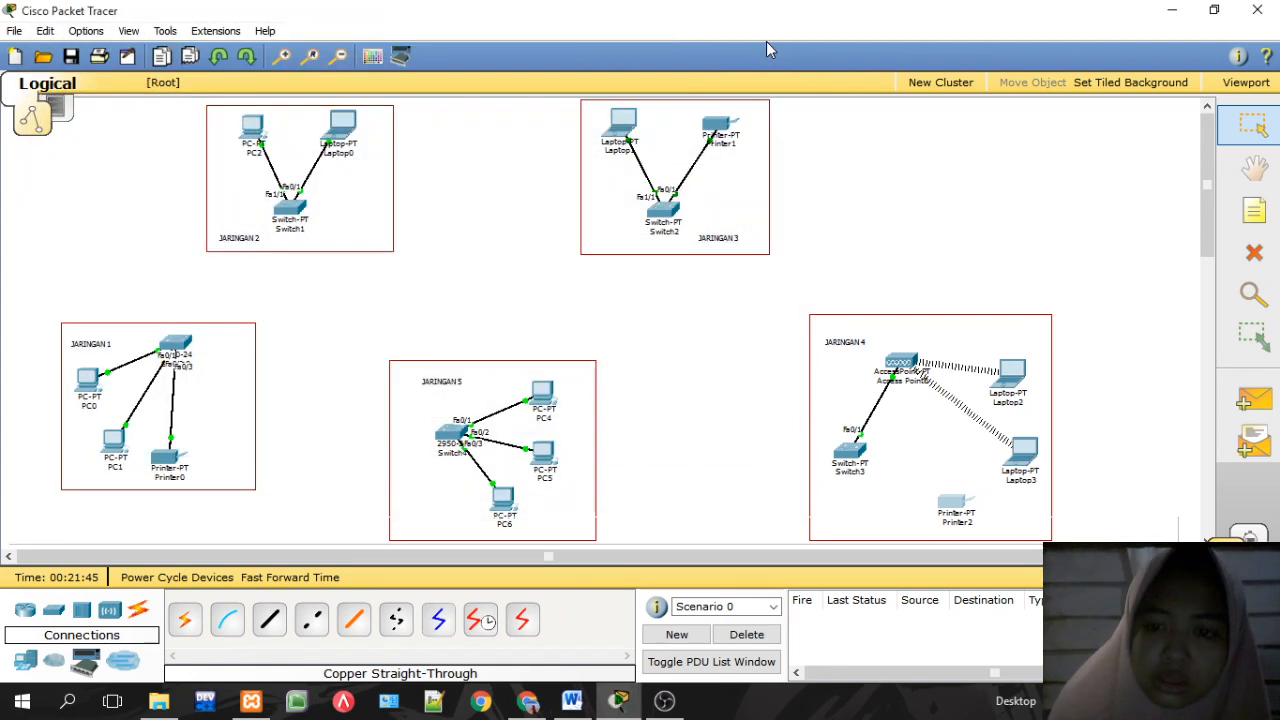
left_click(956, 505)
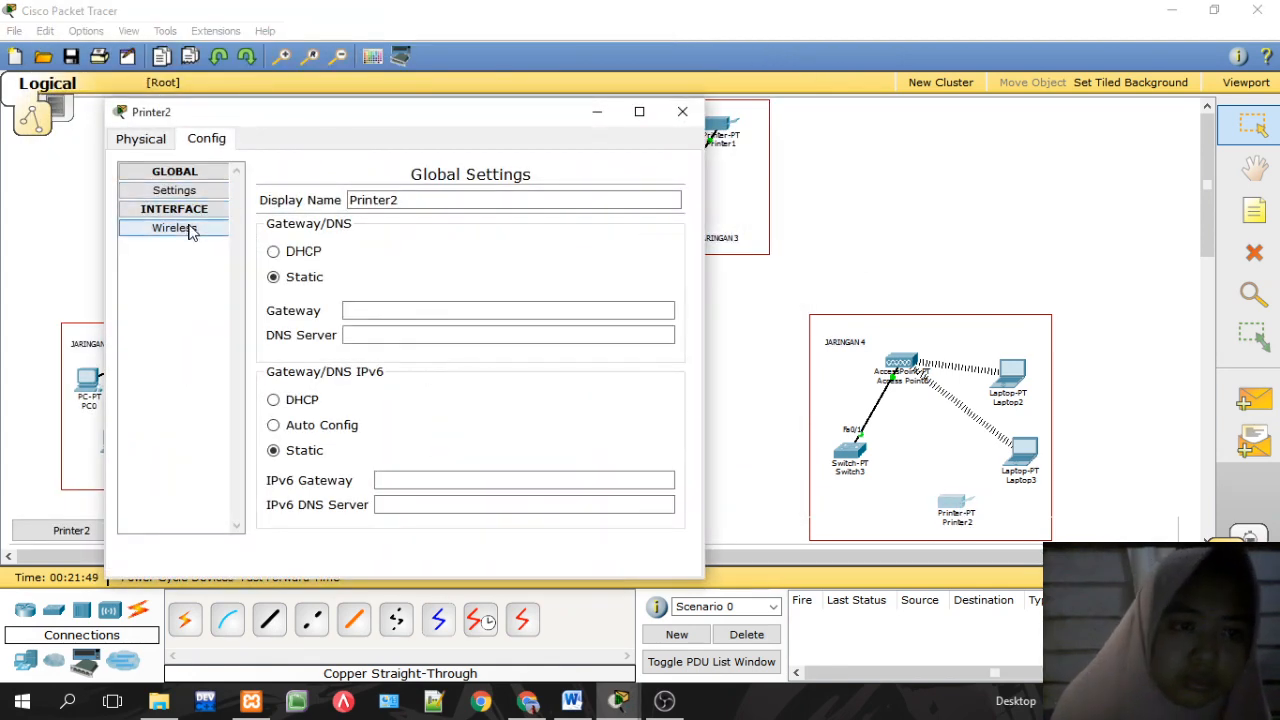
left_click(186, 229)
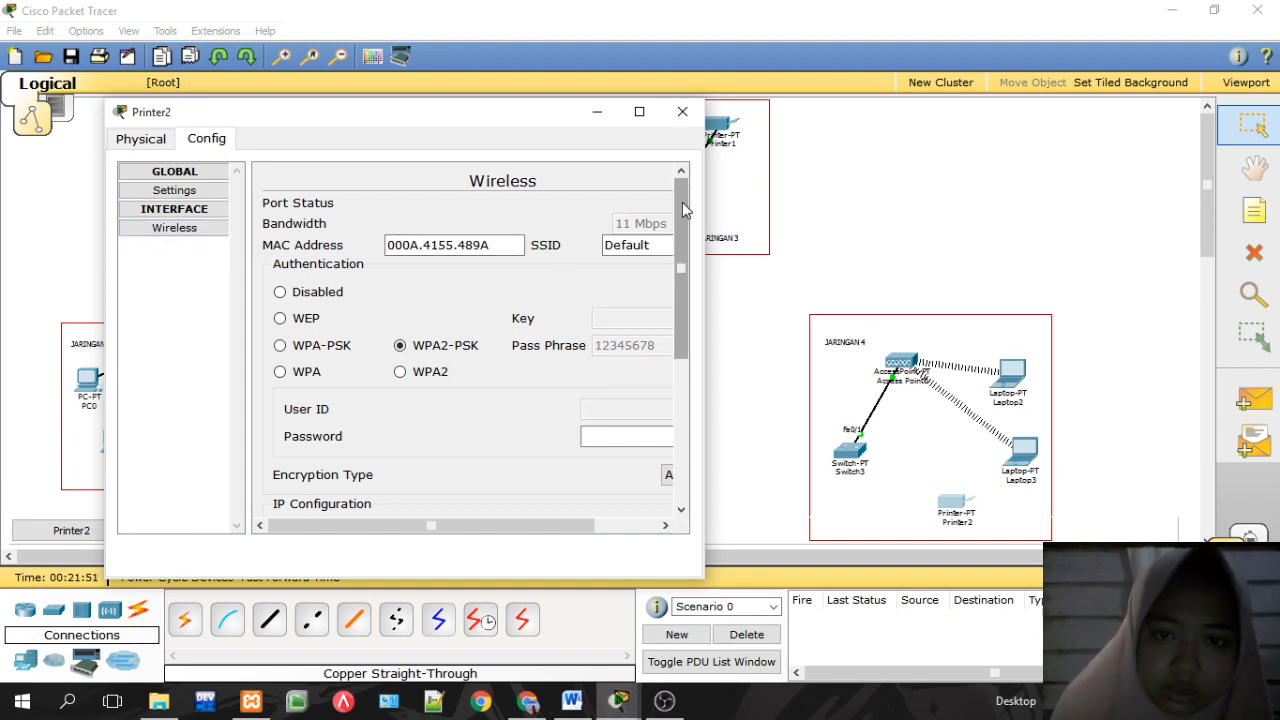
left_click_drag(704, 216, 949, 254)
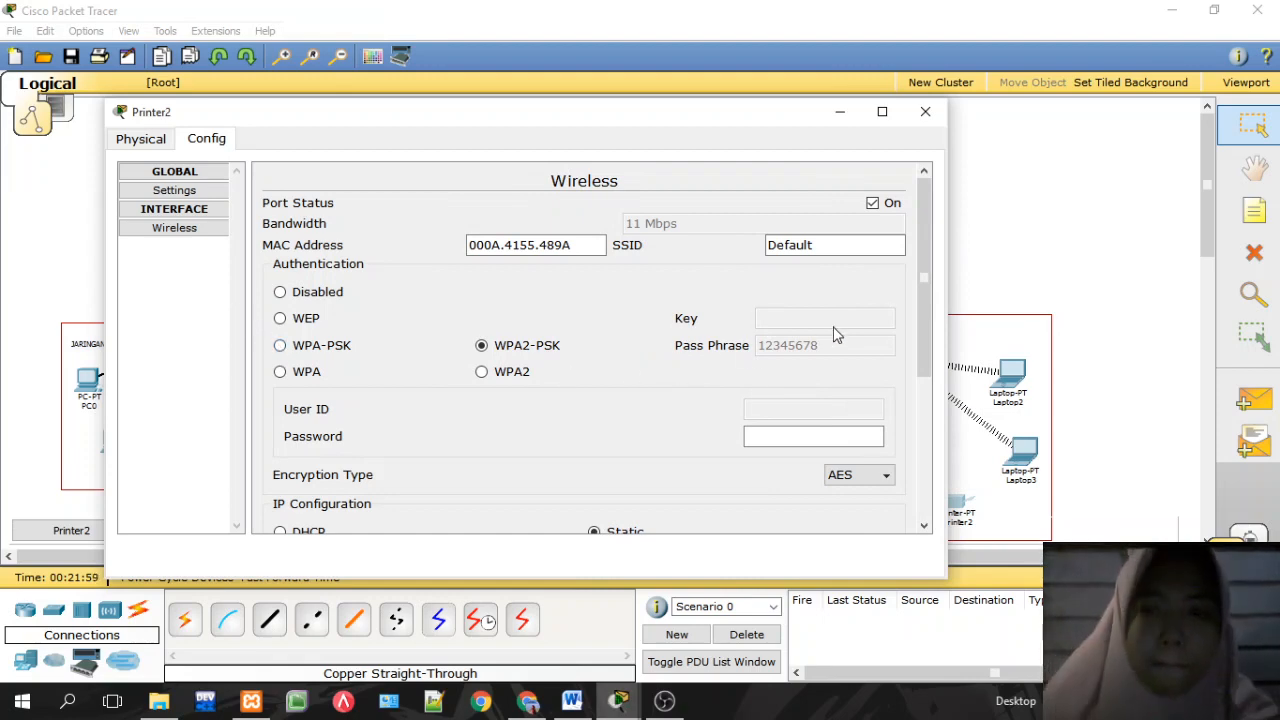
scroll(914, 417, "down", 5)
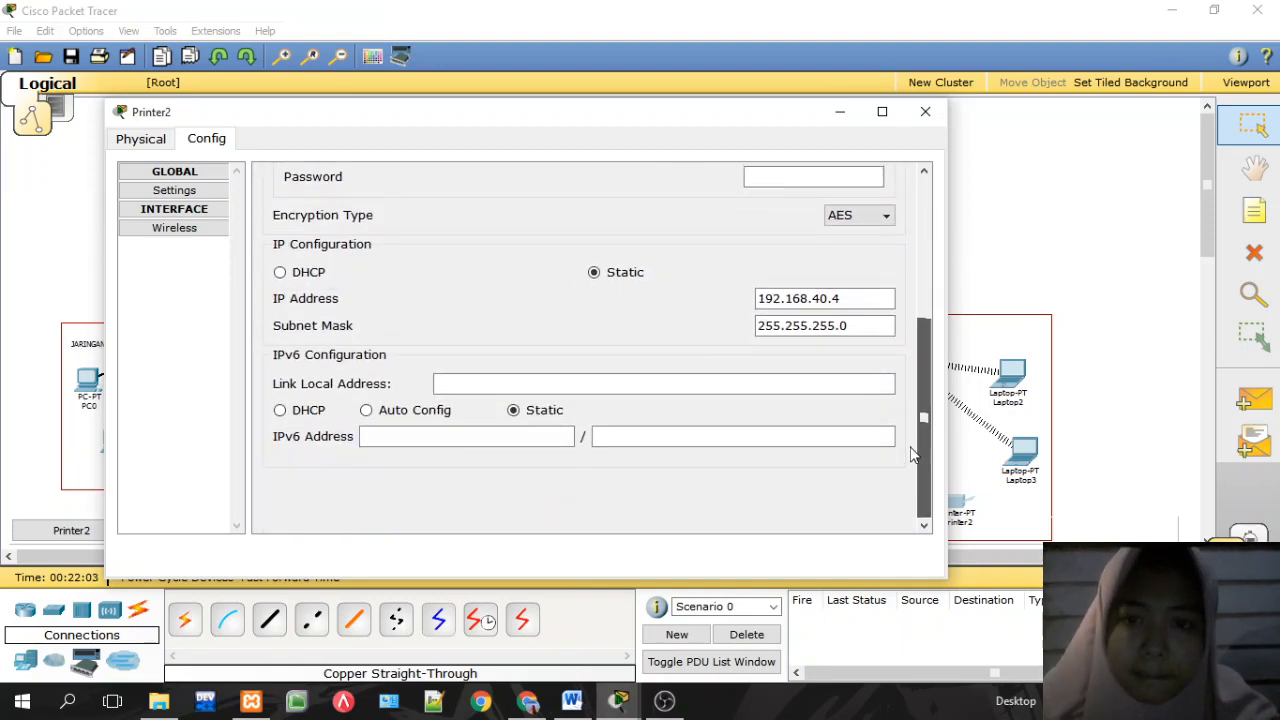
scroll(911, 449, "up", 5)
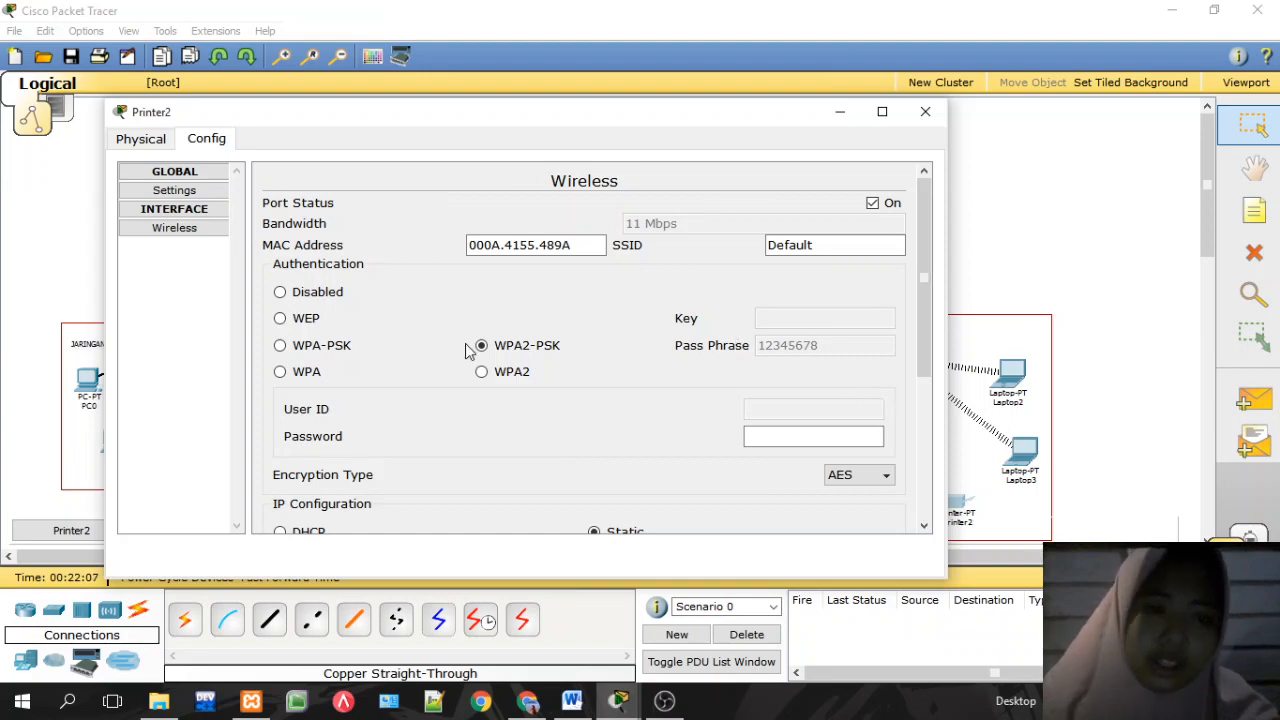
left_click(801, 428)
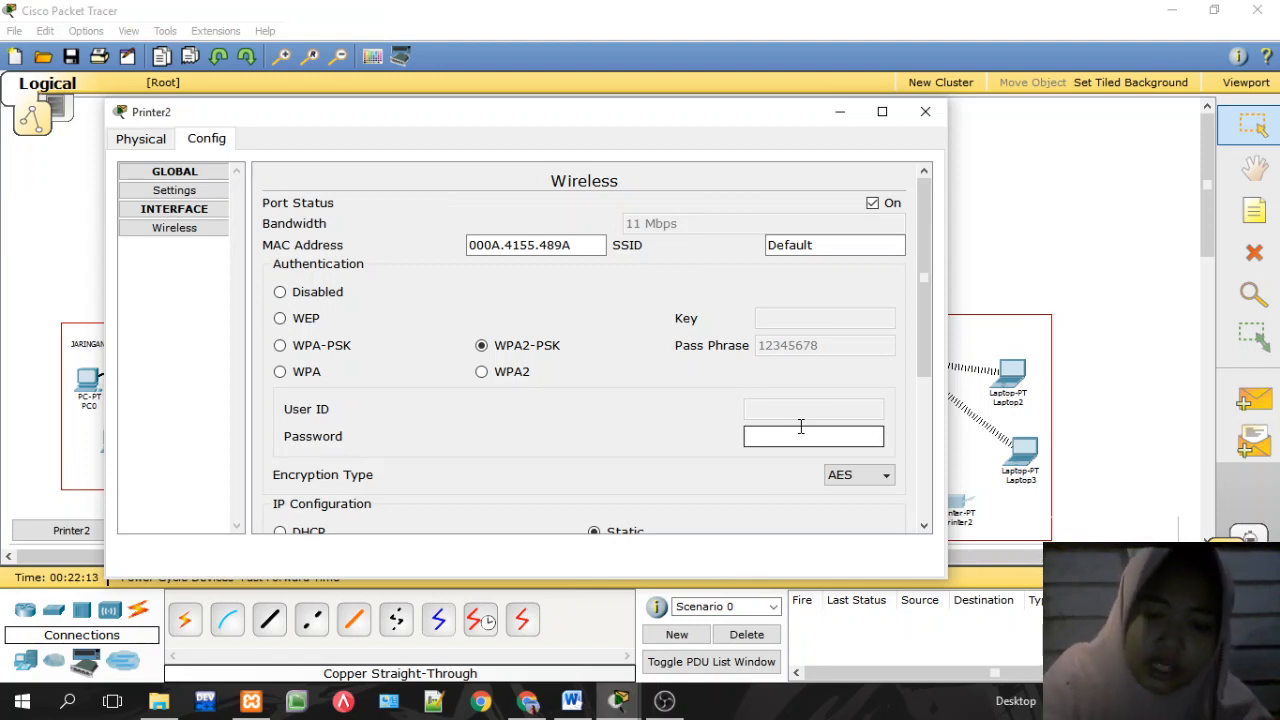
Step: Toggle Printer2's authentication to Disabled and back to WPA2-PSK, dismissing the empty pass phrase error
left_click(320, 292)
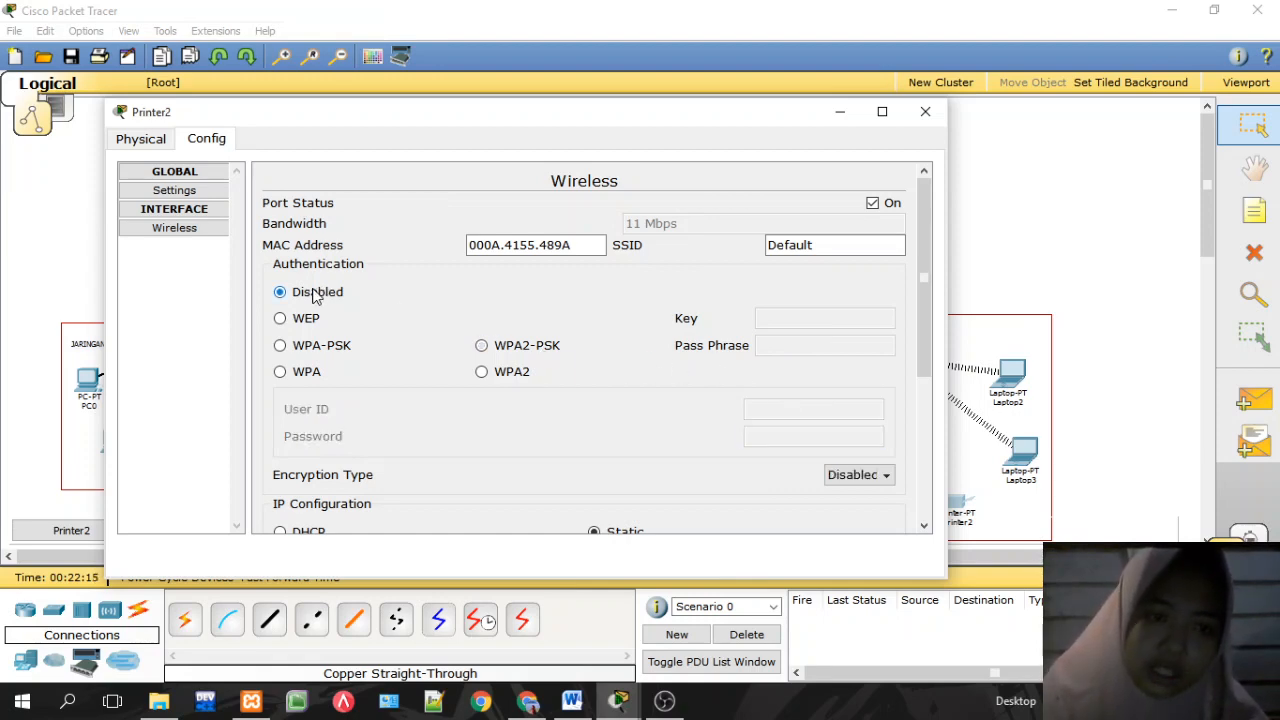
left_click(482, 345)
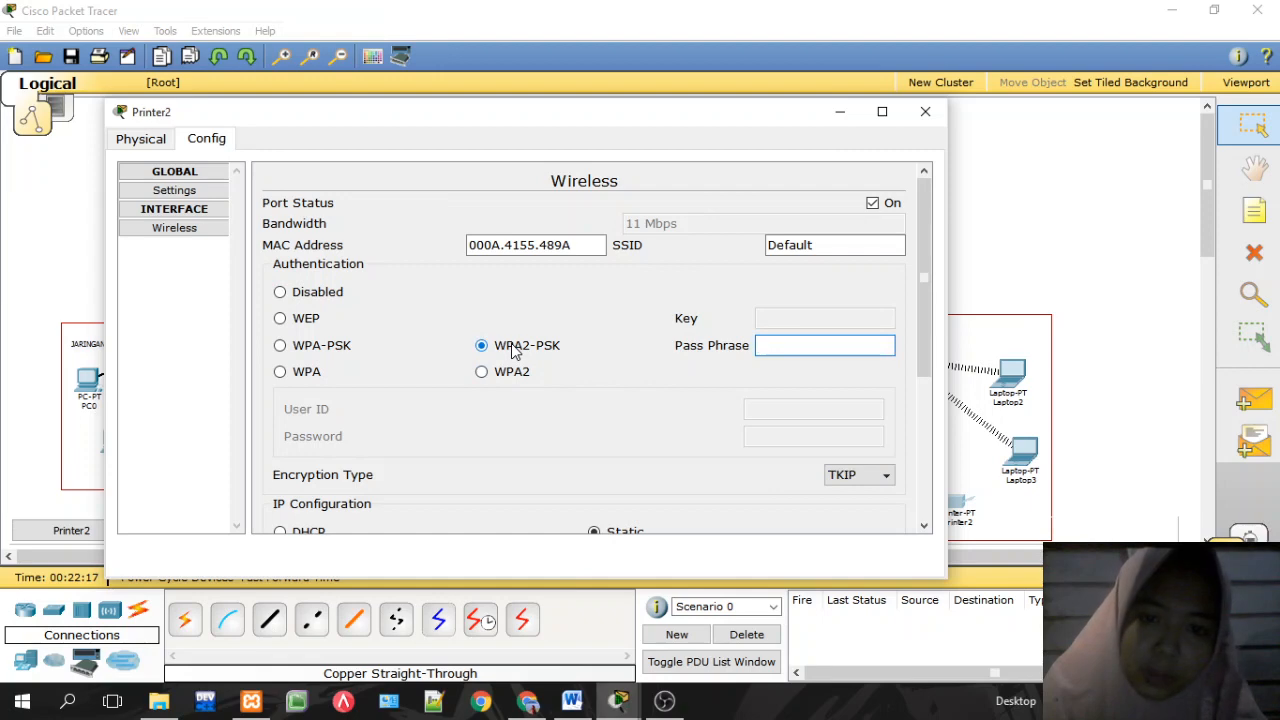
left_click(758, 430)
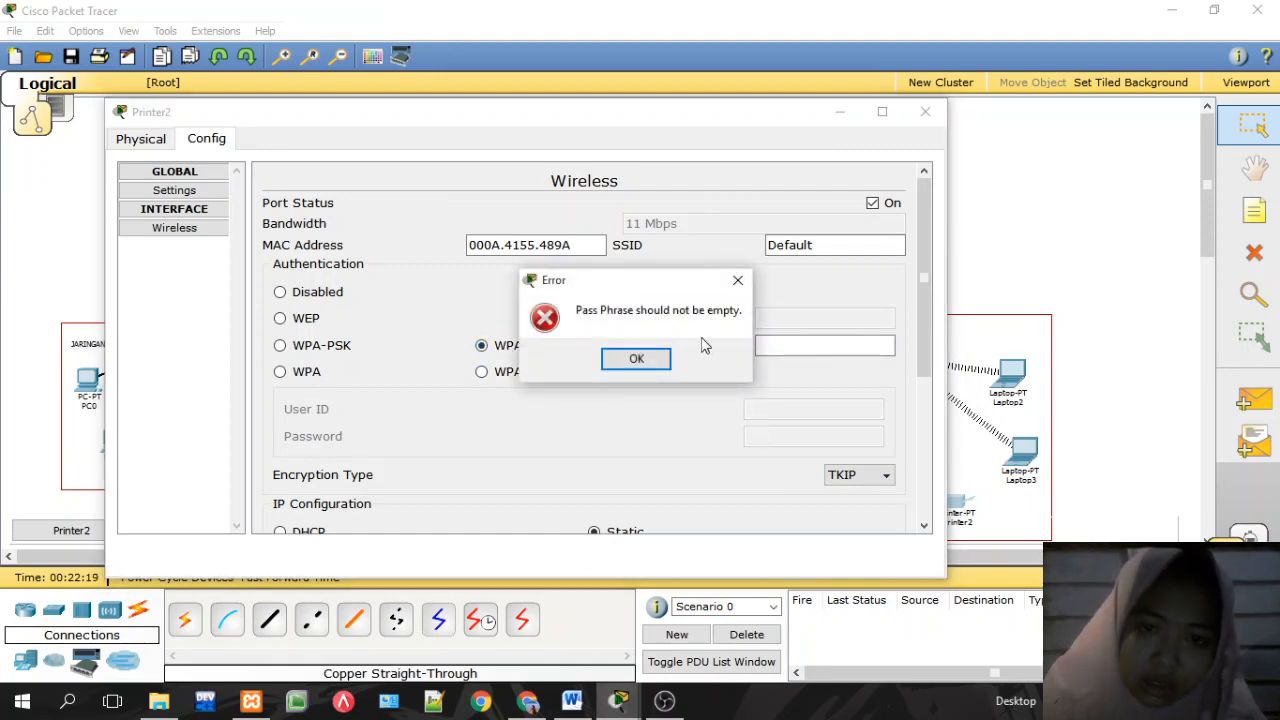
left_click(647, 359)
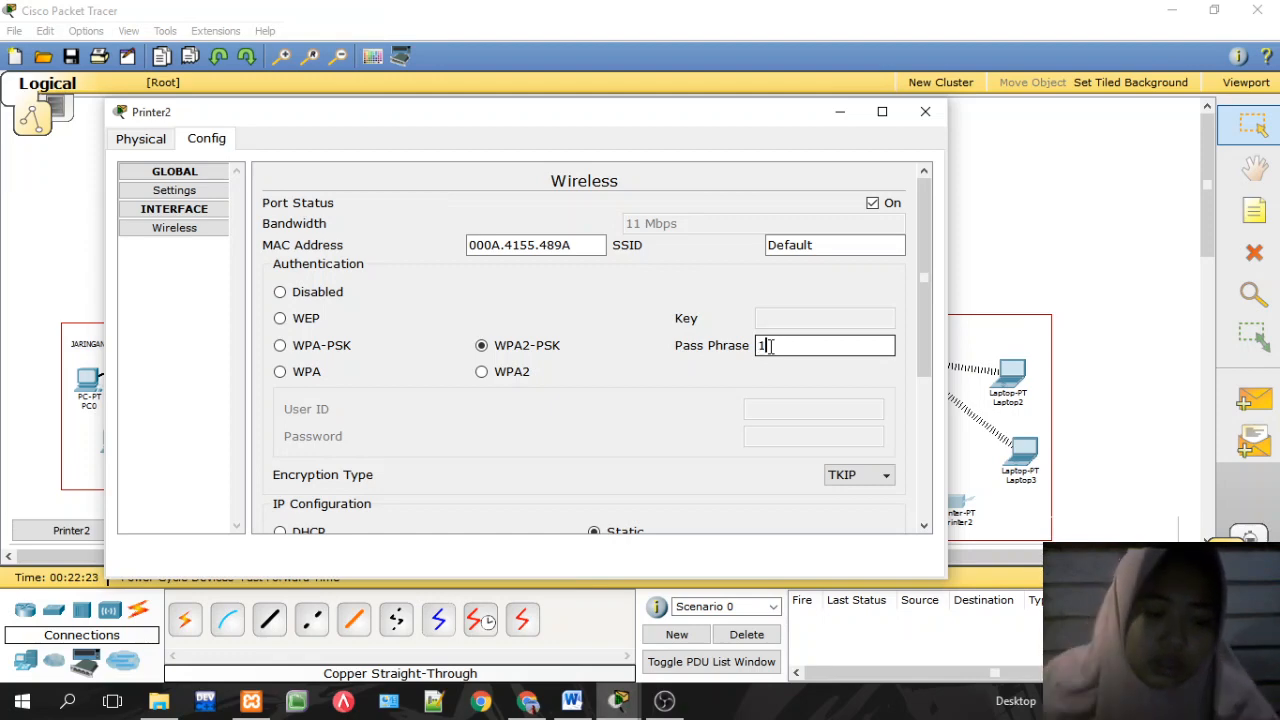
type("12345678")
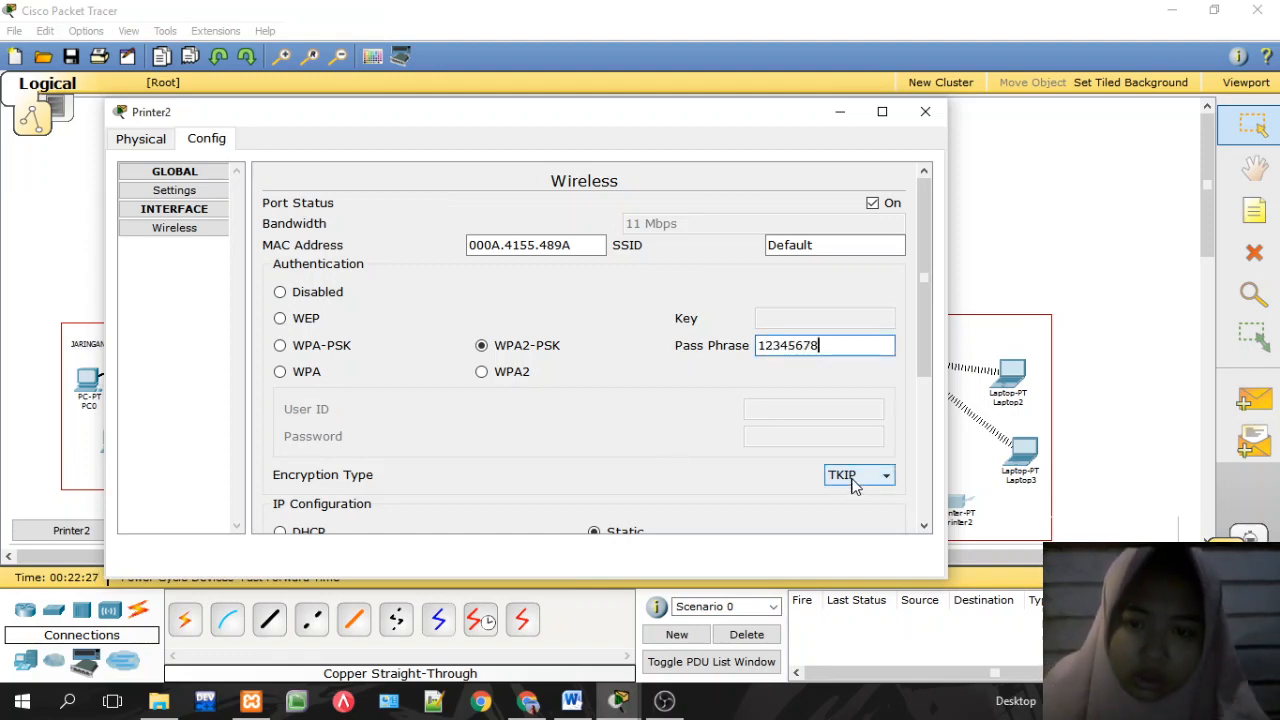
key("BackSpace")
key("BackSpace")
key("BackSpace")
key("BackSpace")
key("BackSpace")
key("BackSpace")
key("BackSpace")
key("BackSpace")
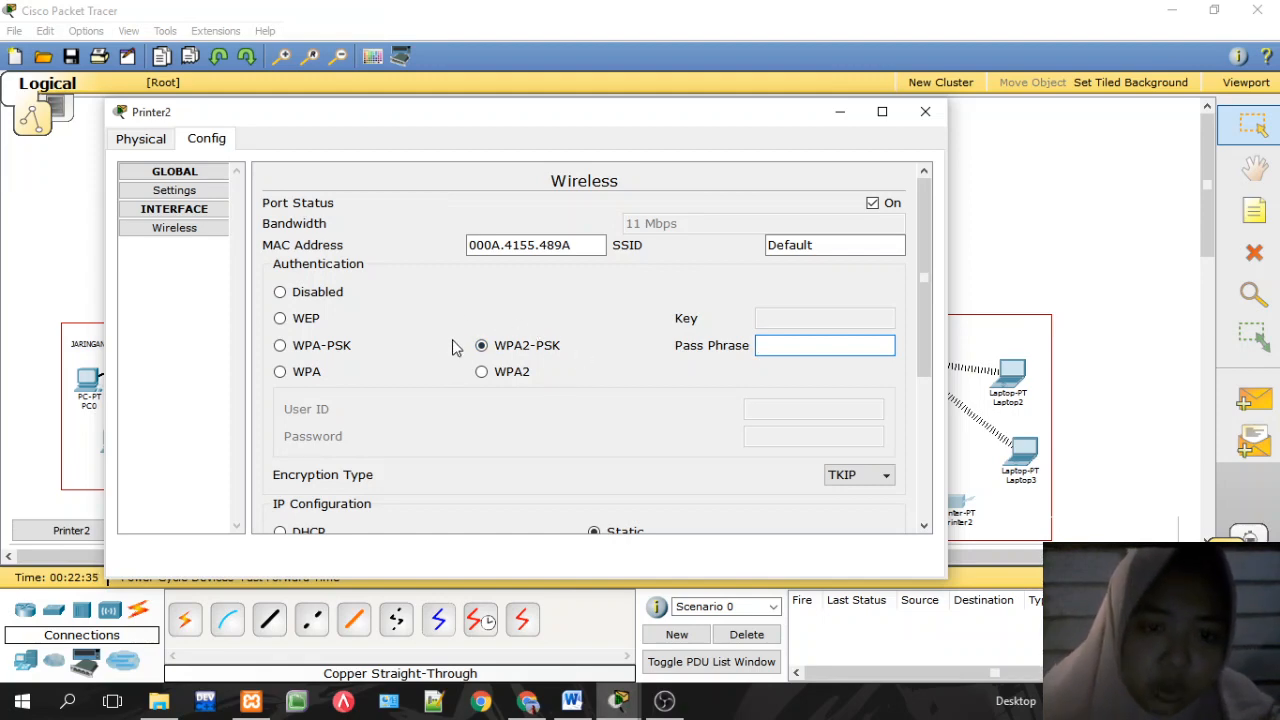
Step: Choose AES encryption, re-enter the pass phrase, and close Printer2's settings
left_click(832, 476)
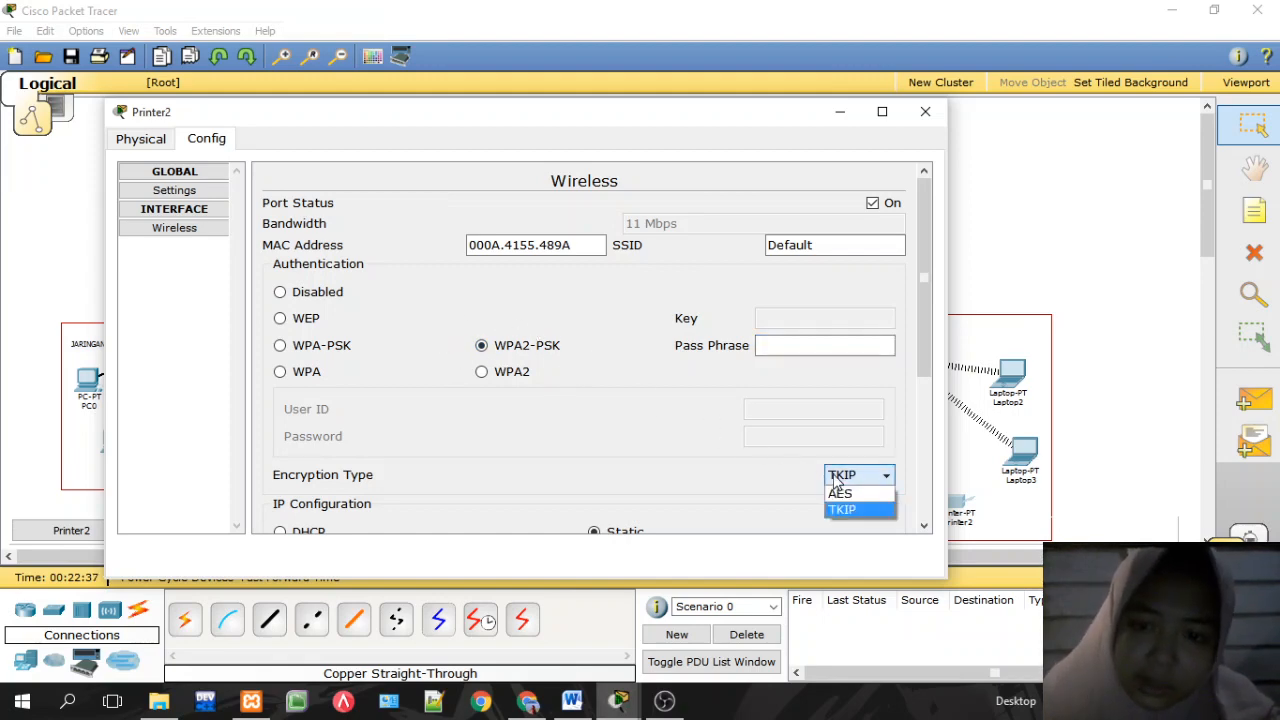
left_click(840, 494)
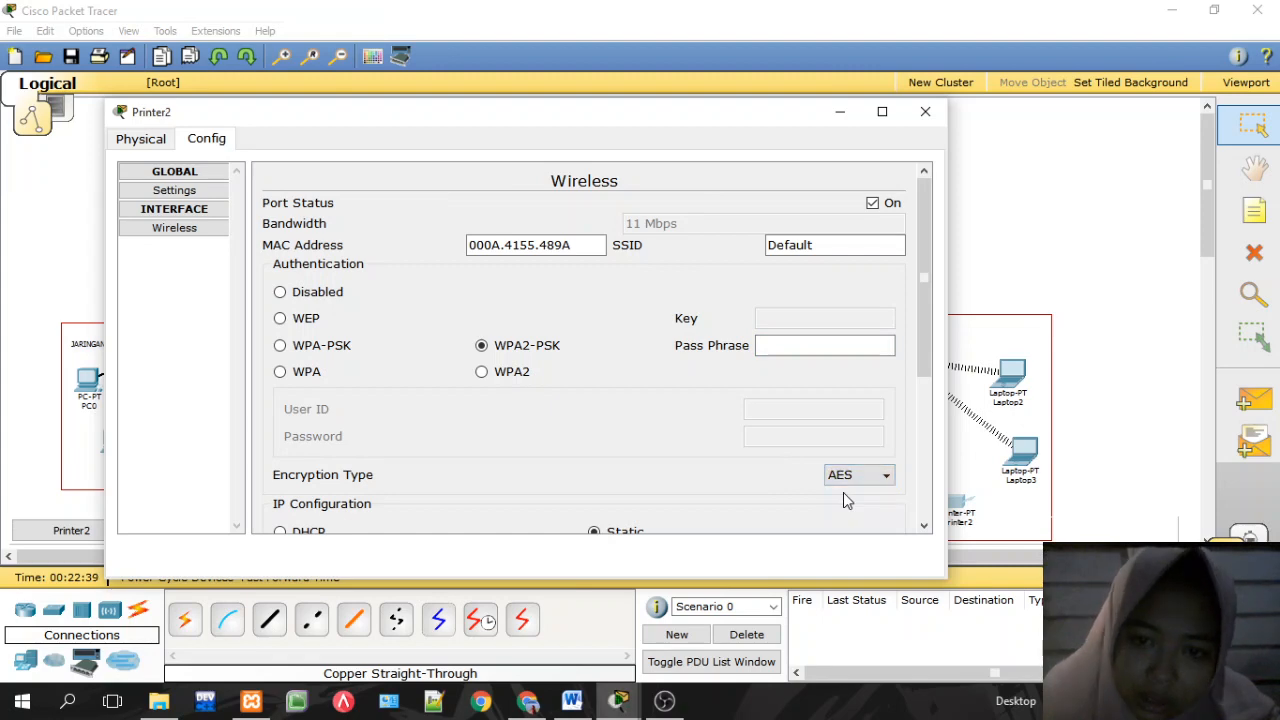
mouse_move(923, 366)
left_mouse_down()
mouse_move(924, 493)
mouse_move(921, 379)
left_mouse_up()
left_click(796, 306)
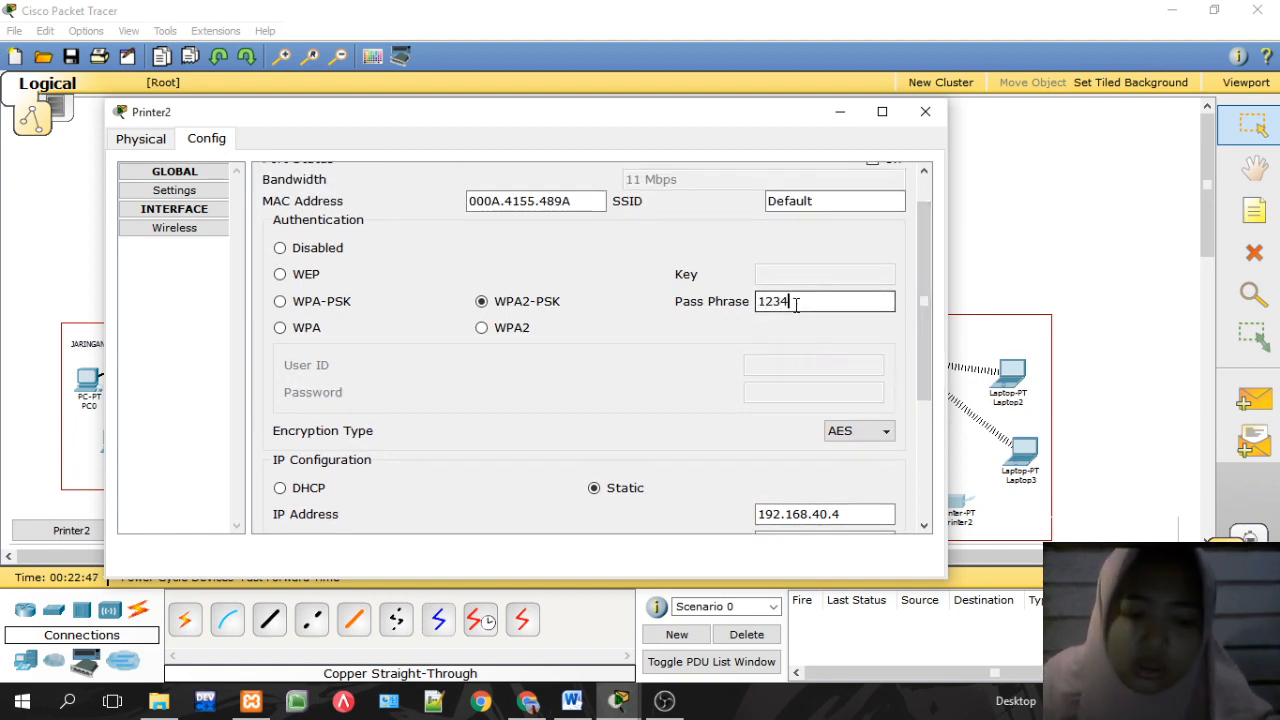
type("12345678")
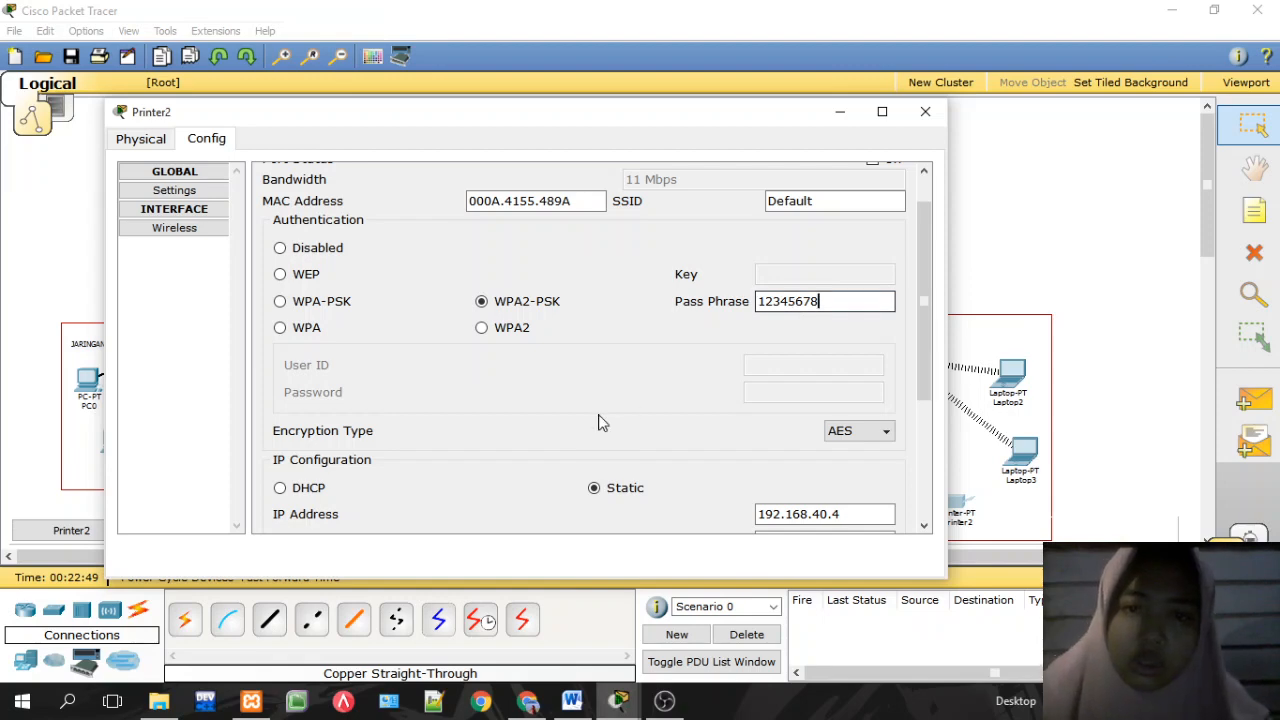
left_click(925, 118)
Step: Set Printer2's gateway to 192.168.40.1 in Global Settings
left_click(965, 505)
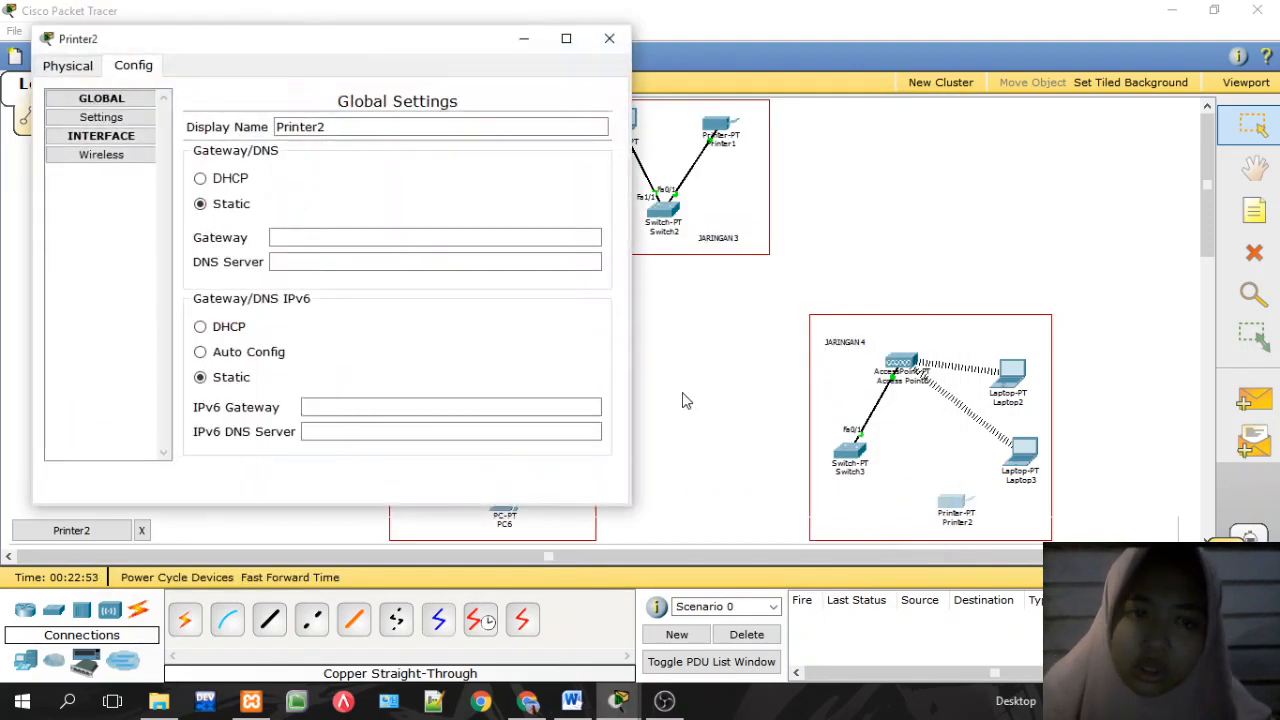
left_click(103, 156)
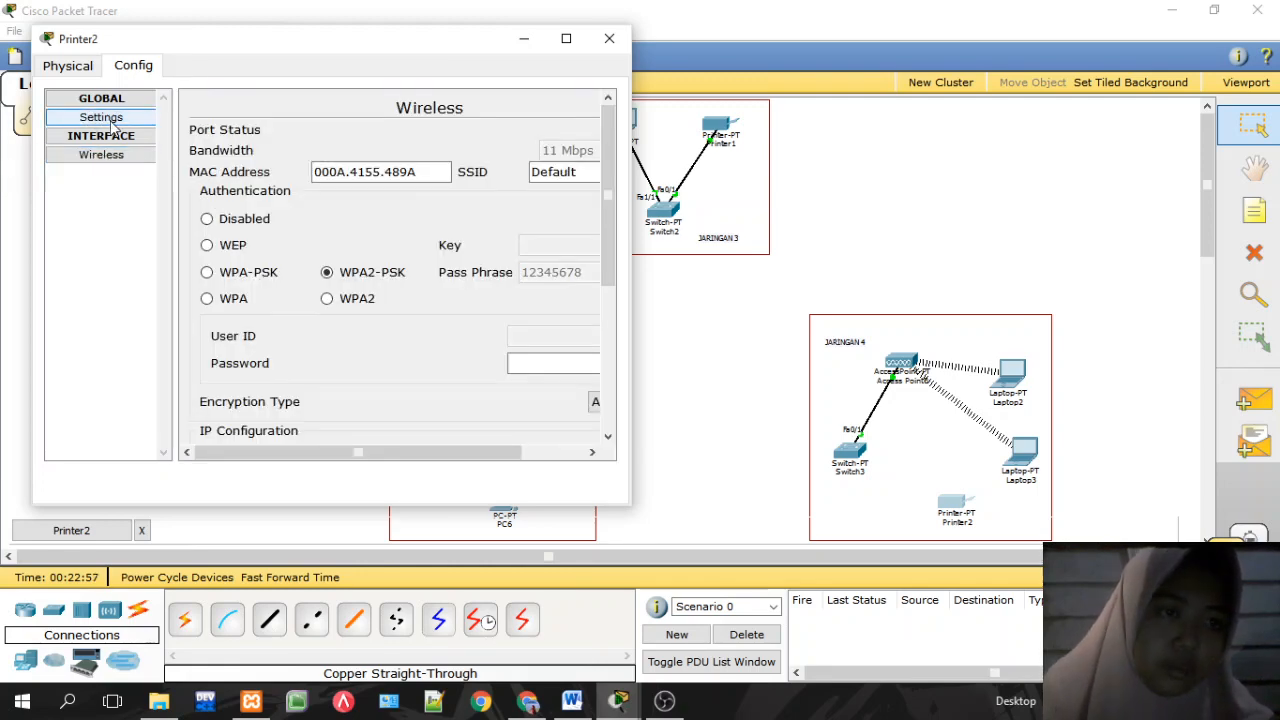
left_click(108, 122)
left_click(292, 234)
type("192.168.40.2")
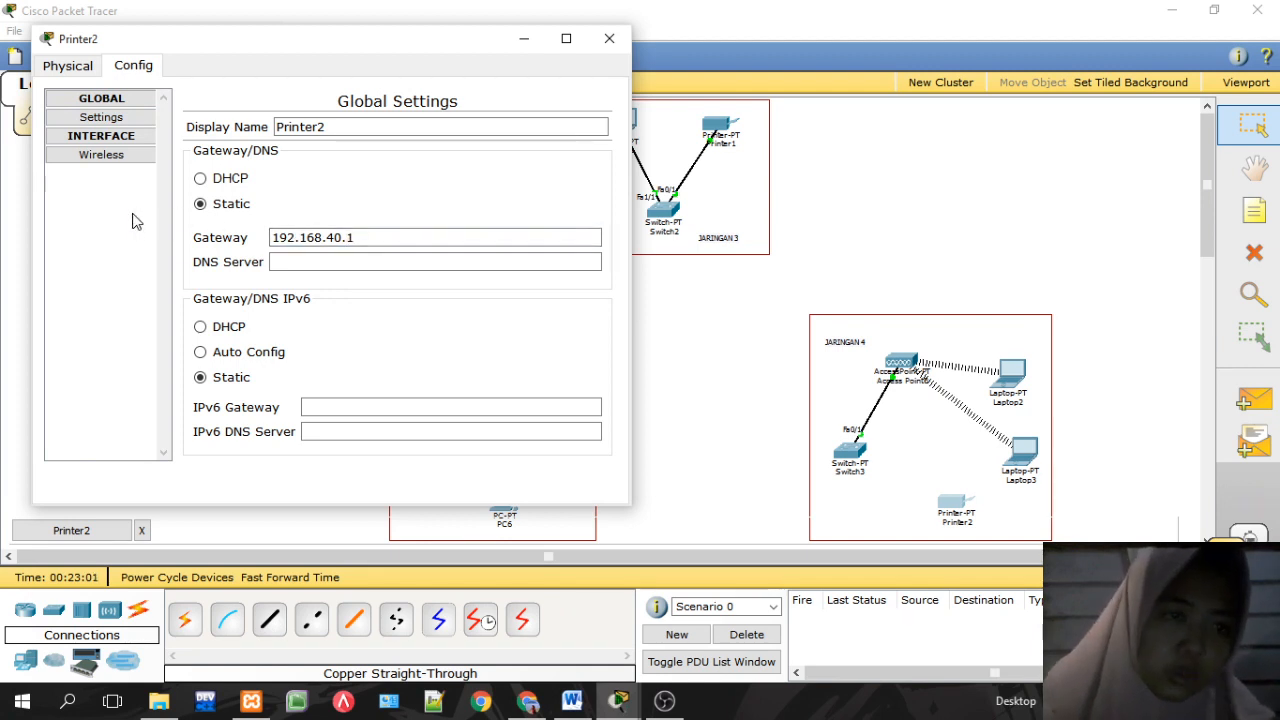
Step: Fill in Printer2's wireless password in the widened Wireless settings, then close the window
left_click(121, 152)
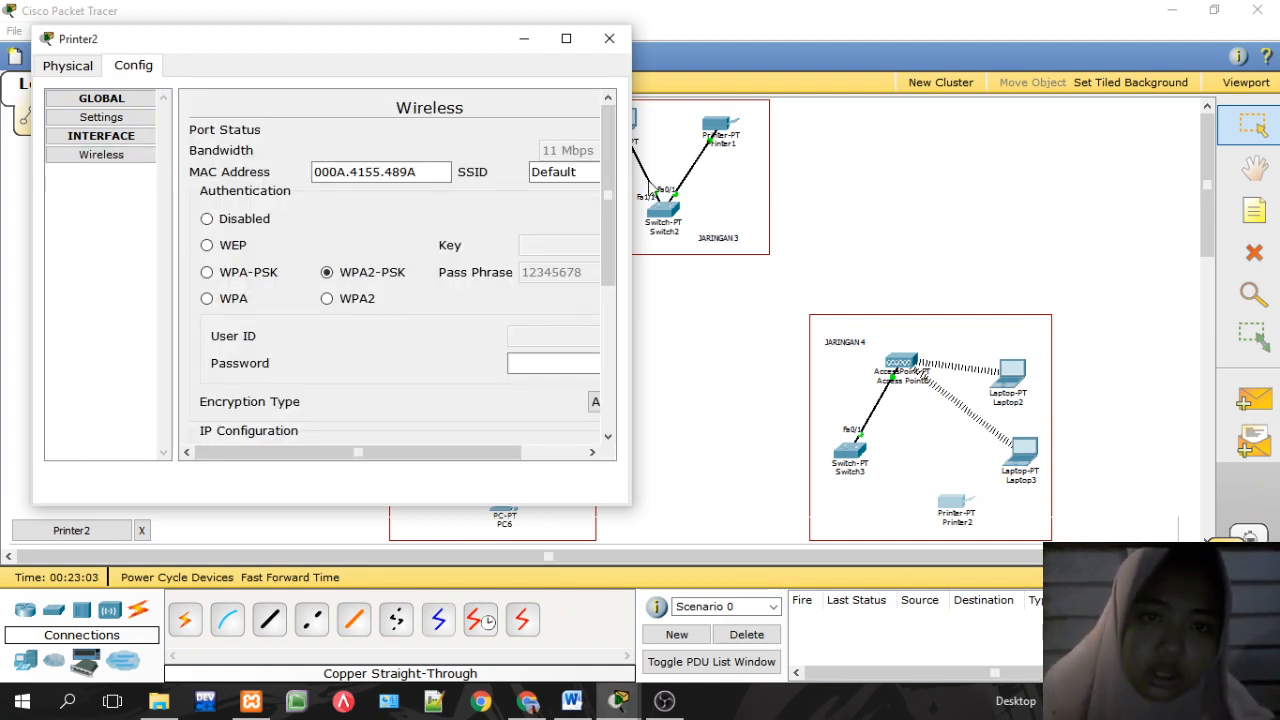
left_click_drag(630, 214, 810, 288)
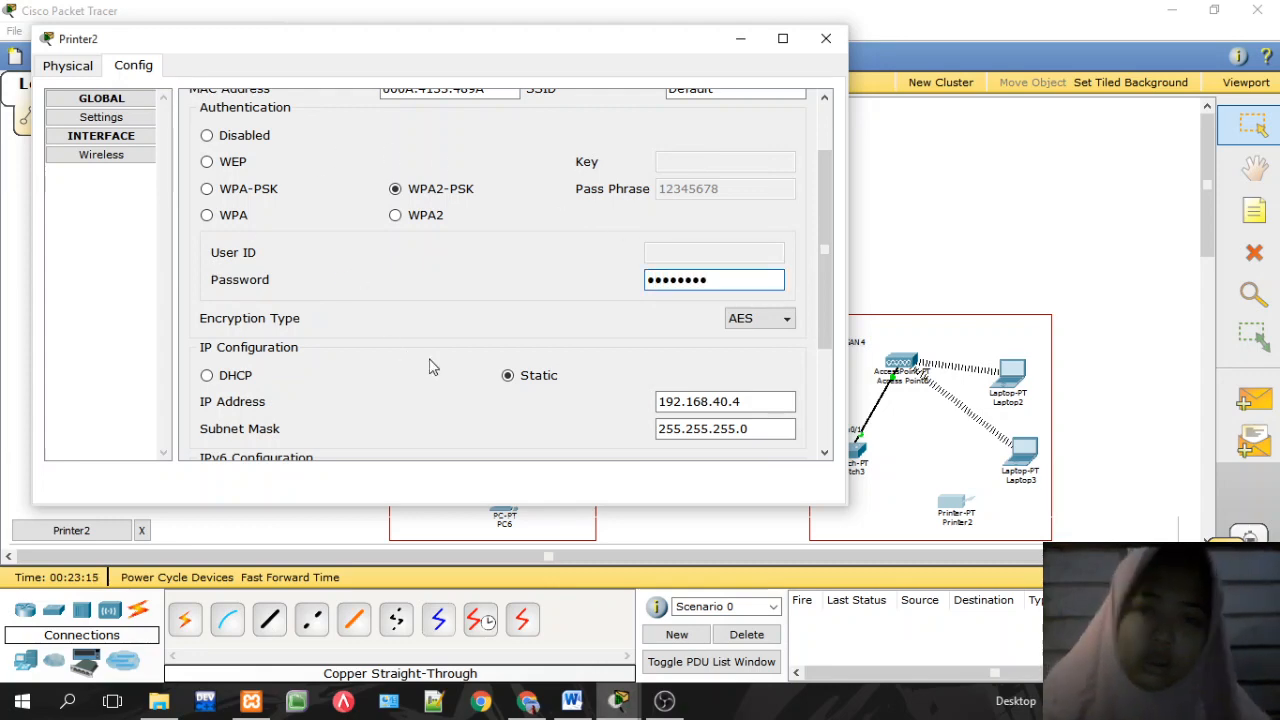
left_click_drag(825, 337, 812, 228)
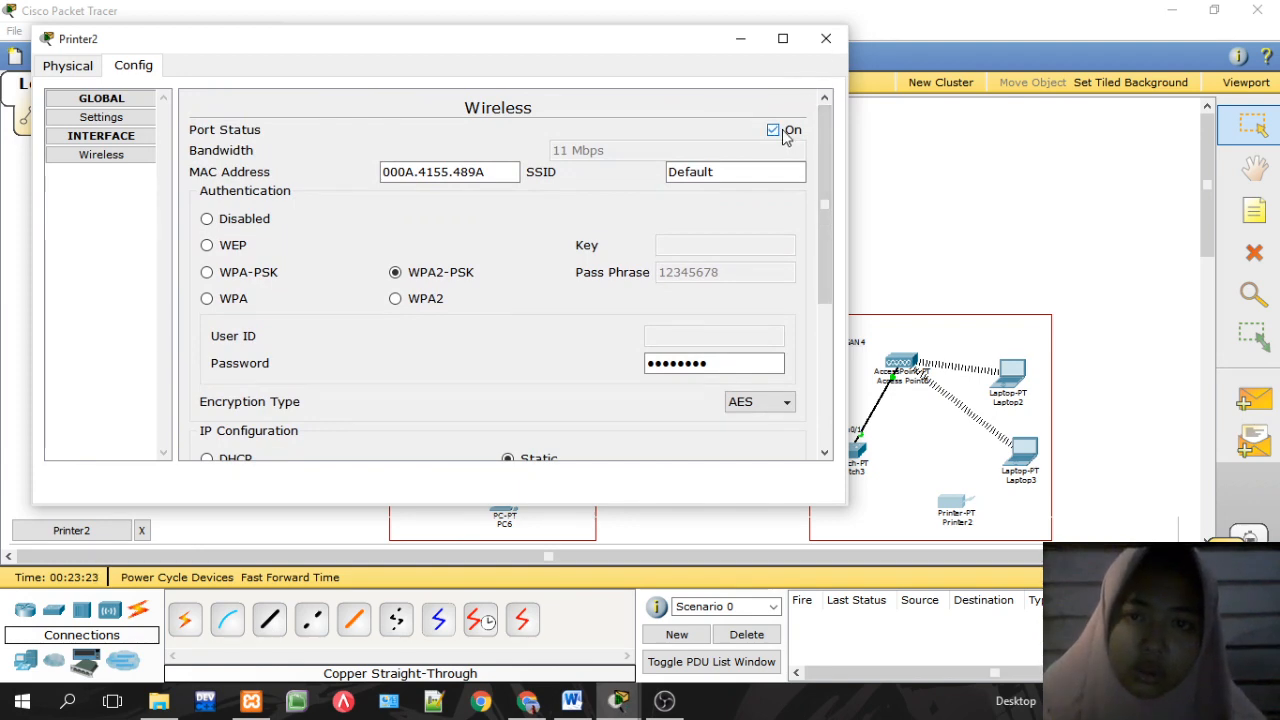
left_click(826, 38)
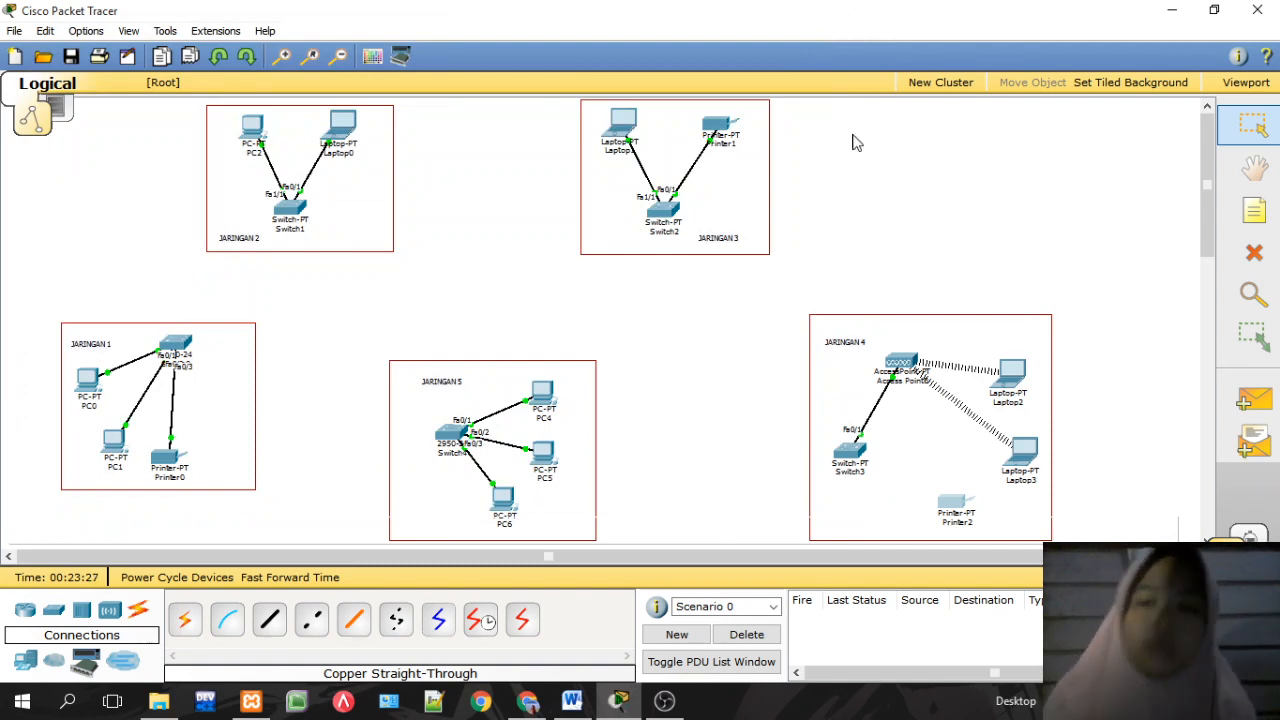
Step: Reopen Printer2's wireless interface settings, glance at the Physical view, and widen the window
left_click(957, 513)
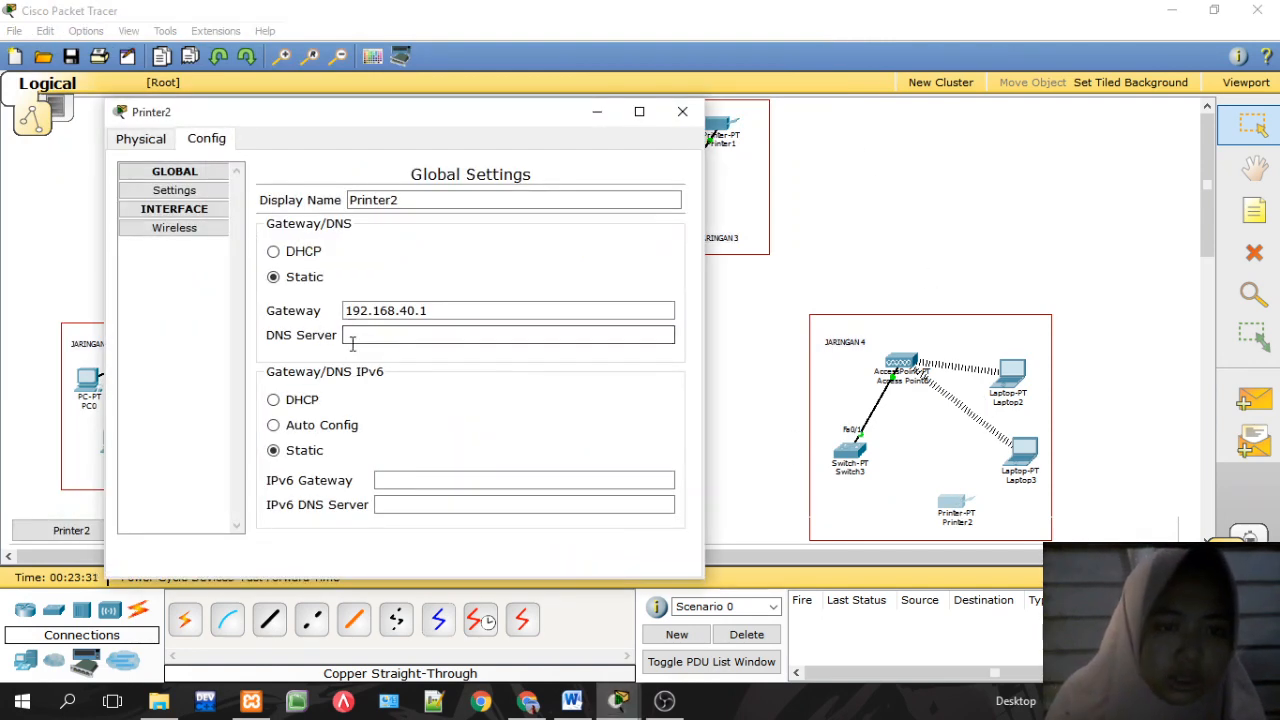
left_click(195, 238)
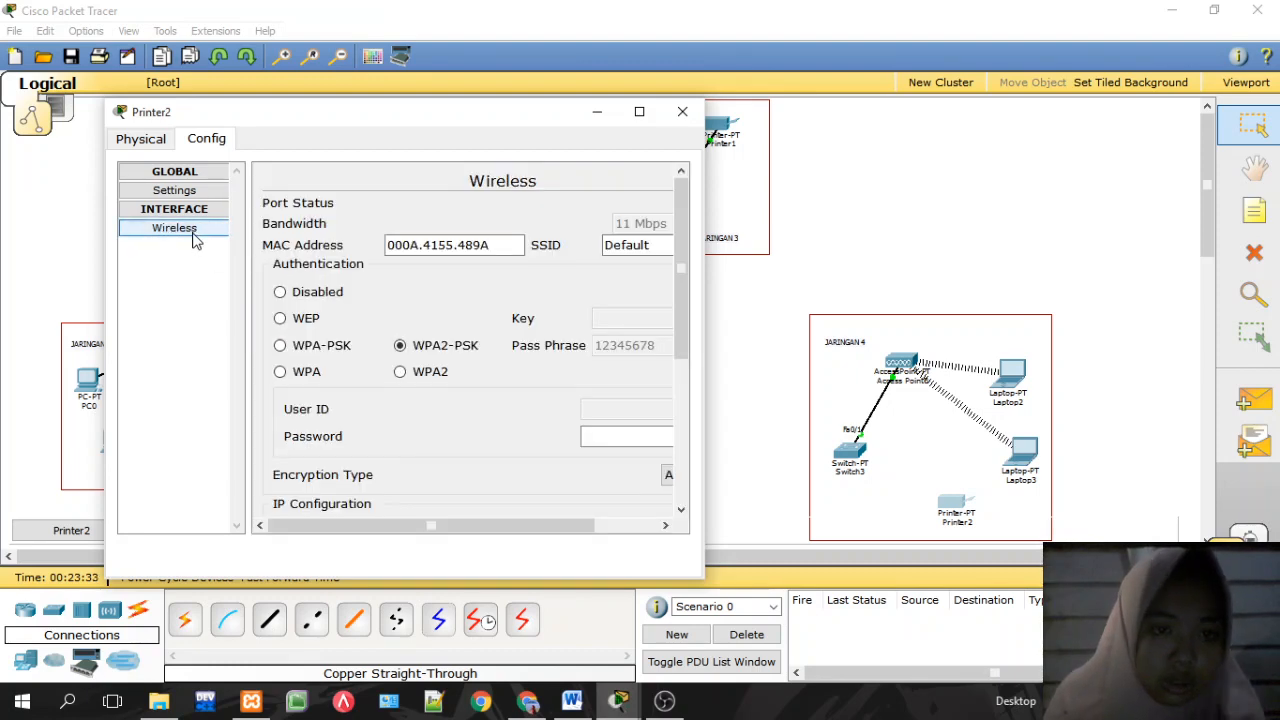
left_click(142, 140)
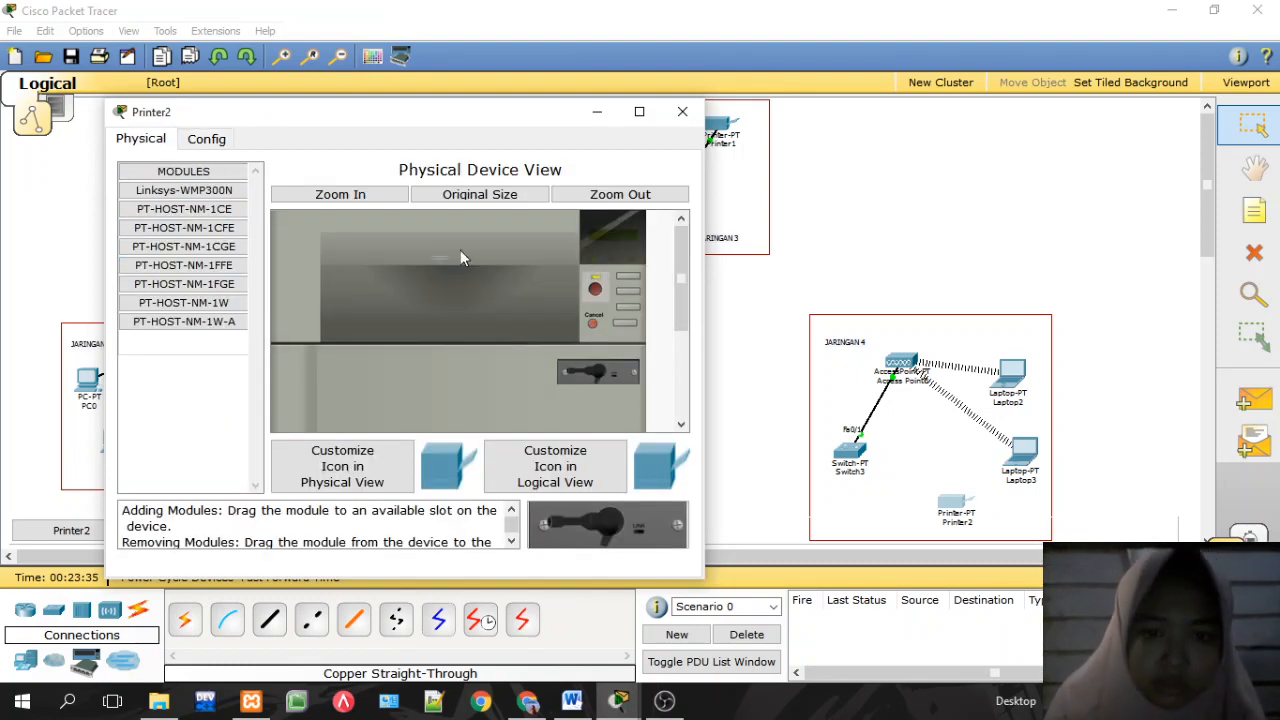
left_click(205, 138)
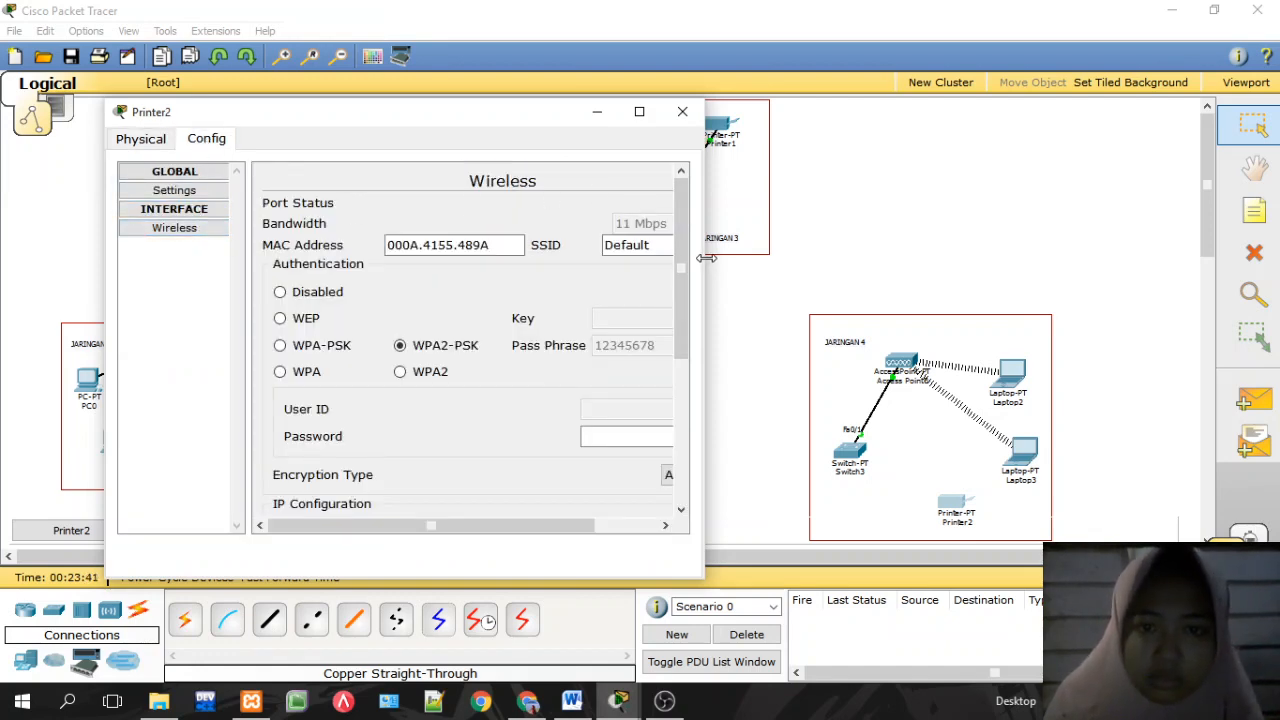
left_click_drag(703, 262, 1052, 263)
Step: Replace Printer2's Default SSID with AKSES
left_click_drag(826, 124, 781, 58)
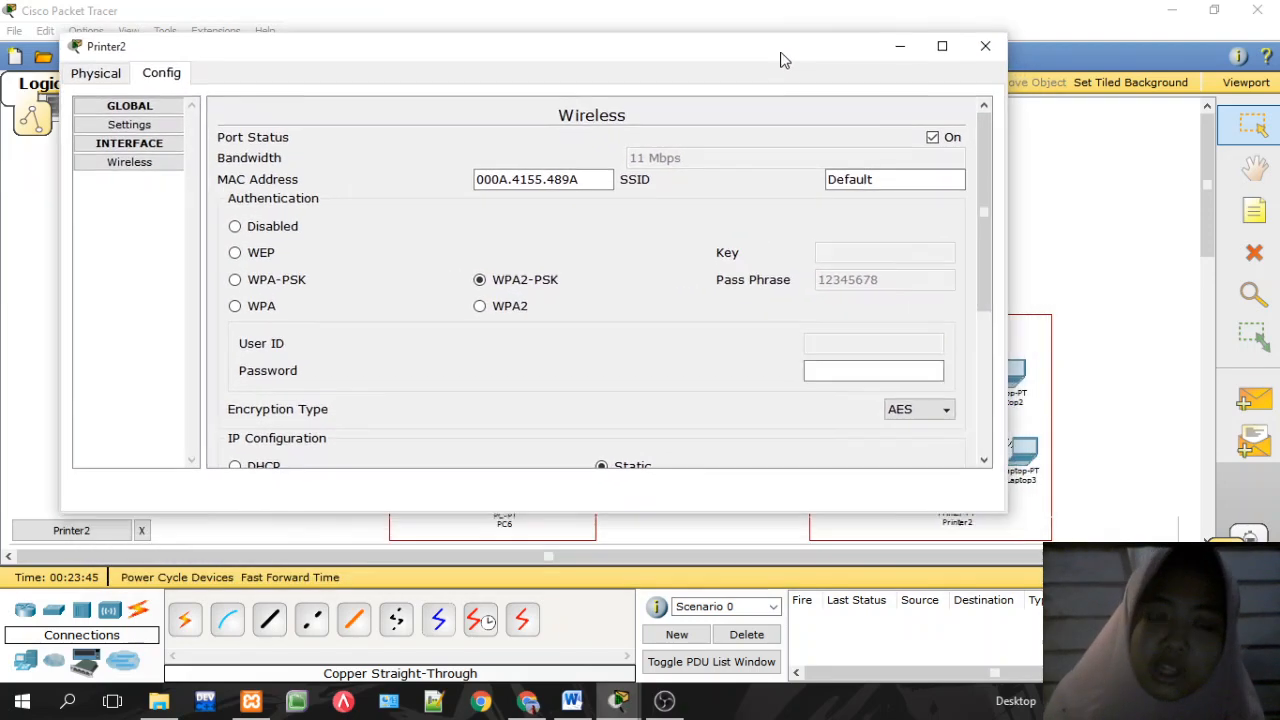
left_click(876, 177)
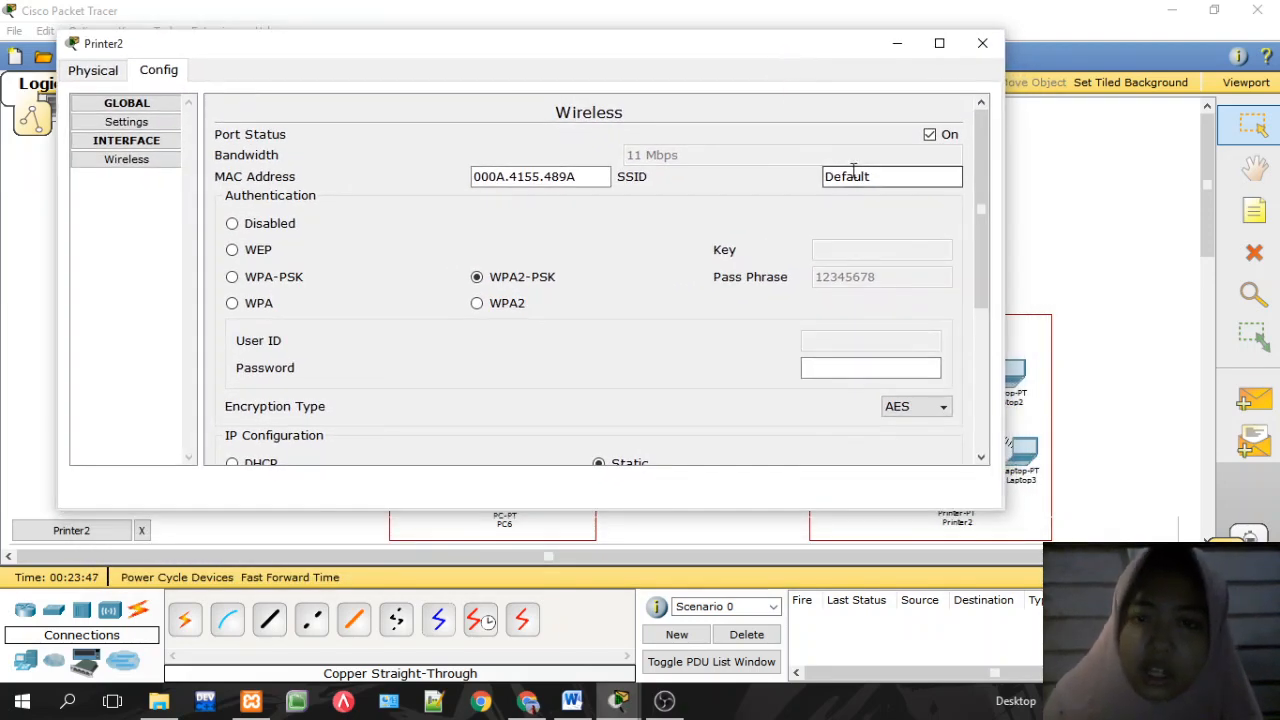
left_click_drag(878, 177, 814, 174)
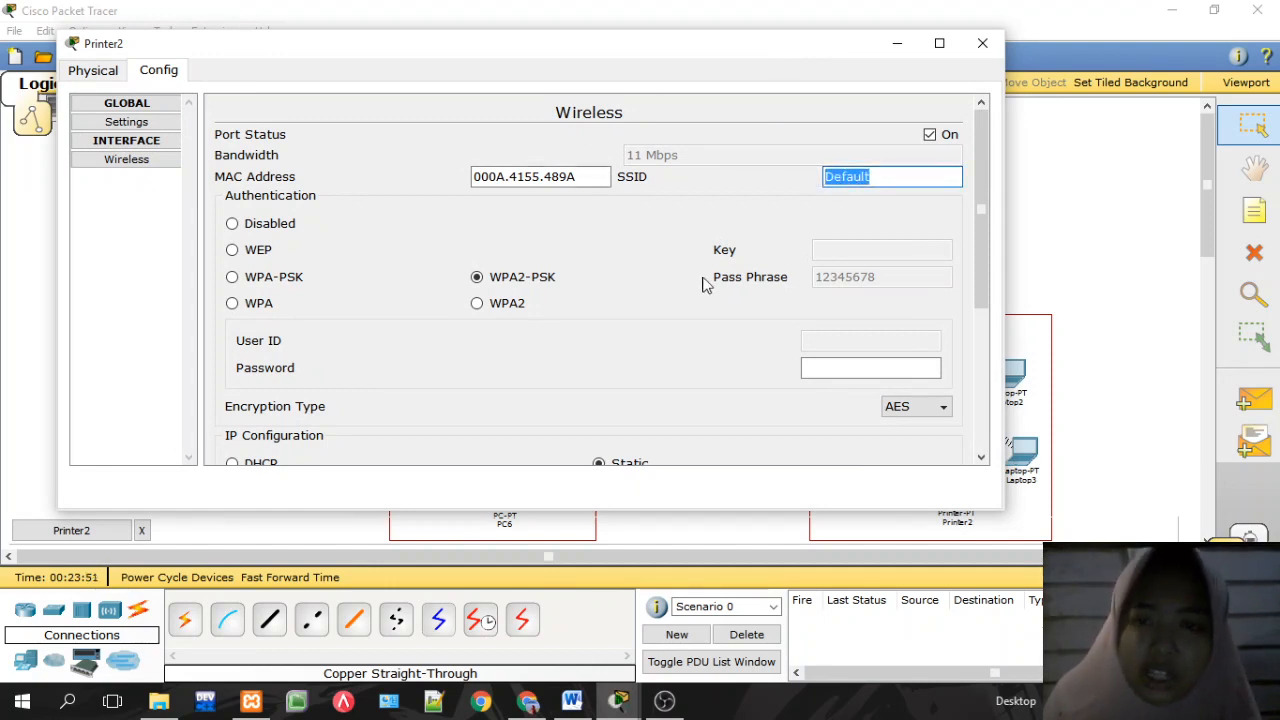
type("A")
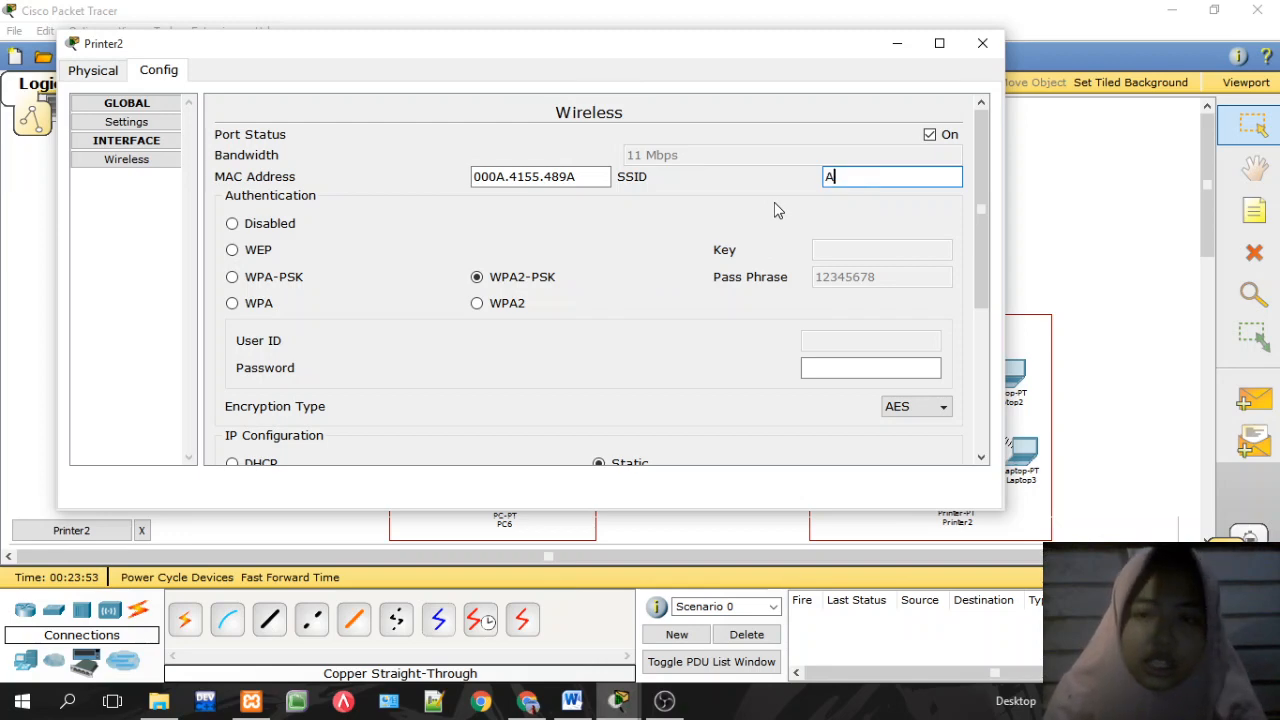
type("KSES")
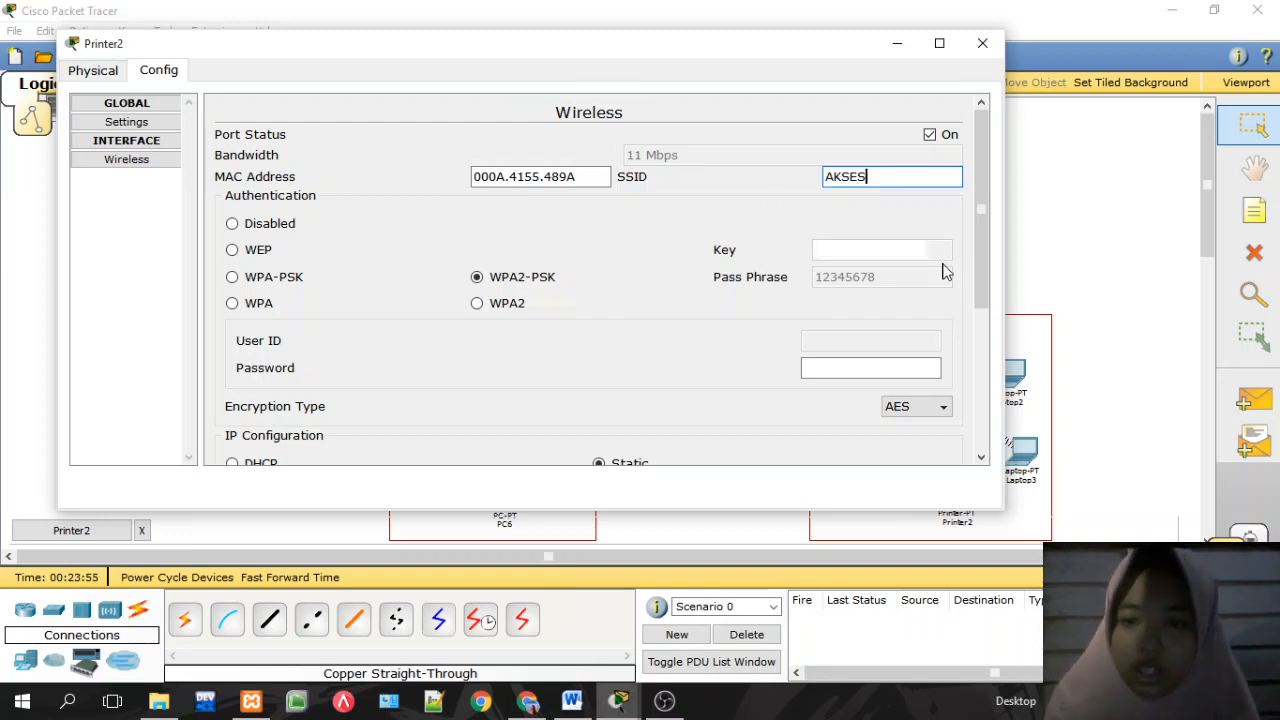
Step: Enter Printer2's WPA2-PSK wireless password and close its settings window
left_click_drag(1005, 205, 788, 262)
left_click(717, 260)
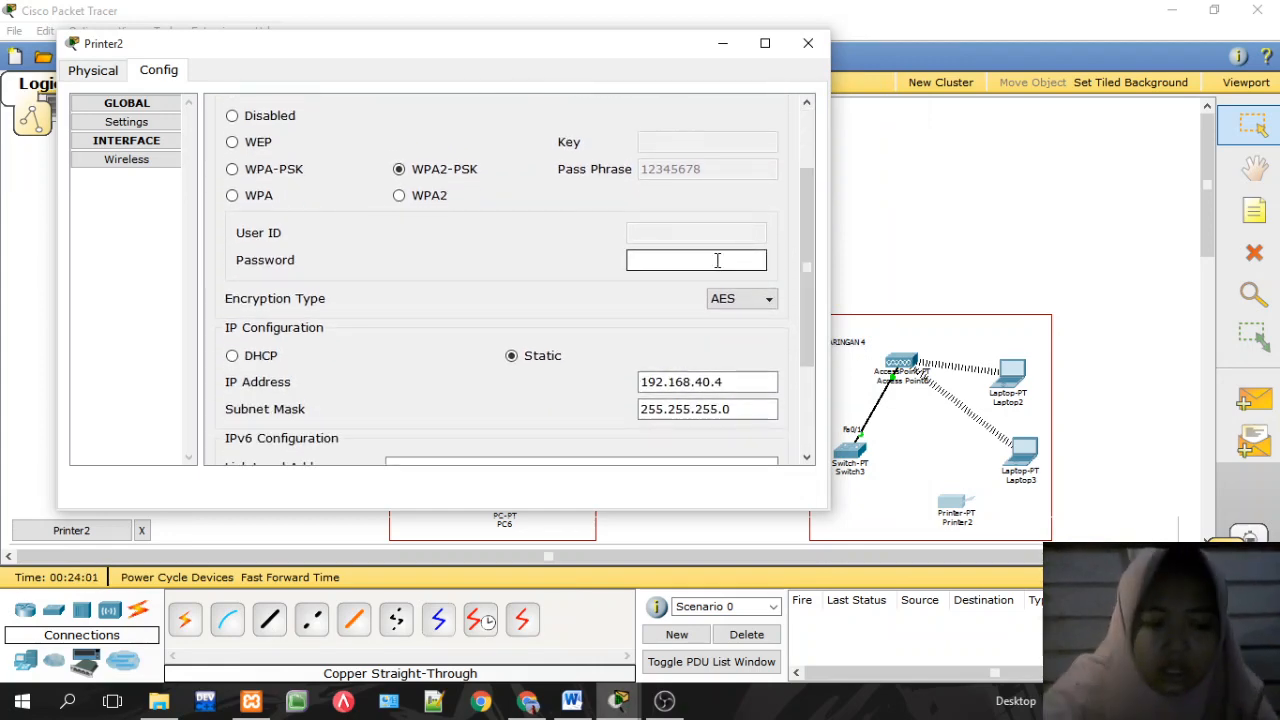
type("12")
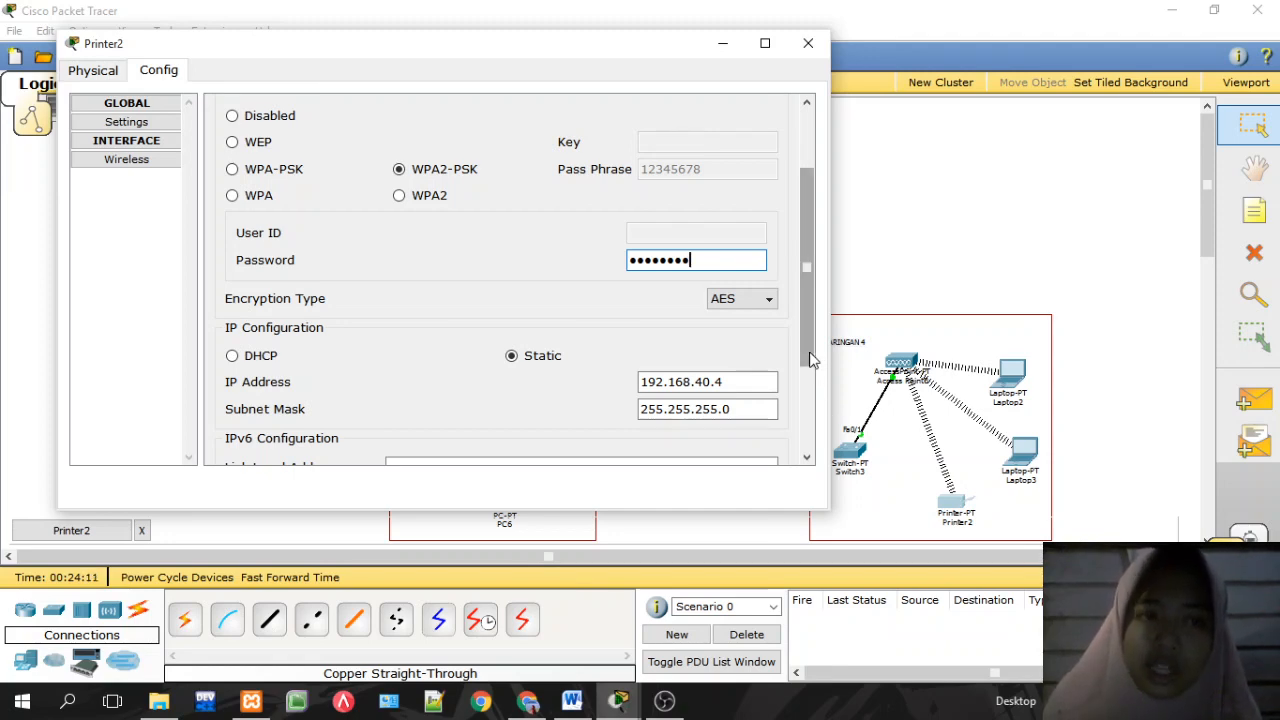
left_click_drag(812, 360, 799, 261)
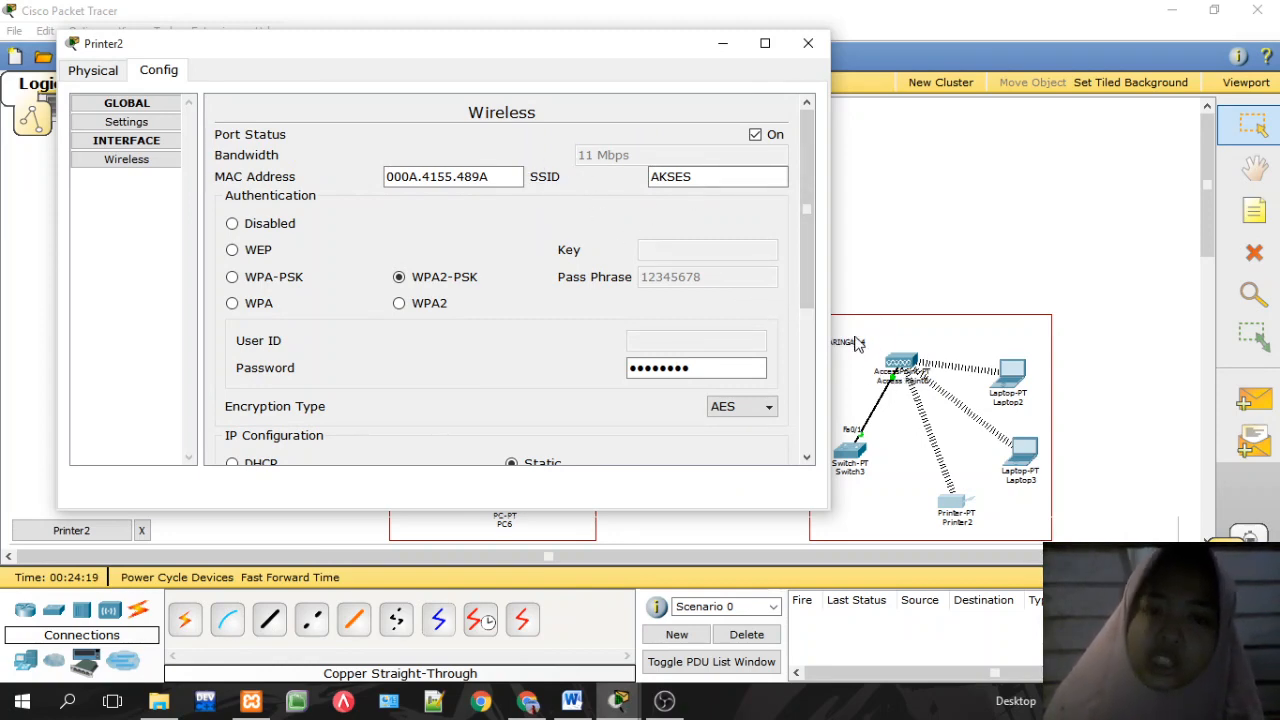
left_click(808, 43)
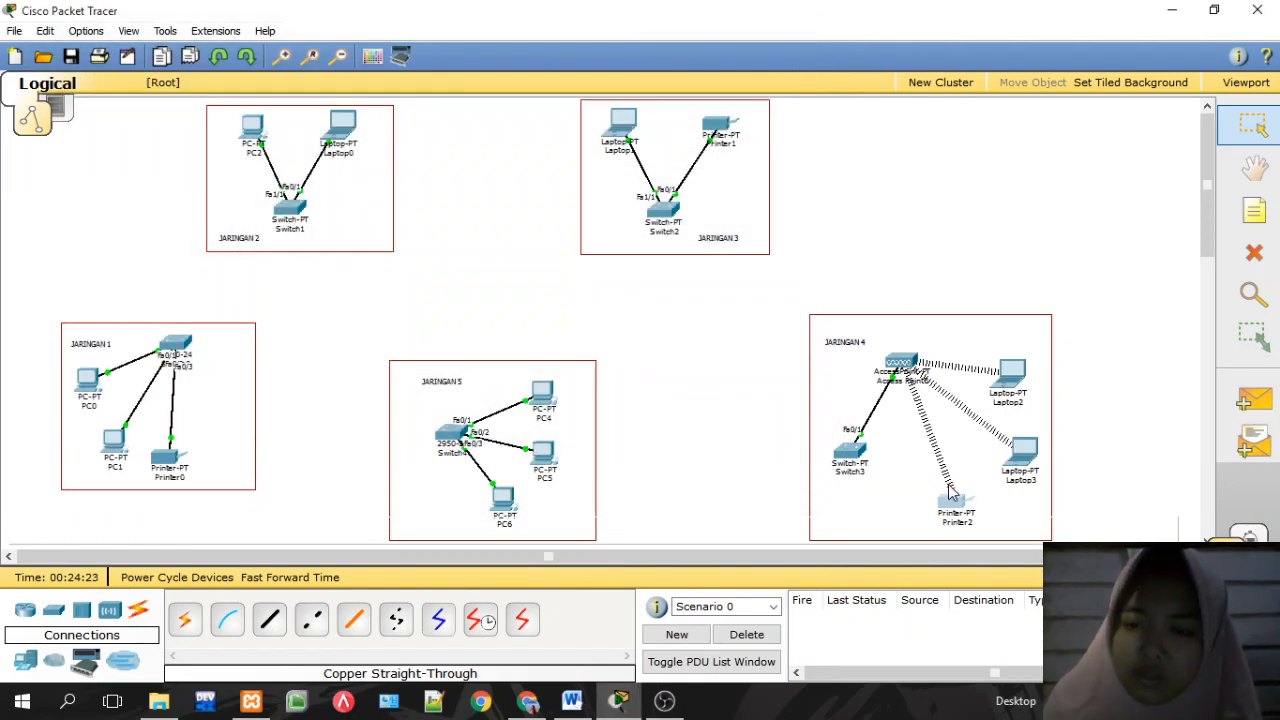
Step: Give PC4 IP 192.168.50.2, mask 255.255.255.0 and gateway 192.168.50.1 in IP Configuration
mouse_move(957, 502)
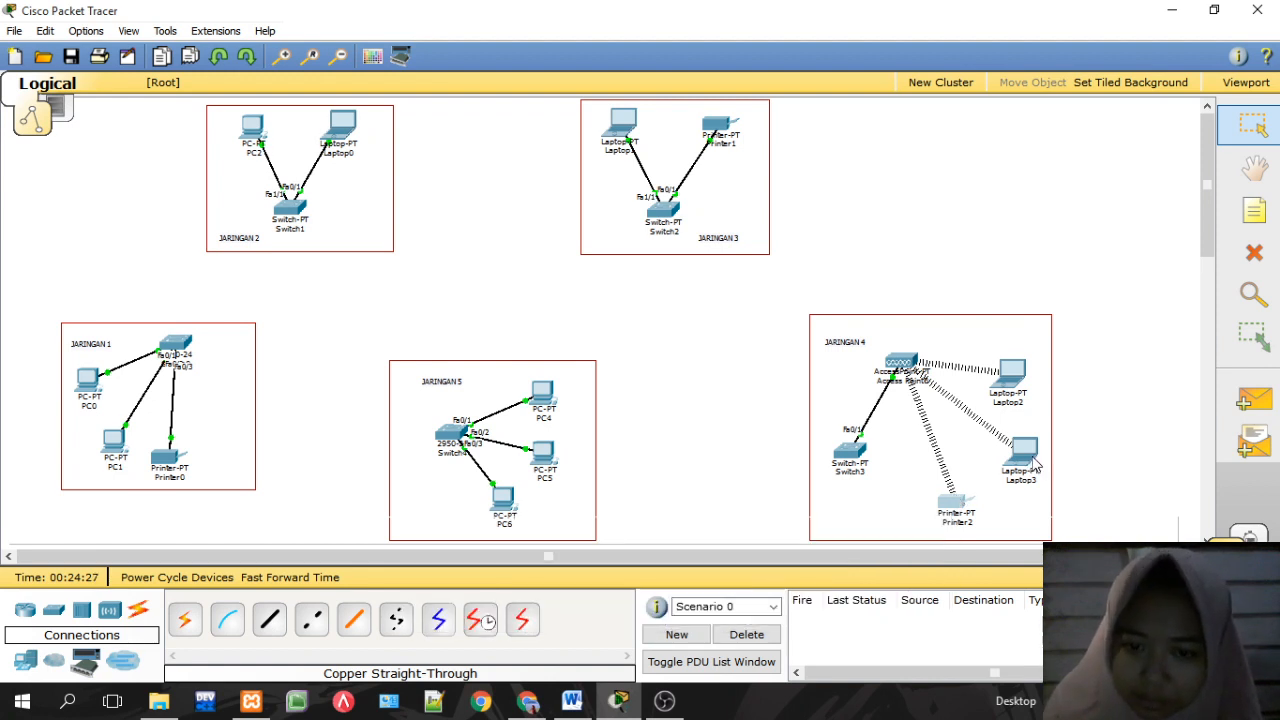
mouse_move(1024, 460)
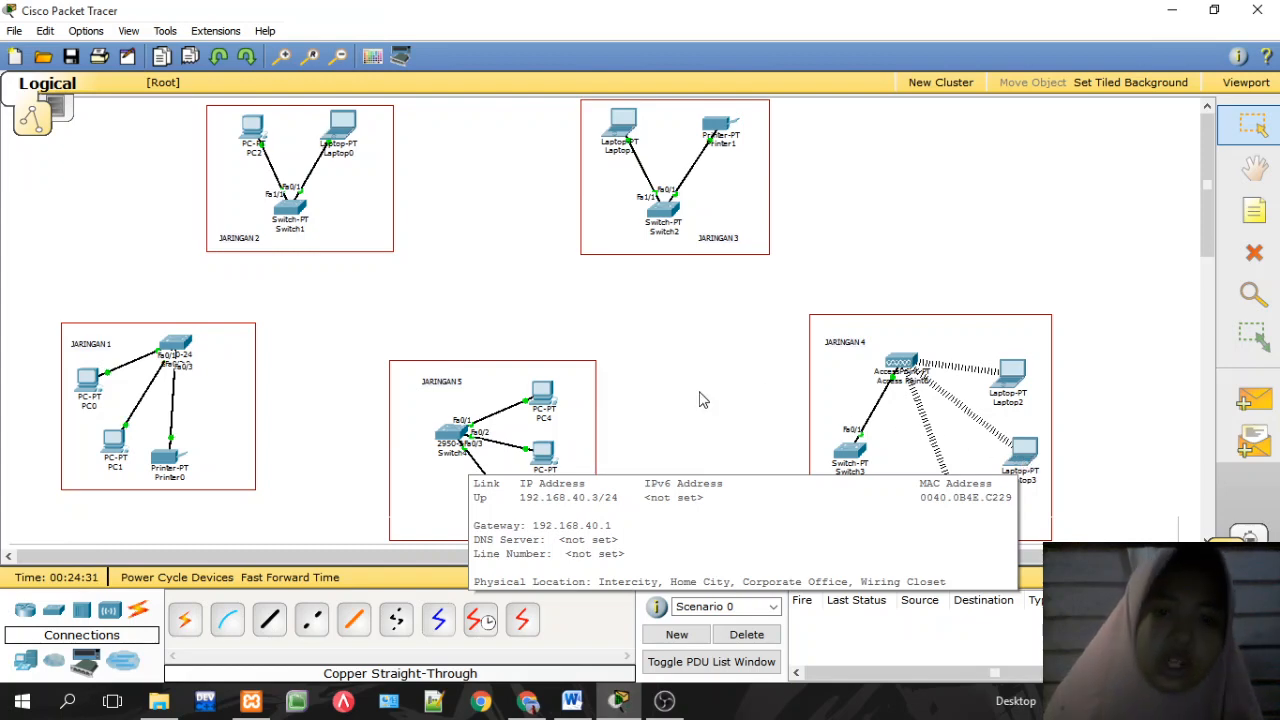
left_click(540, 392)
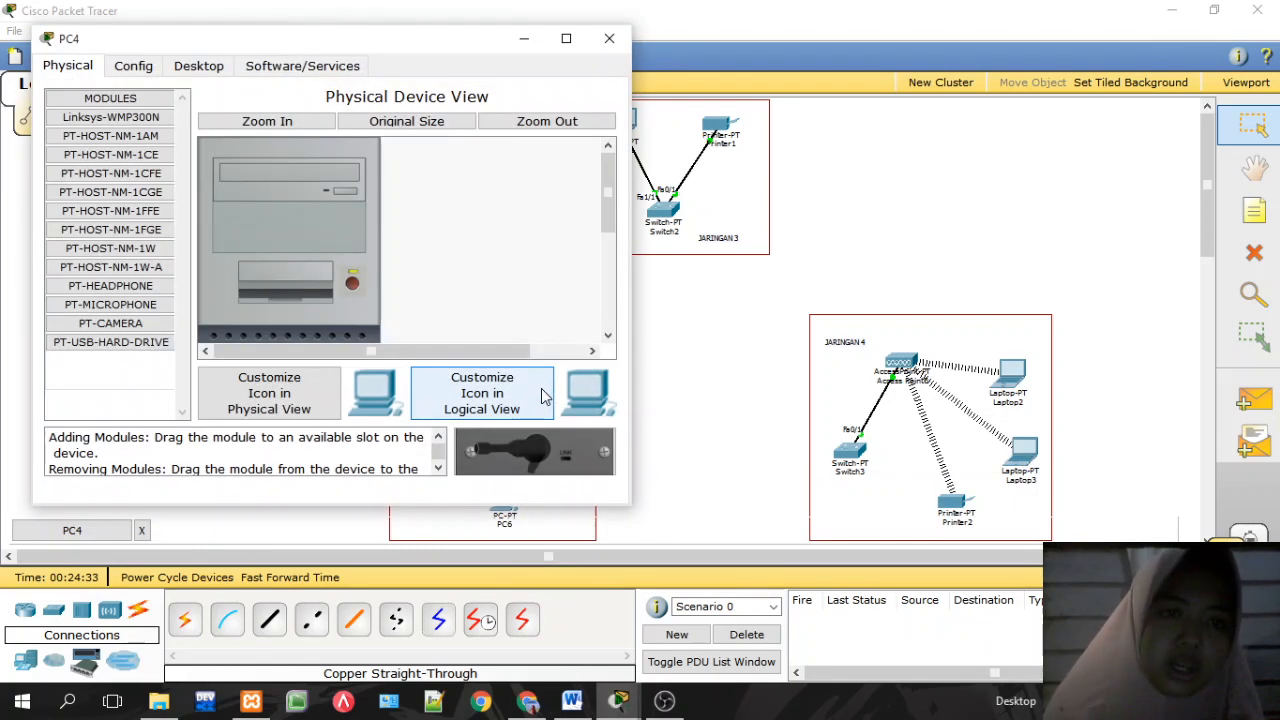
left_click(199, 68)
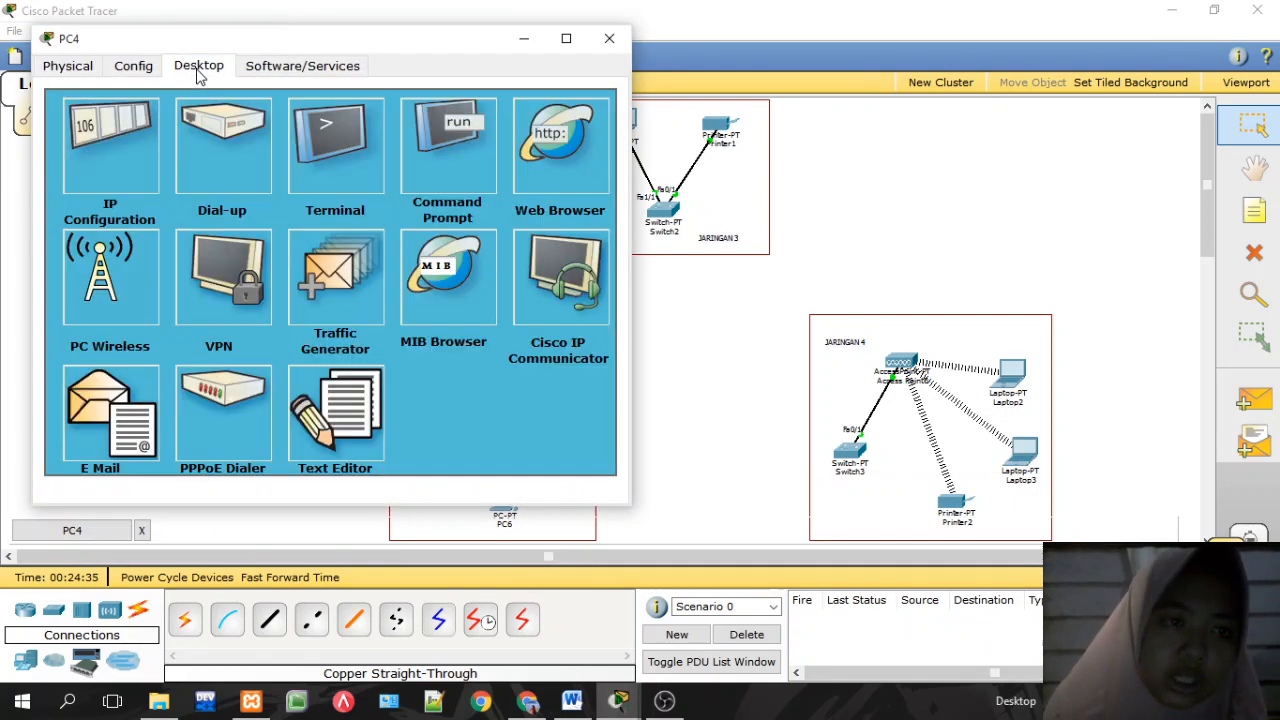
left_click(137, 163)
left_click(215, 239)
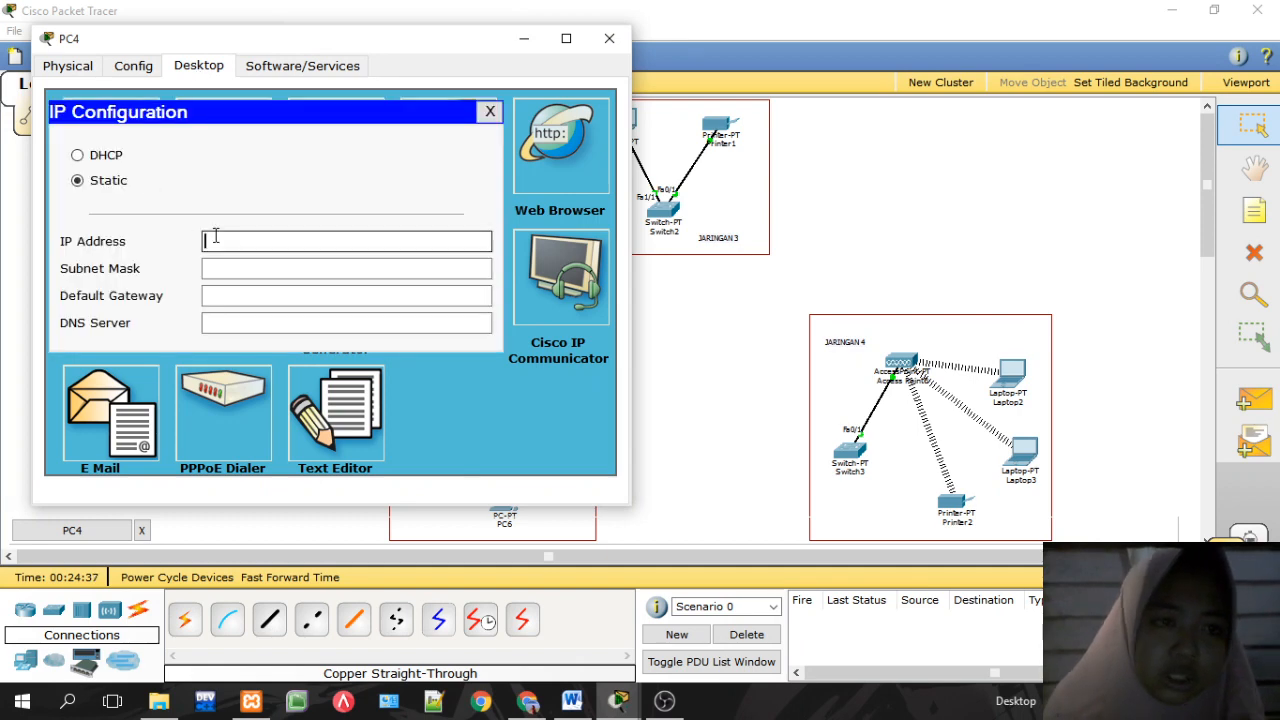
type("192.168.40.2")
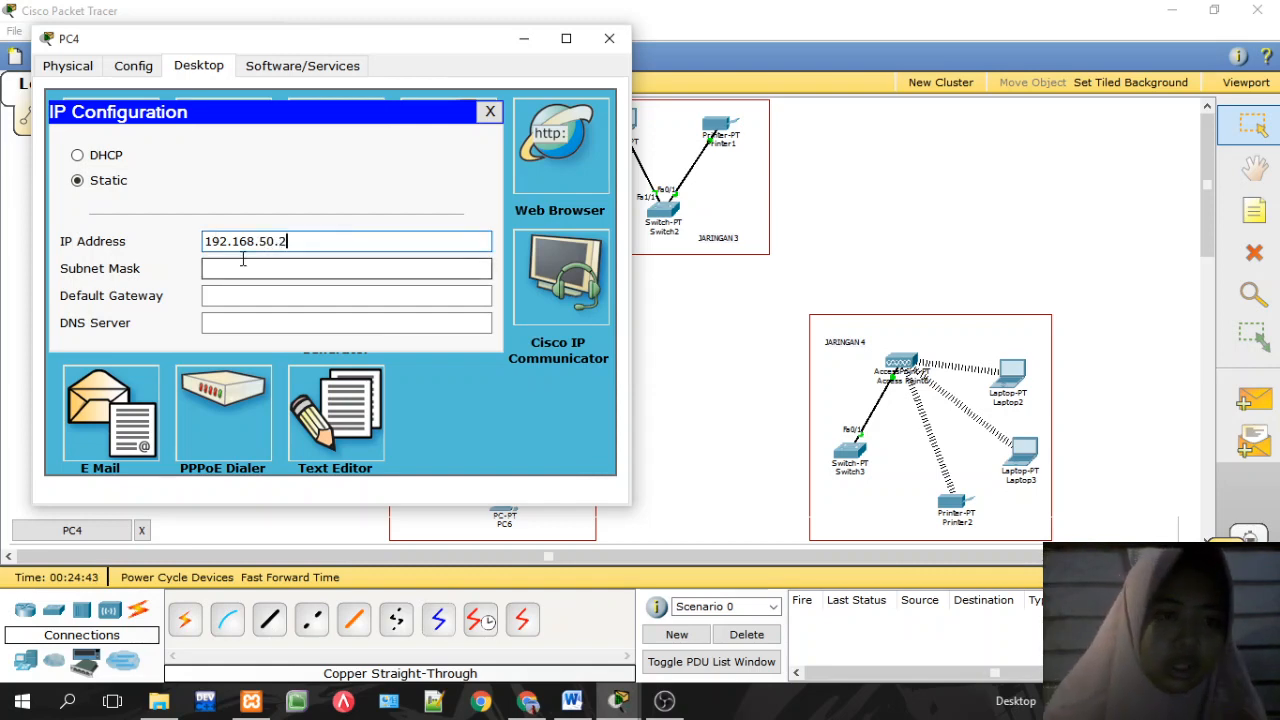
triple_click(238, 245)
key("ctrl+c")
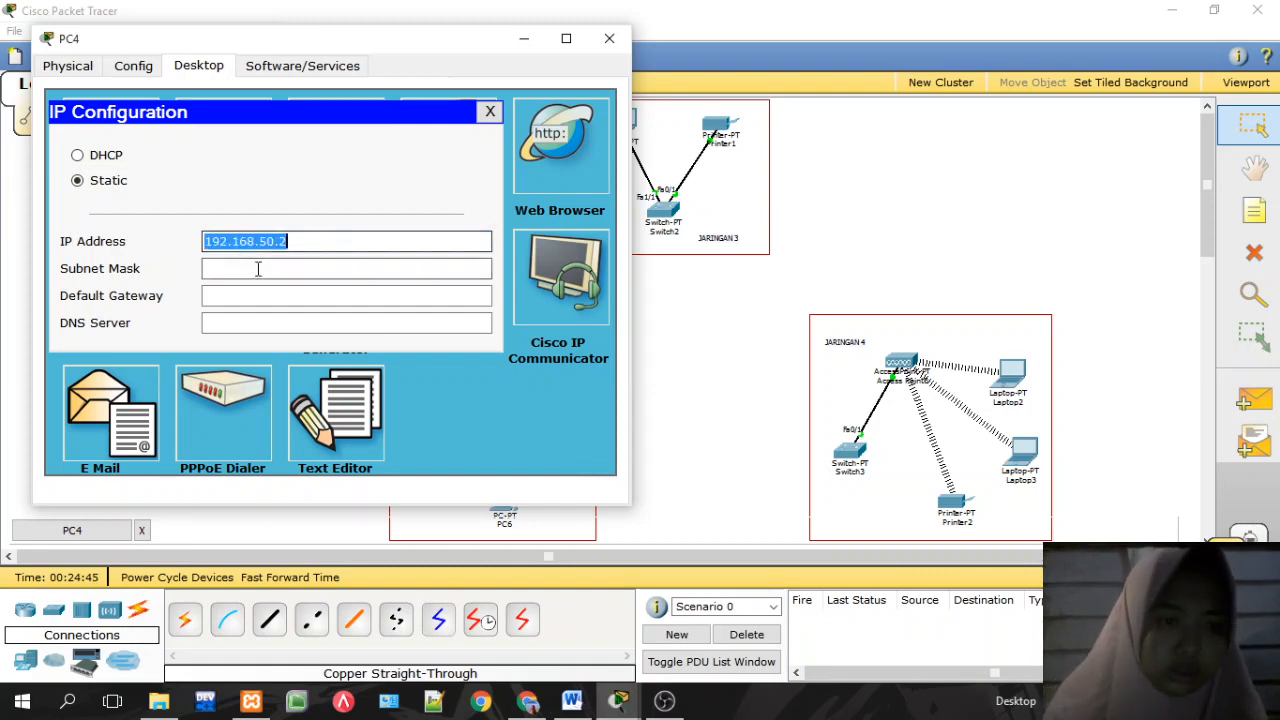
left_click(263, 267)
left_click(260, 290)
key("ctrl+v")
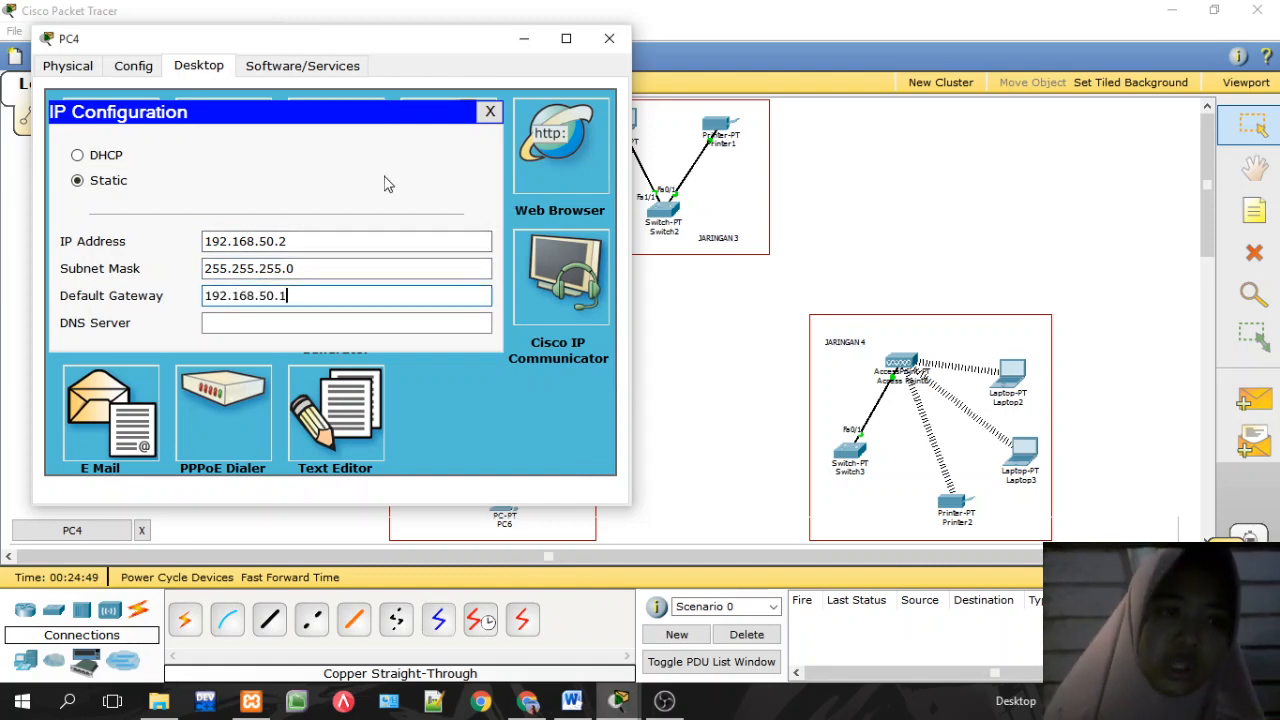
left_click(490, 112)
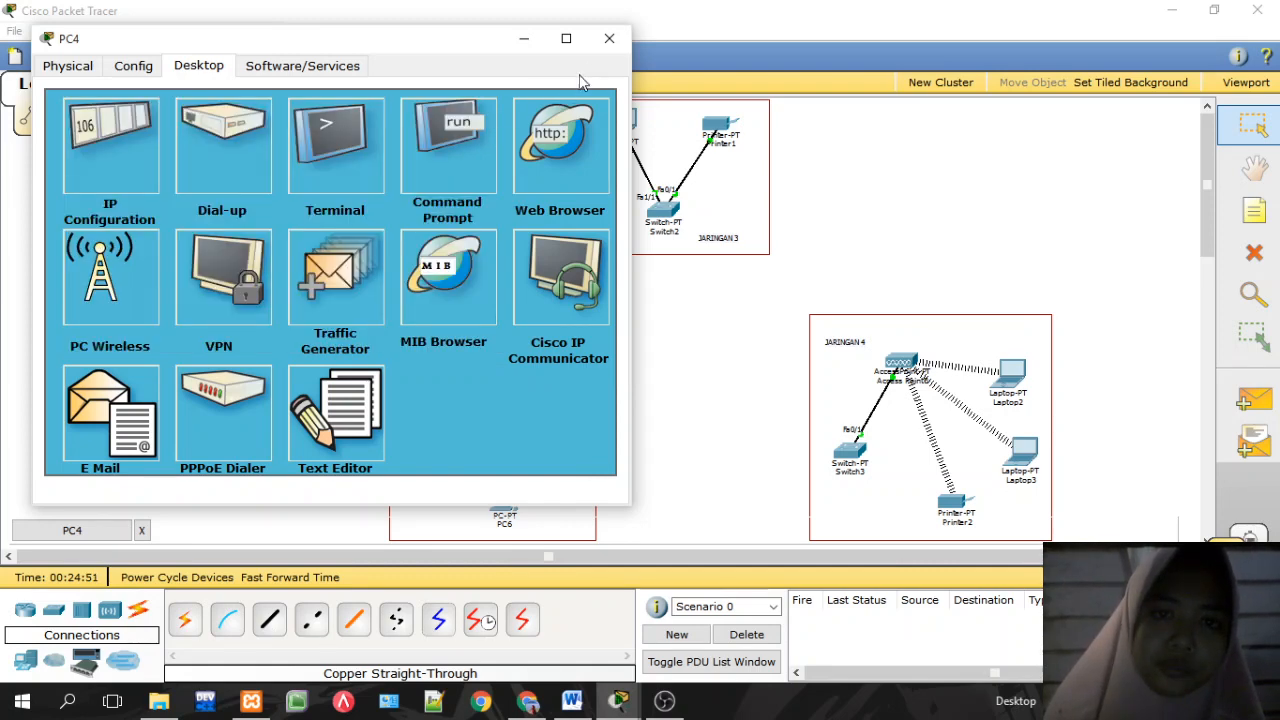
left_click(601, 43)
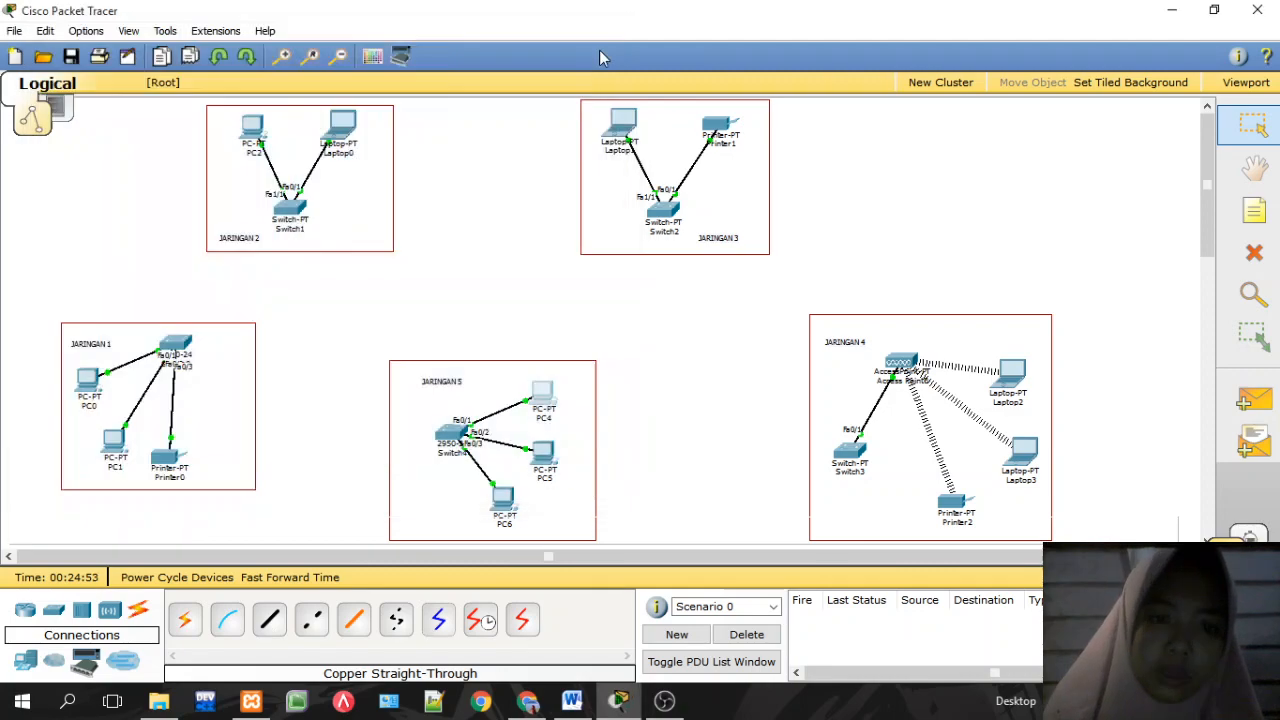
Step: Give PC5 static IP 192.168.50.3 with mask 255.255.255.0 and a default gateway
left_click(549, 468)
left_click(277, 140)
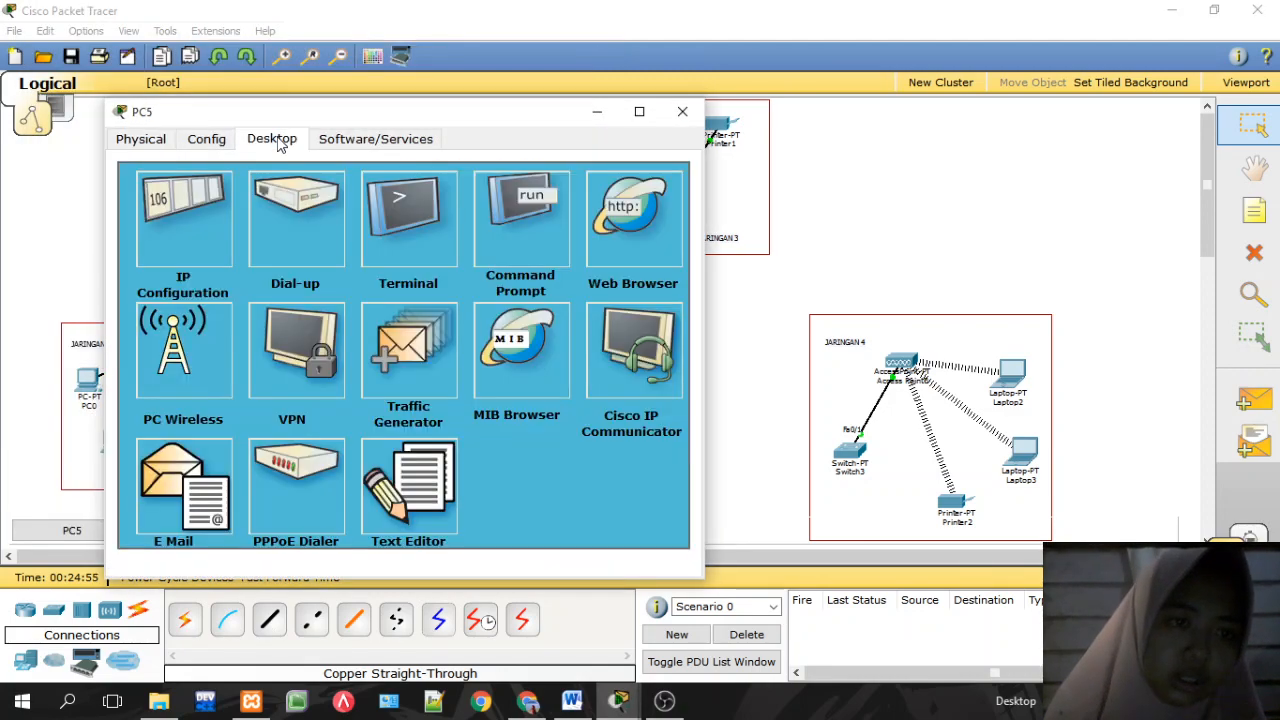
left_click(198, 217)
left_click(306, 316)
type("192.168.50.2")
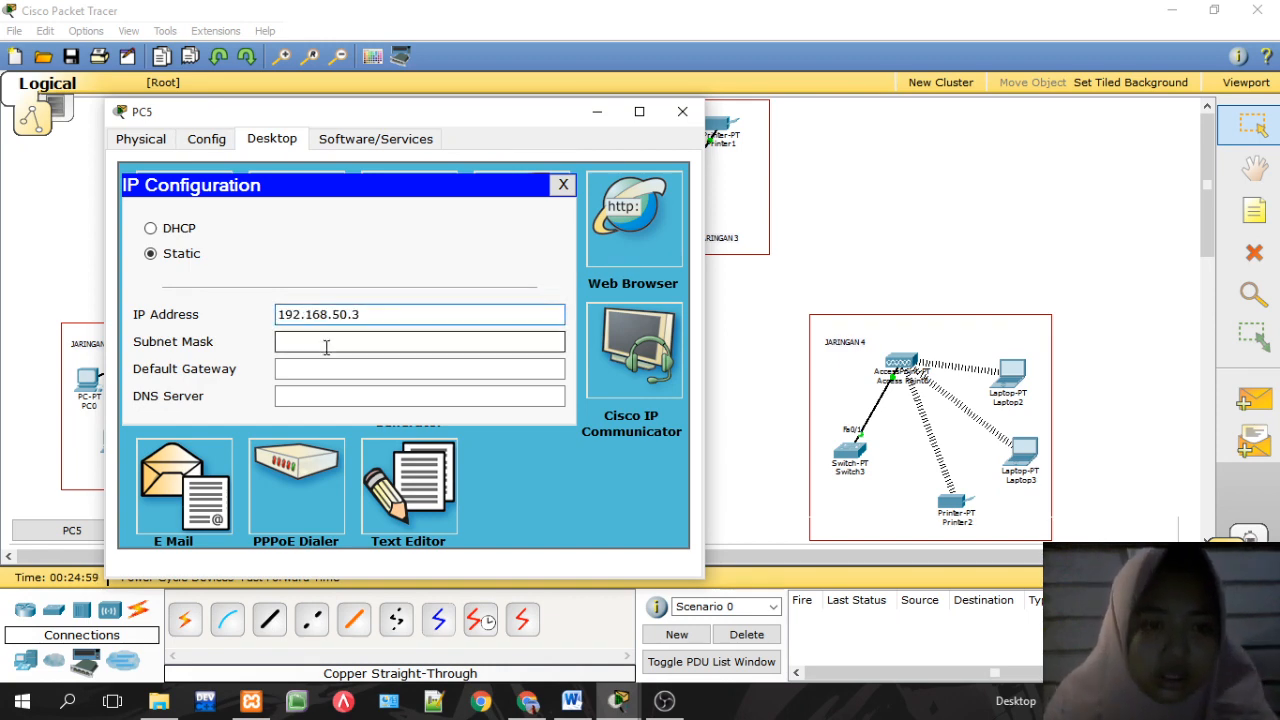
left_click(324, 344)
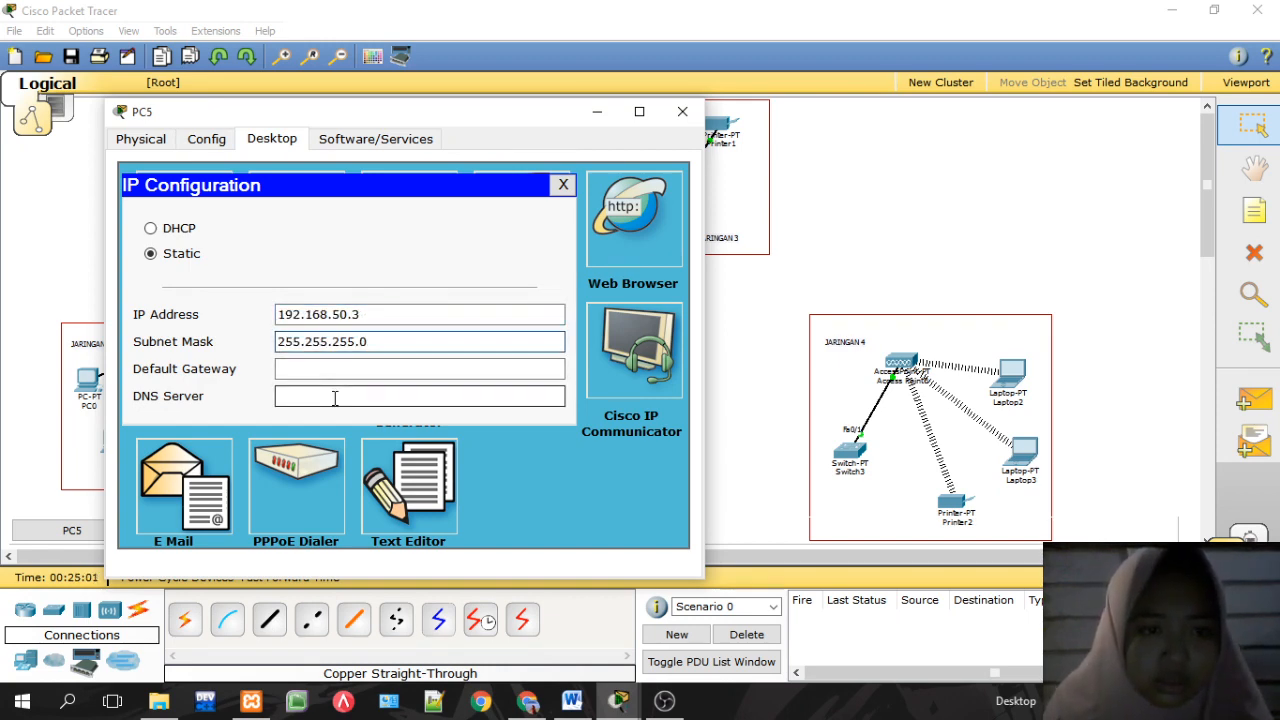
left_click(321, 370)
type("192.168.50.2")
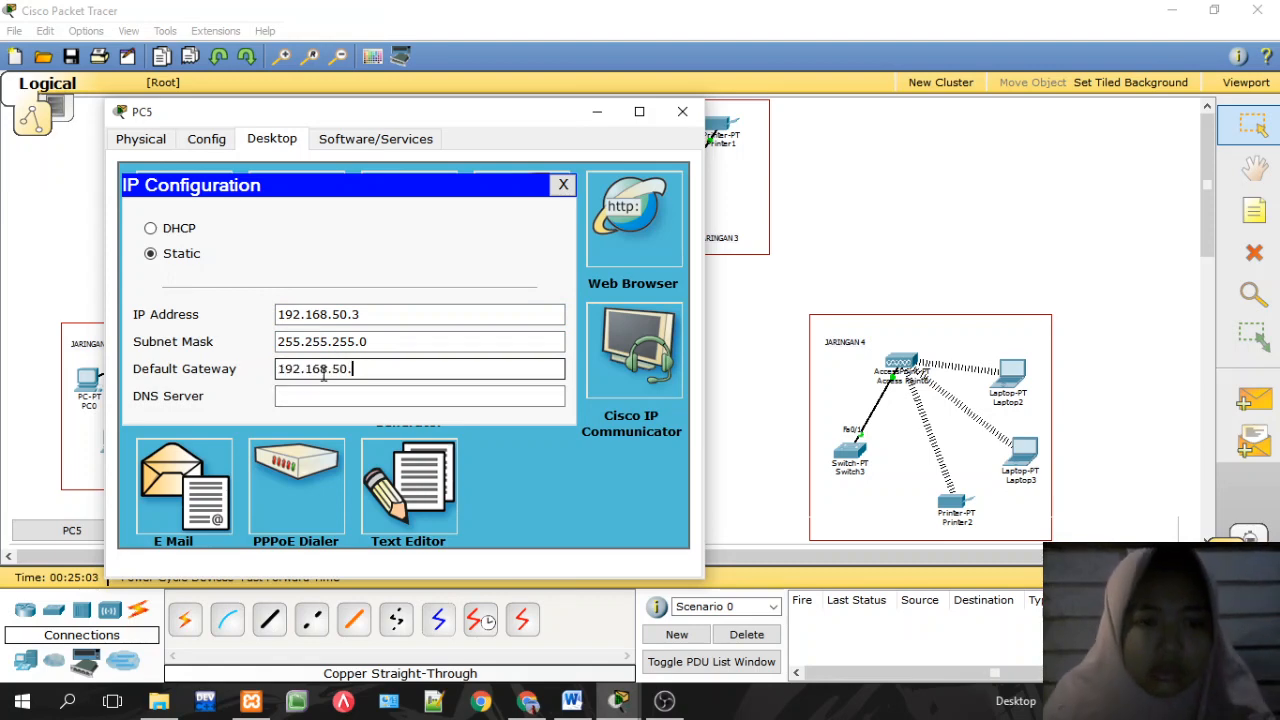
left_click(563, 184)
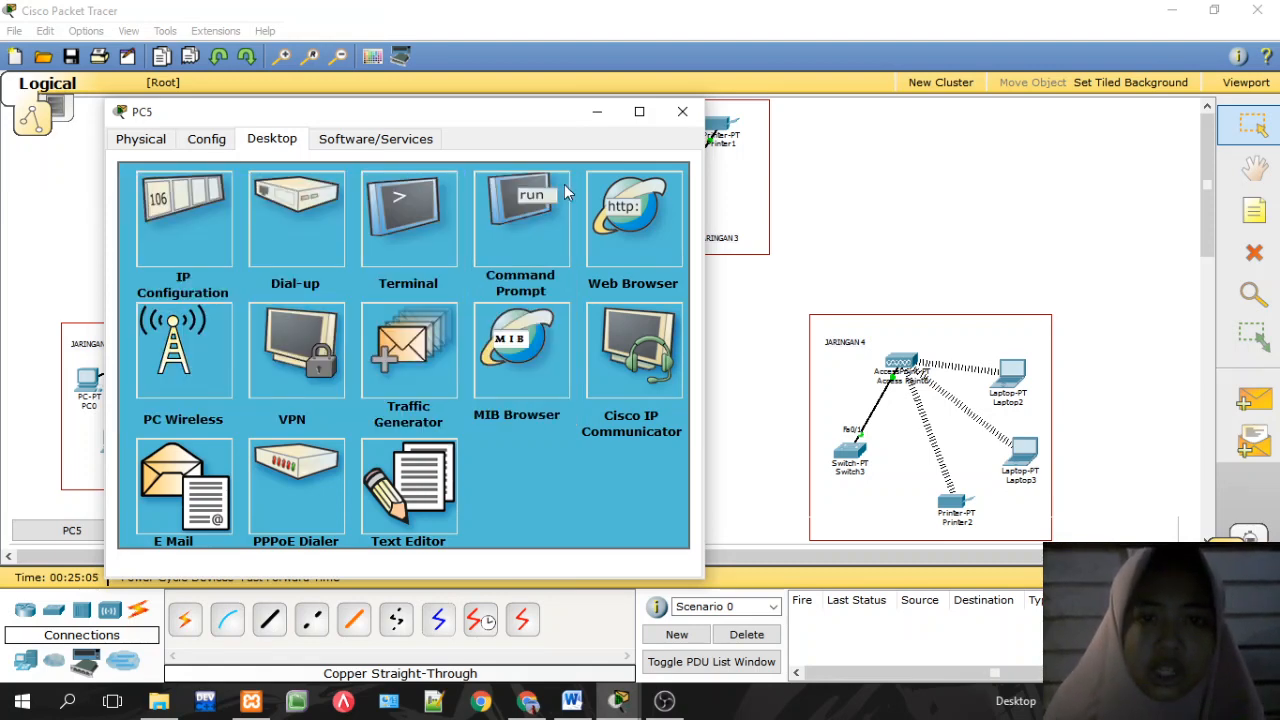
left_click(683, 112)
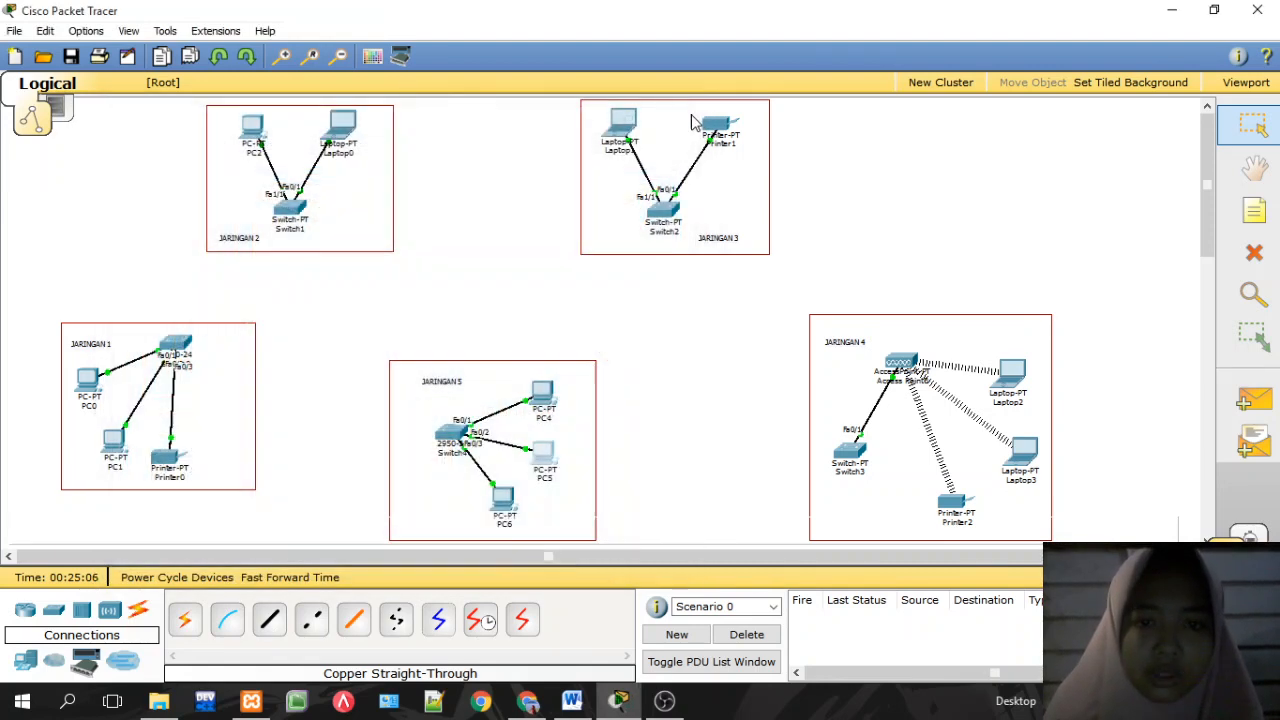
Step: Give PC6 static IP 192.168.50.4, mask 255.255.255.0 and gateway 192.168.50.1
left_click(503, 510)
left_click(195, 70)
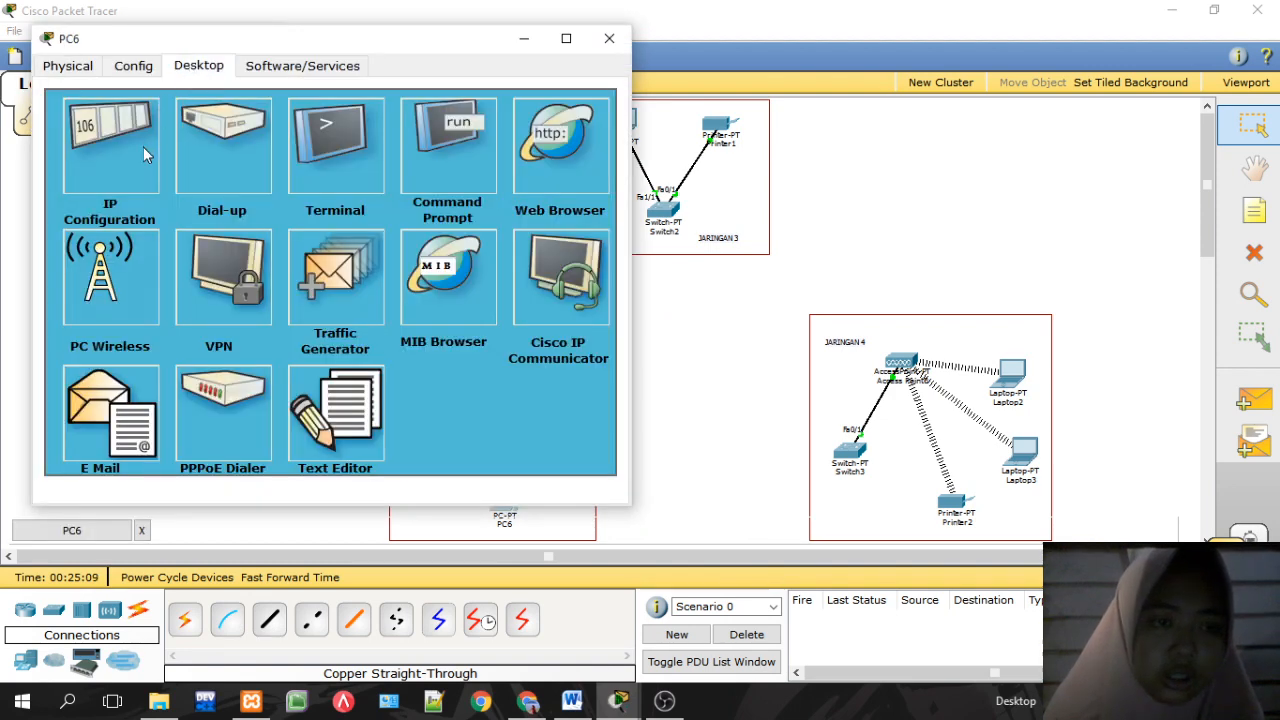
left_click(166, 106)
left_click(215, 240)
type("192.168.50.2")
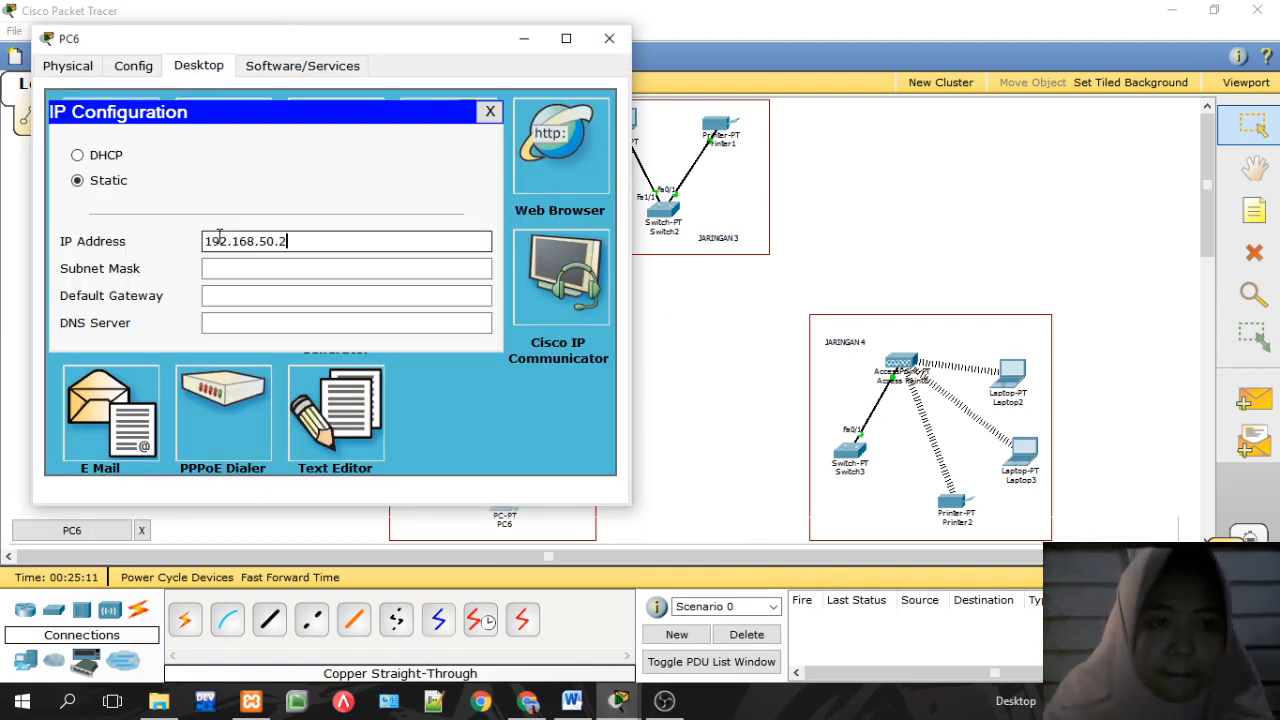
type("4")
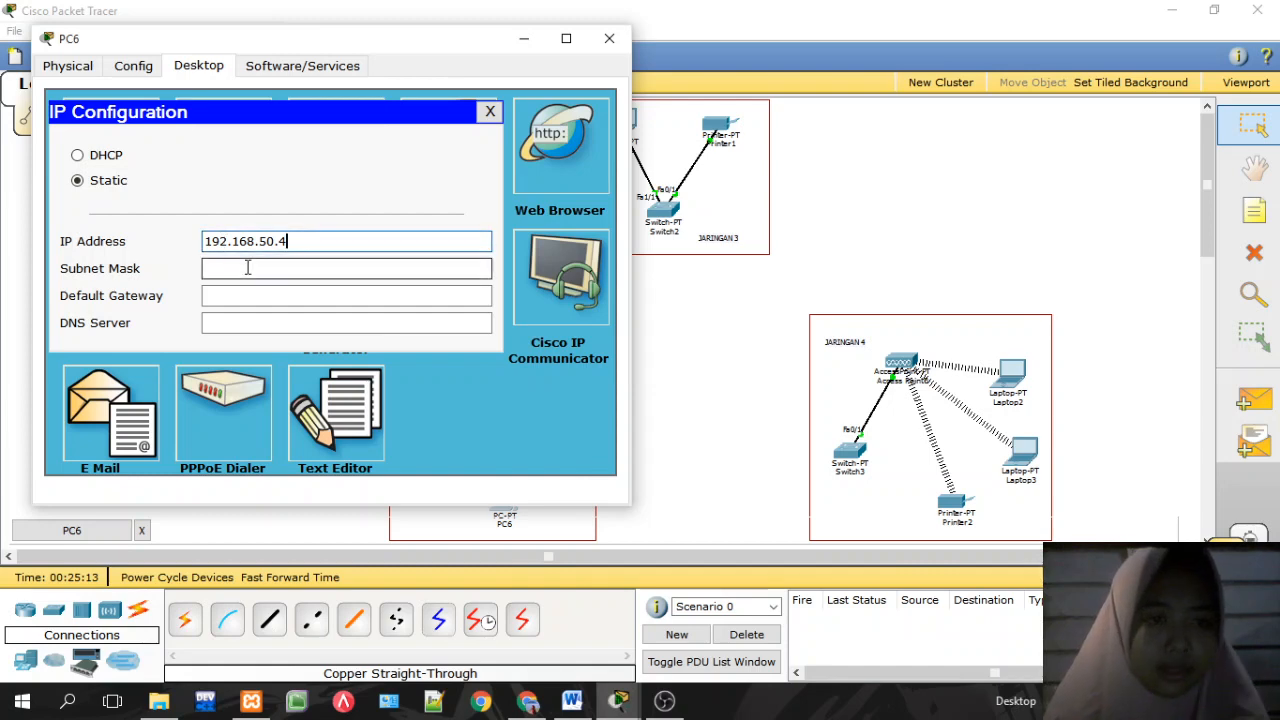
left_click(247, 268)
left_click(257, 291)
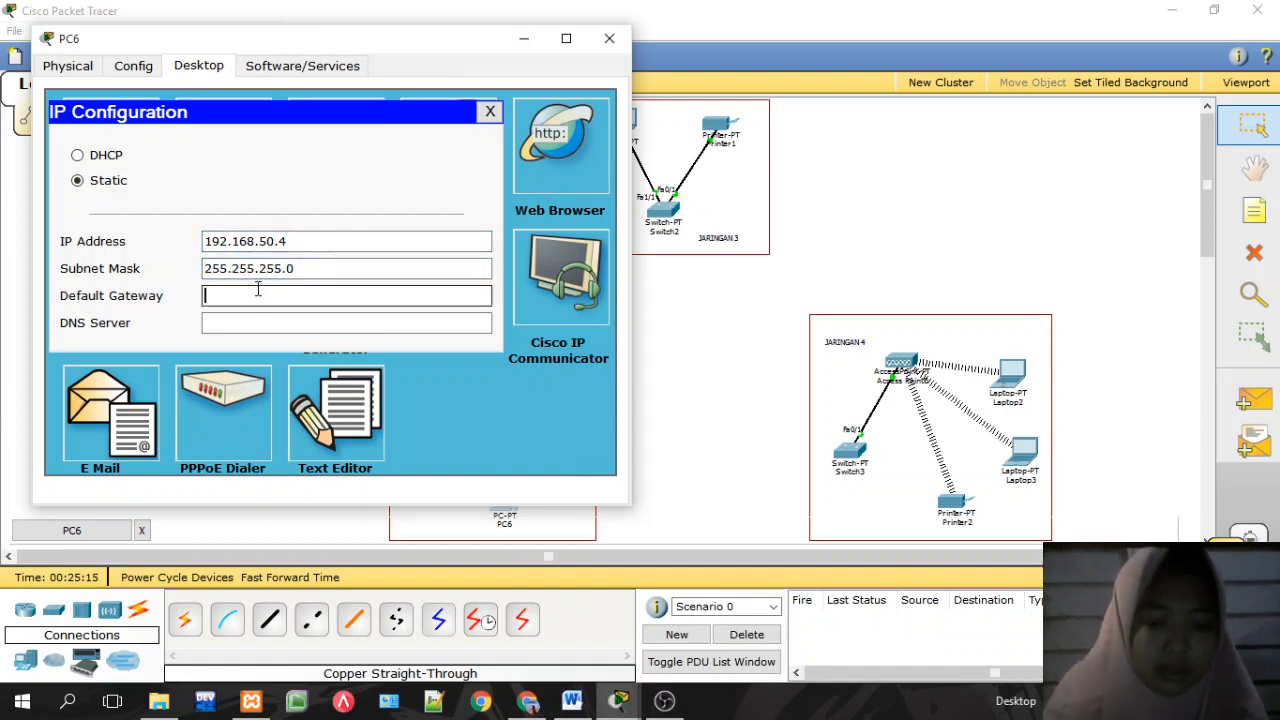
key("ctrl+v")
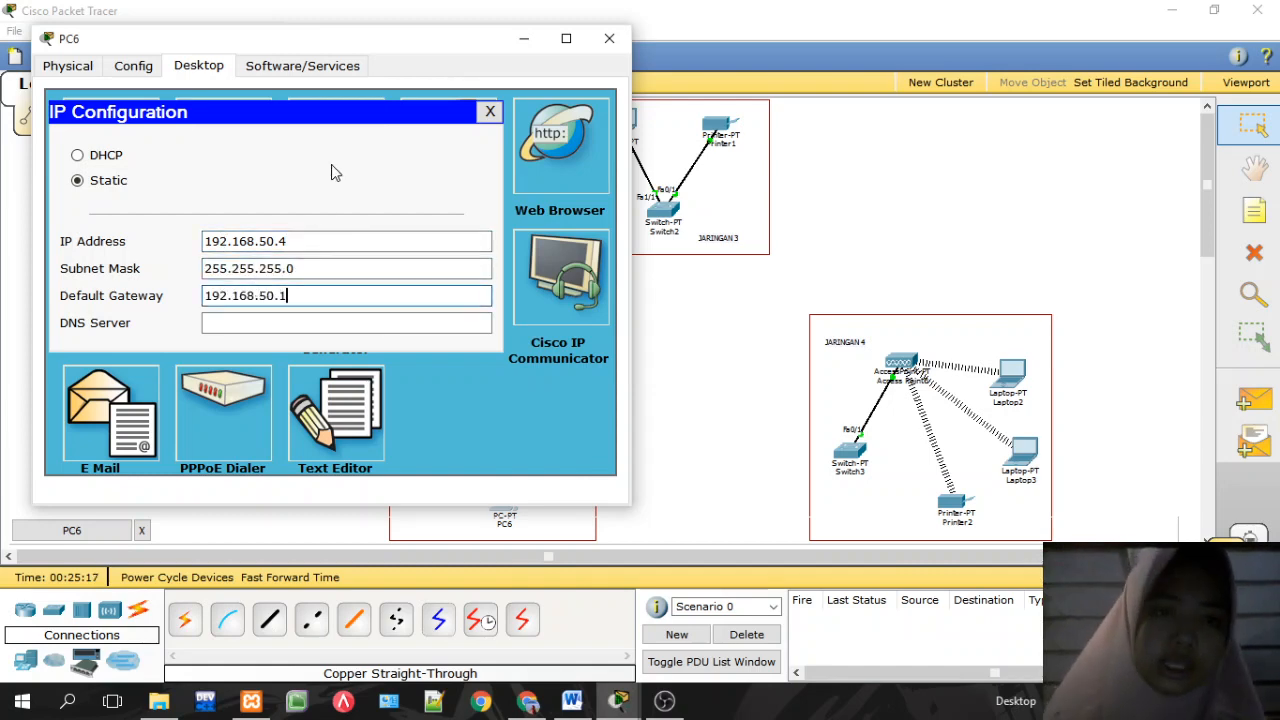
left_click(487, 114)
left_click(605, 40)
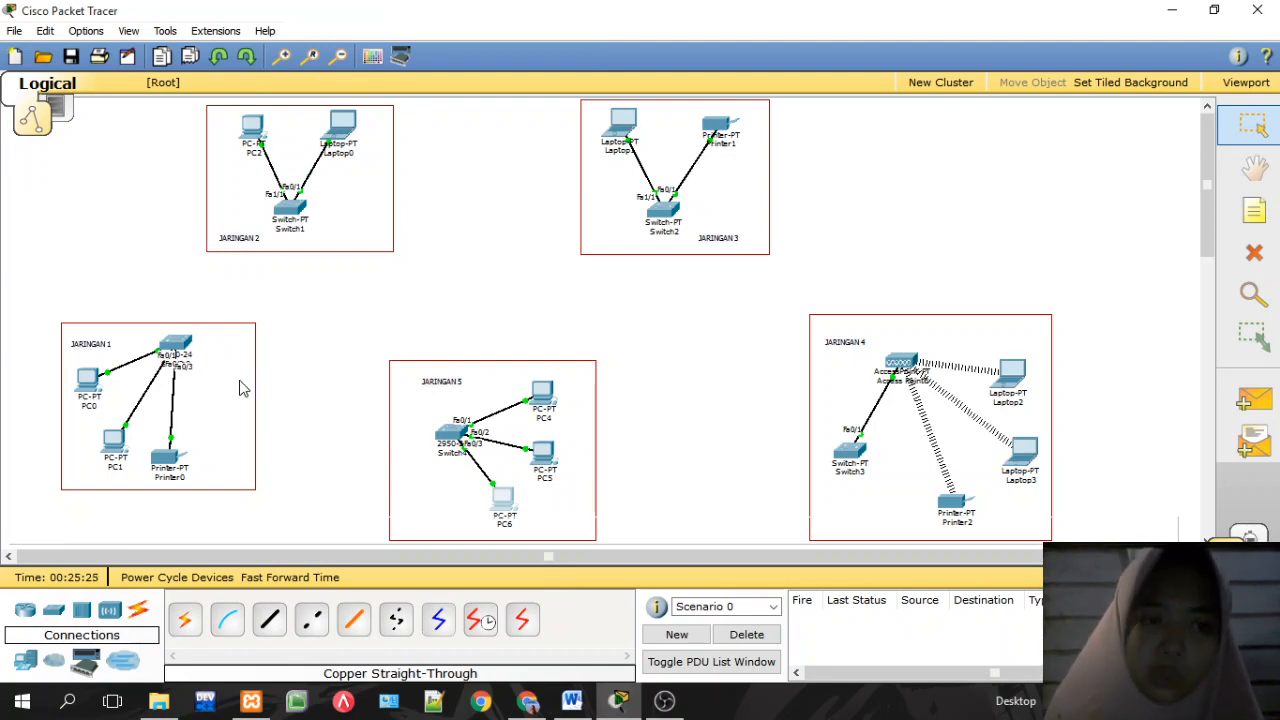
left_click(530, 704)
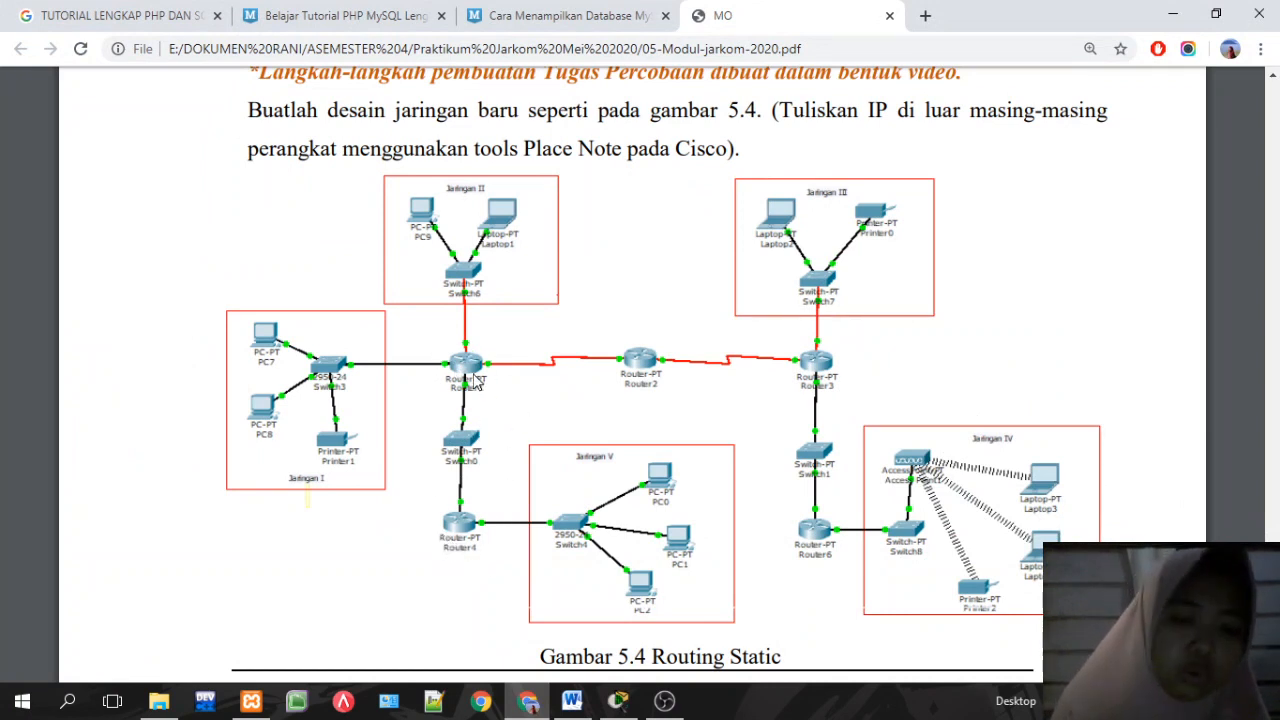
left_click(531, 704)
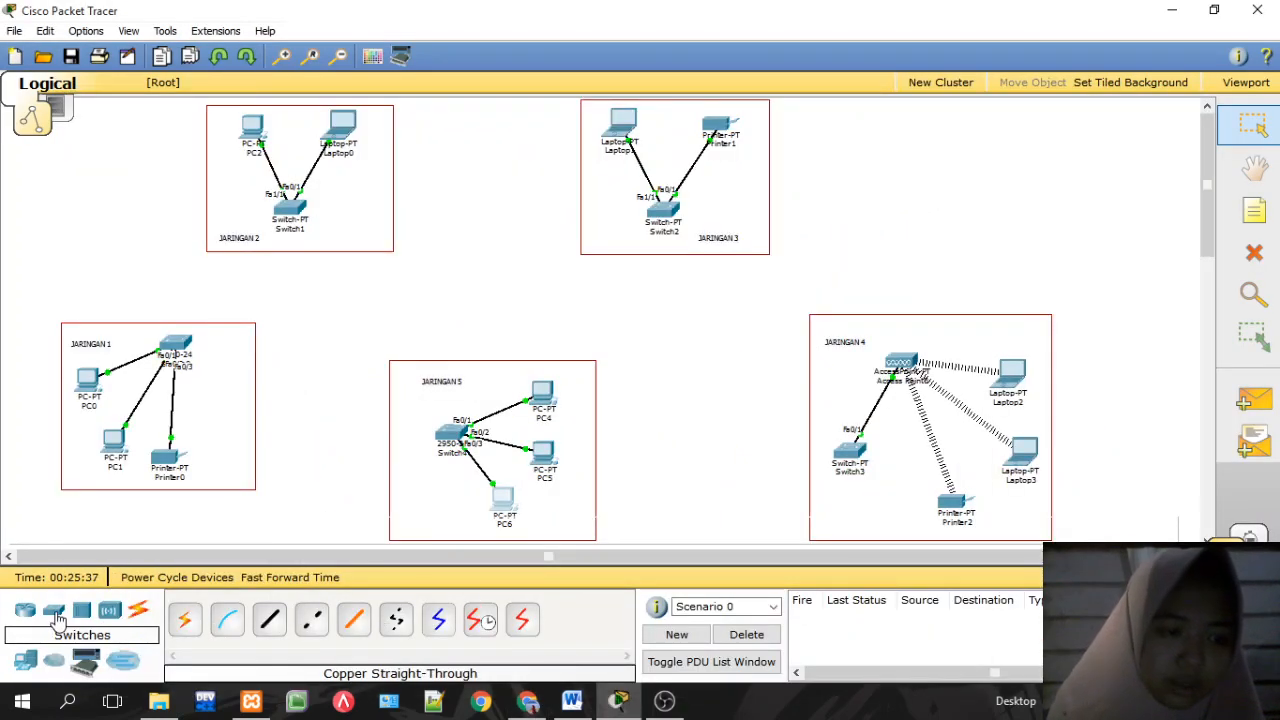
Step: Place generic Router0 between JARINGAN 1 and 5, and Router1 above it near JARINGAN 2
left_click(25, 610)
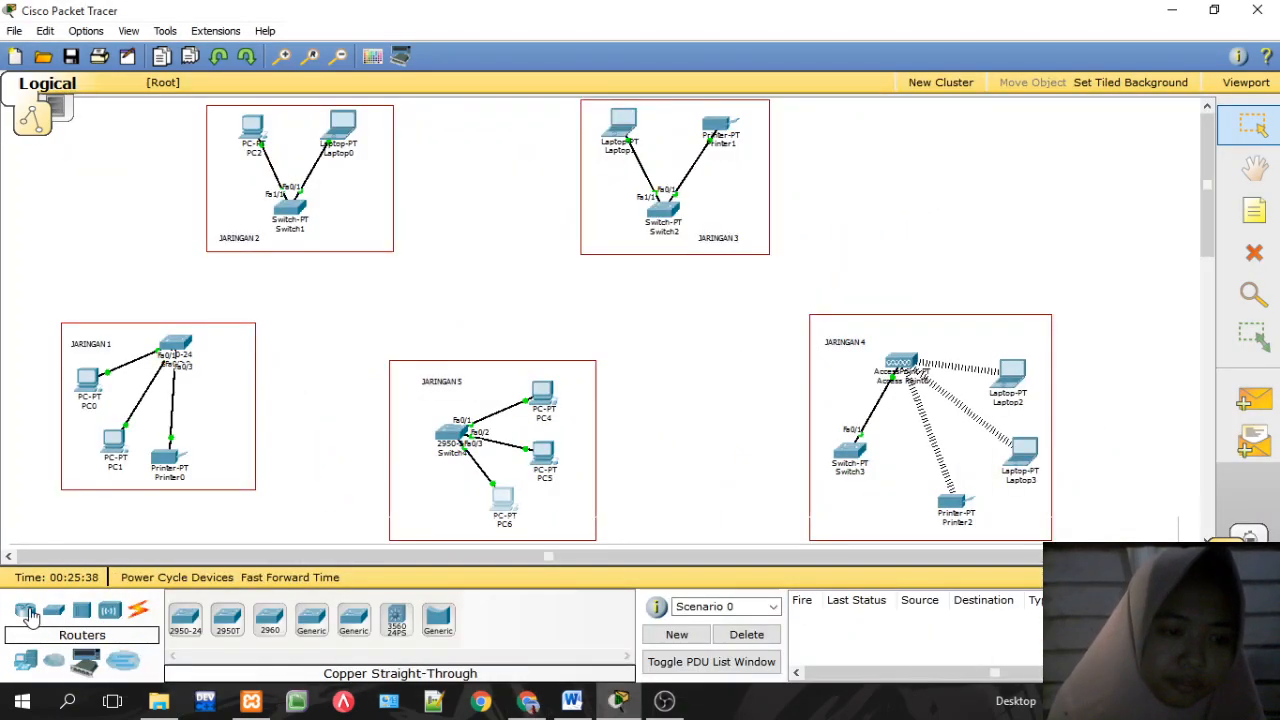
left_click(522, 706)
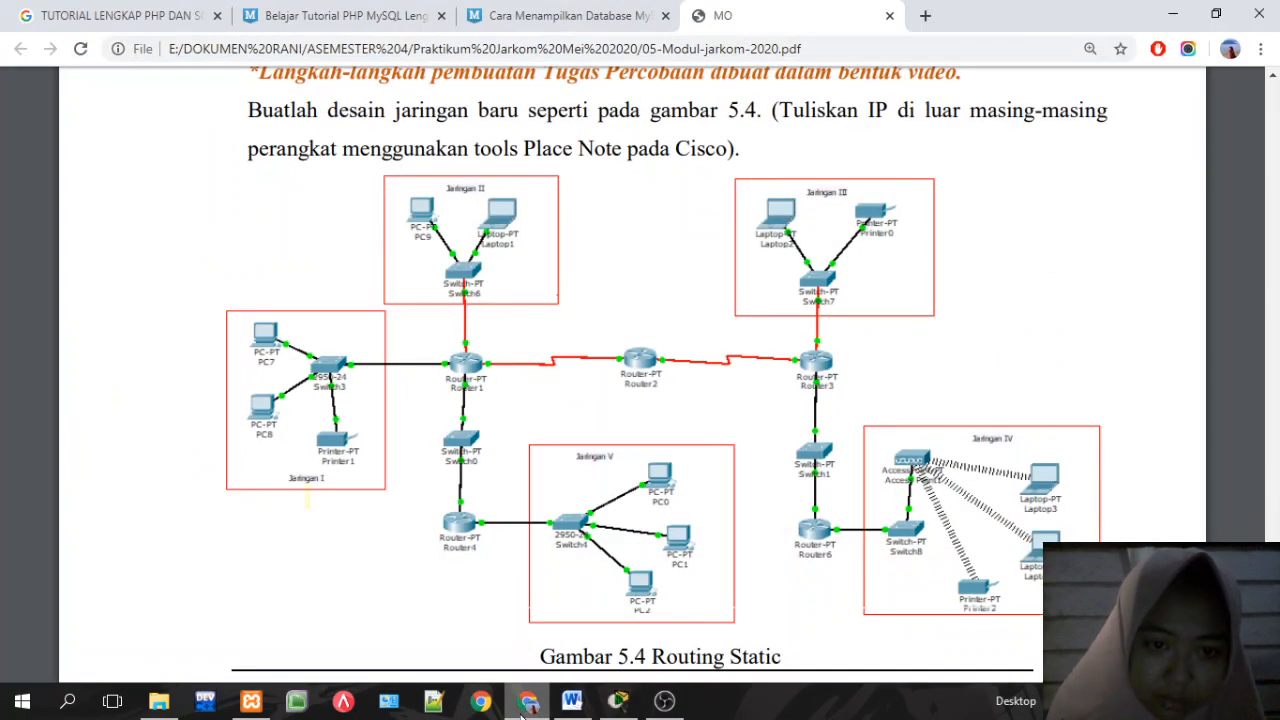
left_click(522, 706)
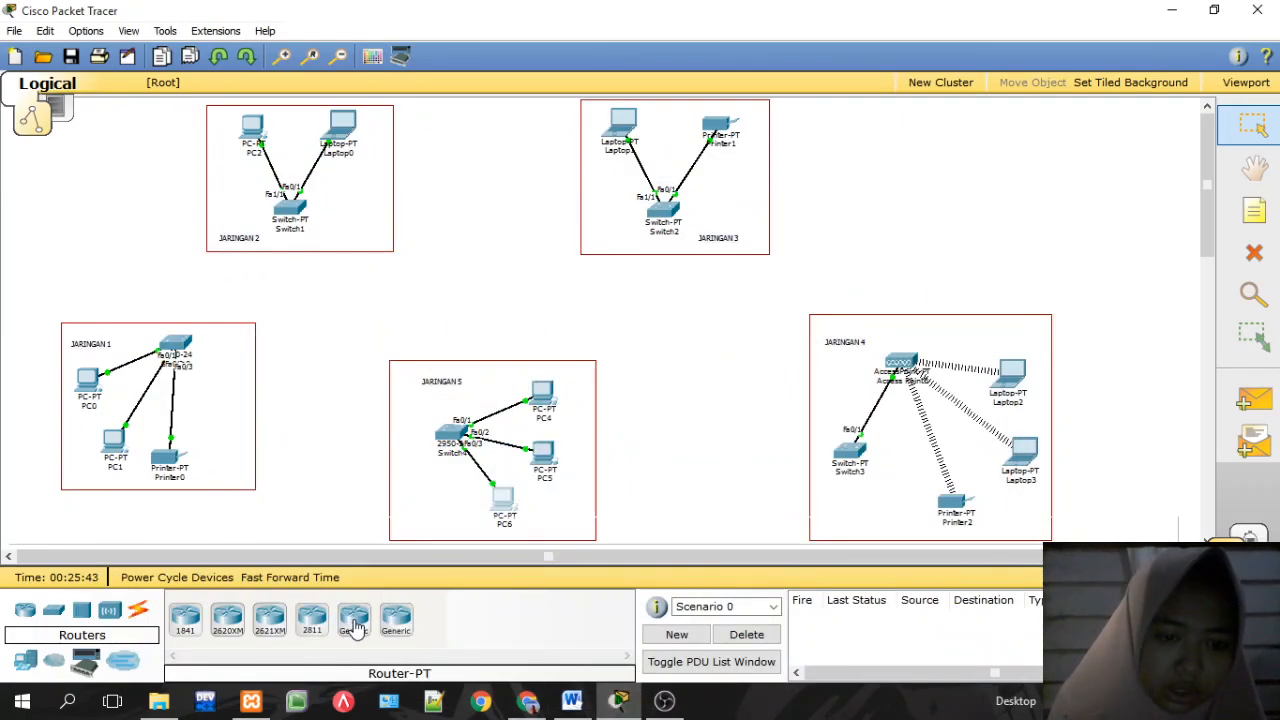
left_click(354, 620)
left_click(314, 444)
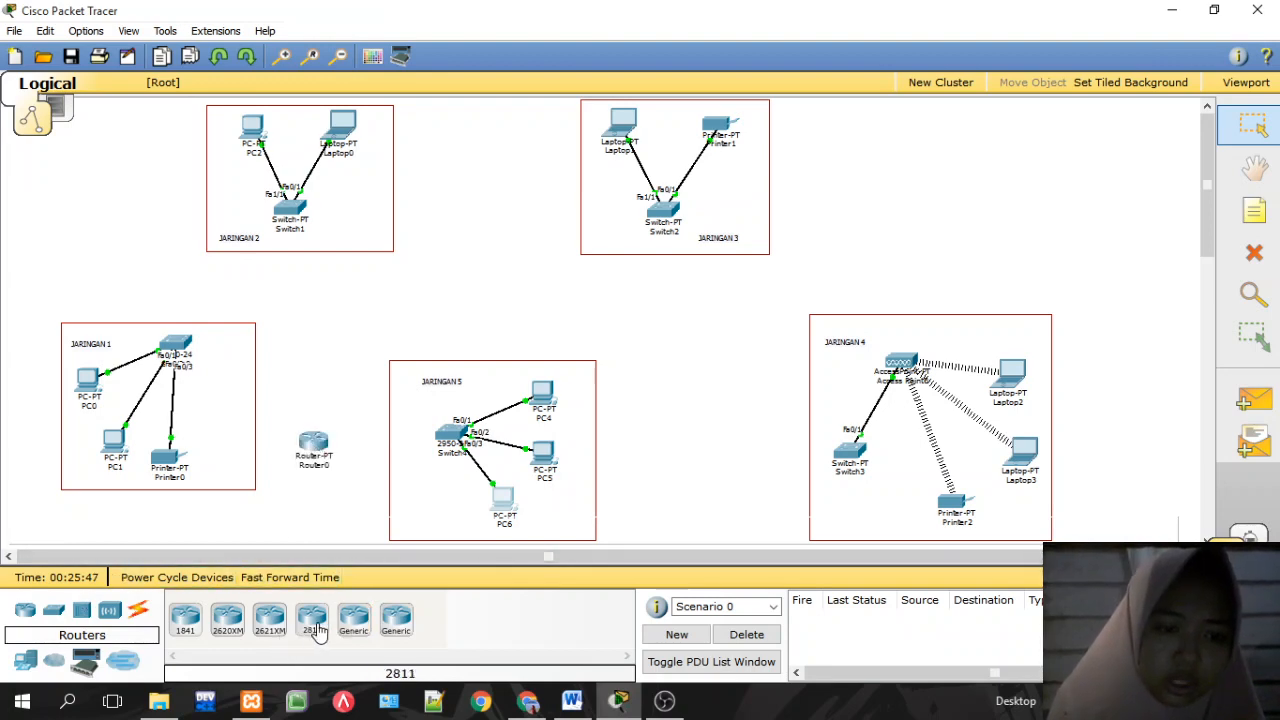
left_click(354, 620)
left_click(305, 299)
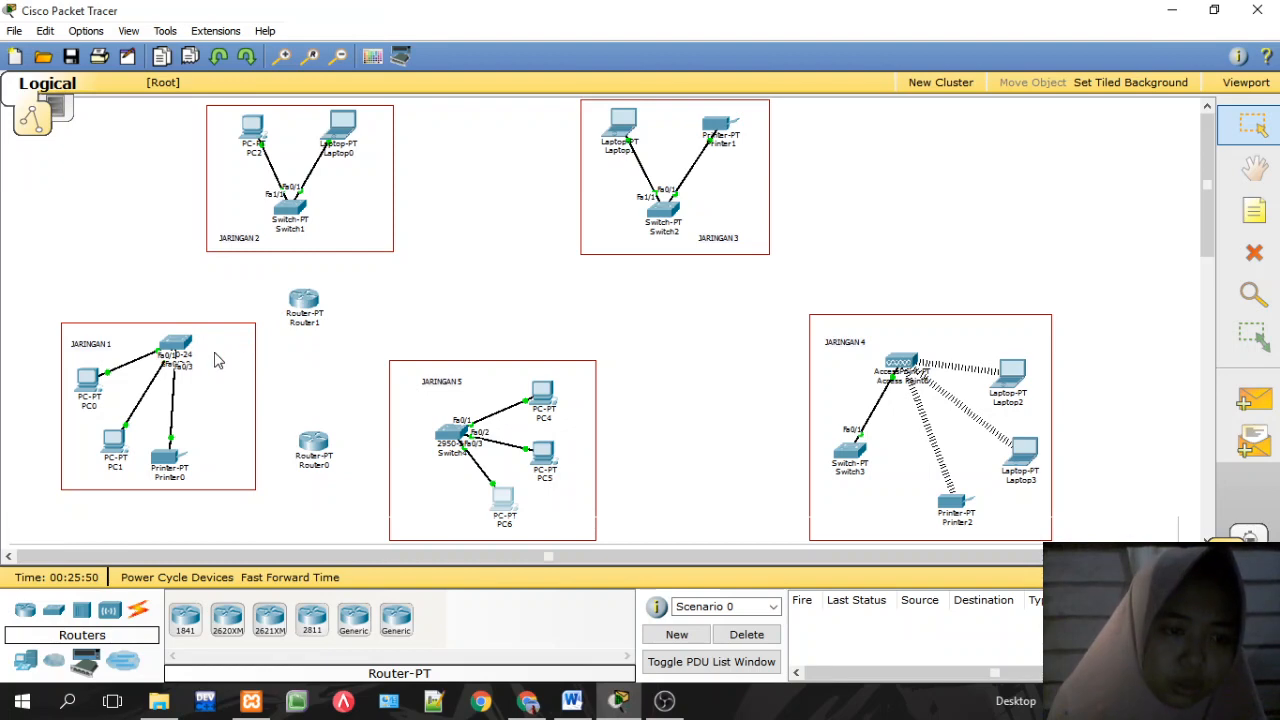
Step: Place generic Switch5 above Router0 between JARINGAN 1 and JARINGAN 5, adjusting both positions
left_click(110, 612)
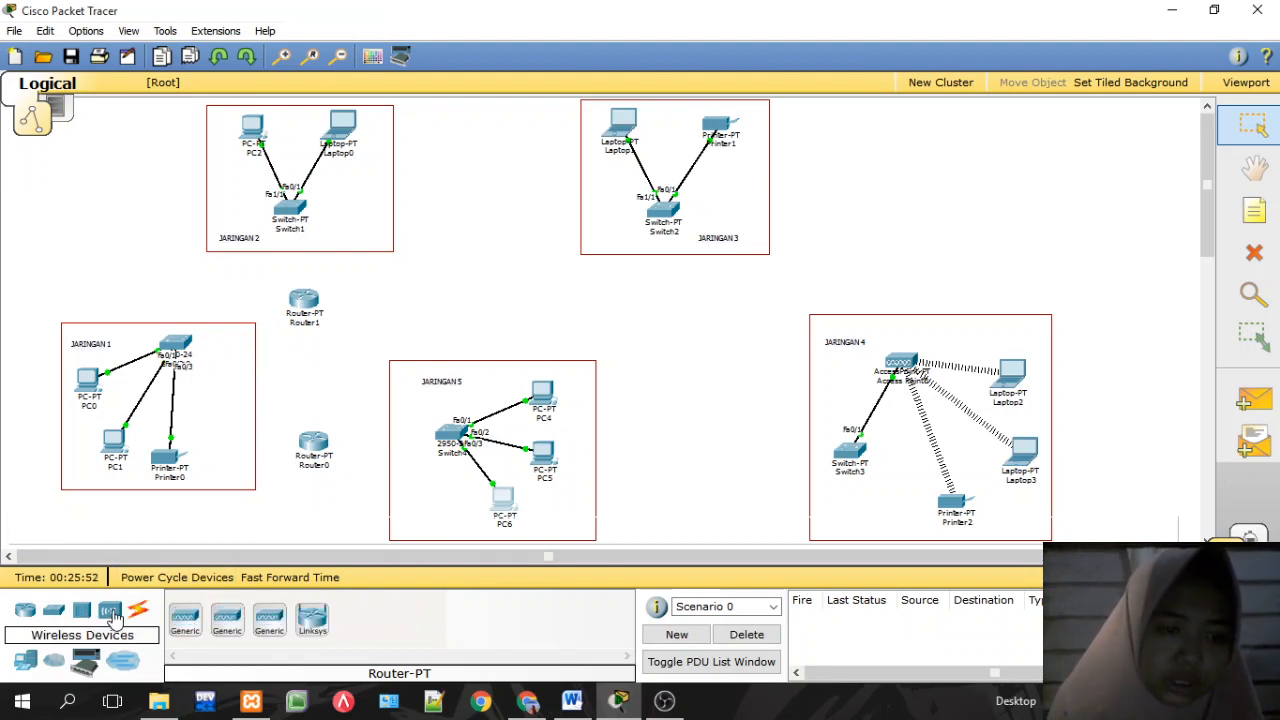
left_click(186, 620)
left_click(187, 622)
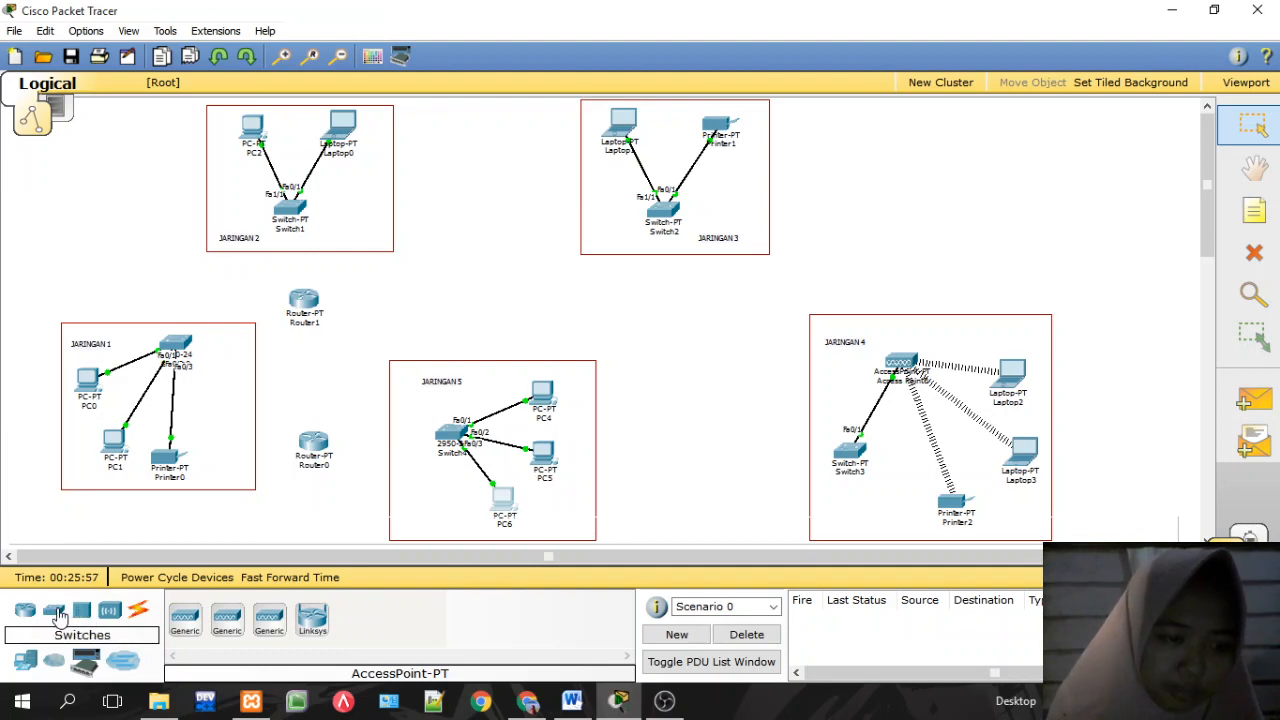
left_click(82, 611)
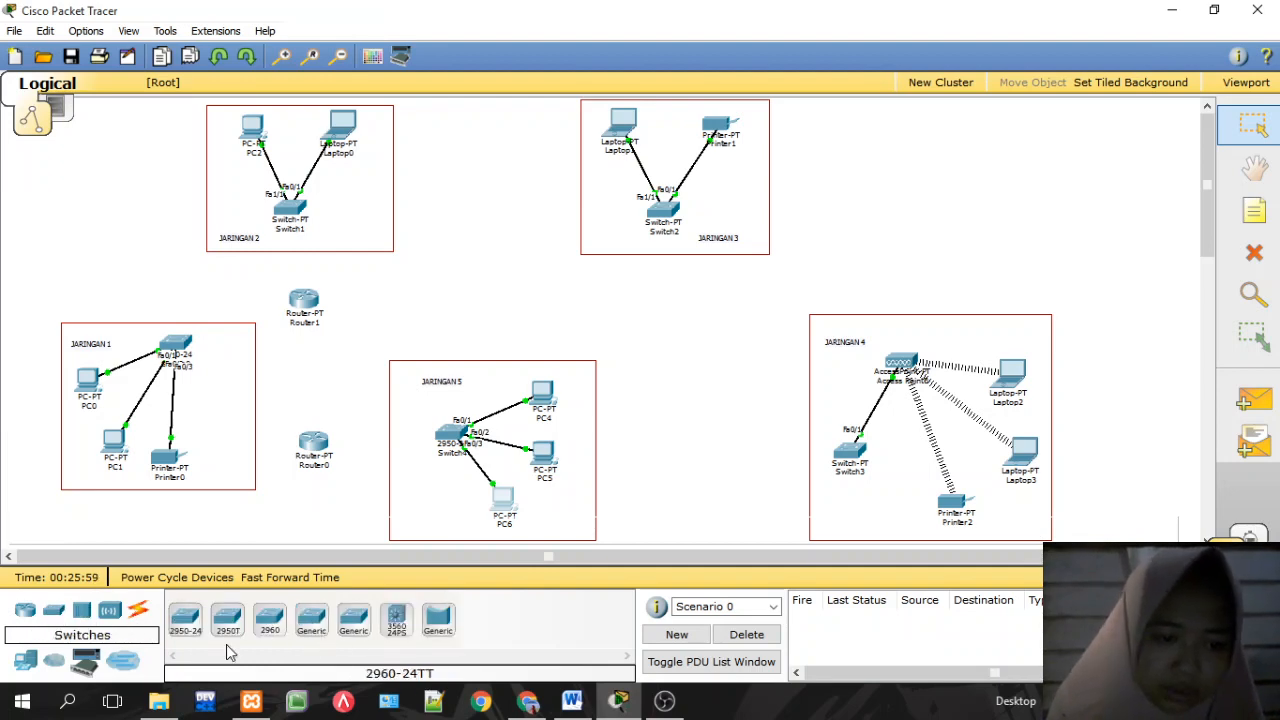
left_click(311, 620)
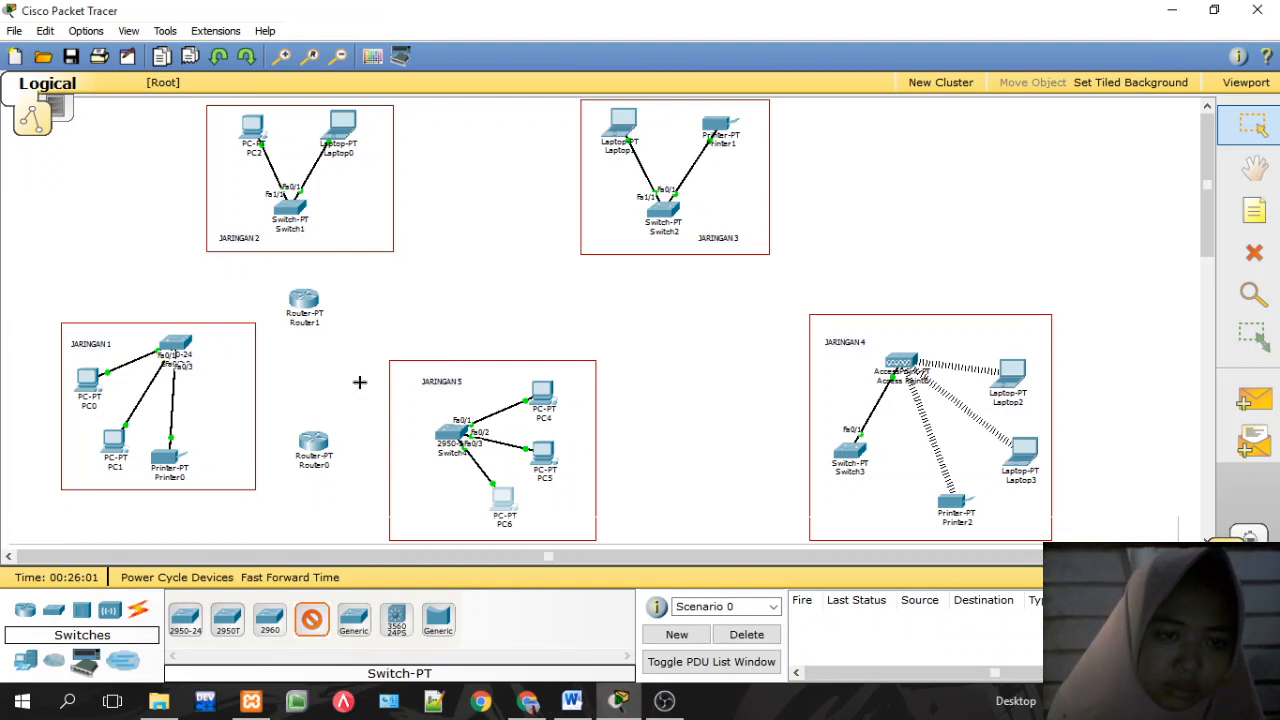
left_click(307, 386)
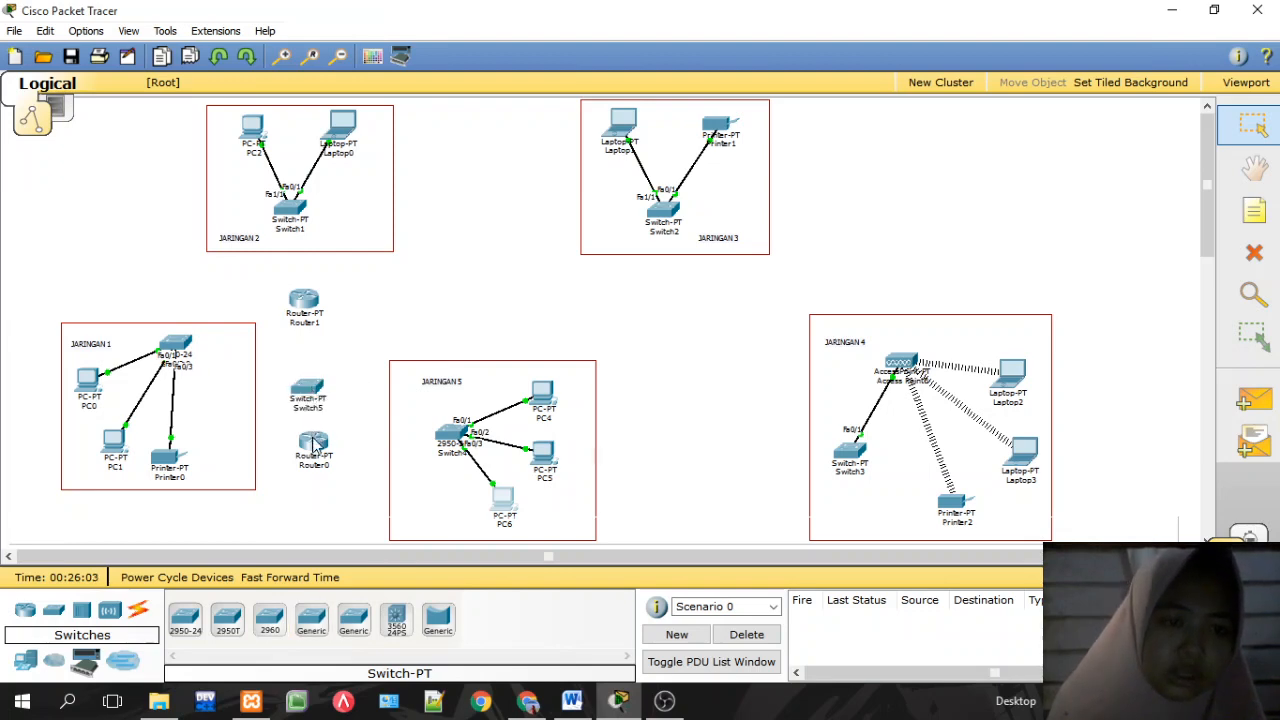
left_click_drag(314, 444, 301, 451)
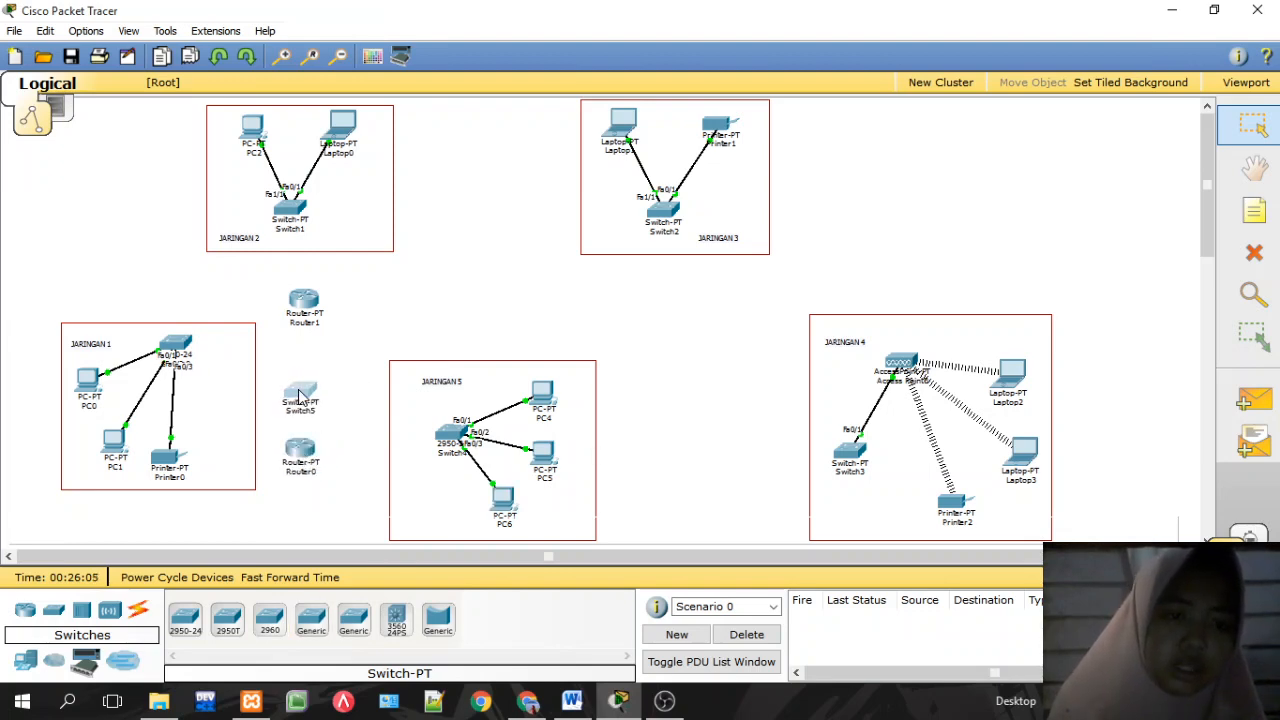
left_click_drag(298, 395, 298, 386)
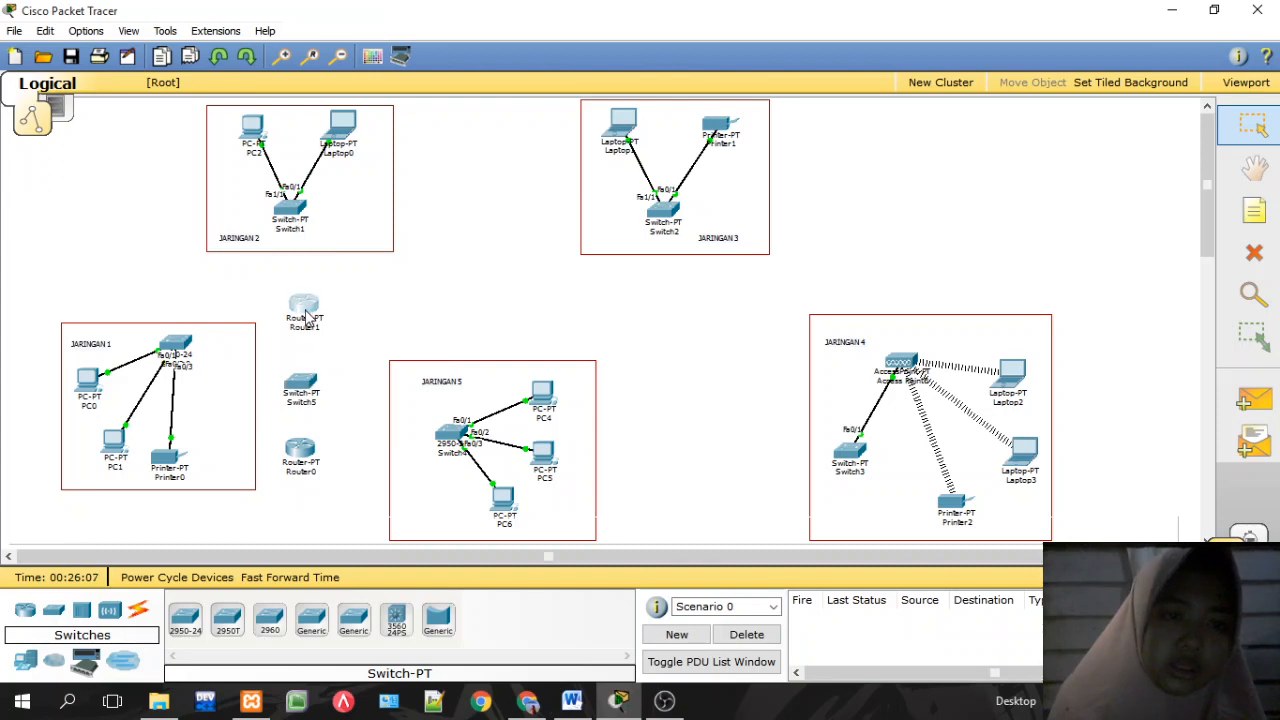
Step: Place generic Router2 above JARINGAN 5 and Router3 to its right
left_click(533, 701)
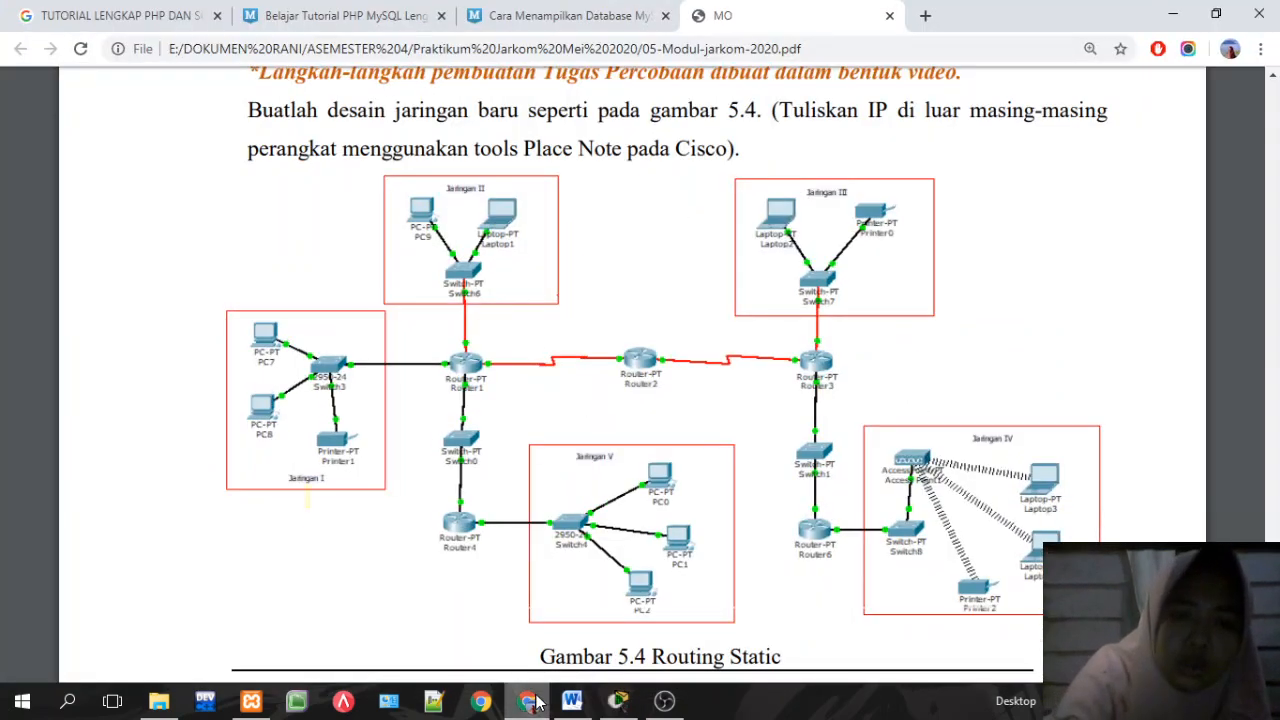
left_click(533, 701)
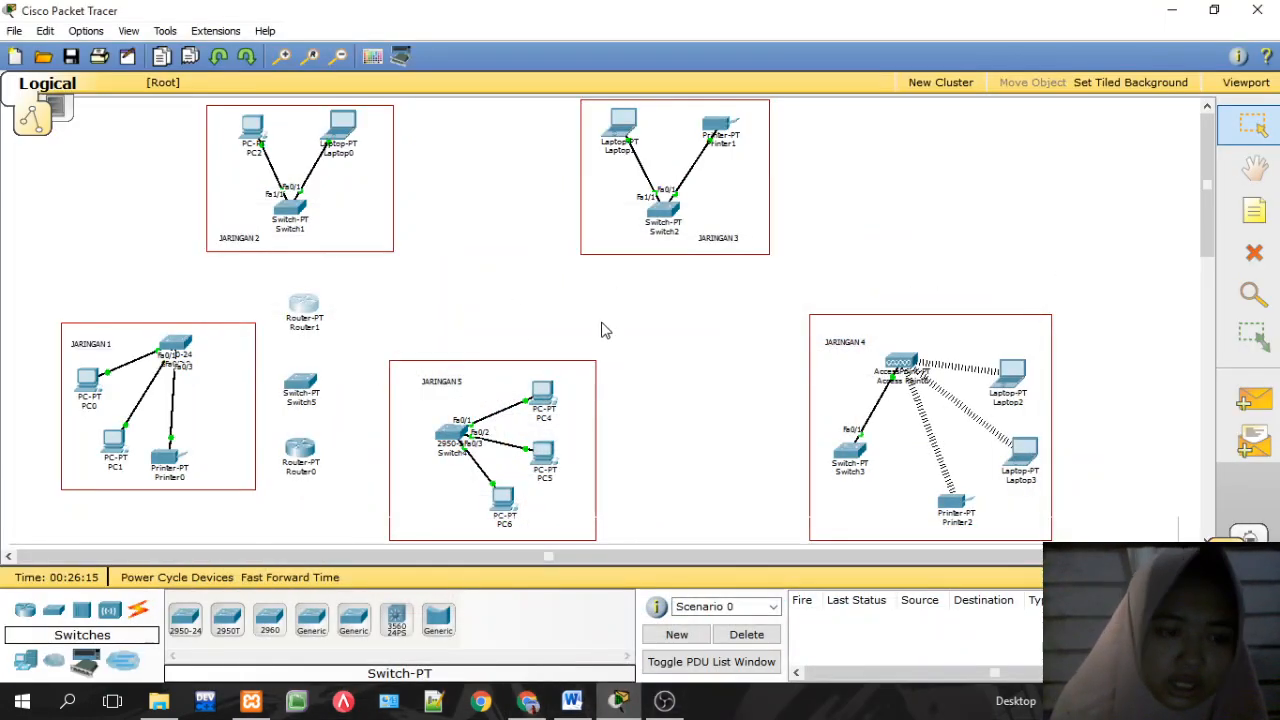
left_click(26, 614)
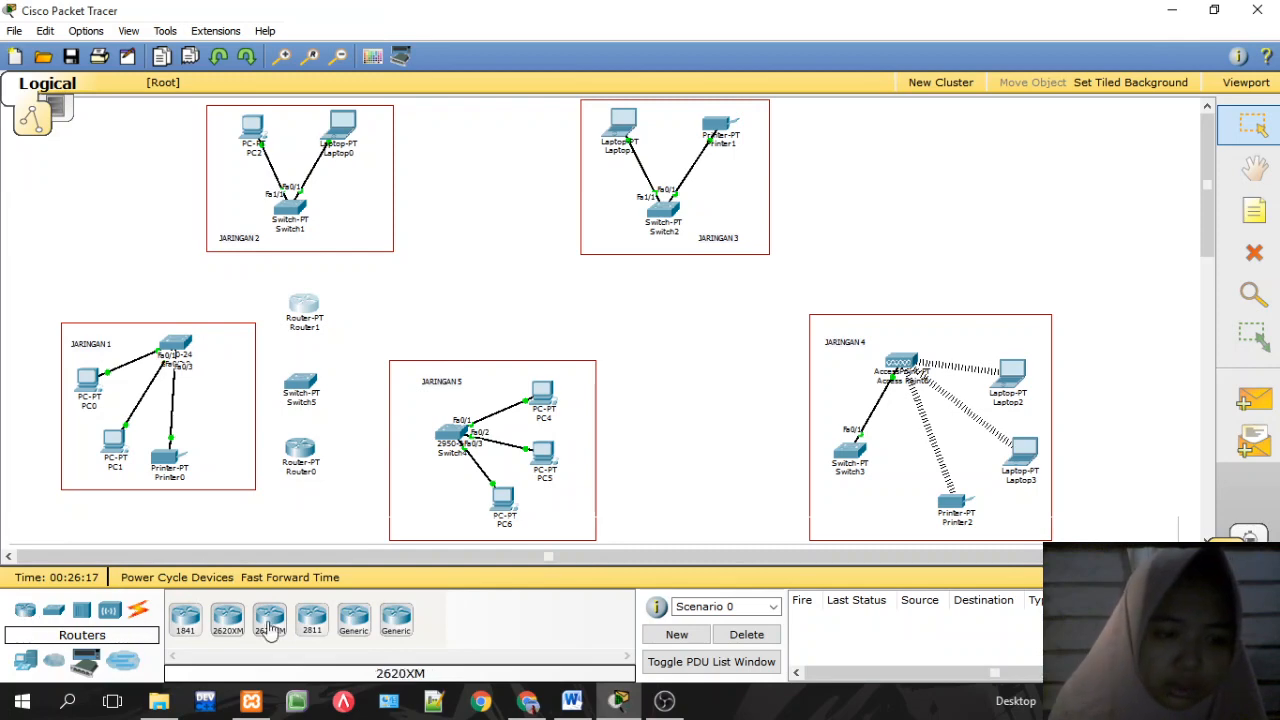
left_click(352, 622)
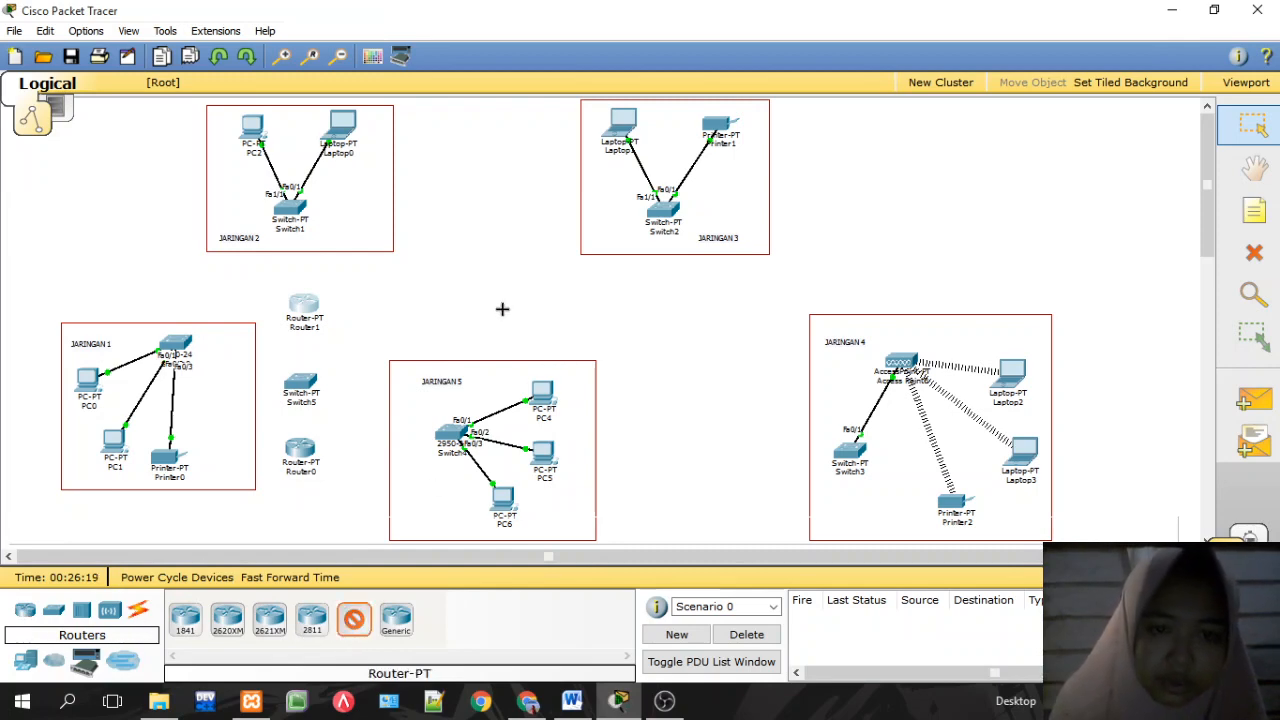
left_click(486, 307)
left_click(355, 616)
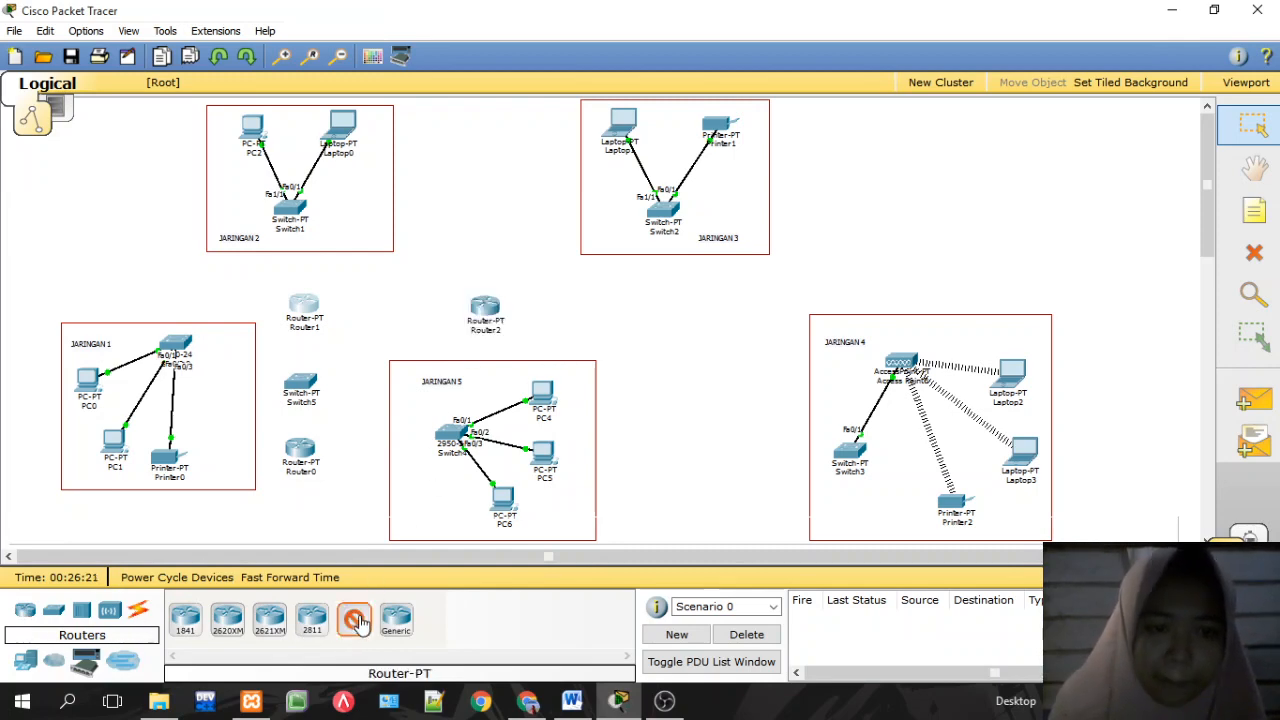
left_click(664, 314)
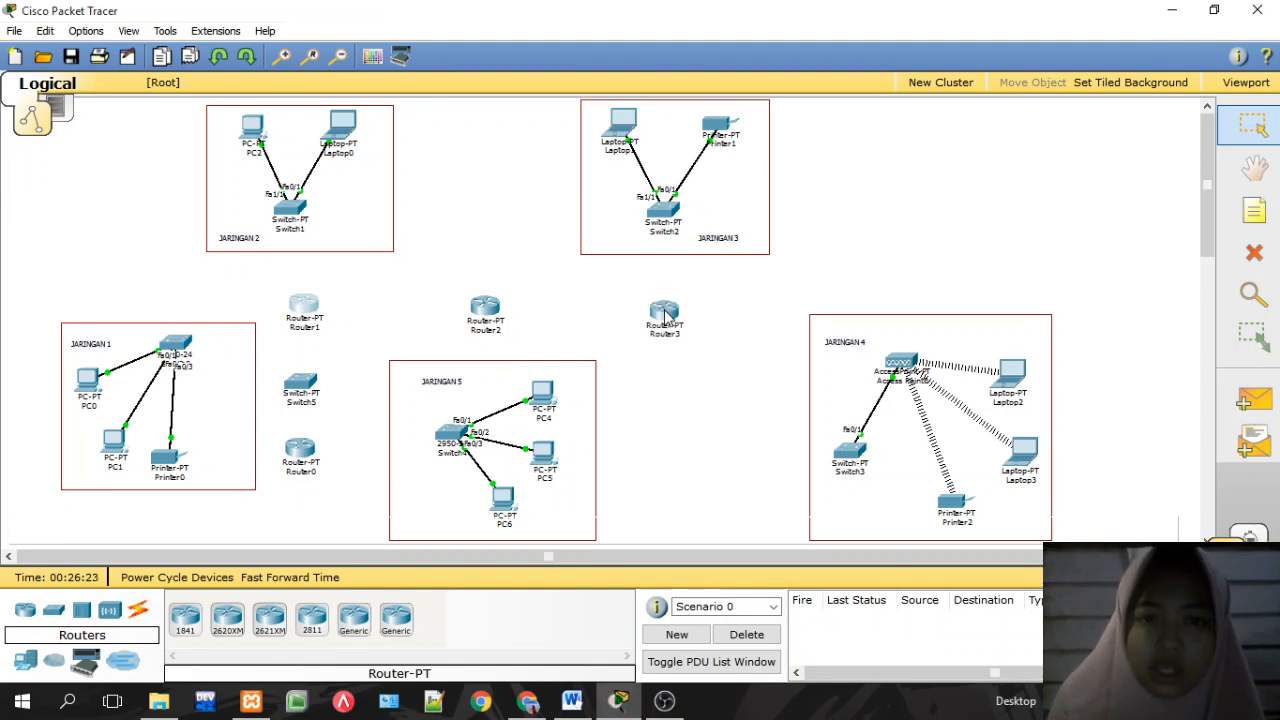
left_click_drag(663, 310, 669, 306)
Step: Place generic Router4 below Router3
left_click(528, 701)
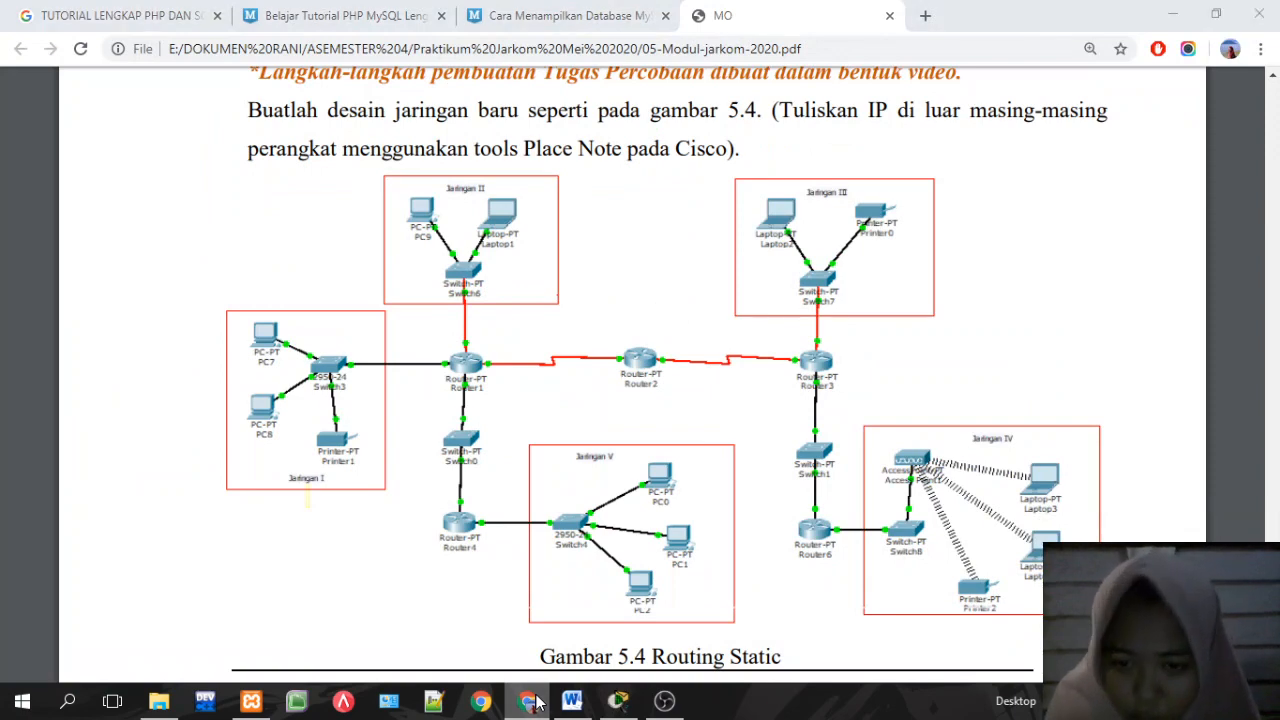
left_click(535, 700)
left_click(355, 622)
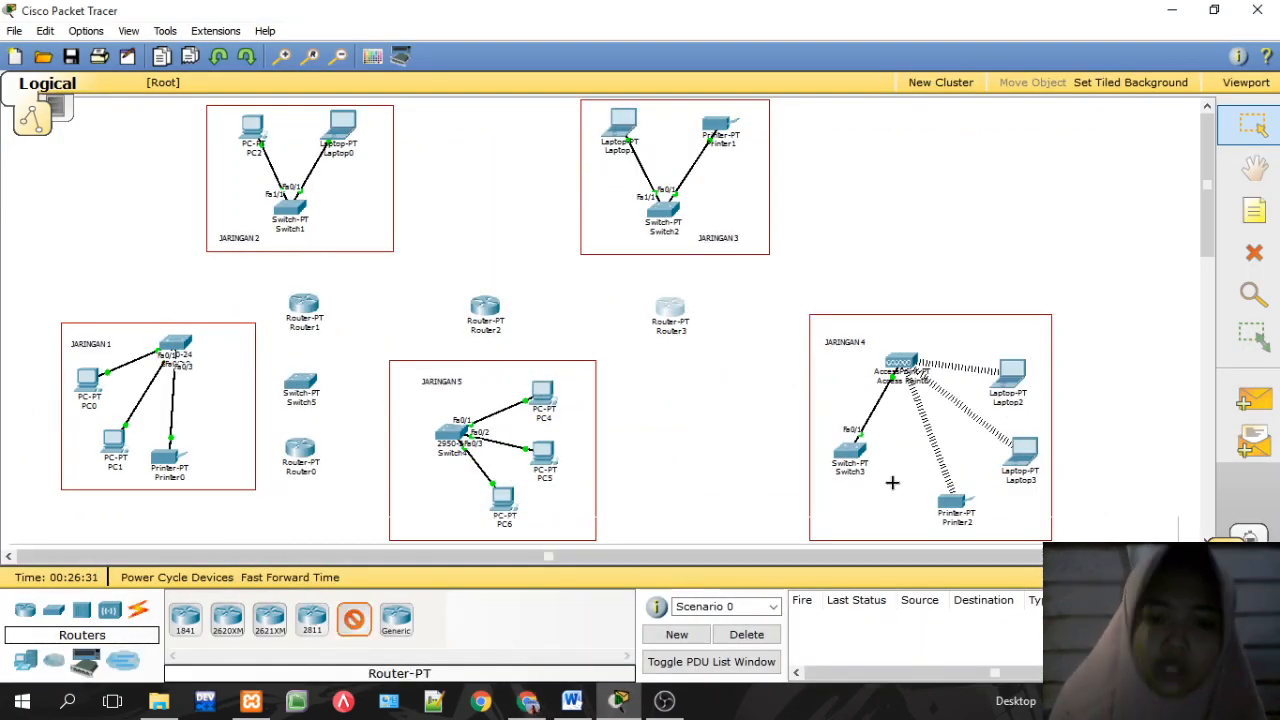
left_click(676, 480)
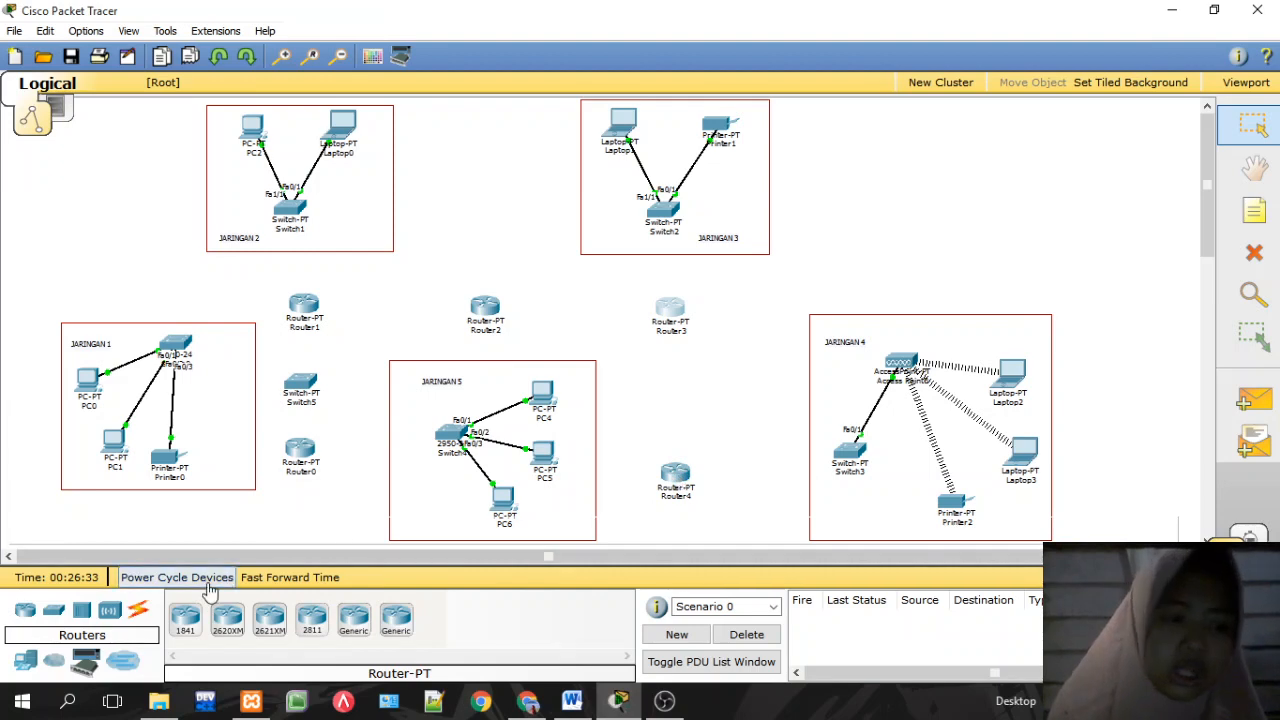
Step: Place generic Switch6 between Router3 and Router4, then compare with the reference diagram
left_click(82, 610)
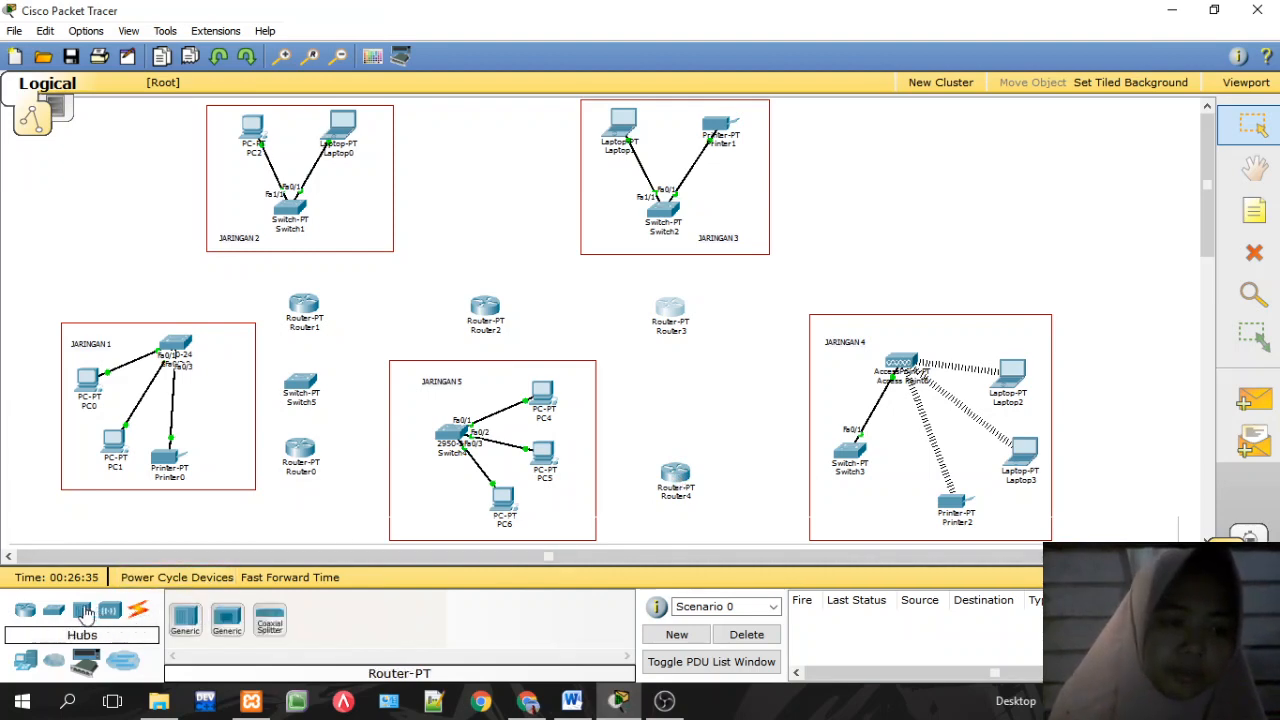
left_click(62, 612)
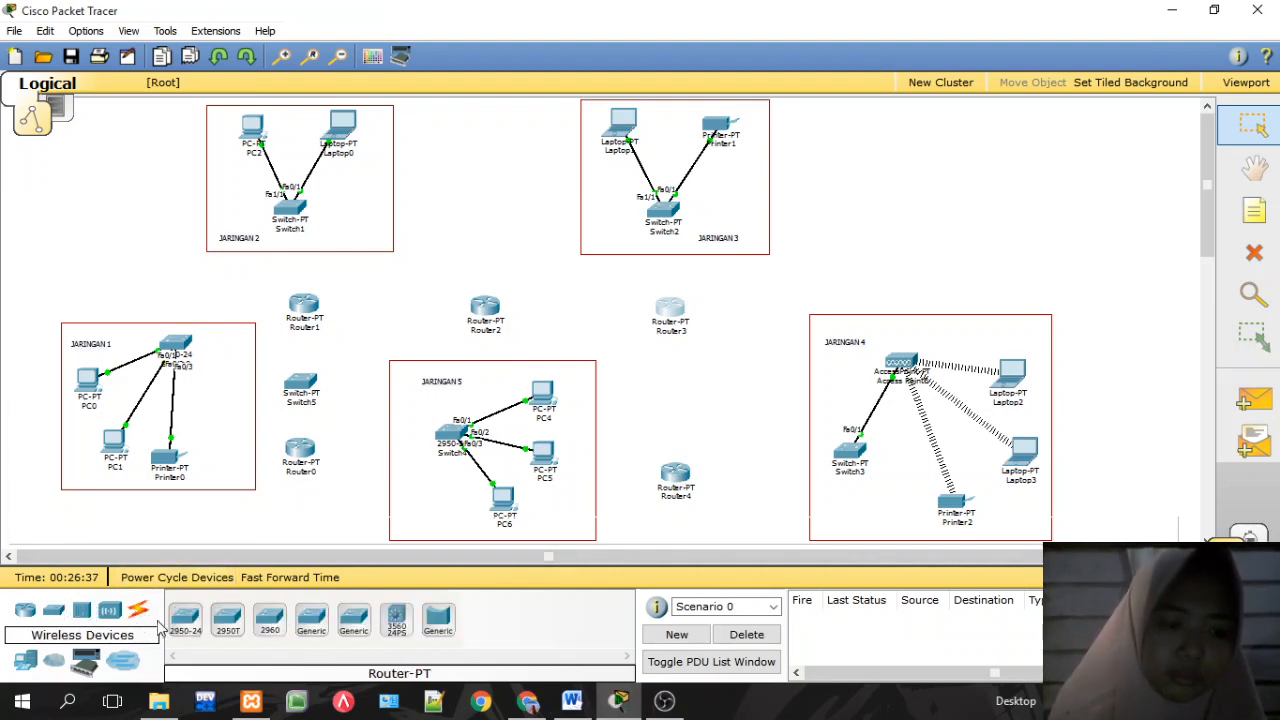
left_click(530, 703)
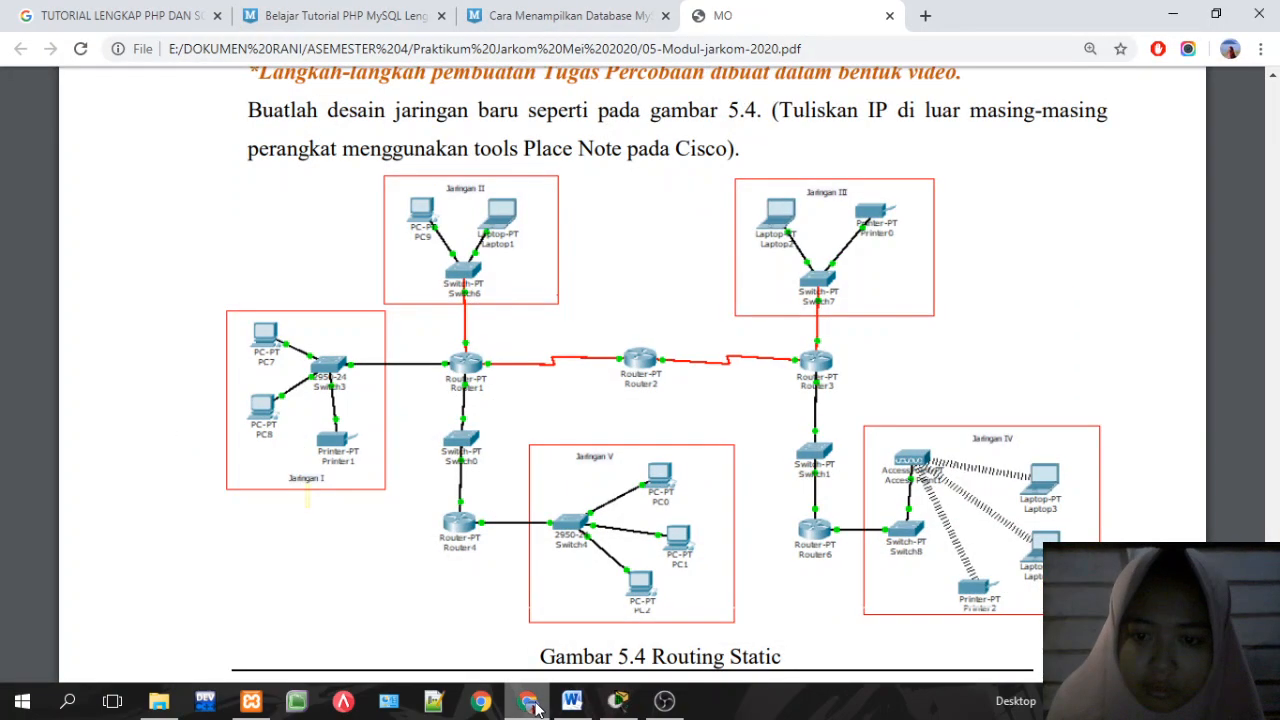
left_click(530, 703)
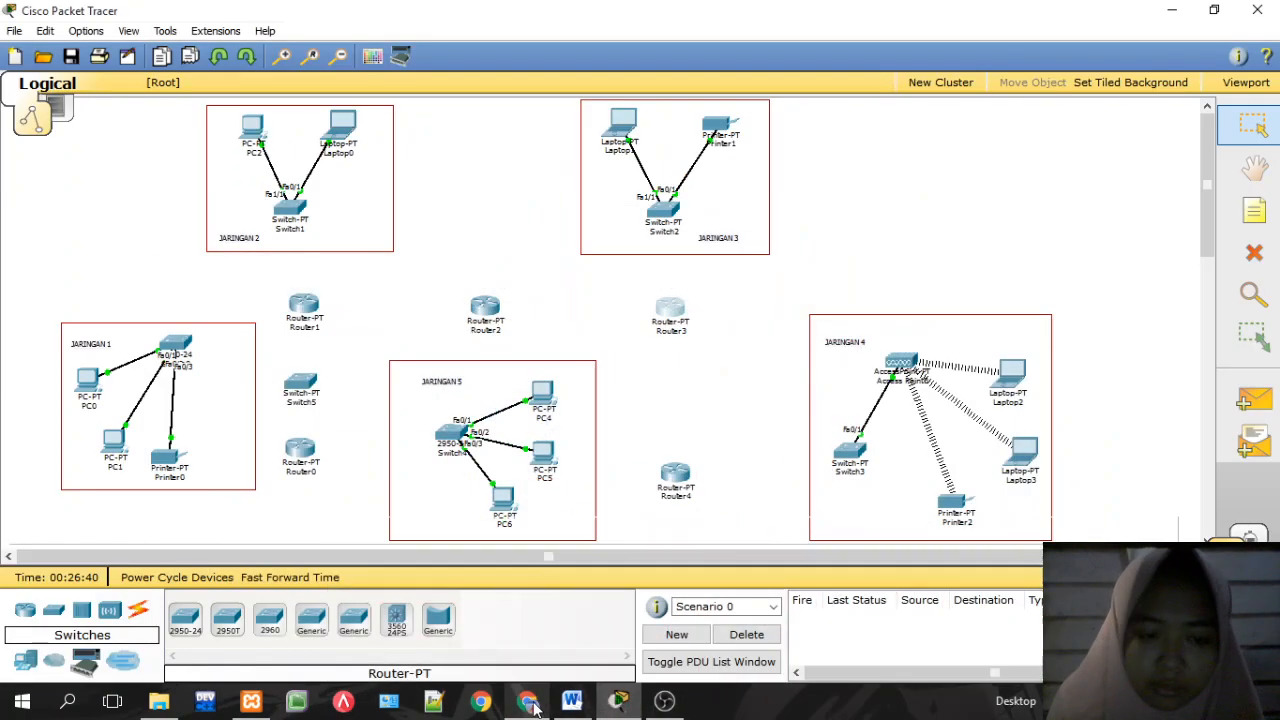
left_click(313, 622)
left_click(672, 397)
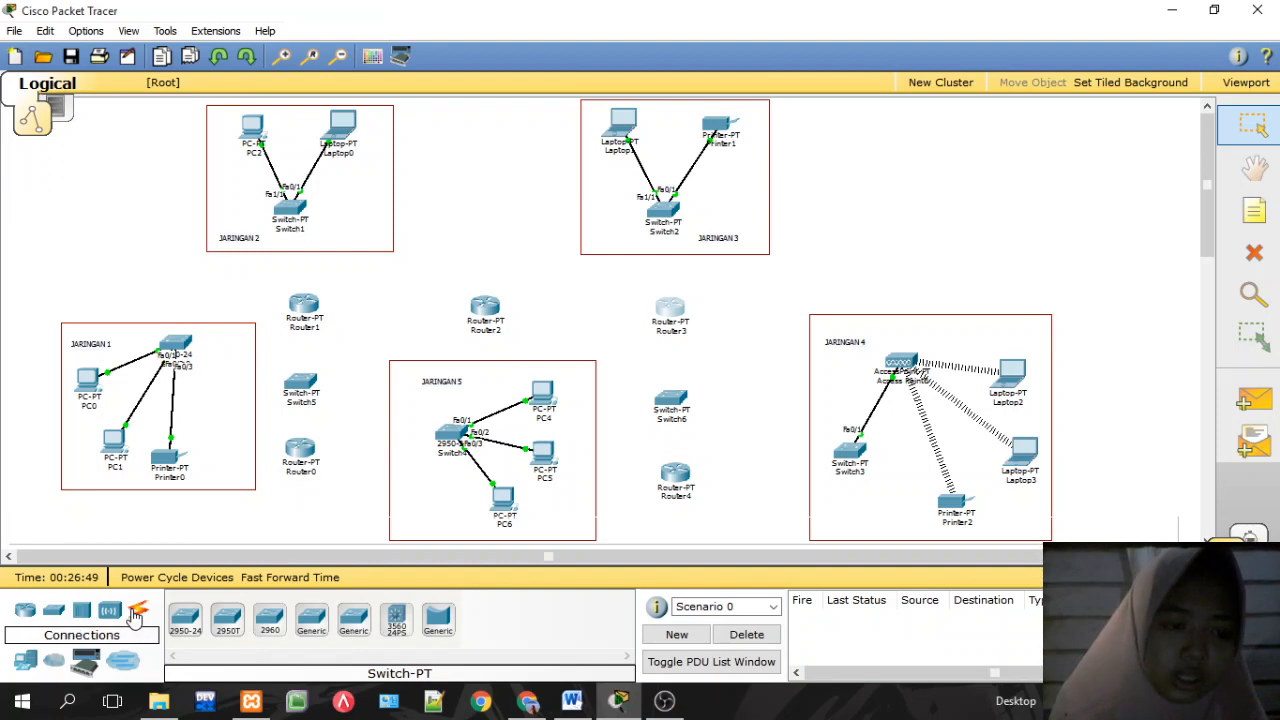
left_click(527, 701)
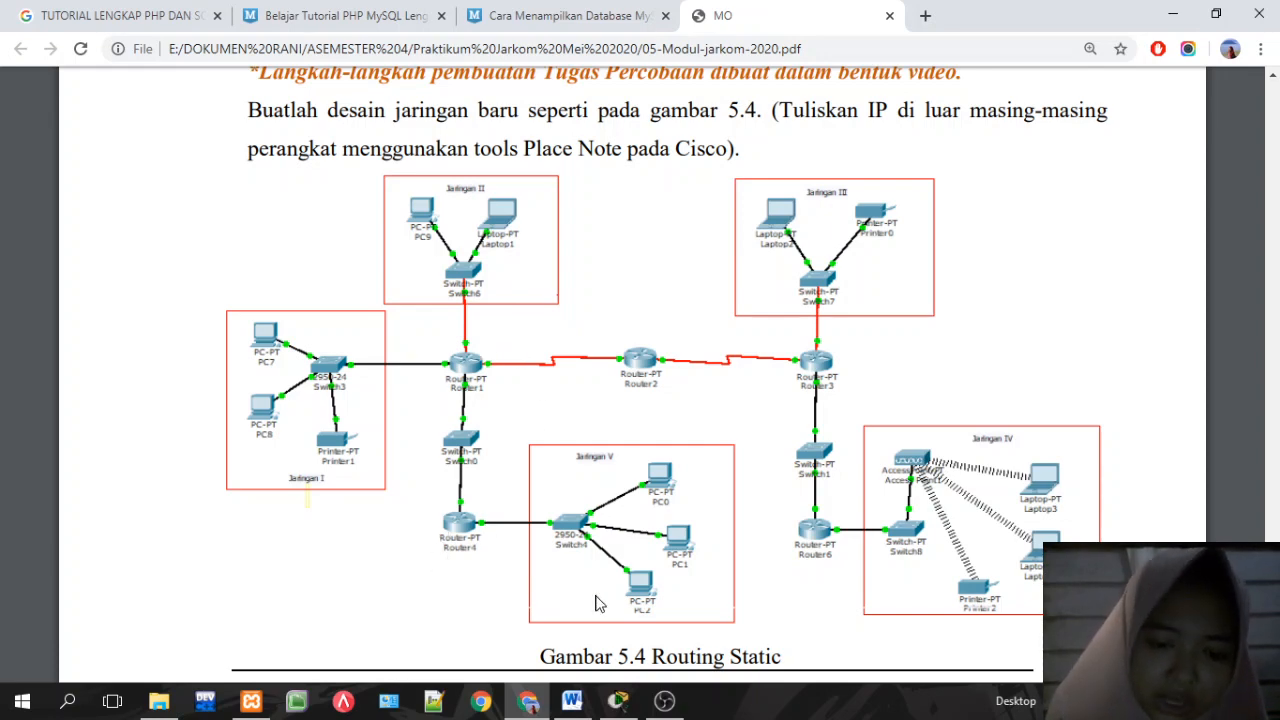
left_click(618, 700)
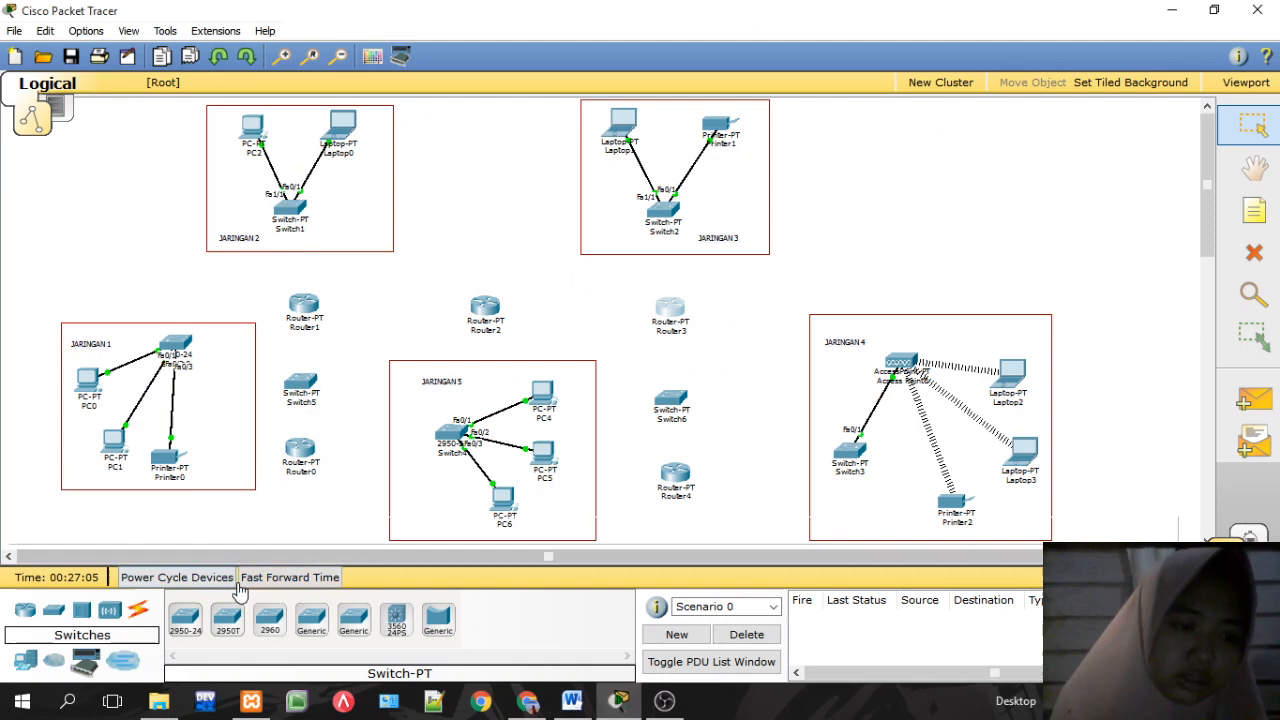
Step: Cable Switch4's FastEthernet0/4 to Router0's FastEthernet0/0 with copper straight-through
left_click(139, 611)
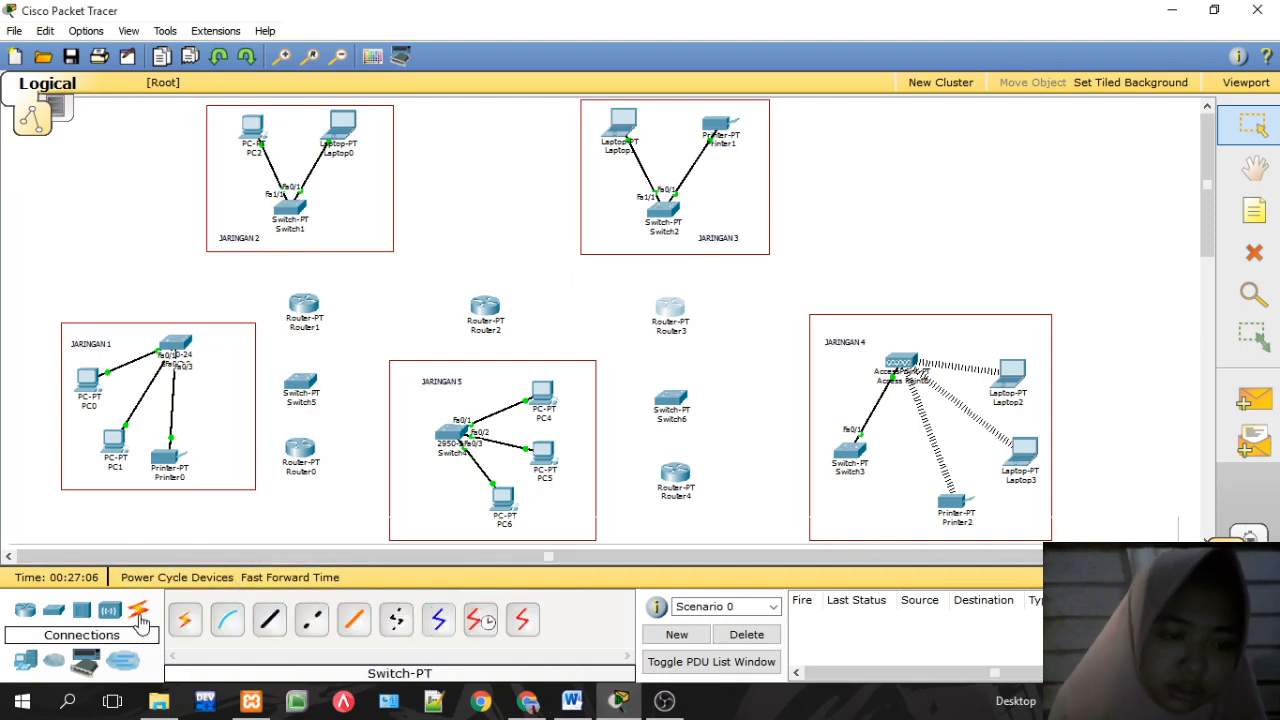
left_click(268, 621)
left_click(446, 434)
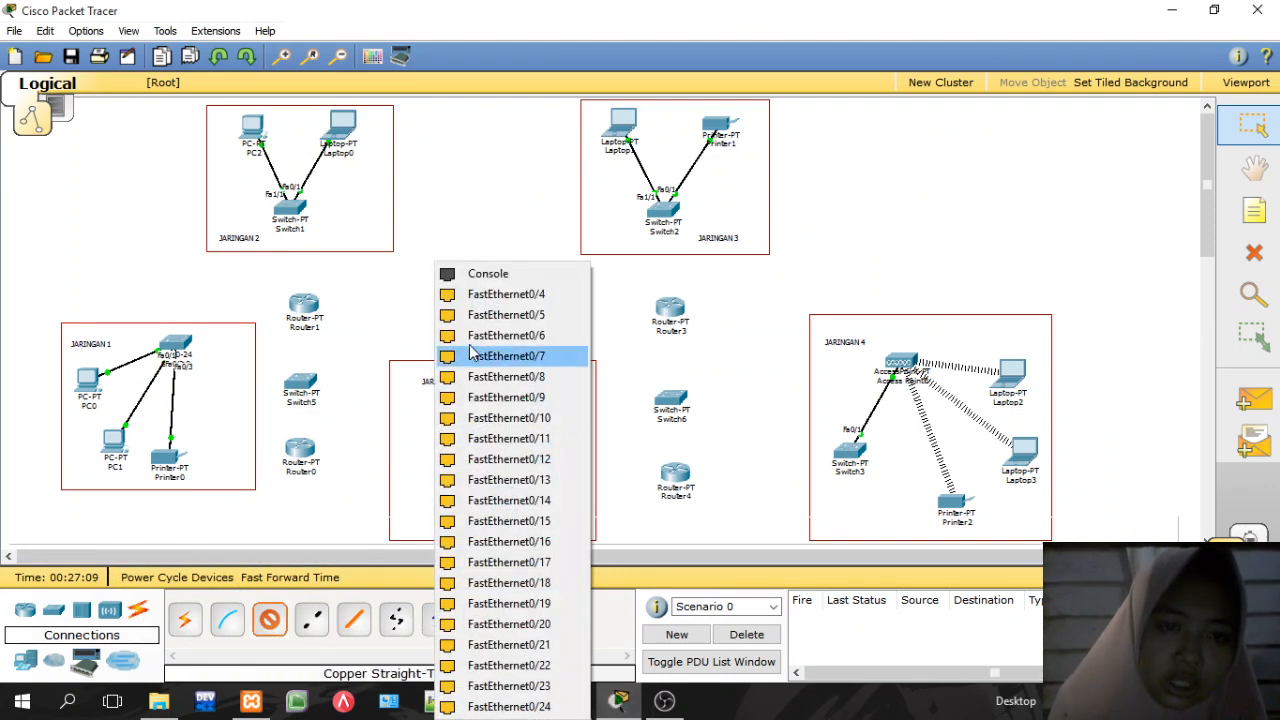
left_click(470, 300)
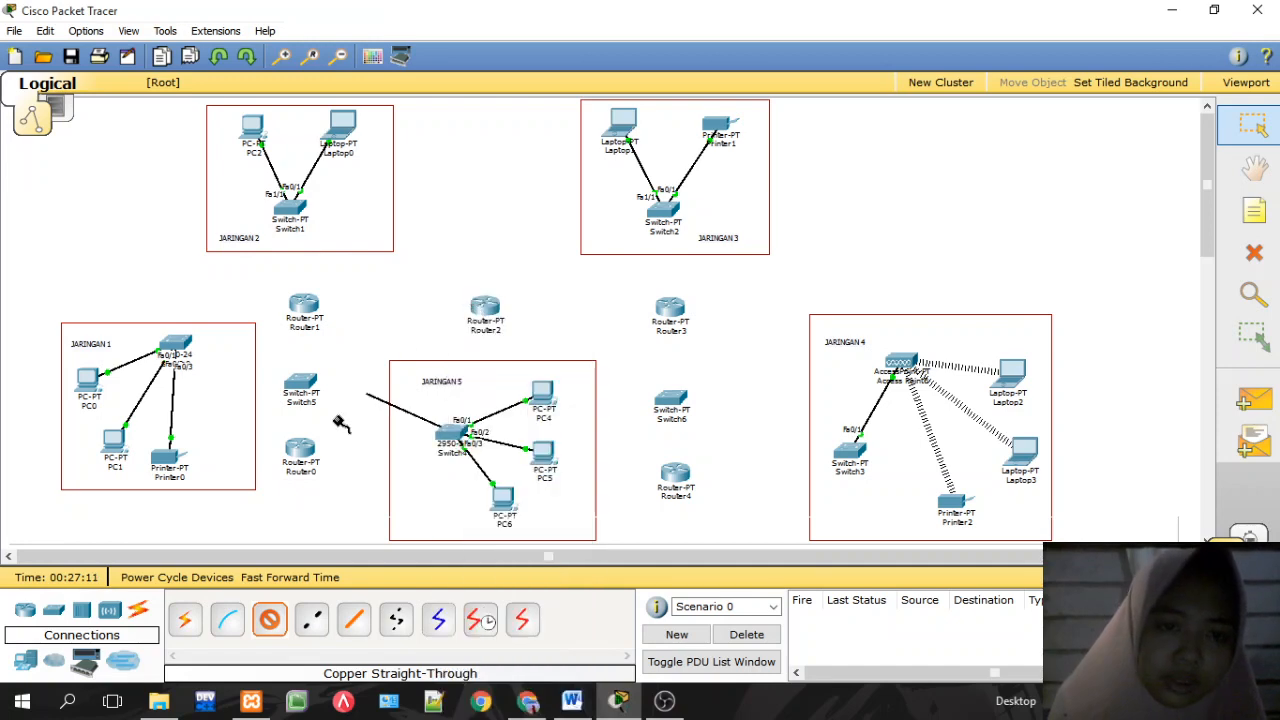
left_click(301, 450)
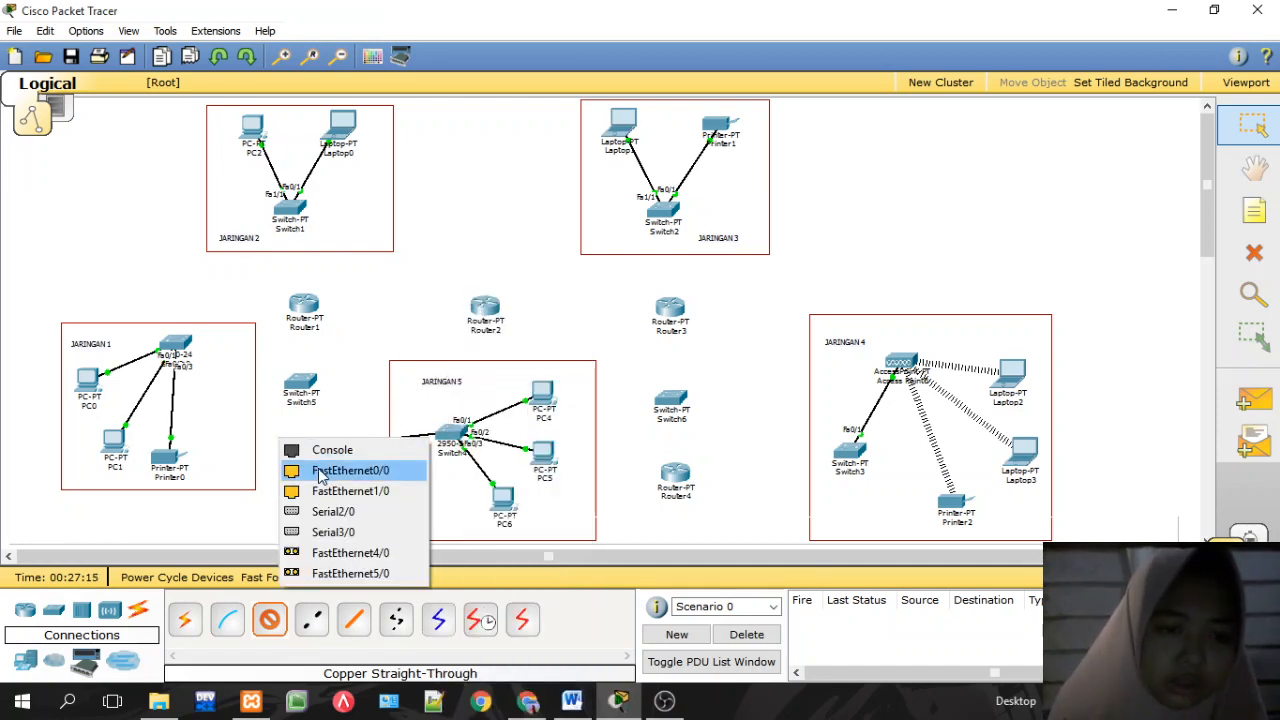
left_click(337, 470)
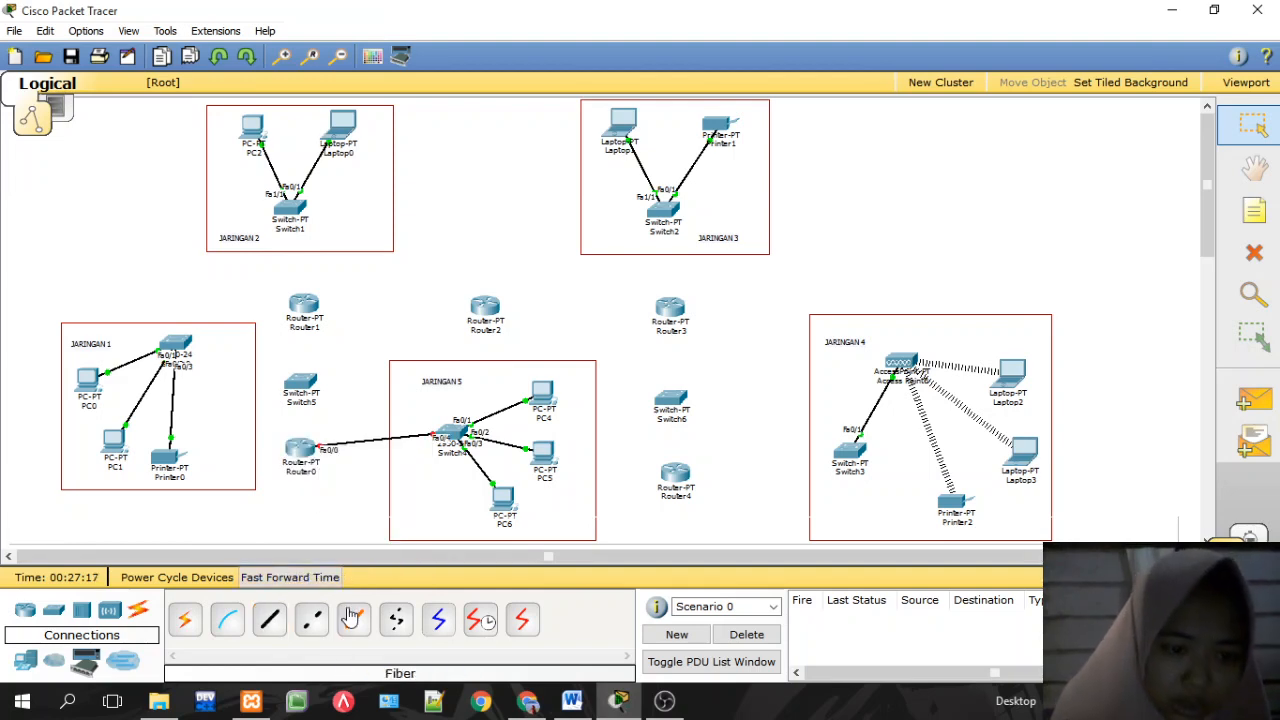
Step: Cable the JARINGAN 1 switch's FastEthernet0/4 to Router1's FastEthernet1/0
left_click(270, 622)
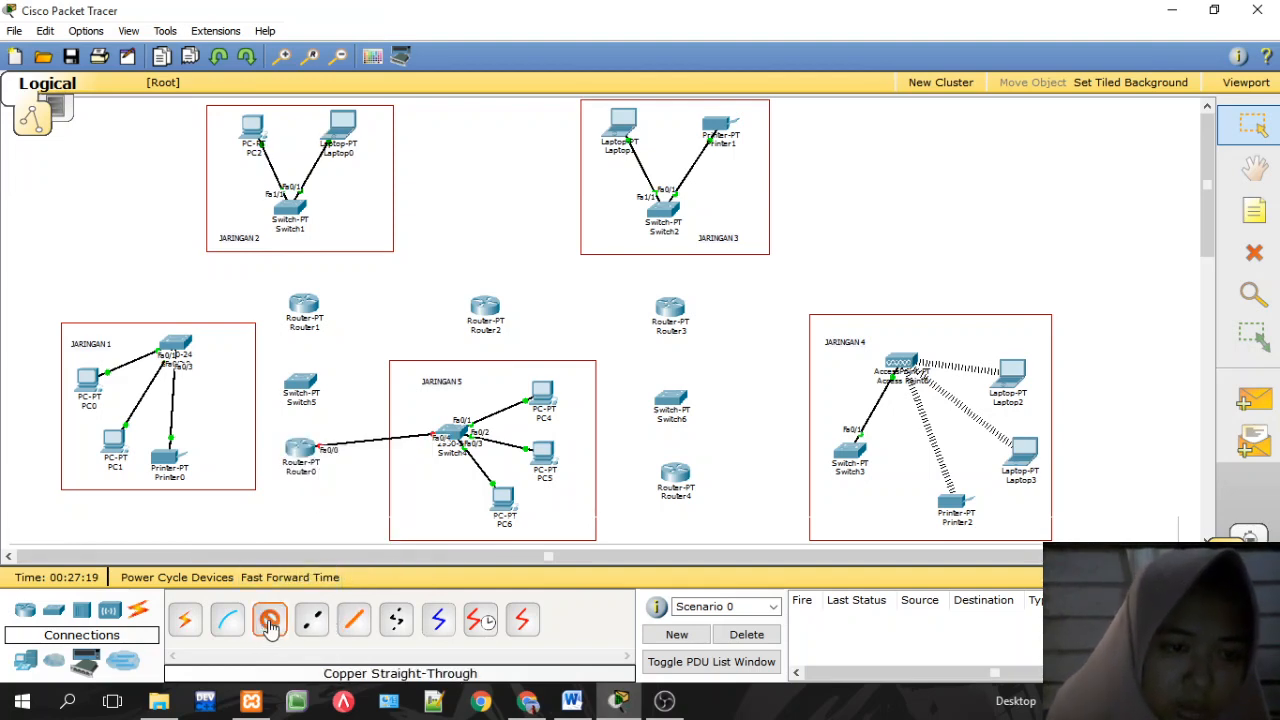
left_click(175, 342)
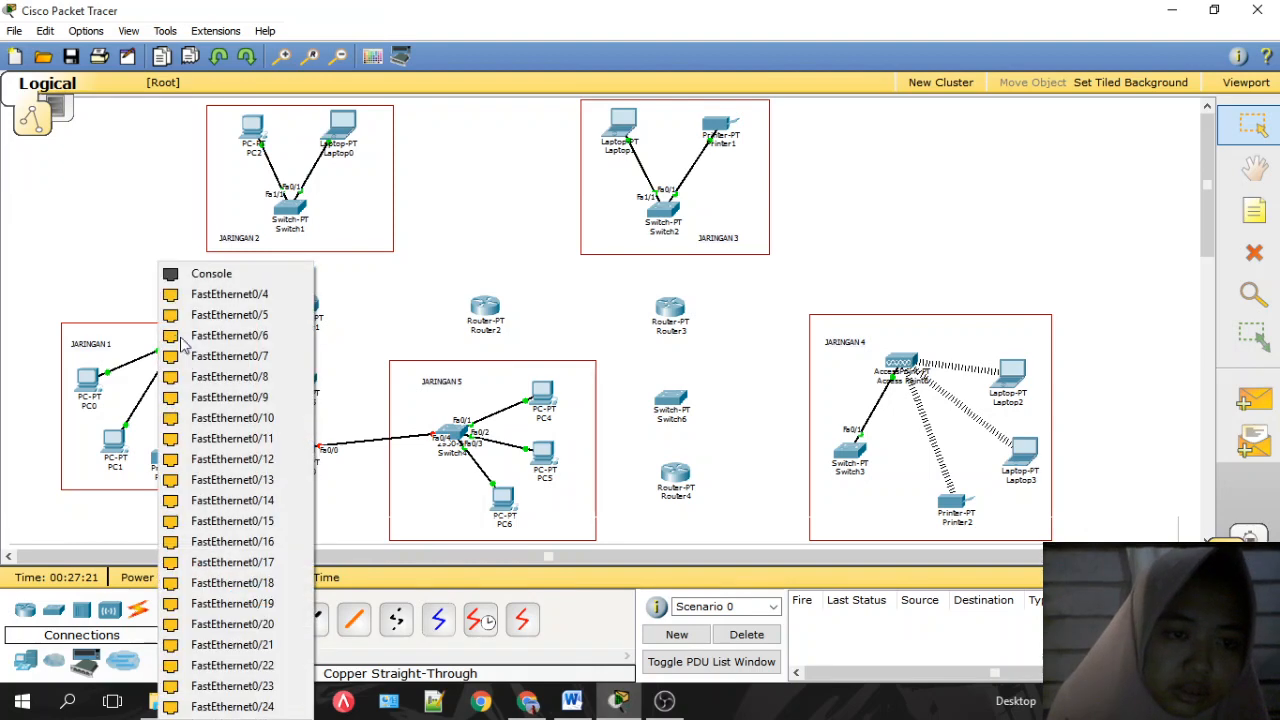
left_click(215, 296)
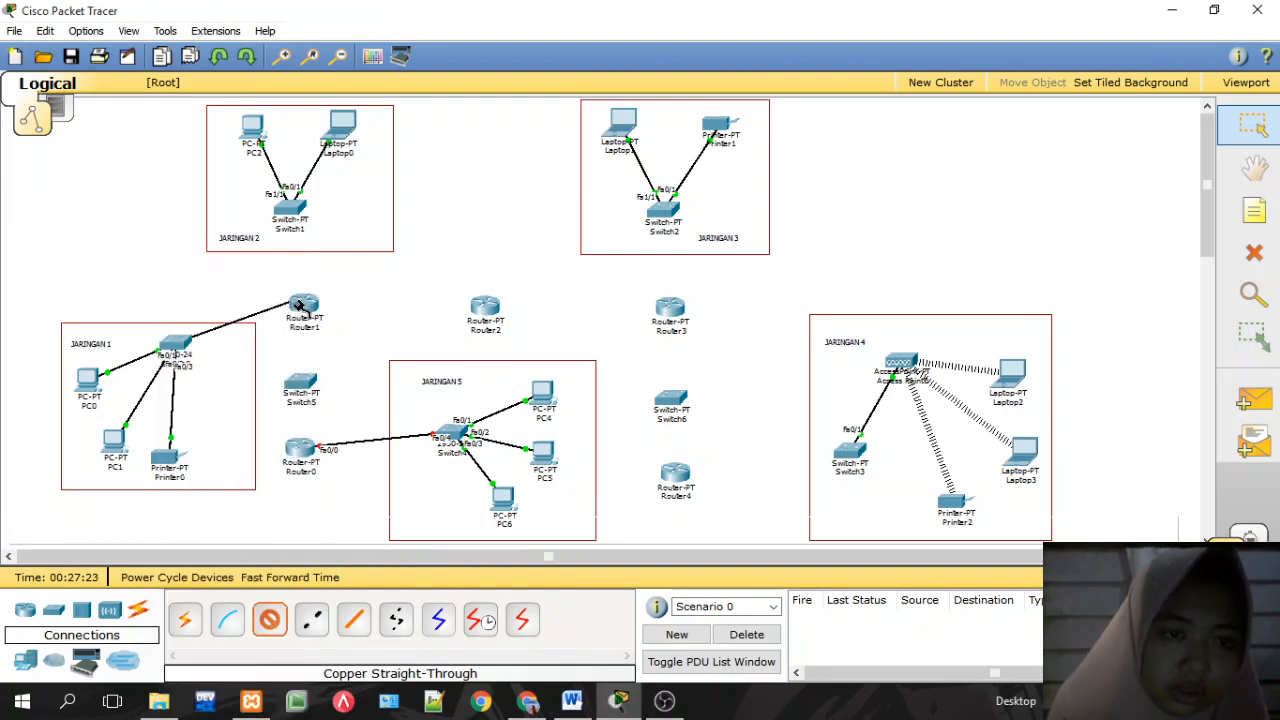
left_click(305, 310)
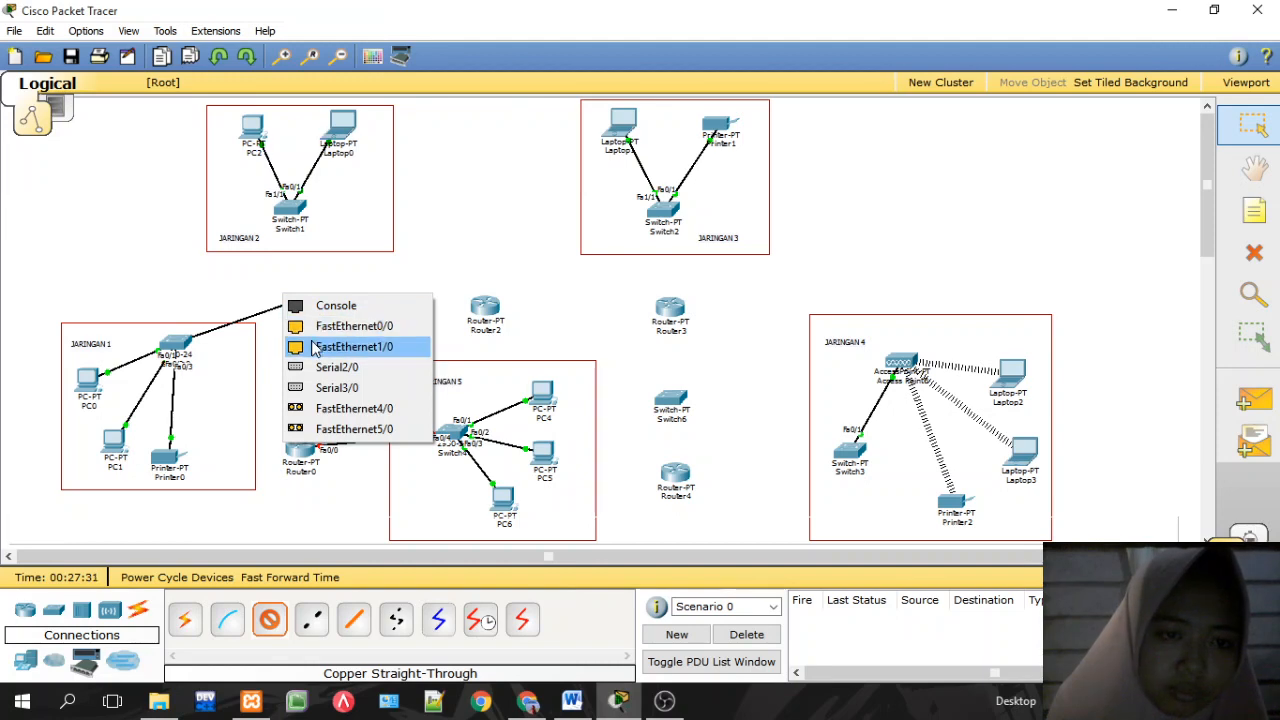
left_click(316, 347)
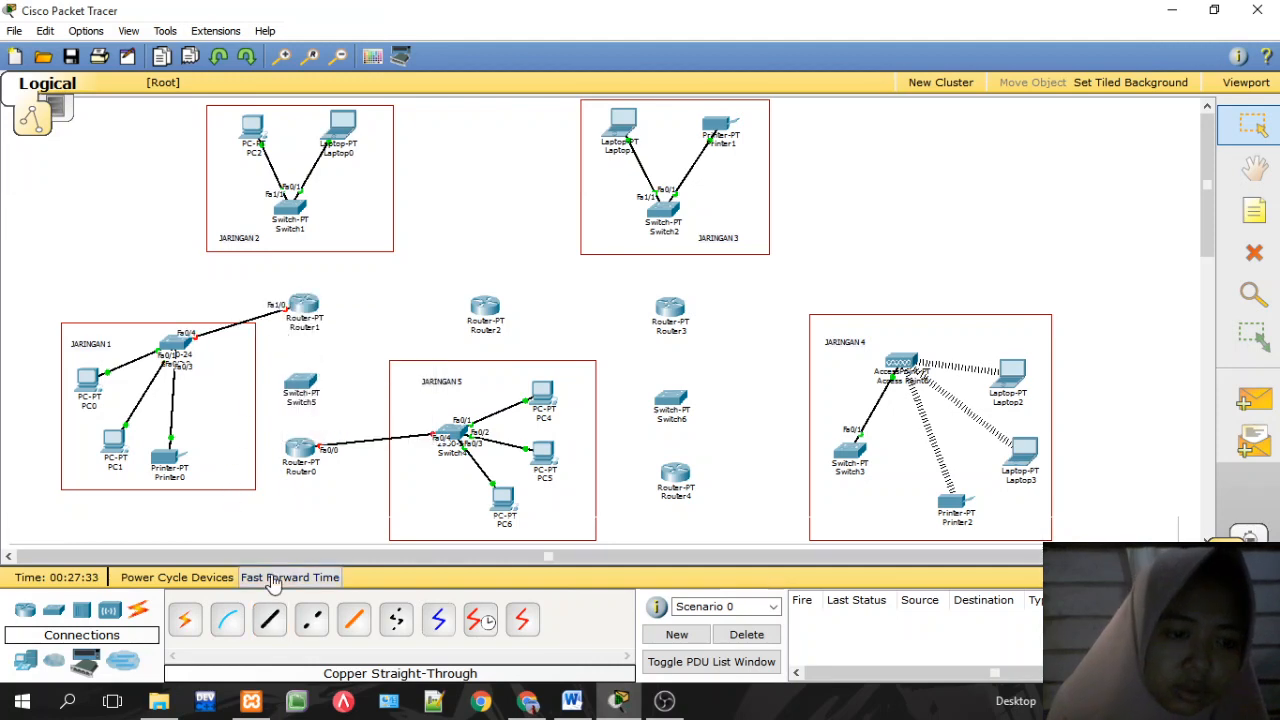
Step: Cable the JARINGAN 2 switch to Router1's FastEthernet0/0, abandoning a further cable
left_click(269, 620)
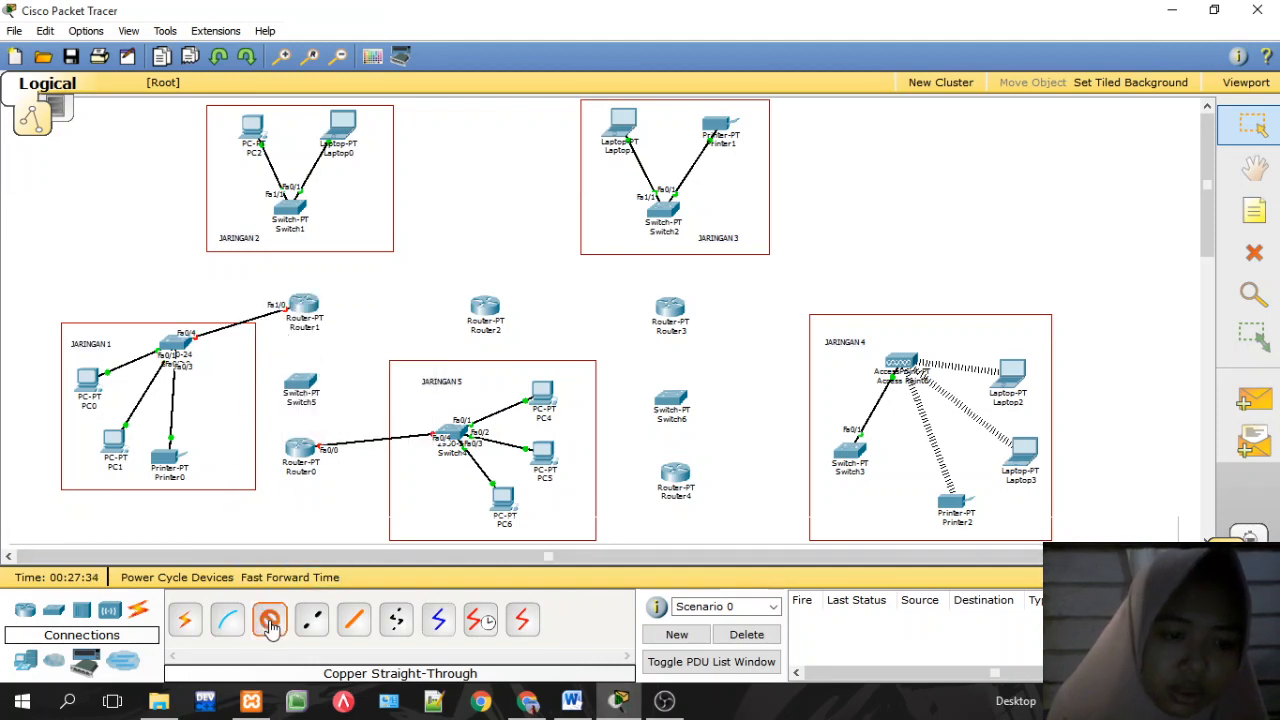
left_click(289, 218)
left_click(315, 288)
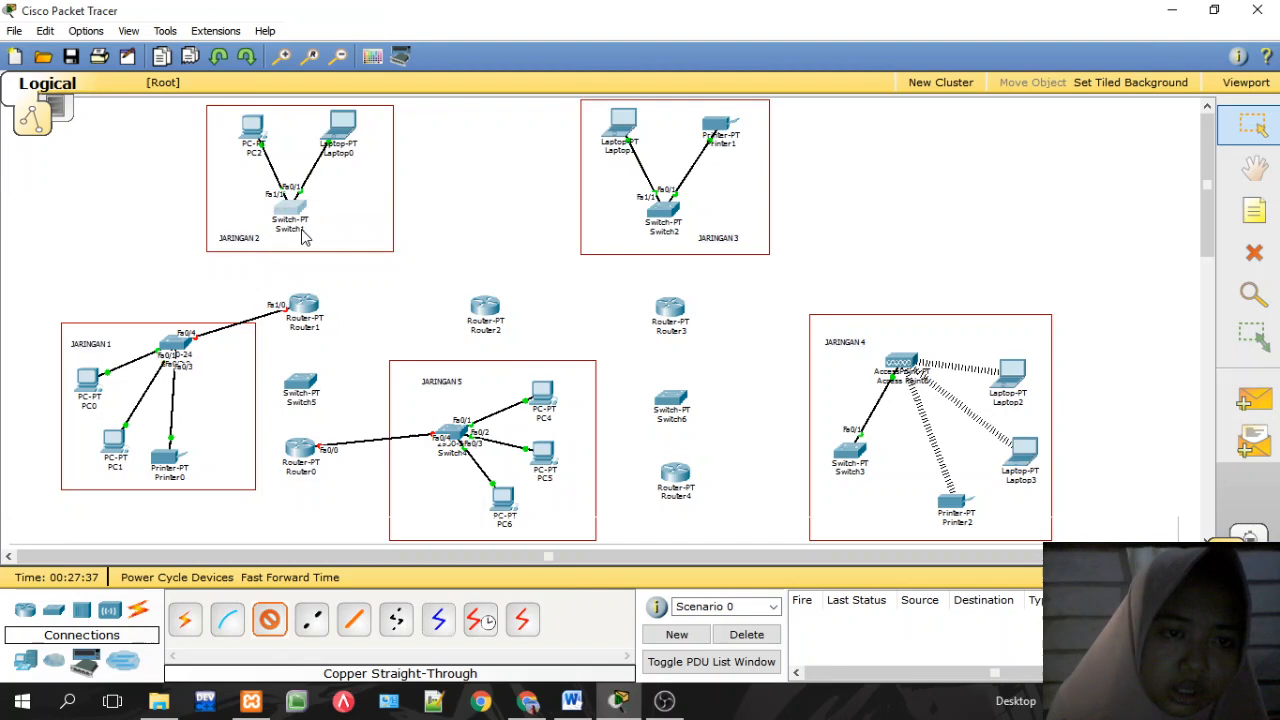
left_click(303, 302)
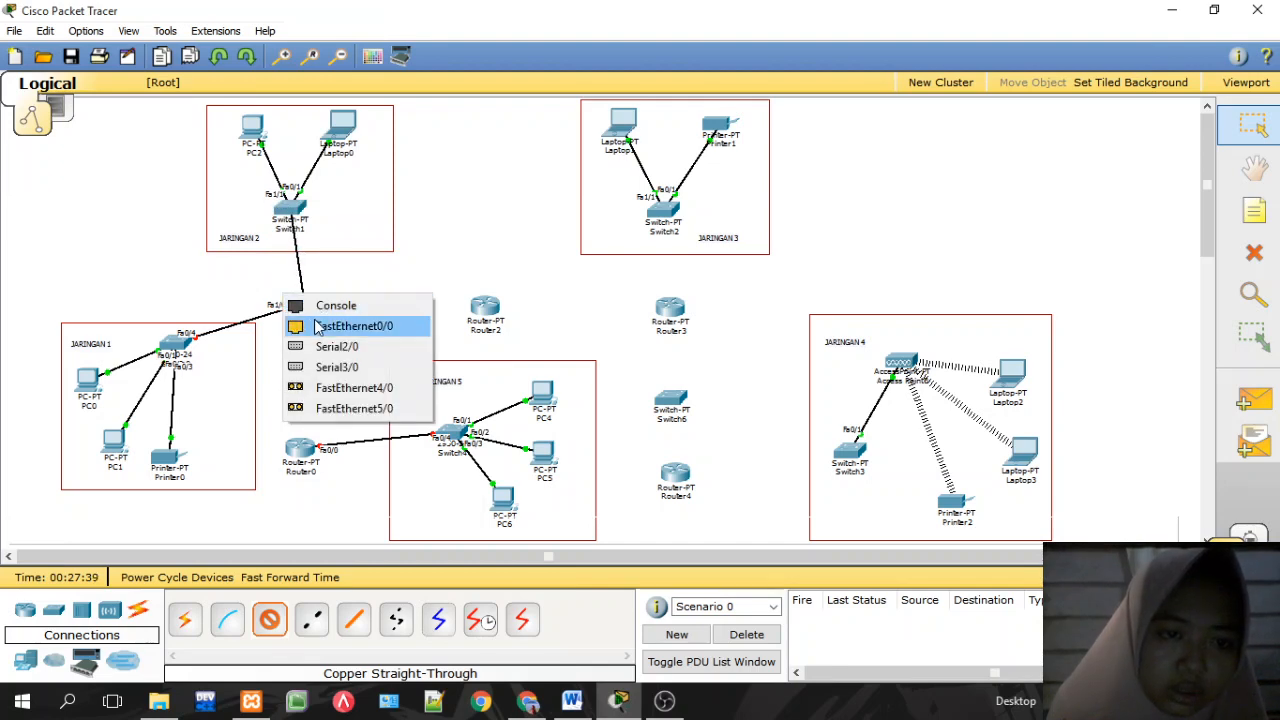
left_click(336, 326)
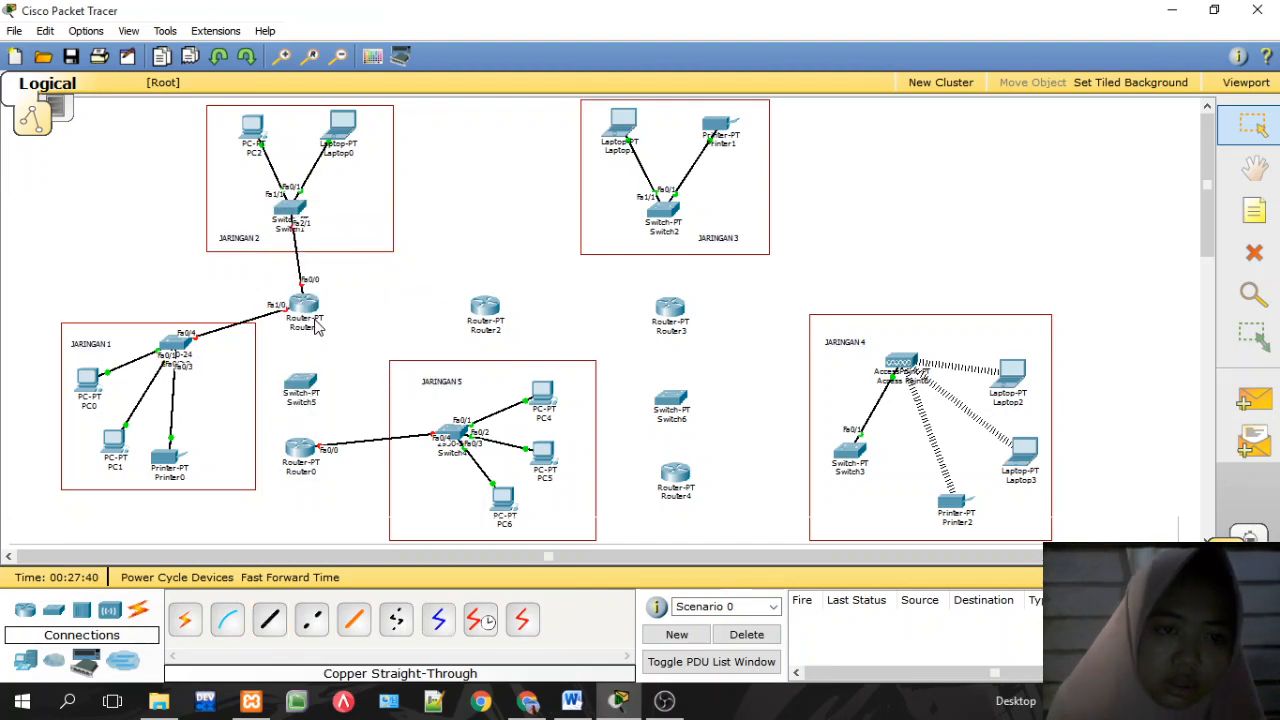
left_click(271, 620)
left_click(305, 304)
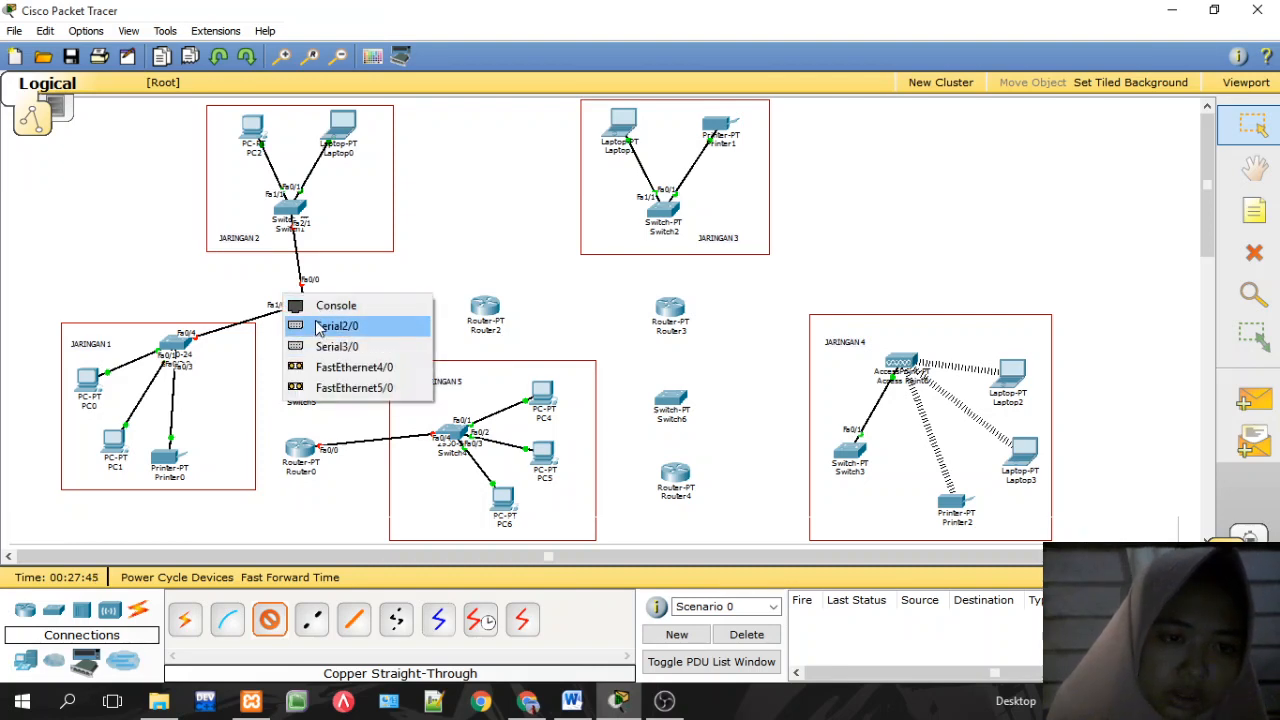
left_click(333, 287)
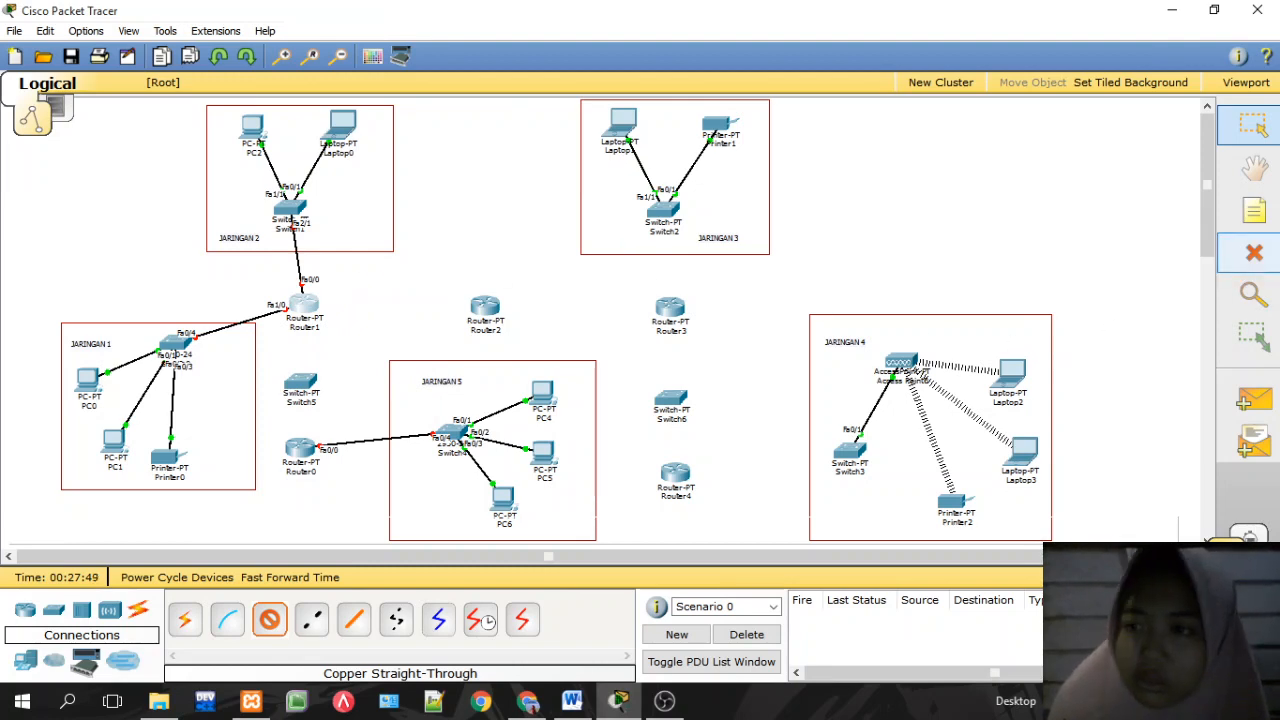
Step: Delete Switch1 from JARINGAN 2 and place a 2950-24 switch there instead
left_click(1254, 253)
left_click(636, 374)
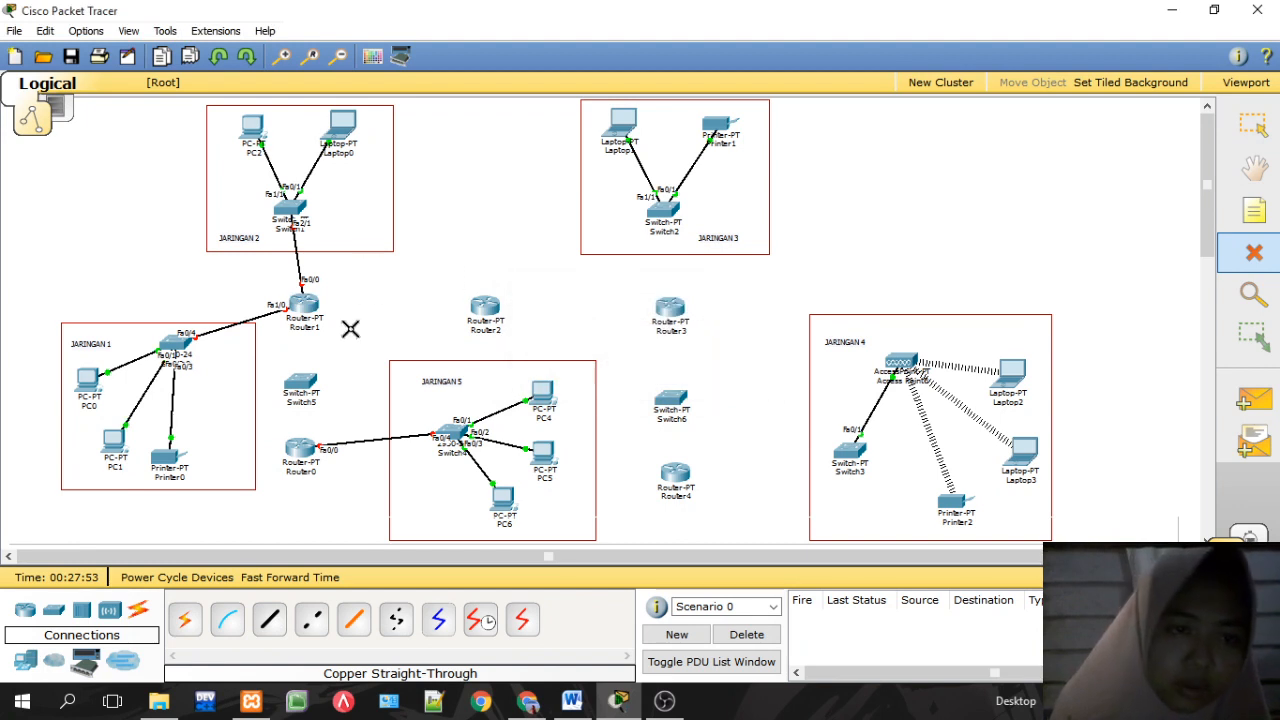
left_click(291, 211)
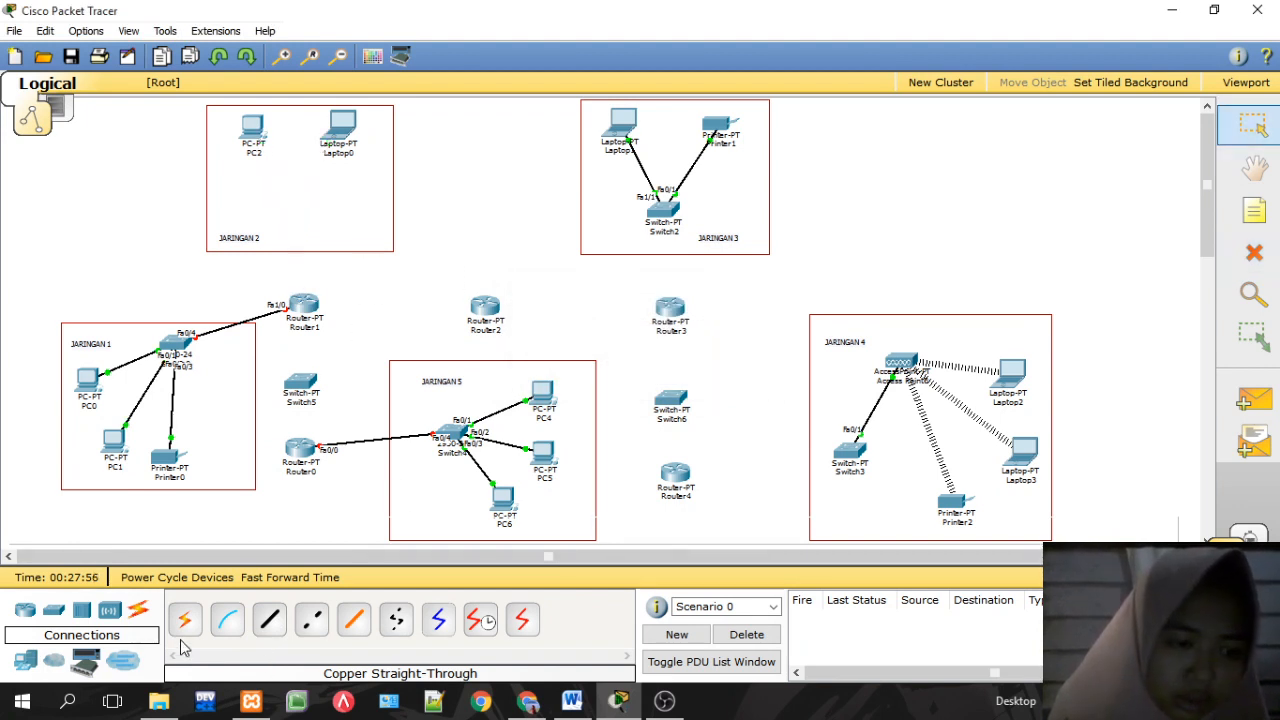
left_click(54, 613)
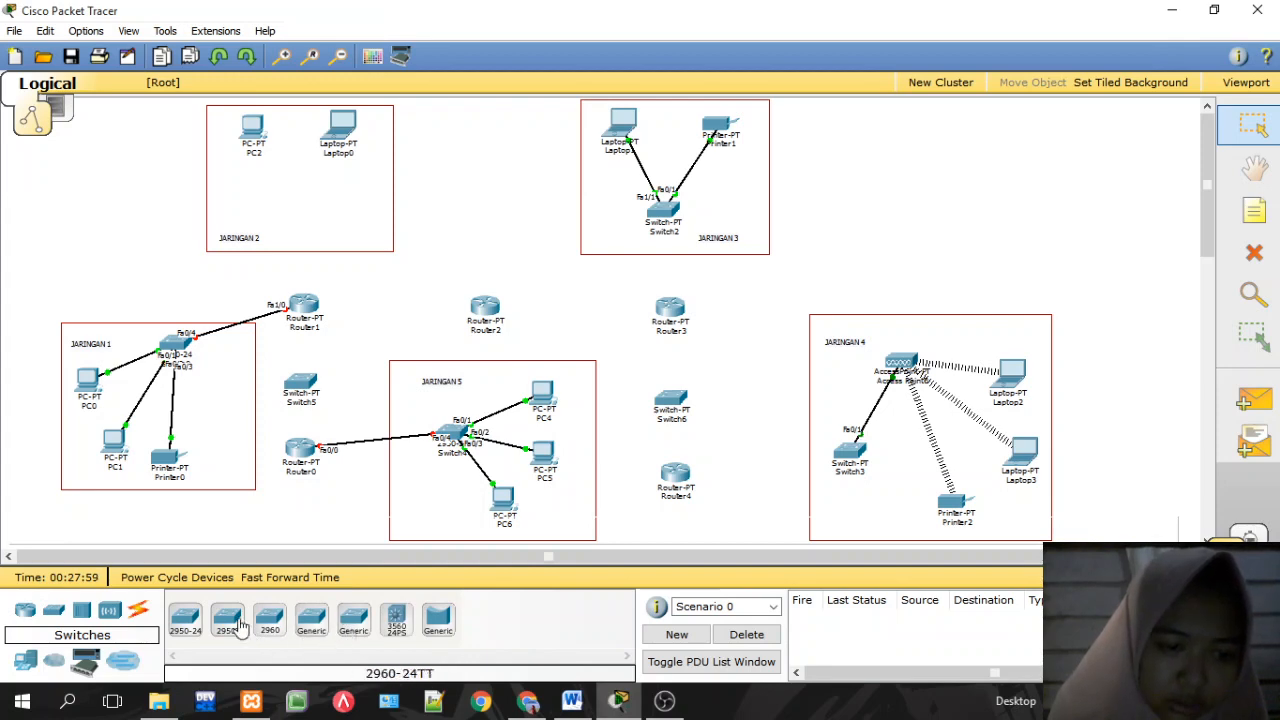
left_click(198, 628)
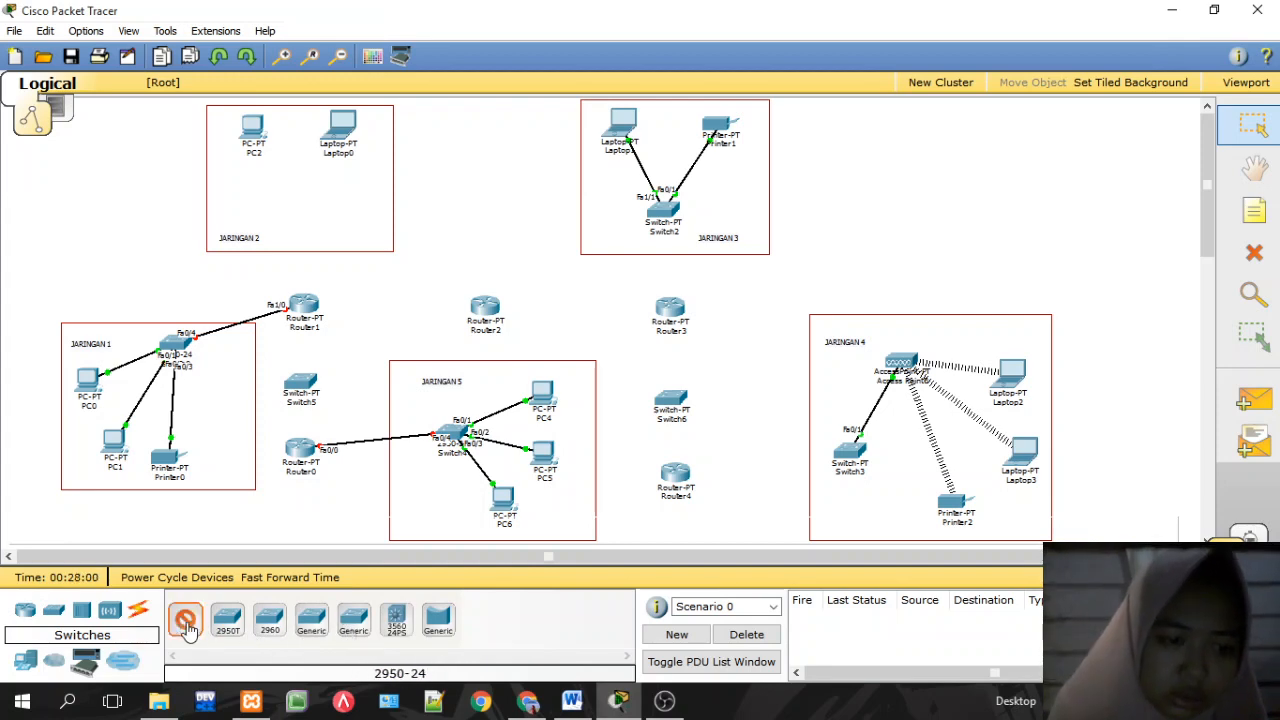
left_click(296, 183)
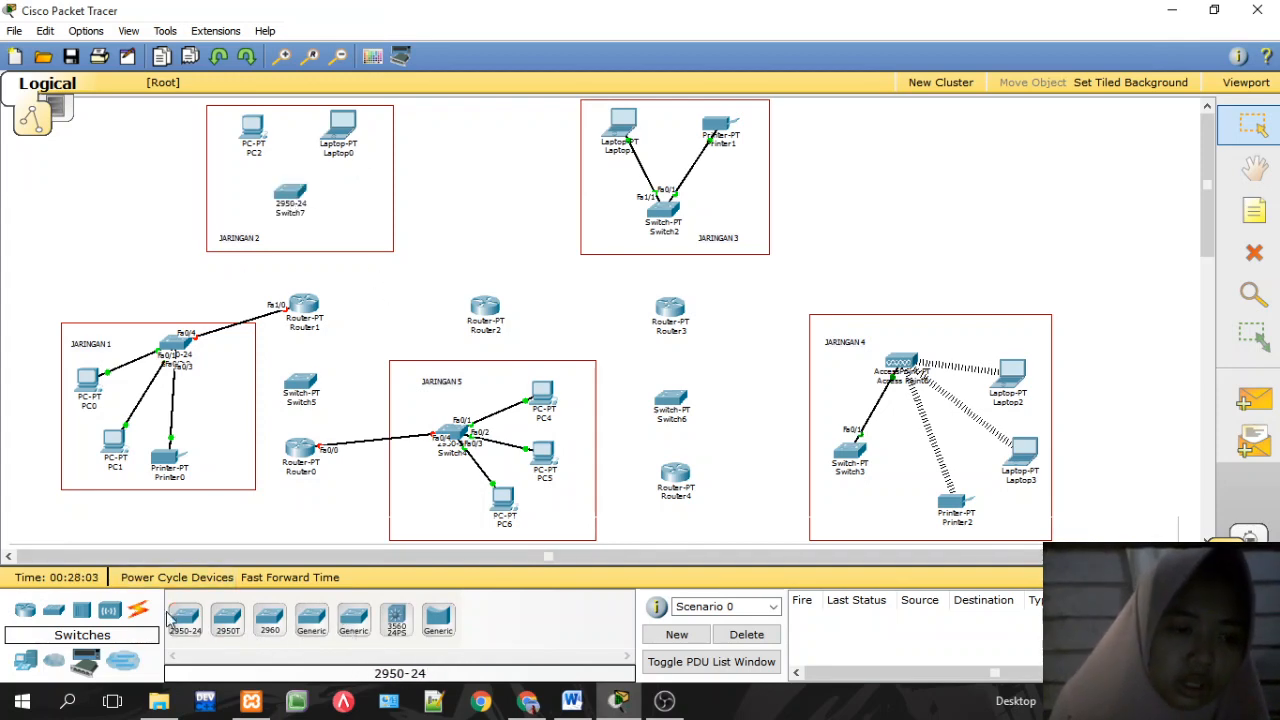
Step: Cable Switch7's Fa0/1 to Laptop0 and Fa0/2 to PC2 with copper straight-through
left_click(140, 610)
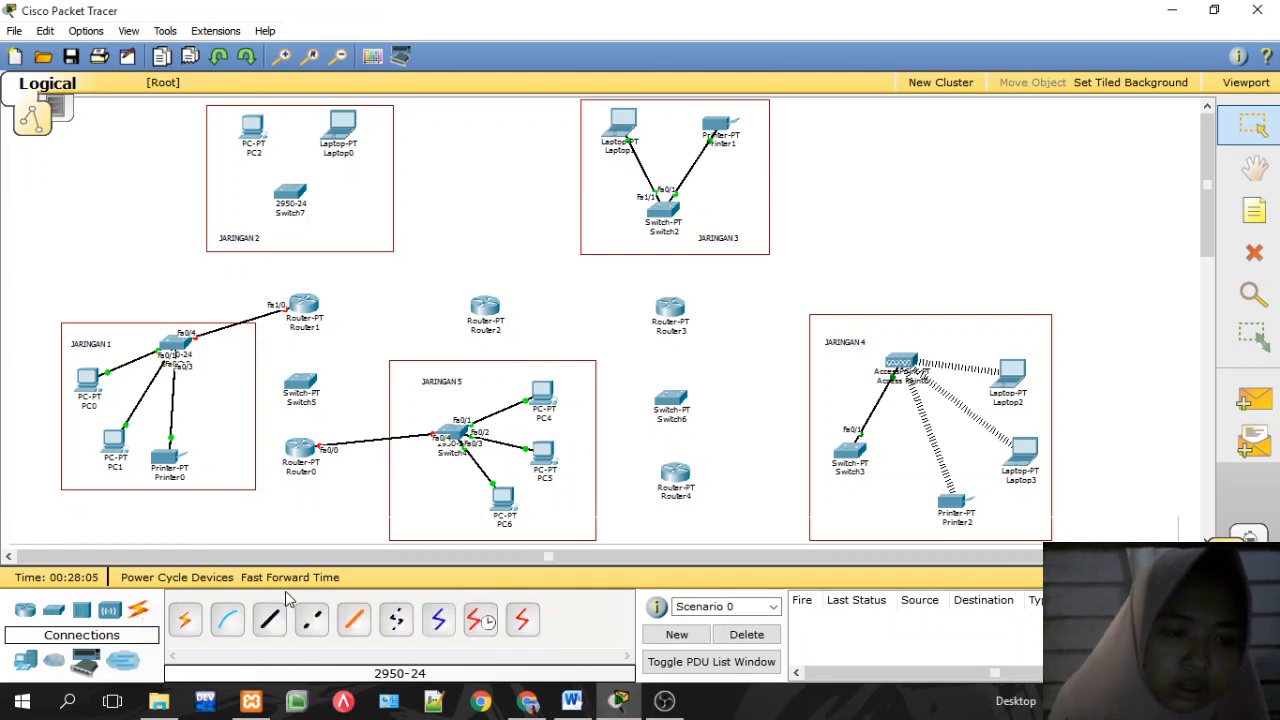
left_click(269, 620)
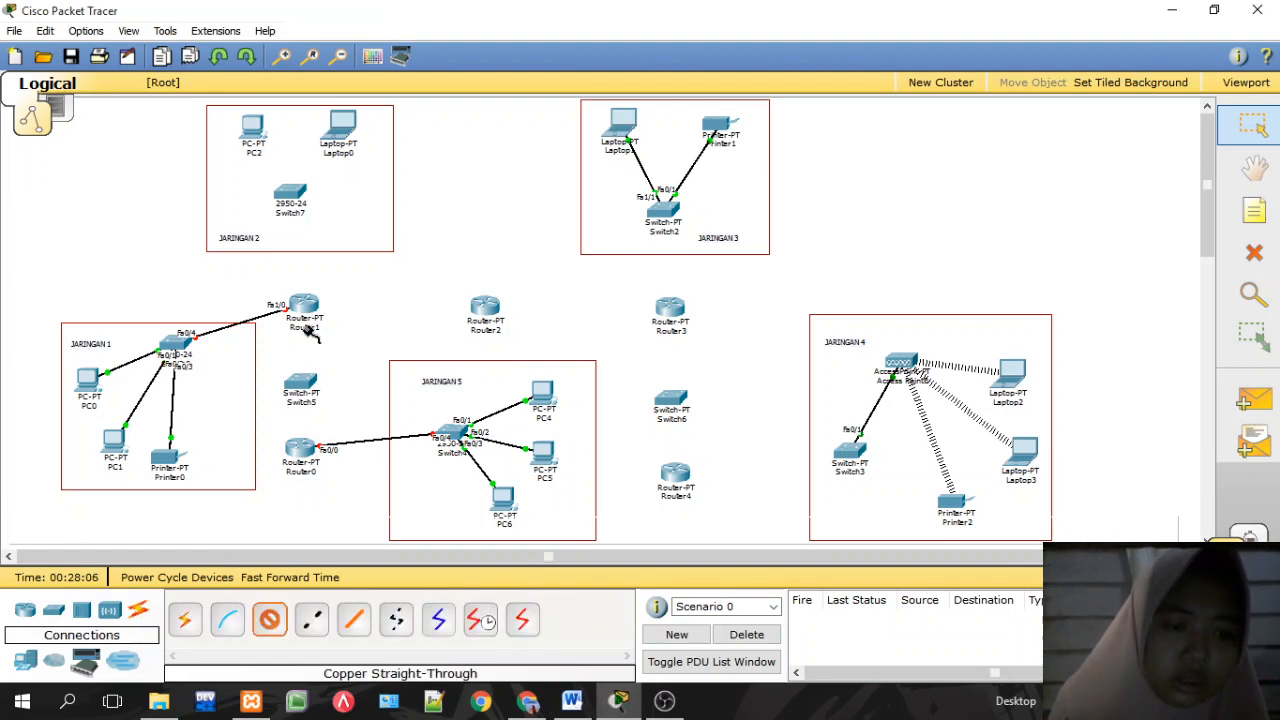
left_click(282, 192)
left_click(343, 216)
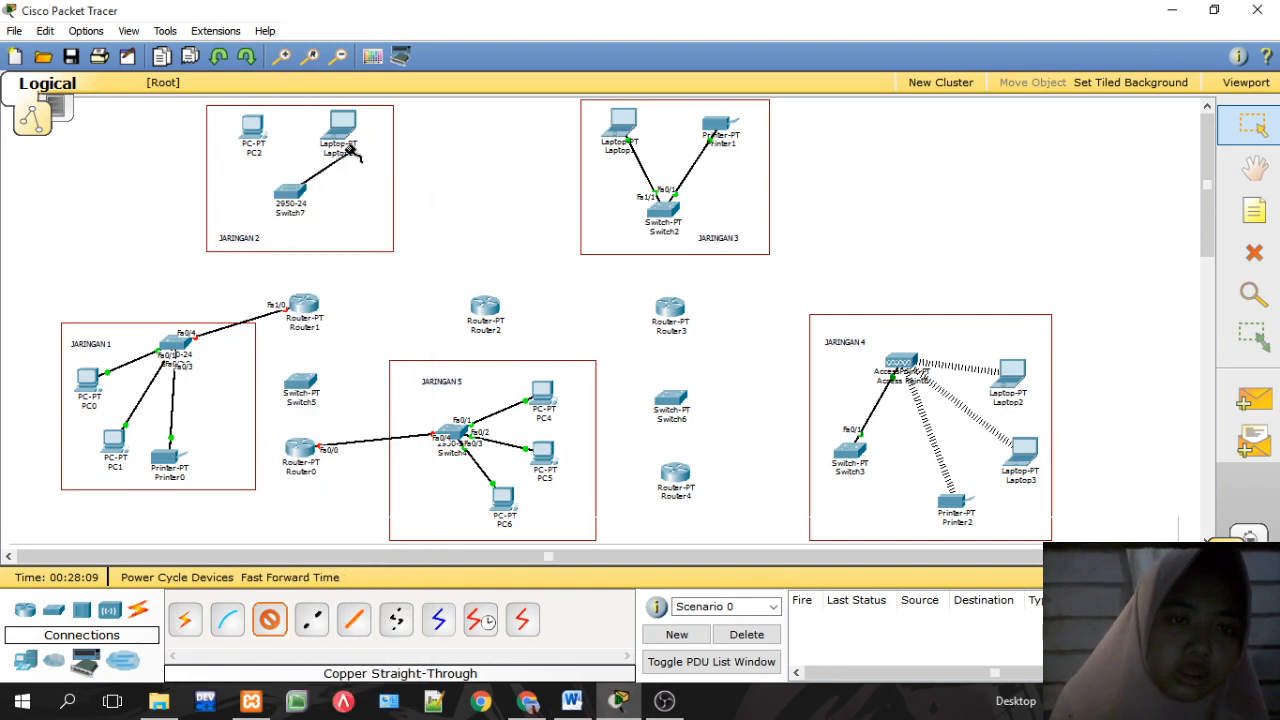
left_click(326, 120)
left_click(343, 140)
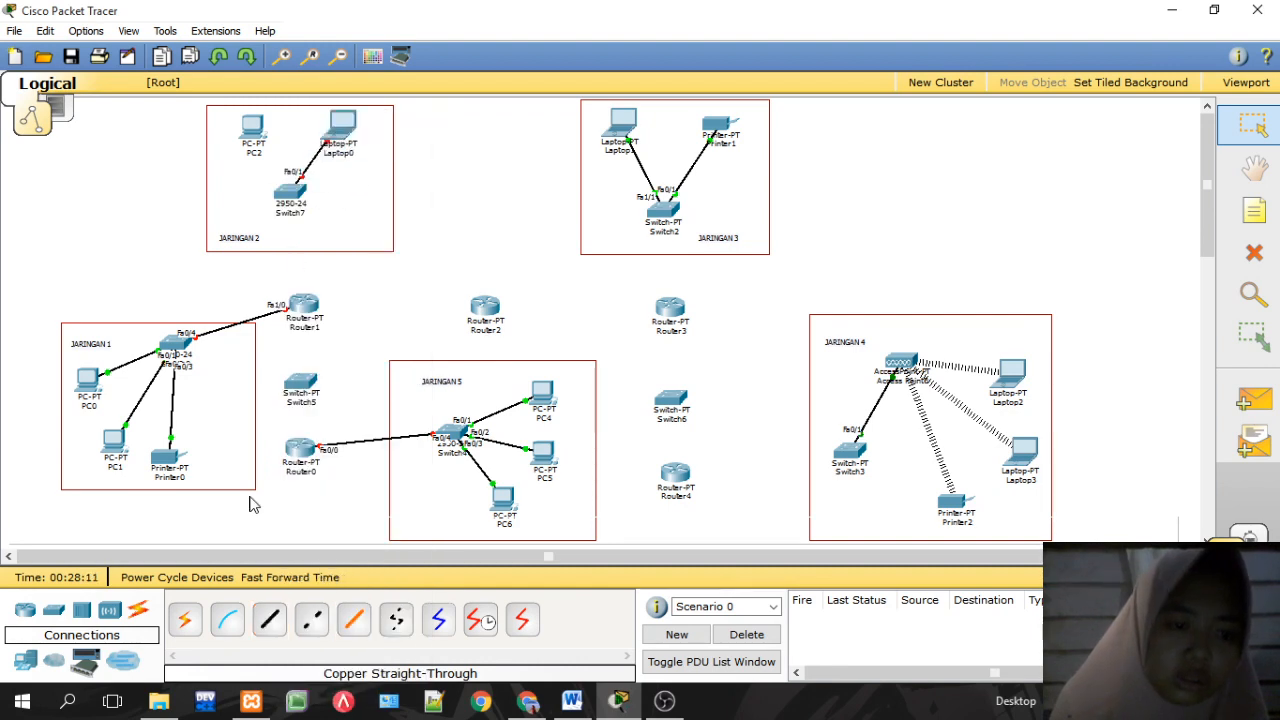
left_click(269, 620)
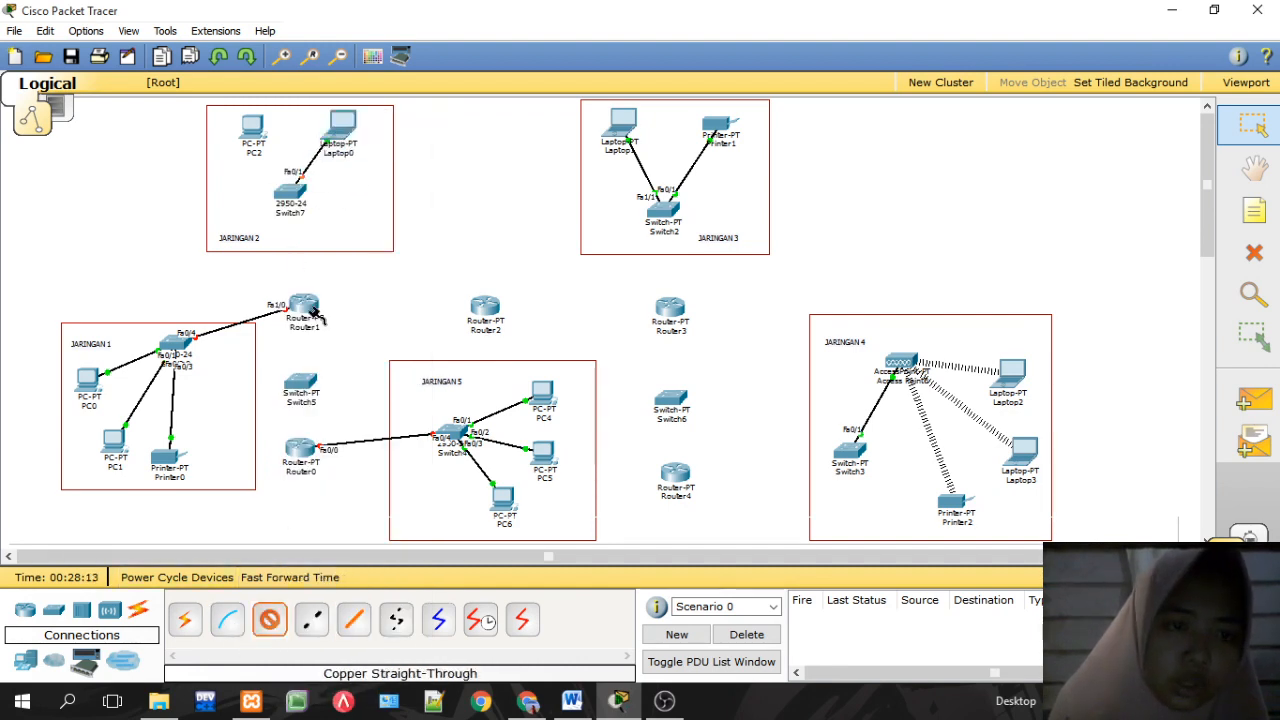
left_click(282, 200)
left_click(300, 214)
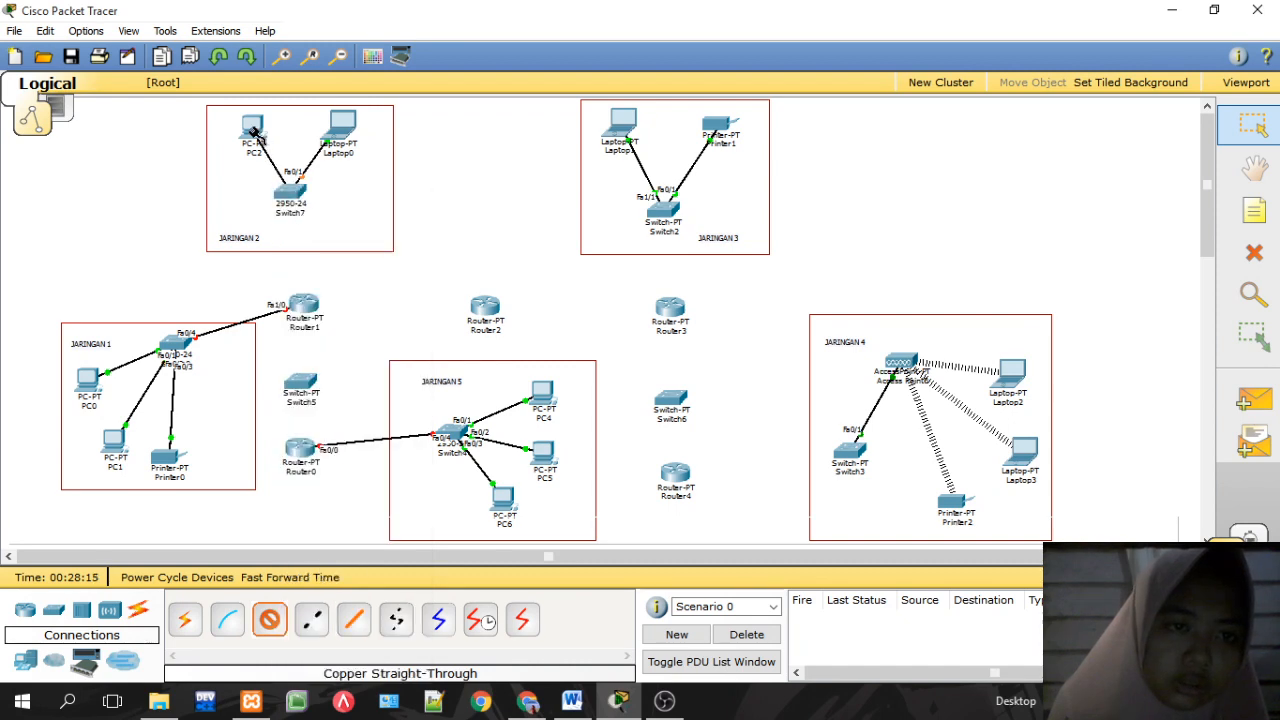
left_click(254, 130)
left_click(288, 150)
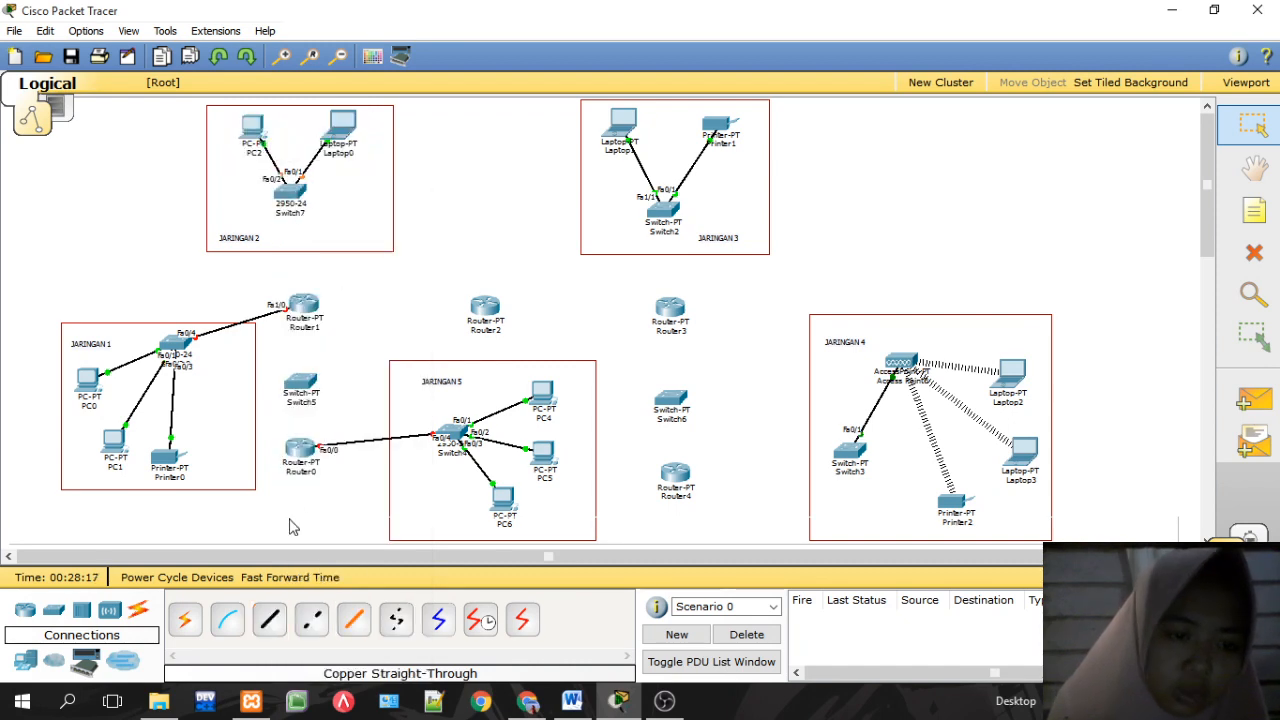
Step: Cable Switch7's Fa0/3 to Router1's FastEthernet0/0
left_click(269, 620)
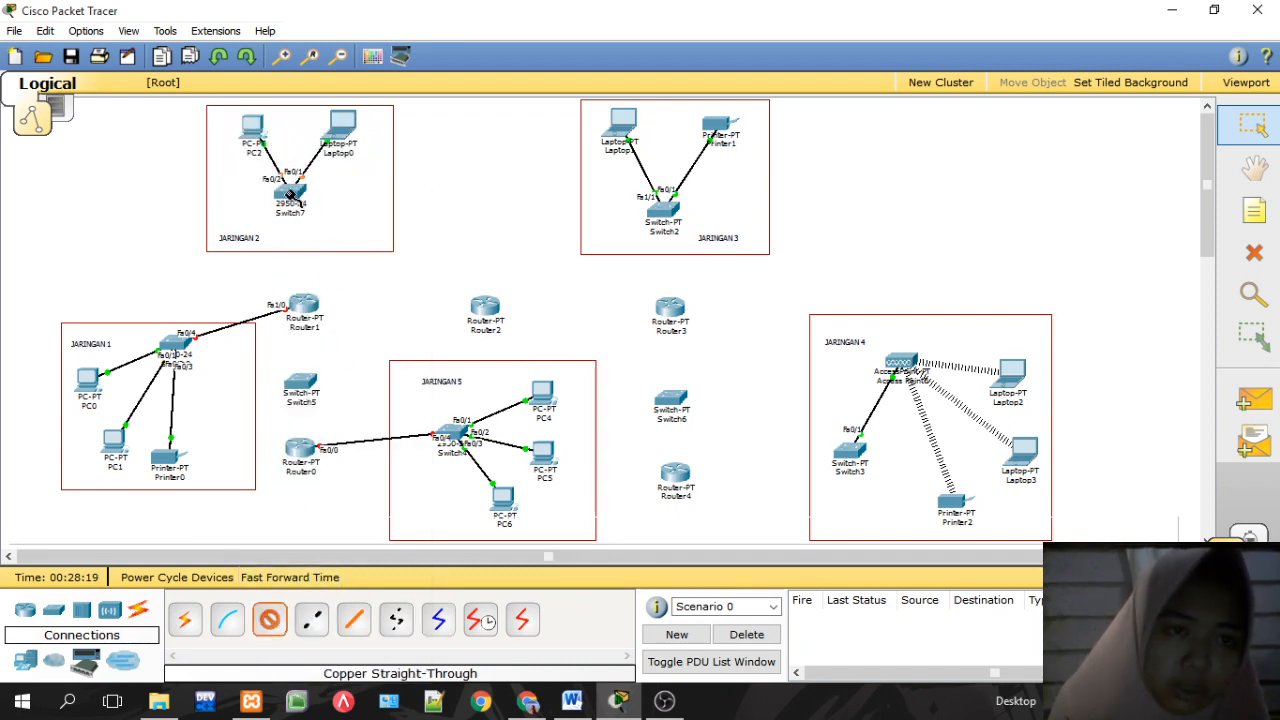
left_click(290, 195)
left_click(308, 214)
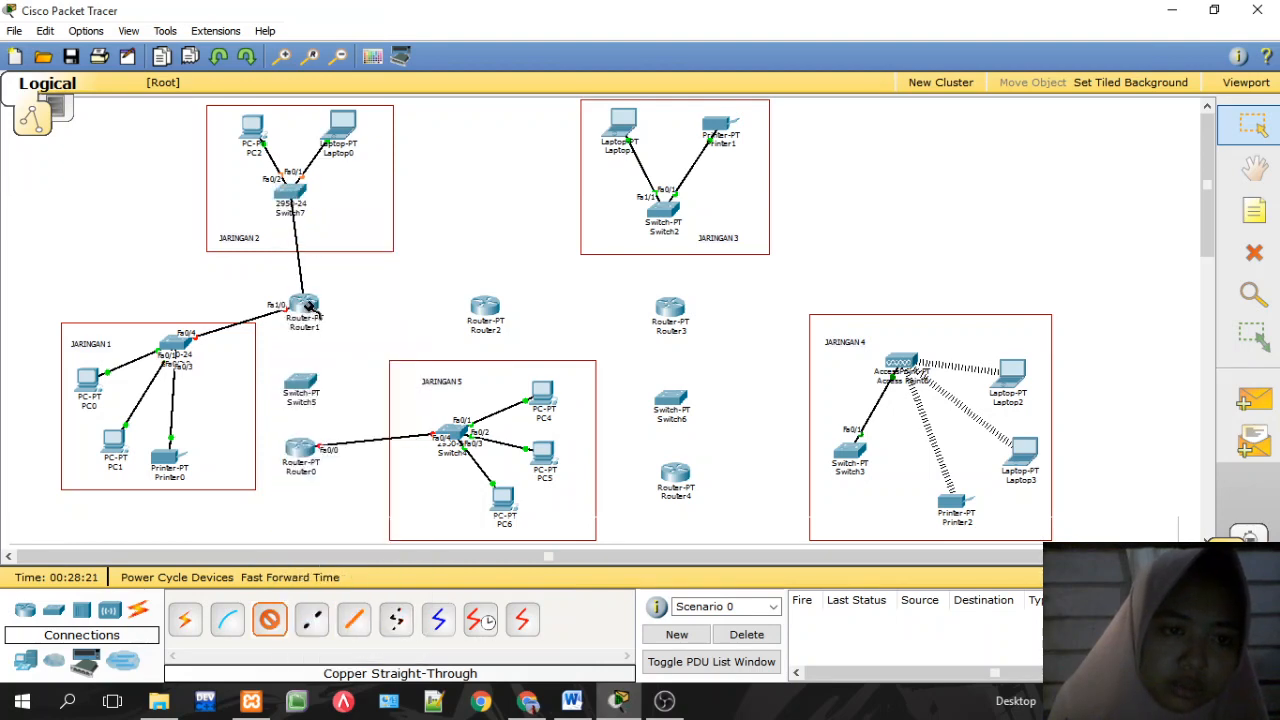
left_click(308, 305)
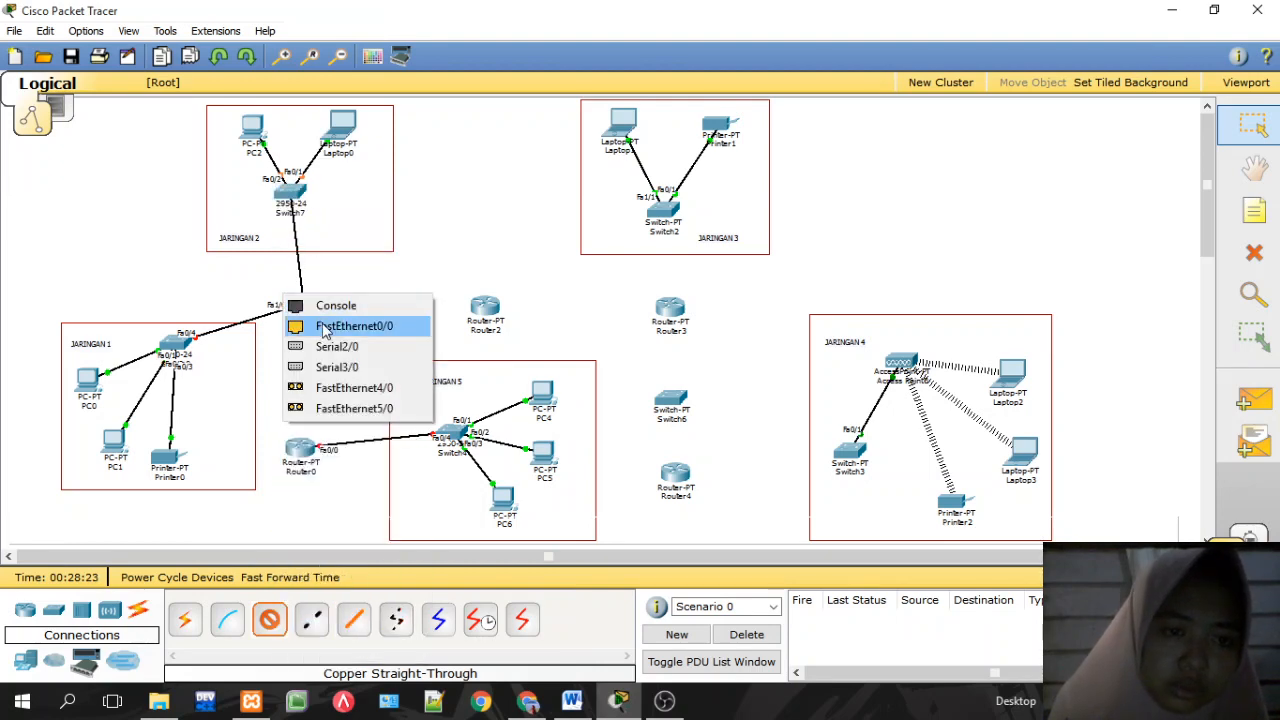
left_click(354, 326)
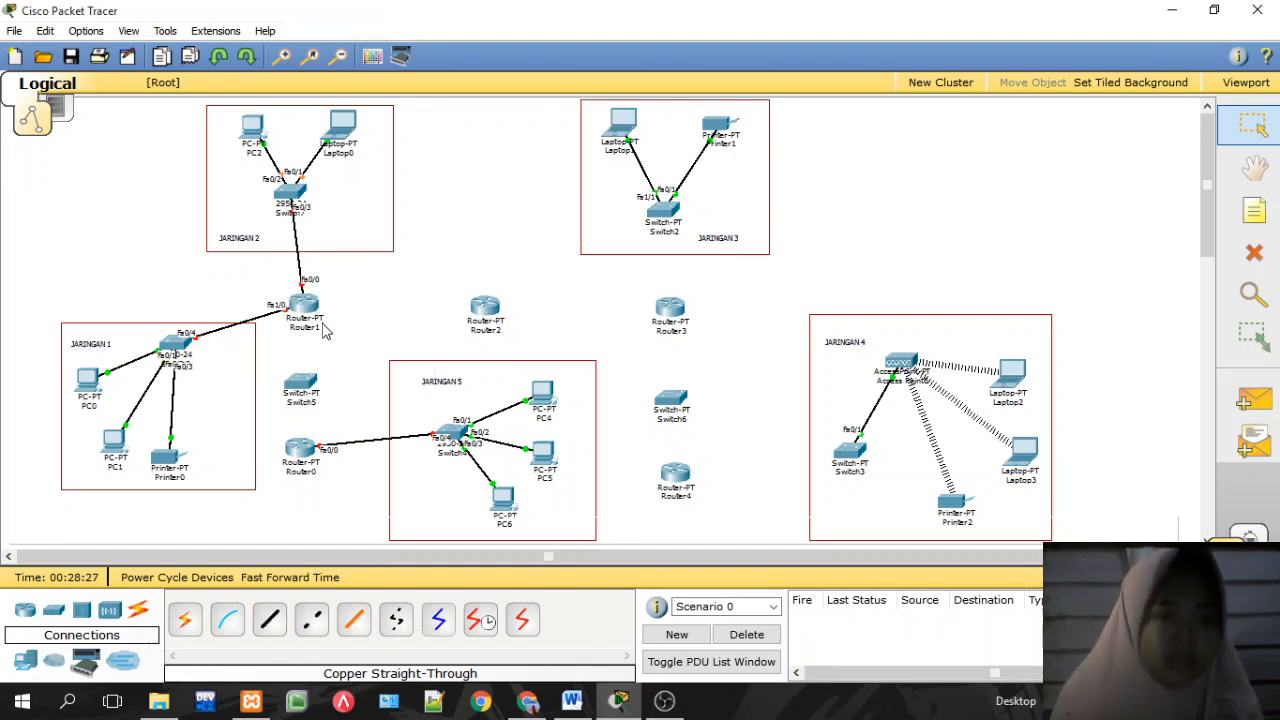
mouse_move(310, 317)
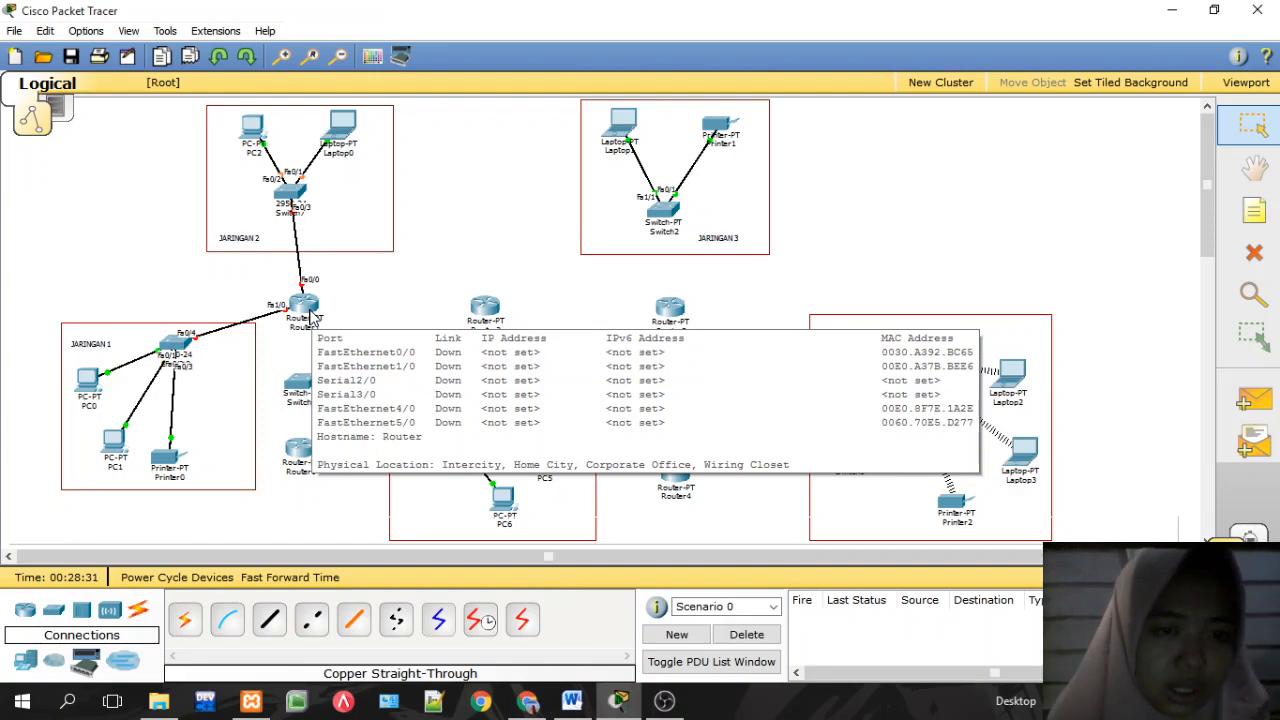
Step: Try a copper straight-through cable from Router1, then cancel it without linking
left_click(310, 317)
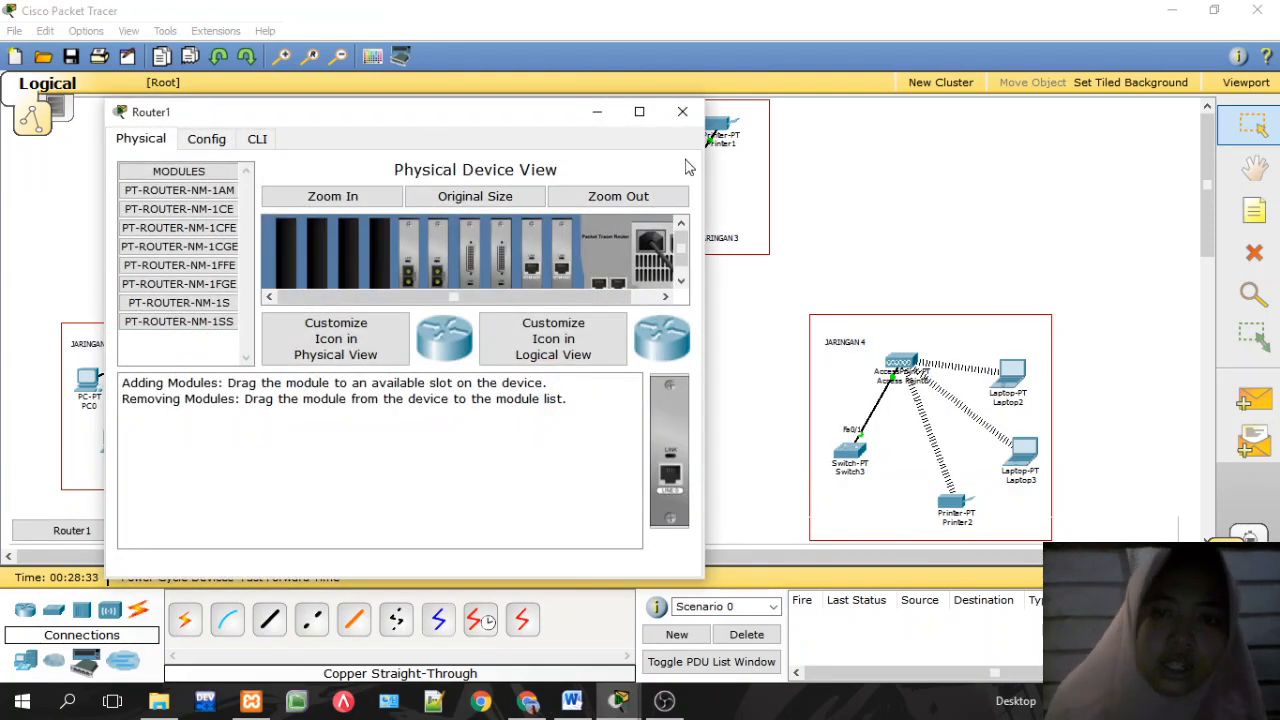
left_click(683, 113)
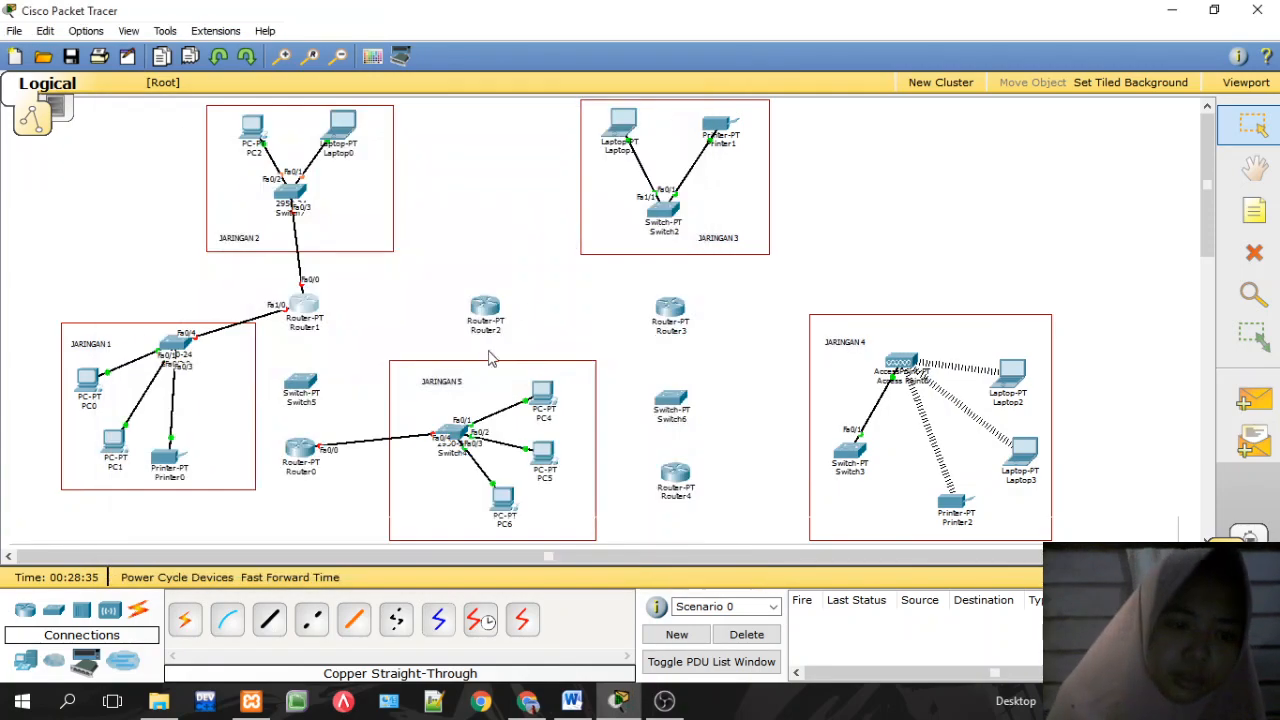
left_click(277, 628)
left_click(292, 300)
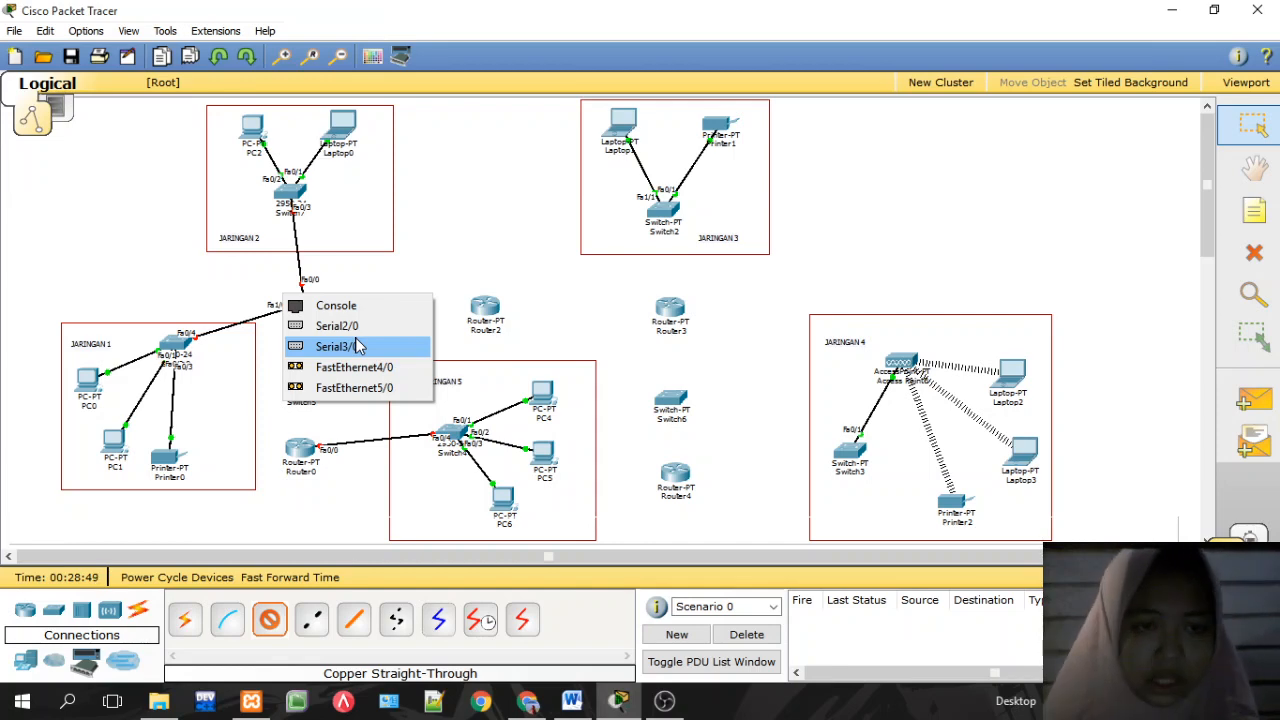
left_click(410, 297)
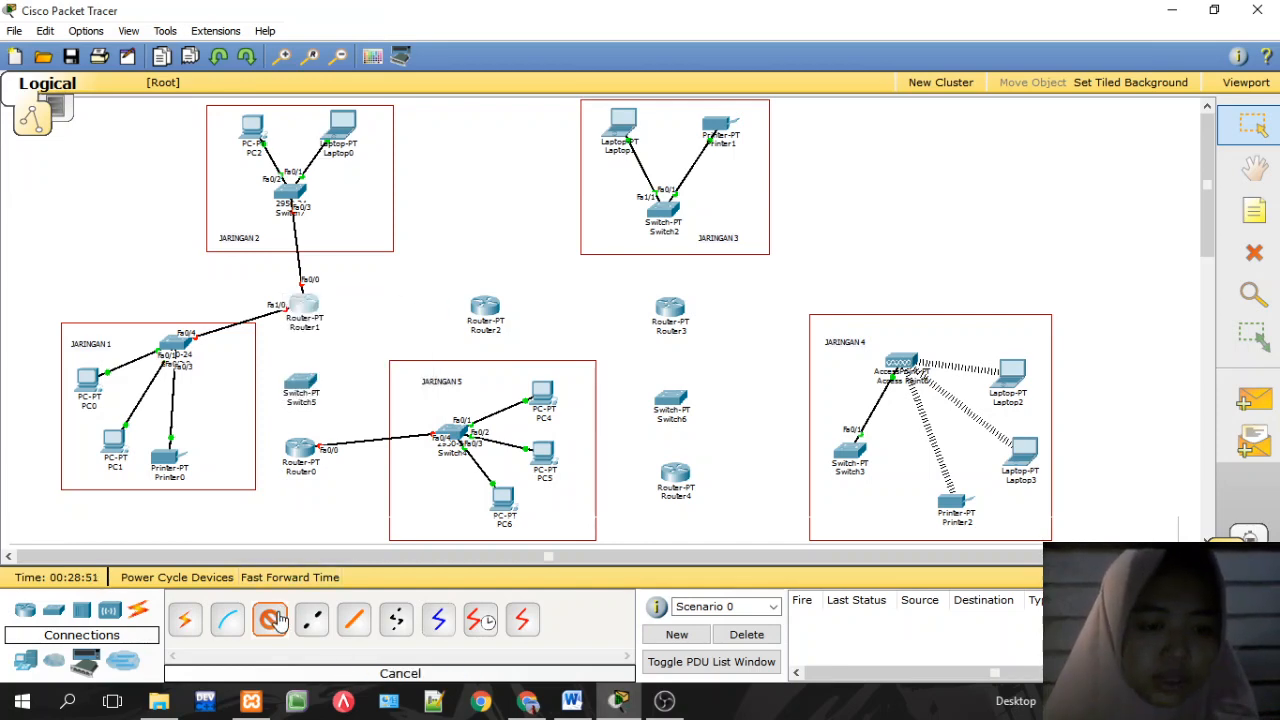
left_click(270, 619)
Step: Power Router1 off and install a PT-ROUTER-NM-1CFE module in an empty slot
left_click(305, 310)
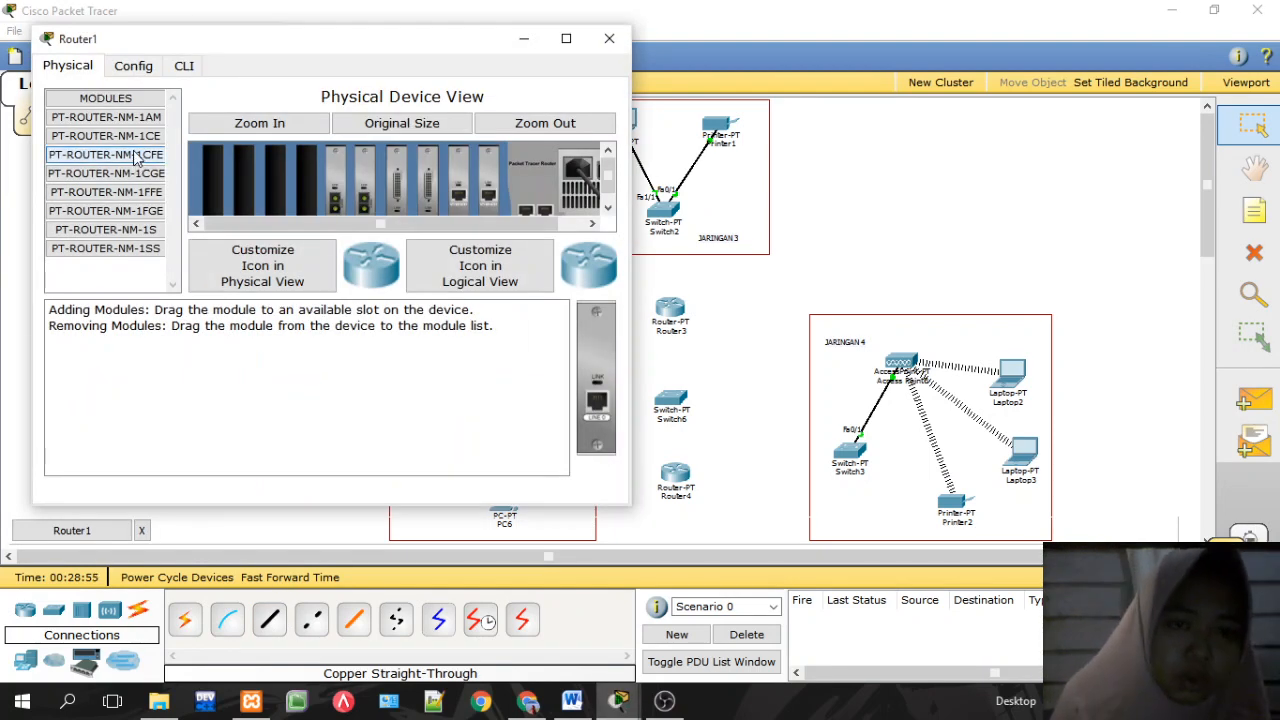
left_click_drag(137, 163, 207, 172)
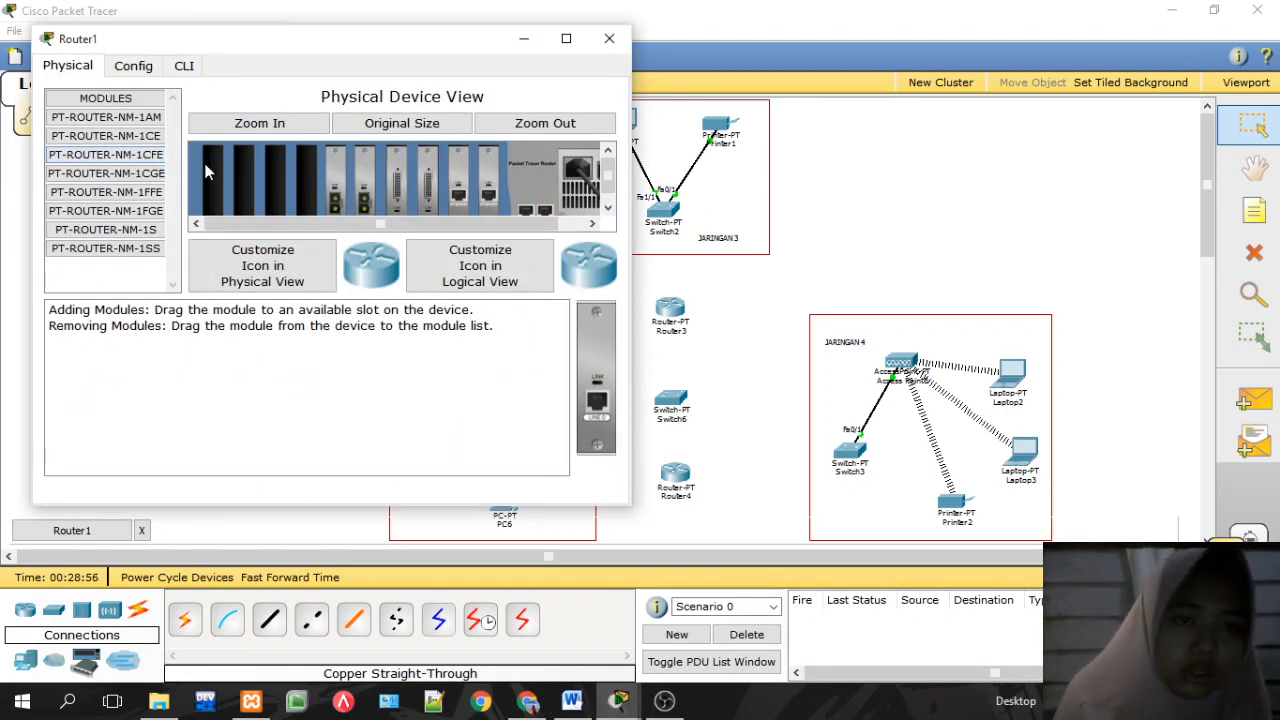
left_click(143, 158)
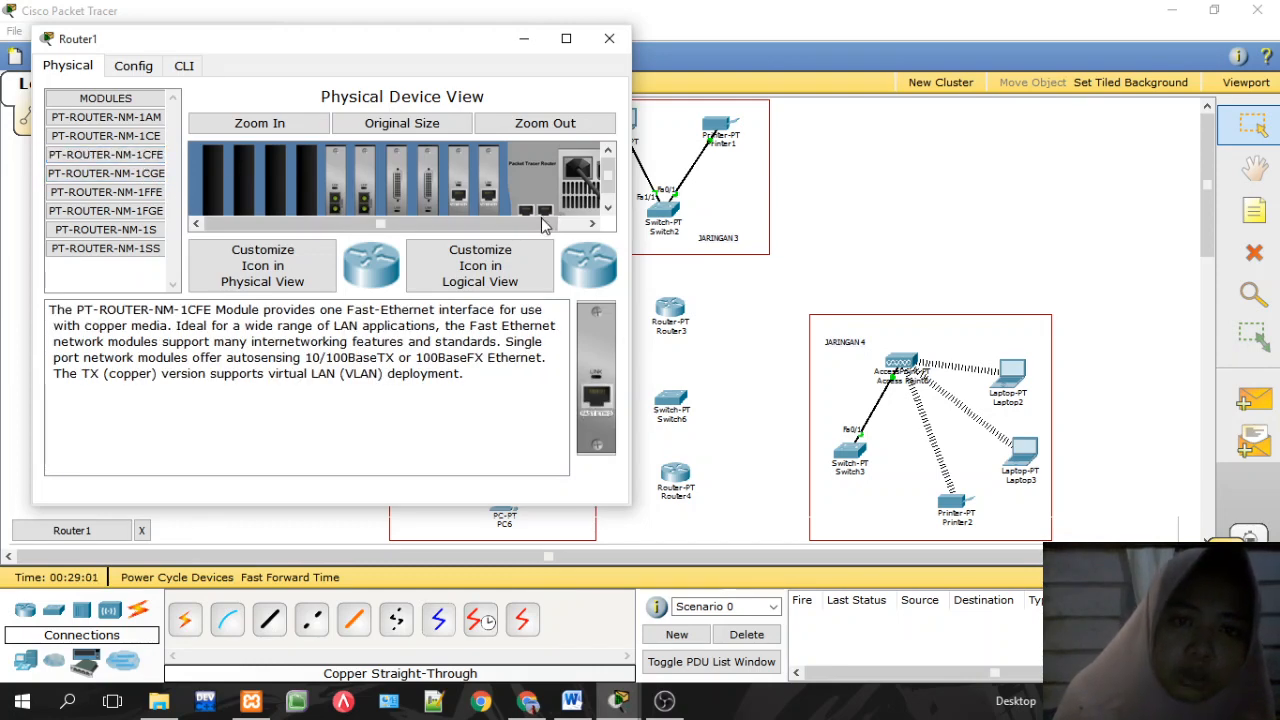
left_click_drag(546, 222, 610, 223)
left_click(582, 175)
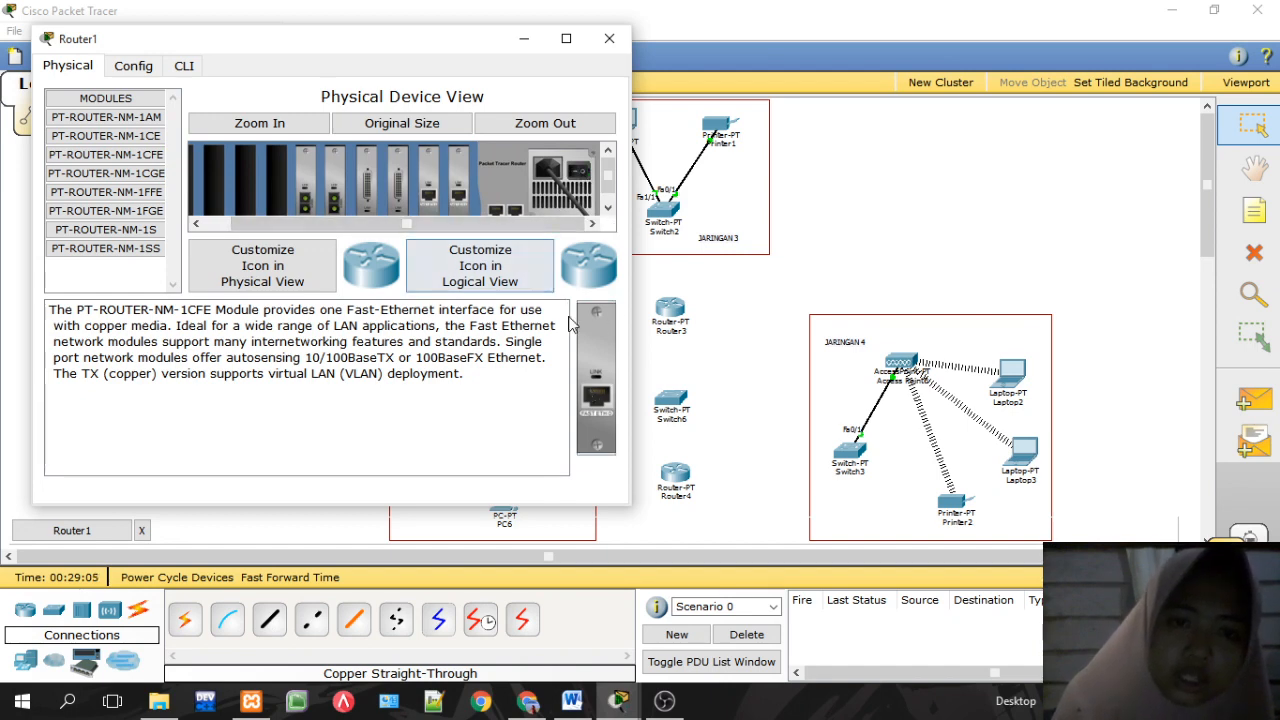
left_click_drag(596, 345, 280, 190)
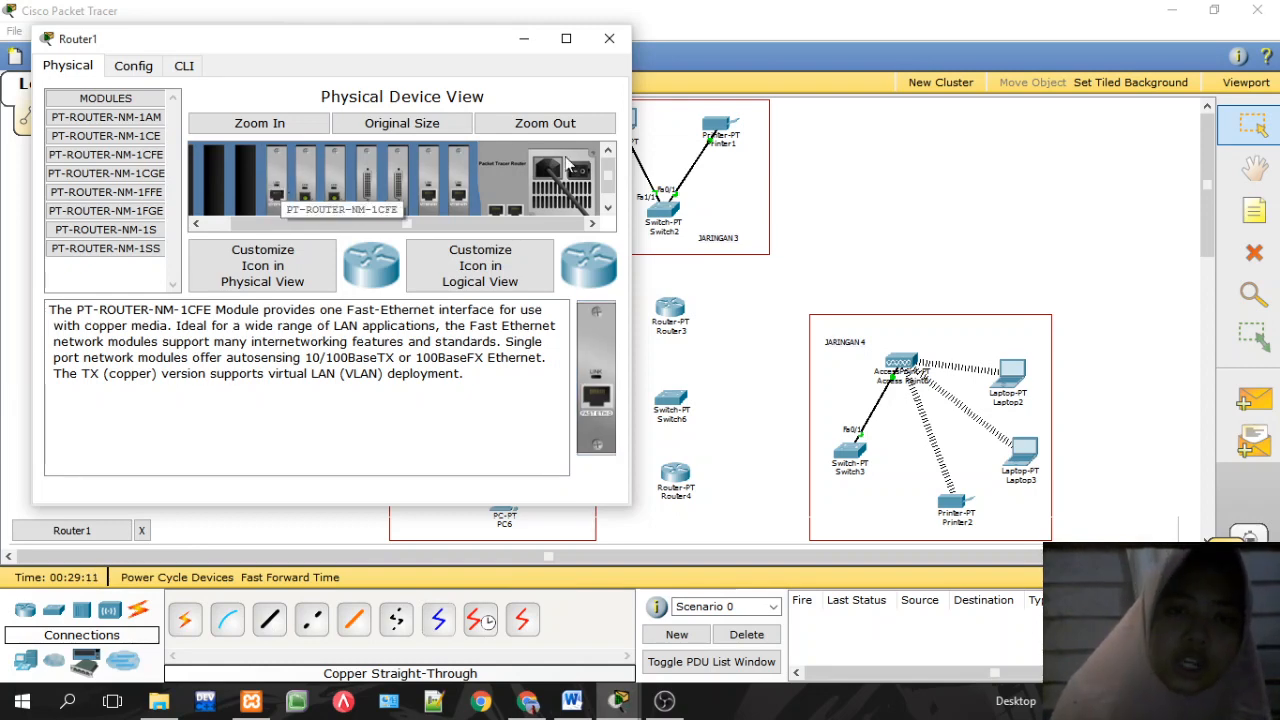
Step: Run a copper straight-through cable from Router1 FastEthernet6/0 to Switch5 FastEthernet0/1
left_click(609, 38)
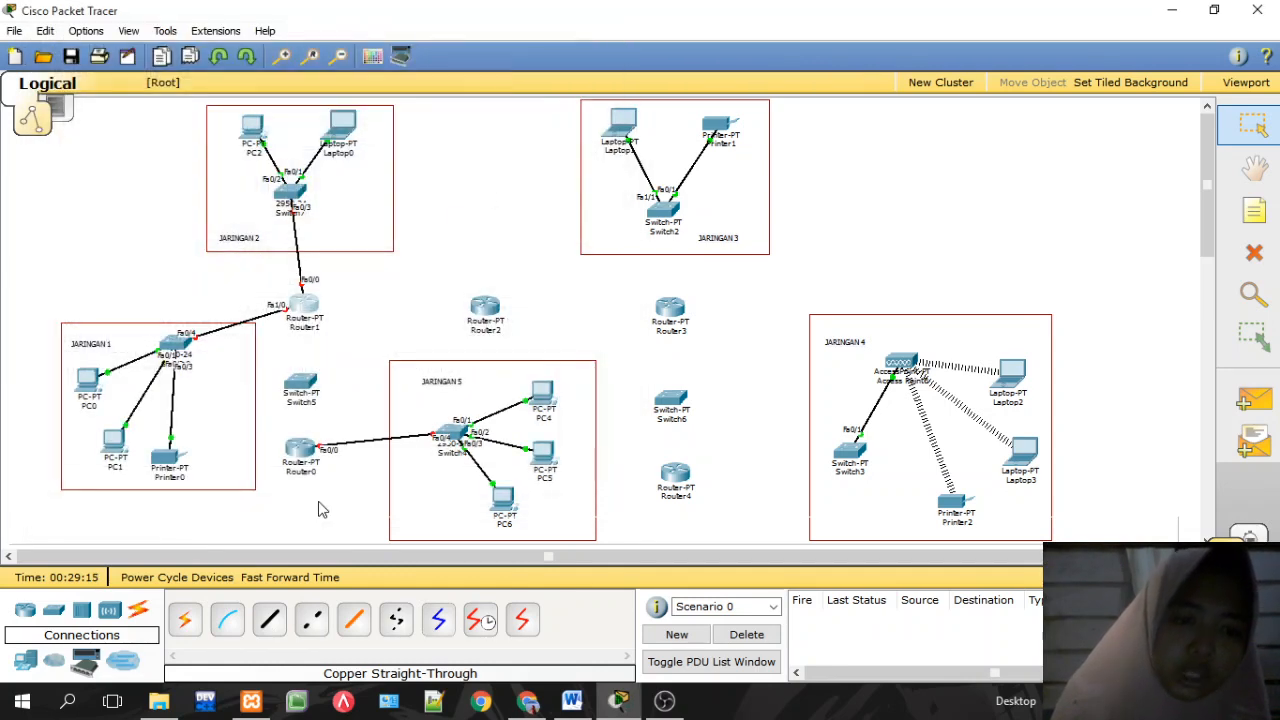
left_click(269, 620)
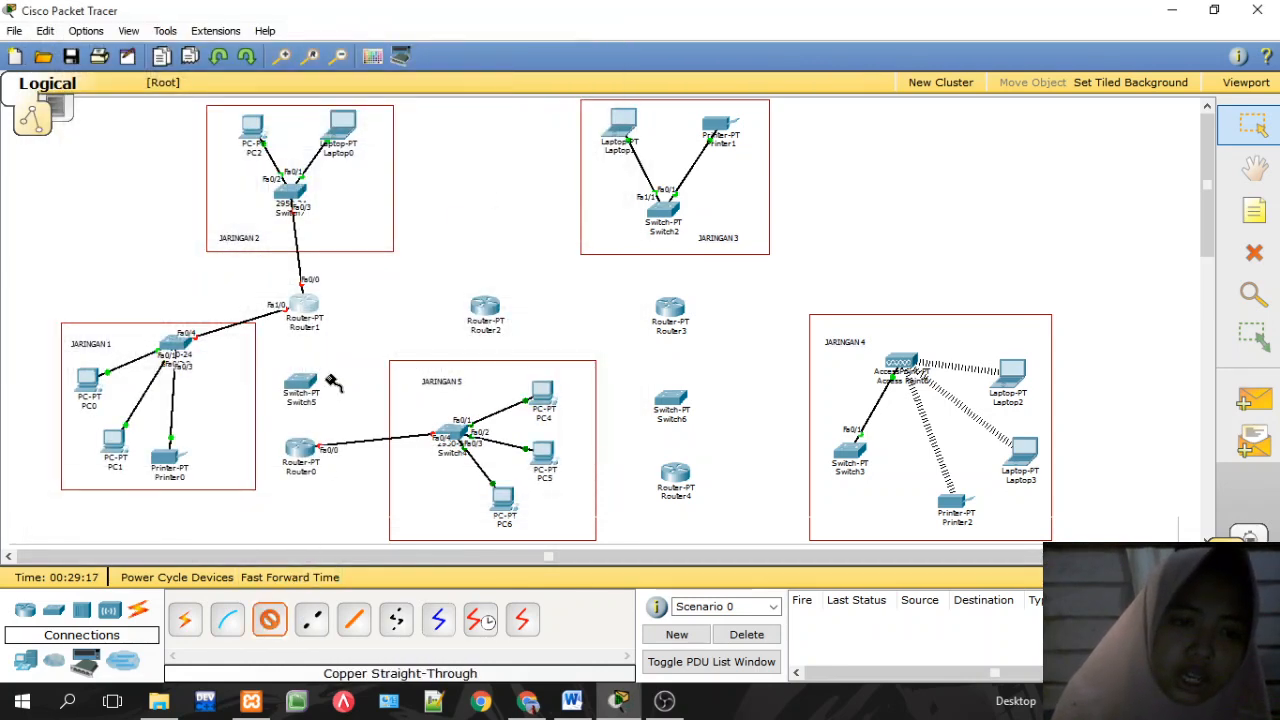
left_click(312, 312)
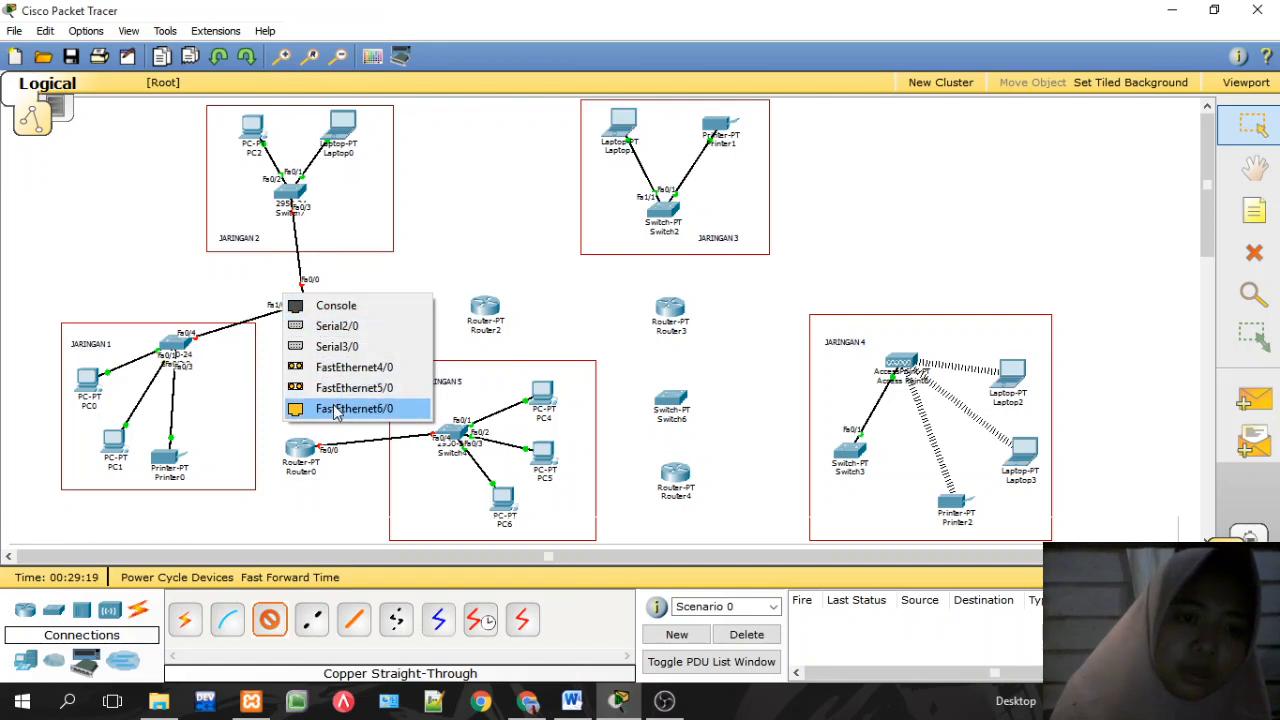
left_click(340, 409)
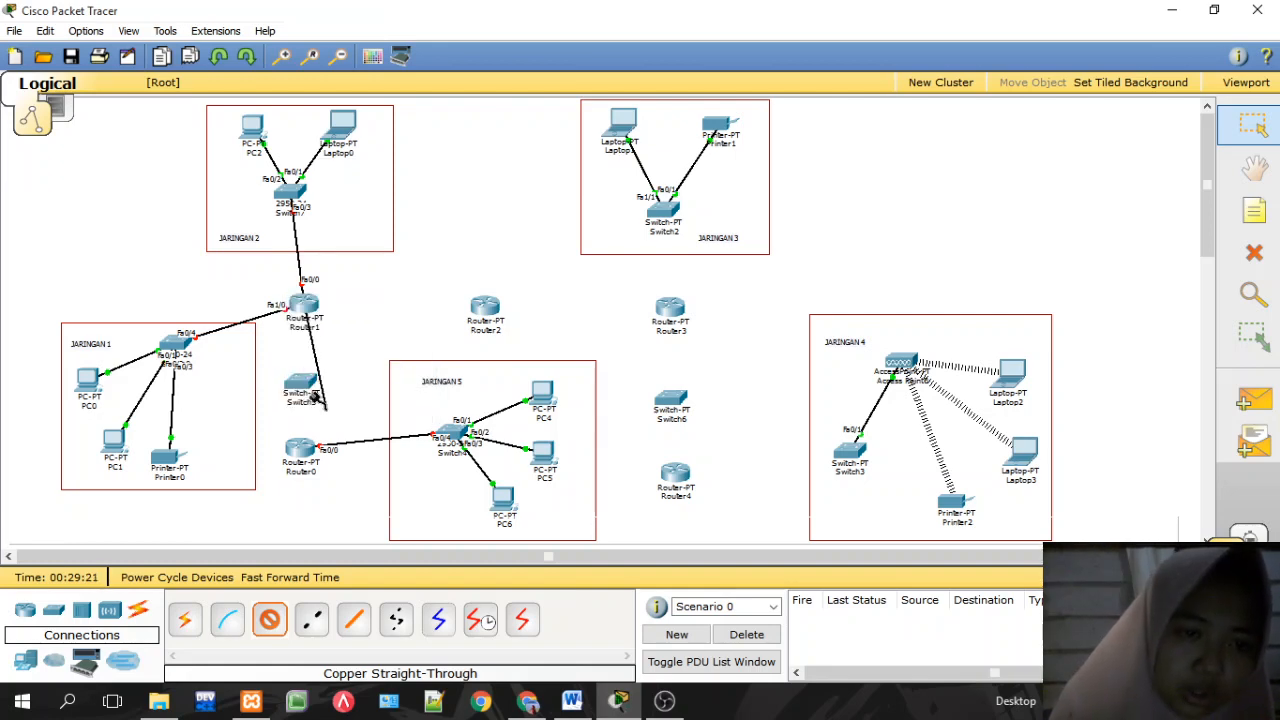
left_click(305, 386)
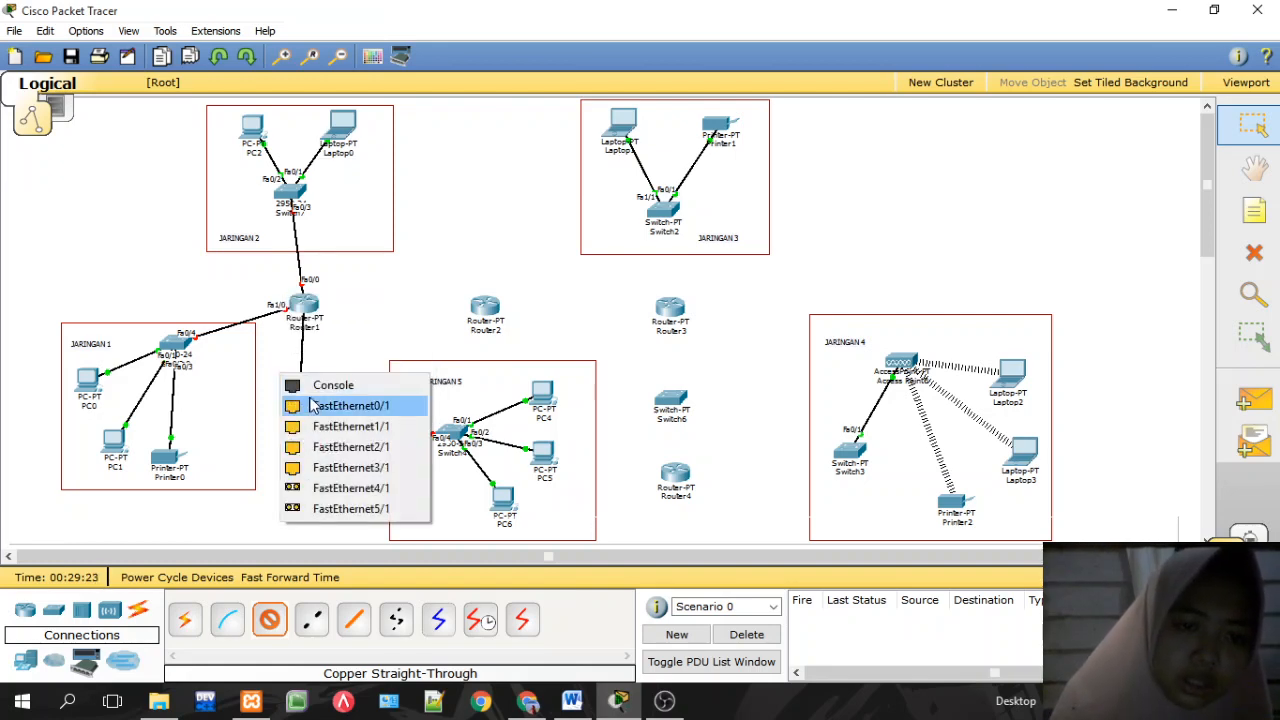
left_click(318, 405)
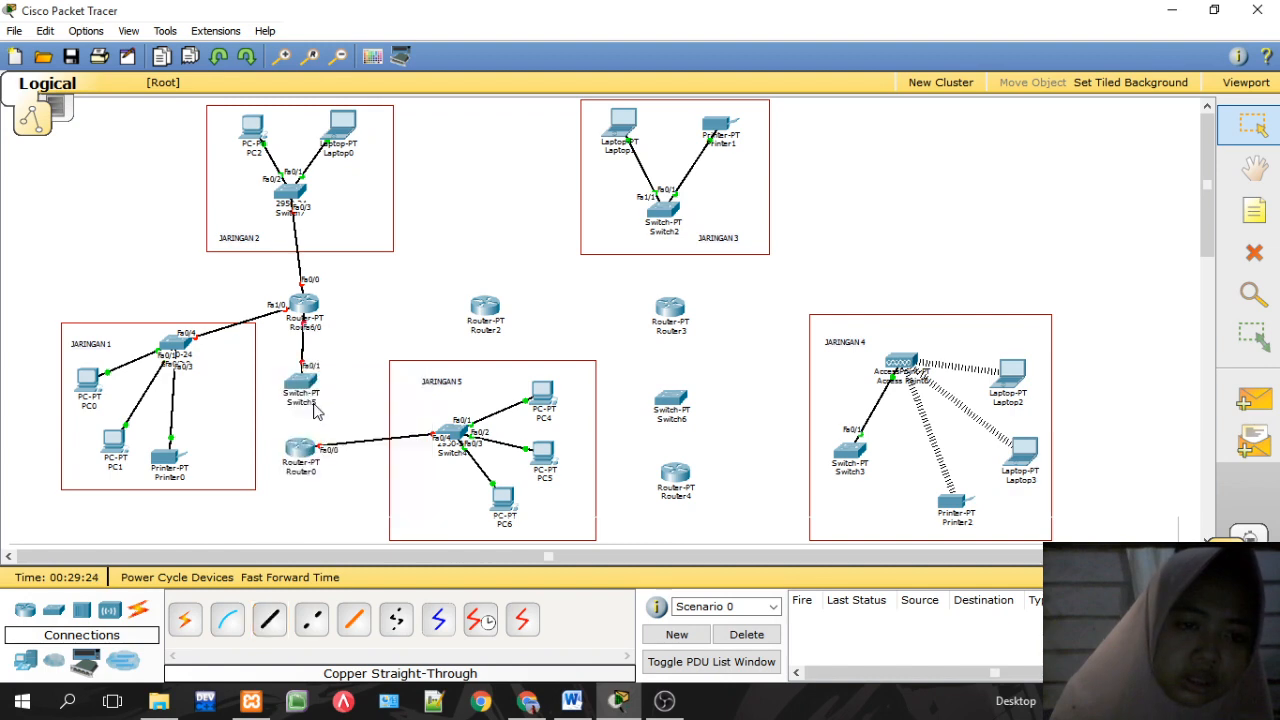
left_click(269, 619)
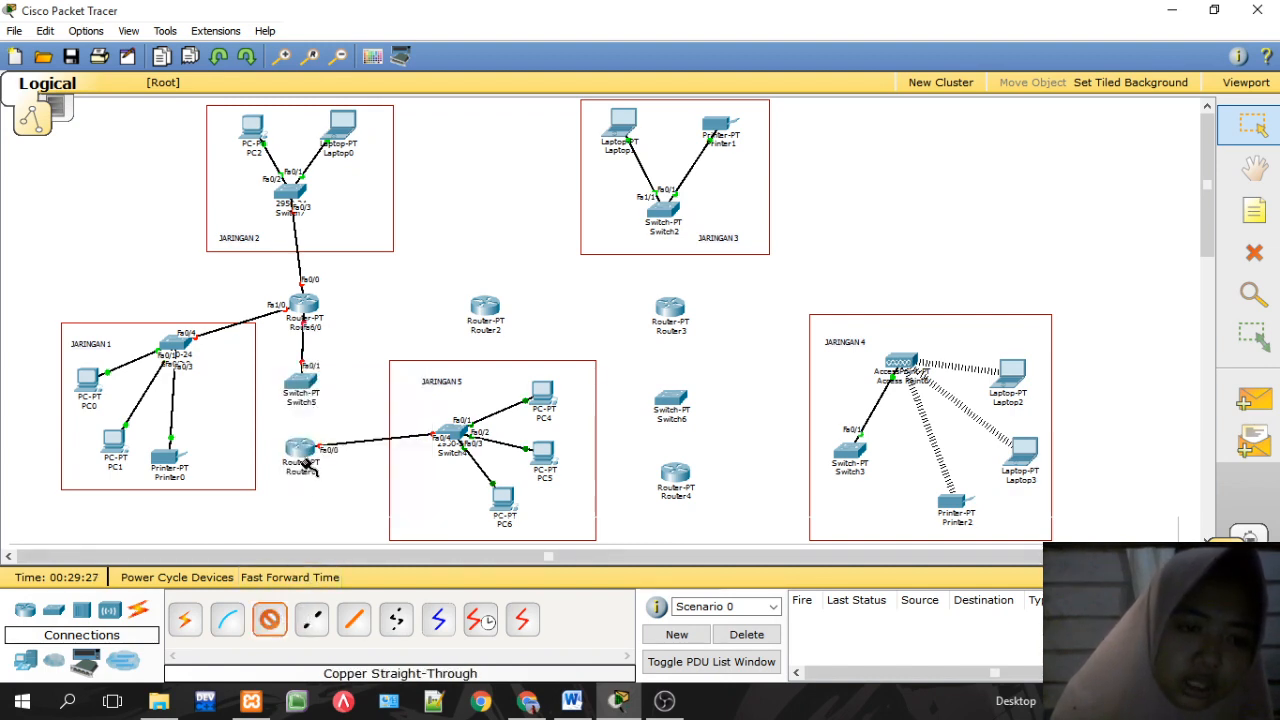
left_click(269, 619)
Step: Add a PT-ROUTER-NM-1AM module to an empty slot in Router0
left_click(308, 452)
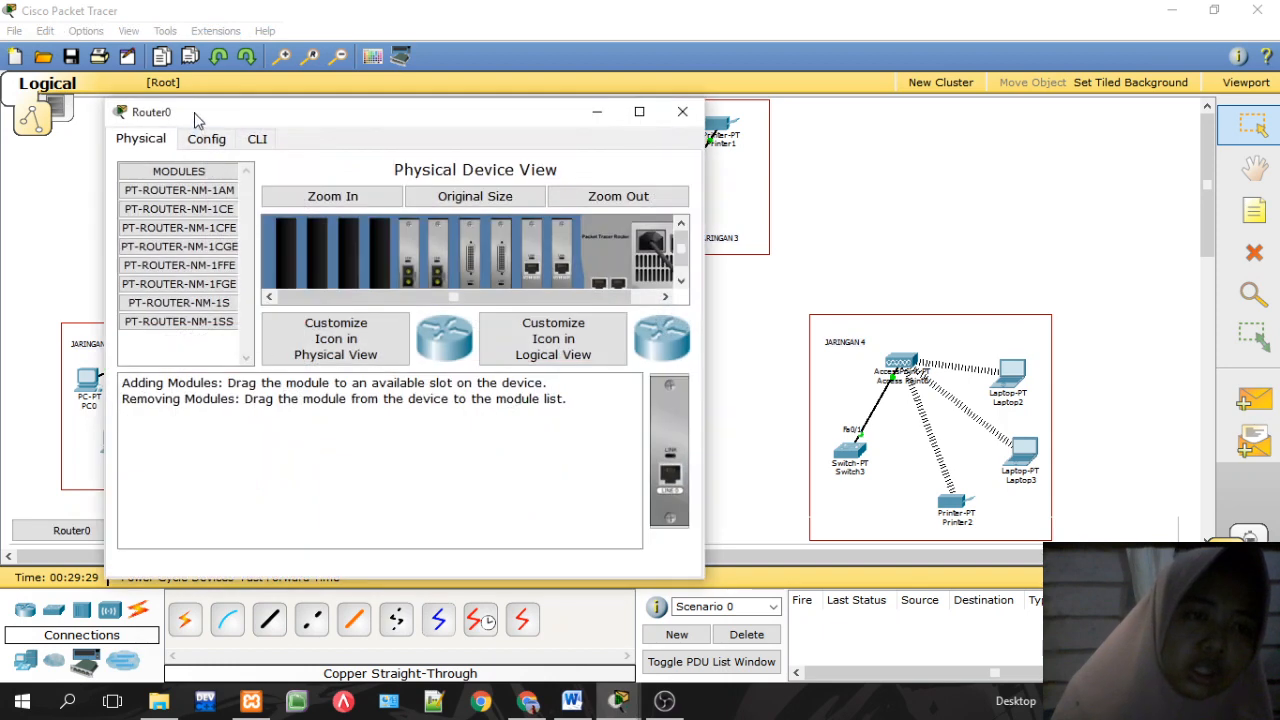
left_click_drag(541, 298, 568, 300)
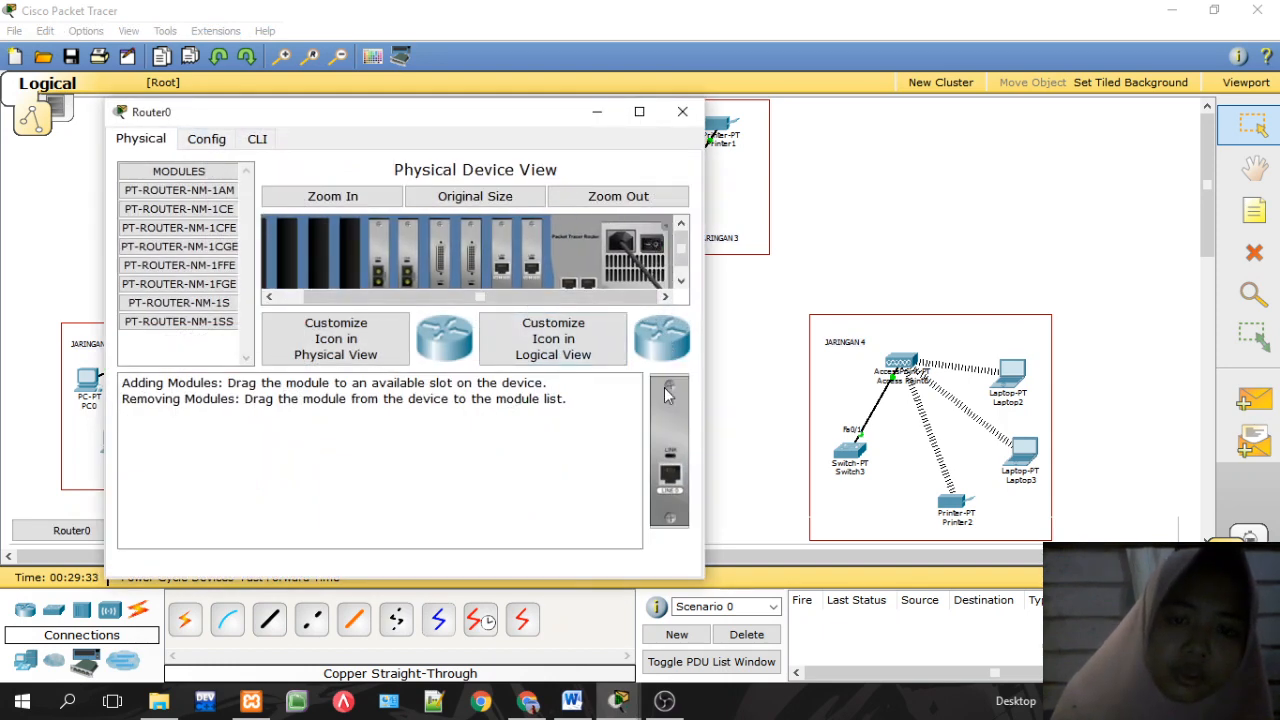
left_click_drag(664, 387, 377, 270)
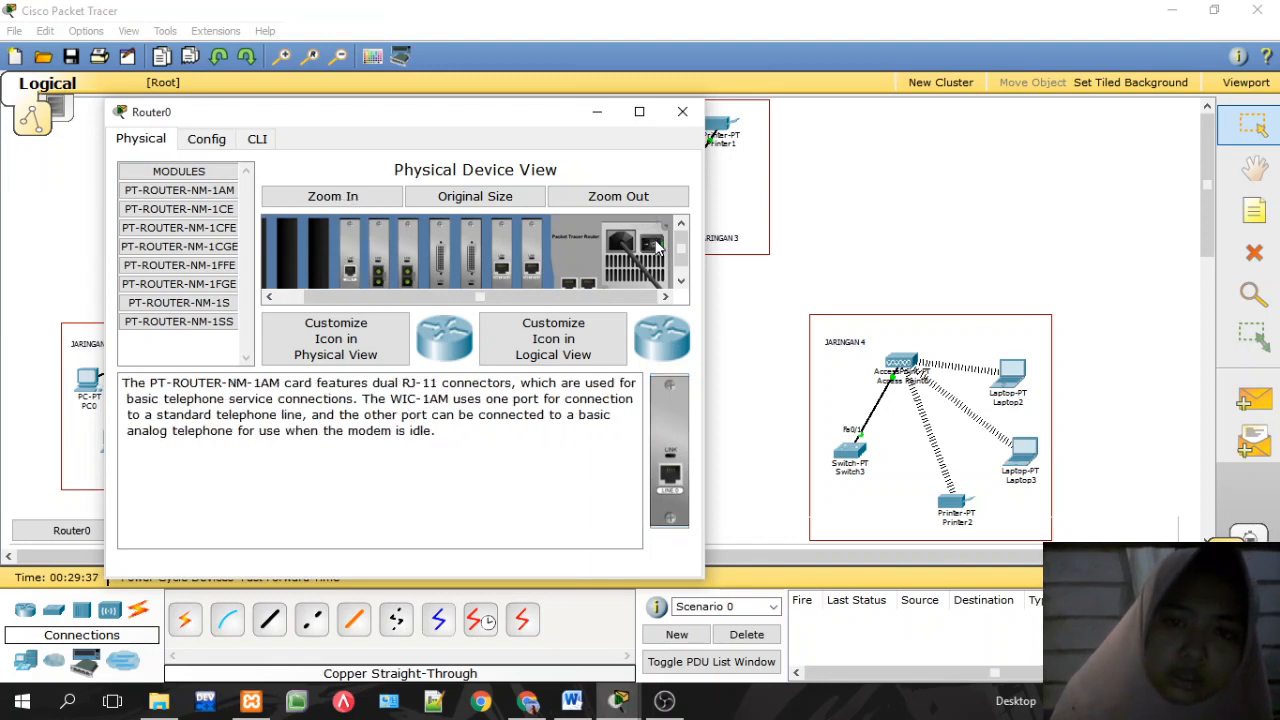
Step: Start and abandon a copper cable from Router0, then reopen its device window
left_click(682, 111)
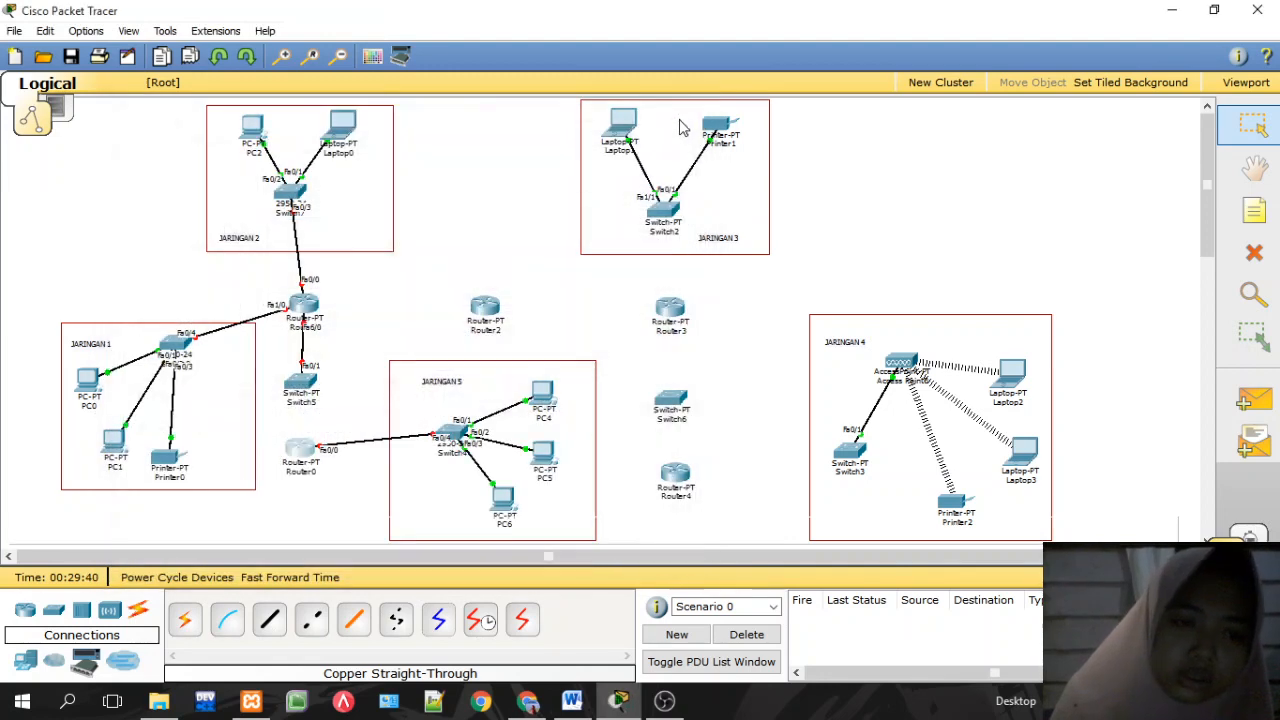
left_click(279, 626)
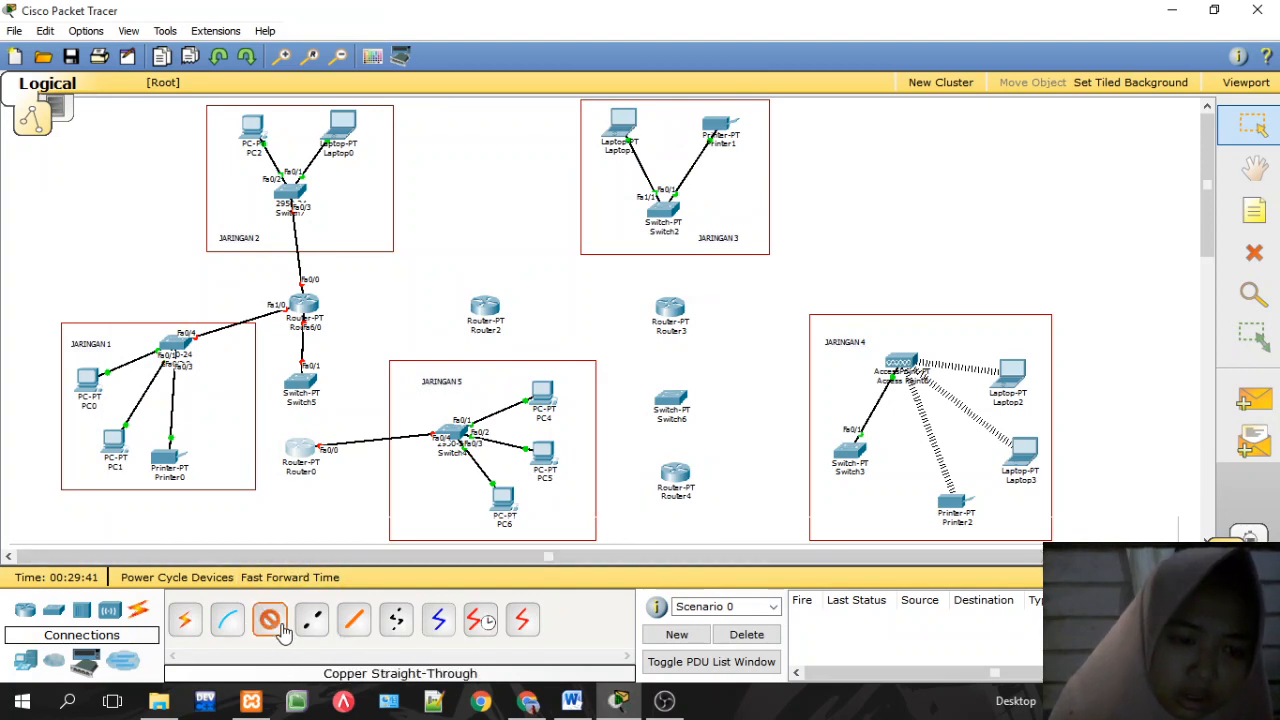
left_click(304, 448)
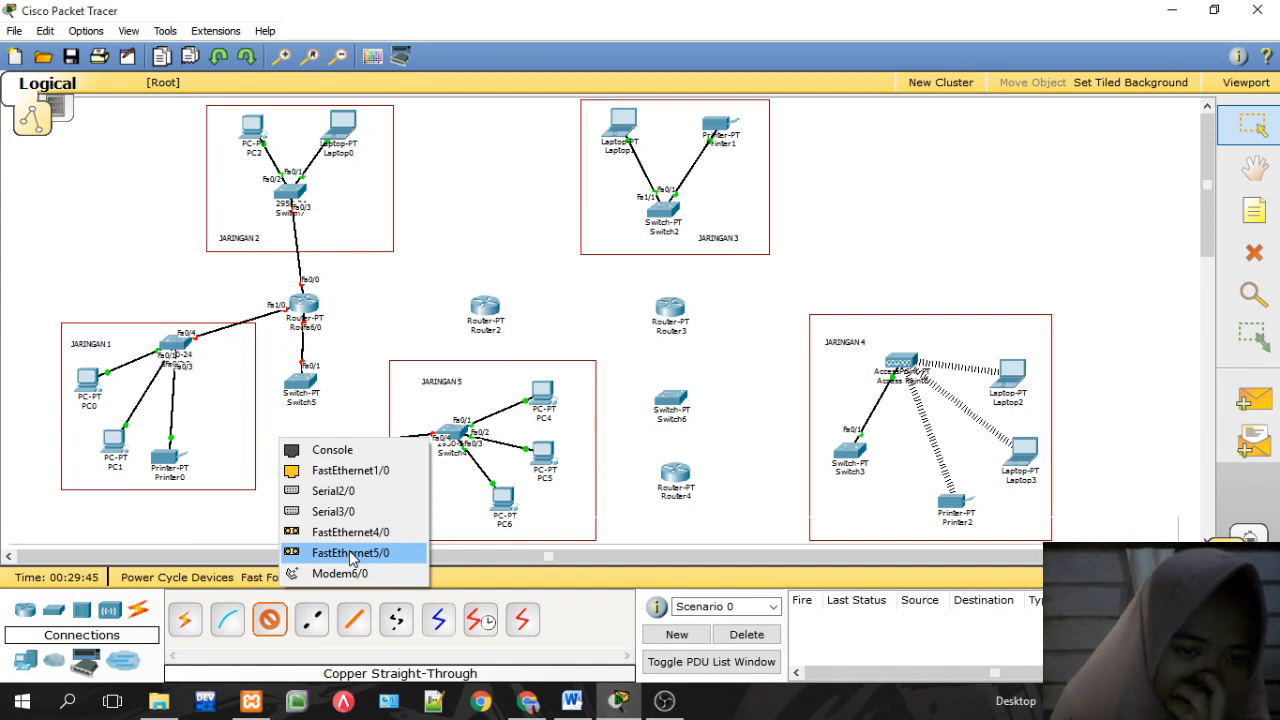
left_click(281, 618)
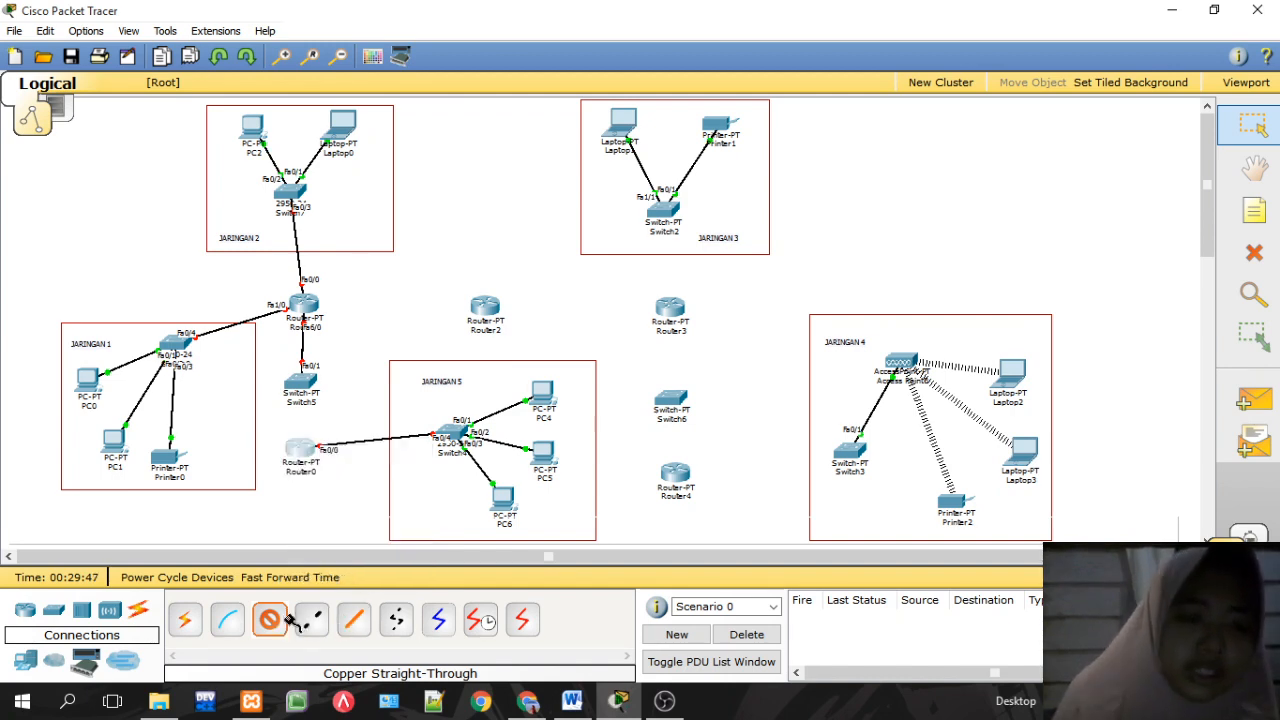
left_click(304, 455)
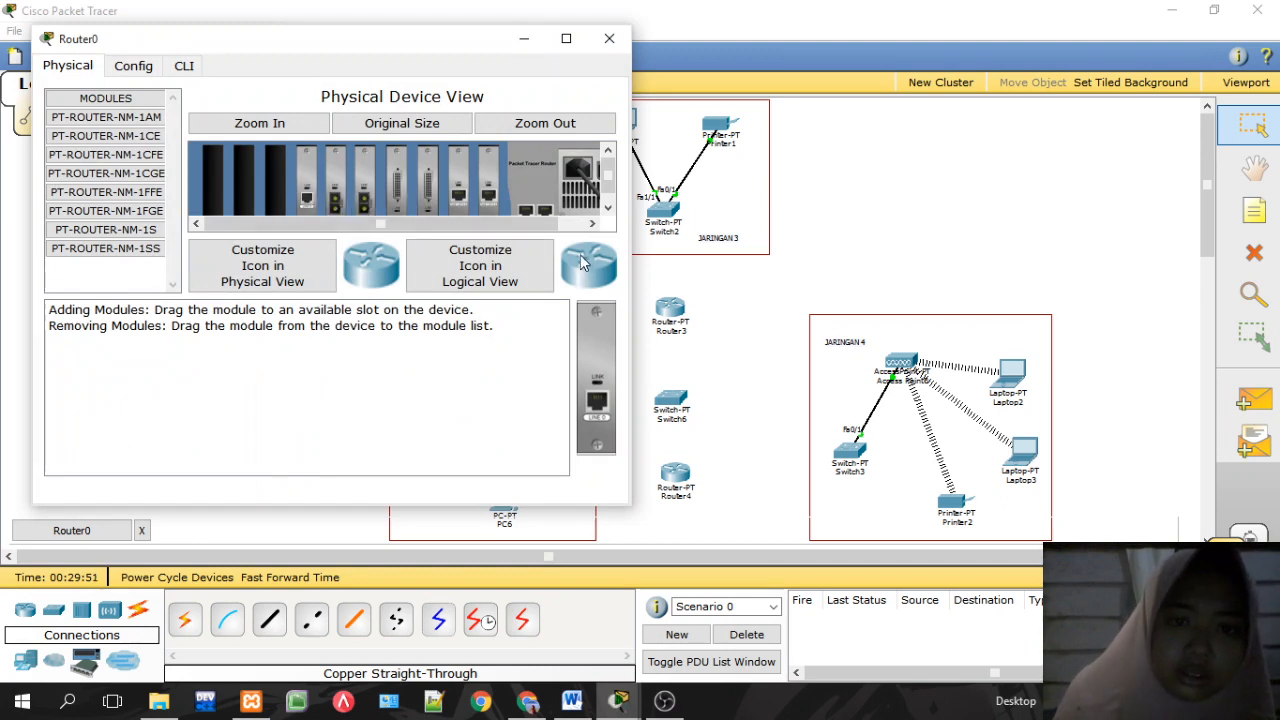
Step: Swap Router0's NM-1AM card for a PT-ROUTER-NM-1CFE Fast-Ethernet module and close the window
left_click_drag(507, 223, 577, 235)
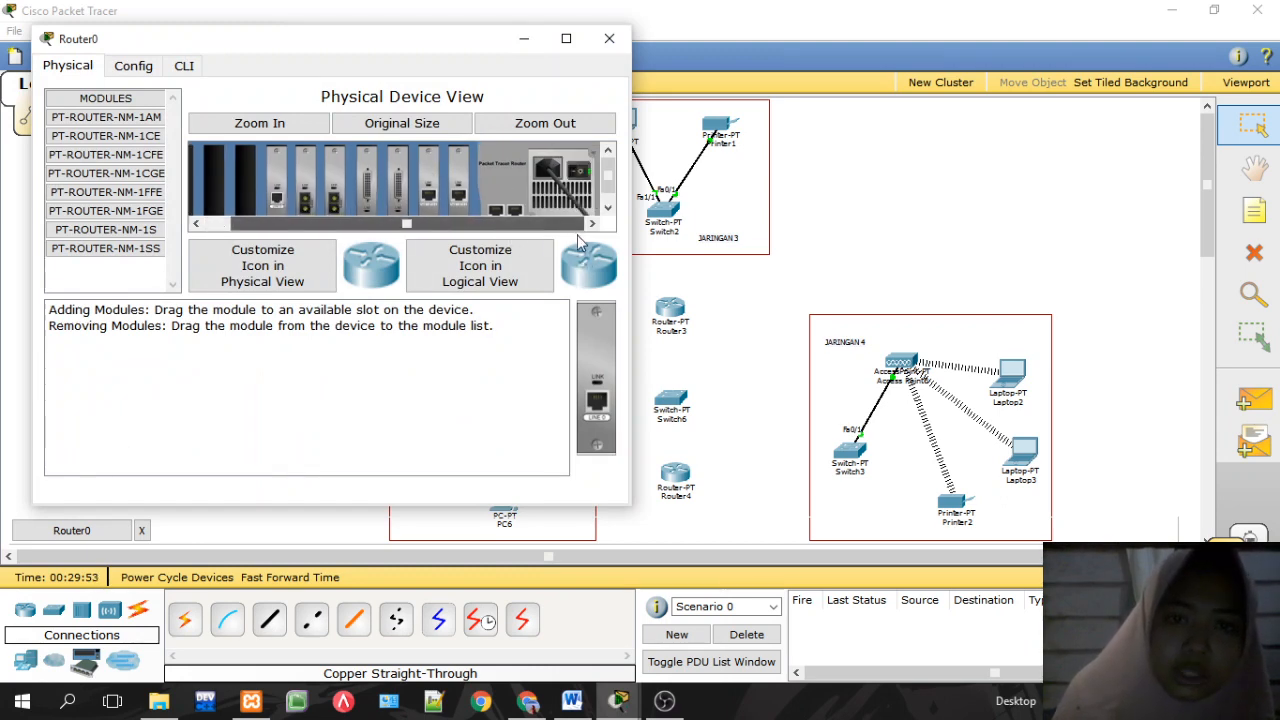
left_click_drag(279, 178, 105, 272)
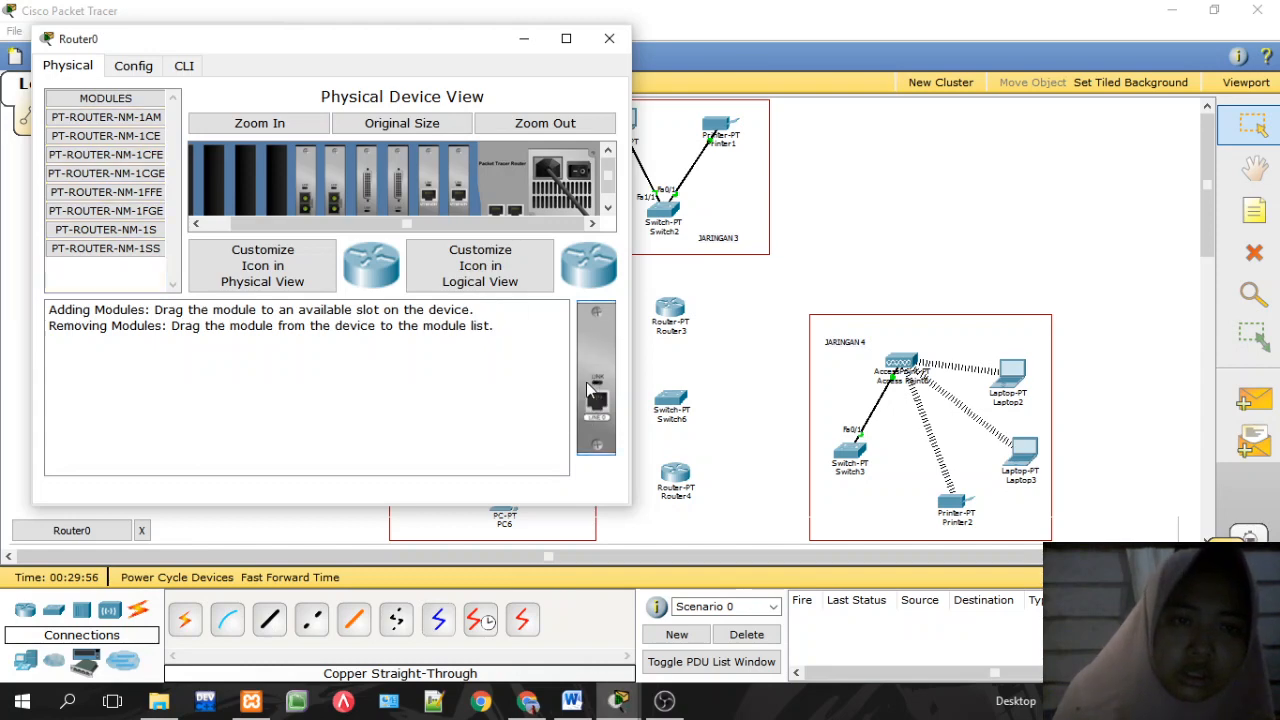
left_click(158, 155)
left_click_drag(590, 372, 280, 190)
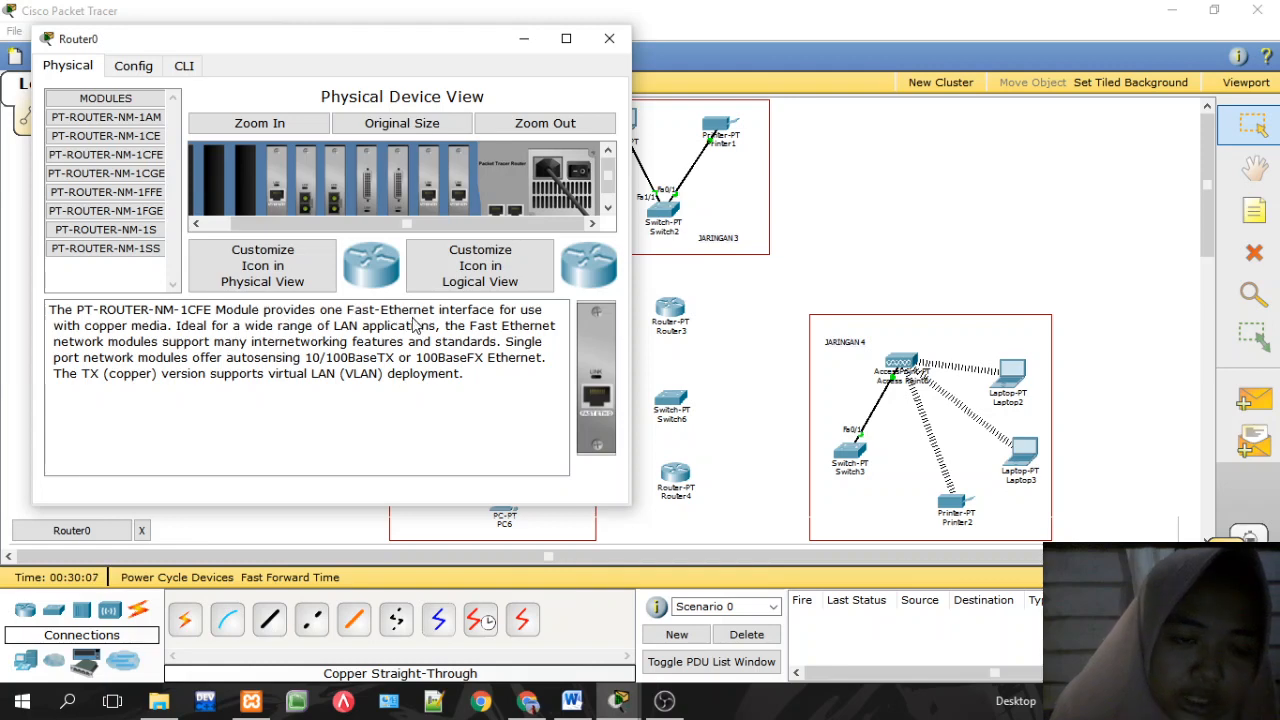
left_click_drag(350, 312, 438, 313)
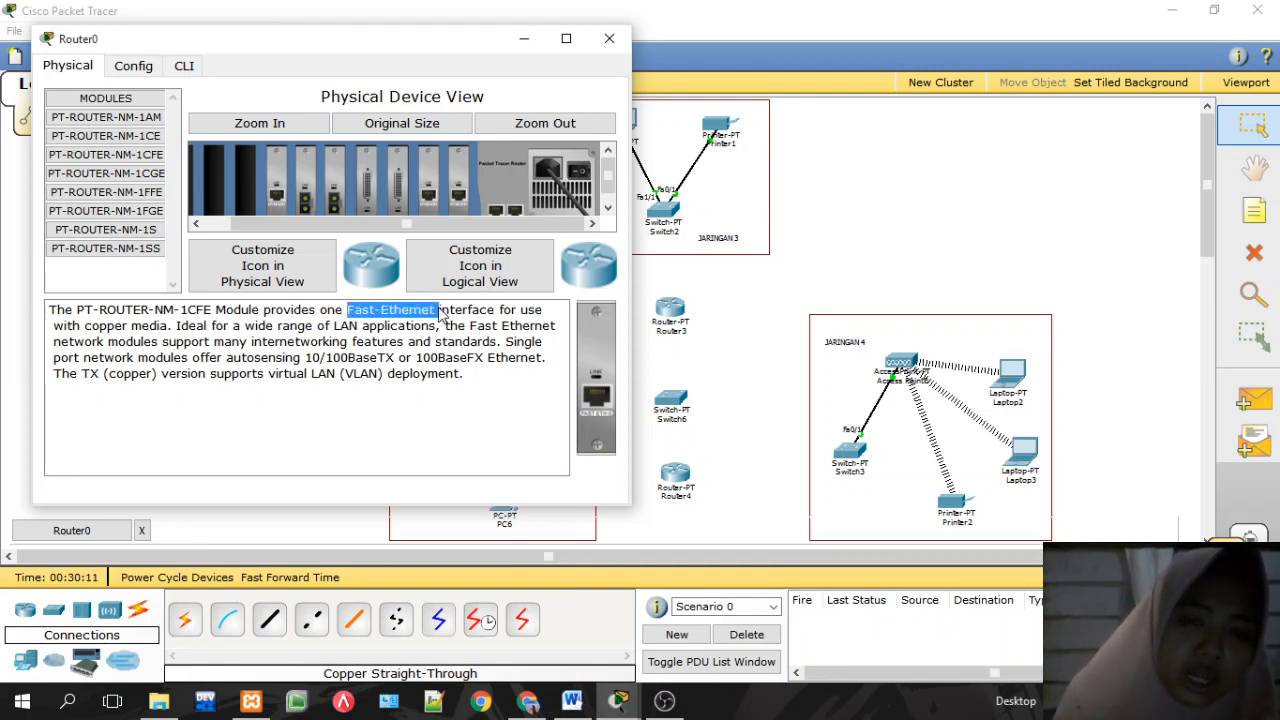
left_click(443, 314)
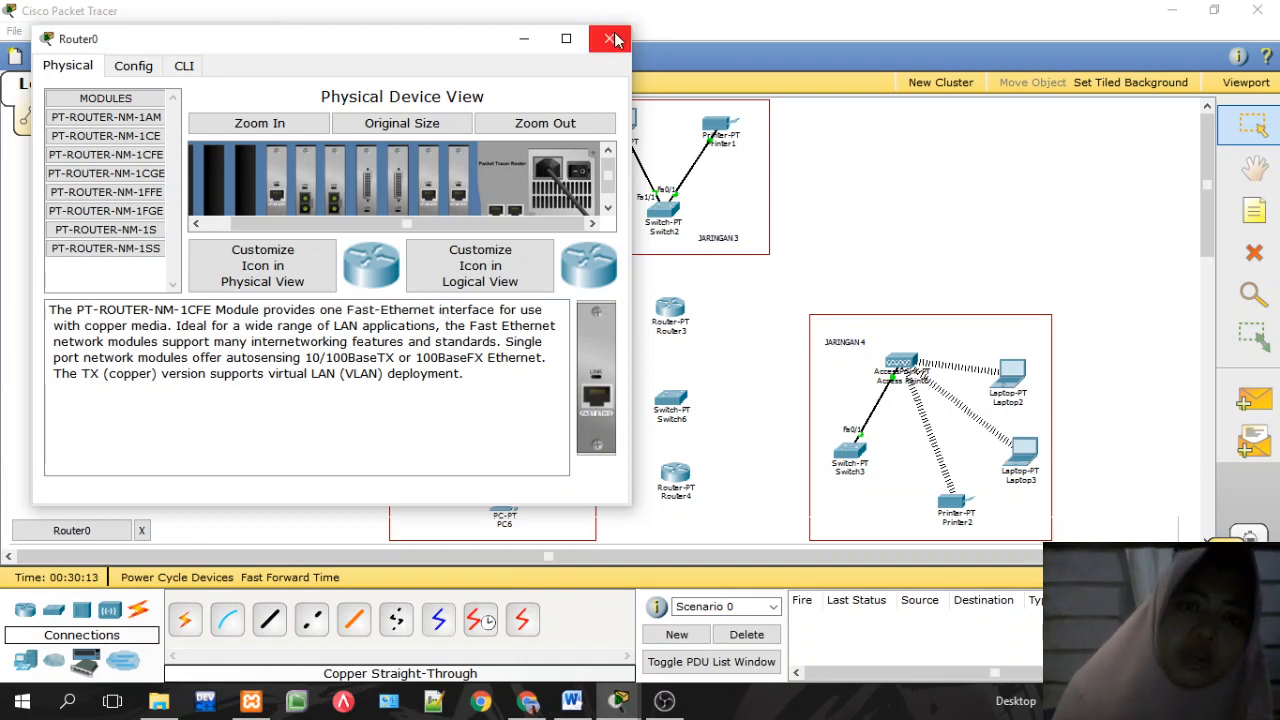
left_click(614, 38)
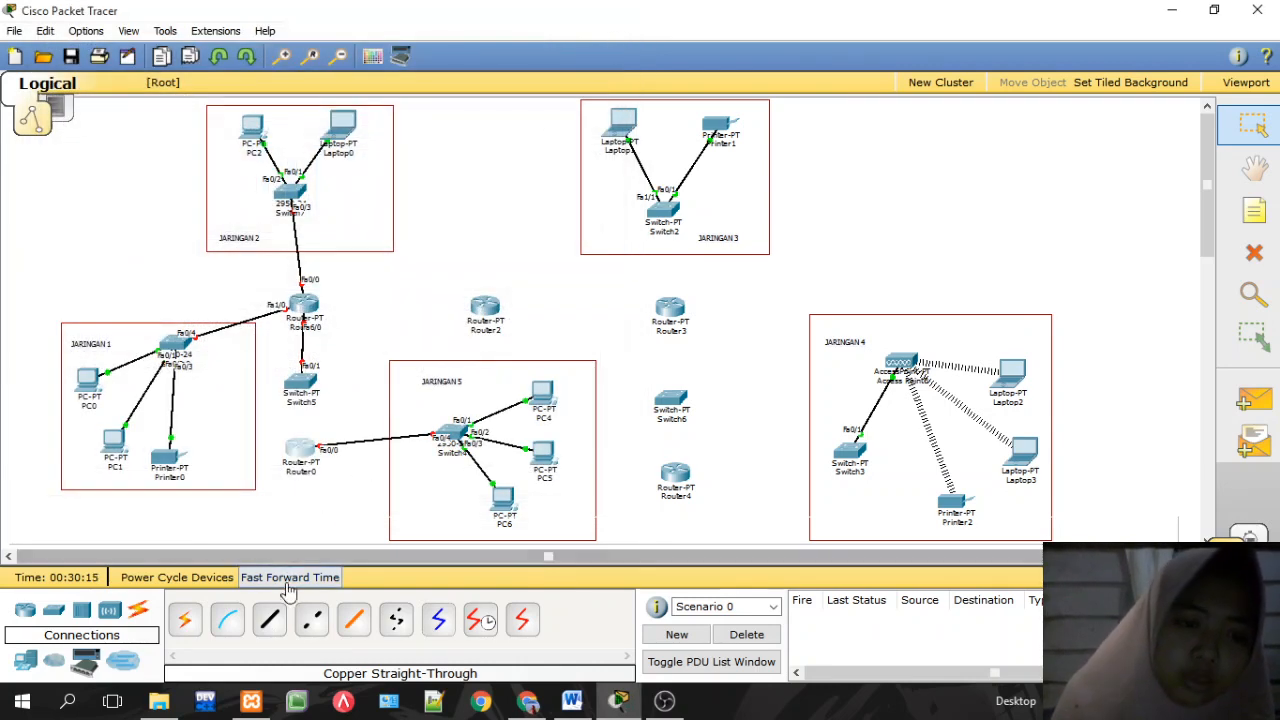
Step: Cable Router0 FastEthernet6/0 to Switch5 FastEthernet1/1 with copper straight-through
left_click(269, 619)
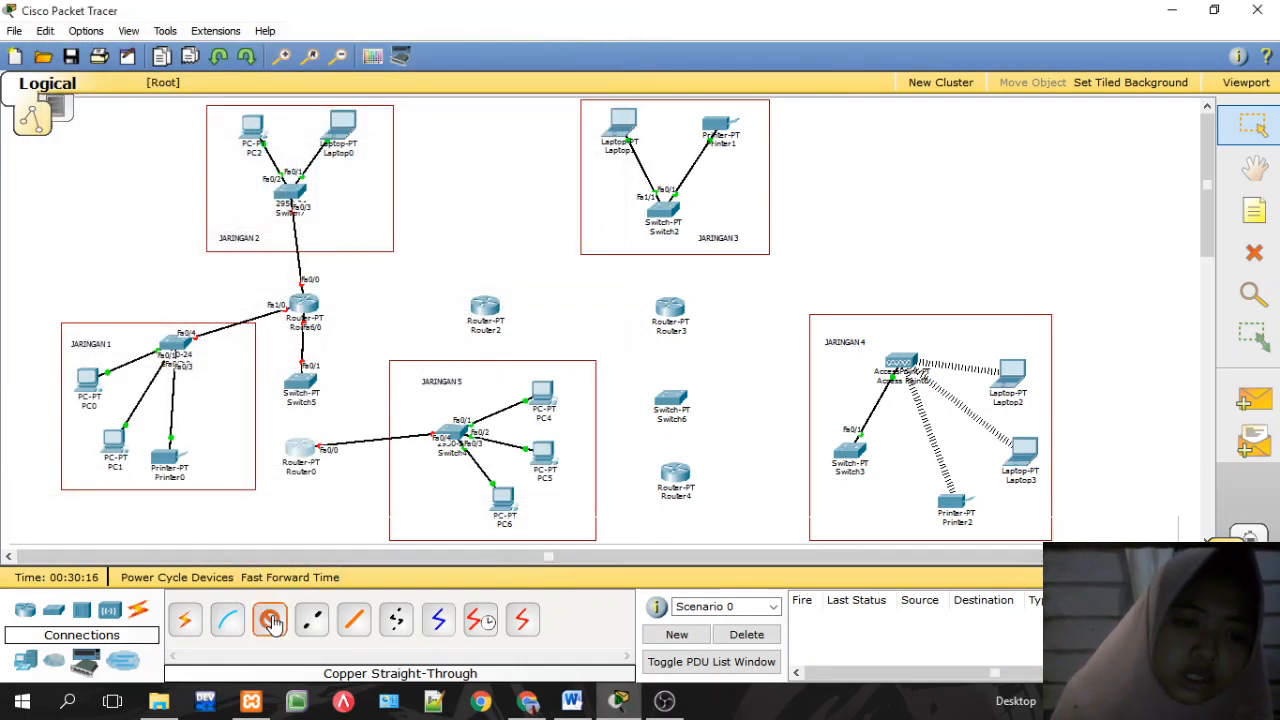
left_click(303, 467)
left_click(322, 574)
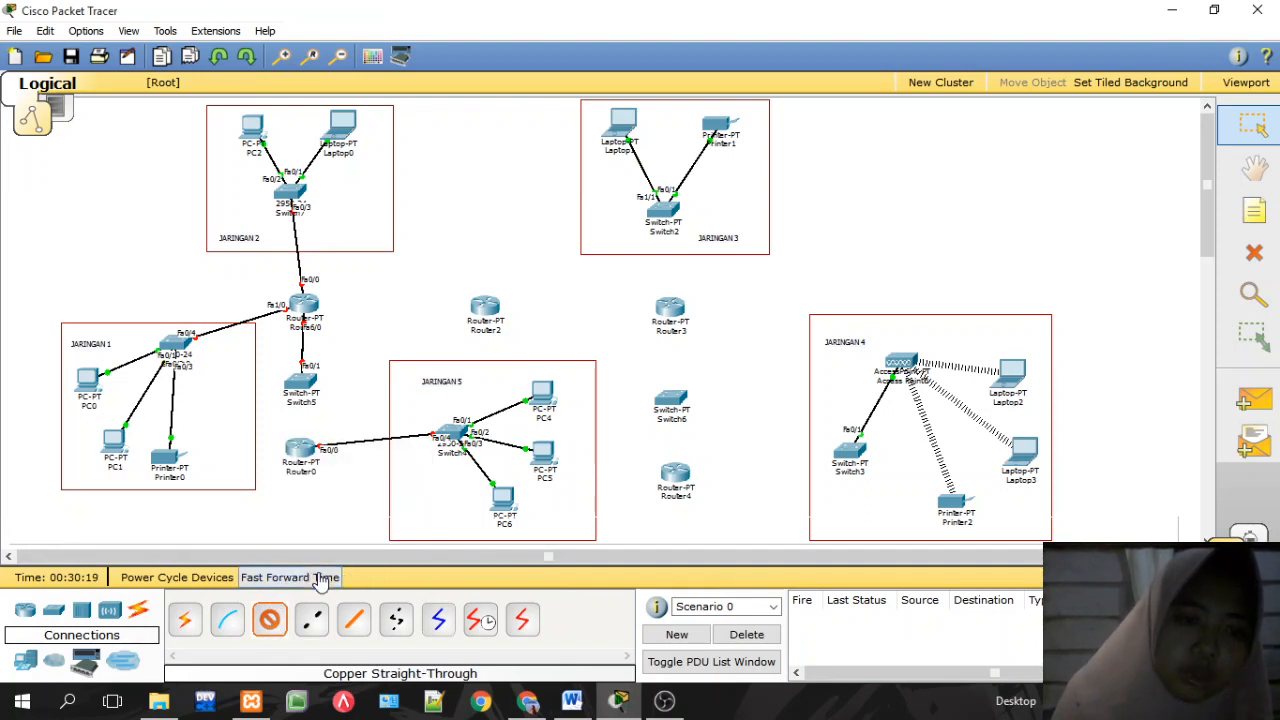
left_click(303, 385)
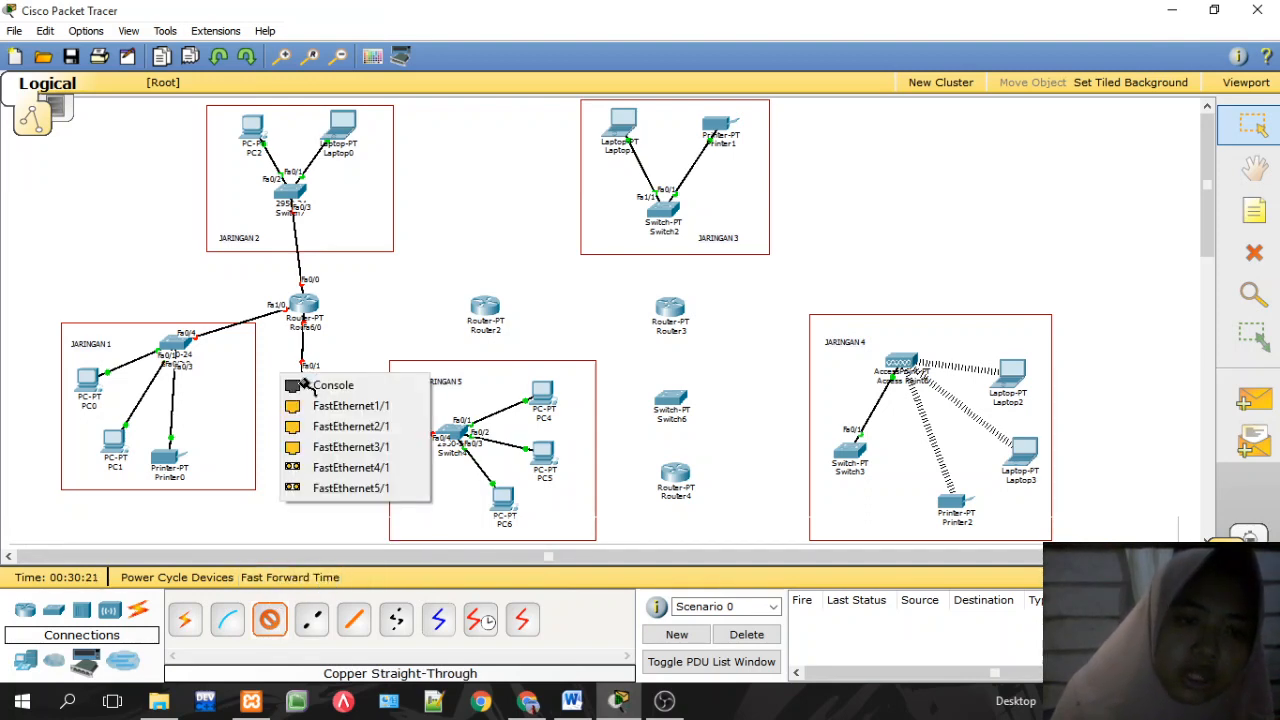
left_click(332, 406)
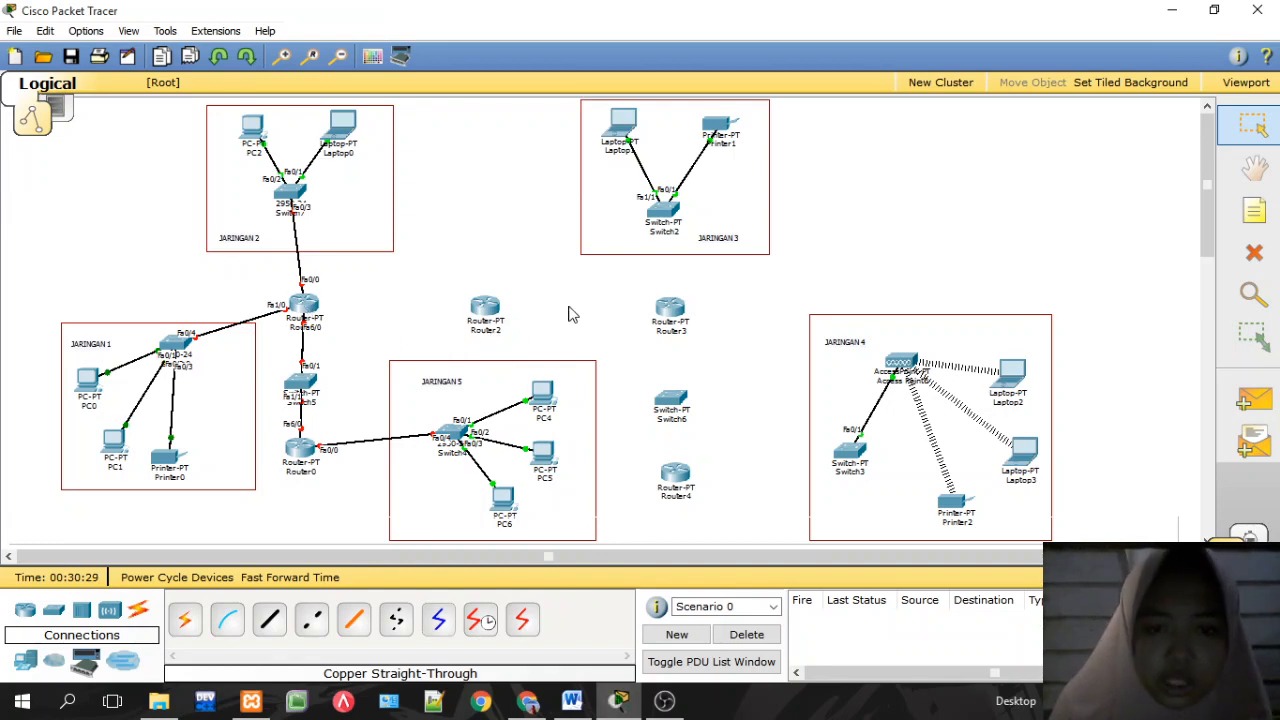
Step: Check the lab PDF's topology figure and choose the Serial DTE cable
left_click(527, 703)
left_click(527, 703)
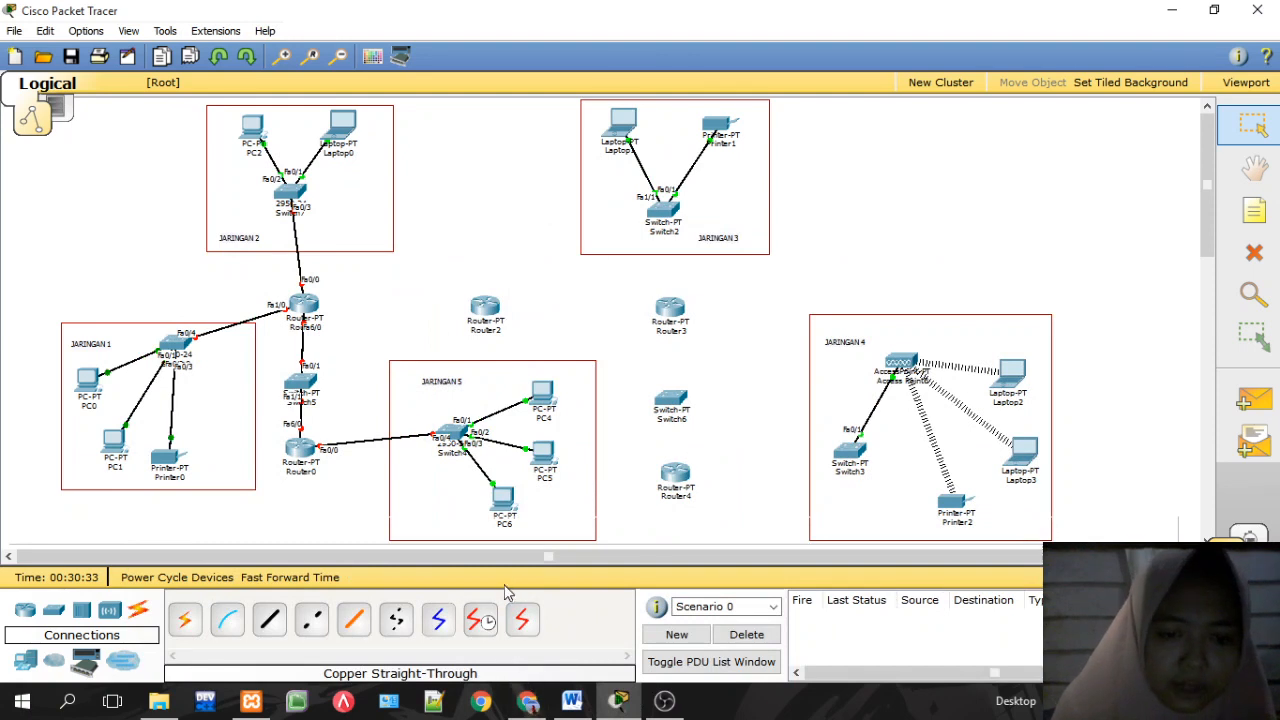
left_click(519, 622)
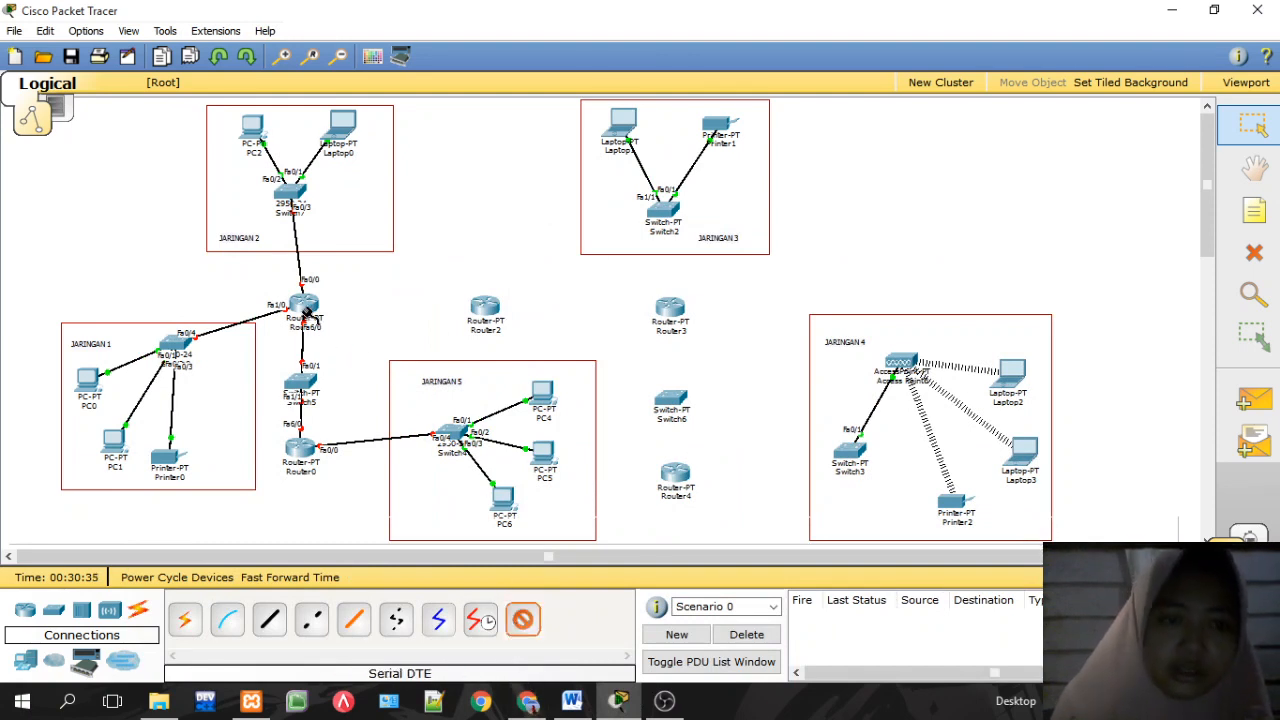
Step: Link Router1 Serial2/0 to Router2 Serial2/0 with a serial DTE cable
left_click(305, 303)
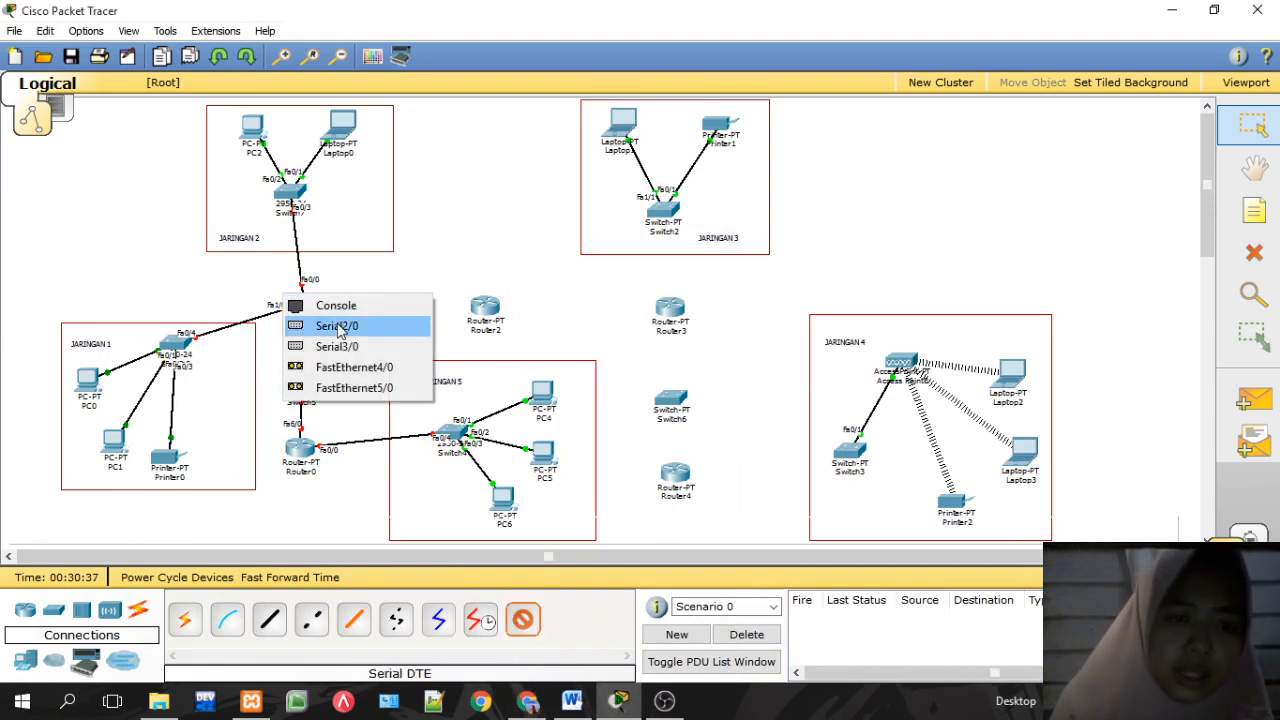
left_click(340, 327)
left_click(485, 309)
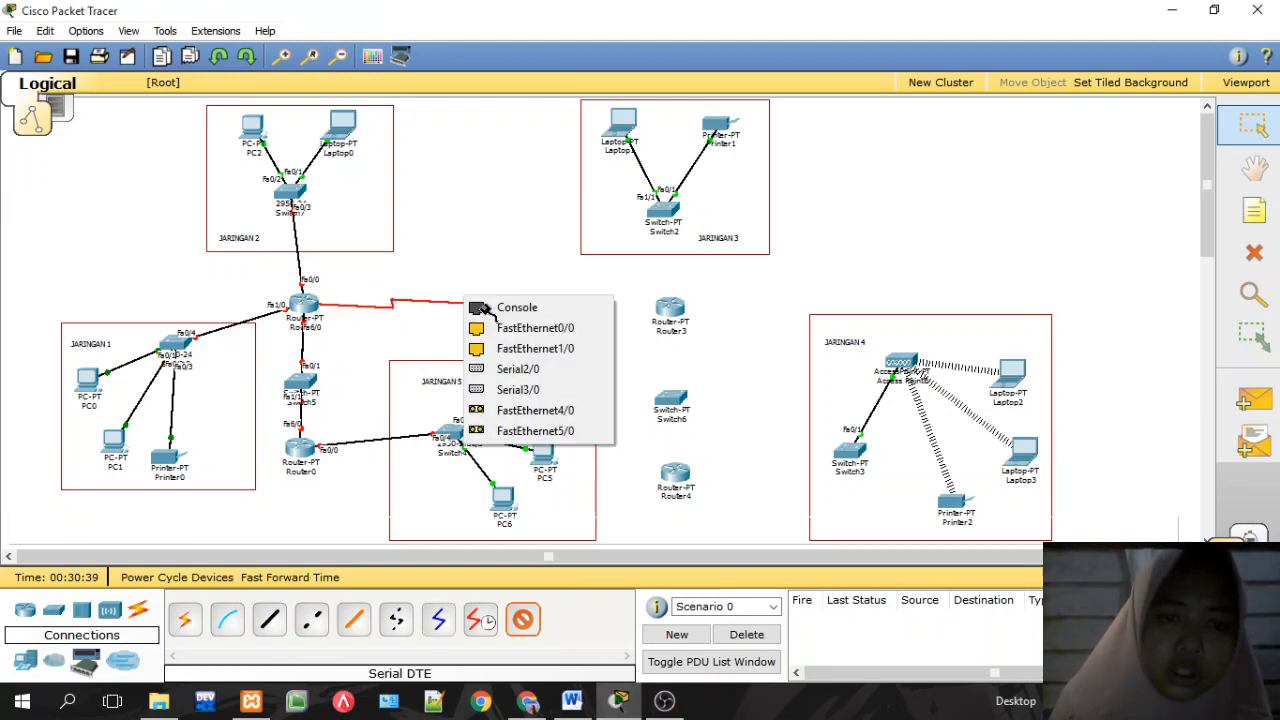
left_click(513, 372)
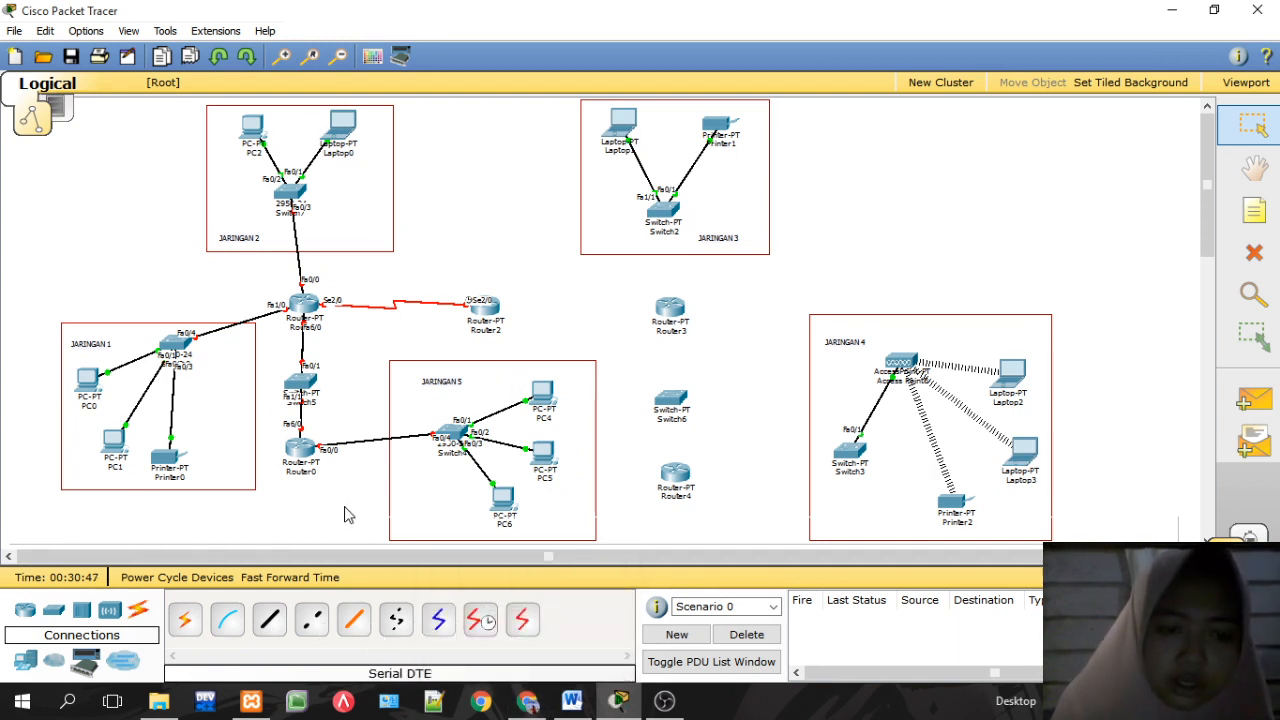
Step: Link Router2 to Router3's Serial3/0 with another serial DTE cable
left_click(522, 620)
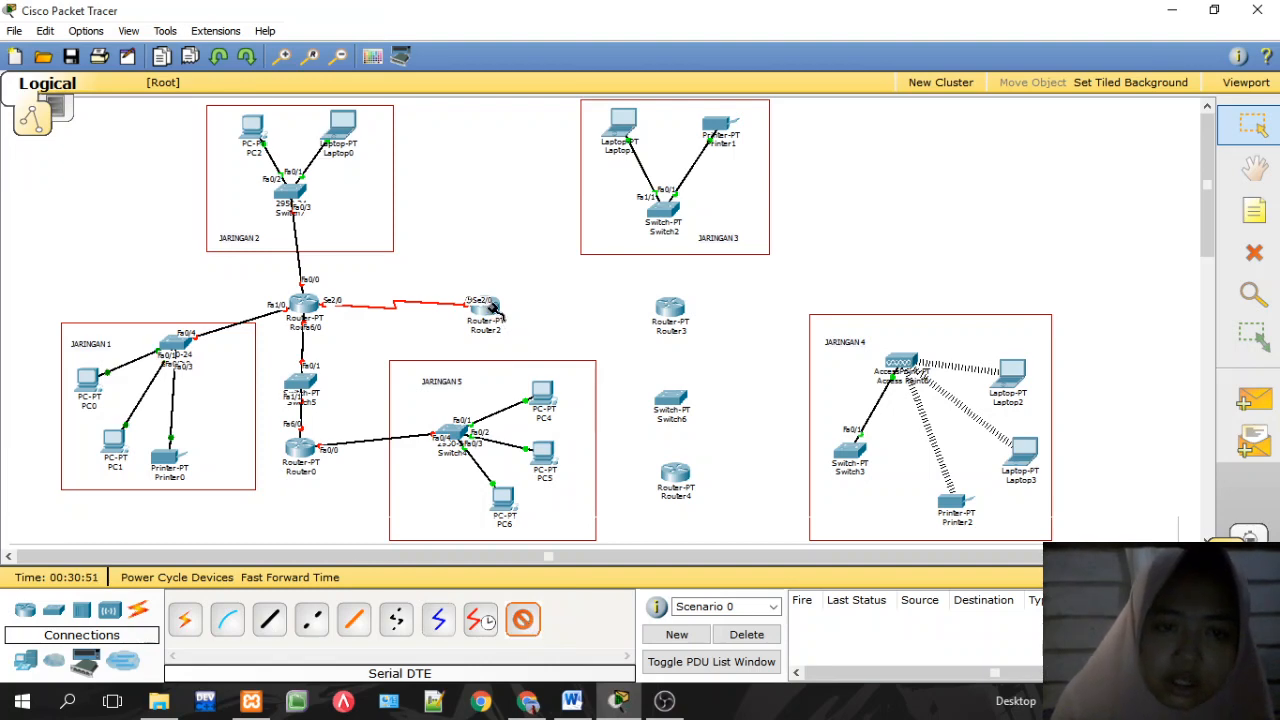
left_click(492, 306)
left_click(544, 363)
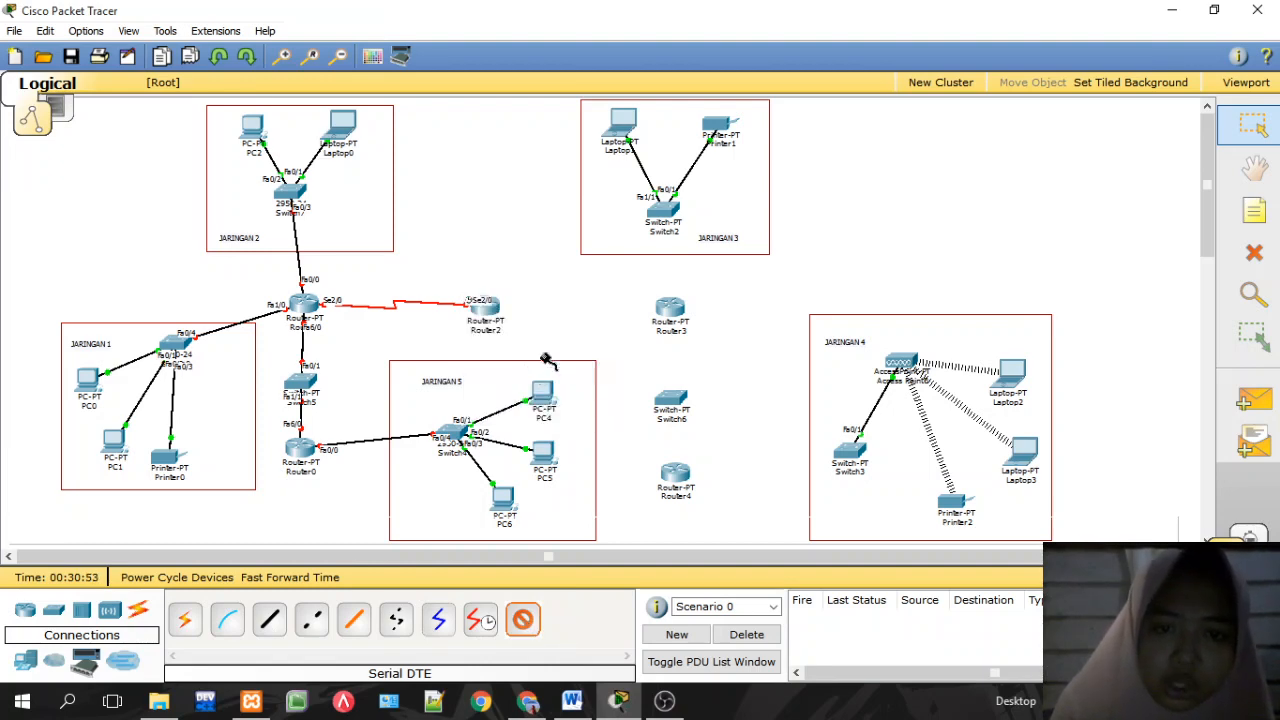
left_click(666, 308)
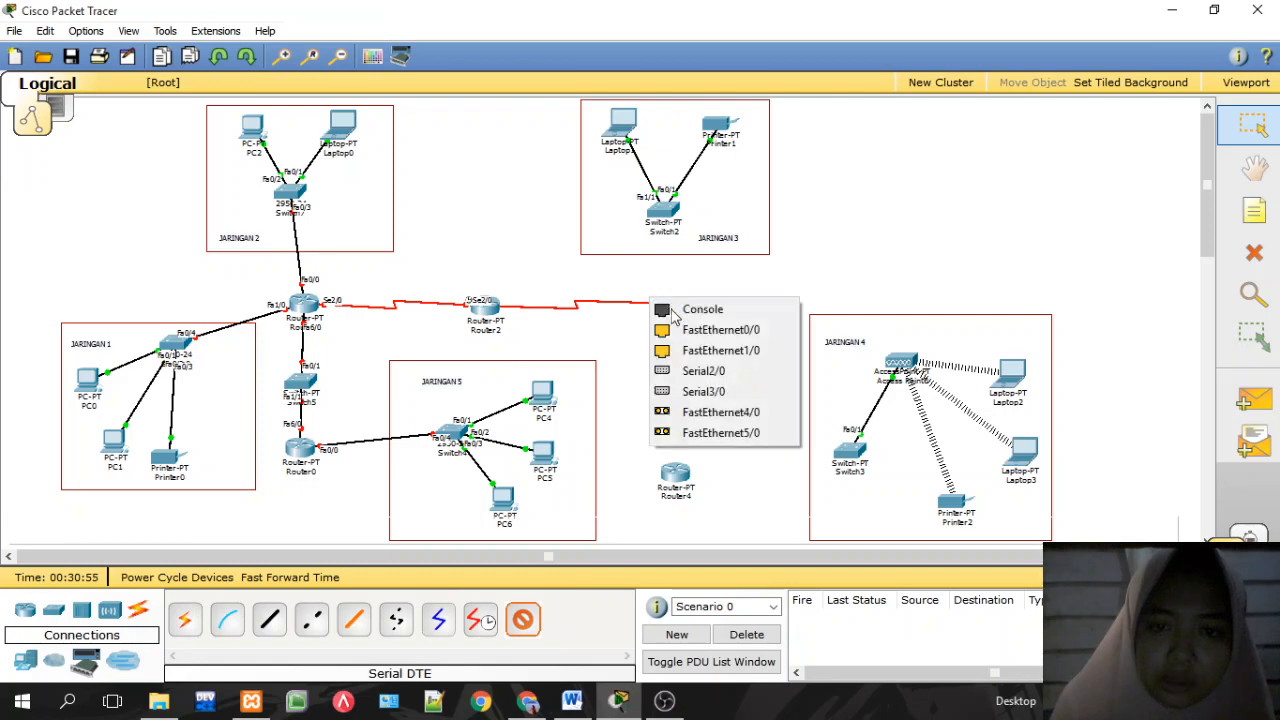
left_click(700, 391)
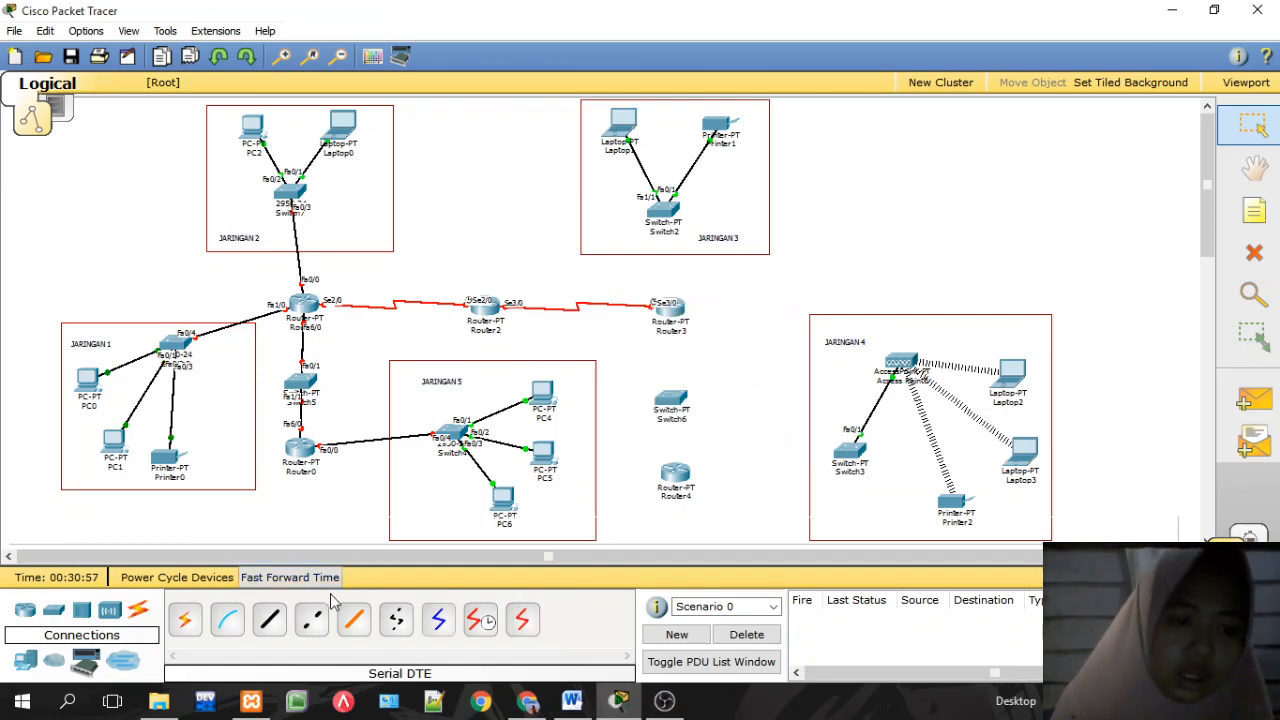
left_click(269, 620)
left_click(660, 213)
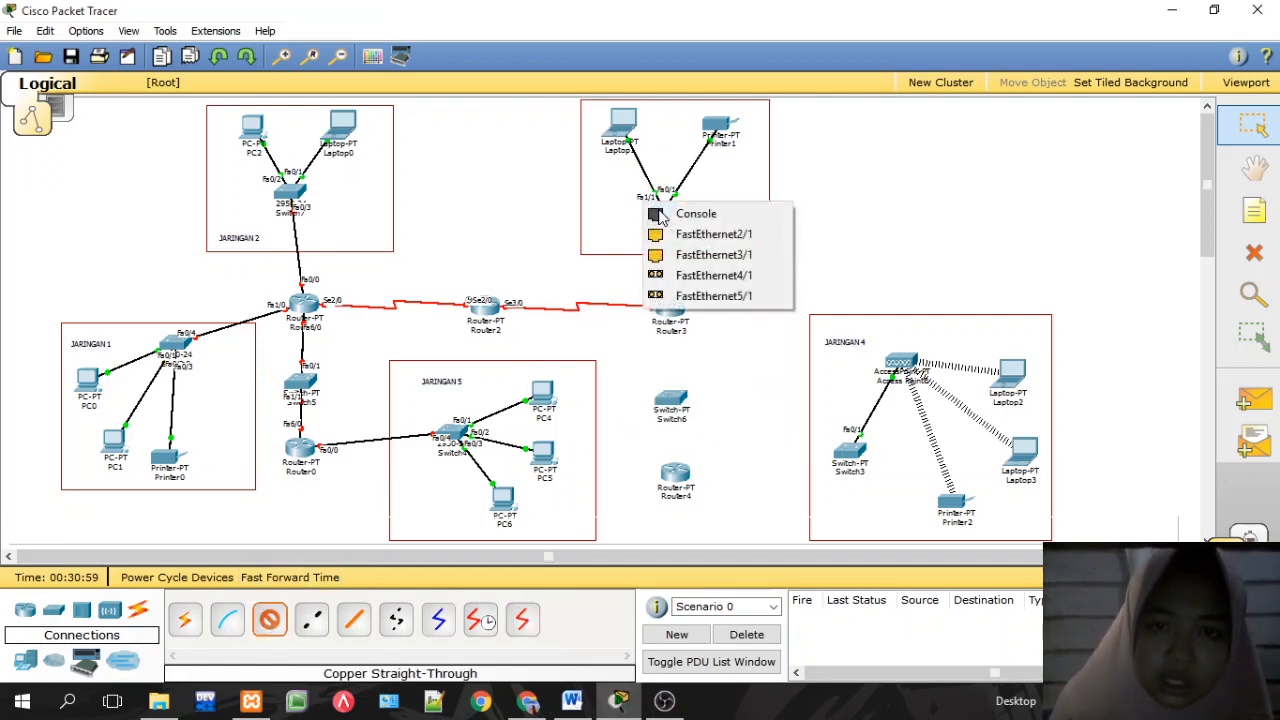
Step: Cable Switch2 to Router3 Fa0/0 and Switch3 Fa1/1 to Router4 Fa0/0
left_click(672, 251)
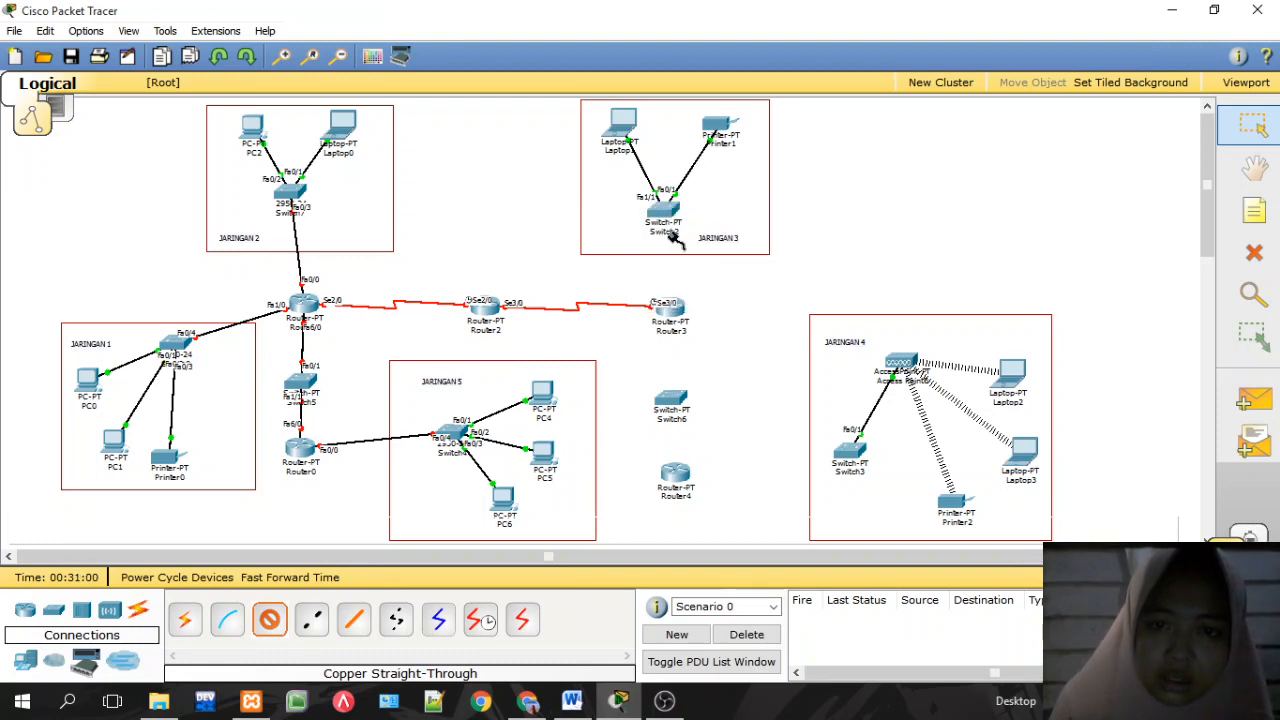
left_click(674, 309)
left_click(682, 330)
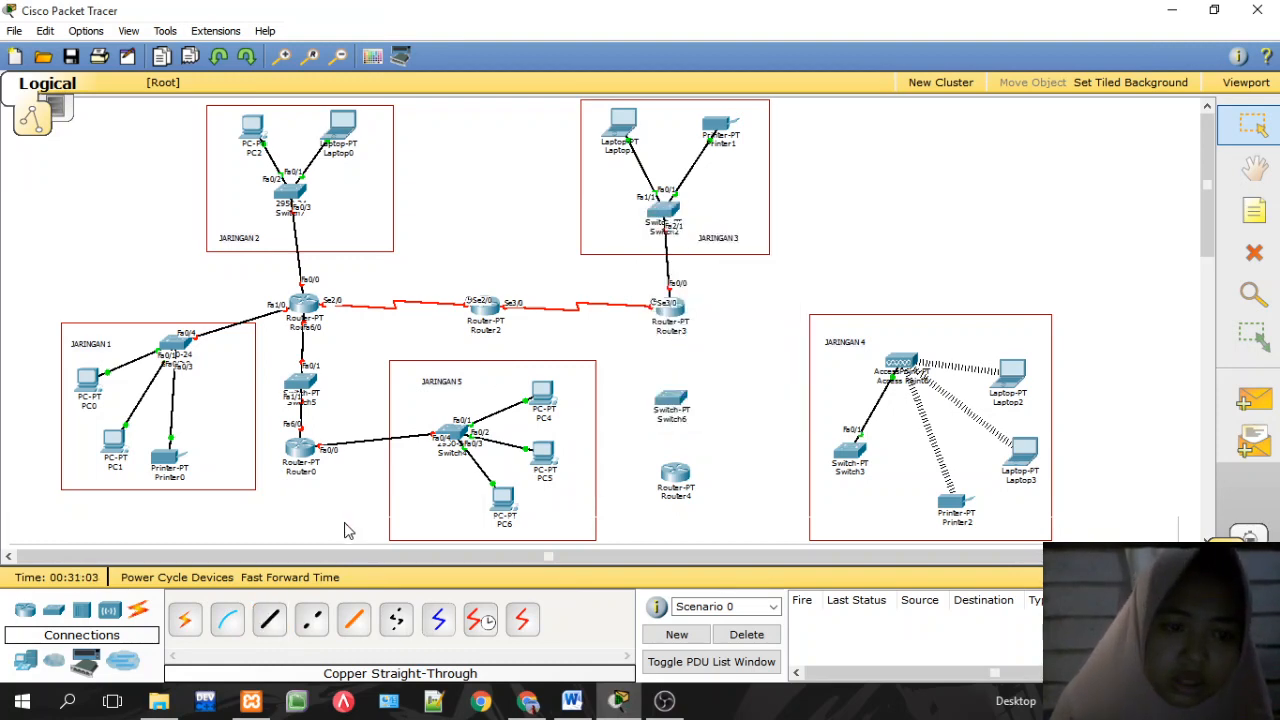
left_click(269, 620)
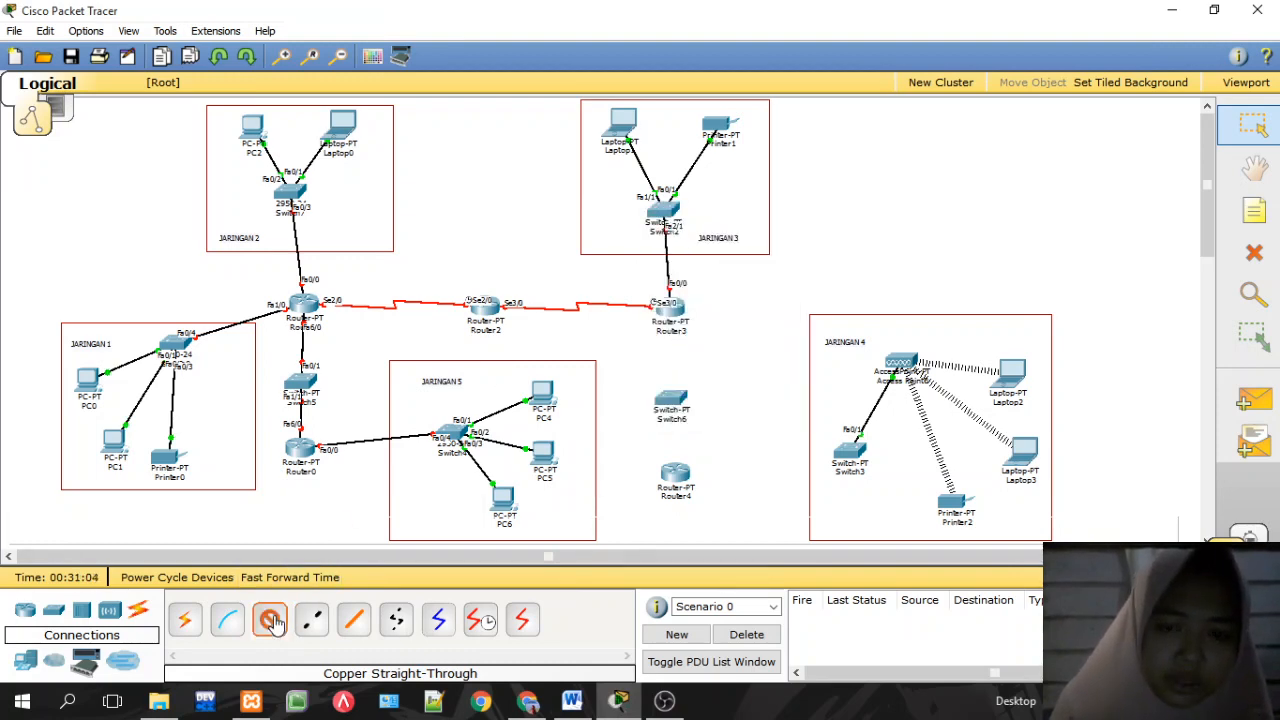
left_click(849, 451)
left_click(853, 476)
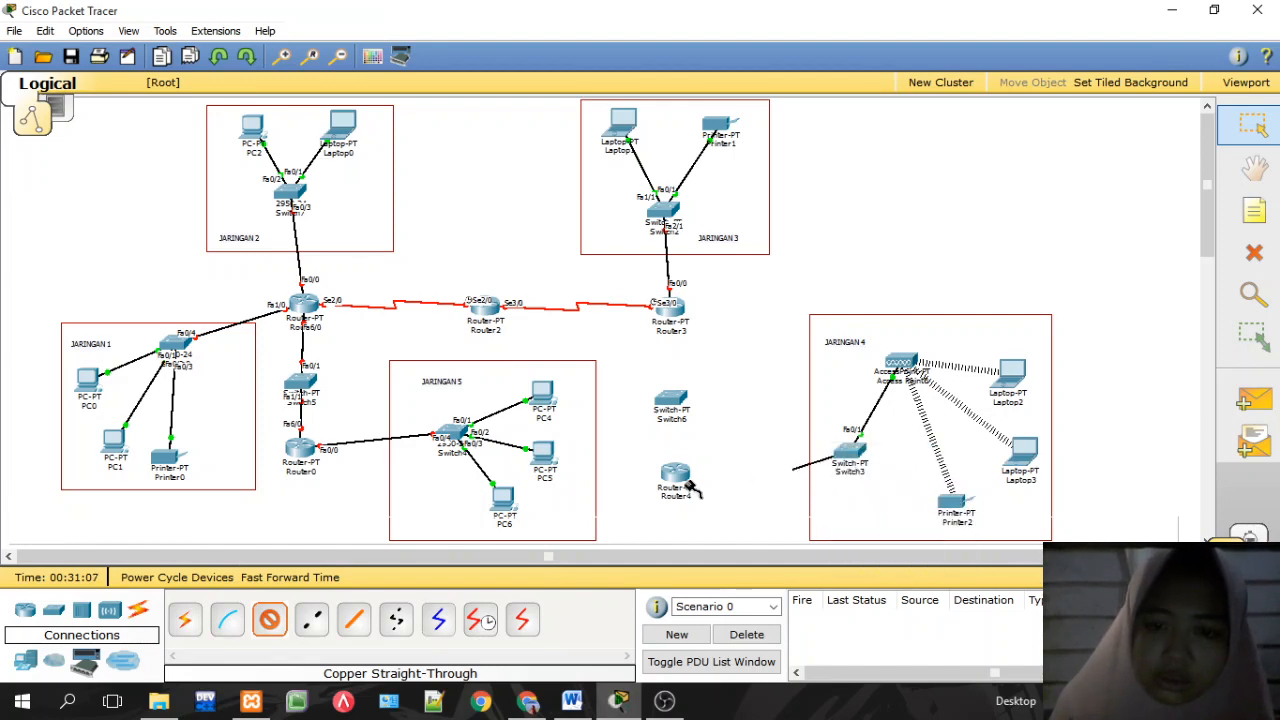
left_click(676, 482)
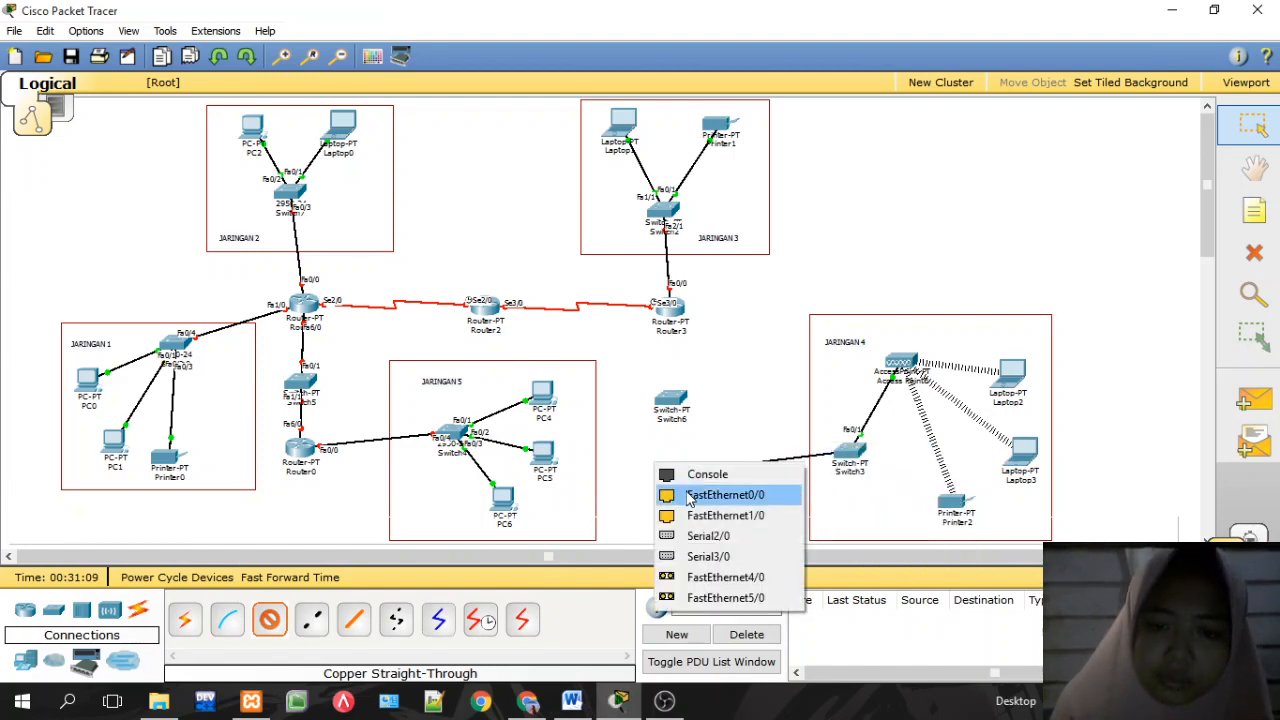
left_click(688, 494)
Step: Cable Router4 Fa1/0 to Switch6 Fa0/1 and Router3 Fa1/0 to Switch6 Fa1/1
left_click(268, 625)
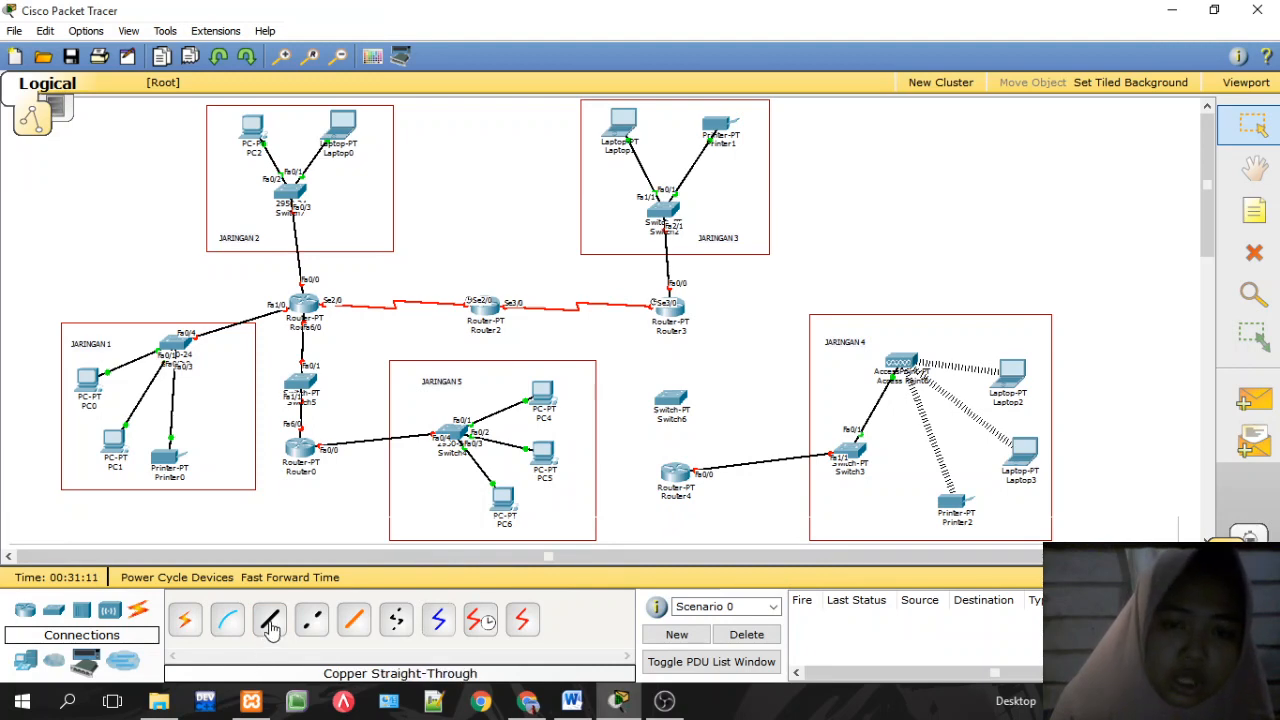
left_click(677, 476)
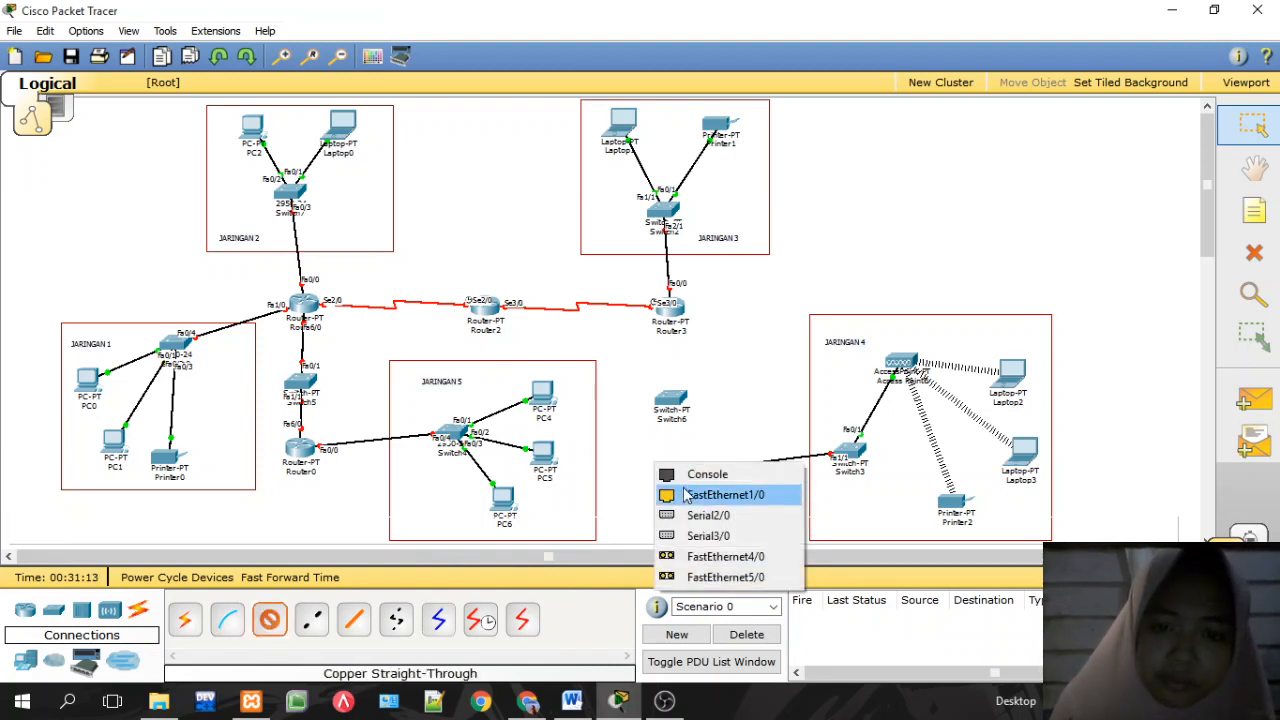
left_click(702, 495)
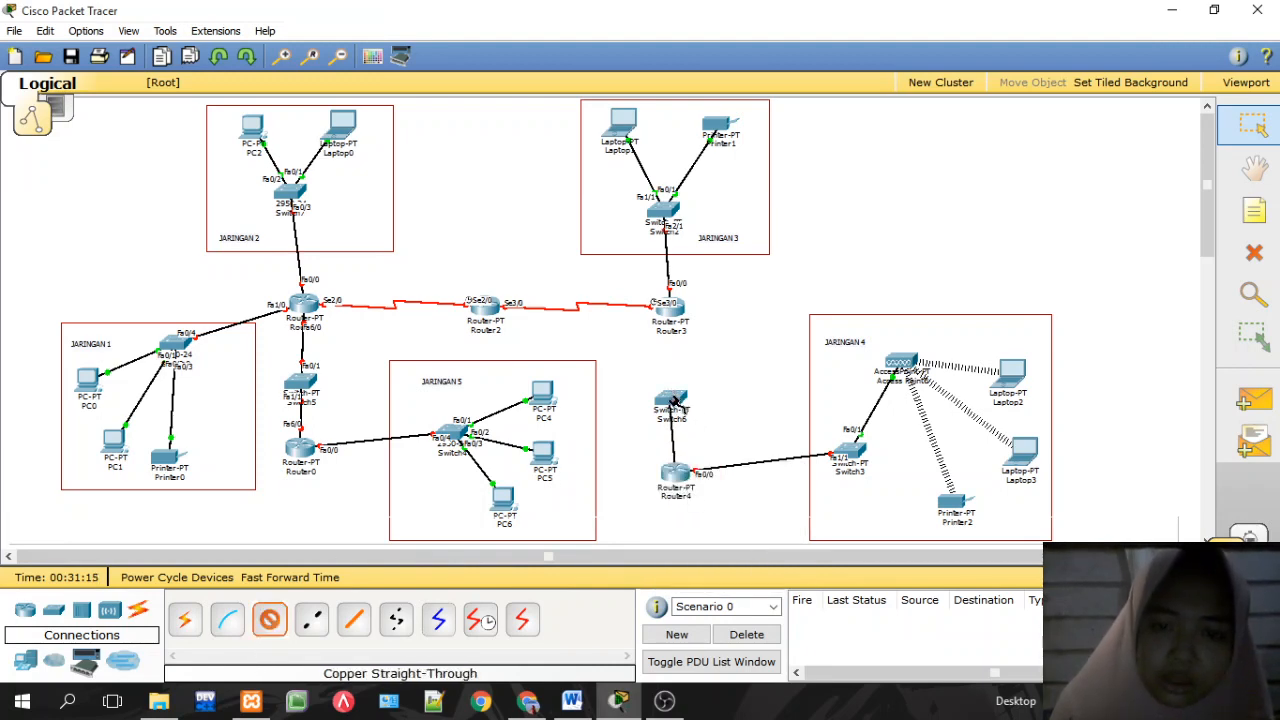
left_click(672, 400)
left_click(688, 423)
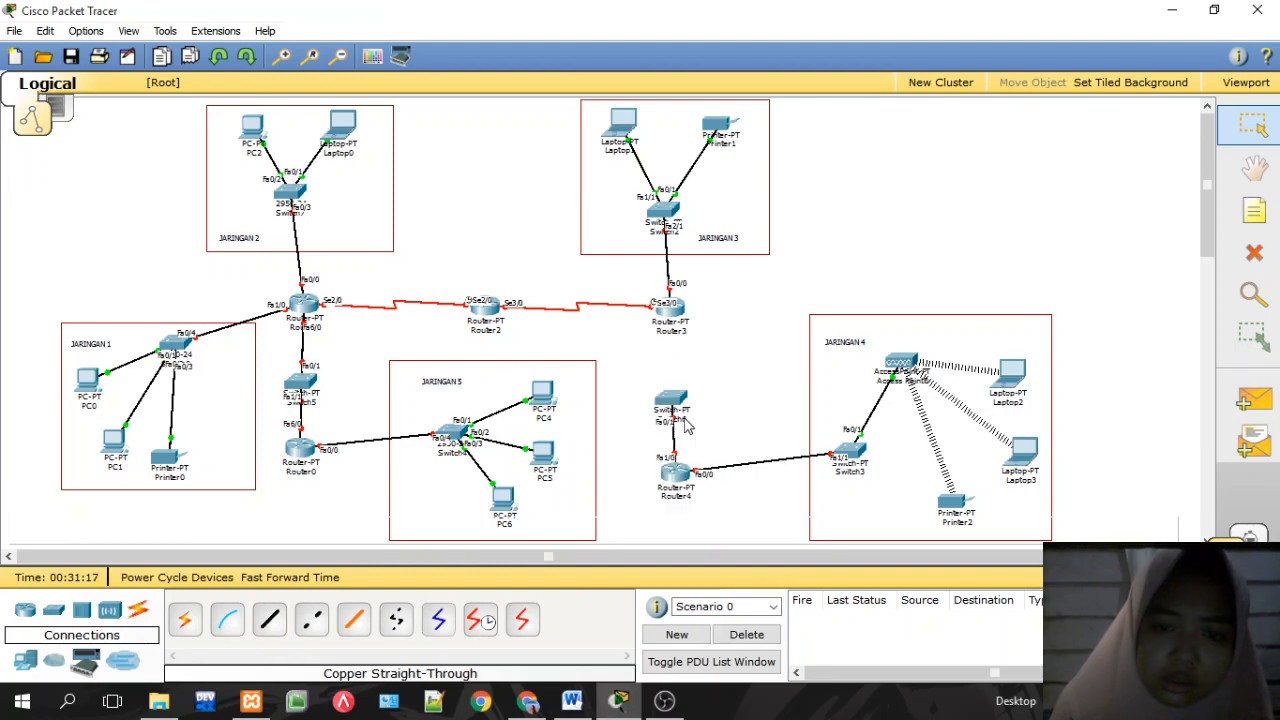
left_click(268, 620)
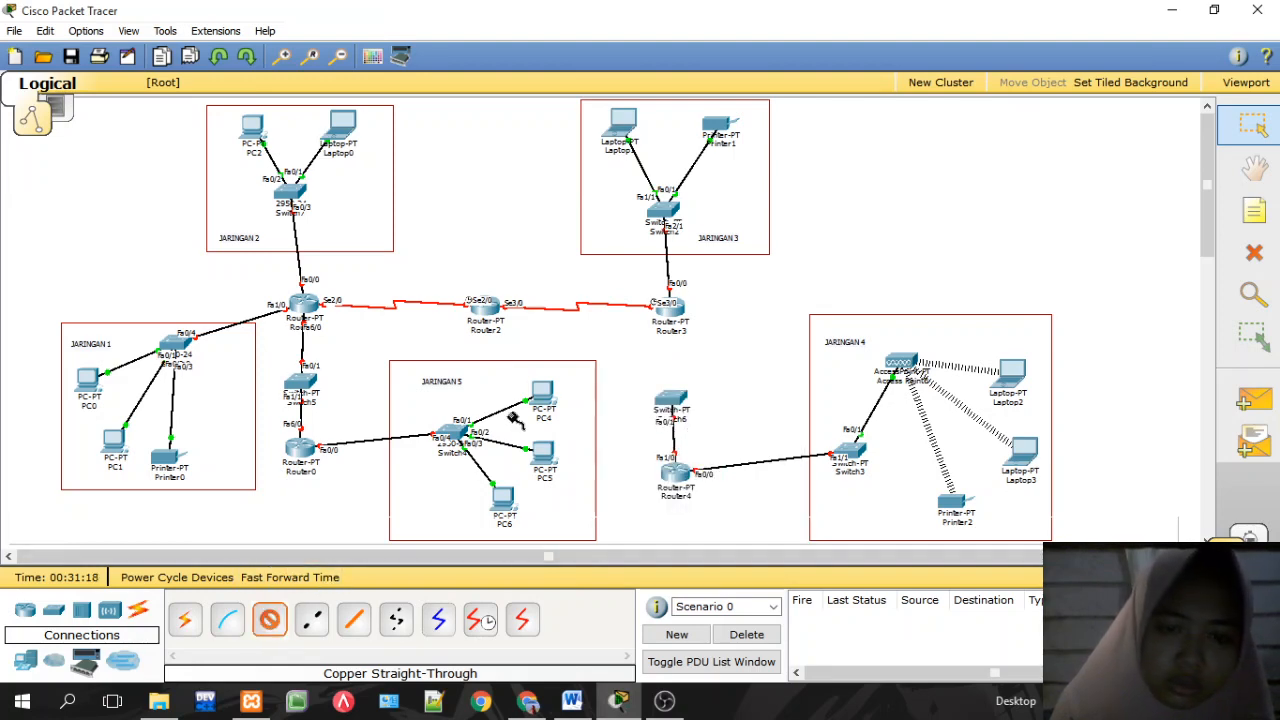
left_click(675, 318)
left_click(702, 329)
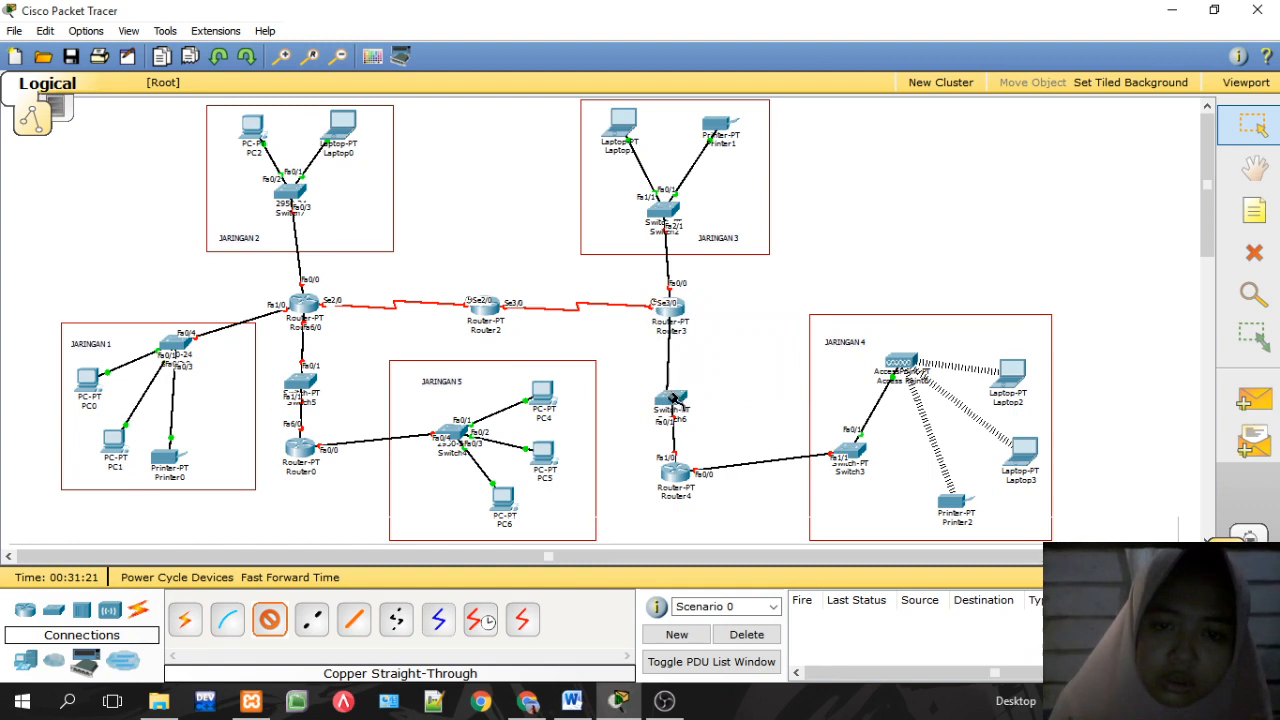
left_click(672, 400)
left_click(686, 427)
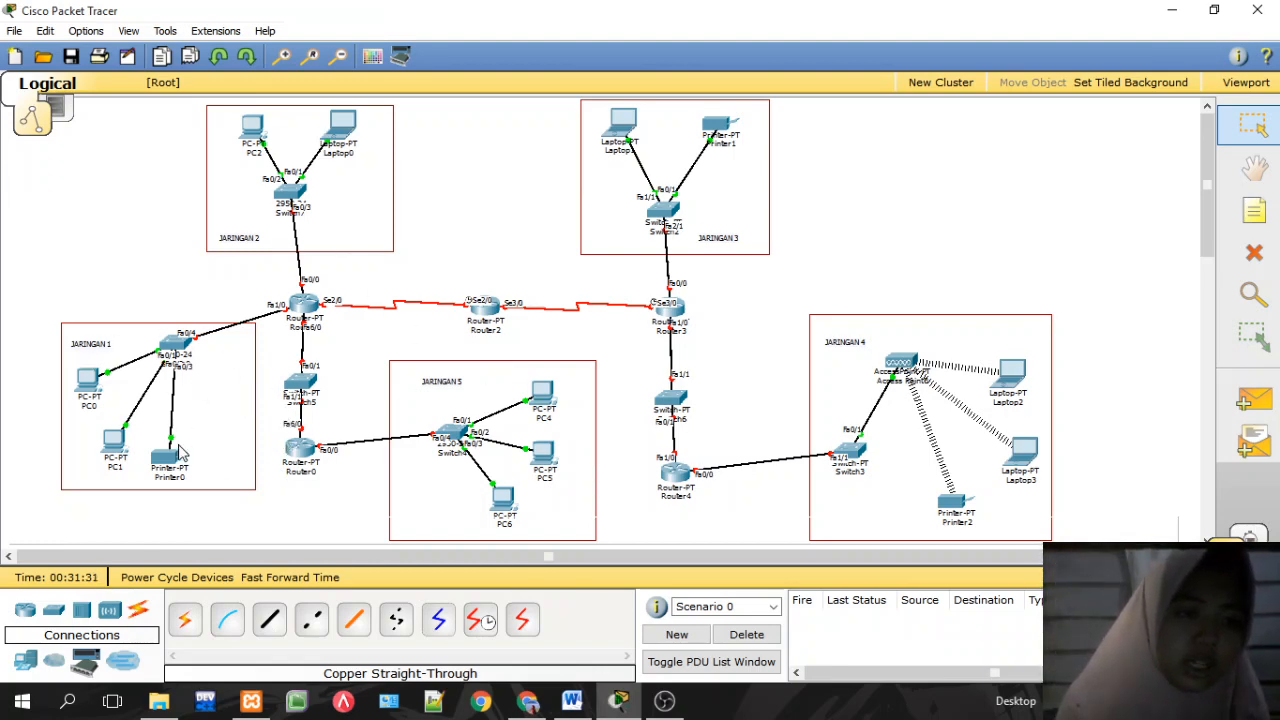
mouse_move(178, 466)
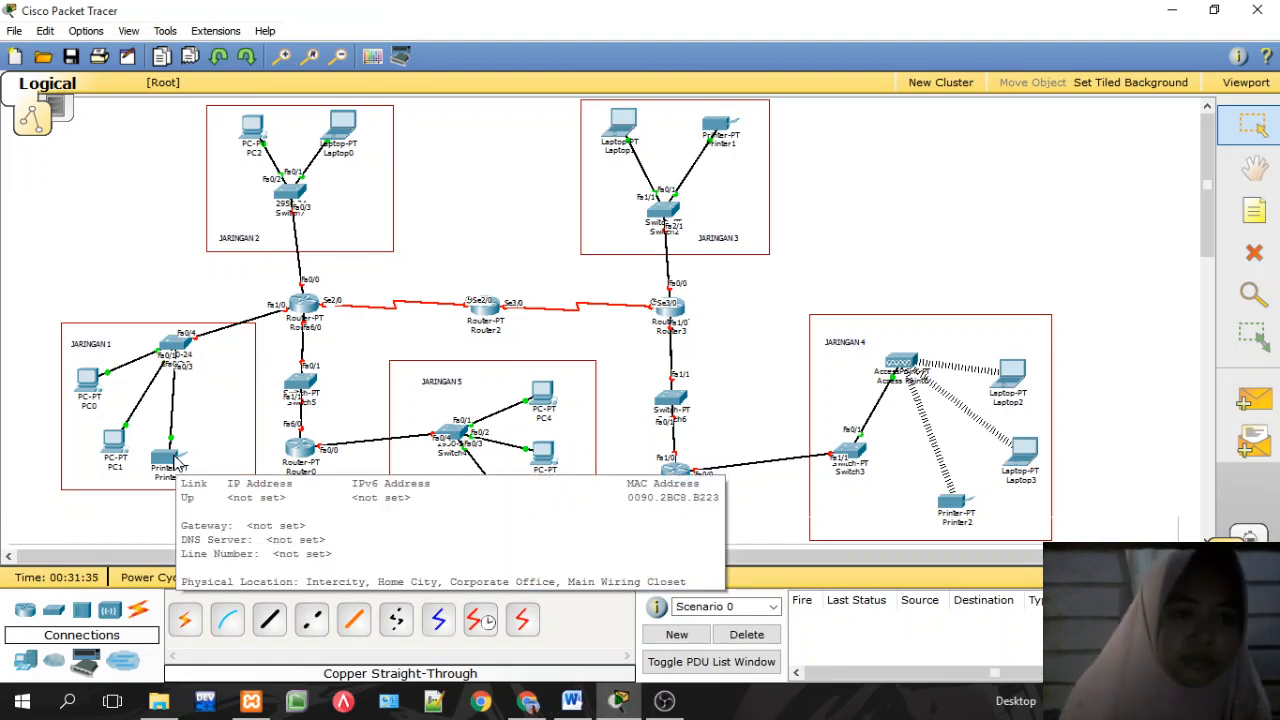
Step: Give Printer0 gateway 192.168.10.1 and IP 192.168.10.2 with mask 255.255.255.0
left_click(178, 466)
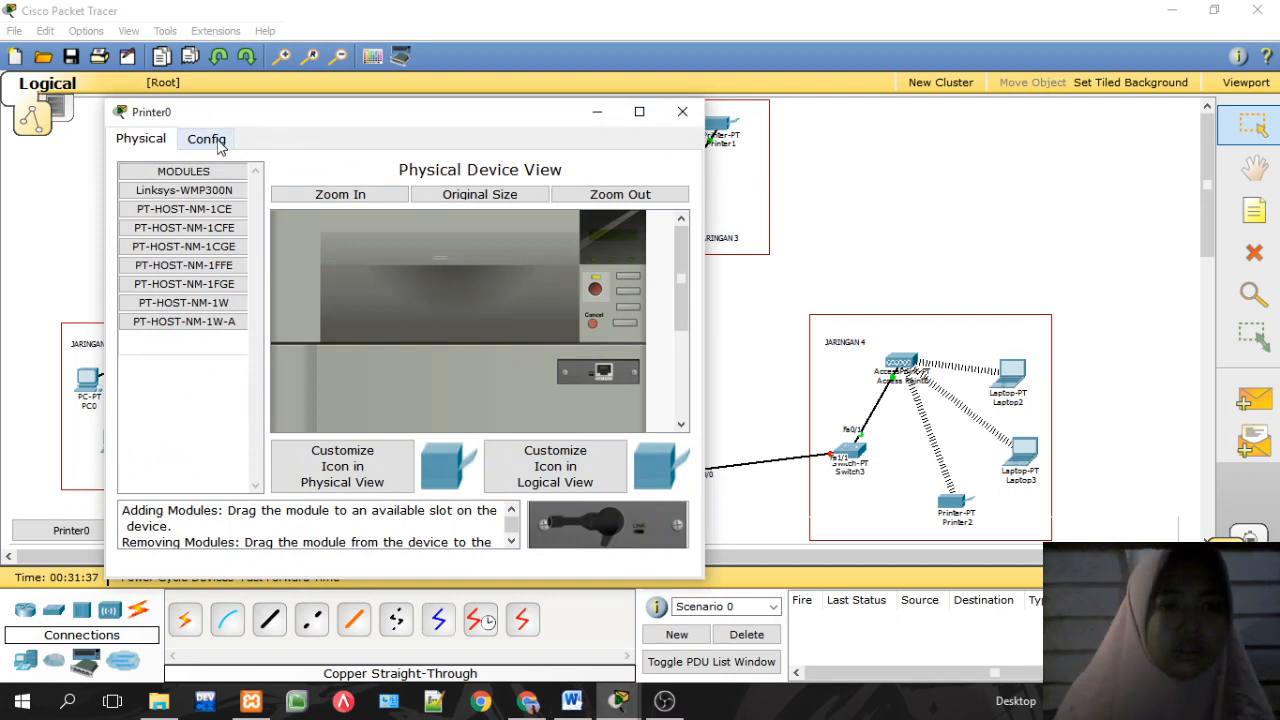
left_click(206, 139)
left_click(201, 230)
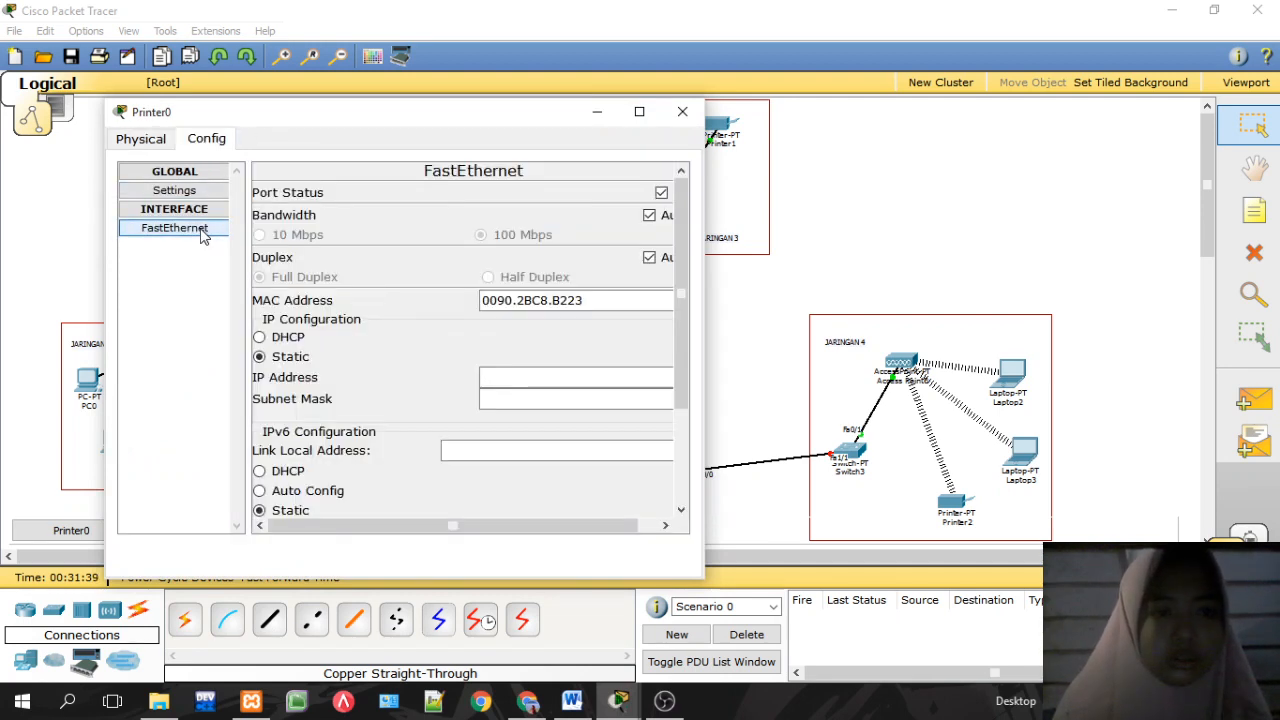
left_click(198, 212)
left_click(195, 190)
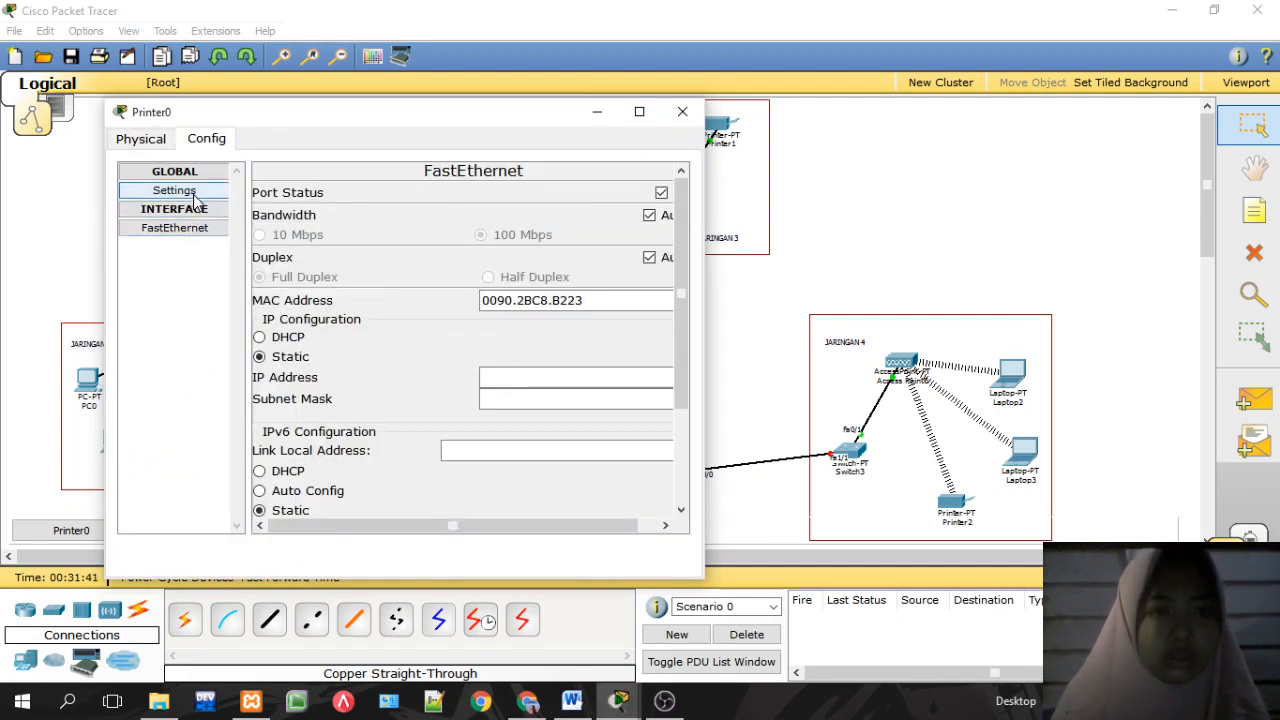
left_click(376, 308)
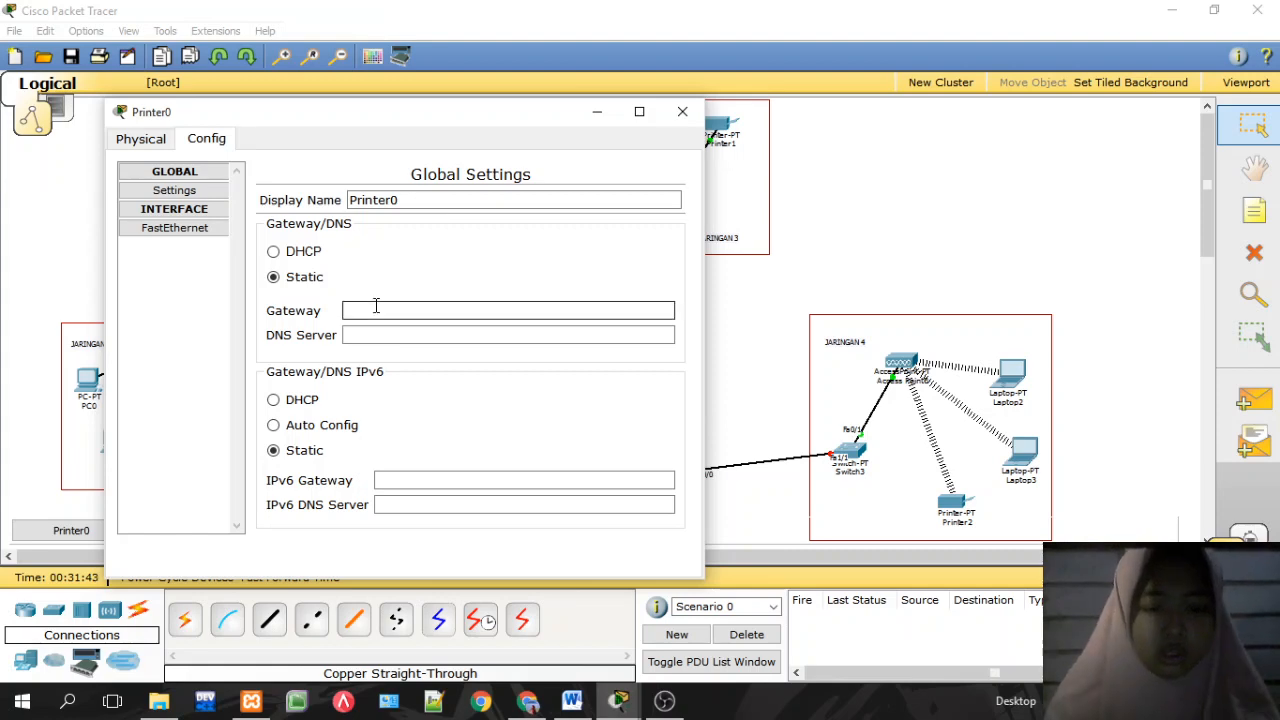
type("192.168.50.2")
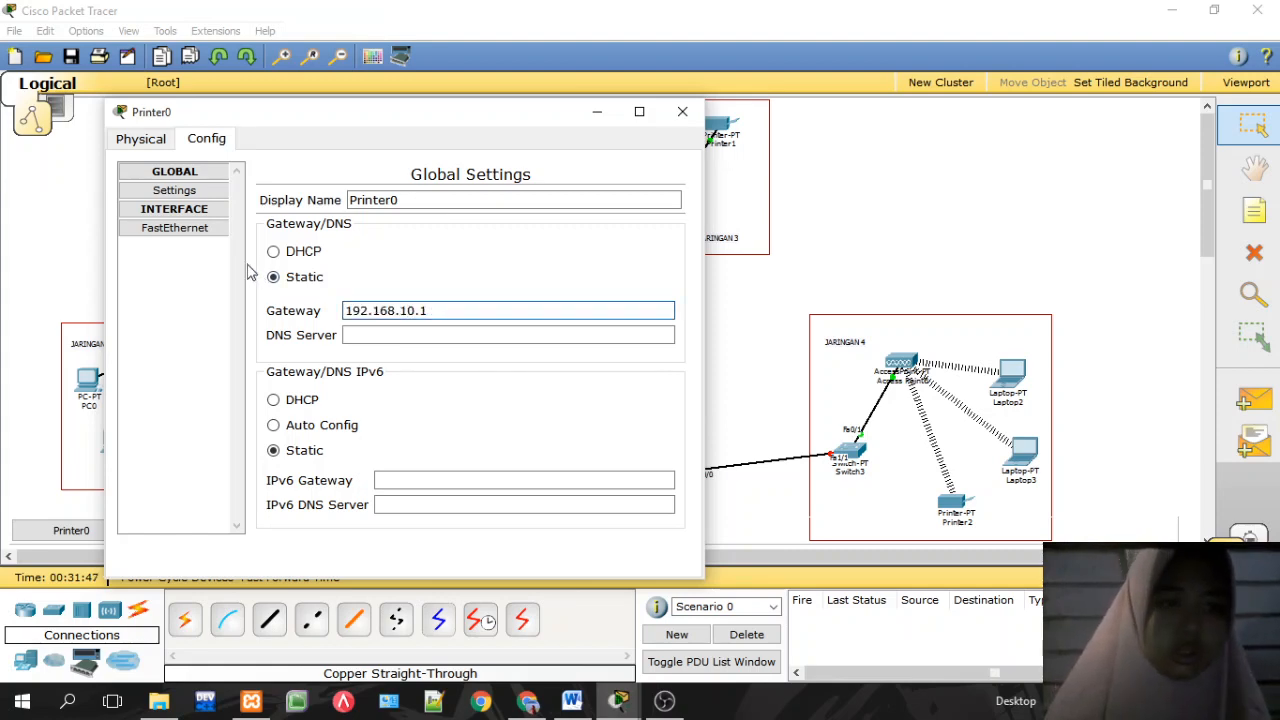
left_click(205, 229)
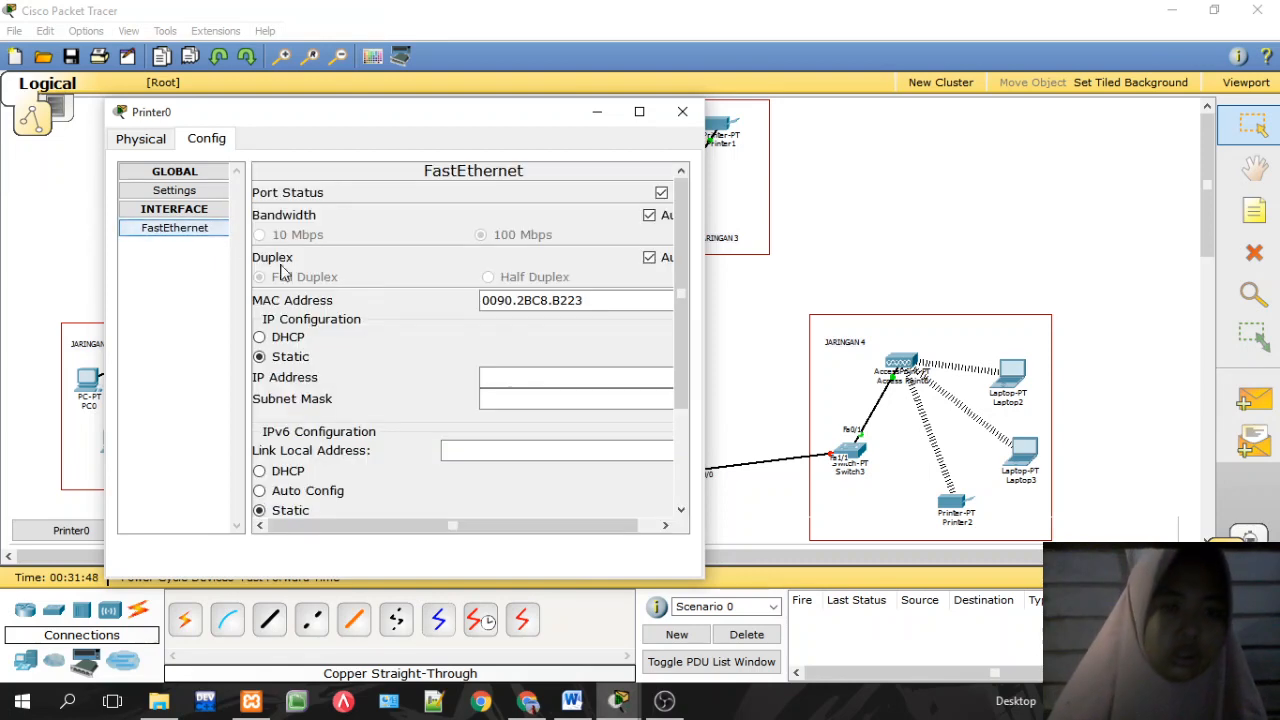
left_click(491, 372)
type("192.168.50.2")
key("BackSpace")
key("BackSpace")
key("BackSpace")
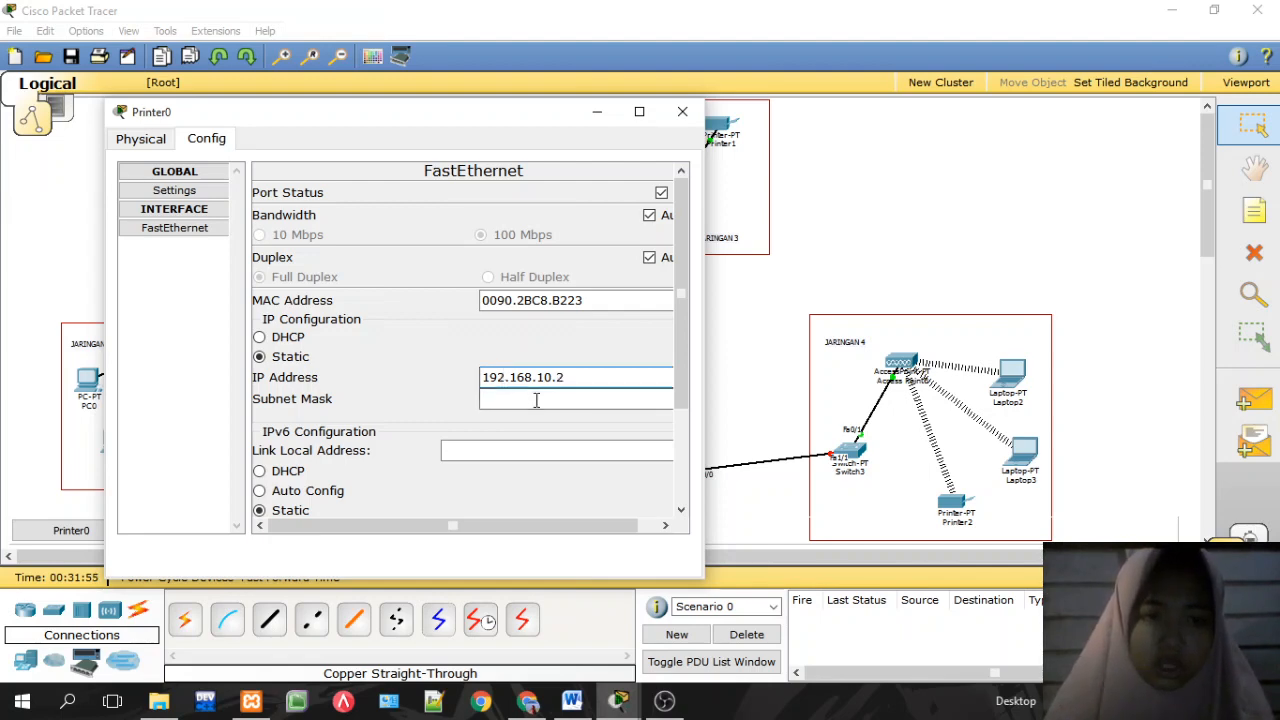
left_click(535, 398)
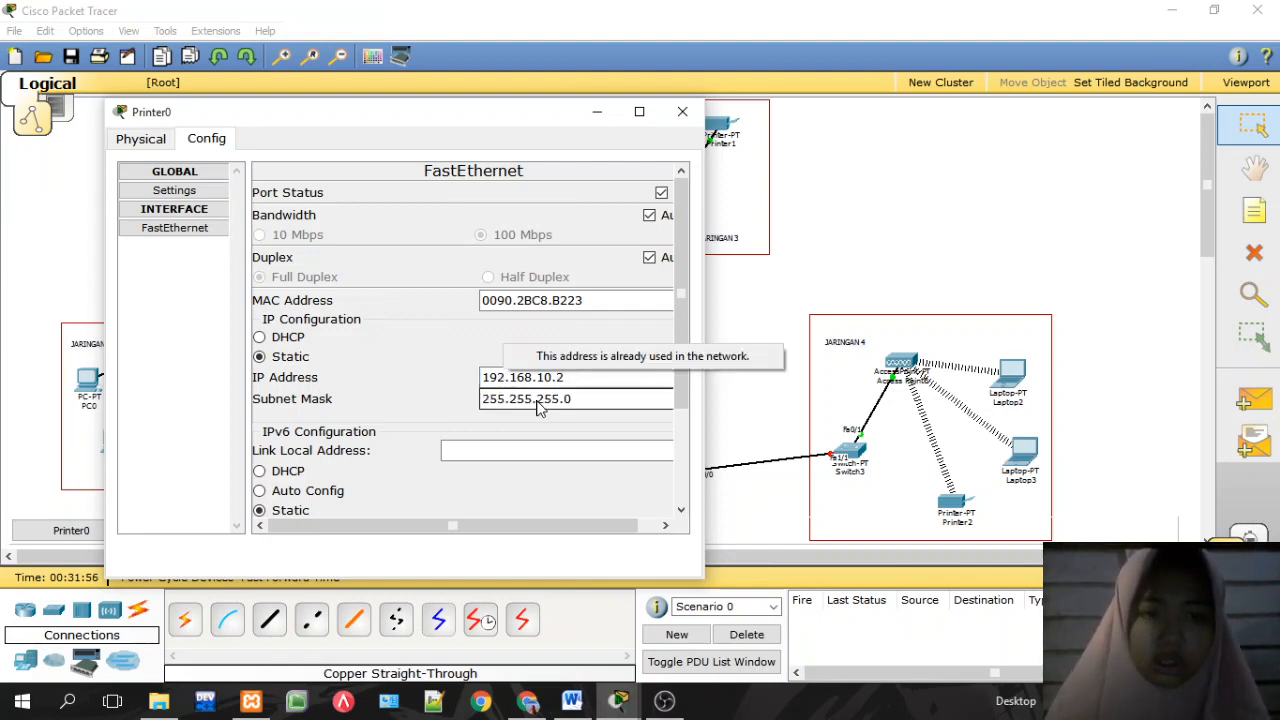
left_click(680, 113)
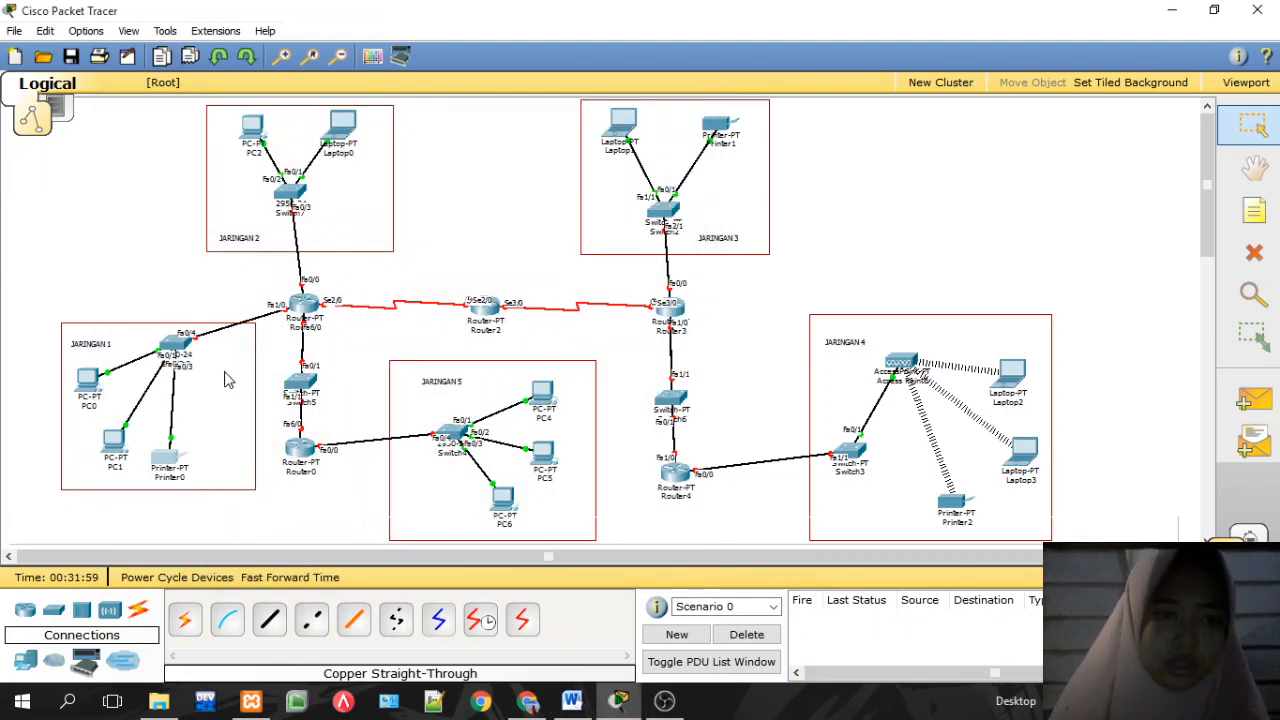
Step: Change PC0's IP address to 192.168.10.4
mouse_move(118, 443)
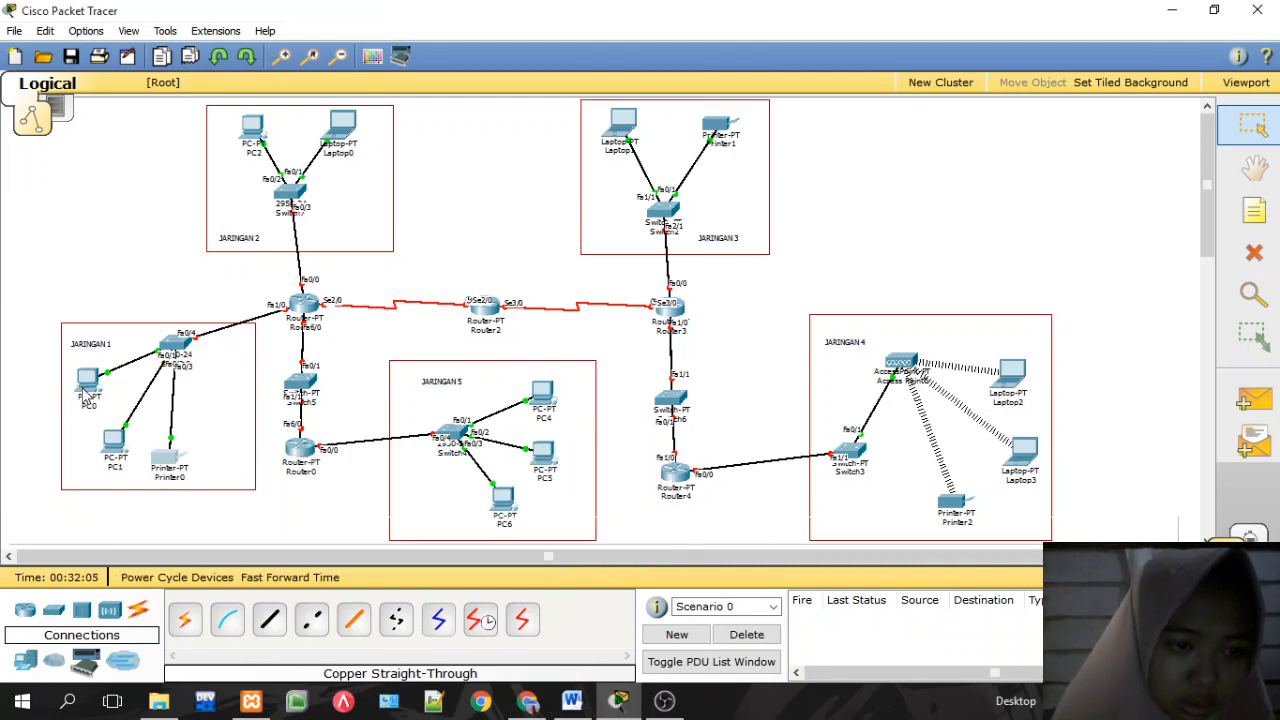
left_click(87, 398)
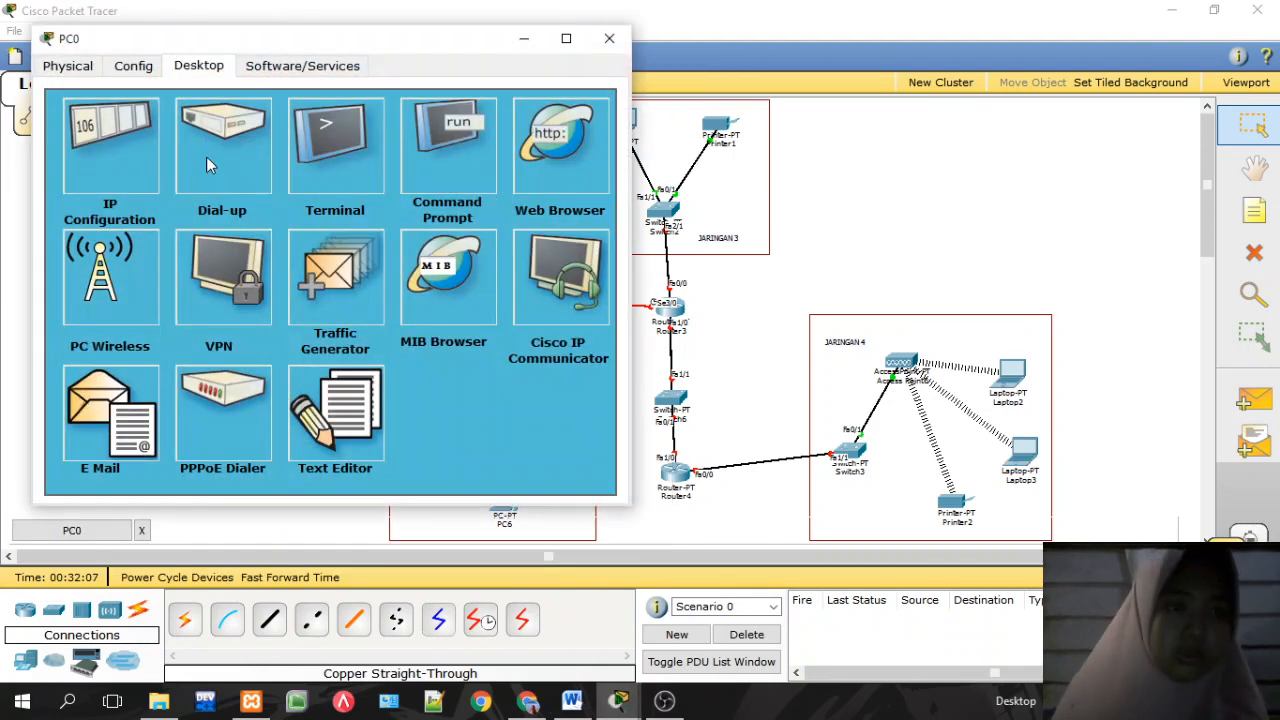
left_click(125, 148)
left_click(283, 244)
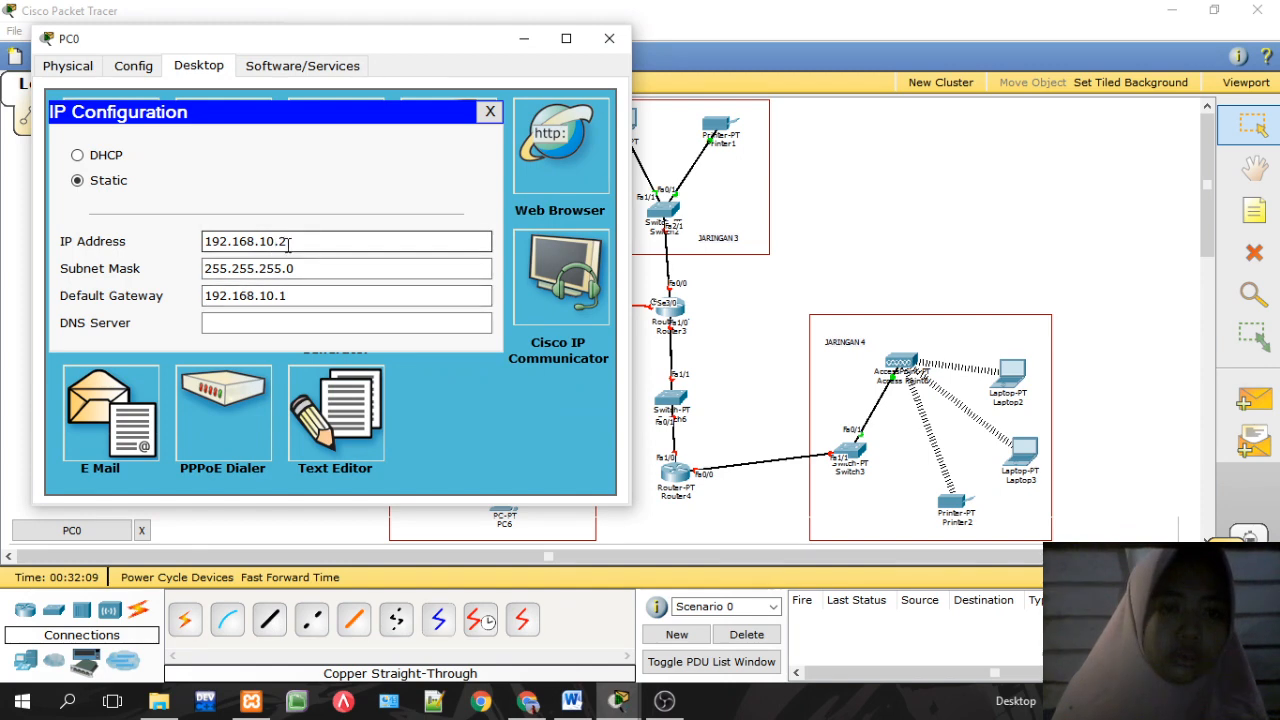
key("BackSpace")
type("4")
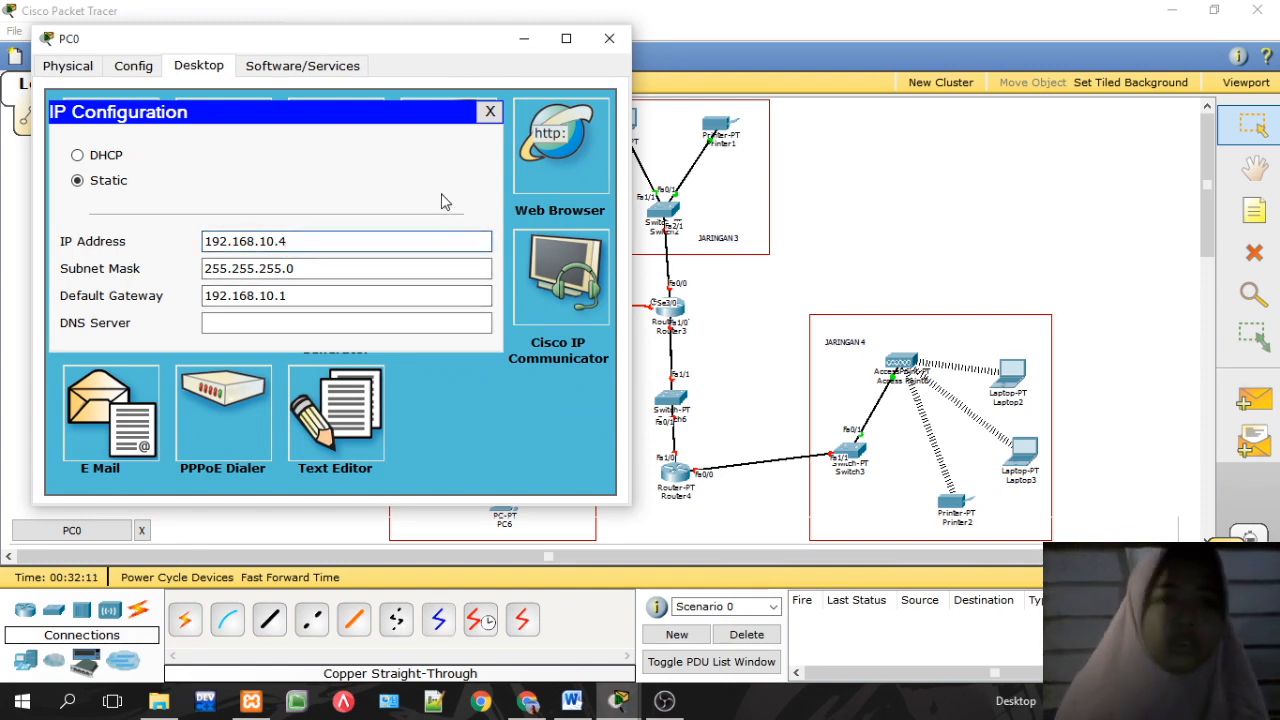
left_click(489, 112)
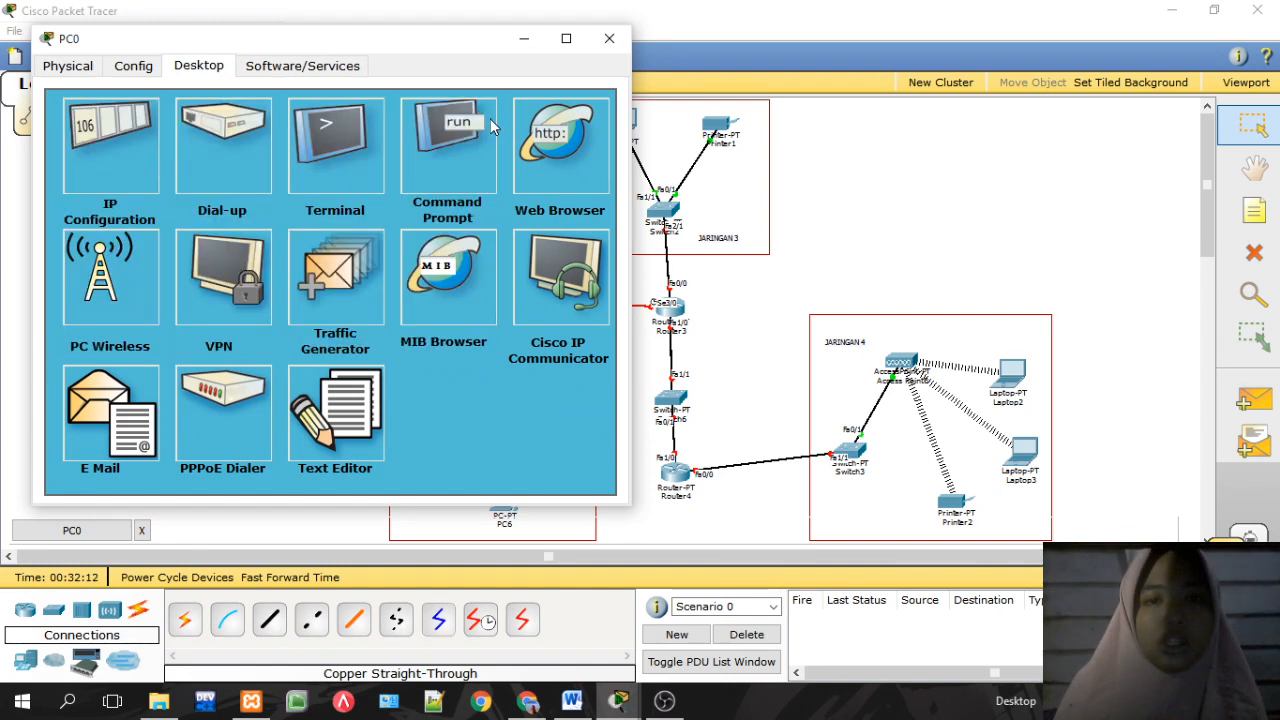
left_click(610, 40)
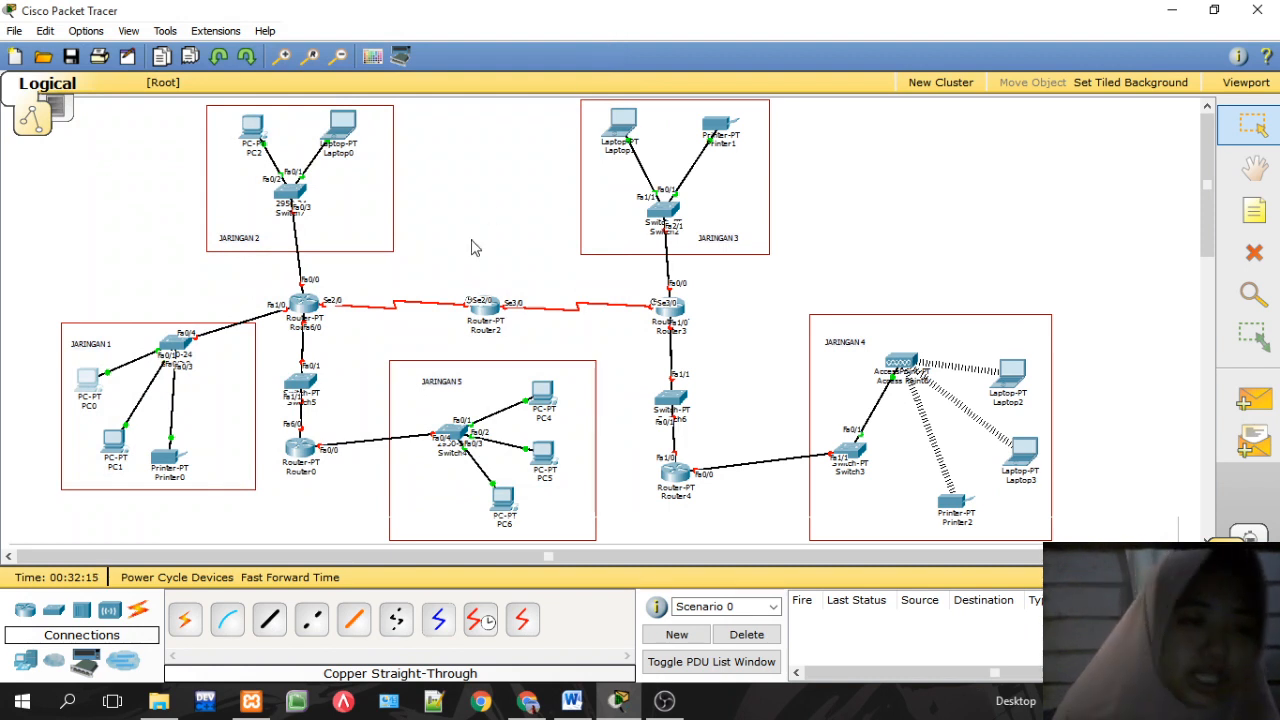
Step: Set Router1 FastEthernet1/0 to 192.168.10.1, mask 255.255.255.0, and turn the port on
mouse_move(171, 464)
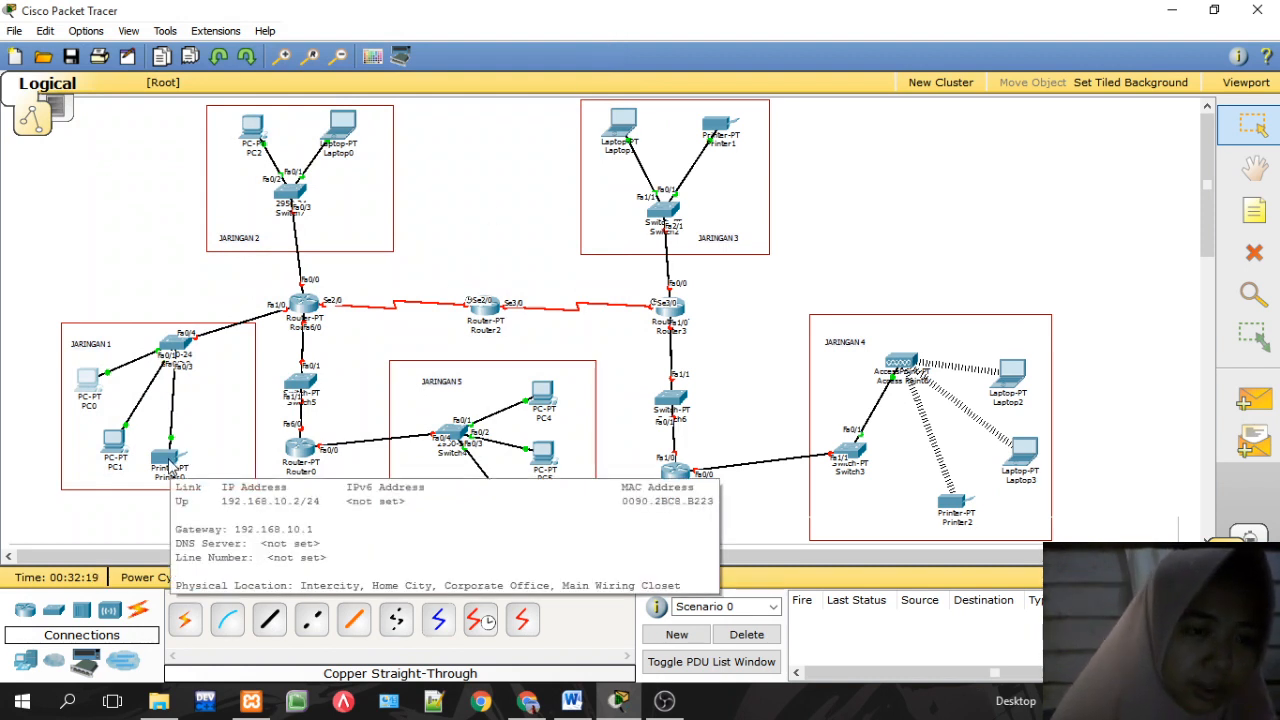
left_click(303, 303)
left_click(210, 146)
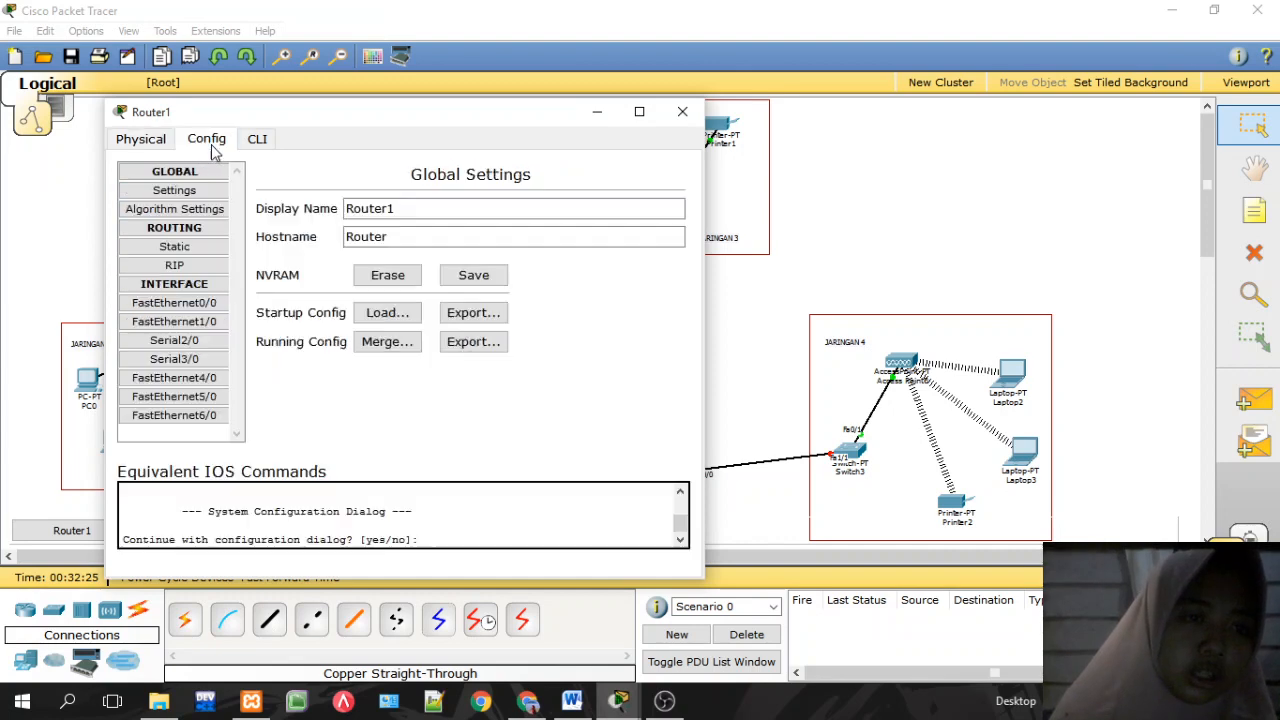
left_click(206, 325)
left_click(601, 360)
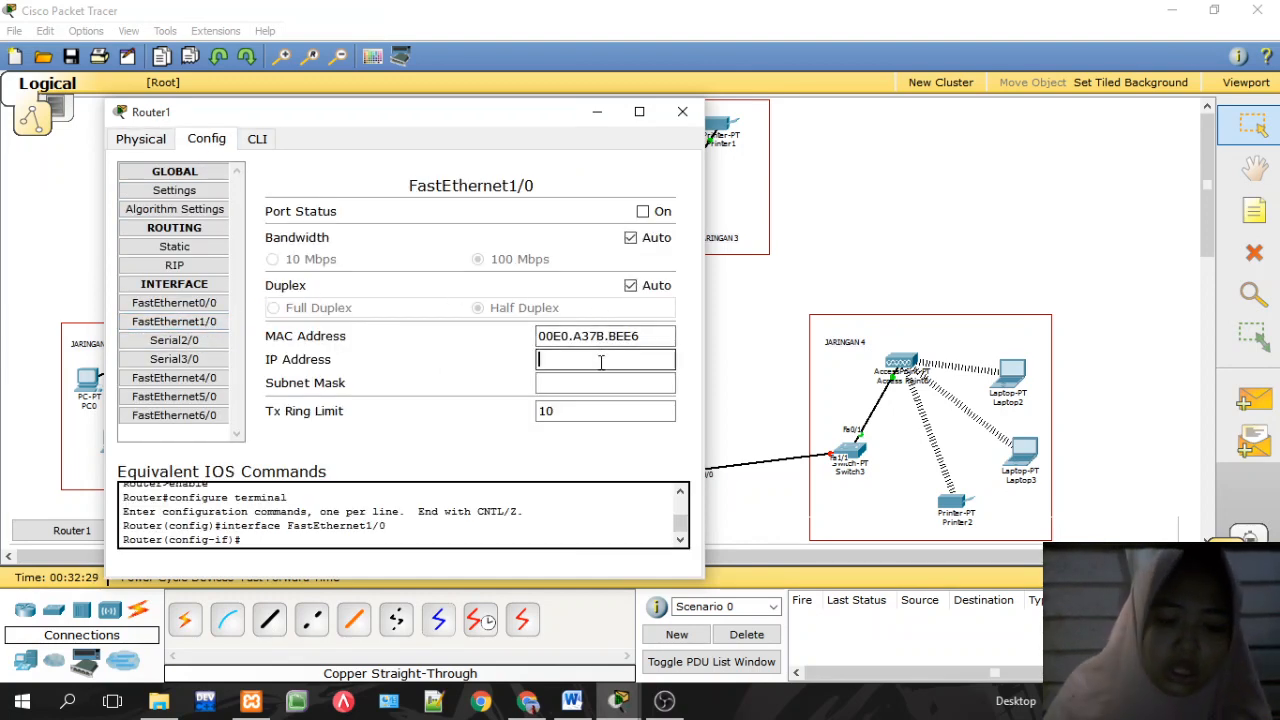
type("192.168.50.2")
key("BackSpace")
key("BackSpace")
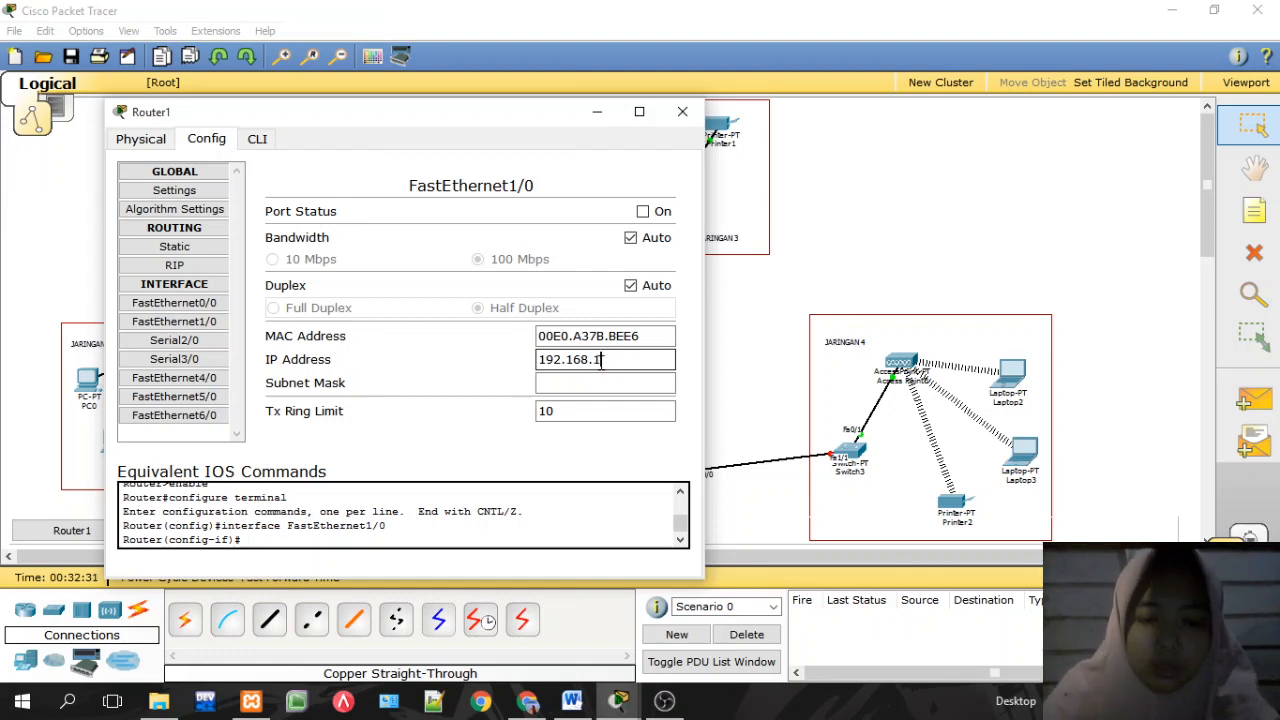
left_click(615, 384)
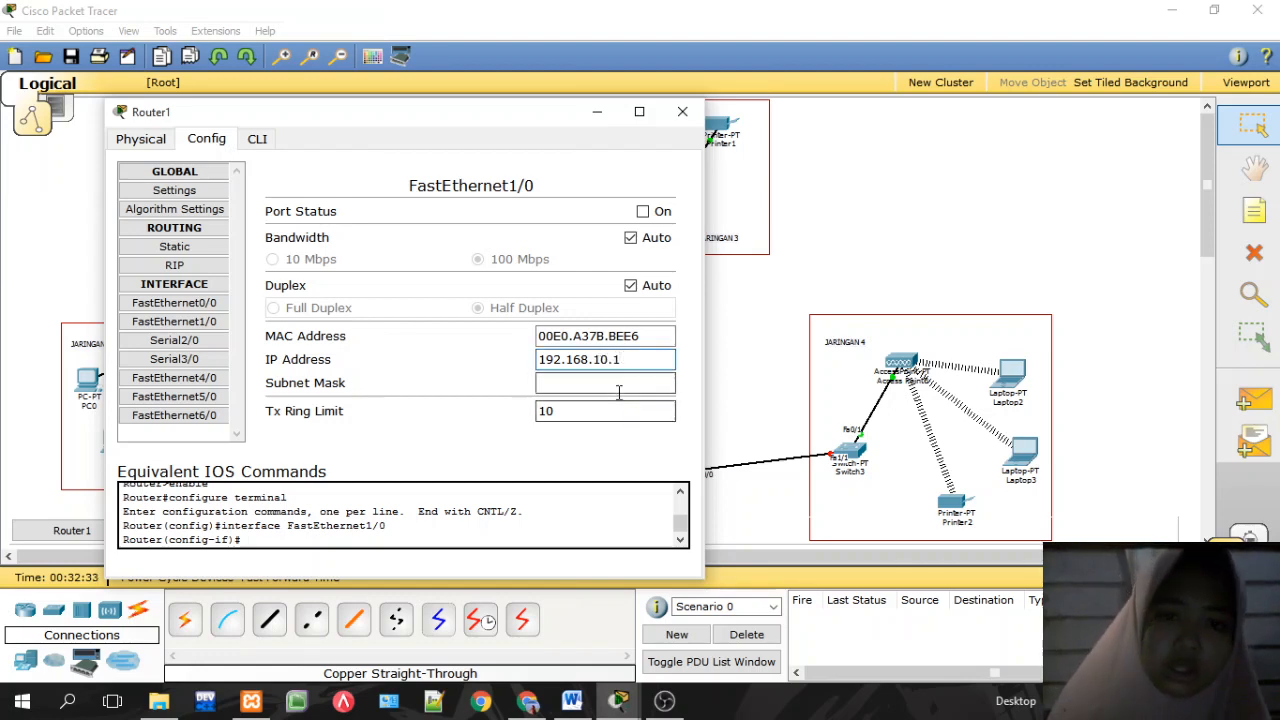
left_click(643, 212)
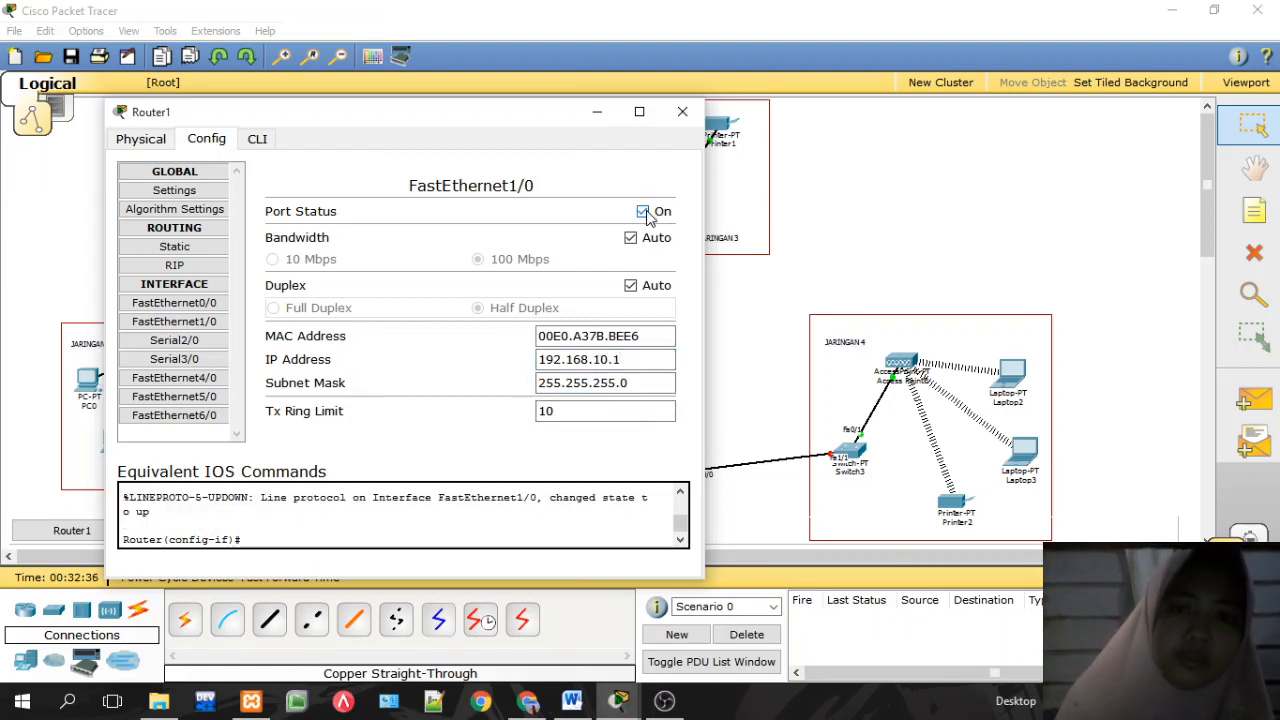
left_click(684, 112)
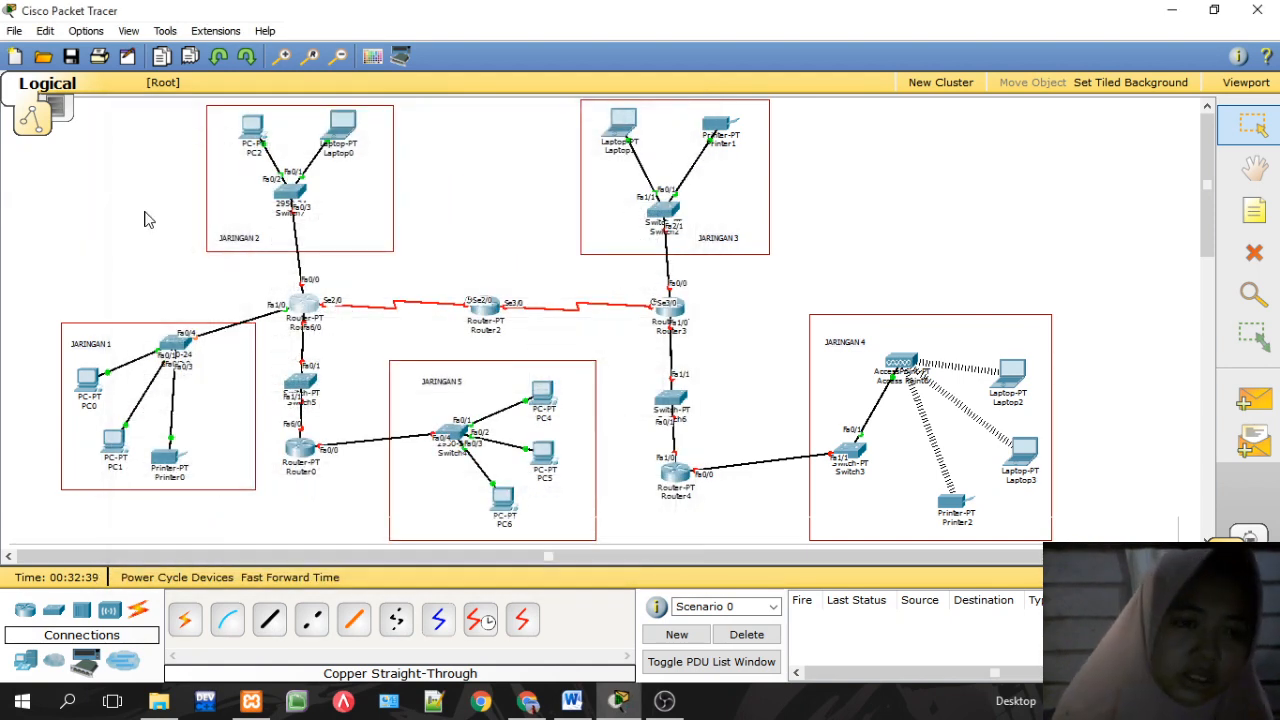
Step: Set Router1 FastEthernet0/0 to 192.168.20.1 and turn the port on
mouse_move(296, 333)
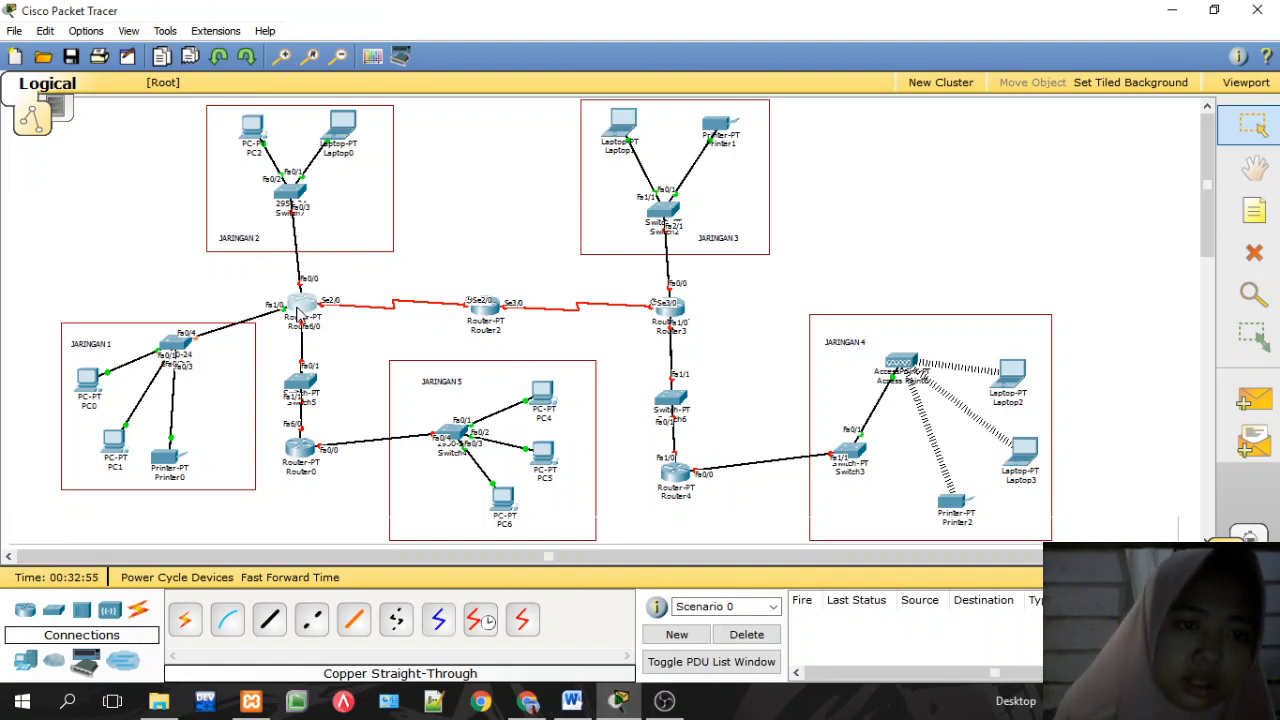
left_click(303, 305)
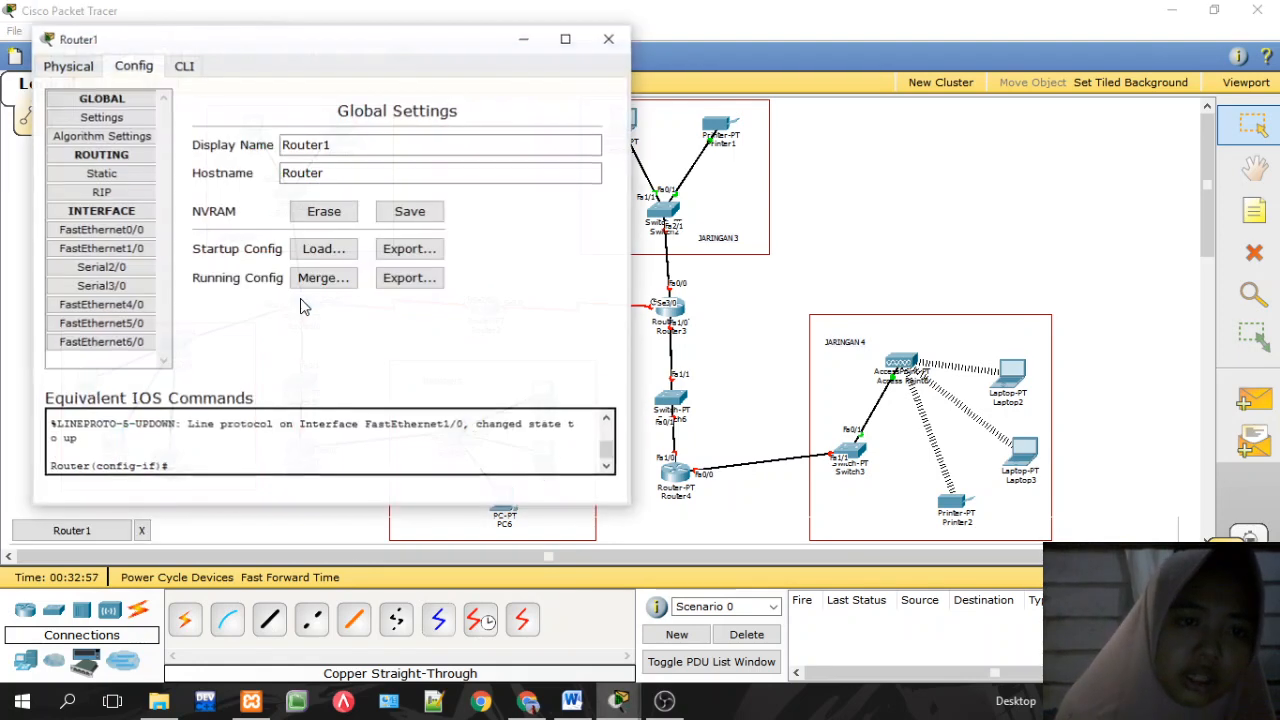
left_click(143, 230)
left_click(480, 287)
type("192.168.50.2")
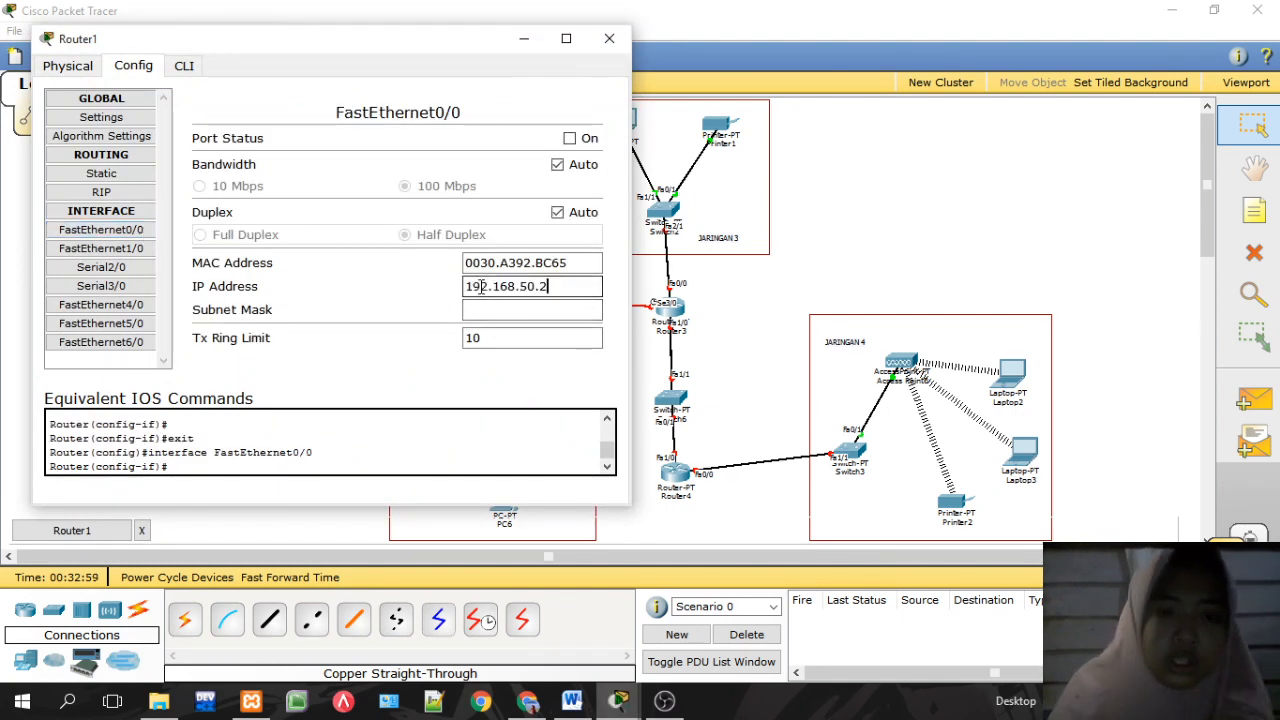
key("BackSpace")
key("BackSpace")
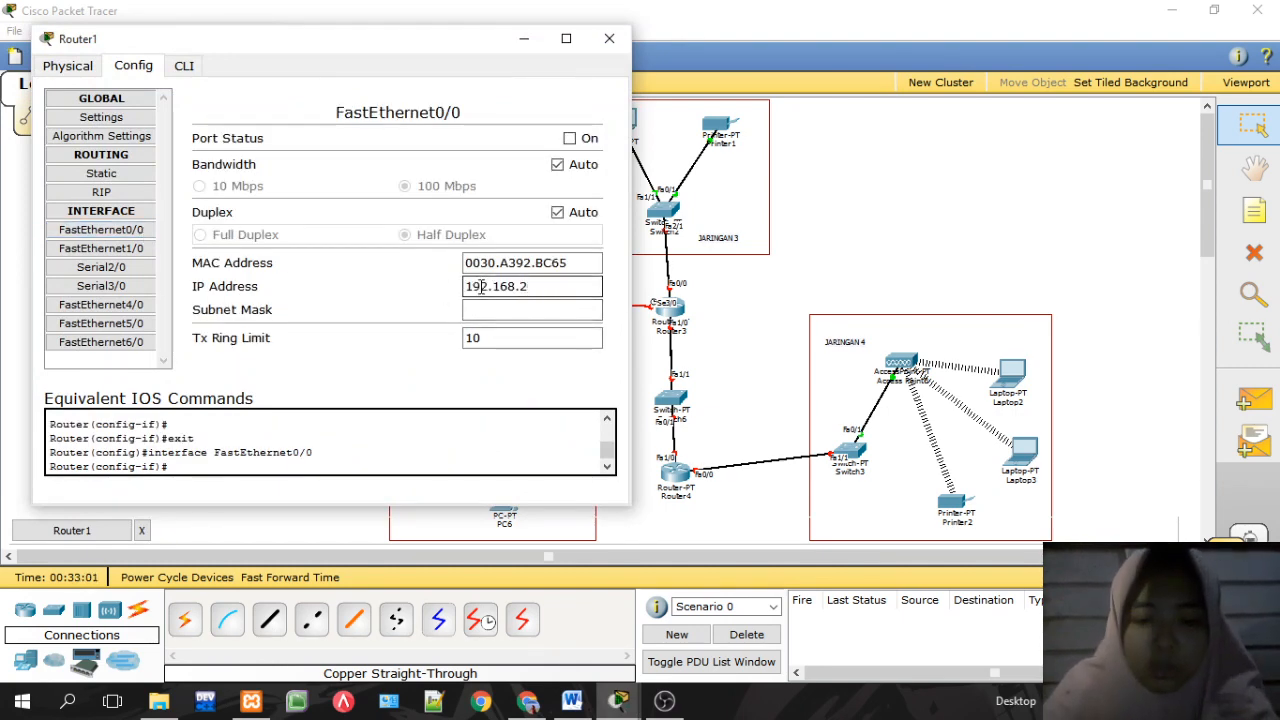
type("20.1")
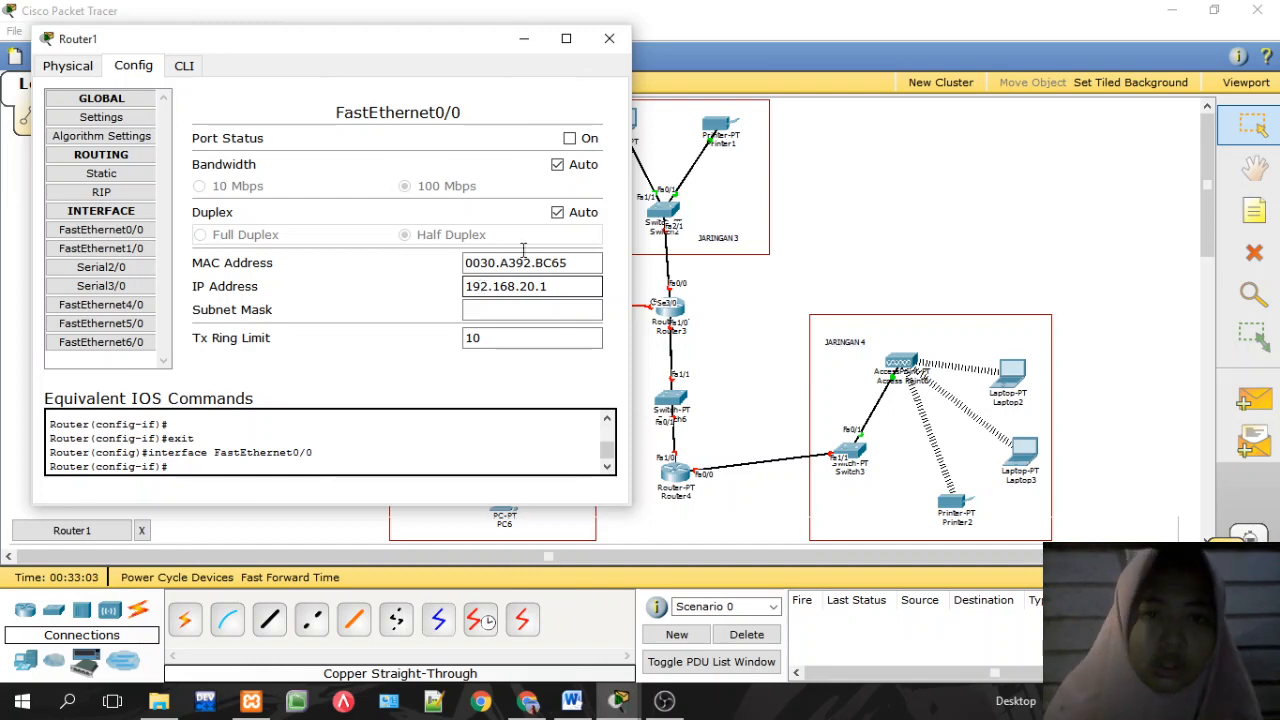
left_click(569, 139)
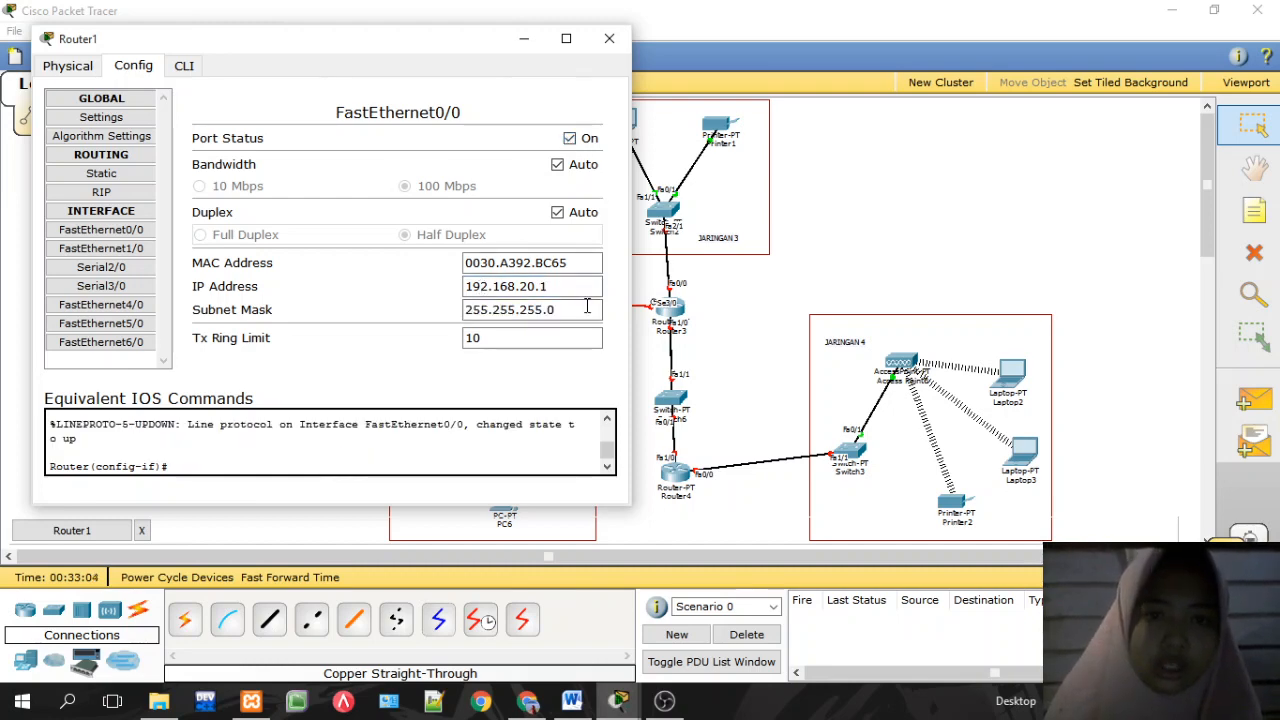
left_click(609, 38)
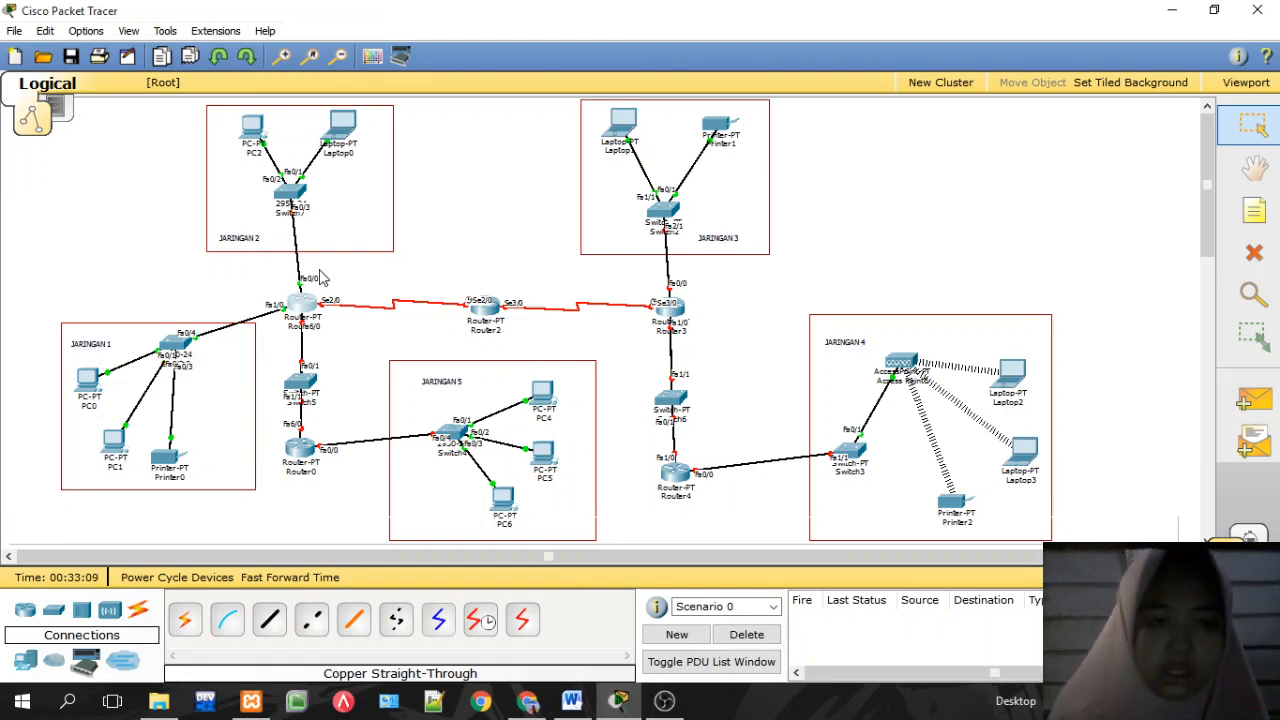
Step: Send simple PDUs to Router1 from Printer0 and twice from Laptop0
left_click(1254, 400)
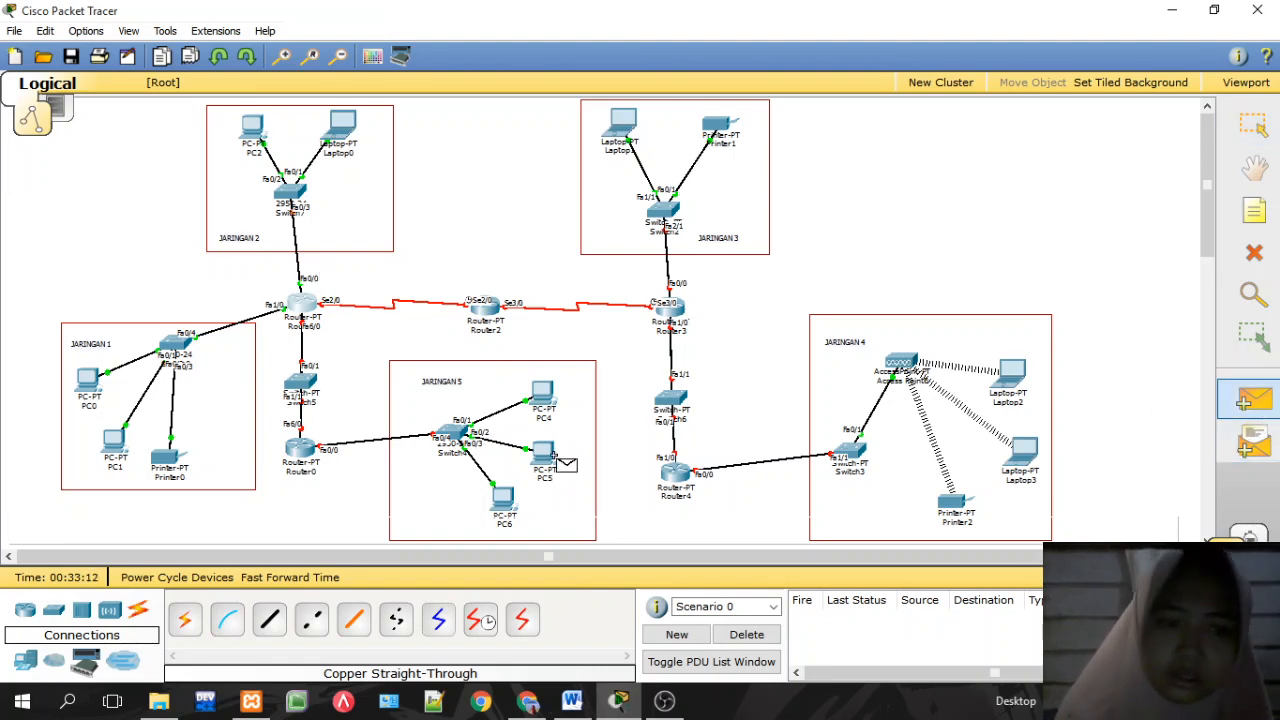
left_click(164, 464)
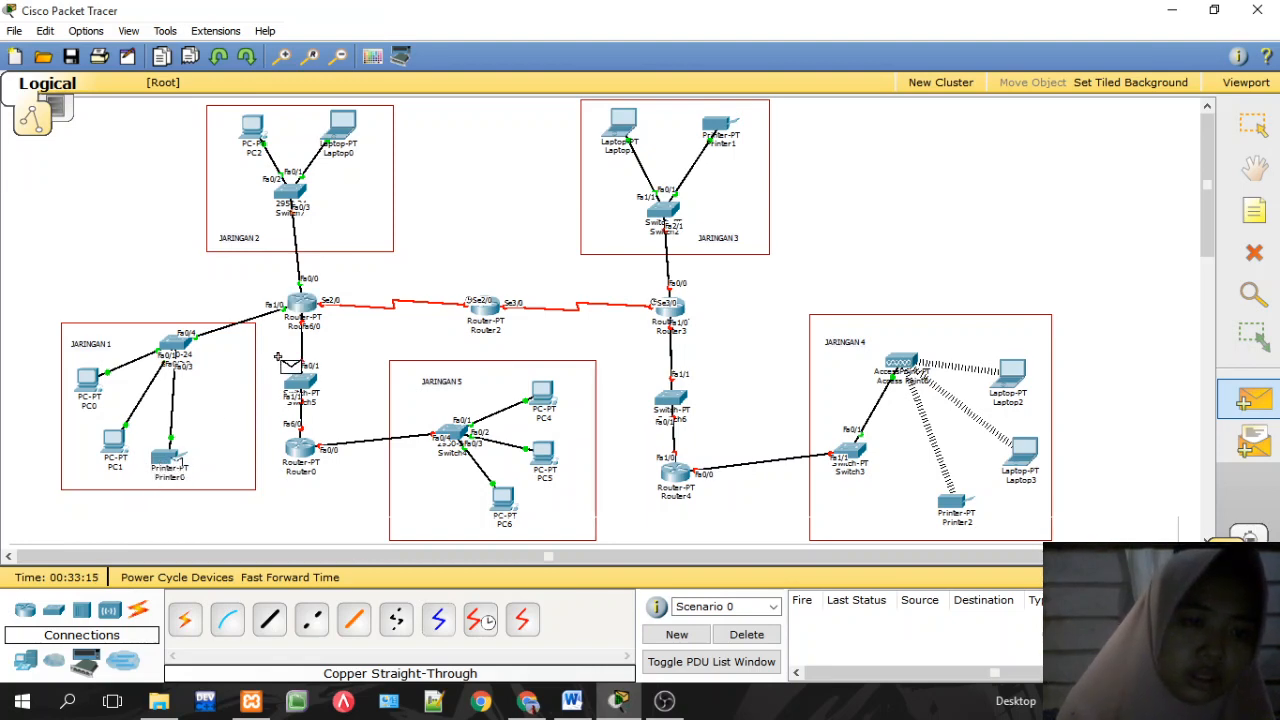
left_click(305, 306)
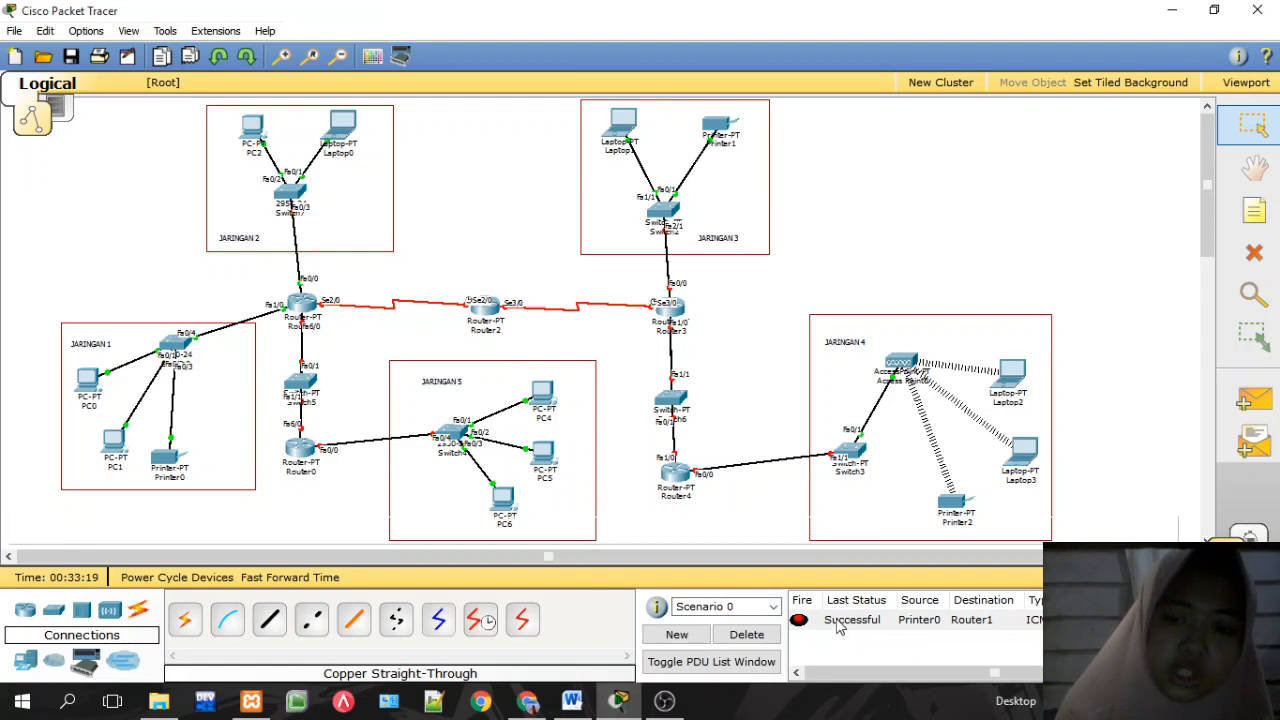
left_click(1254, 400)
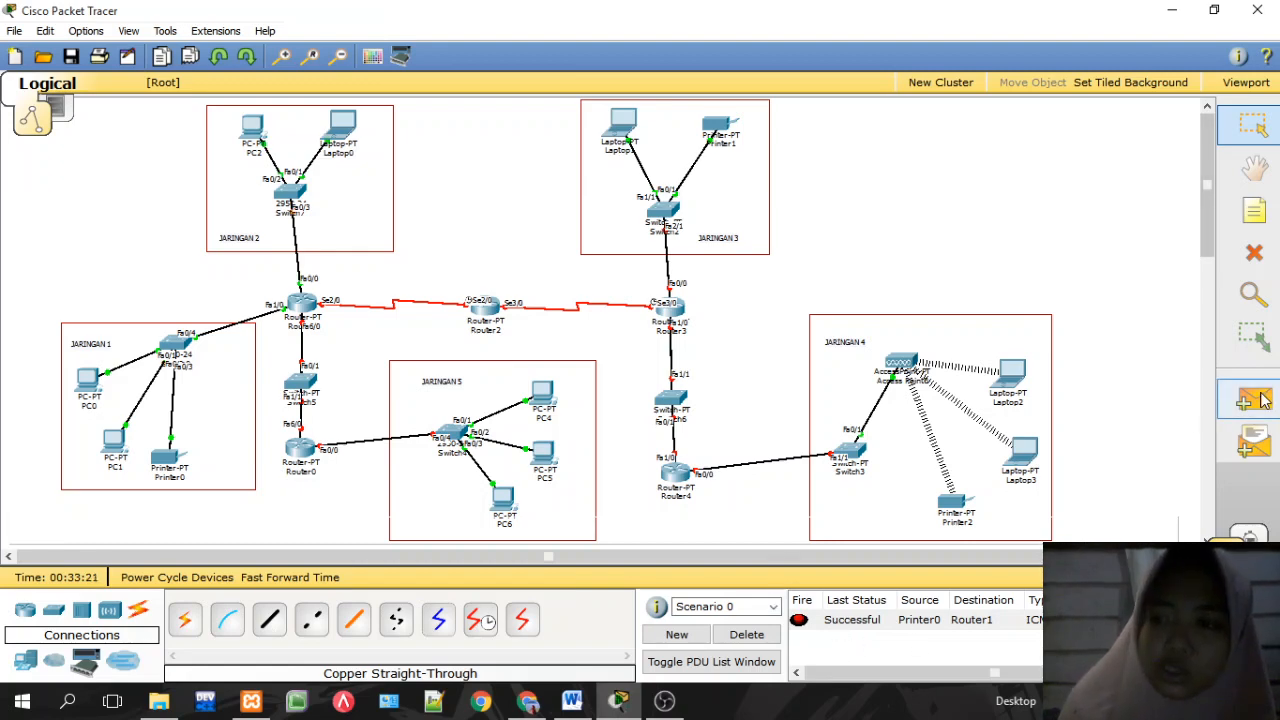
left_click(350, 126)
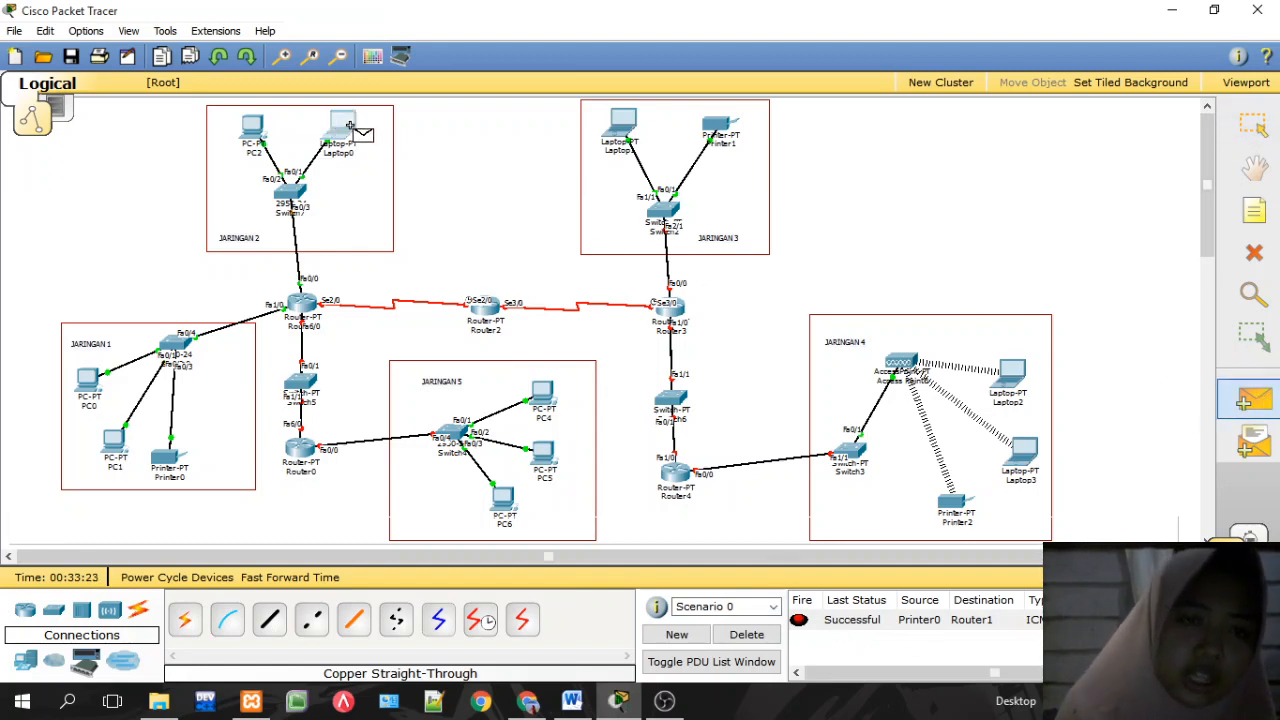
left_click(304, 306)
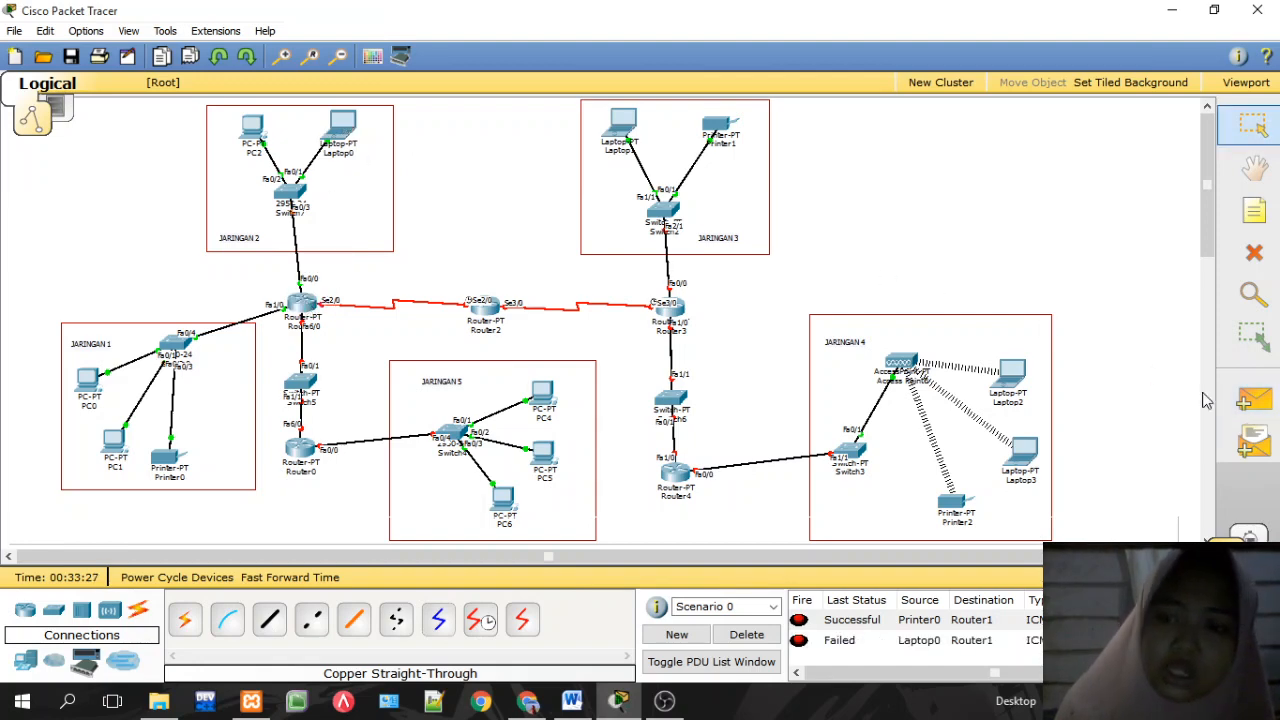
left_click(1254, 400)
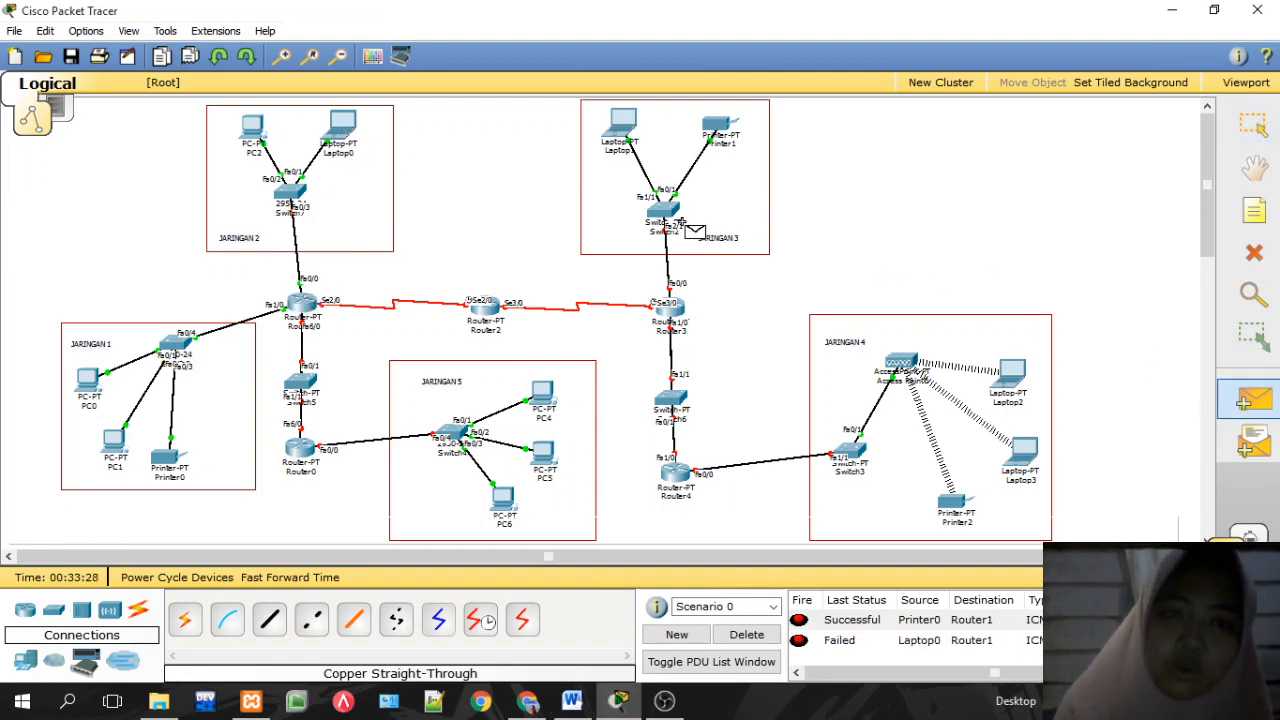
left_click(342, 128)
left_click(305, 305)
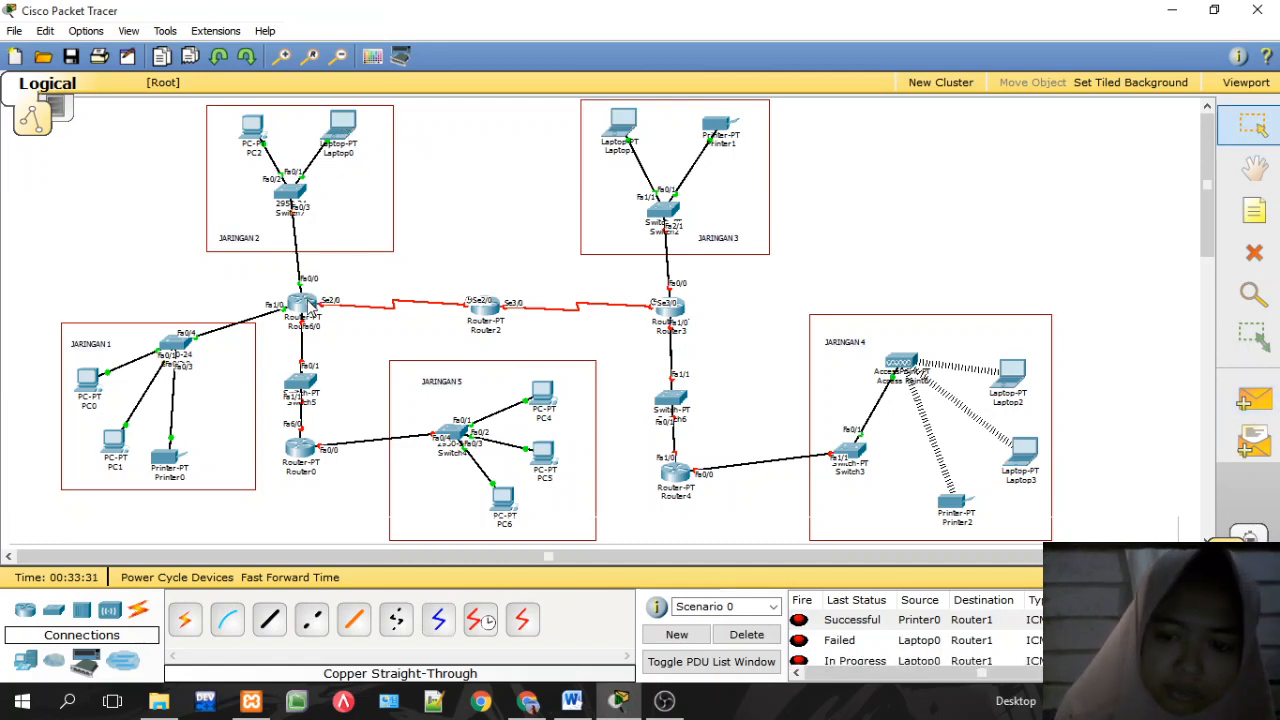
Step: Clear the earlier ping results and resend a simple PDU from Laptop0 to Router1
mouse_move(337, 131)
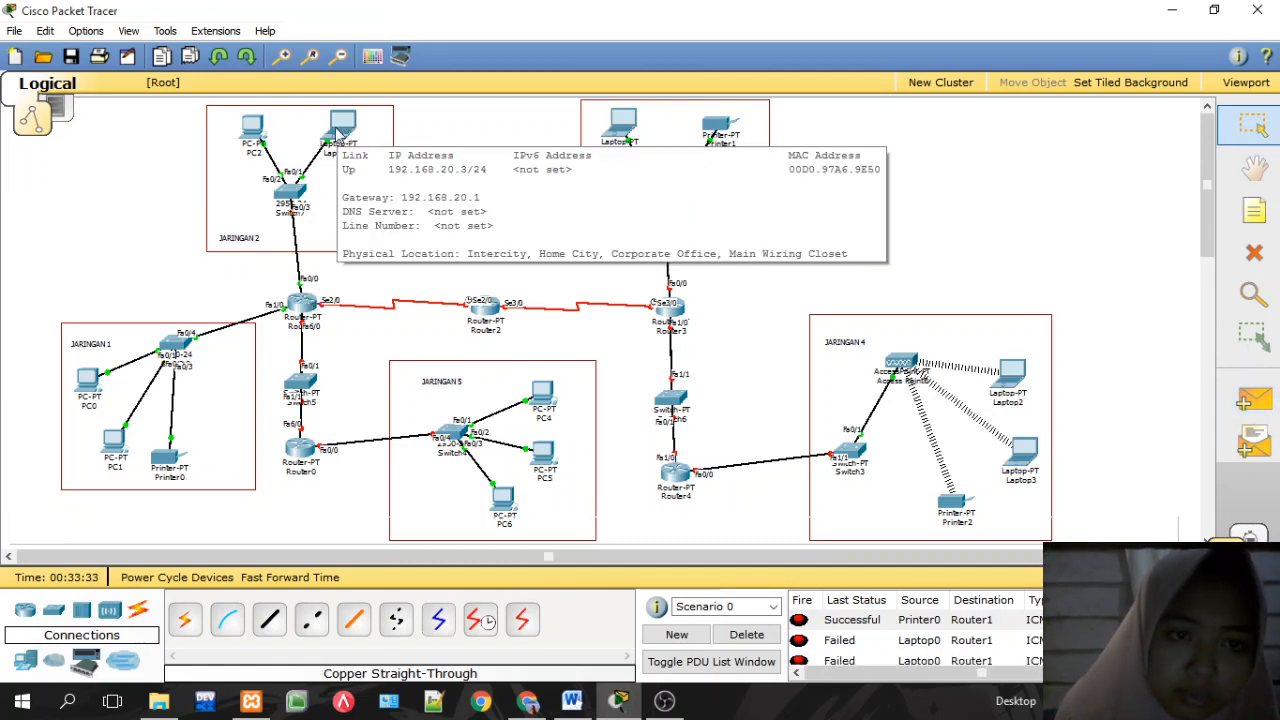
mouse_move(253, 127)
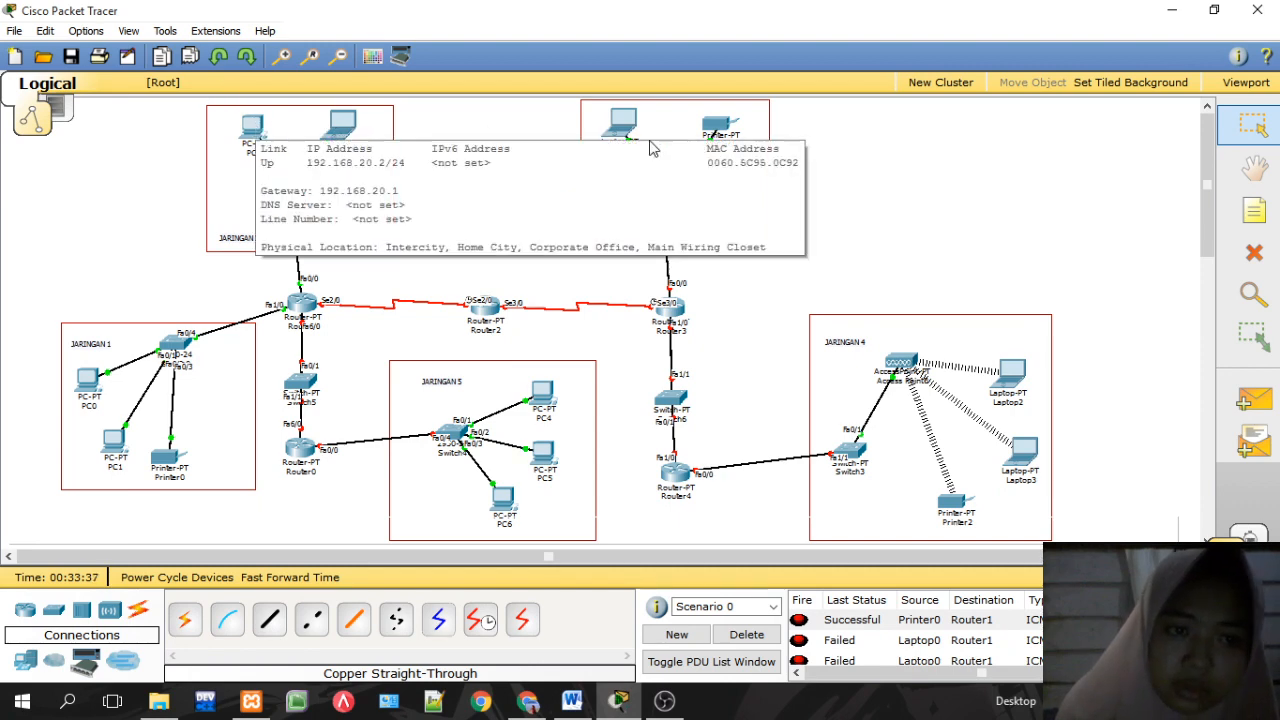
left_click(1258, 397)
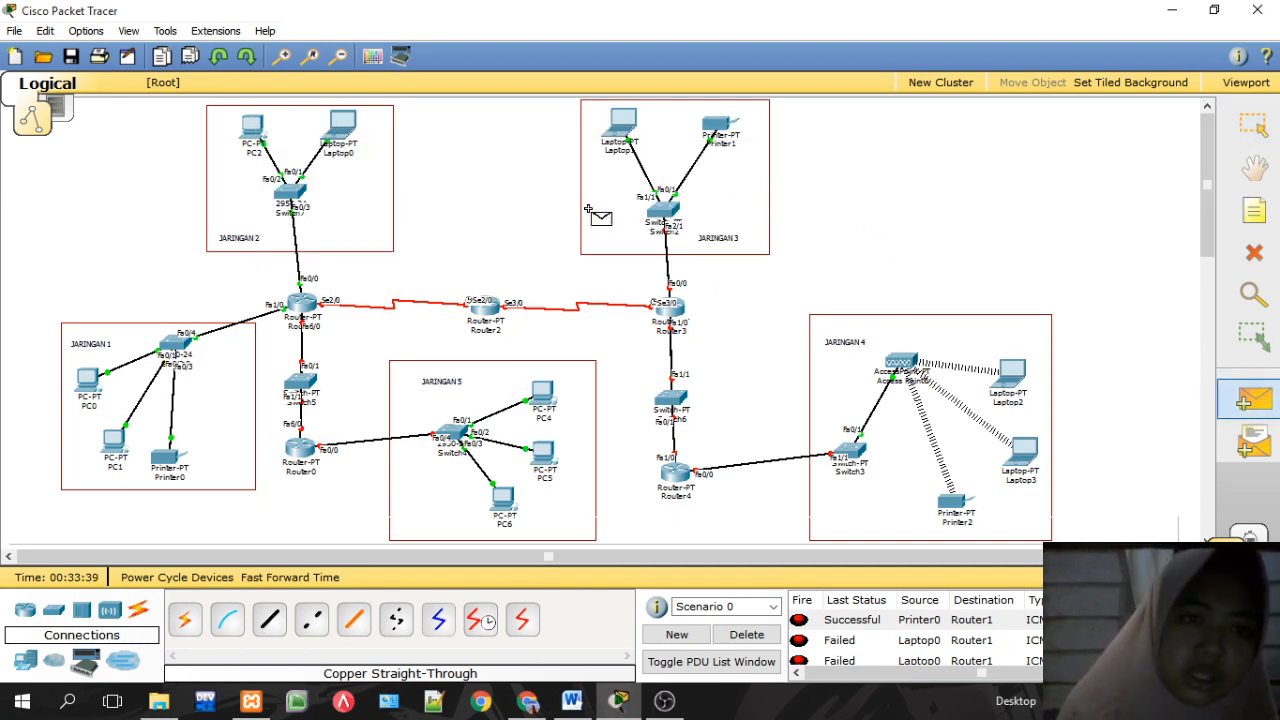
left_click(746, 634)
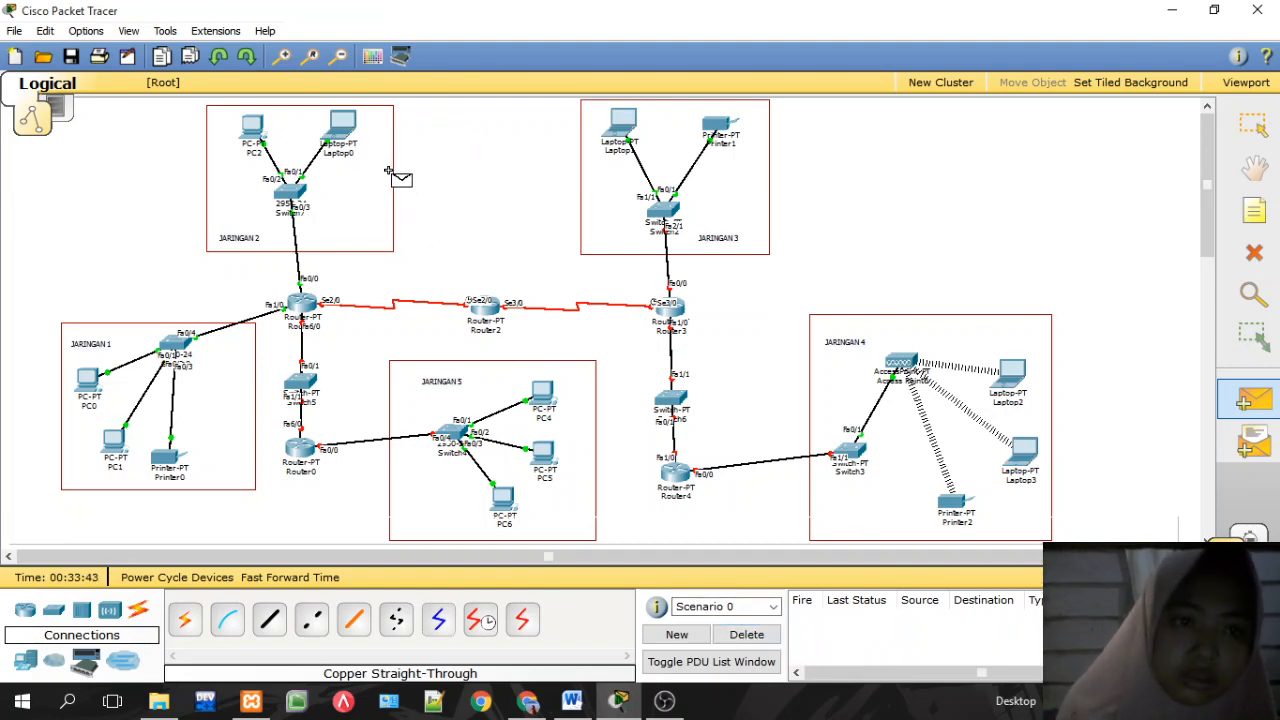
left_click(345, 130)
left_click(298, 192)
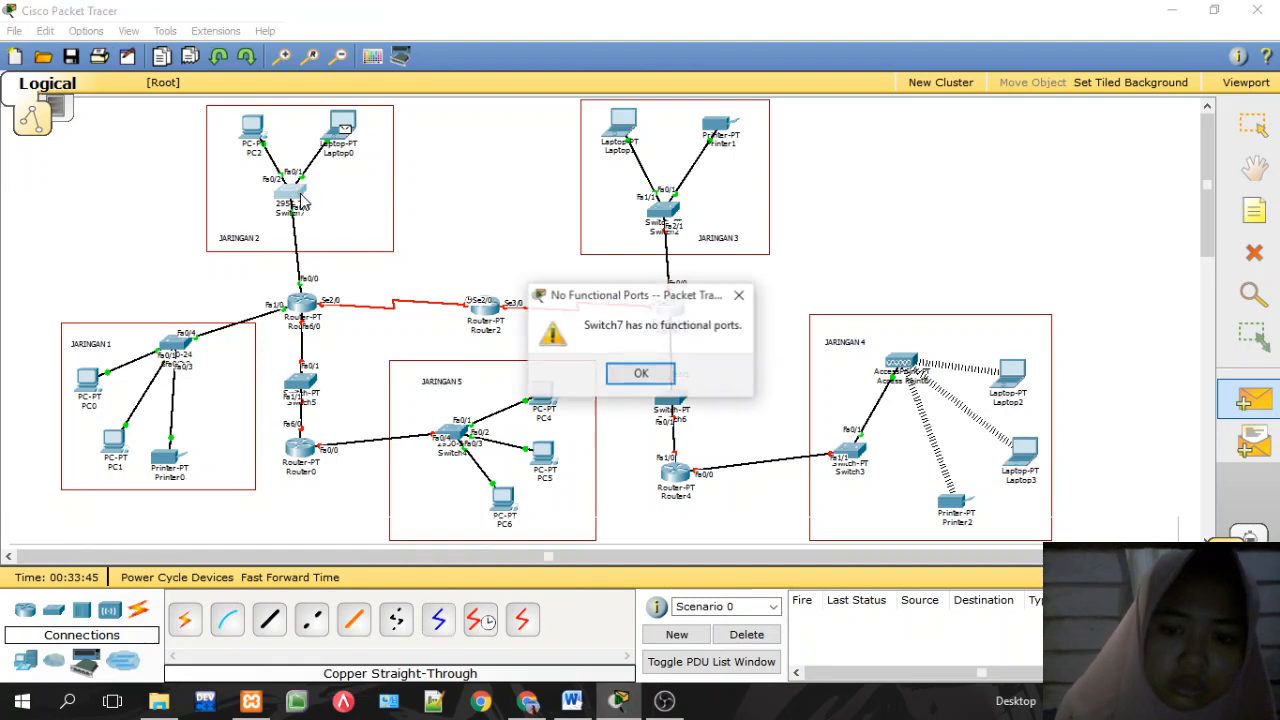
left_click(655, 378)
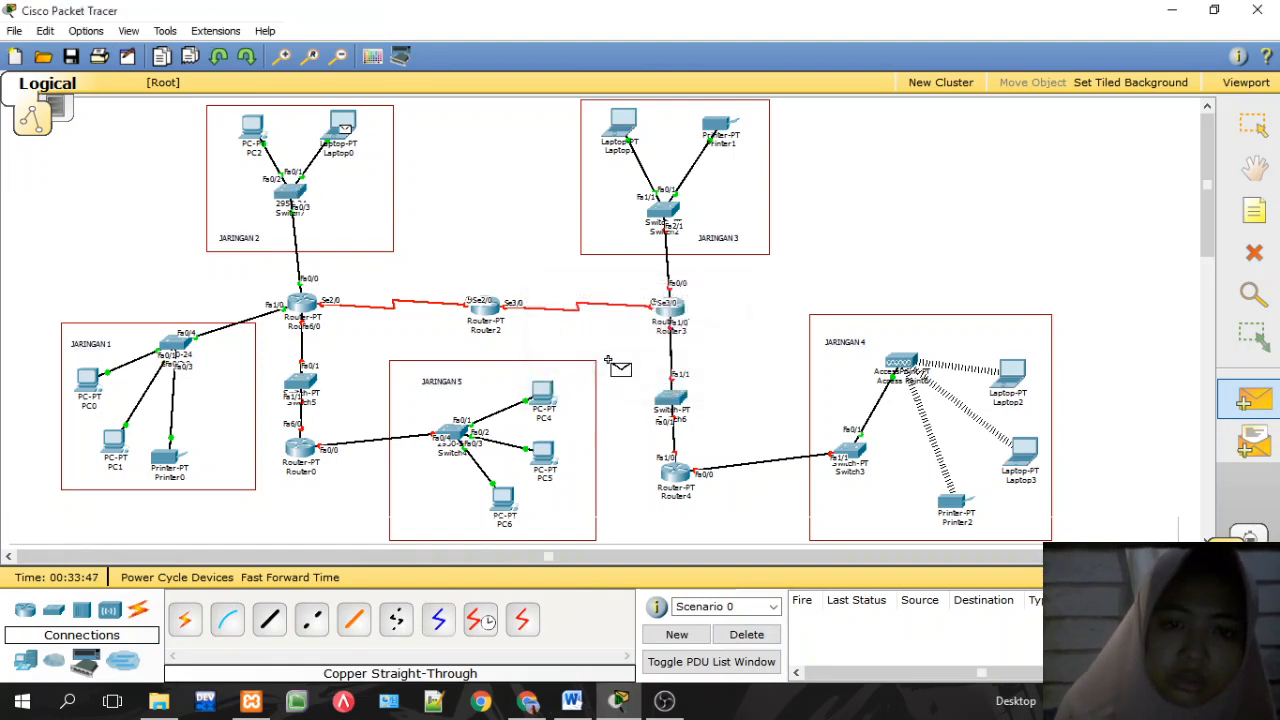
left_click(302, 307)
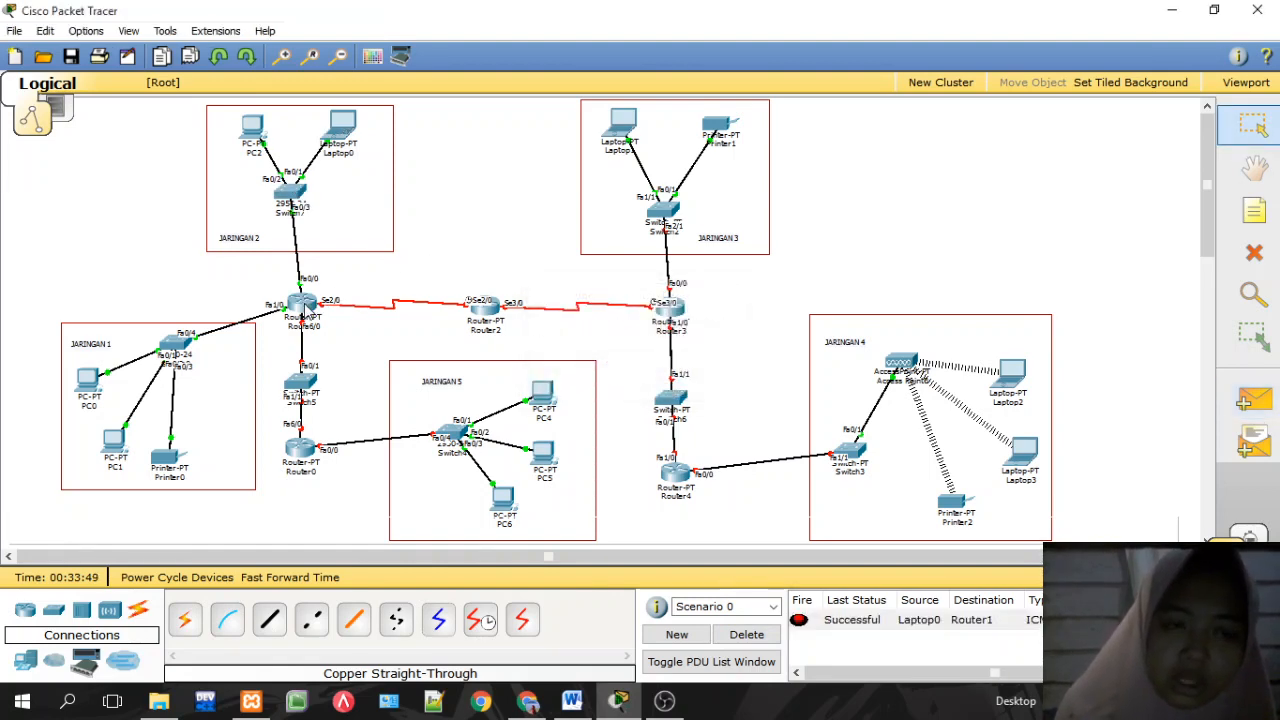
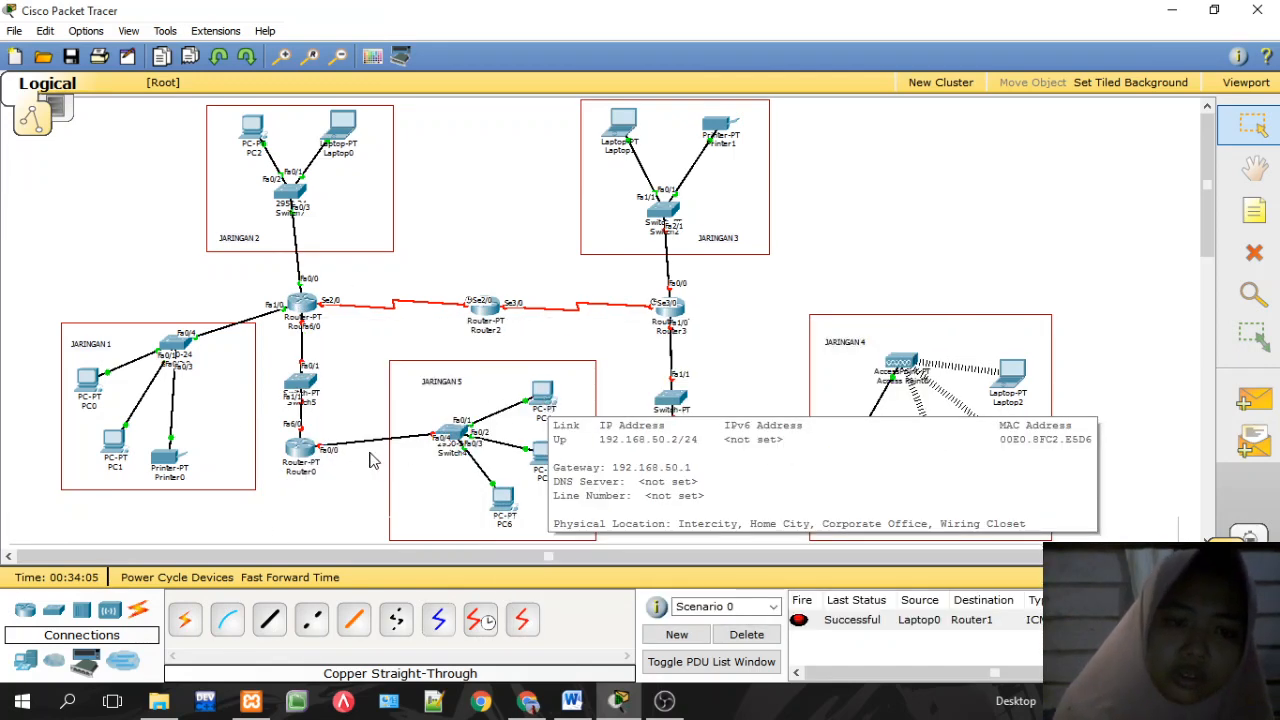
Step: Power on Router0 after its configuration is refused because the device is off
left_click(312, 450)
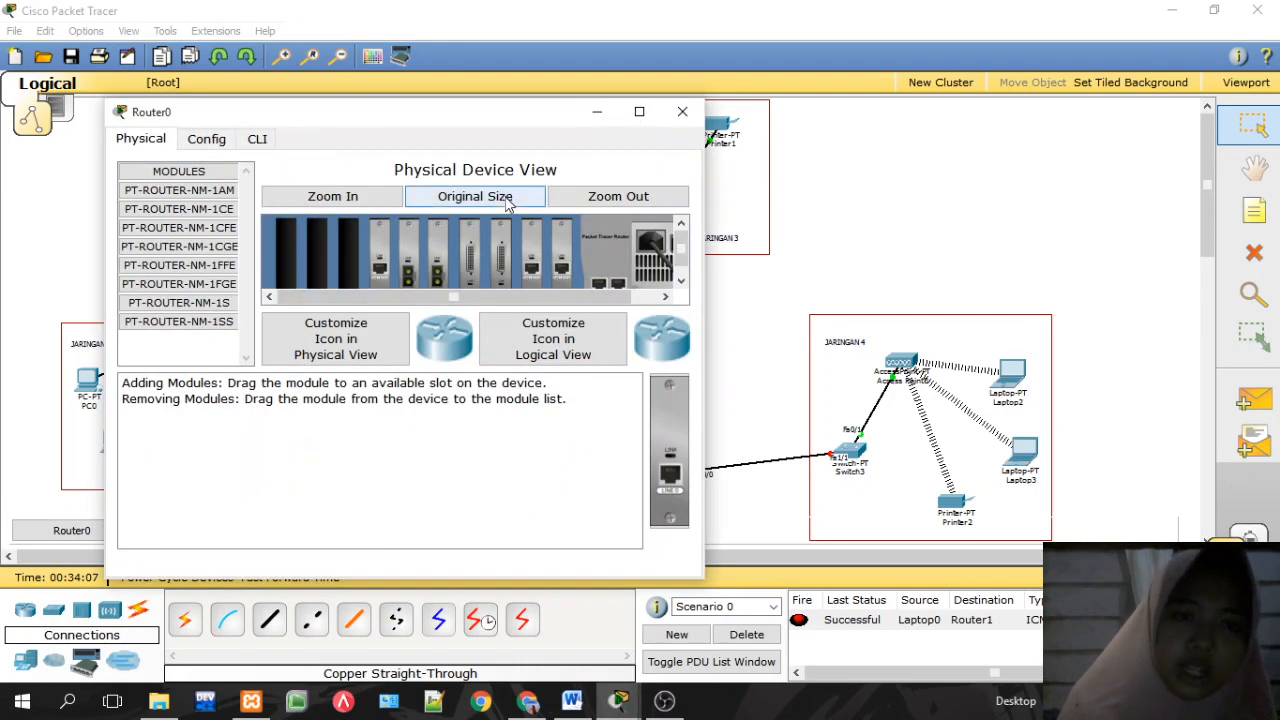
left_click(206, 138)
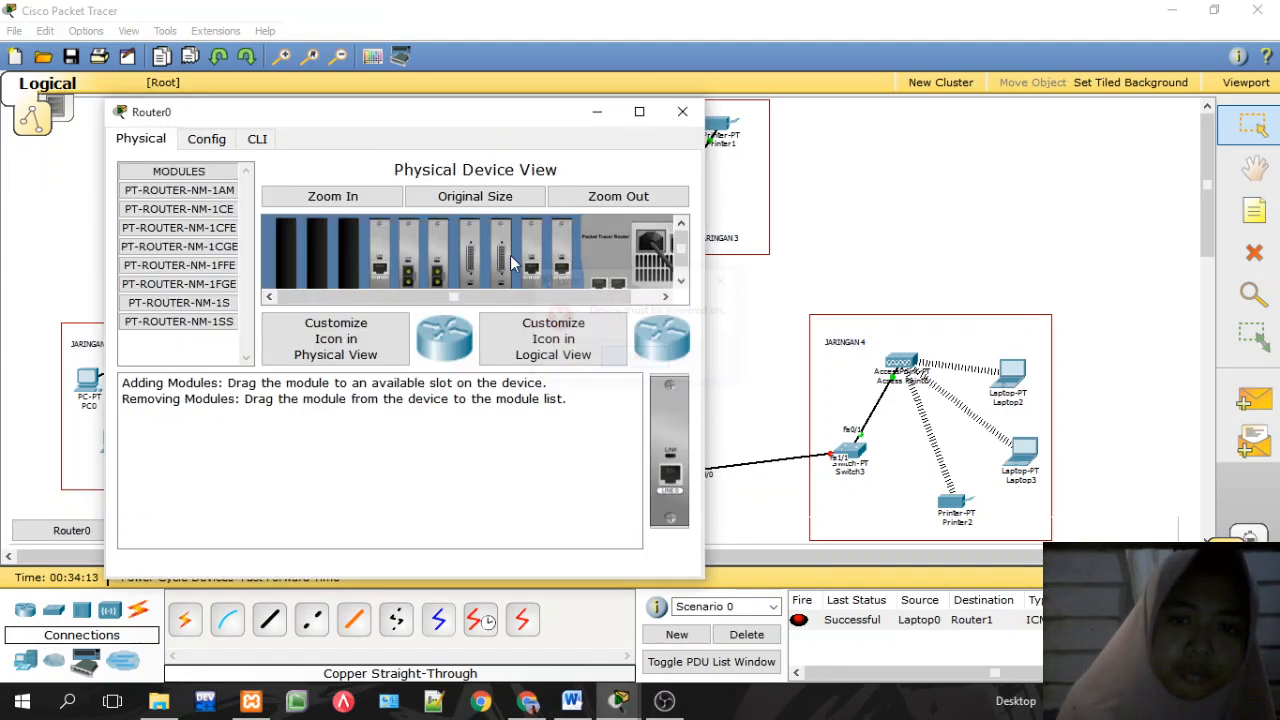
left_click(645, 361)
left_click_drag(592, 298, 700, 320)
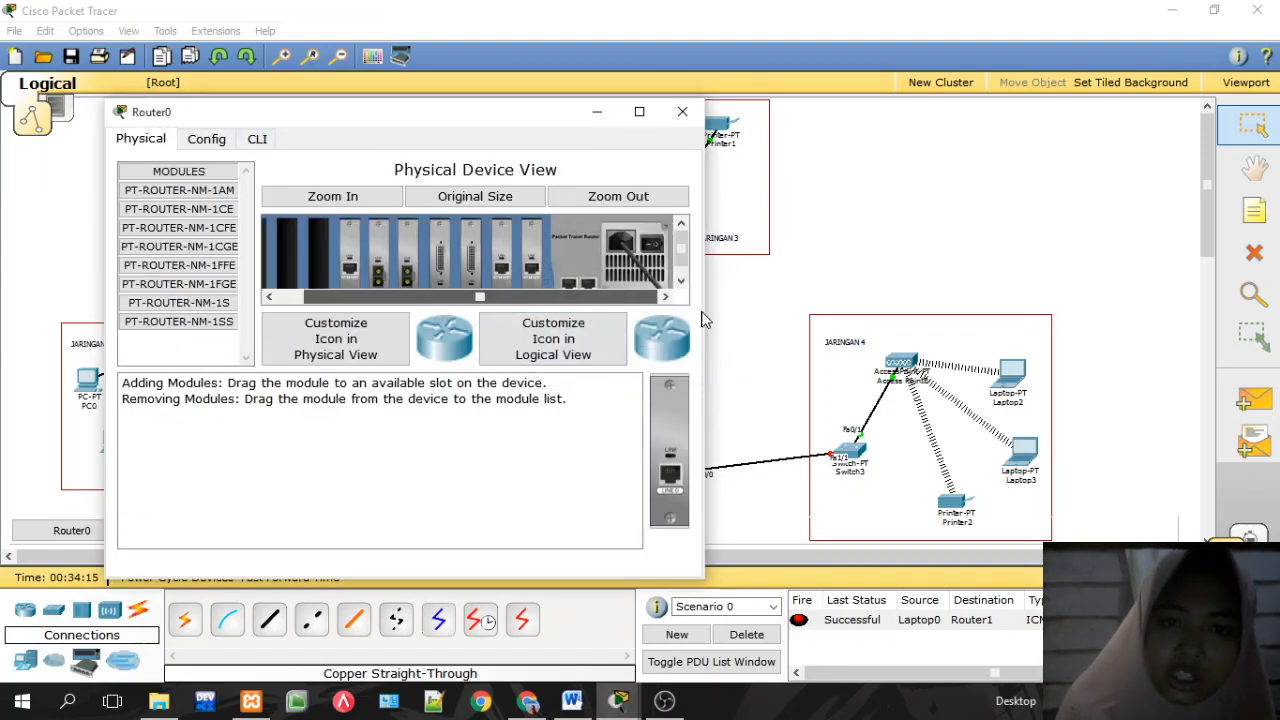
left_click(656, 248)
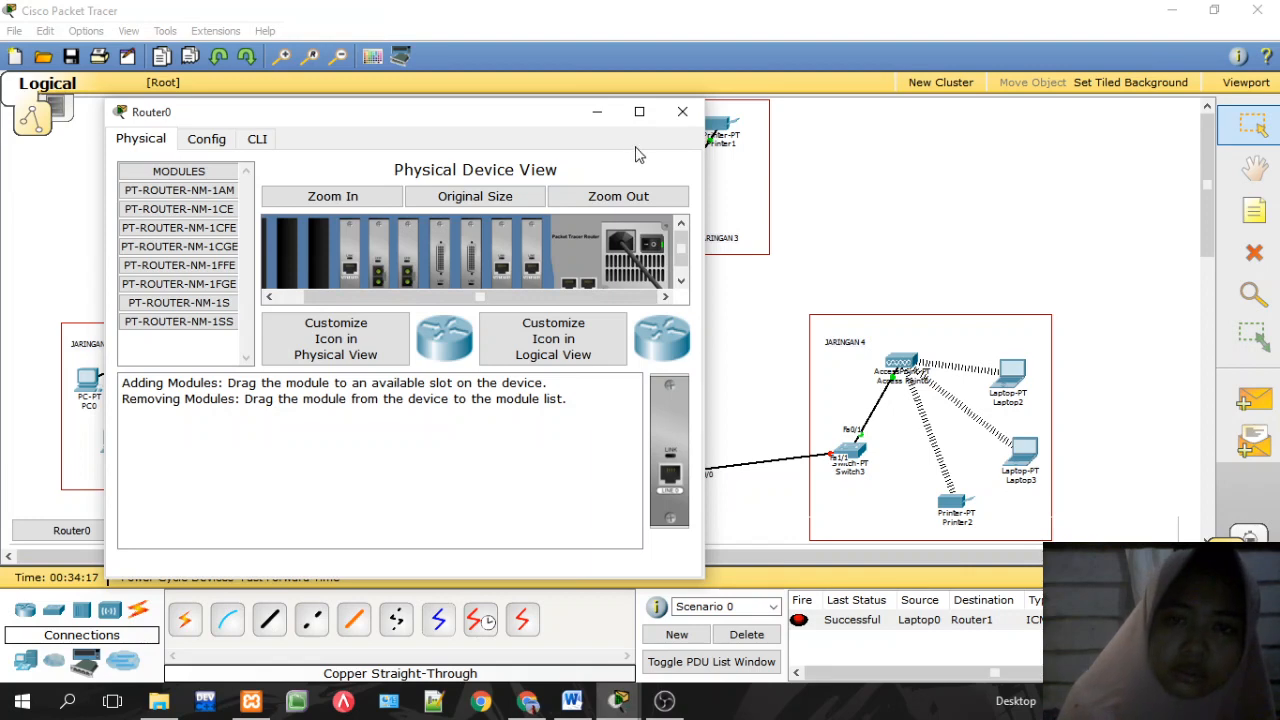
left_click(681, 114)
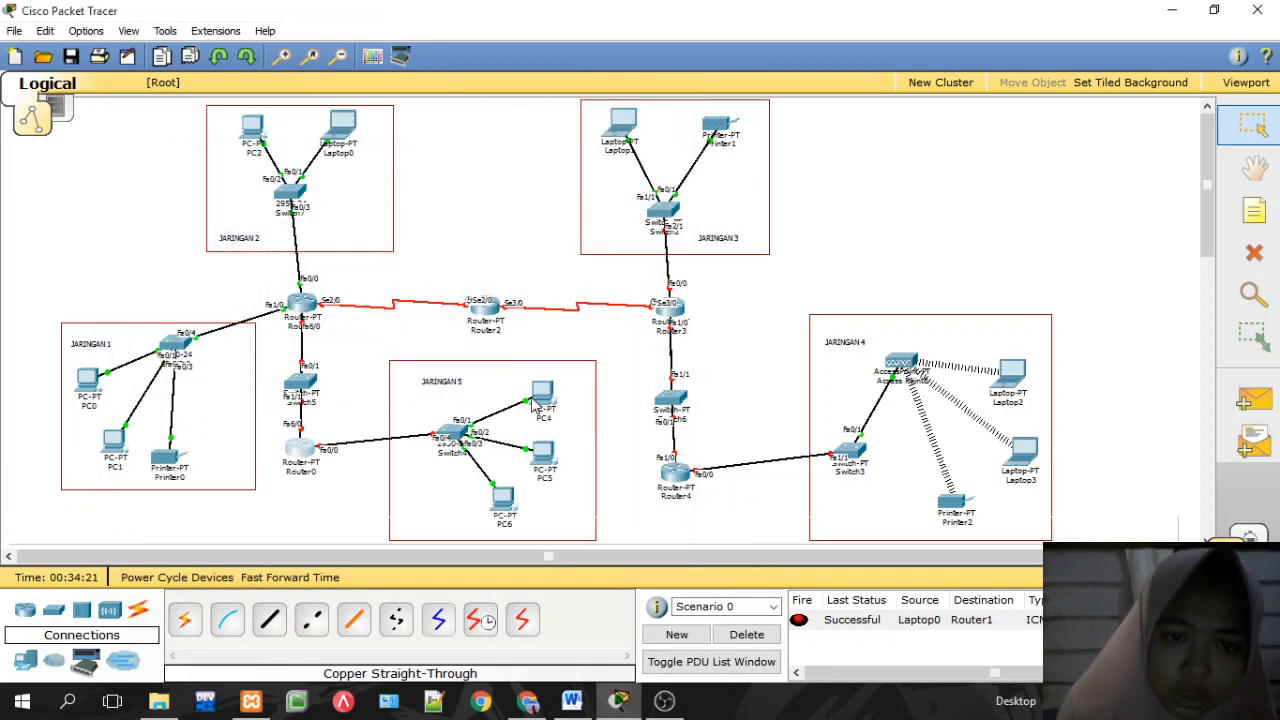
Step: Set Router0 FastEthernet0/0 to 192.168.50.1, mask 255.255.255.0, and turn the port on
mouse_move(537, 405)
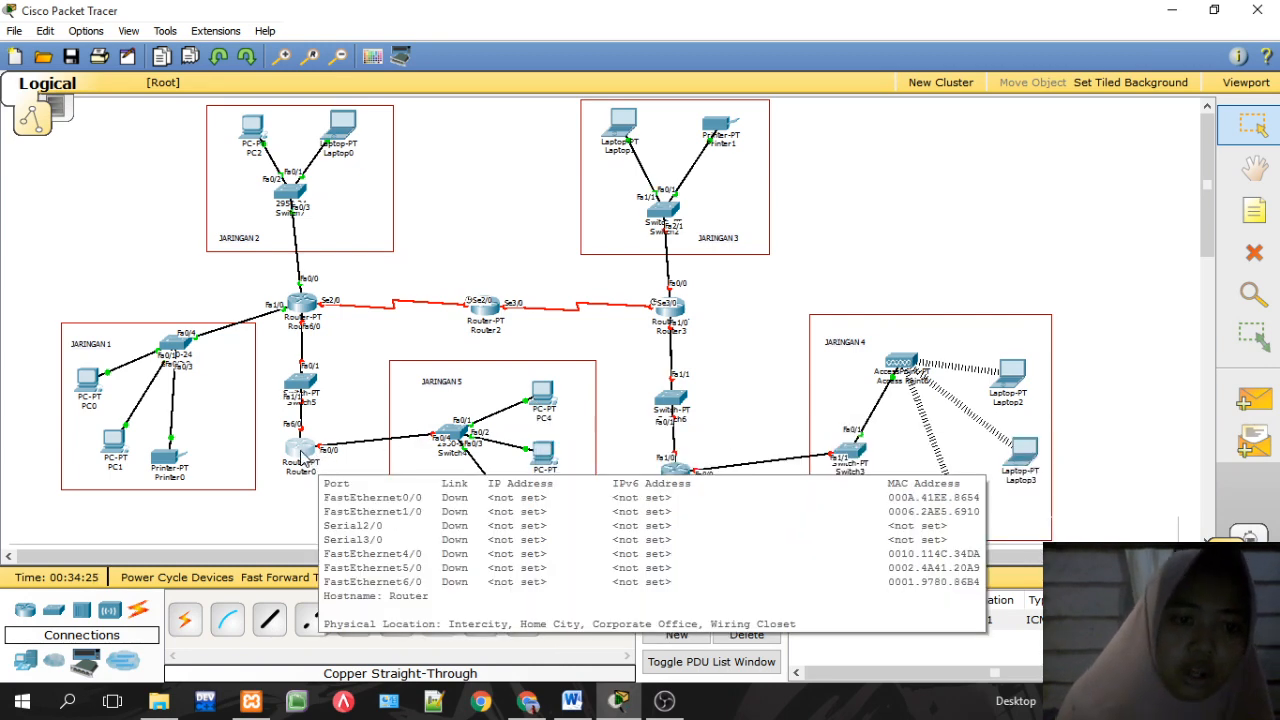
left_click(301, 452)
left_click(134, 66)
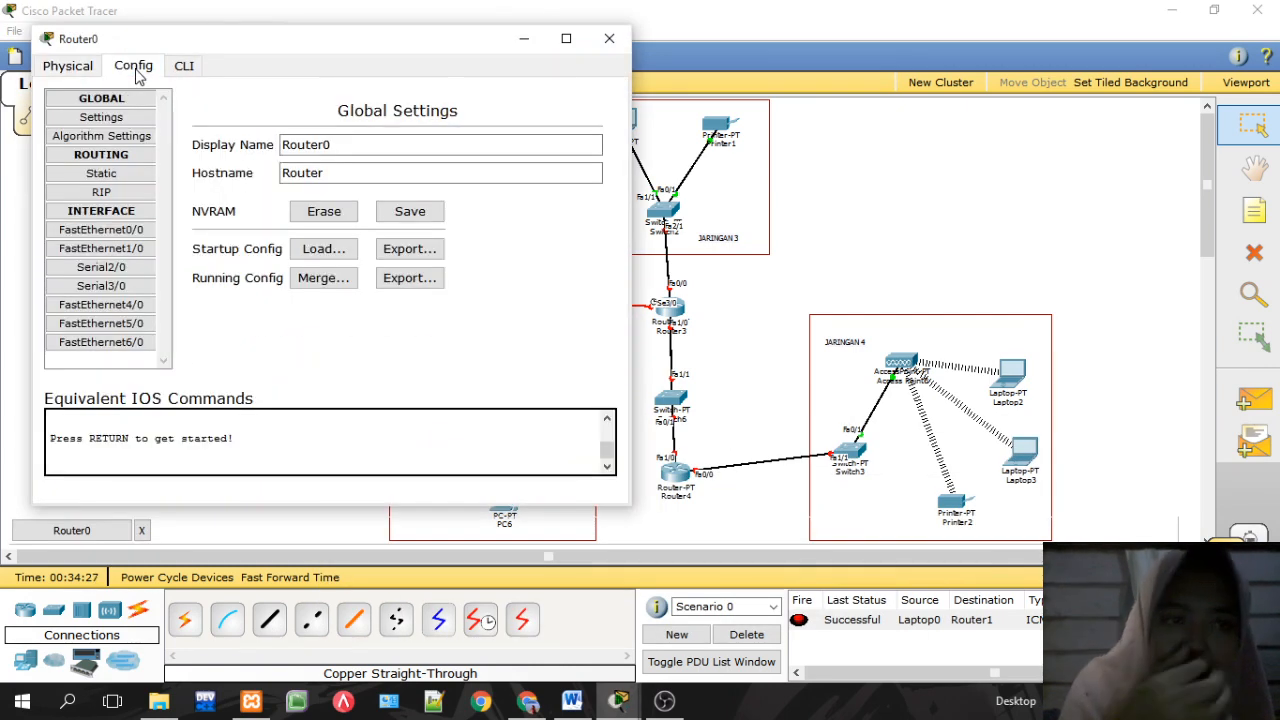
left_click(125, 230)
left_click(494, 284)
type("192.168.50.2")
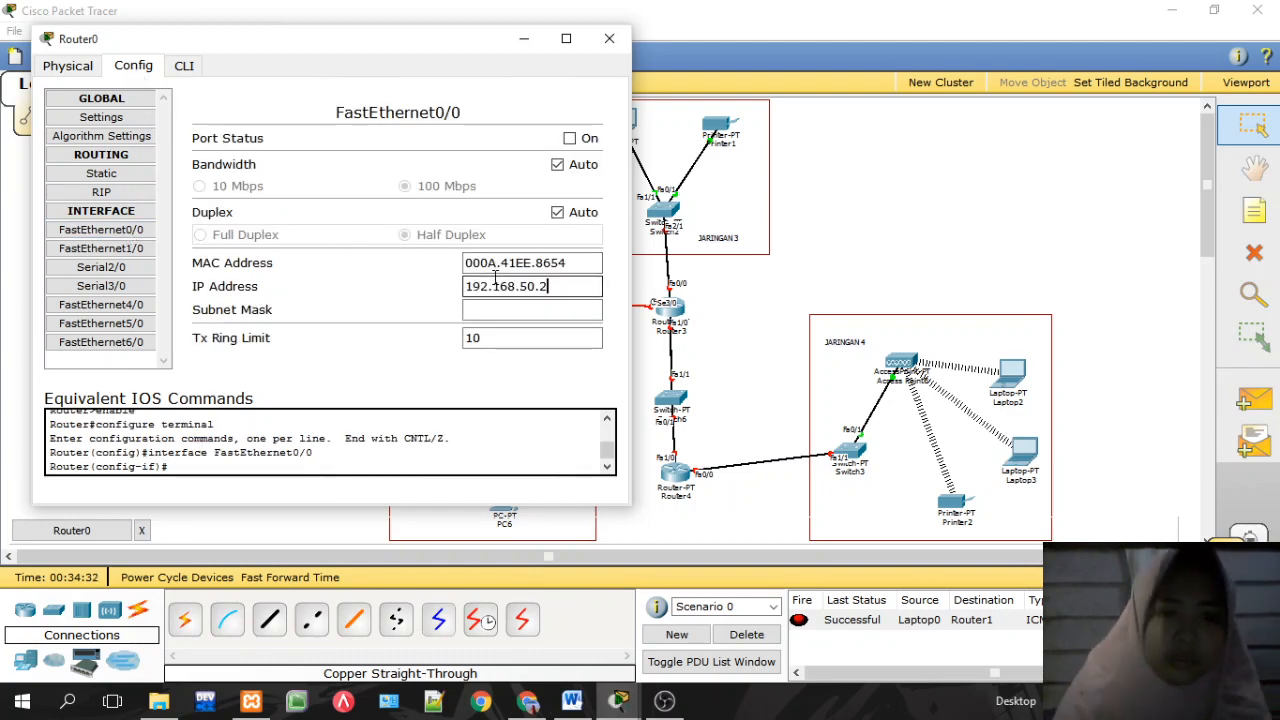
type("1")
key("Tab")
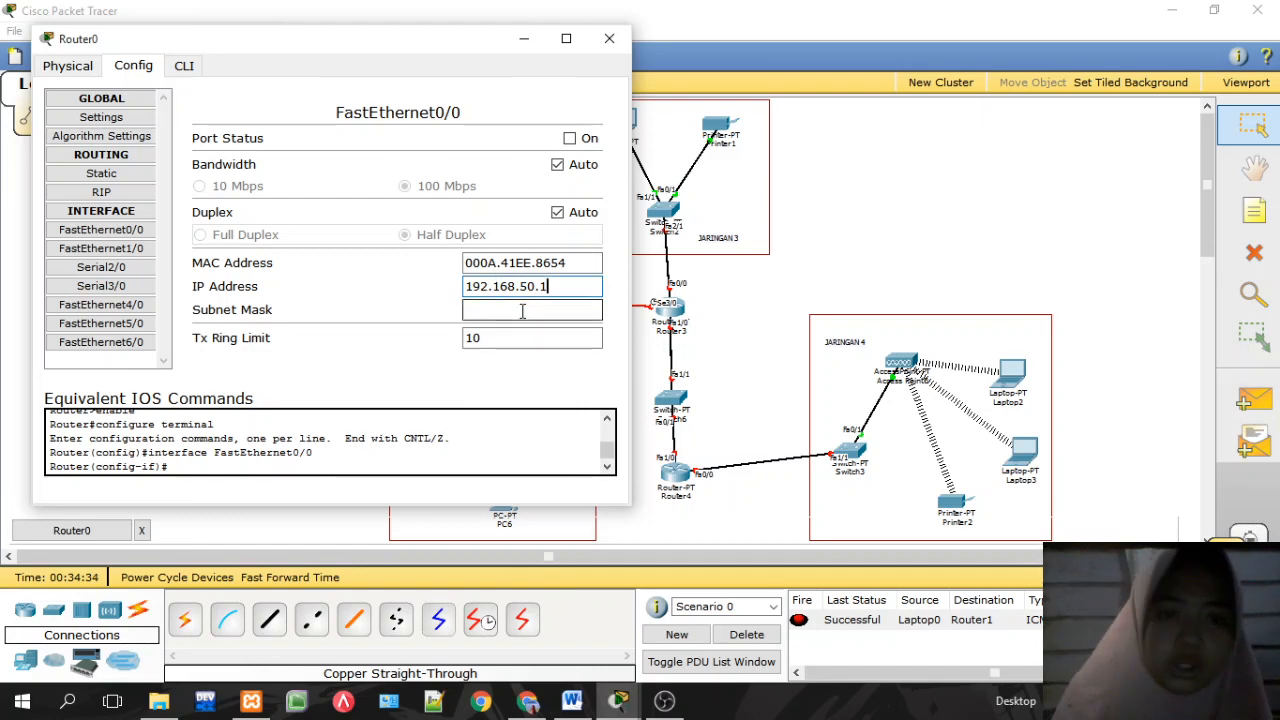
left_click(570, 138)
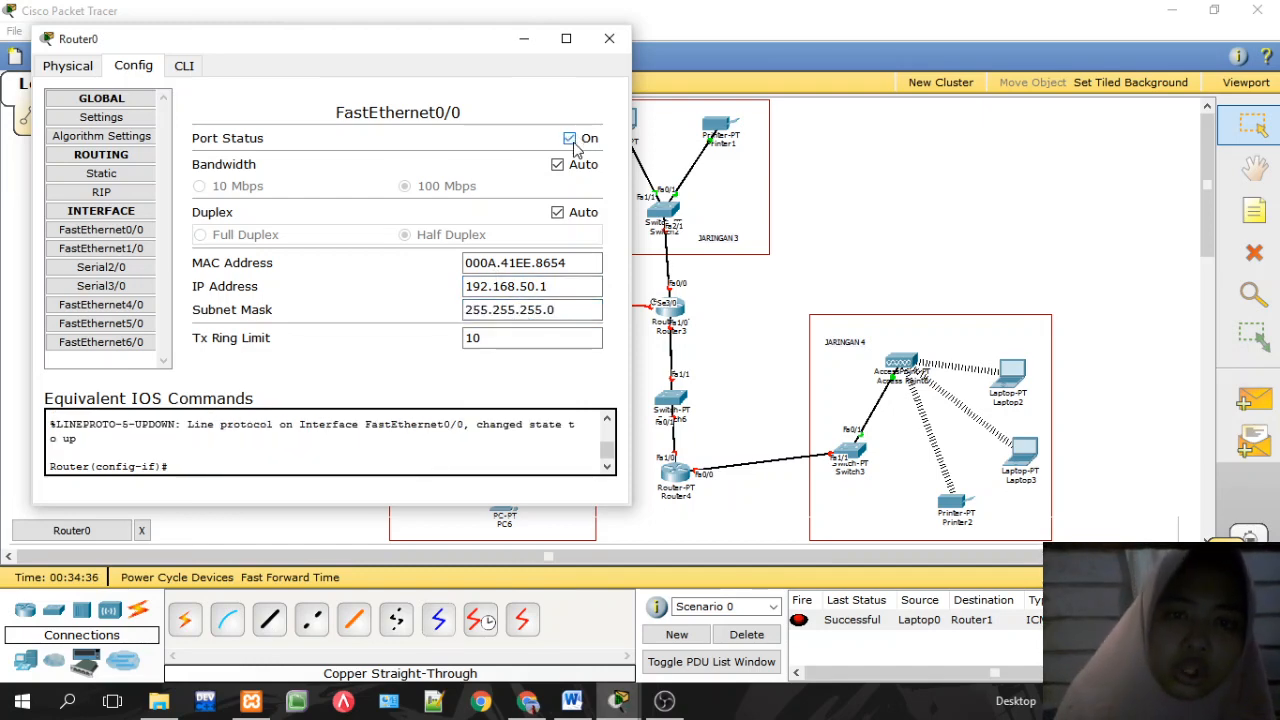
left_click(610, 40)
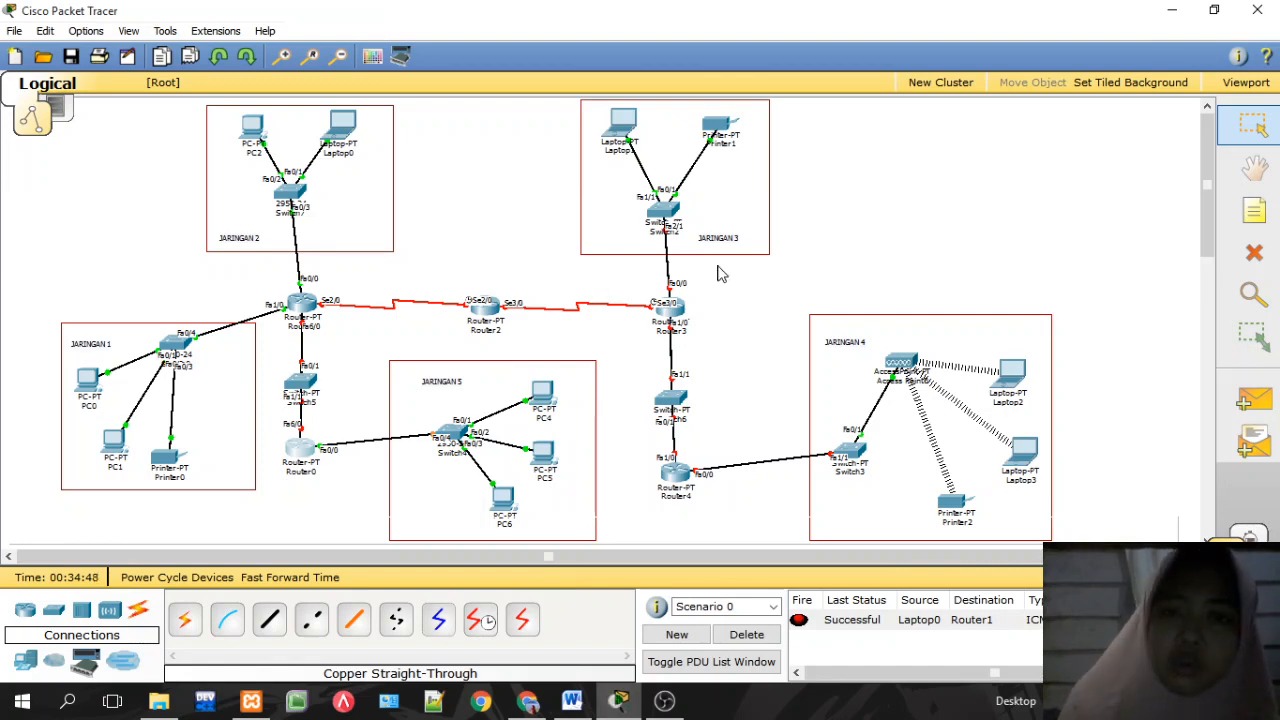
Step: Fix Router3 FastEthernet0/0's address to 192.168.30.1, mask 255.255.255.0, and enable the port
mouse_move(693, 310)
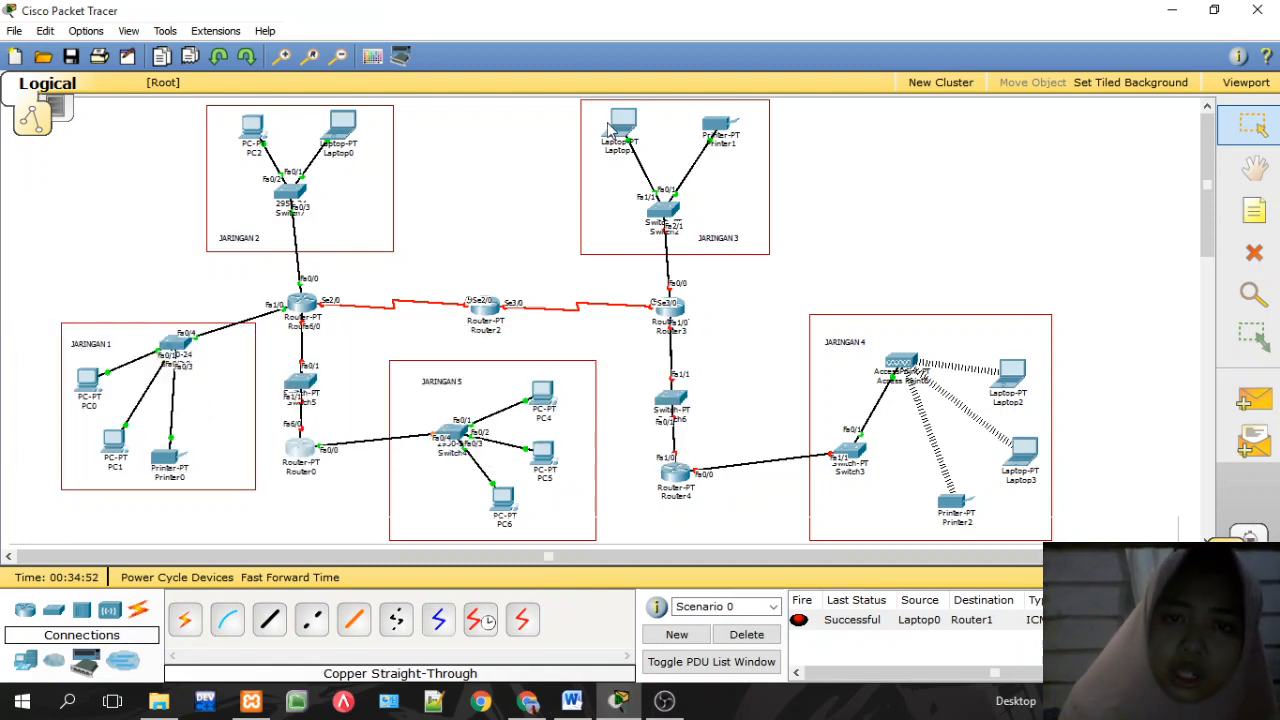
mouse_move(620, 132)
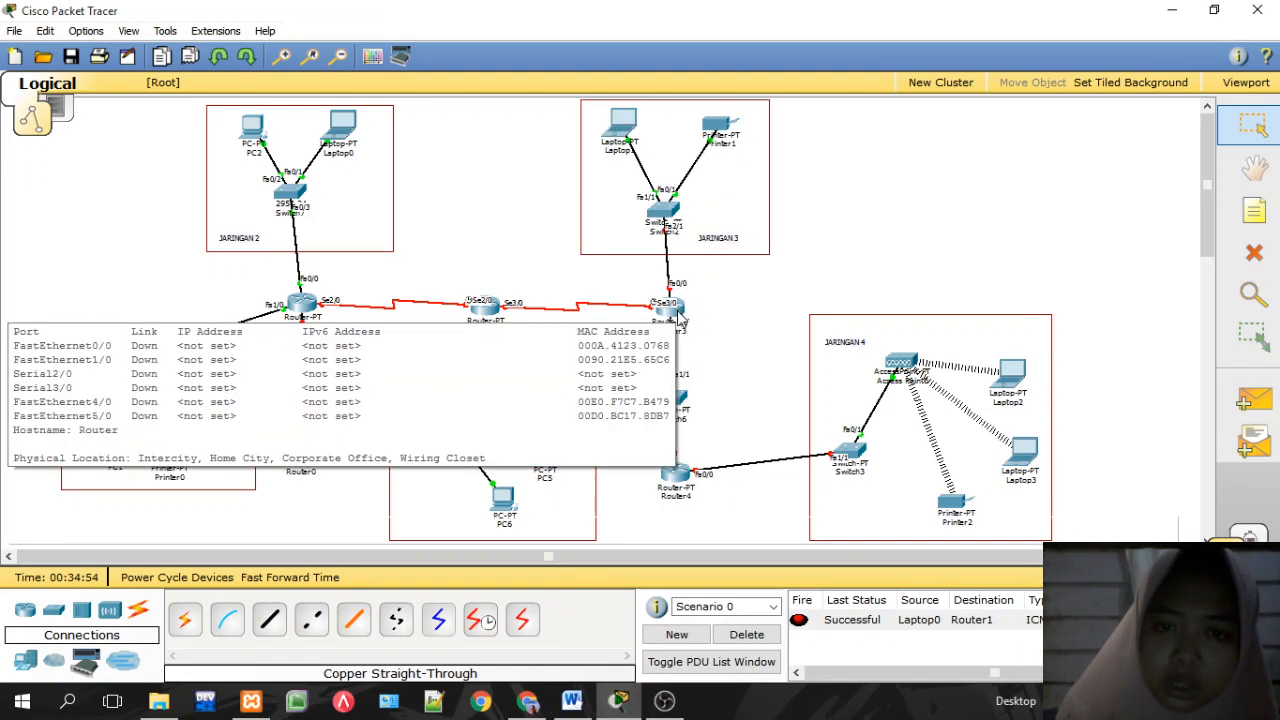
left_click(686, 316)
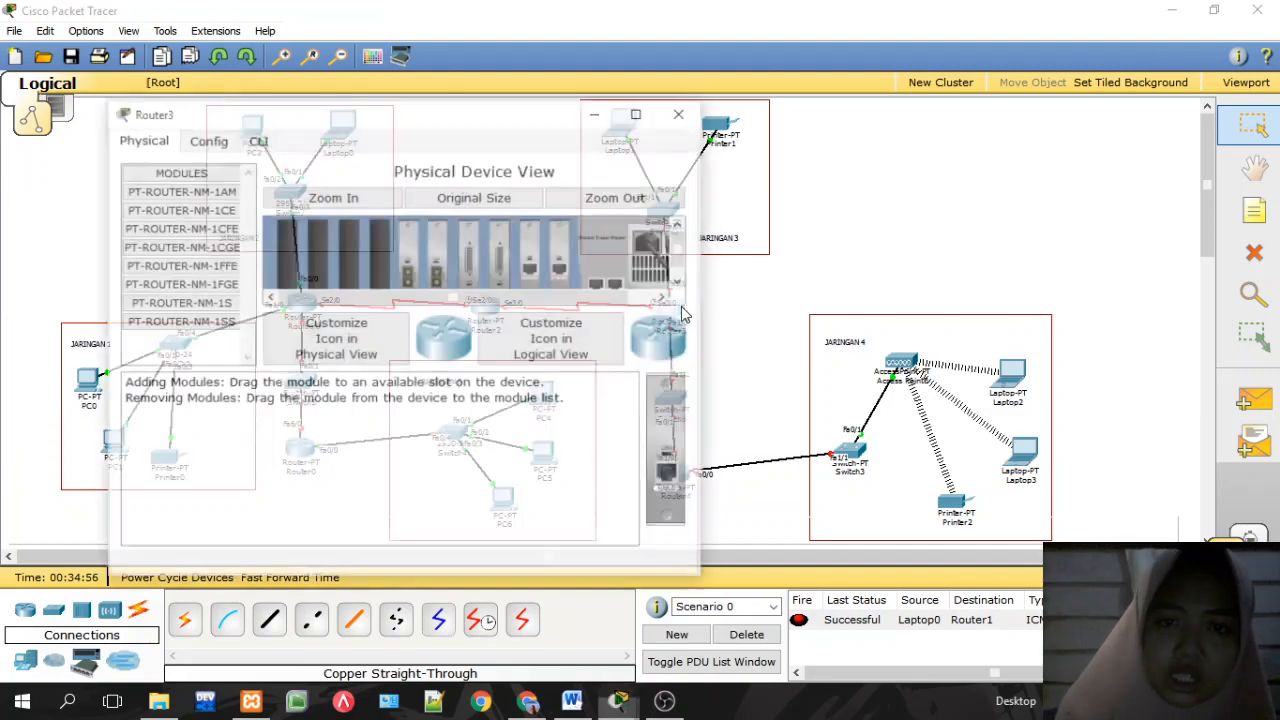
left_click(206, 138)
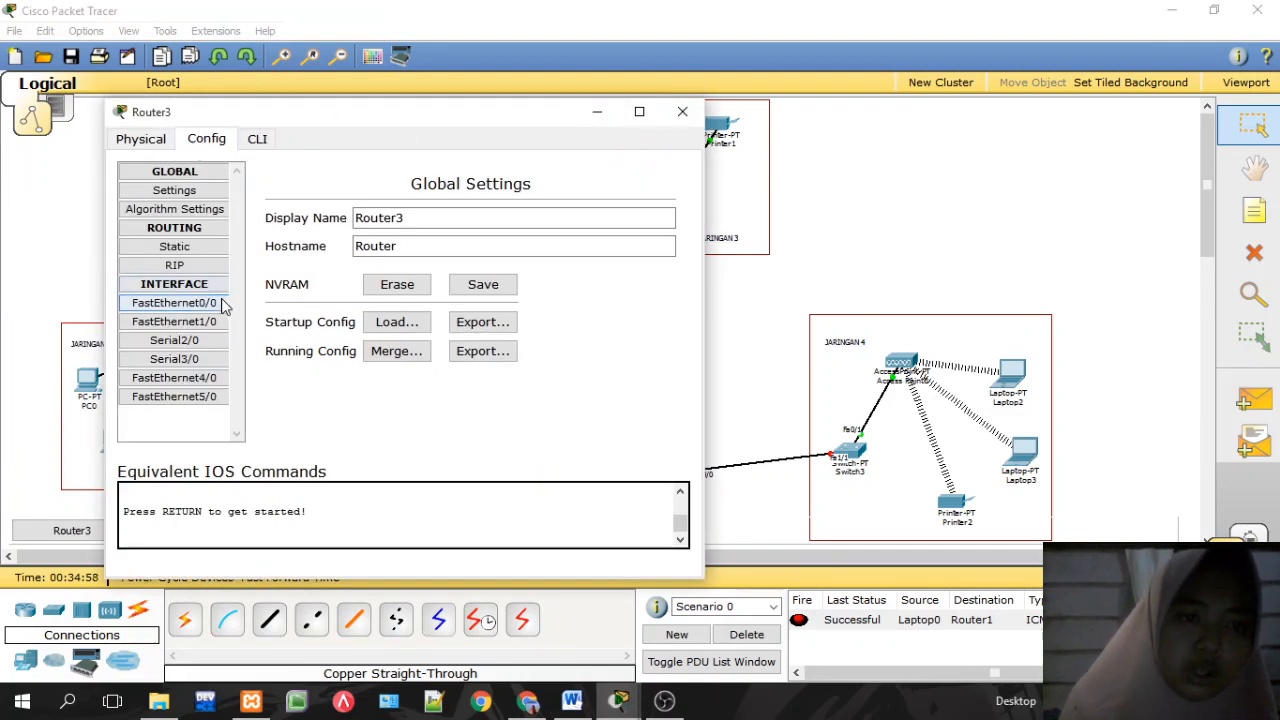
left_click(174, 302)
left_click(560, 357)
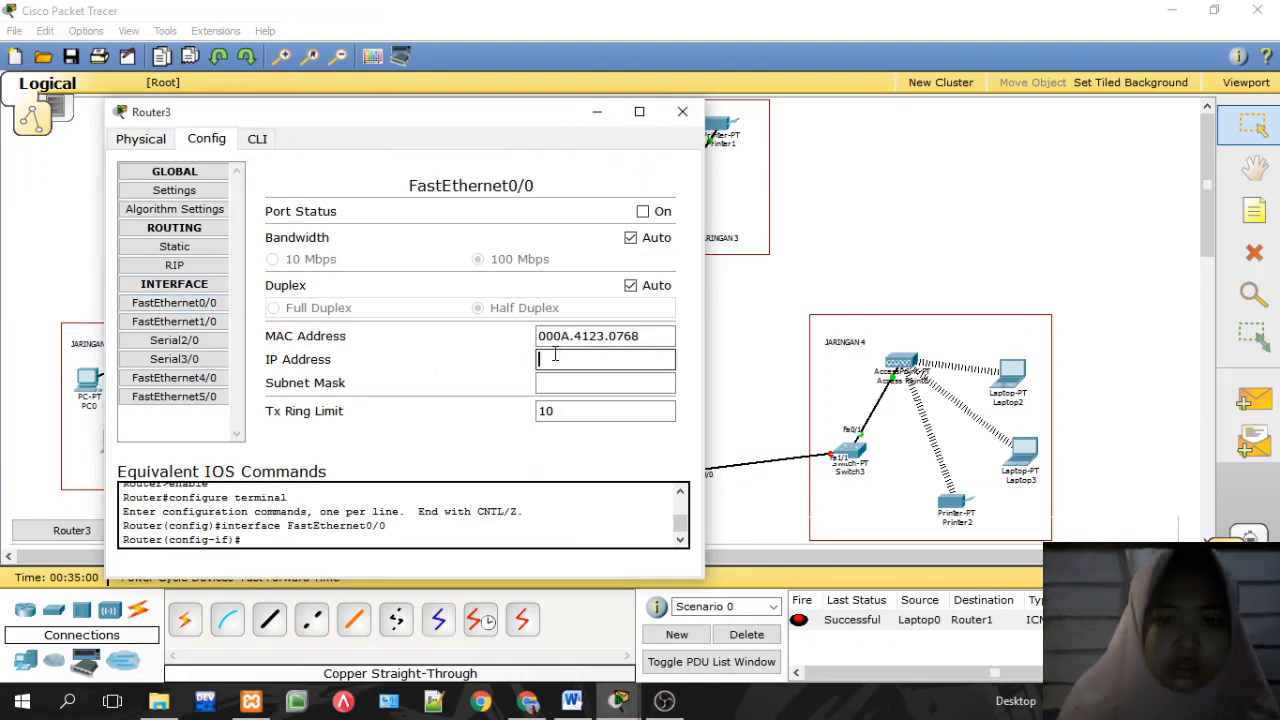
type("192.168.50.2")
key("BackSpace")
key("BackSpace")
key("BackSpace")
key("BackSpace")
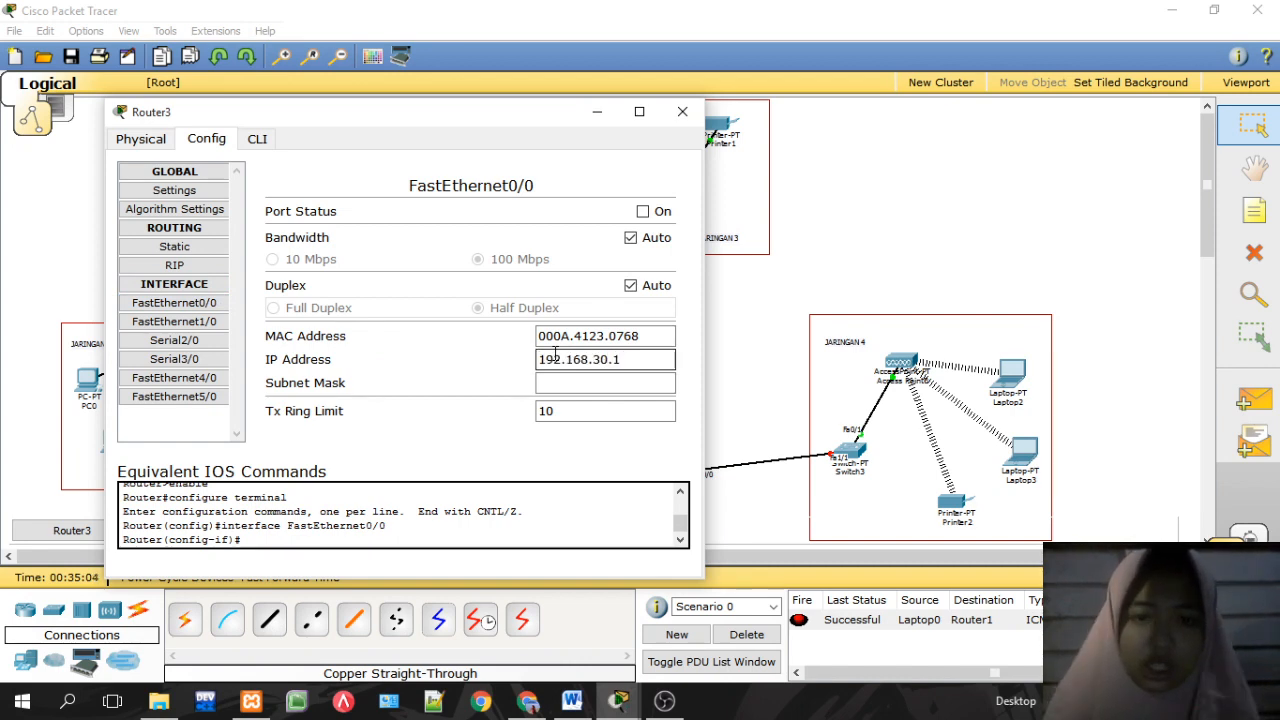
key("Tab")
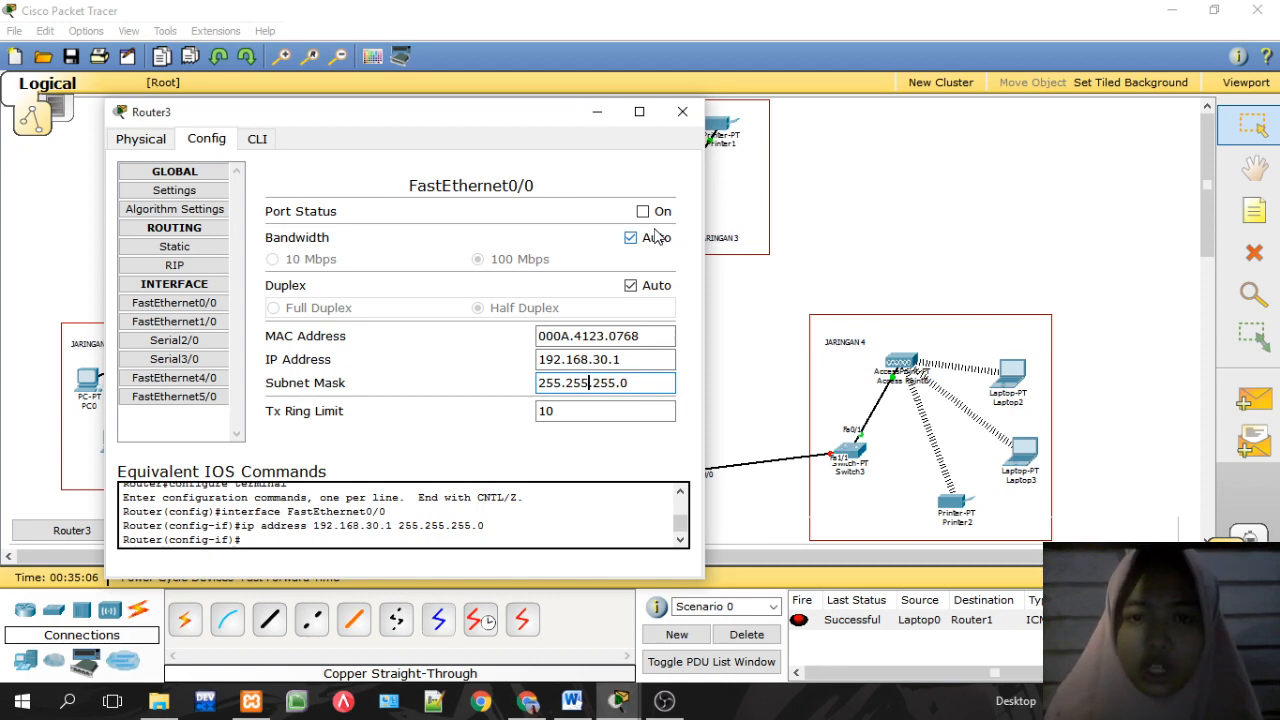
left_click(643, 212)
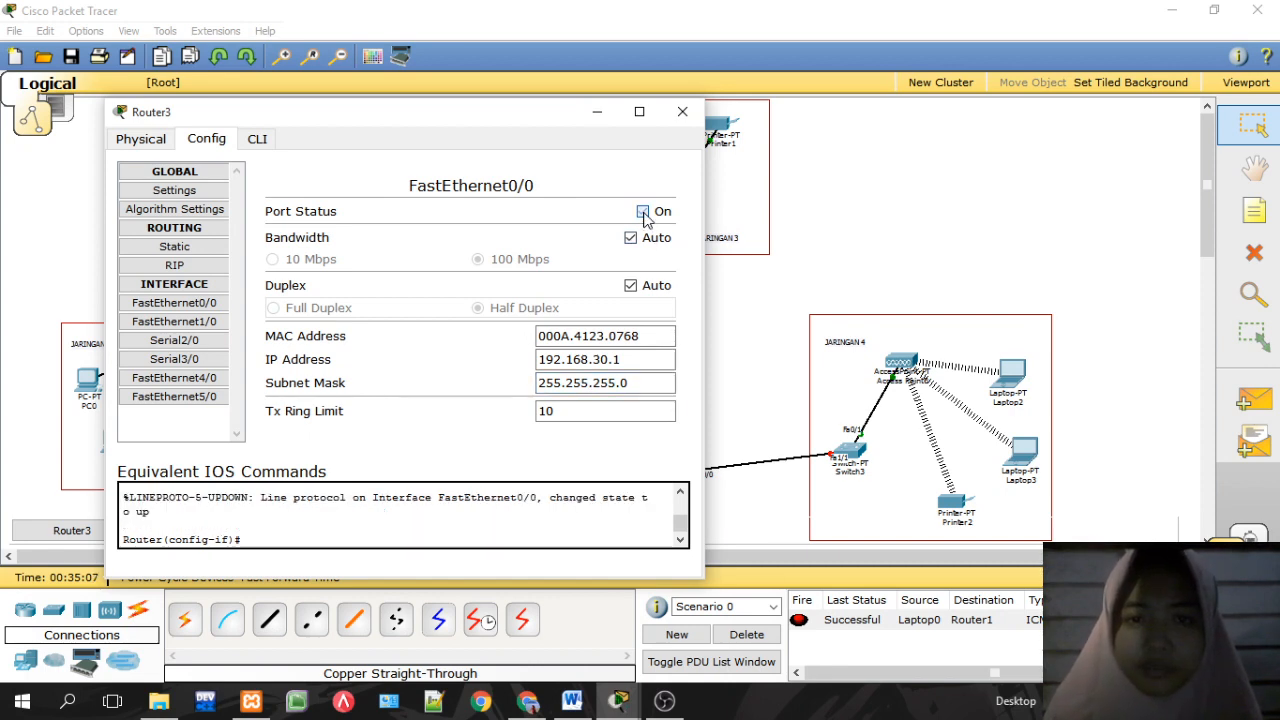
left_click(682, 111)
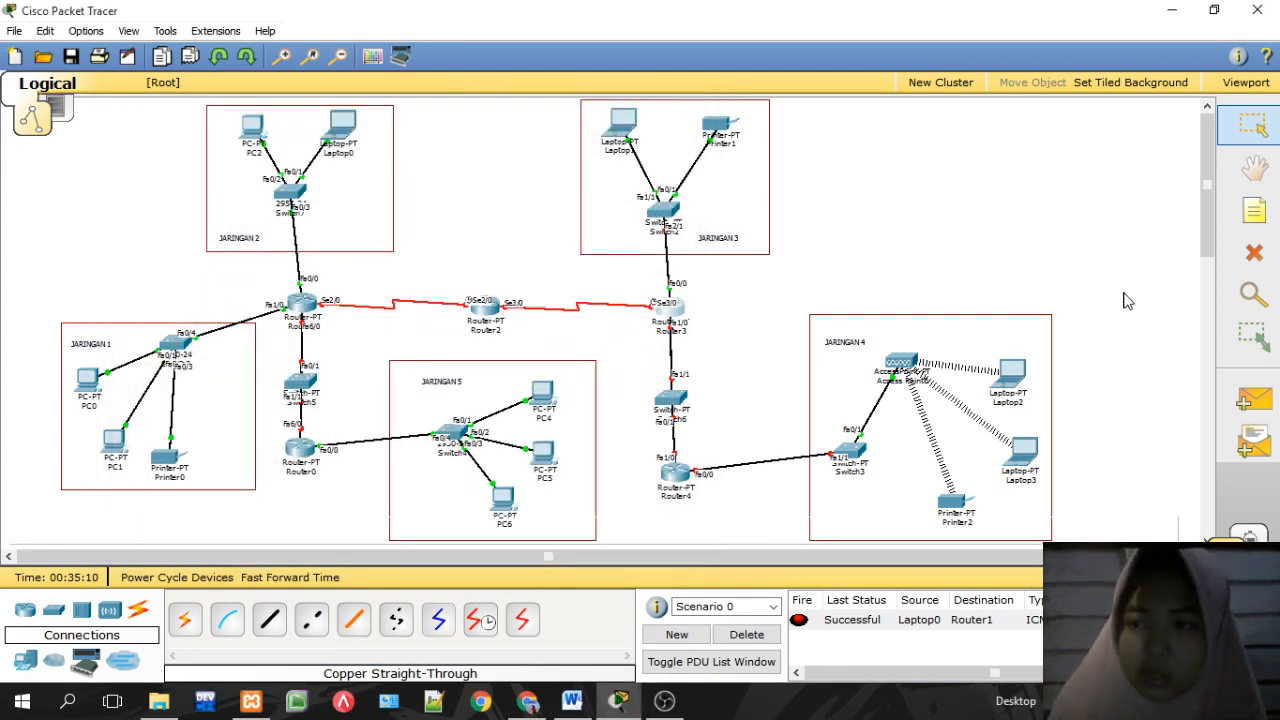
Step: Send a simple PDU from PC4 to Router0
left_click(1247, 403)
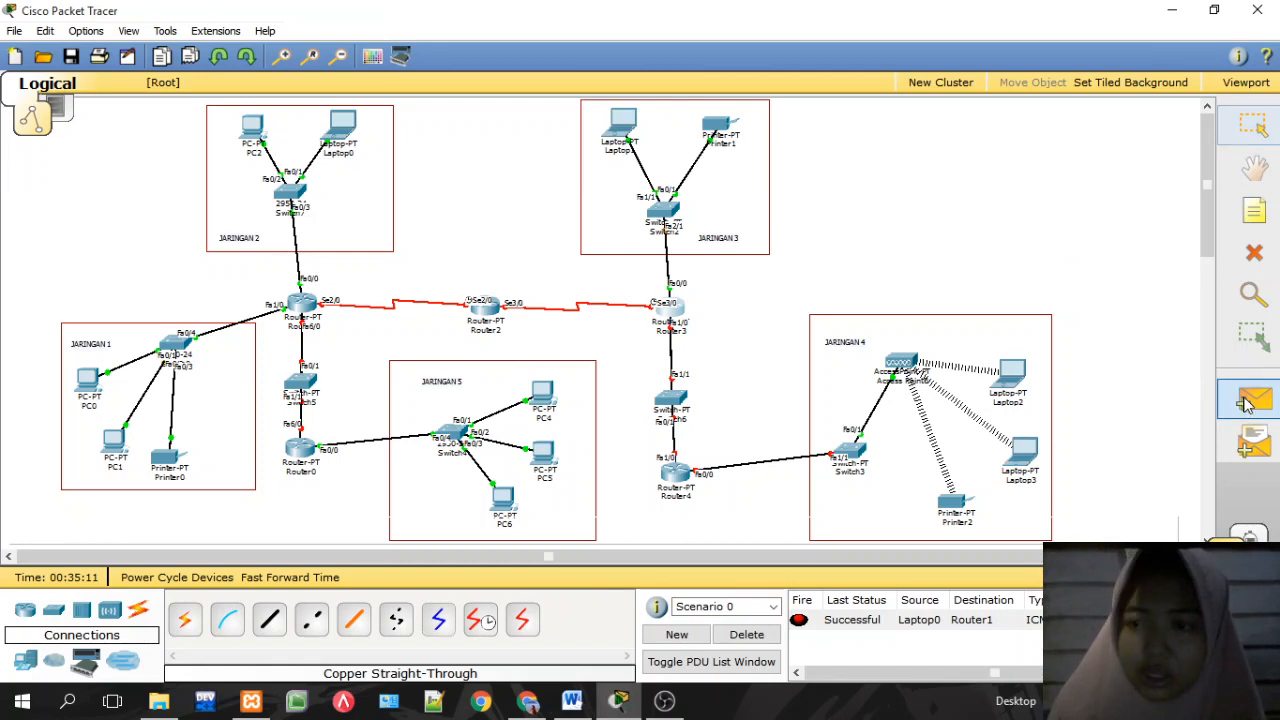
left_click(541, 390)
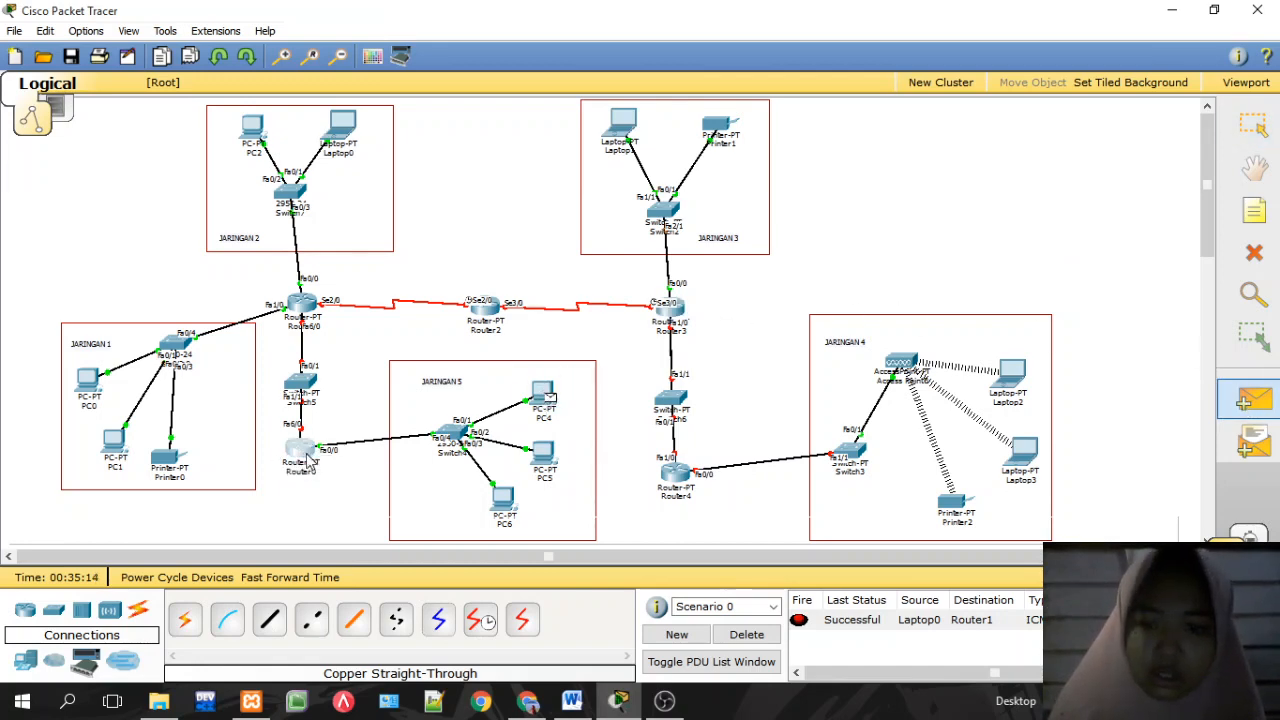
left_click(301, 452)
Step: Clear the ping results and resend a simple PDU from PC4 to Router0
left_click(748, 636)
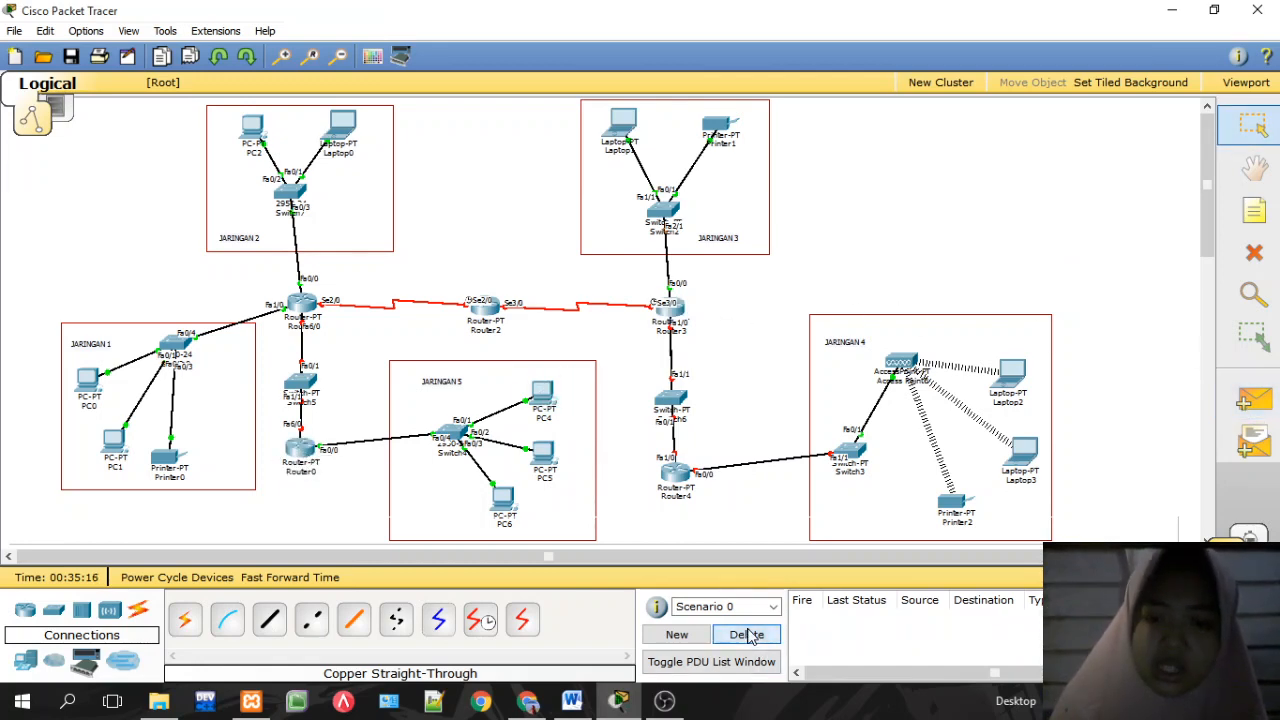
left_click(1265, 408)
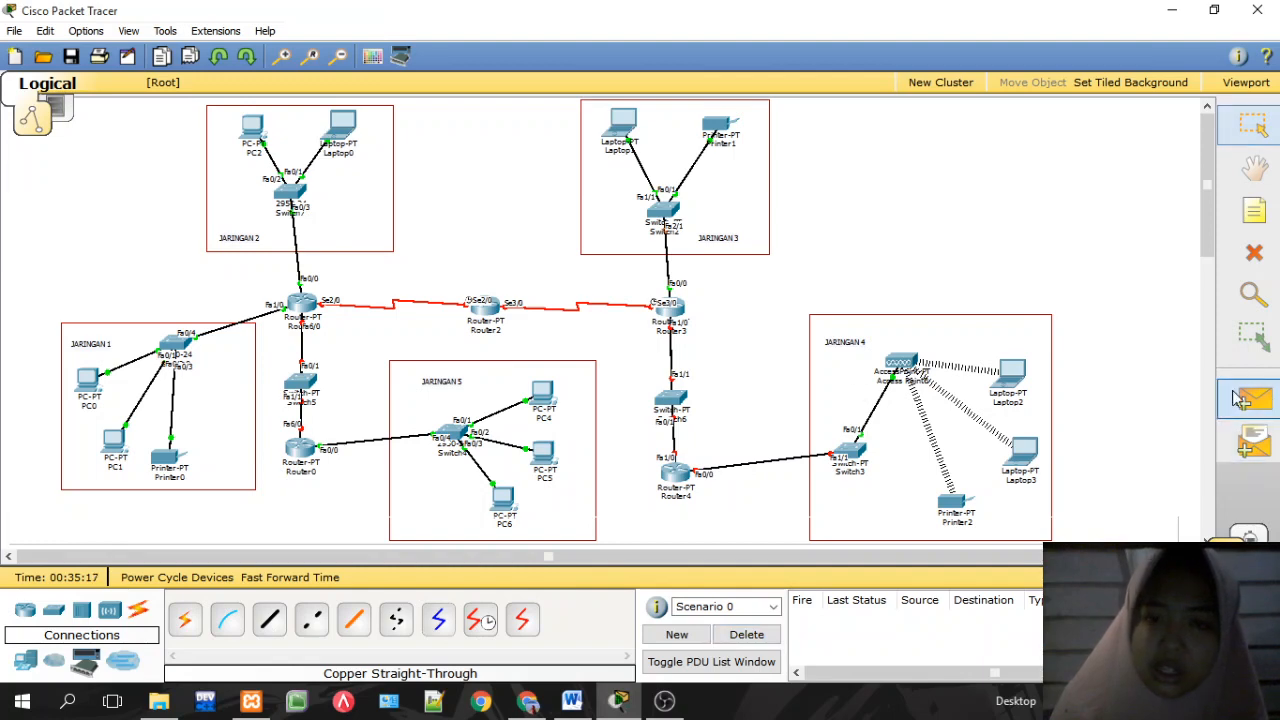
left_click(545, 395)
left_click(301, 450)
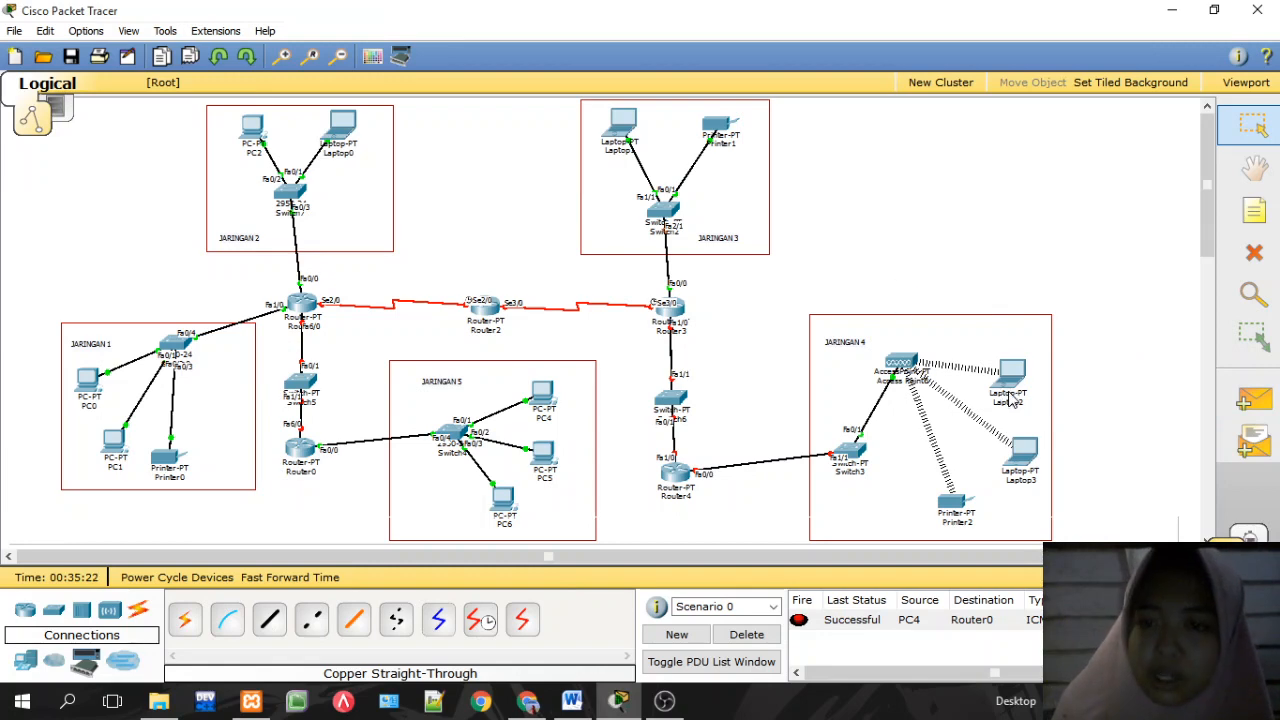
mouse_move(1011, 385)
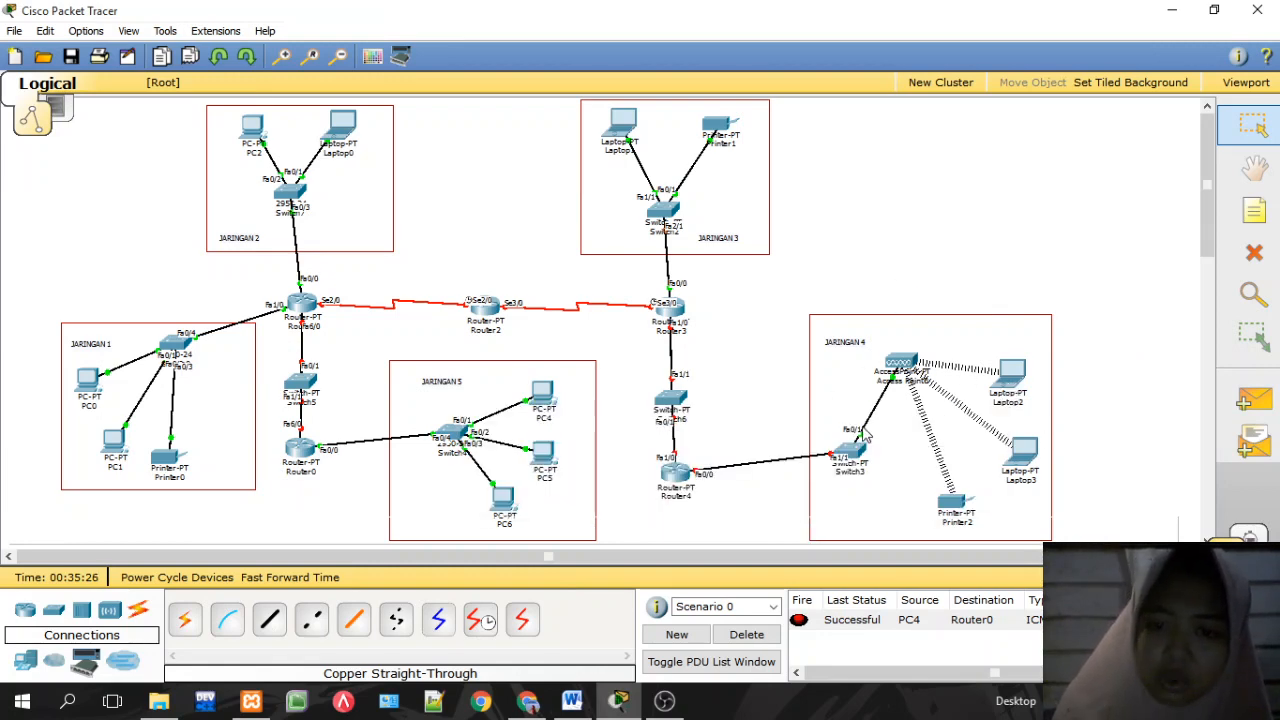
Step: Set Router4 FastEthernet0/0 to 192.168.40.1 with the default 255.255.255.0 mask, port on
left_click(674, 472)
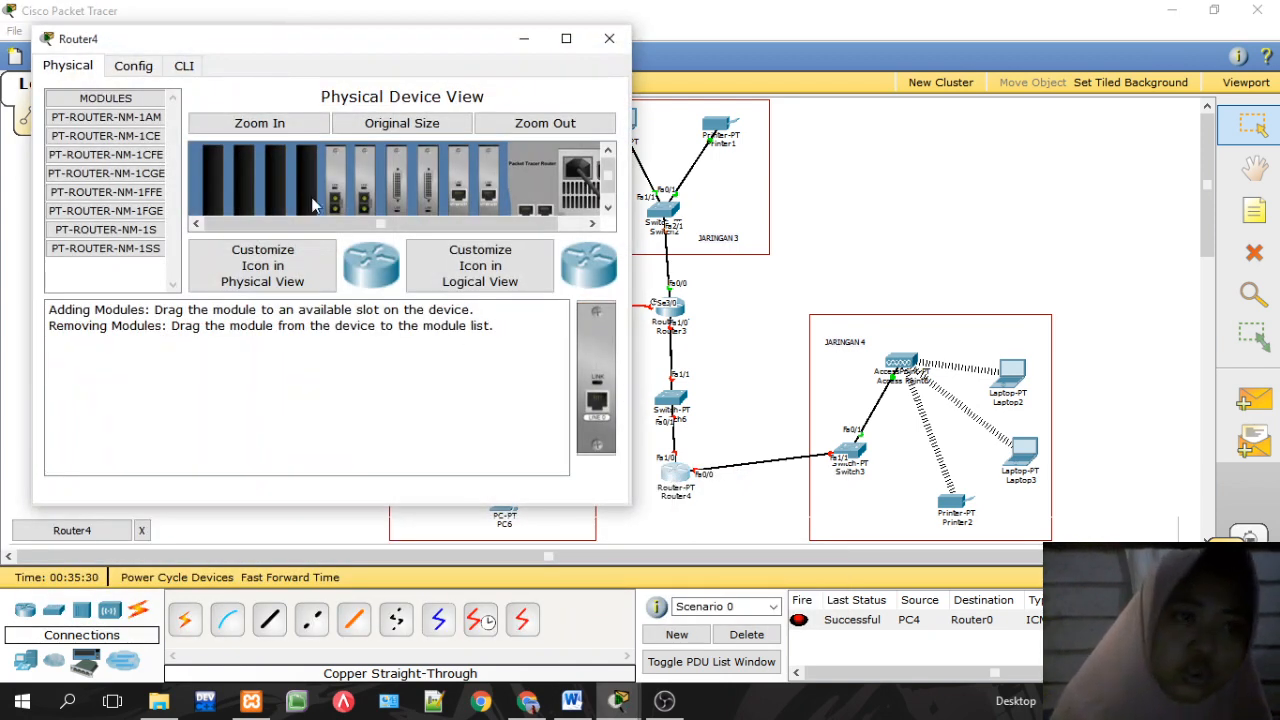
left_click(140, 68)
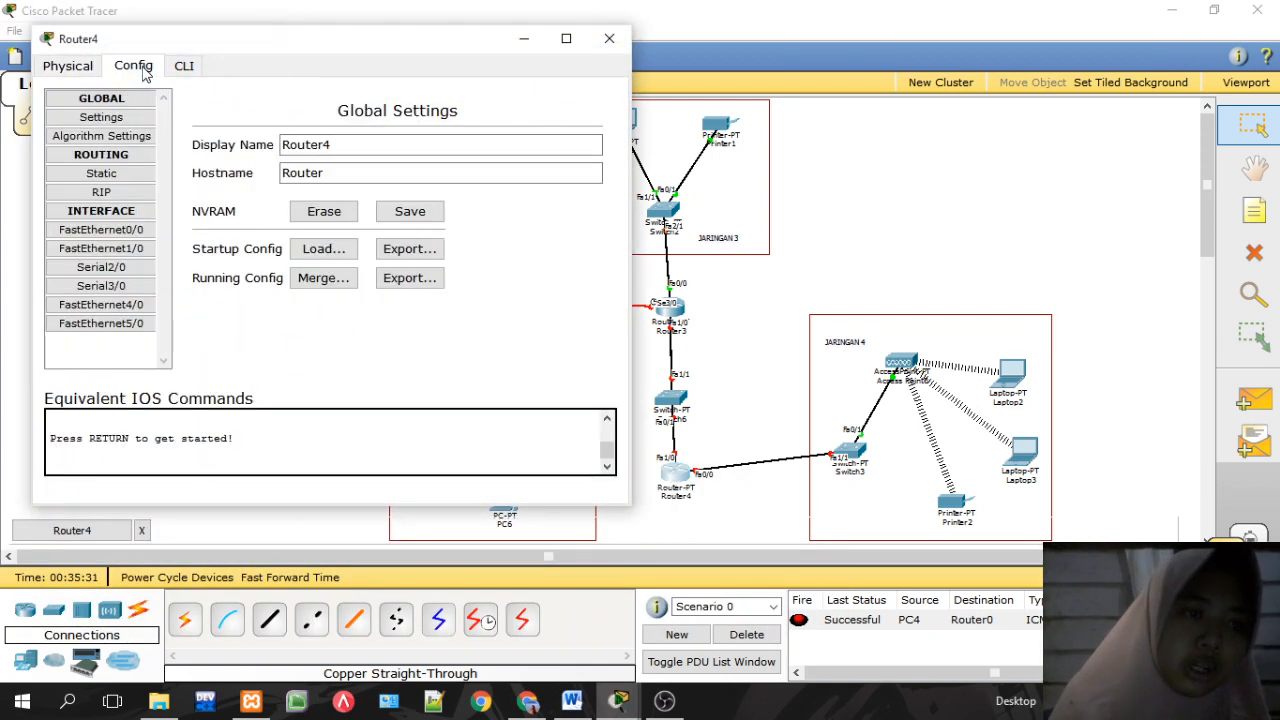
left_click(130, 230)
left_click(505, 285)
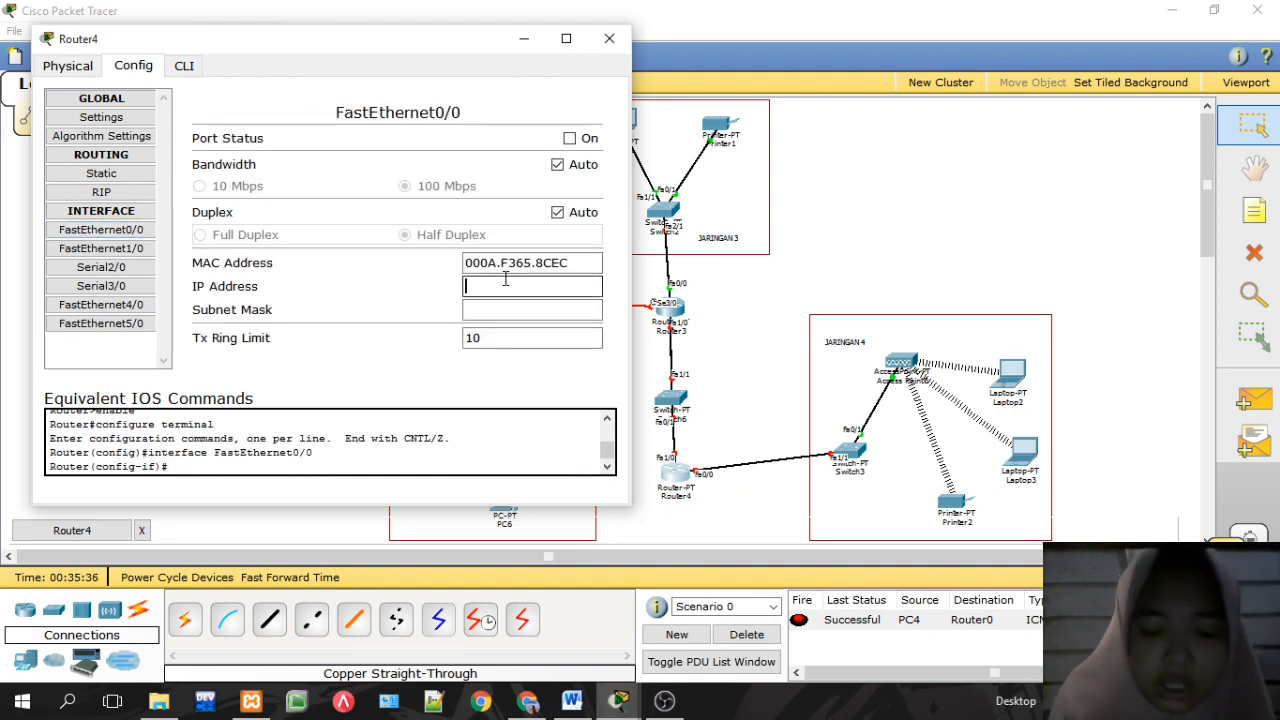
type("192.168.50.2")
key("BackSpace")
key("BackSpace")
key("BackSpace")
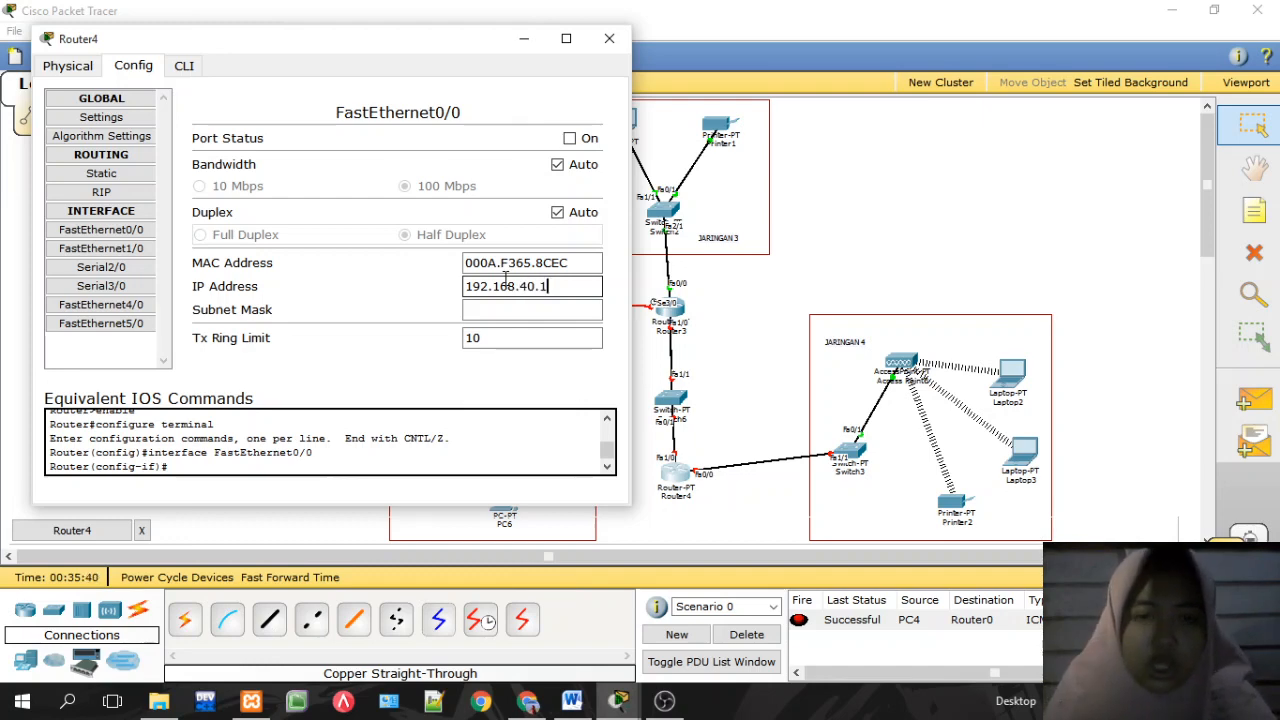
left_click(520, 309)
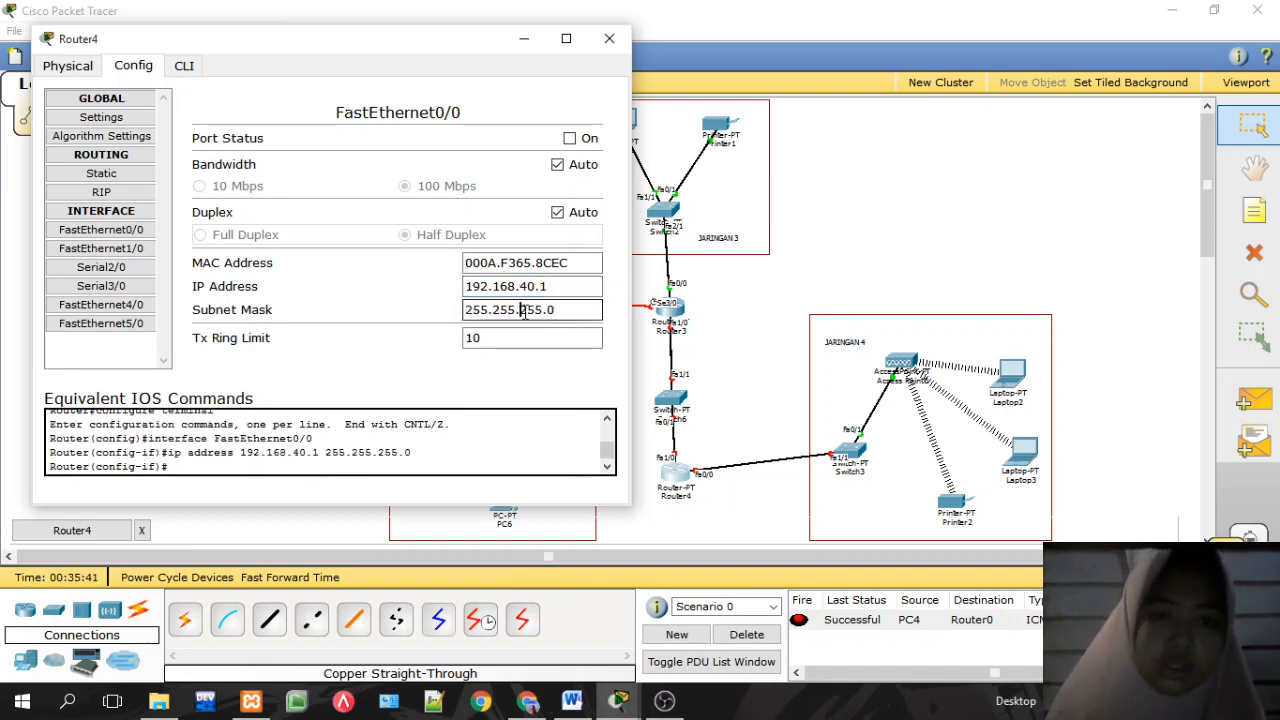
left_click(569, 139)
left_click(609, 38)
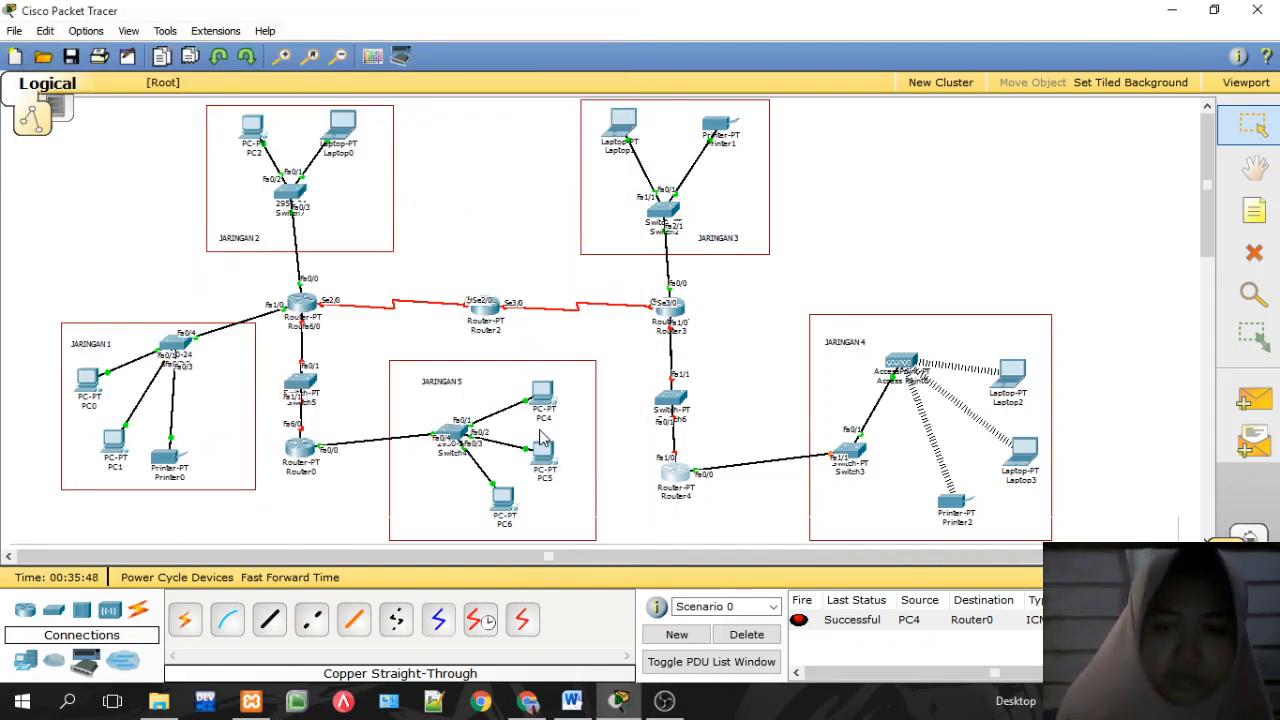
Step: Send a simple PDU from Printer1 to Router3
left_click(1248, 400)
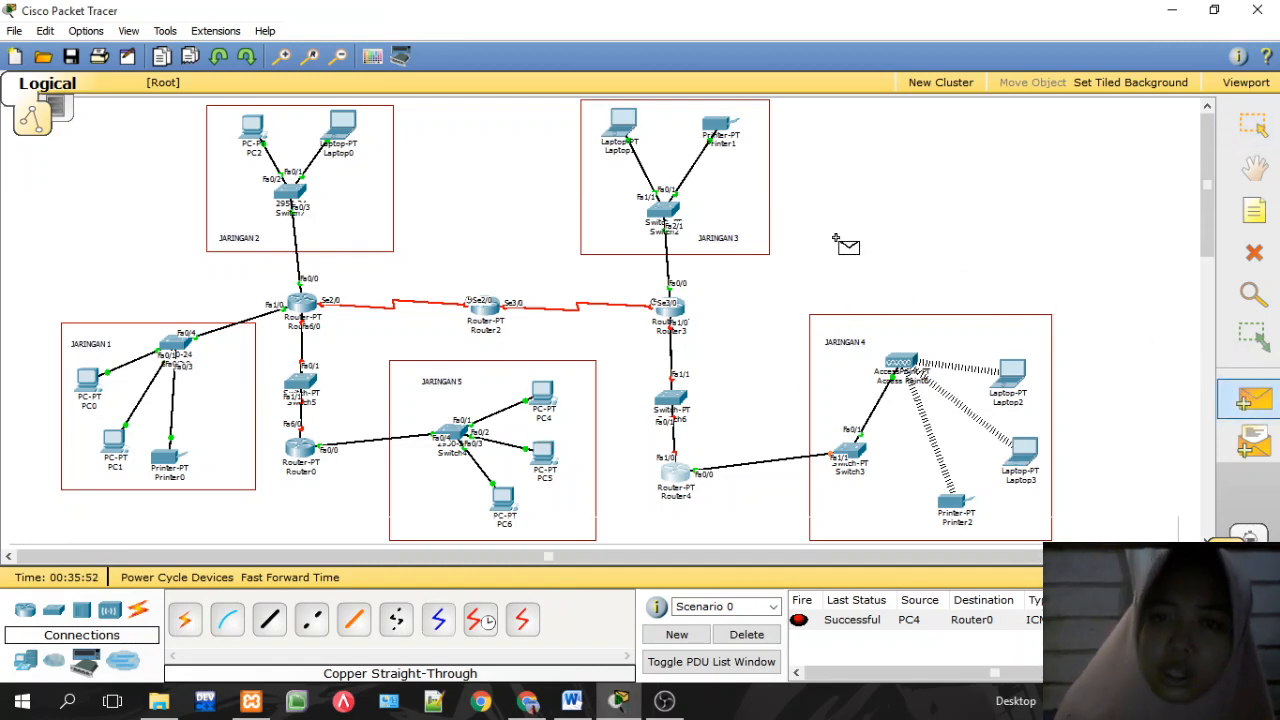
left_click(722, 126)
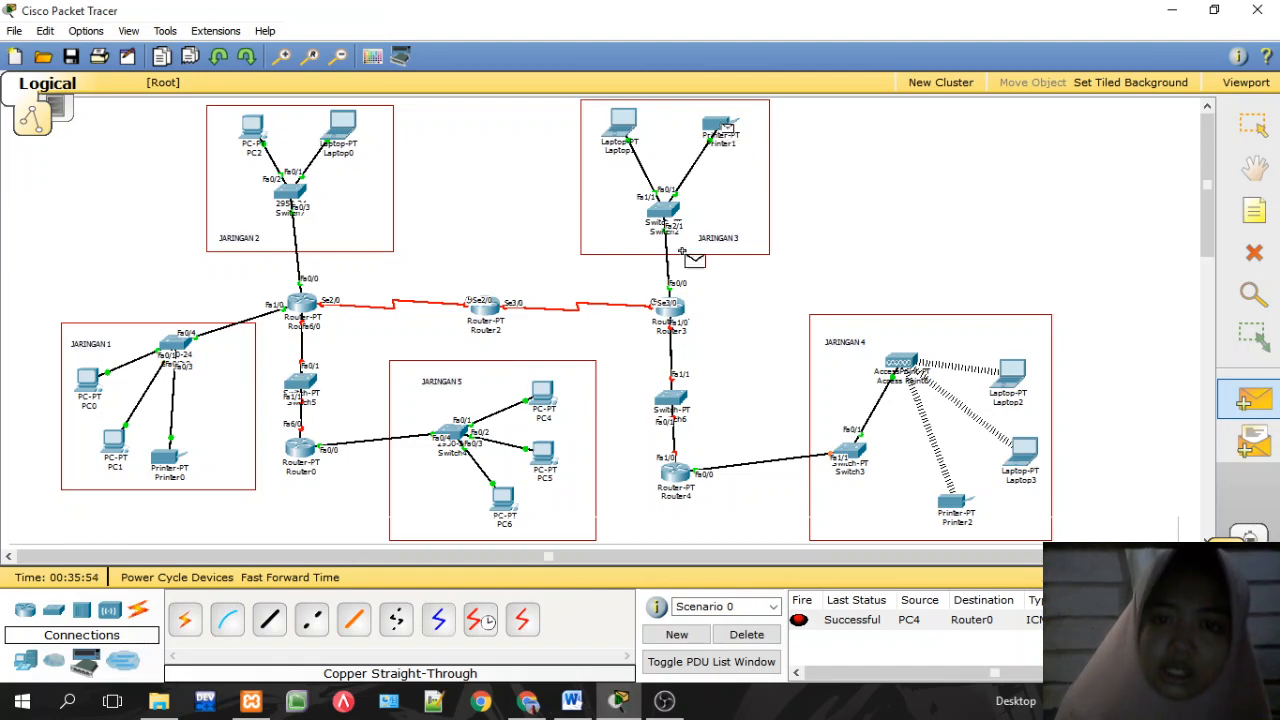
left_click(684, 318)
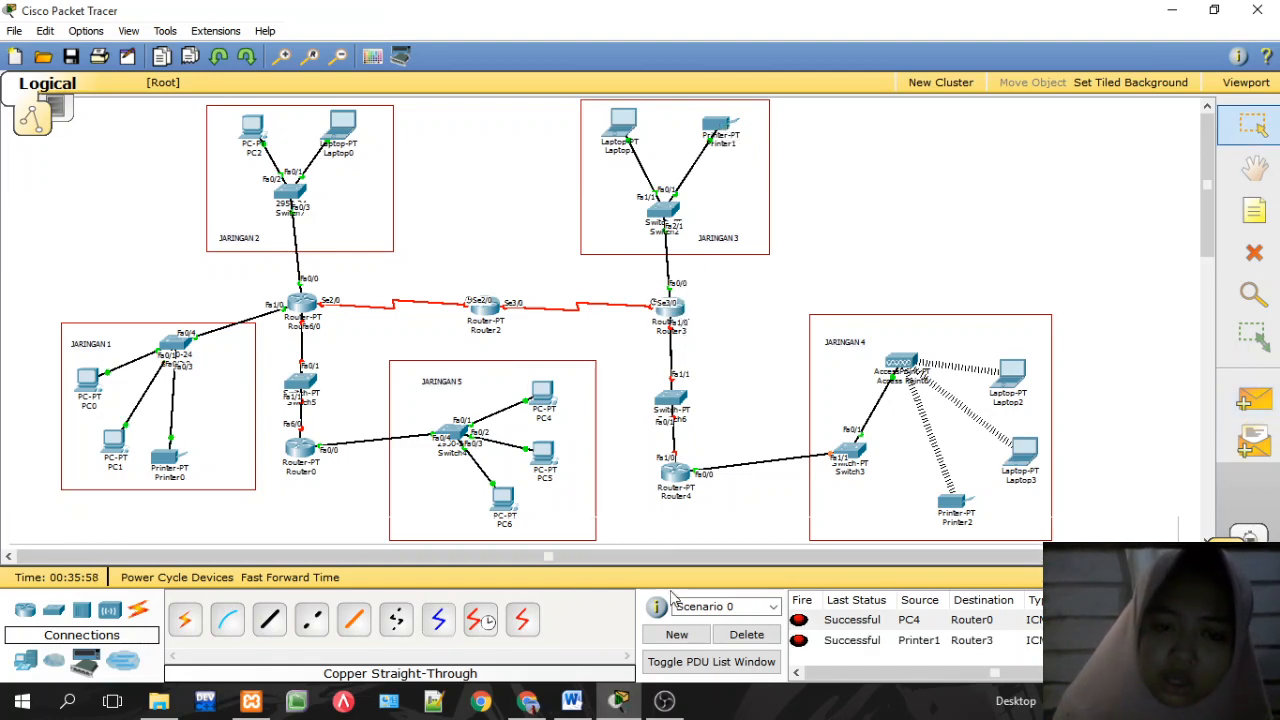
Step: Clear the ping list and resend a simple PDU from Printer1 to Router3
left_click(746, 634)
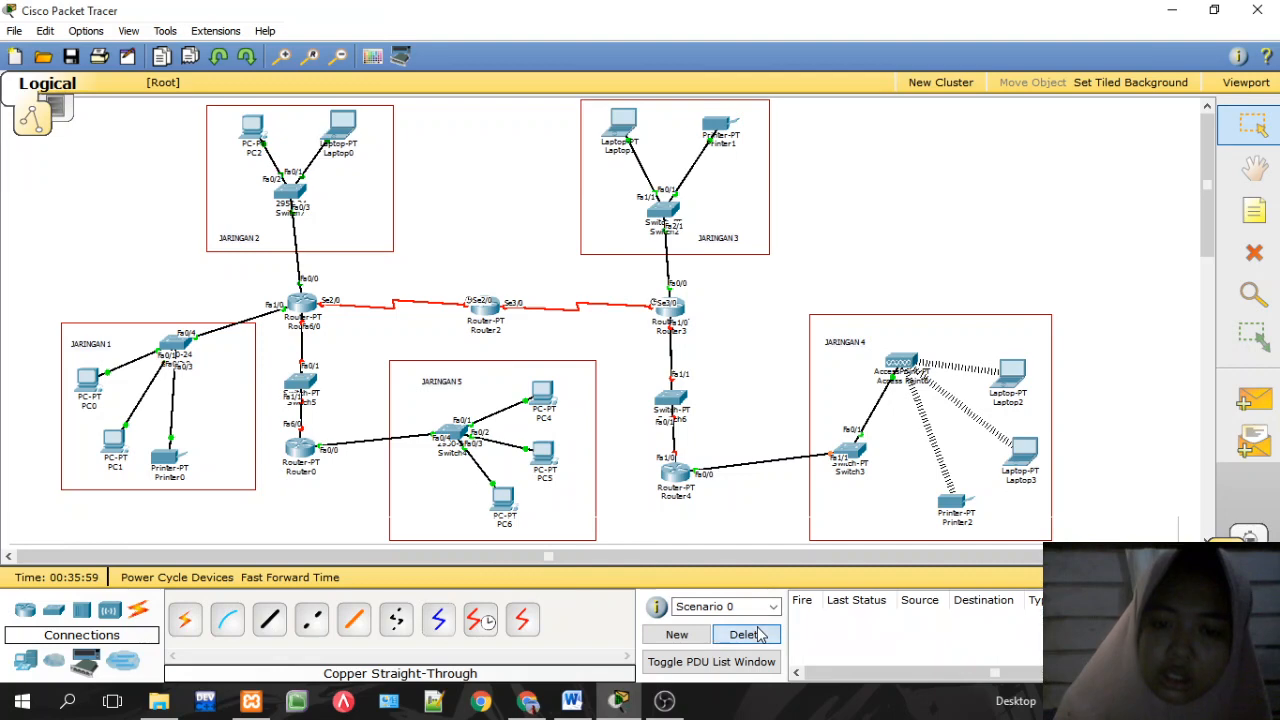
left_click(1254, 400)
left_click(728, 126)
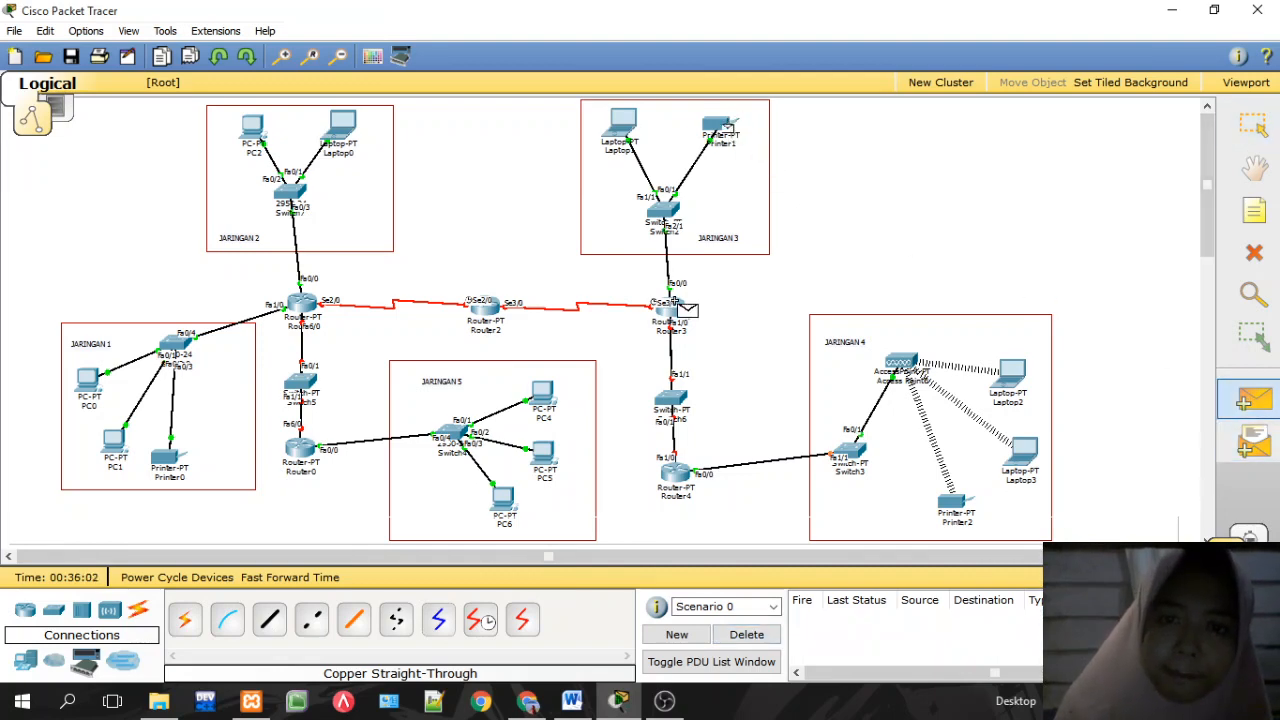
left_click(674, 310)
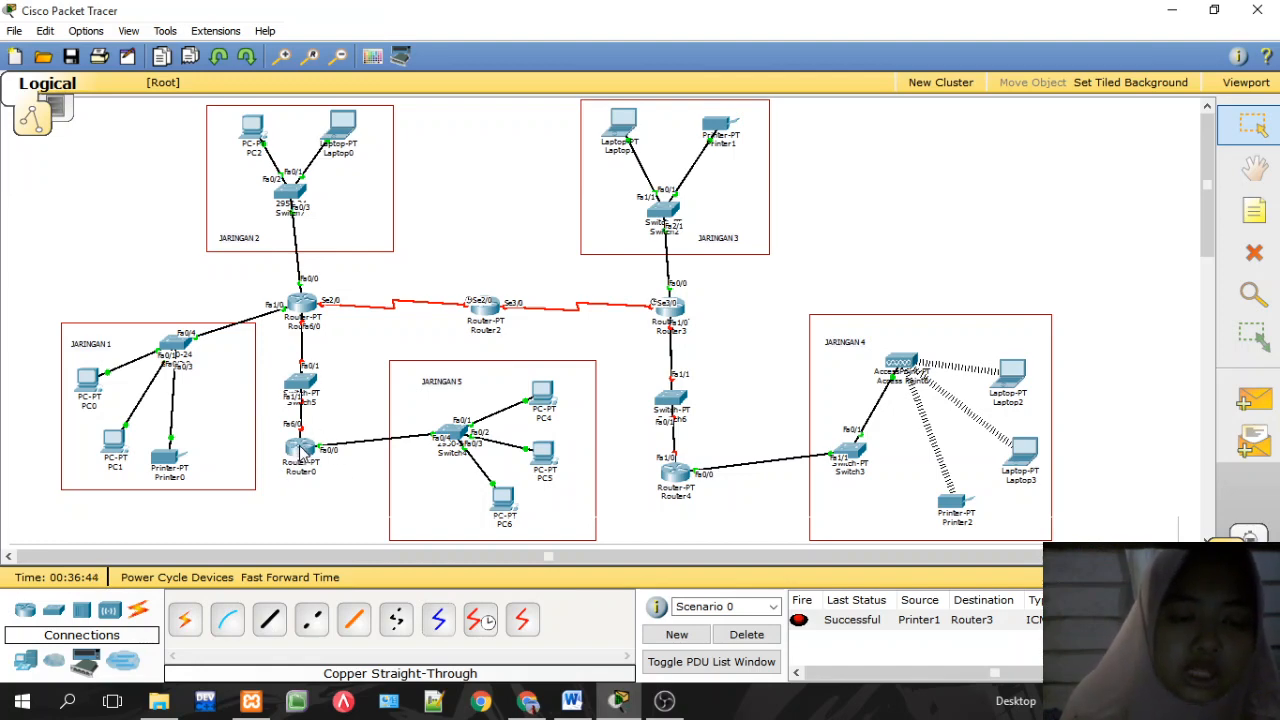
Step: Set Router1 FastEthernet6/0 to 192.168.60.1 with default mask 255.255.255.0 and enable it
mouse_move(304, 453)
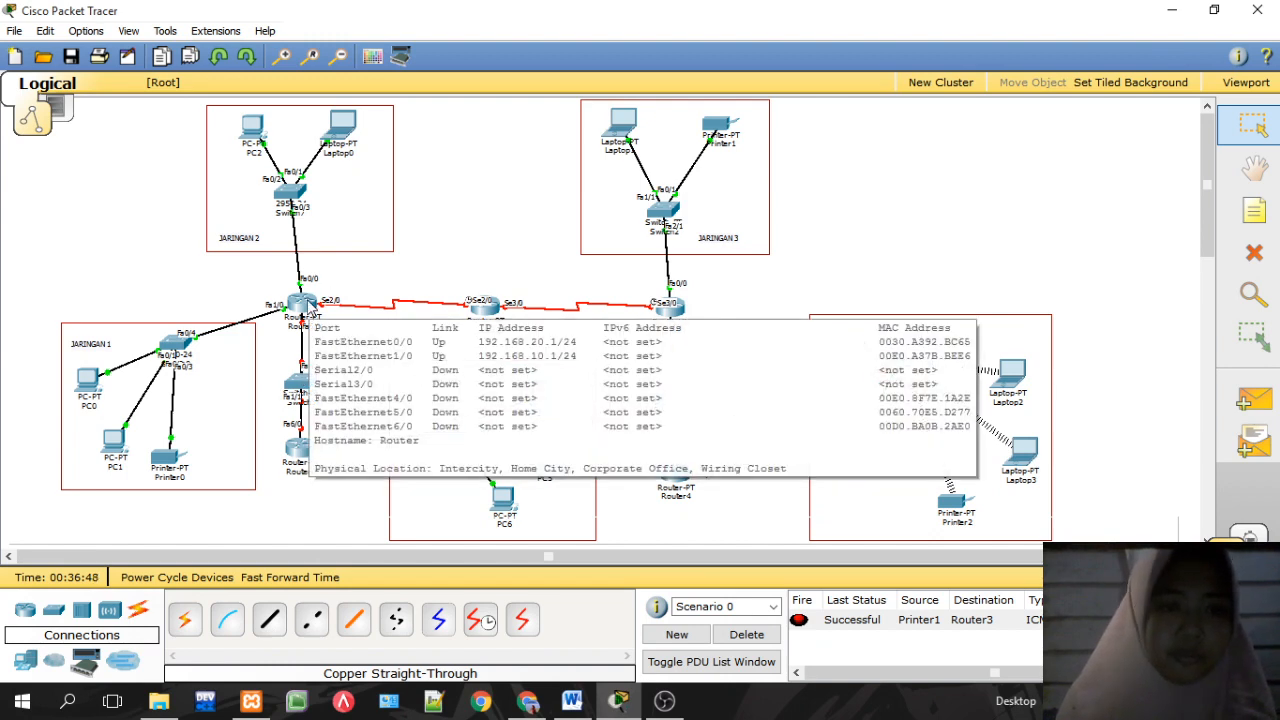
left_click(304, 303)
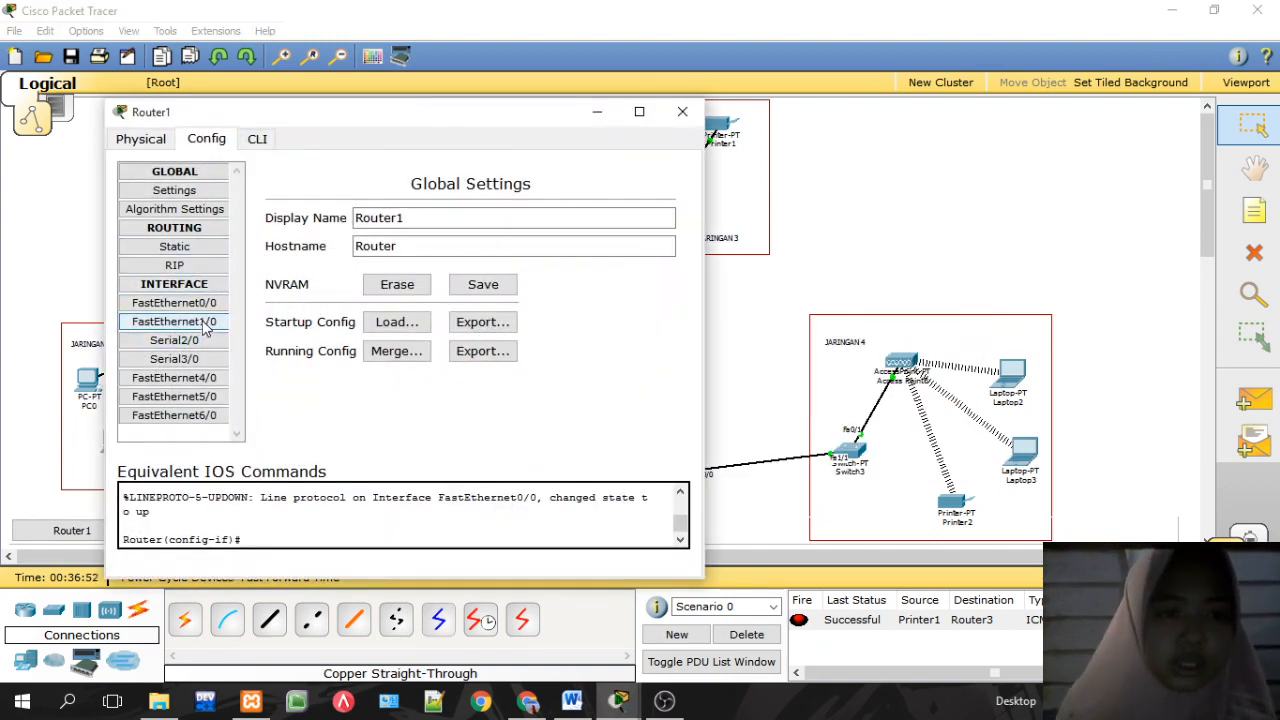
left_click(205, 415)
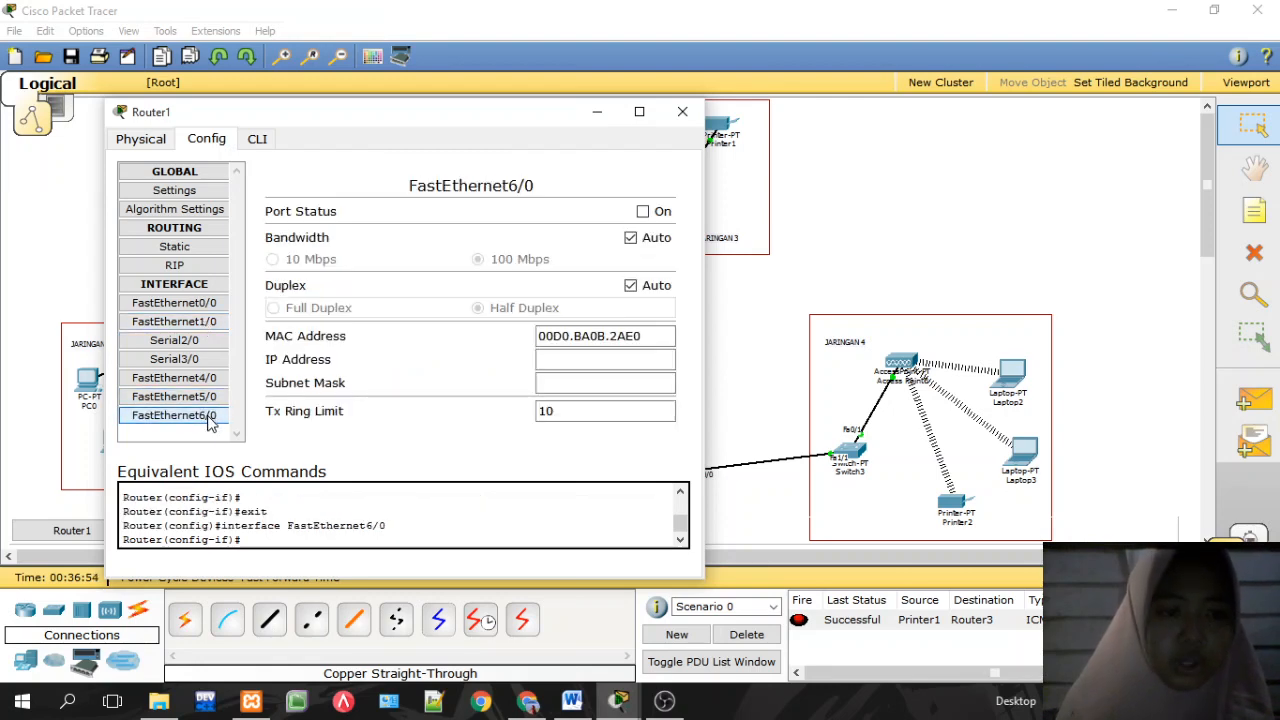
left_click(555, 360)
type("192.168.50.2")
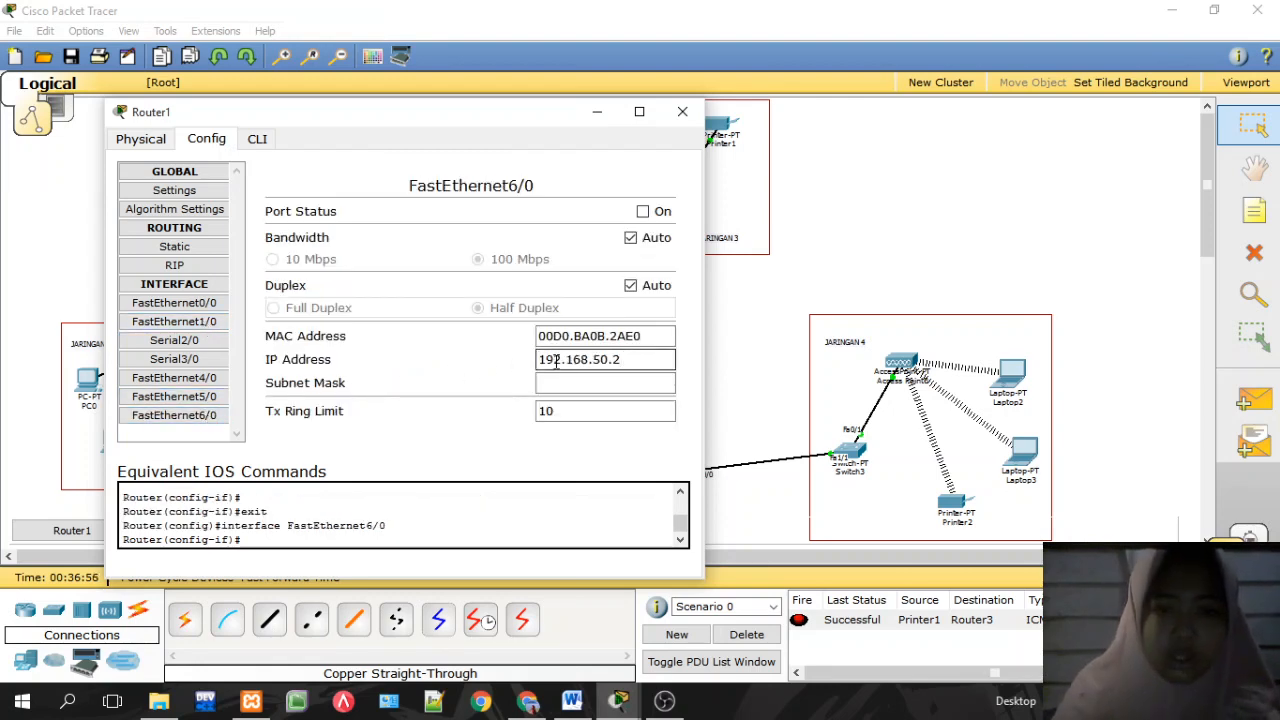
key("BackSpace")
key("BackSpace")
key("BackSpace")
key("BackSpace")
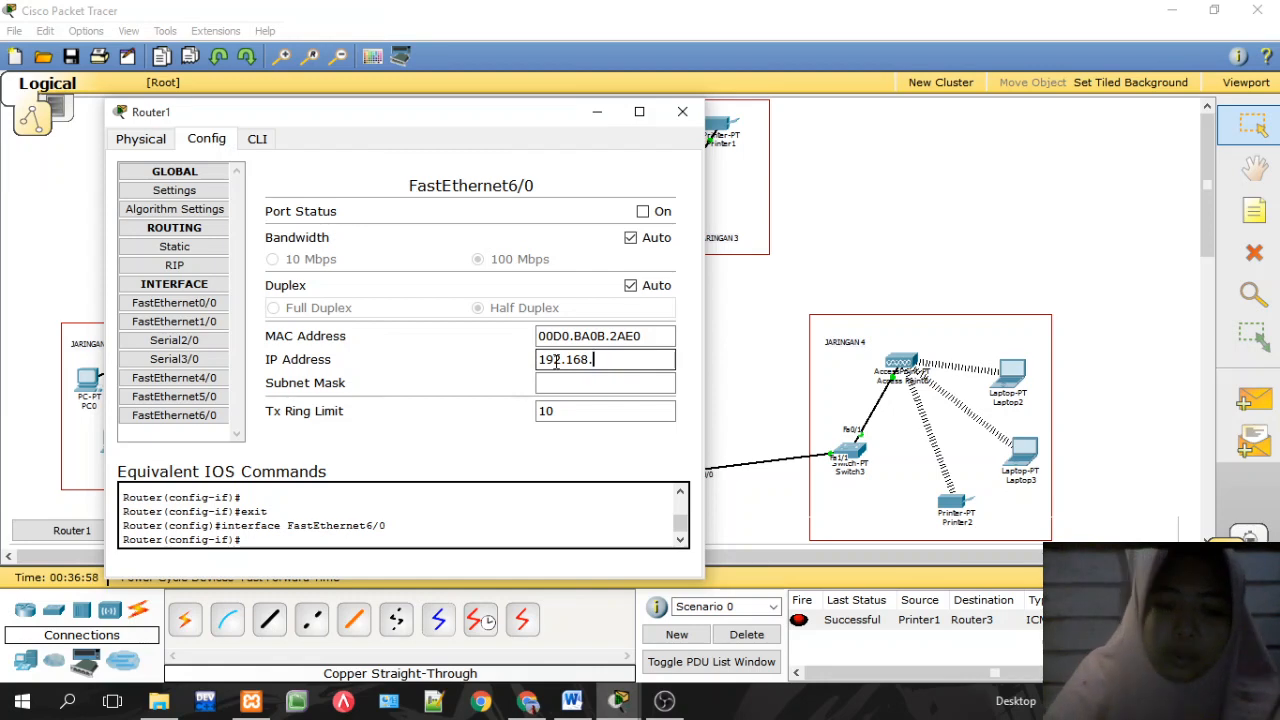
type("60.1")
left_click(590, 384)
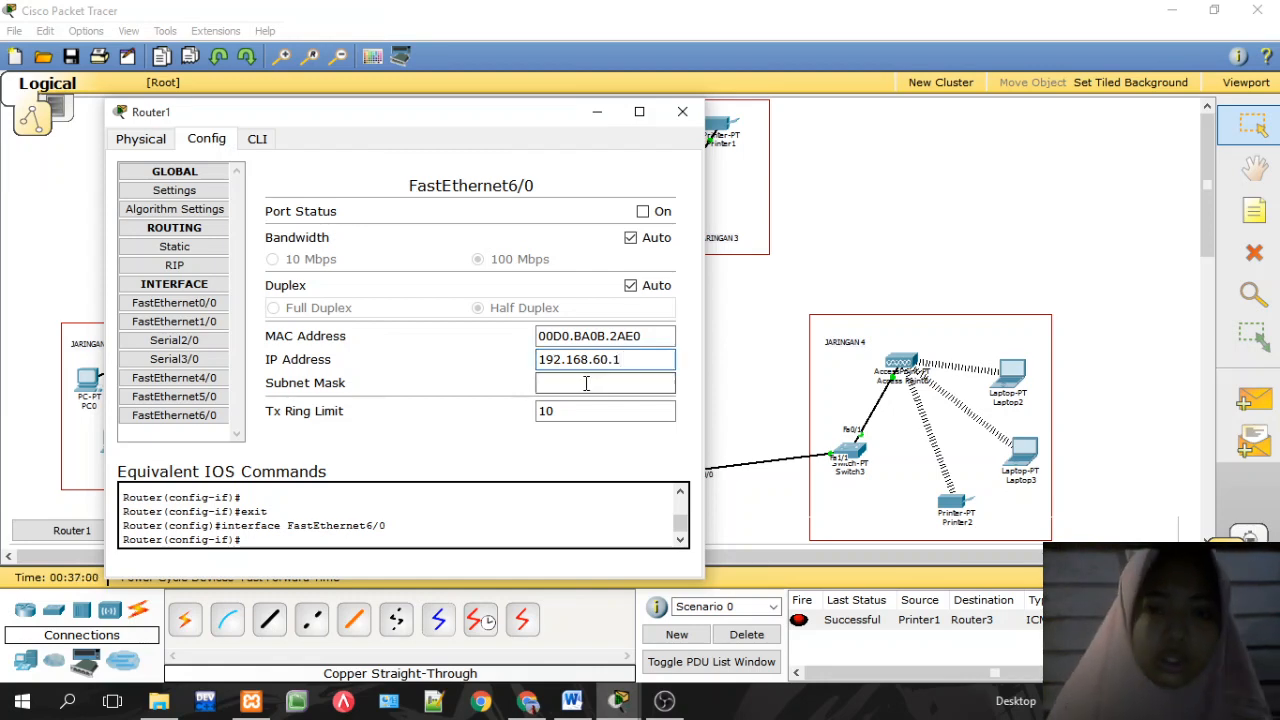
left_click(644, 211)
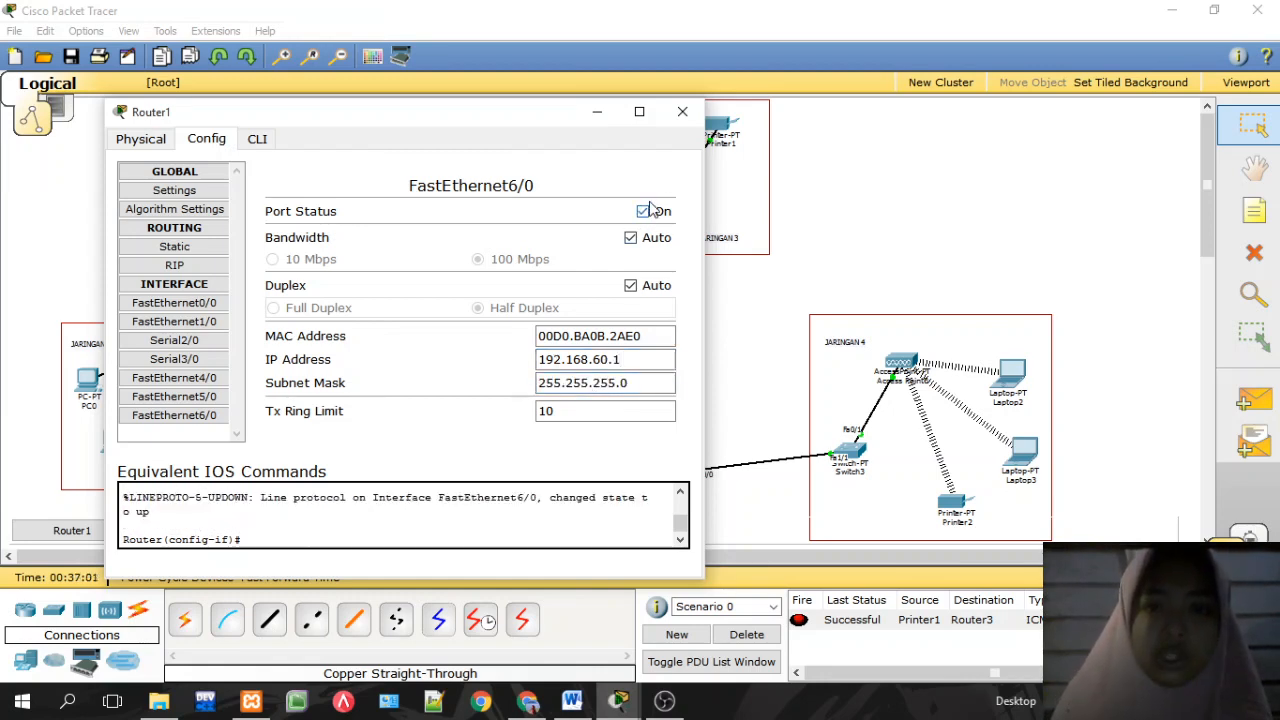
left_click(682, 111)
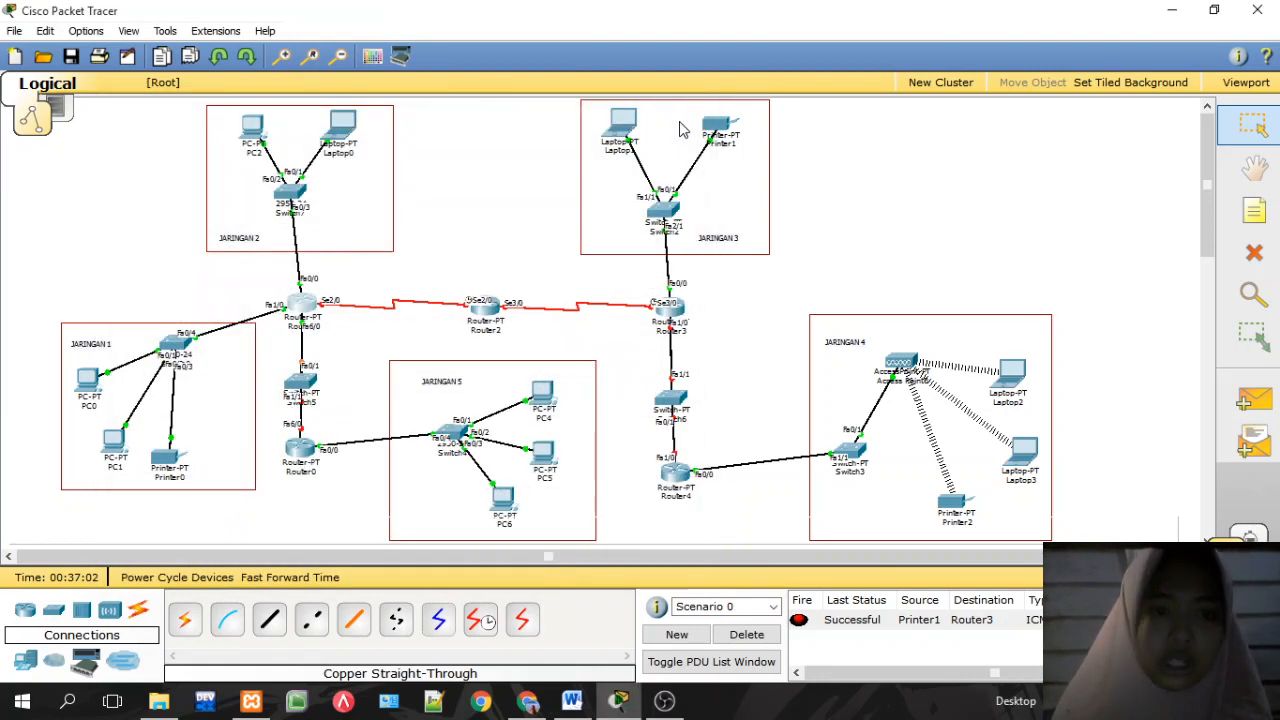
Step: Set Router0 FastEthernet6/0 to 192.168.60.2 with default mask 255.255.255.0 and enable it
left_click(303, 447)
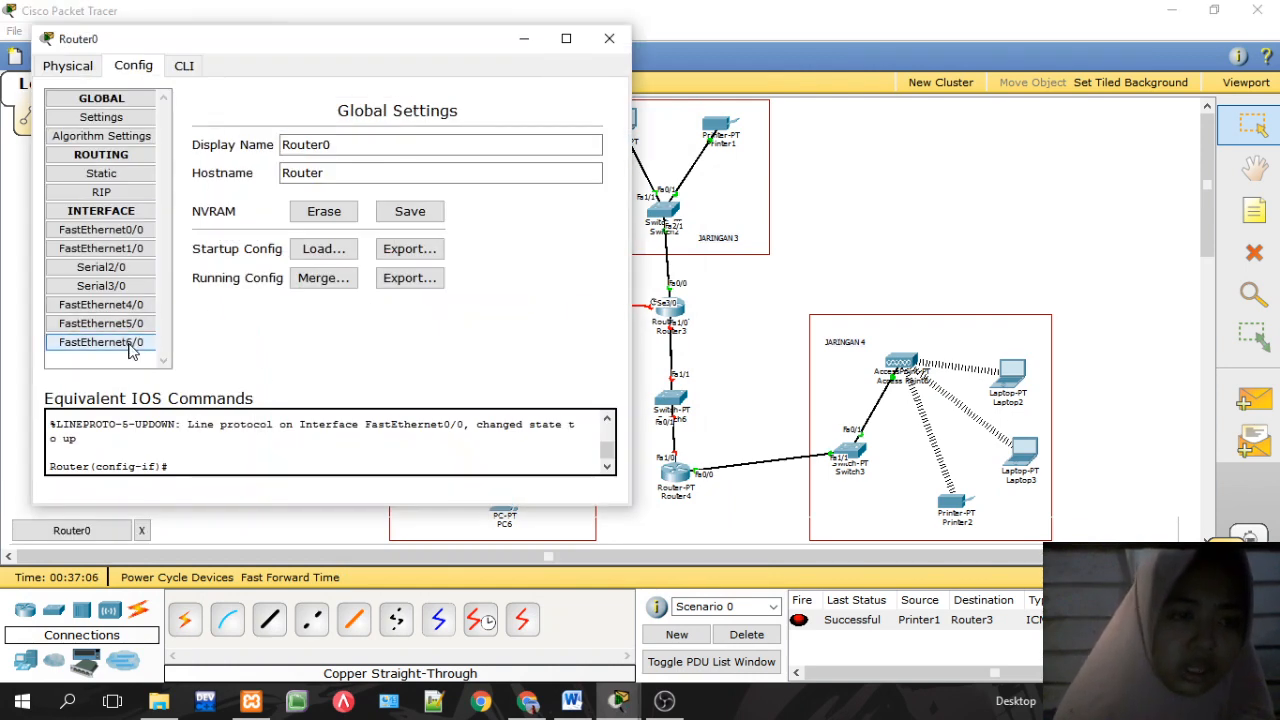
left_click(130, 345)
left_click(510, 288)
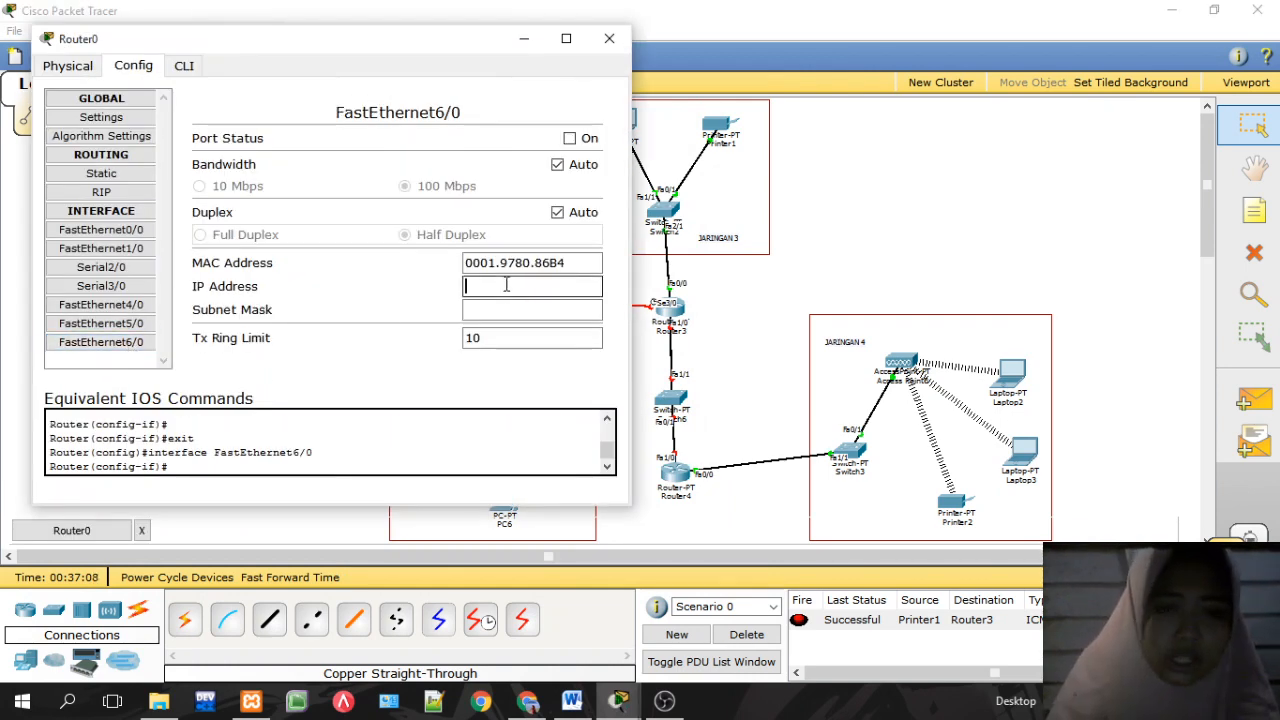
type("192.168.50.2")
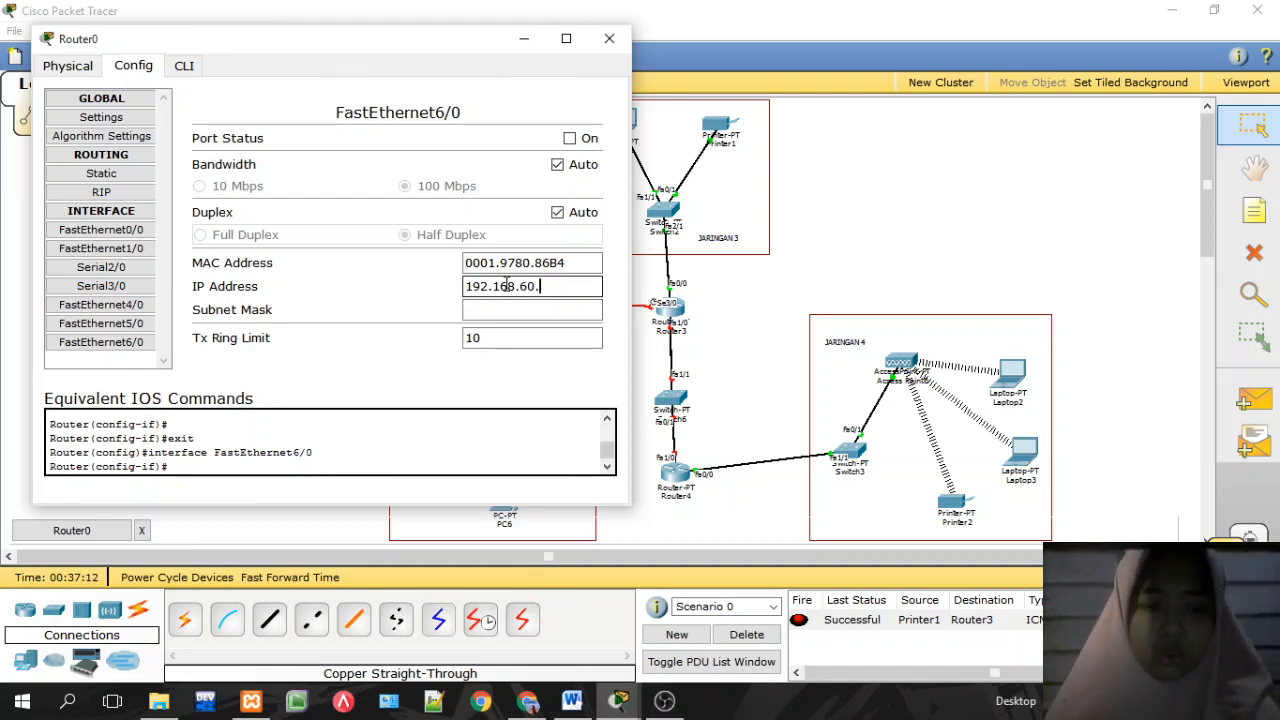
left_click(574, 309)
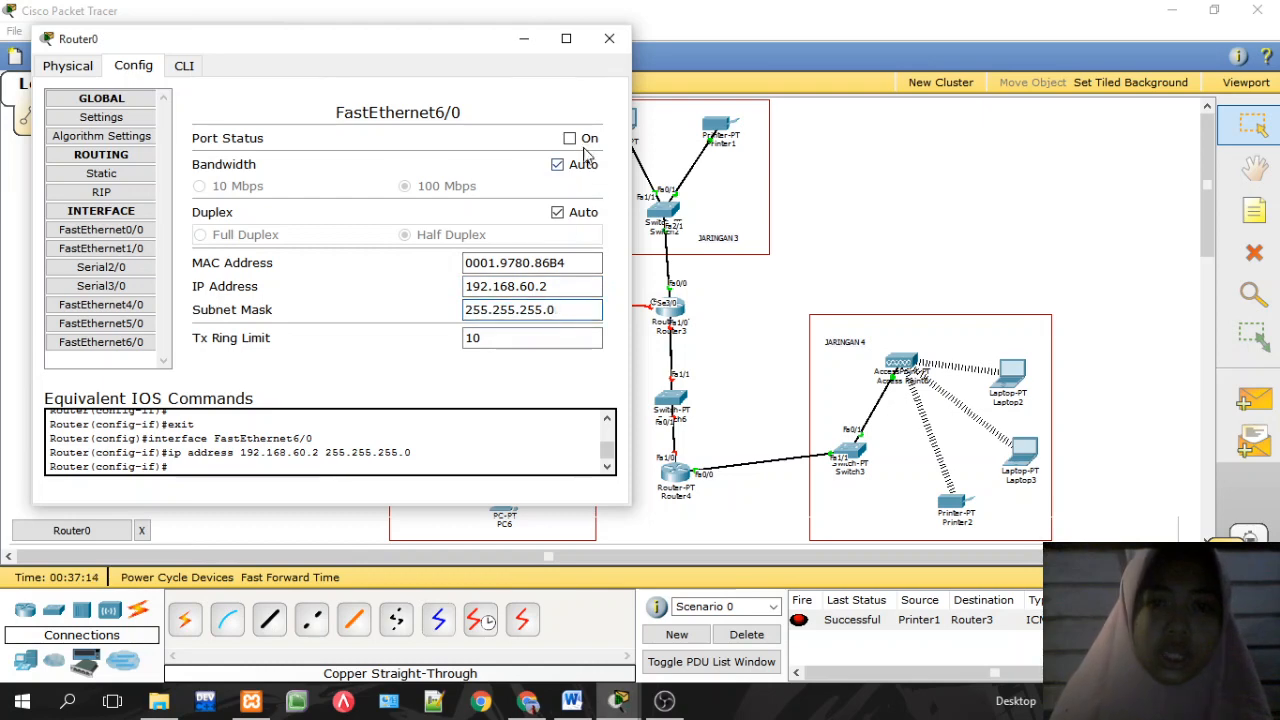
left_click(569, 139)
left_click(611, 40)
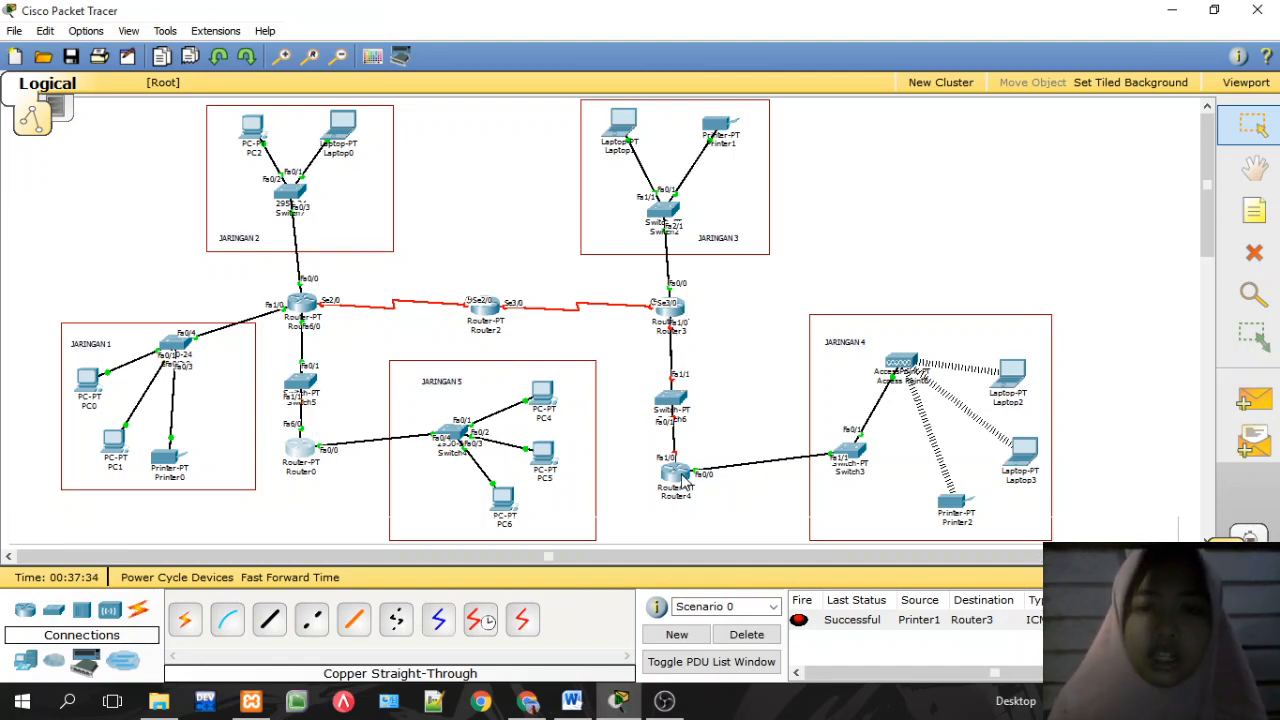
left_click_drag(651, 377, 695, 423)
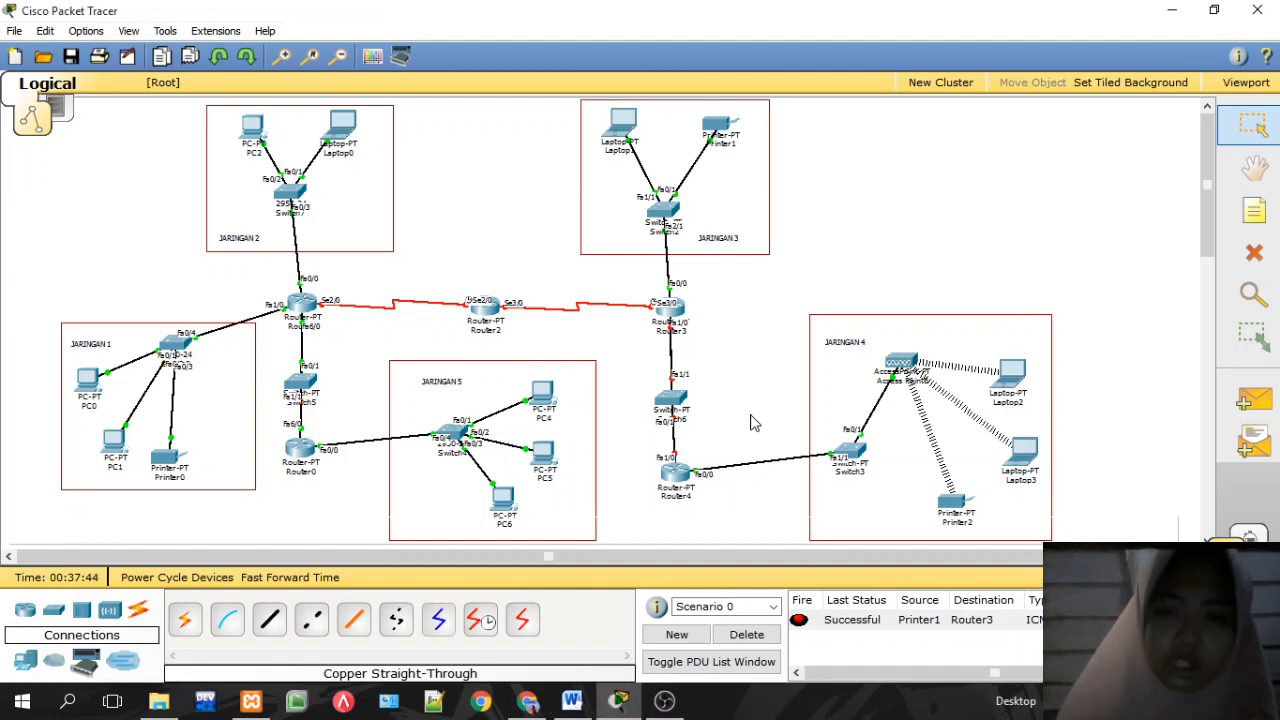
Step: Give Router3 FastEthernet1/0 the pasted IP address with the default mask and enable the port
left_click(670, 308)
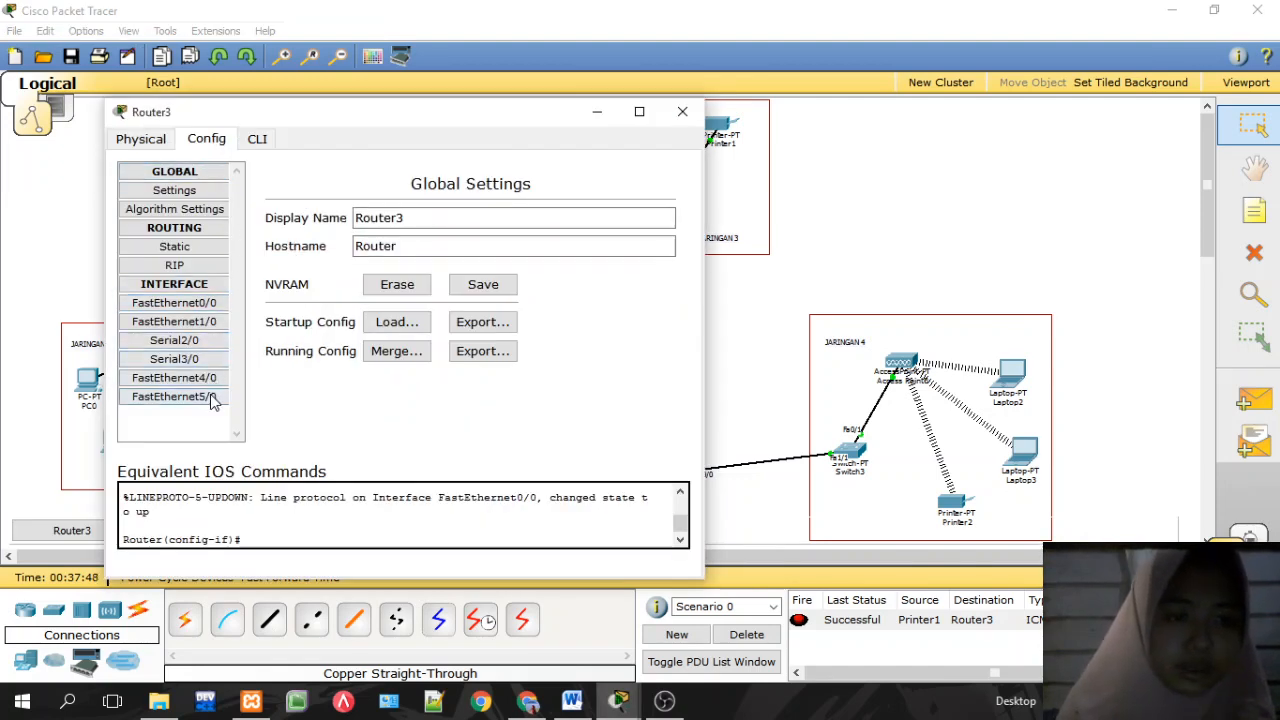
left_click(210, 323)
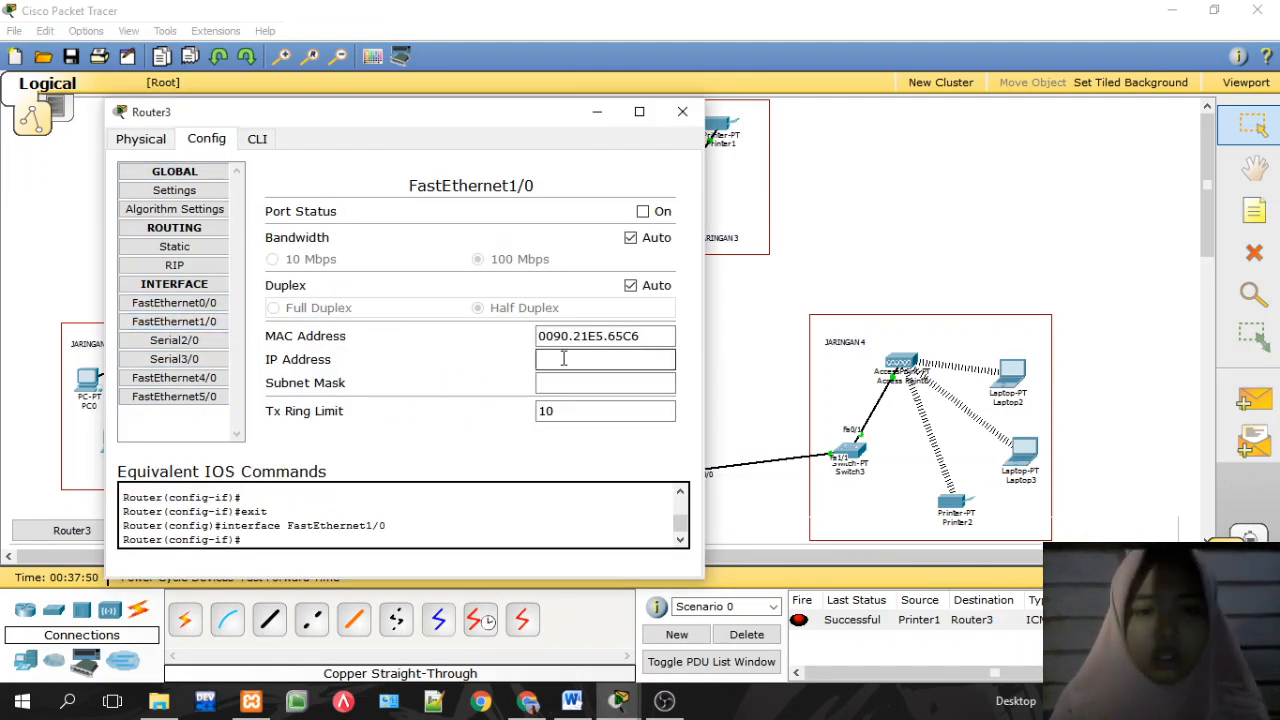
type("192.168.50.2")
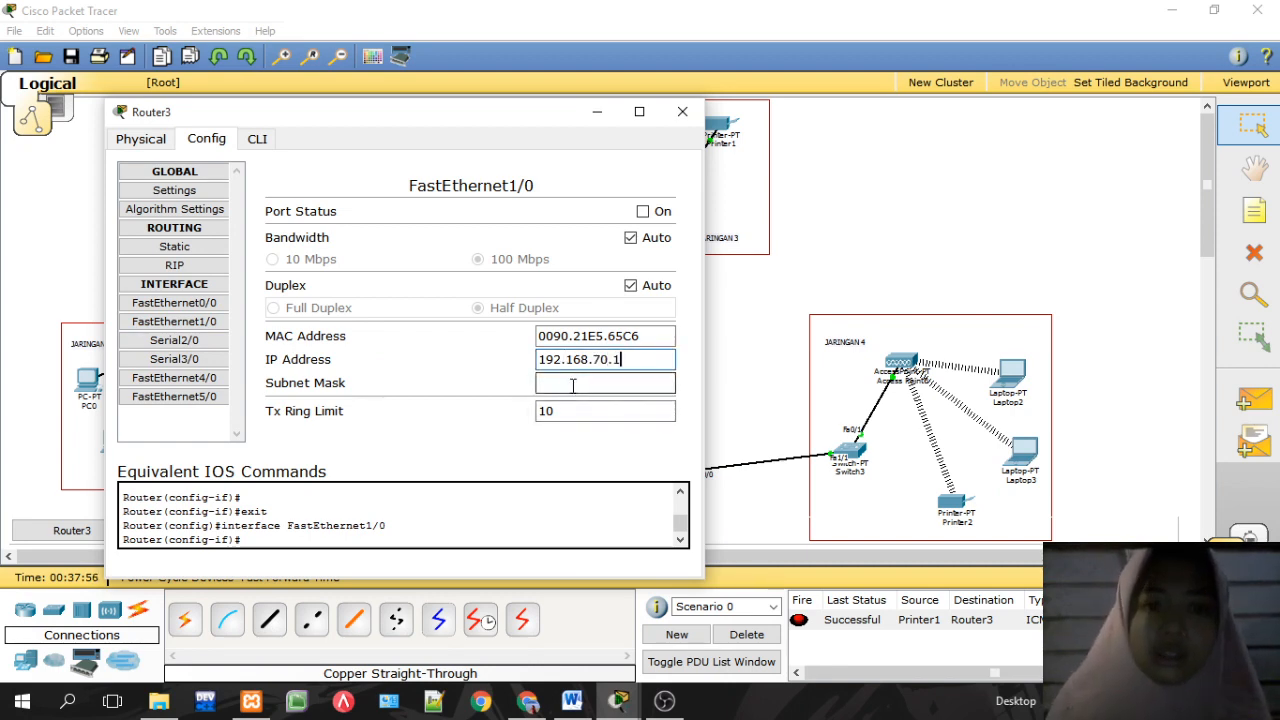
left_click(572, 385)
left_click(642, 212)
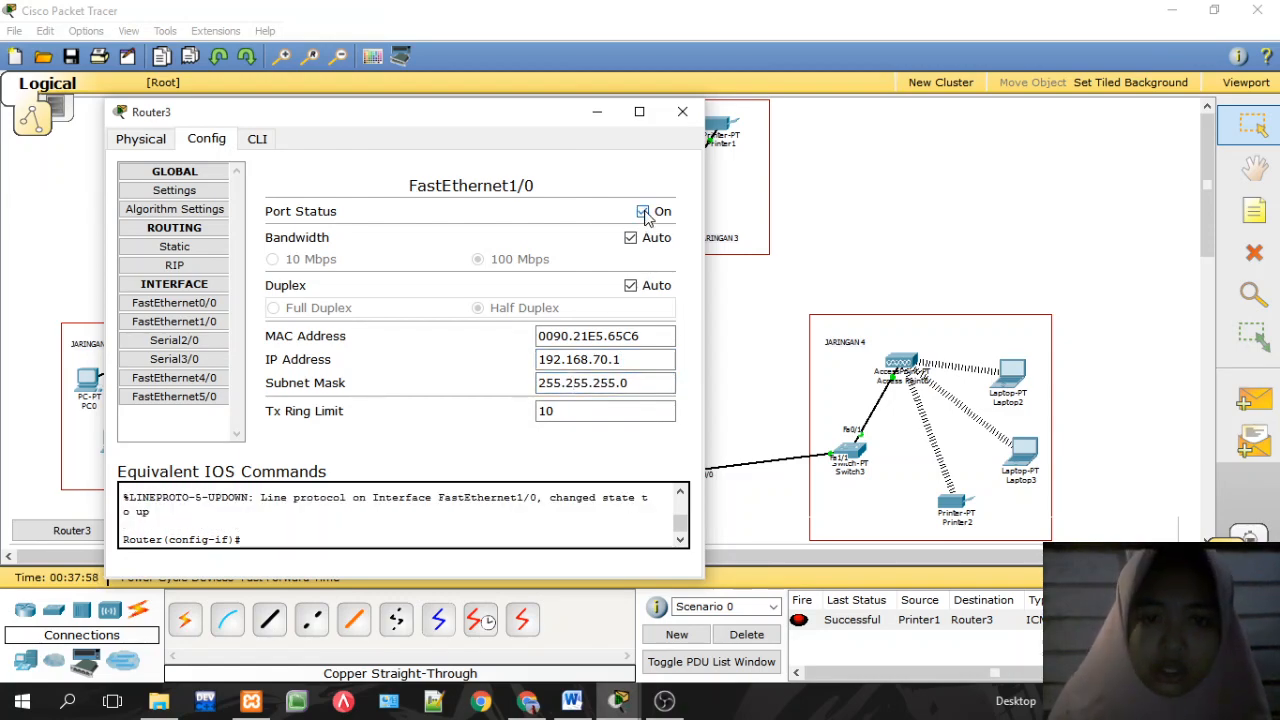
left_click(682, 111)
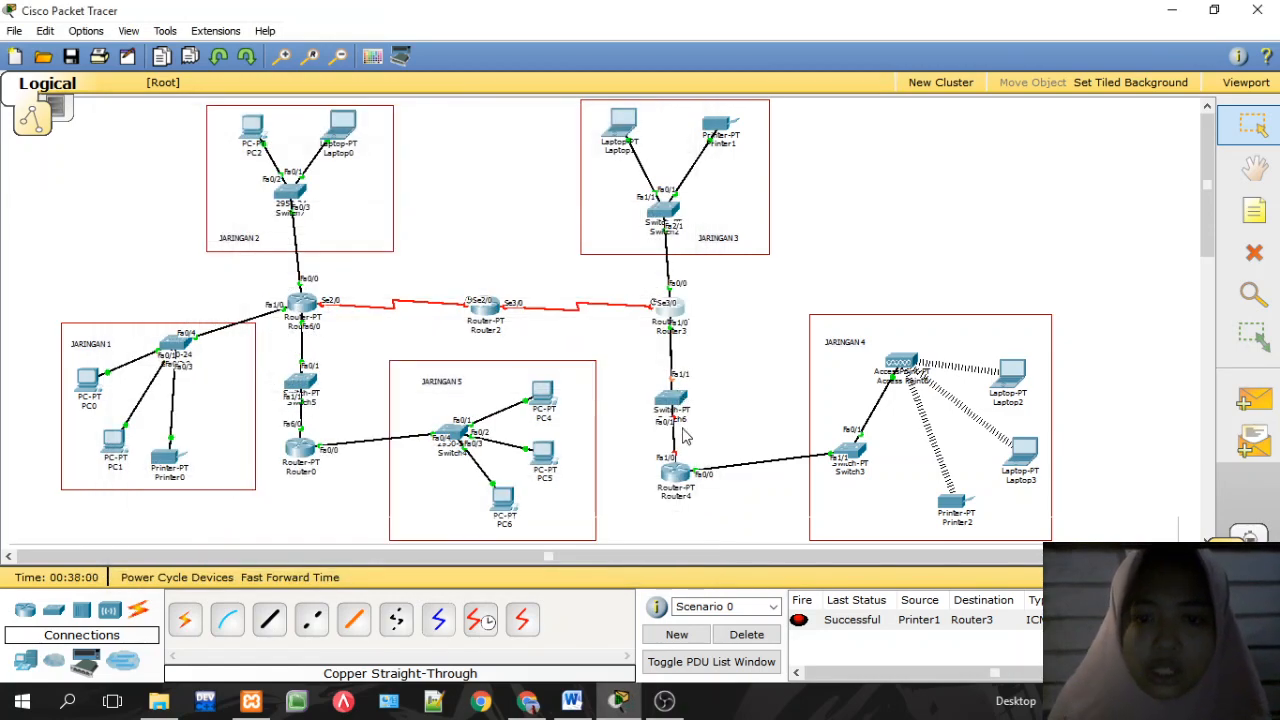
Step: Set Router4 FastEthernet1/0 to 192.168.70.2, mask 255.255.255.0, and turn the port on
left_click(677, 474)
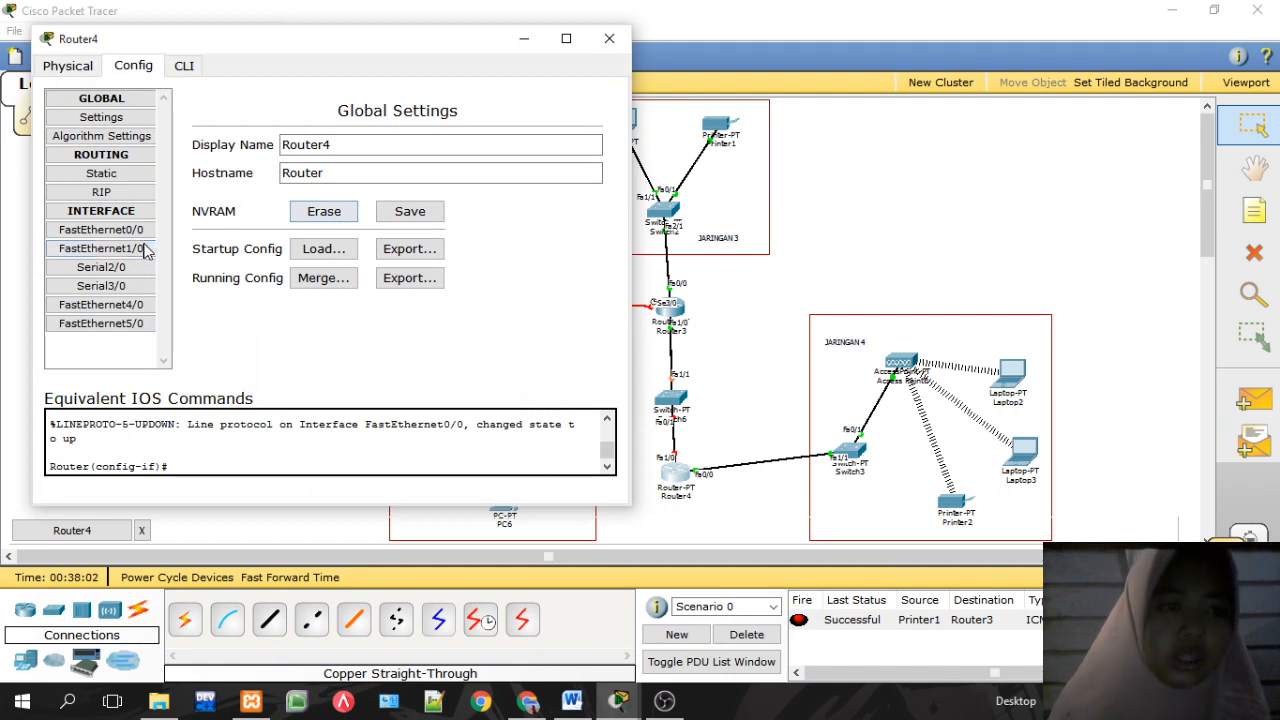
left_click(140, 250)
left_click(470, 288)
type("192.168.50.2")
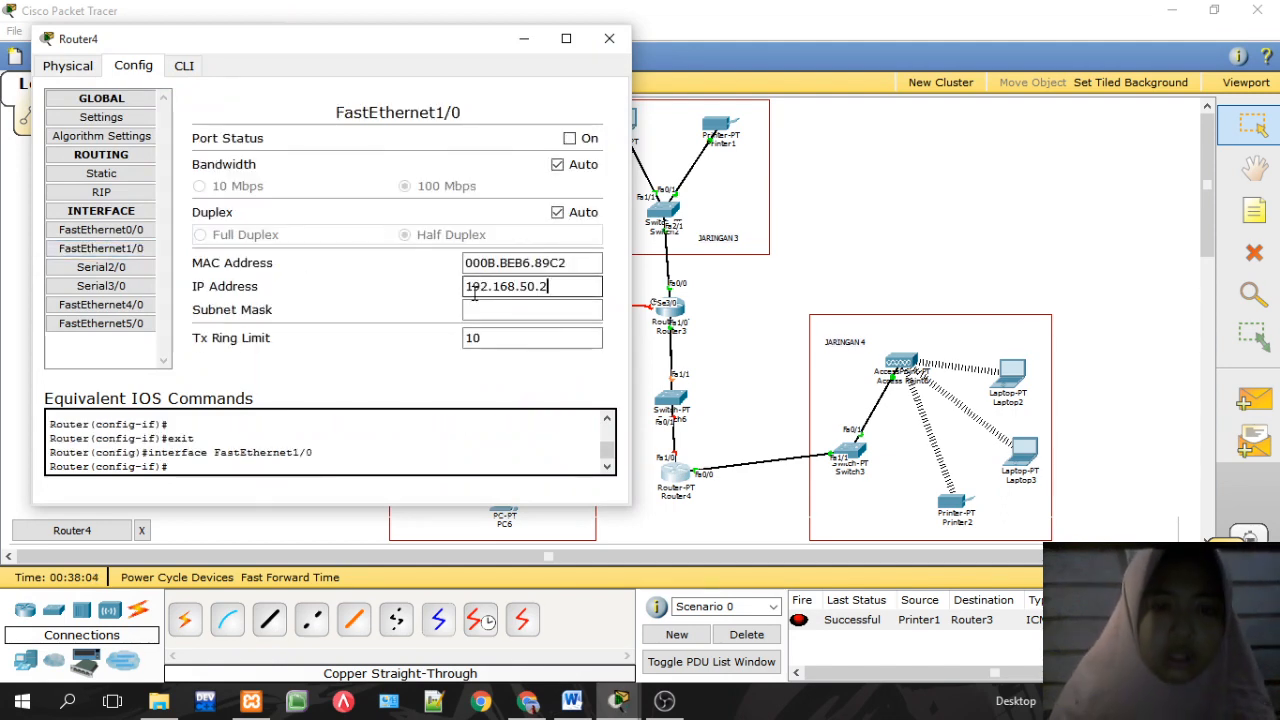
type("7")
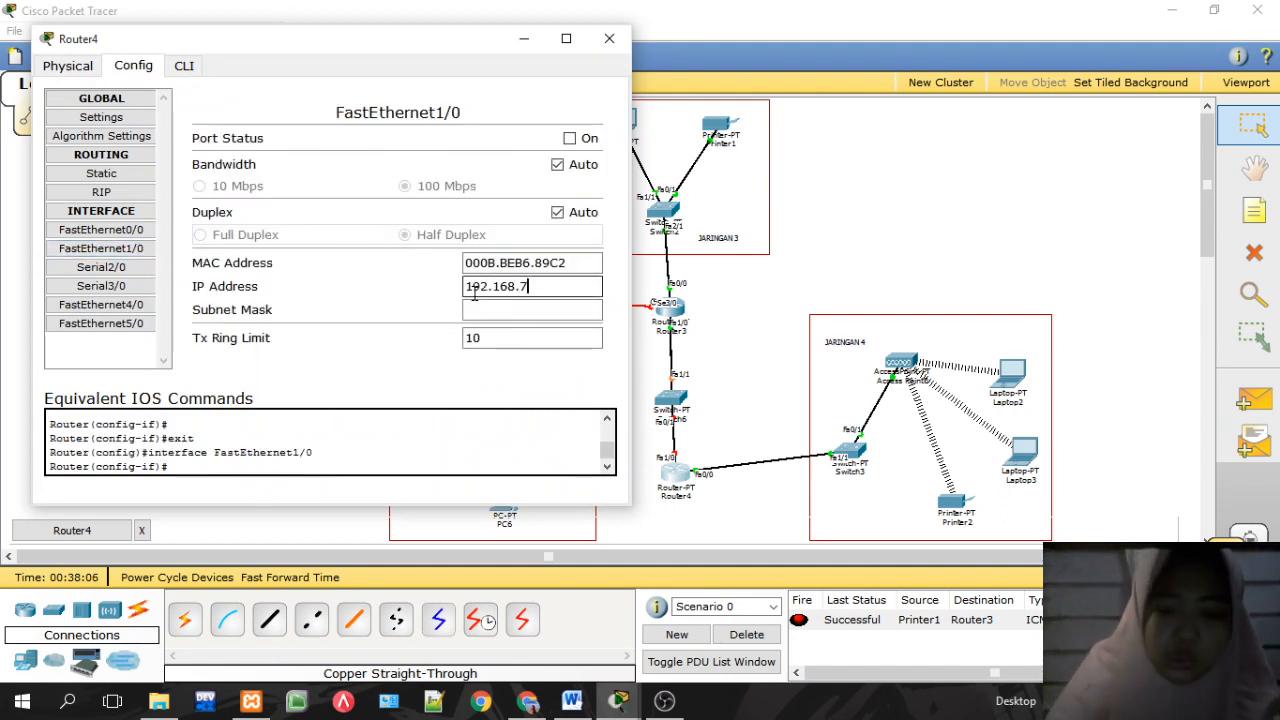
type("0.2")
left_click(478, 310)
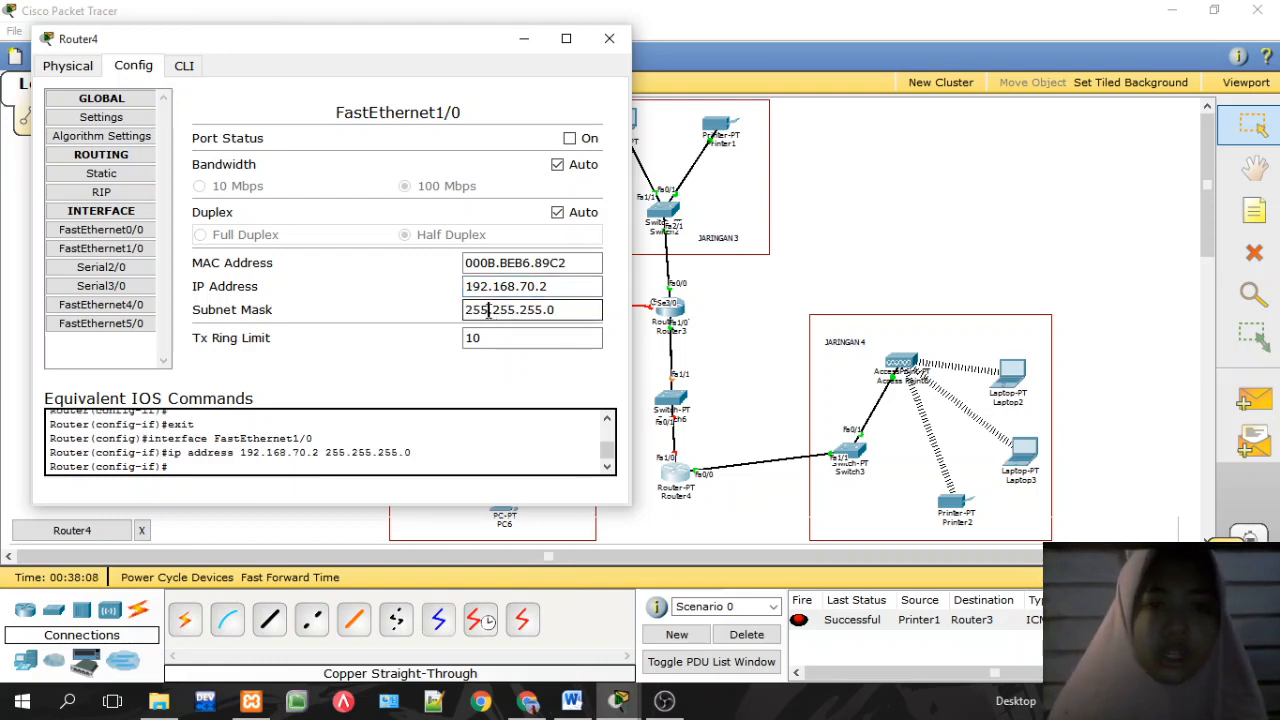
left_click_drag(465, 286, 540, 287)
left_click(510, 310)
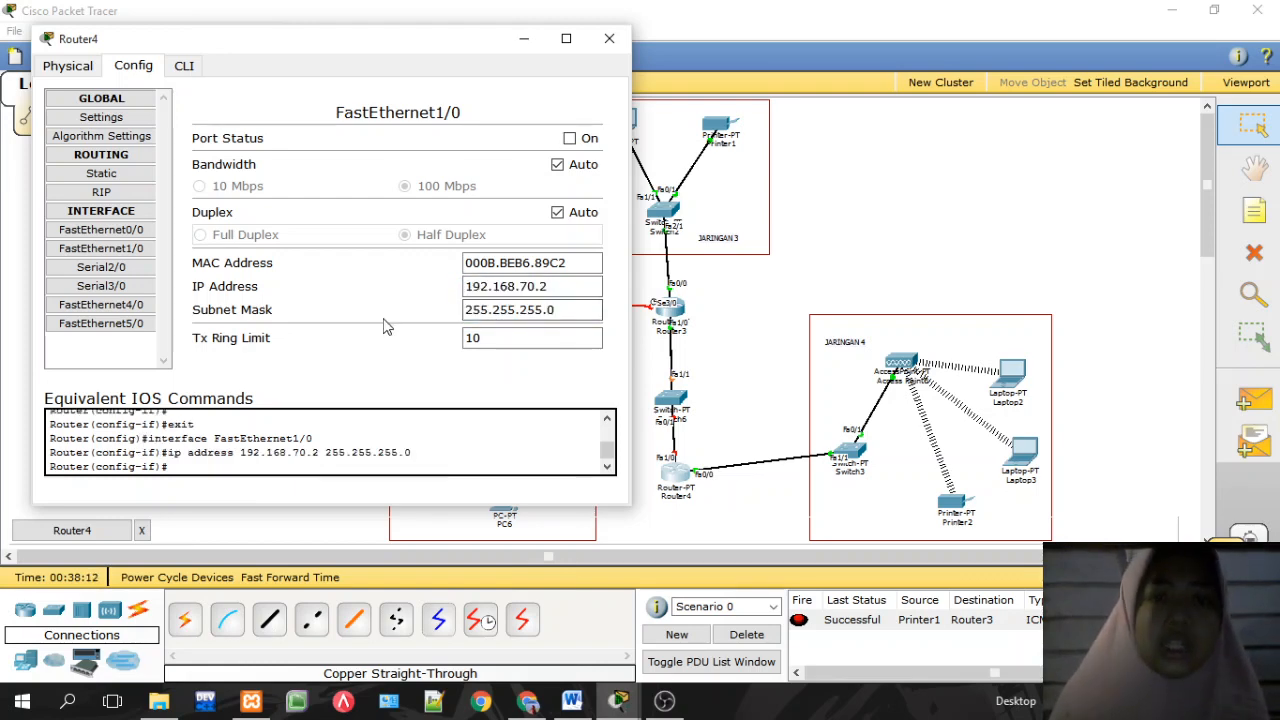
left_click(569, 139)
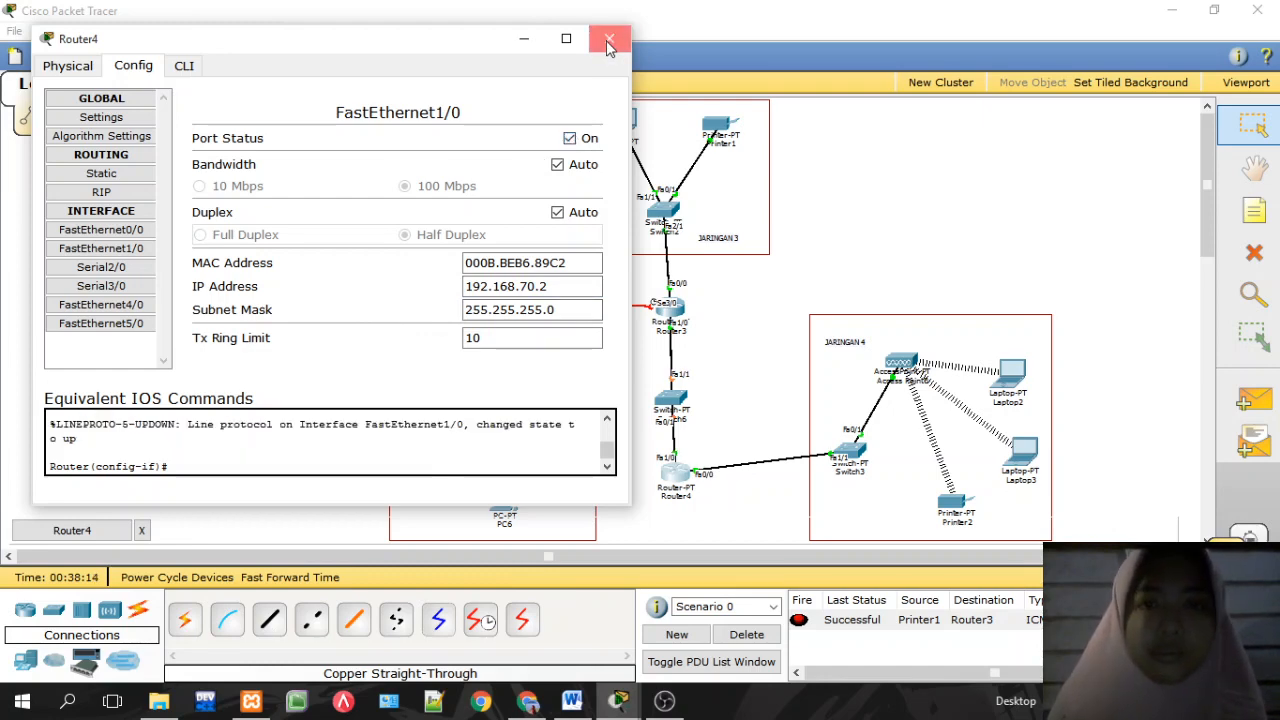
left_click(609, 38)
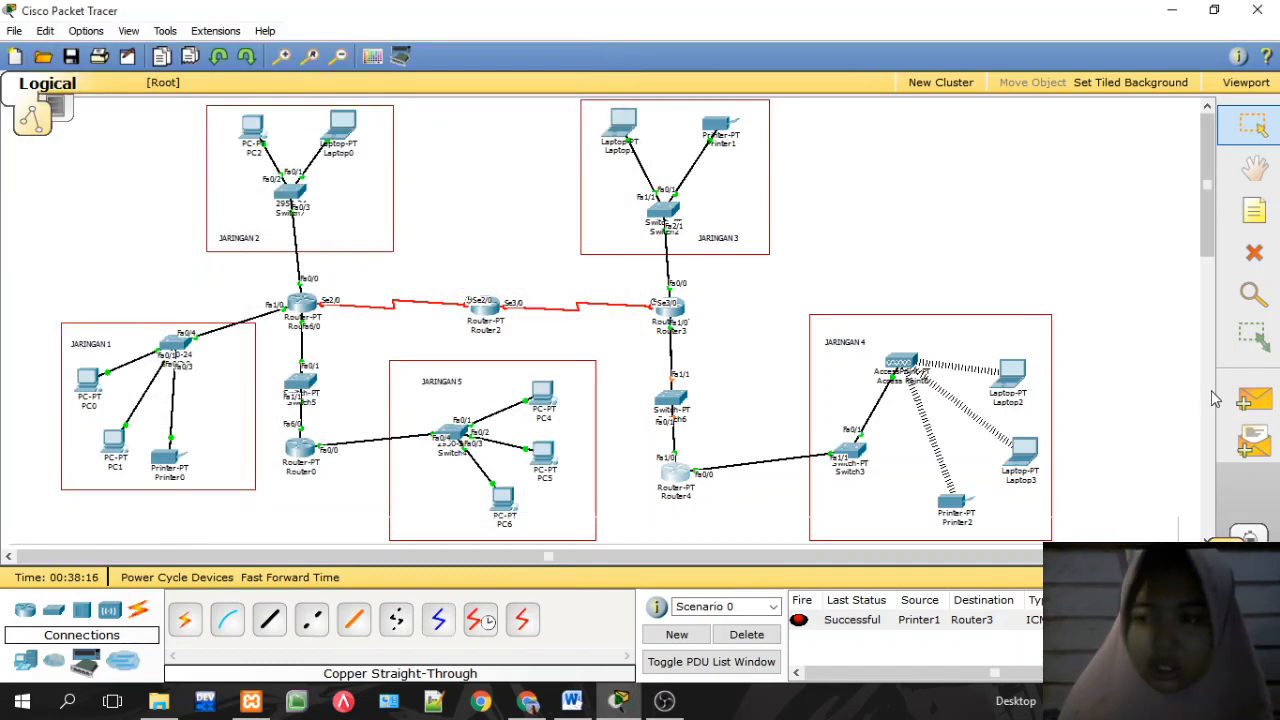
Step: Ping Router1 from Router0 with a simple PDU, clear the results, and ping again
left_click(1254, 400)
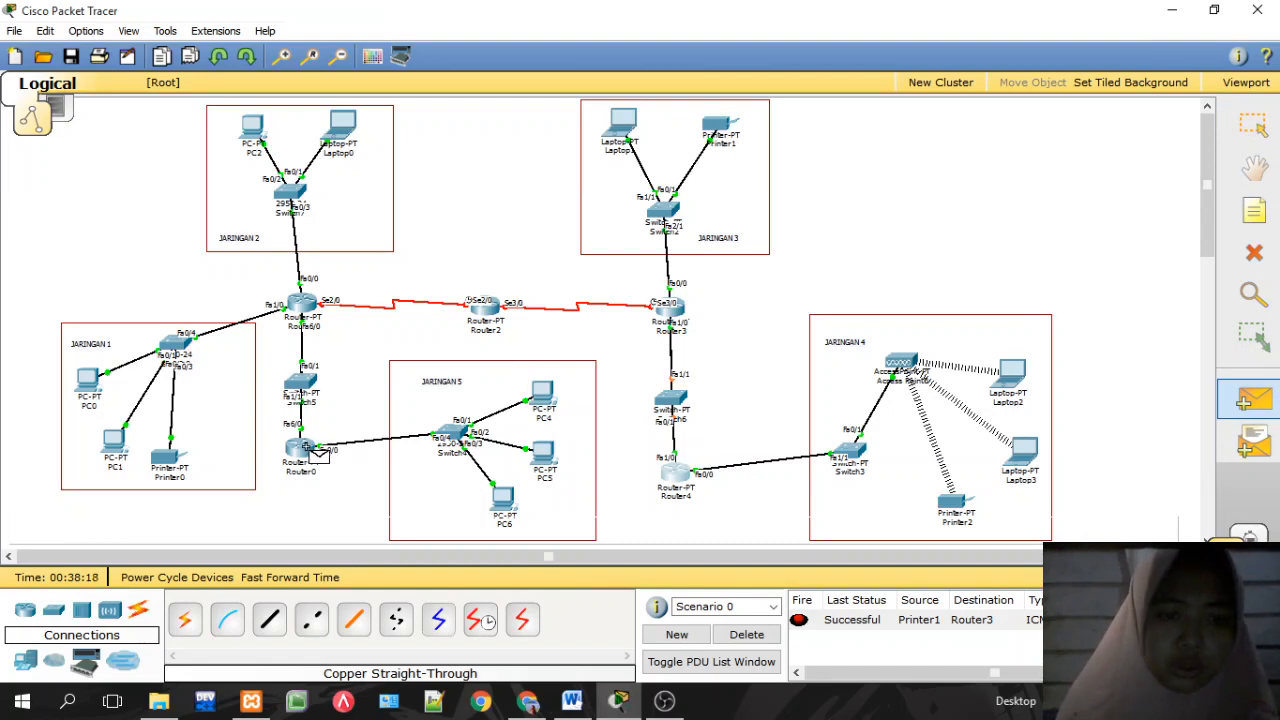
left_click(312, 316)
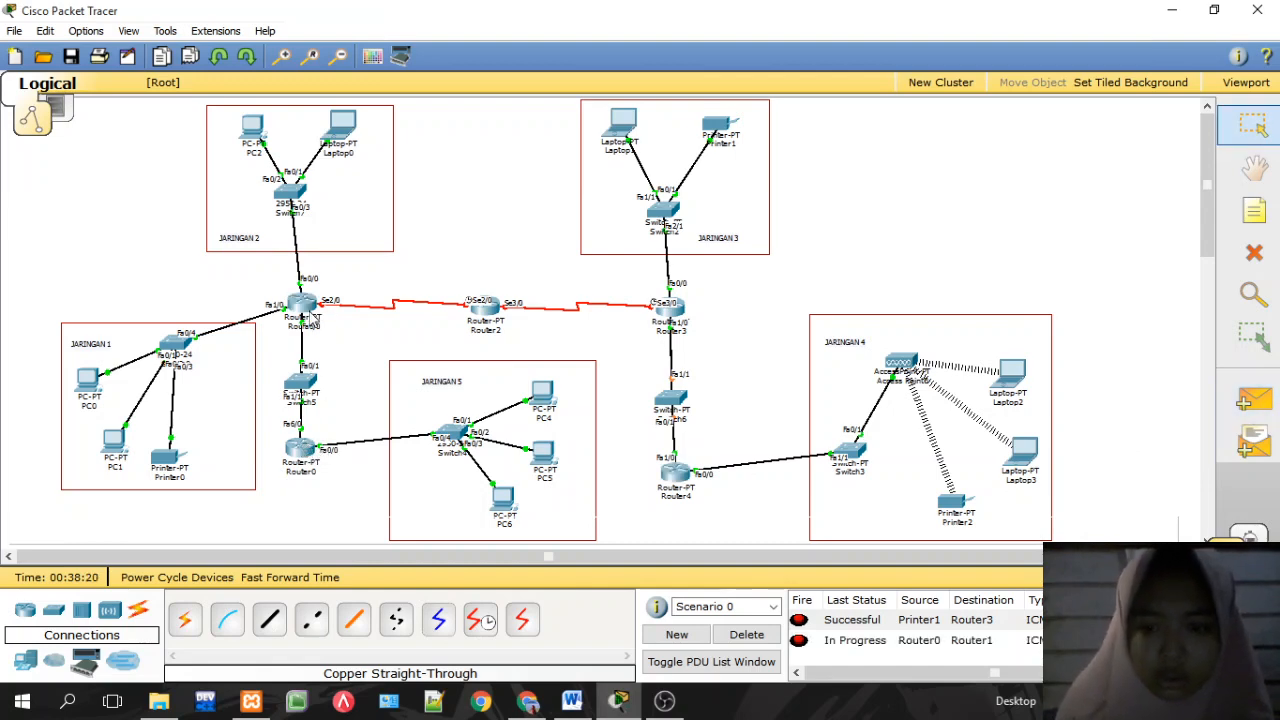
left_click(746, 634)
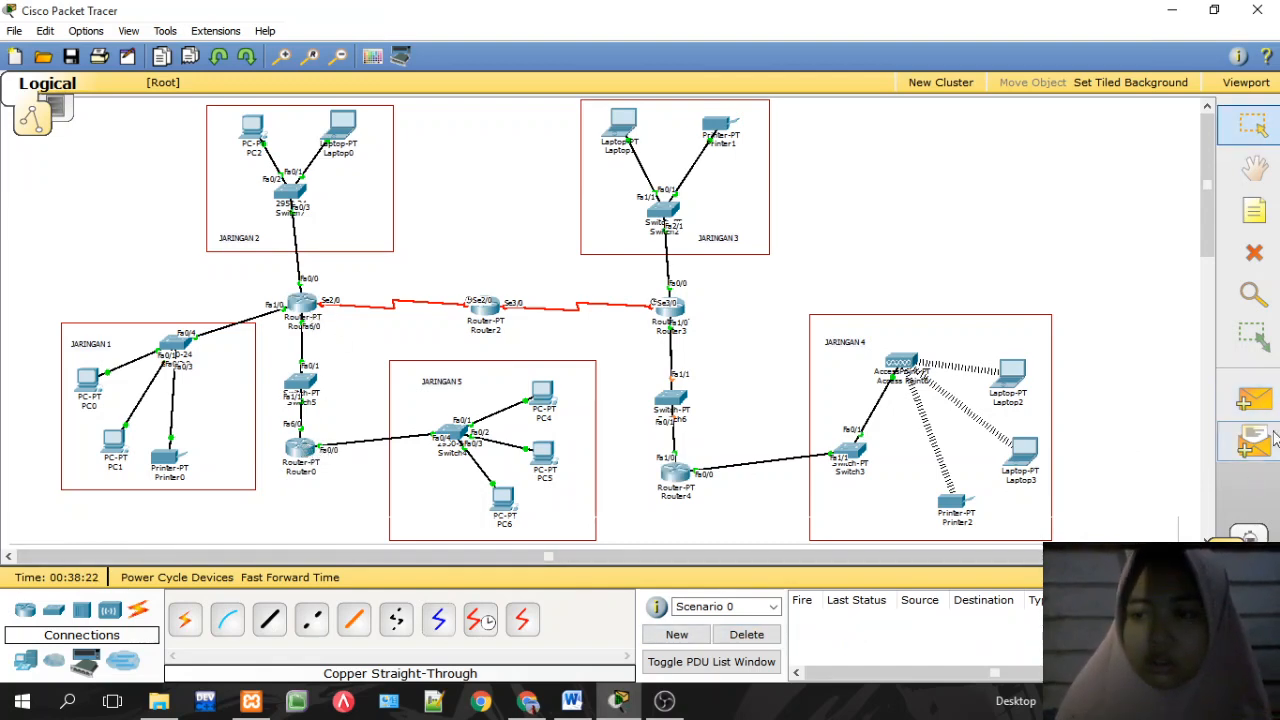
left_click(1262, 401)
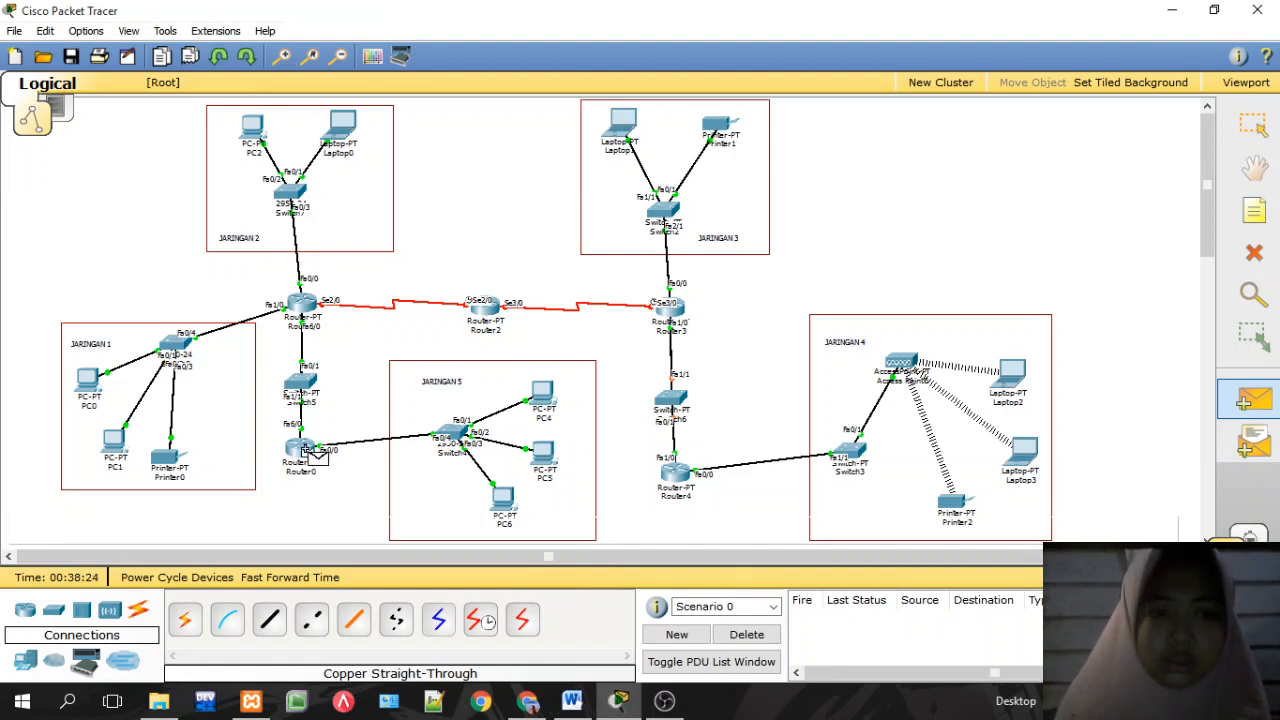
left_click(309, 308)
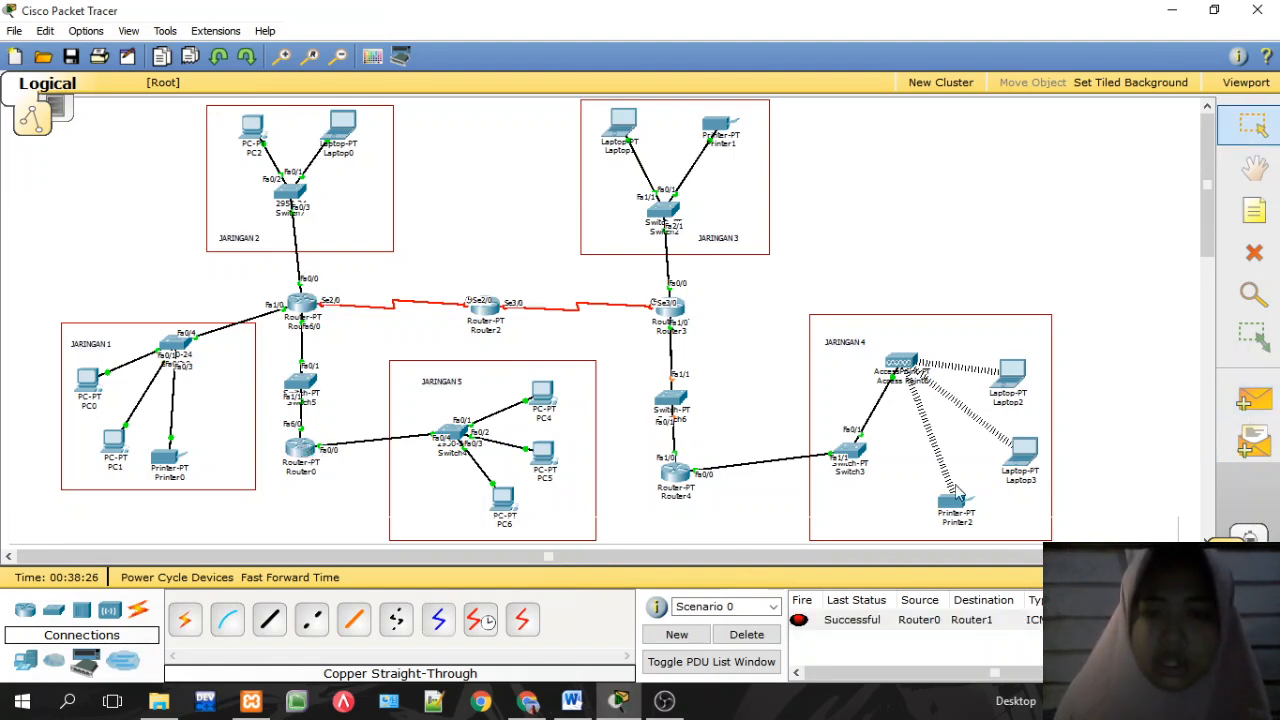
Step: Send two simple PDUs from PC4 to Router1, then clear all ping results
left_click(1254, 401)
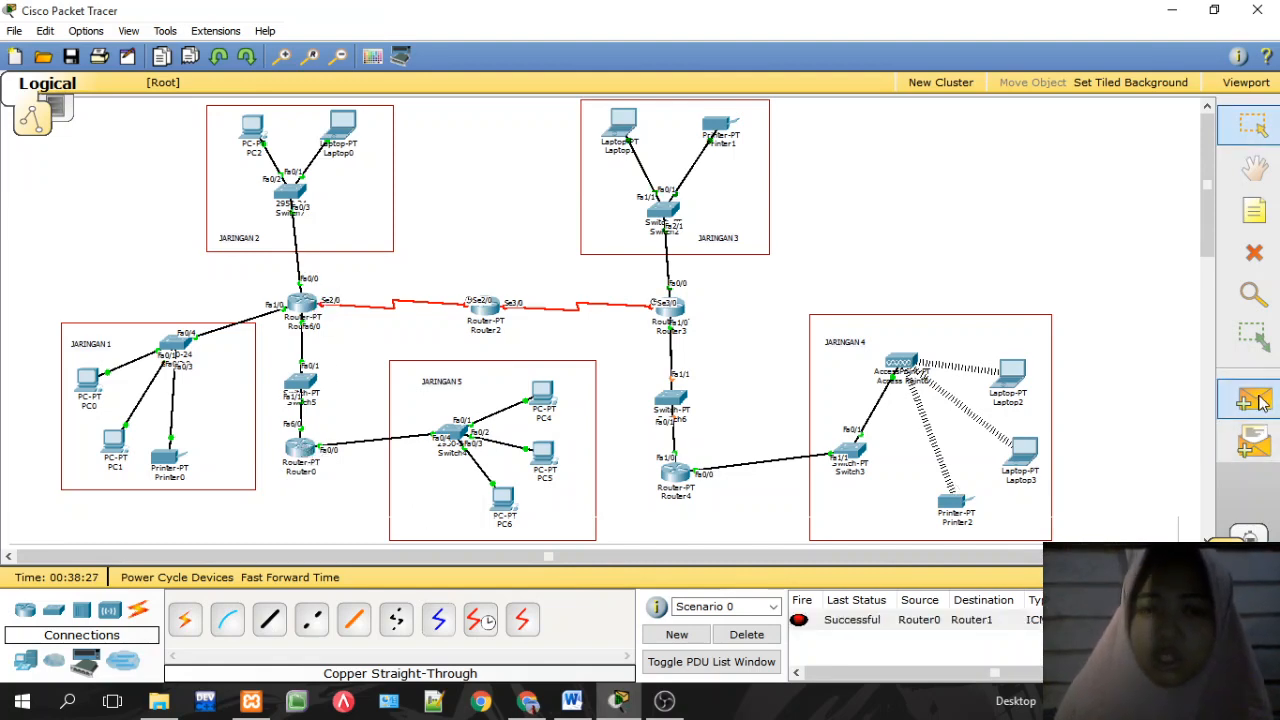
left_click(545, 395)
left_click(306, 306)
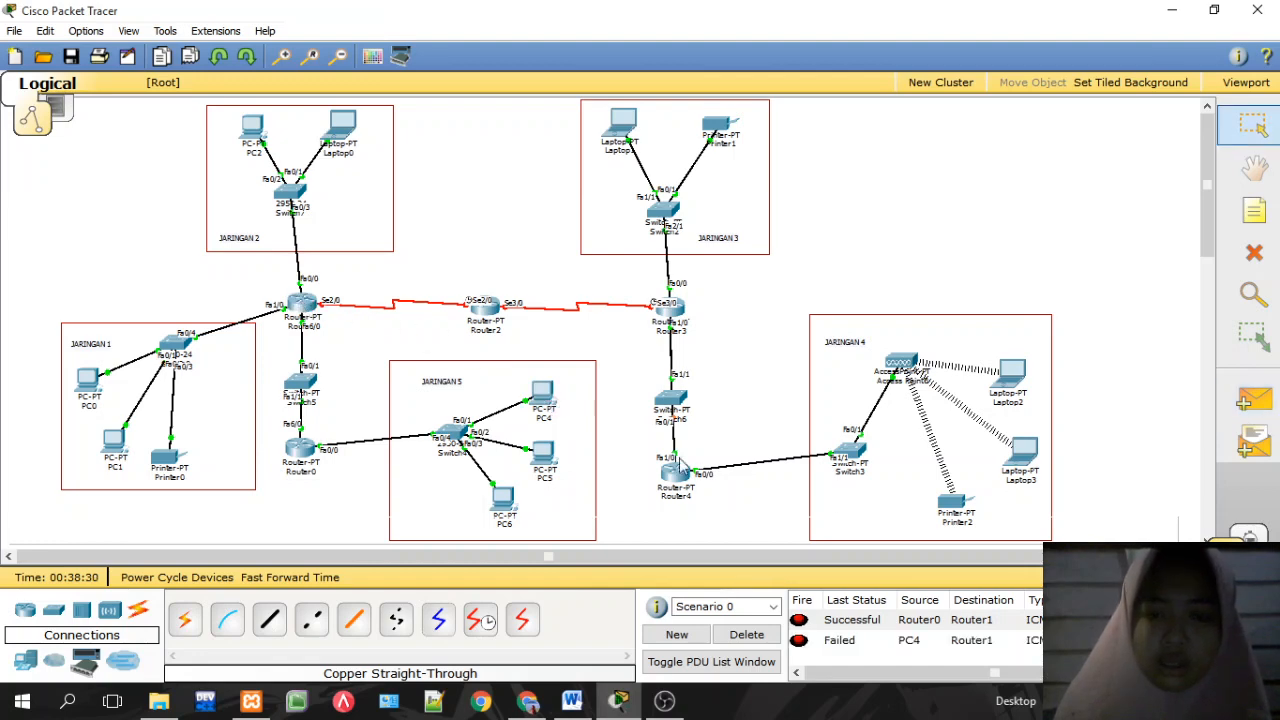
left_click(1254, 401)
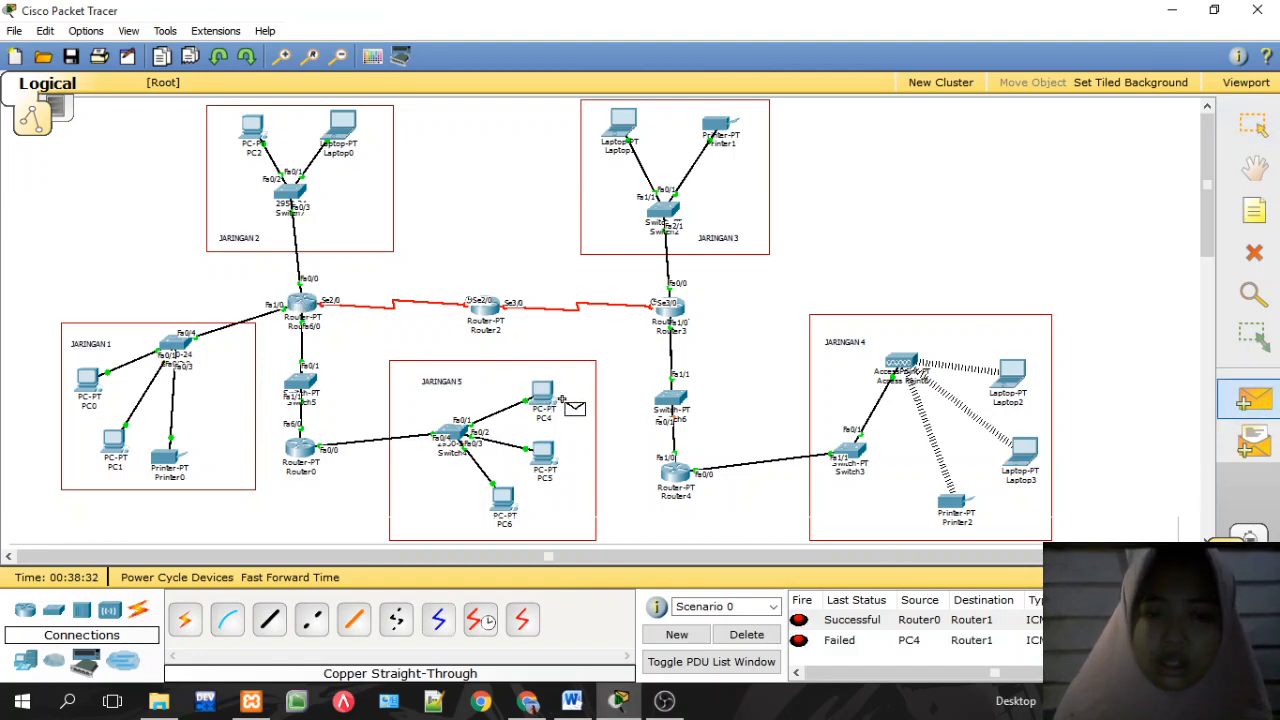
left_click(548, 398)
left_click(306, 306)
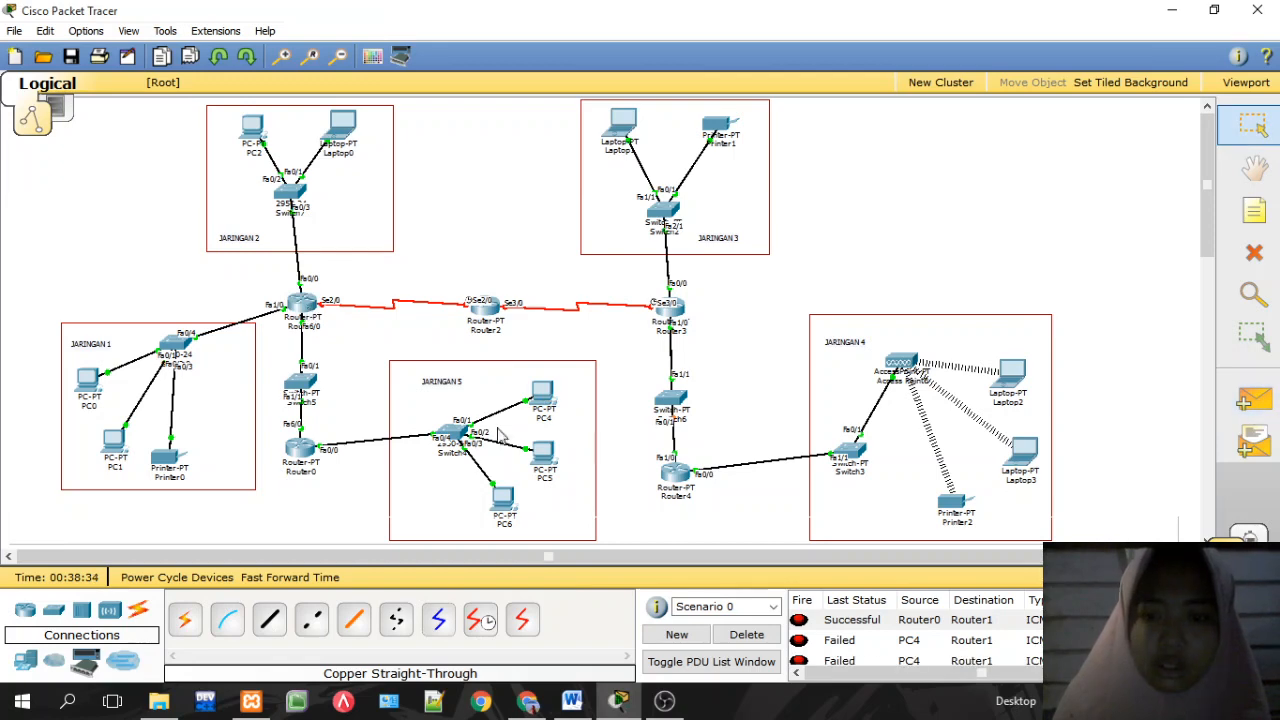
left_click(746, 636)
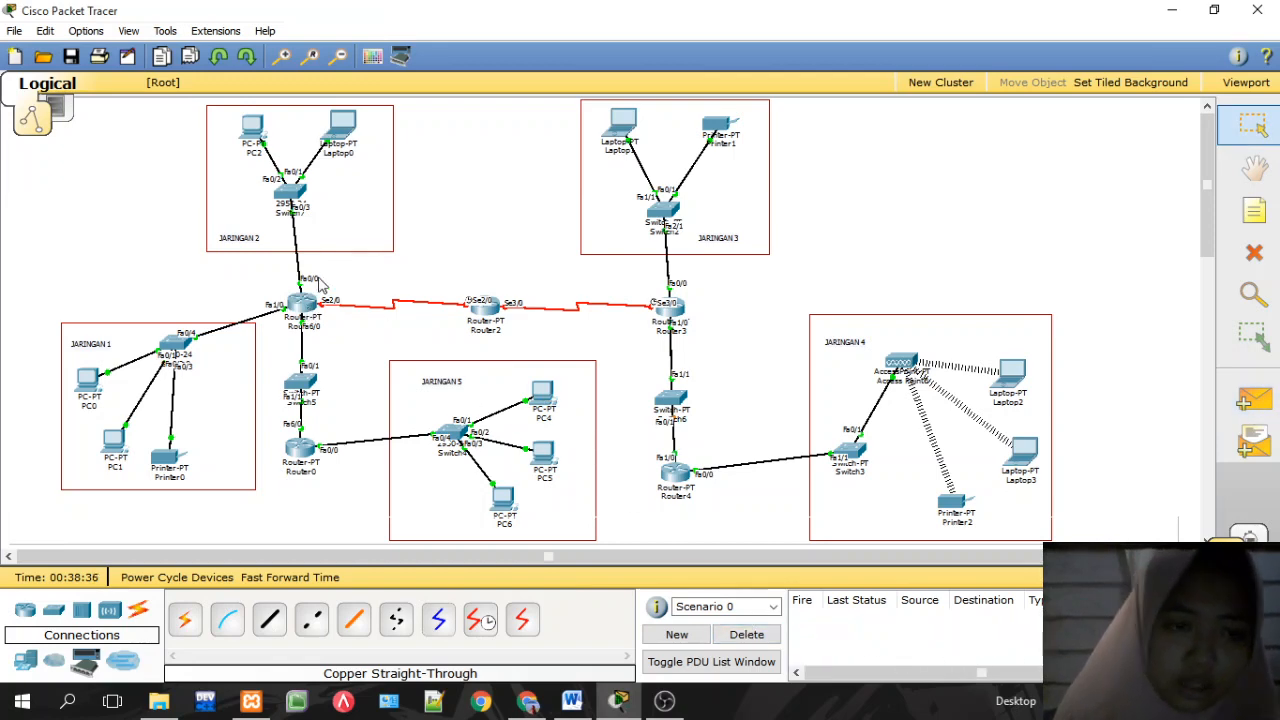
mouse_move(310, 311)
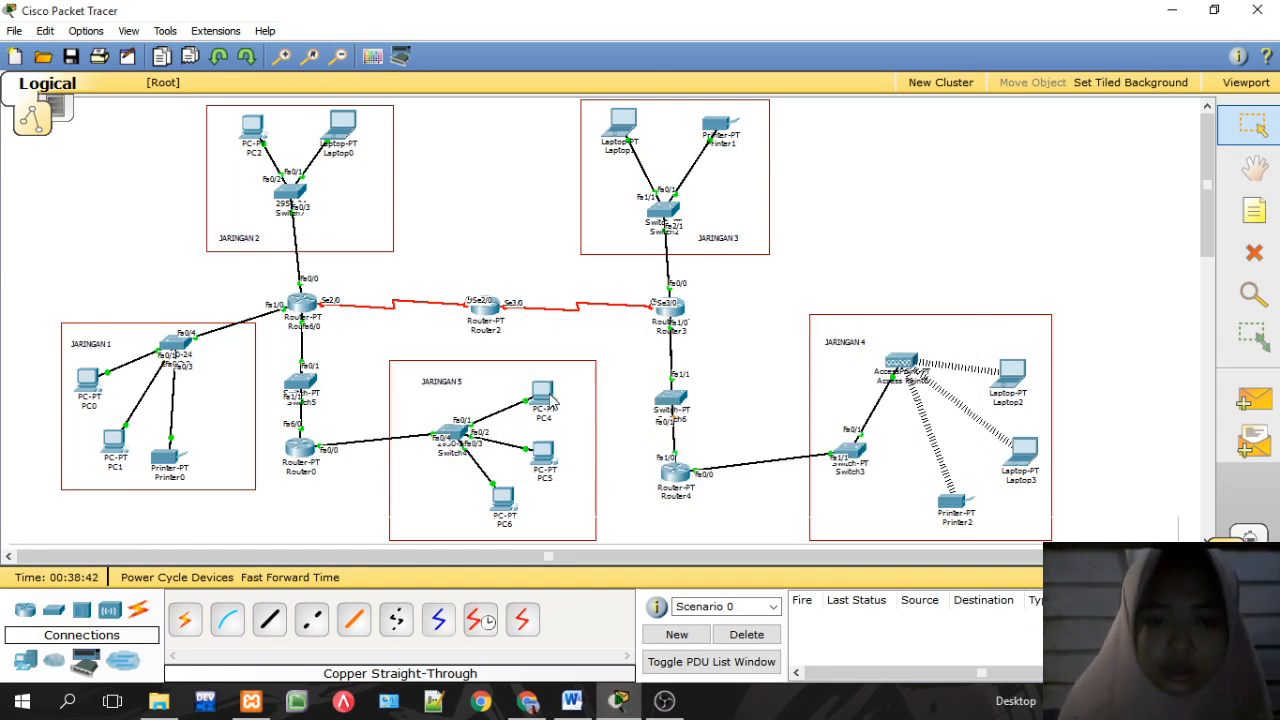
mouse_move(553, 399)
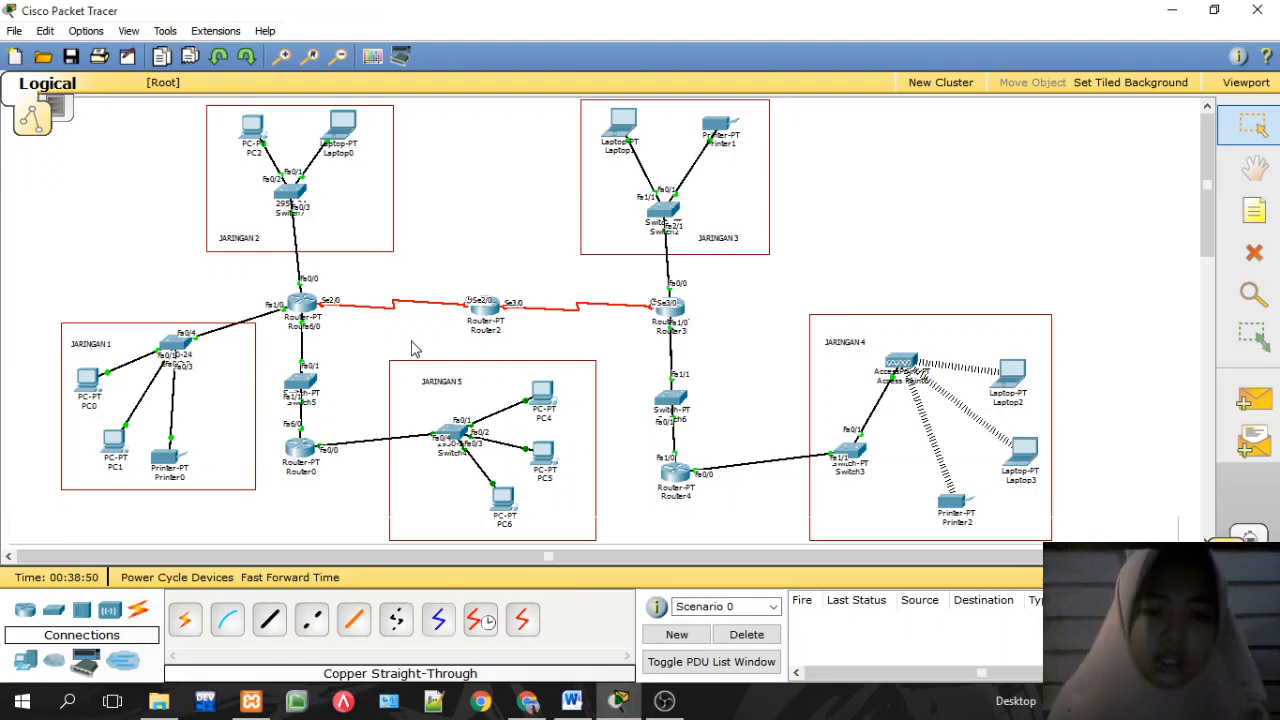
left_click(527, 701)
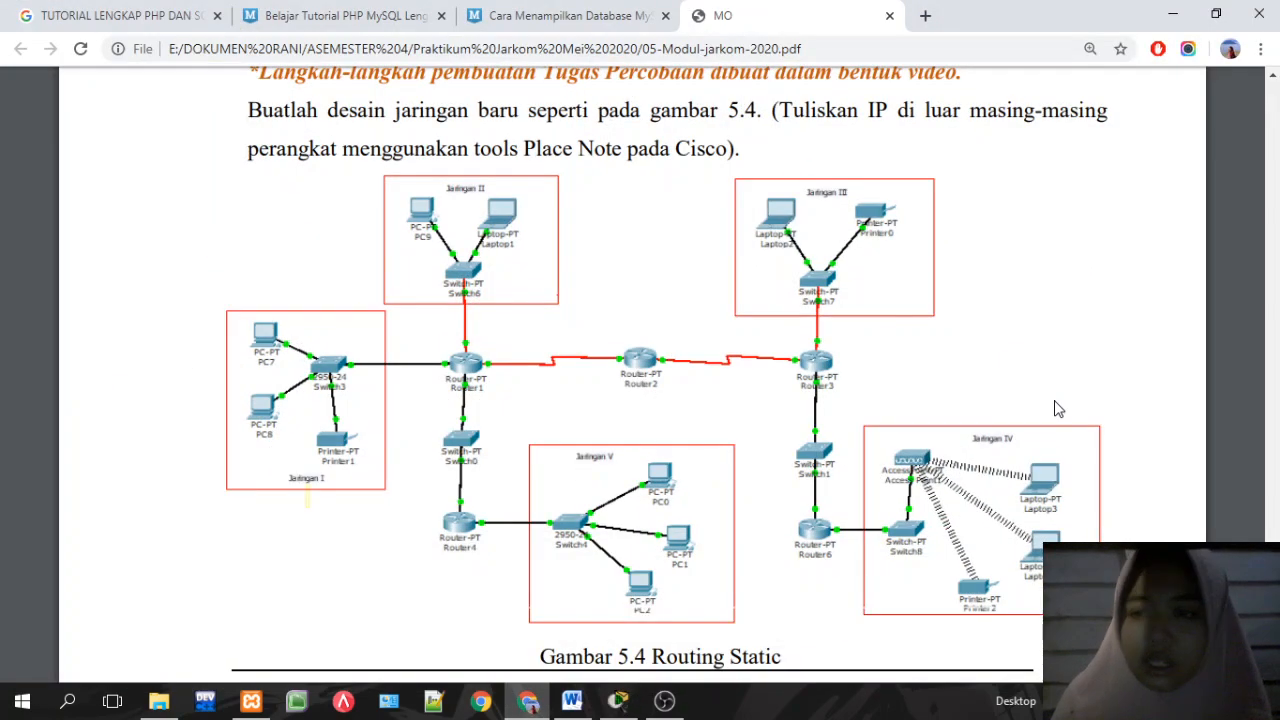
scroll(632, 400, "up", 20)
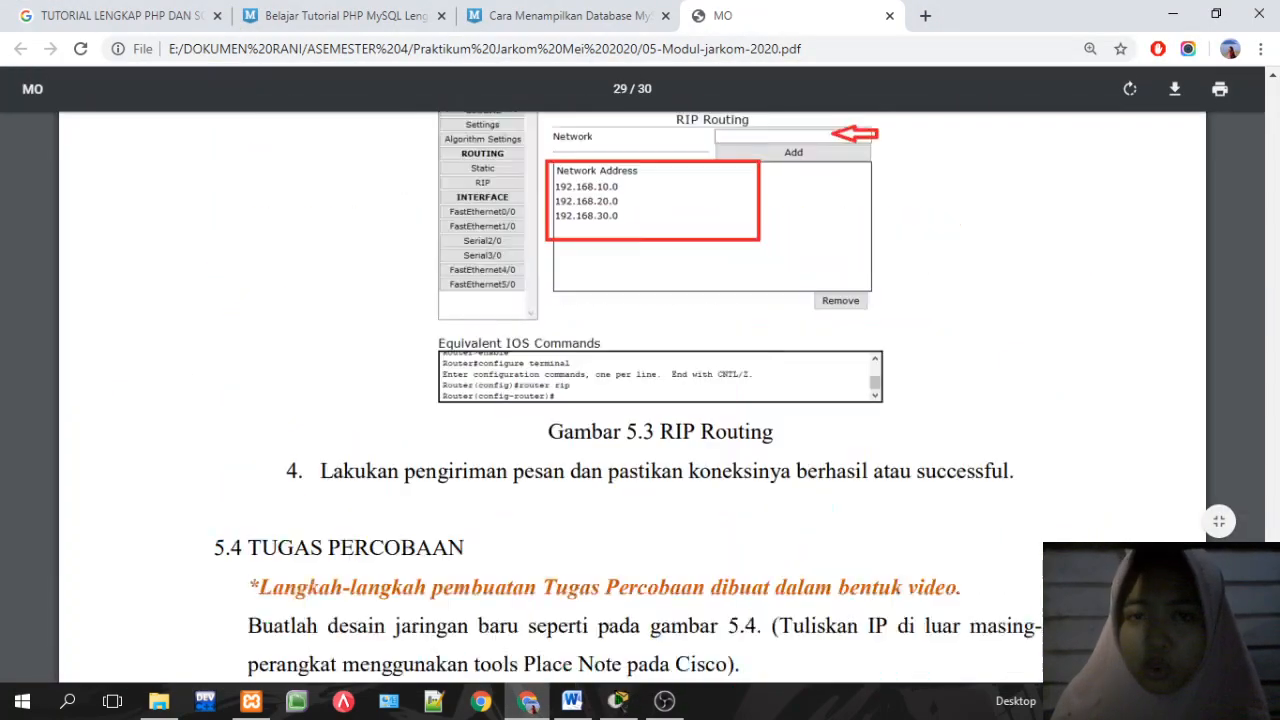
scroll(632, 400, "down", 1)
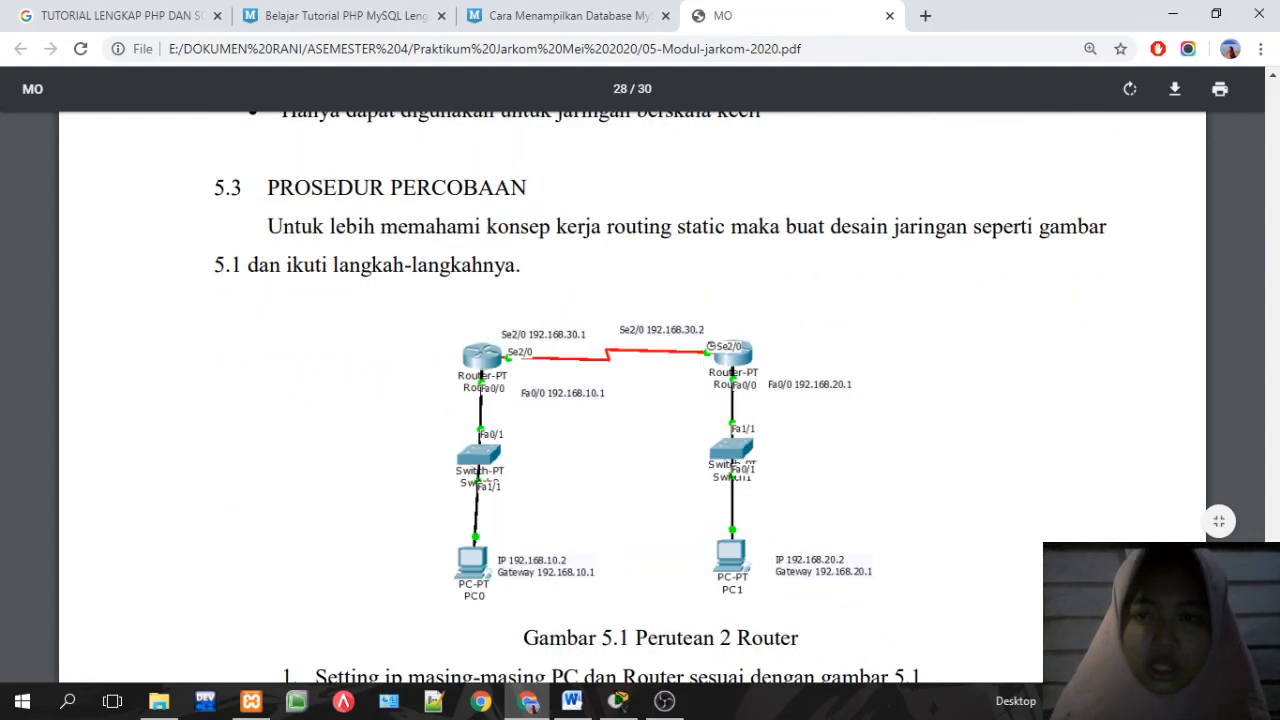
scroll(632, 400, "down", 4)
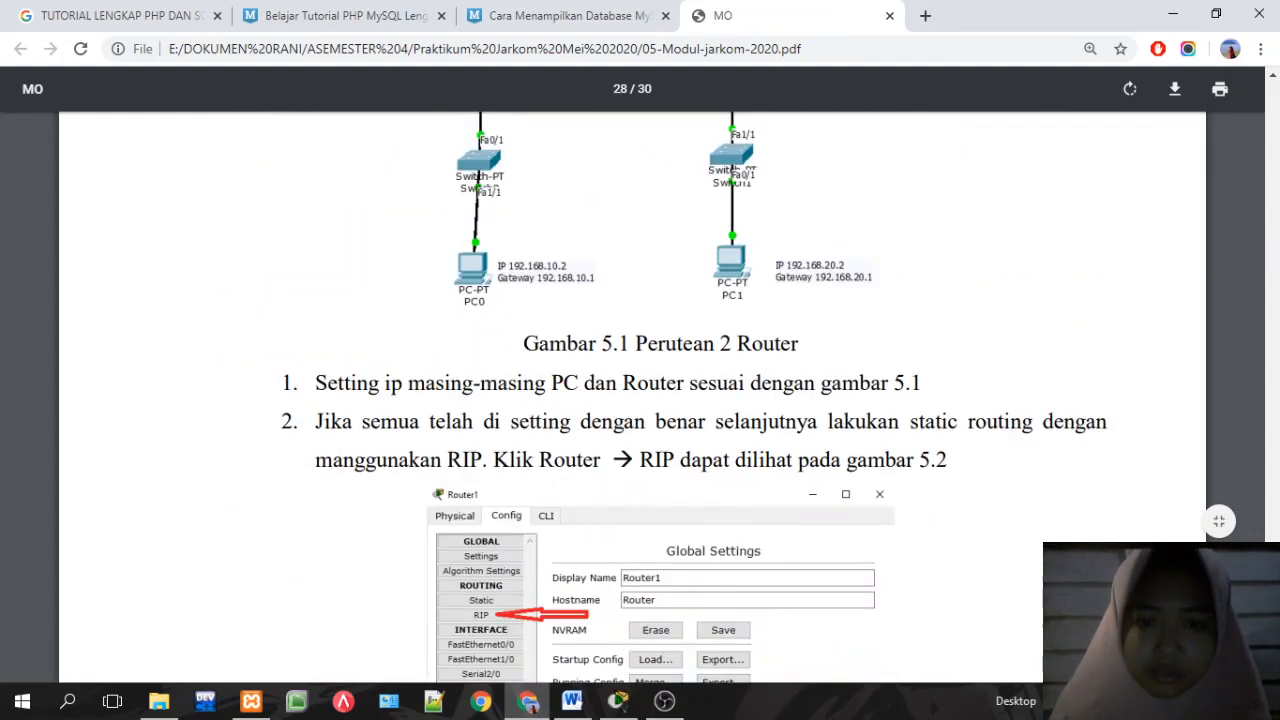
scroll(632, 400, "down", 18)
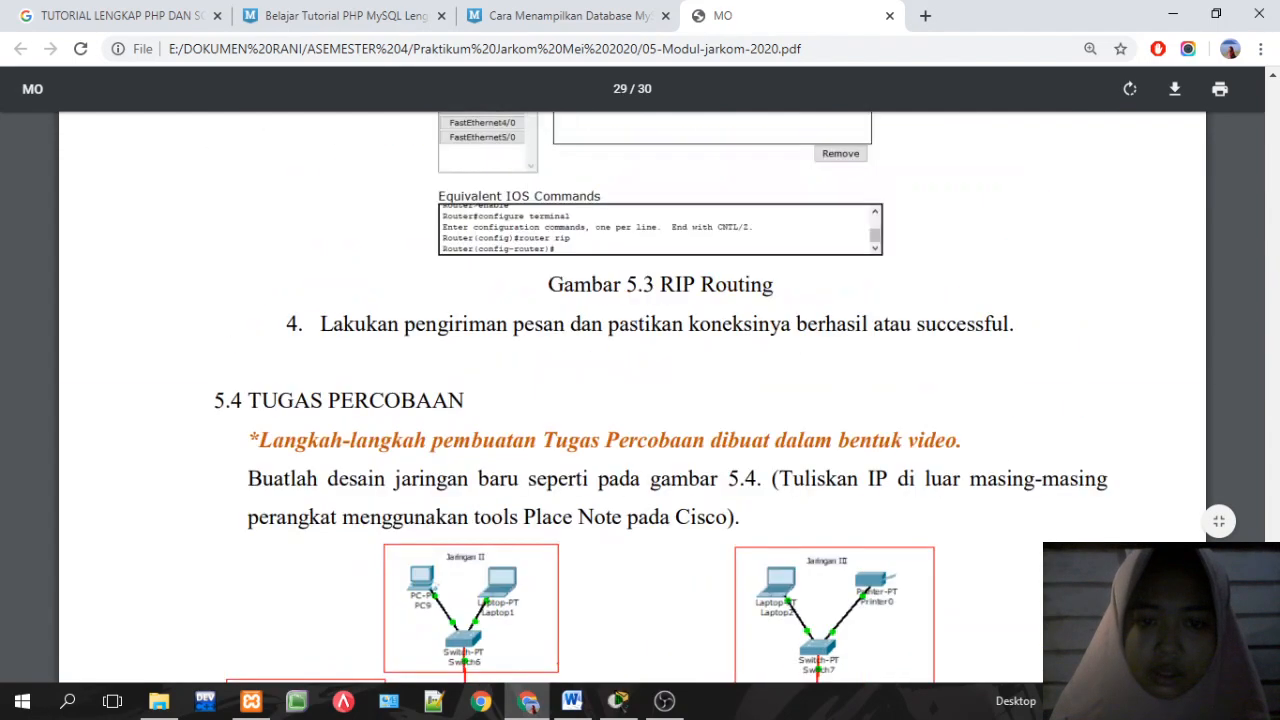
scroll(632, 400, "up", 6)
scroll(632, 400, "up", 2)
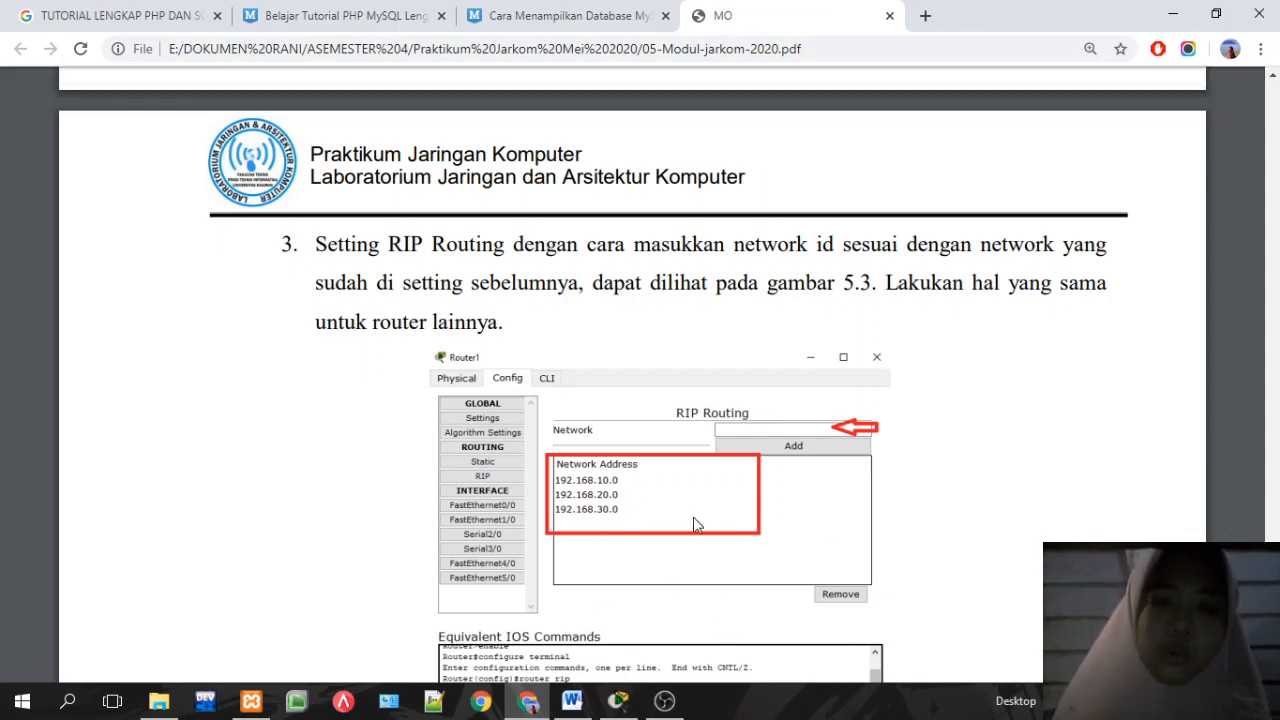
left_click(530, 705)
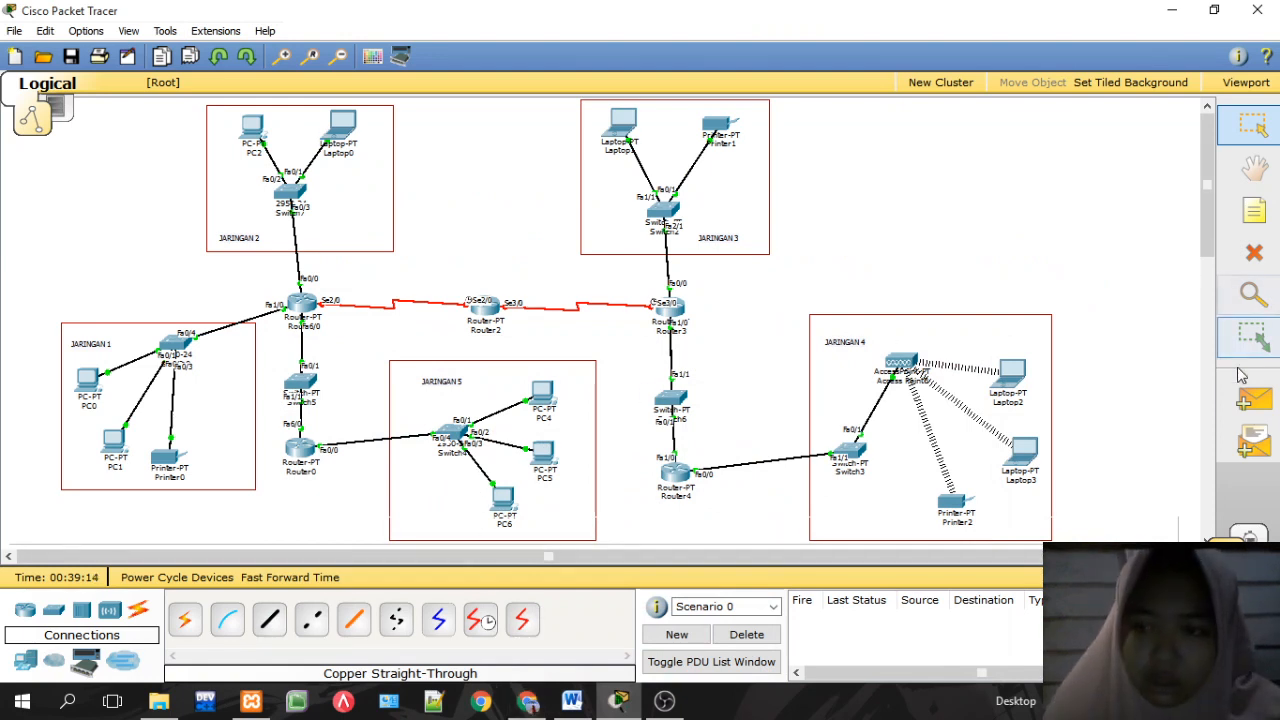
left_click(1254, 400)
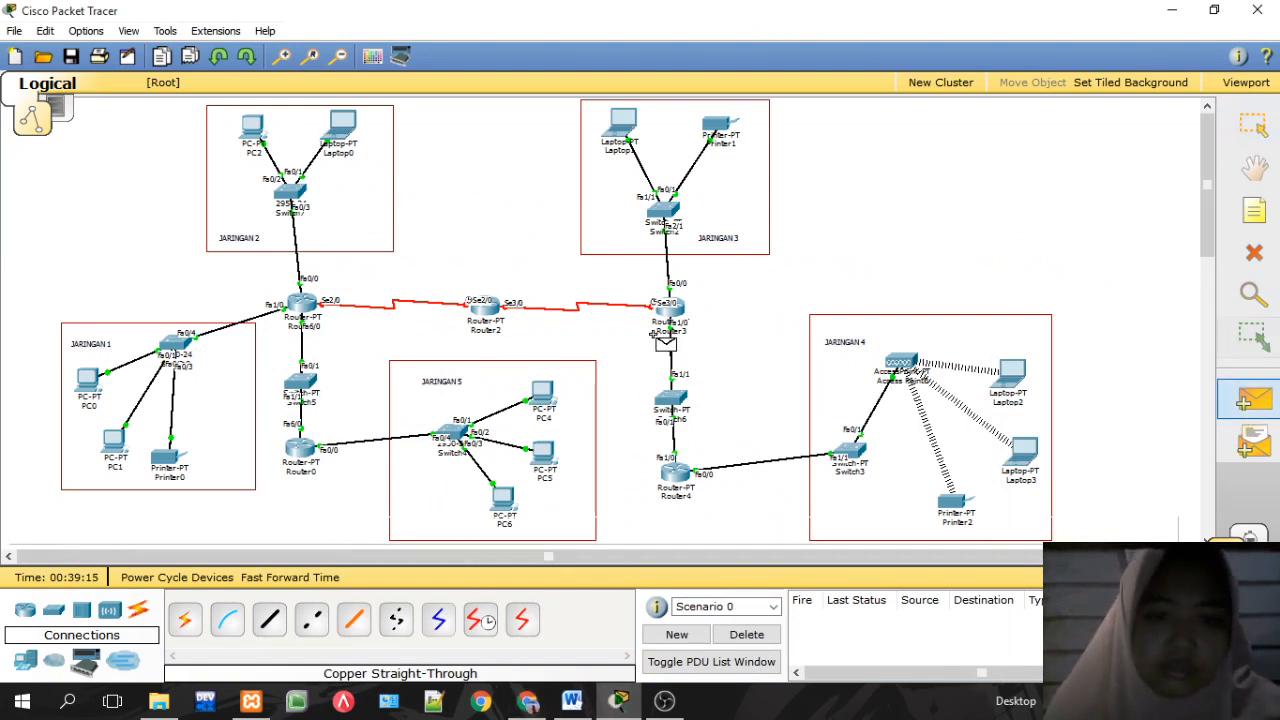
left_click(543, 399)
left_click(301, 455)
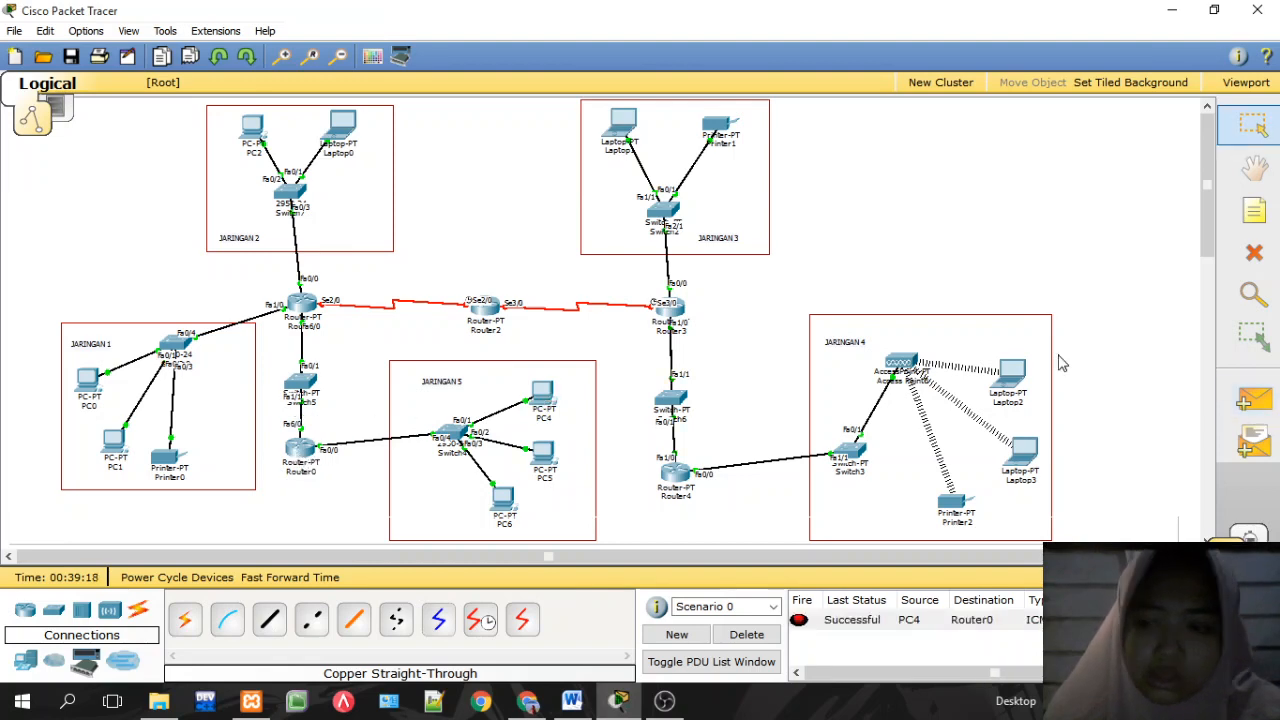
left_click(1254, 400)
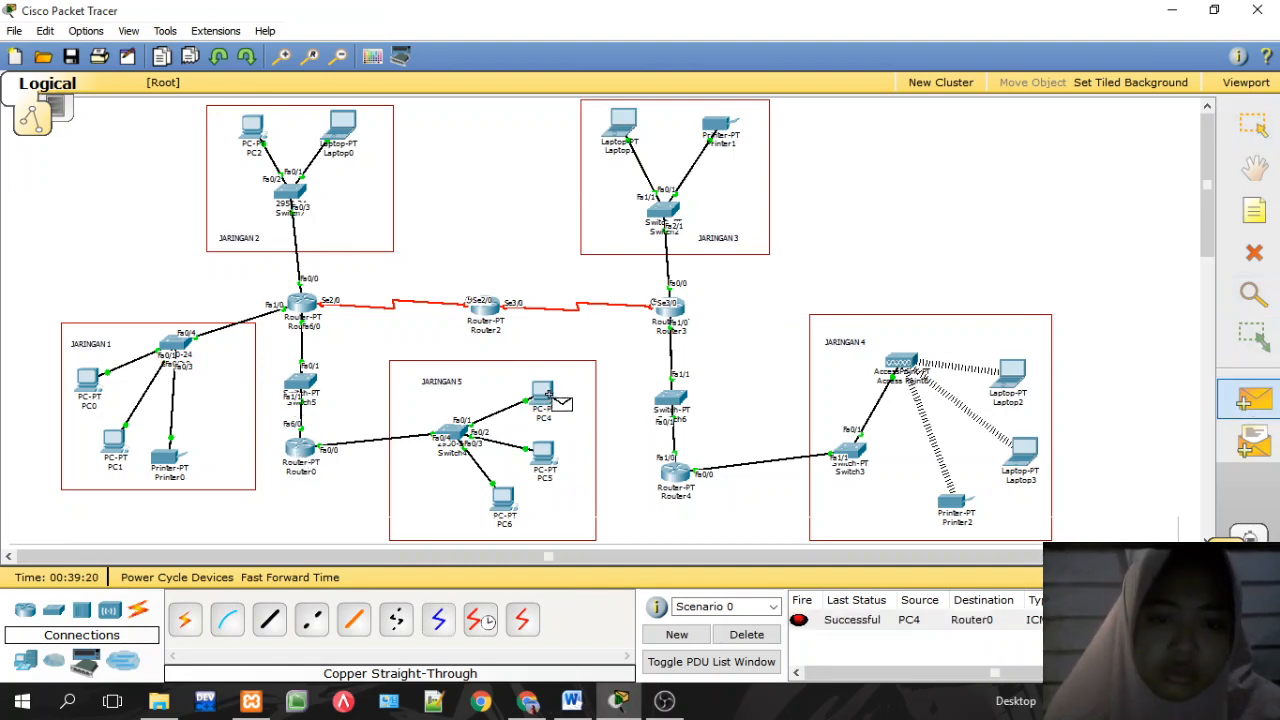
left_click(550, 397)
left_click(306, 308)
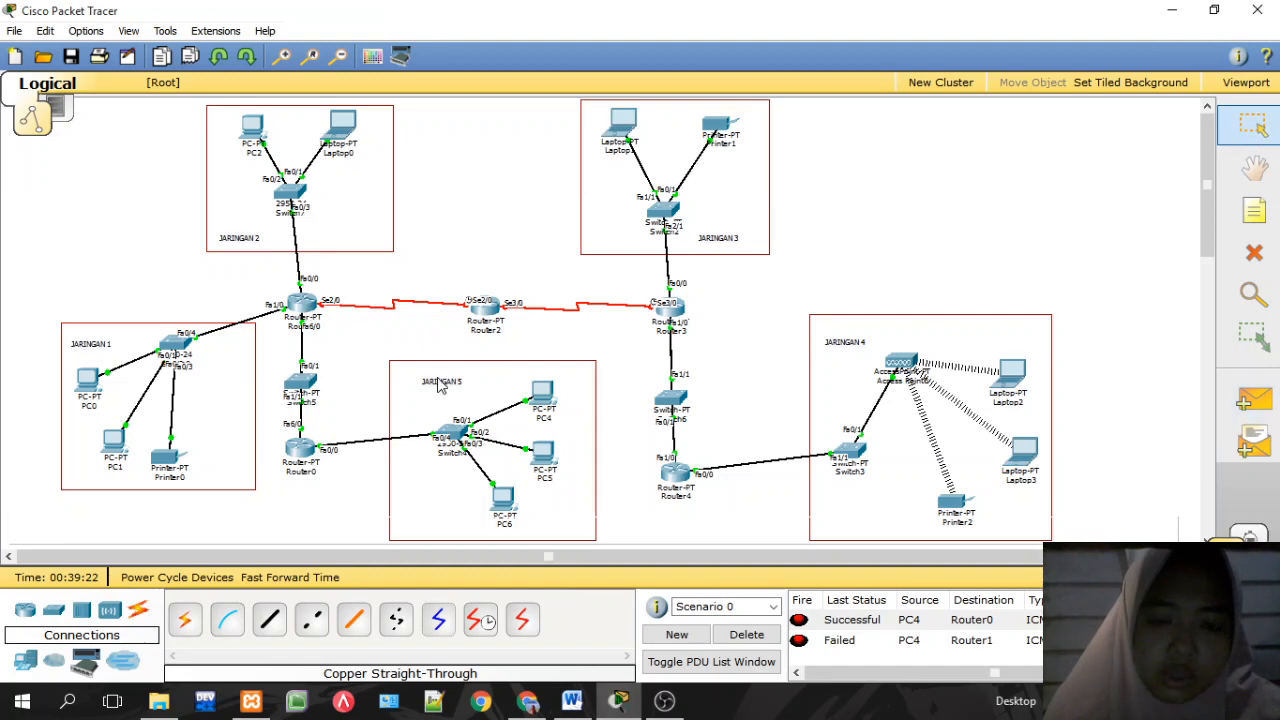
left_click(746, 634)
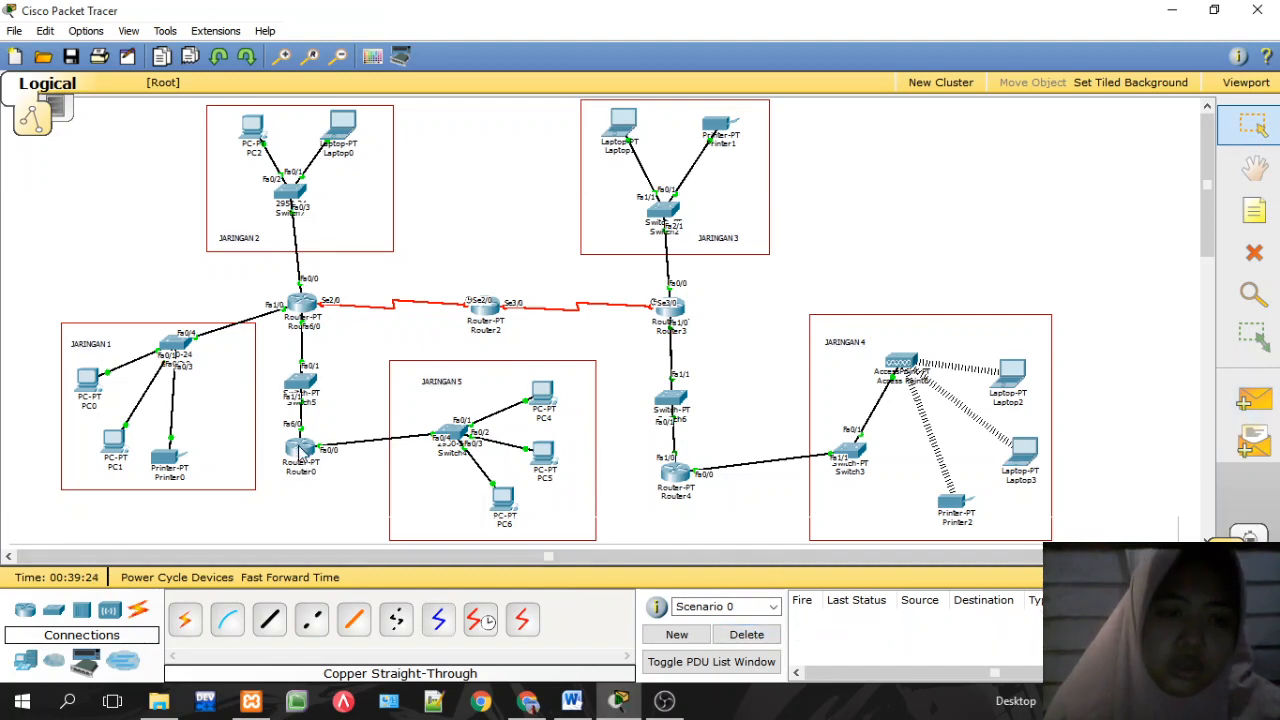
left_click(300, 450)
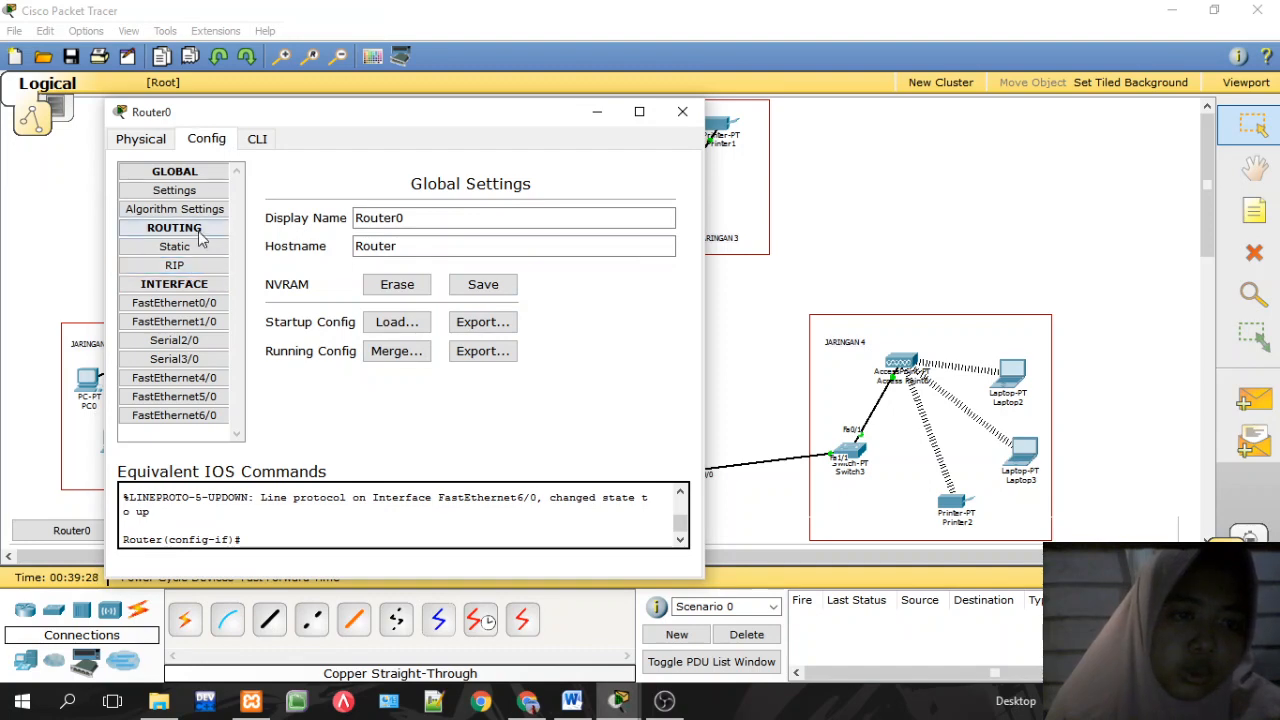
Step: Add RIP networks 192.168.10.0, 20.0, 30.0, 40.0, 50.0, 60.0 and 70.0 on Router0
left_click(197, 265)
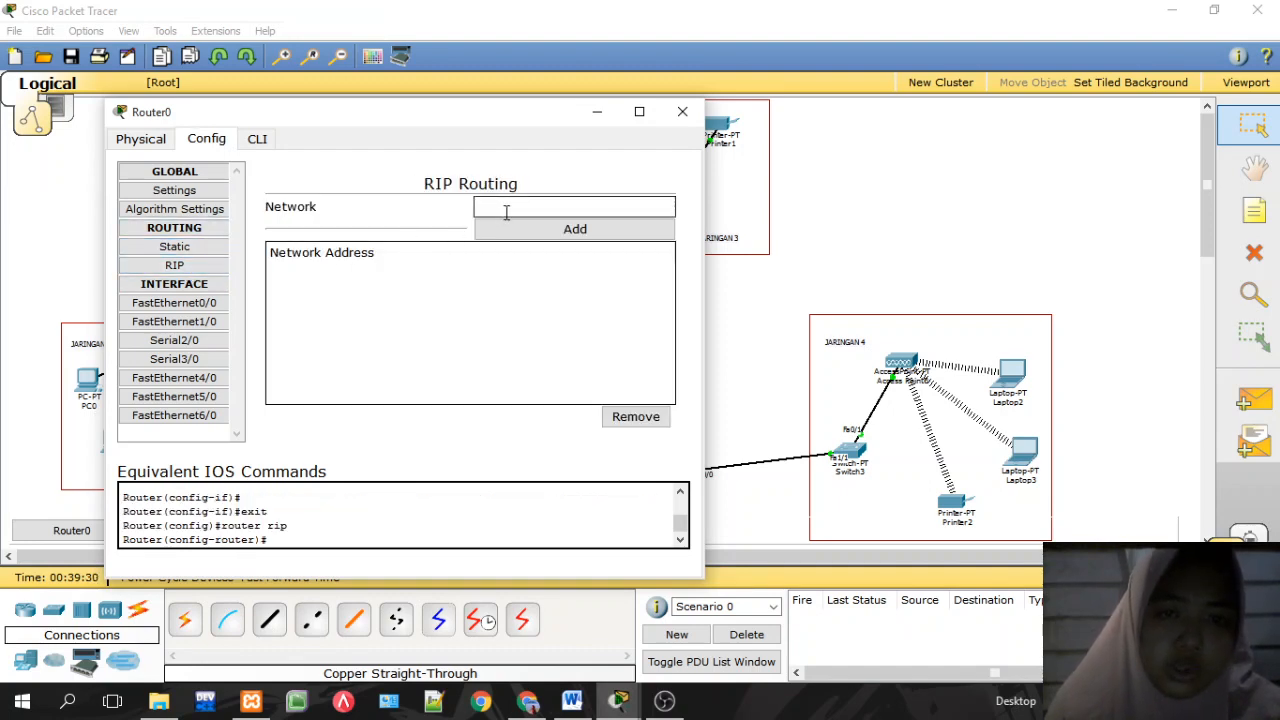
type("192.168.50.2")
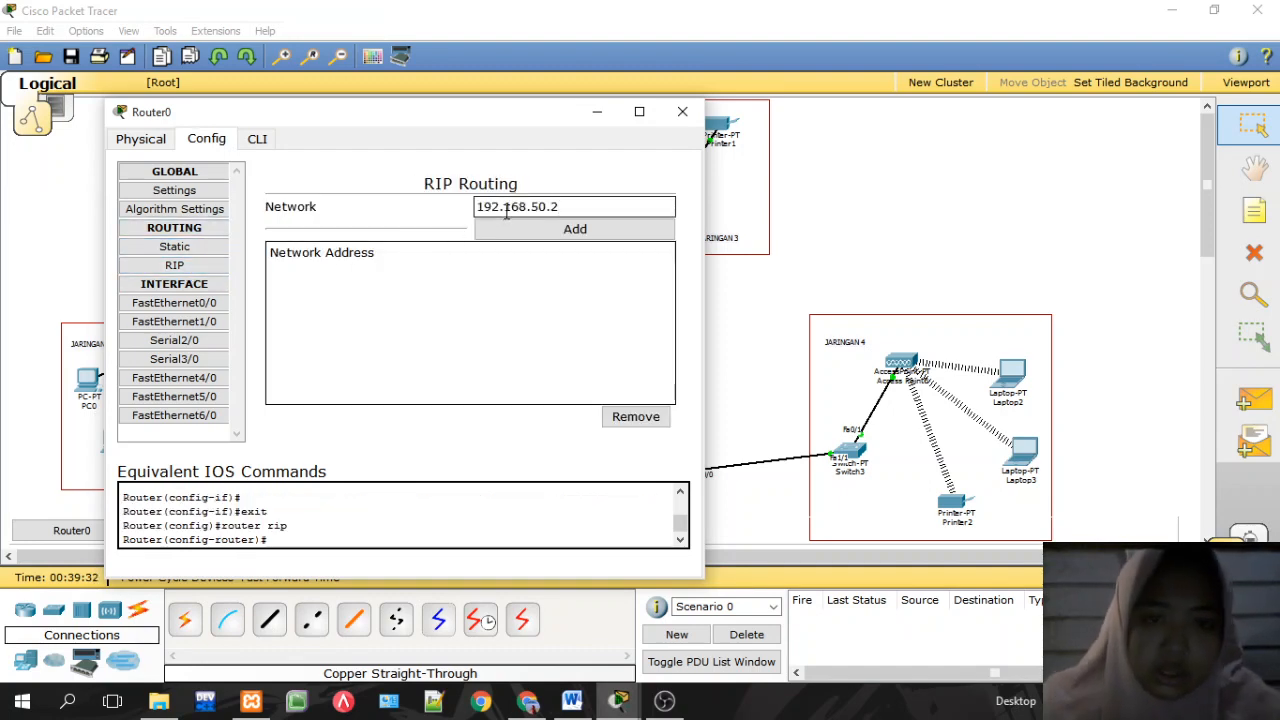
type("0")
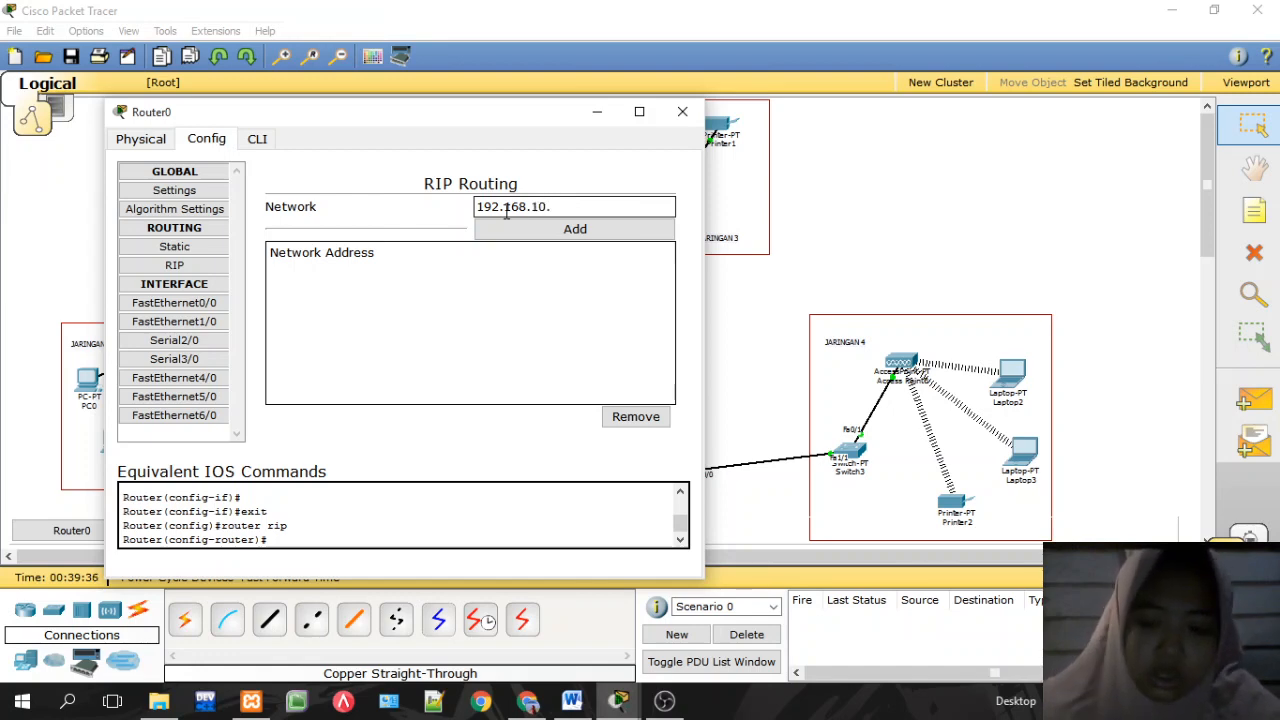
left_click(543, 228)
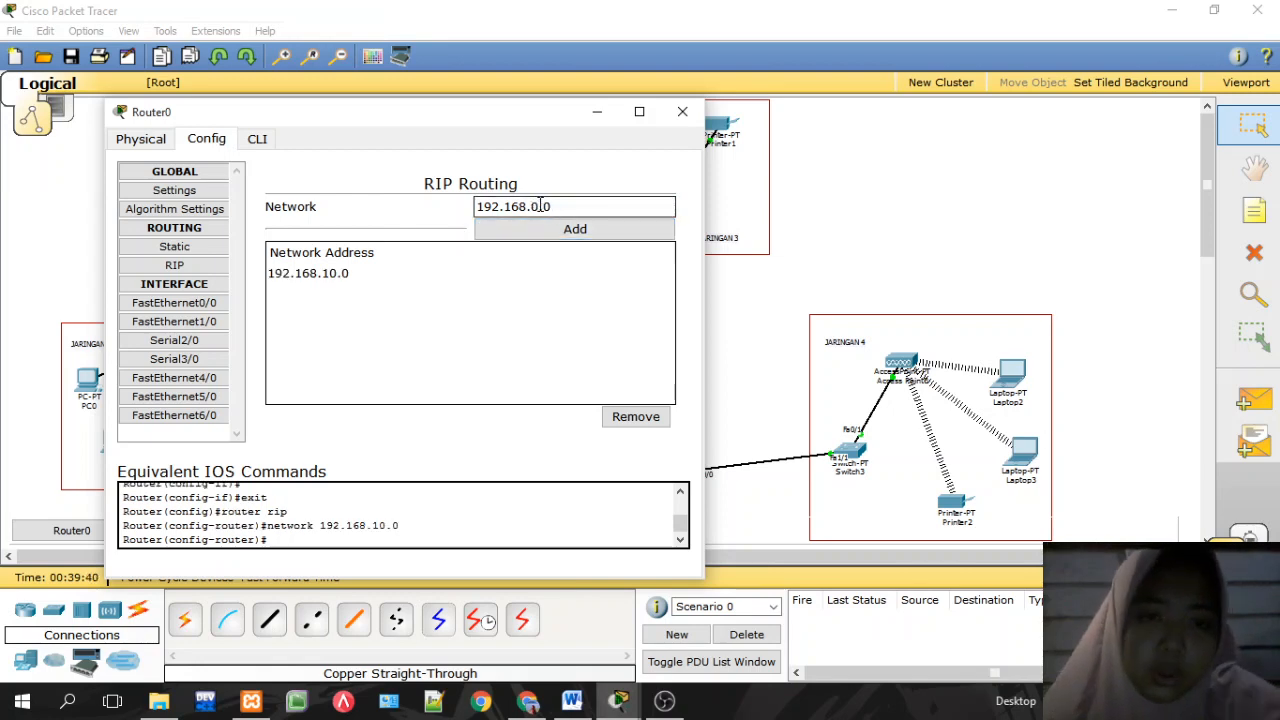
left_click(566, 232)
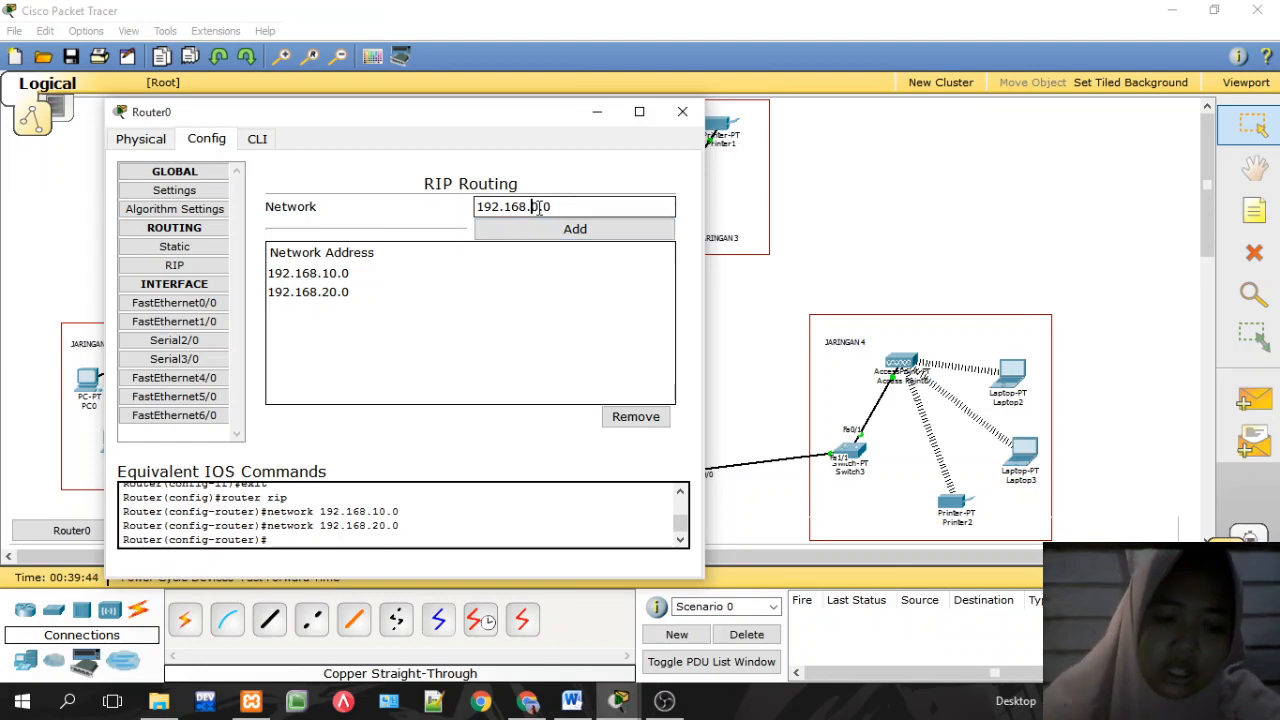
left_click(560, 232)
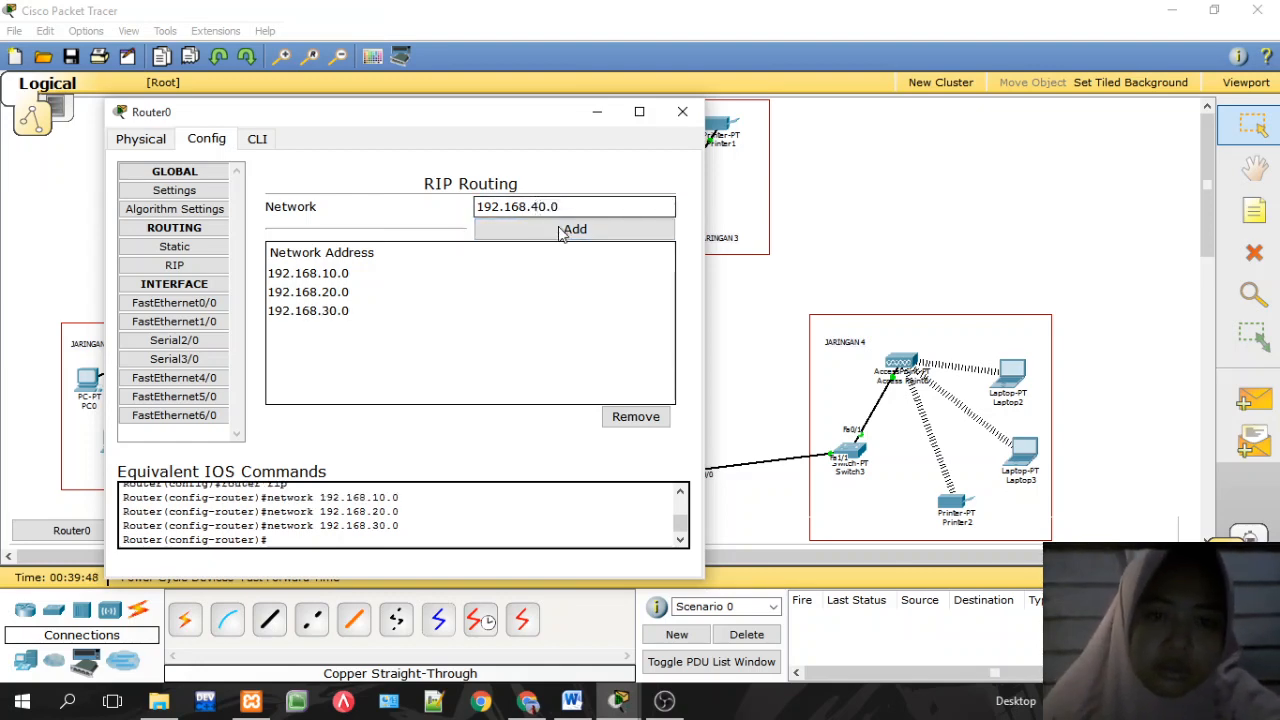
left_click(566, 231)
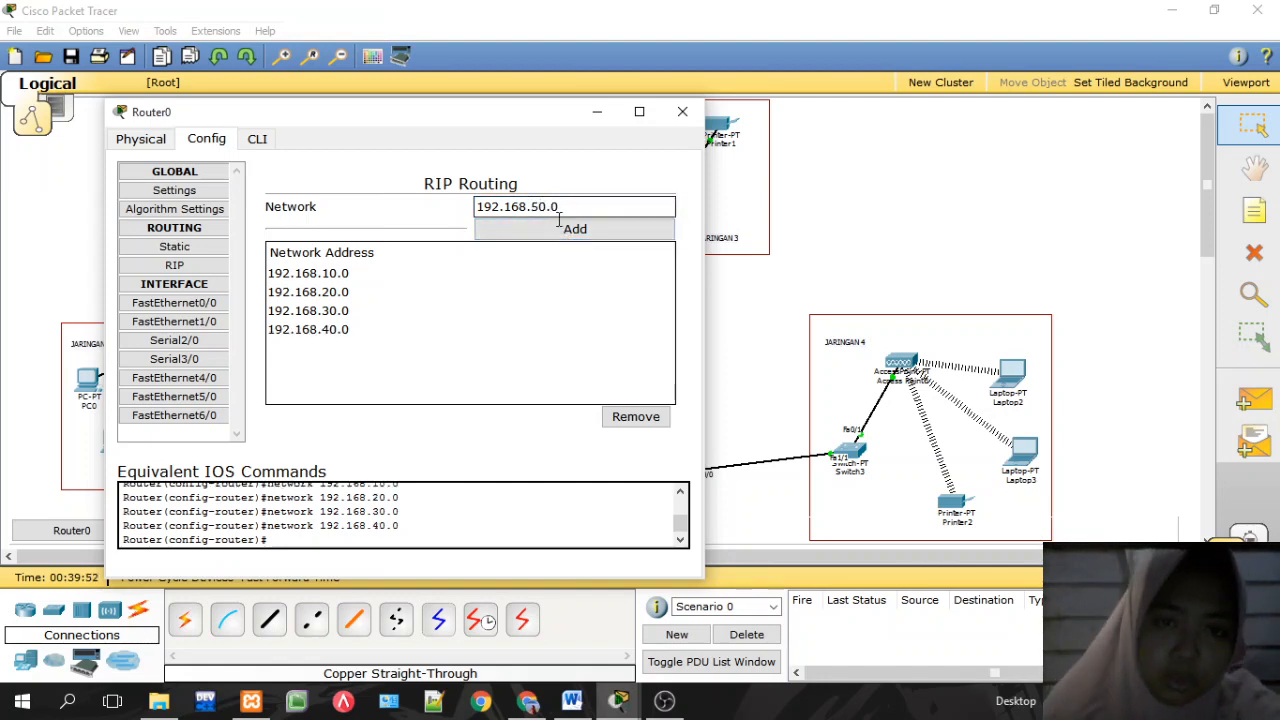
left_click(572, 230)
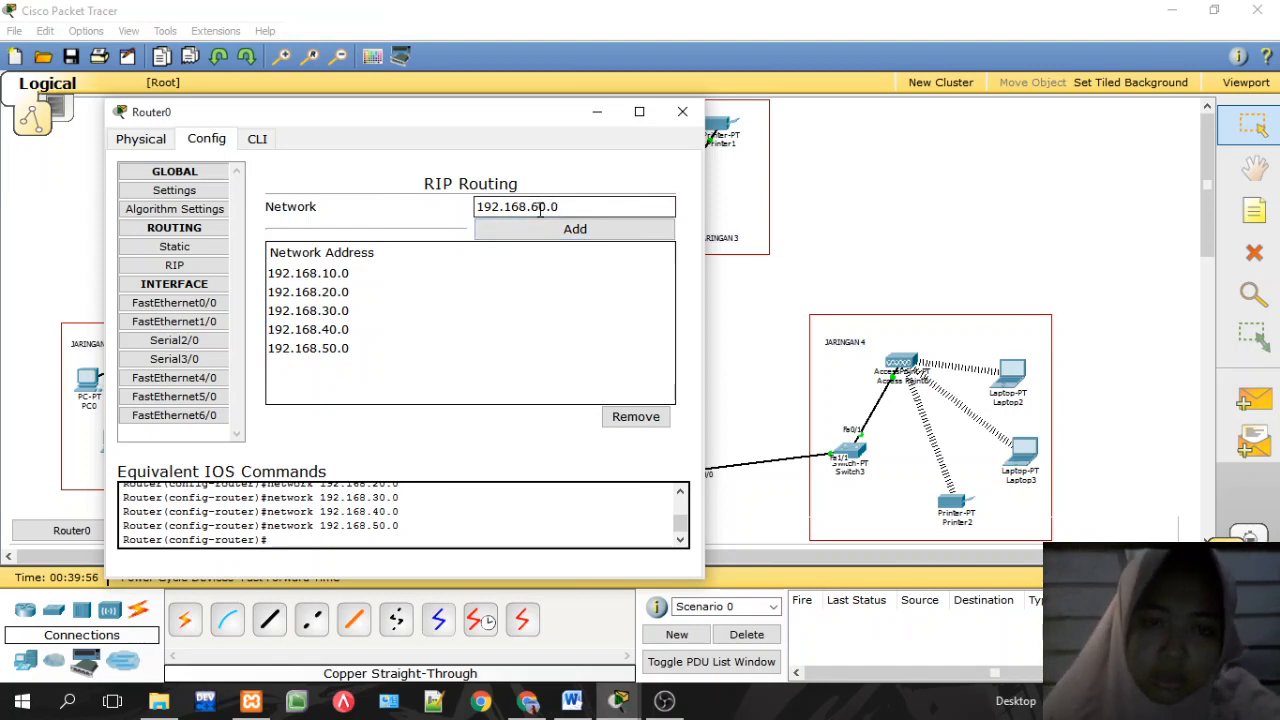
left_click(565, 230)
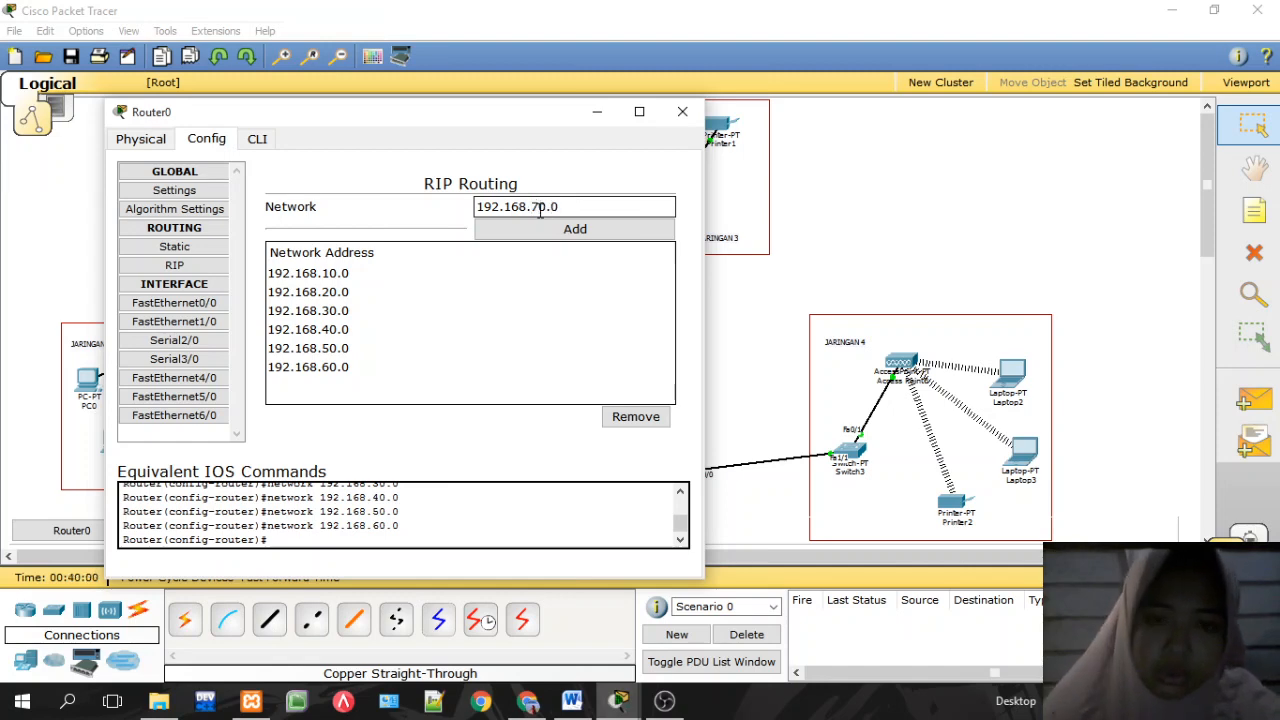
left_click(562, 229)
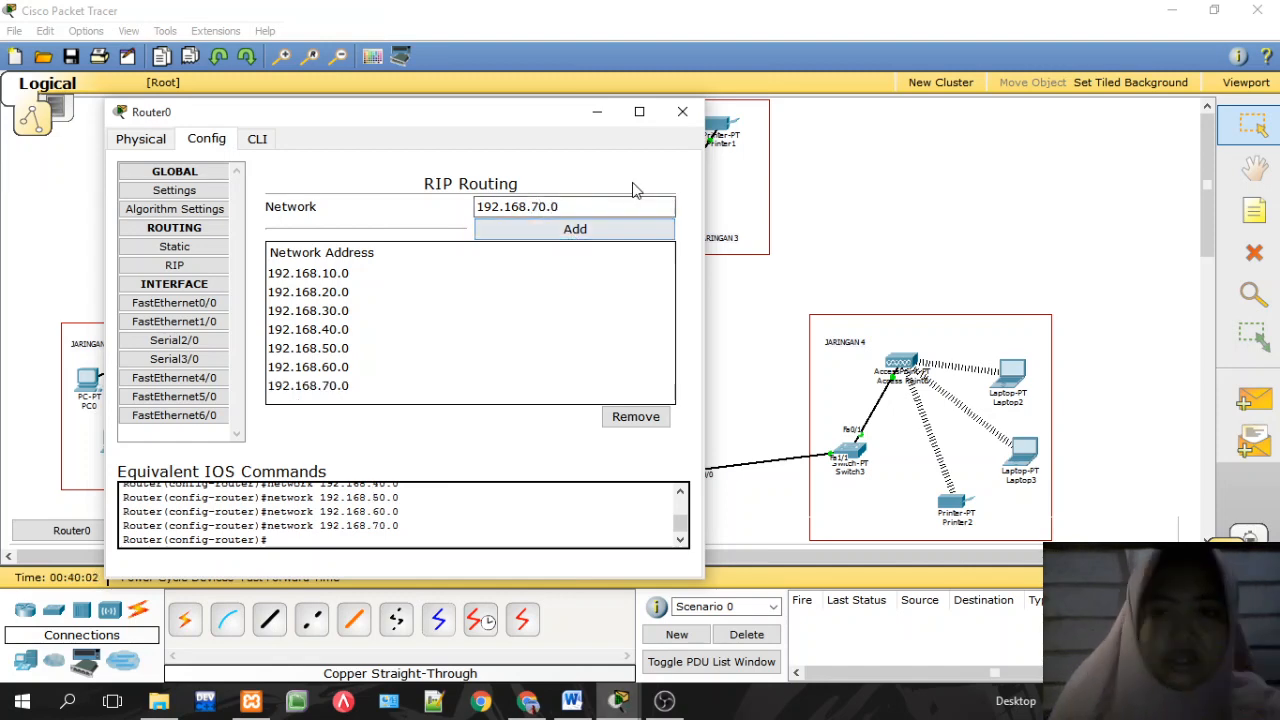
left_click(680, 115)
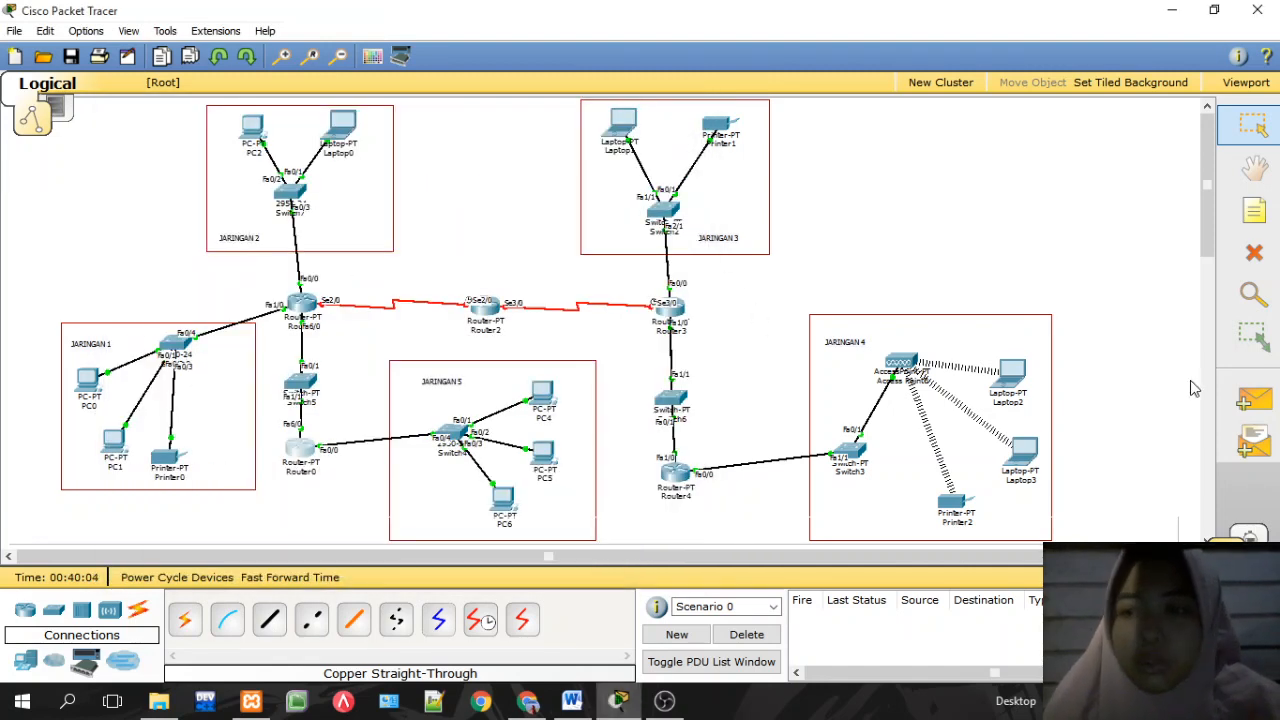
Step: Send two simple test pings from Router3 to Router4
left_click(1268, 410)
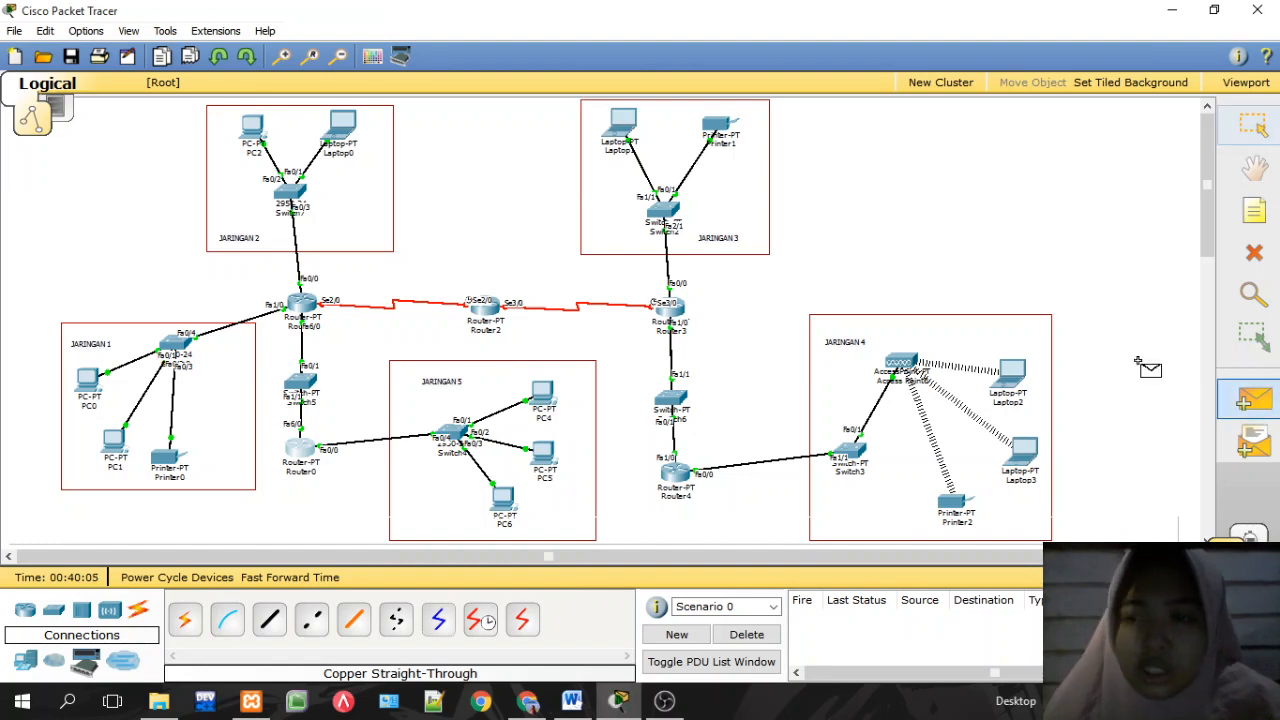
left_click(686, 311)
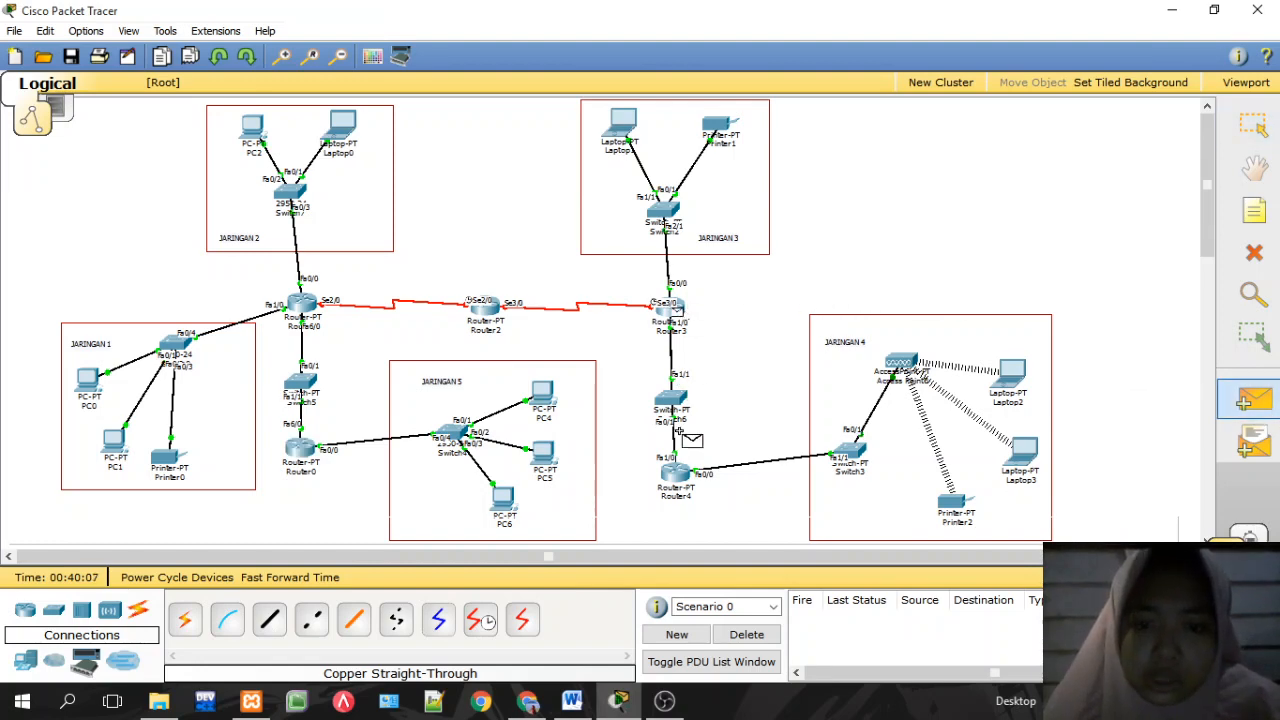
left_click(678, 474)
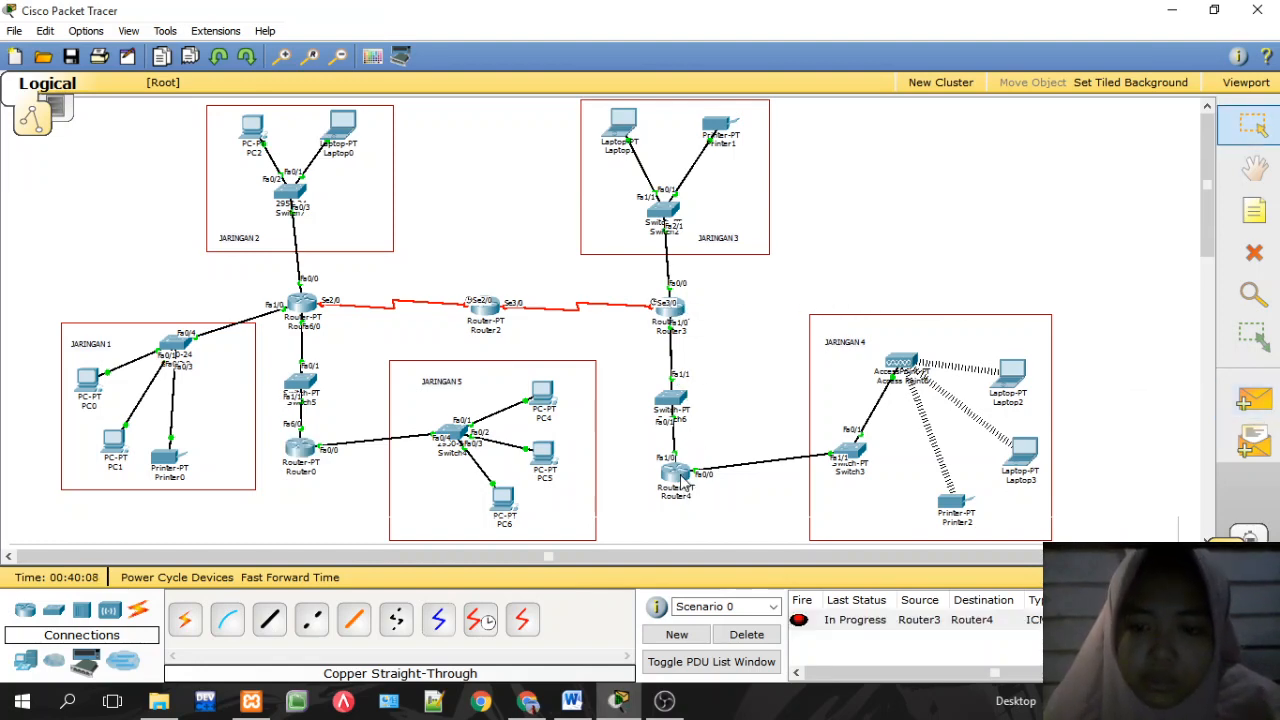
left_click(1254, 400)
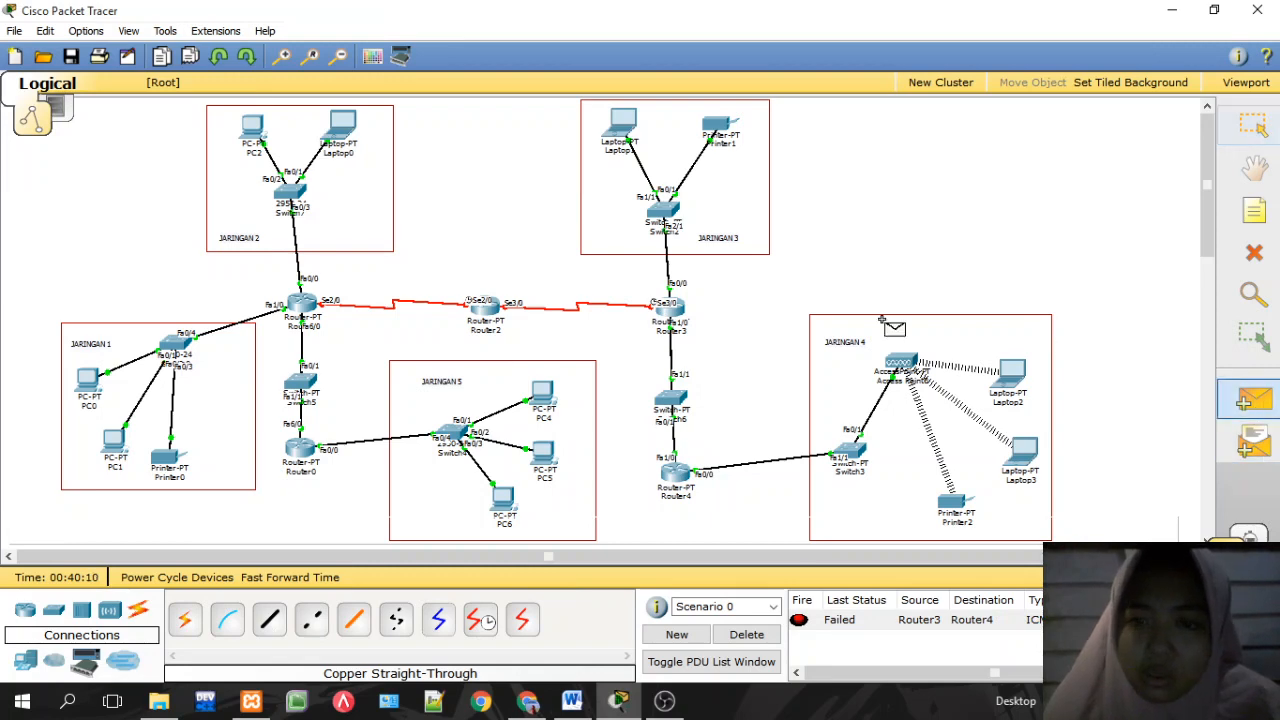
left_click(670, 315)
left_click(676, 472)
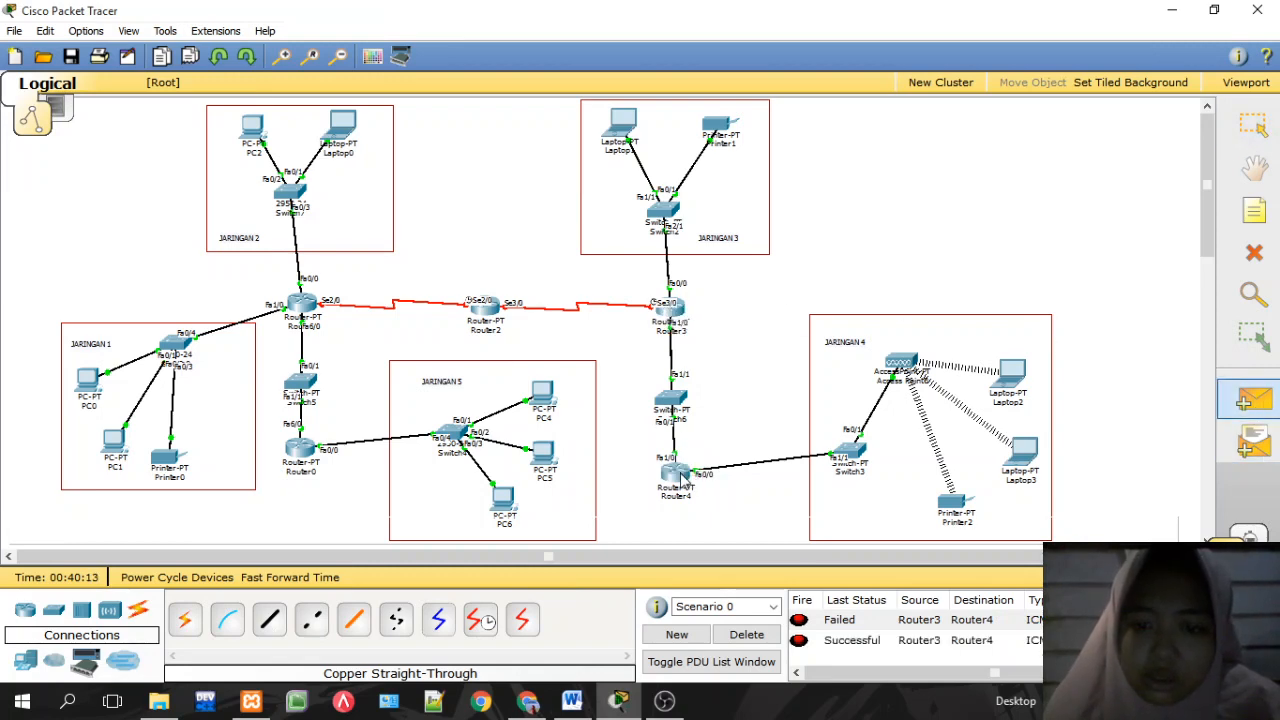
Step: Send test pings to Laptop2, including one from Router4, clearing the earlier results
left_click(1262, 401)
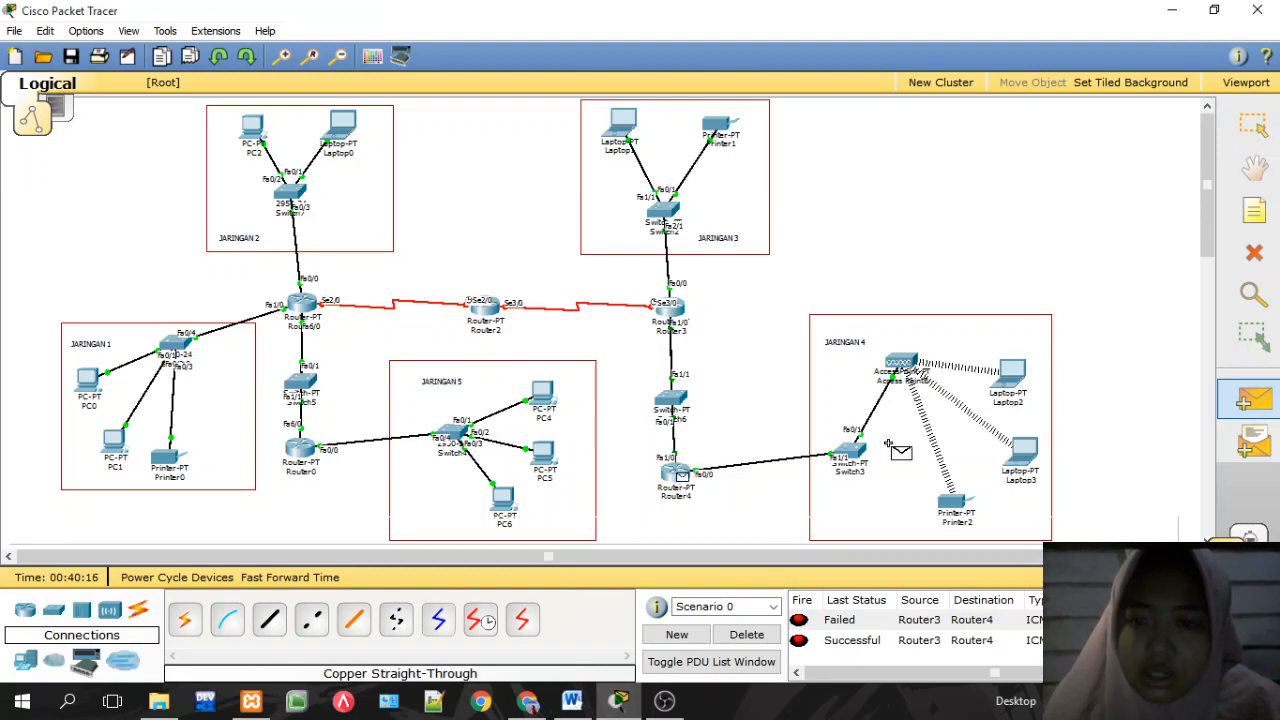
left_click(1012, 385)
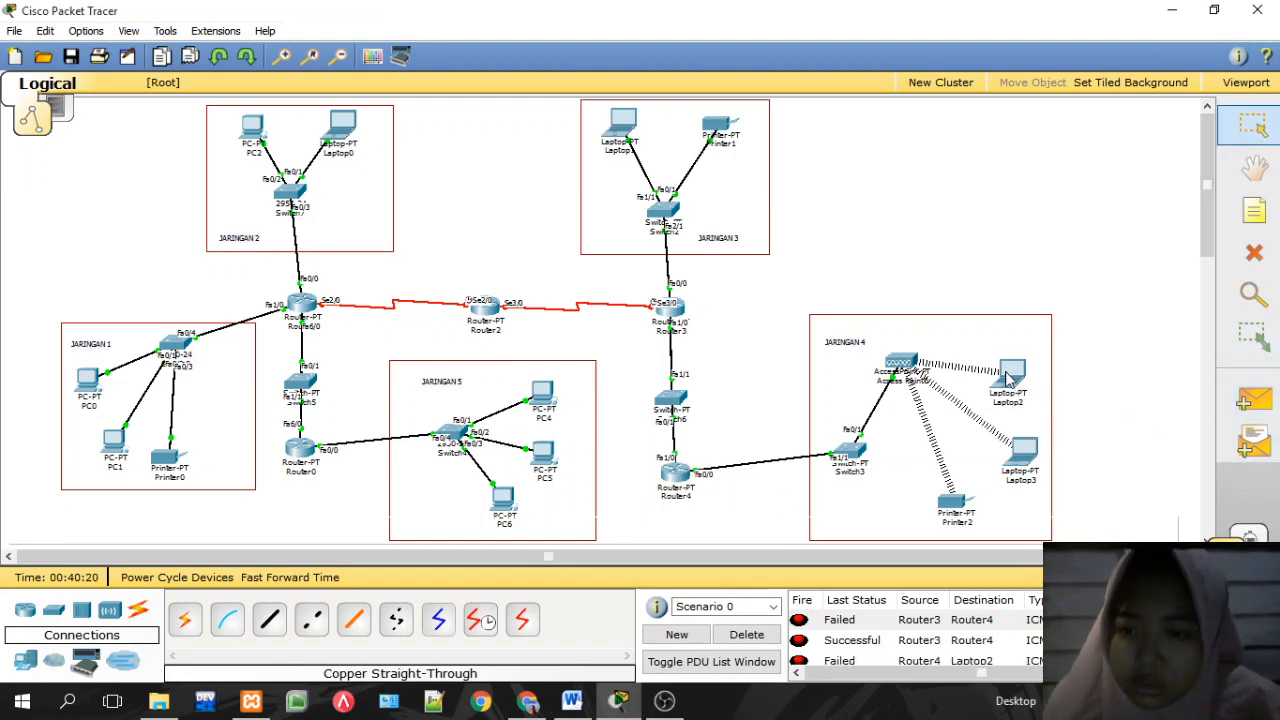
left_click(1254, 401)
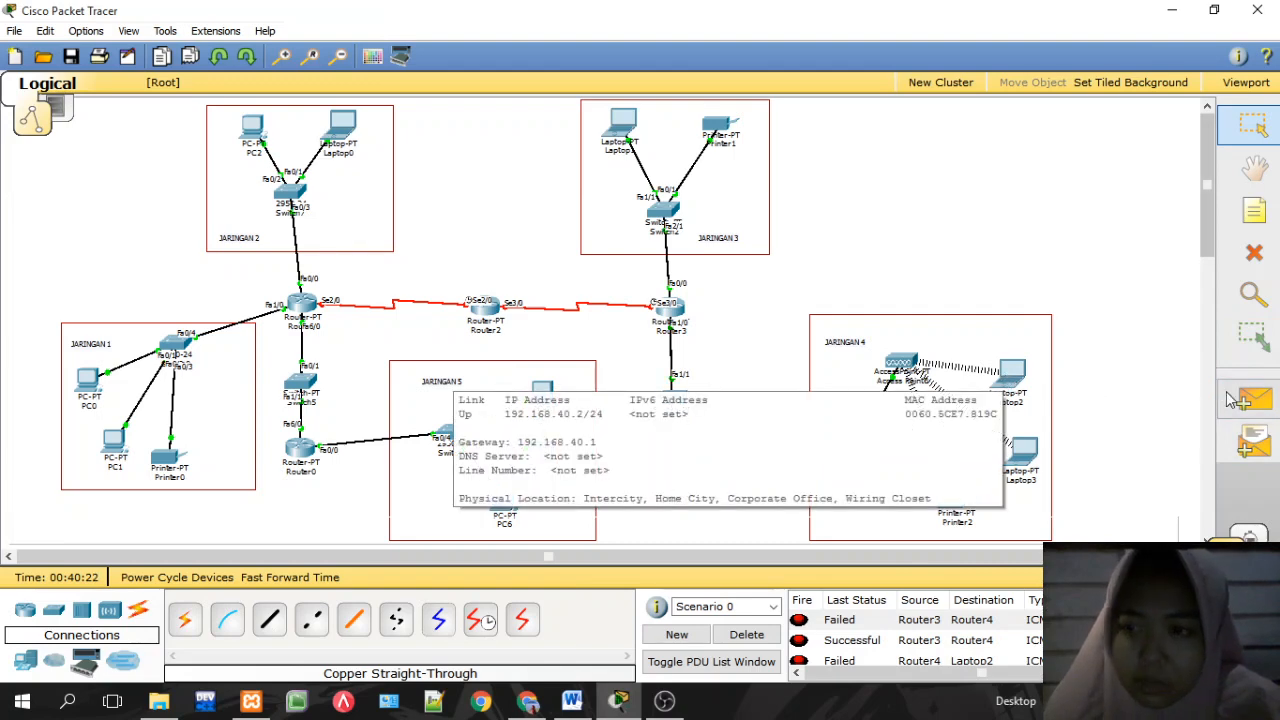
left_click(674, 472)
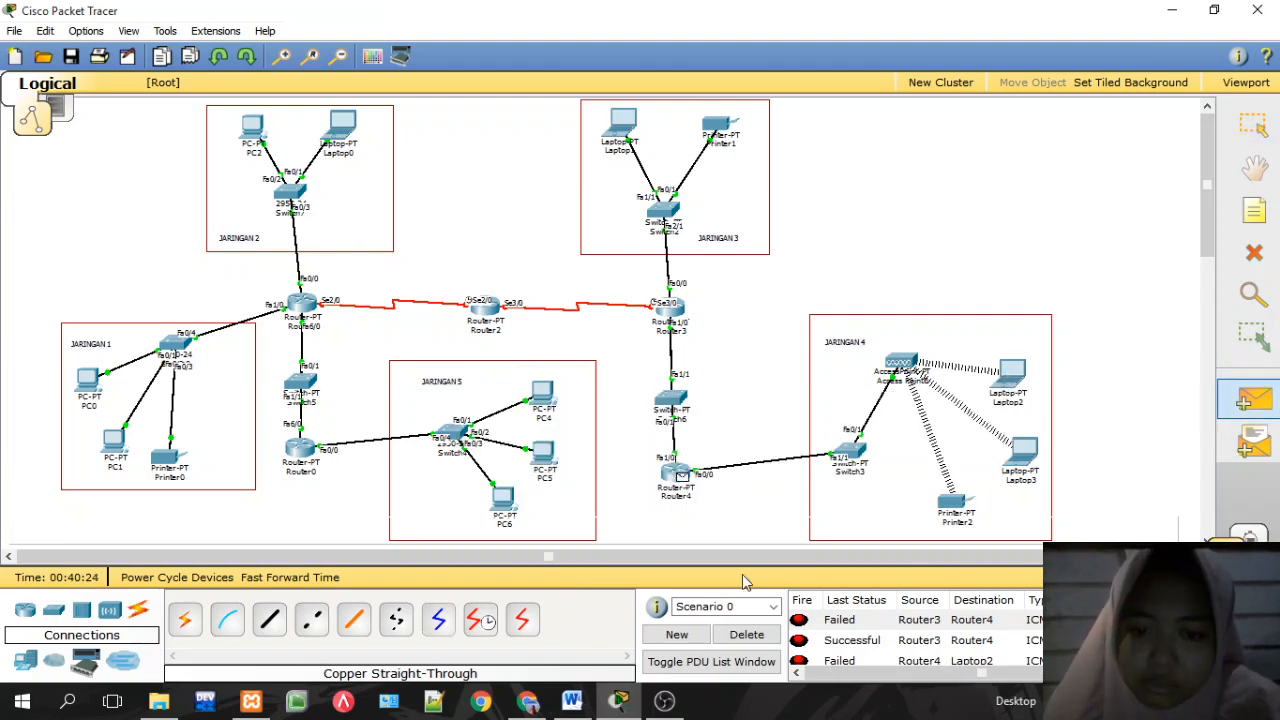
left_click(746, 635)
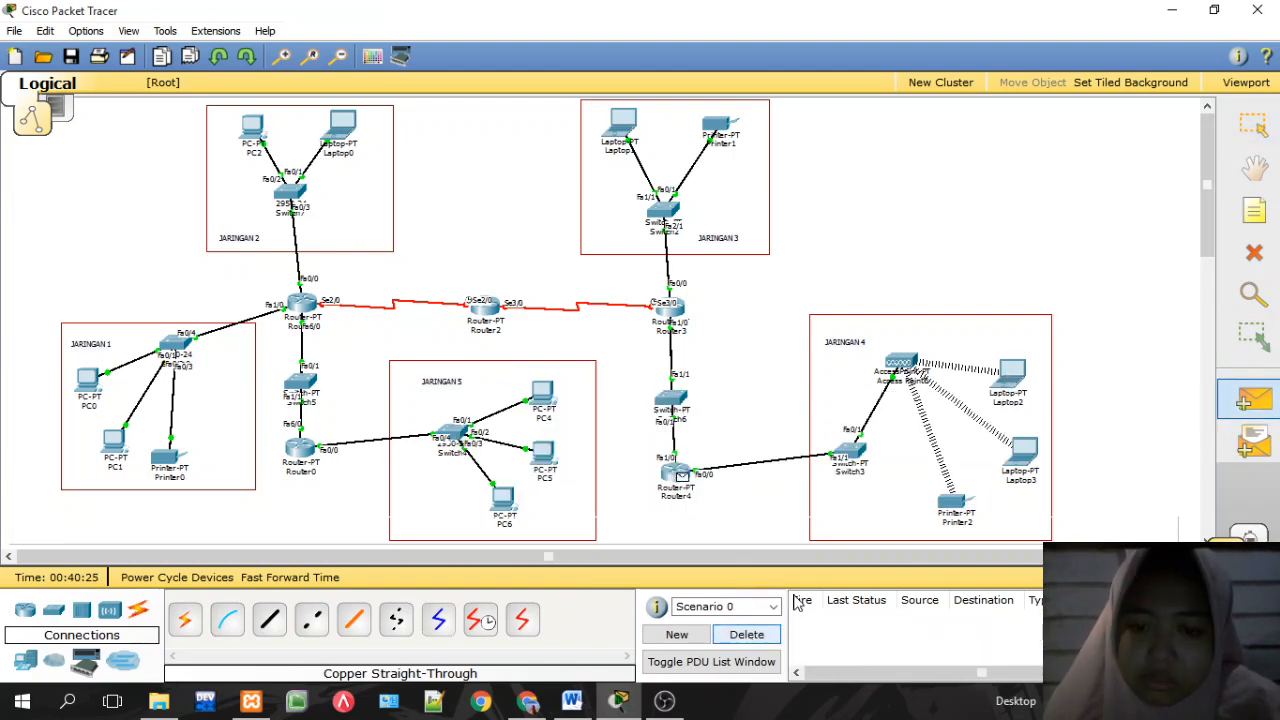
left_click(1008, 388)
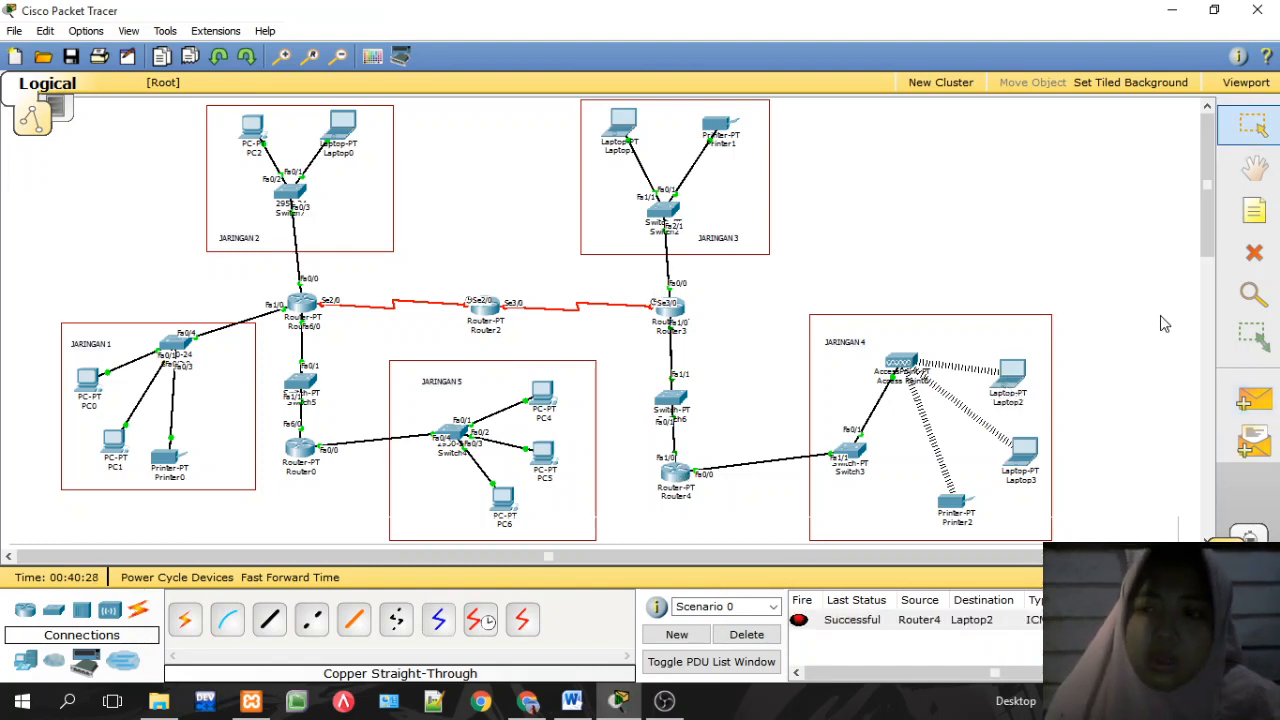
Step: Ping Router3 from Printer1 and from Laptop2, then clear all ping results
left_click(1254, 399)
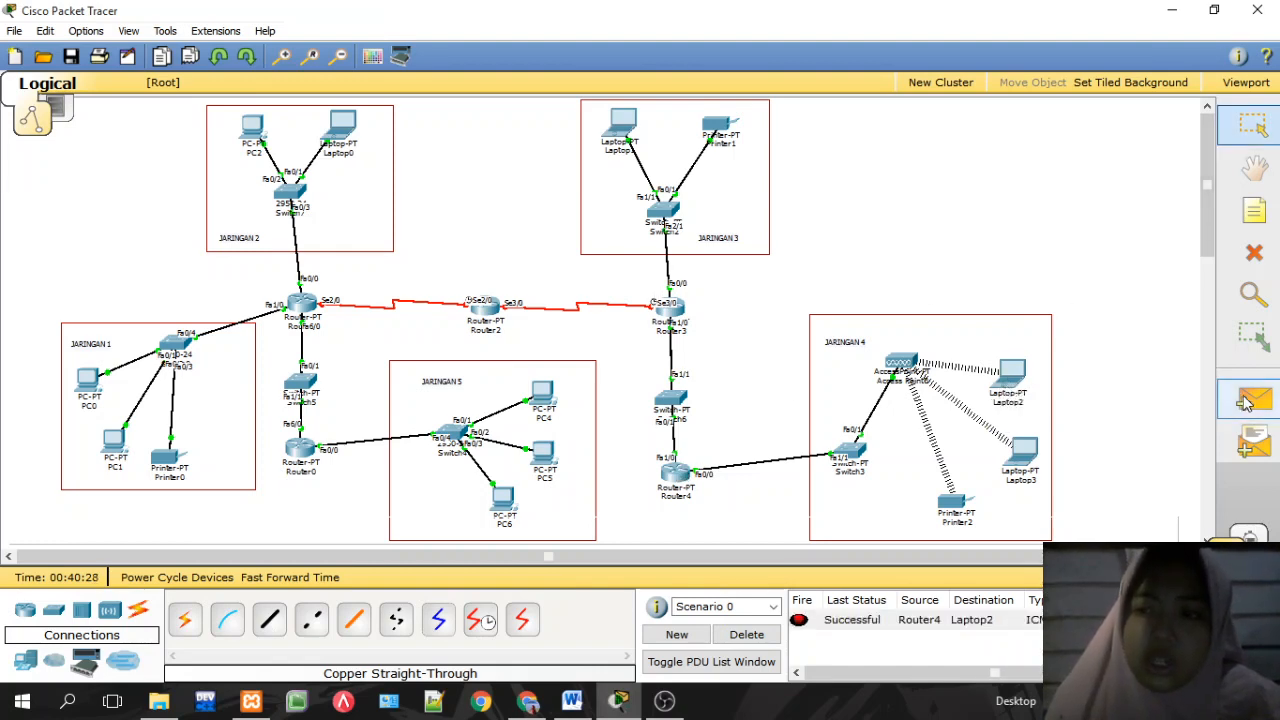
left_click(720, 125)
left_click(685, 320)
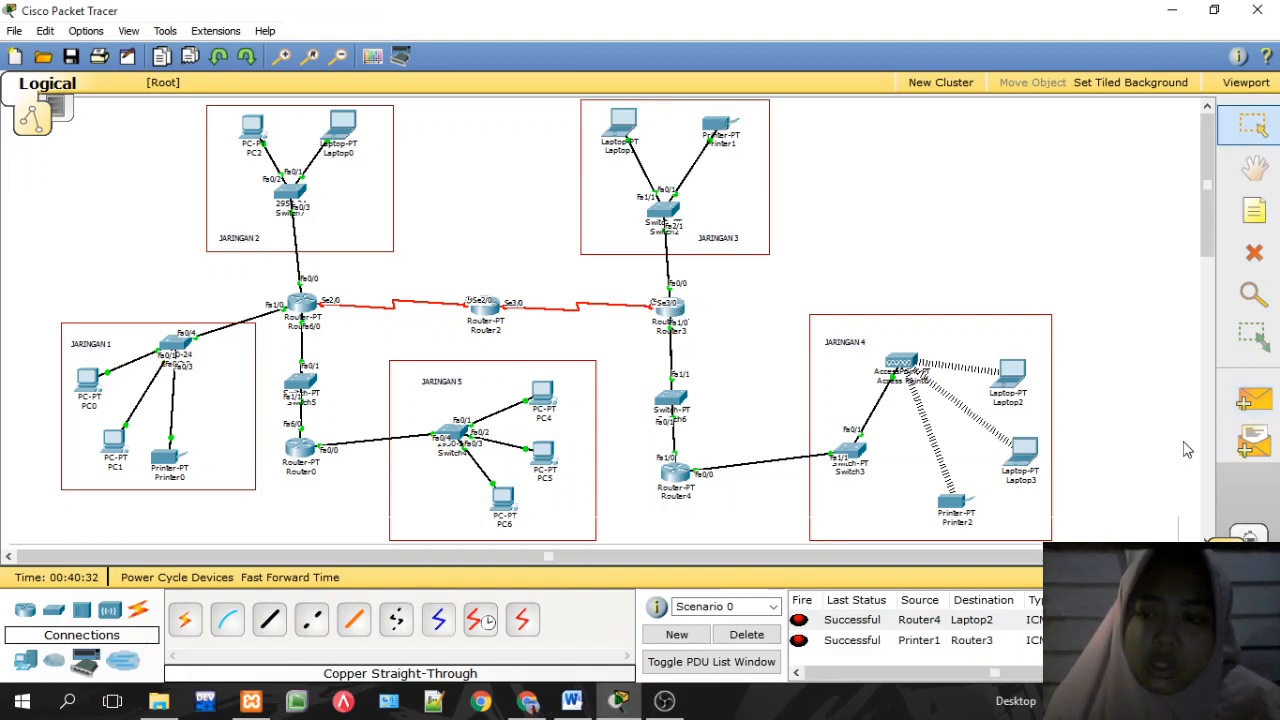
left_click(1254, 399)
left_click(1013, 372)
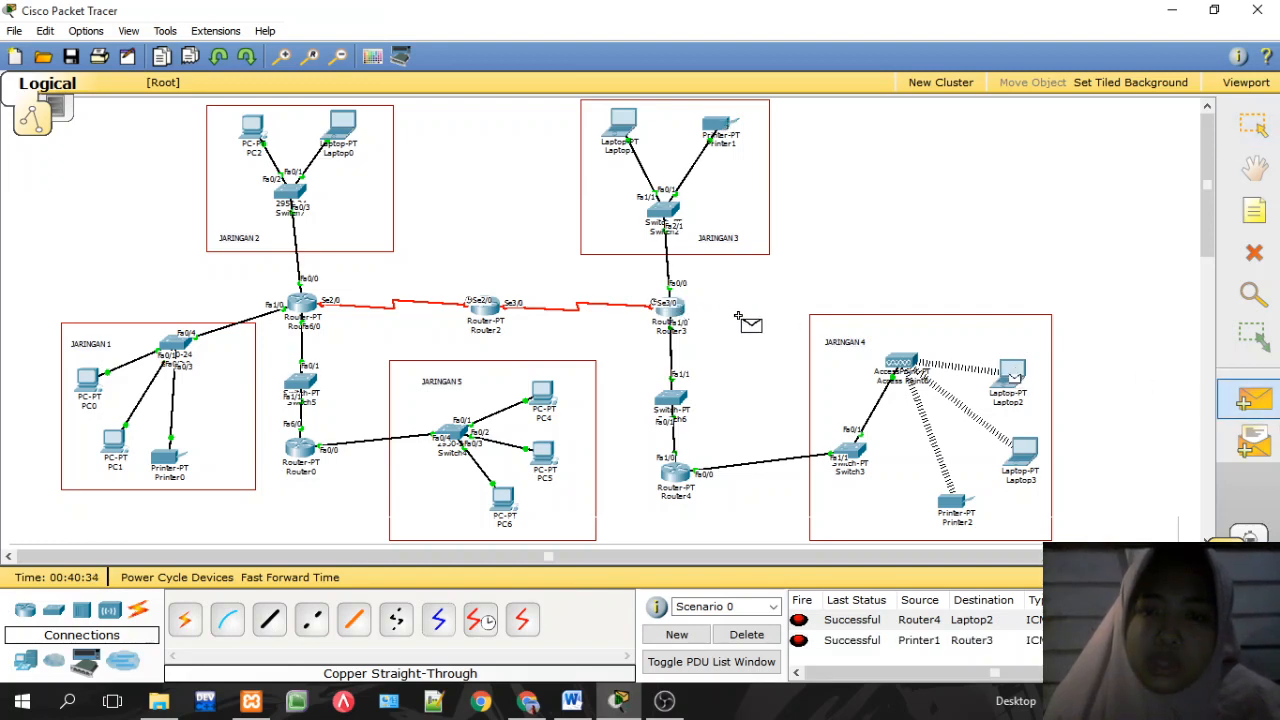
left_click(684, 315)
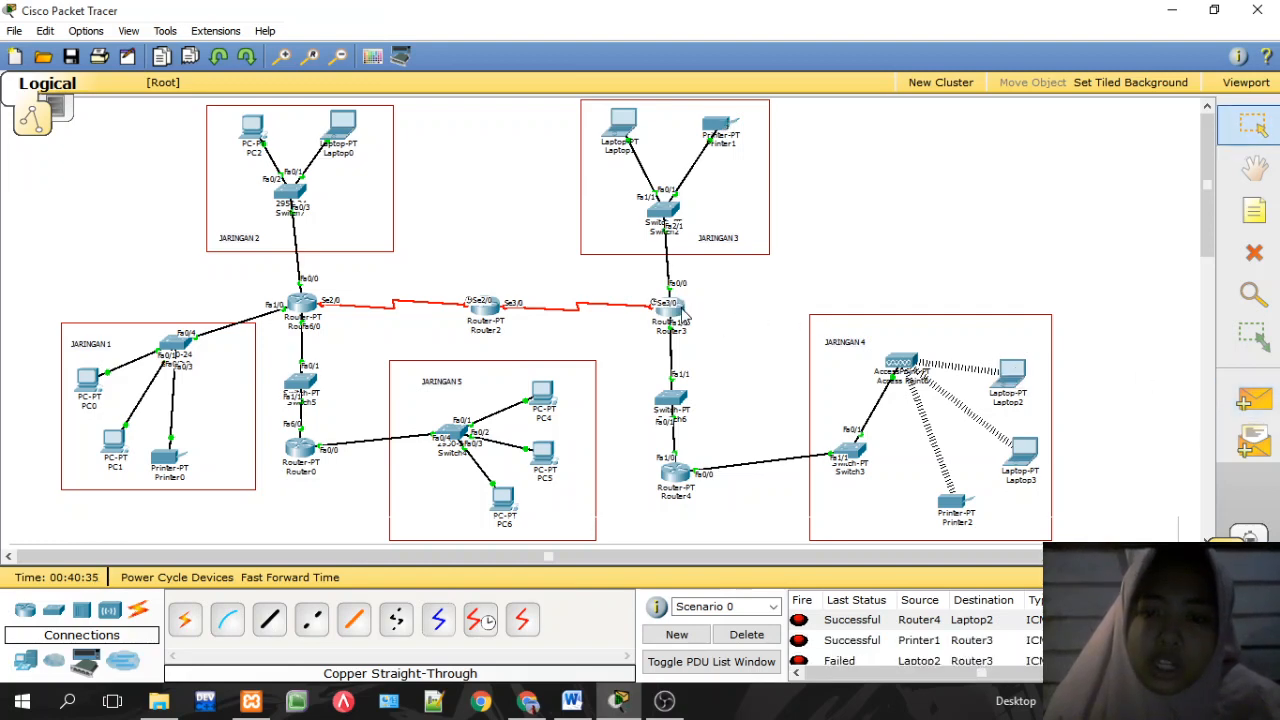
left_click(750, 636)
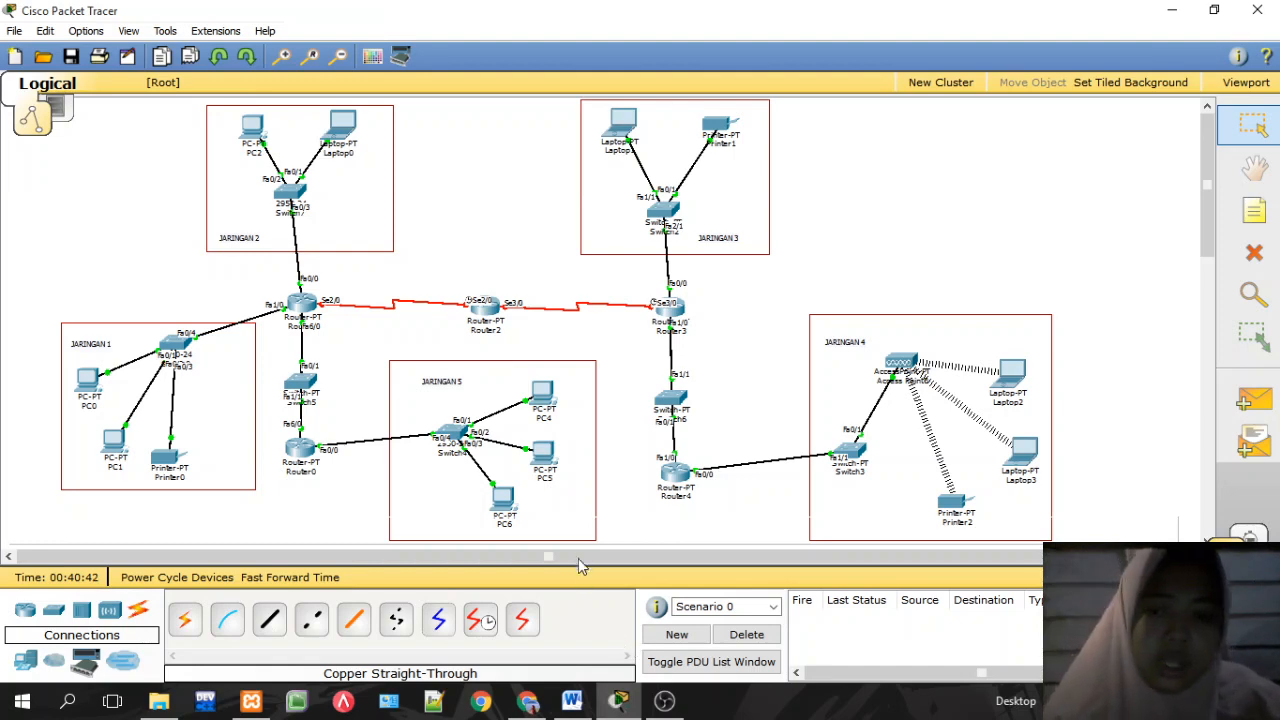
Step: Ping PC4 to Router1 and Router1 to PC4, both Failed, then return to Select
left_click(1252, 400)
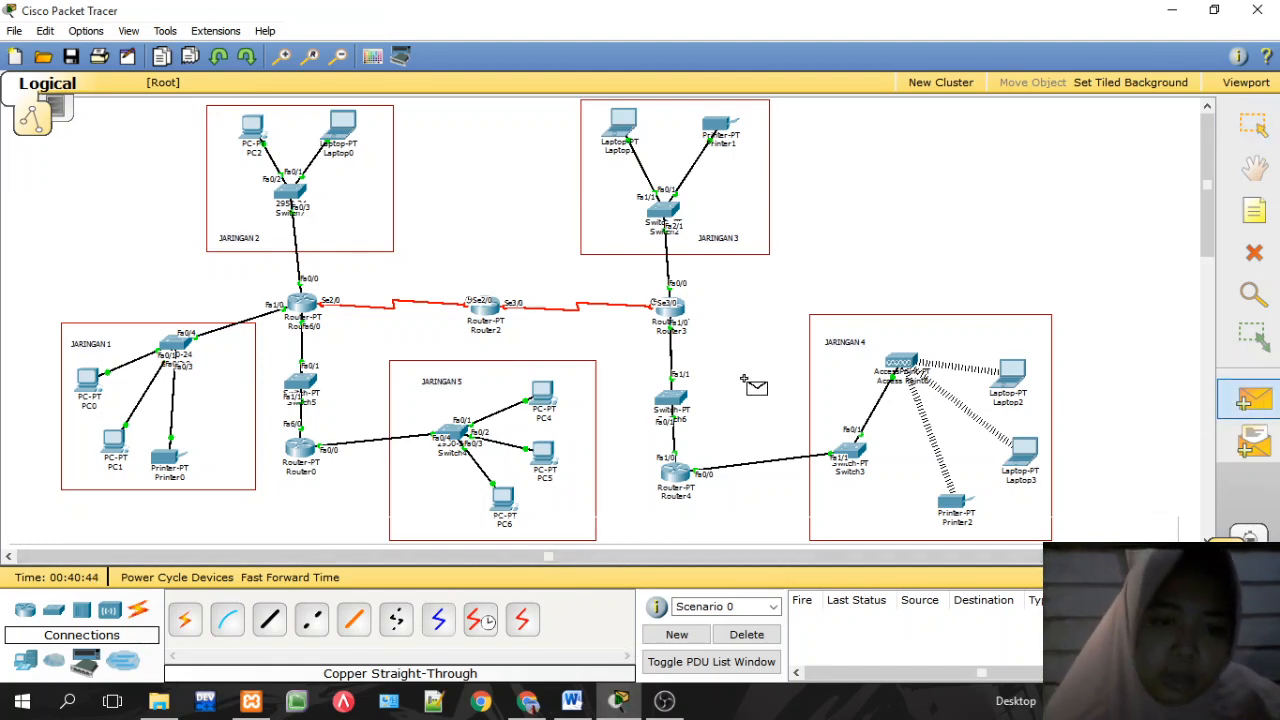
left_click(543, 396)
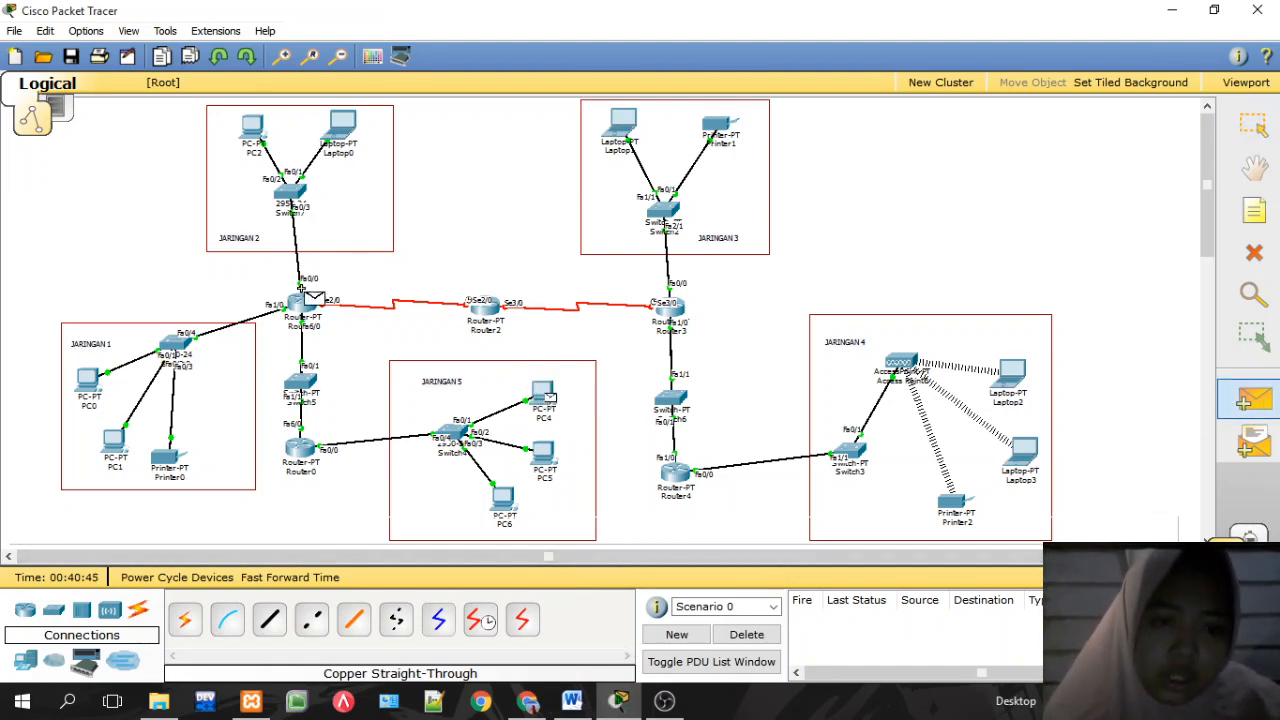
left_click(304, 304)
left_click(1252, 400)
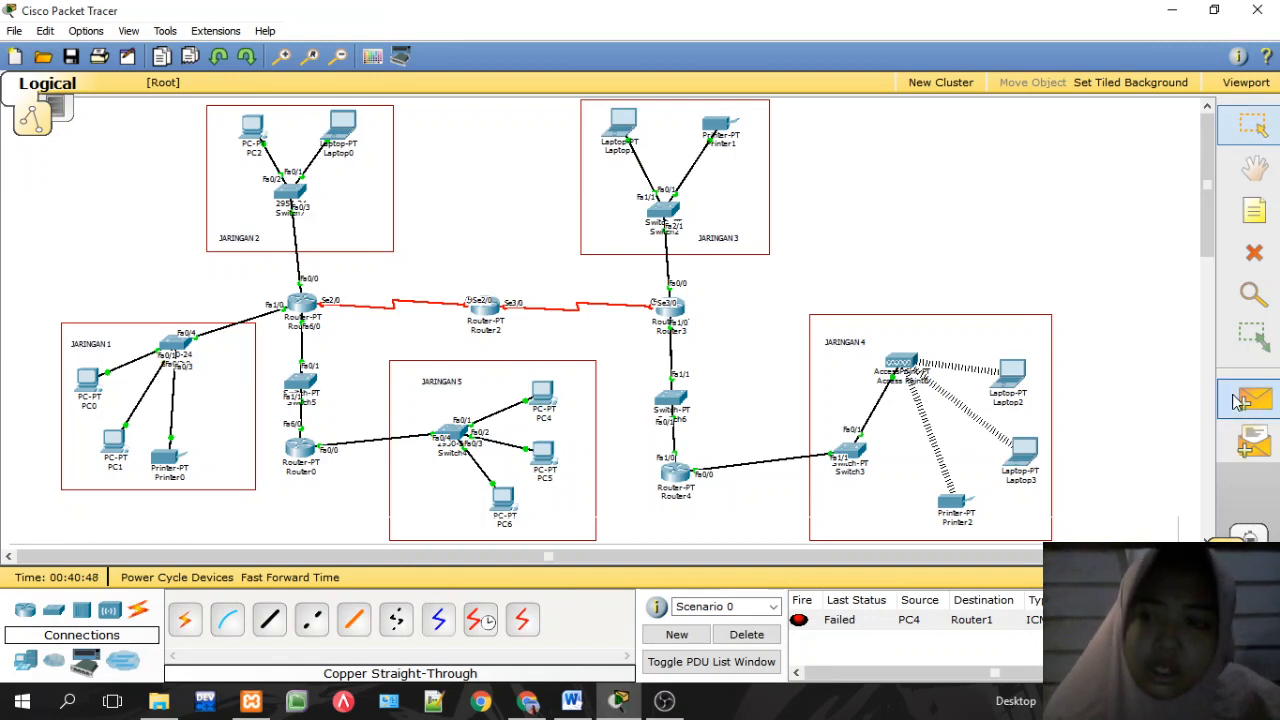
left_click(312, 302)
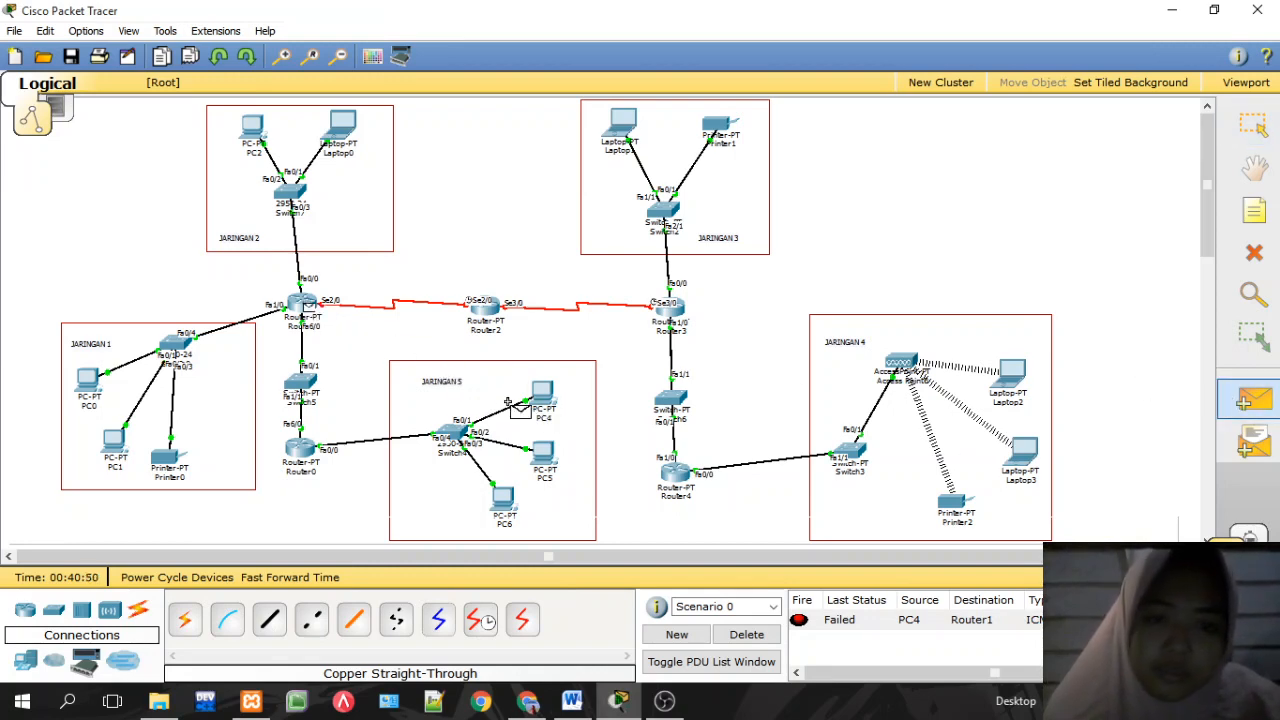
left_click(544, 400)
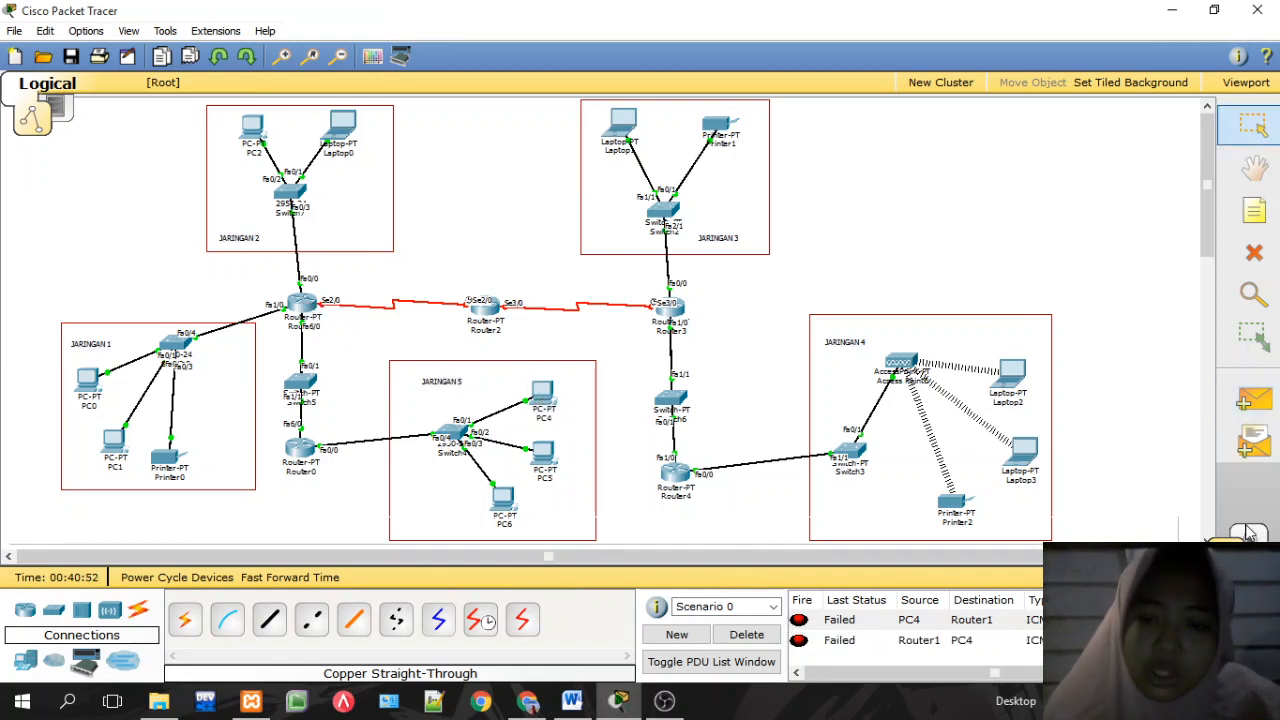
left_click(1252, 400)
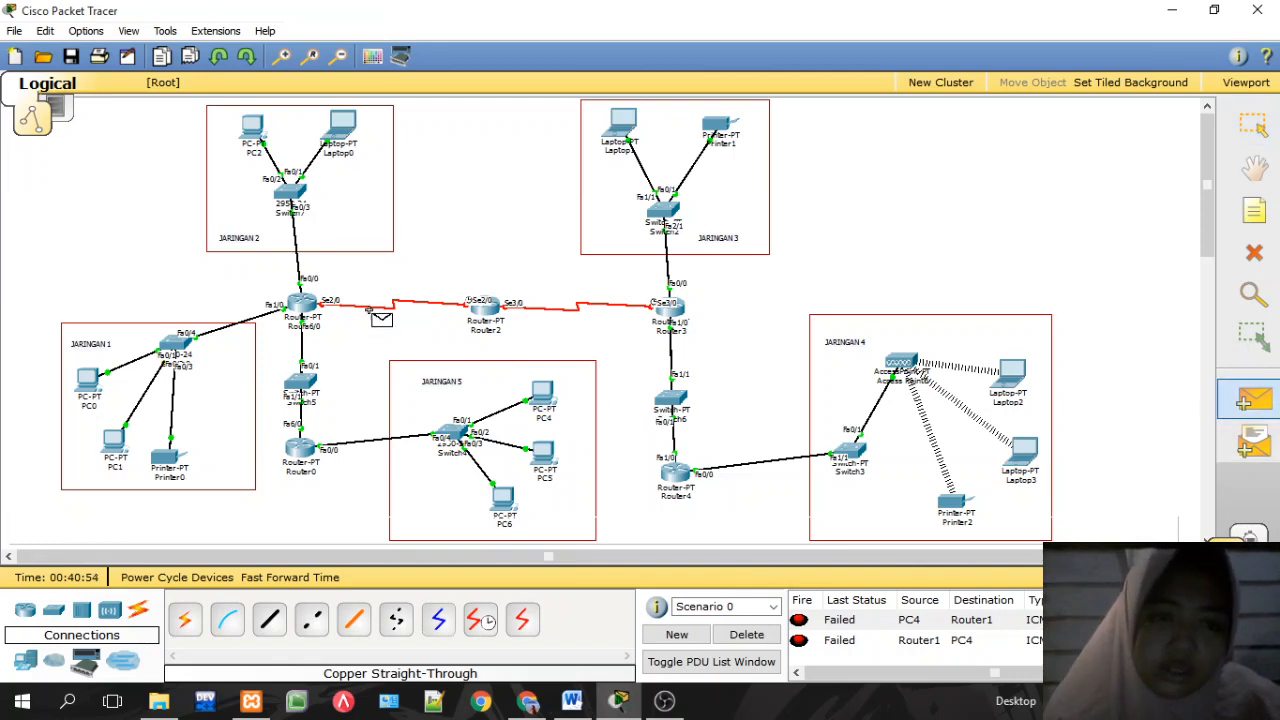
mouse_move(668, 482)
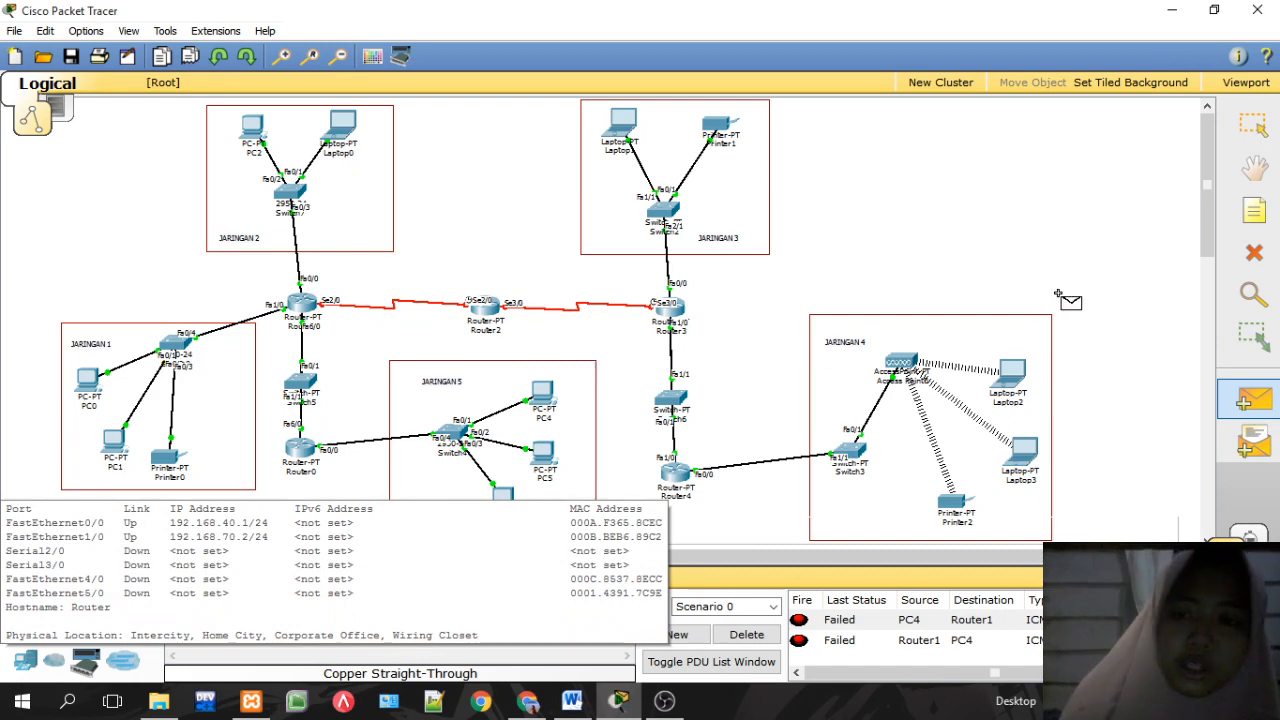
left_click(1252, 123)
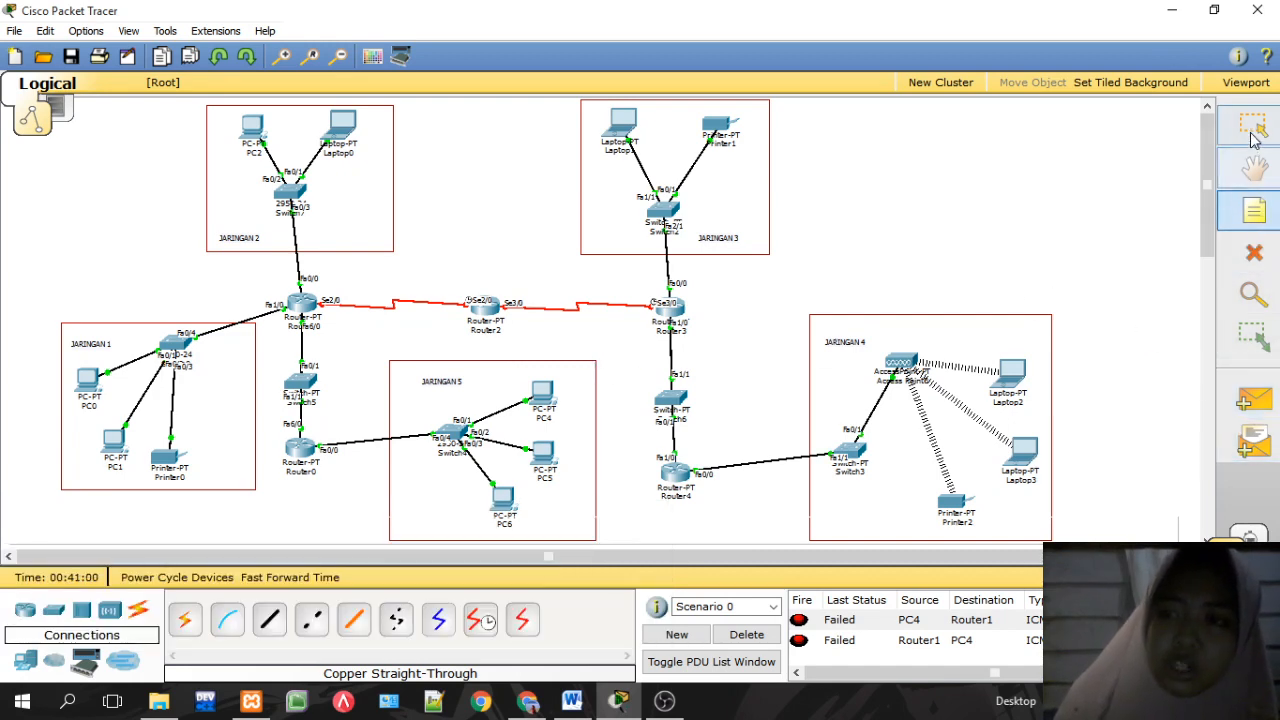
Step: Add 192.168.10.0 as the first network in Router1's RIP settings
left_click(298, 304)
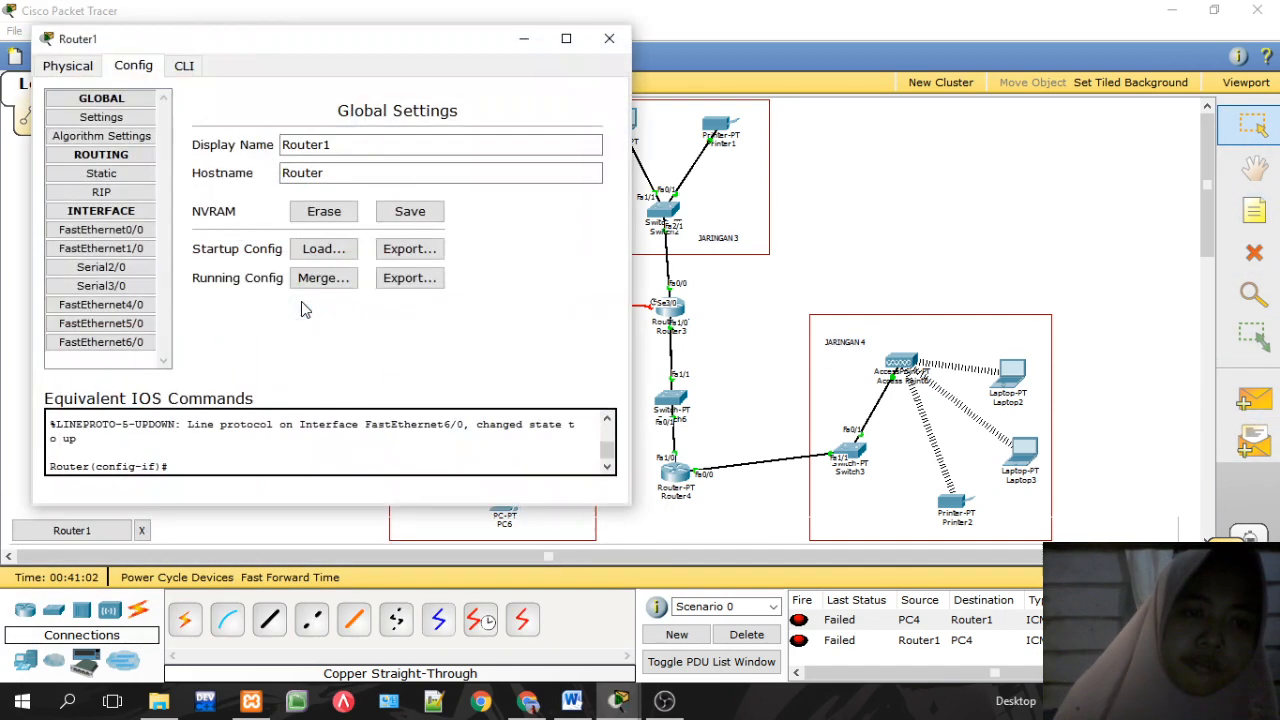
left_click(104, 192)
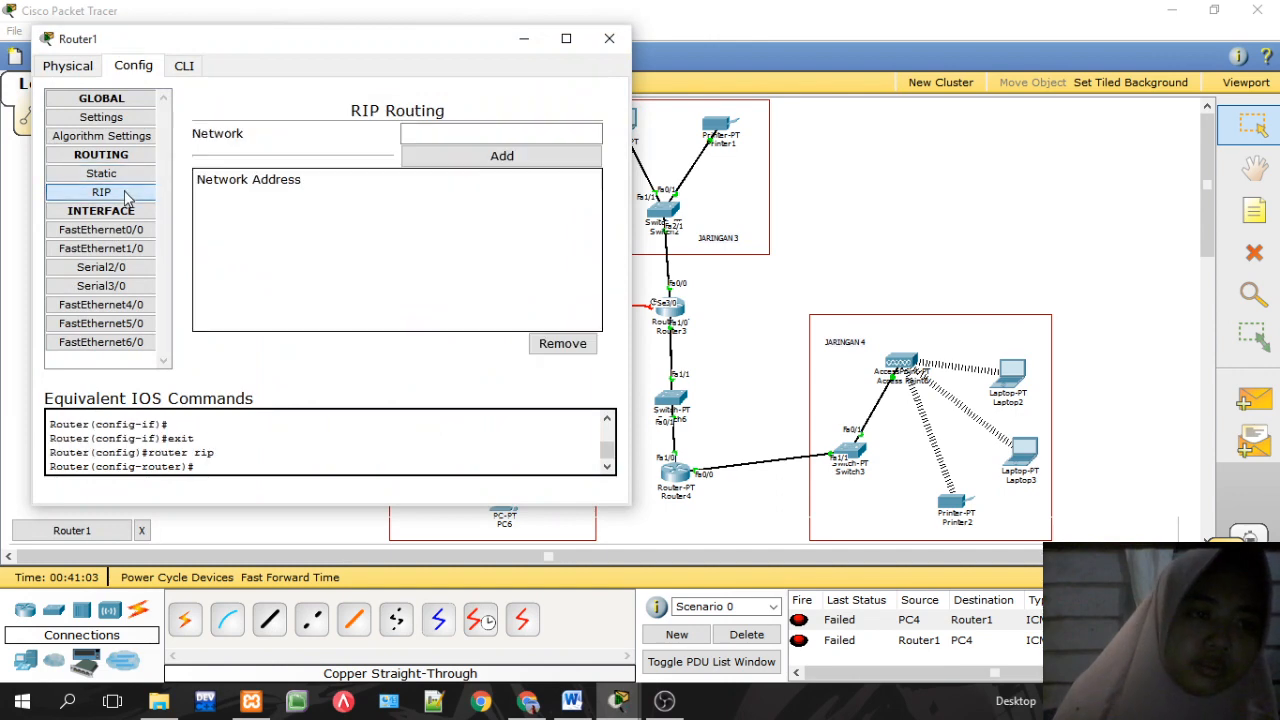
left_click(457, 131)
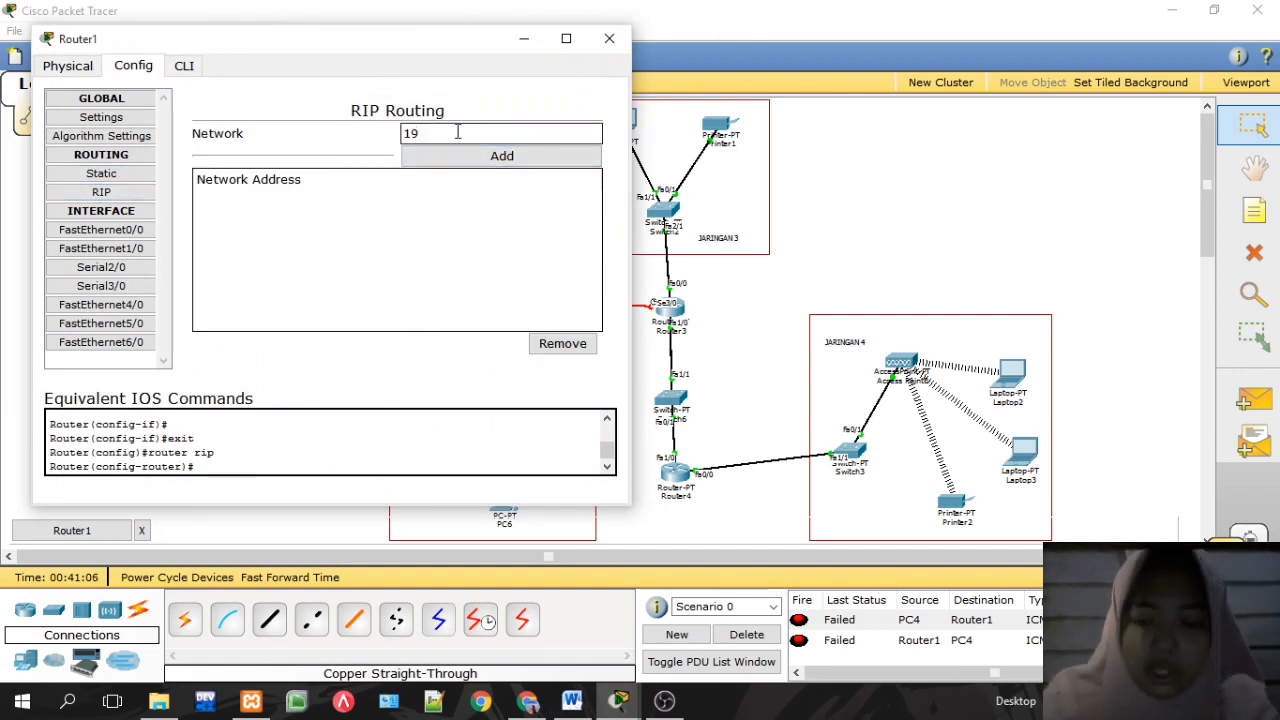
type("192.168.")
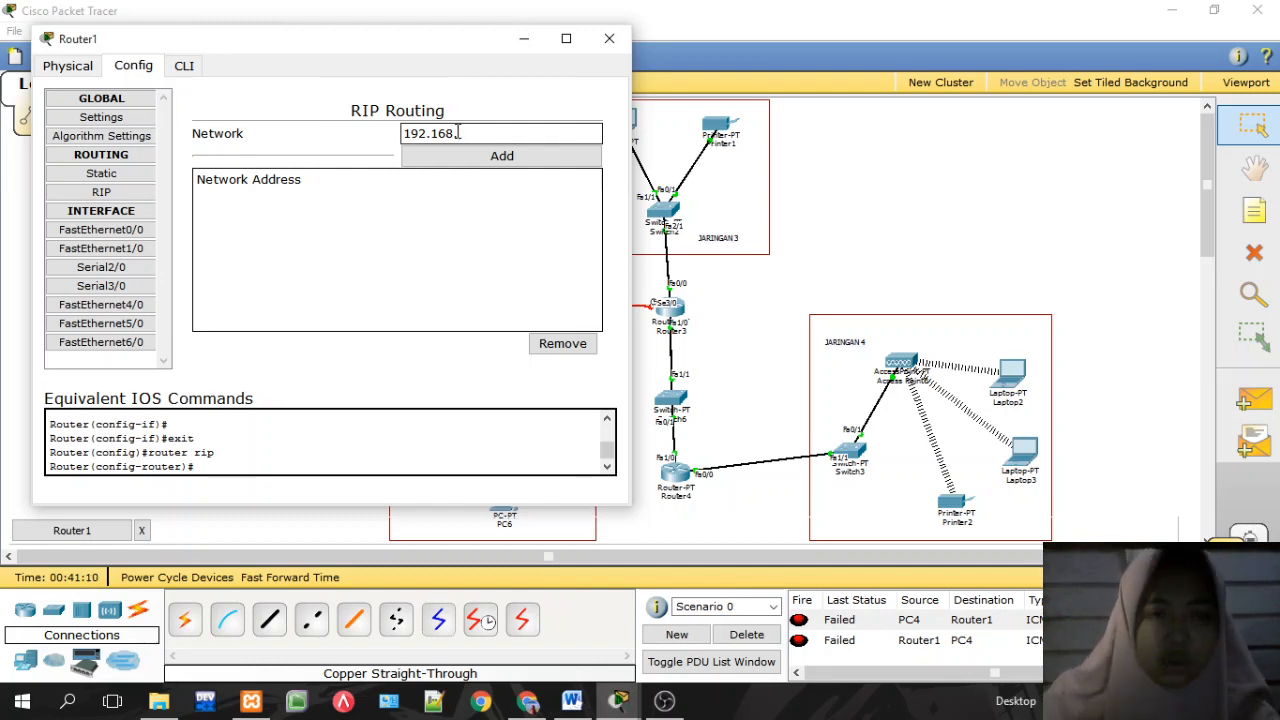
type("50.210.")
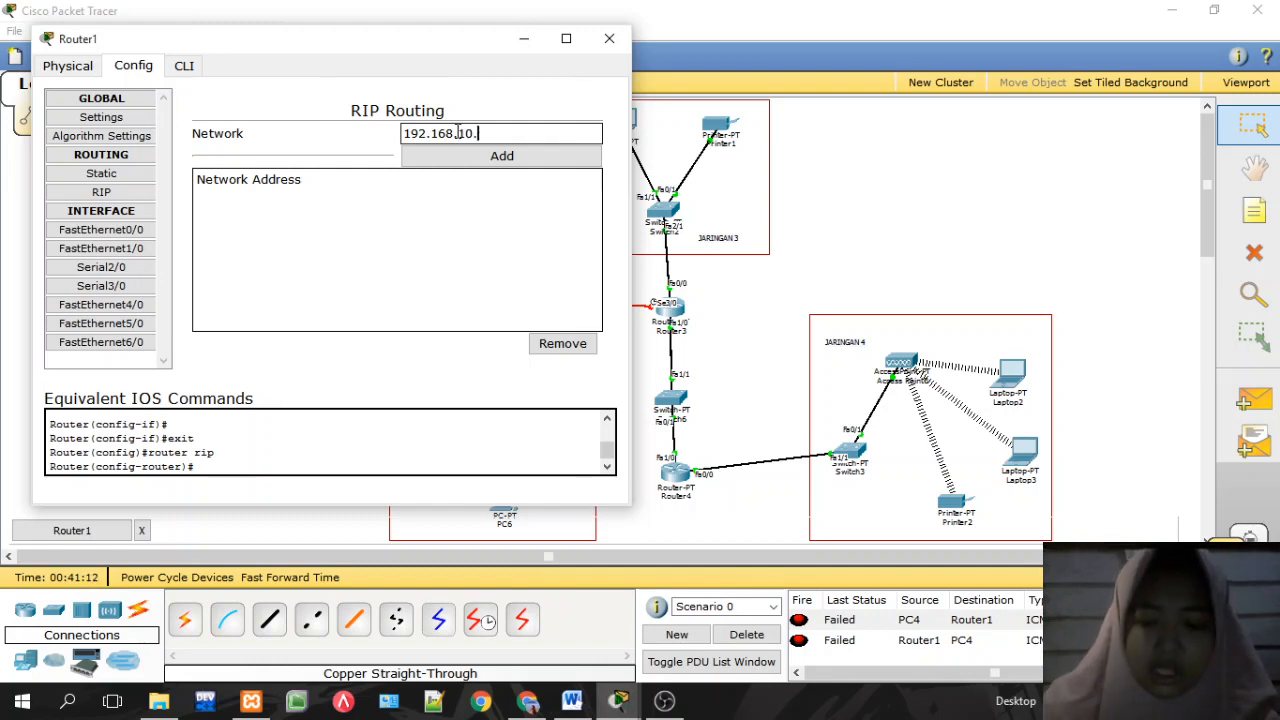
type("0")
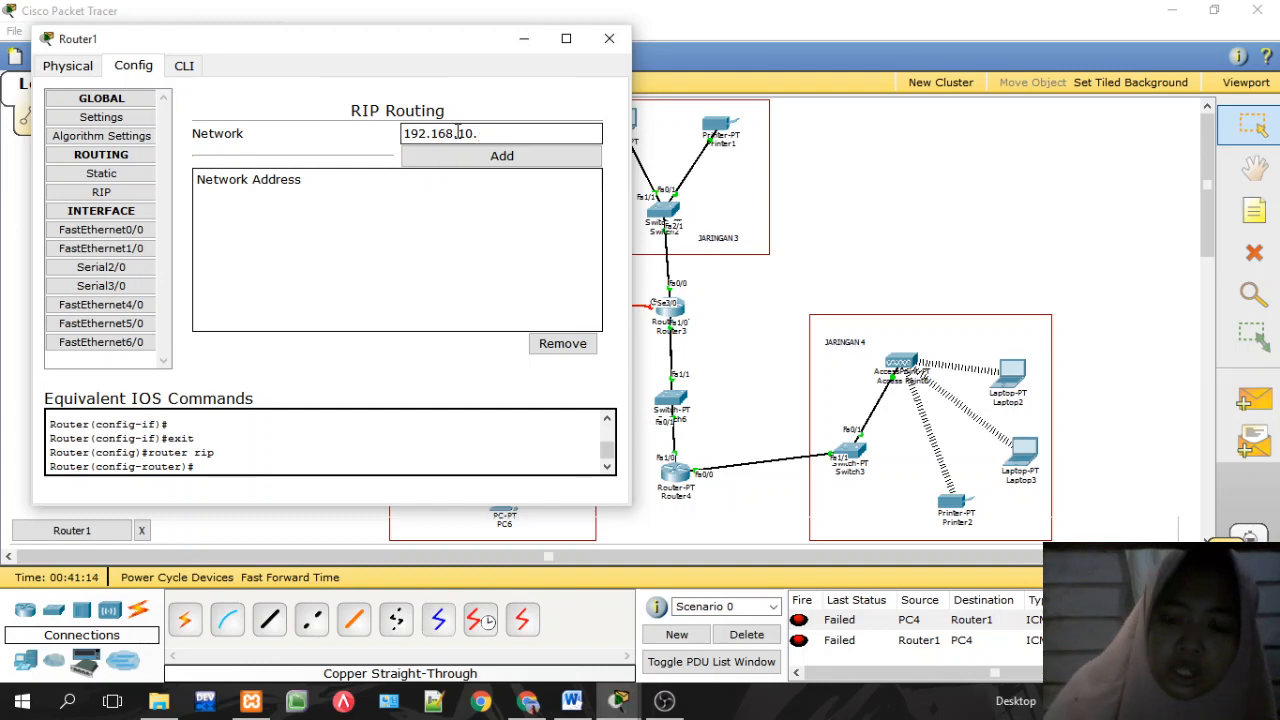
left_click(504, 163)
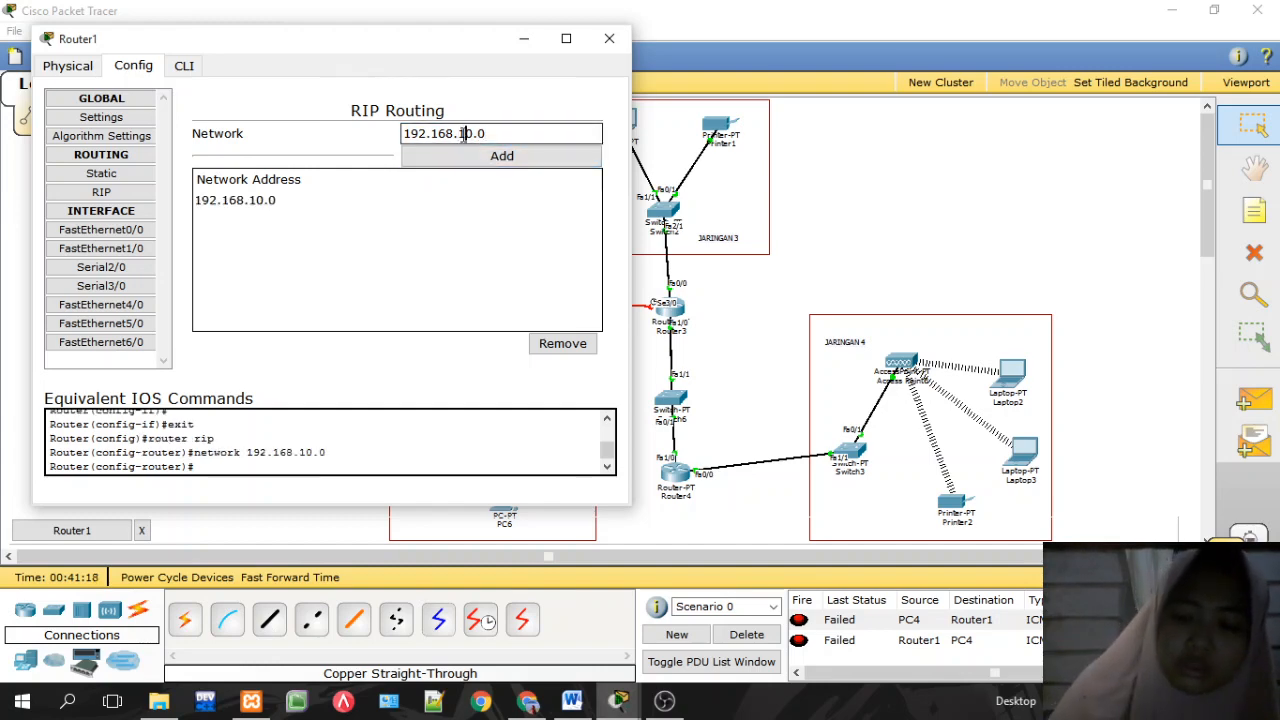
Step: Add RIP networks 192.168.20.0 through 192.168.70.0 on Router1 and close its window
left_click(501, 160)
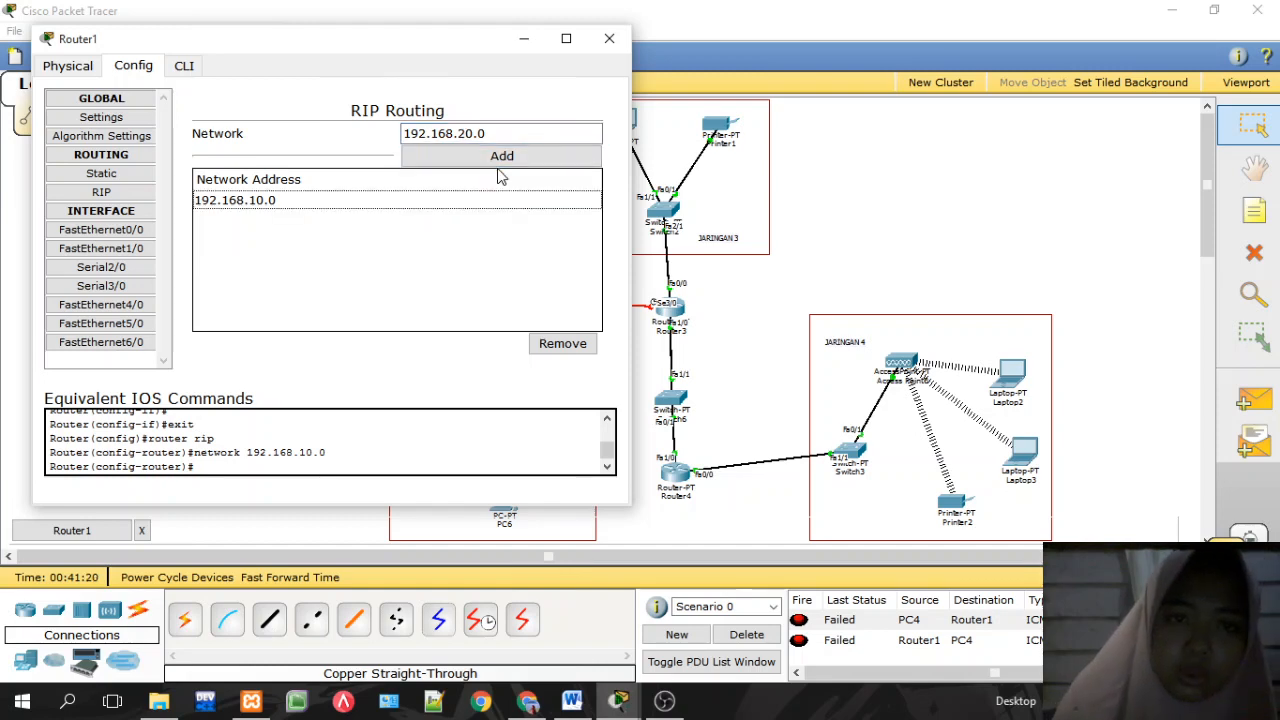
left_click(492, 161)
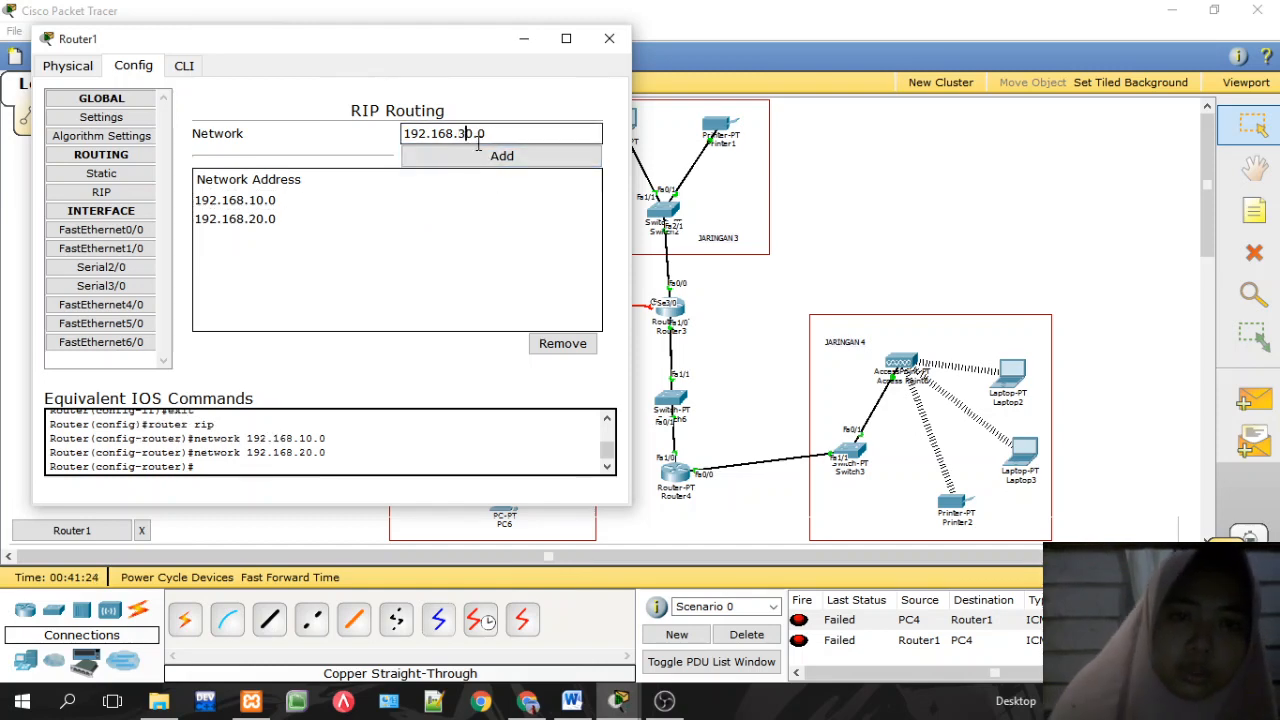
left_click(500, 157)
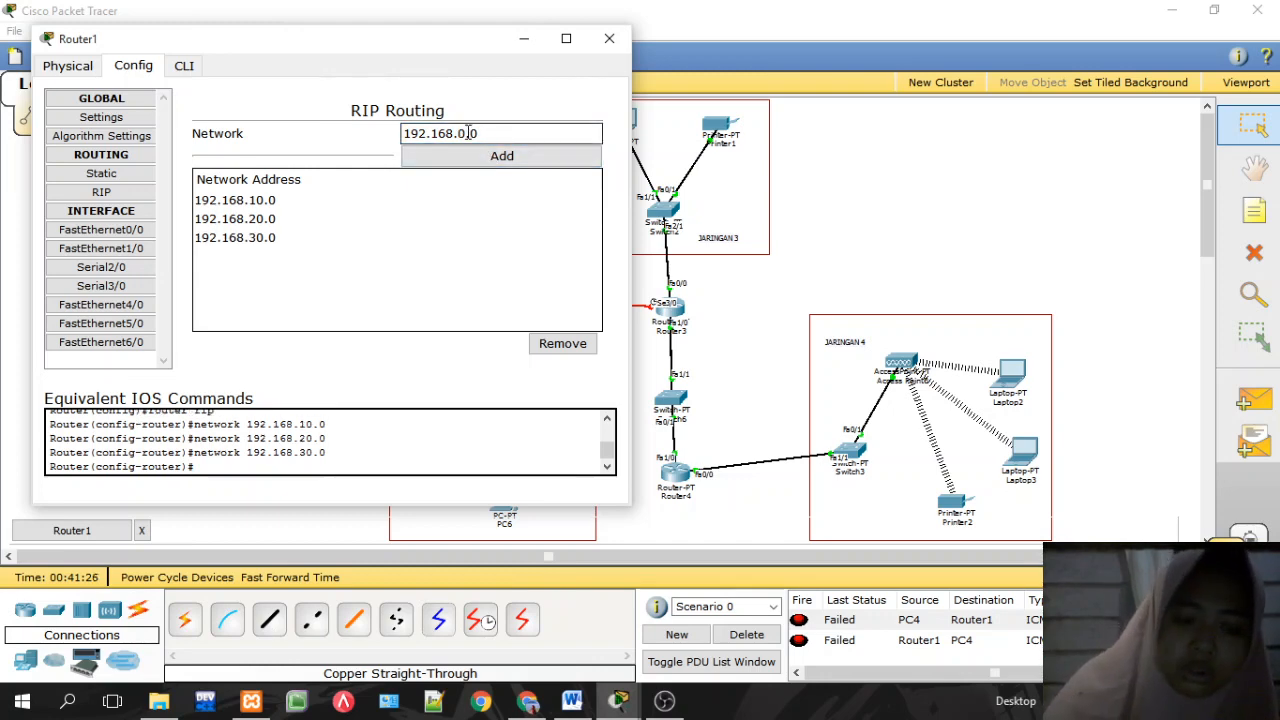
left_click(481, 153)
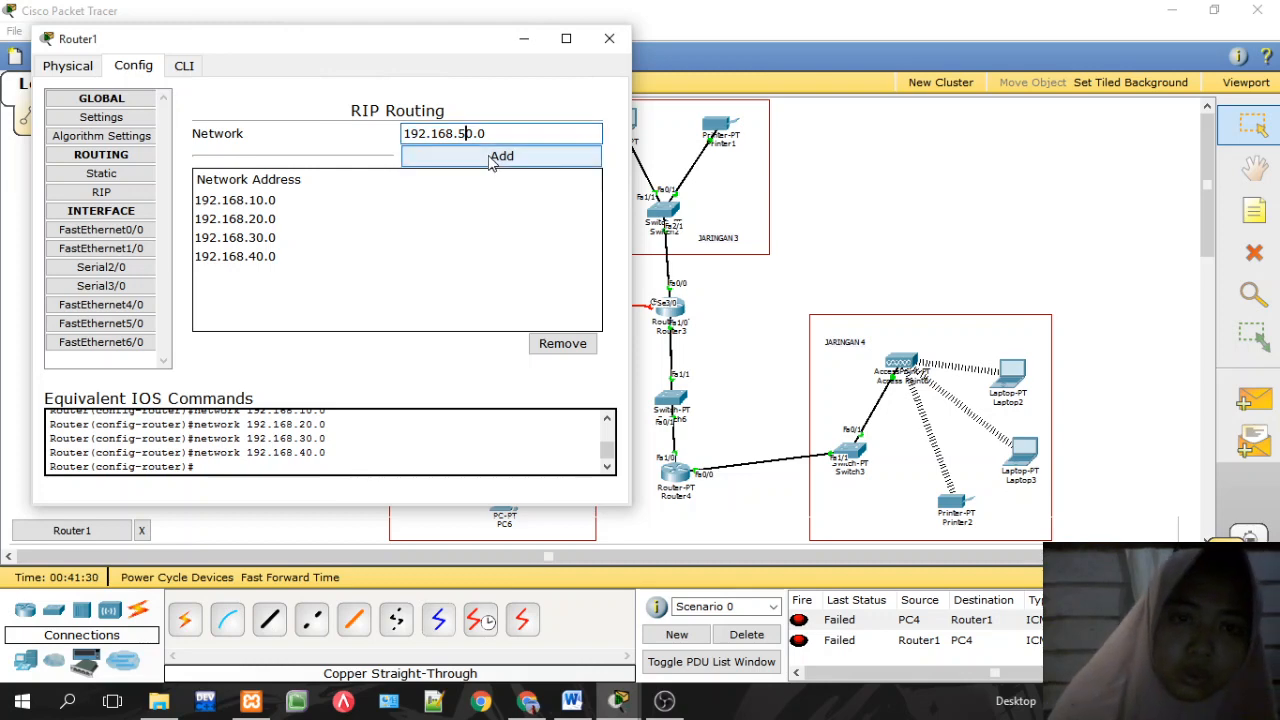
left_click(470, 154)
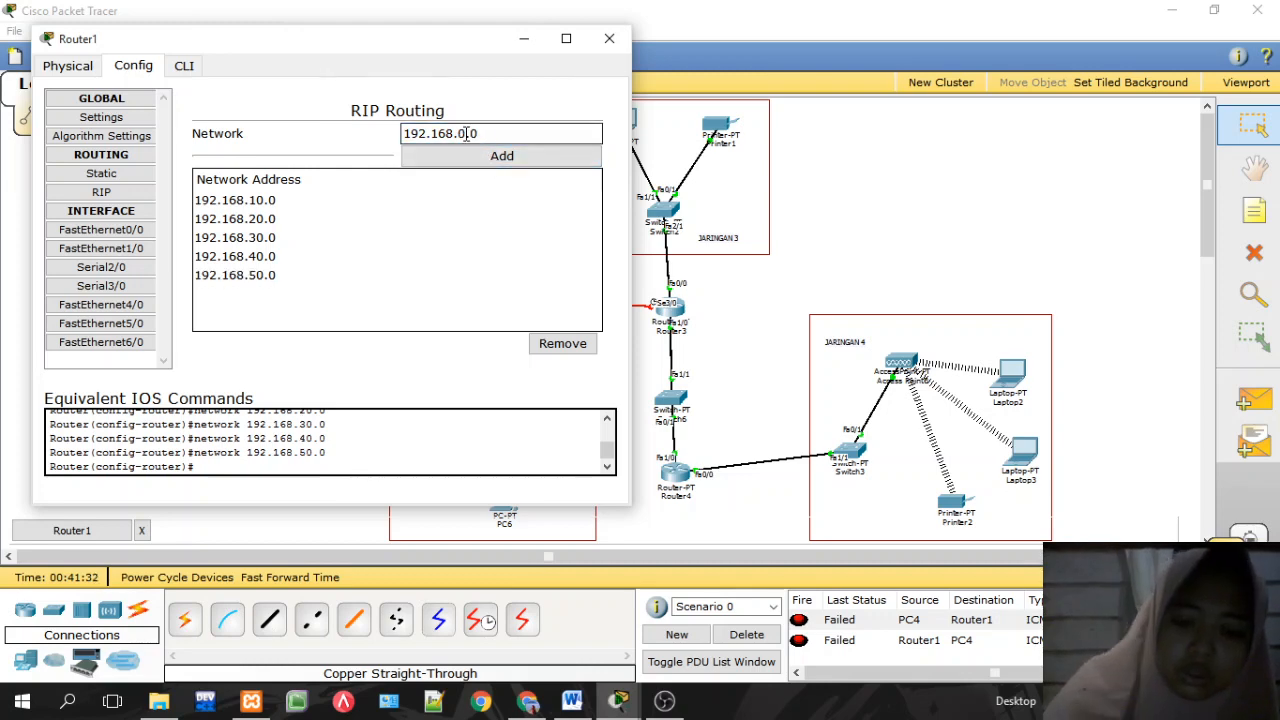
left_click(471, 153)
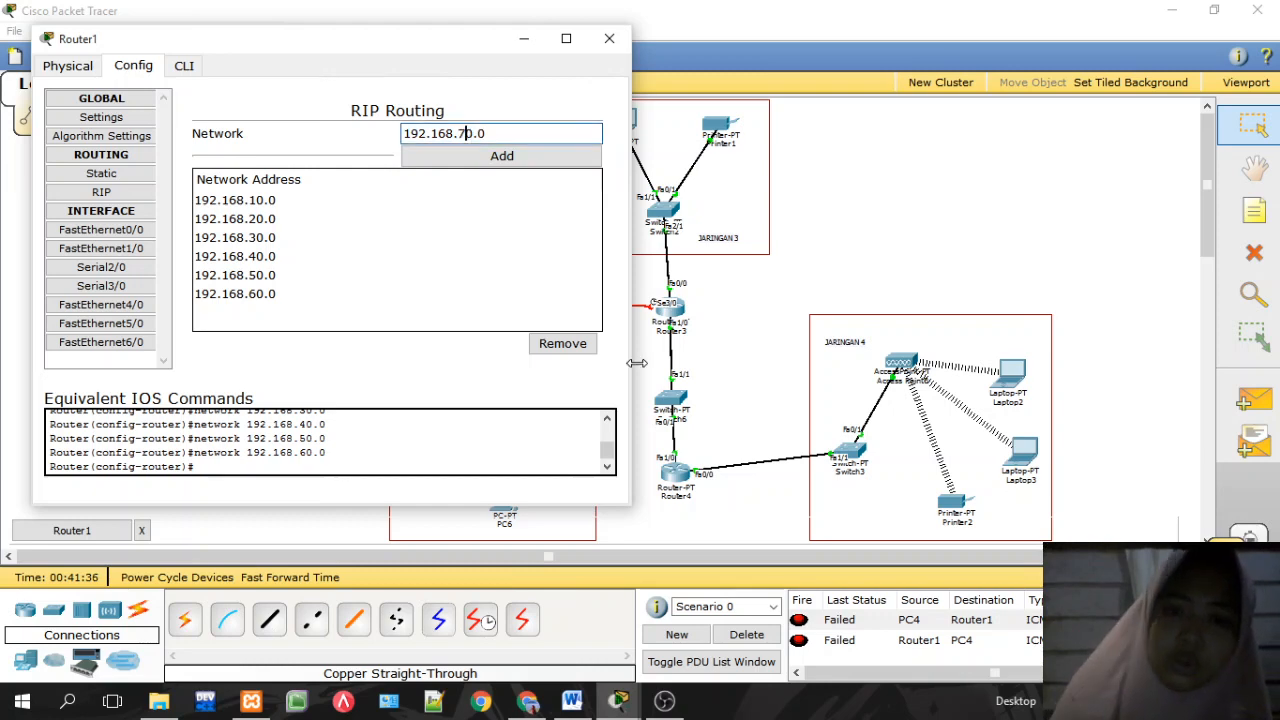
left_click(492, 157)
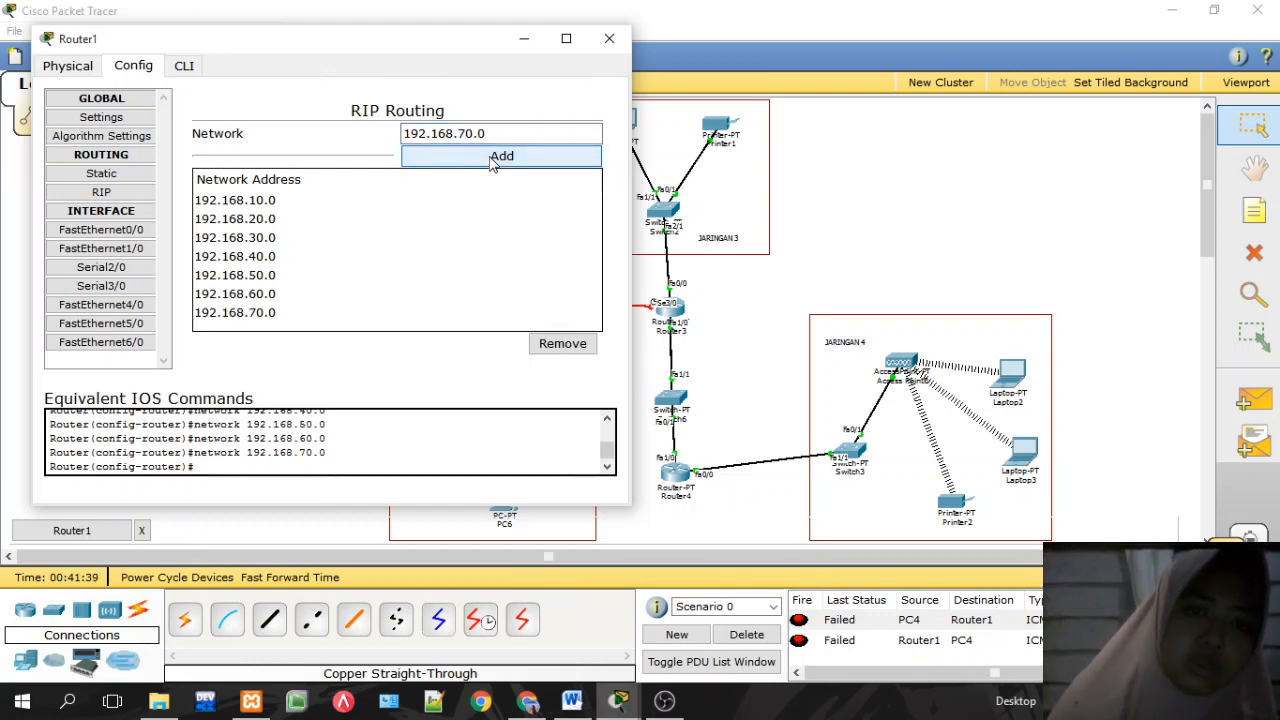
left_click(606, 42)
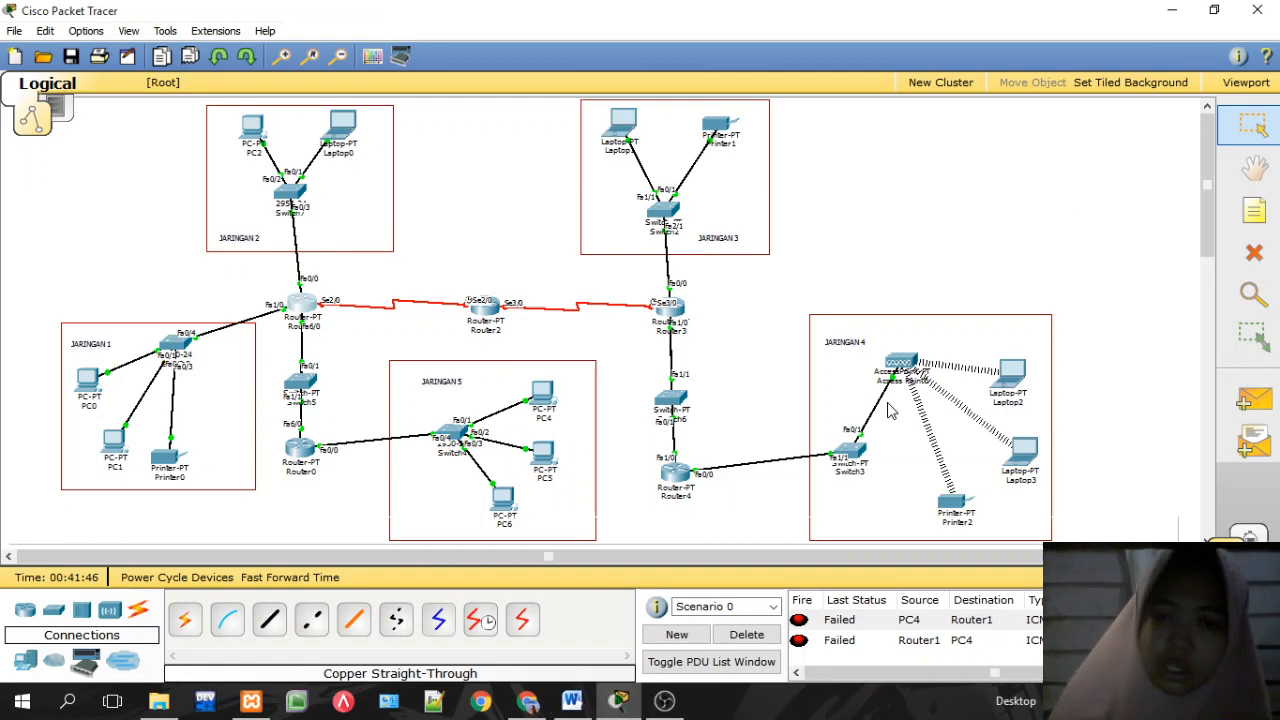
Step: Click Router4 in the Logical workspace to show its Config window
left_click(698, 478)
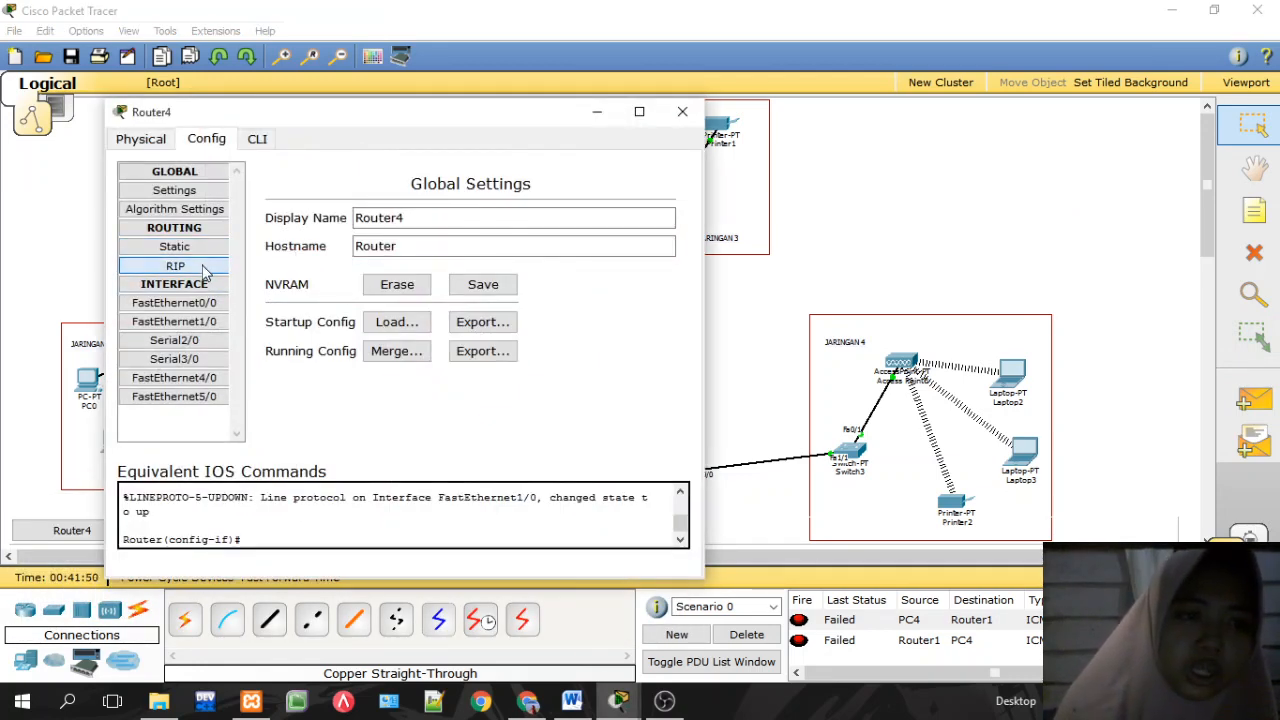
Step: Enter and add 192.168.10.0 as Router4's first RIP network
left_click(170, 265)
left_click(497, 211)
type("192.168.50.2")
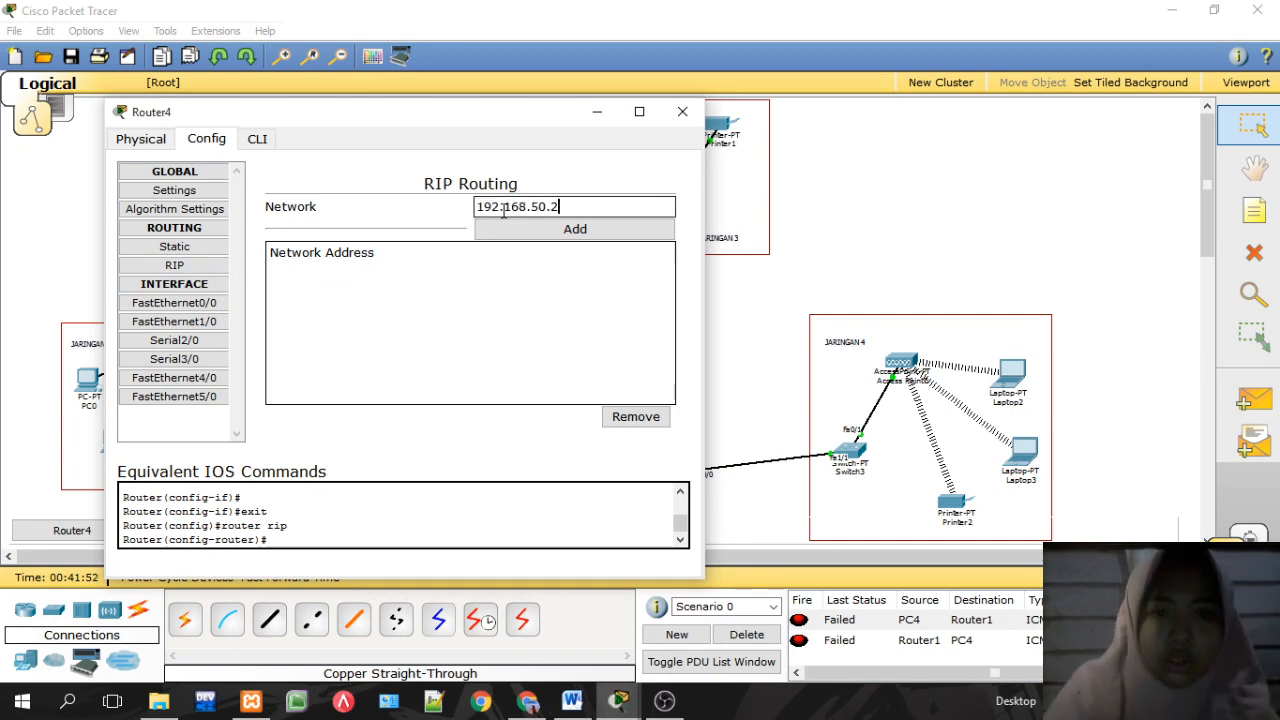
key("BackSpace")
key("BackSpace")
key("BackSpace")
key("BackSpace")
type("10.")
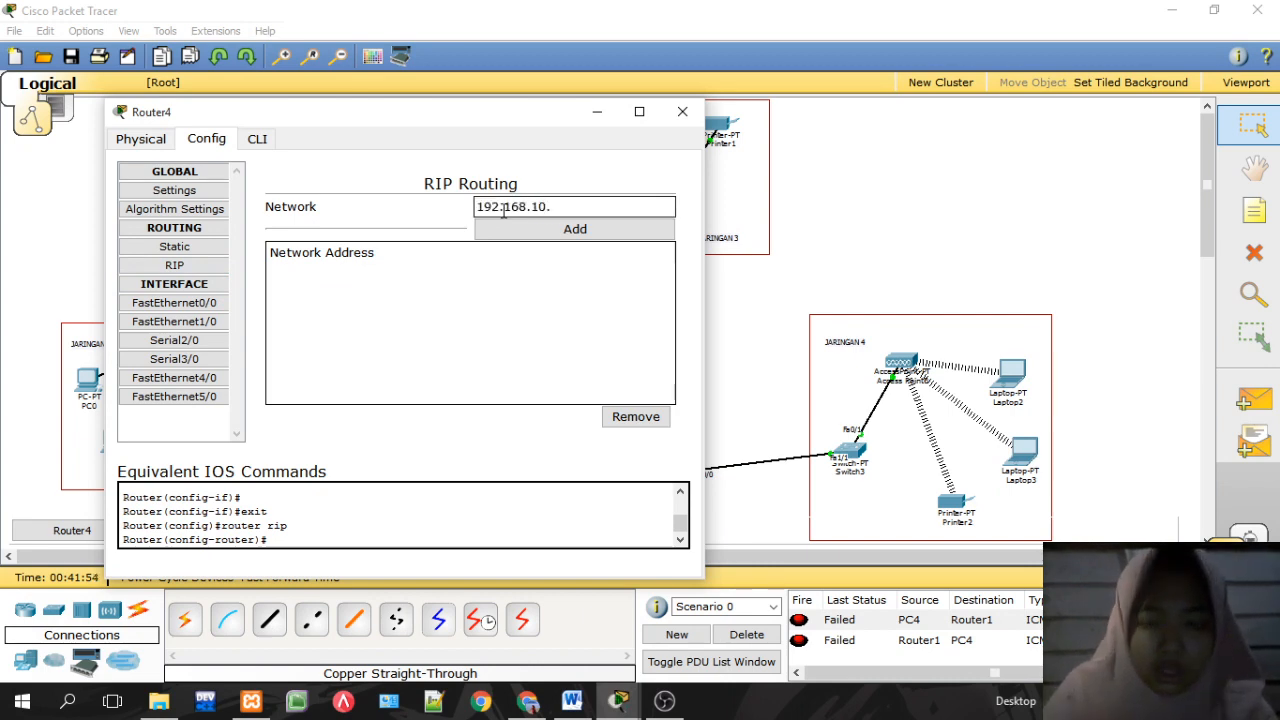
type("0")
left_click(556, 229)
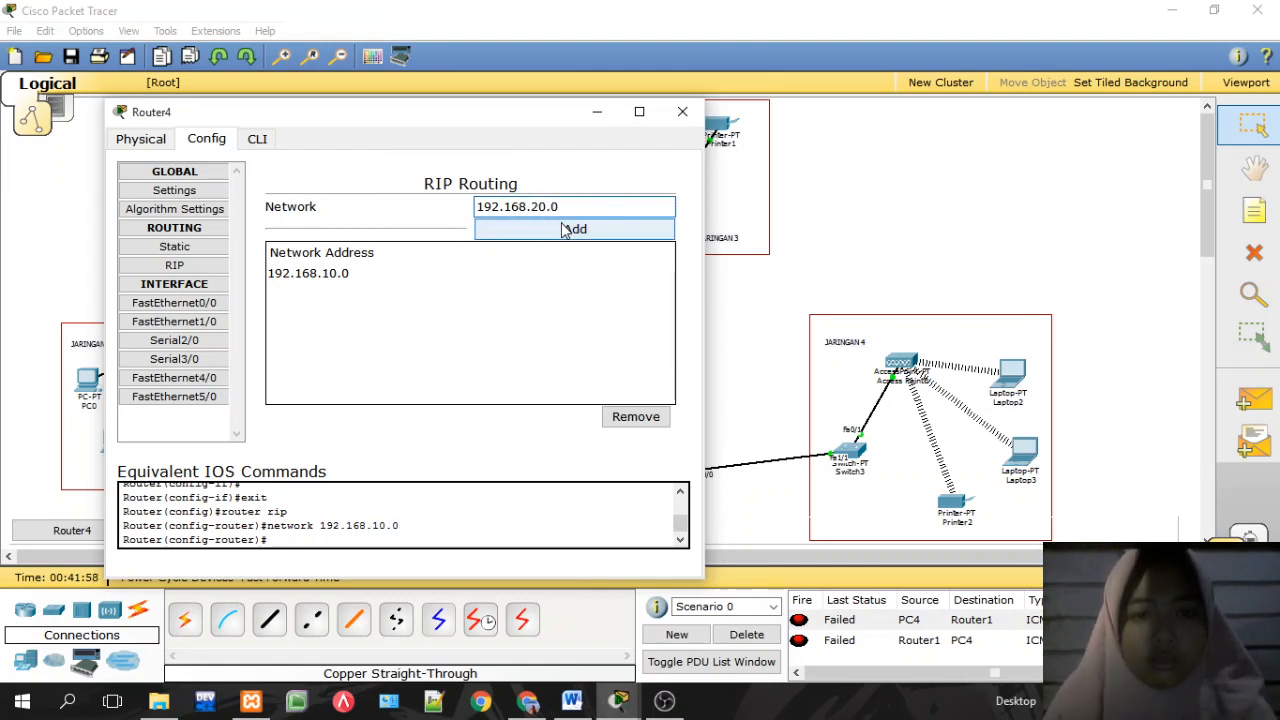
Step: Add RIP networks 192.168.20.0 through 192.168.70.0 on Router4 and close its window
left_click(556, 229)
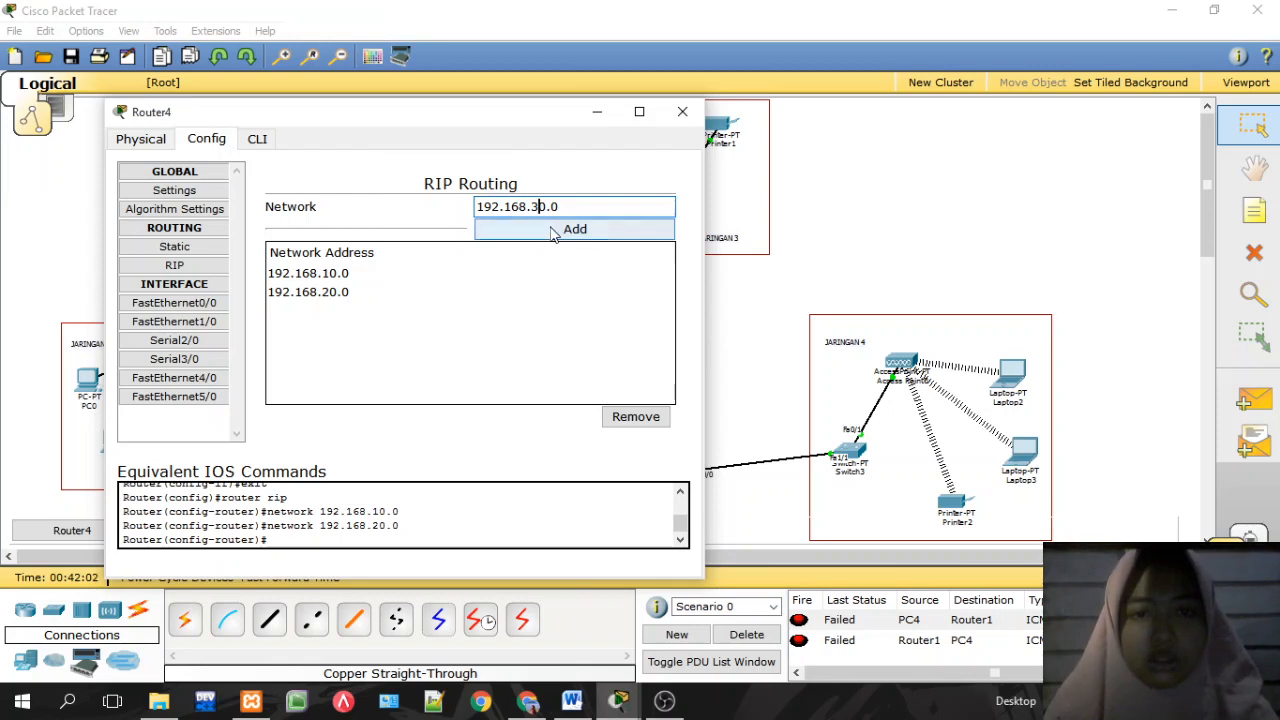
left_click(560, 229)
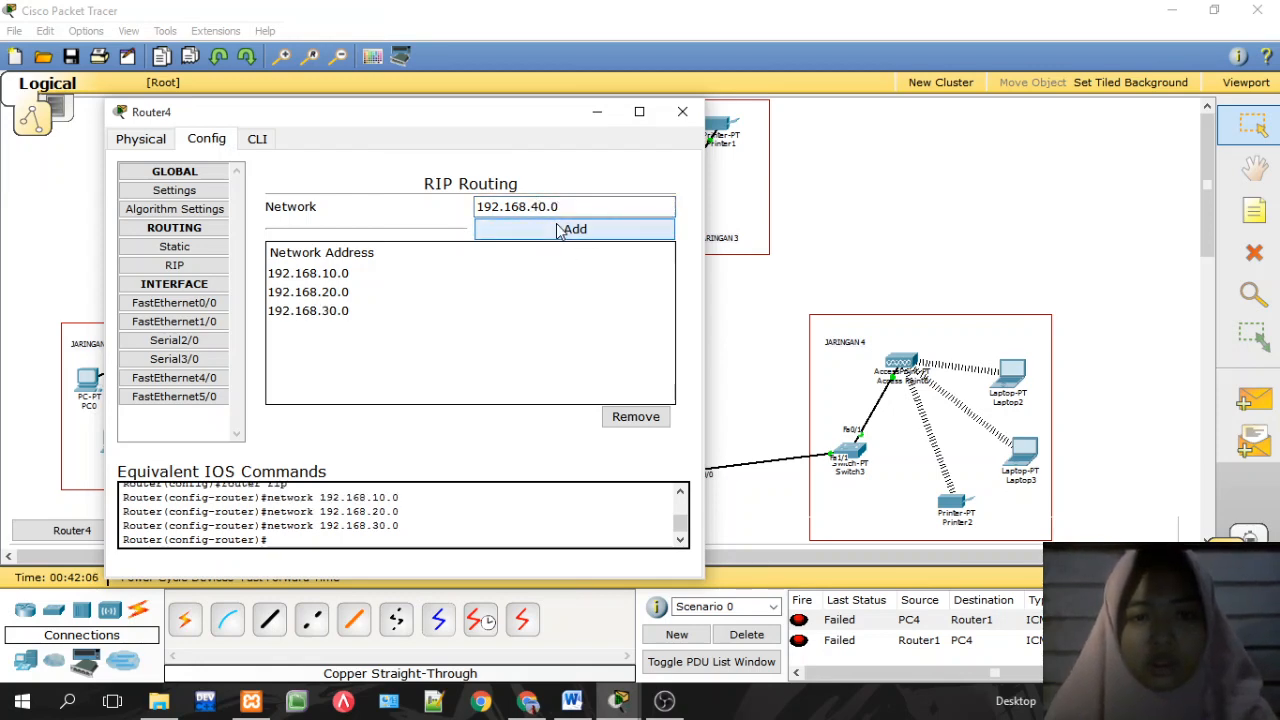
left_click(560, 229)
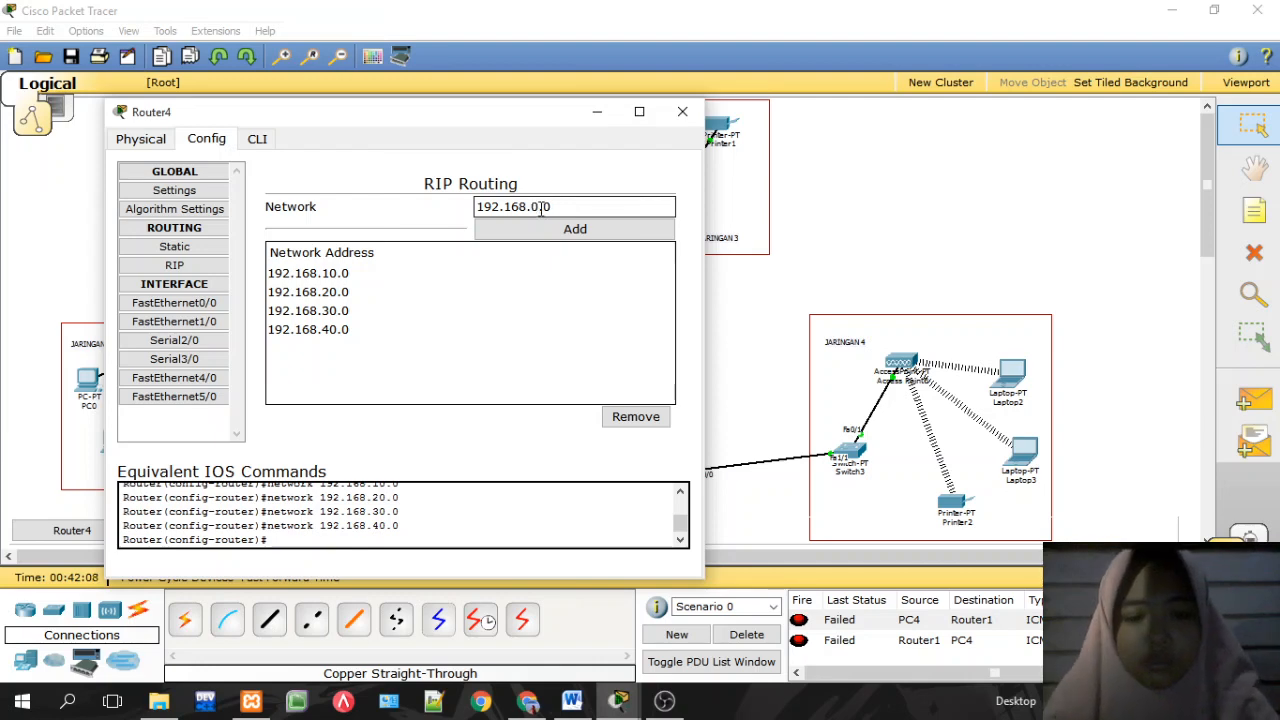
left_click(566, 231)
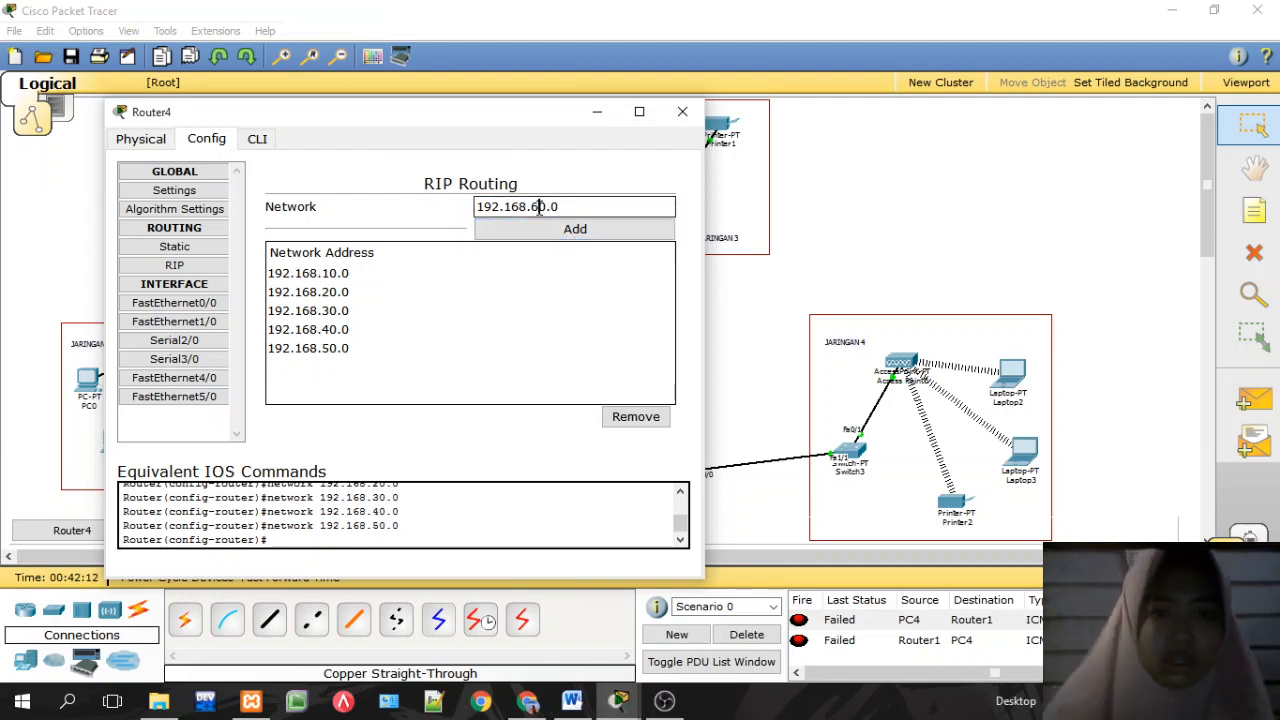
left_click(563, 228)
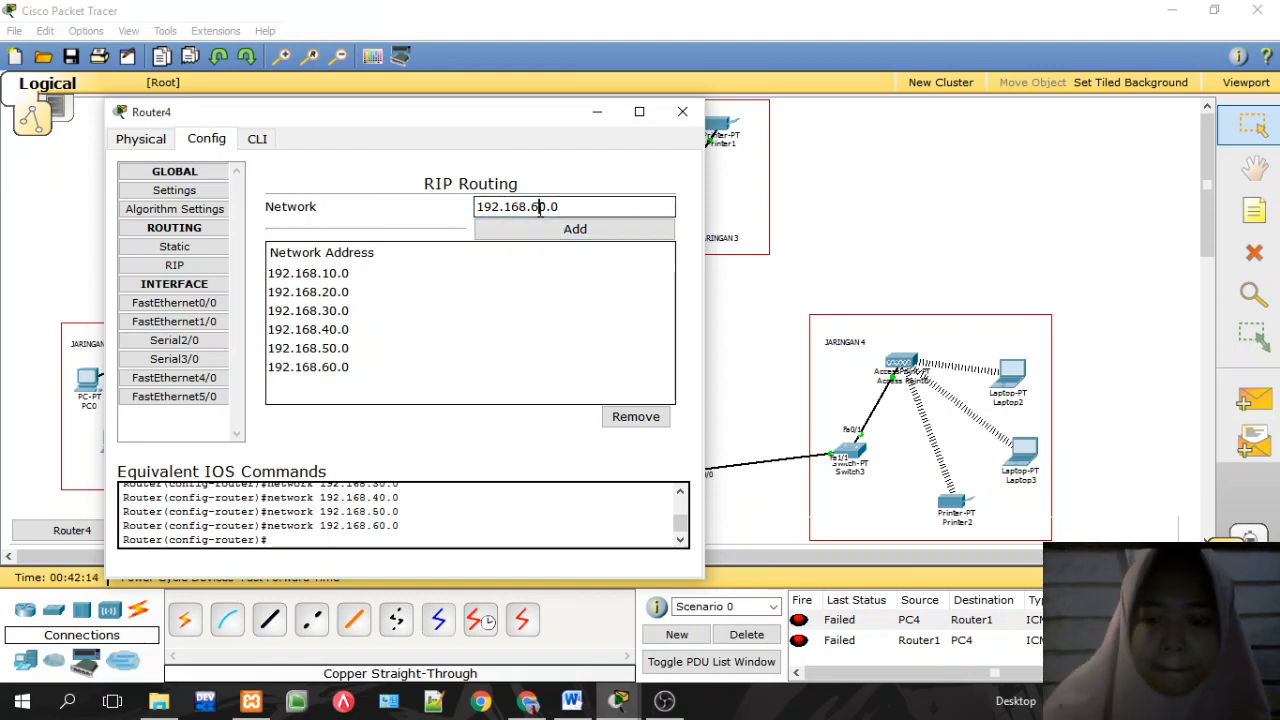
left_click(566, 228)
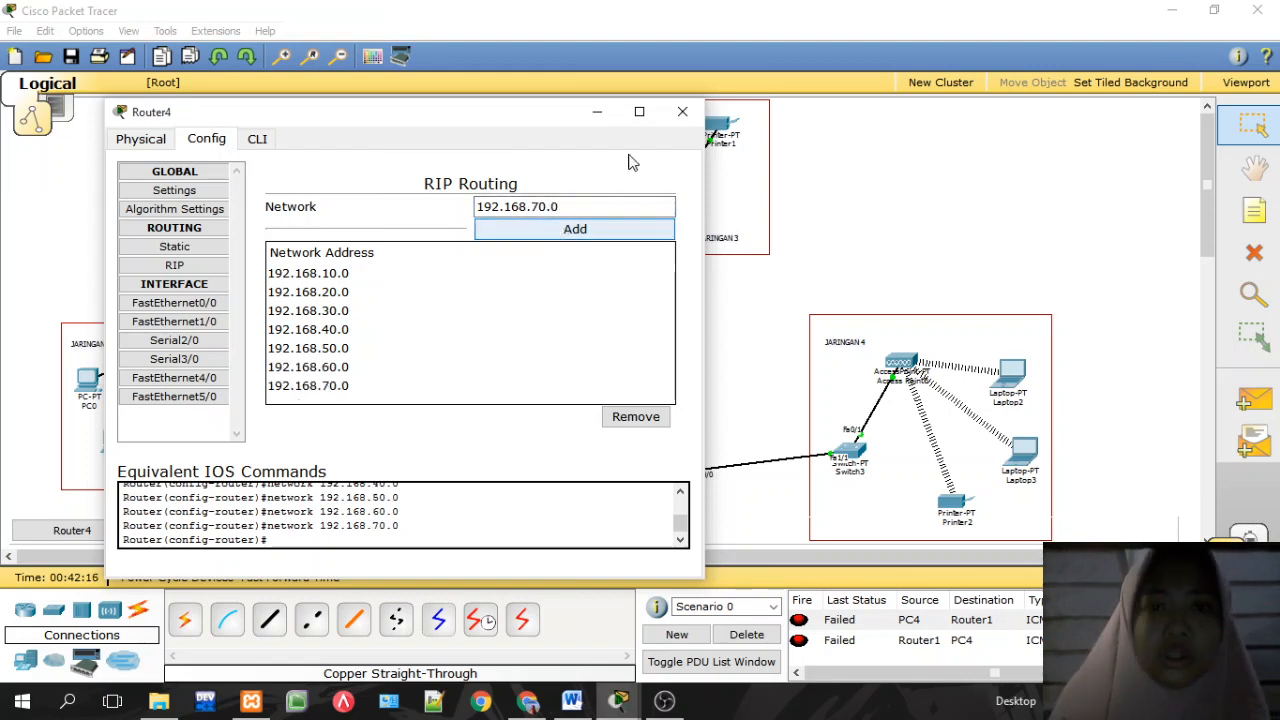
left_click(682, 111)
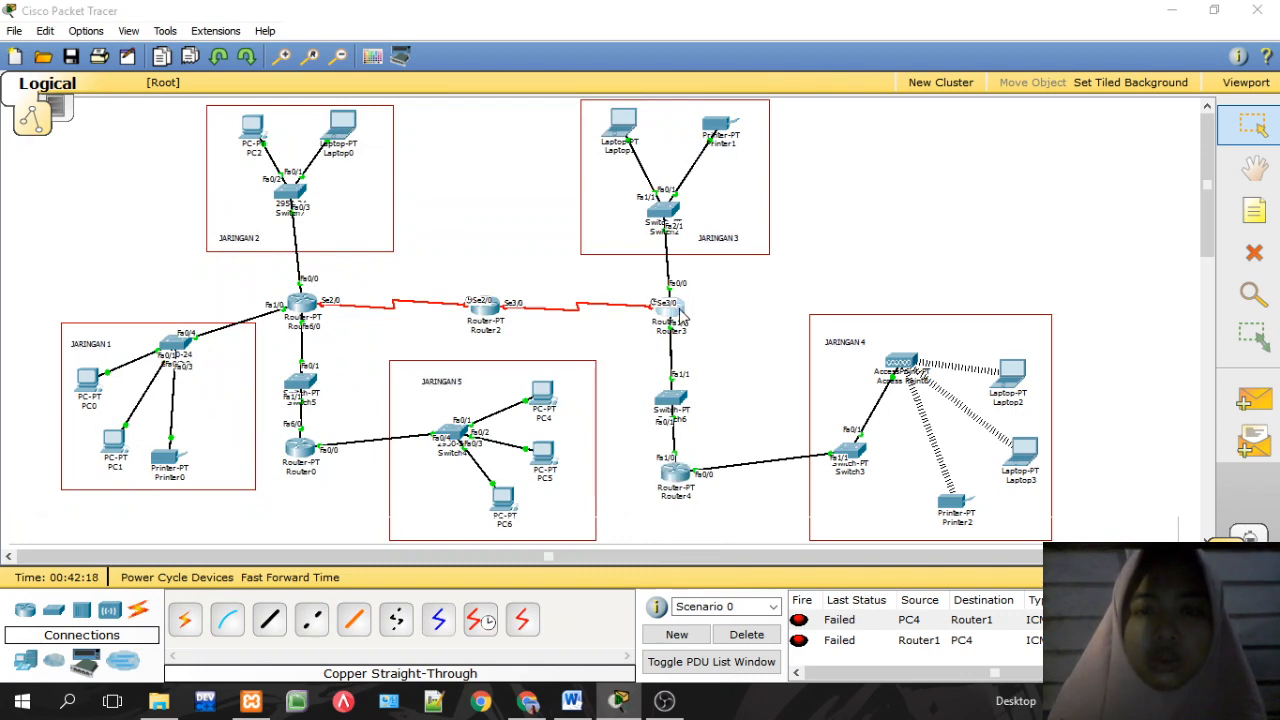
Step: Add 192.168.10.0 as the first network in Router3's RIP settings
left_click(670, 310)
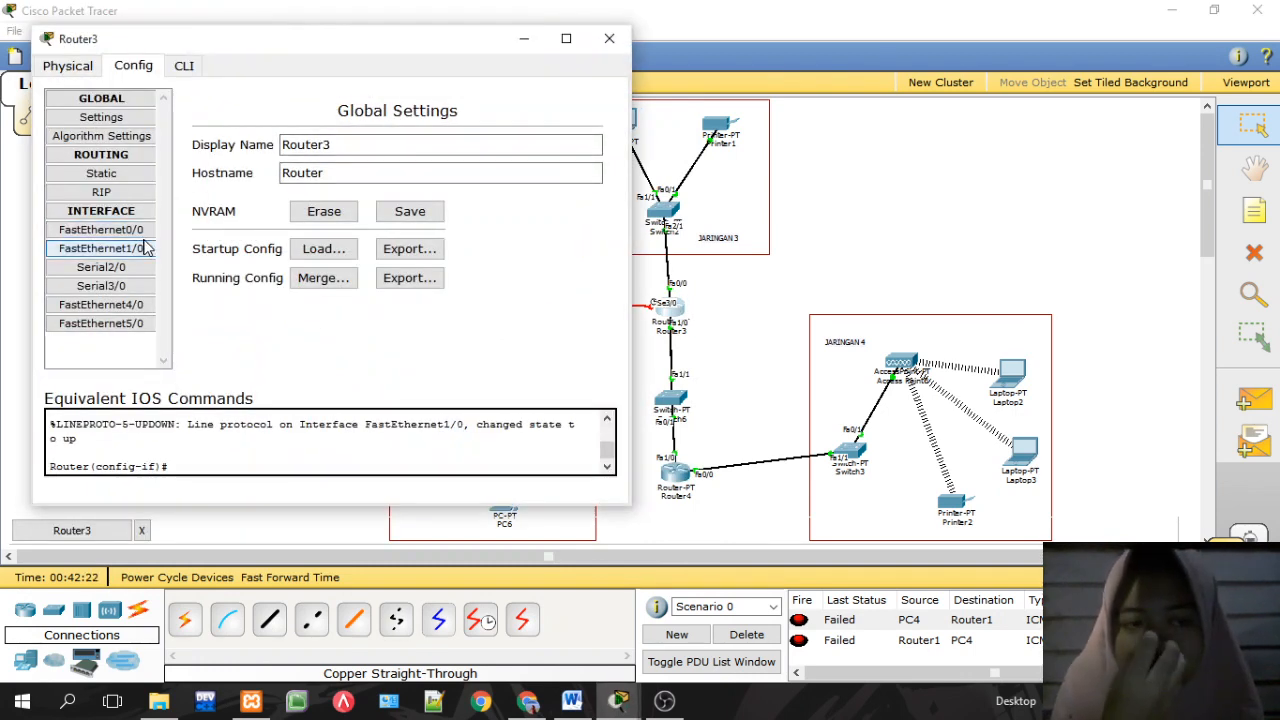
left_click(105, 192)
left_click(472, 131)
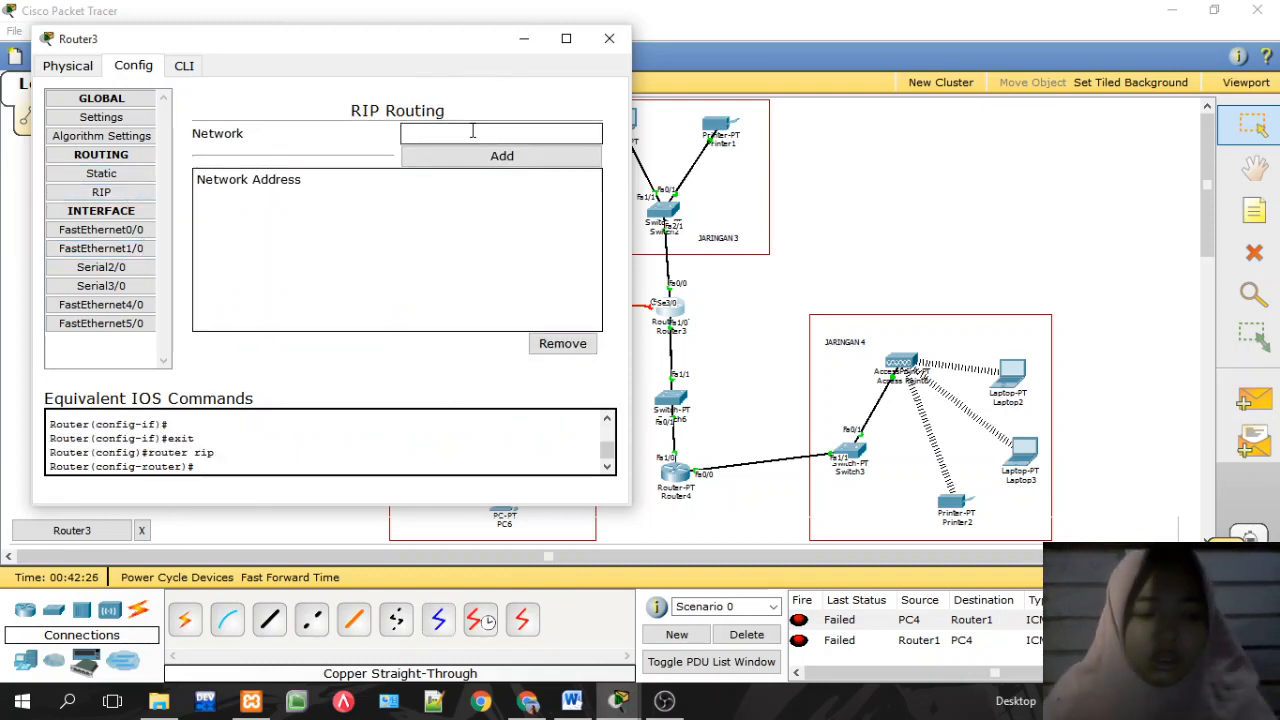
type("192.168.50.2")
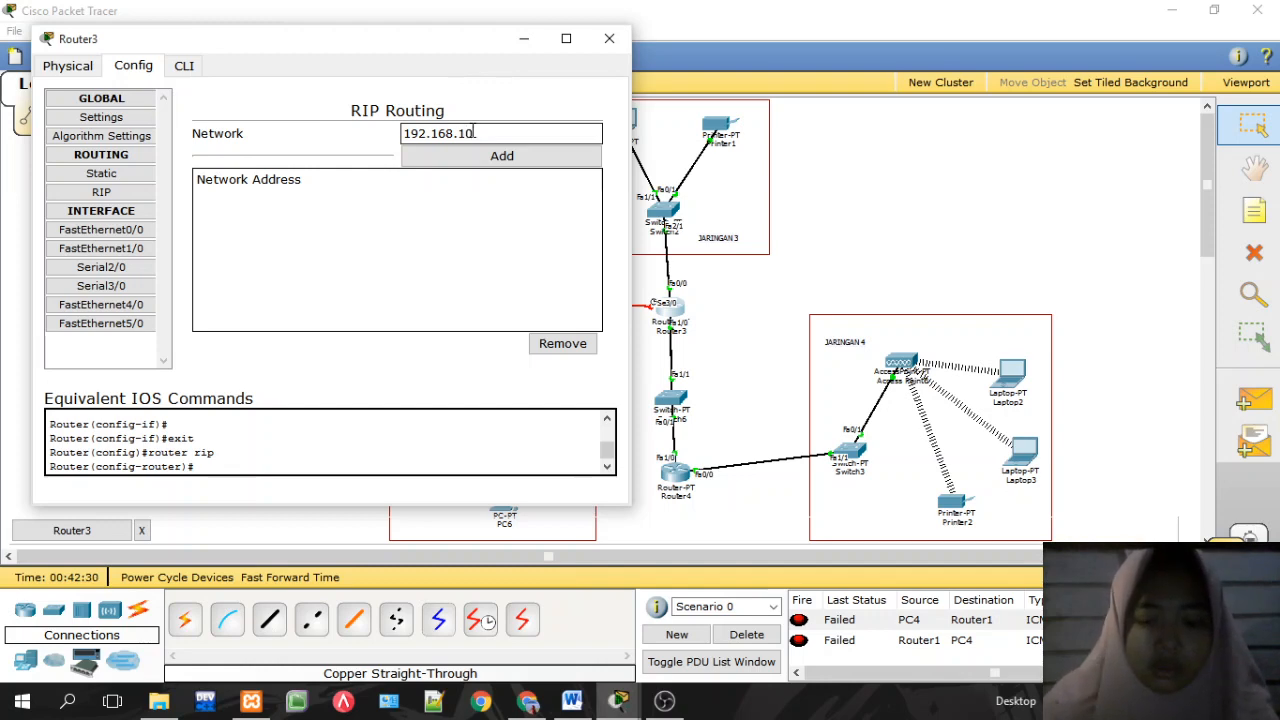
key("Return")
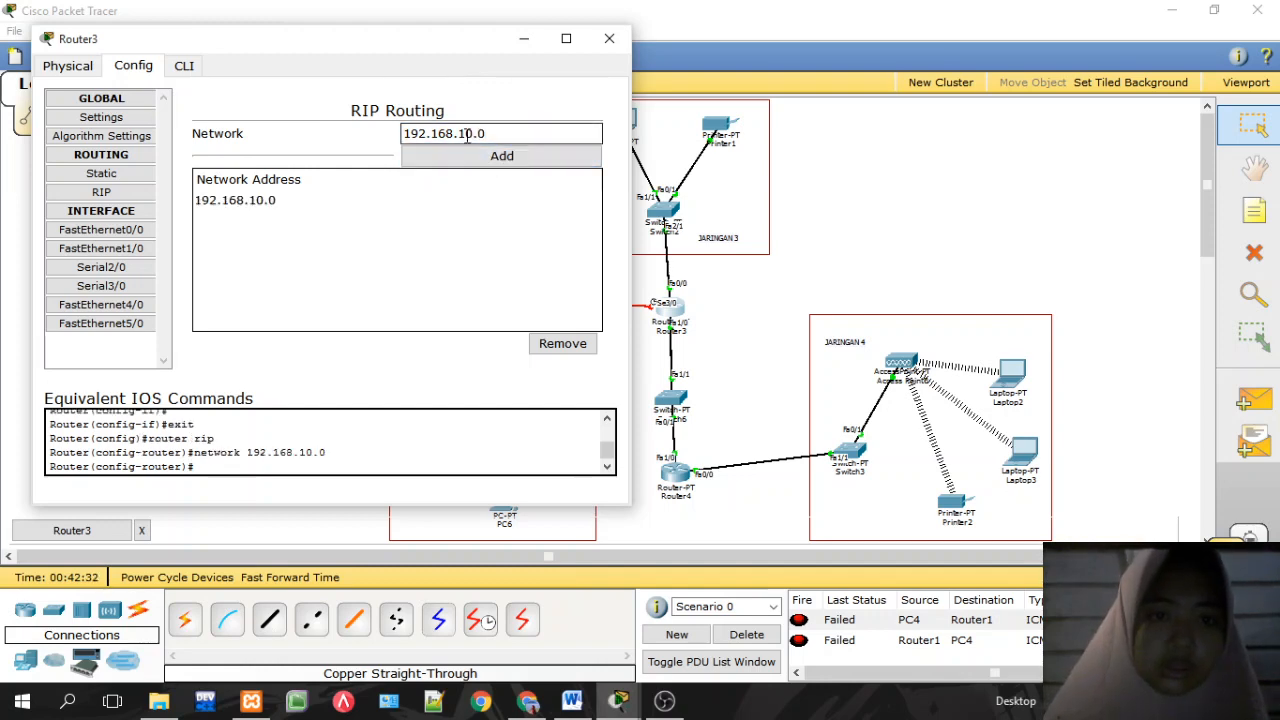
Step: Add RIP networks 192.168.20.0 through 192.168.70.0 on Router3 and close its window
left_click(466, 133)
key("BackSpace")
type("2")
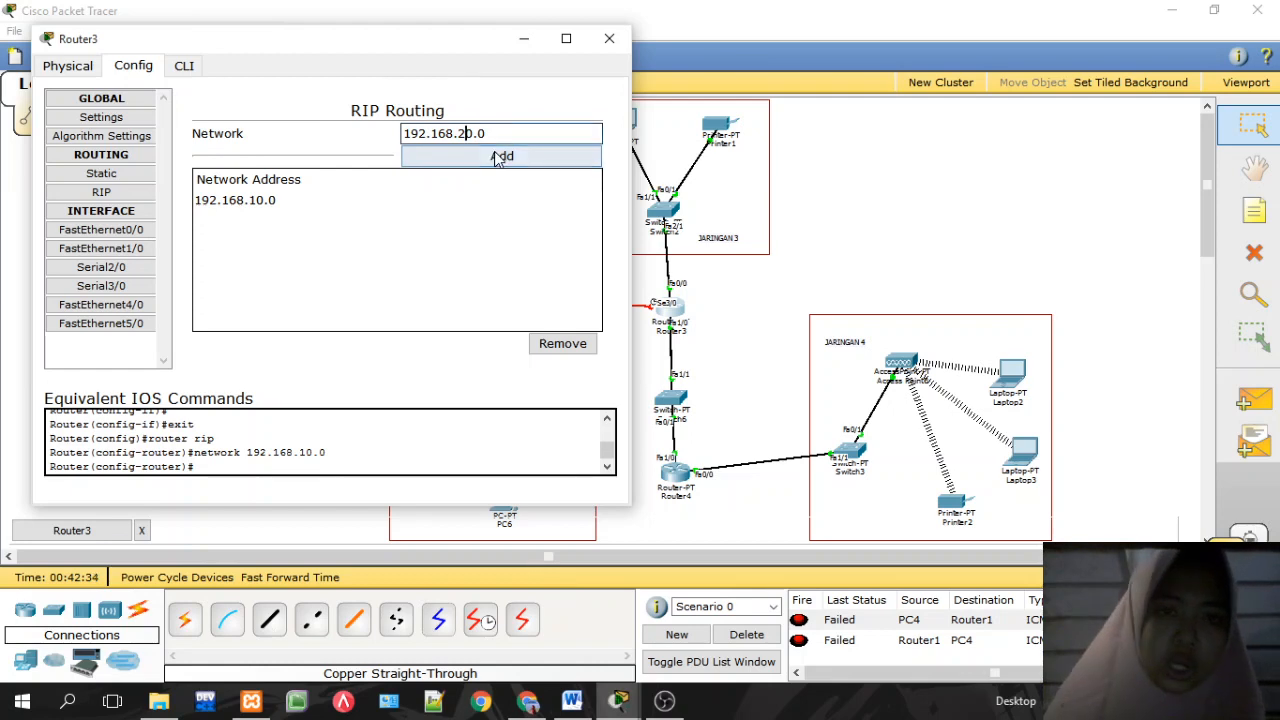
key("Return")
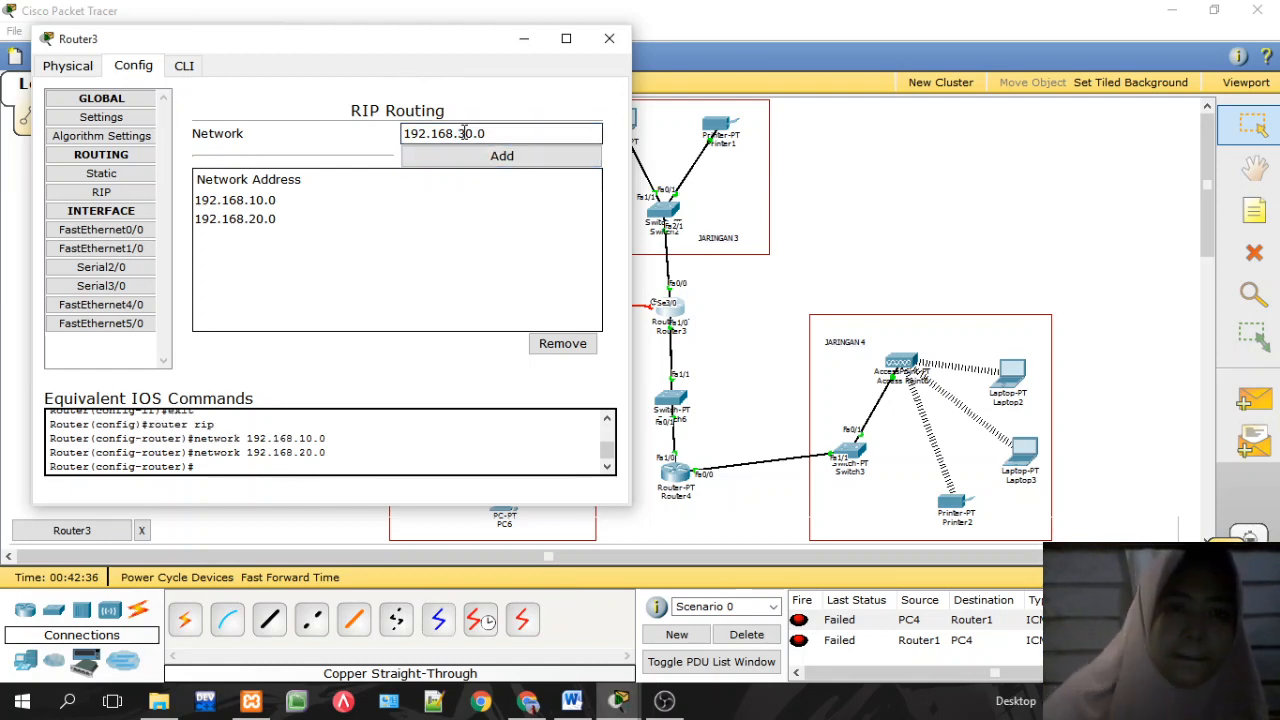
key("Return")
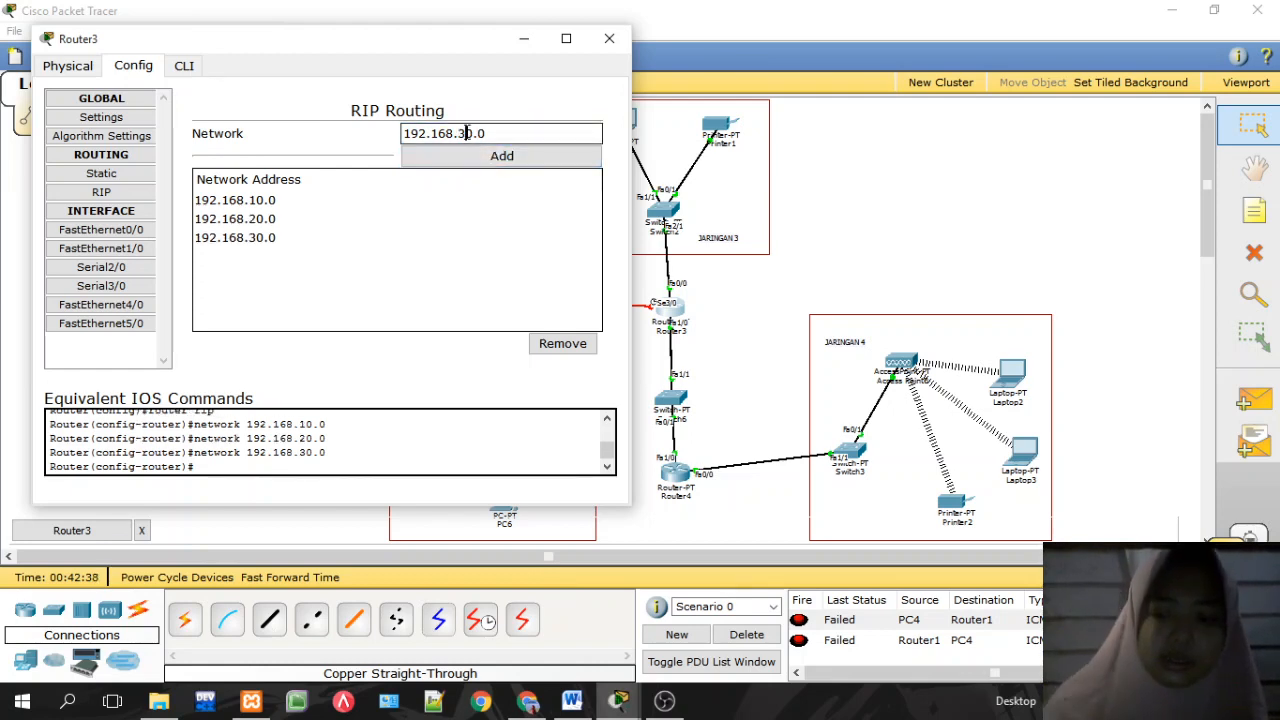
left_click(494, 157)
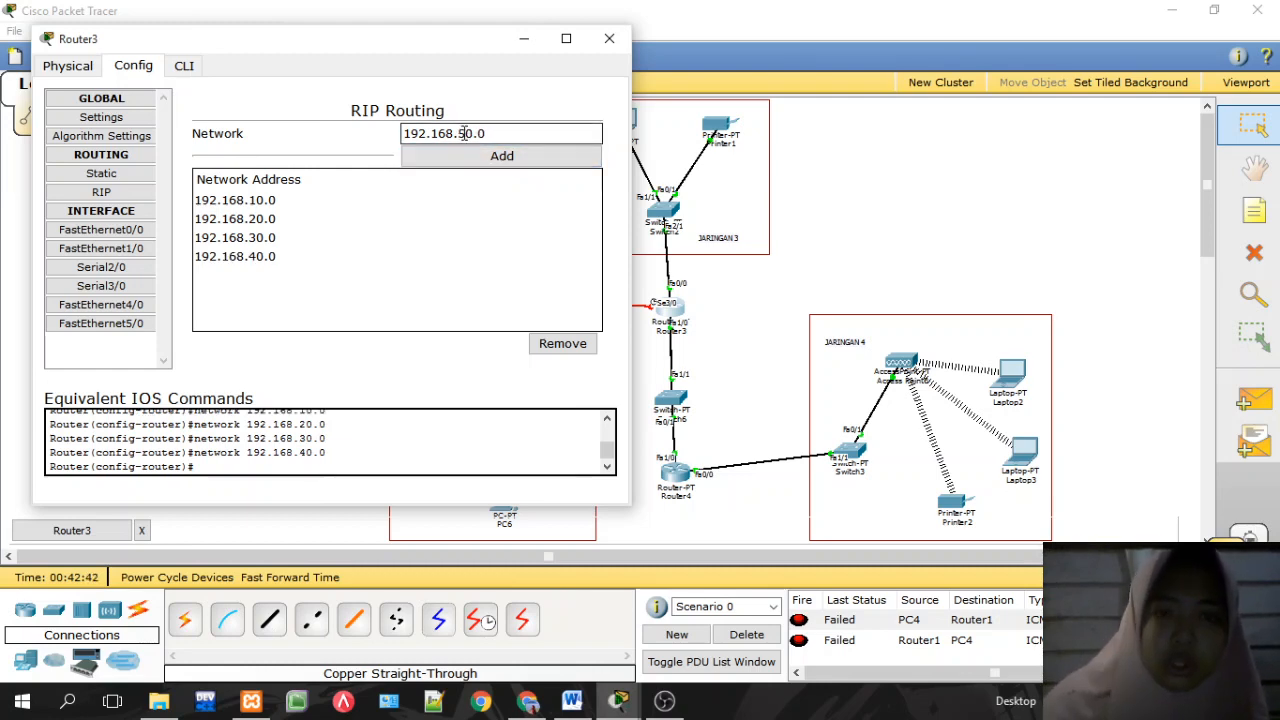
left_click(480, 157)
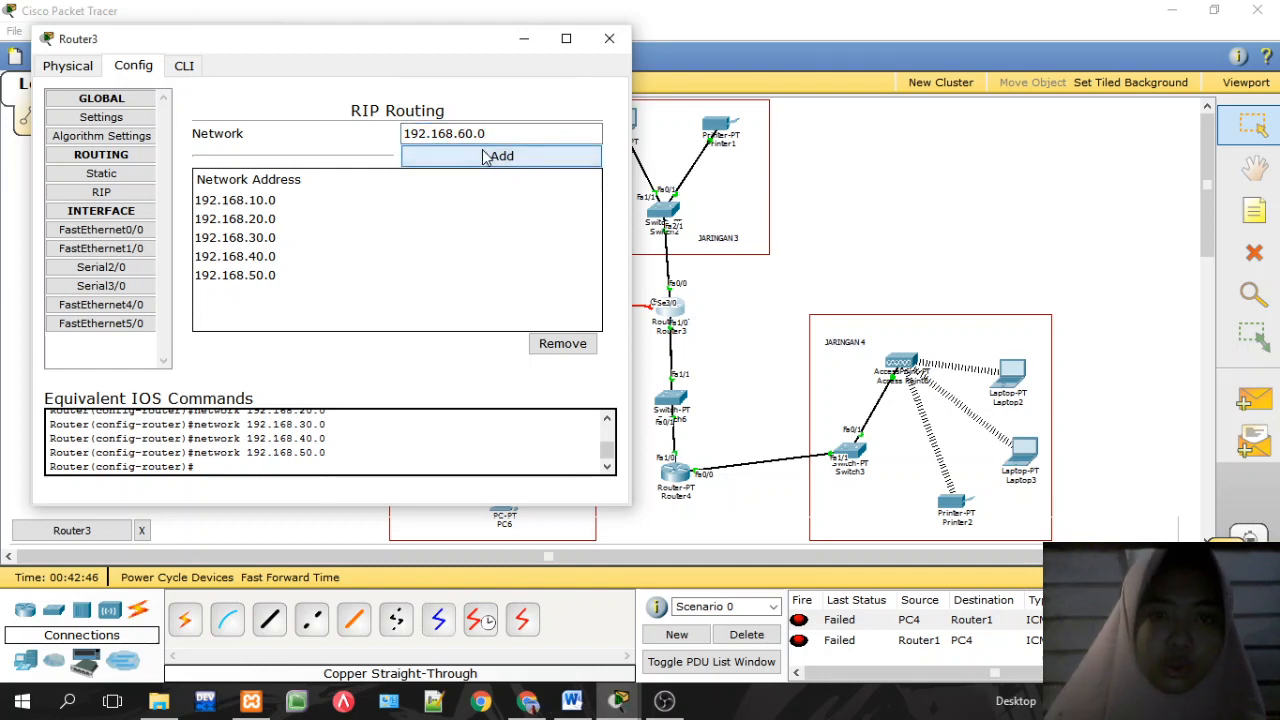
left_click(486, 157)
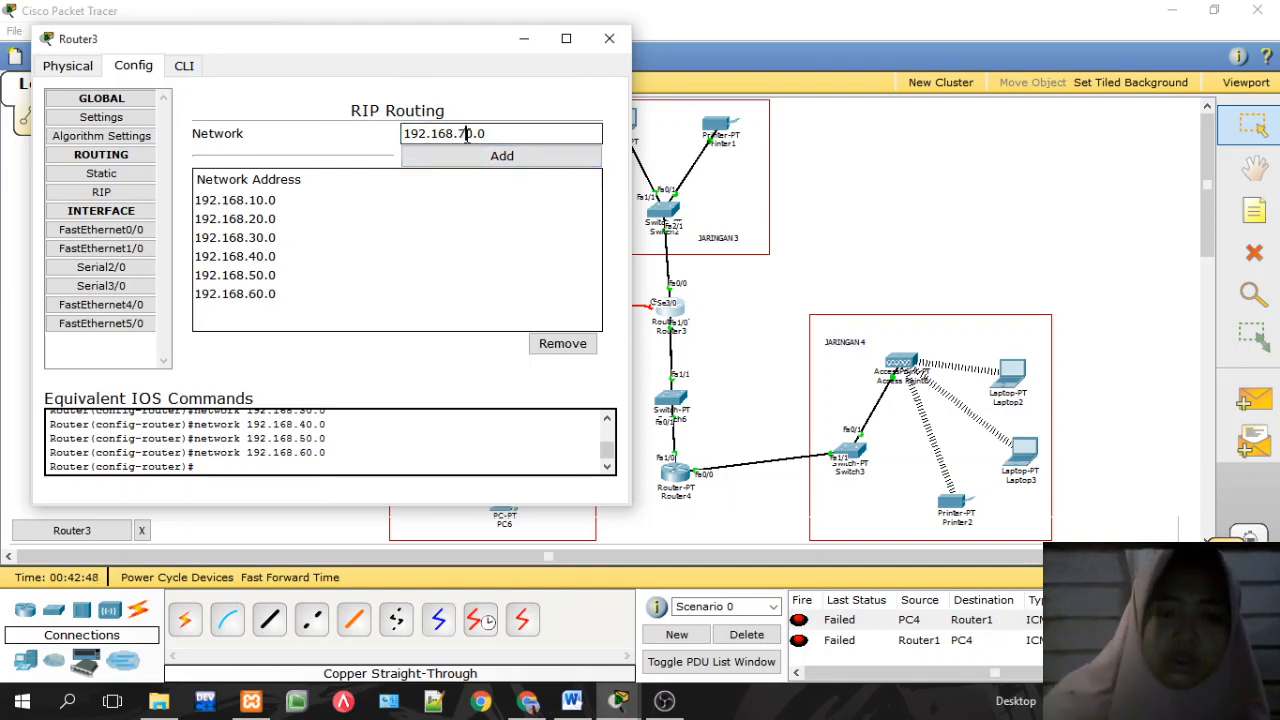
left_click(490, 157)
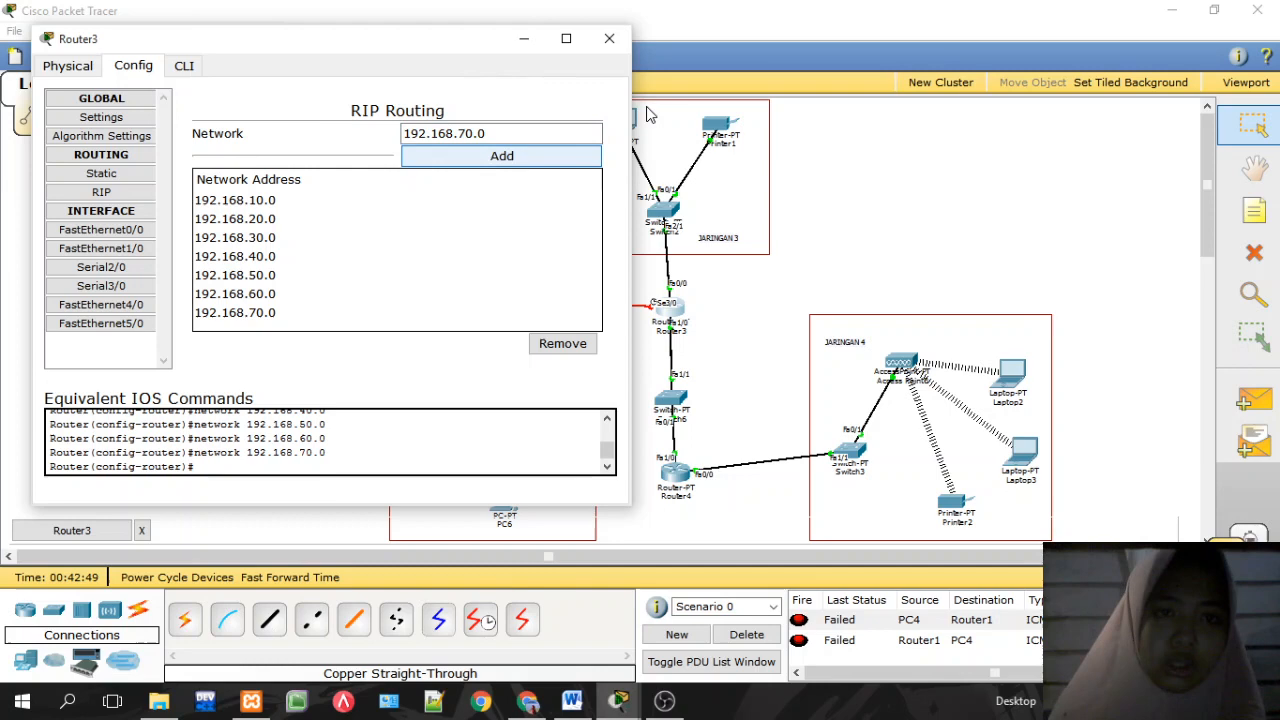
left_click(609, 38)
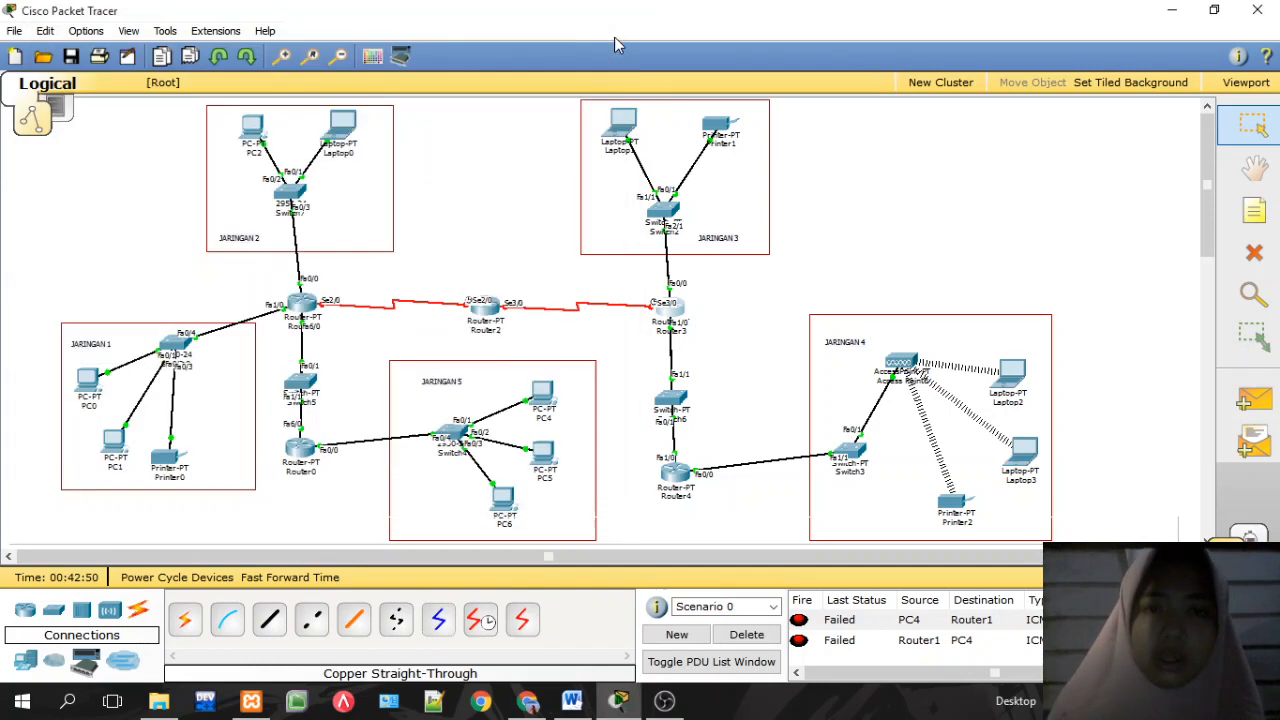
Step: Ping Router1, Printer0 and Laptop0 from PC4, clearing the results list in between
left_click(1252, 400)
left_click(547, 396)
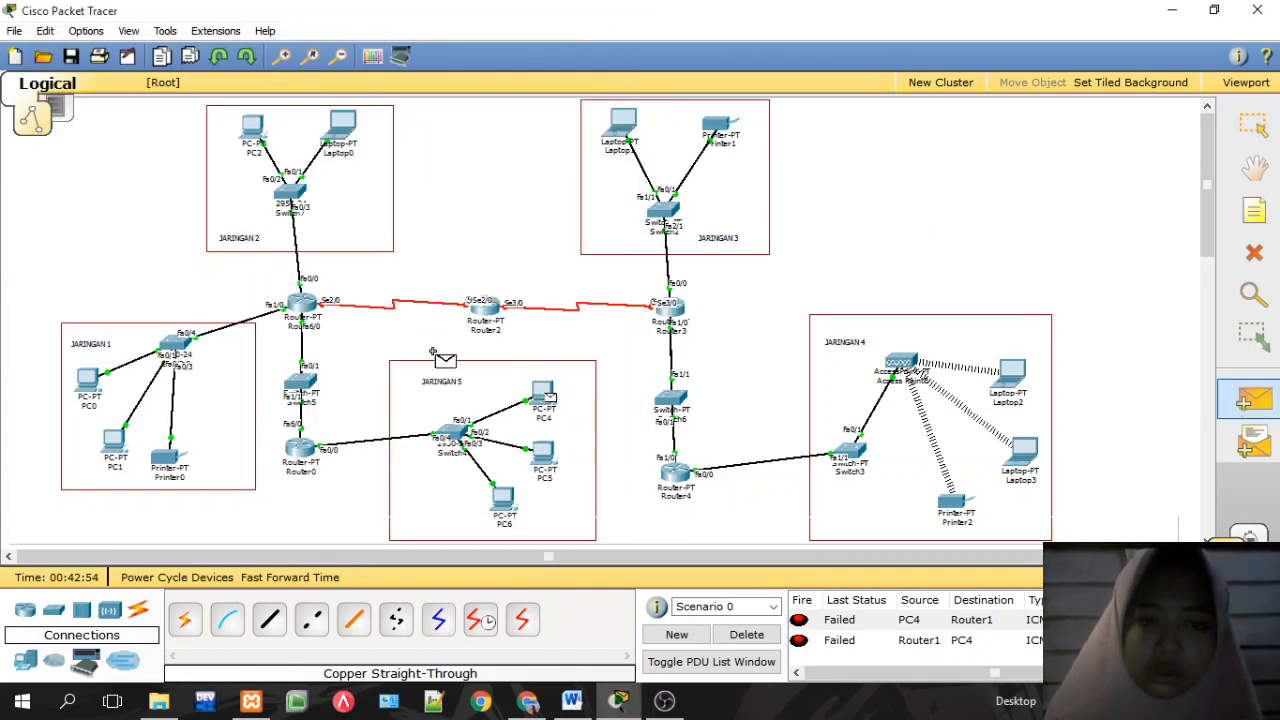
left_click(306, 306)
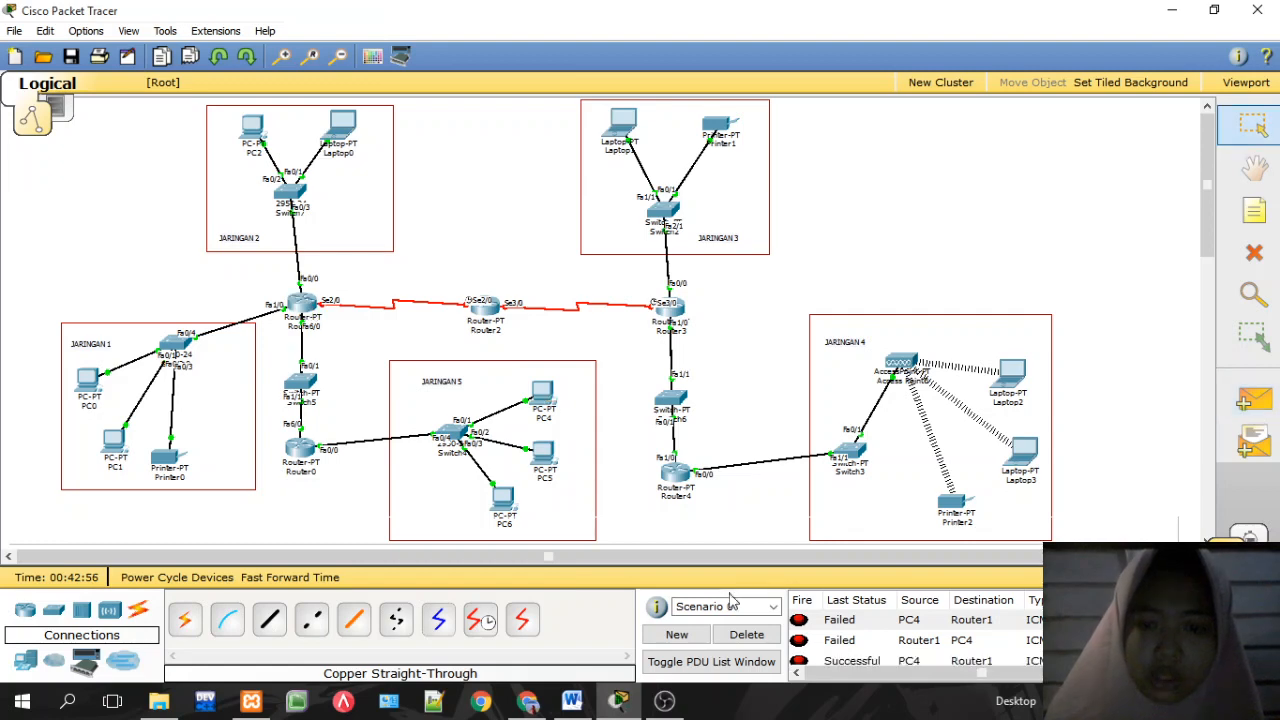
left_click(746, 634)
left_click(1268, 400)
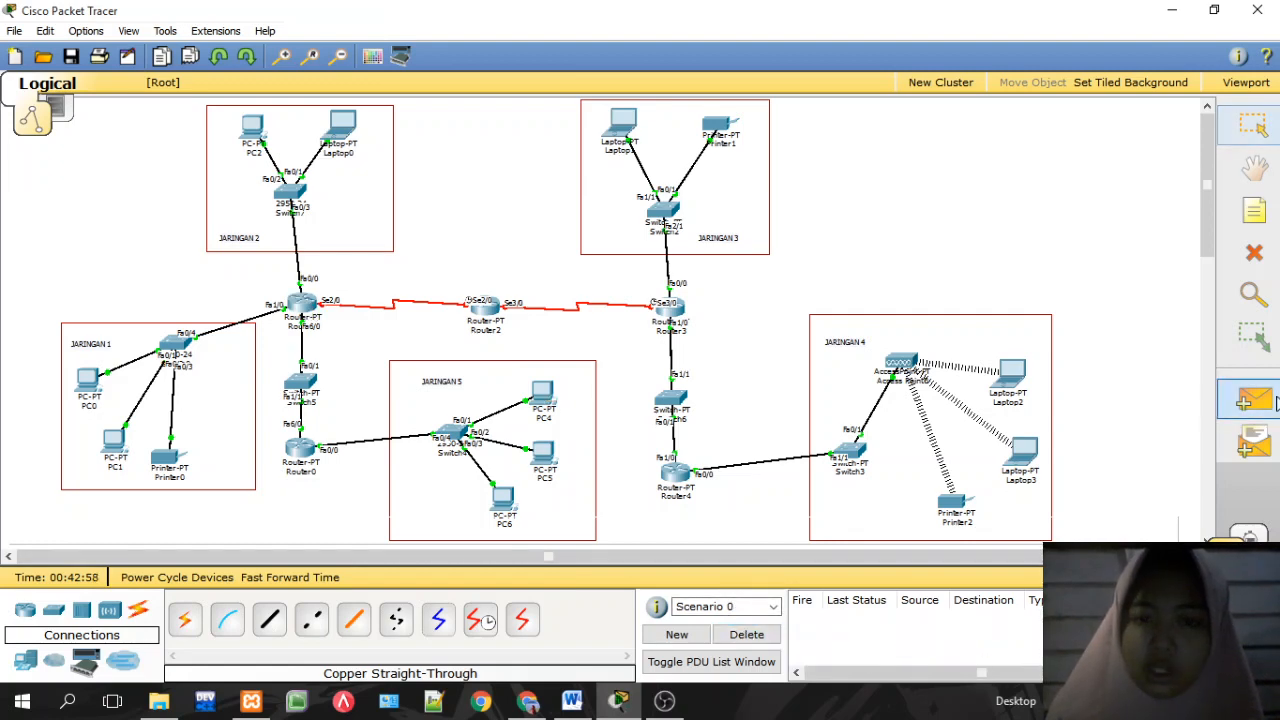
left_click(547, 398)
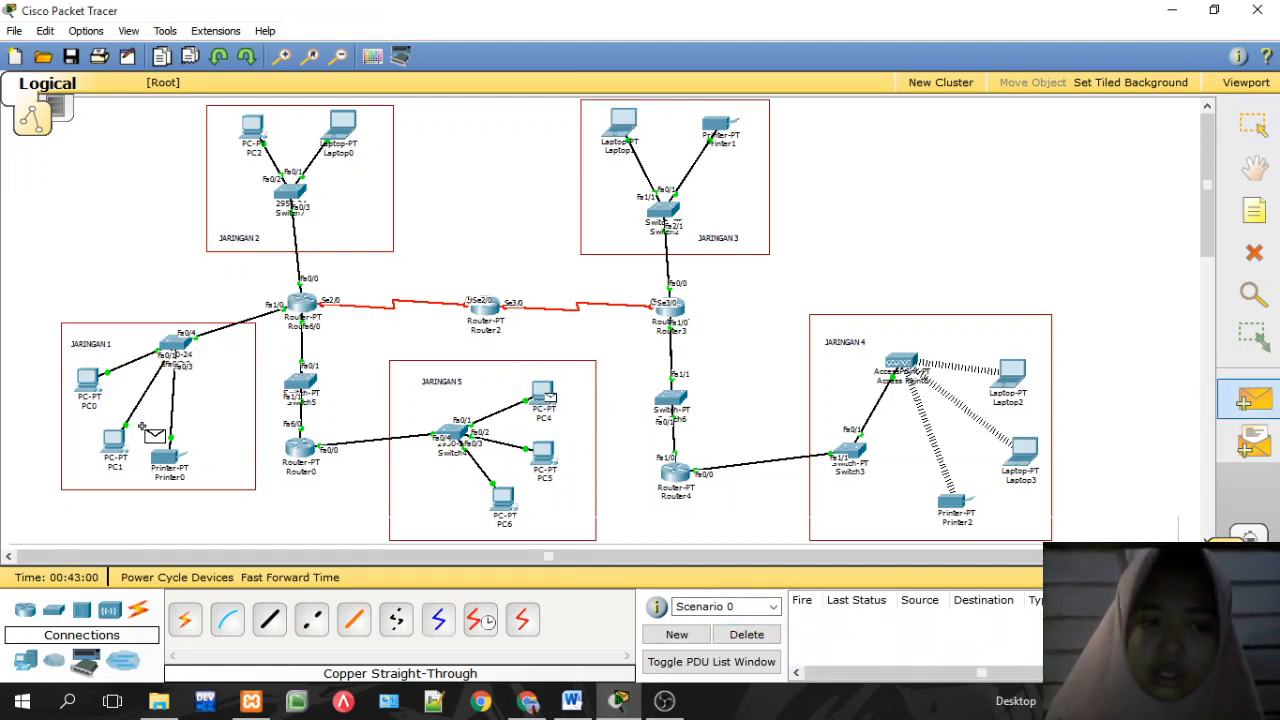
left_click(165, 462)
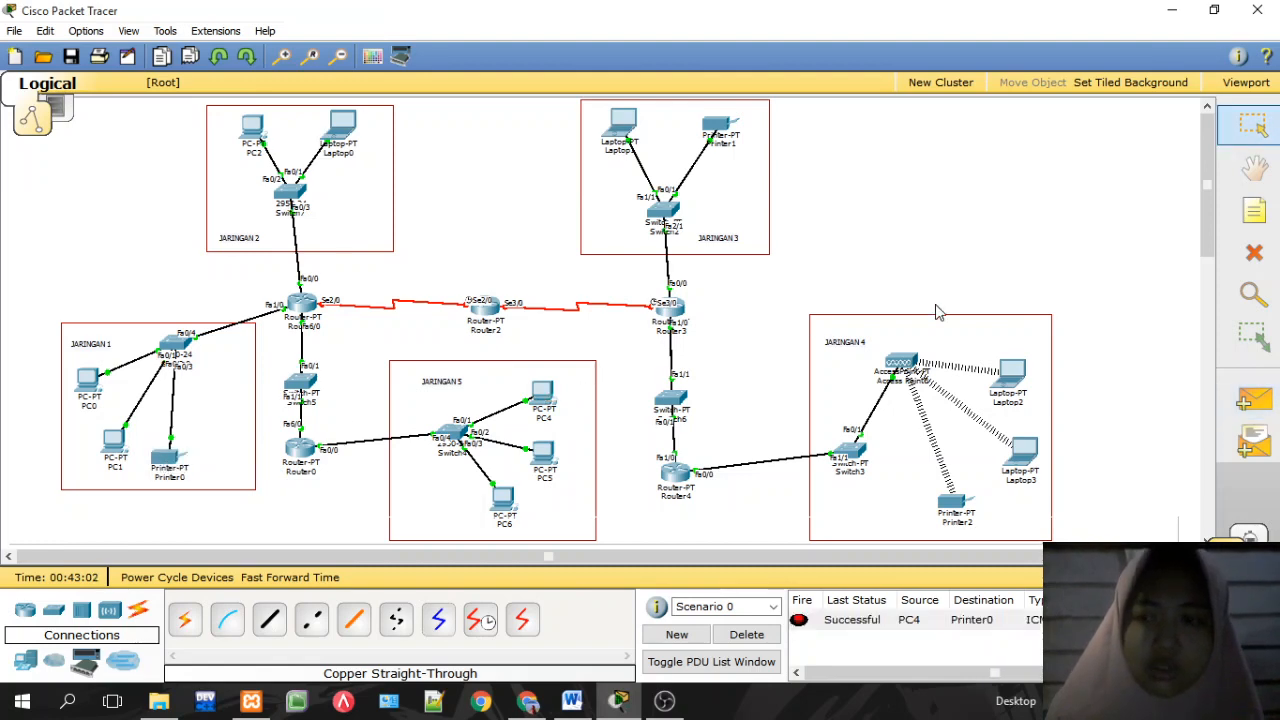
left_click(1252, 400)
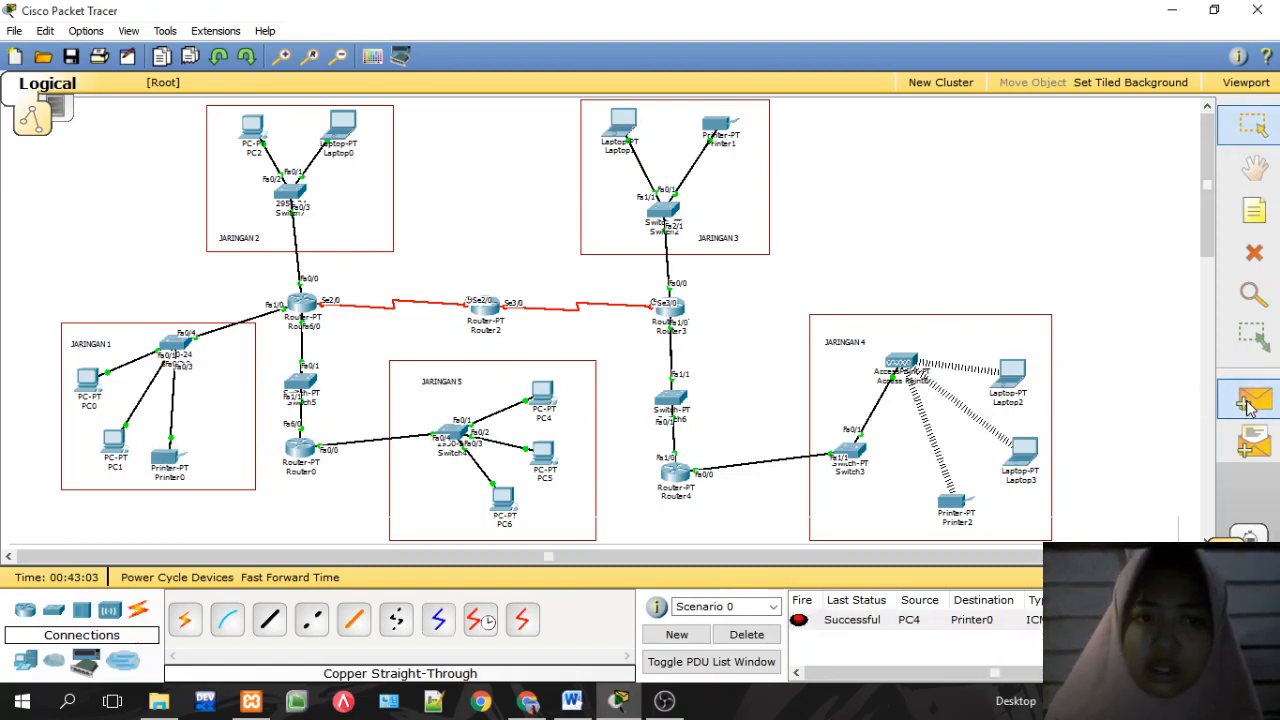
left_click(541, 395)
left_click(341, 125)
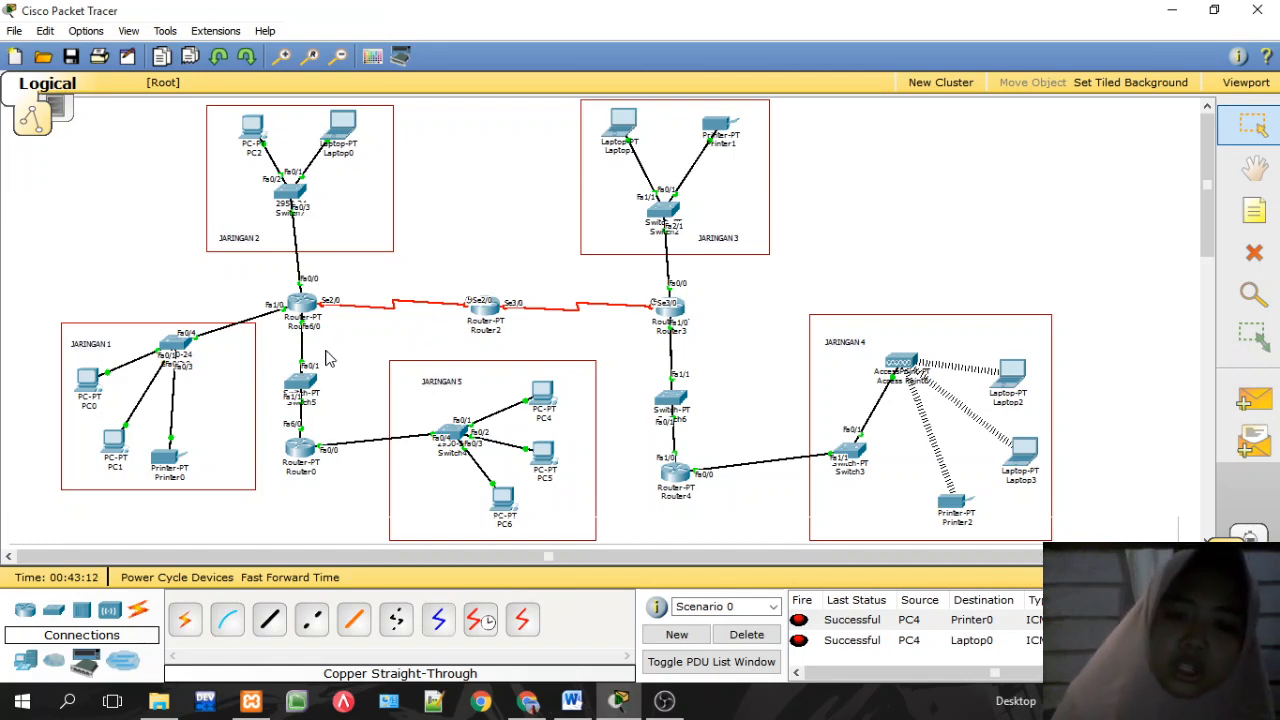
left_click(746, 634)
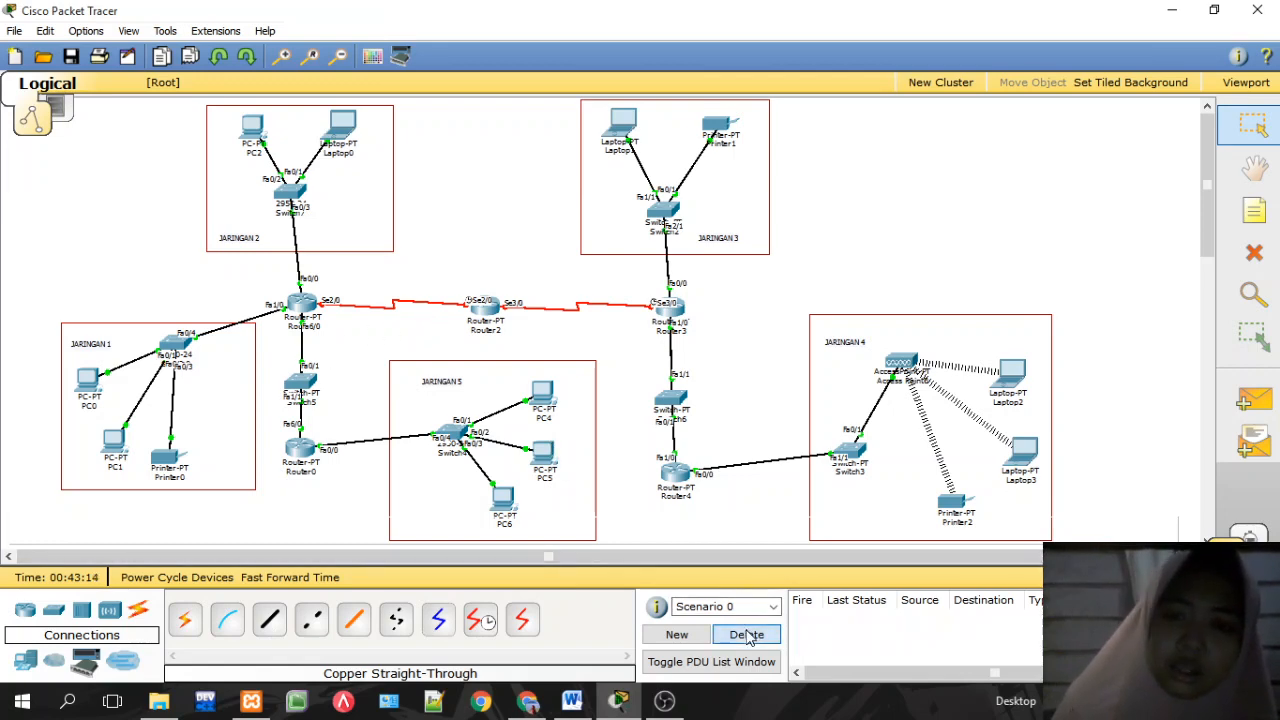
Step: Ping Router3 and Printer1 from Laptop2, then clear the results list
left_click(1254, 400)
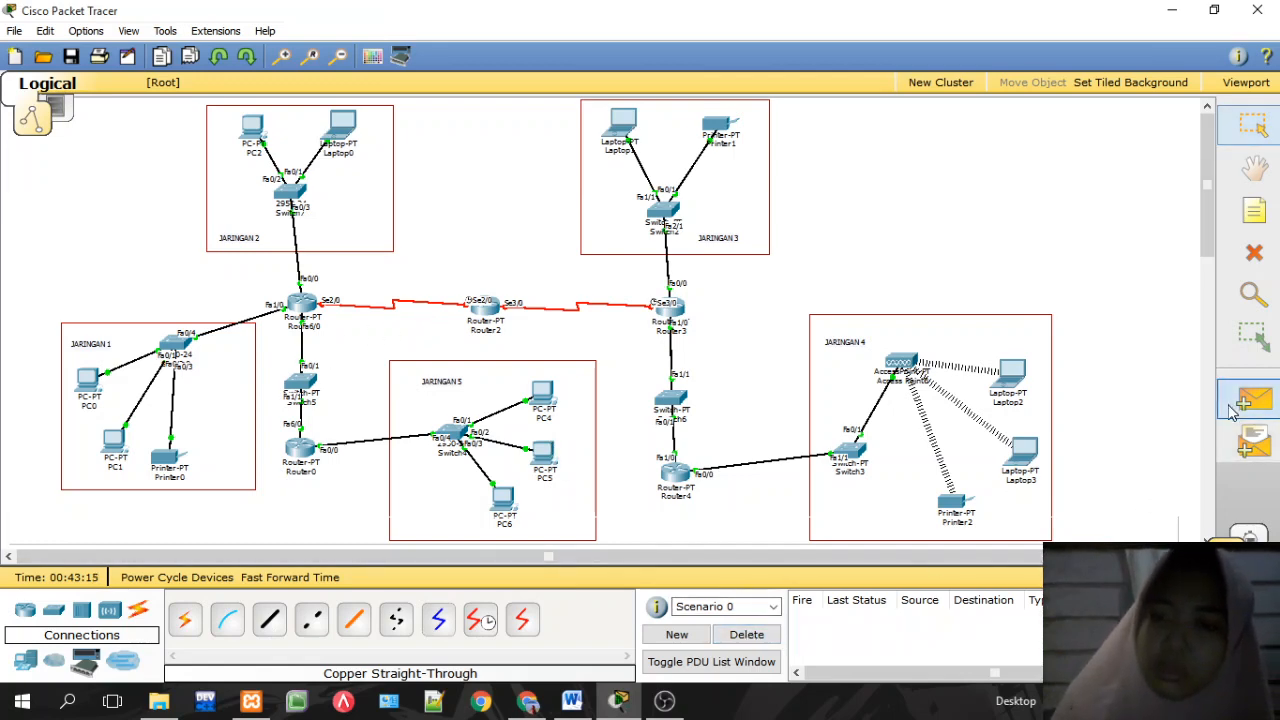
left_click(1021, 386)
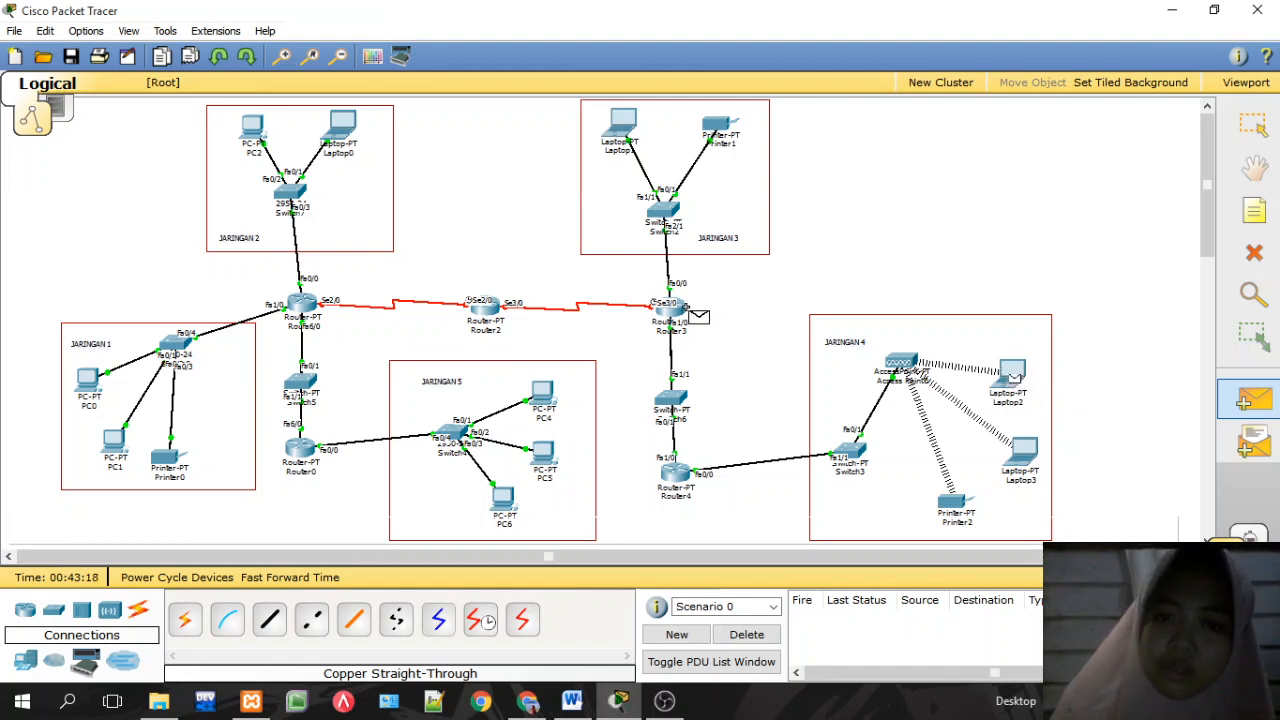
left_click(683, 318)
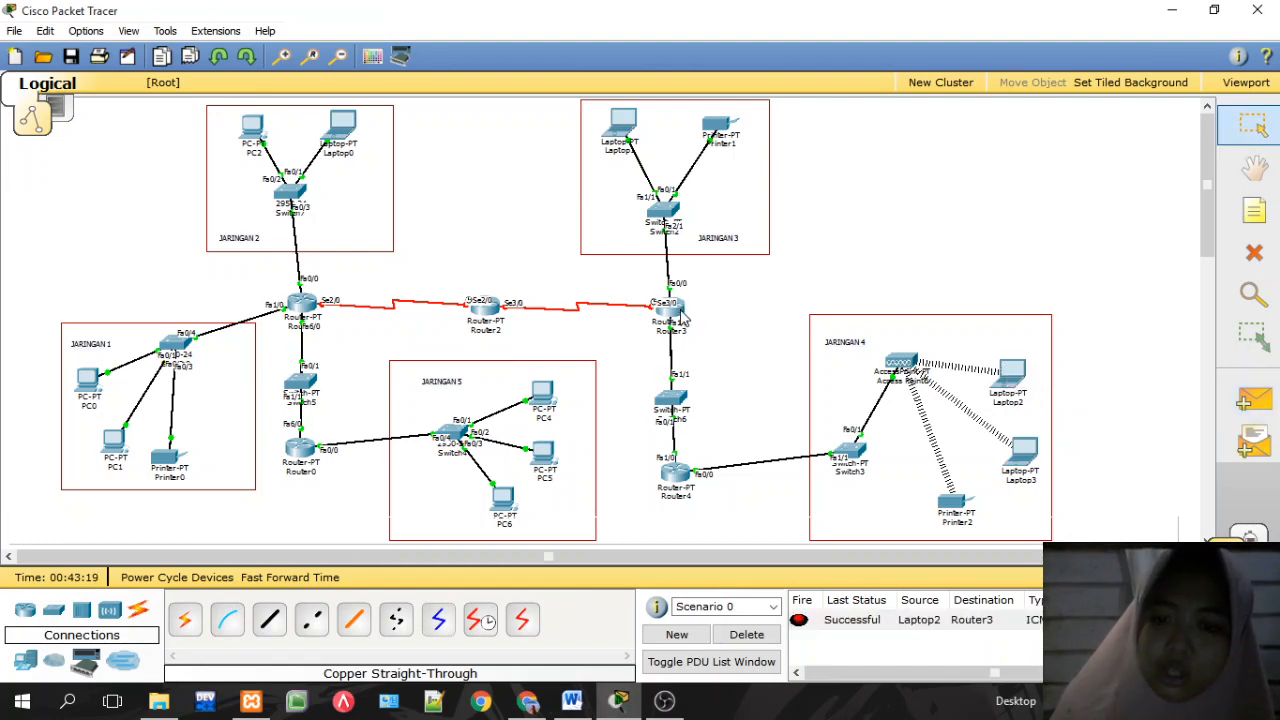
left_click(1254, 400)
left_click(1012, 377)
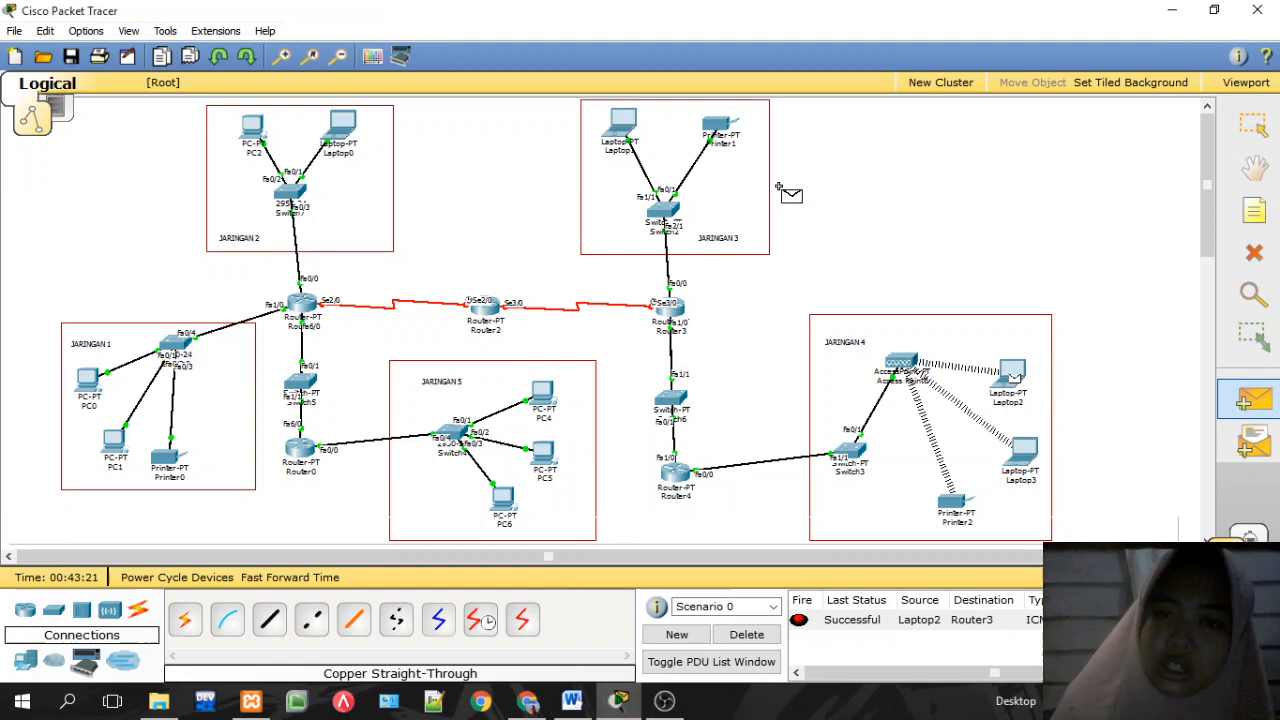
left_click(726, 134)
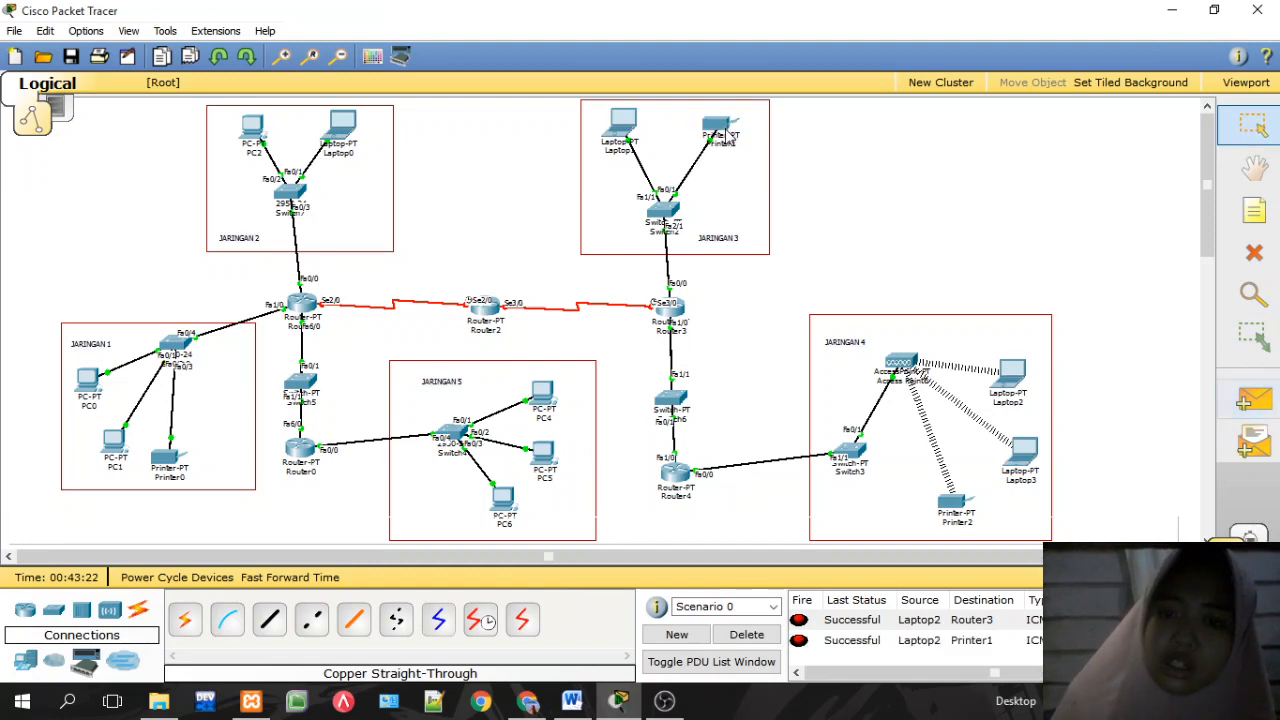
left_click(746, 634)
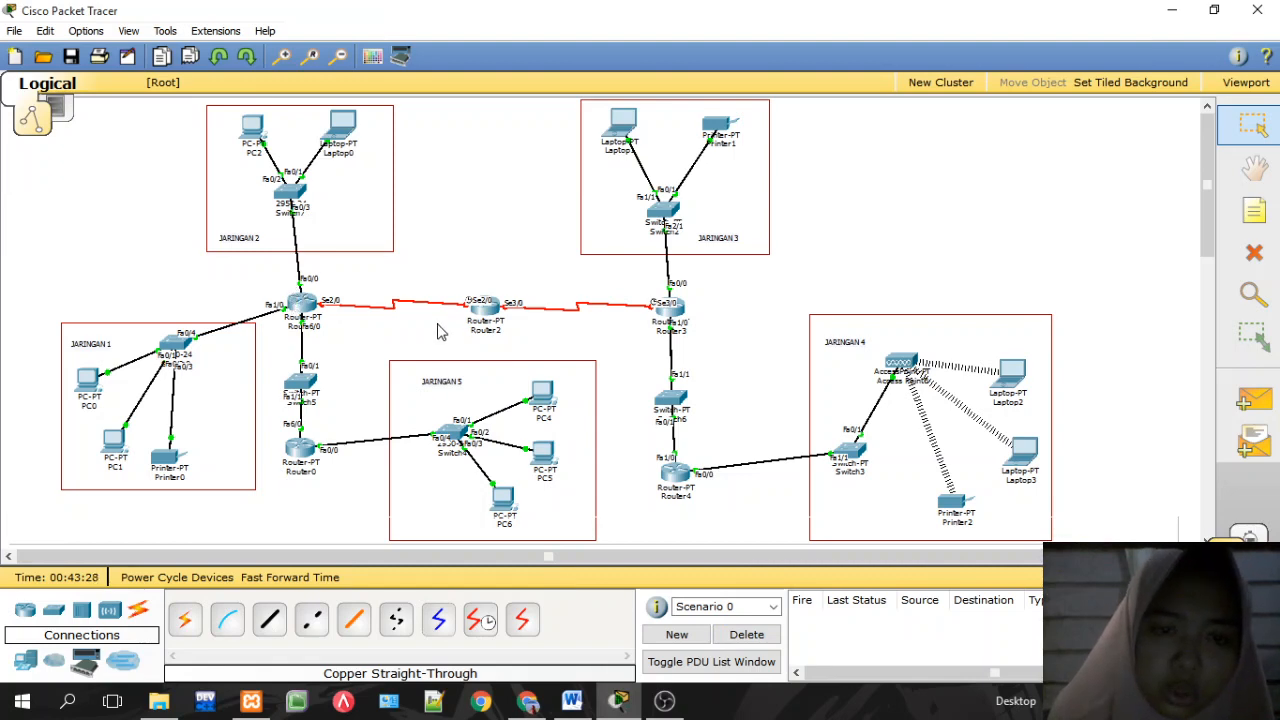
Step: Configure Router1 Serial2/0 as 192.168.100.1 / 255.255.255.0, switch it on, and close
mouse_move(480, 320)
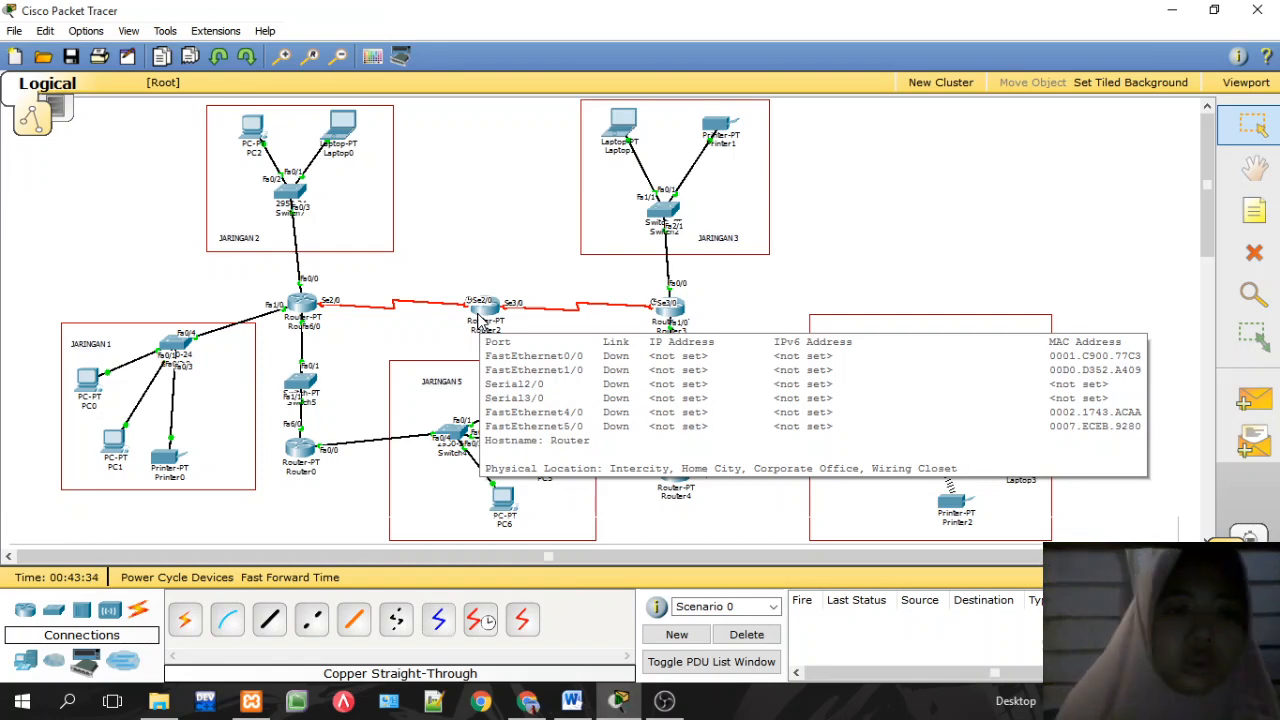
left_click(311, 308)
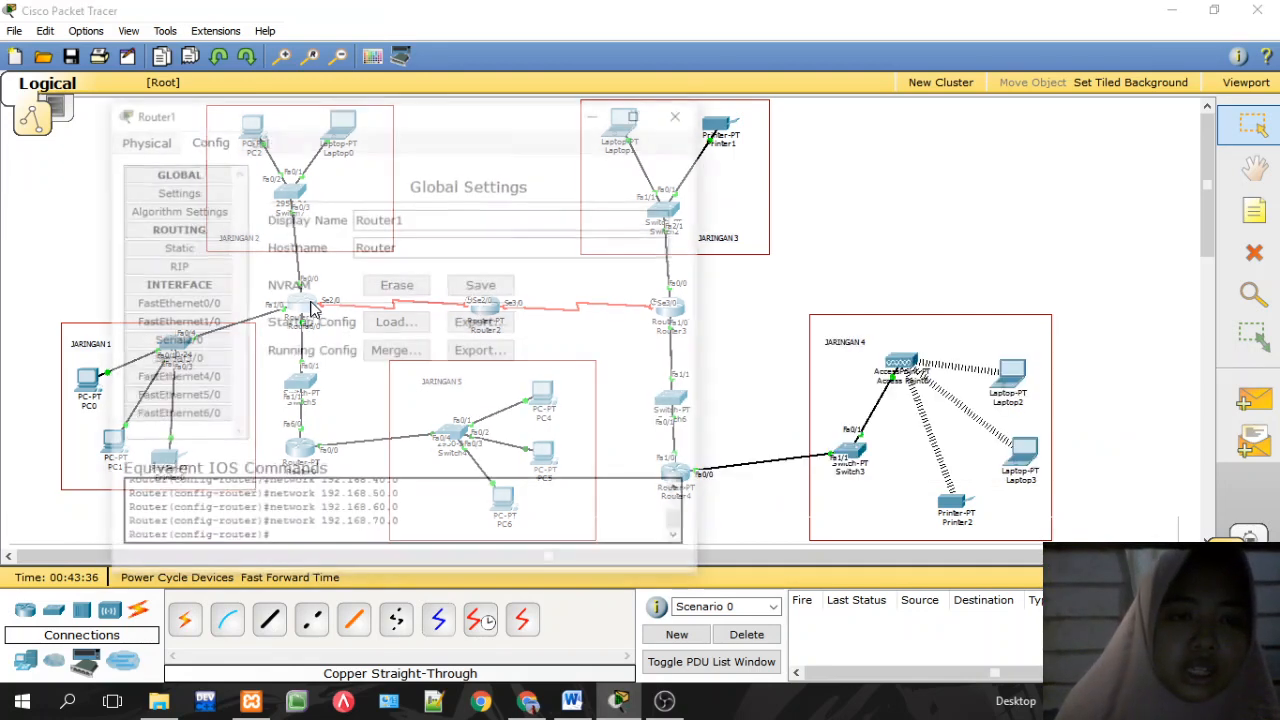
left_click(194, 345)
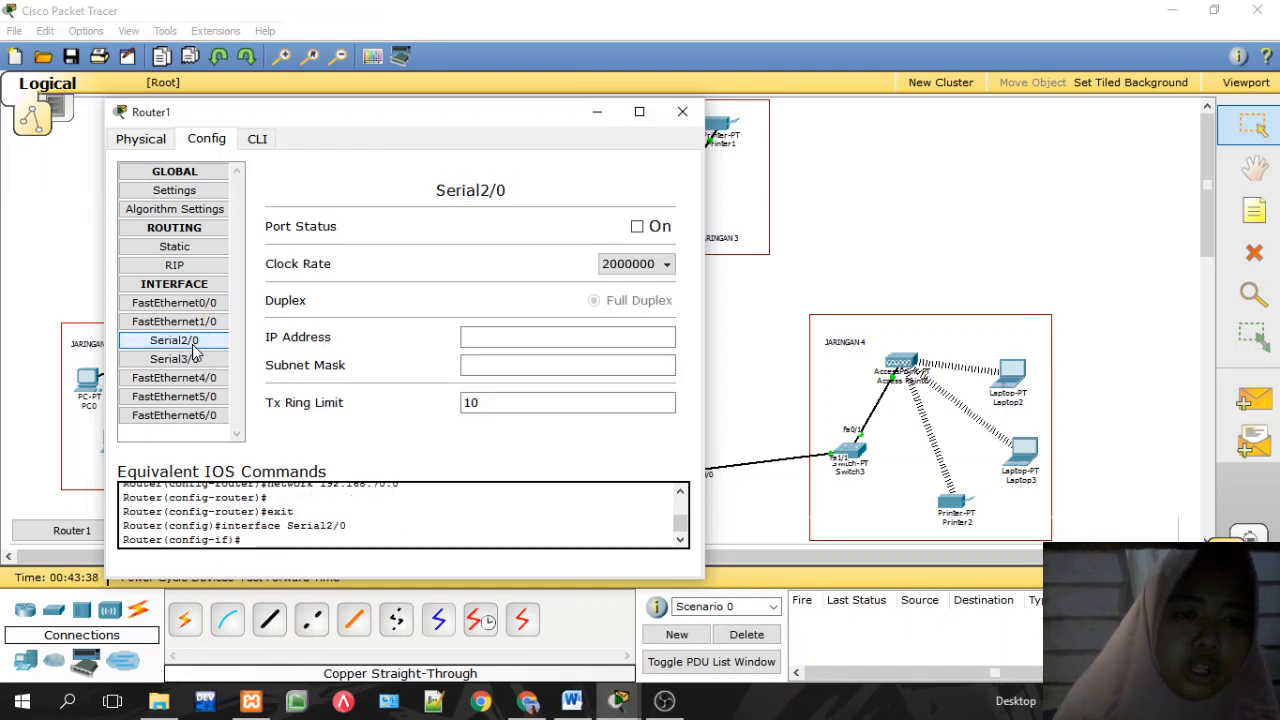
left_click(478, 337)
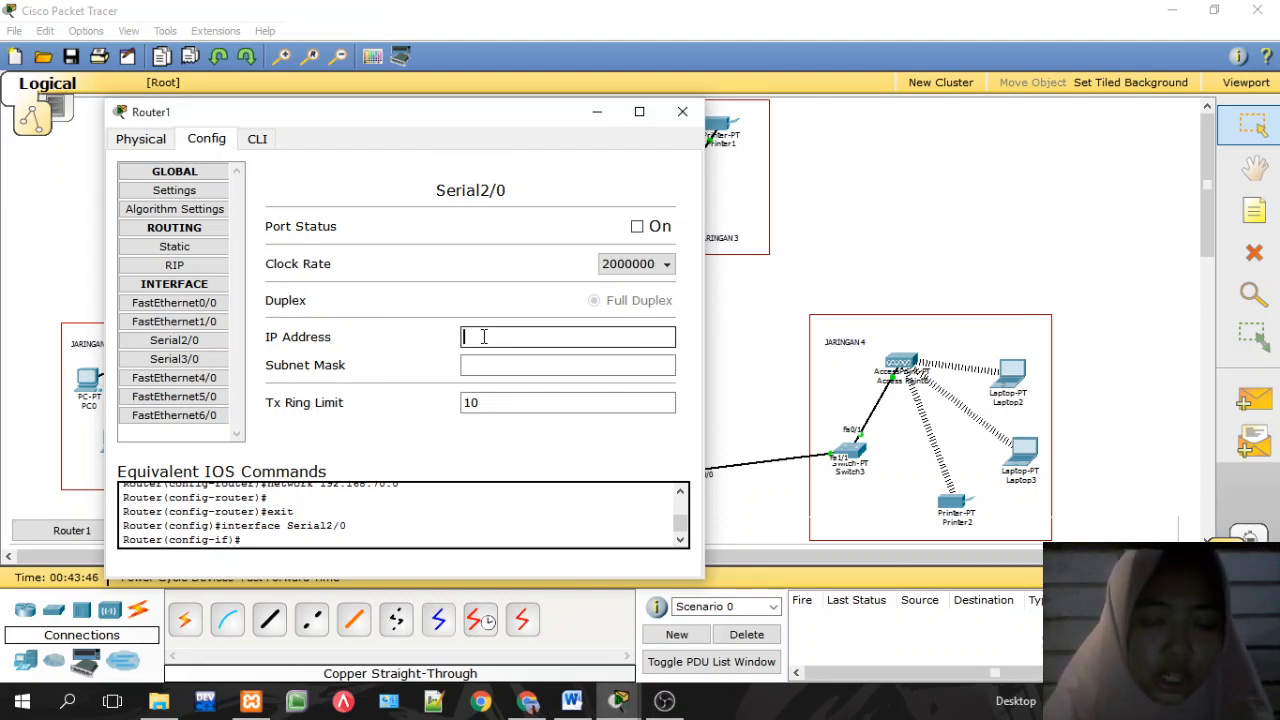
type("192.168.50.2")
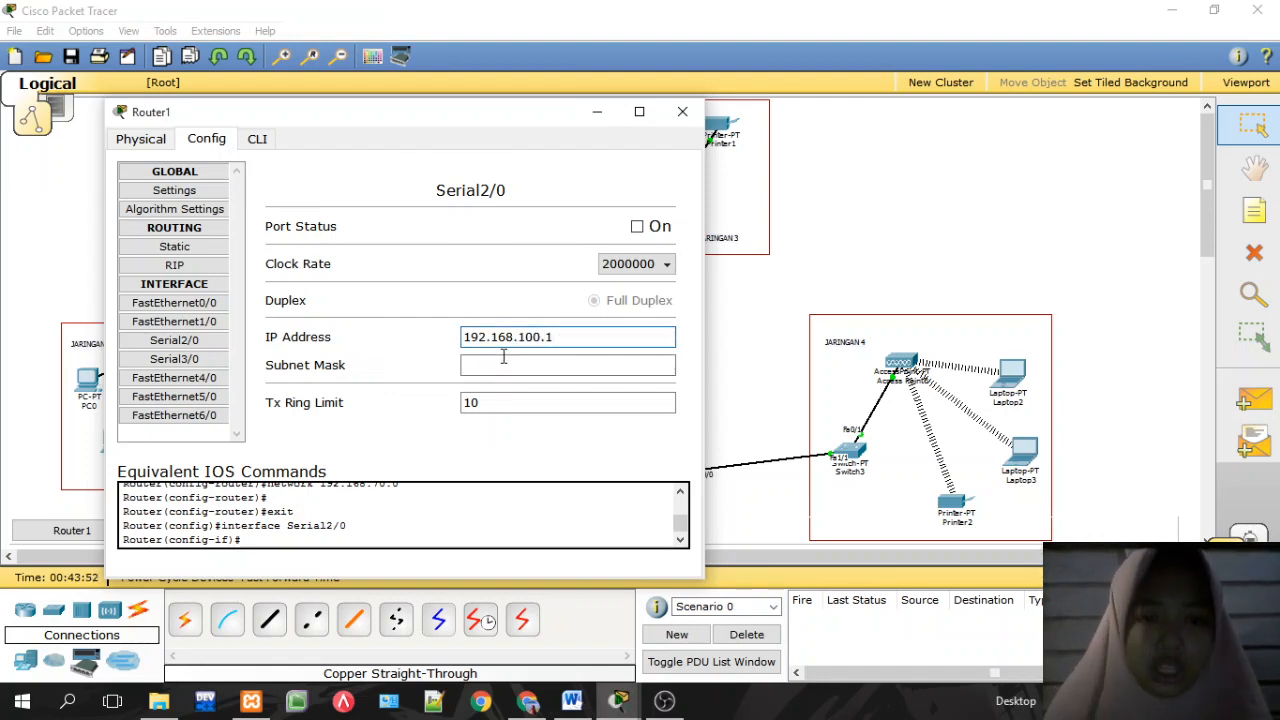
left_click(507, 366)
left_click(637, 228)
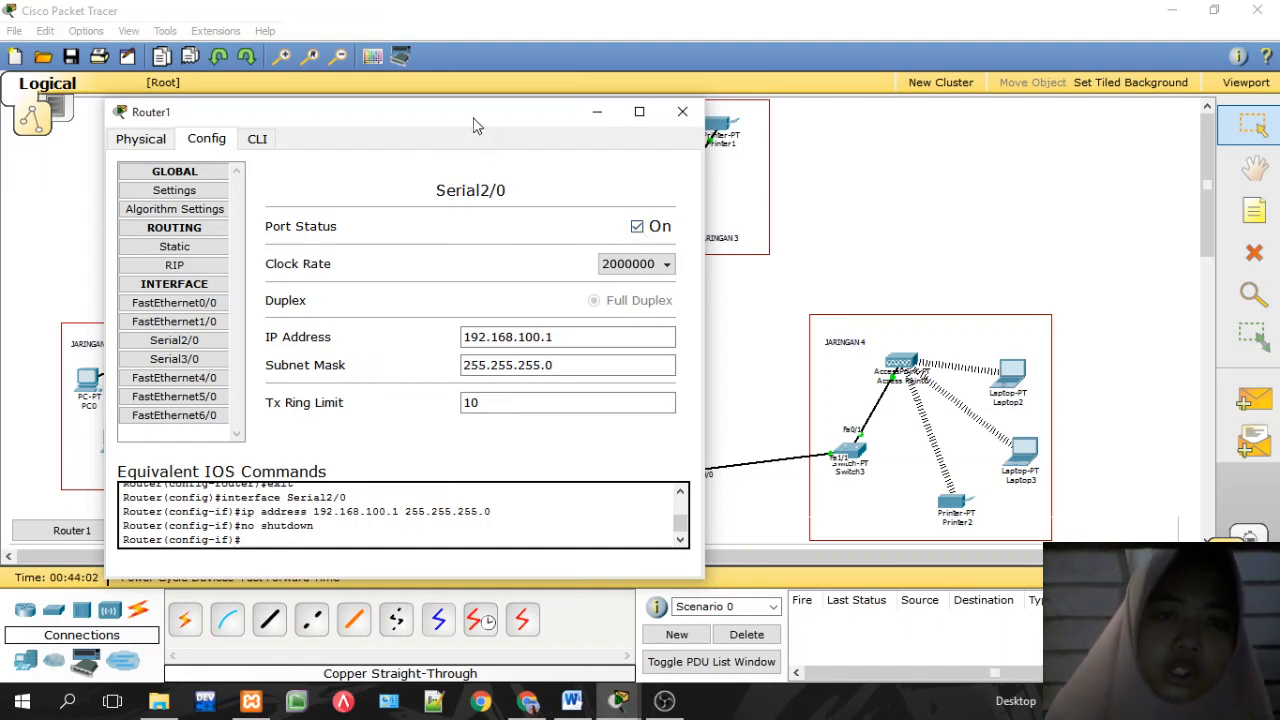
mouse_move(476, 128)
left_mouse_down()
mouse_move(520, 151)
mouse_move(473, 119)
left_mouse_up()
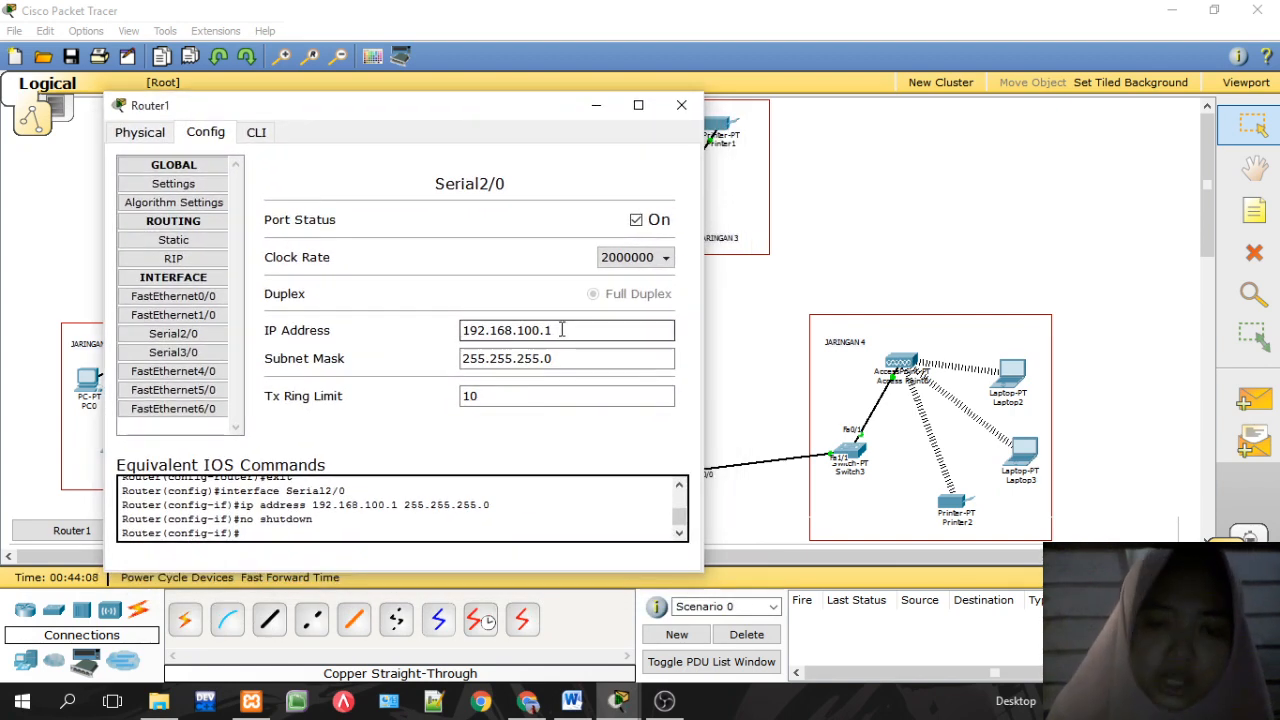
left_click(681, 104)
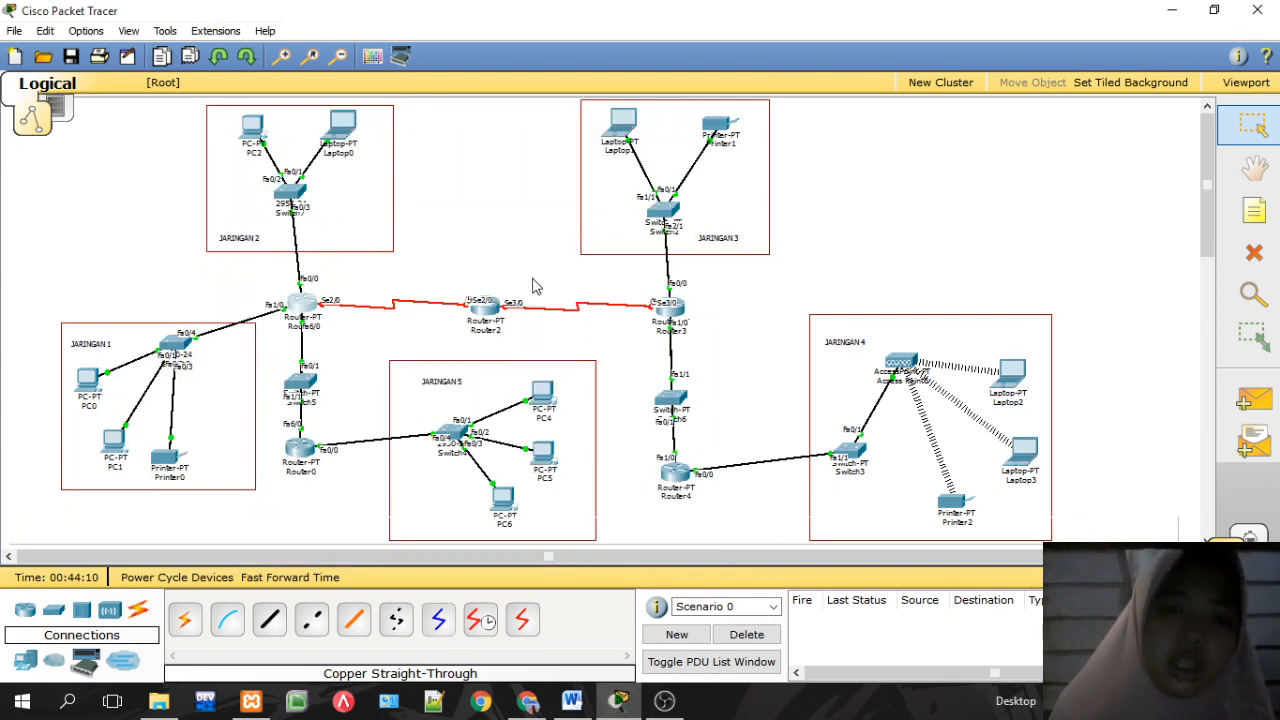
Step: Switch on Router2 Serial2/0 with IP 192.168.100.2 and mask 255.255.255.0, then close
left_click(488, 312)
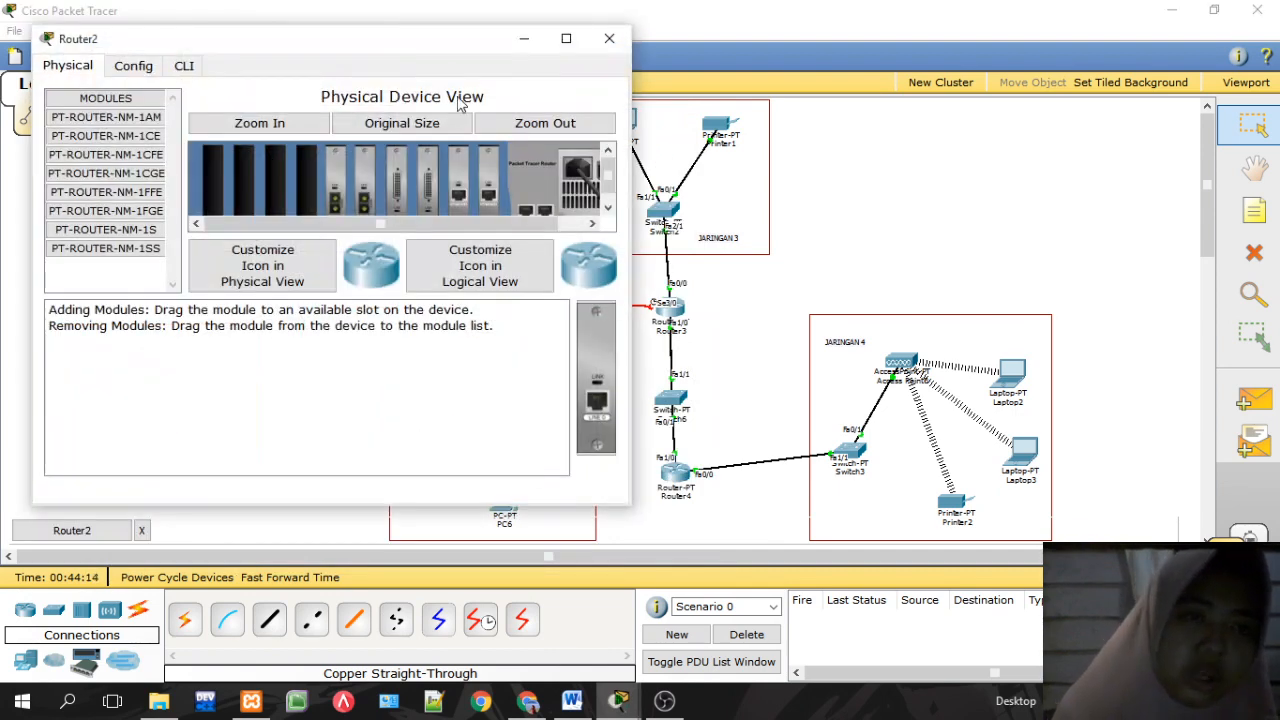
left_click(132, 65)
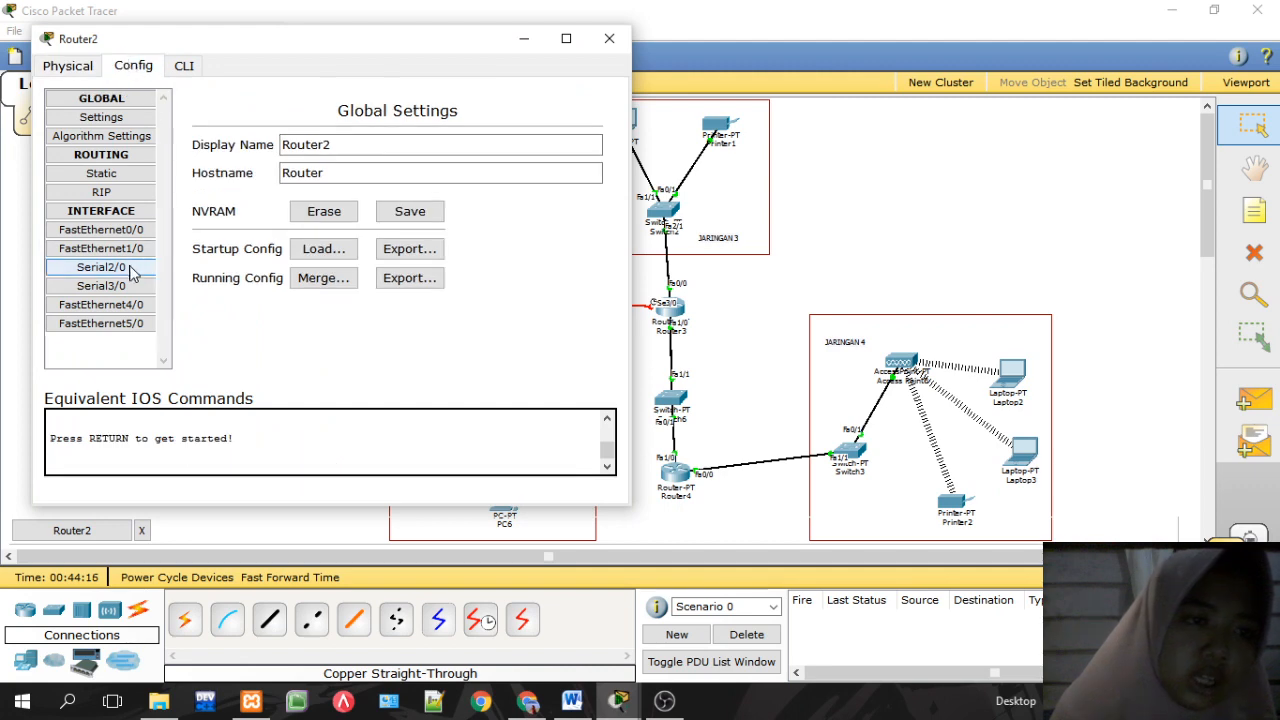
left_click(90, 267)
left_click(564, 153)
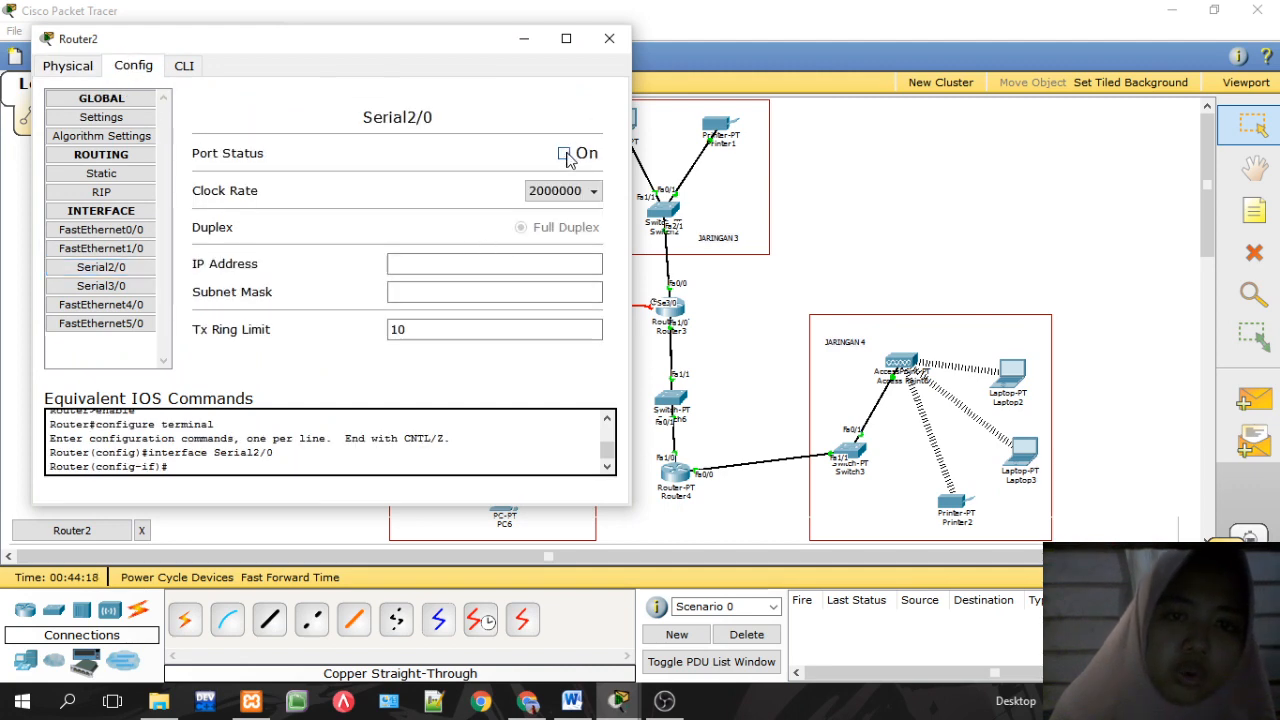
left_click(478, 262)
type("192.168.50")
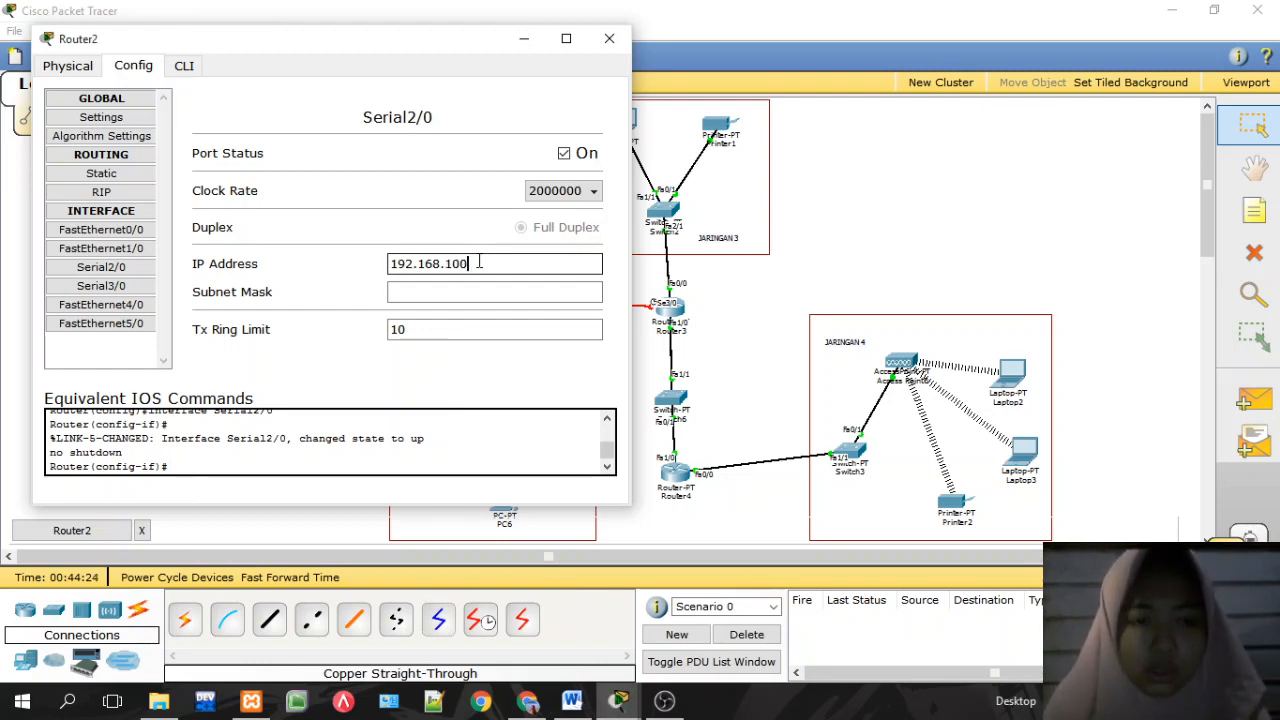
left_click(488, 292)
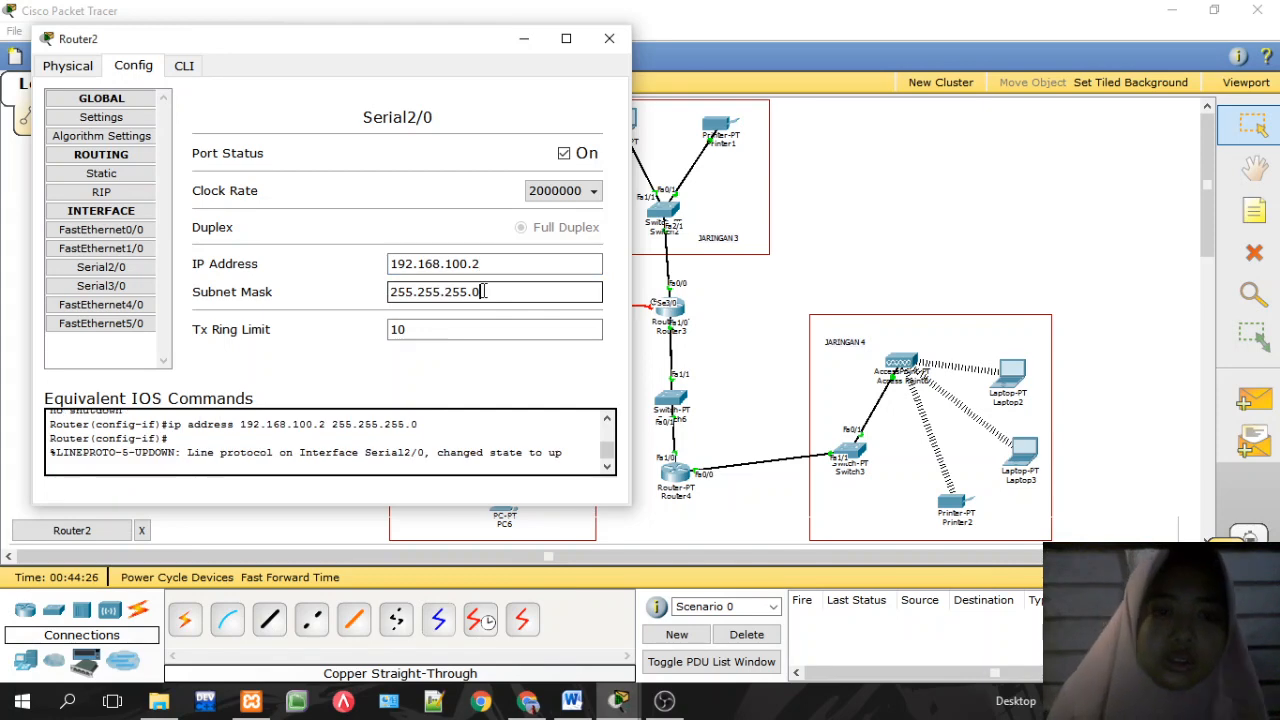
left_click(609, 38)
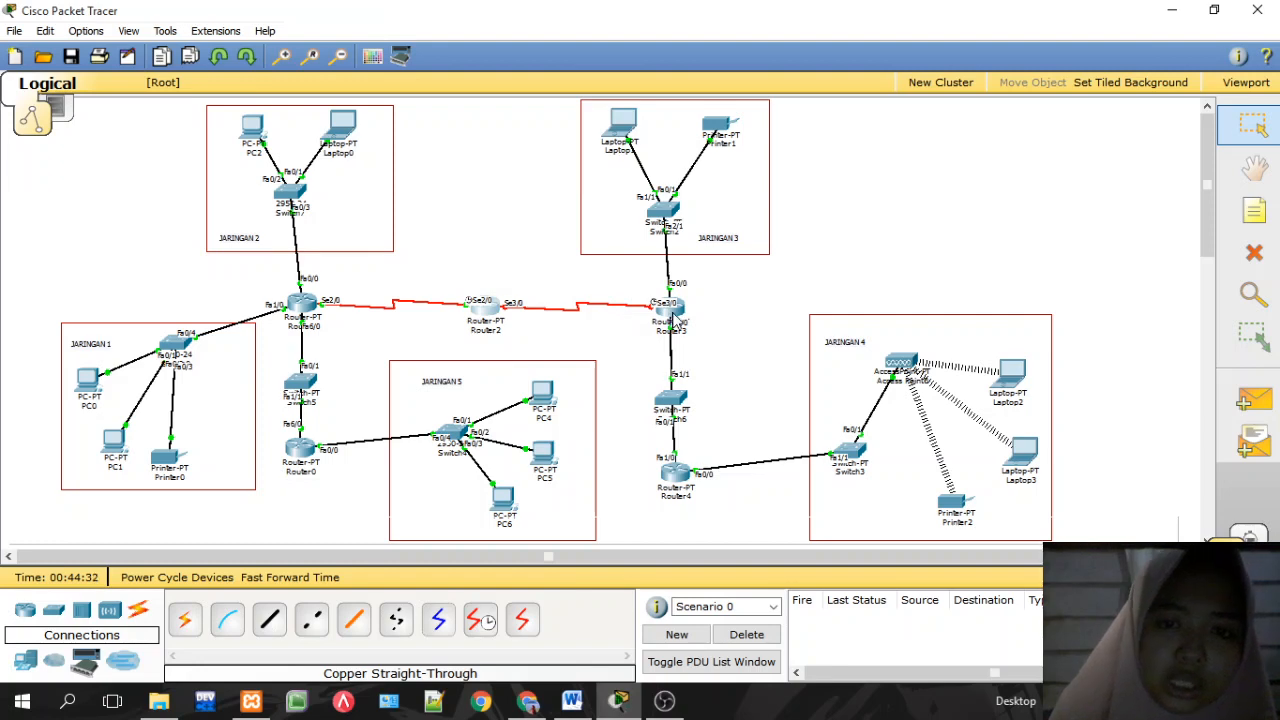
Step: Give Router2 Serial3/0 address 192.168.200.1, mask 255.255.255.0, and switch it on
left_click(487, 313)
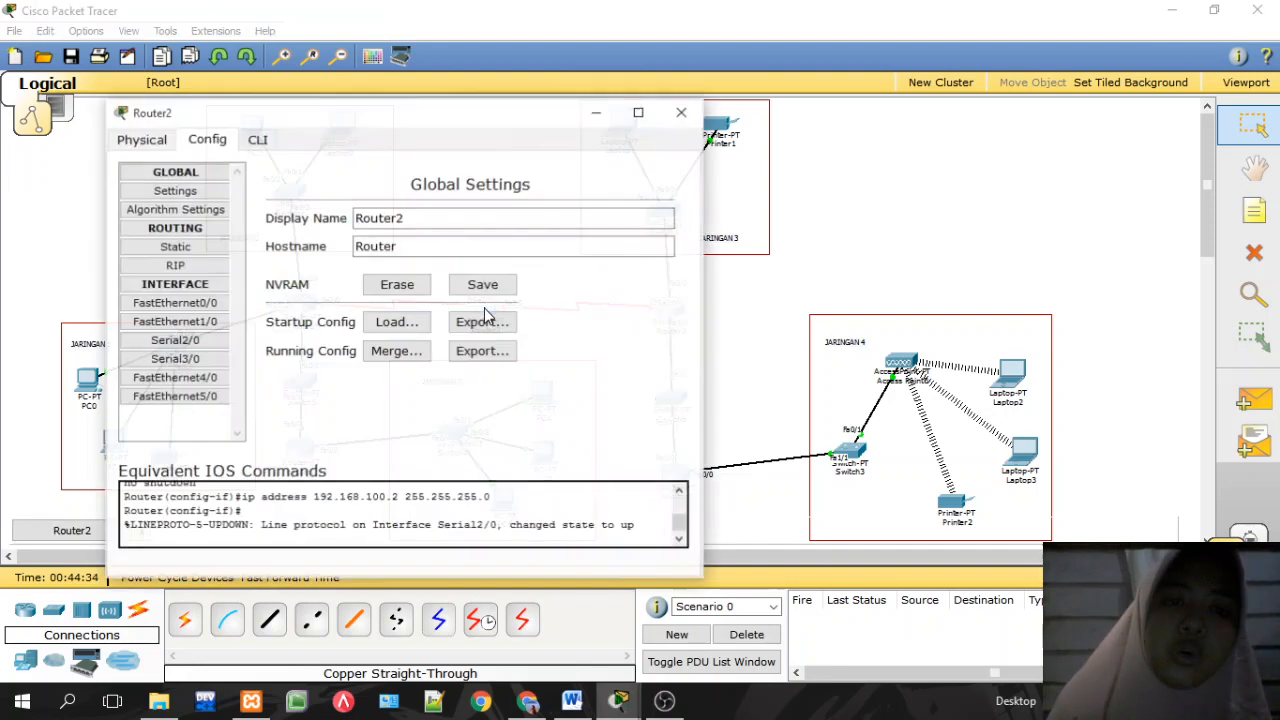
left_click(210, 359)
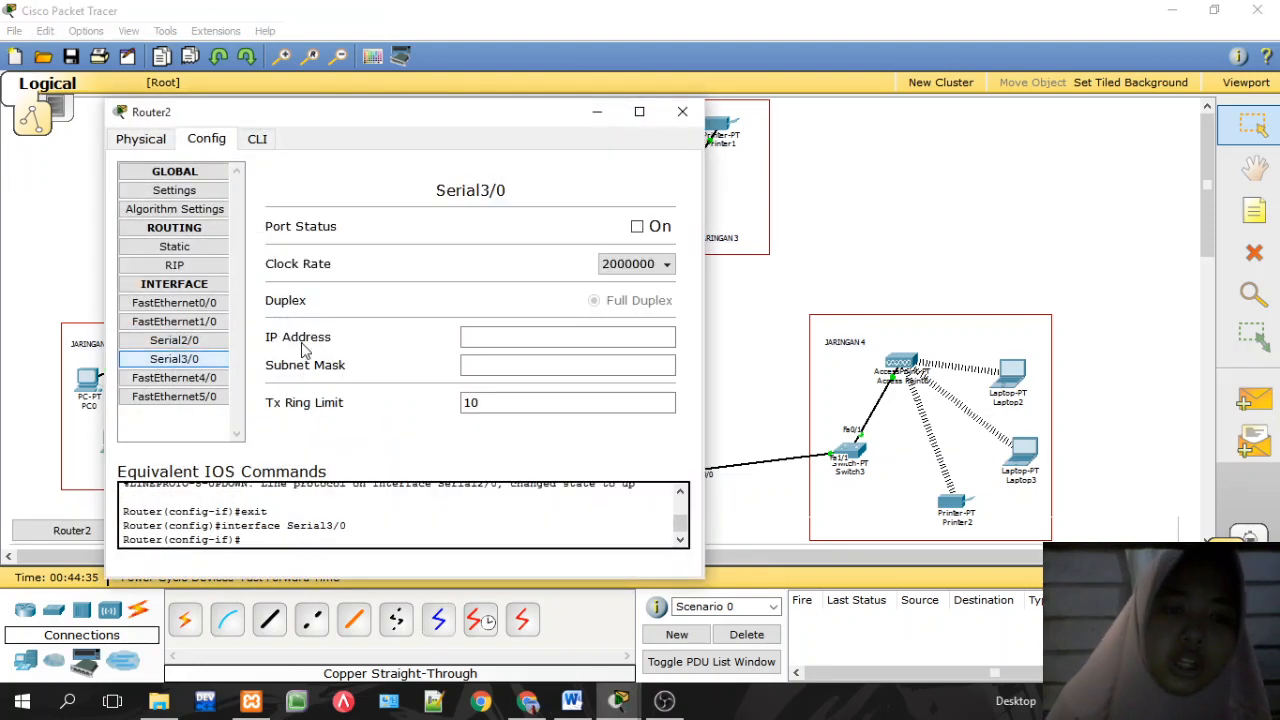
left_click(464, 337)
type("192.168.50.2")
key("BackSpace")
key("BackSpace")
key("BackSpace")
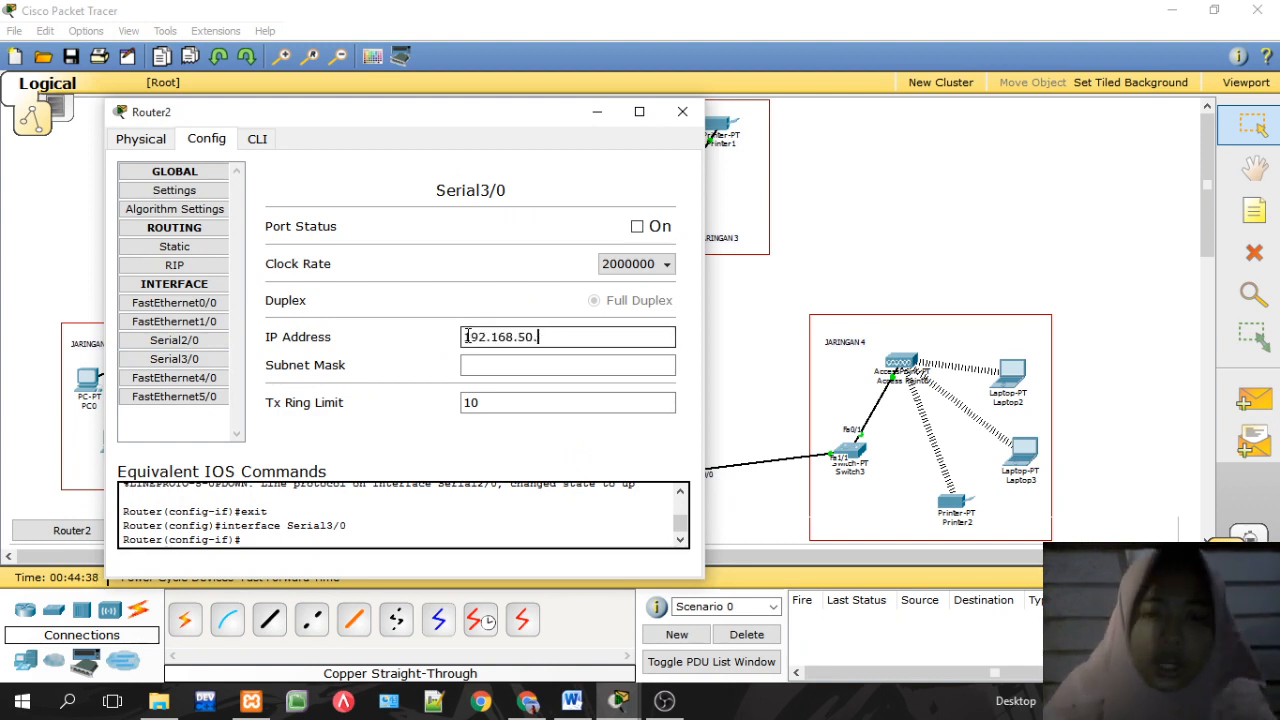
type("200")
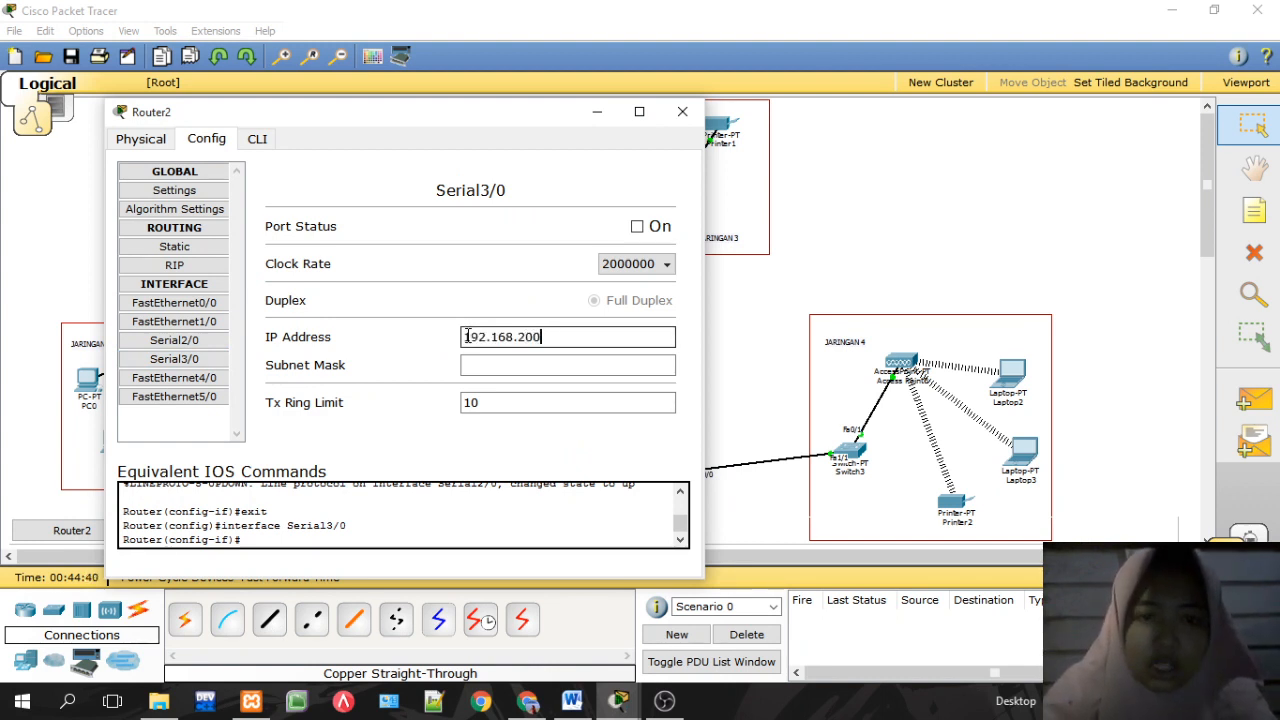
type(".1")
key("Tab")
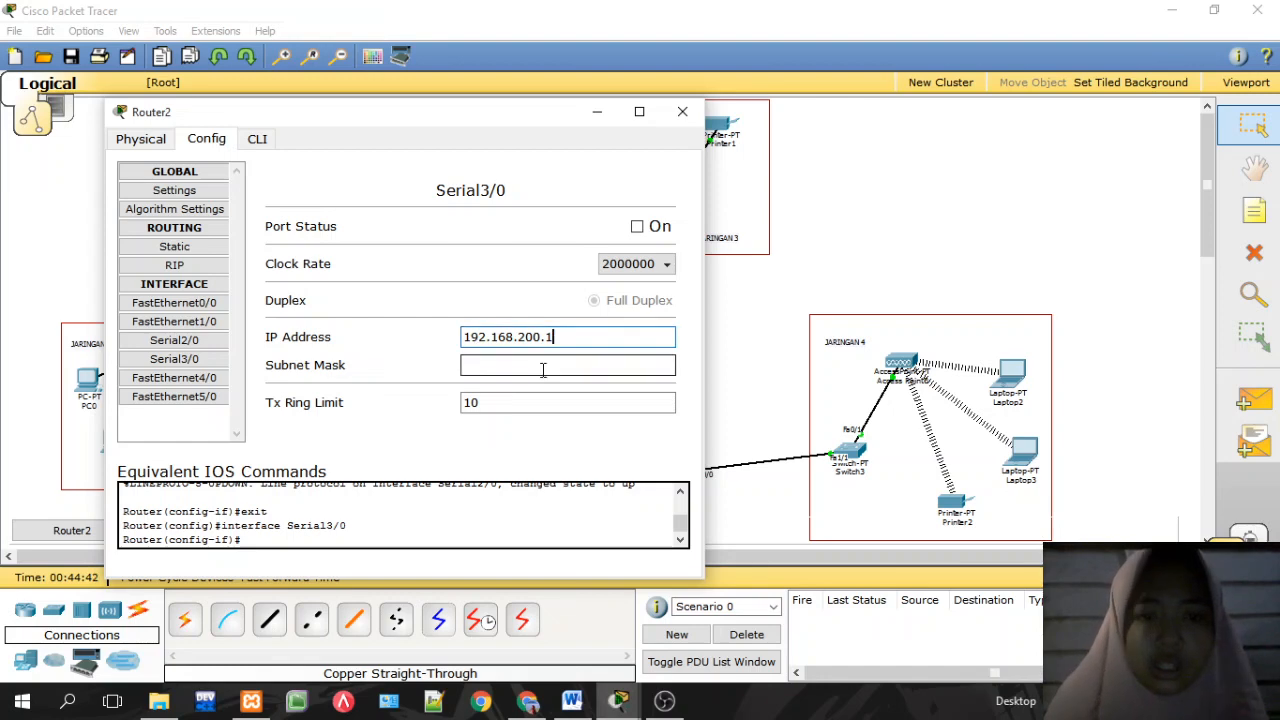
left_click(637, 227)
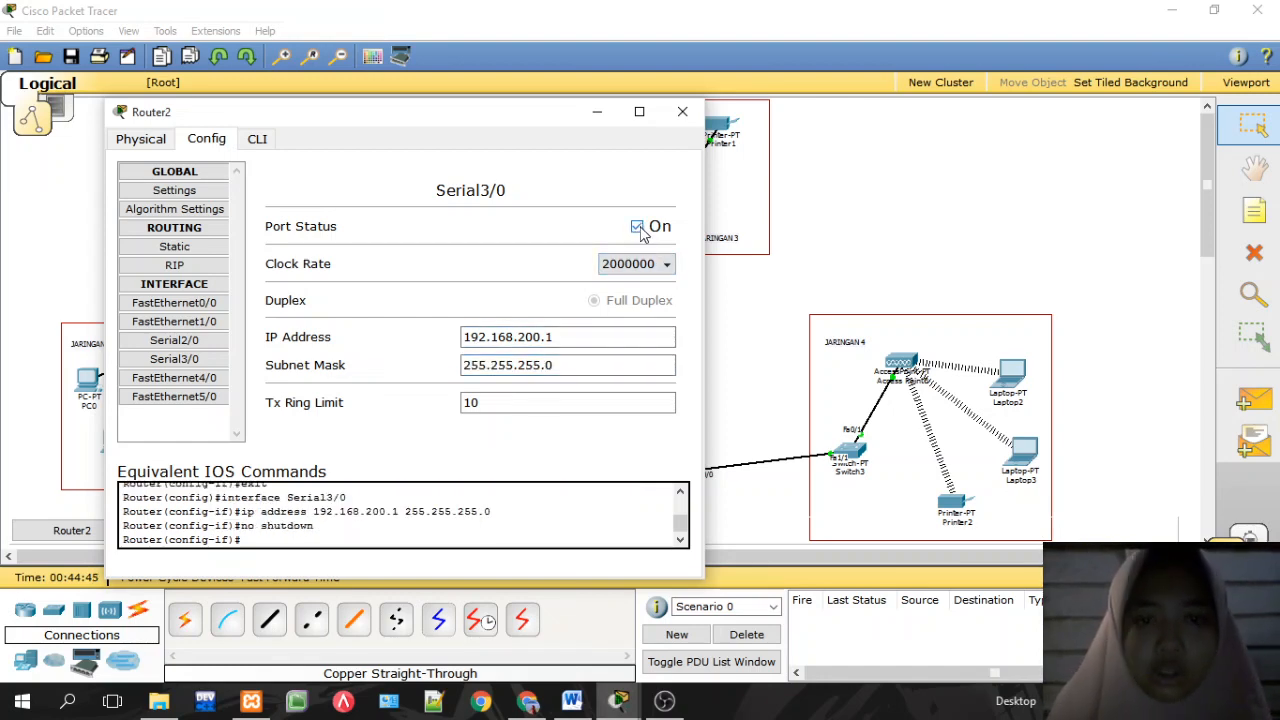
left_click(682, 111)
left_click(671, 310)
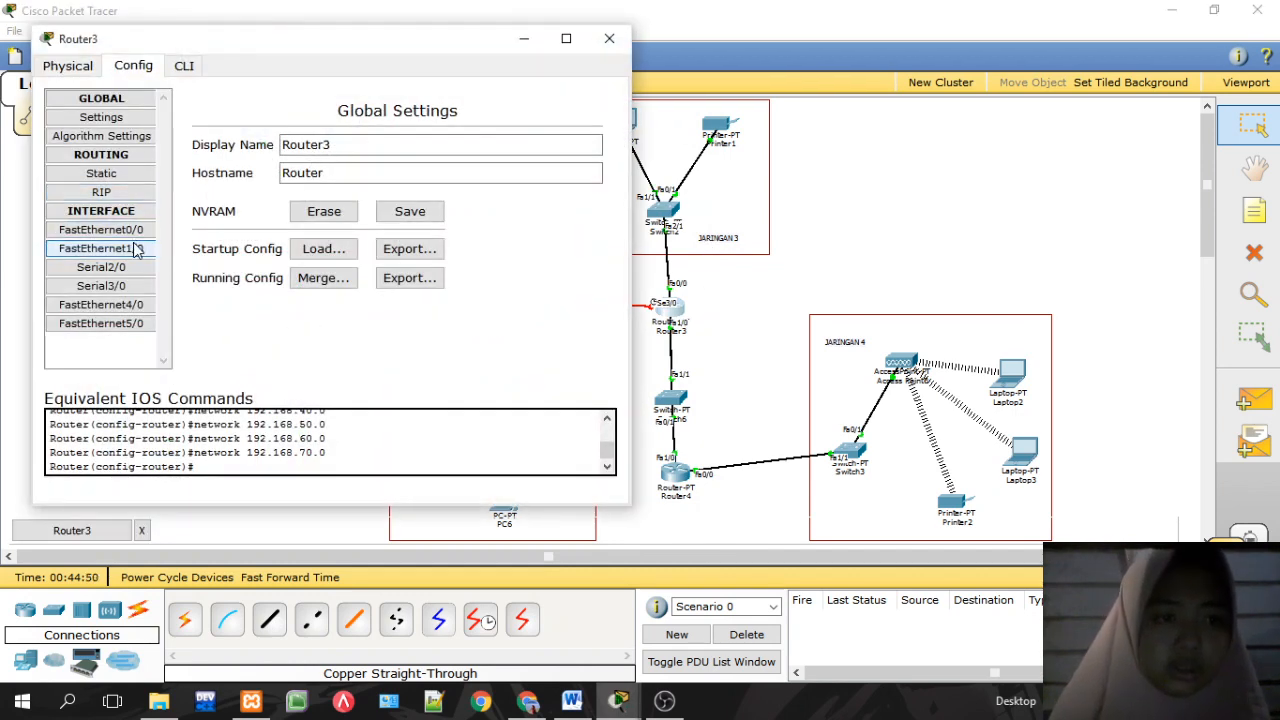
Step: Switch on Router3 Serial3/0 with IP 192.168.200.2 and mask 255.255.255.0, then close
left_click(101, 285)
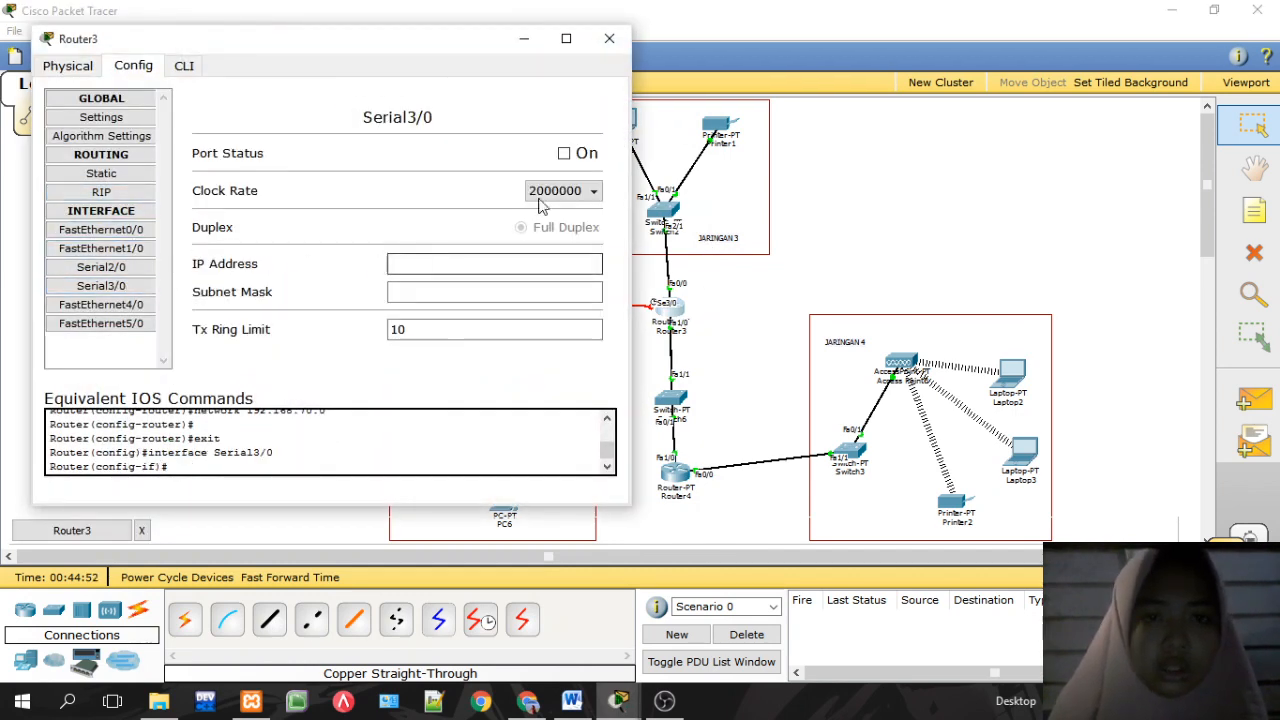
left_click(584, 158)
left_click(443, 263)
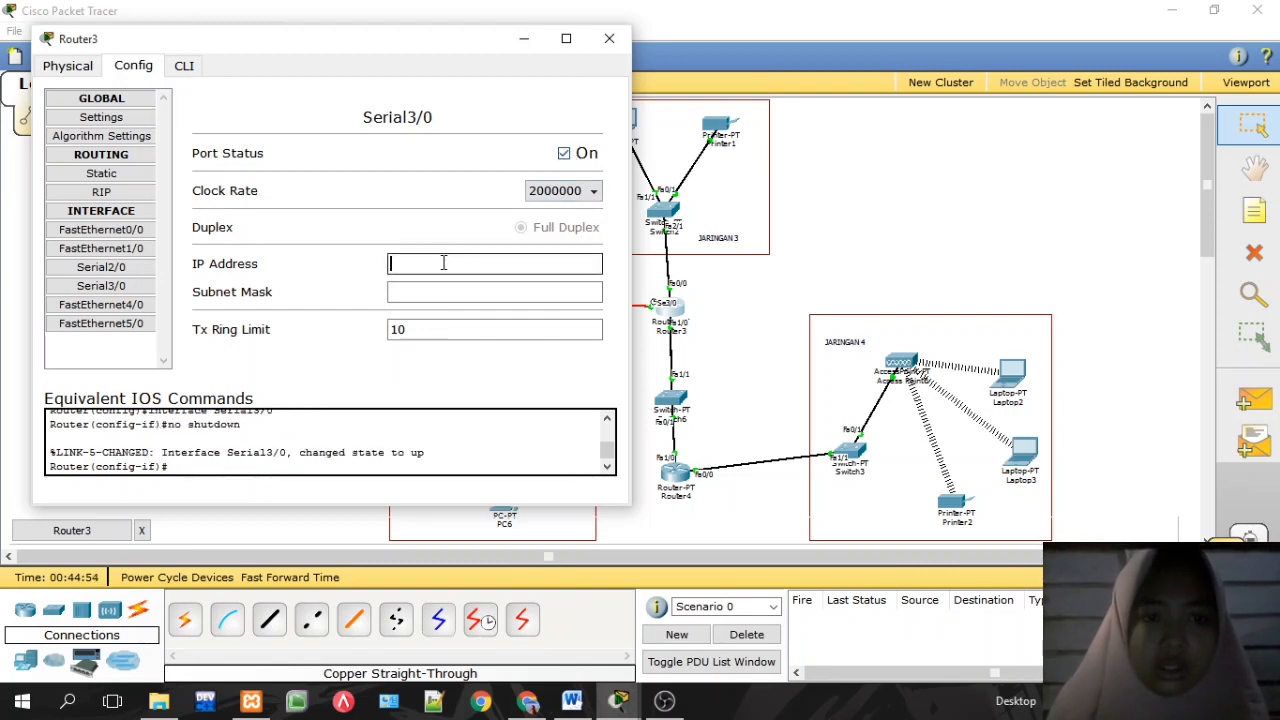
type("192.168")
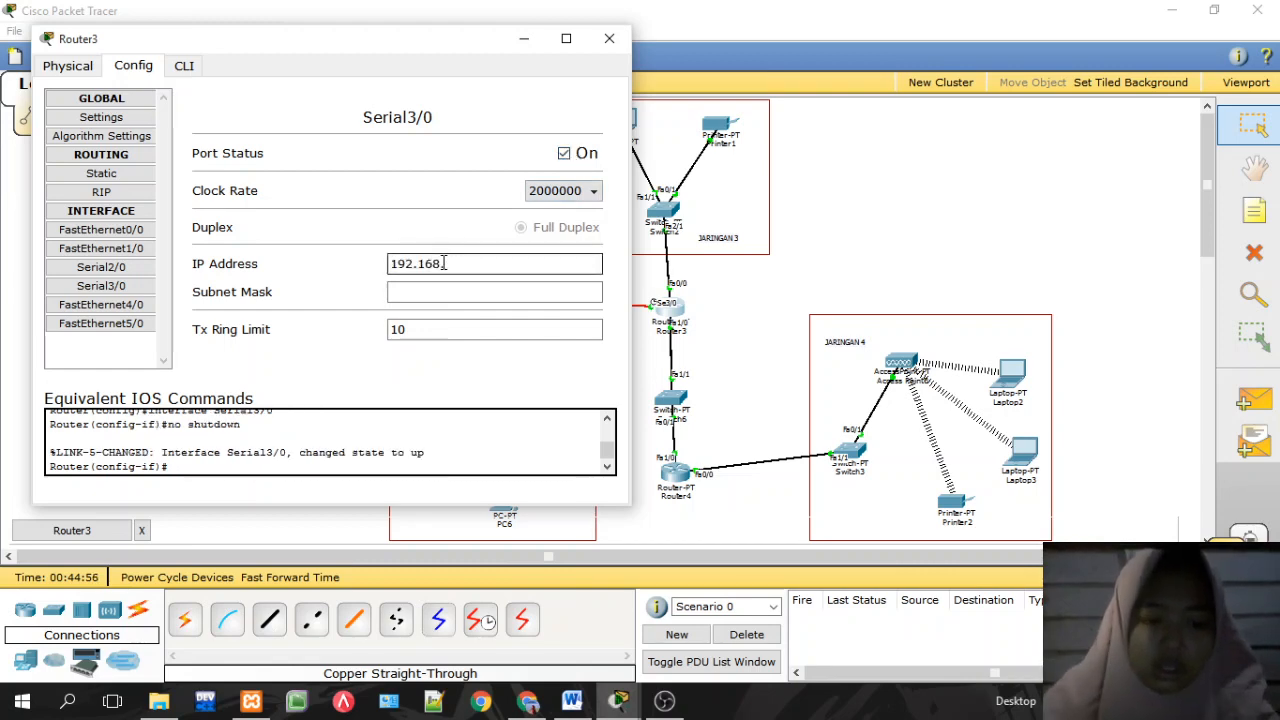
type(".50..200.2")
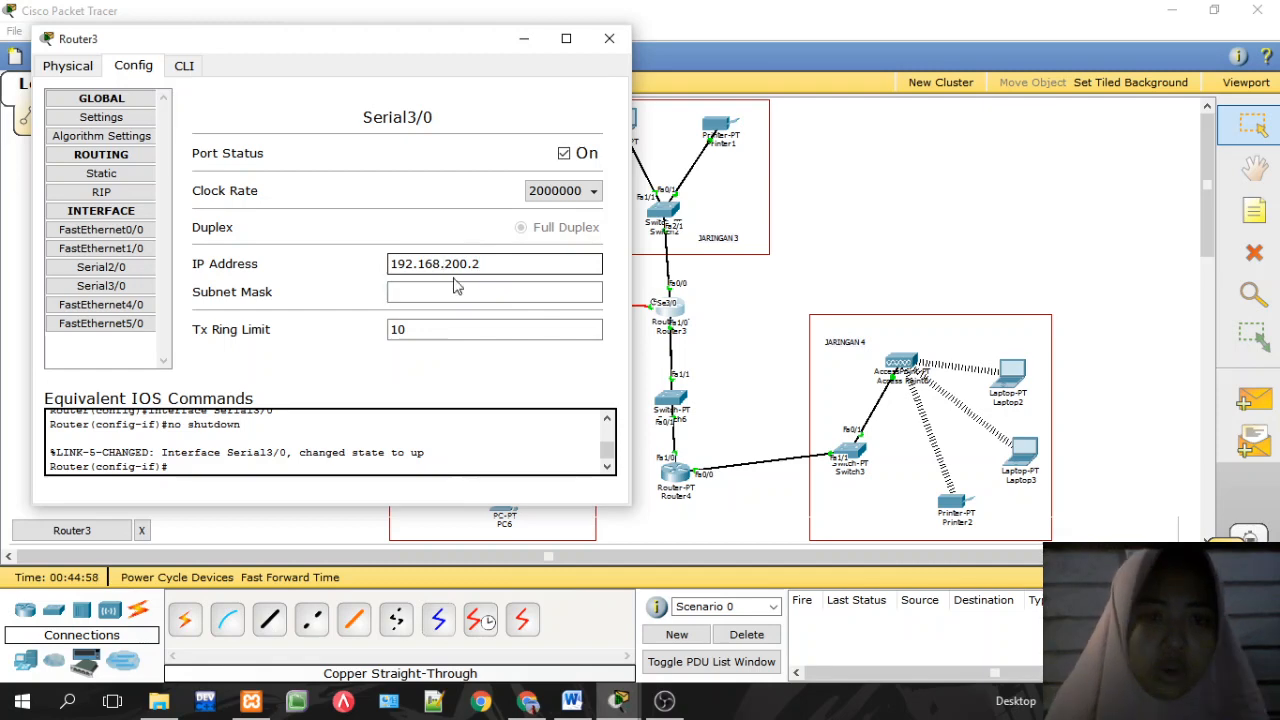
left_click(458, 291)
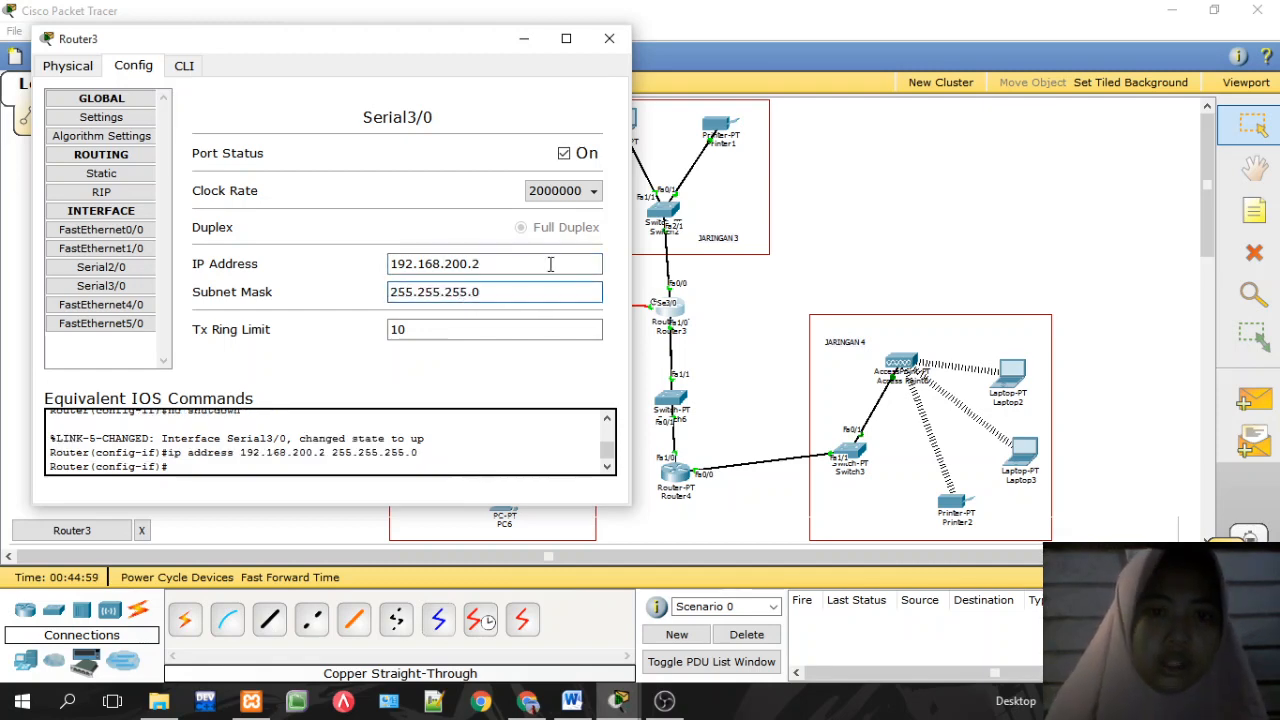
left_click(609, 38)
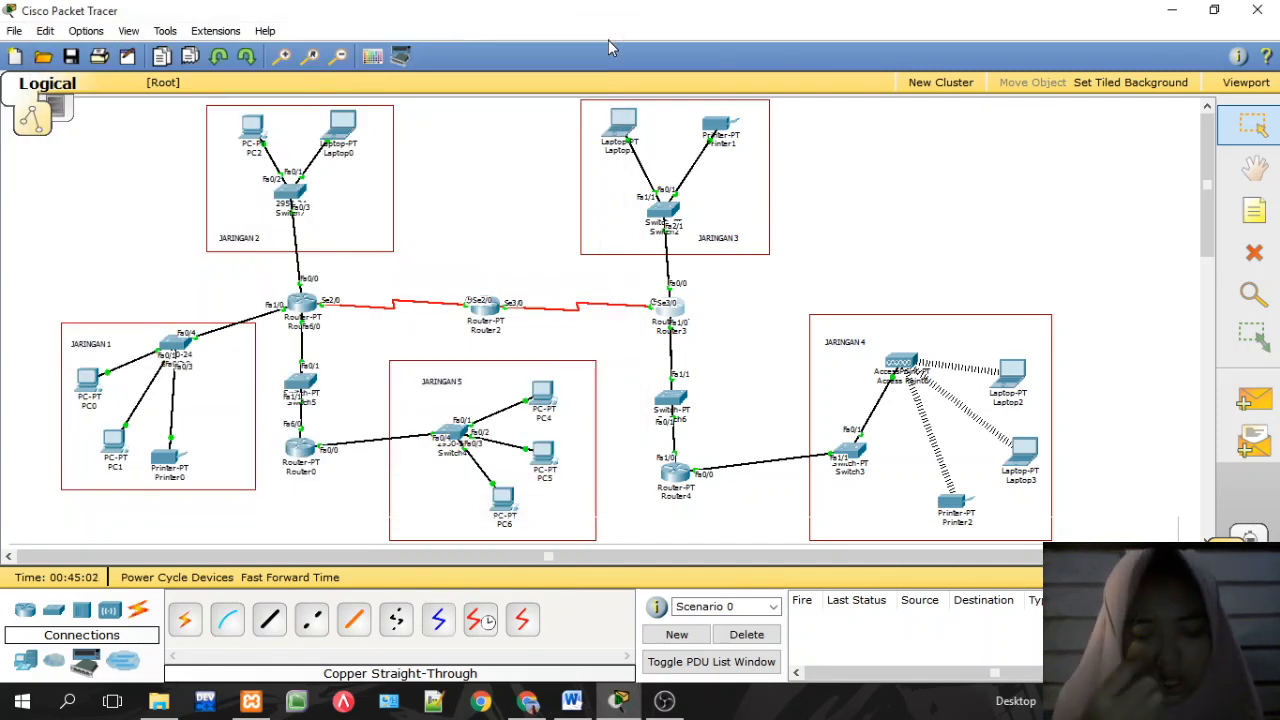
Step: Send a simple PDU ping from Router3 to Router2
left_click(1240, 399)
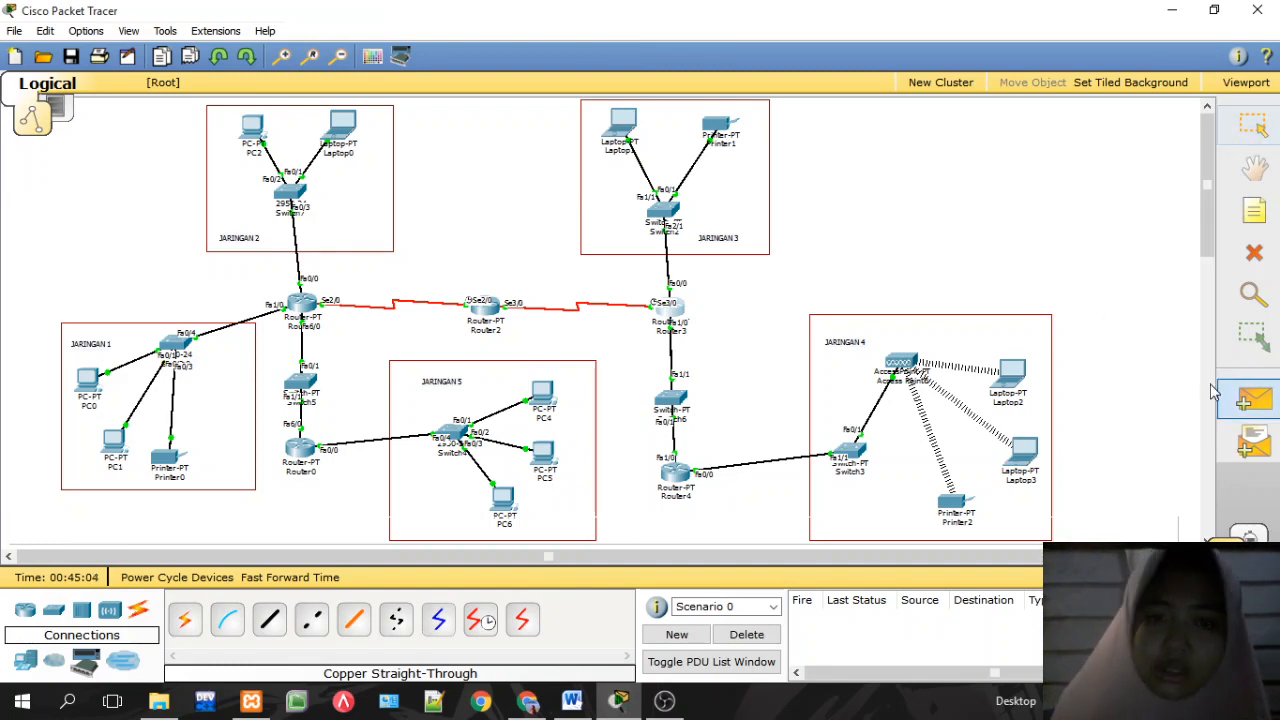
left_click(676, 314)
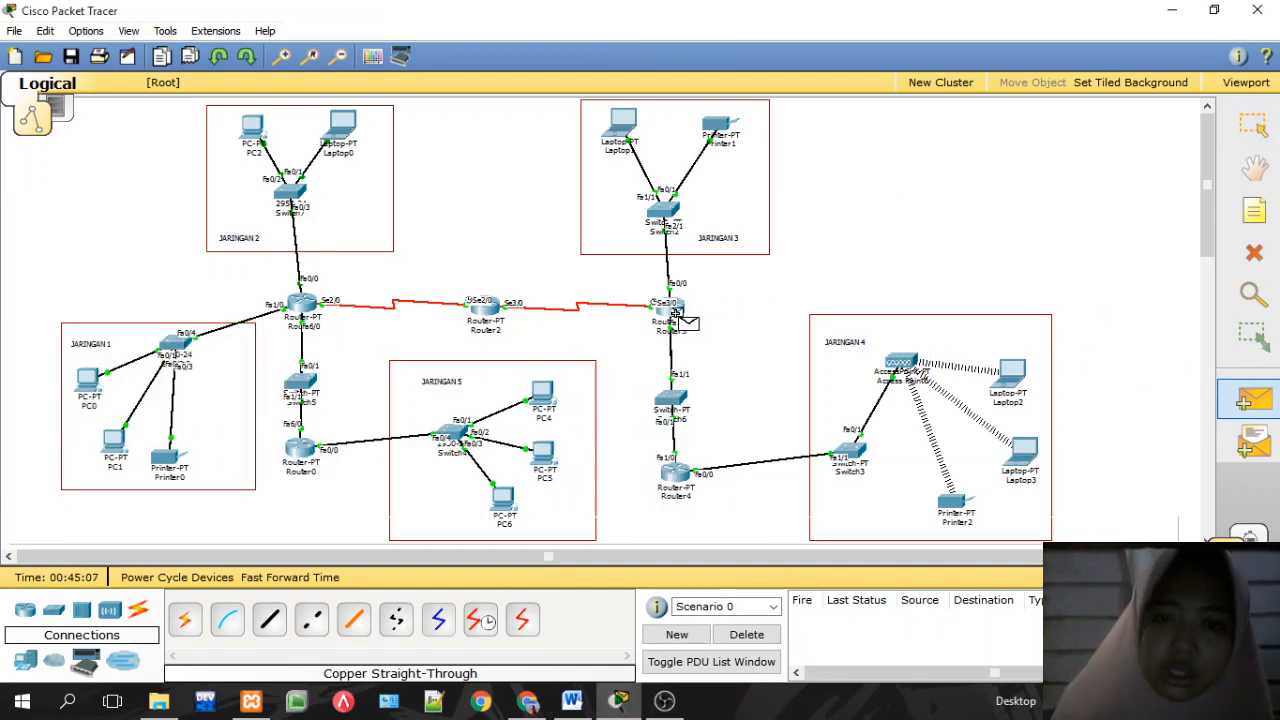
left_click(500, 320)
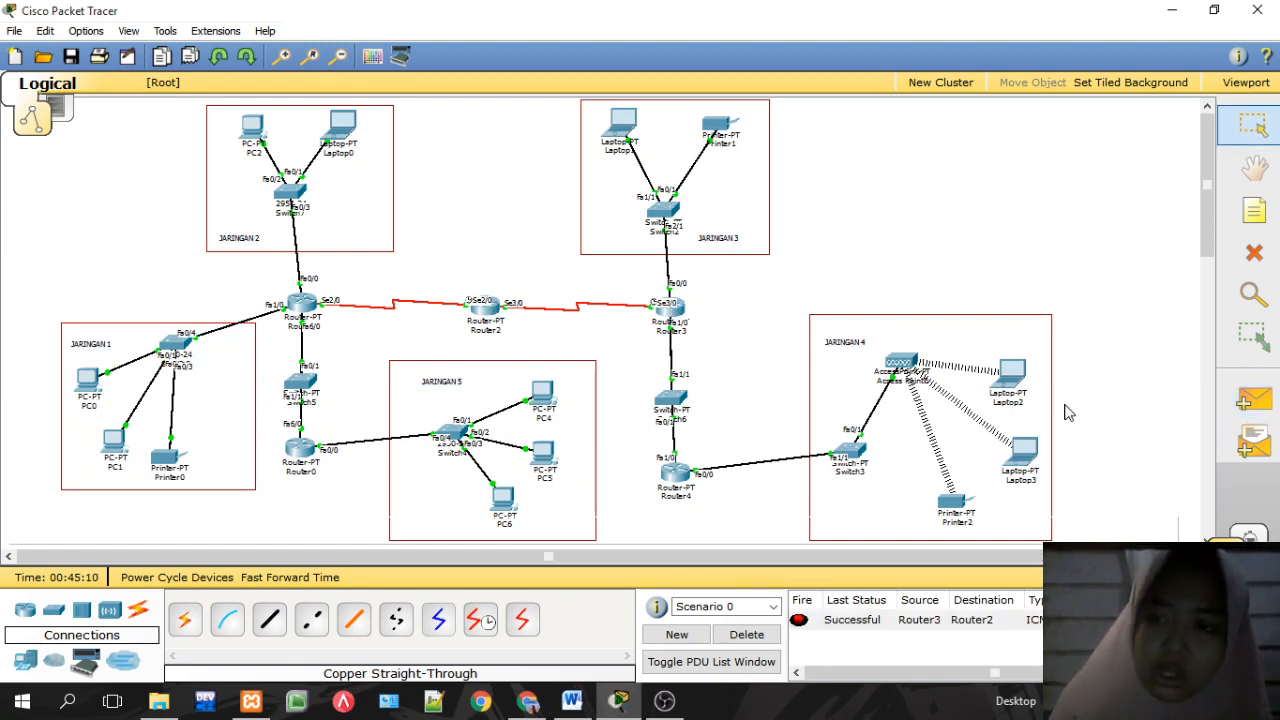
Step: Ping Router1 from Router3 twice; both pings fail
left_click(1245, 400)
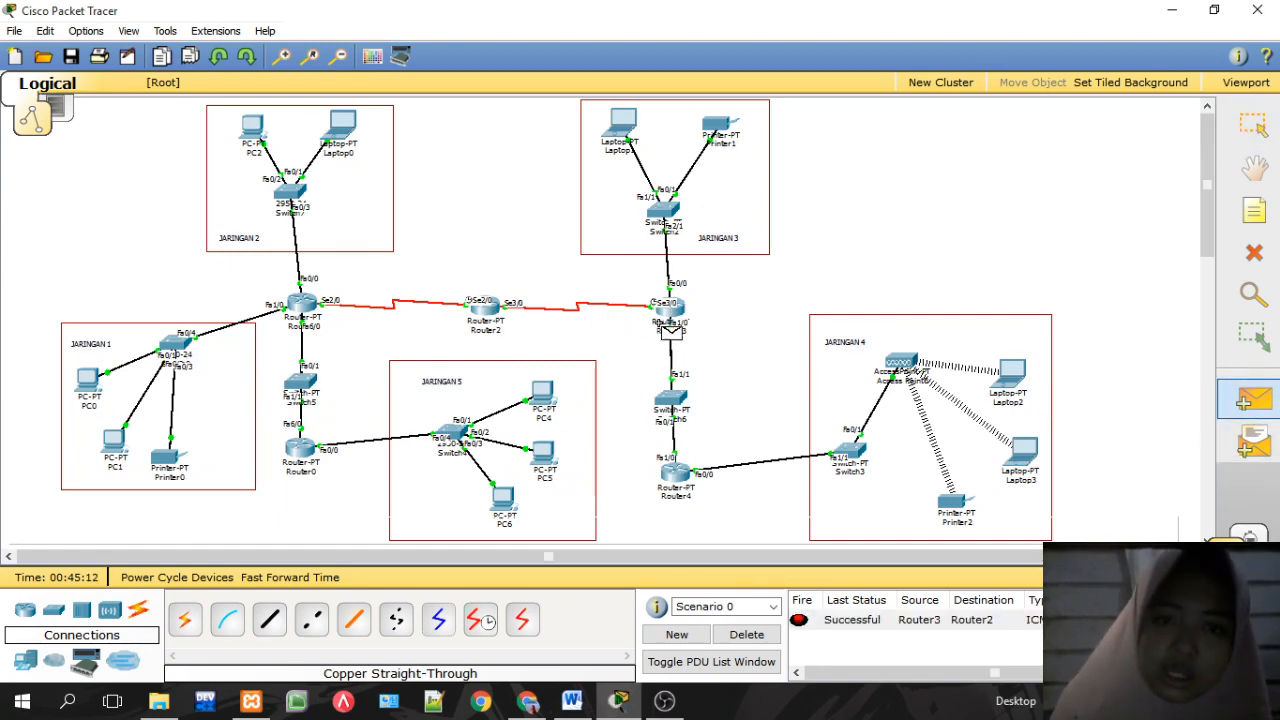
left_click(671, 315)
left_click(305, 305)
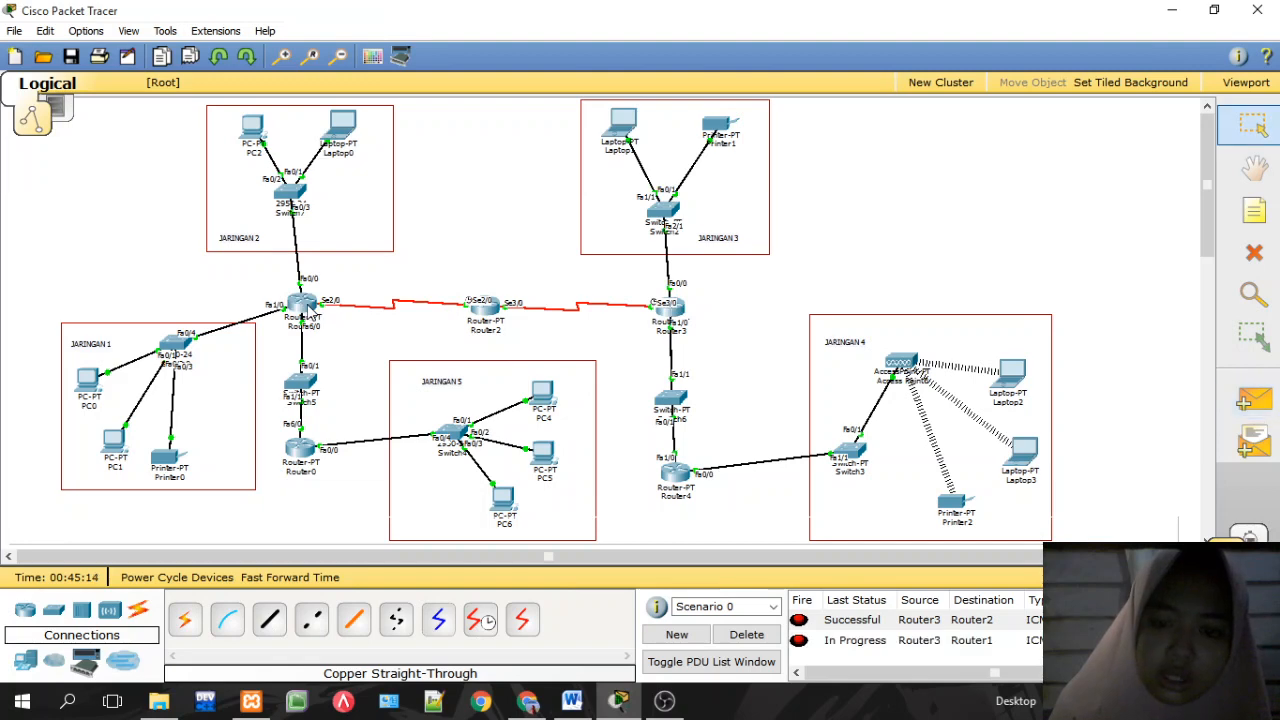
left_click(1254, 400)
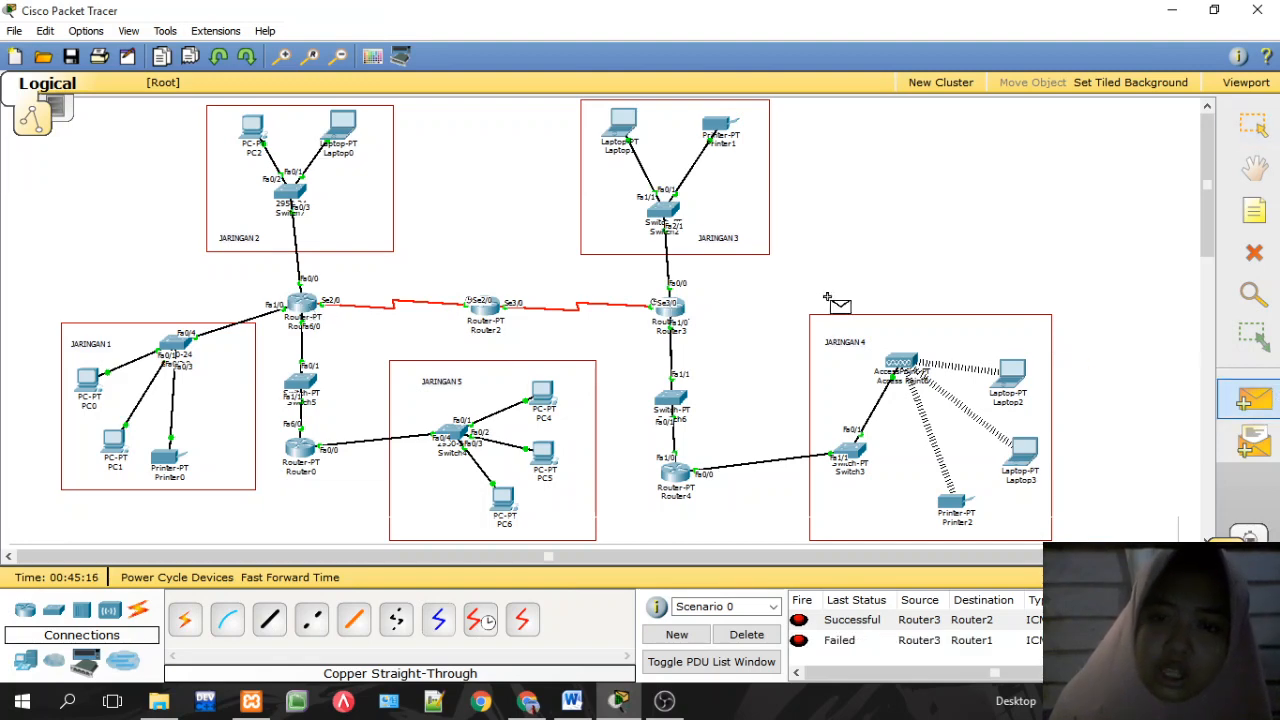
left_click(671, 309)
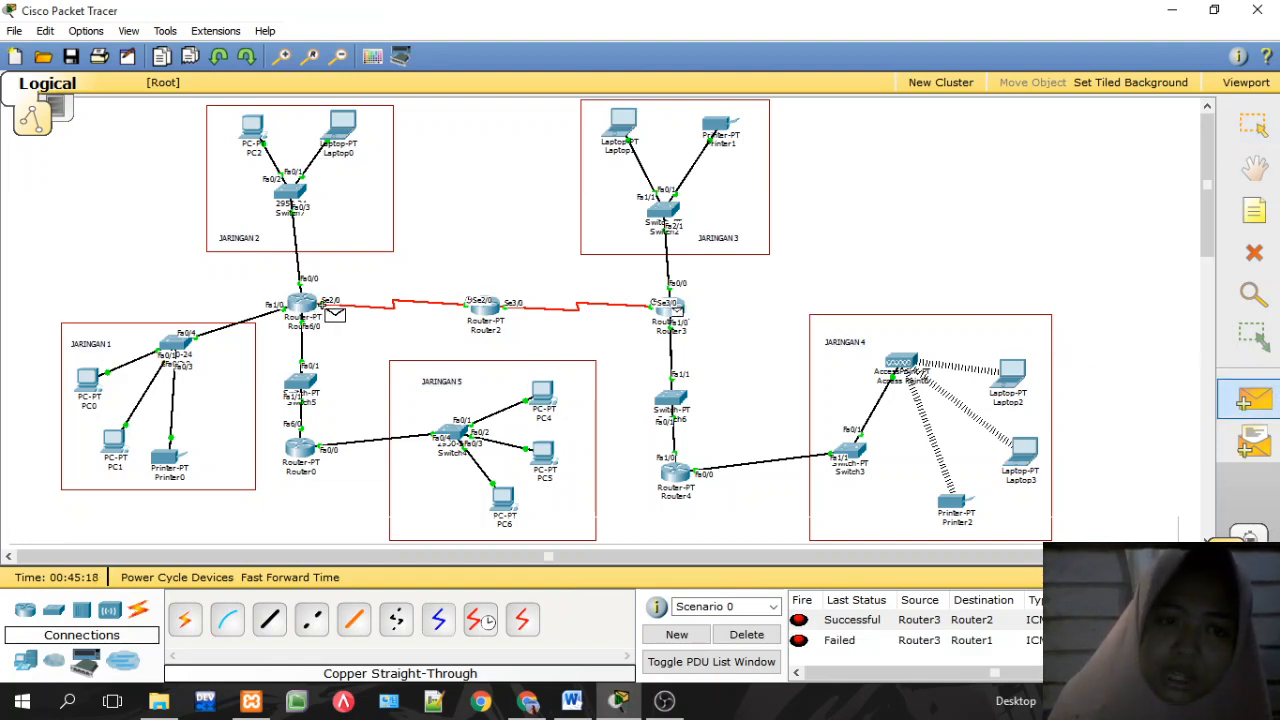
left_click(302, 305)
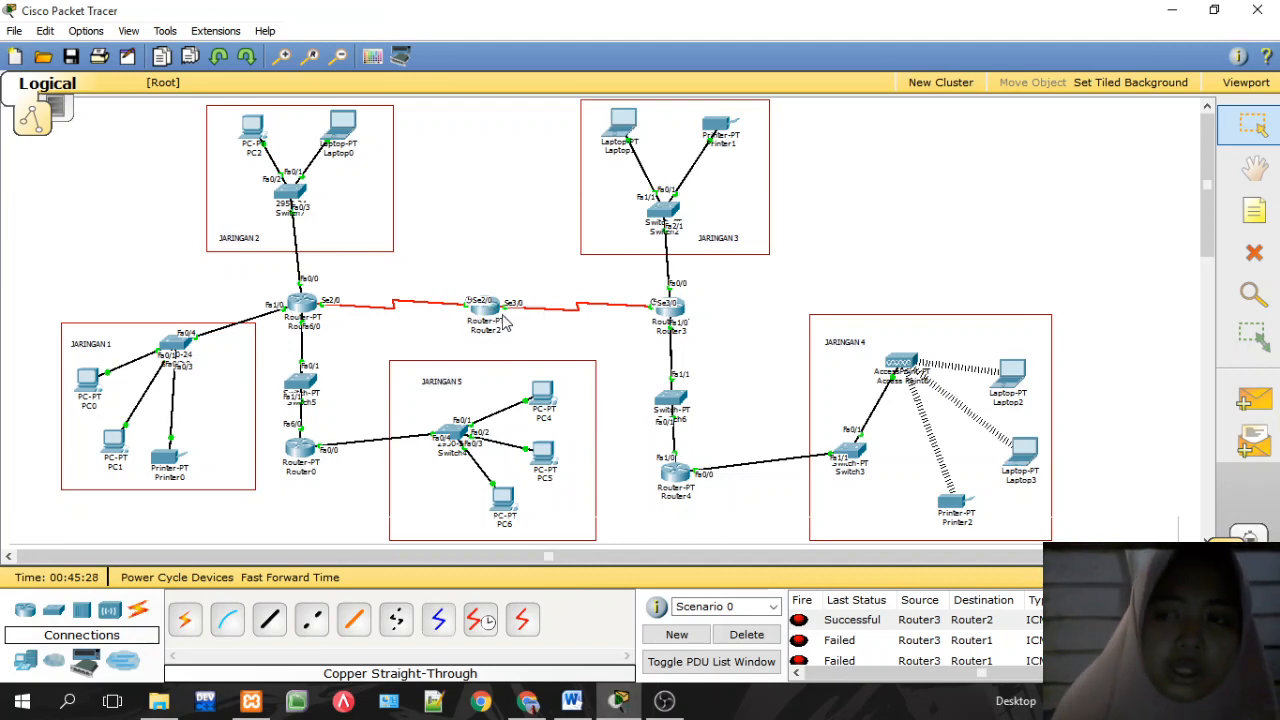
mouse_move(505, 320)
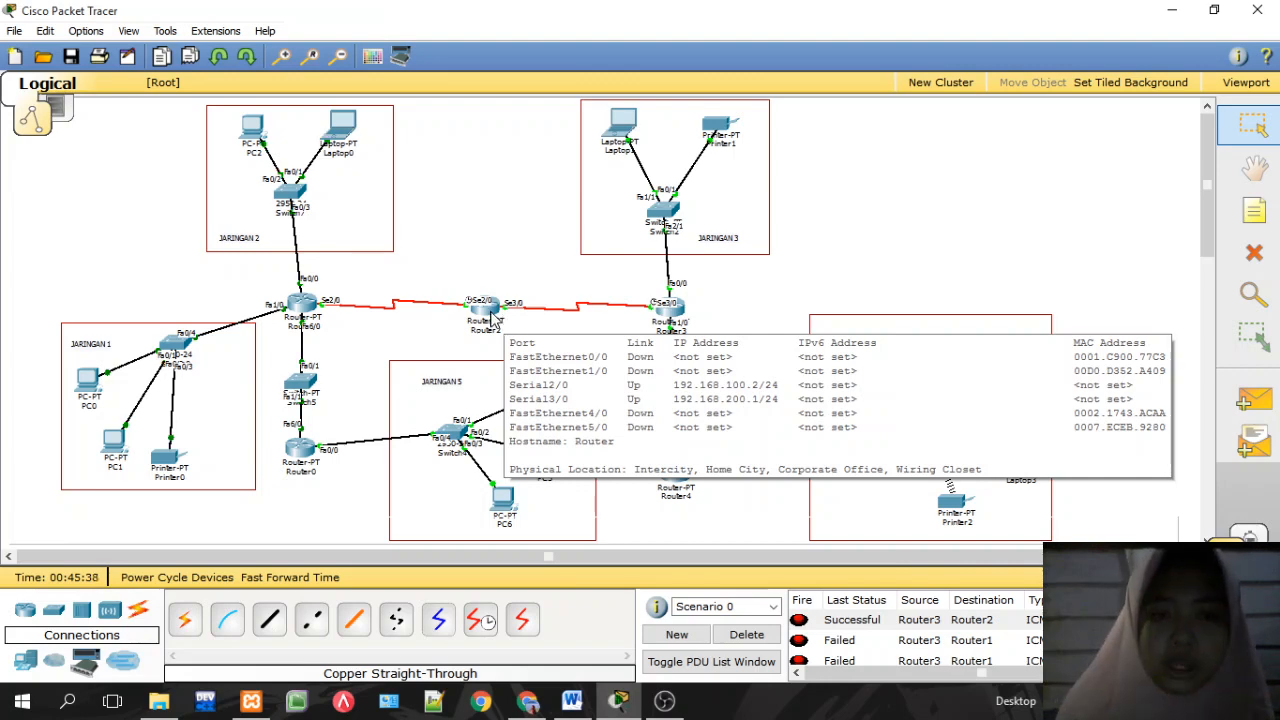
Step: Add 192.168.100.0 and 192.168.200.0 to Router2's RIP networks and close its window
left_click(485, 310)
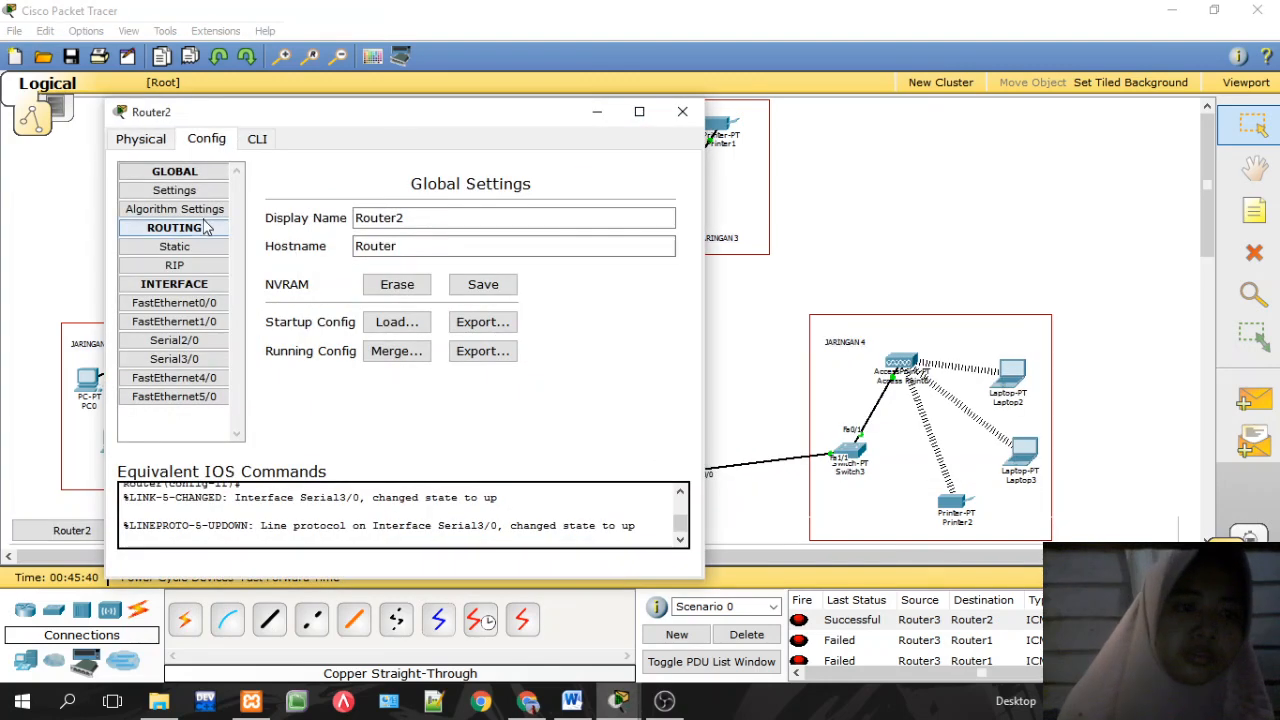
left_click(193, 268)
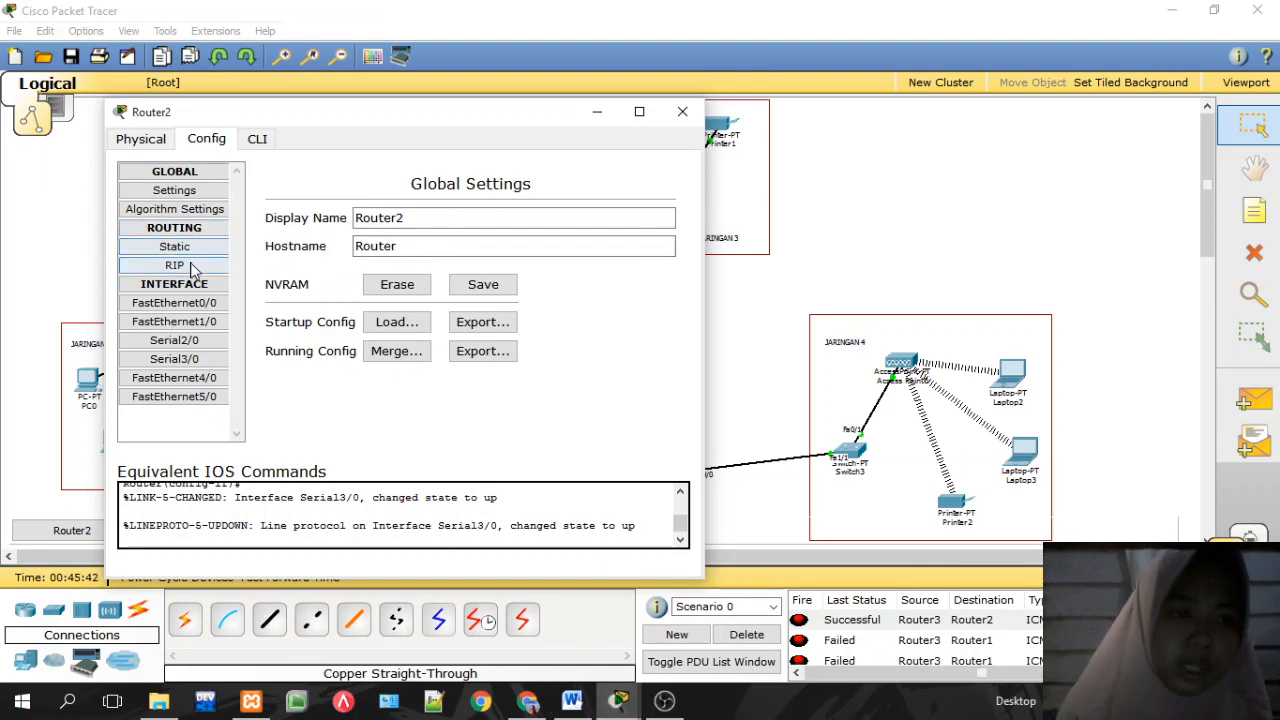
left_click(525, 205)
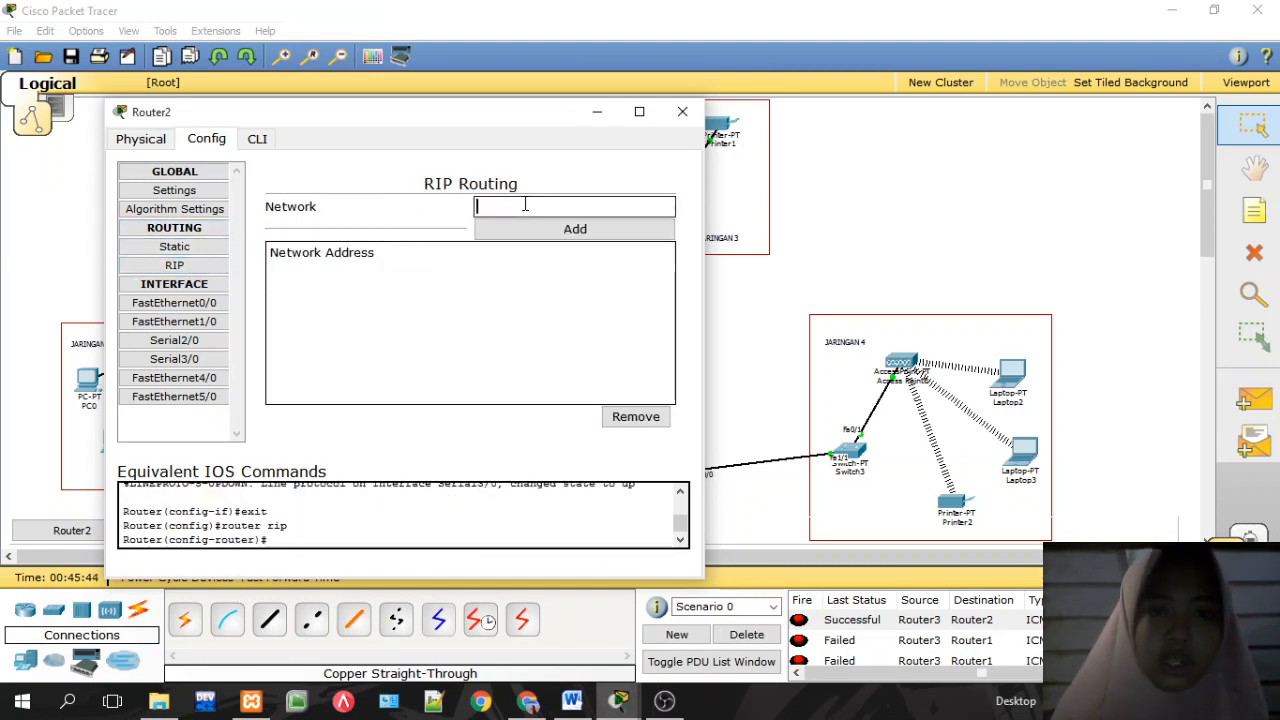
type("192.168.10.1")
key("BackSpace")
key("BackSpace")
key("BackSpace")
key("BackSpace")
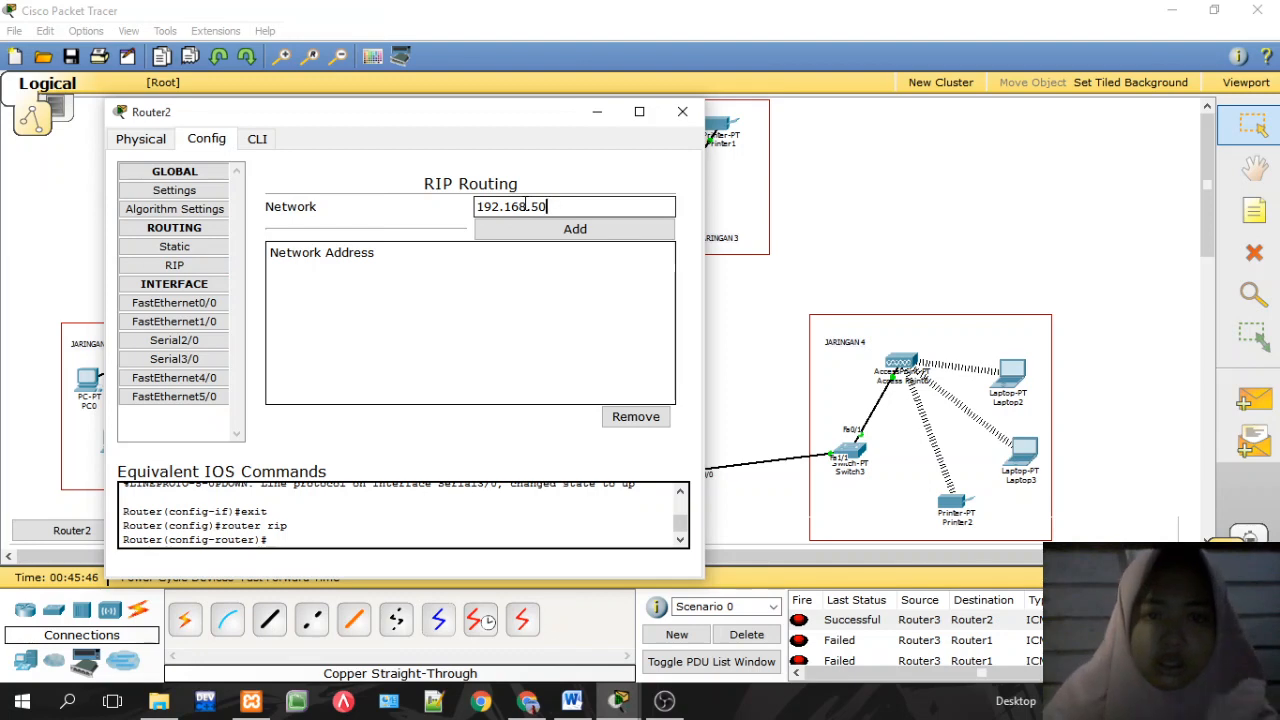
type("100.")
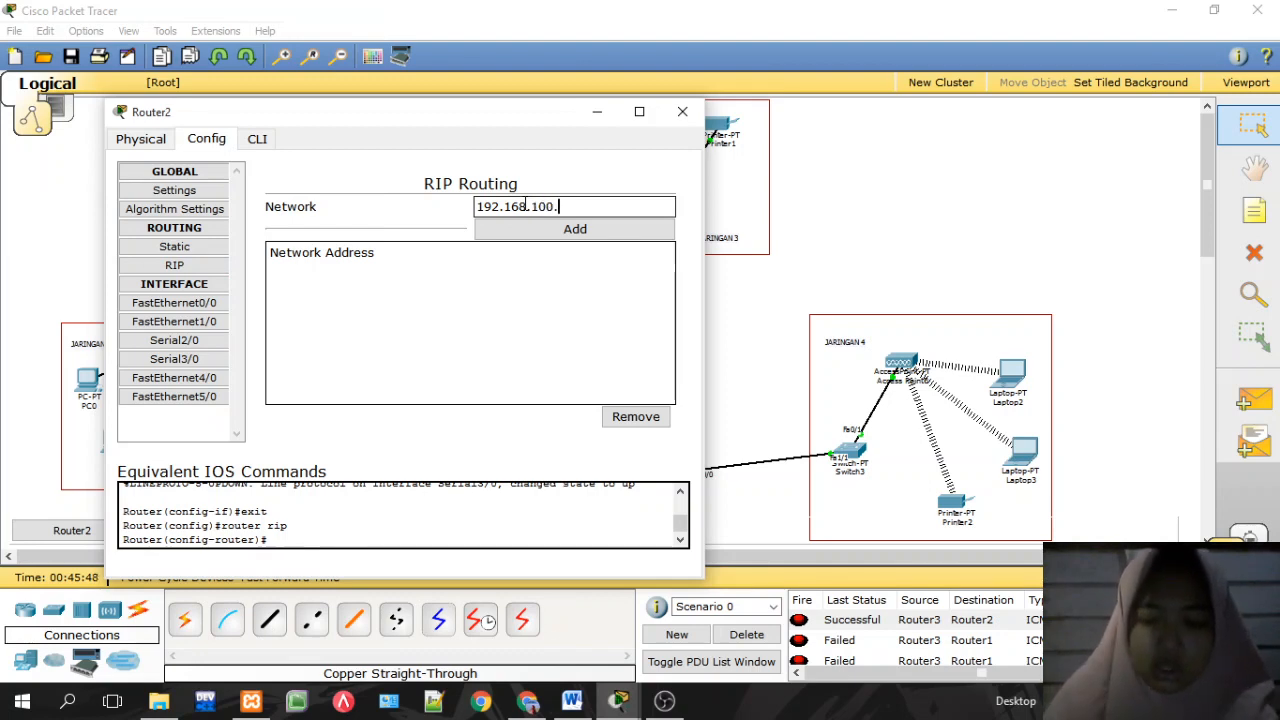
type("0")
left_click(549, 228)
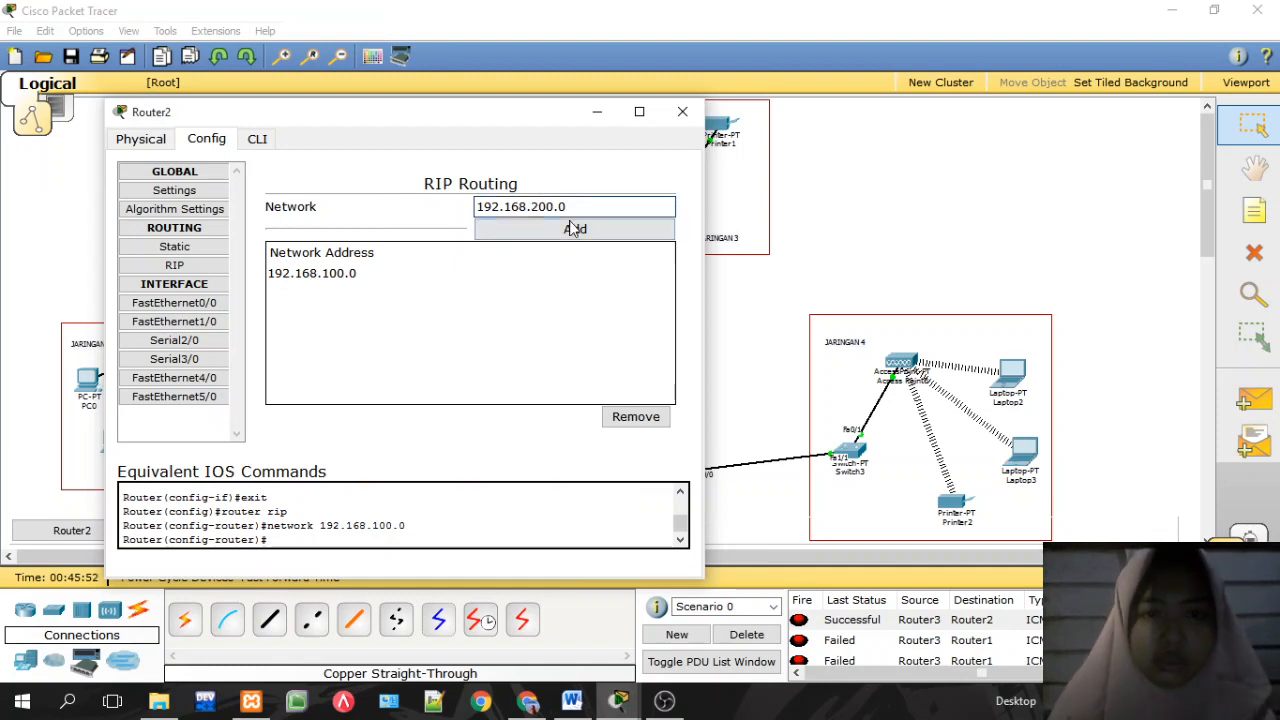
left_click(574, 229)
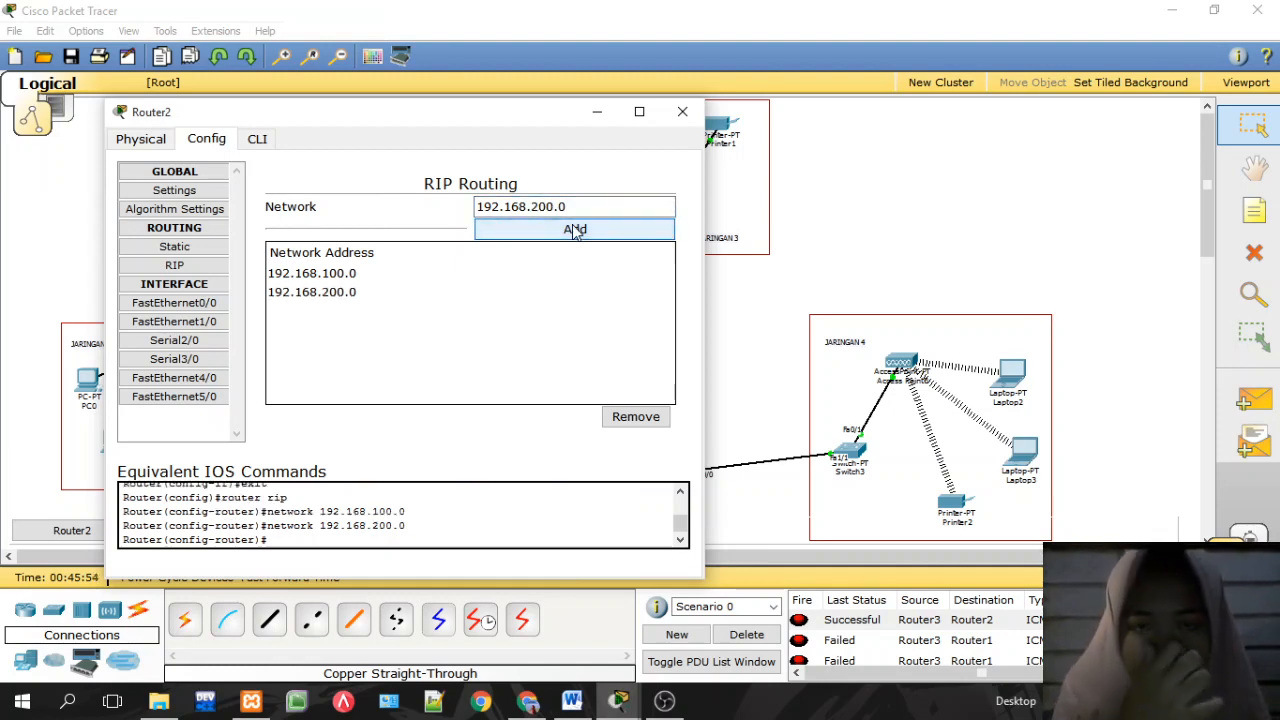
left_click(683, 113)
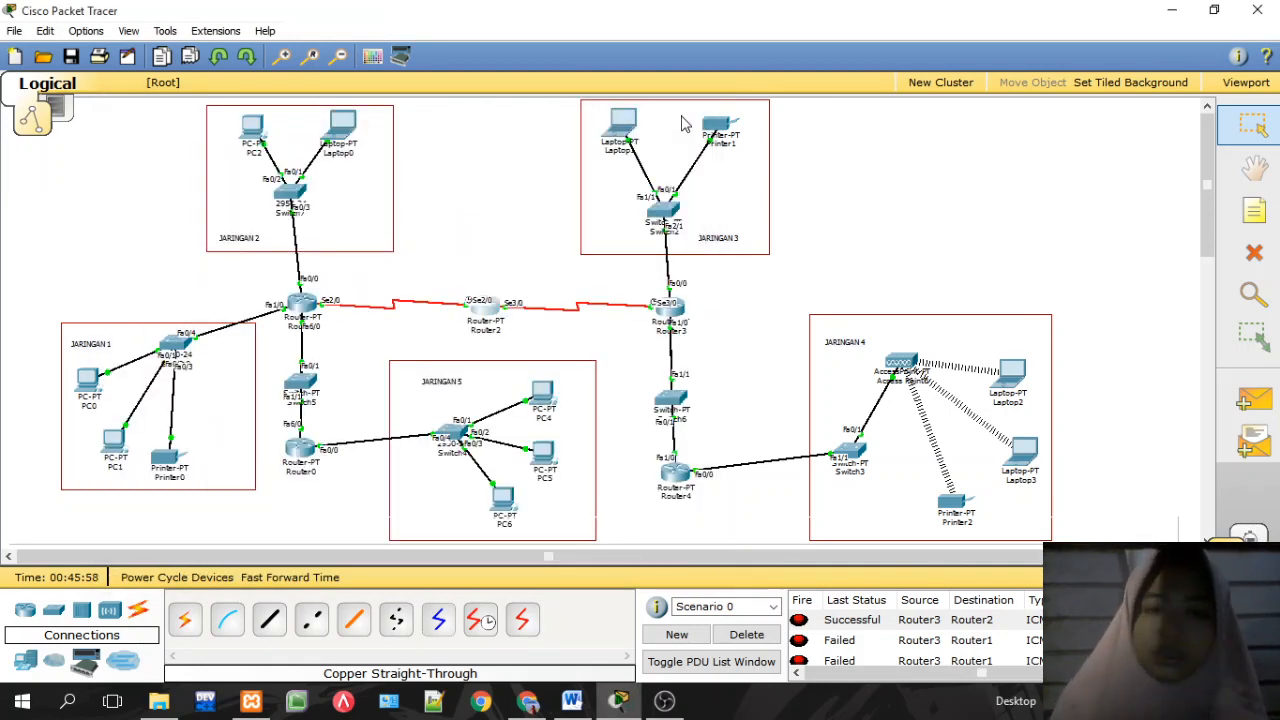
Step: Test a ping from Laptop2 to Laptop0 and delete the result
left_click(1246, 402)
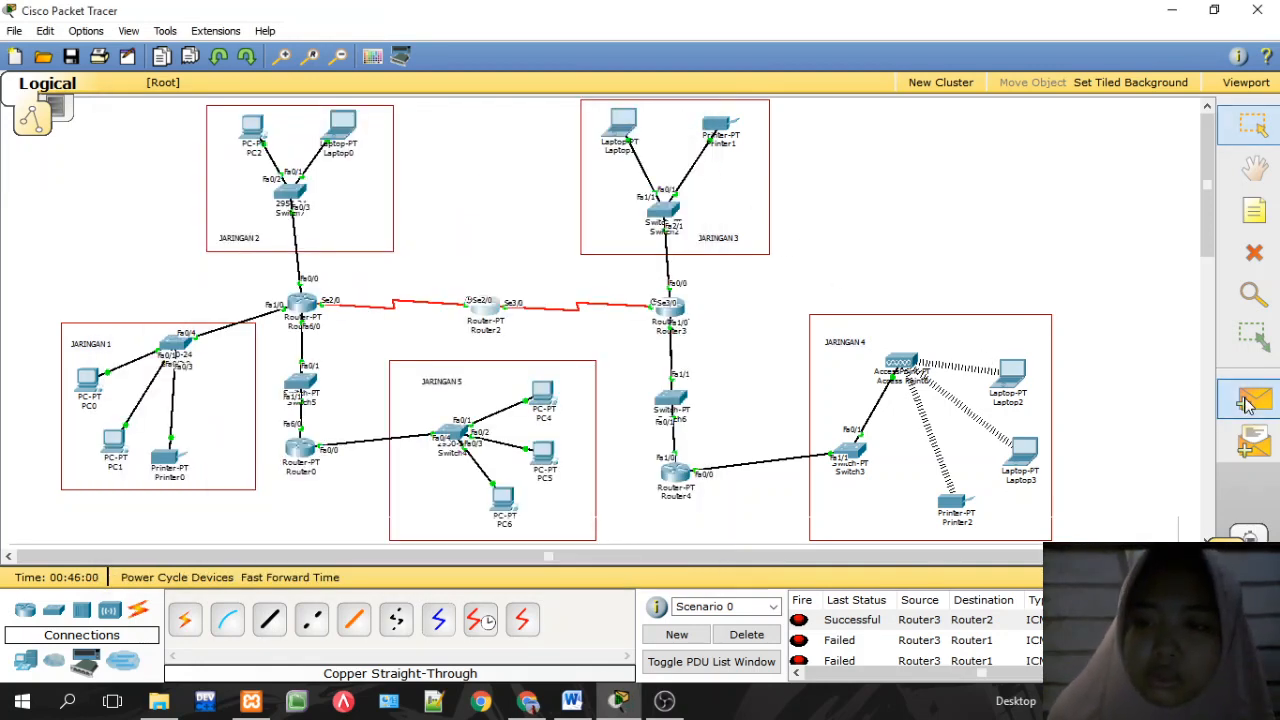
left_click(1015, 378)
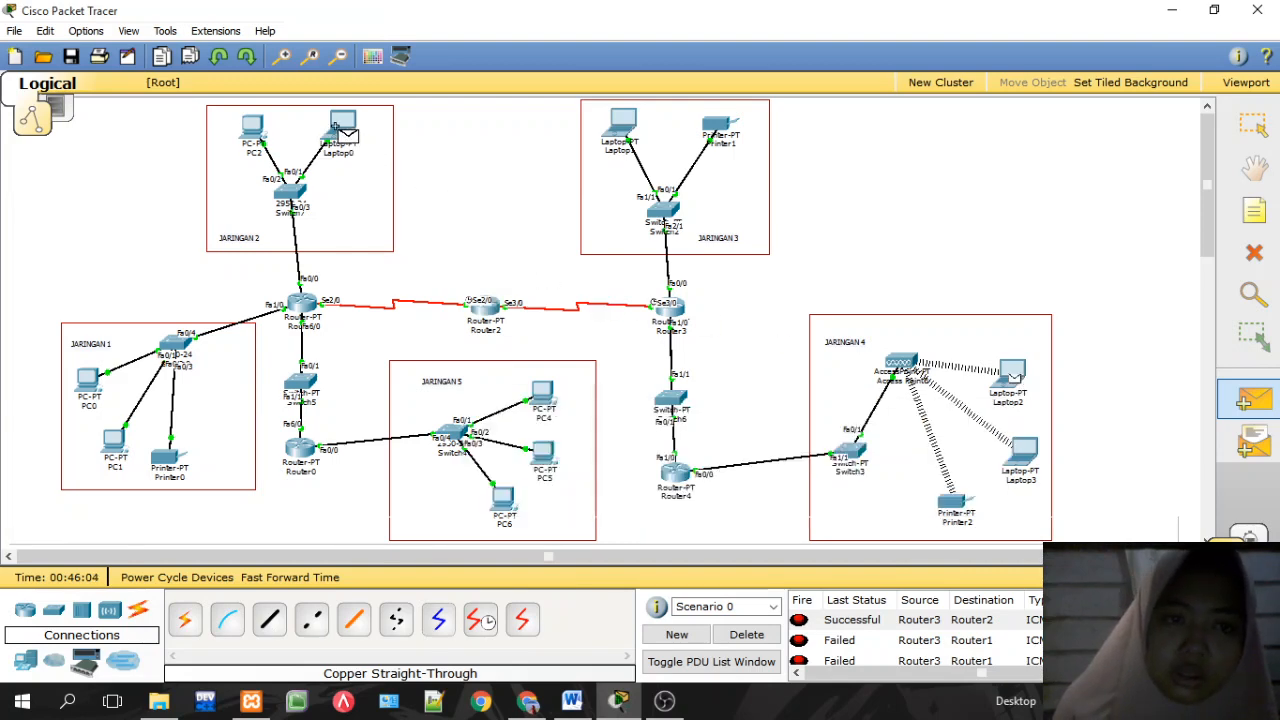
left_click(342, 135)
left_click(762, 638)
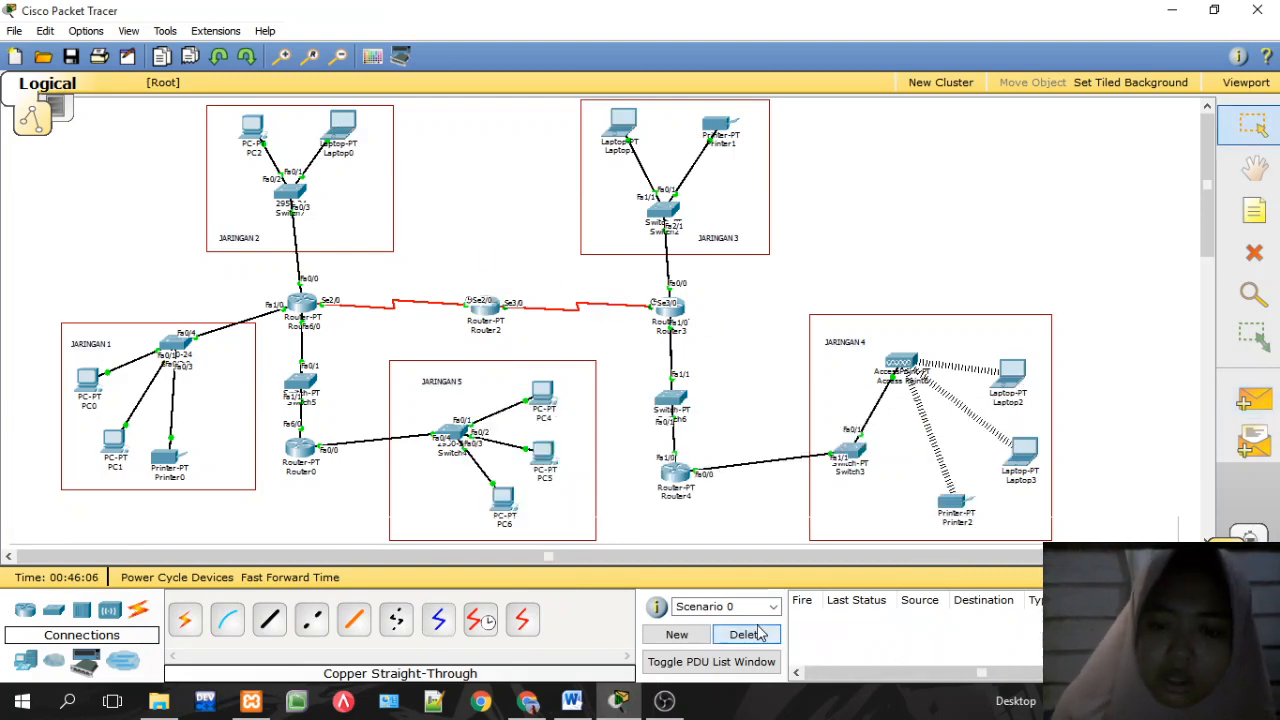
Step: Repeat the Laptop2-to-Laptop0 ping twice, clear the failed results, and reopen Router2
left_click(1254, 398)
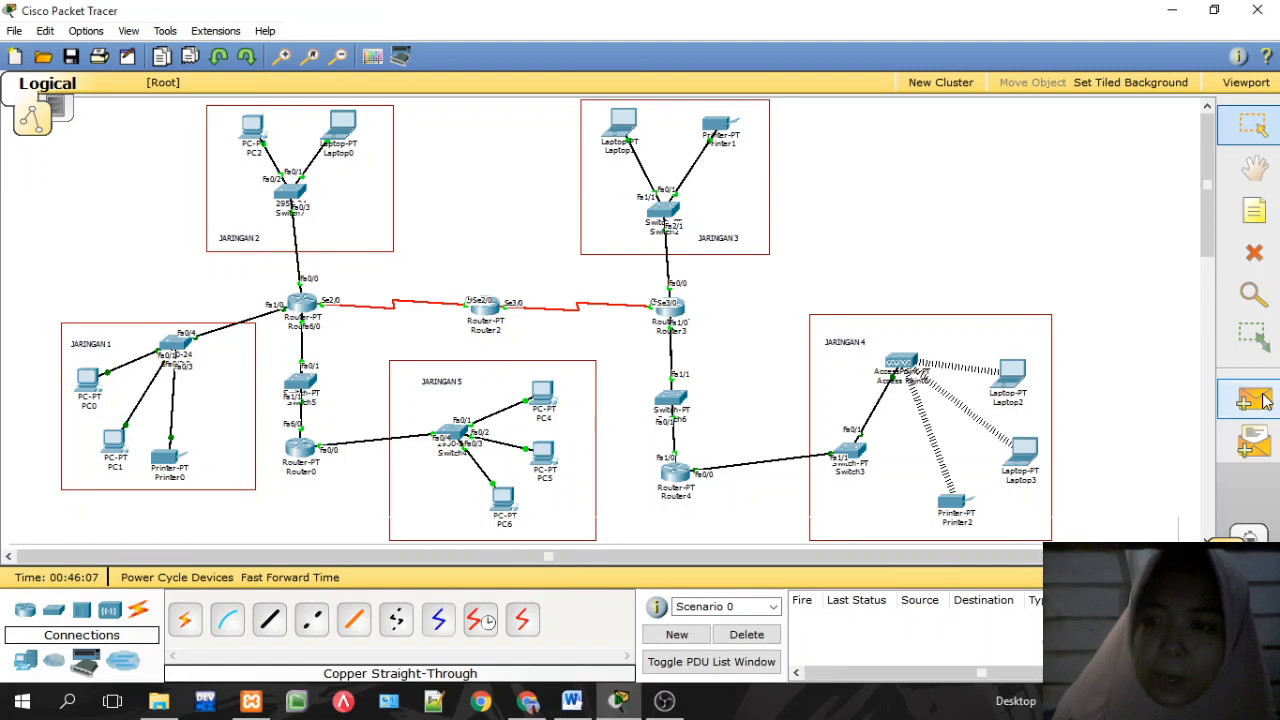
left_click(1013, 380)
left_click(346, 132)
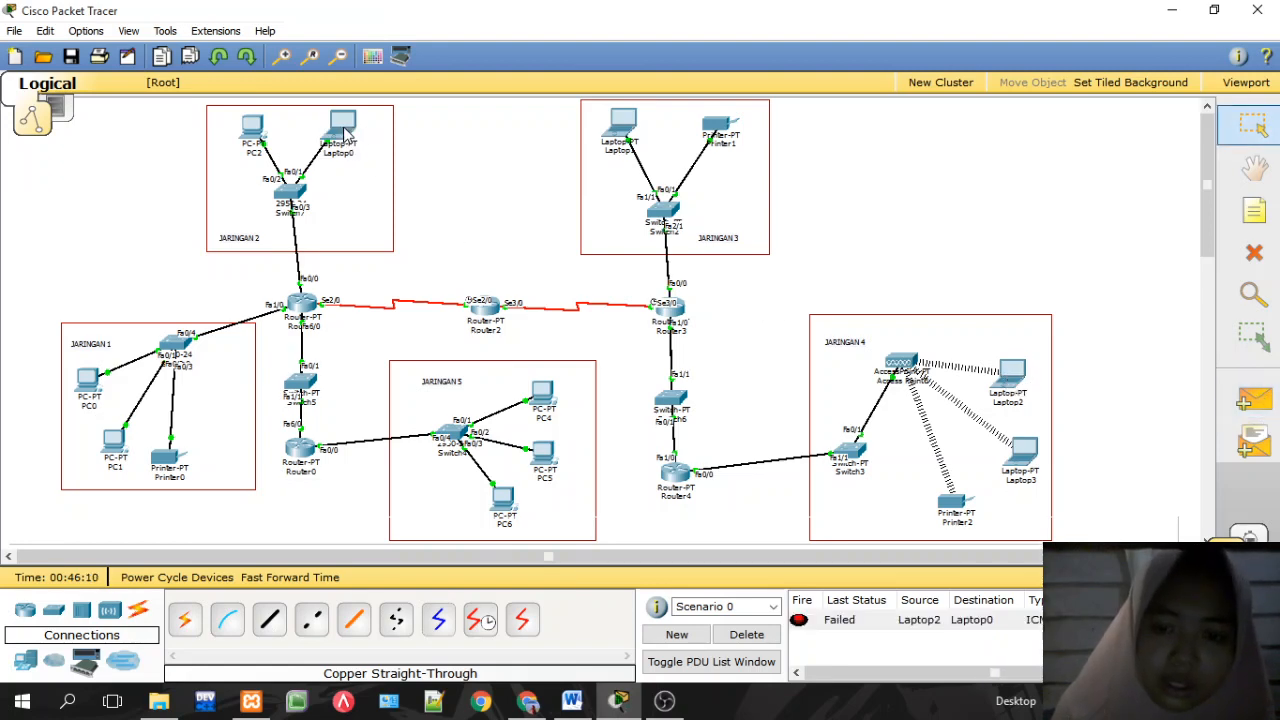
left_click(1252, 400)
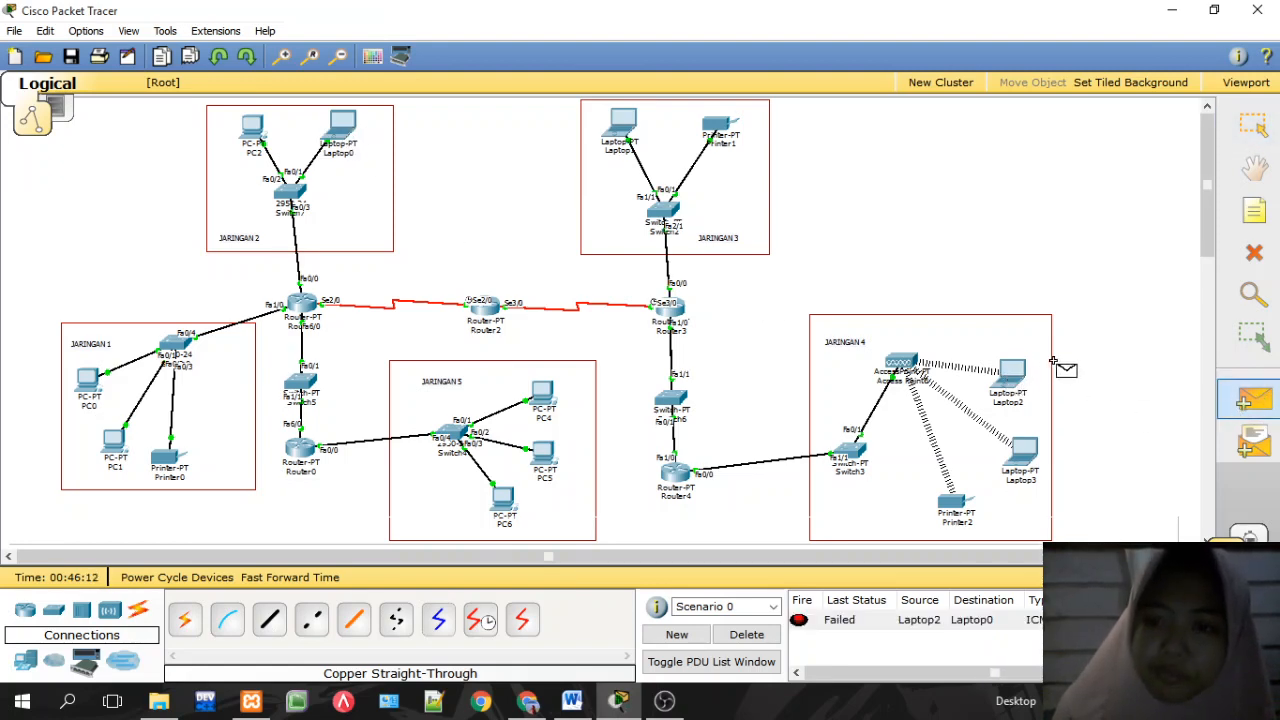
left_click(1013, 378)
left_click(348, 128)
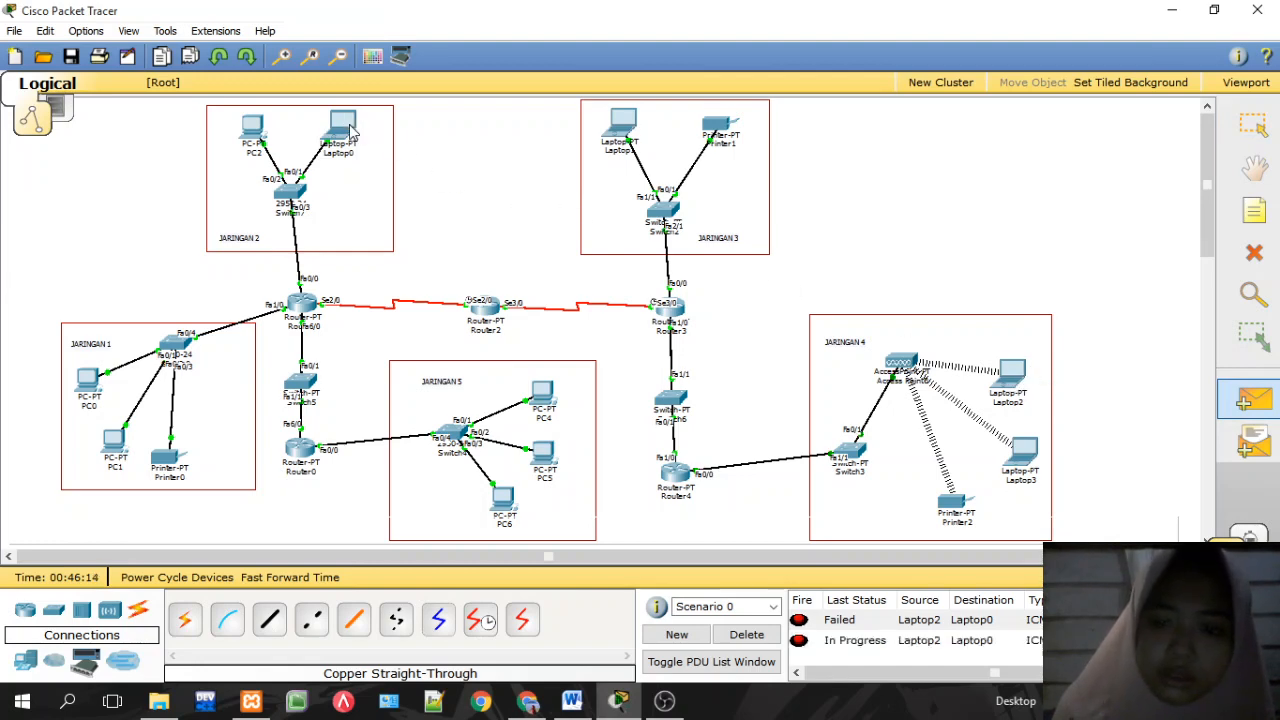
left_click(758, 635)
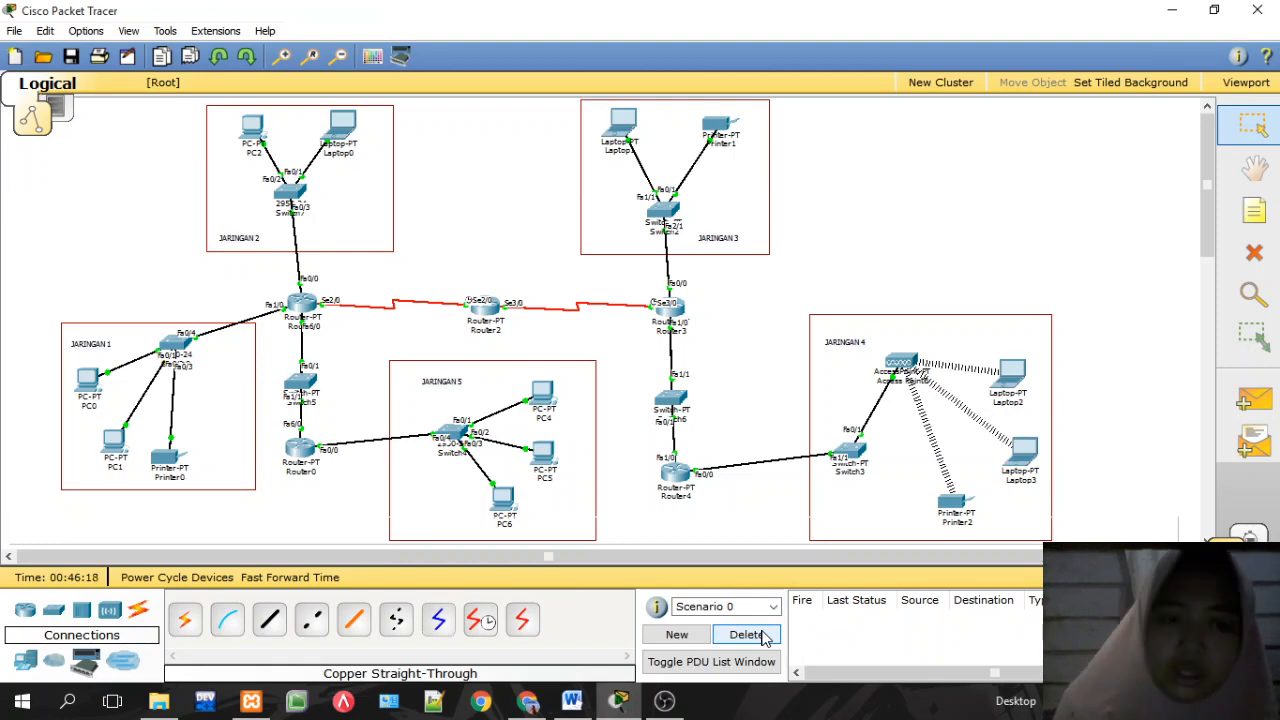
left_click(483, 307)
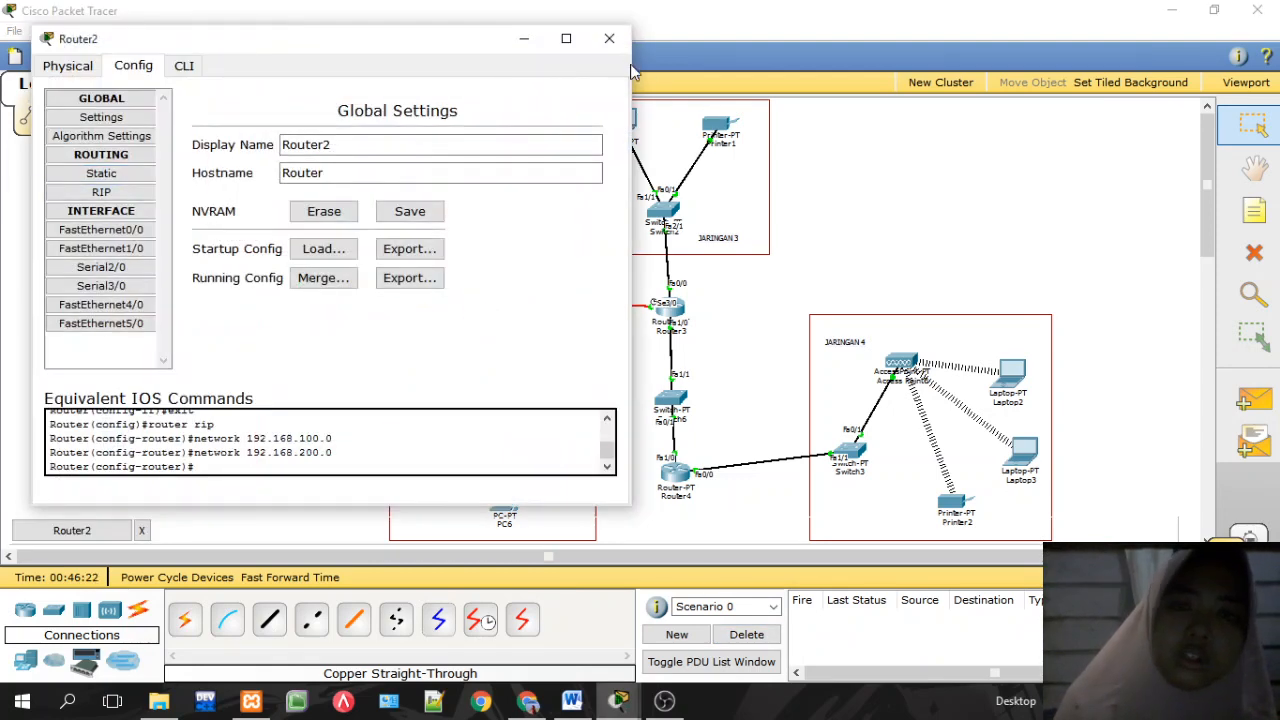
Step: Close Router2's settings and bring up Router4's configuration window
left_click(609, 38)
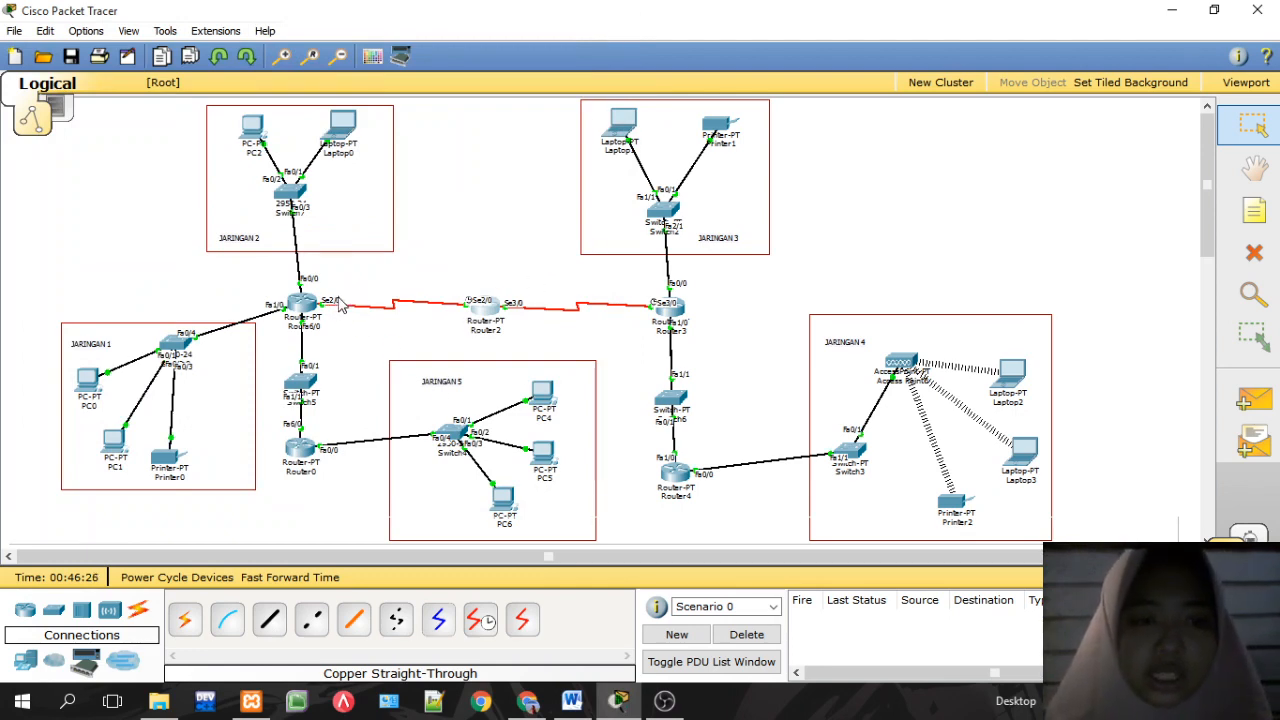
mouse_move(478, 338)
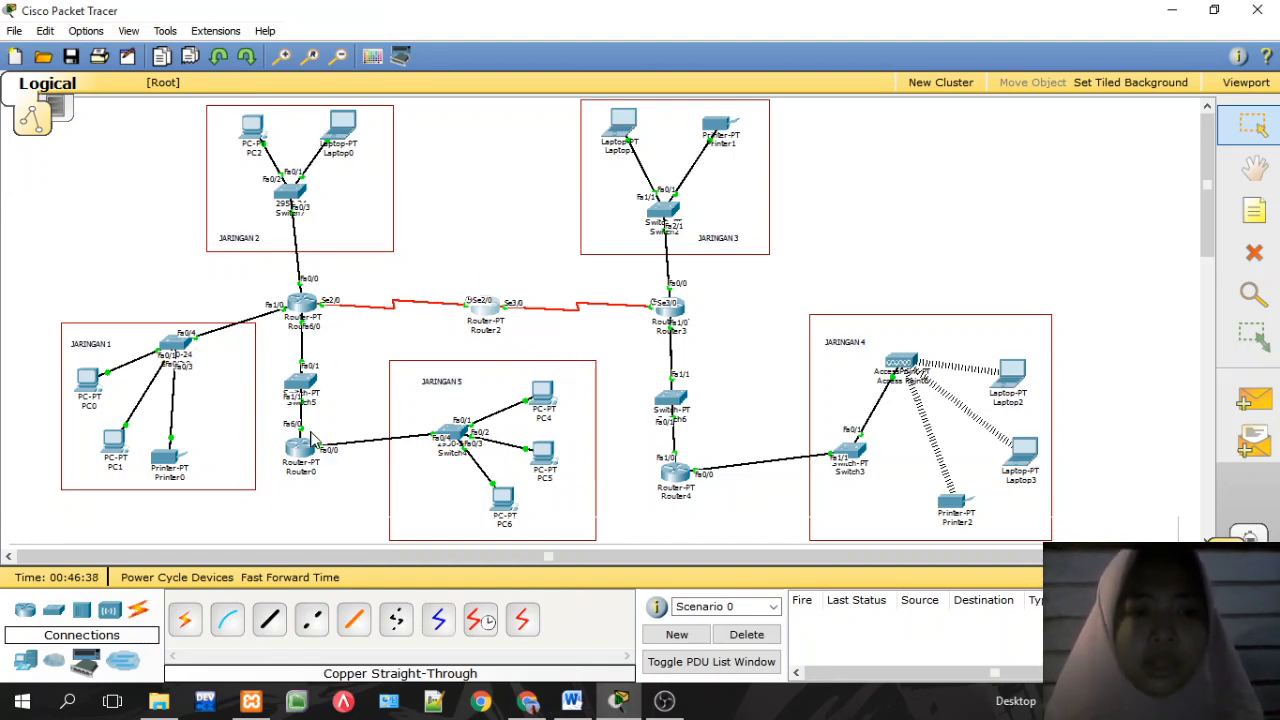
left_click(676, 472)
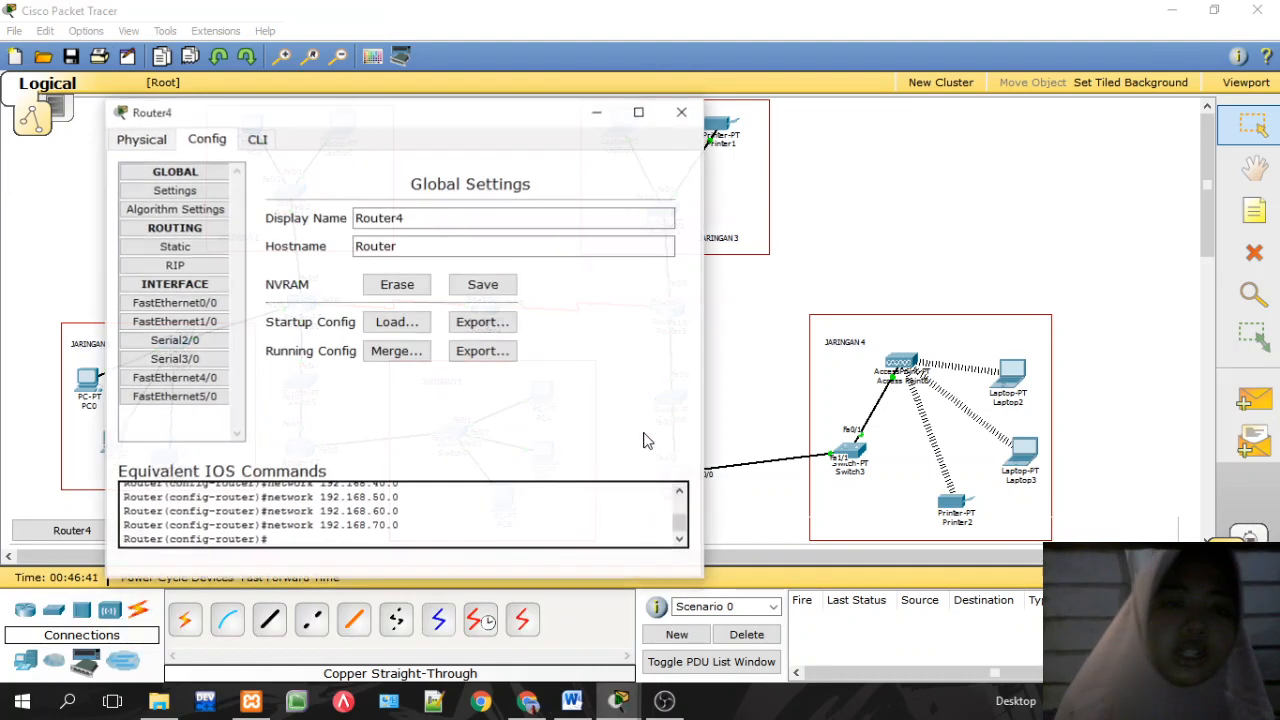
Step: In Router4's RIP settings, add 192.168.100.0 and 192.168.200.0, then close the window
left_click(200, 266)
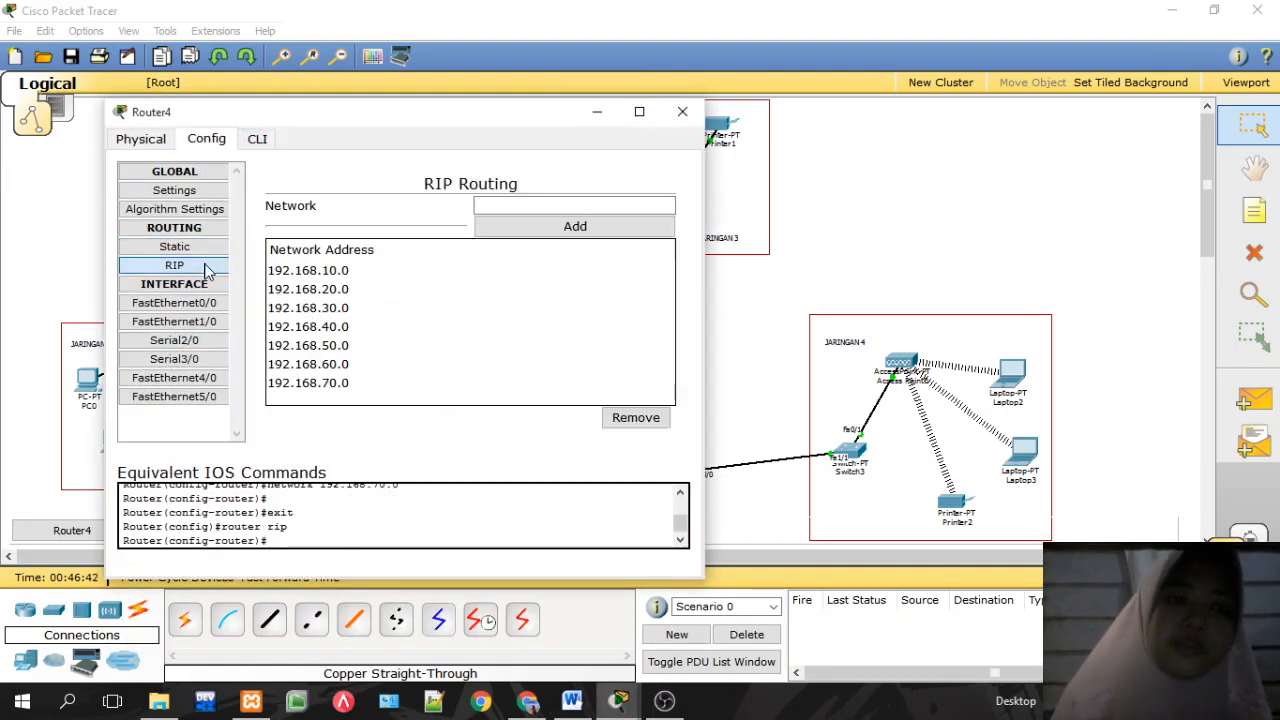
left_click(506, 206)
type("192.168.50.")
key("BackSpace")
key("BackSpace")
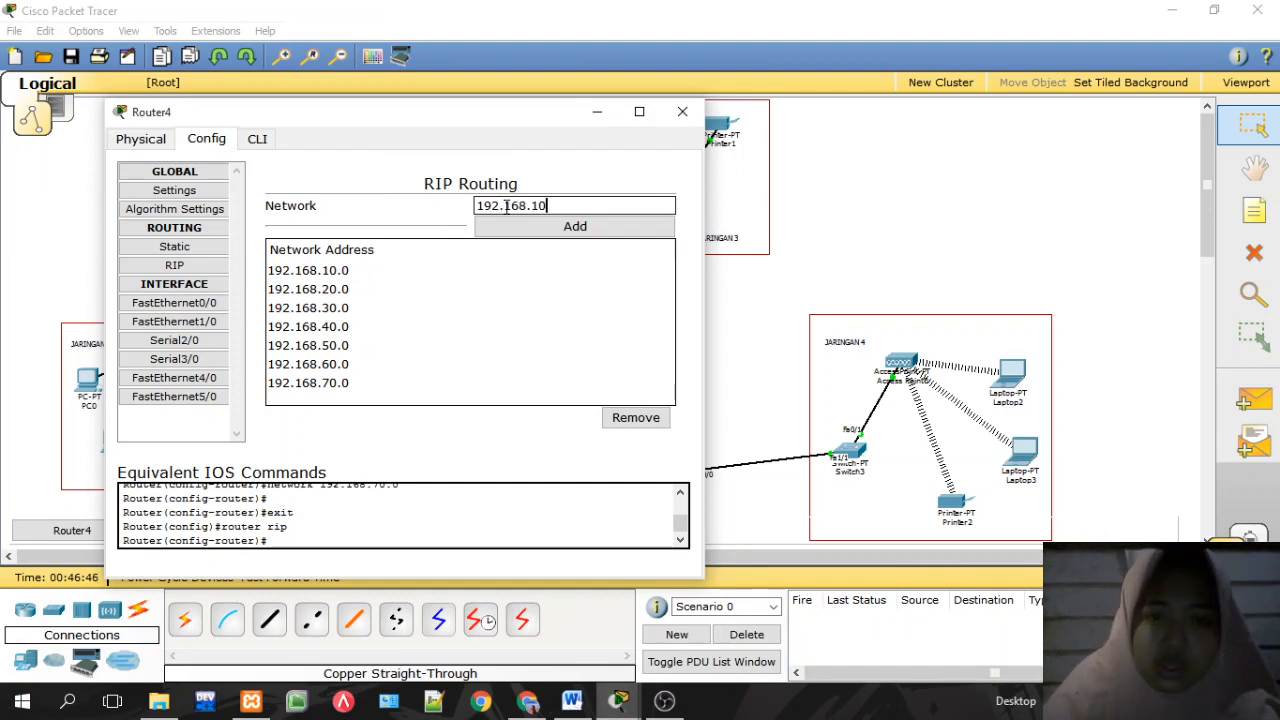
left_click(520, 228)
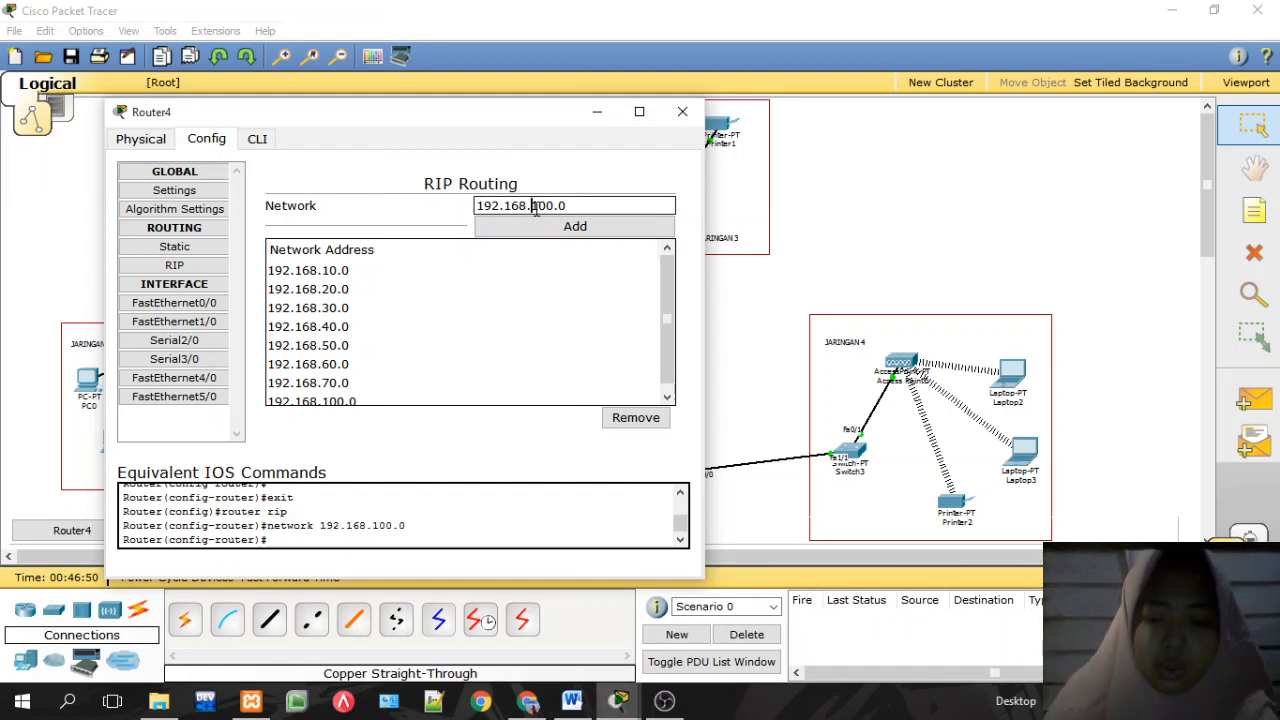
key("BackSpace")
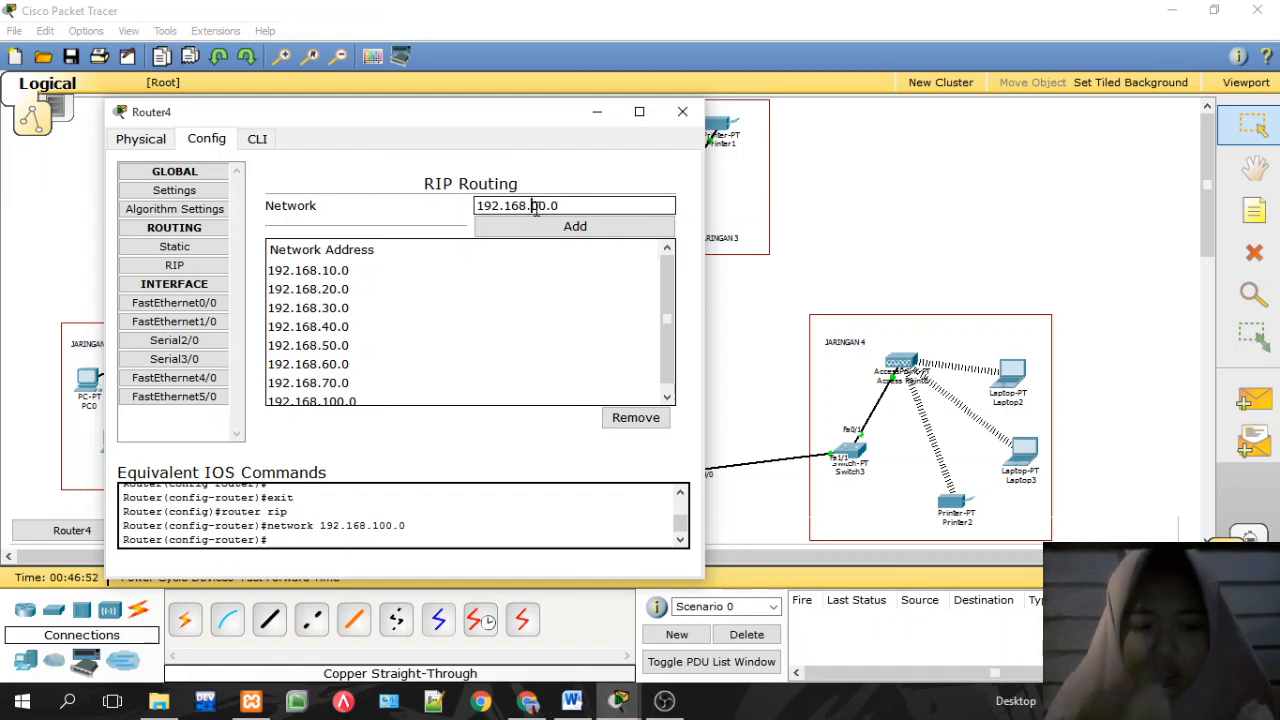
type("2")
left_click(563, 224)
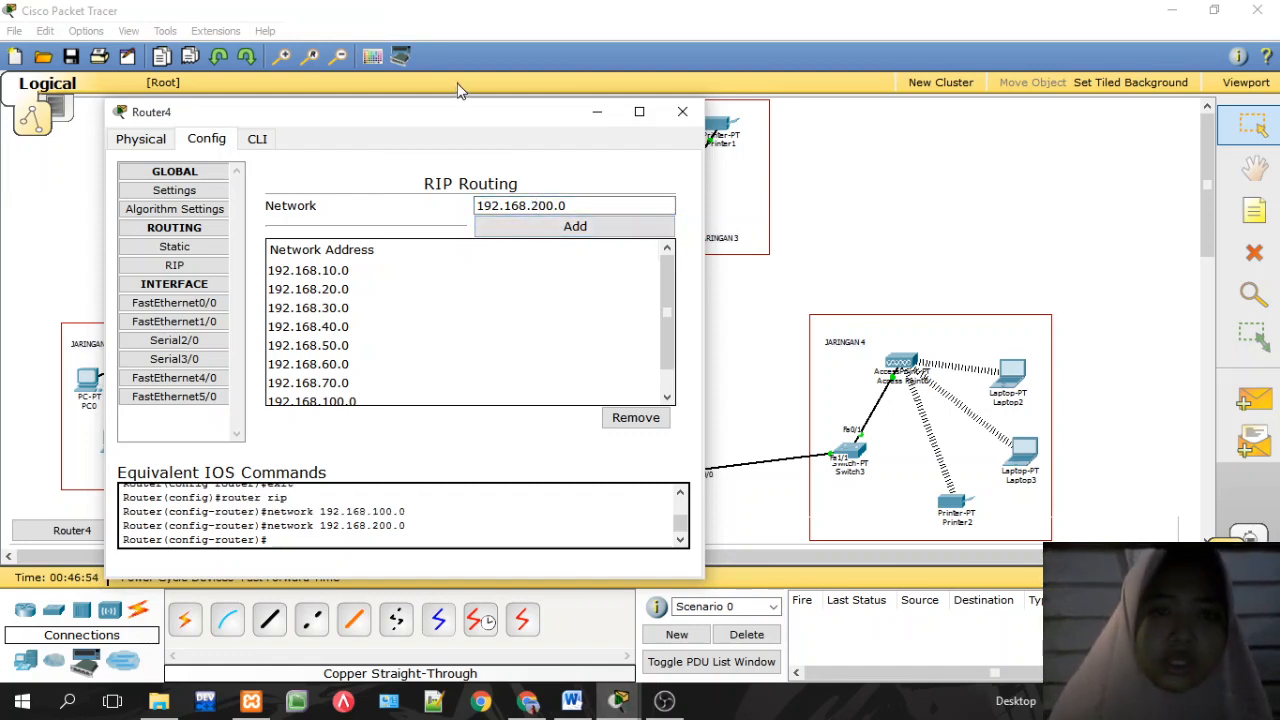
left_click_drag(456, 97, 451, 31)
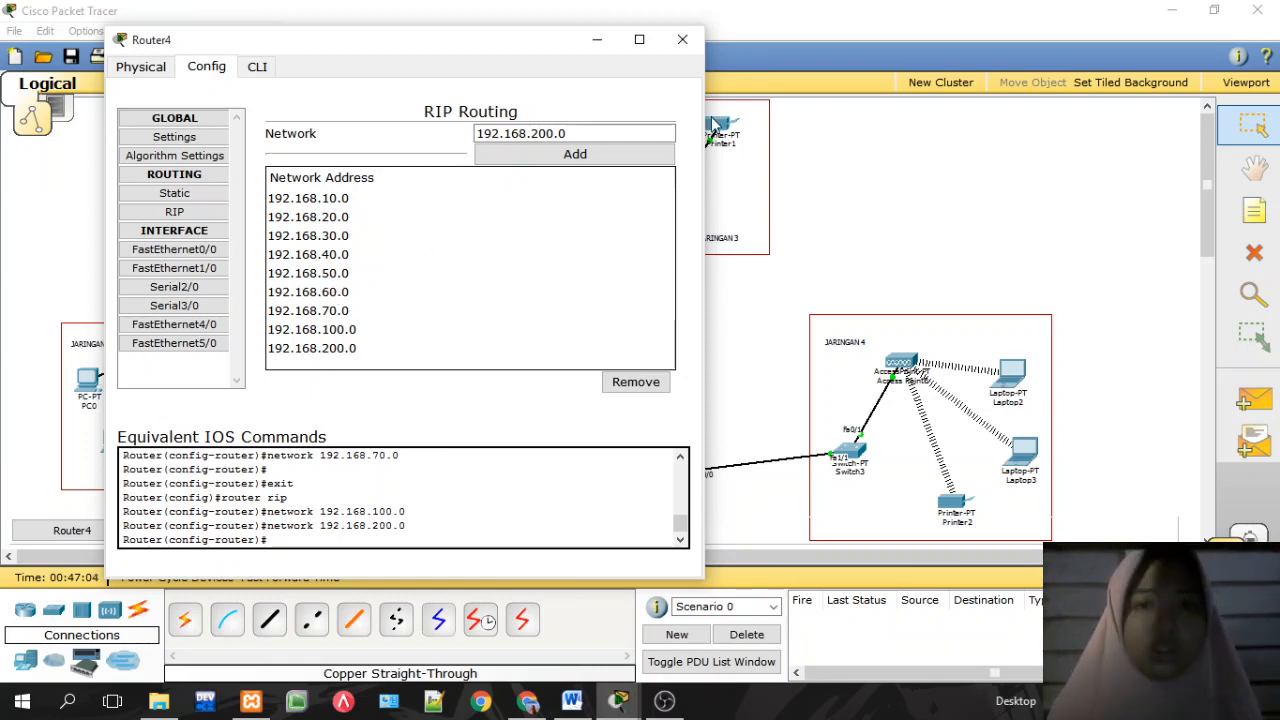
left_click(682, 39)
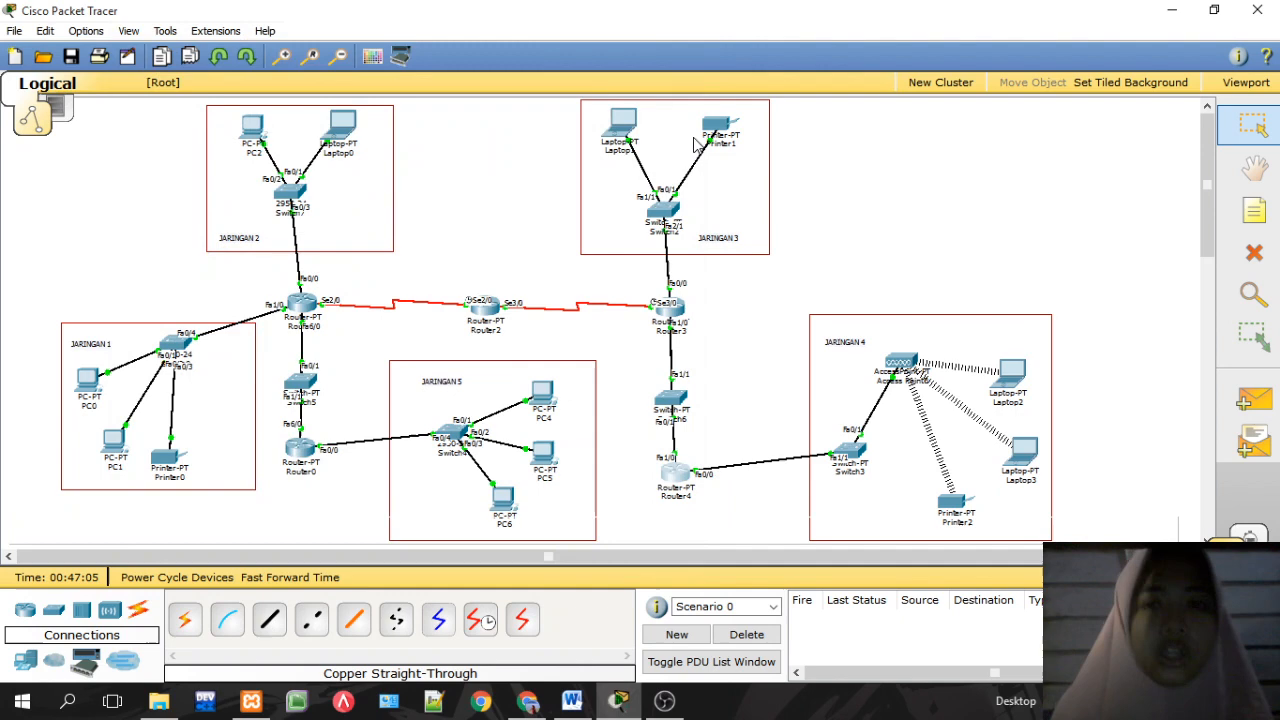
Step: Go to Router3's RIP settings and add network 192.168.100.0
left_click(668, 308)
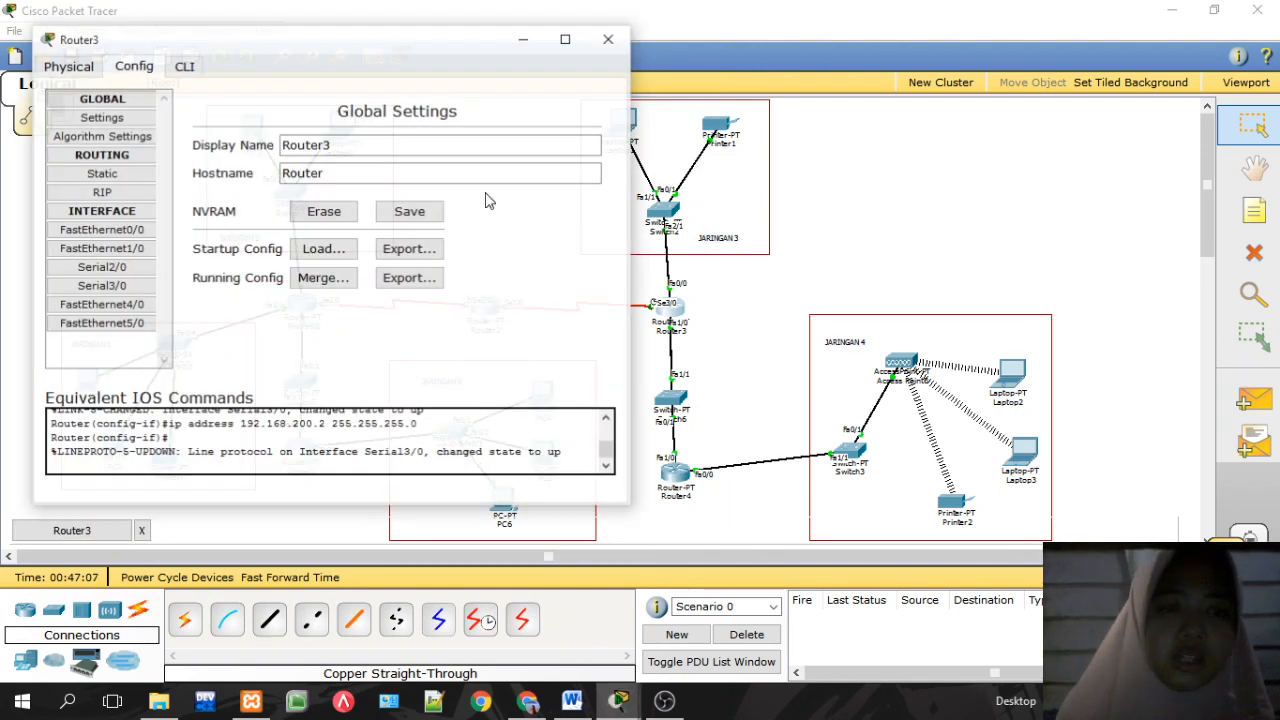
left_click(101, 192)
type("192.168.50.2")
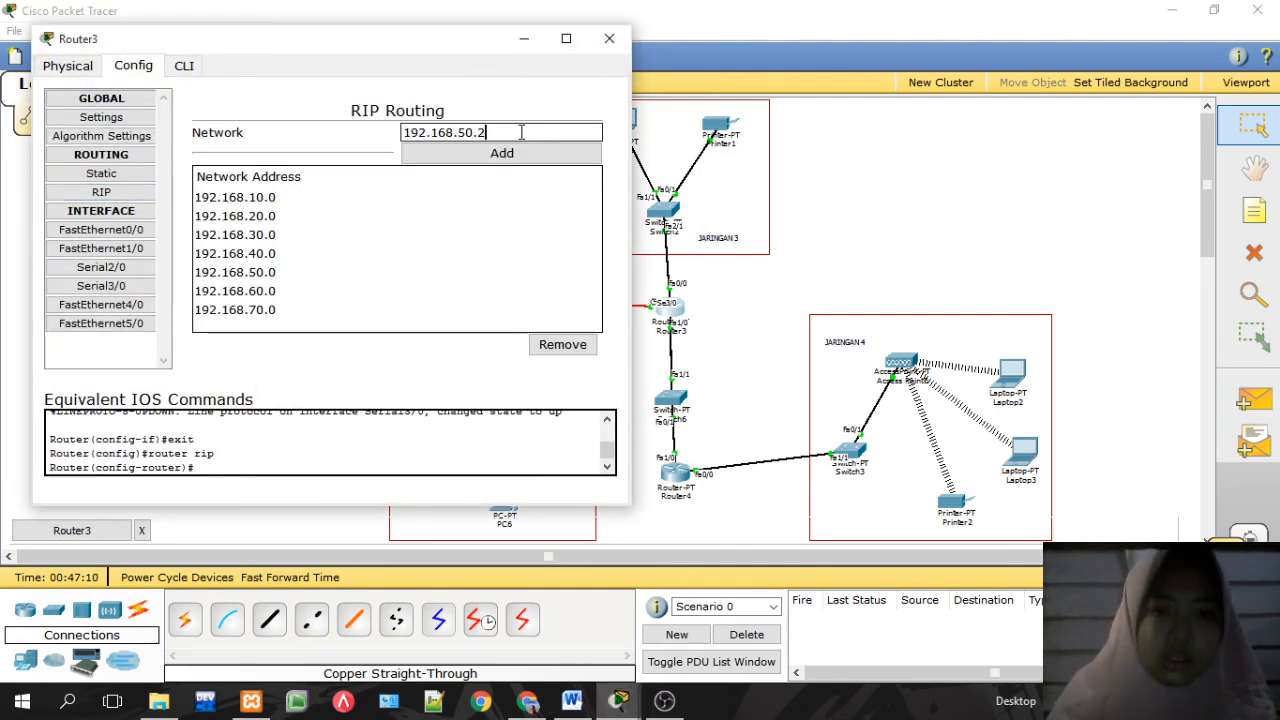
key("BackSpace")
key("BackSpace")
type("100")
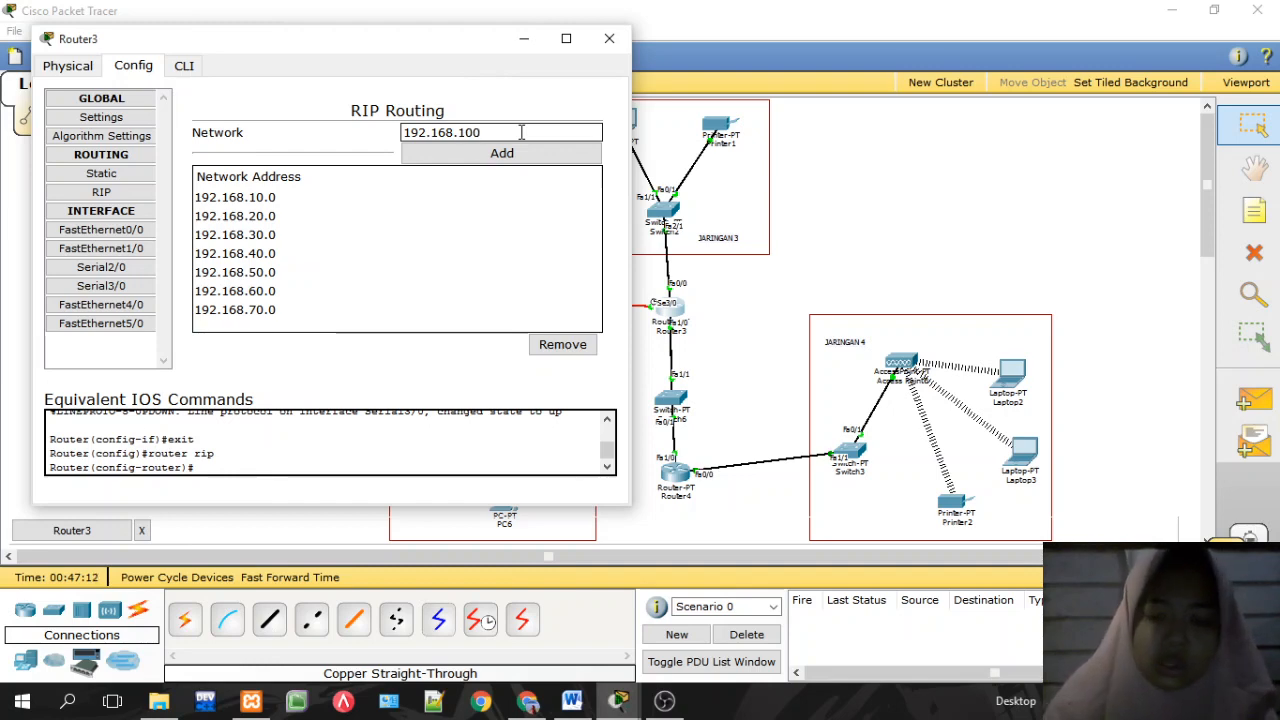
type(".-")
key("BackSpace")
type("0")
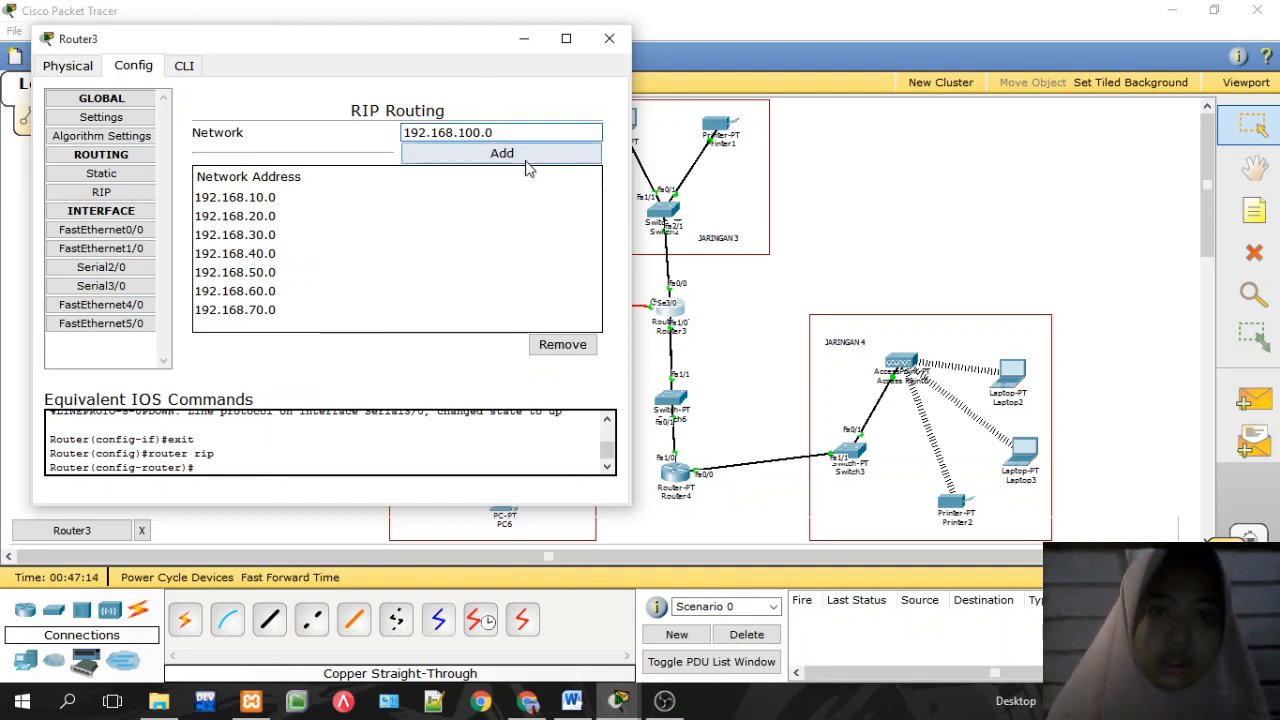
left_click(505, 152)
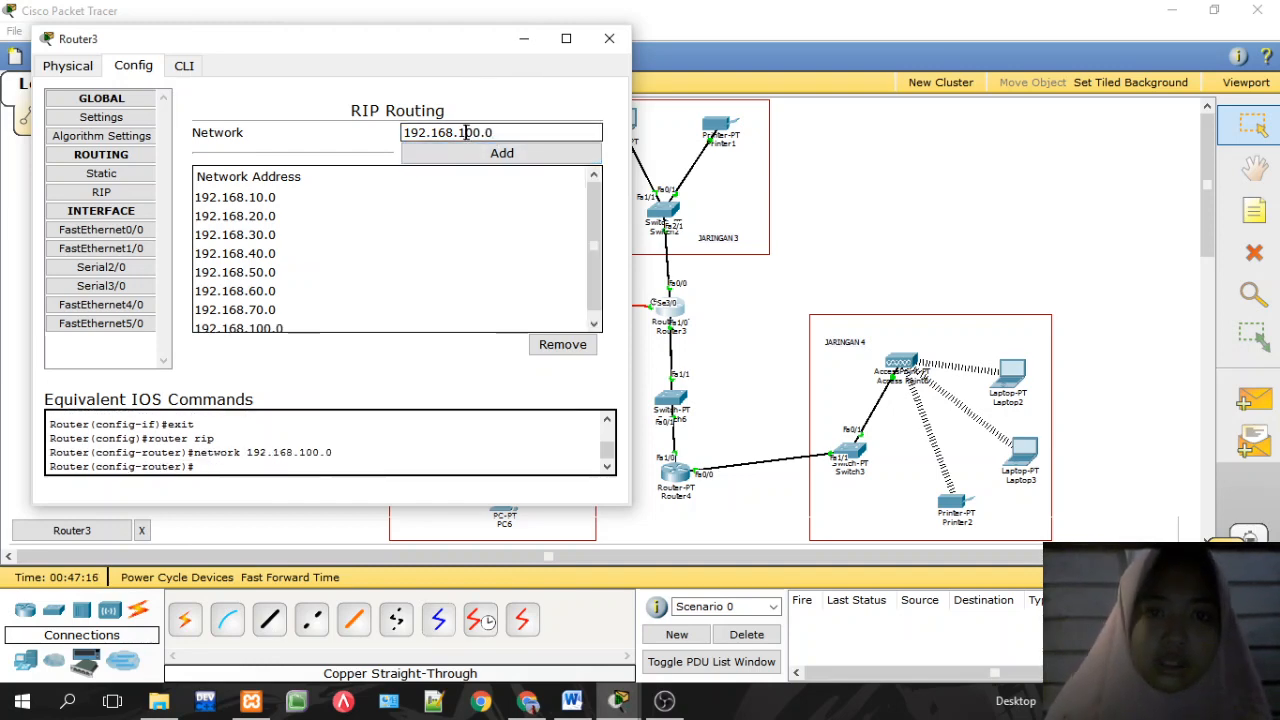
Step: Add 192.168.200.0 to Router3's RIP networks and close the window
left_click(465, 132)
key("BackSpace")
type("2")
left_click(492, 155)
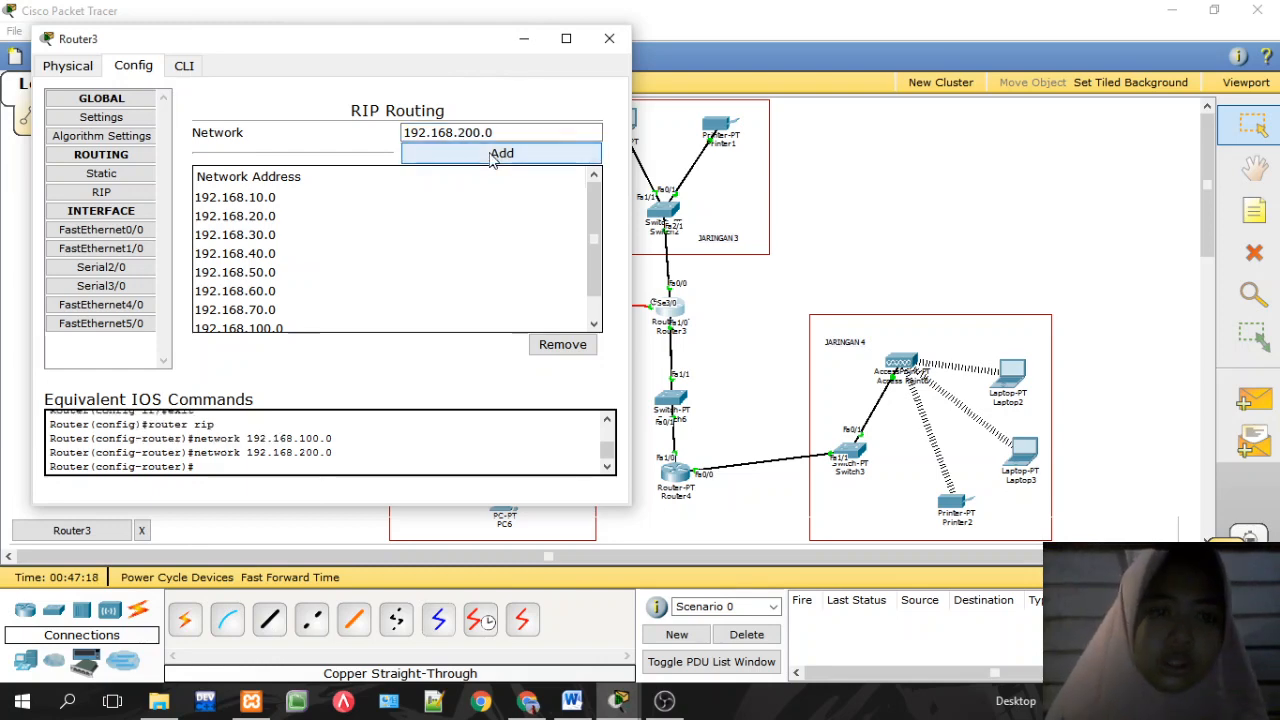
left_click_drag(409, 27, 409, 2)
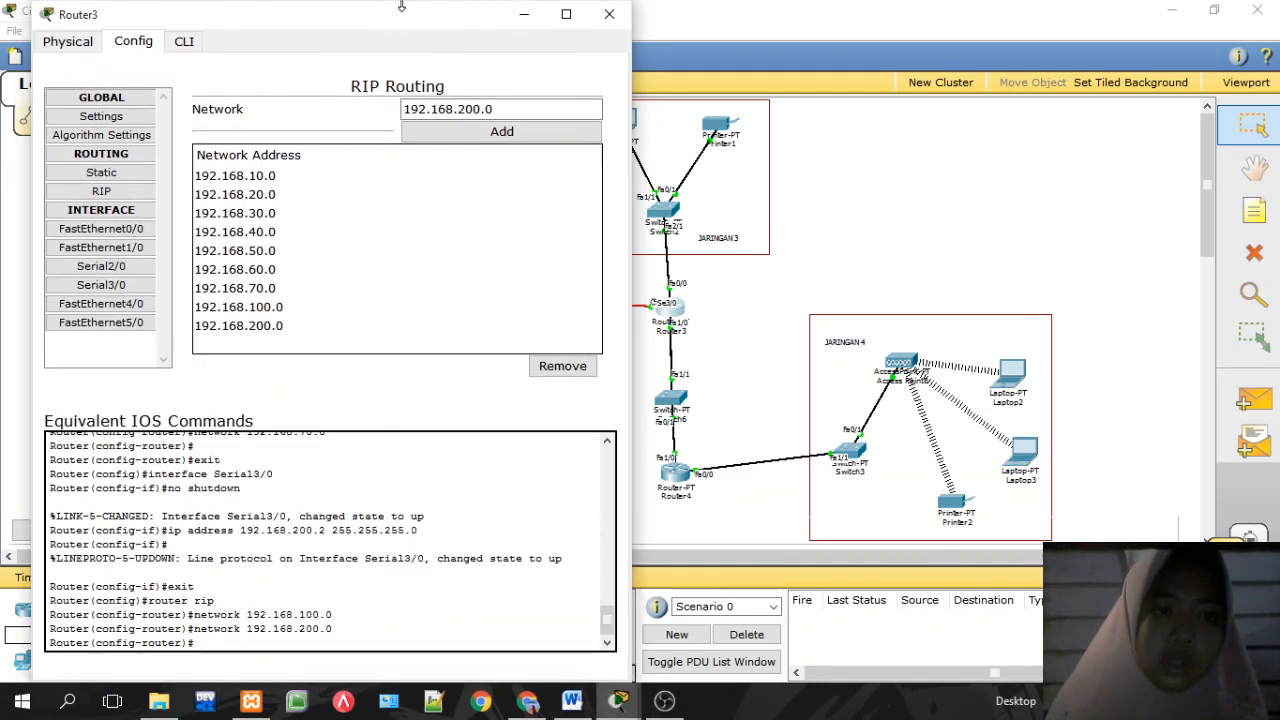
left_click(609, 14)
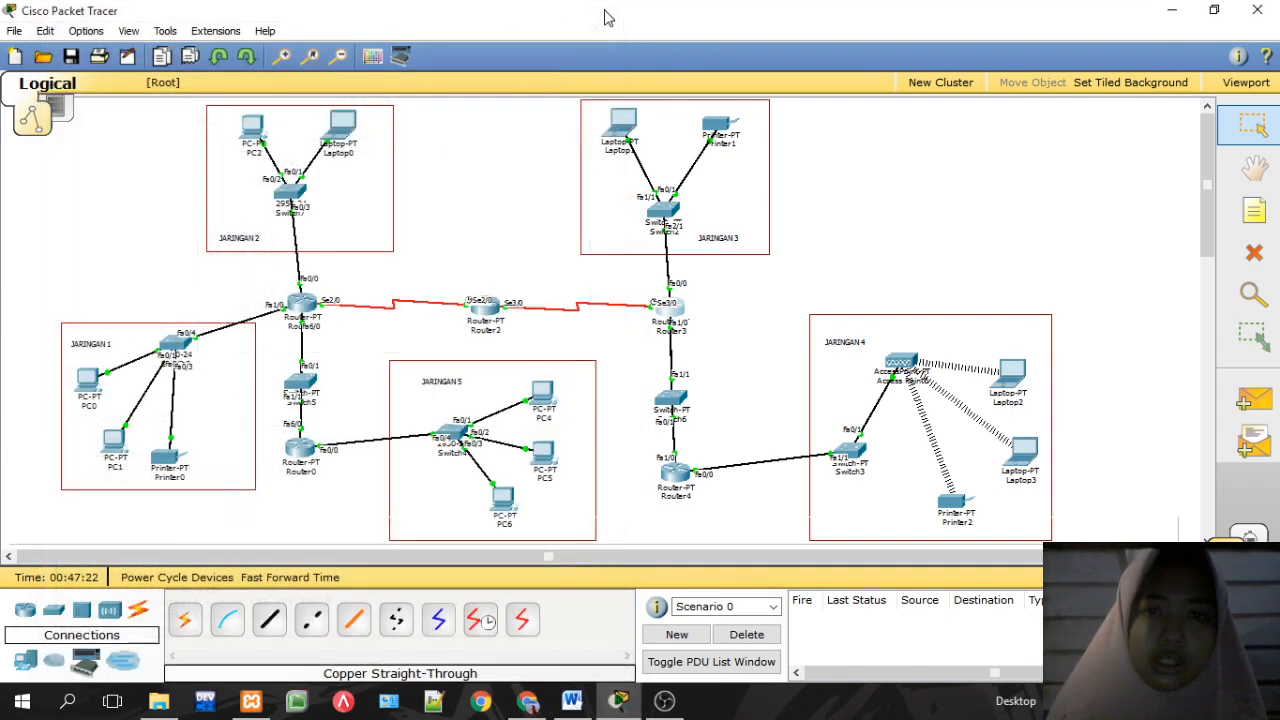
Step: Go to Router0's RIP settings and add network 192.168.100.0
left_click(301, 450)
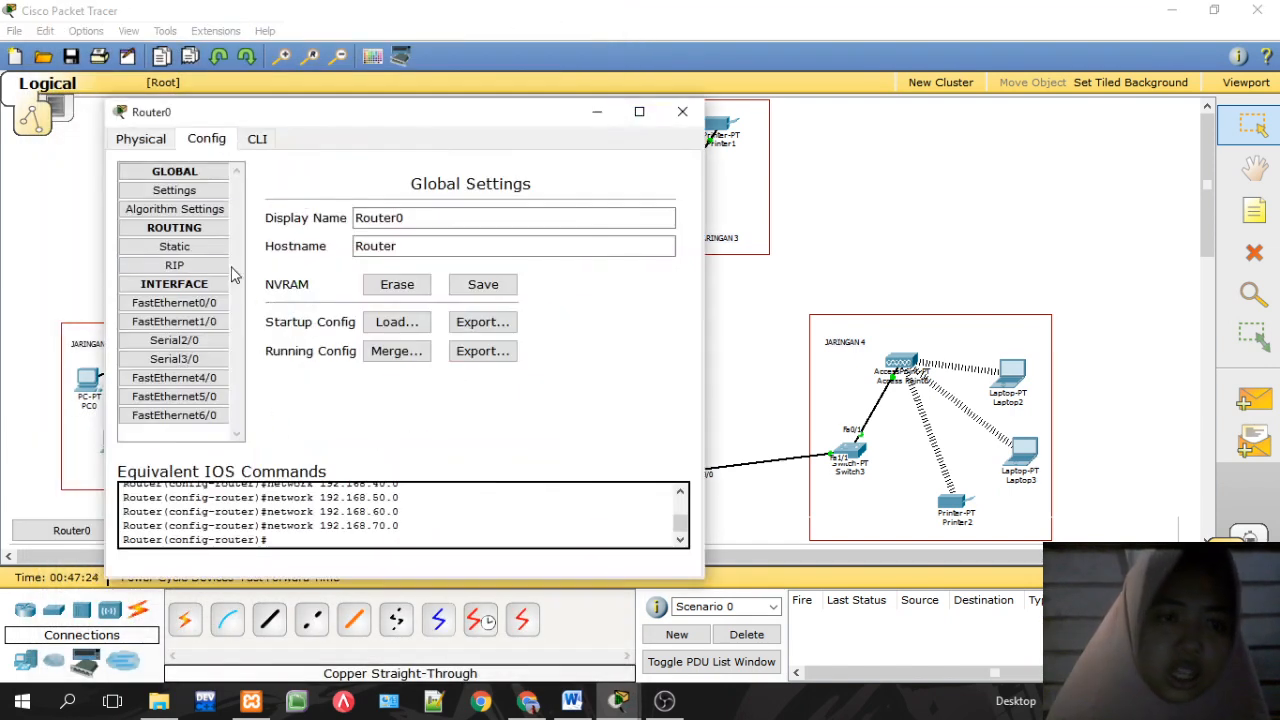
left_click(174, 265)
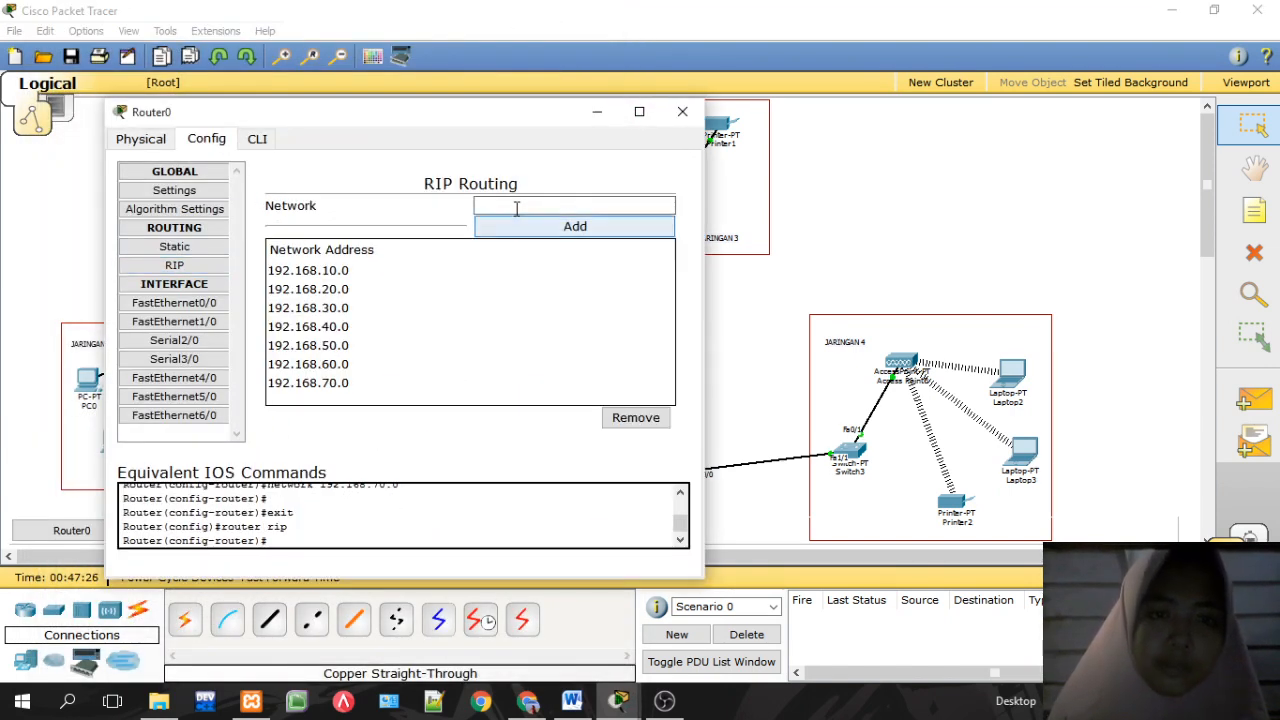
left_click(516, 206)
type("192.168.50.2")
key("BackSpace")
key("BackSpace")
key("BackSpace")
key("BackSpace")
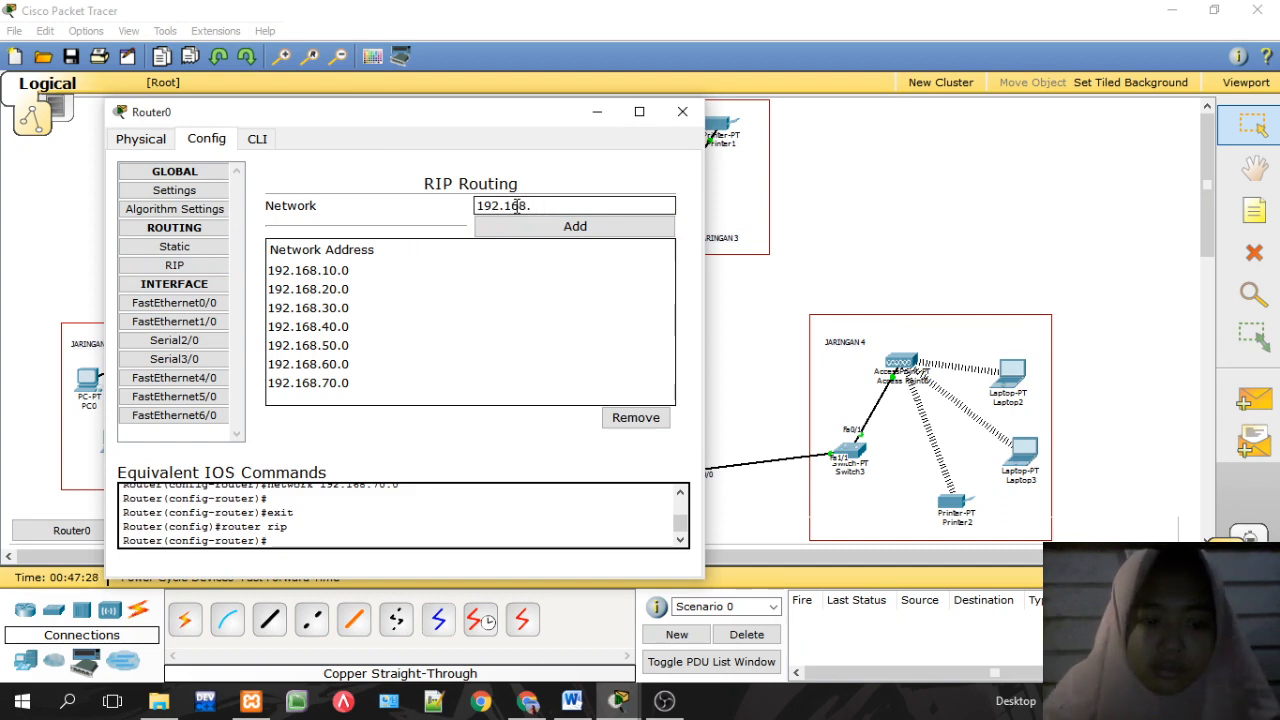
type("100.0")
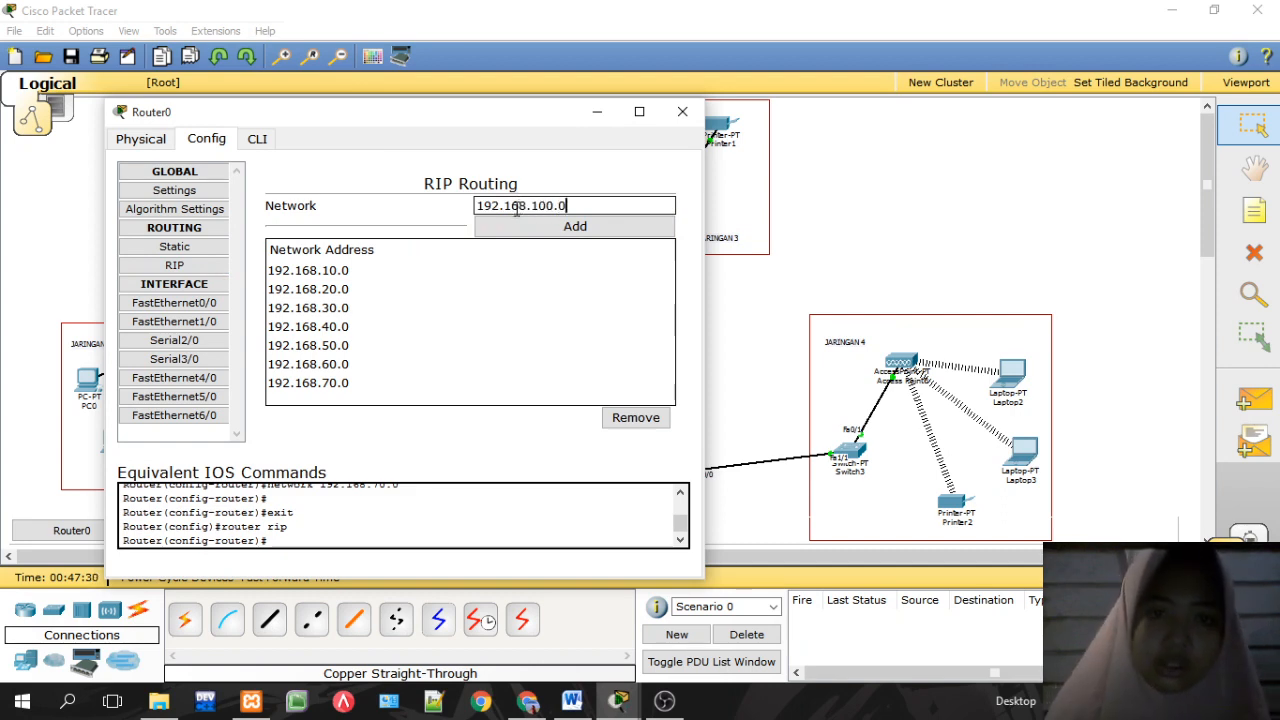
left_click(543, 228)
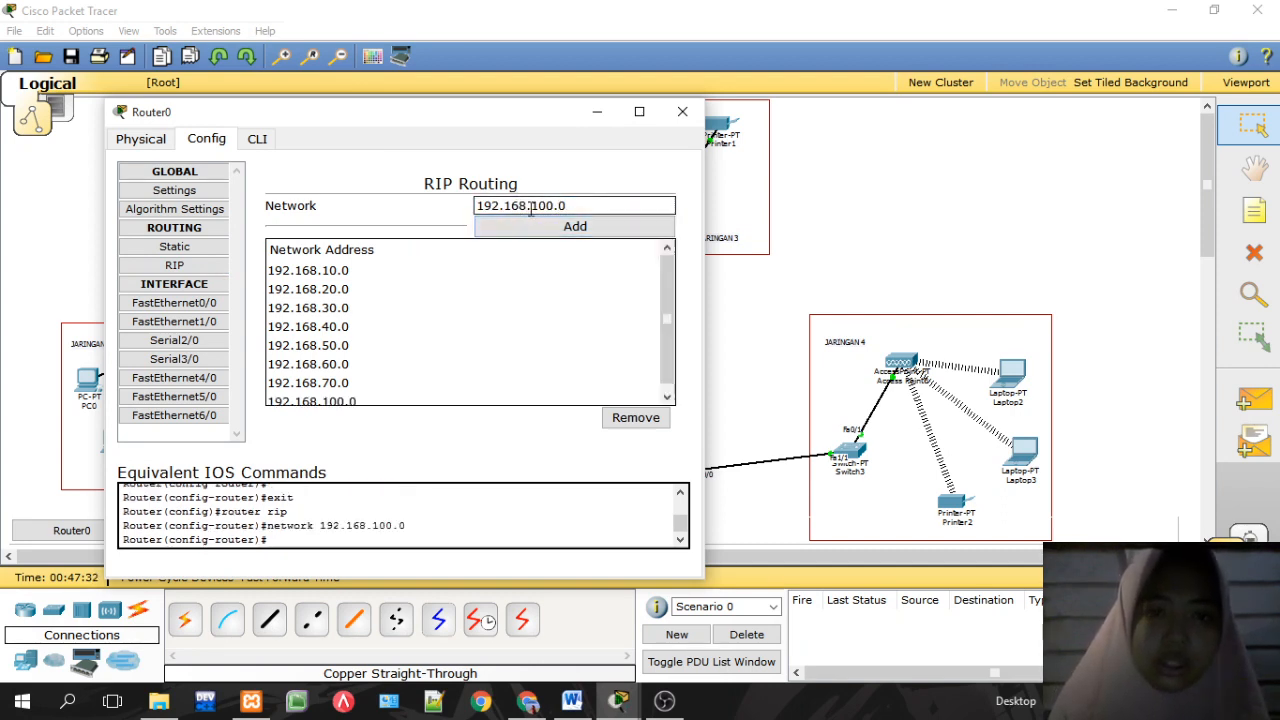
Step: Add 192.168.200.0 to Router0's RIP list and close the window
double_click(540, 206)
type("200")
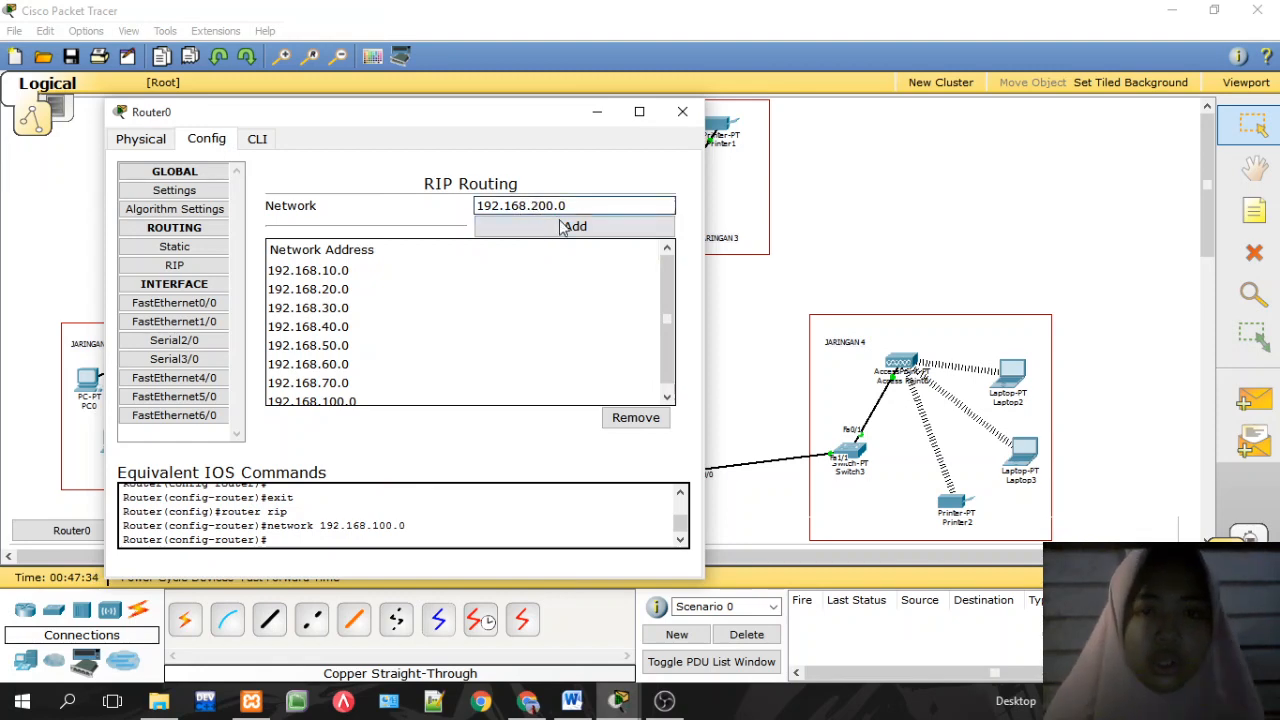
left_click(569, 227)
left_click(682, 111)
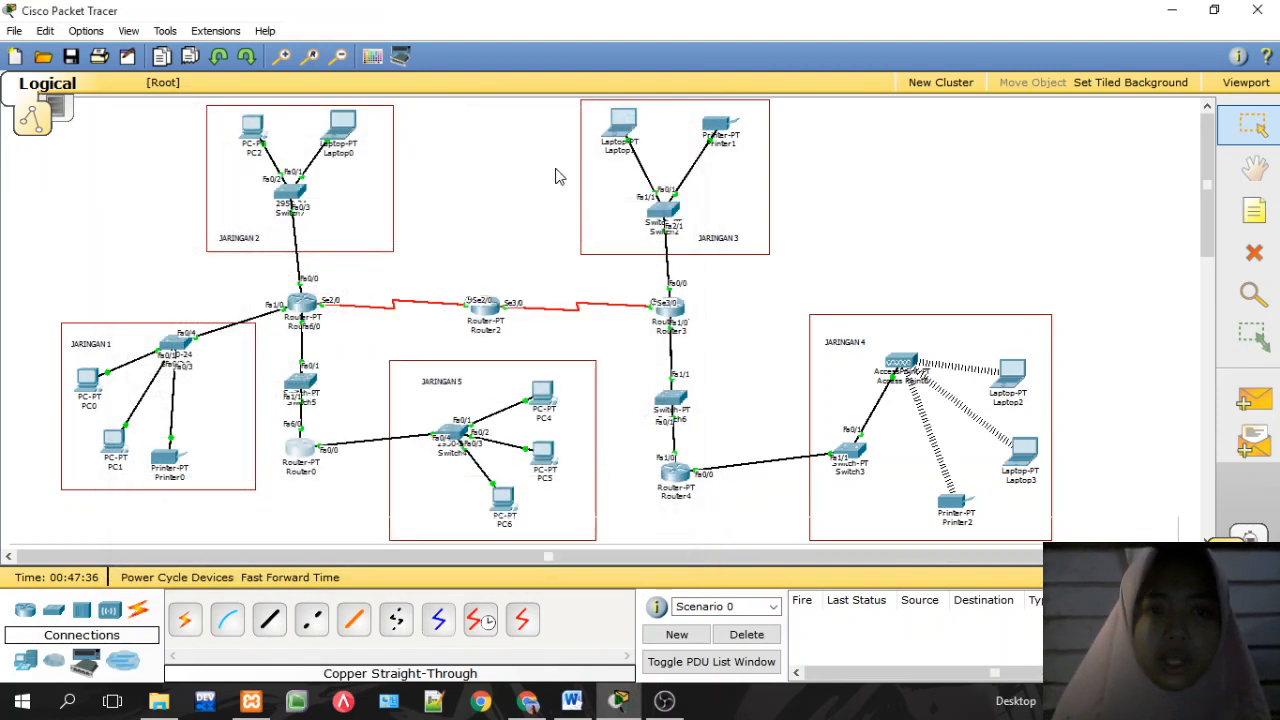
Step: Enter 192.168.100.0 and 192.168.200.0 as Router1's RIP networks and close its window
left_click(300, 305)
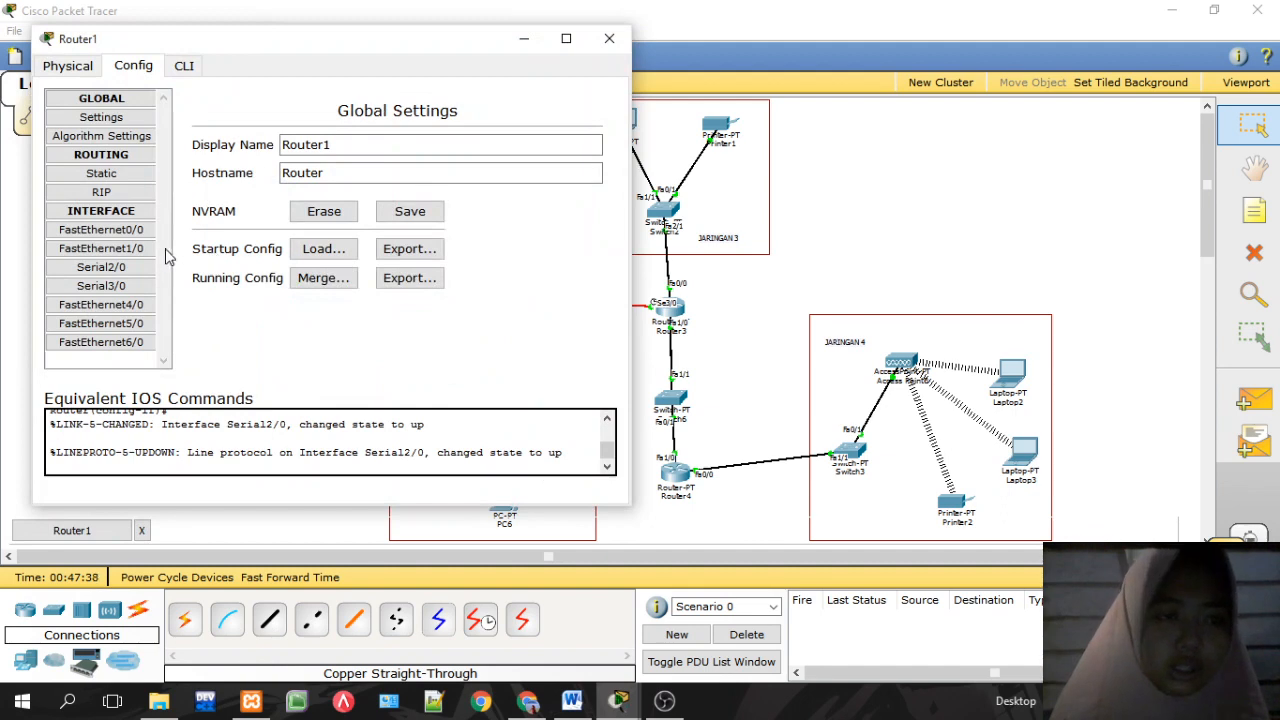
left_click(62, 192)
left_click(497, 132)
type("192.168.50.")
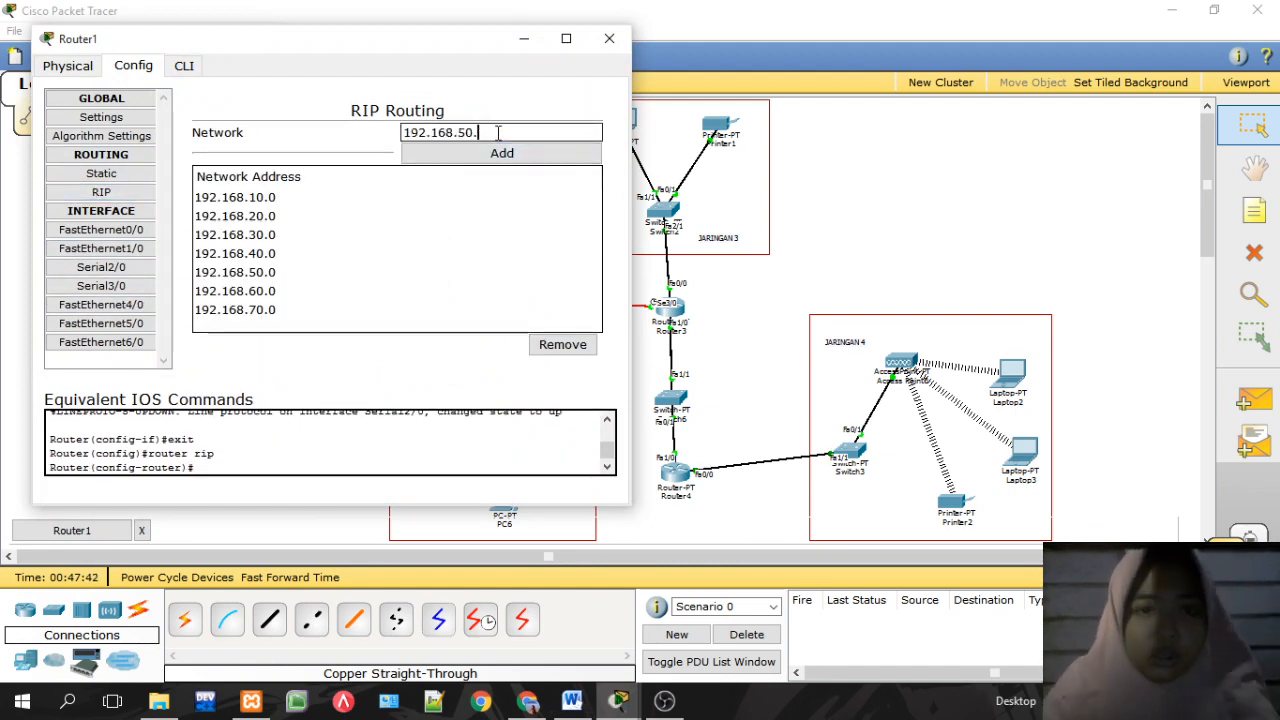
type("10")
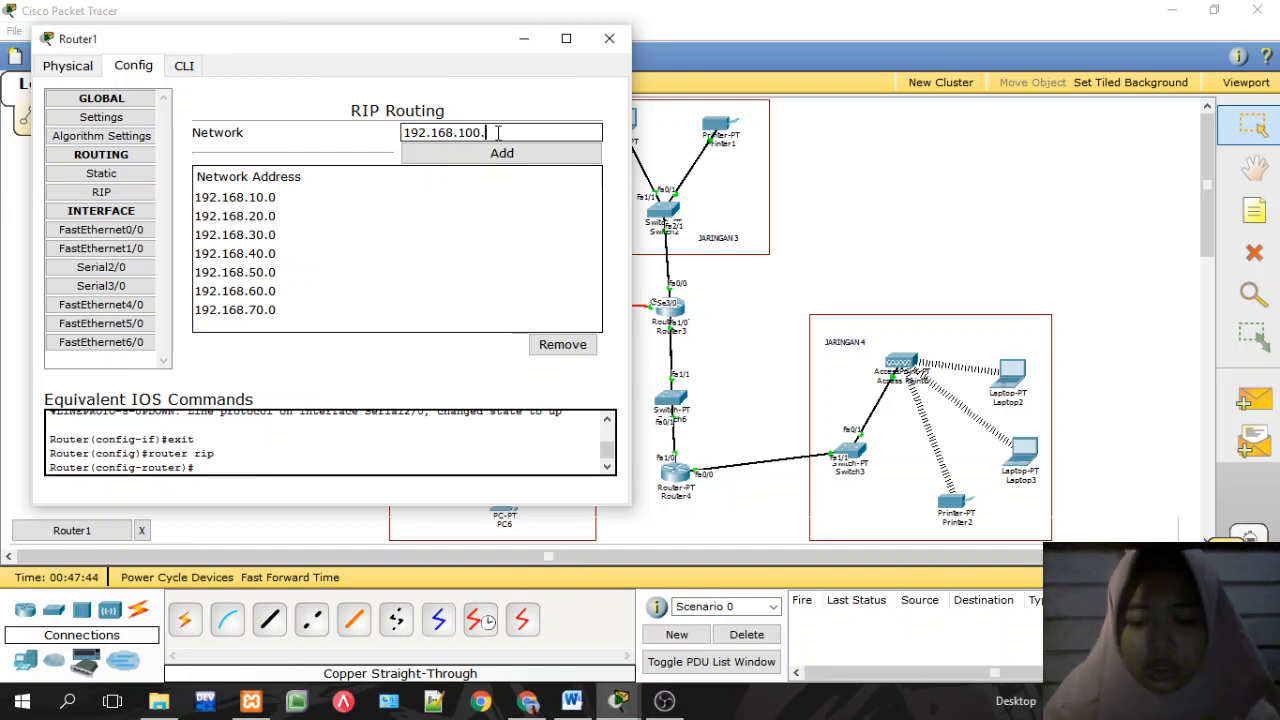
left_click(503, 152)
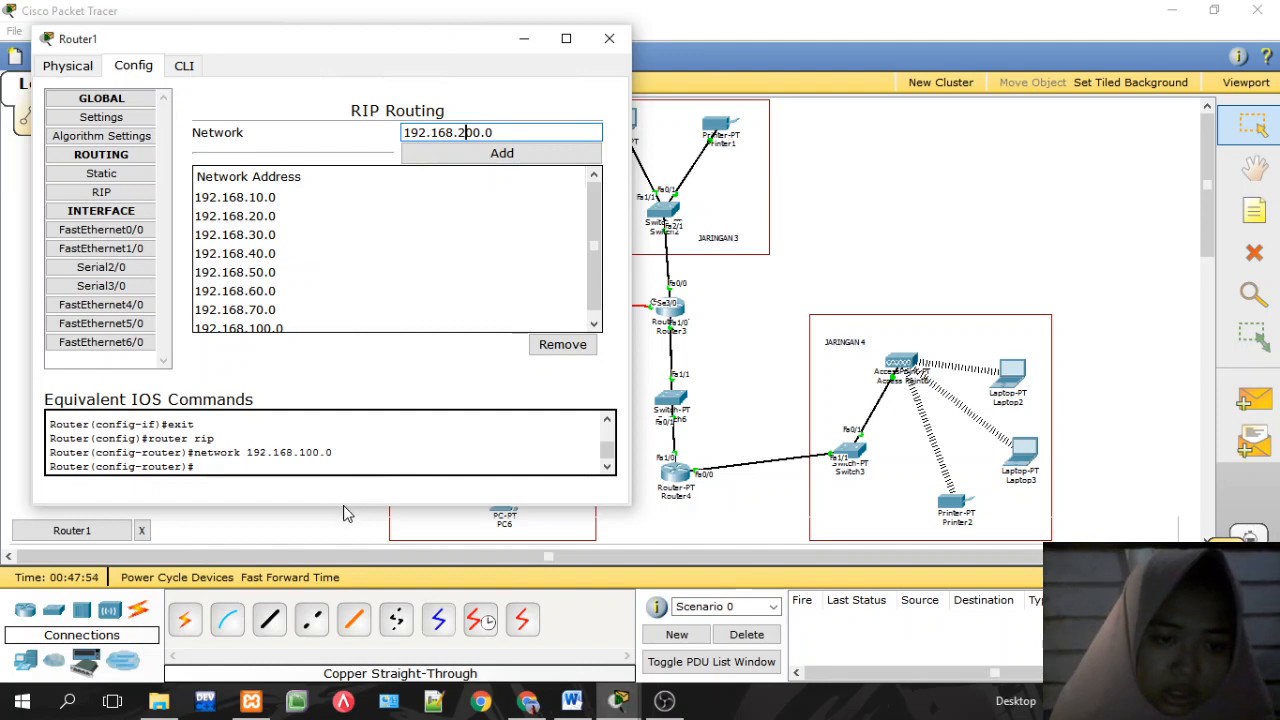
left_click_drag(337, 514, 314, 598)
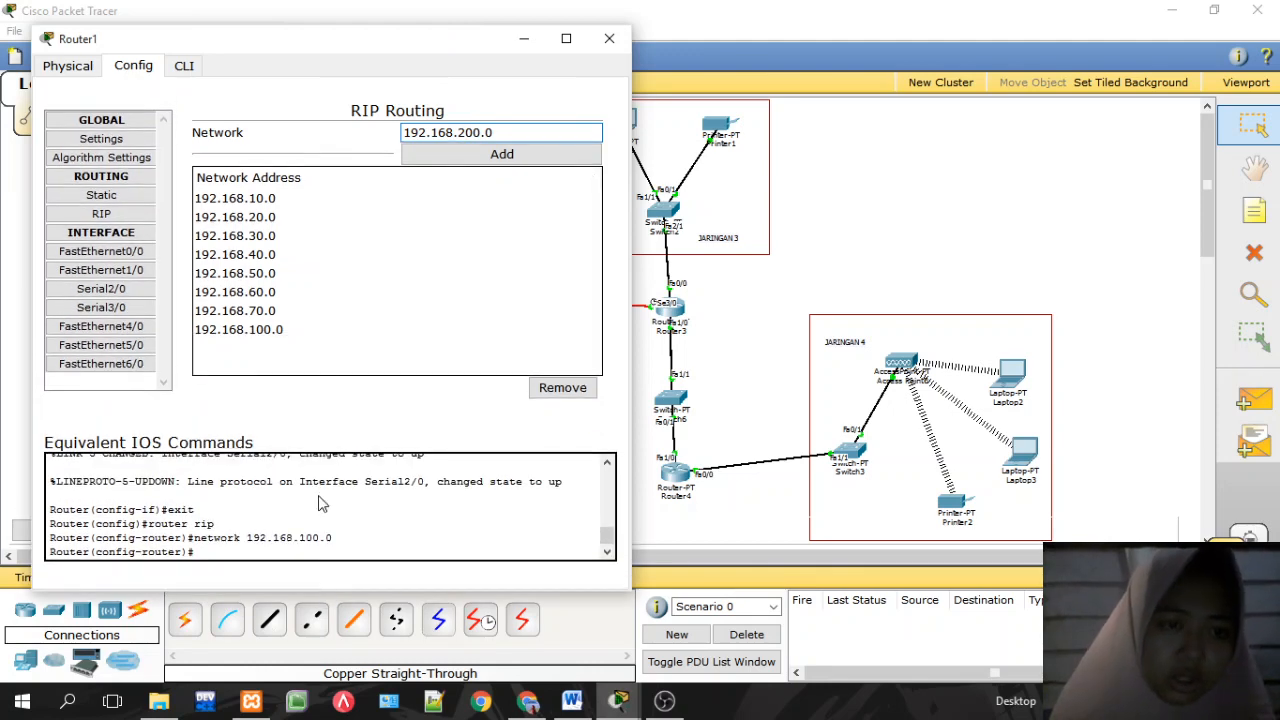
left_click(490, 156)
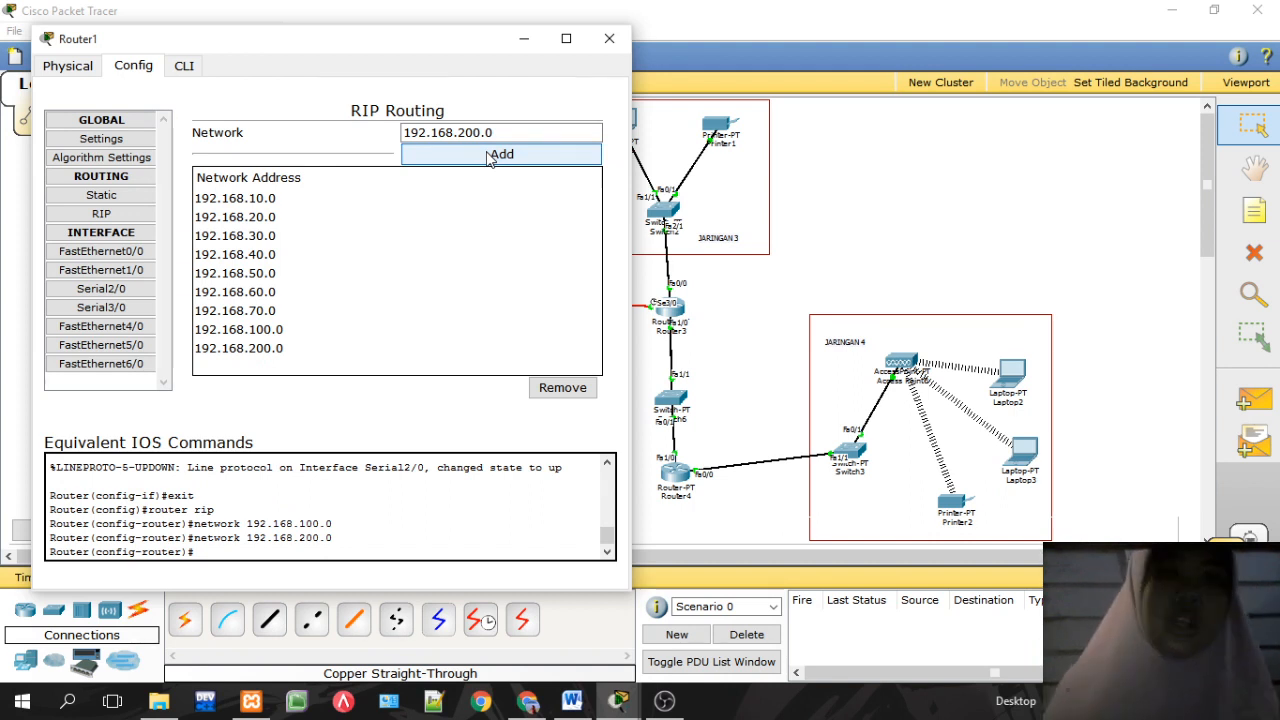
left_click(608, 40)
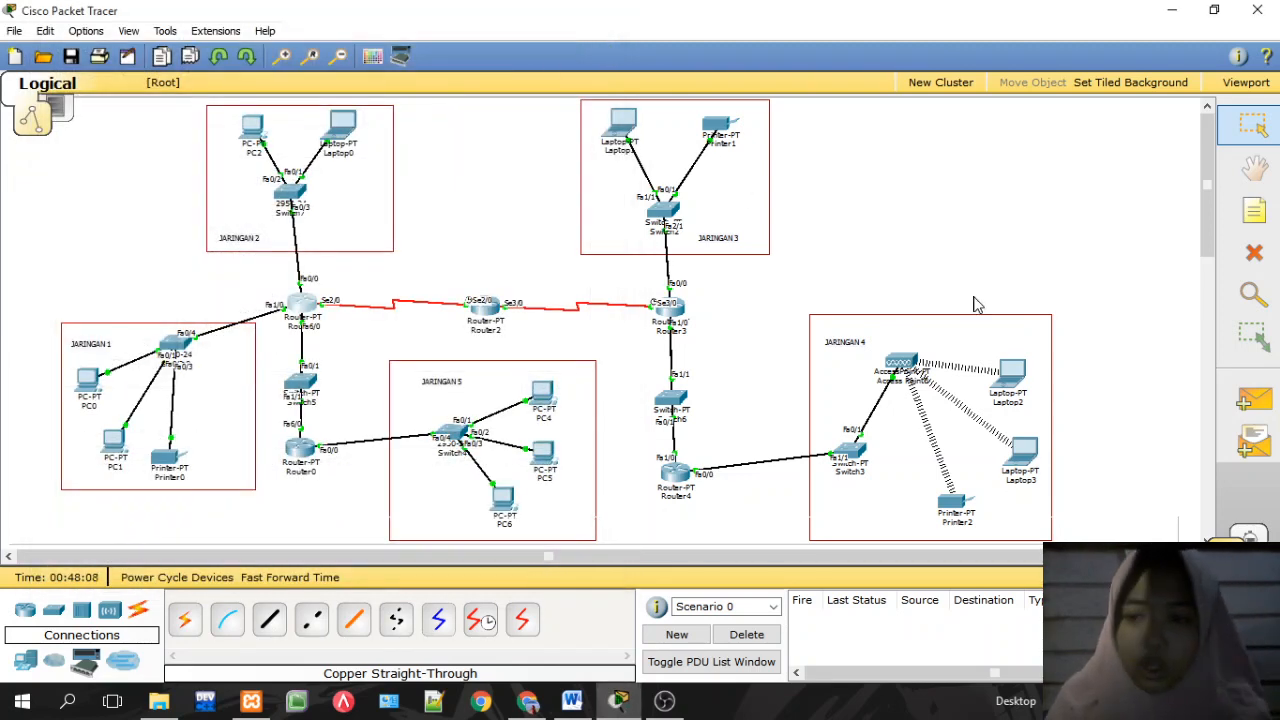
Step: Send simple PDU pings from Laptop2 to Router1 and to Laptop0
left_click(1252, 399)
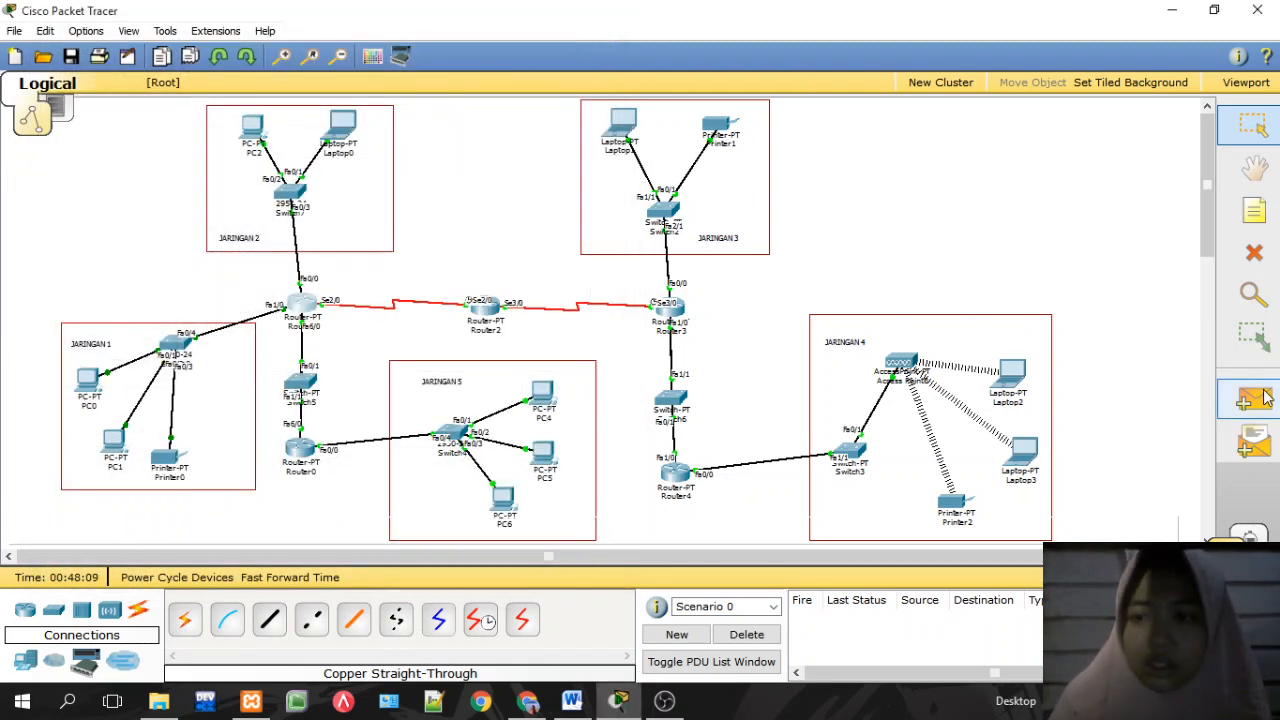
left_click(1009, 387)
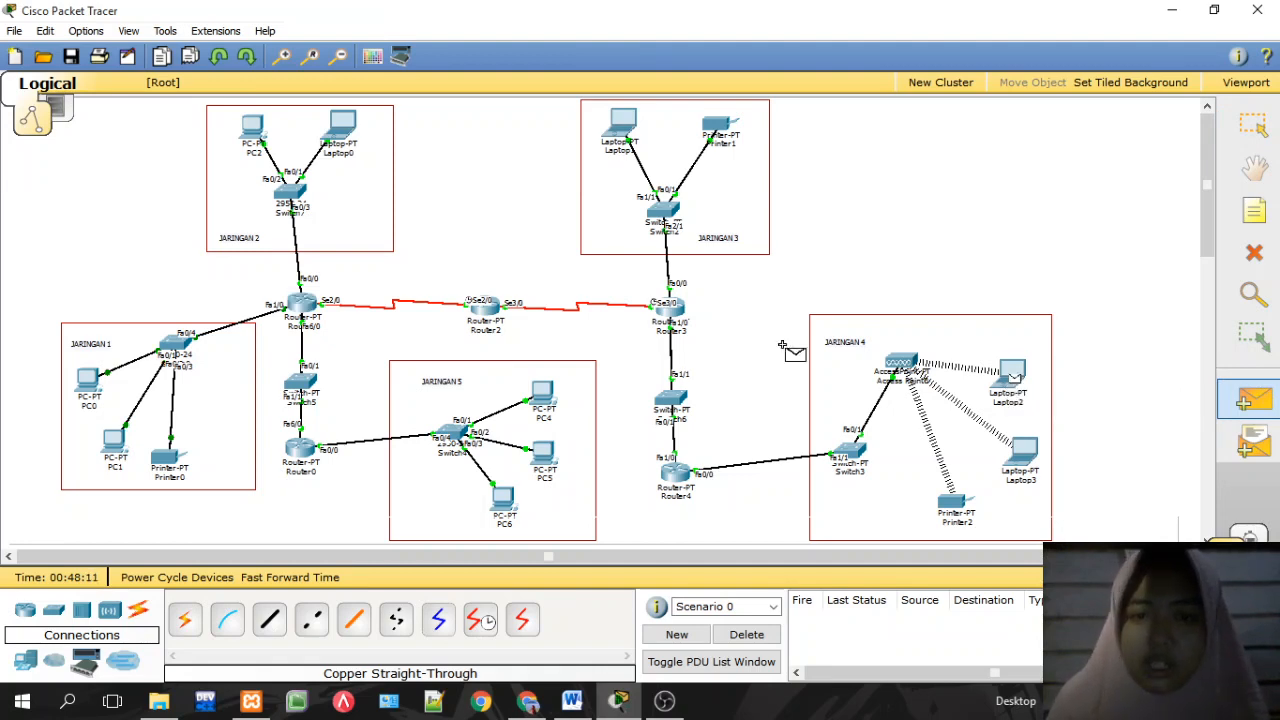
left_click(300, 312)
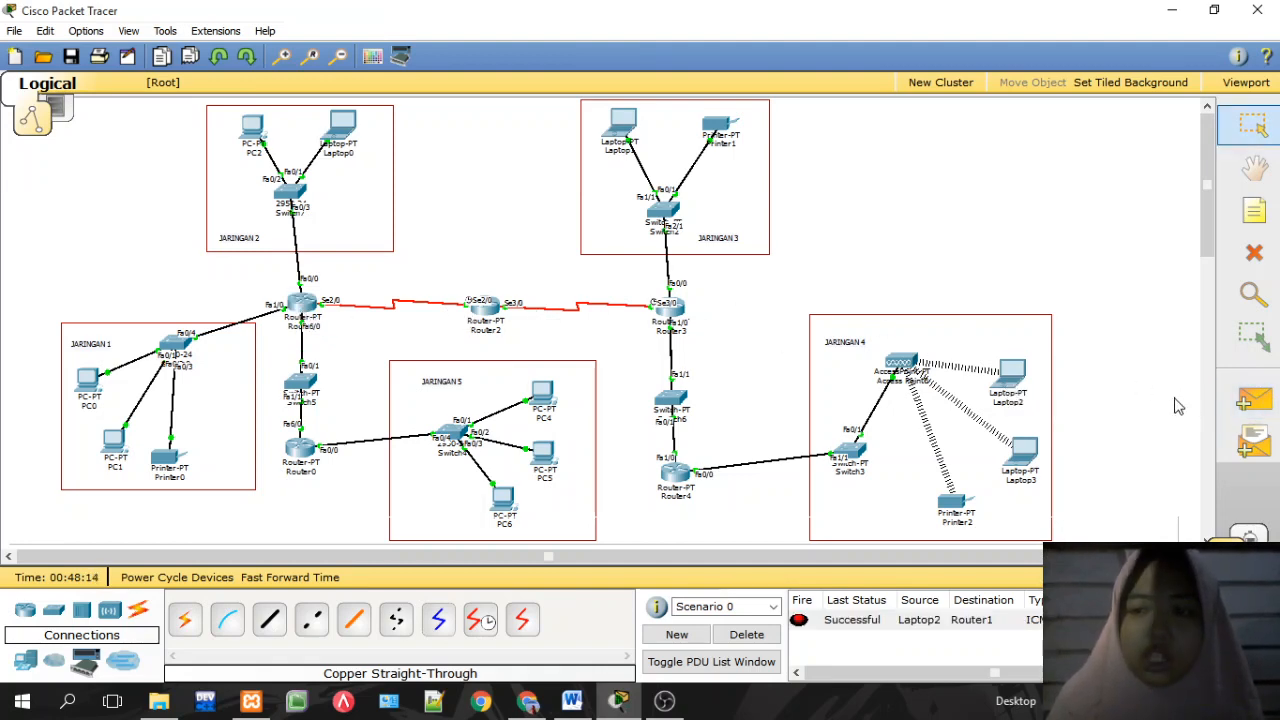
left_click(1252, 399)
left_click(1013, 376)
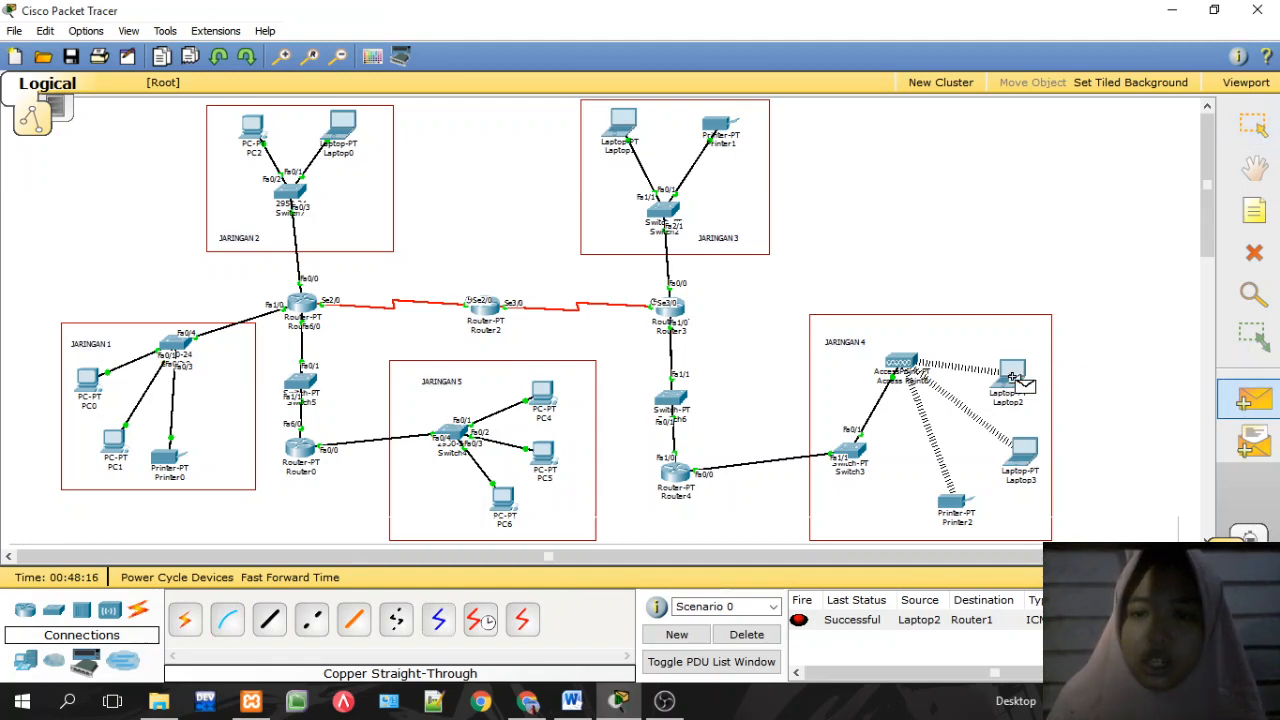
left_click(343, 127)
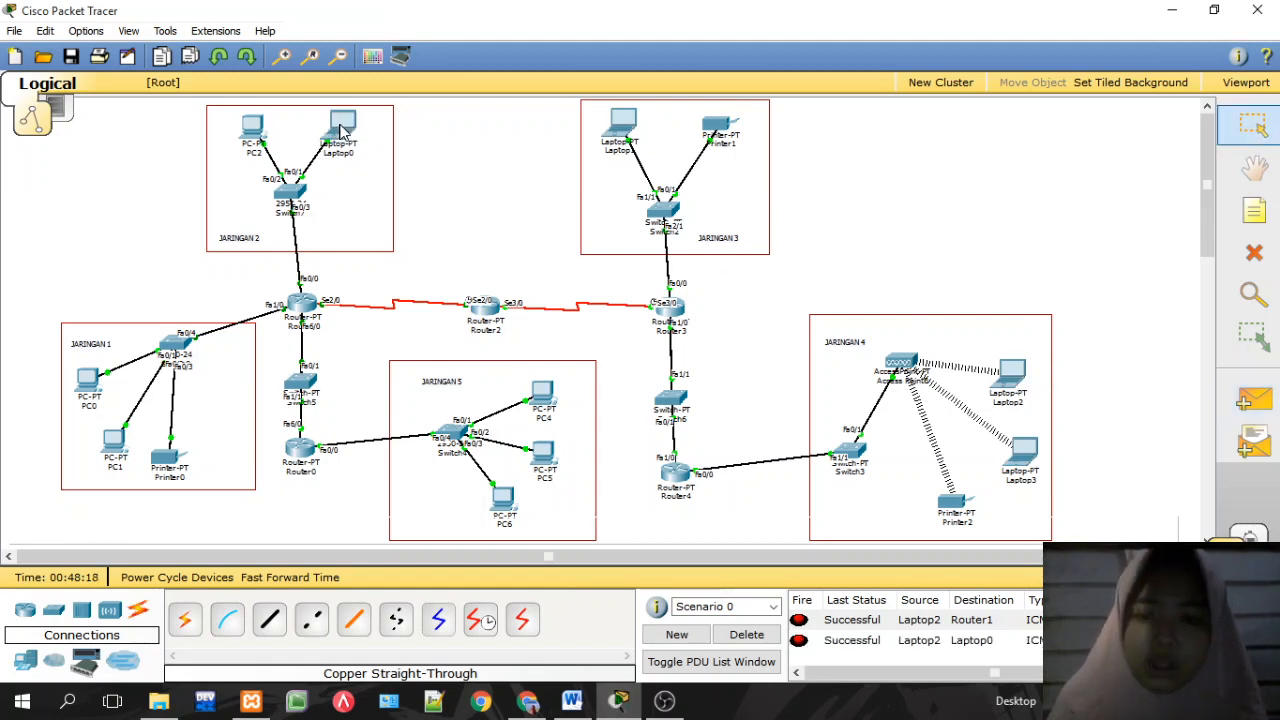
Step: Ping PC4 from Printer1, then switch to the lab PDF in Chrome
left_click(1270, 400)
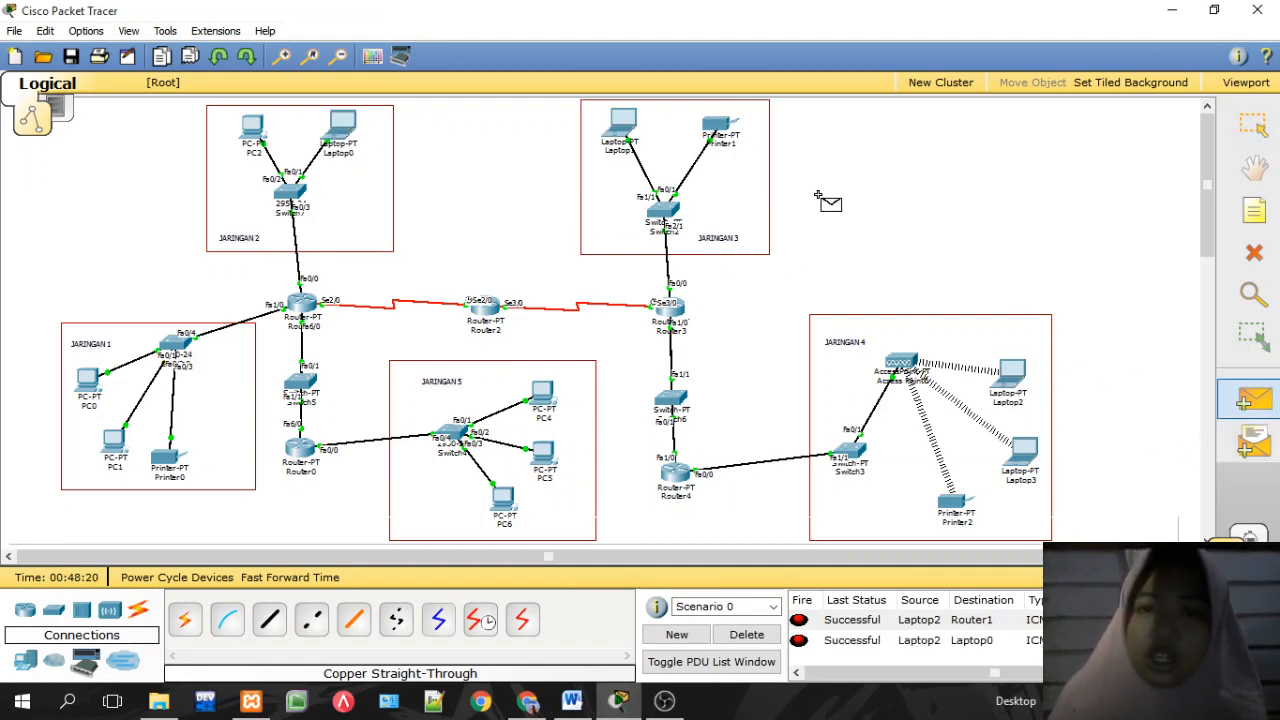
left_click(543, 393)
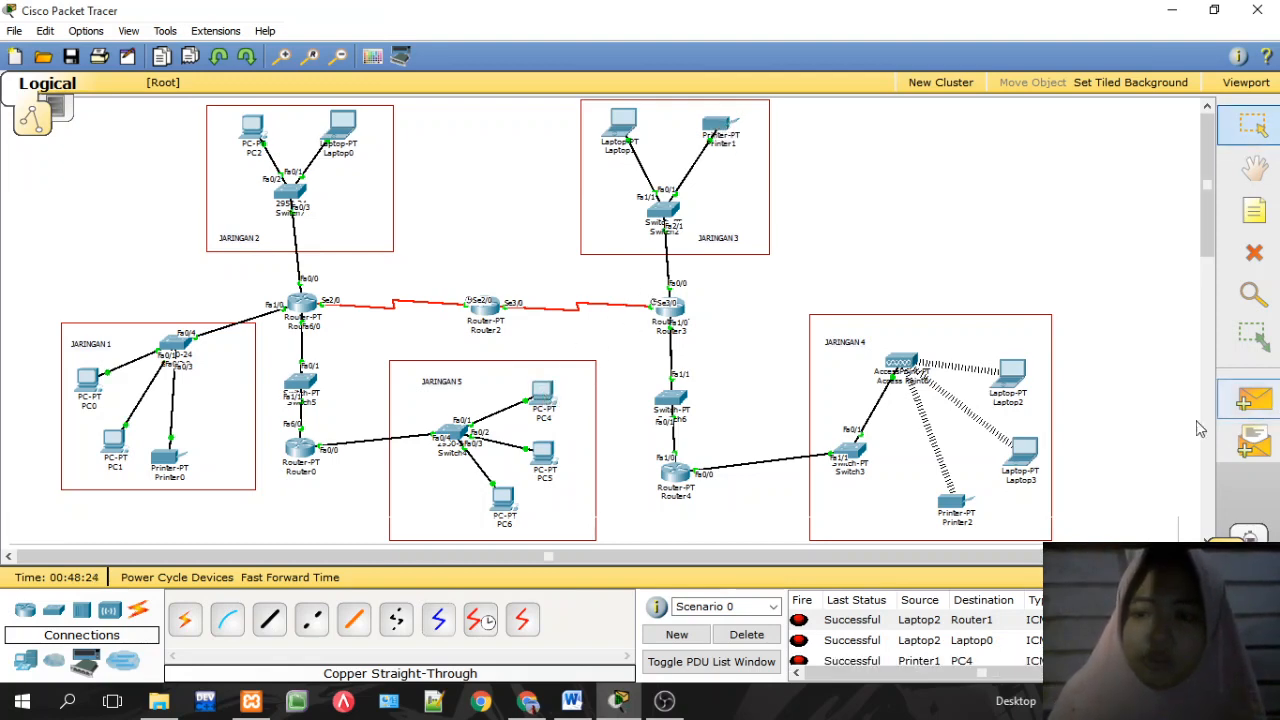
left_click(527, 701)
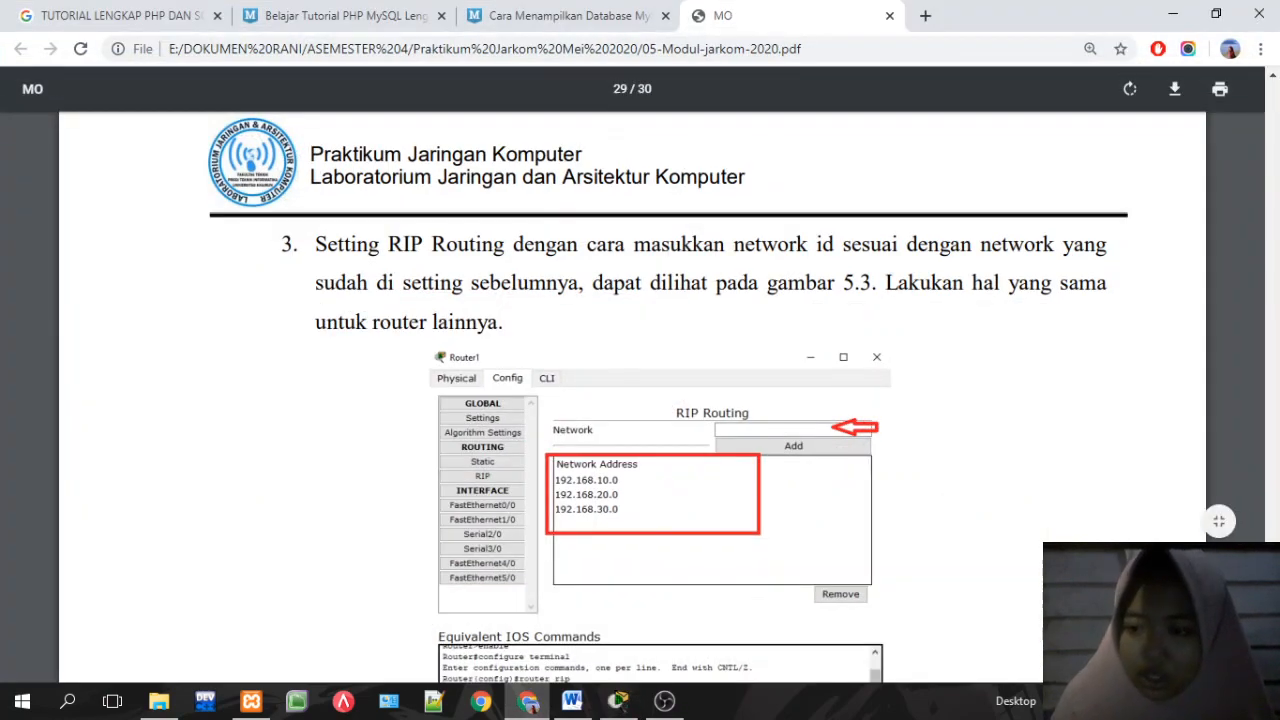
Step: Scroll the lab PDF to the page 30 task list, then return to Packet Tracer
scroll(632, 400, "down", 10)
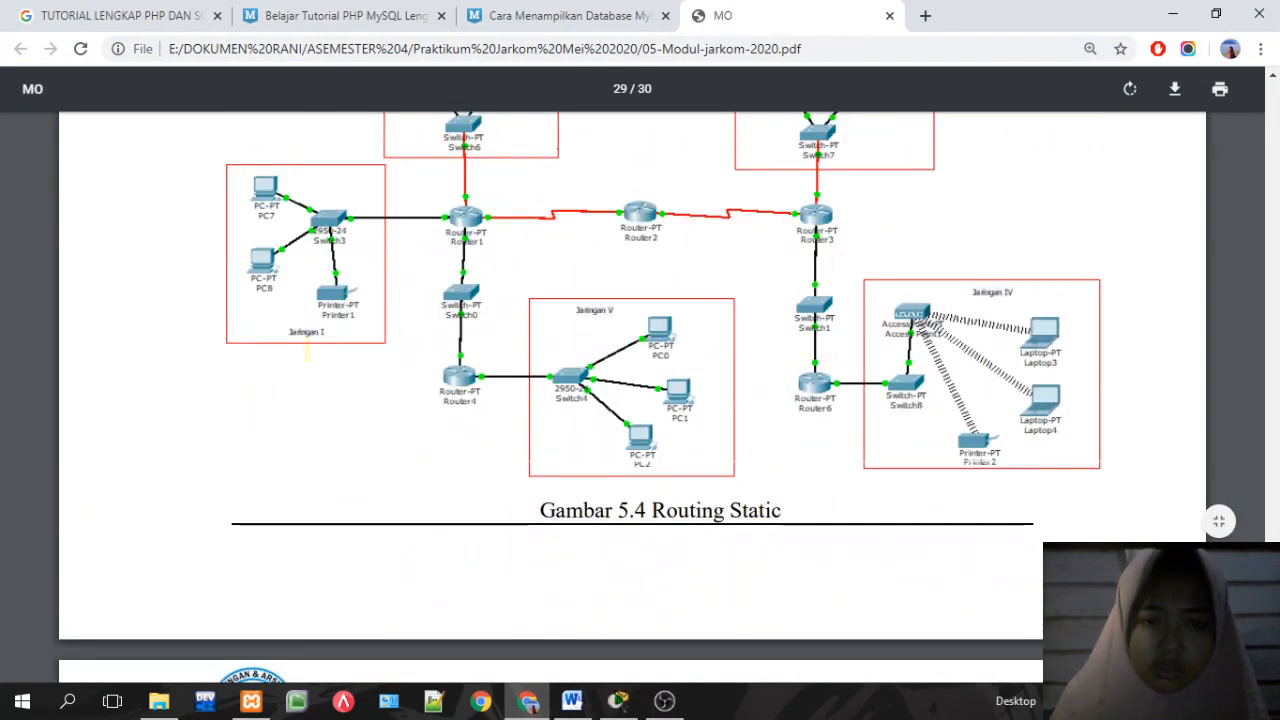
scroll(632, 400, "down", 4)
scroll(632, 400, "down", 2)
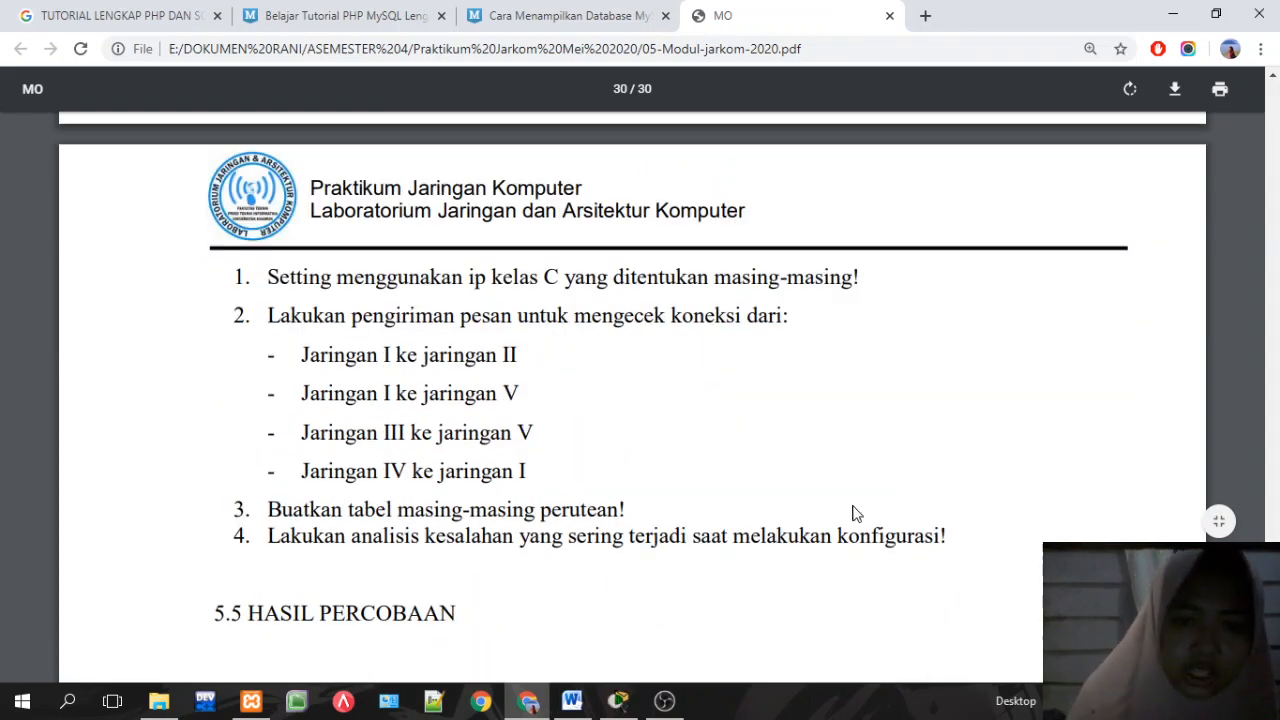
left_click(621, 700)
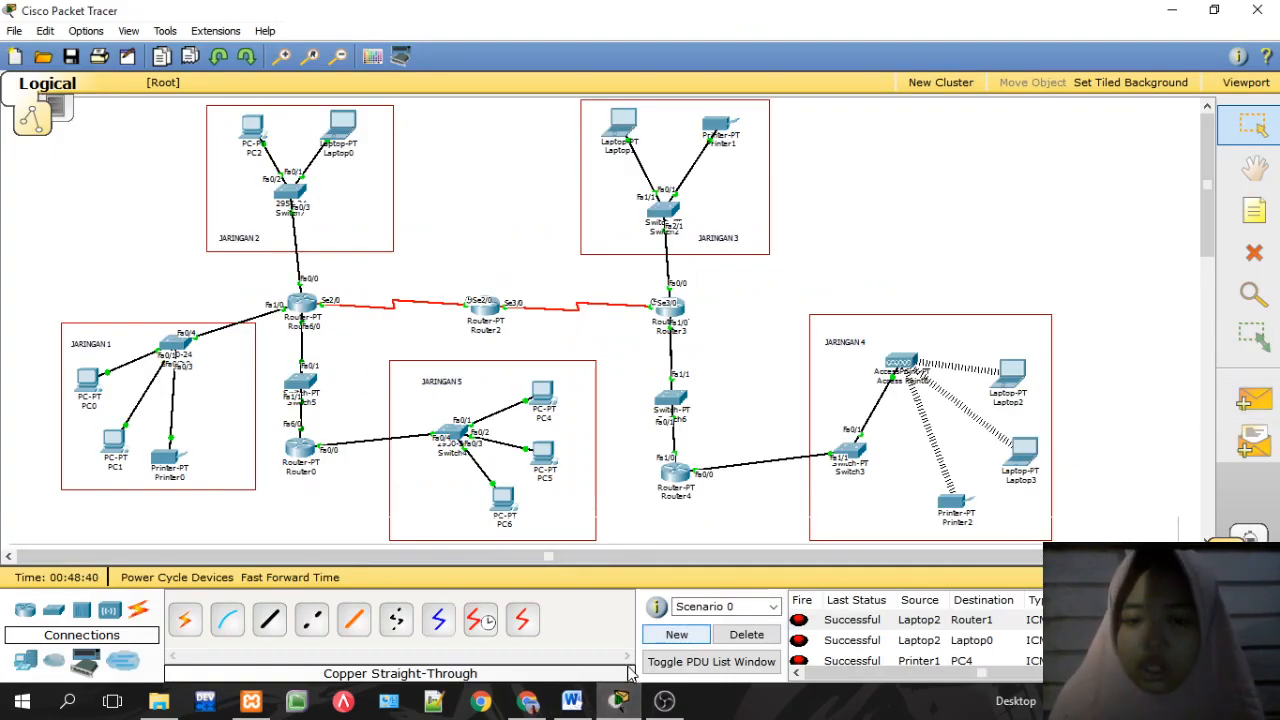
Step: Clear the old PDU results and send a simple PDU ping from PC1 to Laptop0
left_click(743, 634)
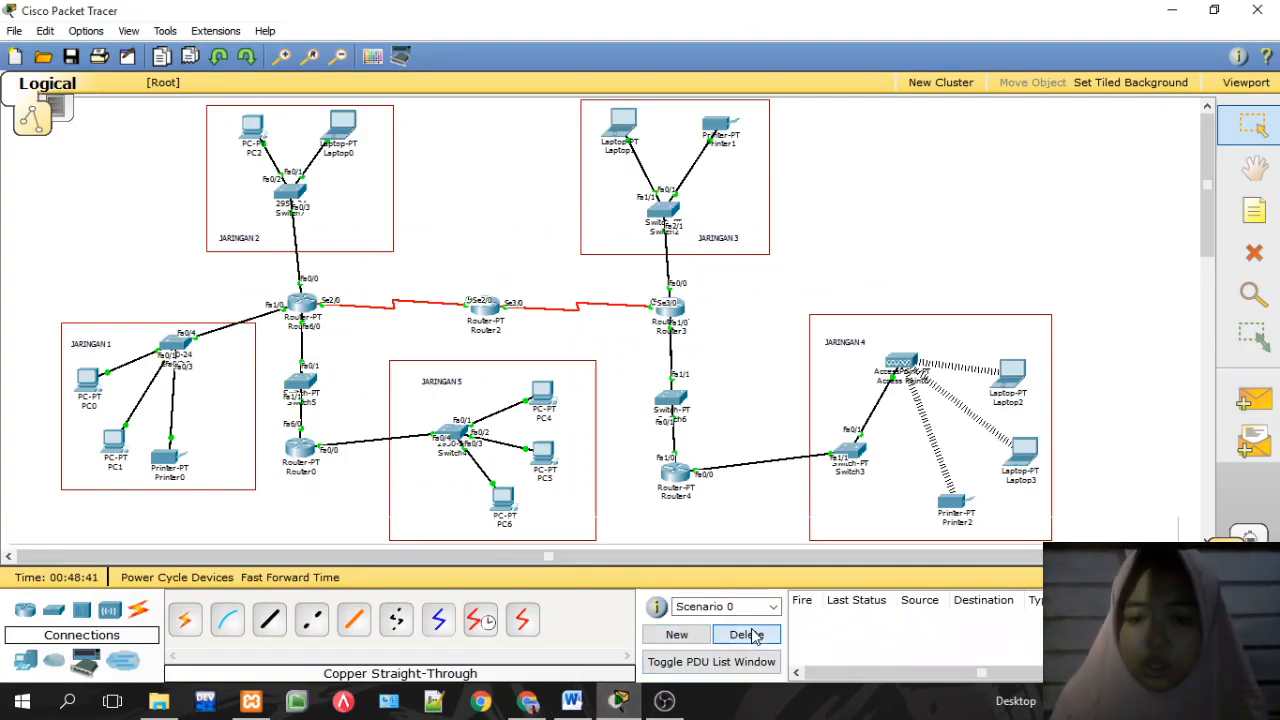
left_click(1270, 403)
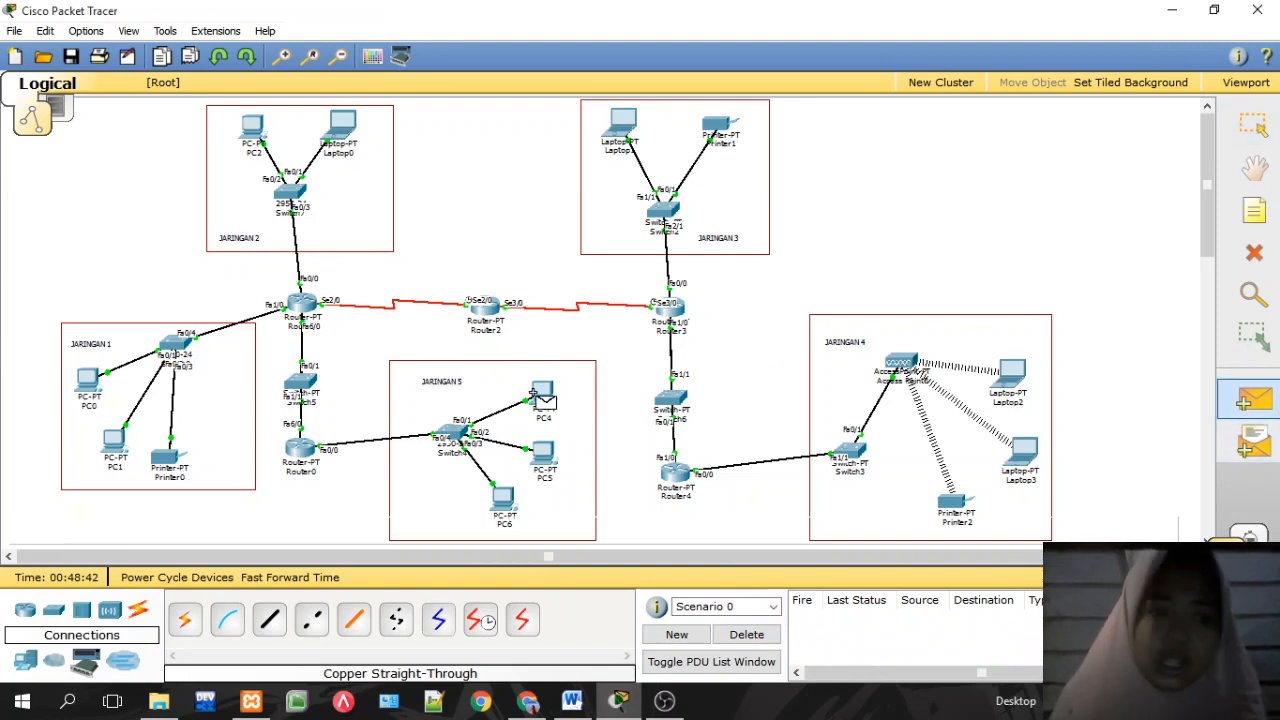
left_click(116, 442)
left_click(341, 126)
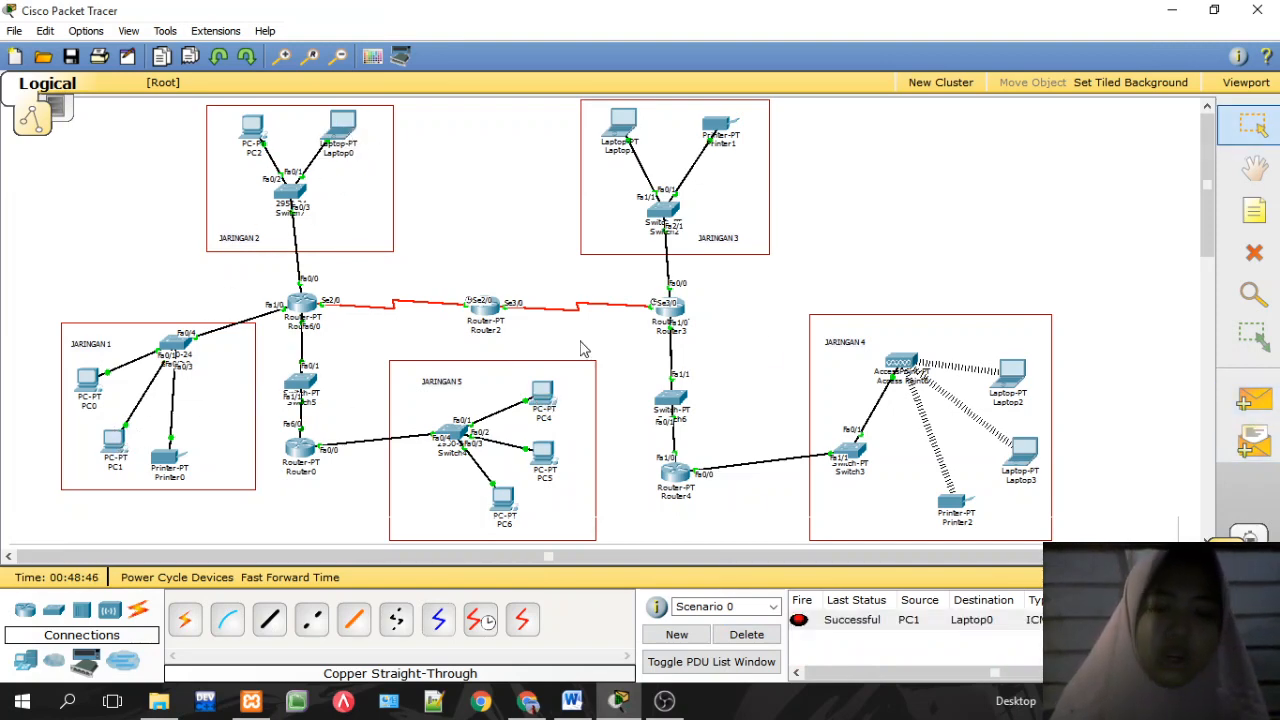
left_click(621, 703)
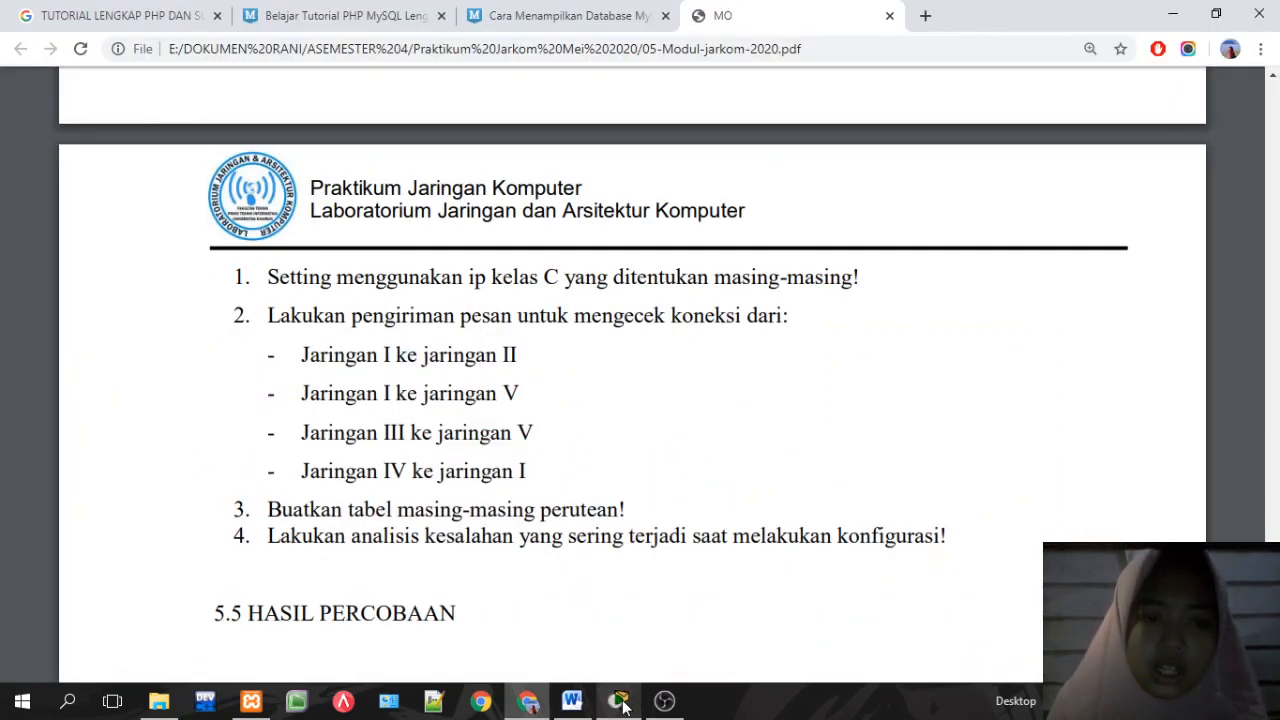
Step: Send a simple PDU ping from PC1 to PC4, then check the module PDF
left_click(621, 703)
left_click(1256, 402)
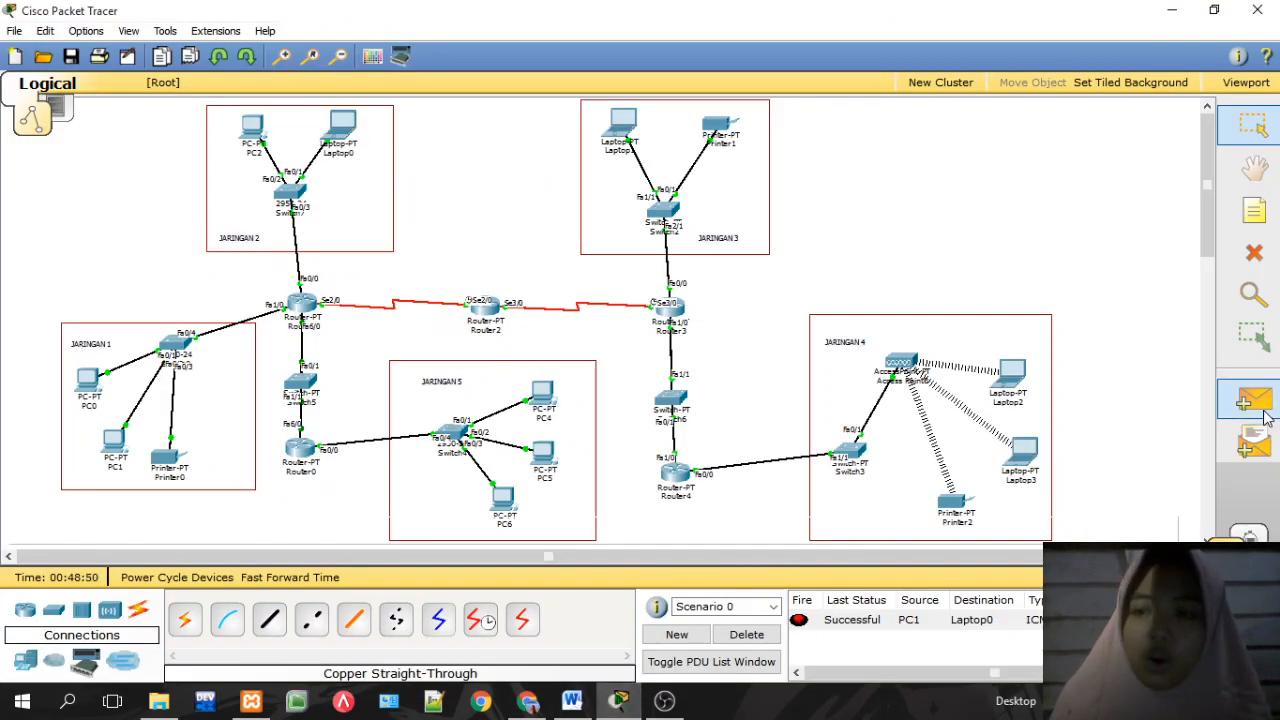
left_click(115, 446)
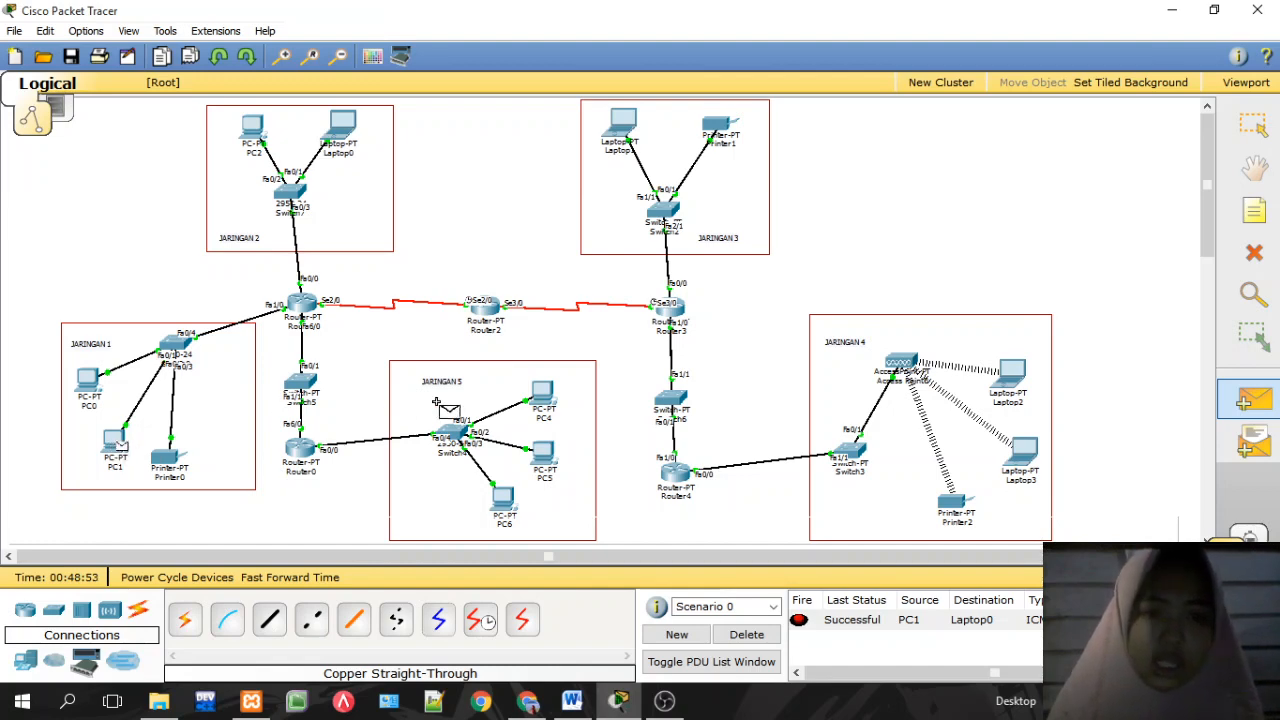
left_click(549, 398)
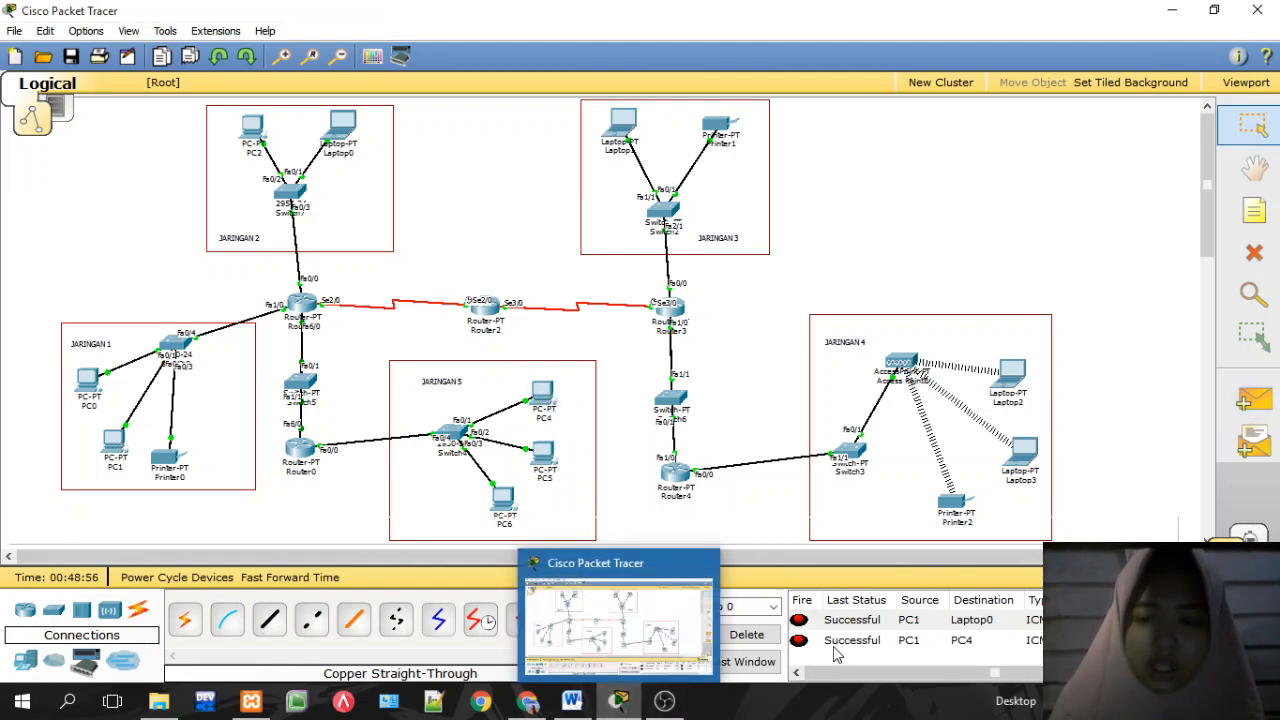
left_click(622, 702)
Step: Send a simple PDU ping from Printer1 to PC4 and consult the module PDF
left_click(622, 702)
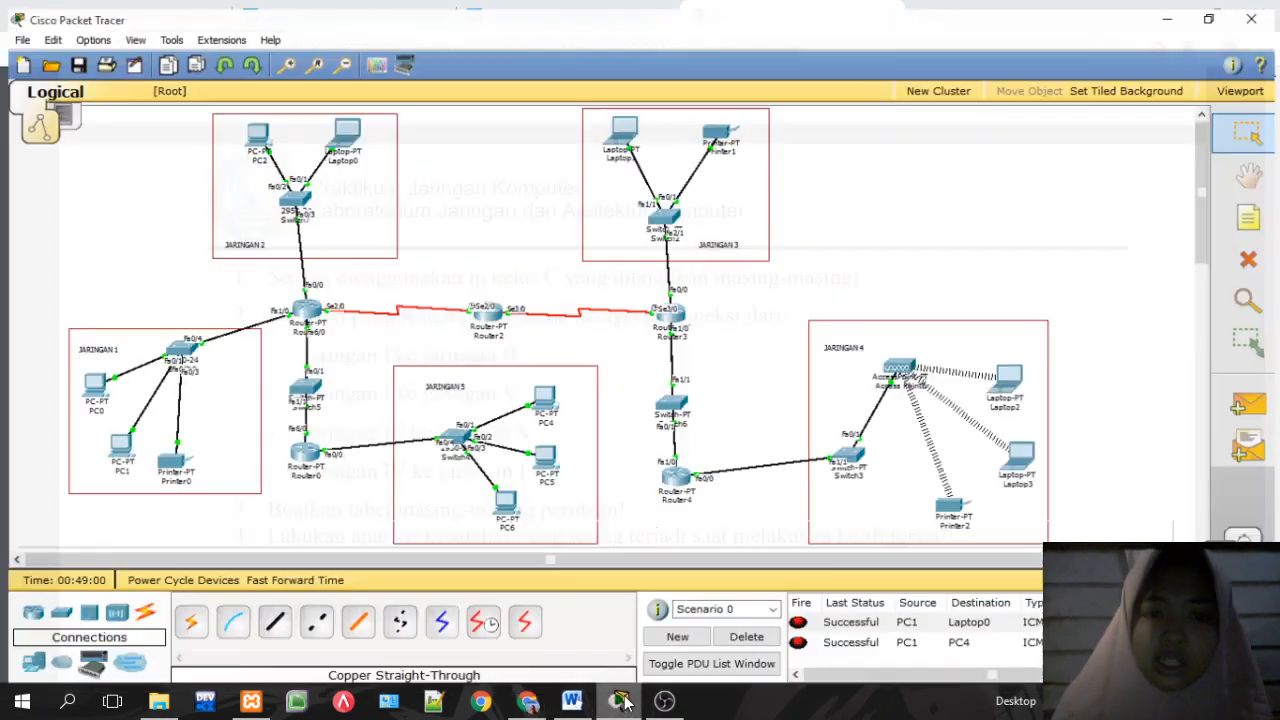
left_click(1272, 400)
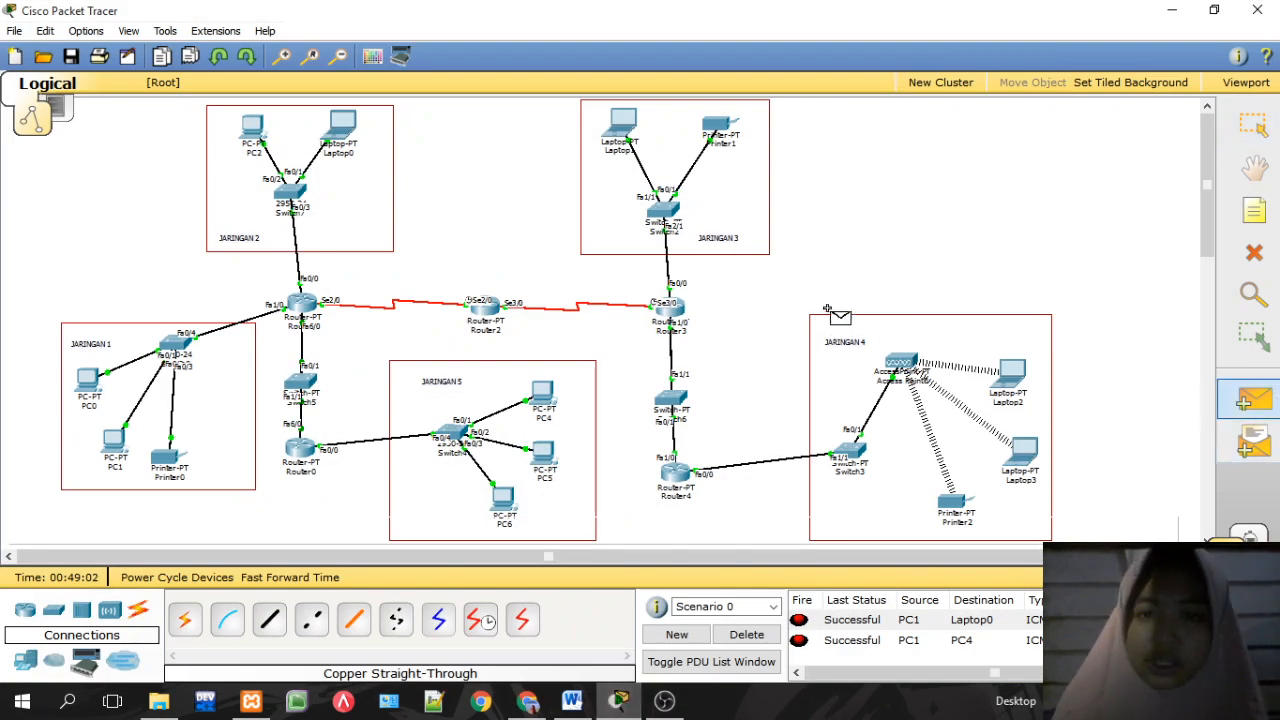
left_click(720, 125)
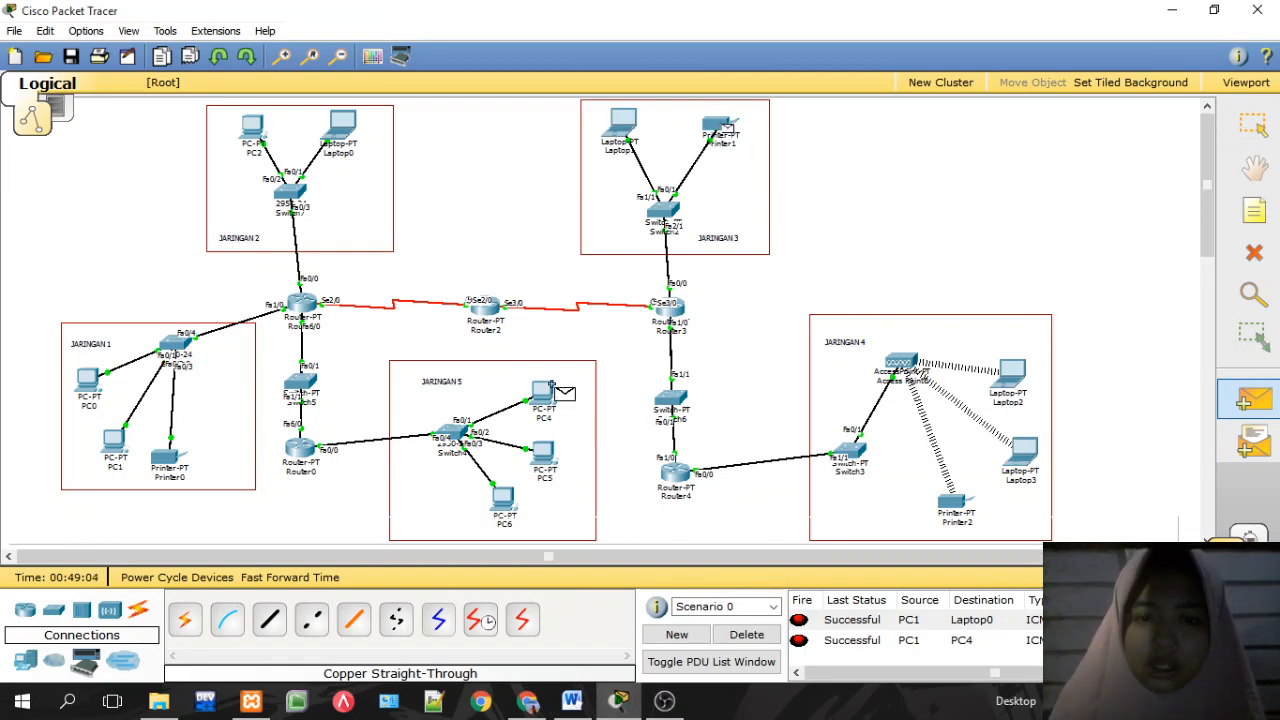
left_click(542, 393)
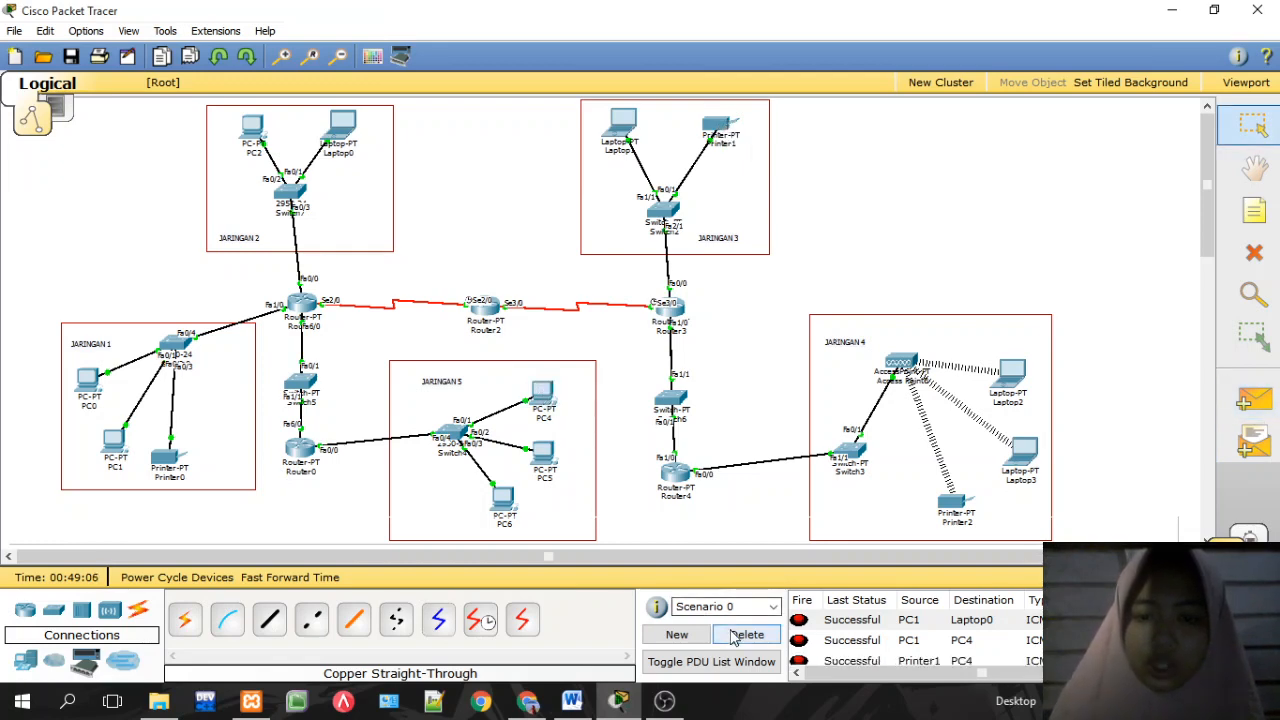
left_click(628, 704)
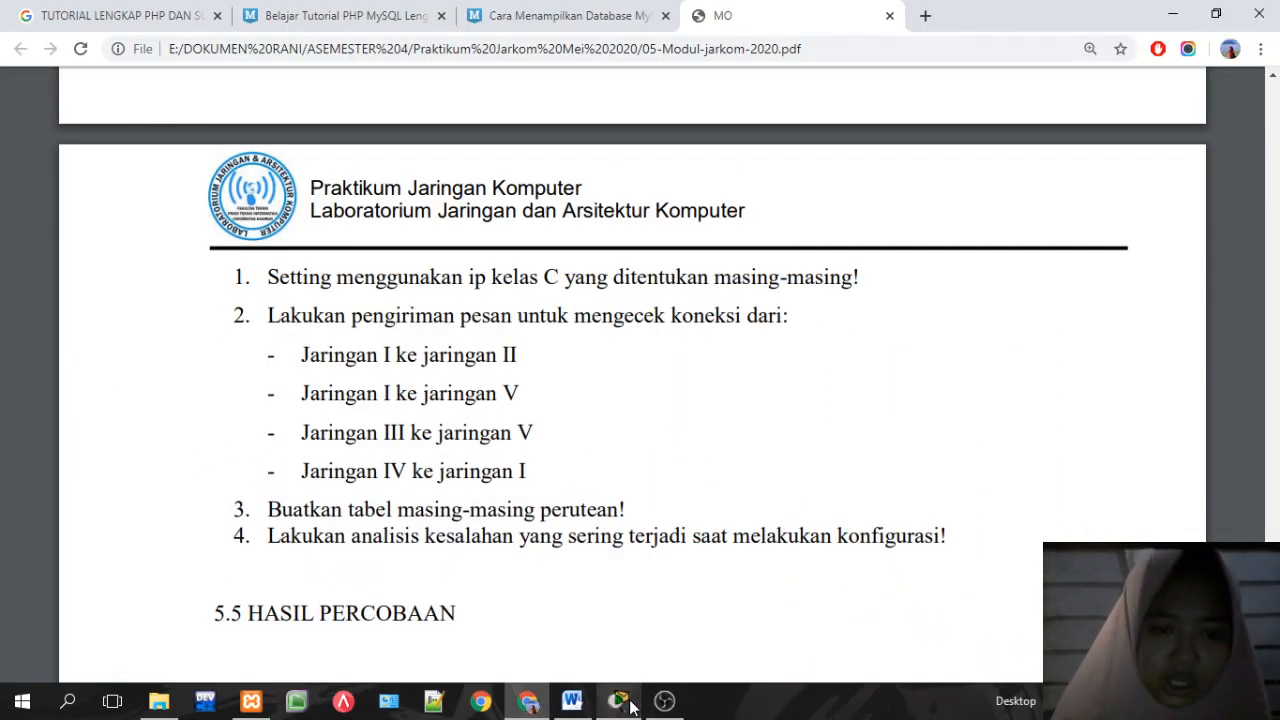
Step: Send a simple PDU ping from Laptop3 to Printer0, leaving the module PDF showing
left_click(628, 704)
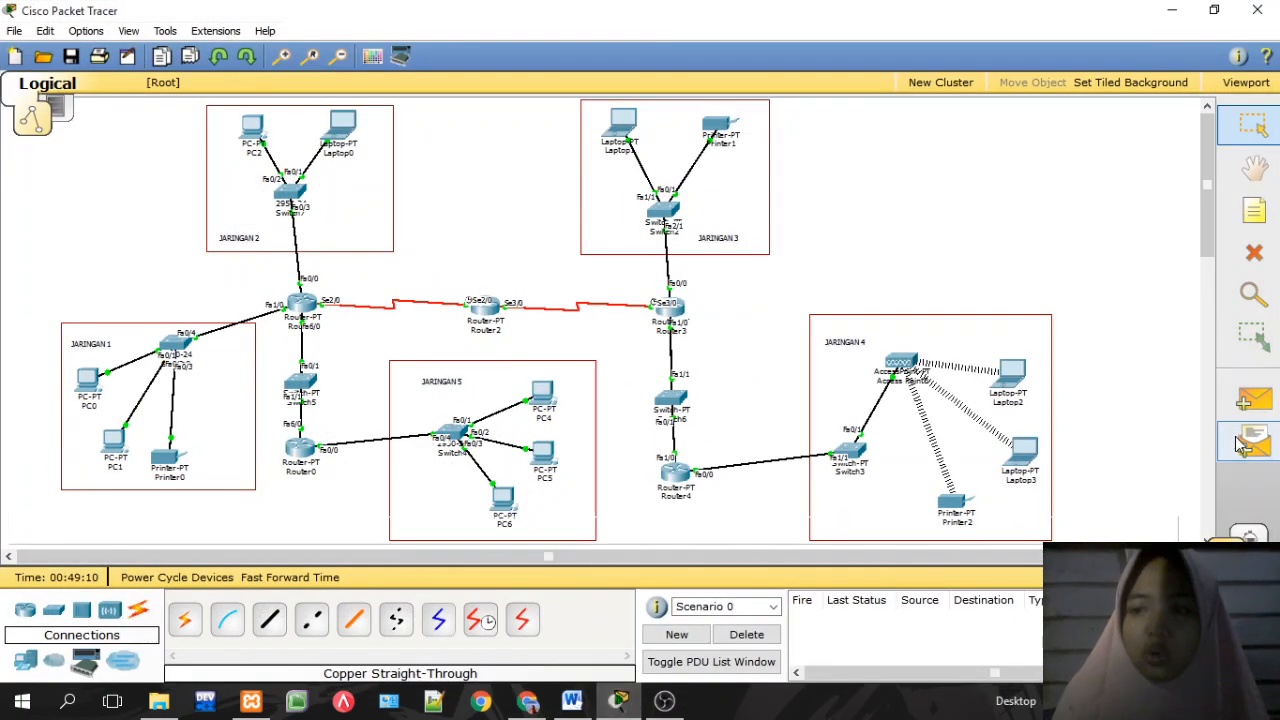
left_click(1252, 400)
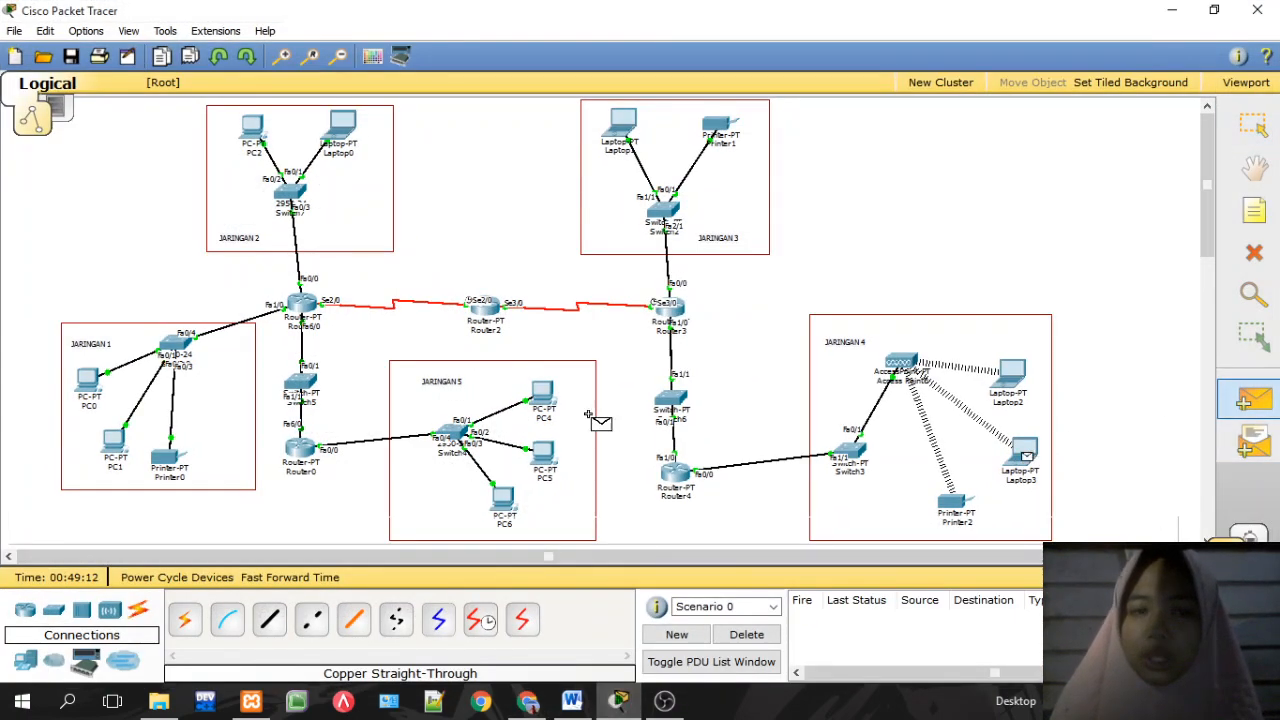
left_click(170, 460)
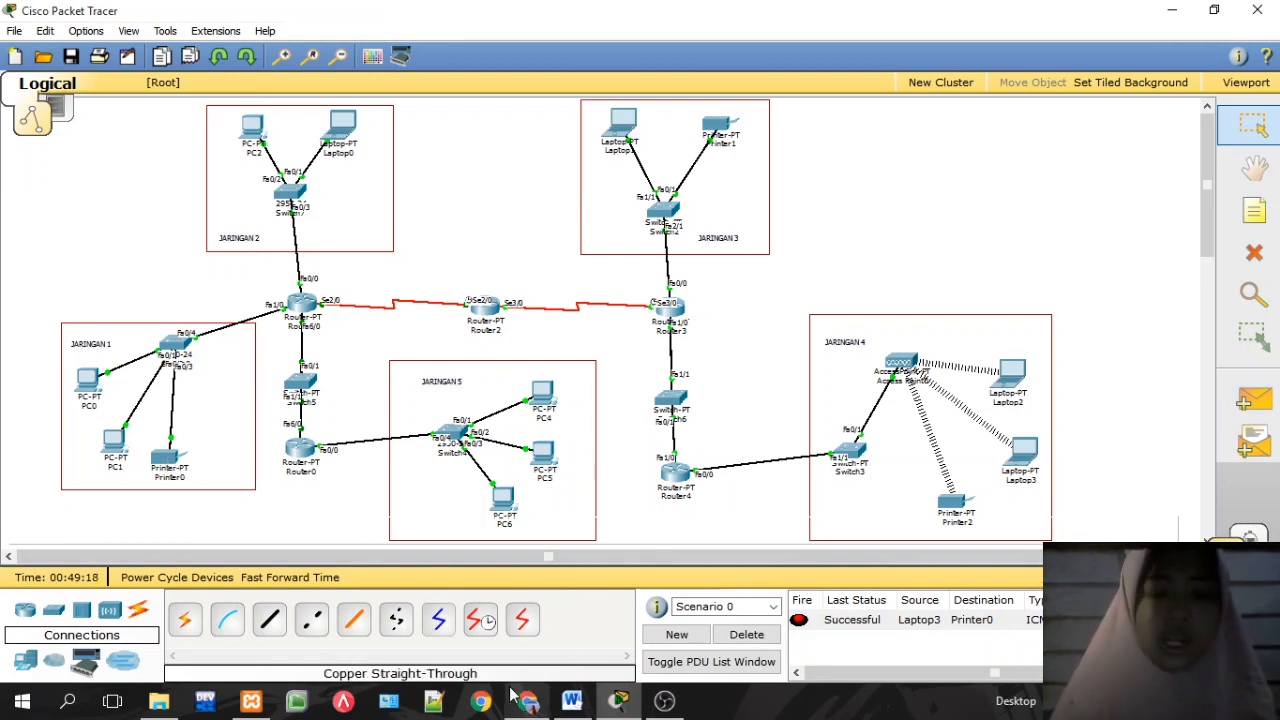
mouse_move(513, 693)
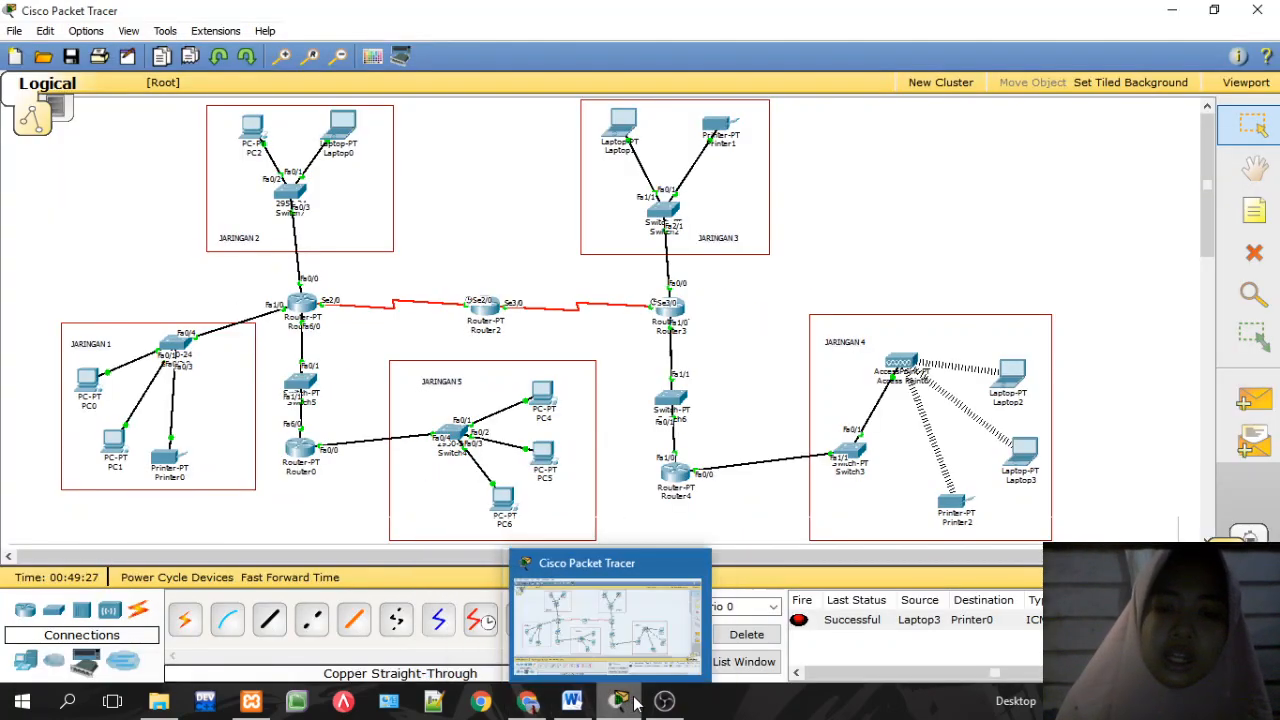
left_click(625, 701)
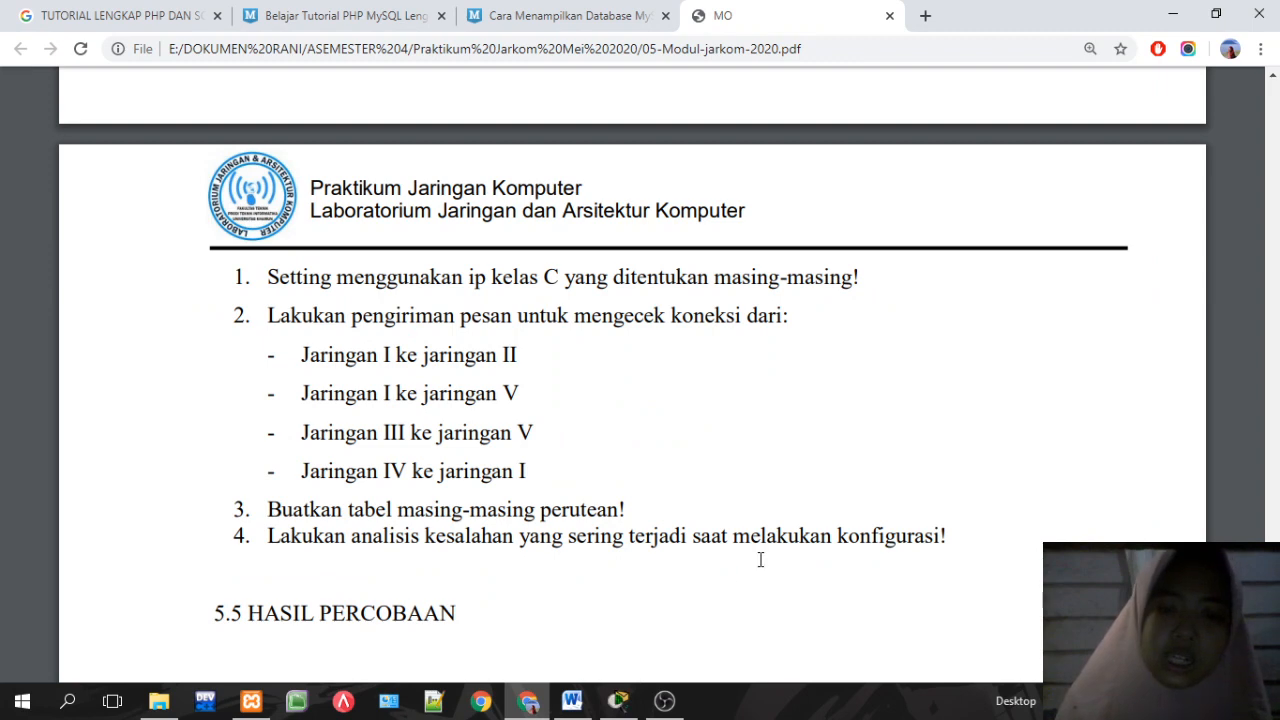
Step: Return from the module's connection-test list to the Packet Tracer topology
left_click(619, 701)
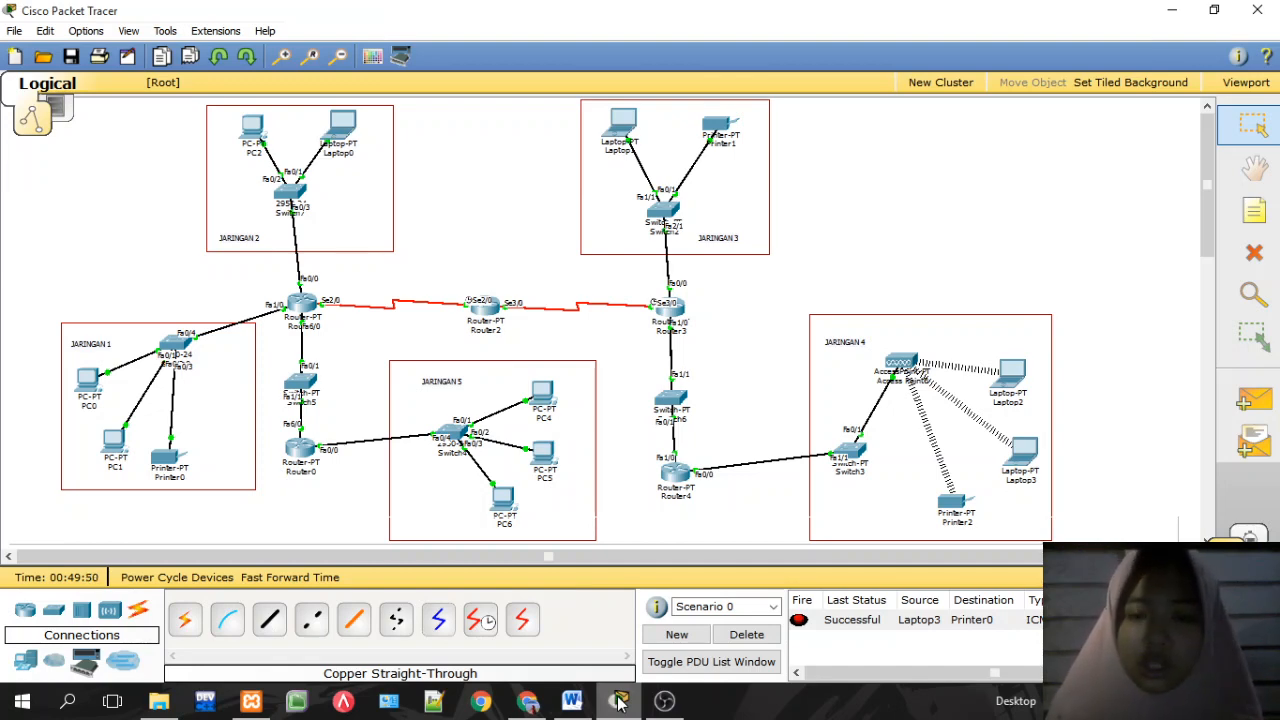
Step: Delete the Laptop3-to-Printer0 ping result, nudge Router4 slightly upward, and switch to OBS Studio
left_click(747, 635)
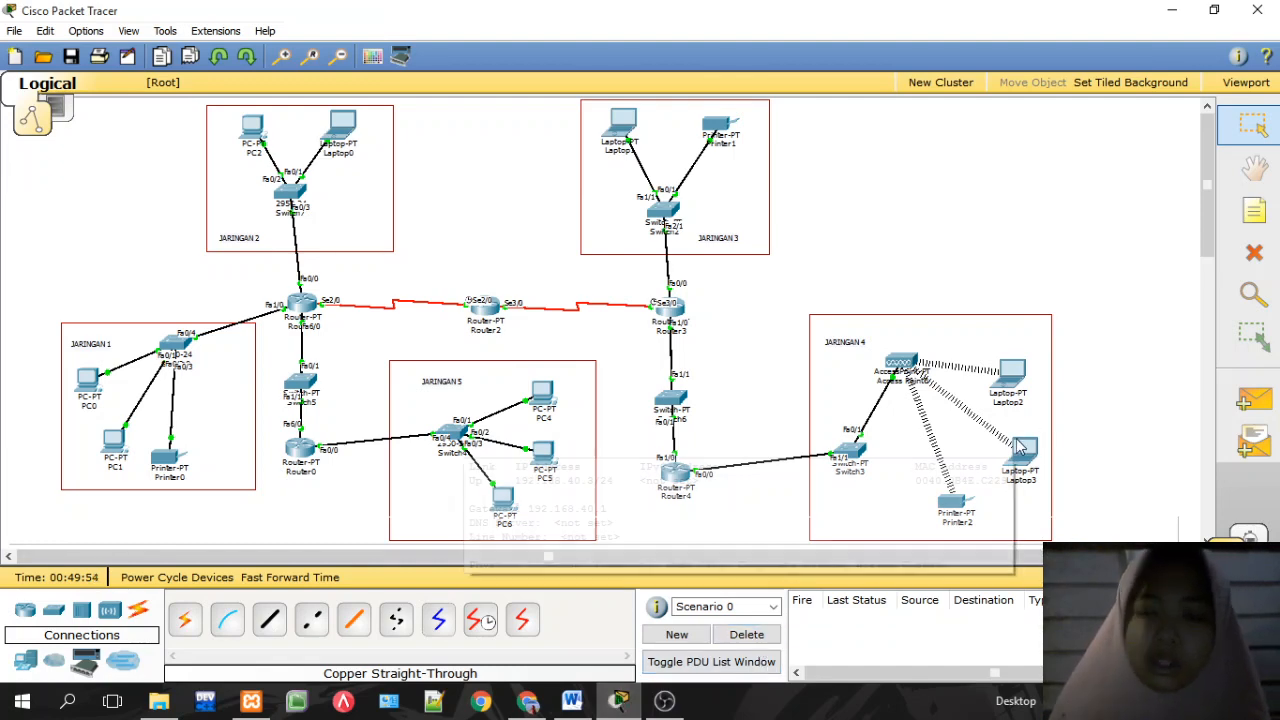
mouse_move(676, 479)
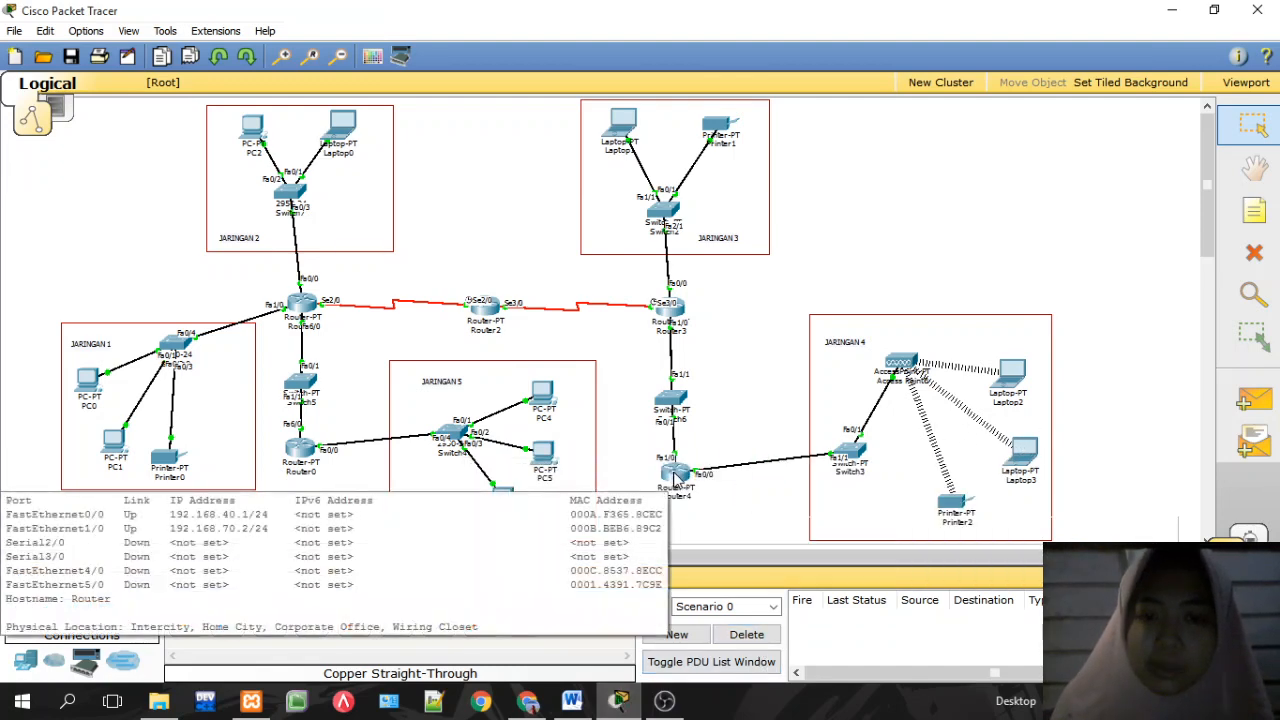
left_click_drag(676, 479, 678, 462)
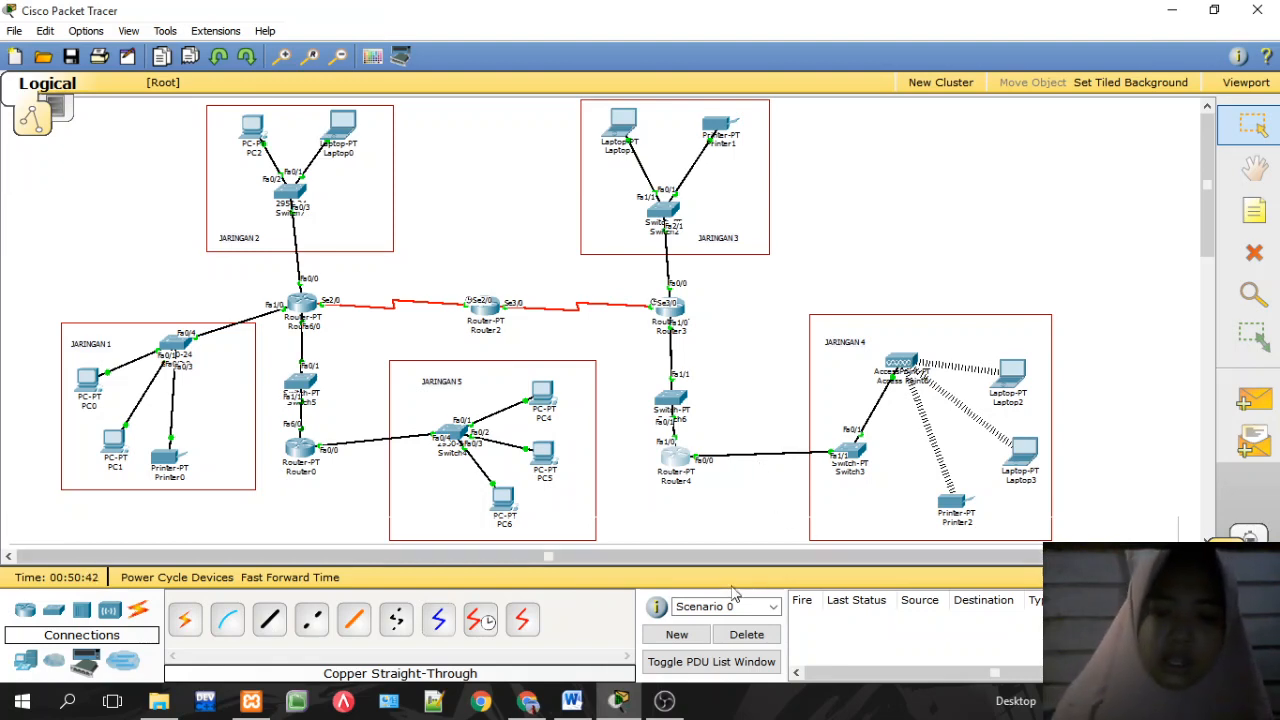
mouse_move(628, 700)
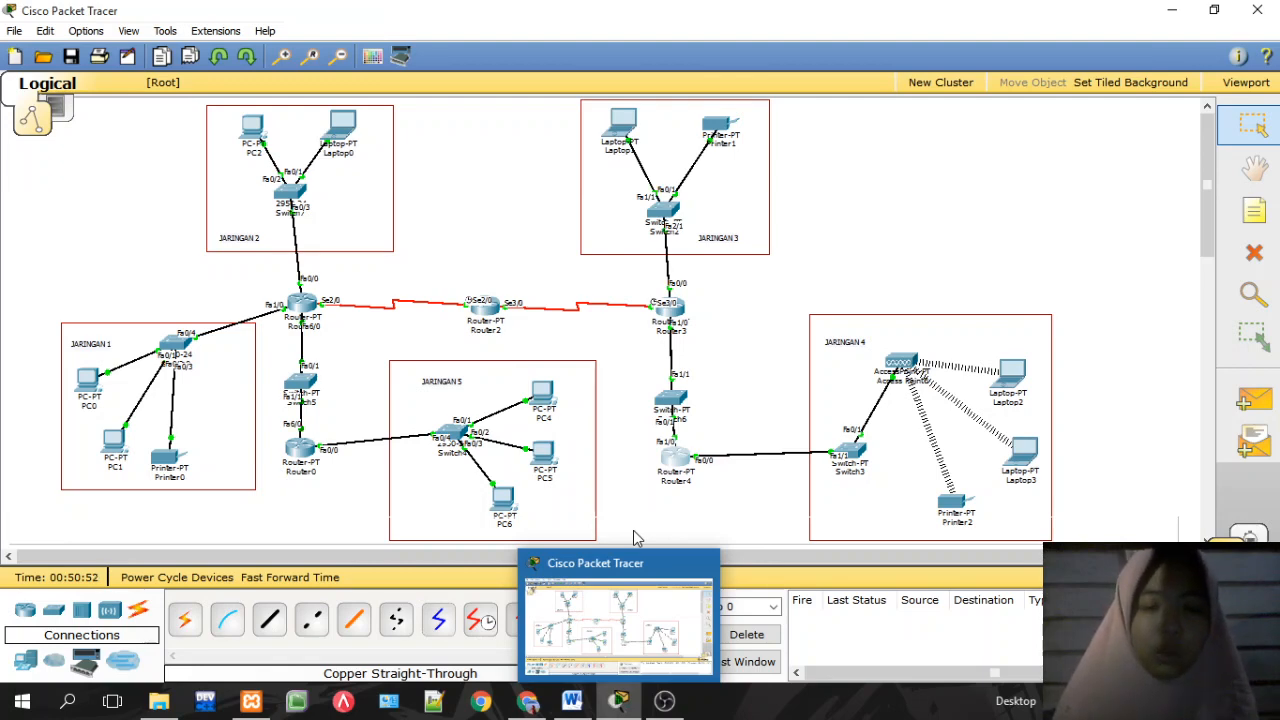
left_click(665, 701)
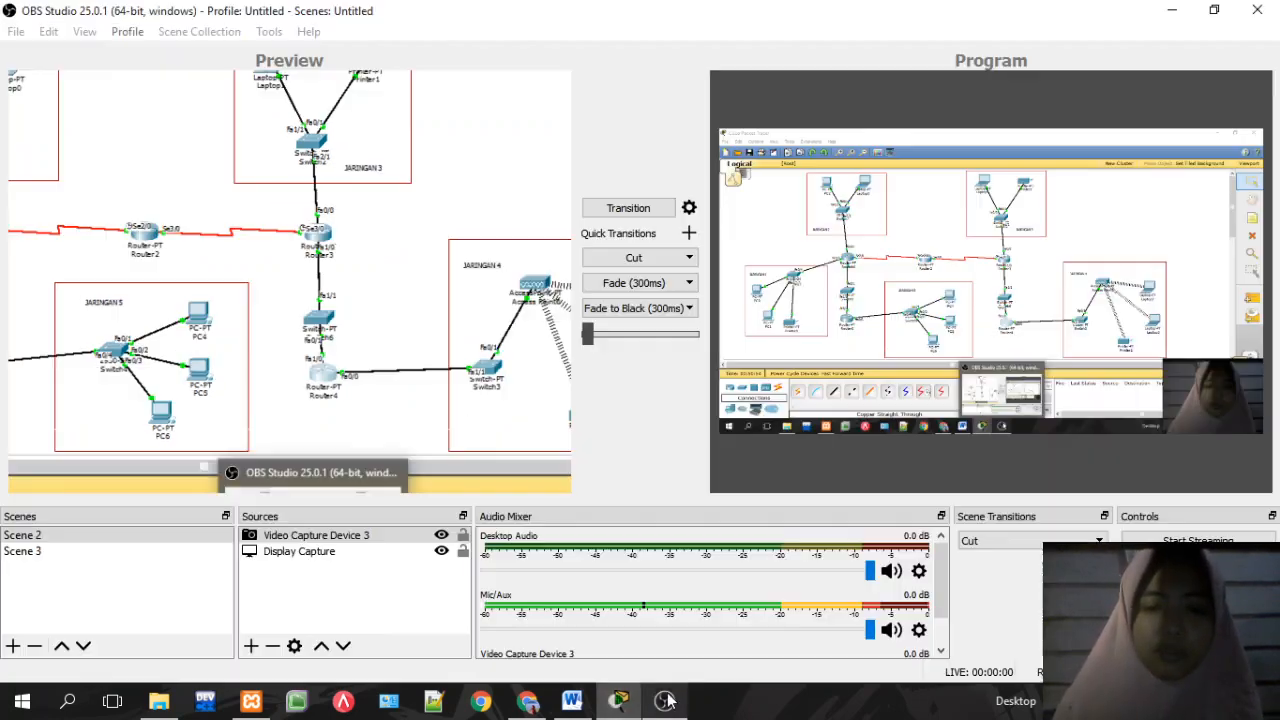